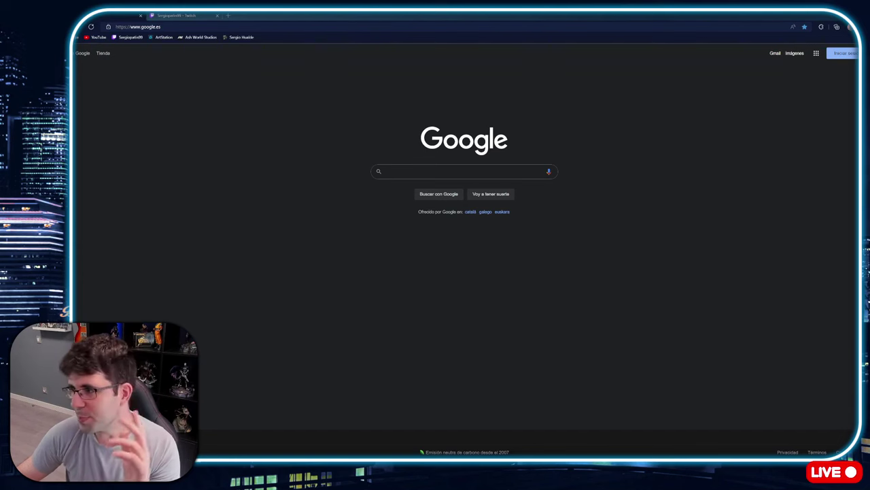
Search Google Images for "darth vader".
{"action": "left_click", "coordinate": [472, 18]}
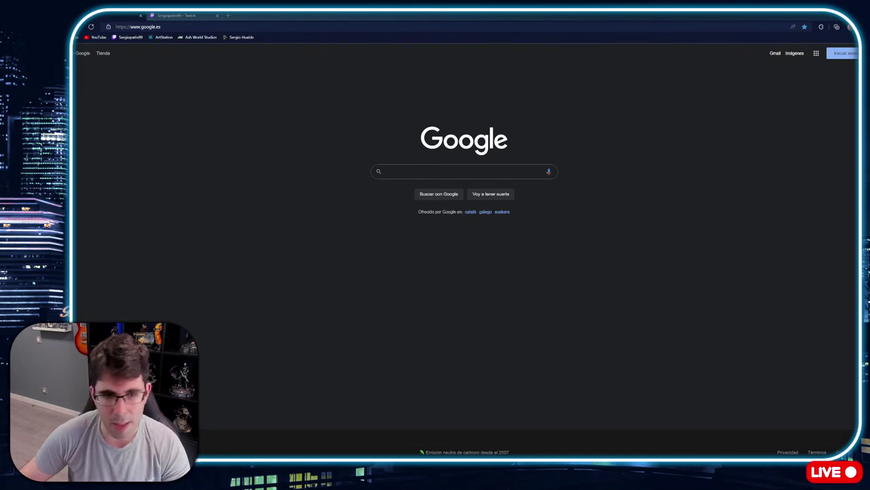
{"action": "left_click", "coordinate": [795, 53]}
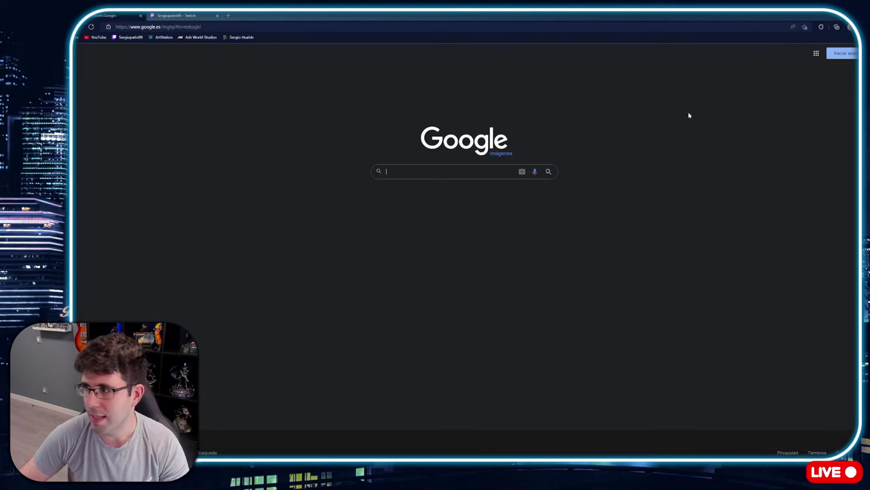
{"action": "type", "text": "darth vader"}
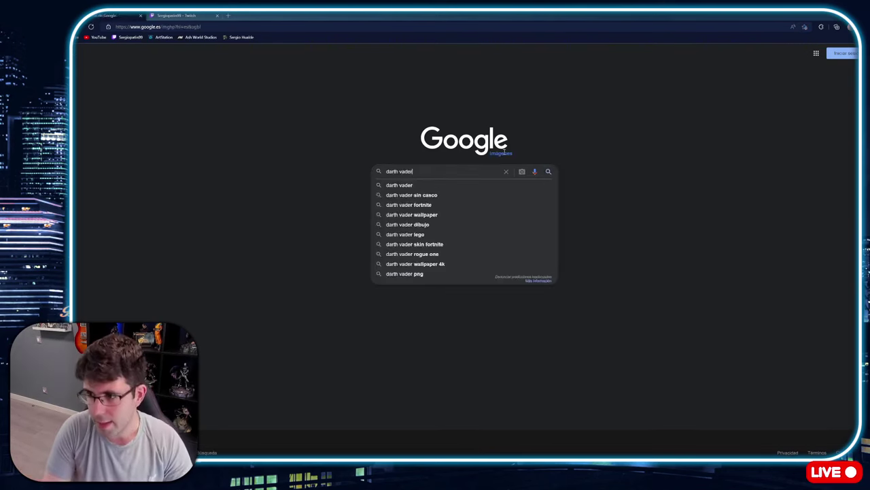
{"action": "key", "text": "Return"}
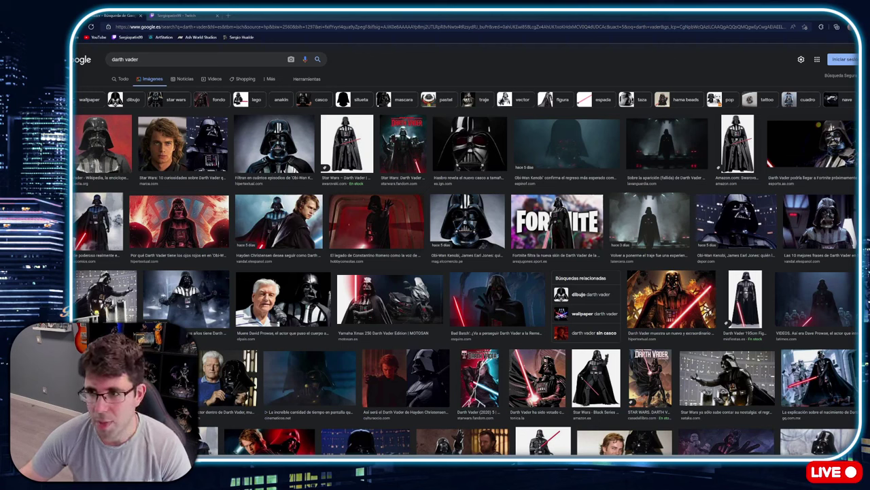
Preview the dark eSports portrait, then collect the red comic-style artwork and the full-body image with stormtroopers as references.
{"action": "left_click", "coordinate": [804, 154]}
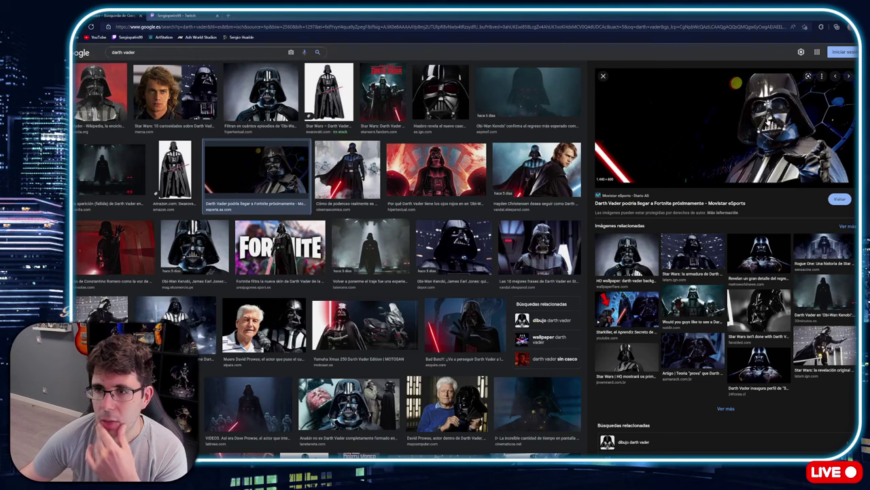
{"action": "left_click", "coordinate": [453, 172]}
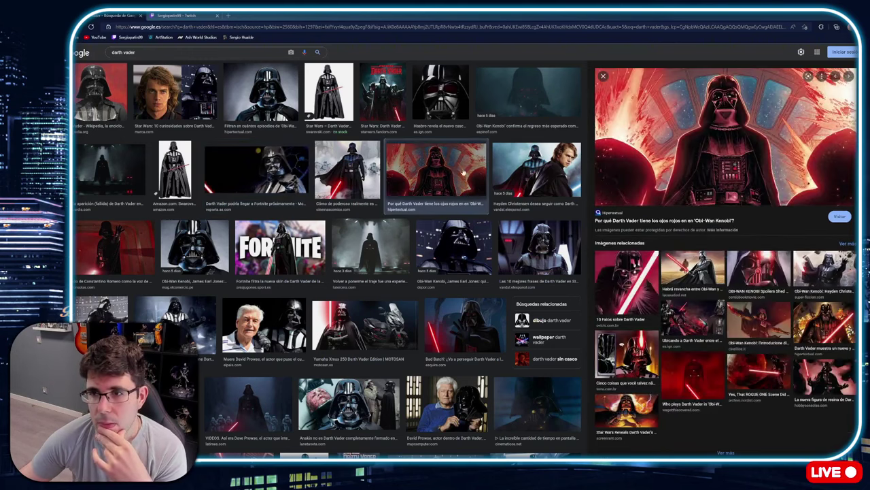
{"action": "left_click_drag", "start_coordinate": [778, 188], "coordinate": [718, 139]}
{"action": "key", "text": "Escape"}
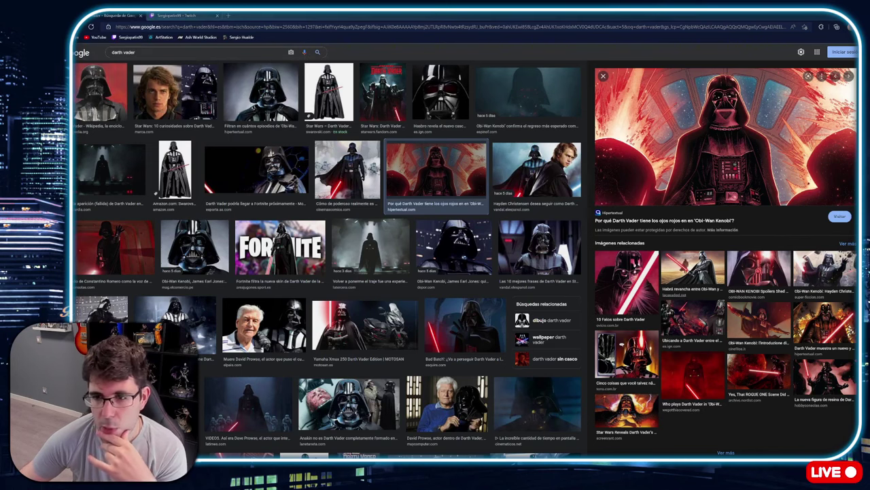
{"action": "left_click", "coordinate": [357, 171]}
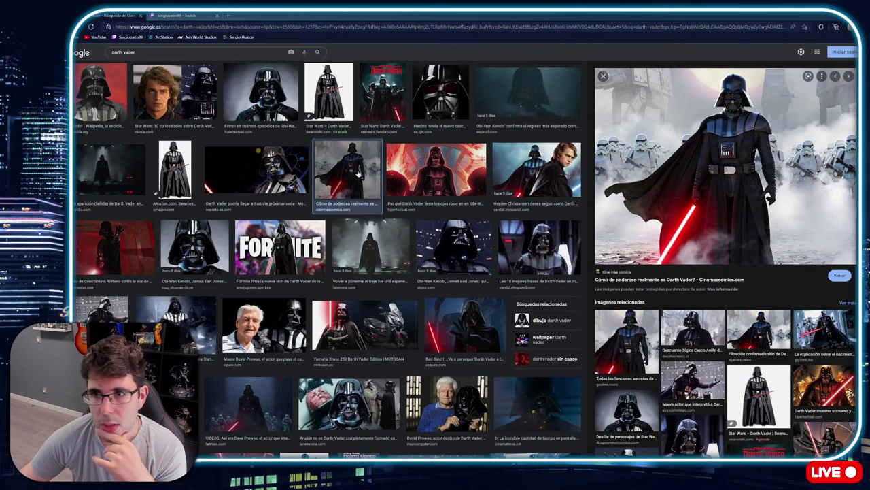
{"action": "left_click_drag", "start_coordinate": [727, 162], "coordinate": [723, 121]}
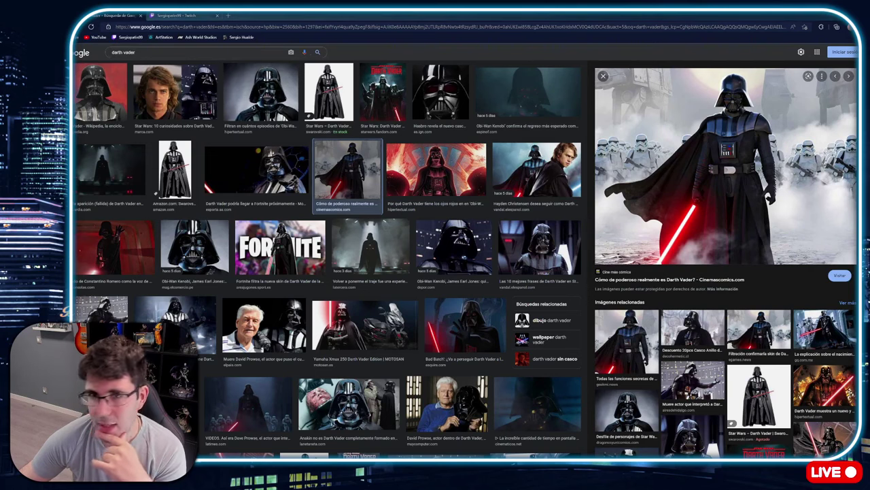
Collect helmet references: open the Hasbro helmet close-up, its related three-quarter view and the dark side profile.
{"action": "left_click", "coordinate": [449, 95]}
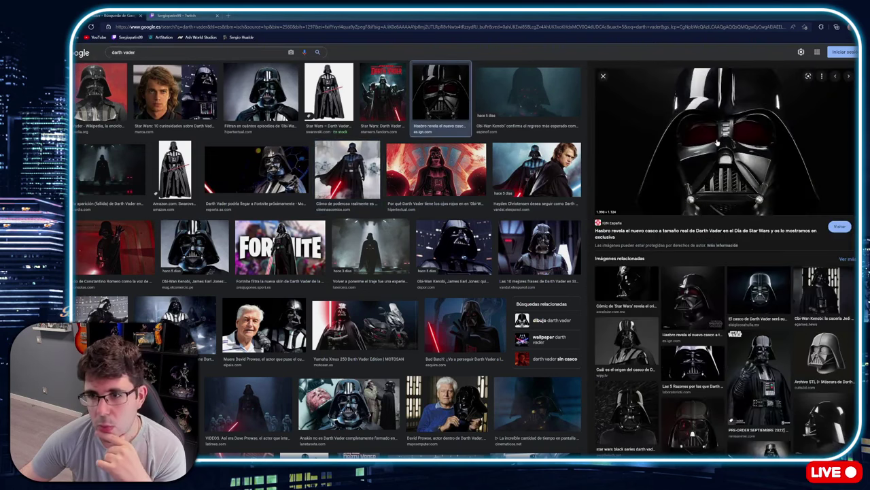
{"action": "left_click", "coordinate": [291, 52]}
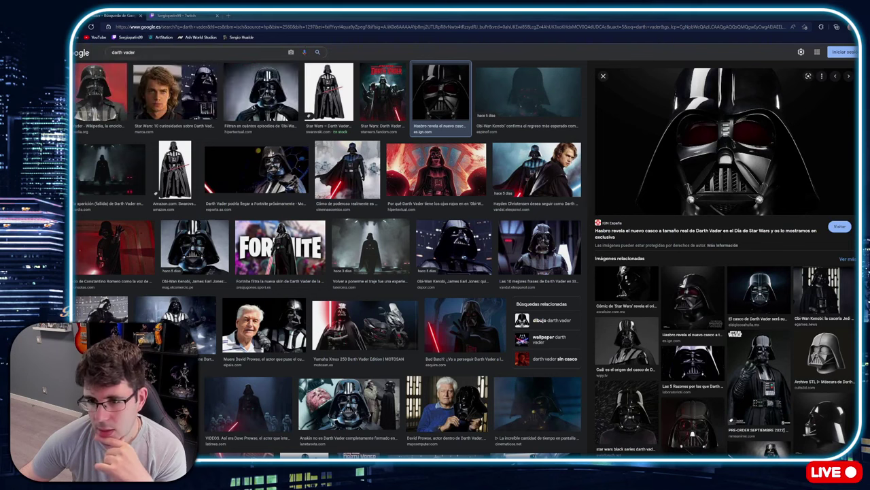
{"action": "left_click", "coordinate": [693, 297]}
{"action": "left_click_drag", "start_coordinate": [711, 184], "coordinate": [707, 182]}
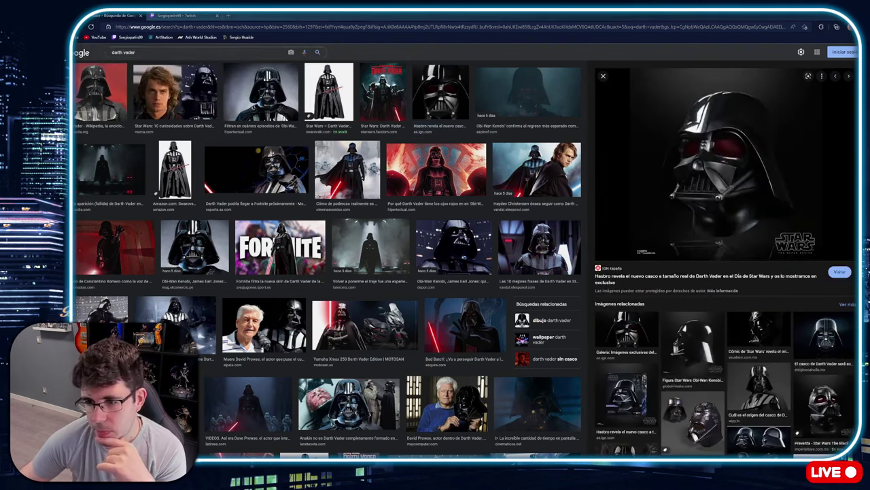
{"action": "left_click", "coordinate": [759, 327]}
{"action": "left_click_drag", "start_coordinate": [708, 139], "coordinate": [869, 145]}
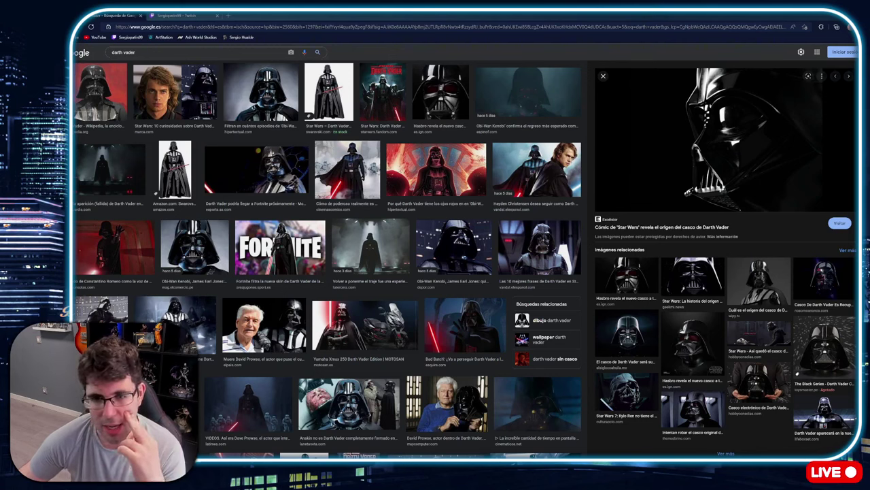
{"action": "scroll", "coordinate": [326, 272], "scroll_direction": "up", "scroll_amount": 1}
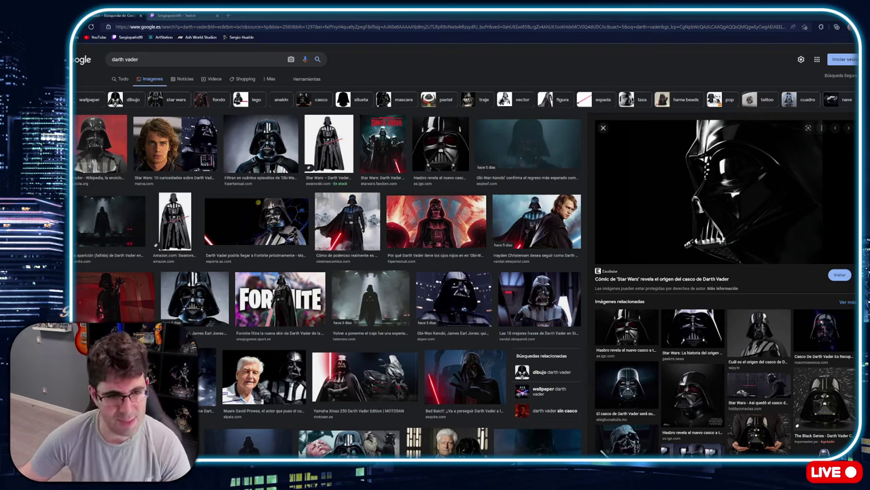
Preview the Fortnite skin image, then collect the full-body film still of Vader reaching out on the gantry.
{"action": "left_click", "coordinate": [280, 299]}
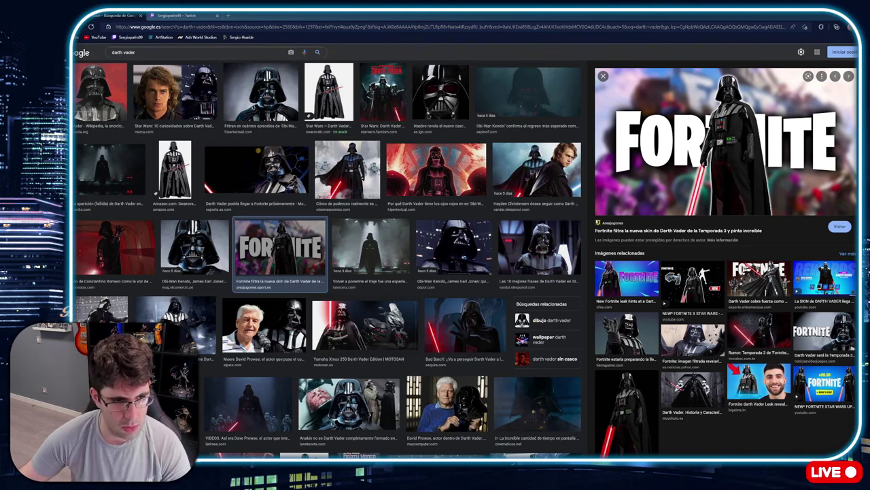
{"action": "left_click", "coordinate": [102, 311]}
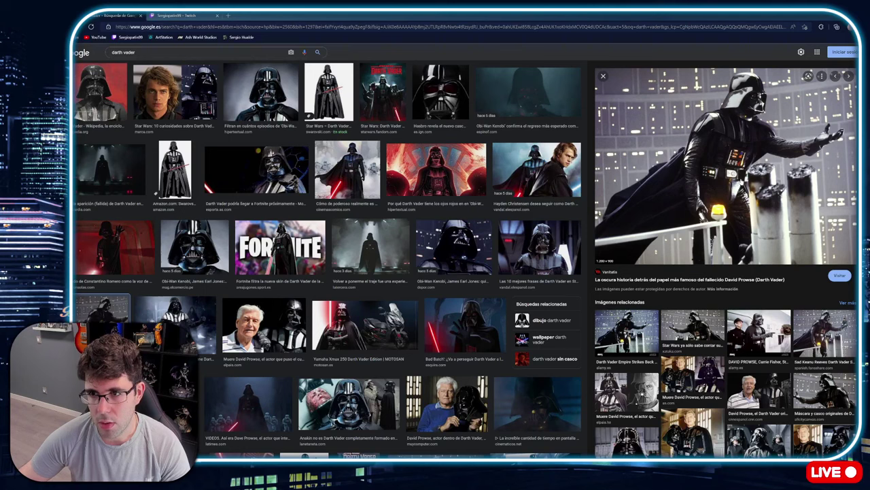
{"action": "left_click_drag", "start_coordinate": [742, 134], "coordinate": [742, 135]}
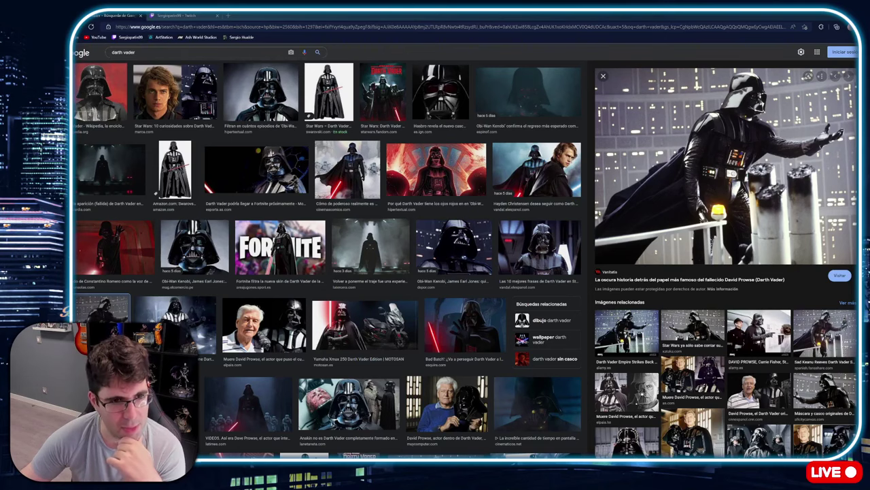
Browse the related images and collect the LaRepublica picture of Vader raising his gloved hand.
{"action": "scroll", "coordinate": [326, 252], "scroll_direction": "up", "scroll_amount": 1}
{"action": "scroll", "coordinate": [687, 236], "scroll_direction": "down", "scroll_amount": 3}
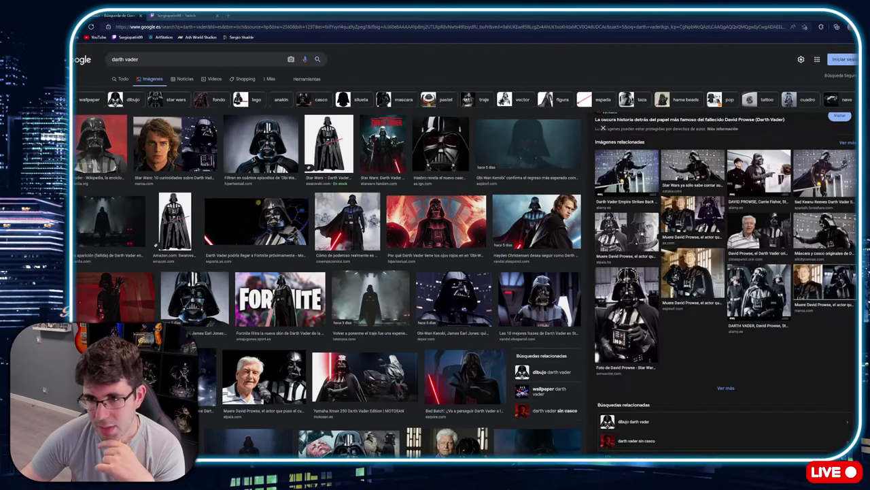
{"action": "scroll", "coordinate": [686, 236], "scroll_direction": "up", "scroll_amount": 1}
{"action": "left_click", "coordinate": [687, 231]}
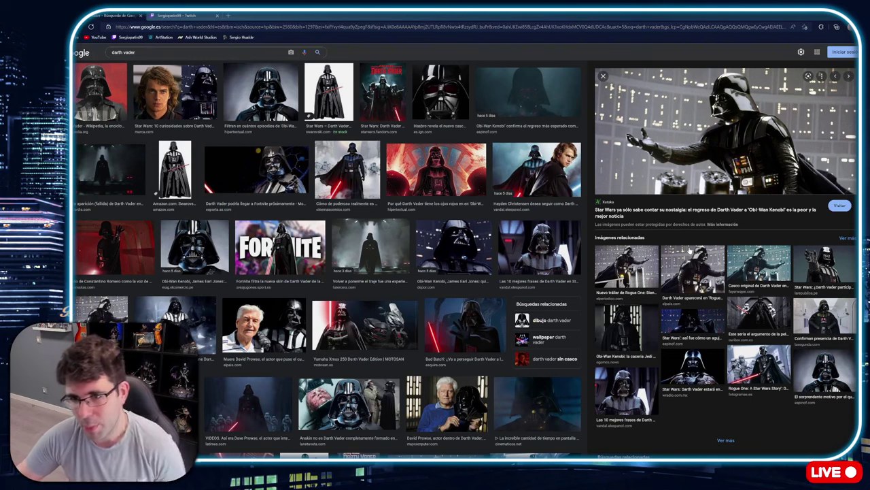
{"action": "left_click", "coordinate": [824, 273]}
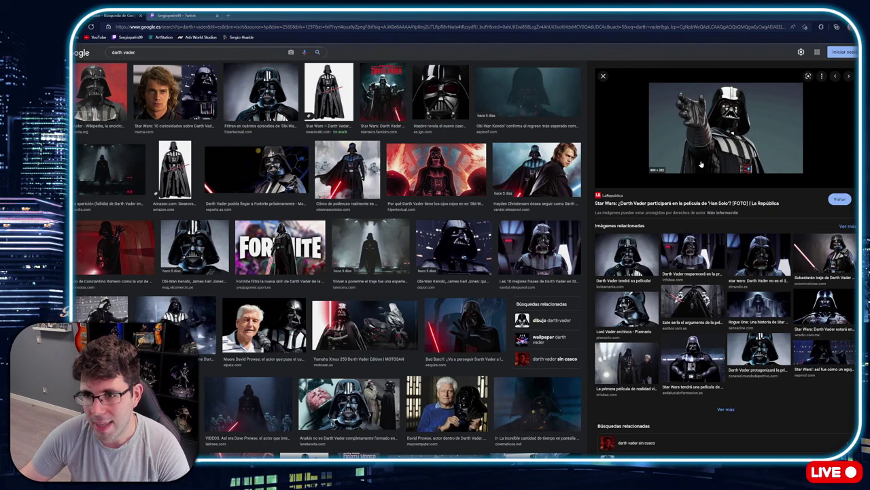
{"action": "left_click_drag", "start_coordinate": [697, 128], "coordinate": [869, 148]}
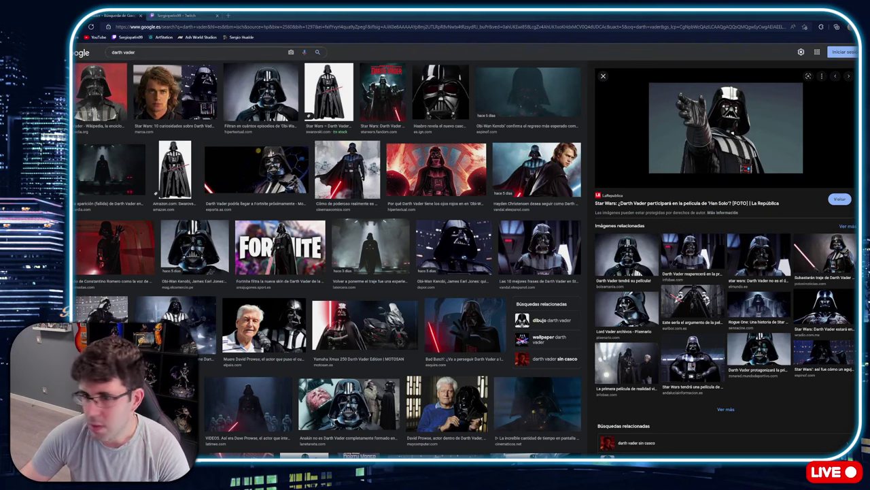
Collect the Infobae frontal portrait of Vader, preview the related Rogue One image and return to the portrait.
{"action": "left_click", "coordinate": [701, 248]}
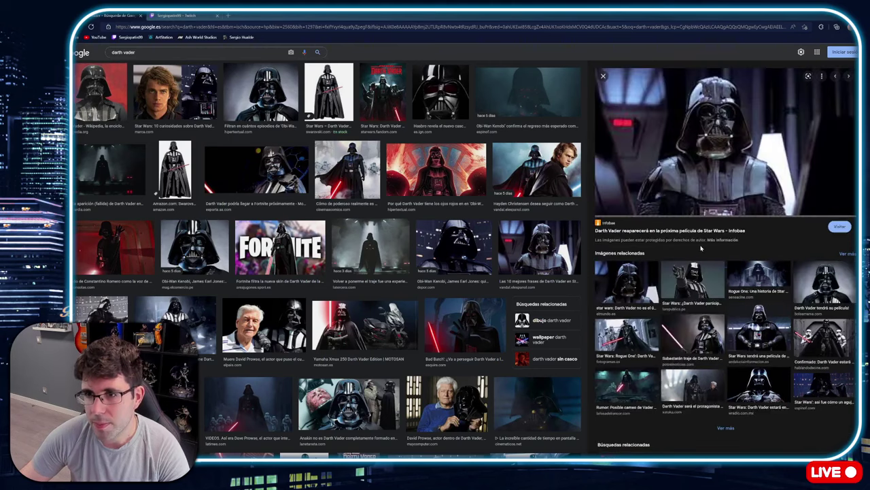
{"action": "left_click_drag", "start_coordinate": [706, 164], "coordinate": [703, 151]}
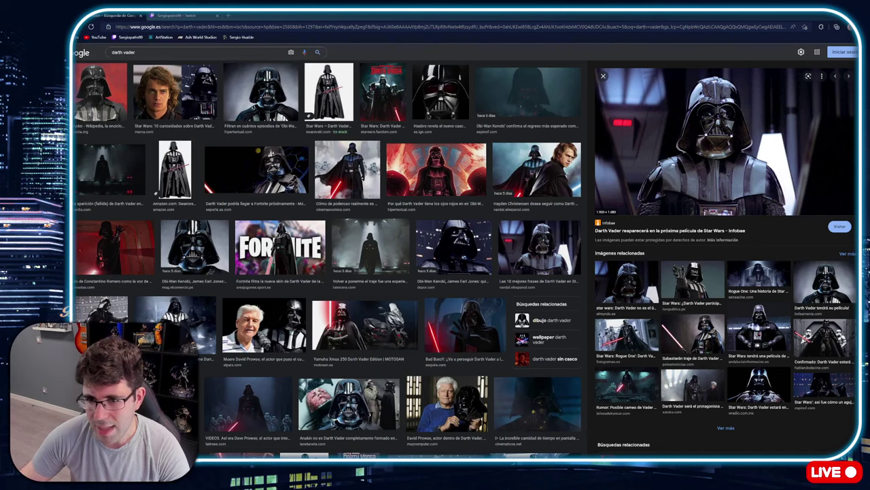
{"action": "left_click", "coordinate": [639, 331]}
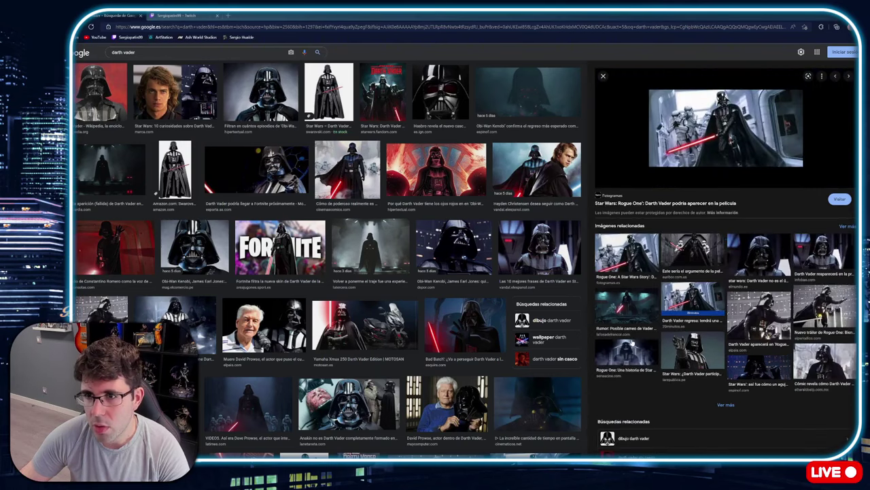
{"action": "key", "text": "alt+Left"}
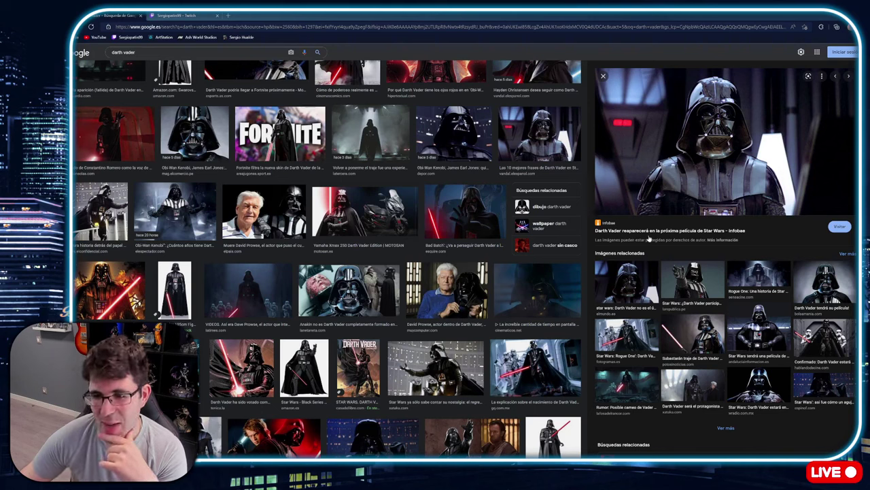
Open the related Potosinoticias image of Vader holding a red lightsaber and collect it as a reference.
{"action": "left_click", "coordinate": [715, 340]}
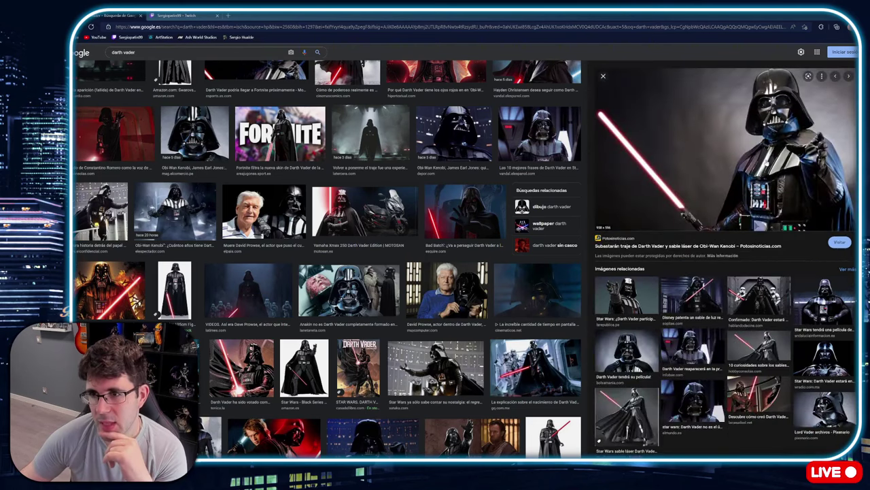
{"action": "left_click_drag", "start_coordinate": [769, 134], "coordinate": [869, 173]}
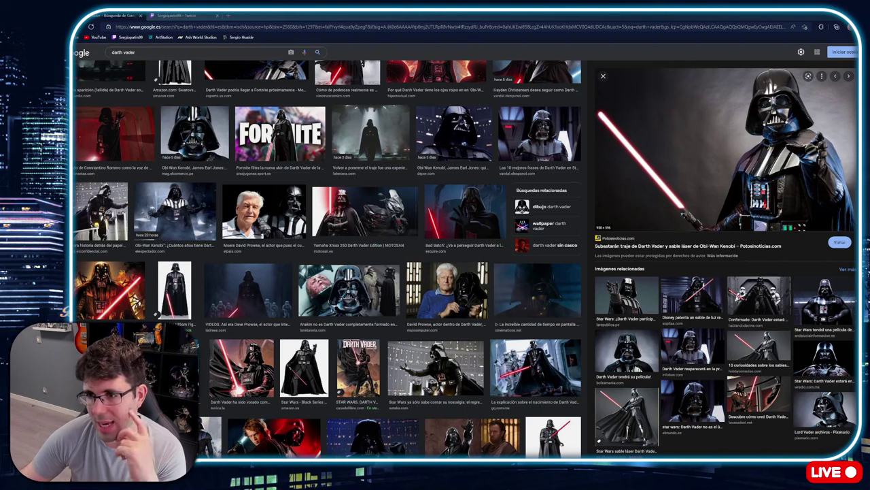
{"action": "scroll", "coordinate": [725, 258], "scroll_direction": "down", "scroll_amount": 2}
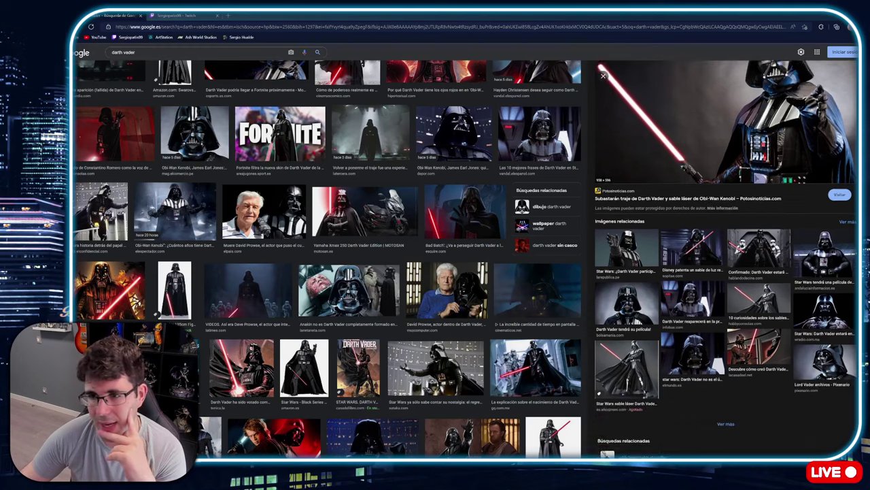
{"action": "scroll", "coordinate": [726, 258], "scroll_direction": "up", "scroll_amount": 2}
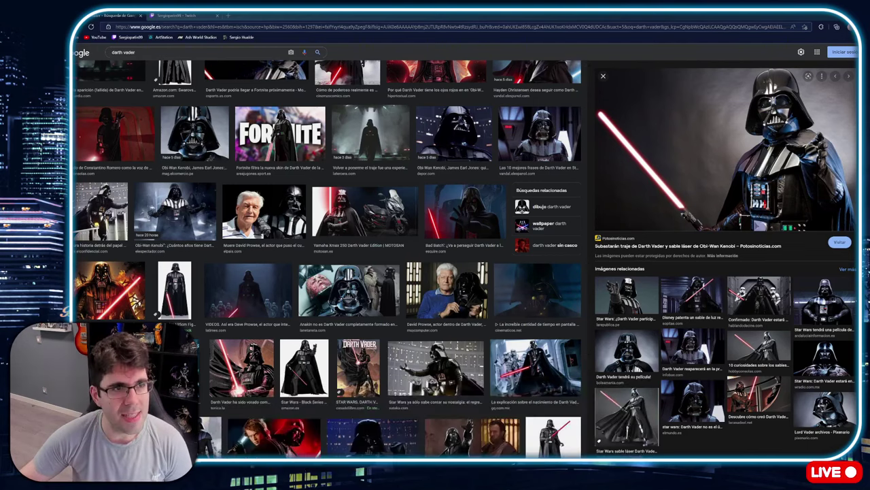
Switch to the Twitch channel page and look over its about section, course and free tutorial links.
{"action": "left_click", "coordinate": [176, 15]}
{"action": "scroll", "coordinate": [330, 181], "scroll_direction": "down", "scroll_amount": 5}
{"action": "scroll", "coordinate": [332, 182], "scroll_direction": "down", "scroll_amount": 1}
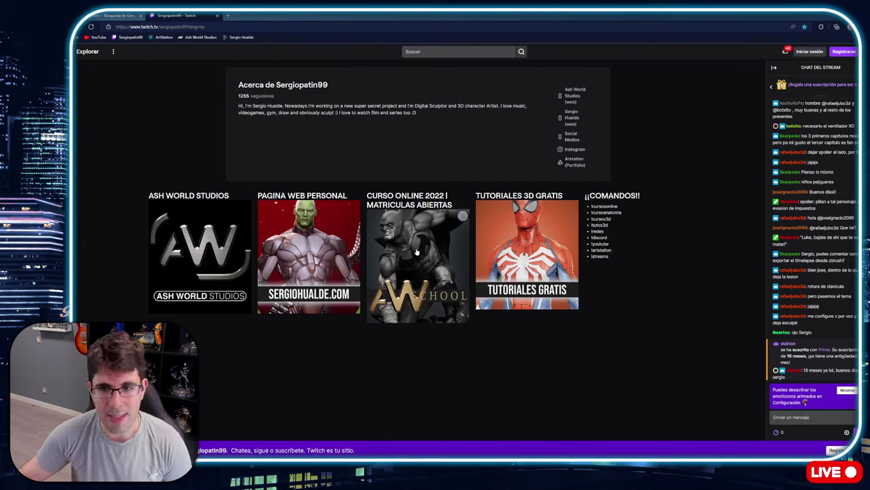
{"action": "scroll", "coordinate": [418, 252], "scroll_direction": "up", "scroll_amount": 5}
{"action": "scroll", "coordinate": [426, 249], "scroll_direction": "down", "scroll_amount": 5}
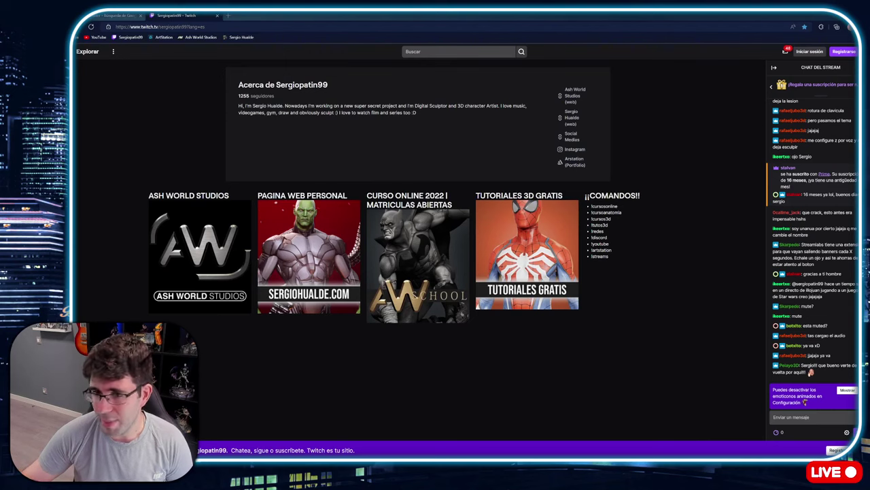
Return to the Darth Vader image results and collect the related Pixenario close-up of the helmet in three-quarter view.
{"action": "left_click", "coordinate": [119, 15]}
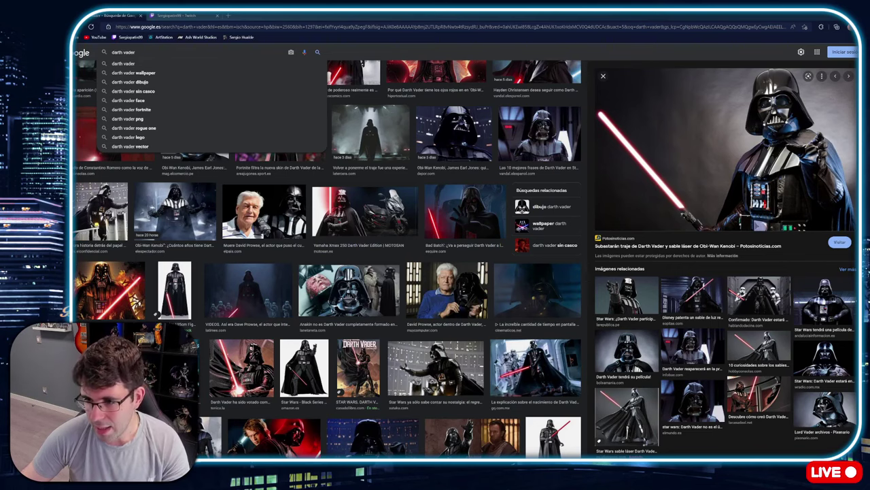
{"action": "left_click", "coordinate": [829, 410]}
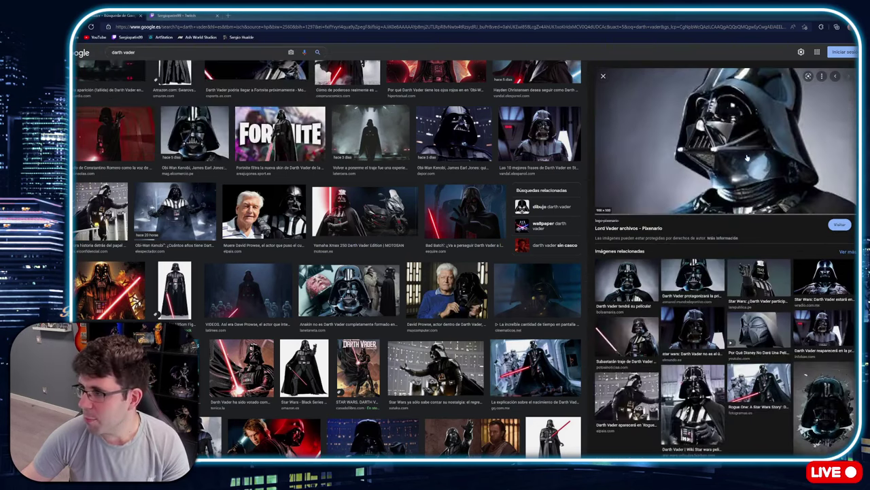
{"action": "left_click_drag", "start_coordinate": [747, 157], "coordinate": [734, 151]}
{"action": "key", "text": "Escape"}
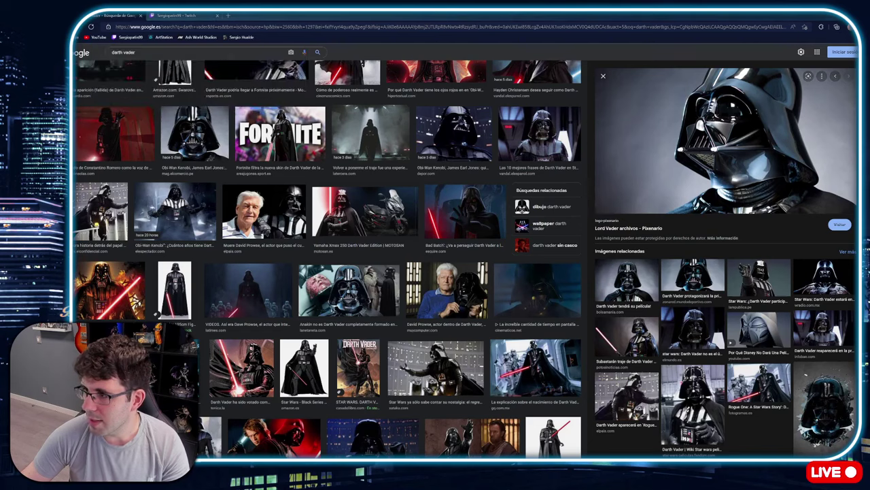
{"action": "scroll", "coordinate": [327, 258], "scroll_direction": "up", "scroll_amount": 3}
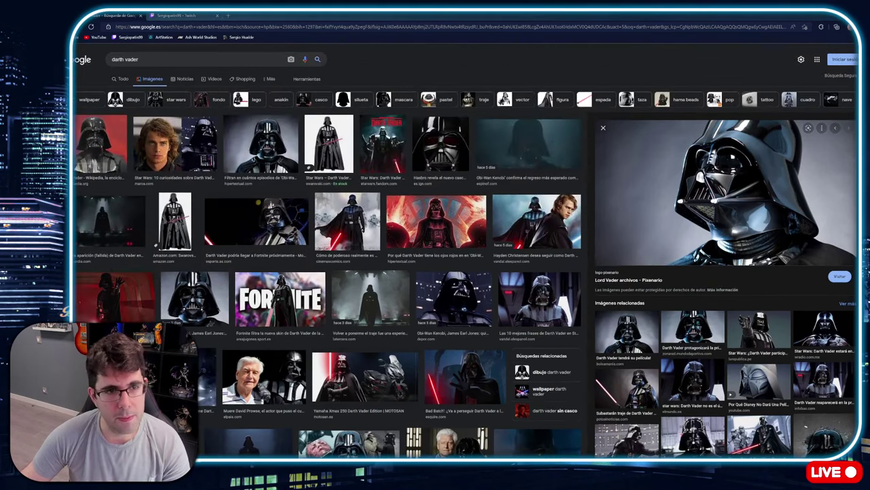
Open the Wikipedia portrait, then collect the related Las Provincias side profile and GQ España frontal helmet close-up as references.
{"action": "left_click", "coordinate": [123, 148]}
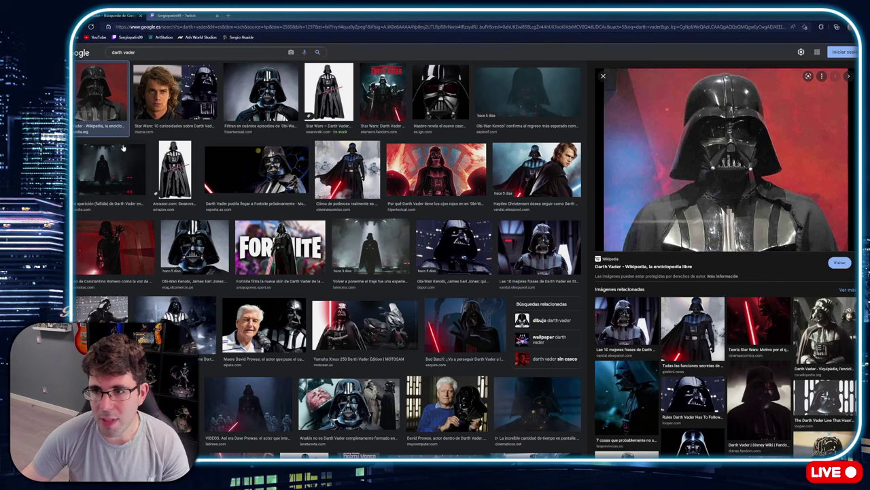
{"action": "left_click", "coordinate": [605, 378]}
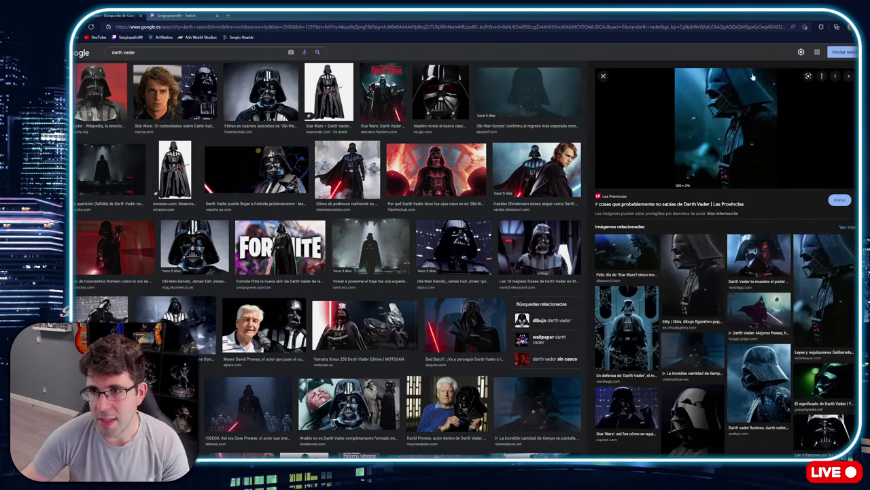
{"action": "left_click_drag", "start_coordinate": [697, 105], "coordinate": [680, 109]}
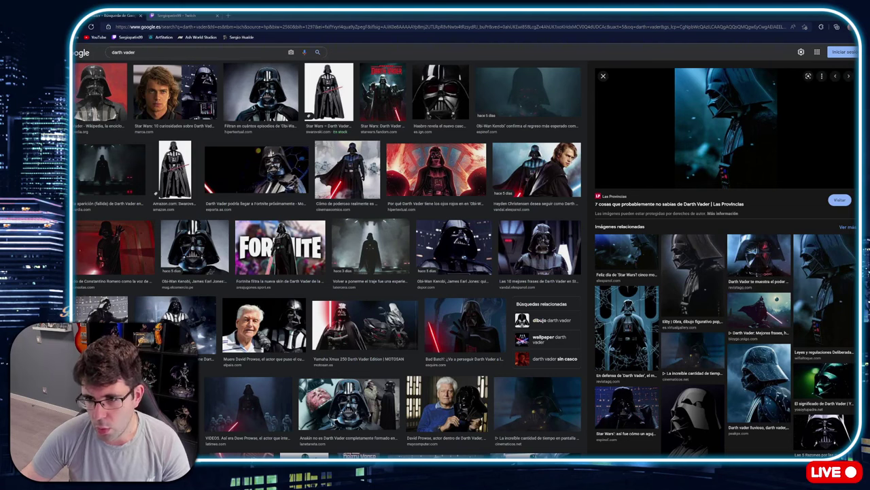
{"action": "left_click", "coordinate": [763, 253]}
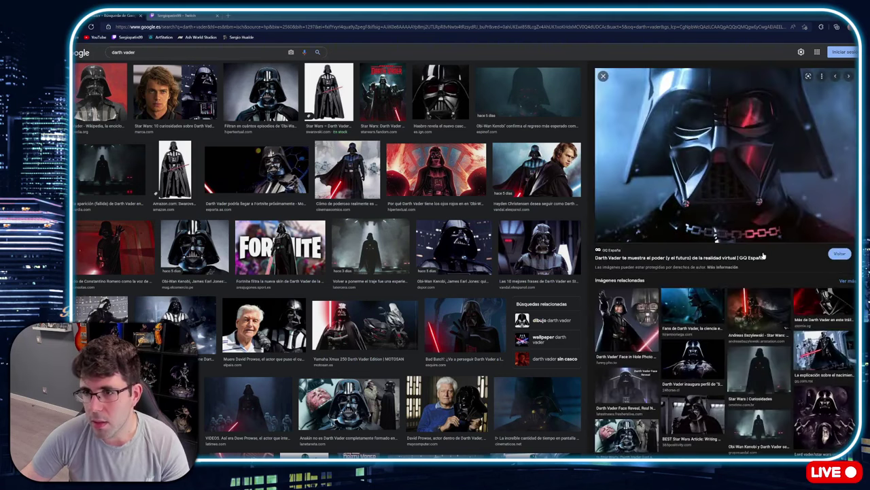
{"action": "left_click_drag", "start_coordinate": [729, 142], "coordinate": [75, 143]}
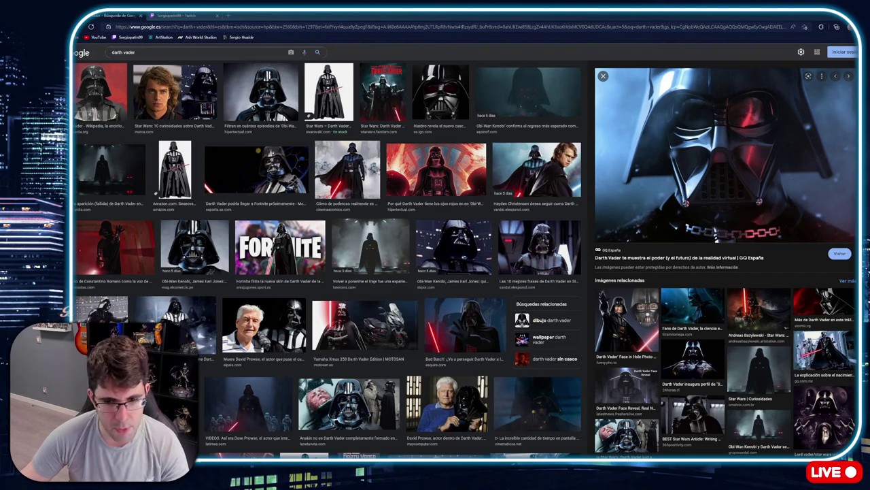
Look through further Darth Vader image results for other poses and helmet views, and open the search field's suggestions.
{"action": "scroll", "coordinate": [326, 258], "scroll_direction": "down", "scroll_amount": 2}
{"action": "scroll", "coordinate": [327, 258], "scroll_direction": "down", "scroll_amount": 1}
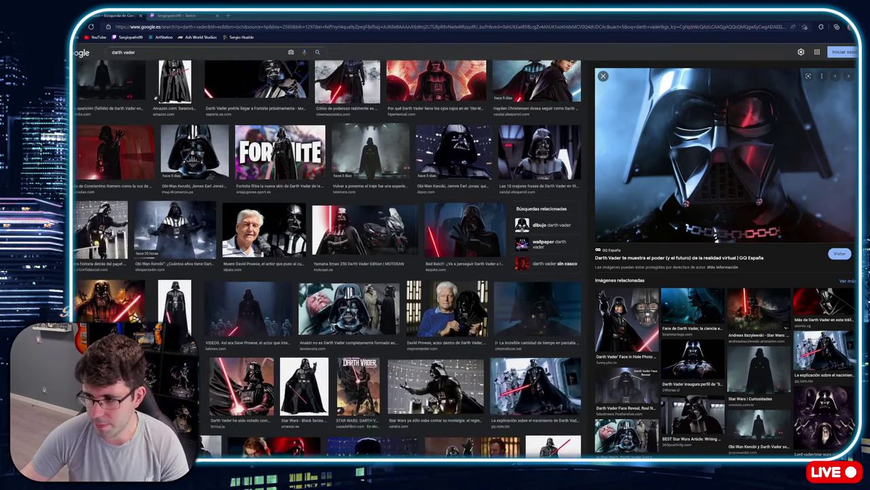
{"action": "scroll", "coordinate": [326, 258], "scroll_direction": "down", "scroll_amount": 3}
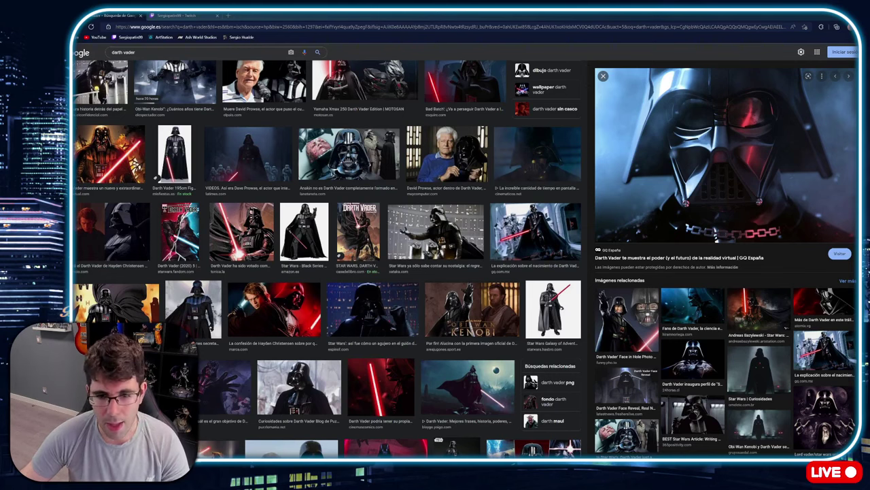
{"action": "scroll", "coordinate": [326, 258], "scroll_direction": "down", "scroll_amount": 2}
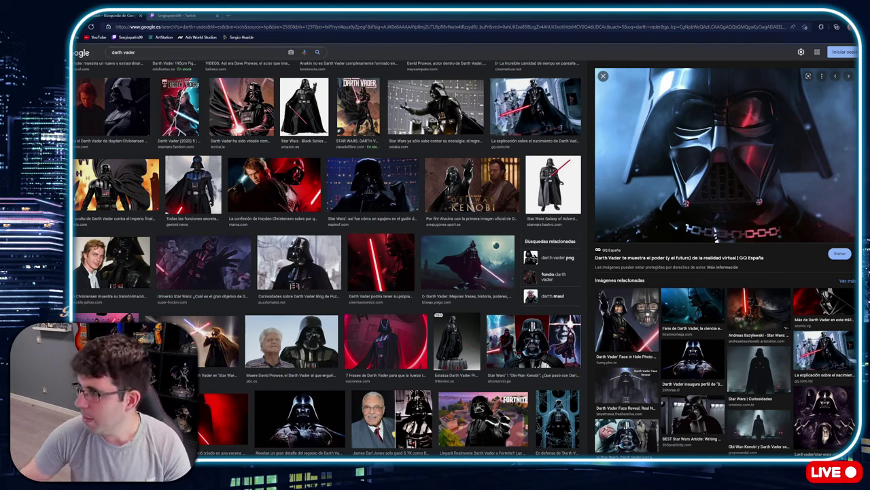
{"action": "left_click", "coordinate": [111, 52]}
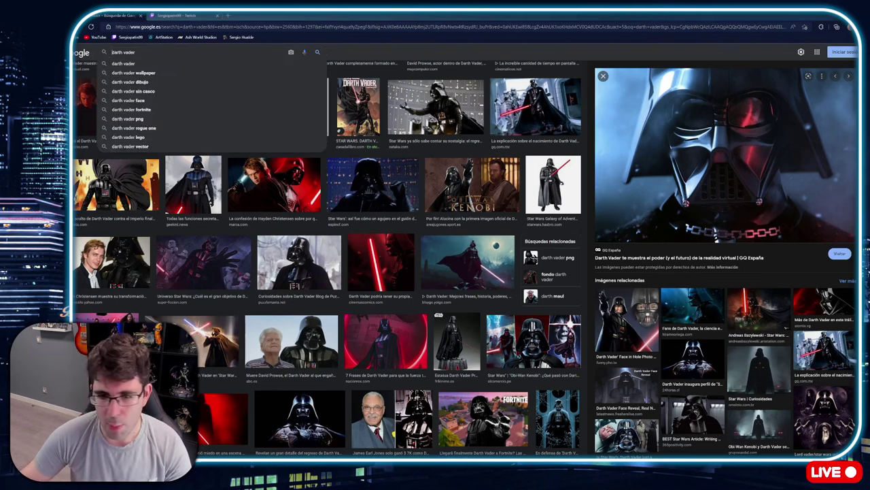
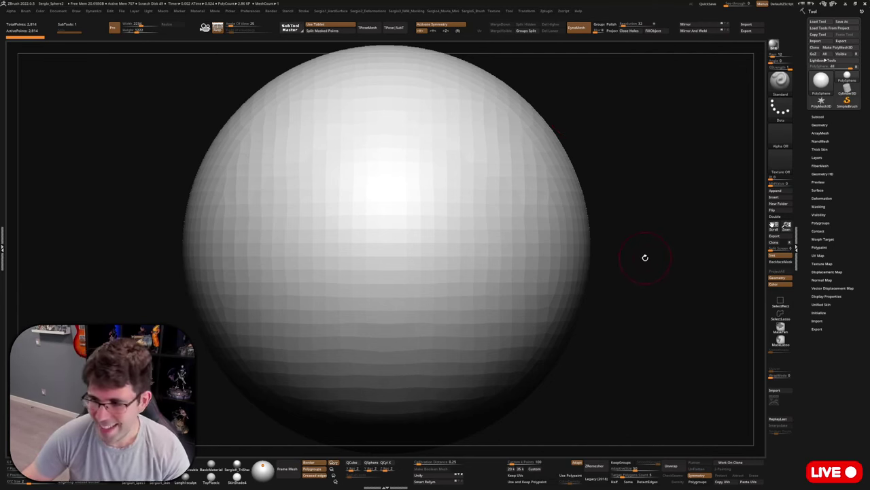
{"action": "mouse_move", "coordinate": [435, 270]}
{"action": "right_mouse_down", "text": "alt"}
{"action": "mouse_move", "coordinate": [377, 271]}
{"action": "mouse_move", "coordinate": [551, 270]}
{"action": "mouse_move", "coordinate": [544, 272]}
{"action": "right_mouse_up", "text": "alt"}
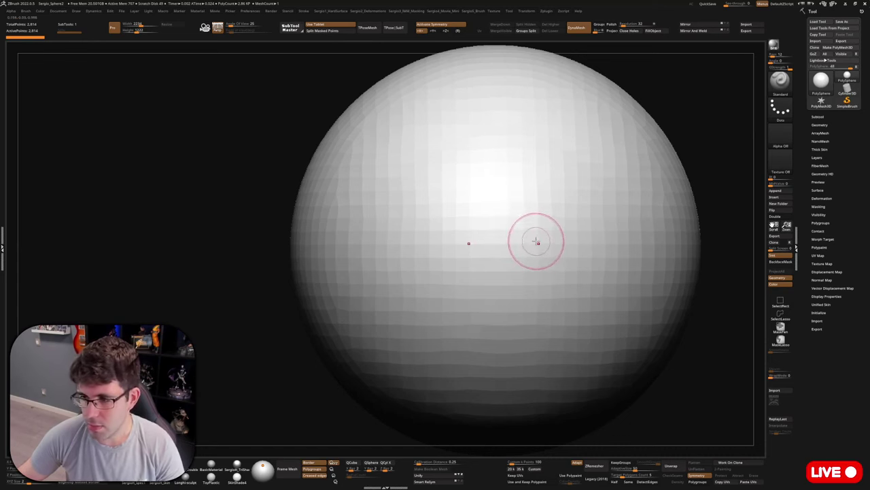
{"action": "mouse_move", "coordinate": [536, 254]}
{"action": "right_mouse_down", "text": "alt"}
{"action": "mouse_move", "coordinate": [569, 252]}
{"action": "mouse_move", "coordinate": [534, 255]}
{"action": "mouse_move", "coordinate": [556, 261]}
{"action": "mouse_move", "coordinate": [540, 248]}
{"action": "mouse_move", "coordinate": [546, 262]}
{"action": "mouse_move", "coordinate": [559, 261]}
{"action": "right_mouse_up", "text": "alt"}
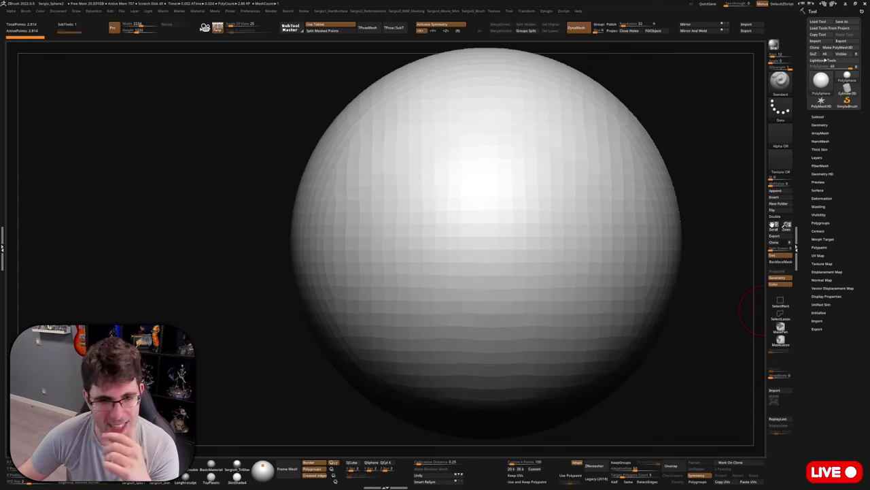
{"action": "right_click", "coordinate": [362, 311]}
{"action": "mouse_move", "coordinate": [562, 237]}
{"action": "right_mouse_down"}
{"action": "mouse_move", "coordinate": [554, 234]}
{"action": "mouse_move", "coordinate": [561, 215]}
{"action": "mouse_move", "coordinate": [570, 243]}
{"action": "right_mouse_up"}
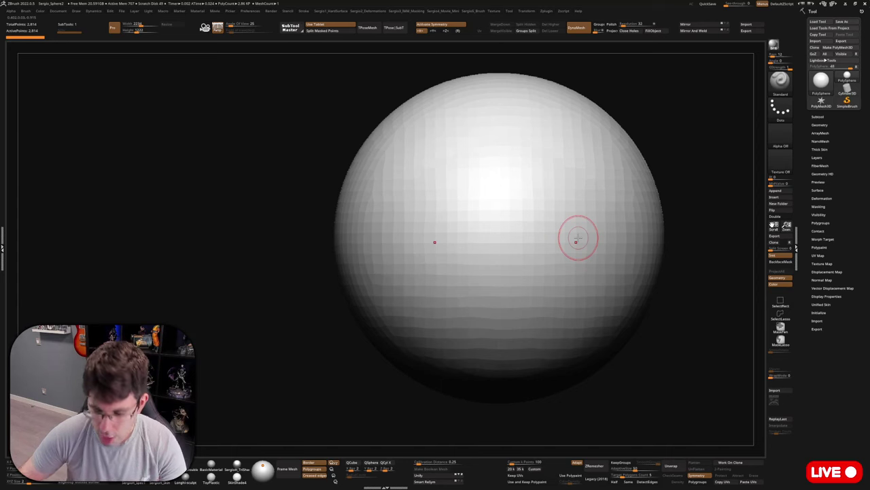
Set the movie capture source to Doc and start a TimeLapse recording of the sculpt.
{"action": "left_click_drag", "start_coordinate": [671, 157], "coordinate": [582, 198]}
{"action": "key", "text": "4"}
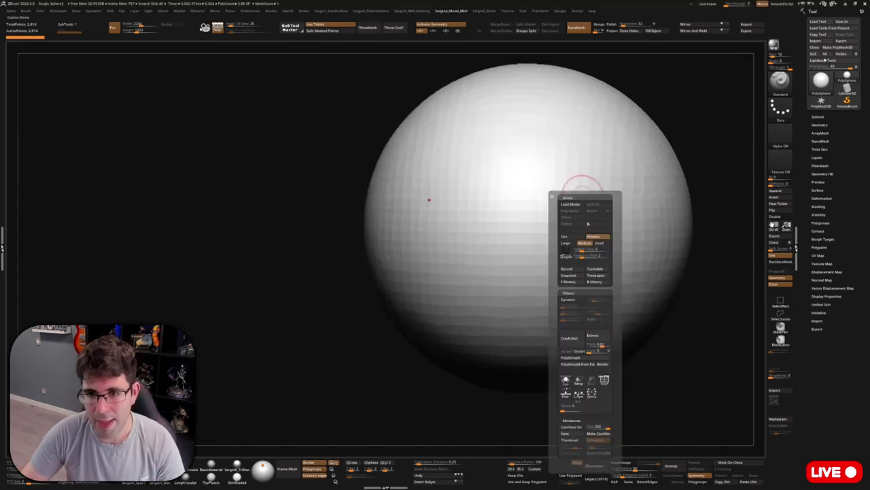
{"action": "left_click", "coordinate": [571, 237]}
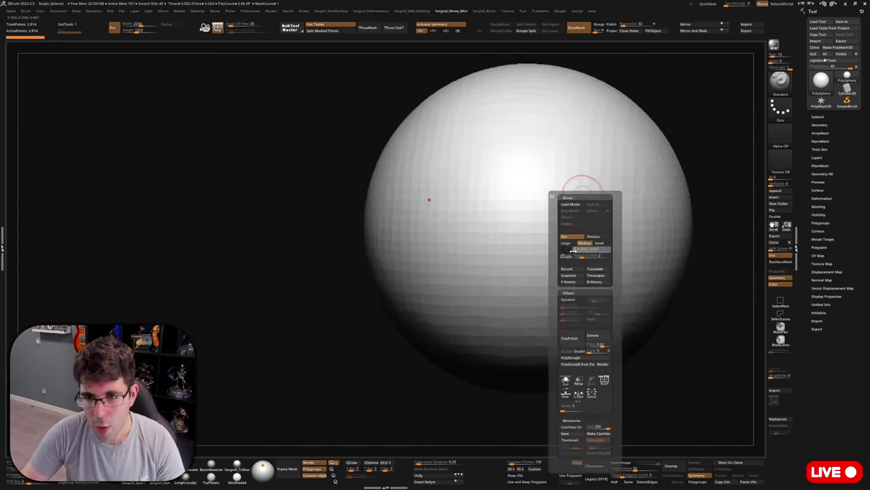
{"action": "left_click", "coordinate": [603, 276]}
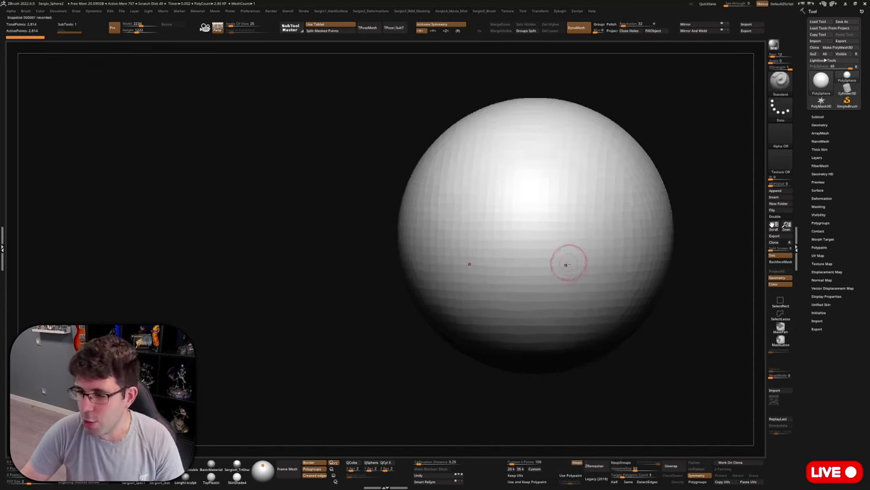
{"action": "scroll", "coordinate": [574, 265], "scroll_direction": "up", "scroll_amount": 5}
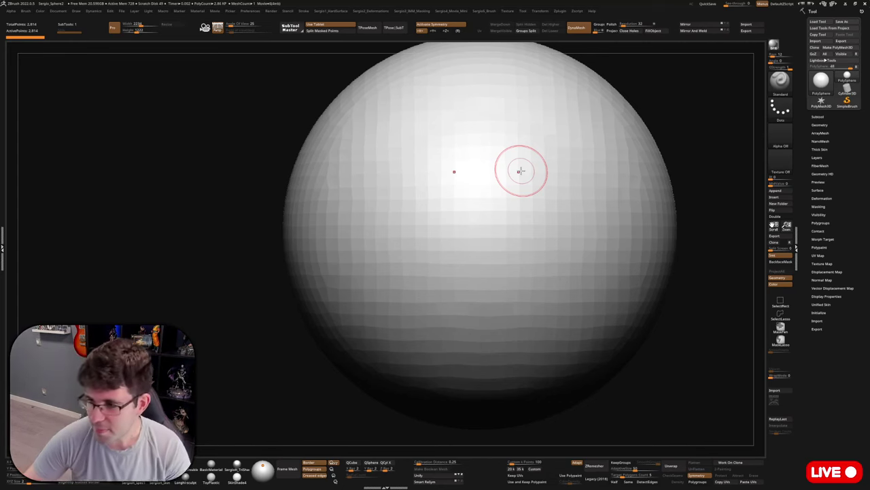
{"action": "right_click_drag", "start_coordinate": [723, 194], "coordinate": [742, 189], "text": "alt"}
{"action": "mouse_move", "coordinate": [568, 245]}
{"action": "right_mouse_down", "text": "ctrl"}
{"action": "mouse_move", "coordinate": [536, 248]}
{"action": "mouse_move", "coordinate": [552, 319]}
{"action": "mouse_move", "coordinate": [529, 273]}
{"action": "mouse_move", "coordinate": [565, 282]}
{"action": "mouse_move", "coordinate": [524, 285]}
{"action": "mouse_move", "coordinate": [556, 254]}
{"action": "right_mouse_up", "text": "ctrl"}
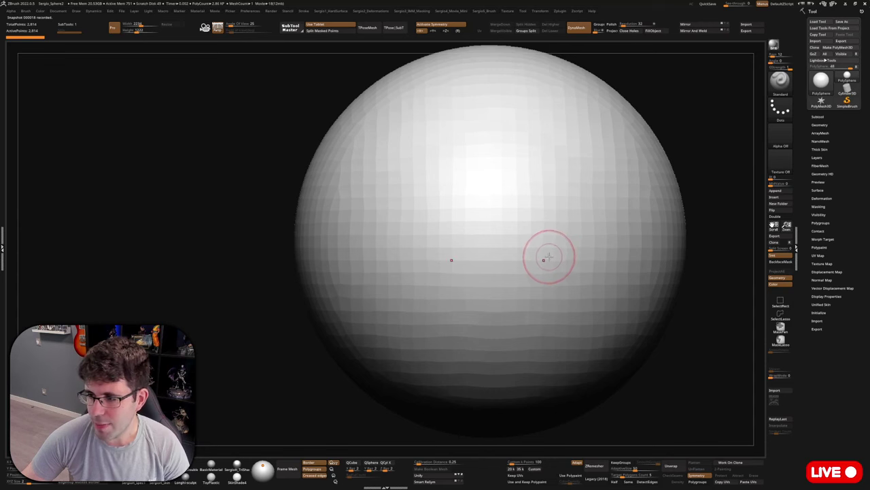
{"action": "mouse_move", "coordinate": [550, 260]}
{"action": "right_mouse_down", "text": "ctrl"}
{"action": "mouse_move", "coordinate": [540, 268]}
{"action": "mouse_move", "coordinate": [538, 239]}
{"action": "right_mouse_up", "text": "ctrl"}
{"action": "left_click_drag", "start_coordinate": [528, 262], "coordinate": [558, 252]}
{"action": "key", "text": "ctrl+z"}
With an enlarged Move brush, push the sphere's underside upward and reshape the top into a rounded skull.
{"action": "key", "text": "s"}
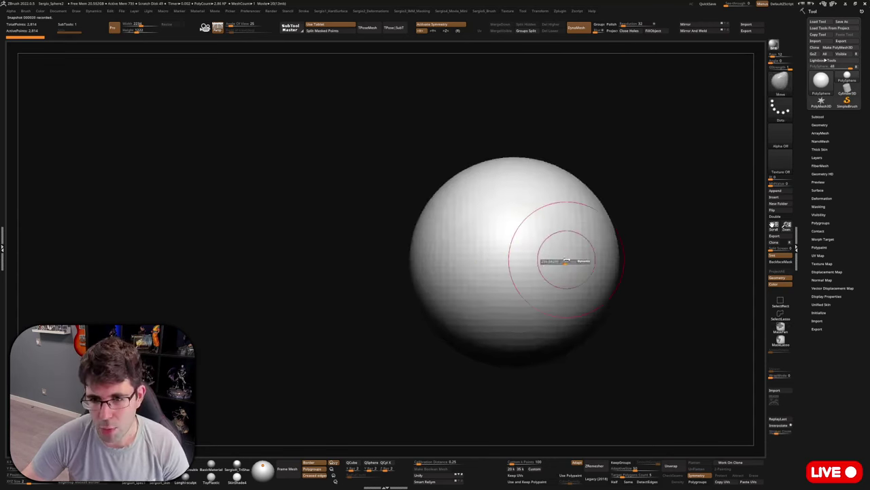
{"action": "mouse_move", "coordinate": [565, 260]}
{"action": "right_mouse_down", "text": "alt"}
{"action": "mouse_move", "coordinate": [550, 221]}
{"action": "mouse_move", "coordinate": [553, 269]}
{"action": "right_mouse_up", "text": "alt"}
{"action": "key", "text": "s"}
{"action": "mouse_move", "coordinate": [553, 270]}
{"action": "left_mouse_down"}
{"action": "mouse_move", "coordinate": [571, 270]}
{"action": "mouse_move", "coordinate": [563, 254]}
{"action": "left_mouse_up"}
{"action": "right_click_drag", "start_coordinate": [588, 262], "coordinate": [548, 253], "text": "shift"}
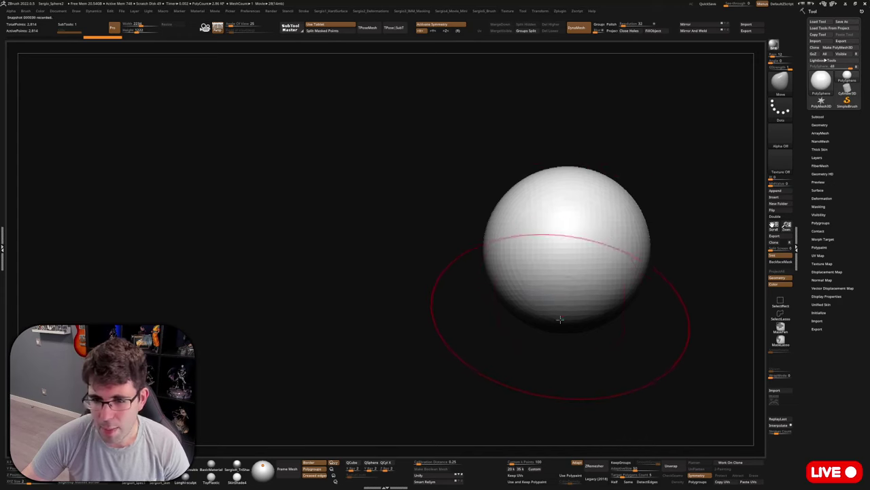
{"action": "left_click_drag", "start_coordinate": [561, 317], "coordinate": [555, 291]}
{"action": "left_click_drag", "start_coordinate": [550, 191], "coordinate": [542, 175]}
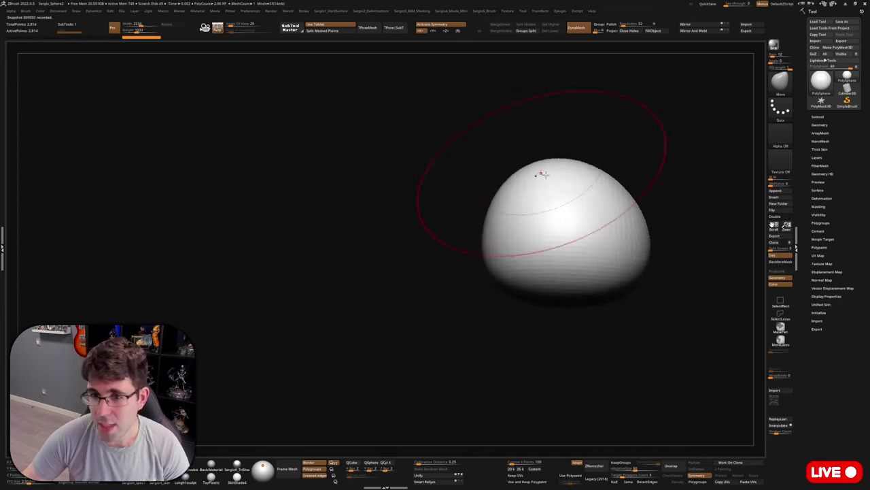
{"action": "left_click_drag", "start_coordinate": [590, 189], "coordinate": [598, 178]}
Pull the flattened underside of the form downward with the Move brush to make a tapering chin.
{"action": "right_click_drag", "start_coordinate": [515, 211], "coordinate": [544, 237]}
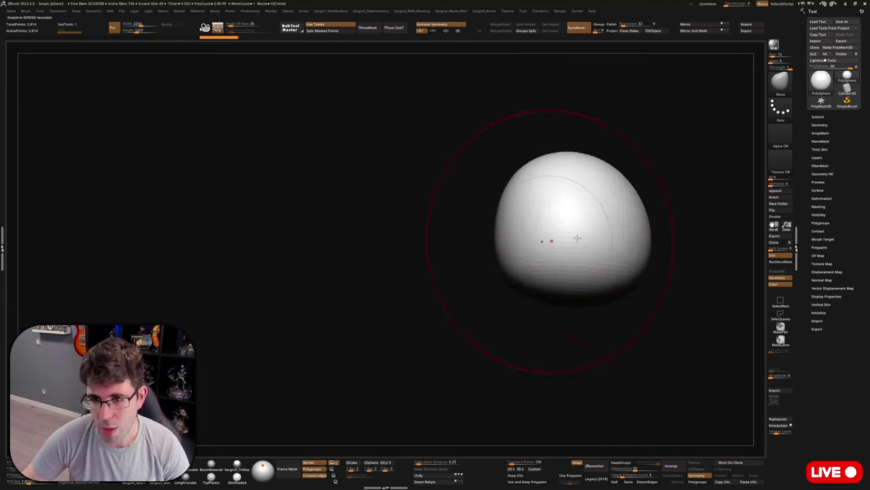
{"action": "right_click_drag", "start_coordinate": [611, 267], "coordinate": [593, 277]}
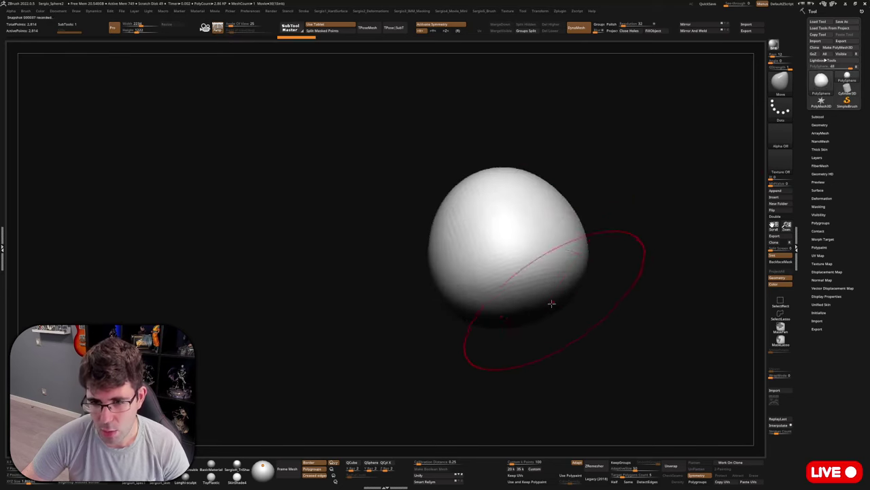
{"action": "mouse_move", "coordinate": [549, 306]}
{"action": "right_mouse_down"}
{"action": "mouse_move", "coordinate": [521, 305]}
{"action": "mouse_move", "coordinate": [551, 276]}
{"action": "mouse_move", "coordinate": [558, 245]}
{"action": "mouse_move", "coordinate": [548, 296]}
{"action": "right_mouse_up"}
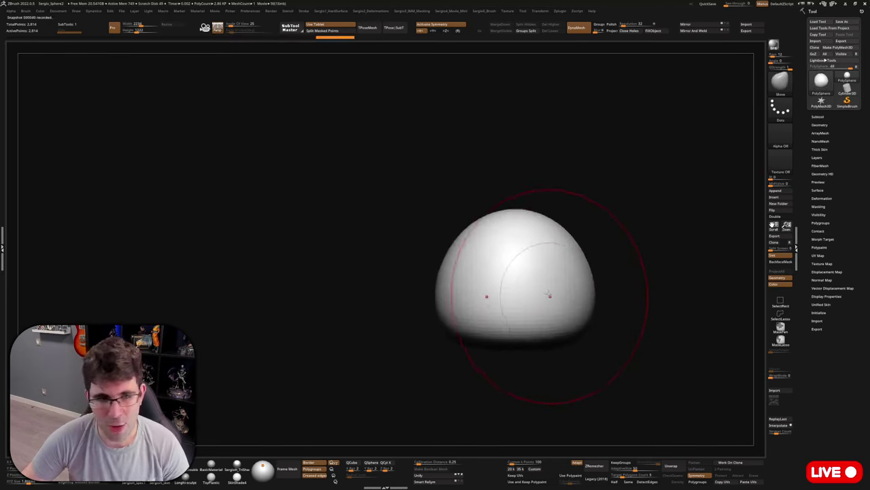
{"action": "right_click_drag", "start_coordinate": [546, 338], "coordinate": [550, 372], "text": "alt"}
{"action": "left_click_drag", "start_coordinate": [535, 369], "coordinate": [526, 424]}
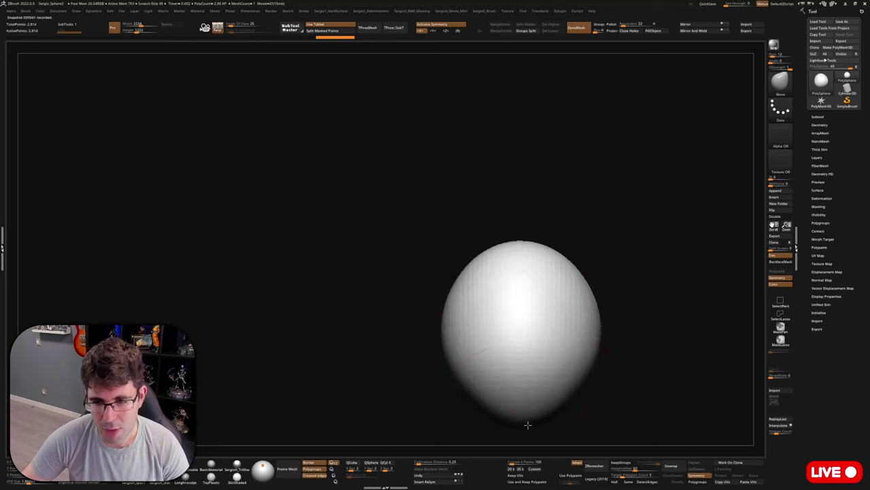
Push the rear underside up and inward with the Move brush to separate the jaw from the back of the skull.
{"action": "right_click_drag", "start_coordinate": [528, 401], "coordinate": [535, 378]}
{"action": "right_click_drag", "start_coordinate": [572, 358], "coordinate": [559, 302], "text": "alt"}
{"action": "mouse_move", "coordinate": [549, 311]}
{"action": "left_mouse_down"}
{"action": "mouse_move", "coordinate": [544, 322]}
{"action": "mouse_move", "coordinate": [519, 276]}
{"action": "left_mouse_up"}
{"action": "right_click_drag", "start_coordinate": [558, 306], "coordinate": [567, 317], "text": "alt"}
{"action": "mouse_move", "coordinate": [592, 362]}
{"action": "left_mouse_down"}
{"action": "mouse_move", "coordinate": [589, 336]}
{"action": "mouse_move", "coordinate": [632, 316]}
{"action": "mouse_move", "coordinate": [640, 278]}
{"action": "mouse_move", "coordinate": [633, 275]}
{"action": "left_mouse_up"}
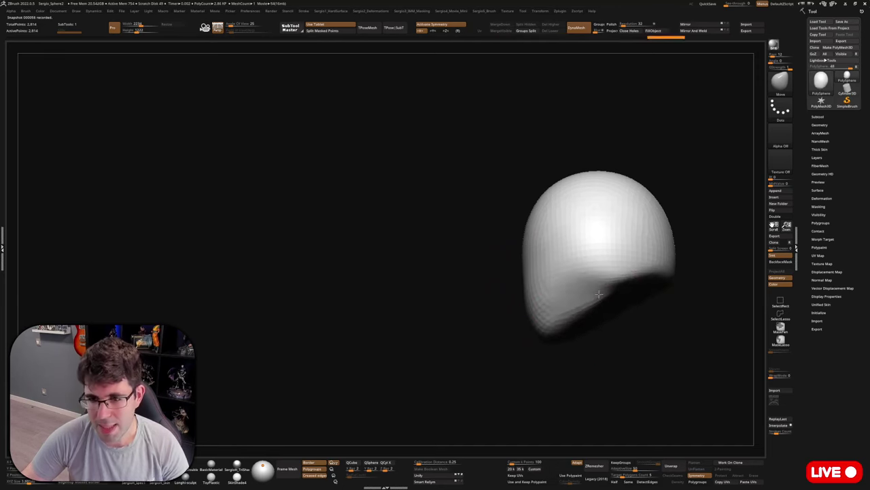
{"action": "key", "text": "ctrl+z"}
{"action": "key", "text": "ctrl+shift+z"}
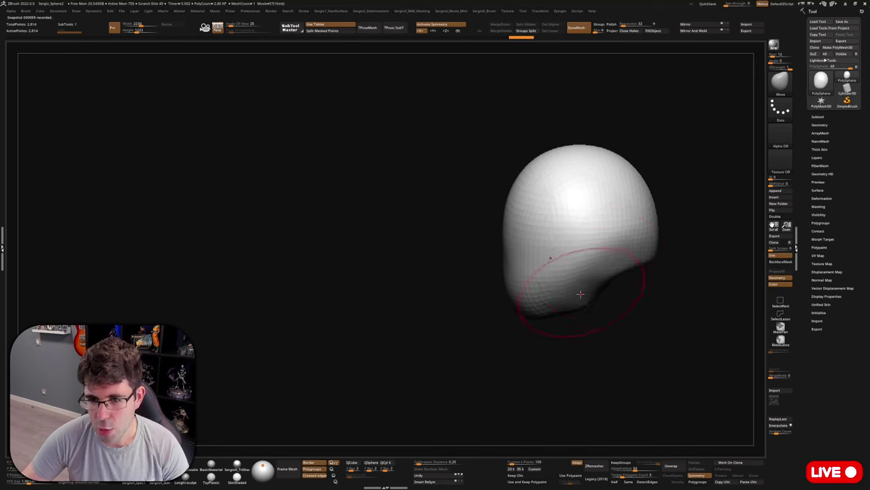
Flatten the sides and front of the head with symmetrical TrimDynamic brush strokes.
{"action": "right_click_drag", "start_coordinate": [575, 288], "coordinate": [556, 304]}
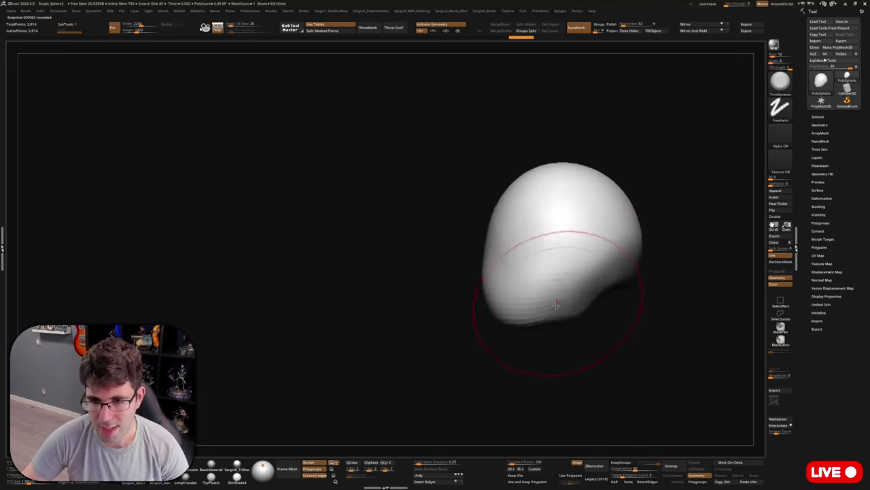
{"action": "mouse_move", "coordinate": [556, 299]}
{"action": "left_mouse_down"}
{"action": "mouse_move", "coordinate": [596, 233]}
{"action": "mouse_move", "coordinate": [582, 261]}
{"action": "mouse_move", "coordinate": [603, 245]}
{"action": "mouse_move", "coordinate": [565, 276]}
{"action": "left_mouse_up"}
{"action": "right_click_drag", "start_coordinate": [564, 276], "coordinate": [526, 292]}
{"action": "mouse_move", "coordinate": [526, 292]}
{"action": "left_mouse_down"}
{"action": "mouse_move", "coordinate": [503, 303]}
{"action": "mouse_move", "coordinate": [523, 272]}
{"action": "left_mouse_up"}
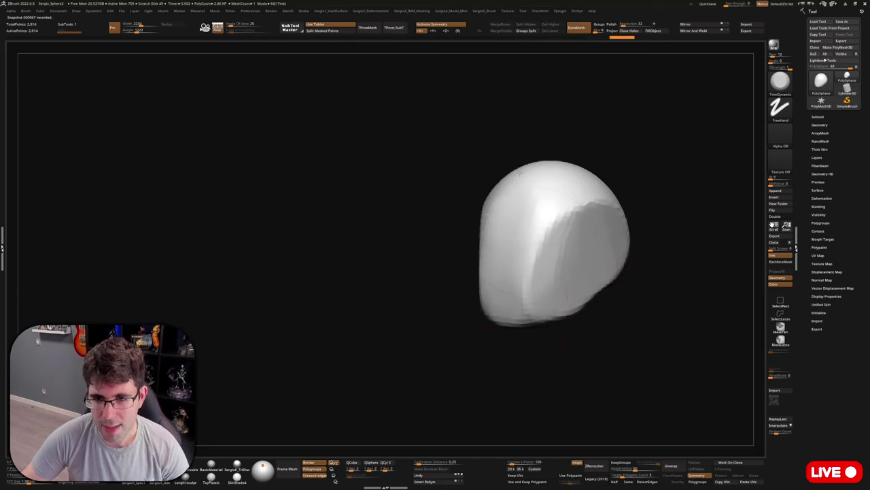
{"action": "mouse_move", "coordinate": [527, 286]}
{"action": "right_mouse_down"}
{"action": "mouse_move", "coordinate": [537, 247]}
{"action": "mouse_move", "coordinate": [575, 302]}
{"action": "mouse_move", "coordinate": [571, 255]}
{"action": "right_mouse_up"}
{"action": "mouse_move", "coordinate": [571, 255]}
{"action": "left_mouse_down"}
{"action": "mouse_move", "coordinate": [517, 272]}
{"action": "mouse_move", "coordinate": [544, 343]}
{"action": "mouse_move", "coordinate": [558, 320]}
{"action": "left_mouse_up"}
{"action": "mouse_move", "coordinate": [557, 319]}
{"action": "right_mouse_down"}
{"action": "mouse_move", "coordinate": [573, 329]}
{"action": "mouse_move", "coordinate": [555, 291]}
{"action": "right_mouse_up"}
Reshape the jaw and lower back of the head with the Move brush, checking the narrowed face from several angles.
{"action": "key", "text": "b"}
{"action": "key", "text": "m"}
{"action": "key", "text": "v"}
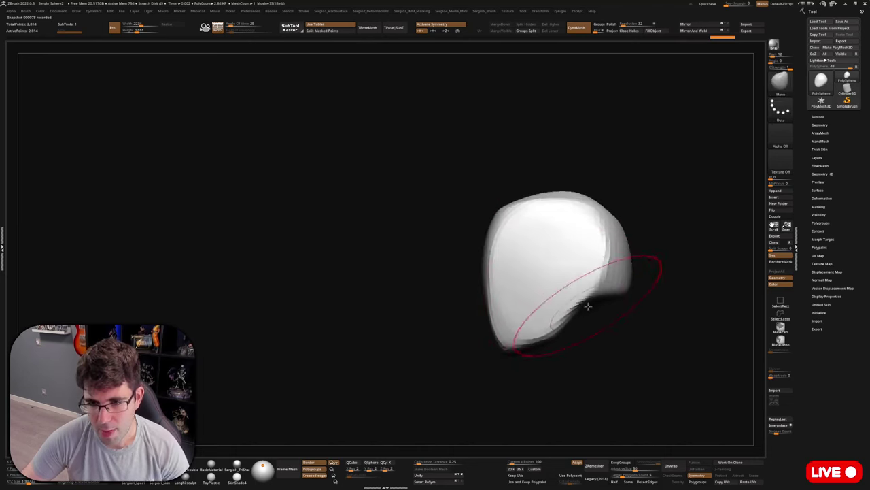
{"action": "mouse_move", "coordinate": [573, 290]}
{"action": "left_mouse_down"}
{"action": "mouse_move", "coordinate": [605, 244]}
{"action": "mouse_move", "coordinate": [612, 222]}
{"action": "mouse_move", "coordinate": [601, 213]}
{"action": "left_mouse_up"}
{"action": "right_click_drag", "start_coordinate": [563, 288], "coordinate": [618, 306]}
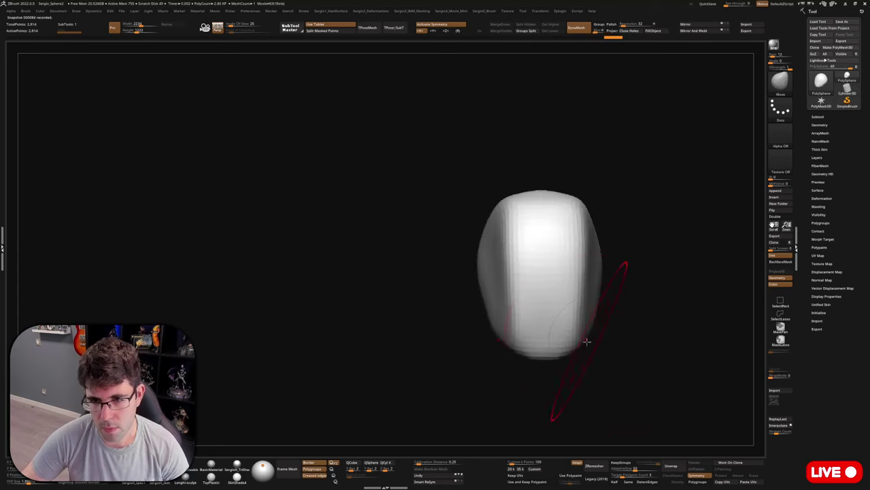
{"action": "right_click_drag", "start_coordinate": [586, 342], "coordinate": [601, 323]}
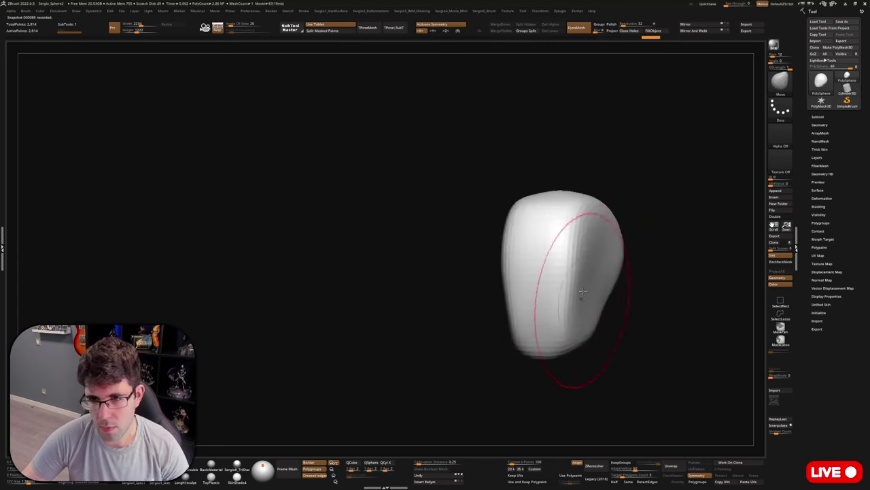
{"action": "right_click_drag", "start_coordinate": [583, 291], "coordinate": [583, 257]}
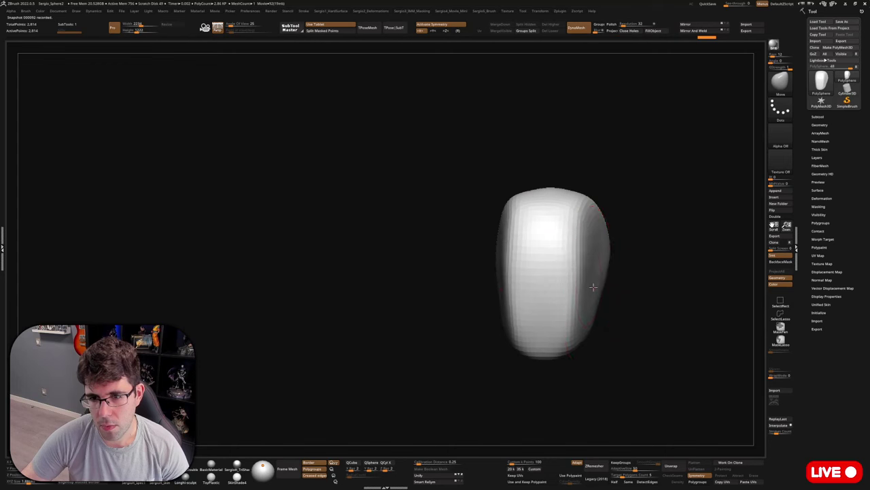
Adjust the side of the face with the Move brush and build up the side of the jaw with the Clay brush.
{"action": "key", "text": "s"}
{"action": "left_click_drag", "start_coordinate": [568, 271], "coordinate": [572, 273]}
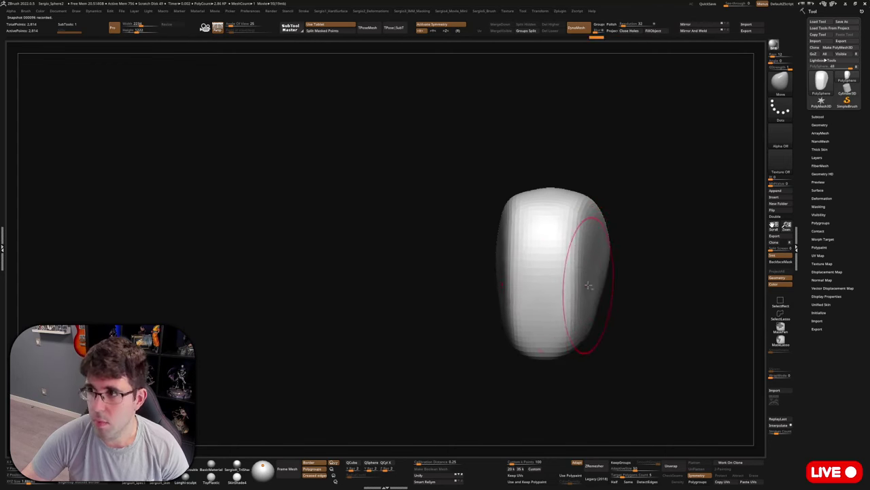
{"action": "right_click_drag", "start_coordinate": [590, 283], "coordinate": [573, 286]}
{"action": "key", "text": "b"}
{"action": "key", "text": "c"}
{"action": "key", "text": "l"}
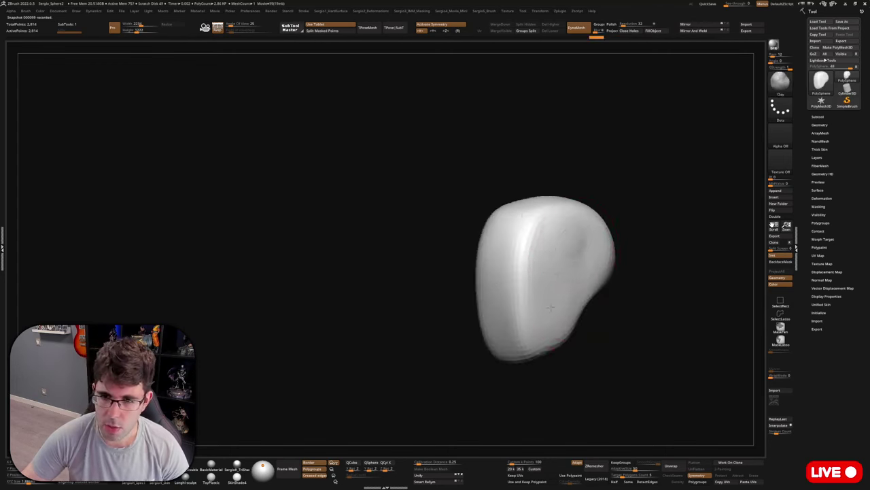
{"action": "left_click_drag", "start_coordinate": [568, 308], "coordinate": [553, 356]}
{"action": "right_click_drag", "start_coordinate": [554, 355], "coordinate": [528, 340]}
Reshape the front of the face and the brow with the Move brush.
{"action": "key", "text": "b"}
{"action": "key", "text": "m"}
{"action": "key", "text": "v"}
{"action": "mouse_move", "coordinate": [512, 283]}
{"action": "left_mouse_down"}
{"action": "mouse_move", "coordinate": [522, 275]}
{"action": "mouse_move", "coordinate": [515, 306]}
{"action": "mouse_move", "coordinate": [540, 268]}
{"action": "left_mouse_up"}
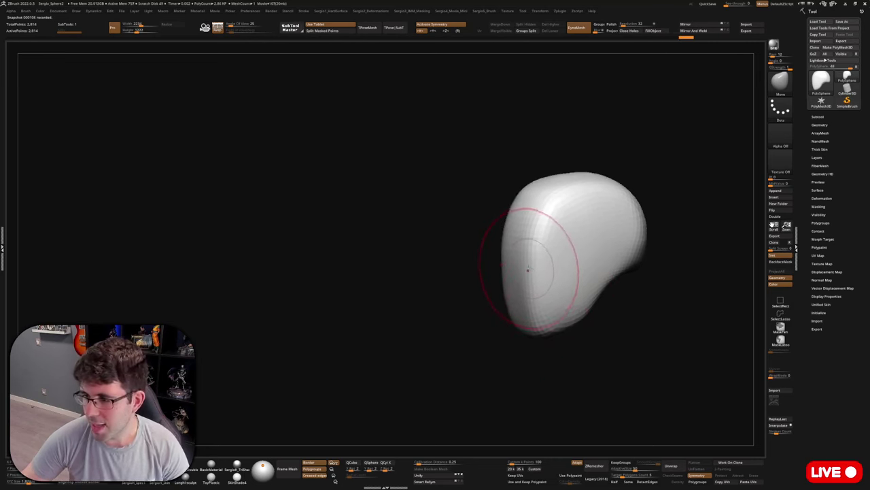
{"action": "right_click_drag", "start_coordinate": [553, 285], "coordinate": [546, 264]}
{"action": "key", "text": "s"}
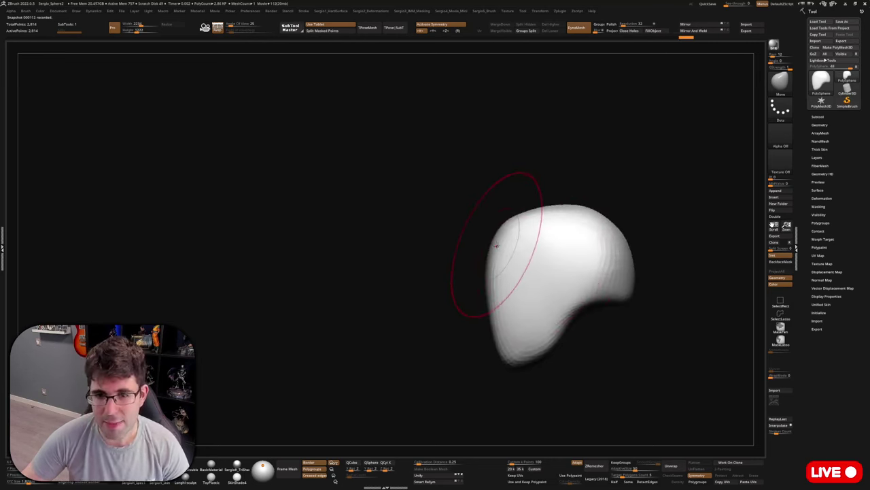
{"action": "left_click_drag", "start_coordinate": [493, 270], "coordinate": [495, 265]}
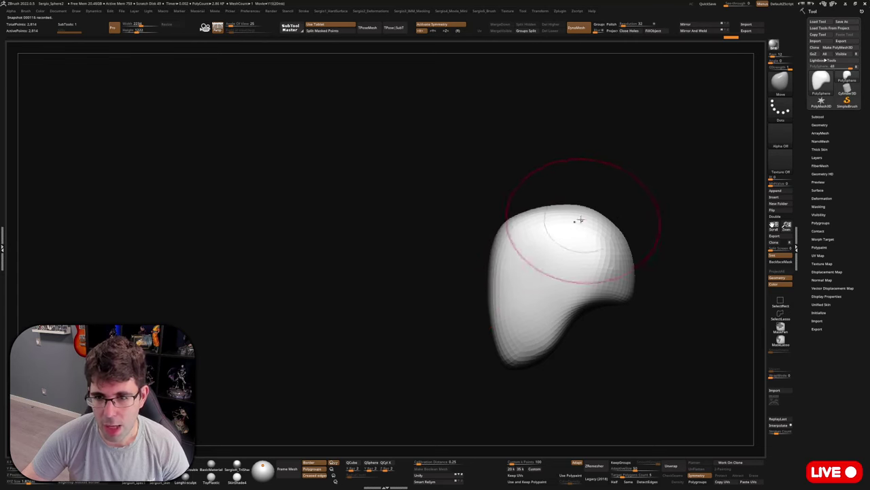
Raise and round the crown and upper sides of the skull with the Move brush.
{"action": "left_click_drag", "start_coordinate": [555, 213], "coordinate": [554, 207]}
{"action": "mouse_move", "coordinate": [555, 208]}
{"action": "right_mouse_down"}
{"action": "mouse_move", "coordinate": [537, 218]}
{"action": "mouse_move", "coordinate": [579, 229]}
{"action": "right_mouse_up"}
{"action": "left_click_drag", "start_coordinate": [592, 215], "coordinate": [592, 207]}
{"action": "right_click_drag", "start_coordinate": [585, 223], "coordinate": [553, 250]}
{"action": "left_click_drag", "start_coordinate": [571, 213], "coordinate": [559, 264]}
{"action": "left_click_drag", "start_coordinate": [589, 231], "coordinate": [580, 238]}
{"action": "right_click_drag", "start_coordinate": [580, 238], "coordinate": [573, 307]}
Refine the underside of the jaw with a resized Move brush.
{"action": "key", "text": "s"}
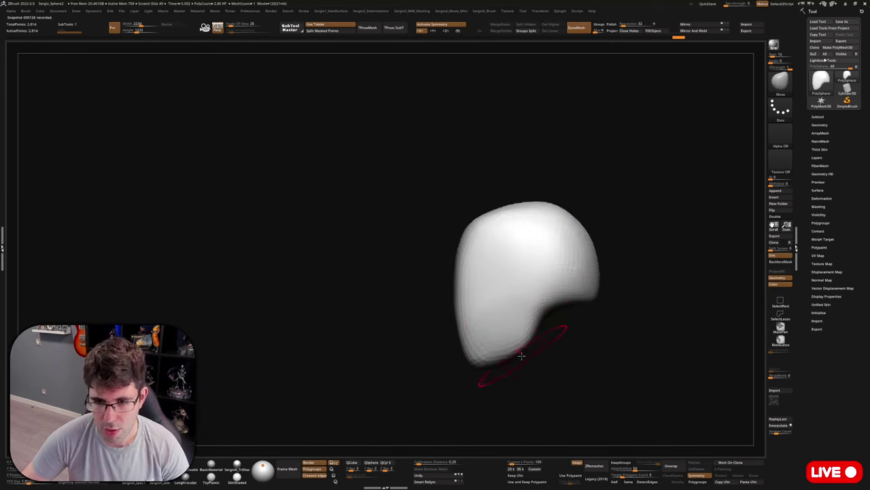
{"action": "mouse_move", "coordinate": [522, 356]}
{"action": "right_mouse_down"}
{"action": "mouse_move", "coordinate": [540, 340]}
{"action": "mouse_move", "coordinate": [520, 351]}
{"action": "right_mouse_up"}
{"action": "key", "text": "s"}
{"action": "mouse_move", "coordinate": [523, 347]}
{"action": "left_mouse_down"}
{"action": "mouse_move", "coordinate": [528, 340]}
{"action": "mouse_move", "coordinate": [518, 349]}
{"action": "left_mouse_up"}
{"action": "mouse_move", "coordinate": [508, 369]}
{"action": "right_mouse_down"}
{"action": "mouse_move", "coordinate": [519, 364]}
{"action": "mouse_move", "coordinate": [512, 374]}
{"action": "right_mouse_up"}
Isolate the underside of the skull behind the jaw by painting a mask there and inverting it.
{"action": "mouse_move", "coordinate": [573, 344]}
{"action": "right_mouse_down", "text": "alt"}
{"action": "mouse_move", "coordinate": [544, 305]}
{"action": "mouse_move", "coordinate": [548, 289]}
{"action": "right_mouse_up", "text": "alt"}
{"action": "mouse_move", "coordinate": [548, 289]}
{"action": "left_mouse_down", "text": "ctrl"}
{"action": "mouse_move", "coordinate": [524, 322]}
{"action": "mouse_move", "coordinate": [531, 330]}
{"action": "mouse_move", "coordinate": [510, 326]}
{"action": "mouse_move", "coordinate": [532, 307]}
{"action": "mouse_move", "coordinate": [501, 323]}
{"action": "mouse_move", "coordinate": [536, 340]}
{"action": "left_mouse_up", "text": "ctrl"}
{"action": "left_click", "coordinate": [529, 330], "text": "ctrl"}
{"action": "right_click_drag", "start_coordinate": [537, 340], "coordinate": [552, 367], "text": "ctrl"}
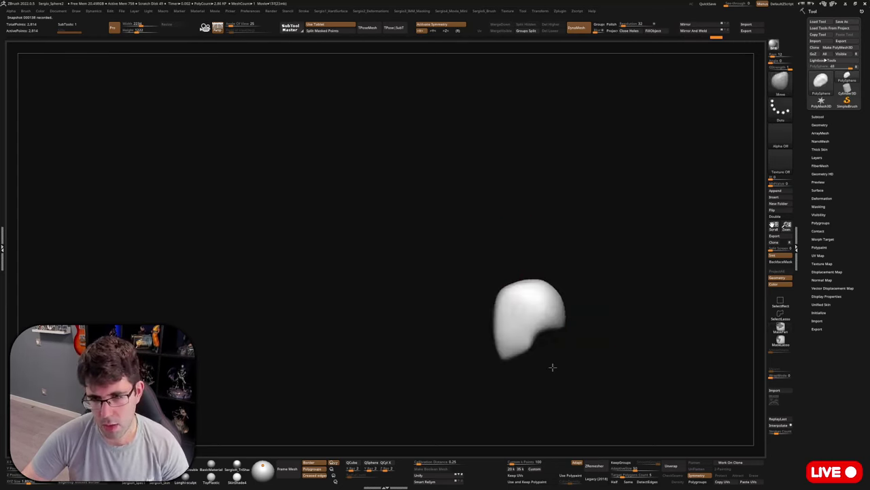
{"action": "left_click", "coordinate": [575, 359], "text": "ctrl"}
Pull the unmasked underside of the skull downward into a neck with the transform gizmo and clear the mask.
{"action": "key", "text": "w"}
{"action": "left_click_drag", "start_coordinate": [555, 303], "coordinate": [574, 344]}
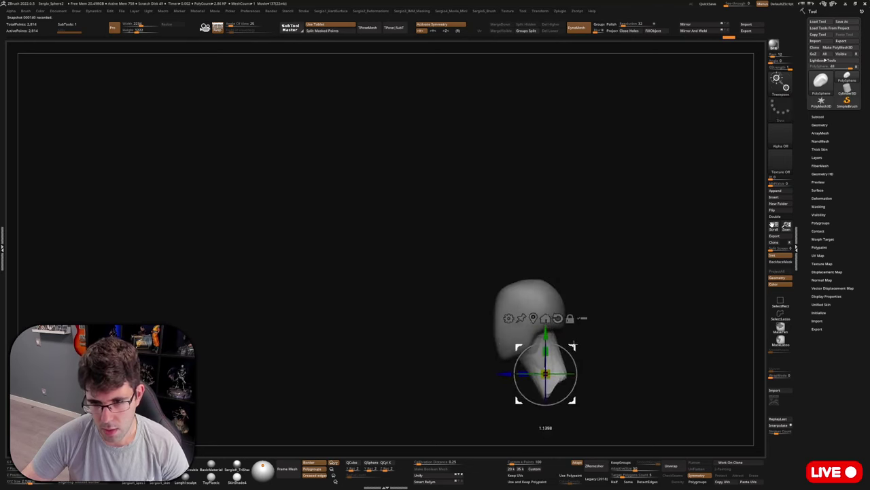
{"action": "key", "text": "q"}
{"action": "left_click_drag", "start_coordinate": [591, 317], "coordinate": [606, 357], "text": "ctrl"}
Taper the lower face with the Move brush, undoing an unwanted stroke and smoothing the cheeks.
{"action": "right_click_drag", "start_coordinate": [565, 359], "coordinate": [542, 310], "text": "alt"}
{"action": "right_click_drag", "start_coordinate": [542, 310], "coordinate": [539, 274]}
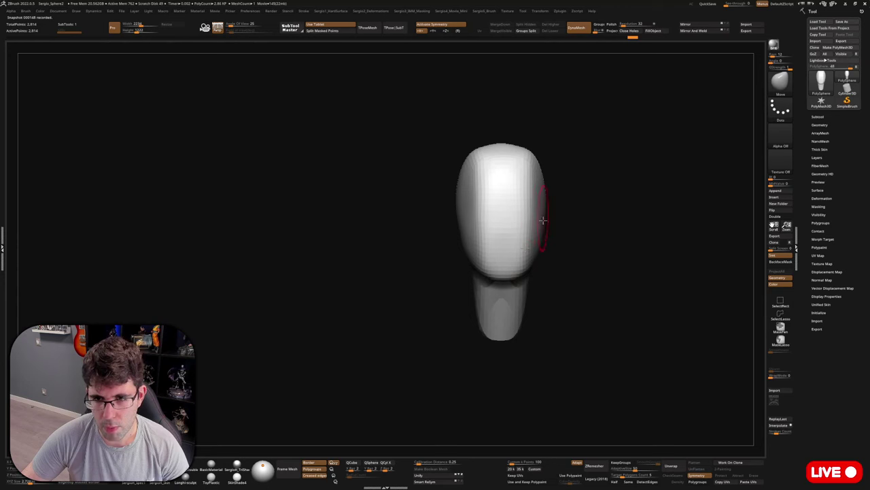
{"action": "right_click_drag", "start_coordinate": [544, 220], "coordinate": [531, 219]}
{"action": "mouse_move", "coordinate": [531, 219]}
{"action": "left_mouse_down"}
{"action": "mouse_move", "coordinate": [545, 199]}
{"action": "mouse_move", "coordinate": [554, 203]}
{"action": "mouse_move", "coordinate": [533, 225]}
{"action": "left_mouse_up"}
{"action": "key", "text": "s"}
{"action": "key", "text": "ctrl+z"}
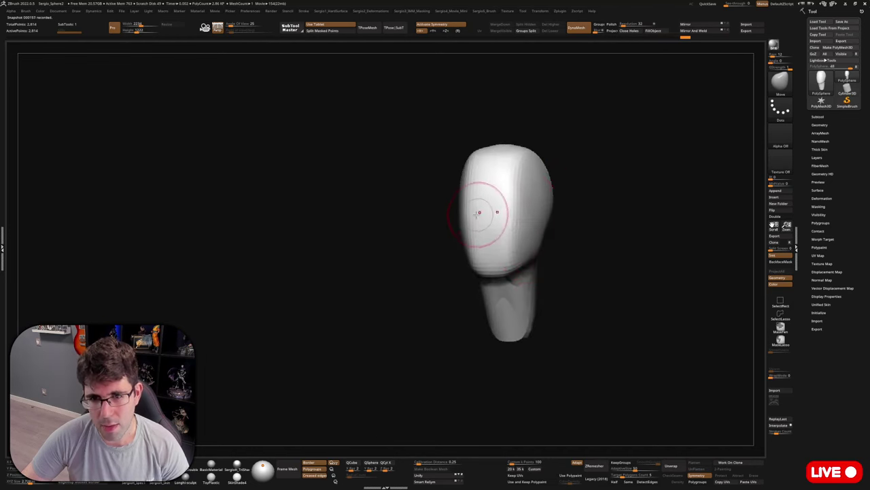
{"action": "left_click_drag", "start_coordinate": [476, 223], "coordinate": [501, 233], "text": "shift"}
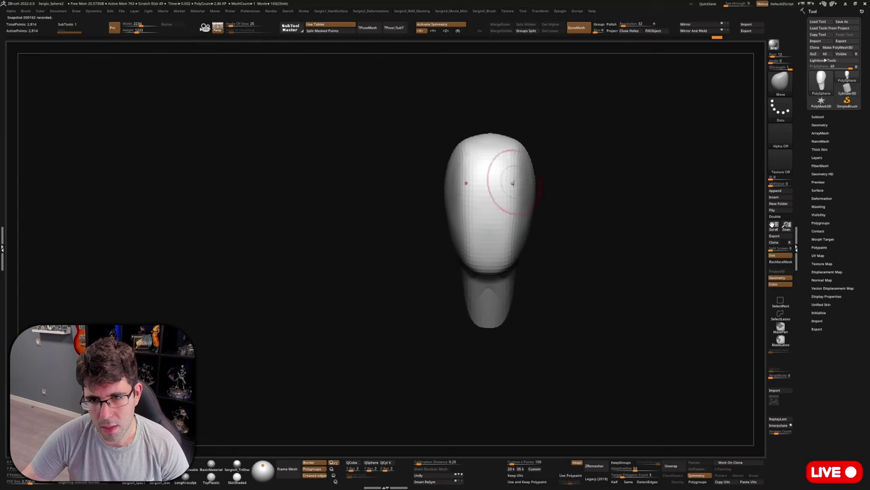
Smooth the neck's form and remesh the model at a DynaMesh resolution of 40.
{"action": "mouse_move", "coordinate": [512, 184]}
{"action": "right_mouse_down"}
{"action": "mouse_move", "coordinate": [533, 296]}
{"action": "mouse_move", "coordinate": [542, 269]}
{"action": "right_mouse_up"}
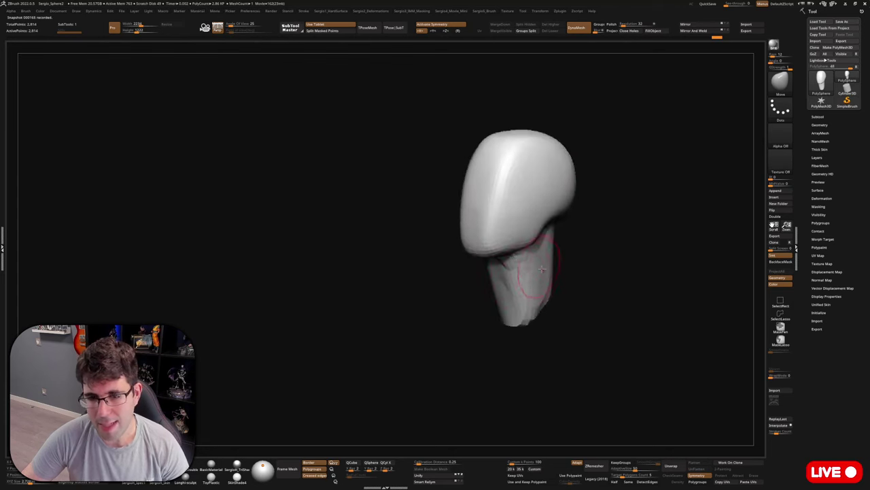
{"action": "left_click_drag", "start_coordinate": [542, 269], "coordinate": [535, 165]}
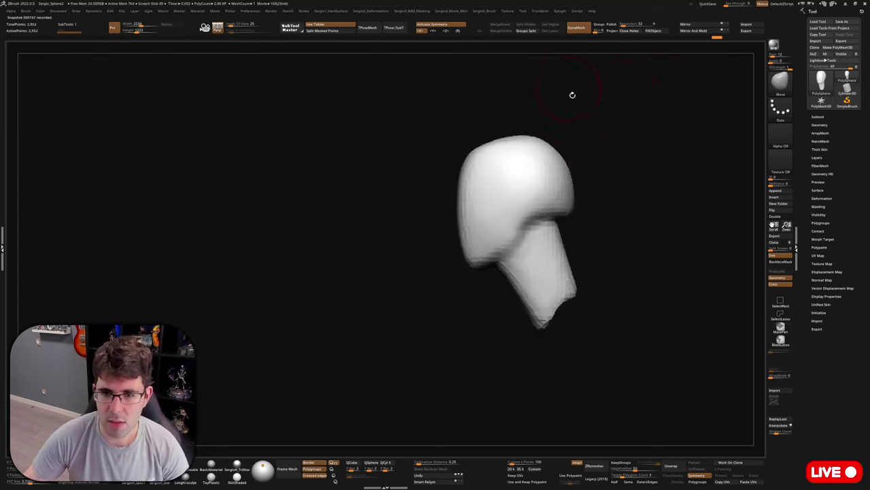
{"action": "left_click_drag", "start_coordinate": [572, 95], "coordinate": [605, 42], "text": "ctrl"}
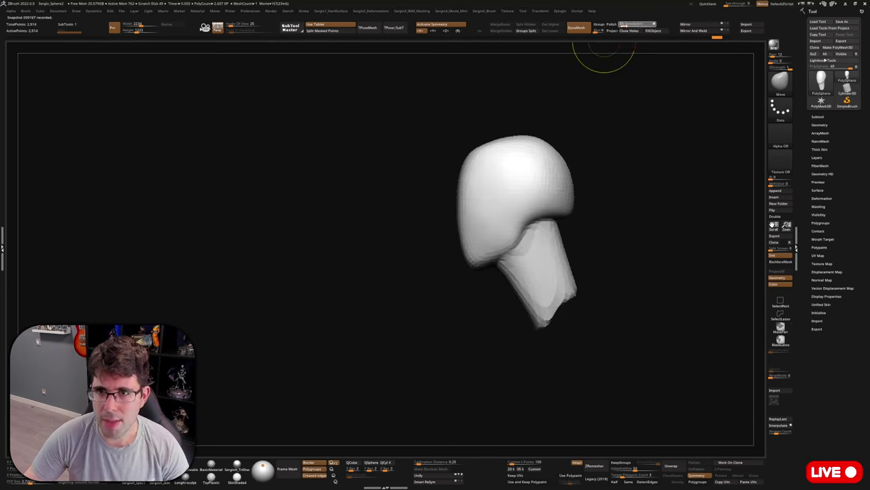
{"action": "key", "text": "Return"}
{"action": "left_click_drag", "start_coordinate": [612, 99], "coordinate": [597, 227], "text": "ctrl"}
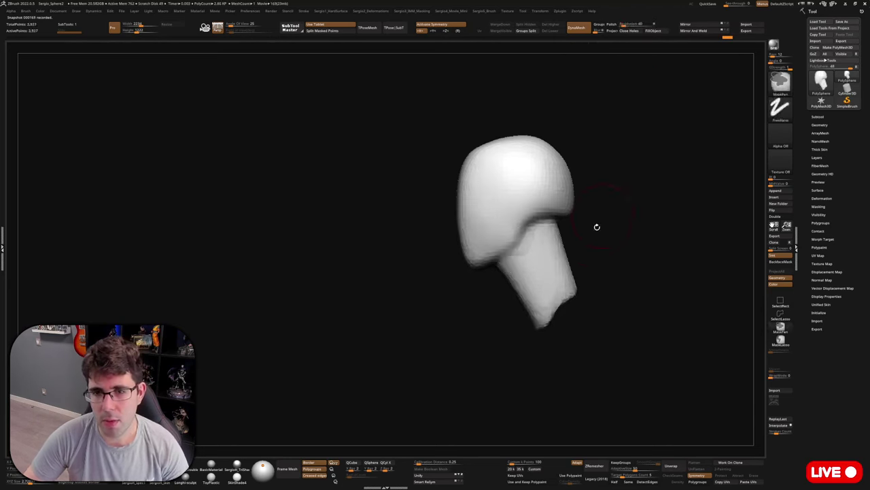
Even out the neck and isolate its lower end with an inverted lasso mask.
{"action": "right_click_drag", "start_coordinate": [545, 294], "coordinate": [516, 237], "text": "alt"}
{"action": "mouse_move", "coordinate": [515, 274]}
{"action": "left_mouse_down"}
{"action": "mouse_move", "coordinate": [550, 255]}
{"action": "mouse_move", "coordinate": [554, 237]}
{"action": "mouse_move", "coordinate": [541, 215]}
{"action": "mouse_move", "coordinate": [517, 214]}
{"action": "mouse_move", "coordinate": [583, 194]}
{"action": "left_mouse_up"}
{"action": "left_click", "coordinate": [781, 340]}
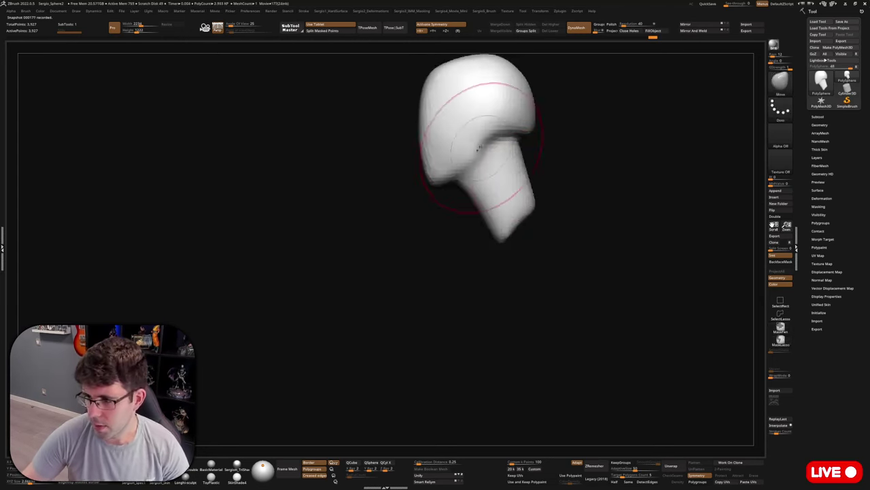
{"action": "mouse_move", "coordinate": [553, 158]}
{"action": "left_mouse_down", "text": "ctrl"}
{"action": "mouse_move", "coordinate": [511, 292]}
{"action": "mouse_move", "coordinate": [570, 210]}
{"action": "left_mouse_up", "text": "ctrl"}
{"action": "left_click", "coordinate": [534, 233], "text": "ctrl"}
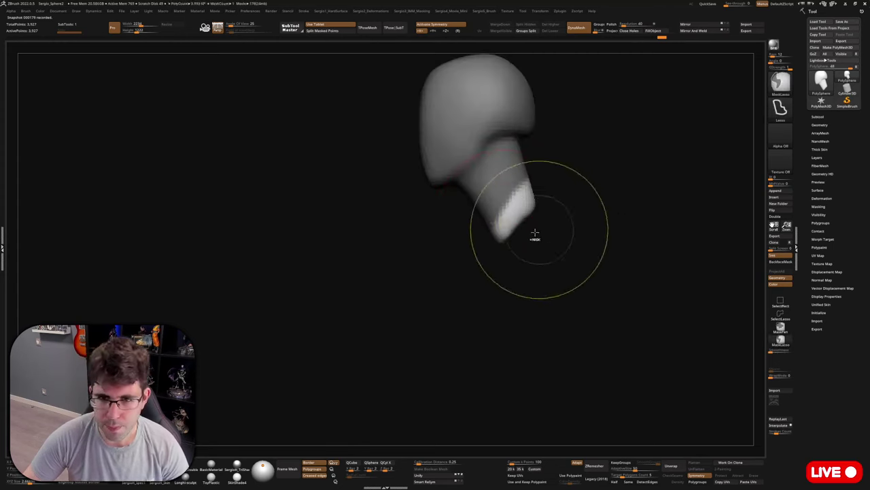
Widen the isolated lower end of the neck and stretch it downward with the transform gizmo.
{"action": "mouse_move", "coordinate": [535, 233]}
{"action": "left_mouse_down"}
{"action": "mouse_move", "coordinate": [530, 211]}
{"action": "mouse_move", "coordinate": [540, 212]}
{"action": "left_mouse_up"}
{"action": "key", "text": "w"}
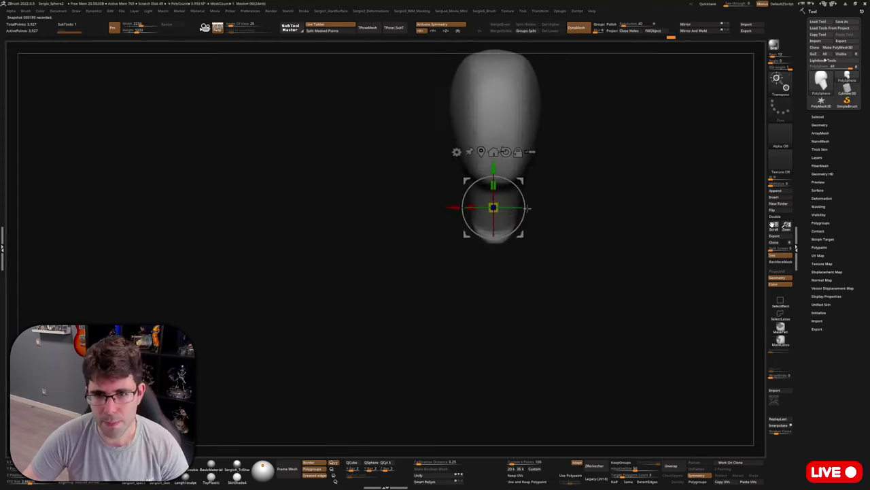
{"action": "left_click_drag", "start_coordinate": [458, 208], "coordinate": [429, 220]}
{"action": "left_click_drag", "start_coordinate": [430, 220], "coordinate": [492, 237]}
{"action": "right_click_drag", "start_coordinate": [492, 237], "coordinate": [511, 257], "text": "alt"}
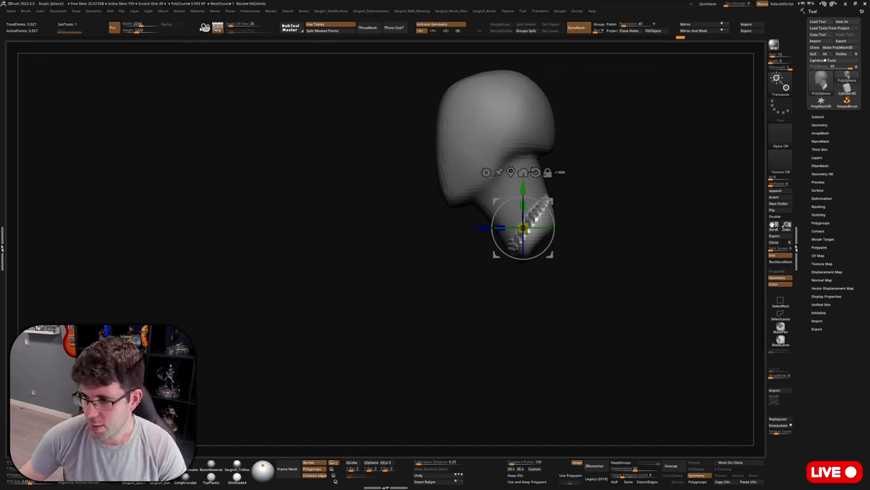
{"action": "left_click_drag", "start_coordinate": [540, 303], "coordinate": [554, 303]}
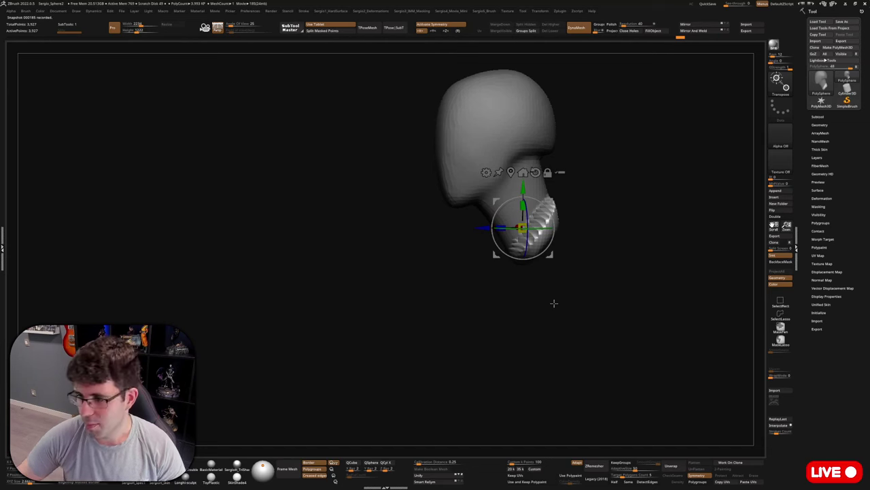
{"action": "mouse_move", "coordinate": [634, 208]}
{"action": "left_mouse_down"}
{"action": "mouse_move", "coordinate": [597, 213]}
{"action": "mouse_move", "coordinate": [524, 187]}
{"action": "mouse_move", "coordinate": [518, 111]}
{"action": "left_mouse_up"}
Reshape the stretched extension below the neck with an enlarged Move brush.
{"action": "key", "text": "q"}
{"action": "key", "text": "s"}
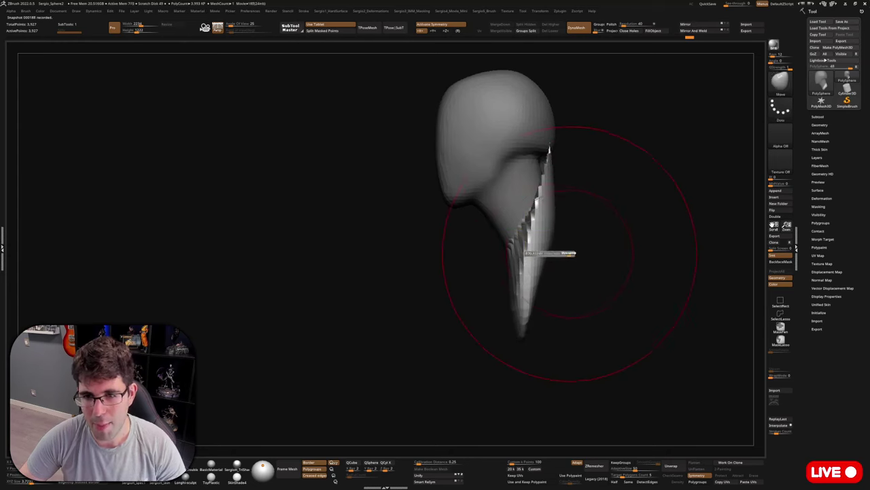
{"action": "mouse_move", "coordinate": [570, 253]}
{"action": "left_mouse_down"}
{"action": "mouse_move", "coordinate": [558, 298]}
{"action": "mouse_move", "coordinate": [519, 278]}
{"action": "left_mouse_up"}
Try to bend the lower end of the neck extension forward with the Move brush.
{"action": "left_click_drag", "start_coordinate": [496, 334], "coordinate": [401, 340]}
{"action": "right_click_drag", "start_coordinate": [462, 363], "coordinate": [402, 345], "text": "ctrl"}
{"action": "right_click_drag", "start_coordinate": [401, 346], "coordinate": [474, 343]}
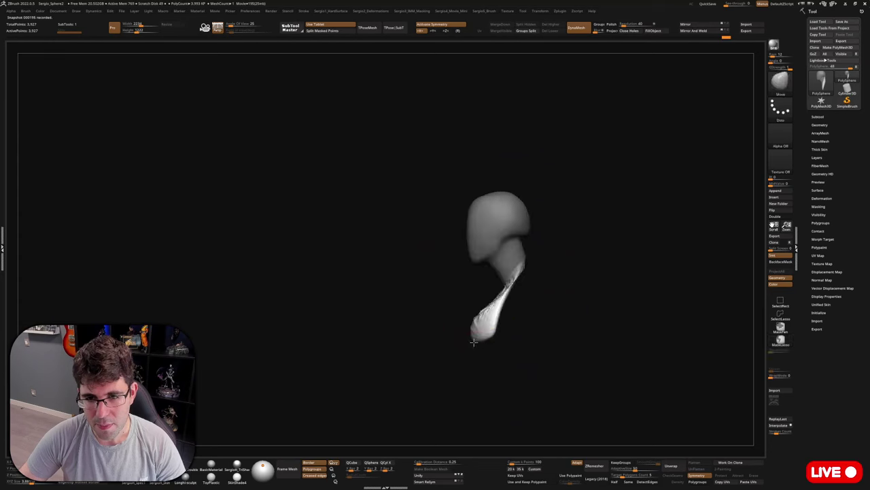
{"action": "right_click_drag", "start_coordinate": [557, 335], "coordinate": [560, 304], "text": "alt"}
{"action": "key", "text": "ctrl+z"}
Swell the extension below the neck into a broad torso mass with the Inflat brush.
{"action": "key", "text": "3"}
{"action": "key", "text": "4"}
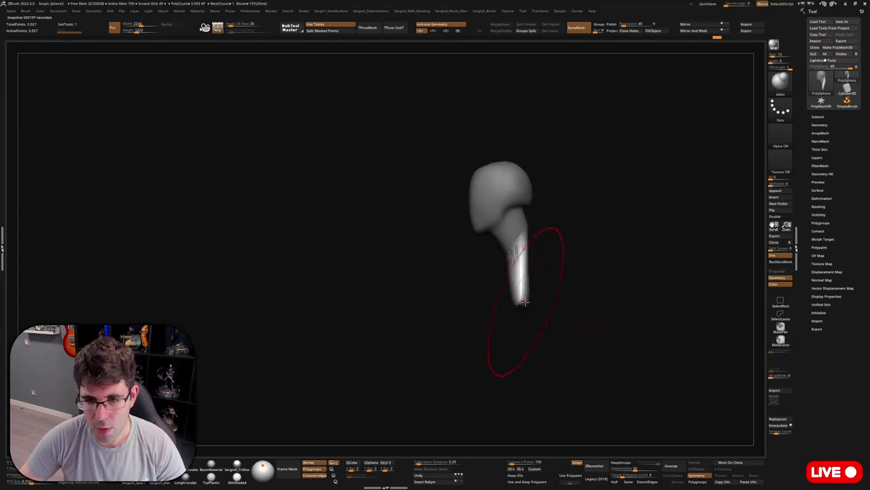
{"action": "key", "text": "u"}
{"action": "left_click", "coordinate": [528, 297]}
{"action": "left_click_drag", "start_coordinate": [528, 297], "coordinate": [517, 289]}
{"action": "right_click_drag", "start_coordinate": [442, 329], "coordinate": [498, 329]}
Pull the torso mass downward with the Move brush to lengthen the chest and flatten its profile.
{"action": "key", "text": "3"}
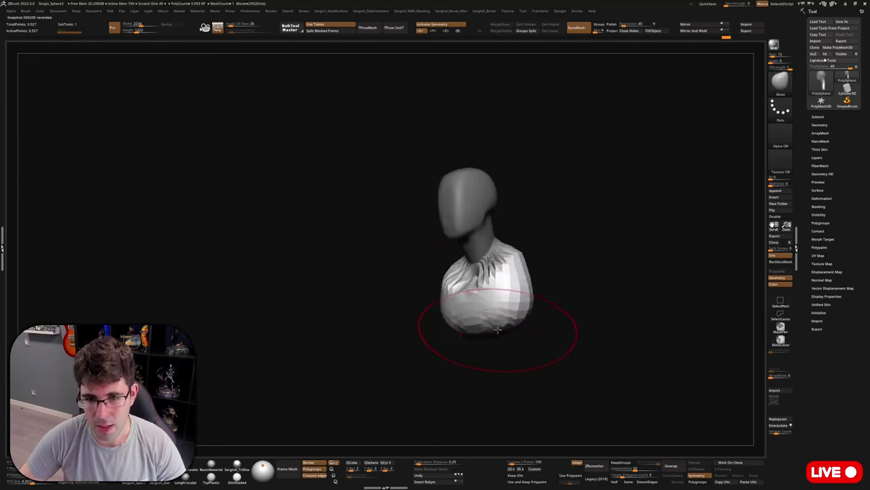
{"action": "left_click_drag", "start_coordinate": [498, 329], "coordinate": [463, 393]}
{"action": "right_click_drag", "start_coordinate": [463, 392], "coordinate": [518, 381]}
{"action": "left_click_drag", "start_coordinate": [519, 312], "coordinate": [511, 310]}
{"action": "right_click_drag", "start_coordinate": [521, 303], "coordinate": [462, 299]}
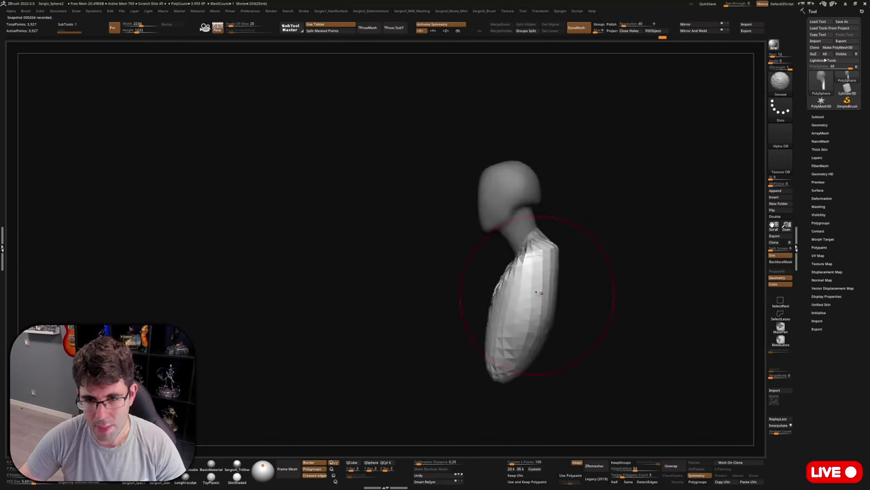
Shape the torso's back and tapered lower end with the Move brush.
{"action": "left_click_drag", "start_coordinate": [550, 320], "coordinate": [541, 323]}
{"action": "left_click_drag", "start_coordinate": [517, 371], "coordinate": [530, 388]}
{"action": "mouse_move", "coordinate": [479, 385]}
{"action": "right_mouse_down"}
{"action": "mouse_move", "coordinate": [525, 384]}
{"action": "mouse_move", "coordinate": [479, 385]}
{"action": "right_mouse_up"}
{"action": "mouse_move", "coordinate": [522, 387]}
{"action": "left_mouse_down"}
{"action": "mouse_move", "coordinate": [521, 398]}
{"action": "mouse_move", "coordinate": [499, 376]}
{"action": "mouse_move", "coordinate": [527, 386]}
{"action": "left_mouse_up"}
{"action": "right_click_drag", "start_coordinate": [525, 384], "coordinate": [540, 347]}
Clear the mask, remesh the figure with DynaMesh, and smooth the front of the torso.
{"action": "left_click_drag", "start_coordinate": [569, 255], "coordinate": [580, 319], "text": "ctrl"}
{"action": "mouse_move", "coordinate": [576, 266]}
{"action": "left_mouse_down", "text": "ctrl"}
{"action": "mouse_move", "coordinate": [583, 319]}
{"action": "mouse_move", "coordinate": [573, 317]}
{"action": "left_mouse_up", "text": "ctrl"}
{"action": "mouse_move", "coordinate": [528, 270]}
{"action": "left_mouse_down", "text": "shift"}
{"action": "mouse_move", "coordinate": [509, 293]}
{"action": "mouse_move", "coordinate": [523, 320]}
{"action": "left_mouse_up", "text": "shift"}
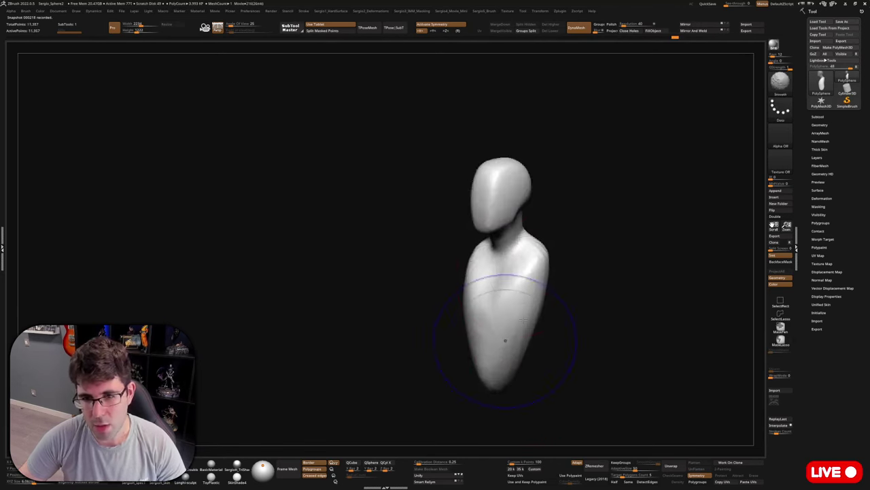
Smooth the shoulders and the transition from the neck into the torso.
{"action": "mouse_move", "coordinate": [523, 320]}
{"action": "right_mouse_down", "text": "alt"}
{"action": "mouse_move", "coordinate": [531, 400]}
{"action": "mouse_move", "coordinate": [491, 398]}
{"action": "right_mouse_up", "text": "alt"}
{"action": "right_click_drag", "start_coordinate": [491, 398], "coordinate": [528, 340], "text": "ctrl"}
{"action": "mouse_move", "coordinate": [533, 311]}
{"action": "left_mouse_down", "text": "shift"}
{"action": "mouse_move", "coordinate": [559, 335]}
{"action": "mouse_move", "coordinate": [563, 326]}
{"action": "left_mouse_up", "text": "shift"}
{"action": "right_click_drag", "start_coordinate": [563, 327], "coordinate": [555, 301]}
{"action": "mouse_move", "coordinate": [565, 279]}
{"action": "left_mouse_down", "text": "shift"}
{"action": "mouse_move", "coordinate": [580, 269]}
{"action": "mouse_move", "coordinate": [578, 238]}
{"action": "left_mouse_up", "text": "shift"}
{"action": "mouse_move", "coordinate": [482, 306]}
{"action": "right_mouse_down"}
{"action": "mouse_move", "coordinate": [564, 318]}
{"action": "mouse_move", "coordinate": [546, 291]}
{"action": "right_mouse_up"}
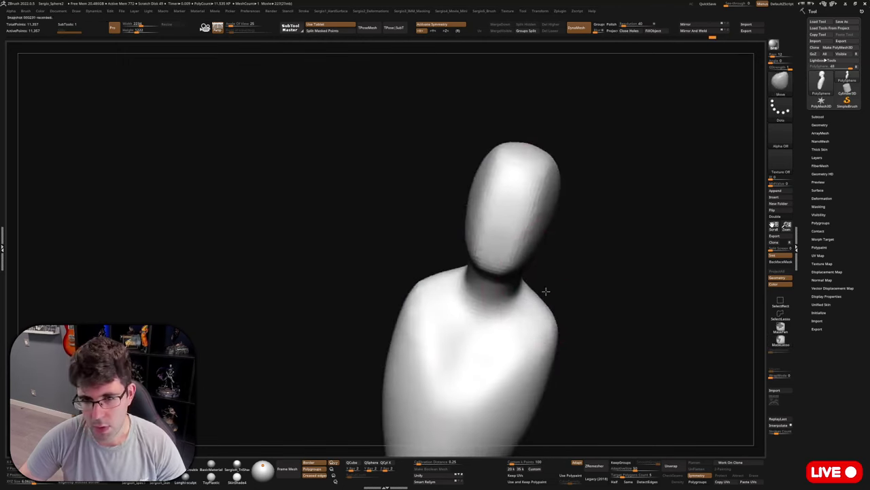
Broaden and round the shoulders symmetrically with the Move brush.
{"action": "left_click_drag", "start_coordinate": [546, 291], "coordinate": [572, 268]}
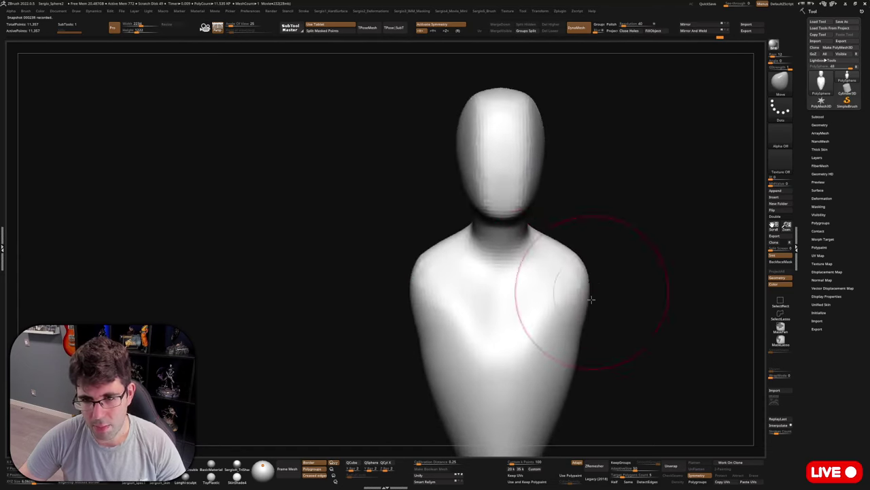
{"action": "right_click_drag", "start_coordinate": [591, 299], "coordinate": [588, 272], "text": "ctrl"}
{"action": "right_click_drag", "start_coordinate": [589, 272], "coordinate": [578, 278]}
{"action": "mouse_move", "coordinate": [579, 286]}
{"action": "left_mouse_down"}
{"action": "mouse_move", "coordinate": [597, 313]}
{"action": "mouse_move", "coordinate": [588, 320]}
{"action": "left_mouse_up"}
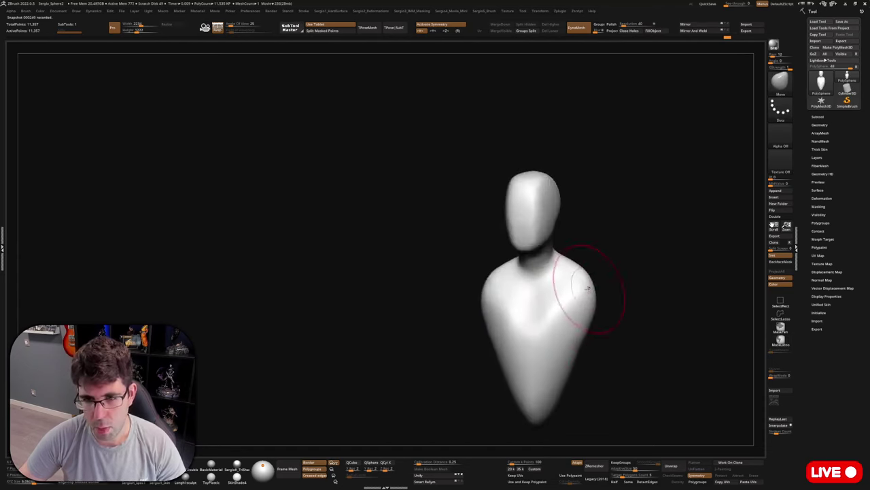
Smooth the base of the neck and the upper back.
{"action": "right_click_drag", "start_coordinate": [589, 288], "coordinate": [483, 295]}
{"action": "right_click_drag", "start_coordinate": [458, 322], "coordinate": [435, 313]}
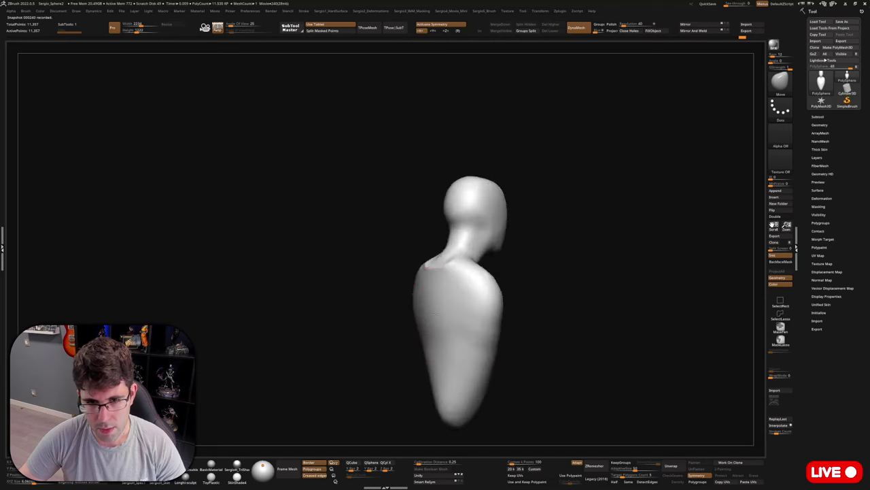
{"action": "mouse_move", "coordinate": [443, 274]}
{"action": "left_mouse_down", "text": "shift"}
{"action": "mouse_move", "coordinate": [431, 270]}
{"action": "mouse_move", "coordinate": [430, 357]}
{"action": "left_mouse_up", "text": "shift"}
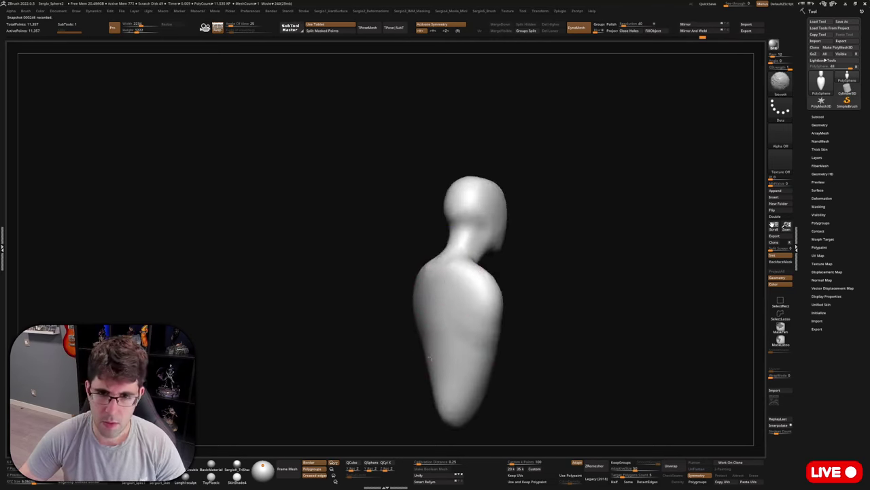
{"action": "right_click_drag", "start_coordinate": [500, 350], "coordinate": [401, 343]}
Build up the chest muscles with the Clay brush and smooth the added volume.
{"action": "right_click_drag", "start_coordinate": [520, 286], "coordinate": [478, 278], "text": "alt"}
{"action": "right_click_drag", "start_coordinate": [477, 278], "coordinate": [500, 323], "text": "ctrl"}
{"action": "right_click_drag", "start_coordinate": [500, 323], "coordinate": [477, 332]}
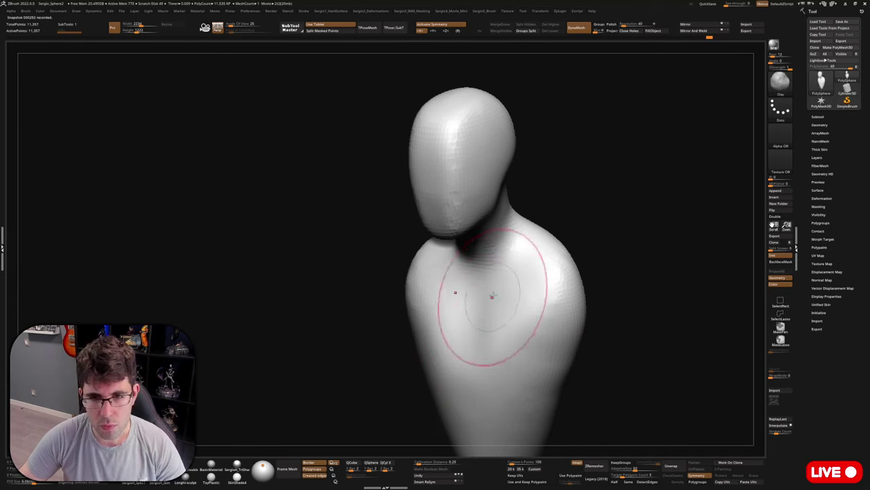
{"action": "mouse_move", "coordinate": [507, 349]}
{"action": "left_mouse_down"}
{"action": "mouse_move", "coordinate": [546, 297]}
{"action": "mouse_move", "coordinate": [489, 346]}
{"action": "mouse_move", "coordinate": [513, 342]}
{"action": "mouse_move", "coordinate": [488, 328]}
{"action": "left_mouse_up"}
{"action": "mouse_move", "coordinate": [488, 328]}
{"action": "right_mouse_down", "text": "shift"}
{"action": "mouse_move", "coordinate": [536, 353]}
{"action": "mouse_move", "coordinate": [513, 308]}
{"action": "mouse_move", "coordinate": [469, 310]}
{"action": "right_mouse_up", "text": "shift"}
{"action": "left_click_drag", "start_coordinate": [524, 336], "coordinate": [517, 327], "text": "shift"}
{"action": "left_click_drag", "start_coordinate": [516, 326], "coordinate": [499, 392]}
Define the lower edge of the chest with the Standard brush and adjust the sides of the waist with the Move brush.
{"action": "key", "text": "b"}
{"action": "key", "text": "s"}
{"action": "key", "text": "t"}
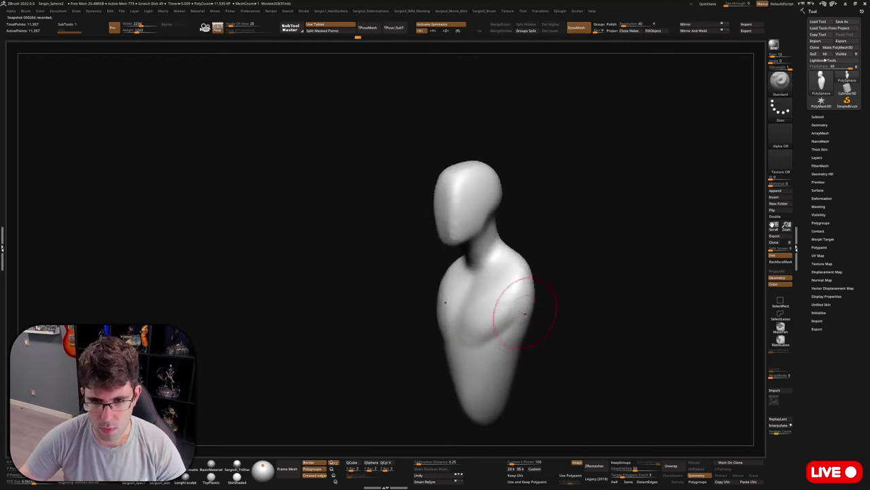
{"action": "mouse_move", "coordinate": [523, 313]}
{"action": "right_mouse_down"}
{"action": "mouse_move", "coordinate": [529, 347]}
{"action": "mouse_move", "coordinate": [516, 367]}
{"action": "mouse_move", "coordinate": [530, 398]}
{"action": "right_mouse_up"}
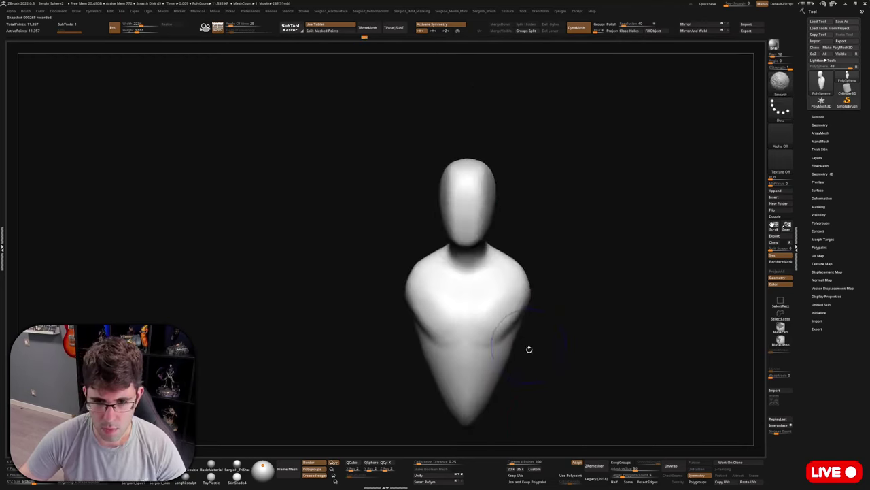
{"action": "right_click_drag", "start_coordinate": [529, 350], "coordinate": [511, 371], "text": "shift"}
{"action": "left_click_drag", "start_coordinate": [508, 365], "coordinate": [511, 381]}
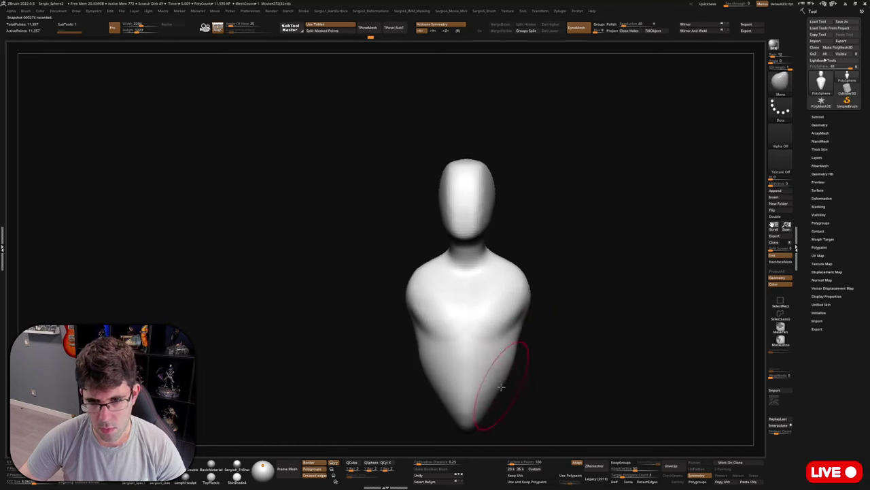
Reshape the lower torso and its side profile with a resized Move brush.
{"action": "mouse_move", "coordinate": [501, 387]}
{"action": "right_mouse_down"}
{"action": "mouse_move", "coordinate": [497, 402]}
{"action": "mouse_move", "coordinate": [528, 411]}
{"action": "right_mouse_up"}
{"action": "mouse_move", "coordinate": [499, 401]}
{"action": "left_mouse_down"}
{"action": "mouse_move", "coordinate": [511, 406]}
{"action": "mouse_move", "coordinate": [502, 412]}
{"action": "mouse_move", "coordinate": [509, 398]}
{"action": "mouse_move", "coordinate": [498, 399]}
{"action": "mouse_move", "coordinate": [512, 396]}
{"action": "mouse_move", "coordinate": [486, 413]}
{"action": "left_mouse_up"}
{"action": "right_click_drag", "start_coordinate": [495, 400], "coordinate": [518, 386], "text": "shift"}
{"action": "key", "text": "s"}
{"action": "left_click", "coordinate": [522, 387]}
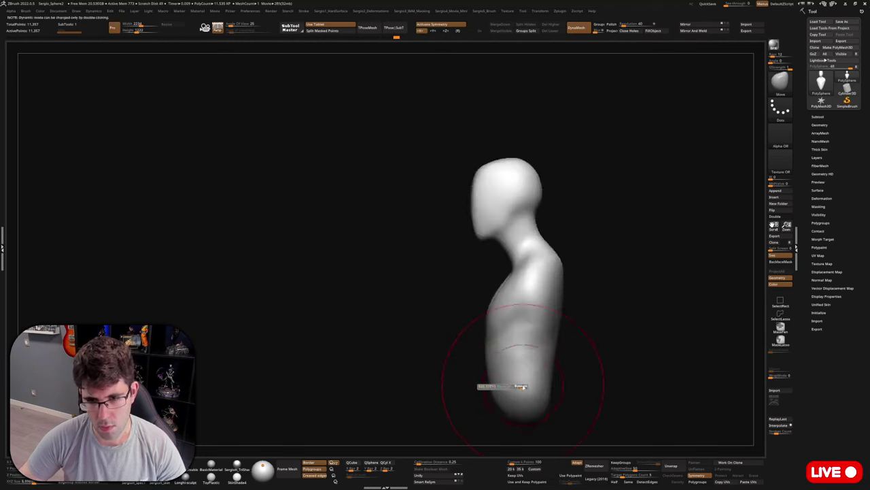
{"action": "left_click_drag", "start_coordinate": [510, 370], "coordinate": [500, 356]}
{"action": "right_click_drag", "start_coordinate": [507, 324], "coordinate": [496, 359], "text": "alt"}
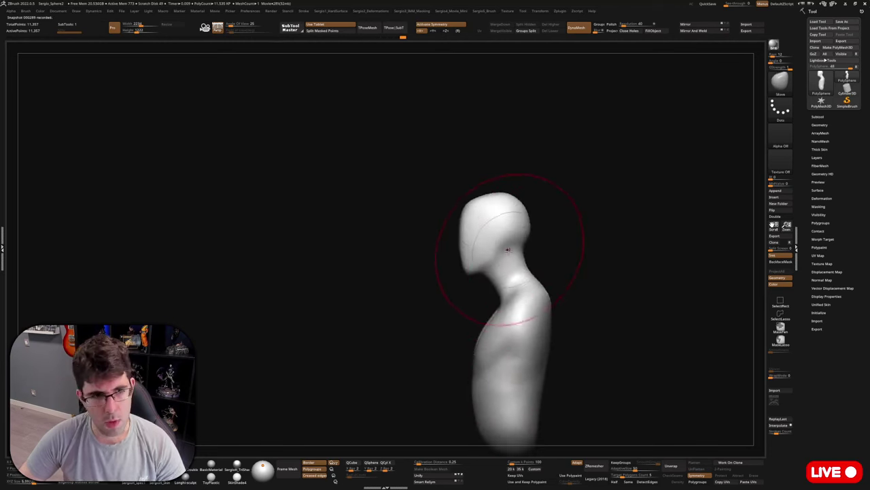
{"action": "right_click_drag", "start_coordinate": [508, 250], "coordinate": [499, 292], "text": "alt"}
{"action": "right_click_drag", "start_coordinate": [567, 335], "coordinate": [524, 335], "text": "ctrl"}
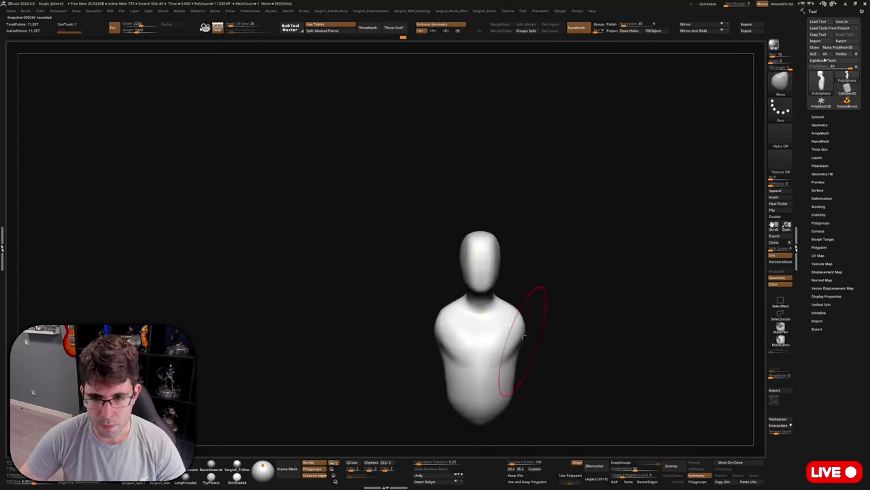
{"action": "left_click_drag", "start_coordinate": [523, 335], "coordinate": [497, 255], "text": "alt"}
{"action": "mouse_move", "coordinate": [488, 305]}
{"action": "left_mouse_down"}
{"action": "mouse_move", "coordinate": [492, 317]}
{"action": "mouse_move", "coordinate": [468, 356]}
{"action": "mouse_move", "coordinate": [501, 313]}
{"action": "left_mouse_up"}
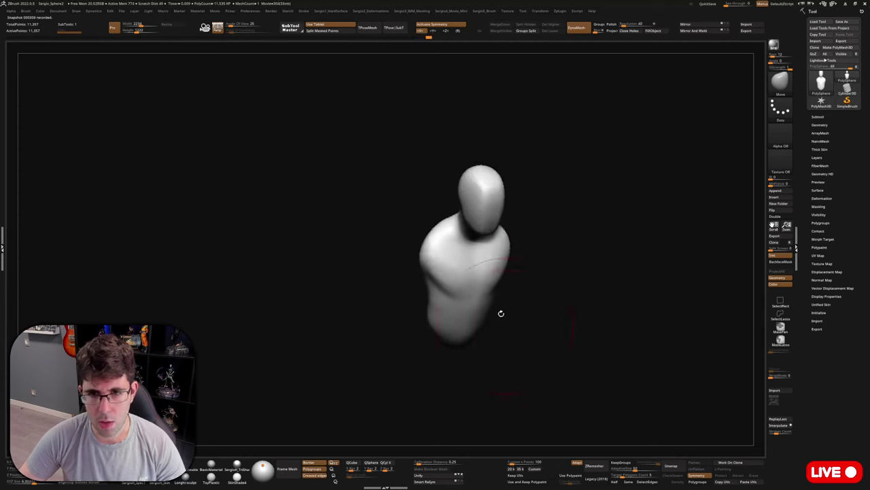
{"action": "right_click_drag", "start_coordinate": [501, 313], "coordinate": [490, 291]}
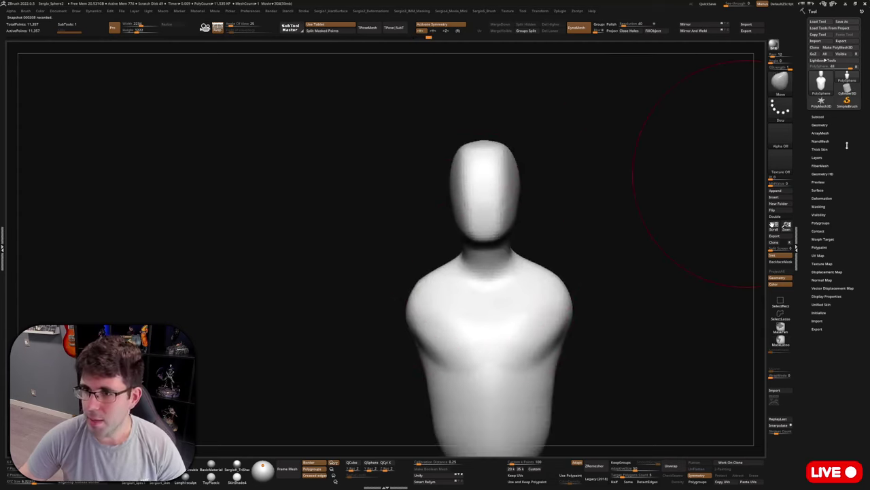
Append a Sphere3D as a new subtool and make it the active one.
{"action": "left_click", "coordinate": [818, 116]}
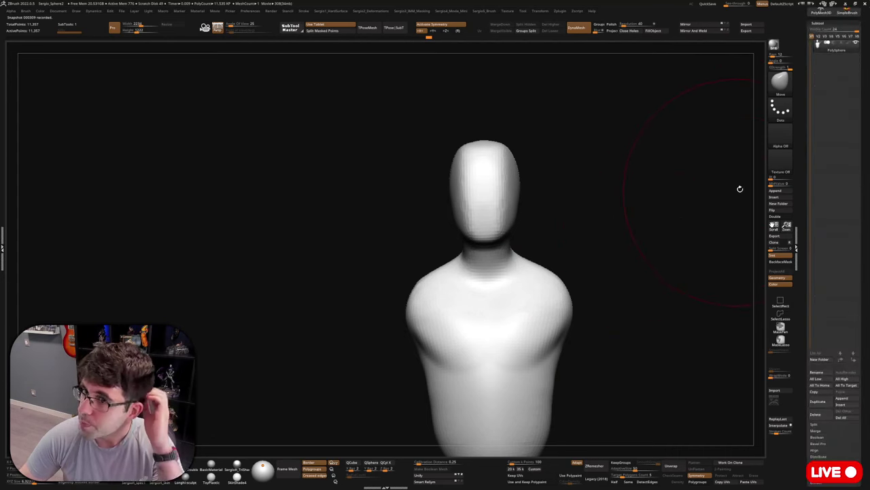
{"action": "left_click", "coordinate": [771, 191]}
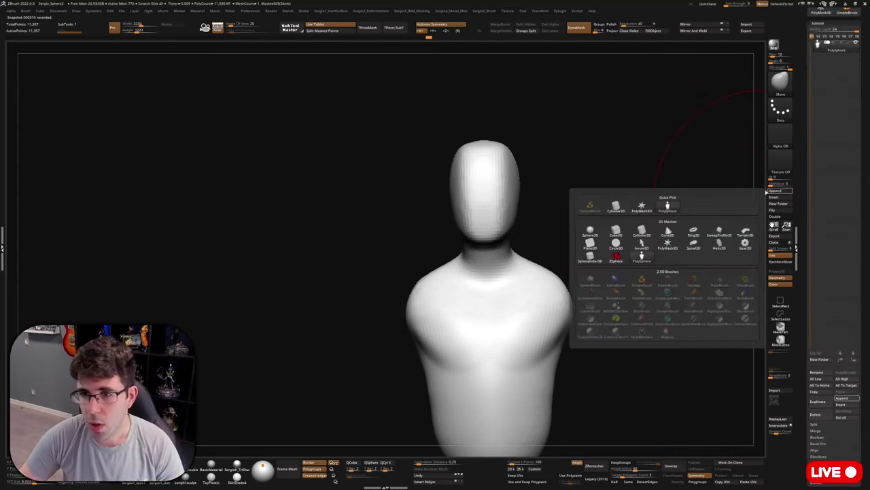
{"action": "left_click", "coordinate": [591, 233]}
{"action": "left_click", "coordinate": [838, 60]}
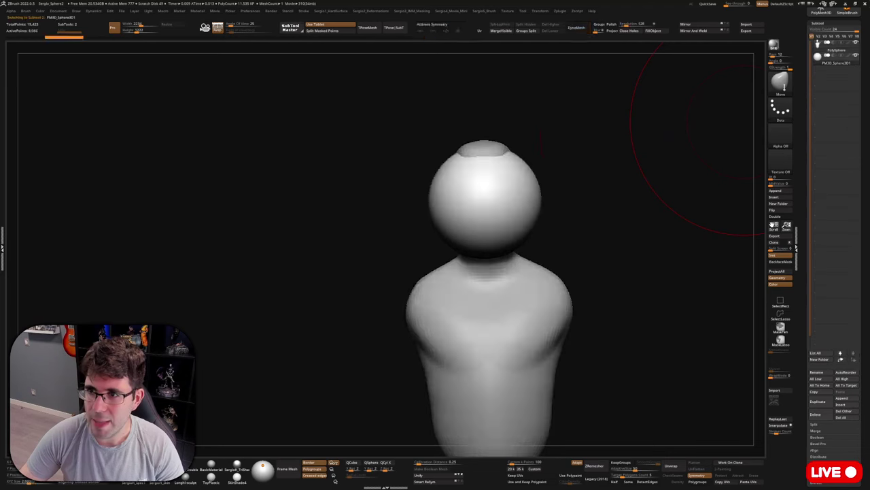
Move the new sphere down and behind the upper back of the torso.
{"action": "mouse_move", "coordinate": [478, 214]}
{"action": "right_mouse_down", "text": "alt"}
{"action": "mouse_move", "coordinate": [506, 241]}
{"action": "mouse_move", "coordinate": [524, 237]}
{"action": "right_mouse_up", "text": "alt"}
{"action": "key", "text": "w"}
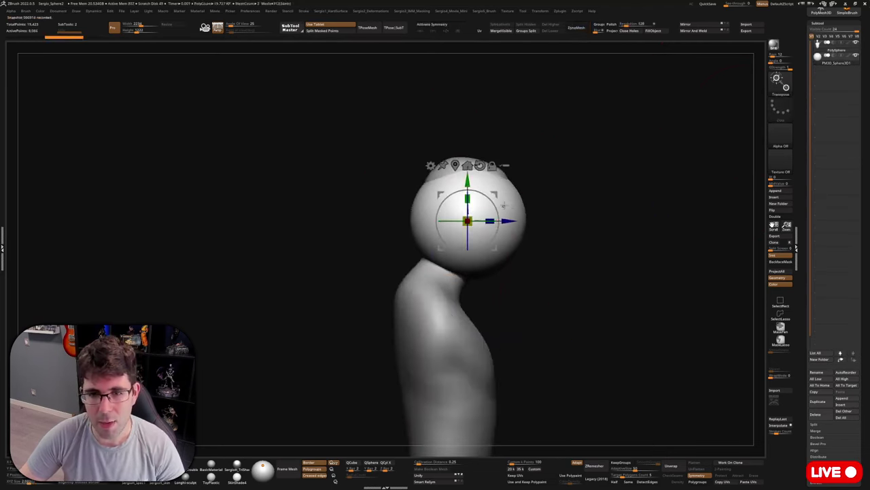
{"action": "left_click_drag", "start_coordinate": [494, 247], "coordinate": [411, 334]}
{"action": "right_click_drag", "start_coordinate": [434, 318], "coordinate": [492, 271], "text": "alt"}
Activate X symmetry and stretch the sphere wide and downward behind the back with the Move brush.
{"action": "key", "text": "q"}
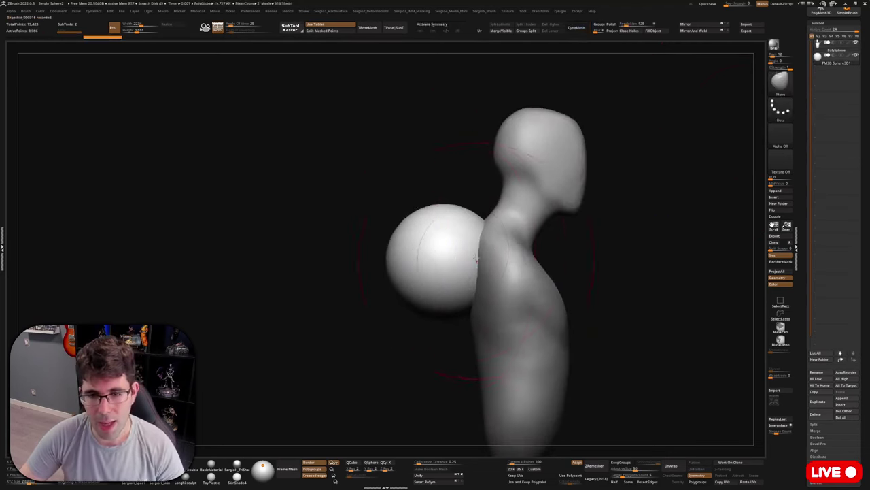
{"action": "key", "text": "x"}
{"action": "right_click_drag", "start_coordinate": [451, 249], "coordinate": [491, 264]}
{"action": "left_click_drag", "start_coordinate": [456, 242], "coordinate": [515, 222]}
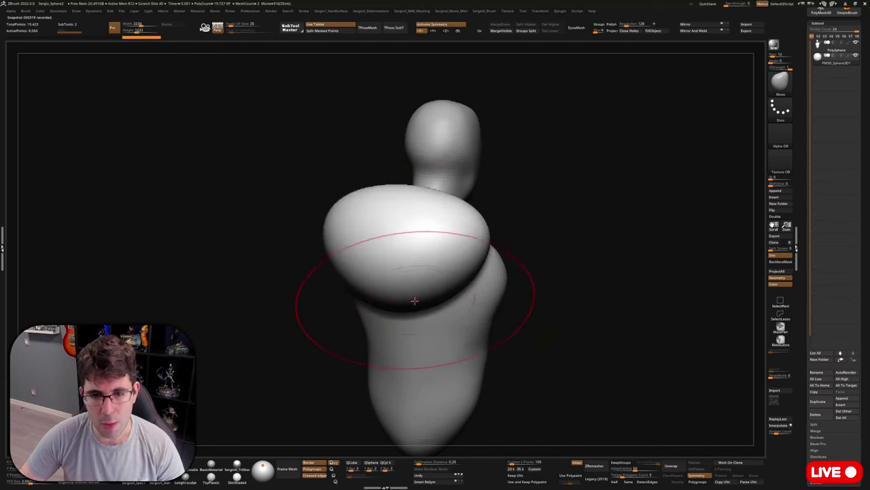
{"action": "left_click_drag", "start_coordinate": [411, 295], "coordinate": [420, 408]}
{"action": "right_click_drag", "start_coordinate": [422, 401], "coordinate": [466, 223], "text": "ctrl"}
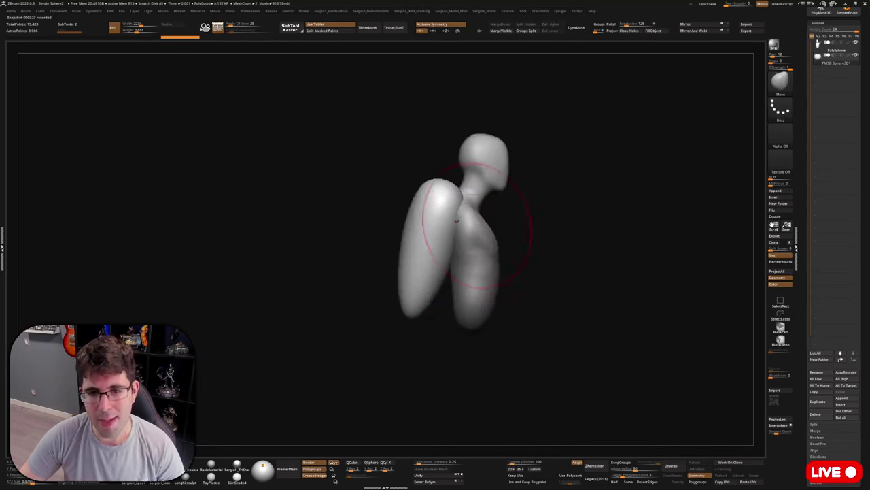
Pull the top of the cape form over the shoulders and lengthen its lower end with the Move brush.
{"action": "left_click_drag", "start_coordinate": [460, 216], "coordinate": [495, 203]}
{"action": "left_click_drag", "start_coordinate": [412, 307], "coordinate": [421, 376]}
{"action": "right_click_drag", "start_coordinate": [437, 299], "coordinate": [467, 275]}
{"action": "left_click_drag", "start_coordinate": [416, 268], "coordinate": [403, 270]}
{"action": "mouse_move", "coordinate": [431, 325]}
{"action": "left_mouse_down"}
{"action": "mouse_move", "coordinate": [443, 329]}
{"action": "mouse_move", "coordinate": [446, 355]}
{"action": "left_mouse_up"}
{"action": "right_click_drag", "start_coordinate": [446, 355], "coordinate": [474, 349]}
{"action": "left_click_drag", "start_coordinate": [445, 361], "coordinate": [461, 363]}
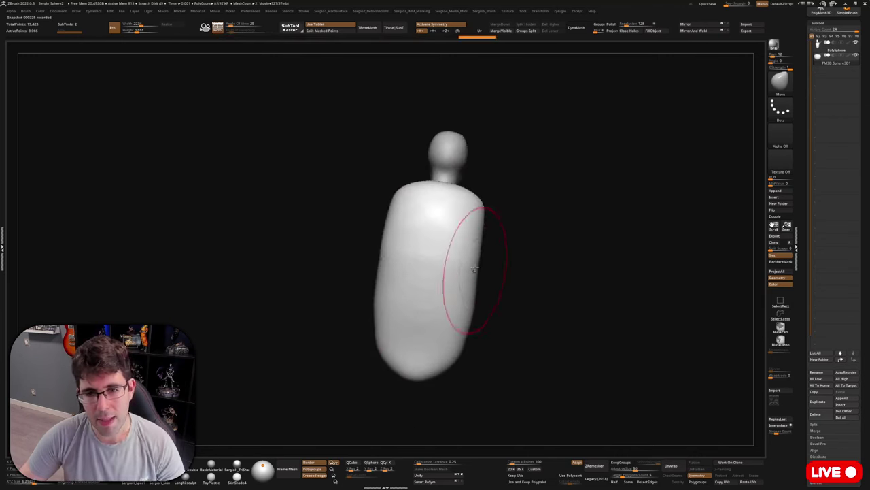
Adjust the sides and the rear contour of the cape with the Move brush.
{"action": "mouse_move", "coordinate": [476, 272]}
{"action": "left_mouse_down"}
{"action": "mouse_move", "coordinate": [478, 249]}
{"action": "mouse_move", "coordinate": [463, 237]}
{"action": "left_mouse_up"}
{"action": "right_click_drag", "start_coordinate": [450, 234], "coordinate": [458, 253]}
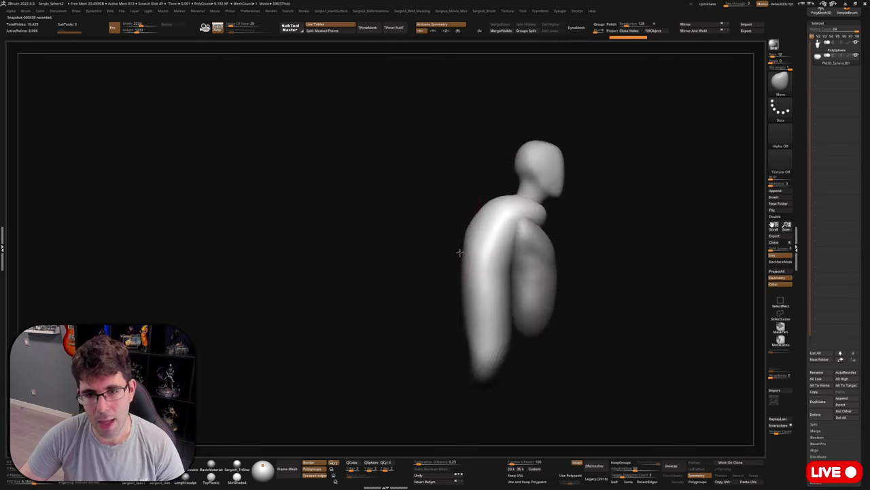
{"action": "left_click_drag", "start_coordinate": [459, 253], "coordinate": [468, 243]}
{"action": "left_click_drag", "start_coordinate": [468, 290], "coordinate": [477, 324]}
{"action": "left_click_drag", "start_coordinate": [471, 348], "coordinate": [482, 351]}
{"action": "right_click_drag", "start_coordinate": [467, 311], "coordinate": [394, 377]}
Fit the cape over the front shoulders, refine its rear contour and lower end, and smooth its side.
{"action": "left_click_drag", "start_coordinate": [532, 285], "coordinate": [578, 261]}
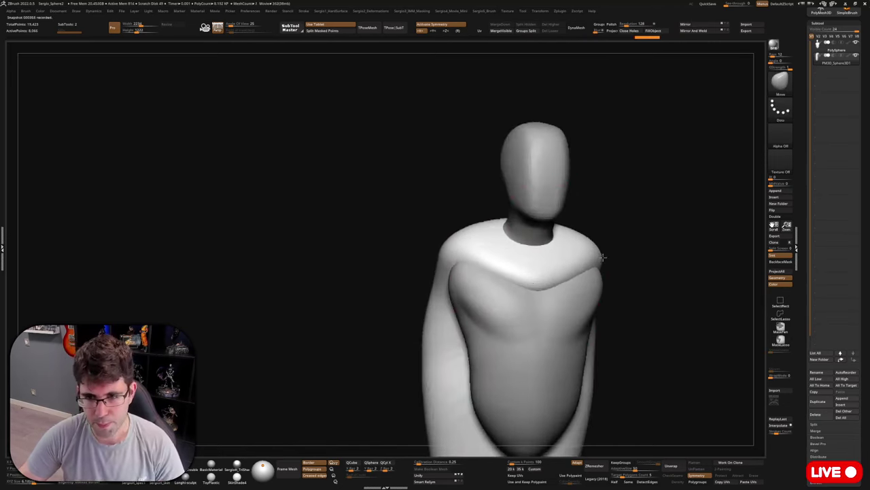
{"action": "left_click_drag", "start_coordinate": [614, 261], "coordinate": [602, 264]}
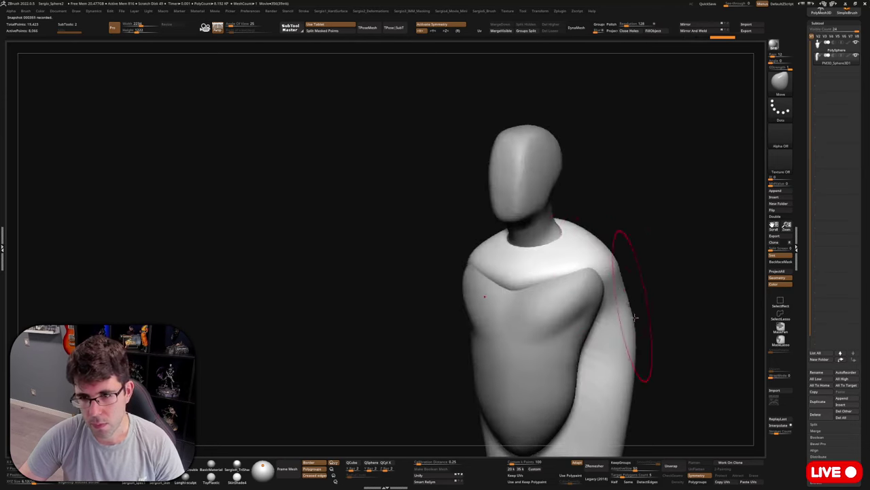
{"action": "mouse_move", "coordinate": [633, 315]}
{"action": "right_mouse_down", "text": "alt"}
{"action": "mouse_move", "coordinate": [602, 263]}
{"action": "mouse_move", "coordinate": [592, 293]}
{"action": "right_mouse_up", "text": "alt"}
{"action": "mouse_move", "coordinate": [592, 293]}
{"action": "left_mouse_down"}
{"action": "mouse_move", "coordinate": [583, 279]}
{"action": "mouse_move", "coordinate": [587, 297]}
{"action": "left_mouse_up"}
{"action": "left_click_drag", "start_coordinate": [599, 331], "coordinate": [591, 332]}
{"action": "left_click_drag", "start_coordinate": [596, 391], "coordinate": [591, 397]}
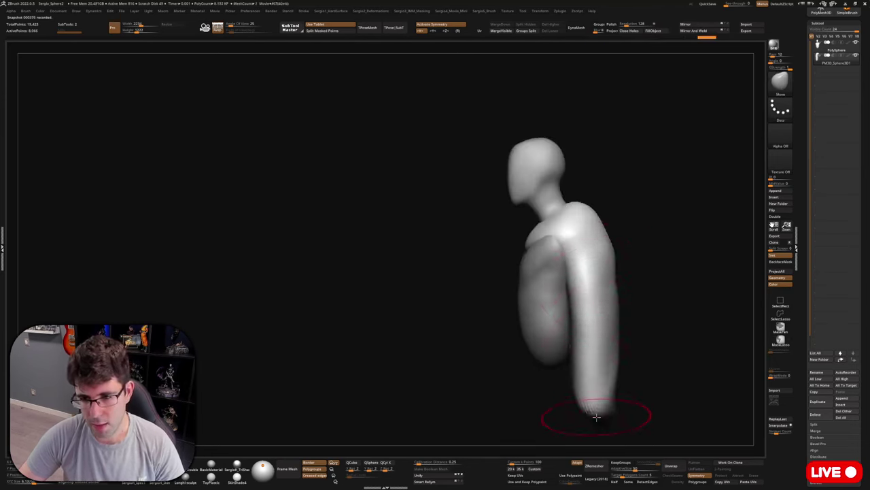
{"action": "left_click_drag", "start_coordinate": [590, 428], "coordinate": [586, 340]}
{"action": "mouse_move", "coordinate": [554, 343]}
{"action": "left_mouse_down", "text": "shift"}
{"action": "mouse_move", "coordinate": [564, 333]}
{"action": "mouse_move", "coordinate": [584, 185]}
{"action": "mouse_move", "coordinate": [544, 136]}
{"action": "left_mouse_up", "text": "shift"}
{"action": "right_click_drag", "start_coordinate": [556, 231], "coordinate": [555, 294], "text": "alt"}
{"action": "right_click_drag", "start_coordinate": [534, 265], "coordinate": [575, 255]}
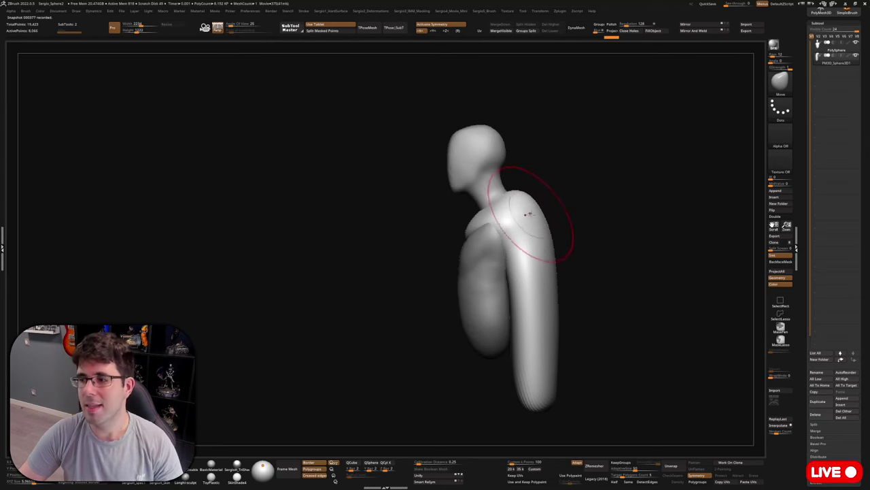
Shape the cape's neckline and its front edge across the shoulders and upper chest.
{"action": "right_click_drag", "start_coordinate": [538, 204], "coordinate": [578, 217]}
{"action": "left_click_drag", "start_coordinate": [508, 187], "coordinate": [512, 180]}
{"action": "right_click_drag", "start_coordinate": [558, 197], "coordinate": [518, 201]}
{"action": "mouse_move", "coordinate": [517, 201]}
{"action": "left_mouse_down"}
{"action": "mouse_move", "coordinate": [525, 194]}
{"action": "mouse_move", "coordinate": [518, 228]}
{"action": "mouse_move", "coordinate": [534, 225]}
{"action": "mouse_move", "coordinate": [542, 283]}
{"action": "left_mouse_up"}
{"action": "key", "text": "shift"}
{"action": "right_click_drag", "start_coordinate": [542, 283], "coordinate": [542, 231]}
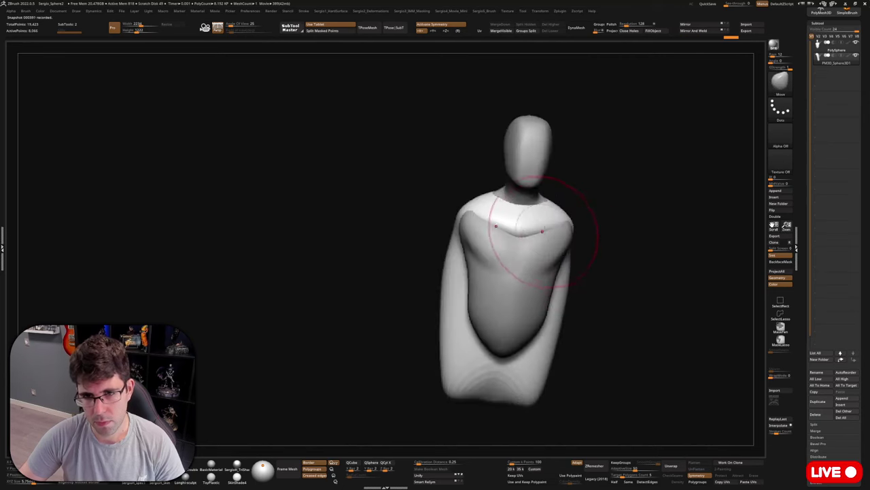
{"action": "left_click_drag", "start_coordinate": [542, 231], "coordinate": [569, 233]}
{"action": "right_click_drag", "start_coordinate": [569, 233], "coordinate": [564, 229]}
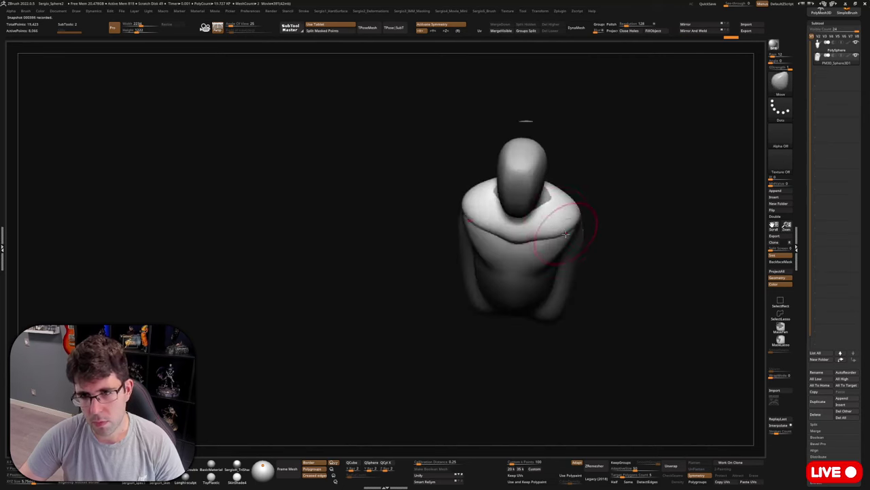
{"action": "mouse_move", "coordinate": [583, 196]}
{"action": "right_mouse_down"}
{"action": "mouse_move", "coordinate": [581, 246]}
{"action": "mouse_move", "coordinate": [609, 172]}
{"action": "mouse_move", "coordinate": [576, 277]}
{"action": "mouse_move", "coordinate": [534, 265]}
{"action": "right_mouse_up"}
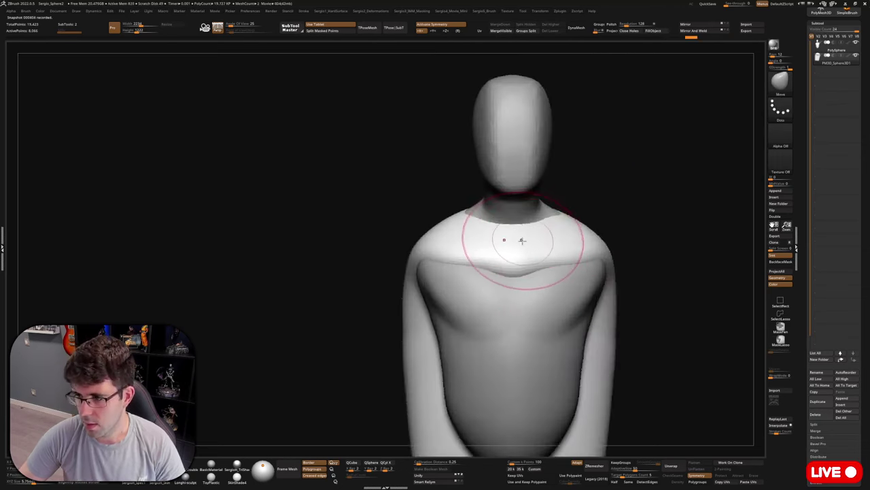
{"action": "mouse_move", "coordinate": [508, 237]}
{"action": "right_mouse_down"}
{"action": "mouse_move", "coordinate": [565, 247]}
{"action": "mouse_move", "coordinate": [577, 261]}
{"action": "mouse_move", "coordinate": [512, 246]}
{"action": "right_mouse_up"}
{"action": "right_click_drag", "start_coordinate": [512, 246], "coordinate": [526, 179], "text": "ctrl"}
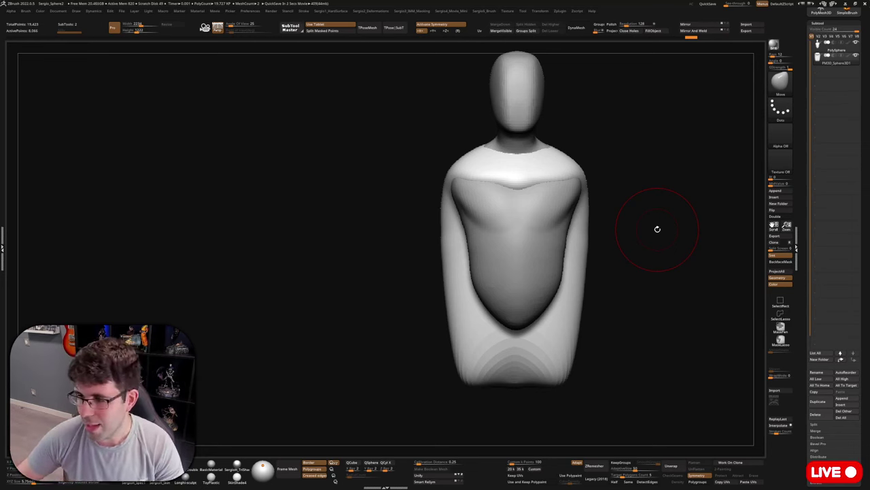
Widen the lower corners and sides of the cape symmetrically with a resized Move brush.
{"action": "left_click_drag", "start_coordinate": [671, 223], "coordinate": [629, 258]}
{"action": "left_click_drag", "start_coordinate": [629, 257], "coordinate": [622, 191], "text": "alt"}
{"action": "key", "text": "s"}
{"action": "mouse_move", "coordinate": [600, 275]}
{"action": "left_mouse_down"}
{"action": "mouse_move", "coordinate": [616, 275]}
{"action": "mouse_move", "coordinate": [634, 293]}
{"action": "left_mouse_up"}
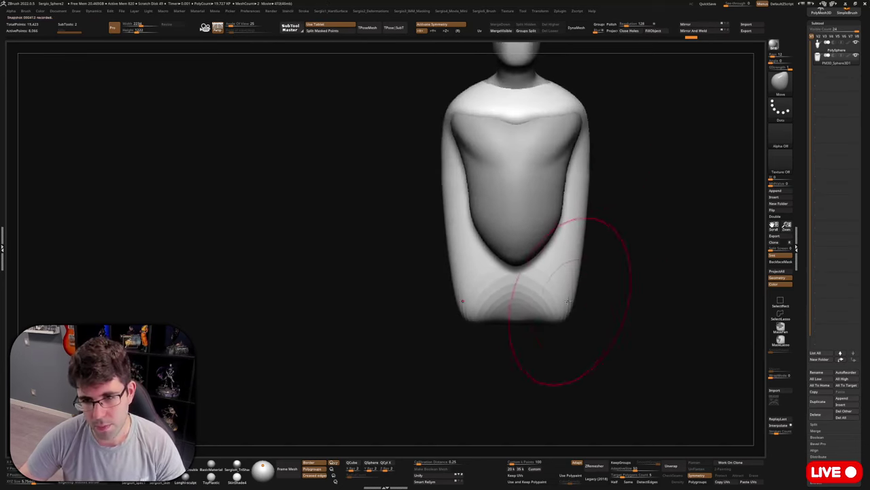
{"action": "mouse_move", "coordinate": [569, 301]}
{"action": "left_mouse_down"}
{"action": "mouse_move", "coordinate": [577, 317]}
{"action": "mouse_move", "coordinate": [595, 323]}
{"action": "left_mouse_up"}
{"action": "key", "text": "s"}
{"action": "left_click_drag", "start_coordinate": [588, 282], "coordinate": [601, 283]}
{"action": "left_click_drag", "start_coordinate": [586, 227], "coordinate": [595, 234]}
Even out the cape's lower inner surface and hem with the Move brush.
{"action": "right_click_drag", "start_coordinate": [521, 294], "coordinate": [558, 300]}
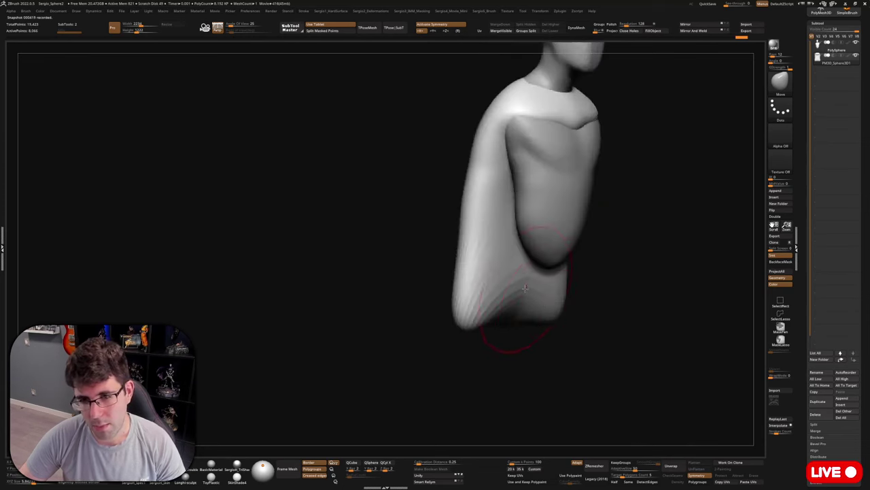
{"action": "mouse_move", "coordinate": [525, 289]}
{"action": "left_mouse_down"}
{"action": "mouse_move", "coordinate": [514, 317]}
{"action": "mouse_move", "coordinate": [494, 322]}
{"action": "left_mouse_up"}
{"action": "right_click_drag", "start_coordinate": [555, 319], "coordinate": [521, 312]}
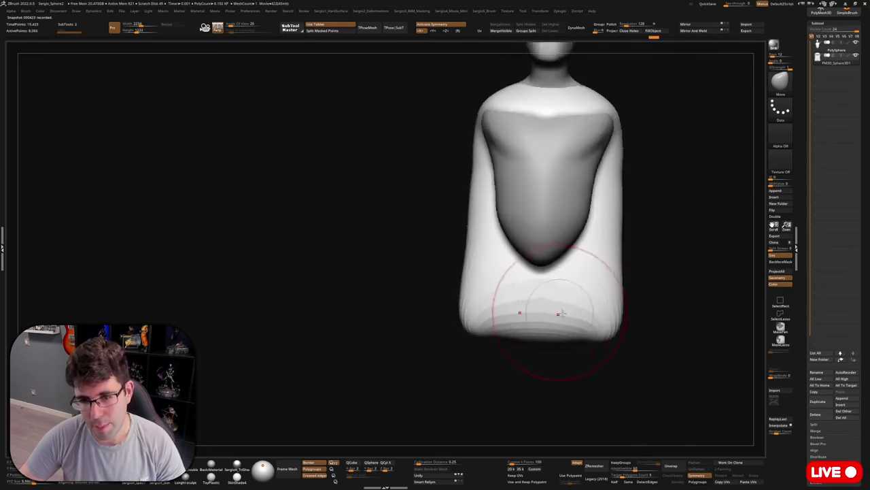
{"action": "right_click_drag", "start_coordinate": [587, 292], "coordinate": [549, 289], "text": "alt"}
{"action": "right_click_drag", "start_coordinate": [543, 256], "coordinate": [559, 284]}
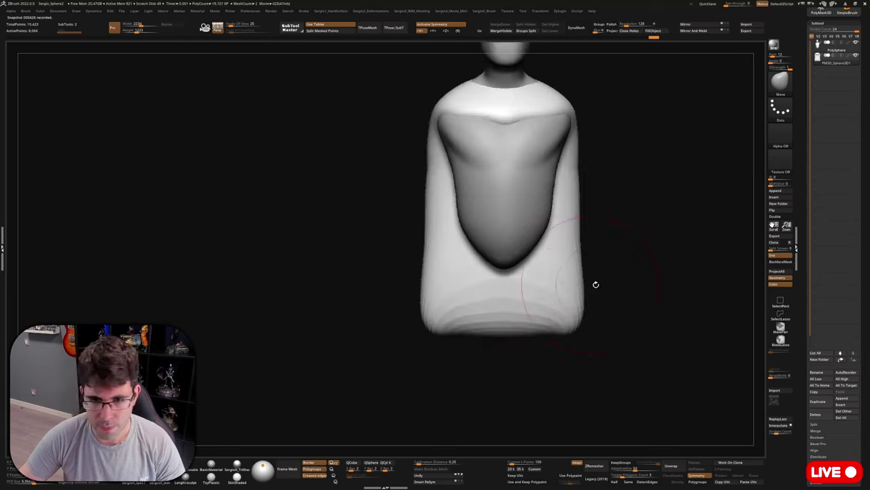
{"action": "right_click_drag", "start_coordinate": [629, 284], "coordinate": [548, 274], "text": "shift"}
Mask the upper cape and flatten the unmasked lower end along Y with the reoriented gizmo.
{"action": "mouse_move", "coordinate": [598, 252]}
{"action": "left_mouse_down", "text": "ctrl"}
{"action": "mouse_move", "coordinate": [448, 292]}
{"action": "mouse_move", "coordinate": [585, 327]}
{"action": "left_mouse_up", "text": "ctrl"}
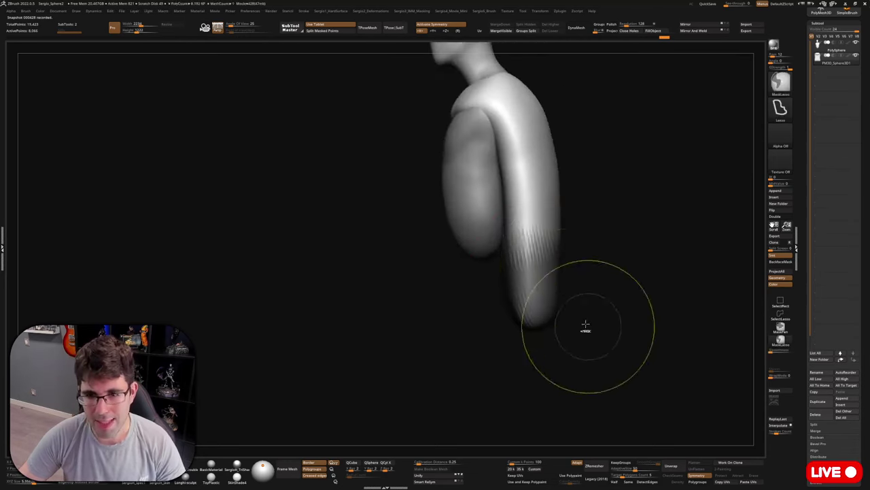
{"action": "left_click", "coordinate": [599, 265], "text": "ctrl"}
{"action": "key", "text": "w"}
{"action": "left_click", "coordinate": [533, 238], "text": "alt"}
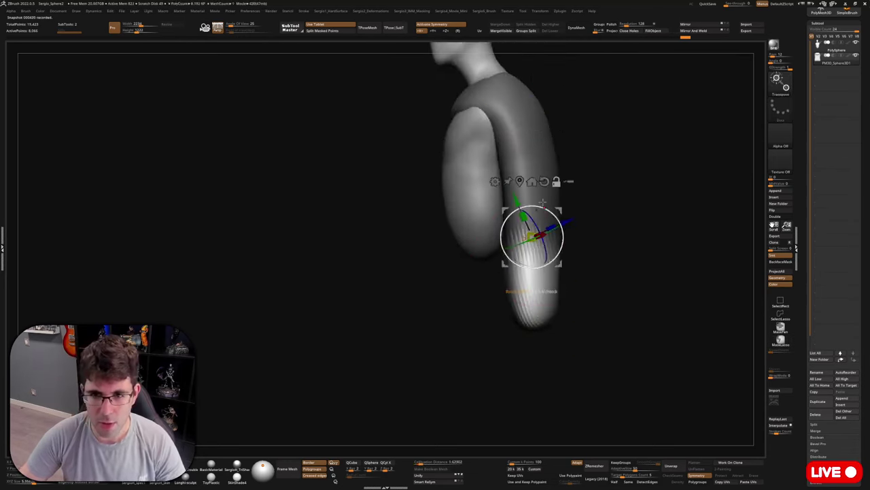
{"action": "left_click", "coordinate": [546, 174], "text": "alt"}
{"action": "left_click", "coordinate": [539, 228]}
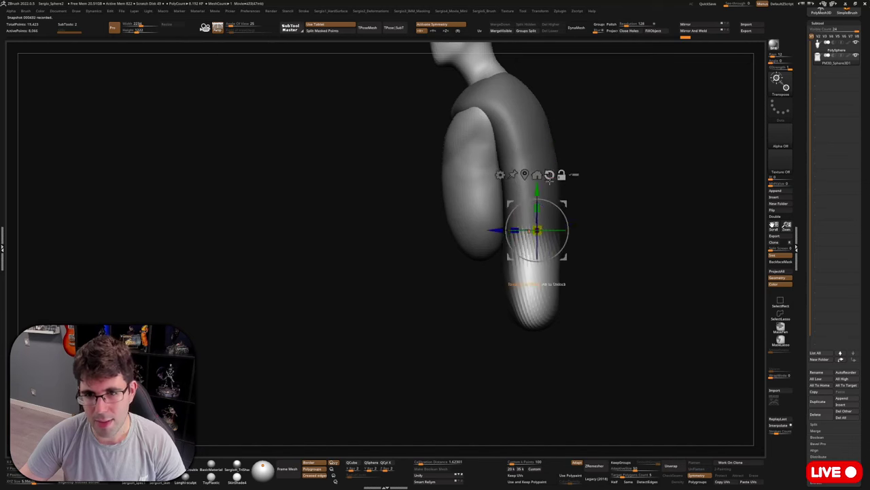
{"action": "left_click_drag", "start_coordinate": [542, 259], "coordinate": [543, 261]}
{"action": "left_click_drag", "start_coordinate": [537, 192], "coordinate": [535, 214]}
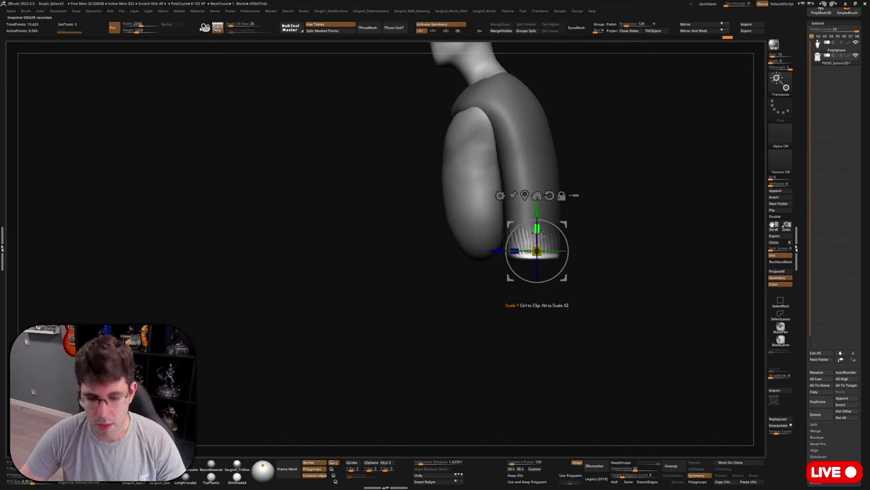
Smooth the jagged folds along the flattened hem of the cape and clear the mask.
{"action": "right_click_drag", "start_coordinate": [542, 235], "coordinate": [525, 256]}
{"action": "key", "text": "q"}
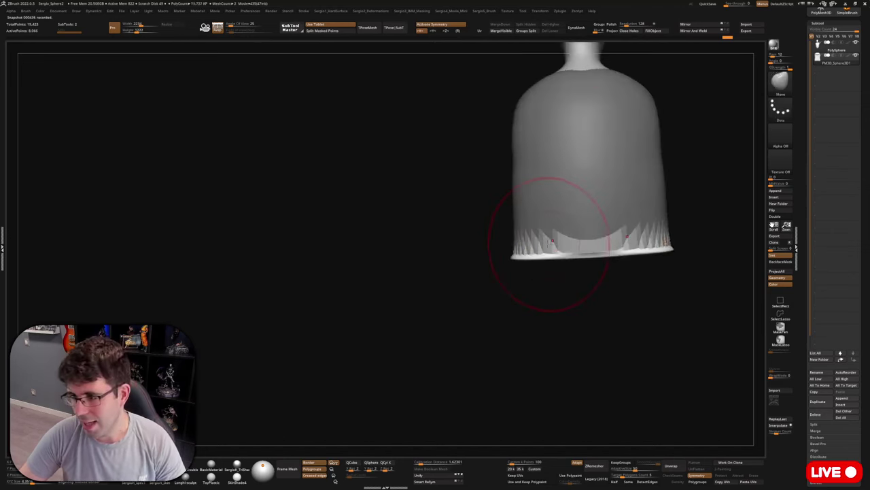
{"action": "right_click_drag", "start_coordinate": [550, 229], "coordinate": [564, 246]}
{"action": "left_click_drag", "start_coordinate": [564, 246], "coordinate": [515, 262], "text": "shift"}
{"action": "right_click_drag", "start_coordinate": [515, 262], "coordinate": [565, 261]}
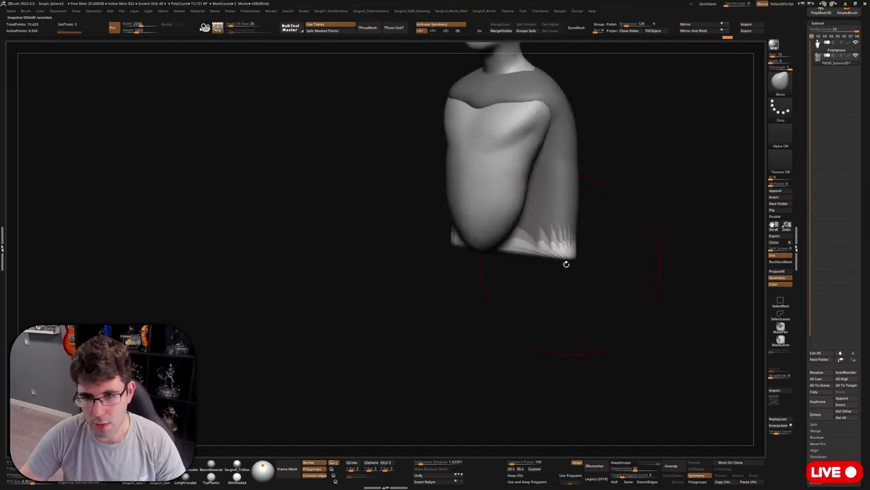
{"action": "left_click_drag", "start_coordinate": [567, 254], "coordinate": [516, 251], "text": "shift"}
{"action": "left_click_drag", "start_coordinate": [604, 239], "coordinate": [614, 248], "text": "ctrl"}
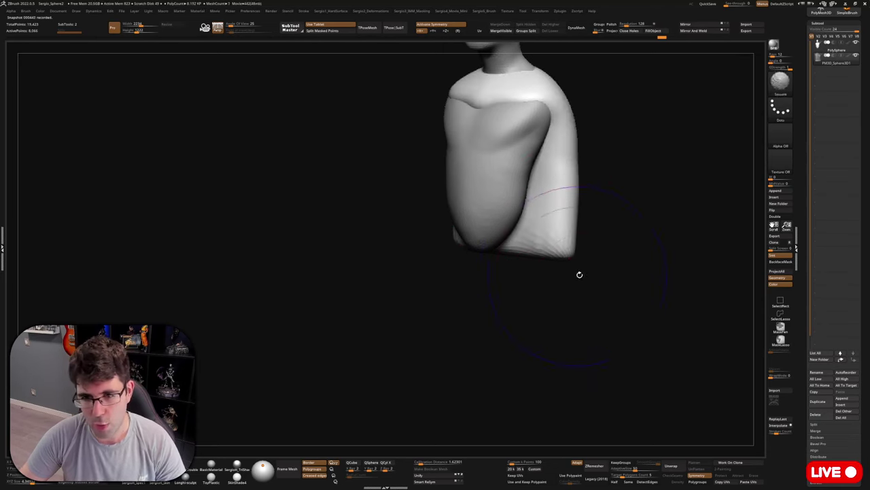
Bring up the Darth Vader reference board beside a close front view of the head and shoulders.
{"action": "right_click_drag", "start_coordinate": [578, 274], "coordinate": [583, 264]}
{"action": "mouse_move", "coordinate": [595, 235]}
{"action": "right_mouse_down"}
{"action": "mouse_move", "coordinate": [579, 279]}
{"action": "mouse_move", "coordinate": [595, 309]}
{"action": "mouse_move", "coordinate": [594, 295]}
{"action": "mouse_move", "coordinate": [575, 279]}
{"action": "mouse_move", "coordinate": [574, 311]}
{"action": "mouse_move", "coordinate": [554, 249]}
{"action": "mouse_move", "coordinate": [594, 161]}
{"action": "right_mouse_up"}
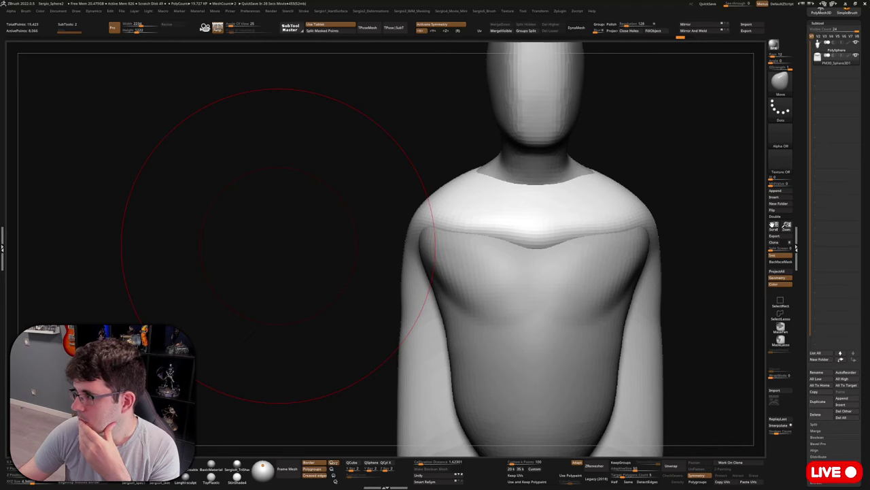
{"action": "key", "text": "alt+Tab"}
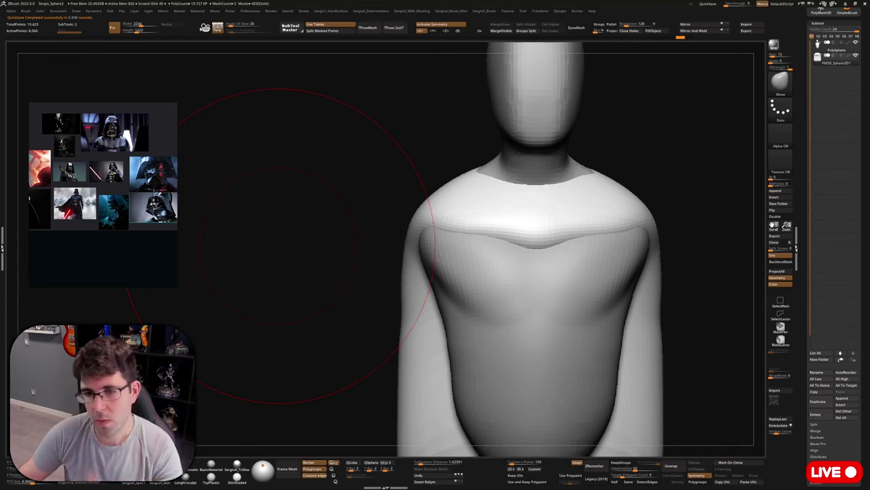
Browse the Darth Vader reference board for the shoulder armour and frame the frontal helmet and chest photo.
{"action": "right_click_drag", "start_coordinate": [578, 294], "coordinate": [536, 296]}
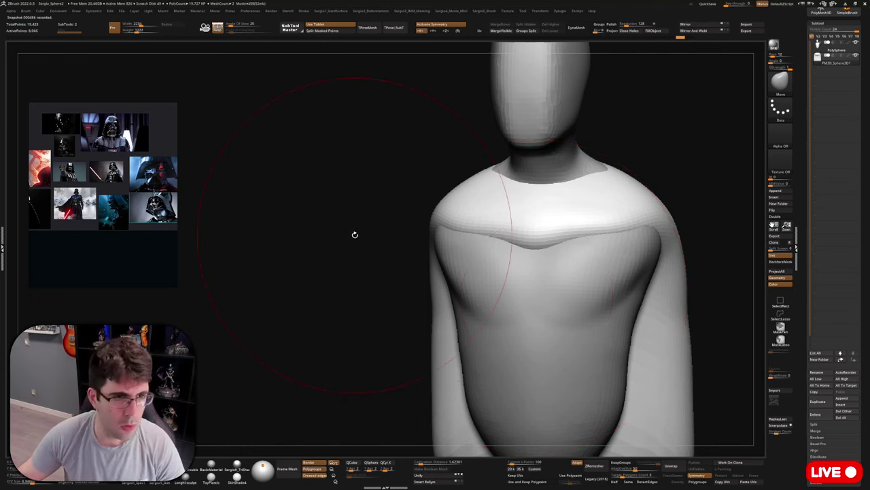
{"action": "scroll", "coordinate": [195, 132], "scroll_direction": "up", "scroll_amount": 5}
{"action": "scroll", "coordinate": [103, 183], "scroll_direction": "down", "scroll_amount": 5}
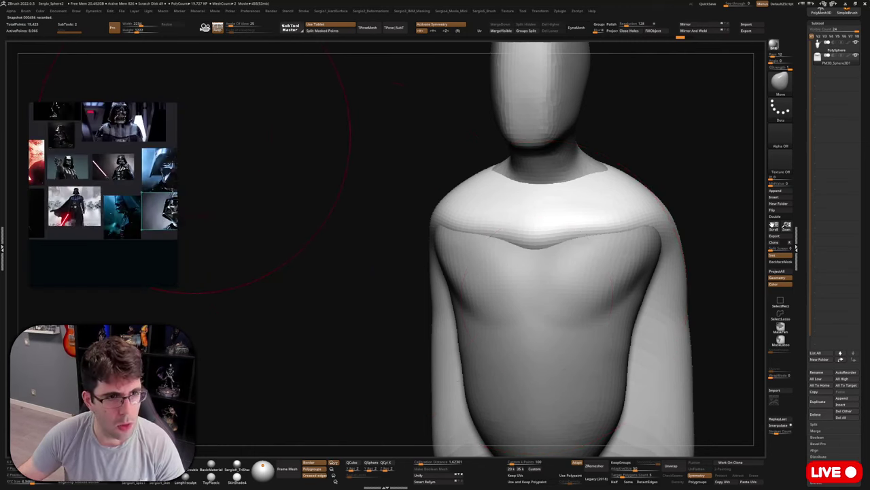
{"action": "middle_click_drag", "start_coordinate": [68, 177], "coordinate": [164, 185]}
{"action": "scroll", "coordinate": [170, 163], "scroll_direction": "up", "scroll_amount": 4}
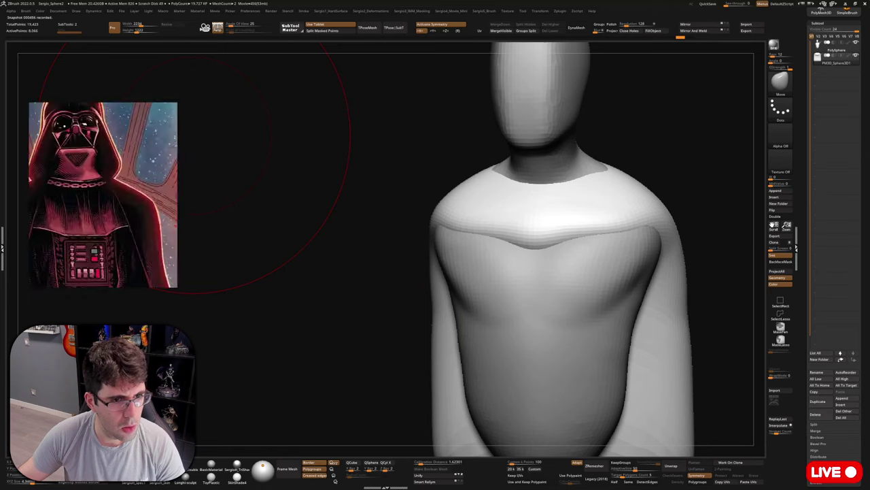
{"action": "scroll", "coordinate": [170, 164], "scroll_direction": "down", "scroll_amount": 5}
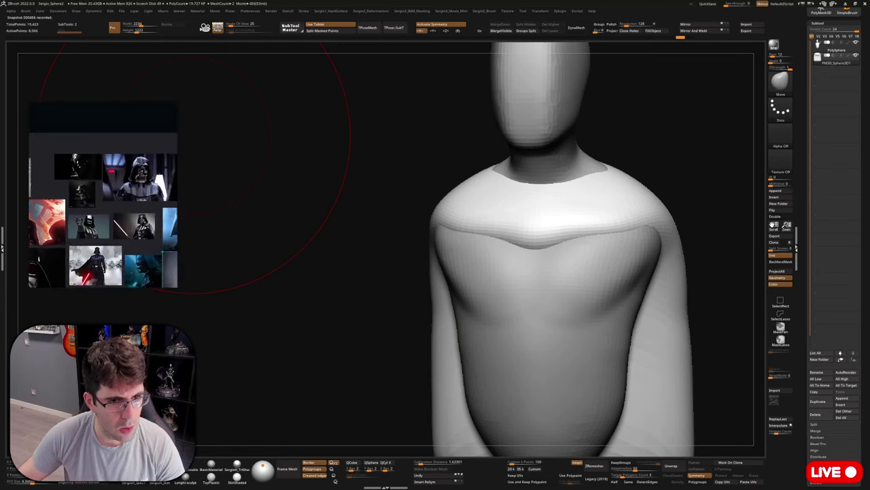
{"action": "scroll", "coordinate": [170, 164], "scroll_direction": "up", "scroll_amount": 5}
{"action": "scroll", "coordinate": [147, 200], "scroll_direction": "down", "scroll_amount": 2}
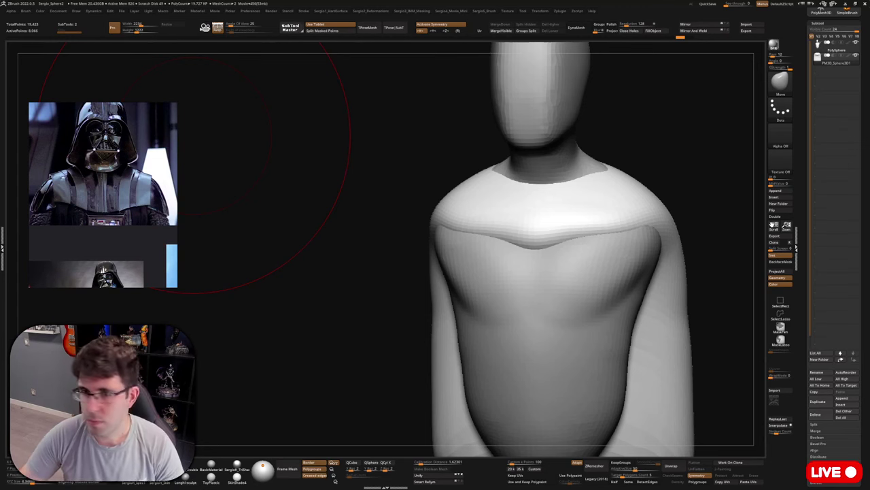
Duplicate the cape subtool as the base for the shoulder armour.
{"action": "mouse_move", "coordinate": [653, 197]}
{"action": "right_mouse_down"}
{"action": "mouse_move", "coordinate": [614, 199]}
{"action": "mouse_move", "coordinate": [556, 225]}
{"action": "mouse_move", "coordinate": [517, 260]}
{"action": "mouse_move", "coordinate": [514, 234]}
{"action": "right_mouse_up"}
{"action": "key", "text": "["}
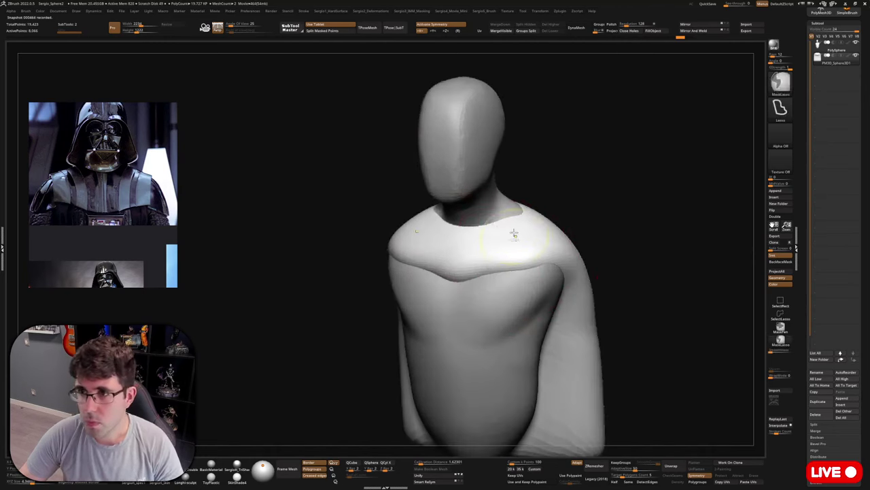
{"action": "right_click_drag", "start_coordinate": [614, 196], "coordinate": [622, 196]}
{"action": "key", "text": "ctrl+shift+d"}
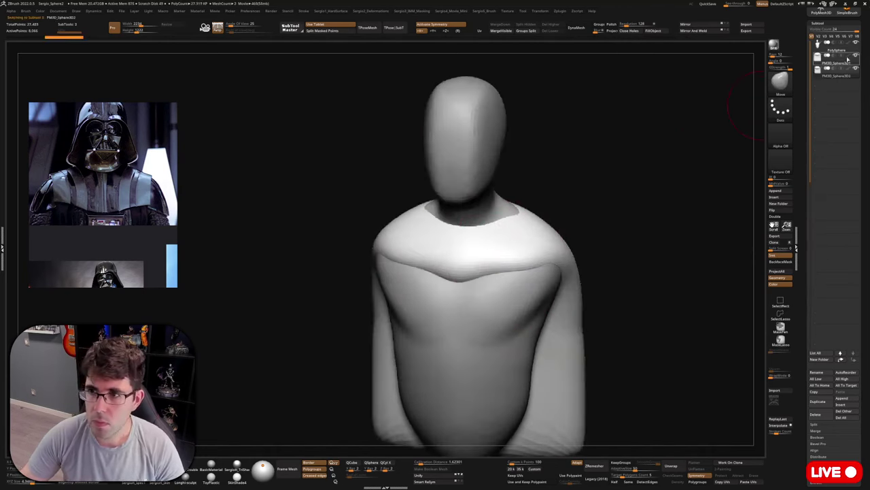
Isolate one cape copy and cut away everything below the shoulders with a lasso selection.
{"action": "right_click_drag", "start_coordinate": [514, 220], "coordinate": [505, 239], "text": "shift"}
{"action": "mouse_move", "coordinate": [559, 215]}
{"action": "right_mouse_down"}
{"action": "mouse_move", "coordinate": [521, 233]}
{"action": "mouse_move", "coordinate": [513, 204]}
{"action": "mouse_move", "coordinate": [529, 204]}
{"action": "mouse_move", "coordinate": [466, 252]}
{"action": "mouse_move", "coordinate": [510, 248]}
{"action": "mouse_move", "coordinate": [586, 277]}
{"action": "mouse_move", "coordinate": [652, 262]}
{"action": "right_mouse_up"}
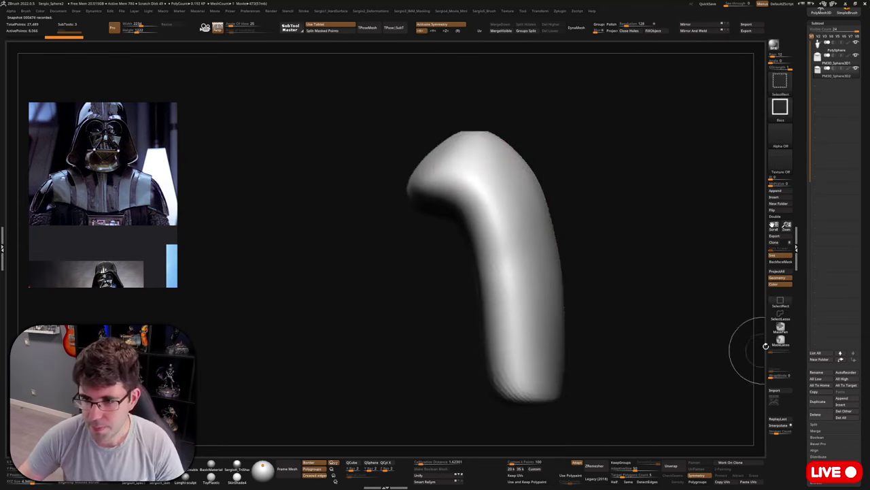
{"action": "left_click", "coordinate": [781, 314], "text": "ctrl+shift"}
{"action": "left_click_drag", "start_coordinate": [603, 191], "coordinate": [394, 374], "text": "ctrl+shift"}
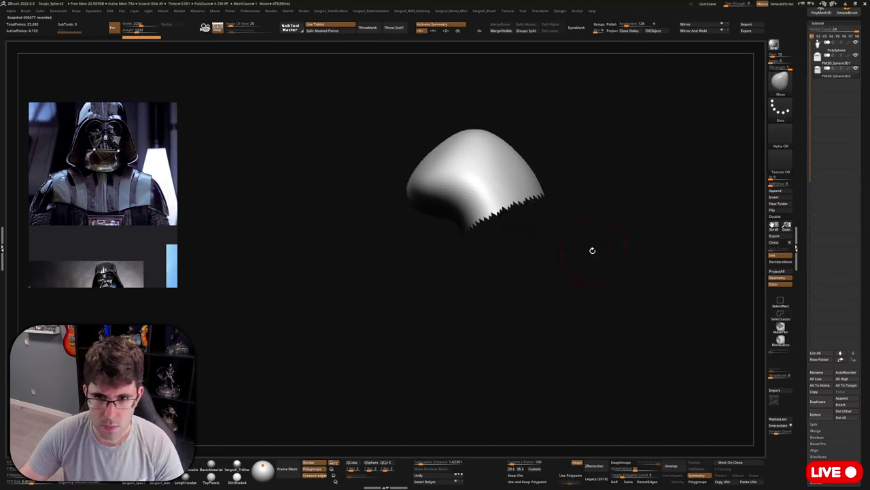
{"action": "right_click_drag", "start_coordinate": [593, 251], "coordinate": [589, 297], "text": "alt"}
{"action": "right_click_drag", "start_coordinate": [519, 104], "coordinate": [523, 134]}
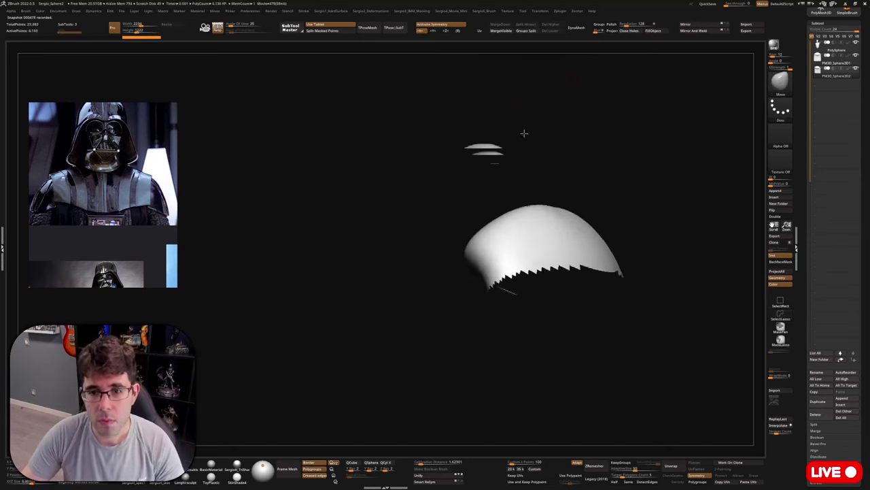
Remesh the trimmed shoulder piece with DynaMesh and smooth its jagged cut edge.
{"action": "left_click", "coordinate": [576, 27]}
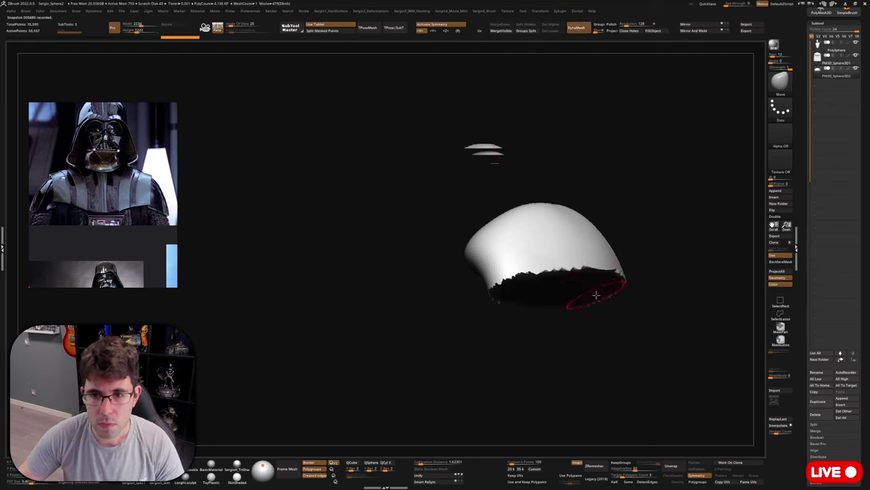
{"action": "left_click_drag", "start_coordinate": [565, 274], "coordinate": [575, 261], "text": "shift"}
{"action": "right_click_drag", "start_coordinate": [575, 261], "coordinate": [553, 269]}
{"action": "key", "text": "shift+s"}
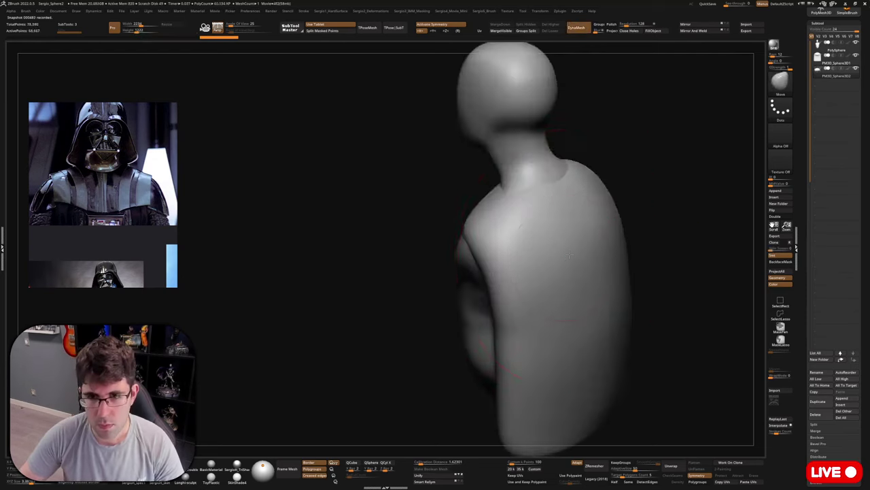
{"action": "key", "text": "ctrl+shift+z"}
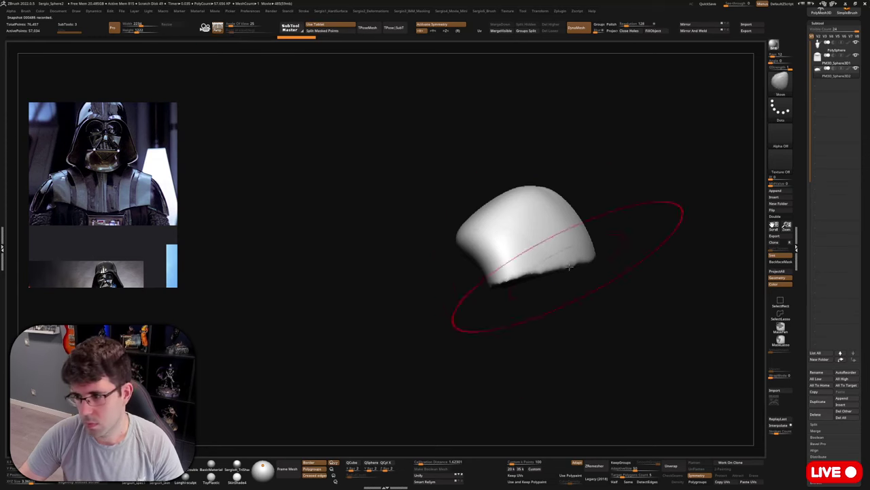
{"action": "right_click_drag", "start_coordinate": [569, 267], "coordinate": [581, 267]}
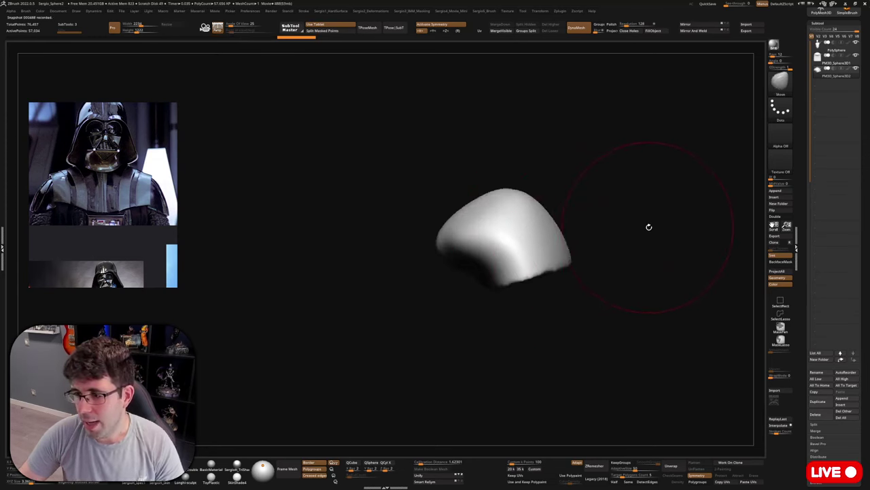
Push the shoulder piece outward over the cape with the Move brush and hide the original cape.
{"action": "right_click_drag", "start_coordinate": [649, 227], "coordinate": [628, 232]}
{"action": "right_click_drag", "start_coordinate": [544, 254], "coordinate": [549, 281], "text": "alt"}
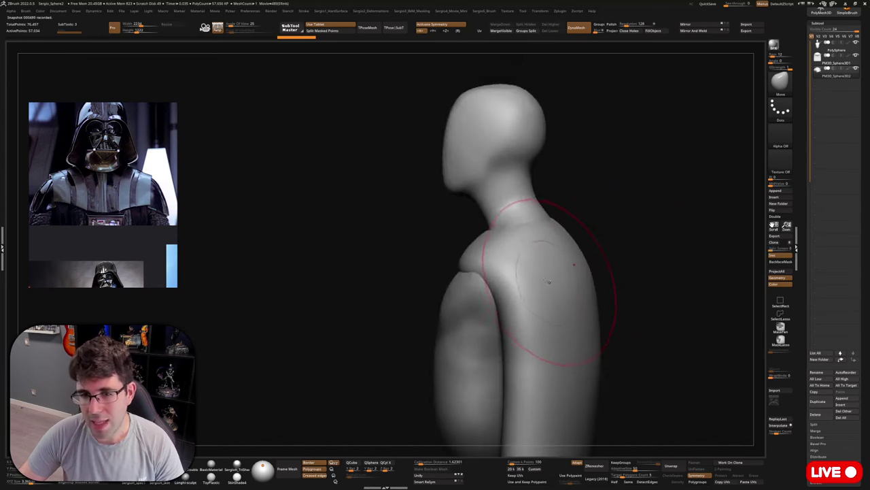
{"action": "mouse_move", "coordinate": [544, 280]}
{"action": "left_mouse_down", "text": "alt"}
{"action": "mouse_move", "coordinate": [551, 281]}
{"action": "mouse_move", "coordinate": [555, 255]}
{"action": "mouse_move", "coordinate": [459, 274]}
{"action": "left_mouse_up", "text": "alt"}
{"action": "mouse_move", "coordinate": [524, 298]}
{"action": "right_mouse_down"}
{"action": "mouse_move", "coordinate": [564, 301]}
{"action": "mouse_move", "coordinate": [510, 302]}
{"action": "mouse_move", "coordinate": [544, 296]}
{"action": "right_mouse_up"}
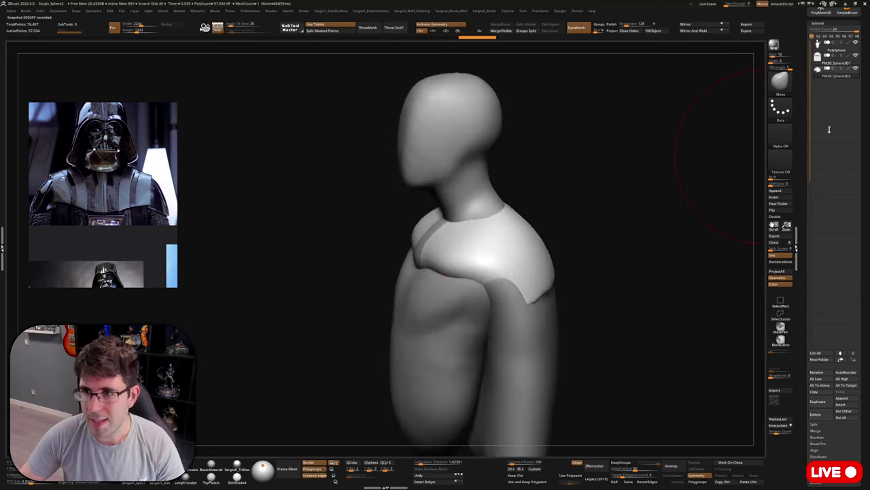
{"action": "left_click", "coordinate": [855, 56]}
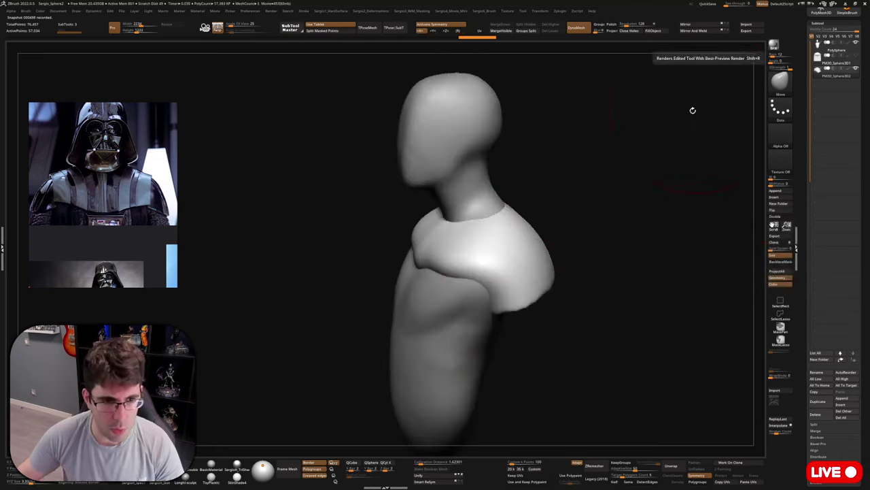
{"action": "scroll", "coordinate": [116, 195], "scroll_direction": "down", "scroll_amount": 2}
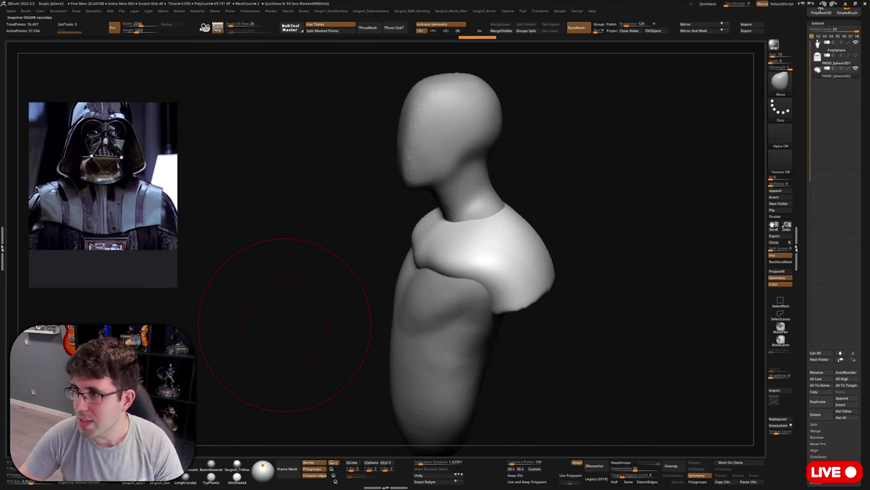
Shape the side of the shoulder piece around the arm with the Move brush, following the reference.
{"action": "left_click_drag", "start_coordinate": [285, 325], "coordinate": [643, 187]}
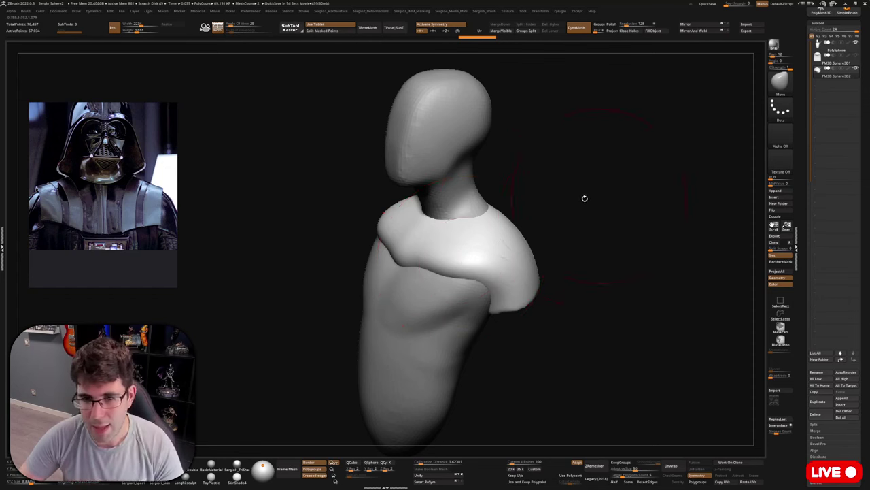
{"action": "mouse_move", "coordinate": [582, 197]}
{"action": "left_mouse_down"}
{"action": "mouse_move", "coordinate": [598, 217]}
{"action": "mouse_move", "coordinate": [486, 272]}
{"action": "left_mouse_up"}
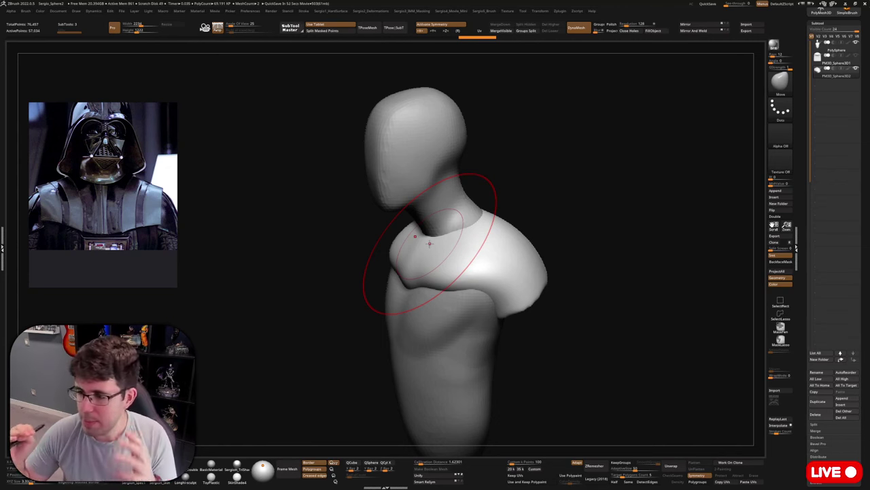
{"action": "left_click_drag", "start_coordinate": [578, 200], "coordinate": [517, 268]}
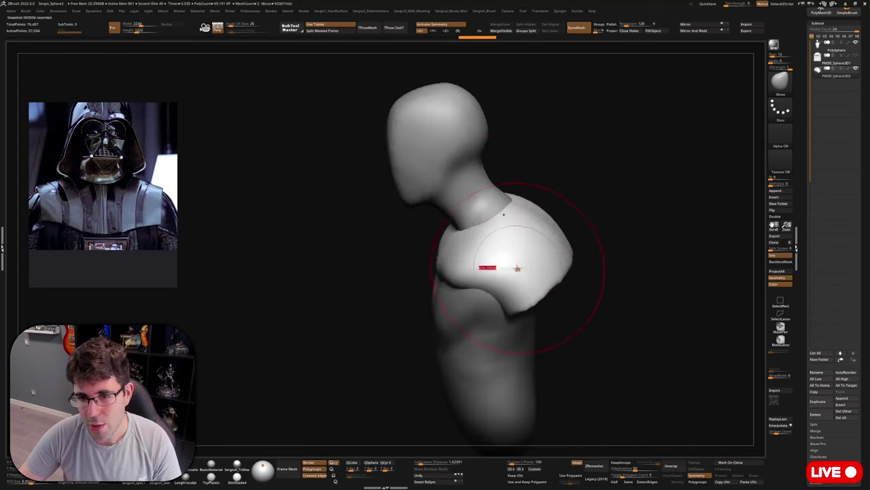
{"action": "mouse_move", "coordinate": [517, 268]}
{"action": "right_mouse_down"}
{"action": "mouse_move", "coordinate": [509, 278]}
{"action": "mouse_move", "coordinate": [497, 255]}
{"action": "right_mouse_up"}
Flatten the outer arm edges of the shoulder piece with the TrimDynamic brush.
{"action": "key", "text": "b"}
{"action": "key", "text": "t"}
{"action": "key", "text": "d"}
{"action": "right_click_drag", "start_coordinate": [510, 284], "coordinate": [508, 302]}
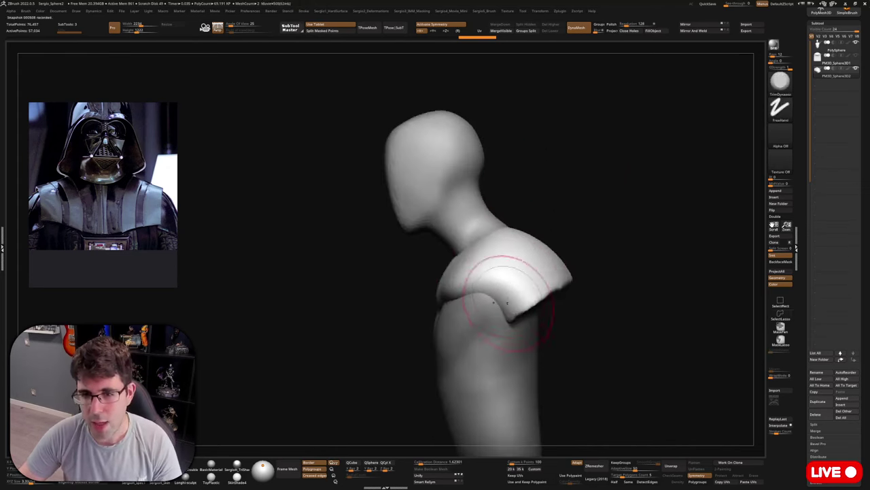
{"action": "mouse_move", "coordinate": [506, 283]}
{"action": "left_mouse_down"}
{"action": "mouse_move", "coordinate": [520, 295]}
{"action": "mouse_move", "coordinate": [515, 278]}
{"action": "mouse_move", "coordinate": [521, 286]}
{"action": "mouse_move", "coordinate": [499, 276]}
{"action": "mouse_move", "coordinate": [515, 287]}
{"action": "mouse_move", "coordinate": [522, 275]}
{"action": "mouse_move", "coordinate": [501, 283]}
{"action": "mouse_move", "coordinate": [513, 293]}
{"action": "left_mouse_up"}
{"action": "key", "text": "shift+s"}
{"action": "mouse_move", "coordinate": [523, 286]}
{"action": "right_mouse_down"}
{"action": "mouse_move", "coordinate": [559, 268]}
{"action": "mouse_move", "coordinate": [552, 290]}
{"action": "right_mouse_up"}
Widen the shoulder armour at both arms and adjust its front lower edge with the Move brush.
{"action": "key", "text": "b"}
{"action": "key", "text": "m"}
{"action": "key", "text": "v"}
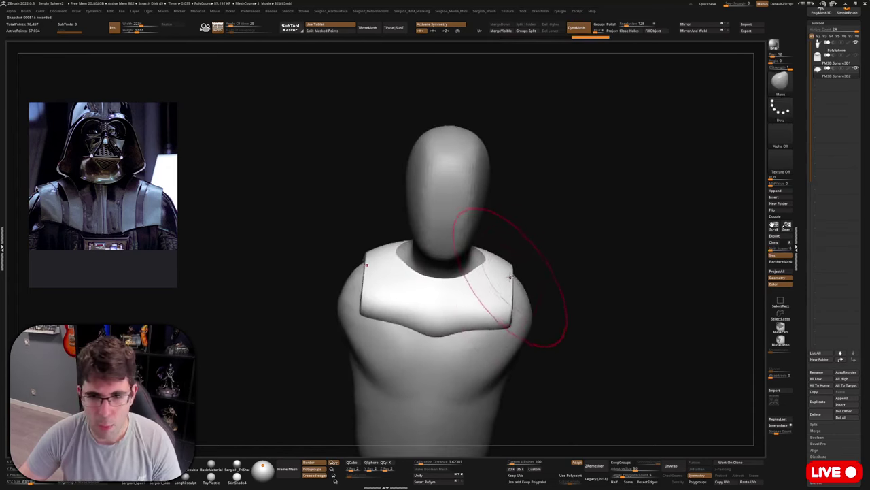
{"action": "left_click_drag", "start_coordinate": [510, 278], "coordinate": [531, 284]}
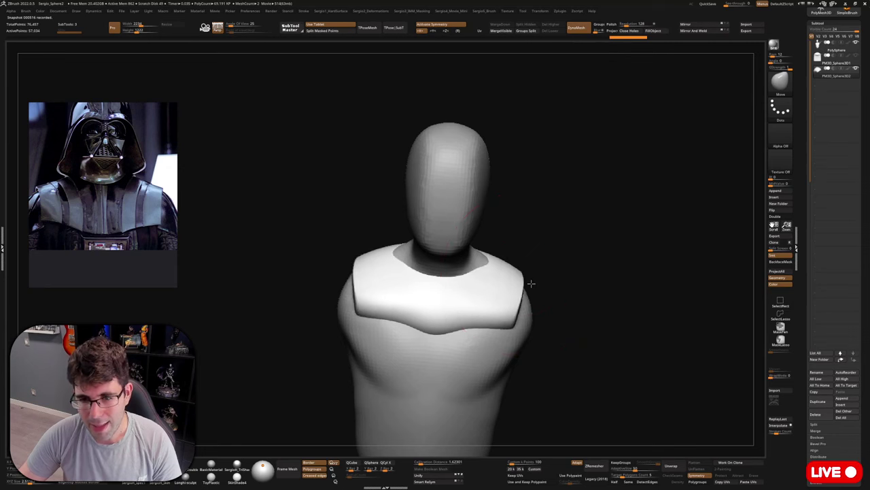
{"action": "right_click_drag", "start_coordinate": [502, 352], "coordinate": [470, 344]}
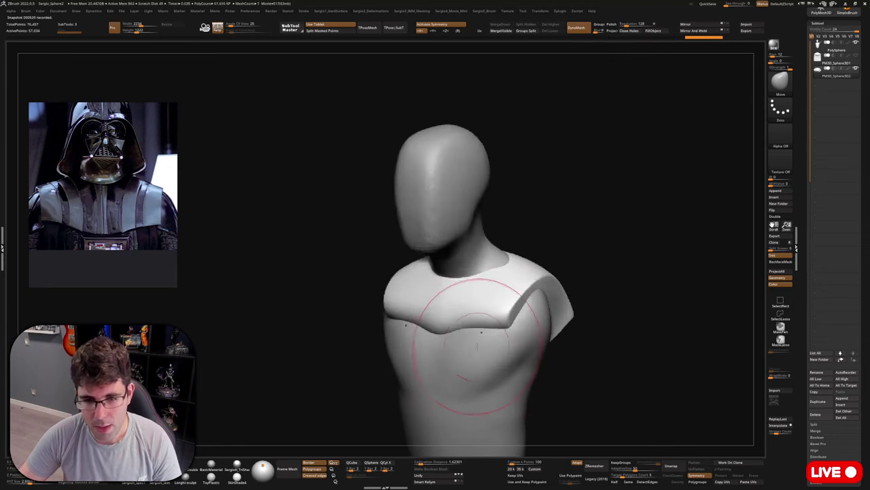
{"action": "left_click_drag", "start_coordinate": [480, 346], "coordinate": [475, 350]}
{"action": "right_click_drag", "start_coordinate": [474, 350], "coordinate": [465, 352]}
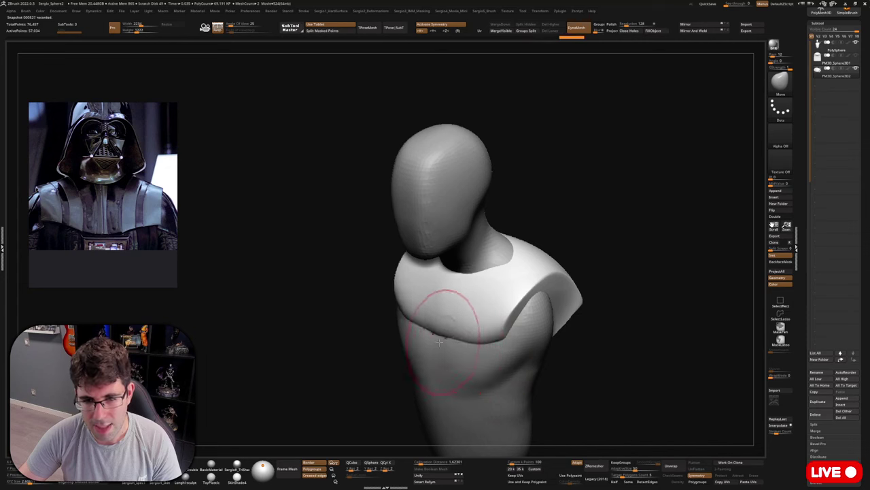
Isolate the shoulder armour and plane its rounded lower edge into a flat, hard-edged band with the TrimDynamic brush.
{"action": "mouse_move", "coordinate": [439, 342]}
{"action": "right_mouse_down"}
{"action": "mouse_move", "coordinate": [491, 347]}
{"action": "mouse_move", "coordinate": [514, 338]}
{"action": "mouse_move", "coordinate": [508, 359]}
{"action": "mouse_move", "coordinate": [474, 327]}
{"action": "mouse_move", "coordinate": [466, 343]}
{"action": "mouse_move", "coordinate": [468, 312]}
{"action": "mouse_move", "coordinate": [494, 258]}
{"action": "mouse_move", "coordinate": [485, 299]}
{"action": "right_mouse_up"}
{"action": "key", "text": "b"}
{"action": "key", "text": "t"}
{"action": "key", "text": "d"}
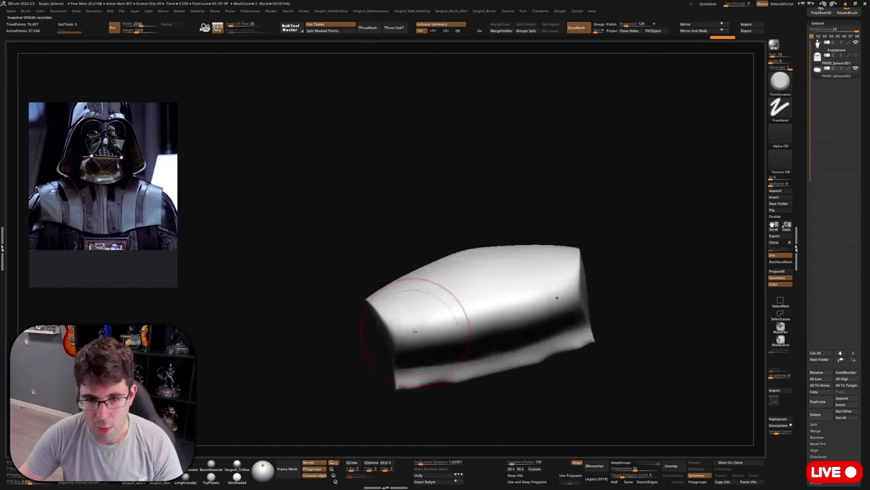
{"action": "left_click_drag", "start_coordinate": [445, 325], "coordinate": [564, 300]}
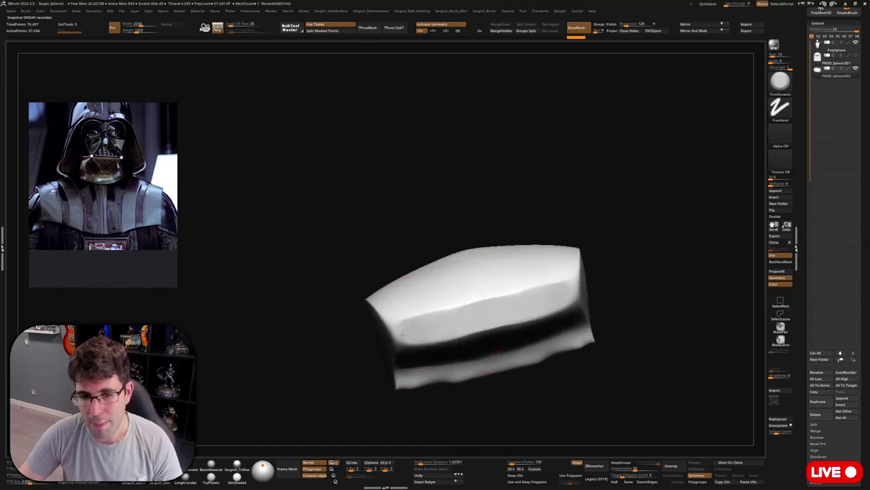
{"action": "mouse_move", "coordinate": [472, 317]}
{"action": "left_mouse_down"}
{"action": "mouse_move", "coordinate": [571, 294]}
{"action": "mouse_move", "coordinate": [554, 305]}
{"action": "left_mouse_up"}
{"action": "mouse_move", "coordinate": [554, 305]}
{"action": "right_mouse_down"}
{"action": "mouse_move", "coordinate": [559, 342]}
{"action": "mouse_move", "coordinate": [549, 288]}
{"action": "right_mouse_up"}
{"action": "left_click_drag", "start_coordinate": [509, 284], "coordinate": [538, 270]}
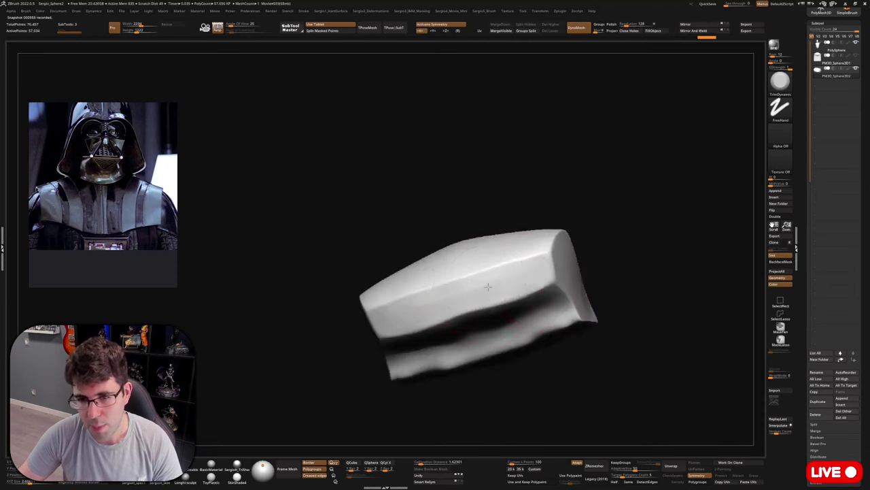
Show the whole bust and reshape the armour's front hem into a central dip with raised sides using the Move brush.
{"action": "right_click_drag", "start_coordinate": [428, 308], "coordinate": [486, 359]}
{"action": "key", "text": "b"}
{"action": "key", "text": "m"}
{"action": "key", "text": "v"}
{"action": "key", "text": "shift+s"}
{"action": "right_click_drag", "start_coordinate": [517, 285], "coordinate": [454, 340], "text": "alt"}
{"action": "right_click_drag", "start_coordinate": [455, 373], "coordinate": [442, 335], "text": "ctrl"}
{"action": "right_click_drag", "start_coordinate": [442, 335], "coordinate": [448, 371]}
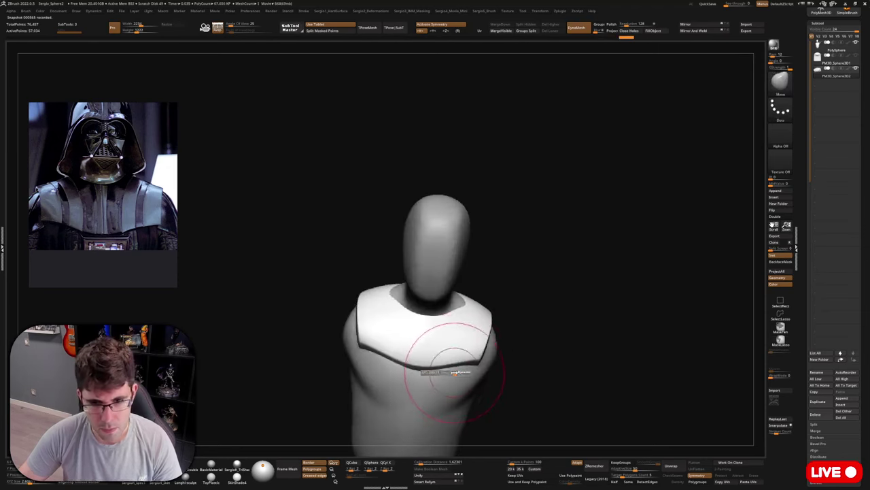
{"action": "left_click_drag", "start_coordinate": [455, 372], "coordinate": [457, 361]}
{"action": "right_click_drag", "start_coordinate": [491, 360], "coordinate": [481, 362]}
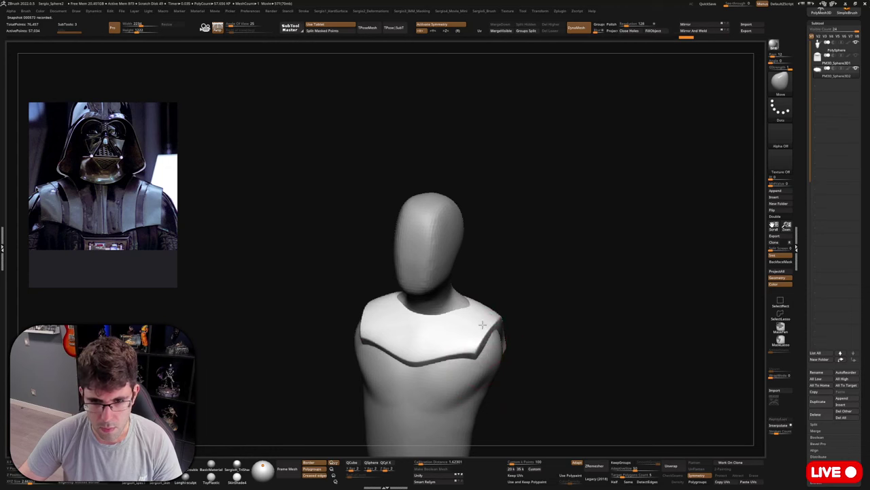
{"action": "mouse_move", "coordinate": [465, 355]}
{"action": "right_mouse_down"}
{"action": "mouse_move", "coordinate": [432, 357]}
{"action": "mouse_move", "coordinate": [414, 382]}
{"action": "mouse_move", "coordinate": [482, 356]}
{"action": "mouse_move", "coordinate": [466, 341]}
{"action": "mouse_move", "coordinate": [470, 359]}
{"action": "right_mouse_up"}
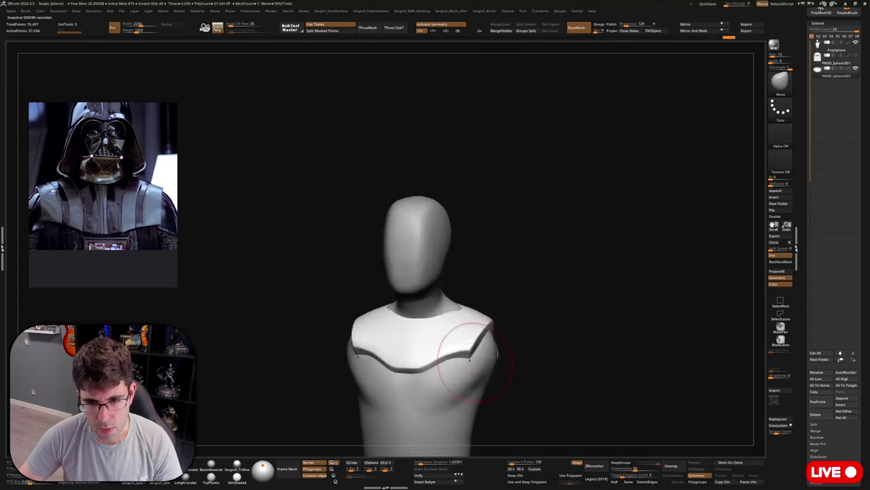
Straighten the shoulder armour's back hem with the Move brush and even out its back surface with the TrimDynamic brush.
{"action": "mouse_move", "coordinate": [493, 329]}
{"action": "right_mouse_down"}
{"action": "mouse_move", "coordinate": [438, 332]}
{"action": "mouse_move", "coordinate": [492, 323]}
{"action": "mouse_move", "coordinate": [503, 334]}
{"action": "mouse_move", "coordinate": [455, 365]}
{"action": "right_mouse_up"}
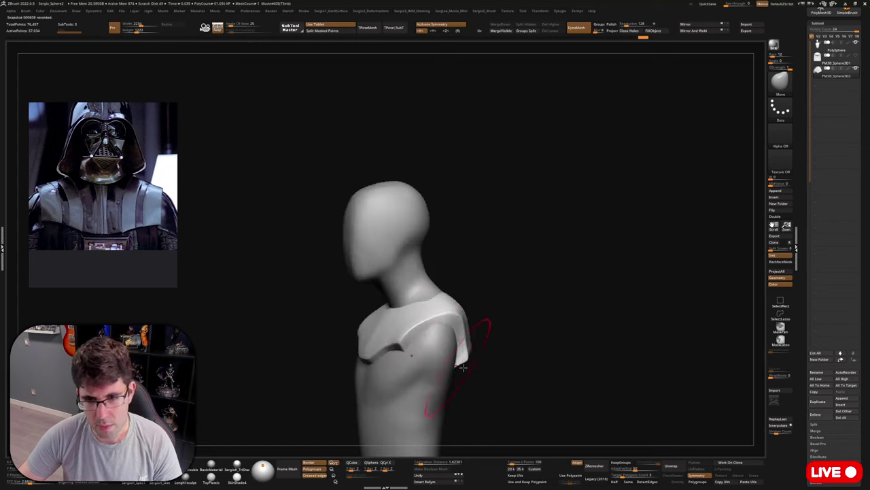
{"action": "right_click_drag", "start_coordinate": [456, 352], "coordinate": [494, 325]}
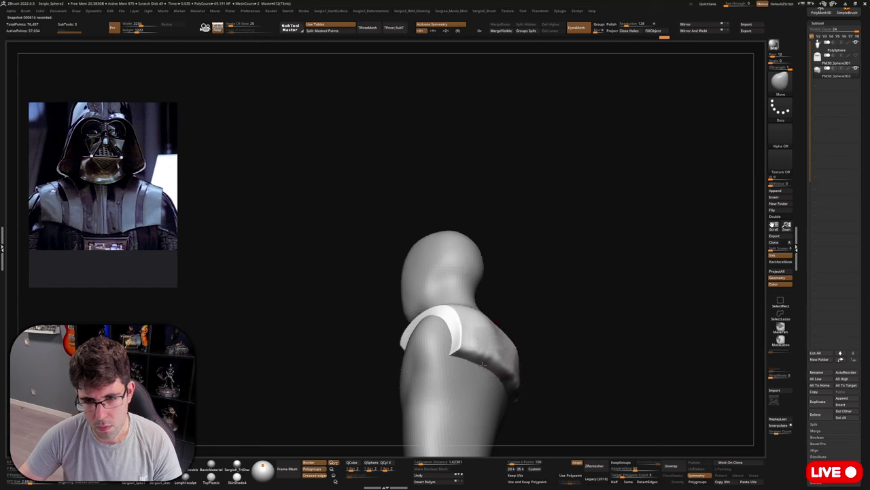
{"action": "right_click_drag", "start_coordinate": [483, 364], "coordinate": [487, 369]}
{"action": "key", "text": "b"}
{"action": "key", "text": "t"}
{"action": "key", "text": "d"}
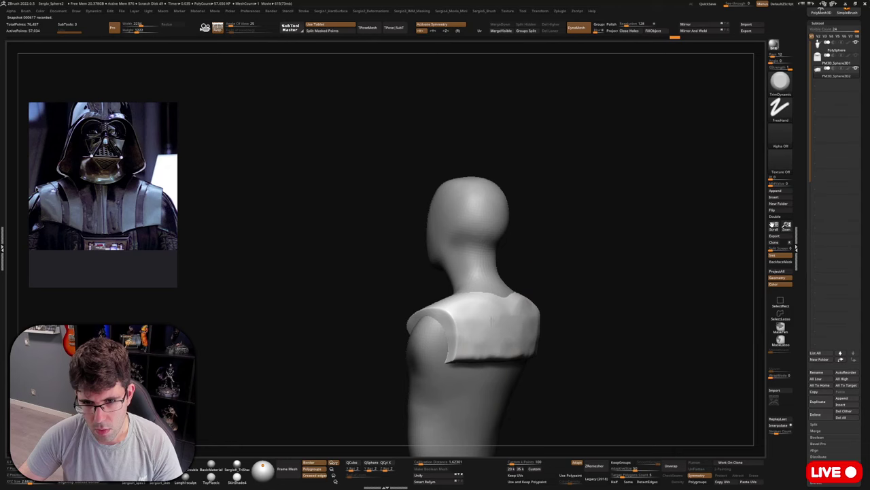
{"action": "mouse_move", "coordinate": [491, 319]}
{"action": "right_mouse_down"}
{"action": "mouse_move", "coordinate": [550, 299]}
{"action": "mouse_move", "coordinate": [488, 340]}
{"action": "mouse_move", "coordinate": [524, 366]}
{"action": "right_mouse_up"}
Pull the armour's lower back corners inward with the Move brush so the sides taper toward the hem, and smooth them.
{"action": "key", "text": "b"}
{"action": "key", "text": "m"}
{"action": "key", "text": "v"}
{"action": "mouse_move", "coordinate": [525, 366]}
{"action": "left_mouse_down"}
{"action": "mouse_move", "coordinate": [548, 354]}
{"action": "mouse_move", "coordinate": [549, 345]}
{"action": "mouse_move", "coordinate": [542, 348]}
{"action": "left_mouse_up"}
{"action": "right_click_drag", "start_coordinate": [495, 360], "coordinate": [562, 361]}
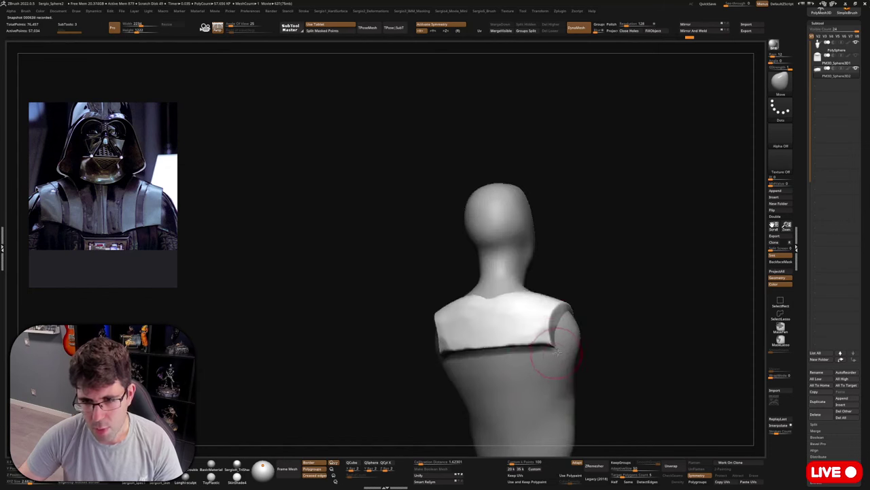
{"action": "left_click_drag", "start_coordinate": [552, 351], "coordinate": [552, 308]}
{"action": "right_click_drag", "start_coordinate": [522, 338], "coordinate": [548, 344]}
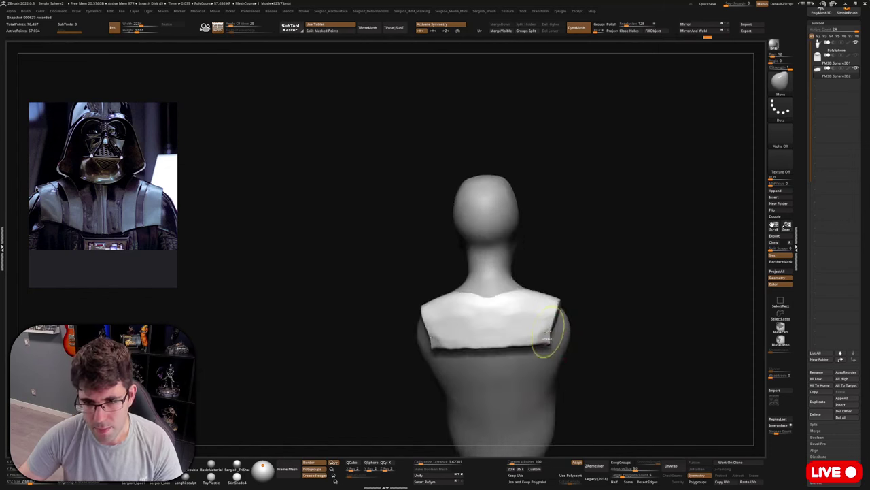
{"action": "left_click_drag", "start_coordinate": [548, 344], "coordinate": [553, 310], "text": "shift"}
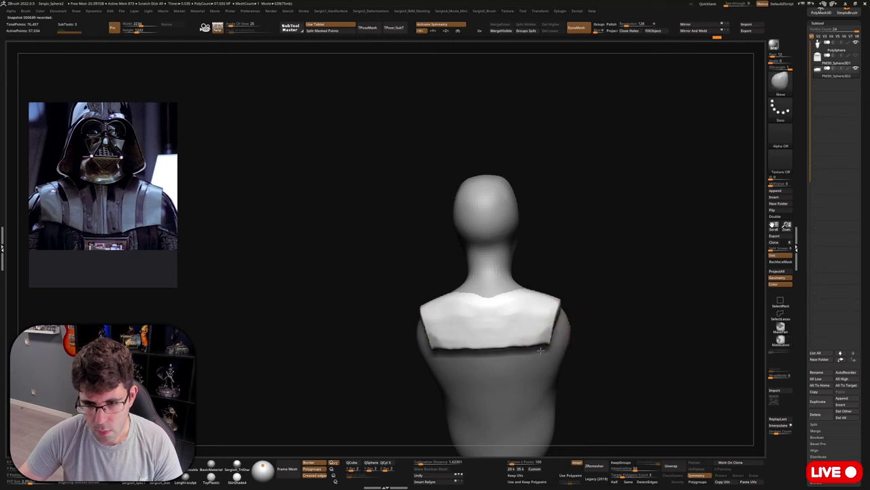
{"action": "right_click_drag", "start_coordinate": [541, 352], "coordinate": [525, 338]}
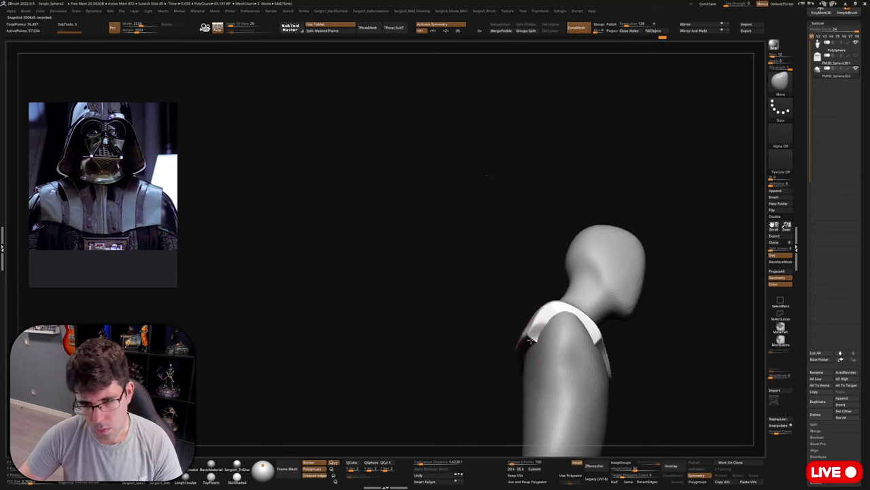
{"action": "left_click_drag", "start_coordinate": [531, 340], "coordinate": [527, 341]}
Flatten the armour's back panel with the TrimDynamic brush and smooth the surface between the shoulder blades.
{"action": "mouse_move", "coordinate": [528, 341]}
{"action": "right_mouse_down"}
{"action": "mouse_move", "coordinate": [564, 345]}
{"action": "mouse_move", "coordinate": [441, 355]}
{"action": "right_mouse_up"}
{"action": "key", "text": "b"}
{"action": "key", "text": "t"}
{"action": "key", "text": "d"}
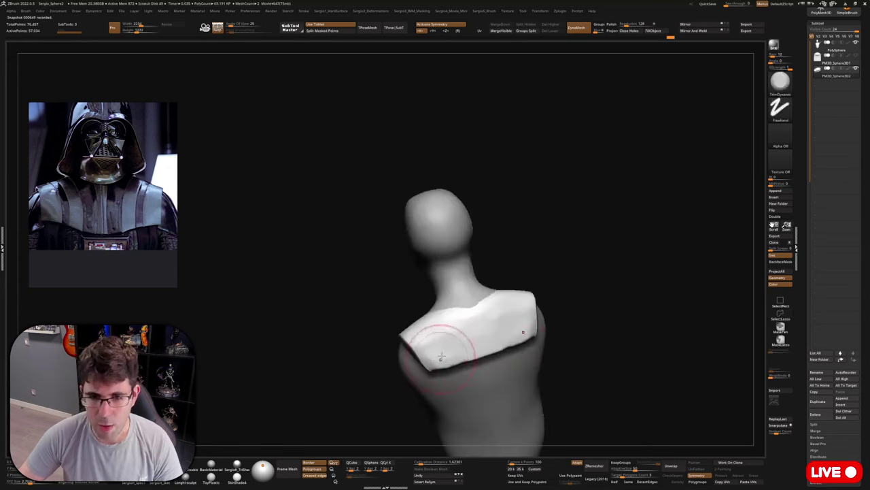
{"action": "mouse_move", "coordinate": [442, 356]}
{"action": "left_mouse_down"}
{"action": "mouse_move", "coordinate": [482, 342]}
{"action": "mouse_move", "coordinate": [443, 345]}
{"action": "left_mouse_up"}
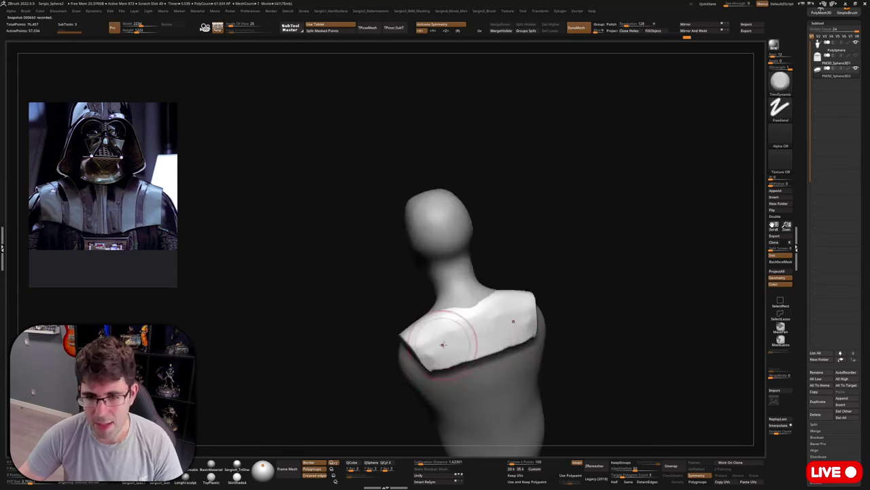
{"action": "right_click_drag", "start_coordinate": [442, 345], "coordinate": [476, 302]}
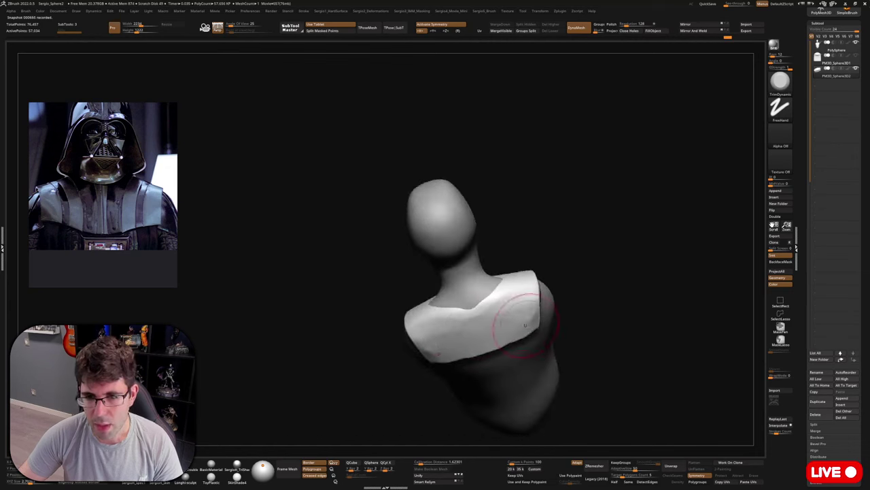
{"action": "right_click_drag", "start_coordinate": [531, 301], "coordinate": [502, 322]}
{"action": "left_click_drag", "start_coordinate": [502, 322], "coordinate": [506, 327], "text": "shift"}
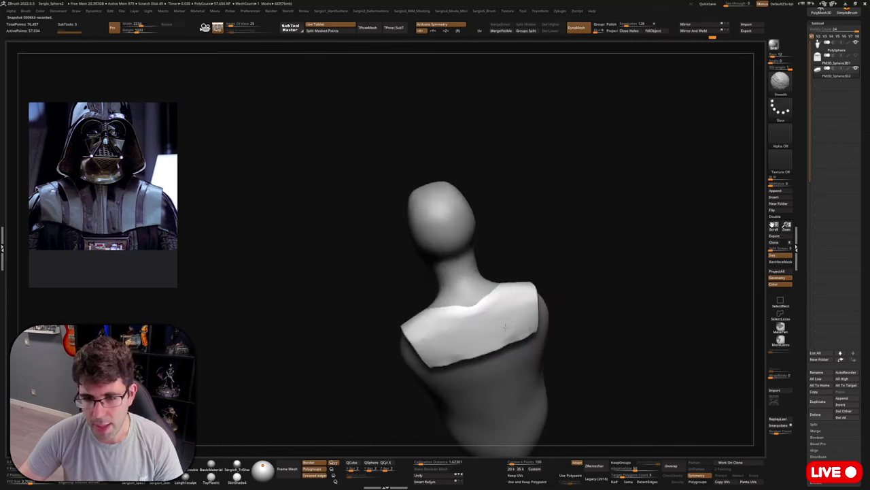
Refine the armour's back corners, arm openings and rear neckline with the Move brush.
{"action": "mouse_move", "coordinate": [522, 341]}
{"action": "right_mouse_down"}
{"action": "mouse_move", "coordinate": [476, 315]}
{"action": "mouse_move", "coordinate": [489, 338]}
{"action": "mouse_move", "coordinate": [510, 315]}
{"action": "mouse_move", "coordinate": [491, 307]}
{"action": "mouse_move", "coordinate": [487, 317]}
{"action": "mouse_move", "coordinate": [504, 324]}
{"action": "mouse_move", "coordinate": [495, 325]}
{"action": "mouse_move", "coordinate": [503, 282]}
{"action": "mouse_move", "coordinate": [524, 301]}
{"action": "mouse_move", "coordinate": [527, 318]}
{"action": "right_mouse_up"}
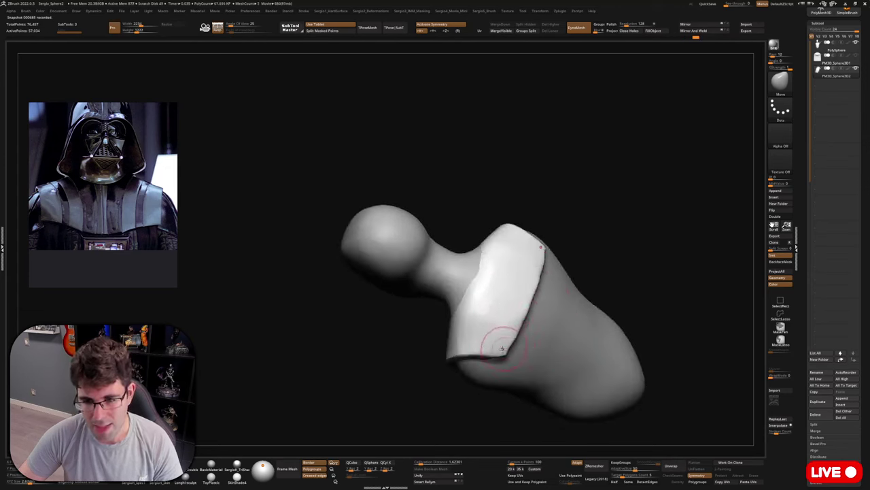
{"action": "mouse_move", "coordinate": [511, 343]}
{"action": "right_mouse_down"}
{"action": "mouse_move", "coordinate": [514, 270]}
{"action": "mouse_move", "coordinate": [563, 329]}
{"action": "mouse_move", "coordinate": [533, 325]}
{"action": "right_mouse_up"}
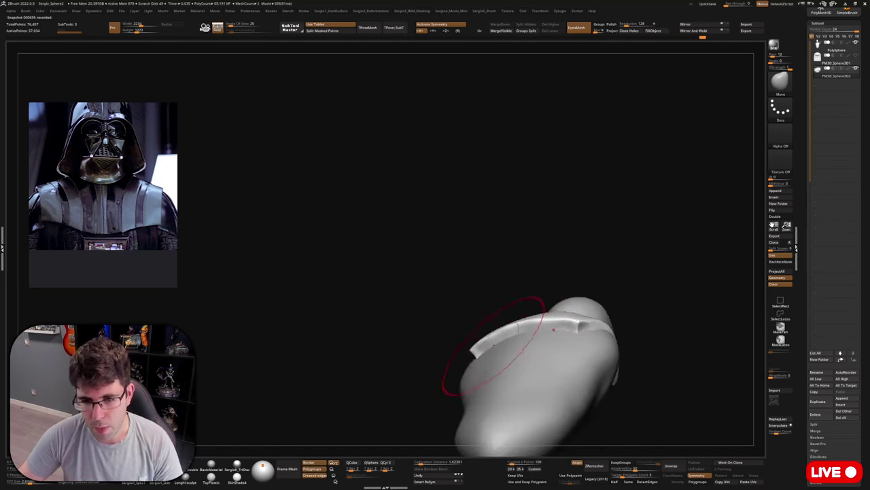
{"action": "right_click_drag", "start_coordinate": [476, 357], "coordinate": [566, 330]}
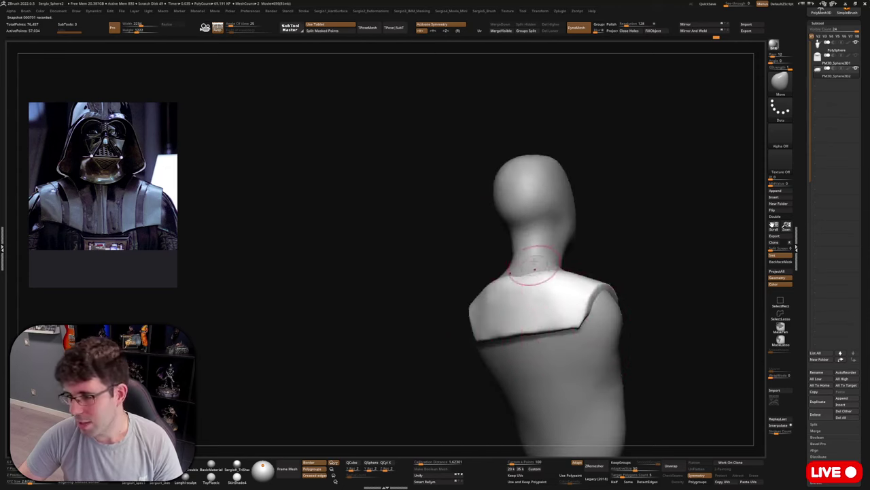
{"action": "right_click_drag", "start_coordinate": [549, 291], "coordinate": [558, 338]}
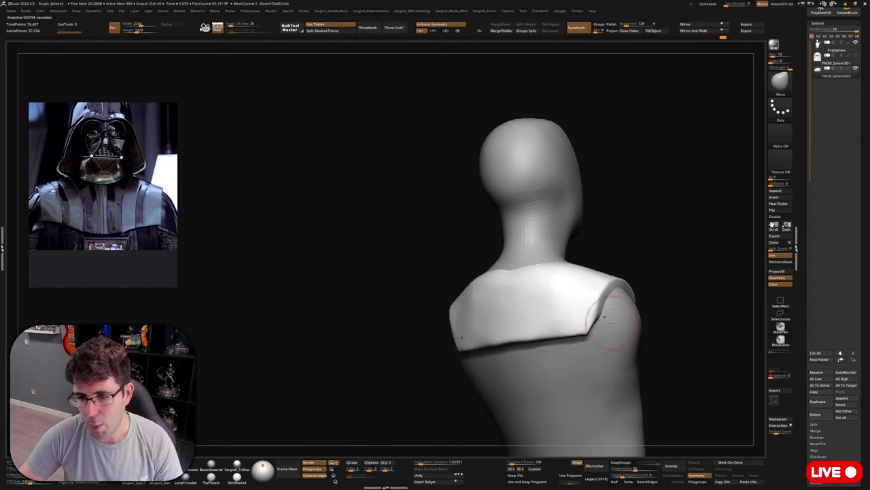
{"action": "mouse_move", "coordinate": [604, 316]}
{"action": "right_mouse_down"}
{"action": "mouse_move", "coordinate": [583, 330]}
{"action": "mouse_move", "coordinate": [600, 317]}
{"action": "right_mouse_up"}
Isolate the shoulder armour and build up the hollow on its arm-side face with the Clay brush.
{"action": "key", "text": "b"}
{"action": "key", "text": "t"}
{"action": "key", "text": "d"}
{"action": "left_click", "coordinate": [587, 329], "text": "ctrl+shift"}
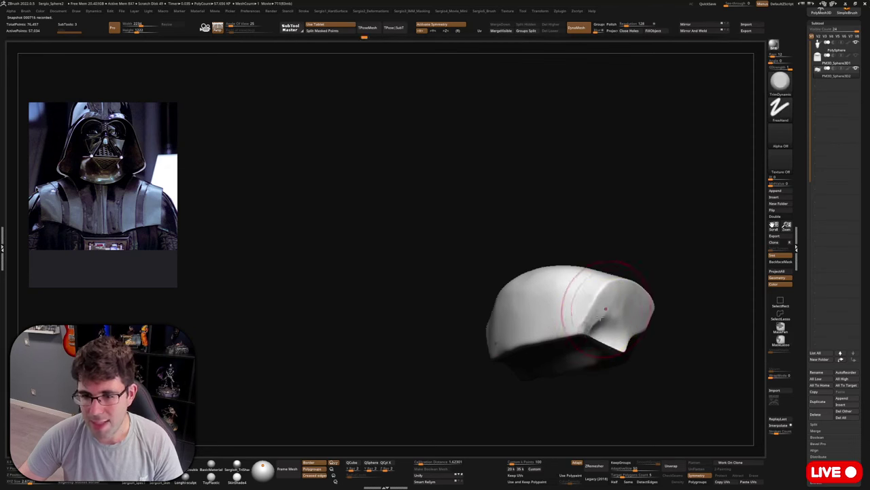
{"action": "key", "text": "b"}
{"action": "key", "text": "c"}
{"action": "key", "text": "l"}
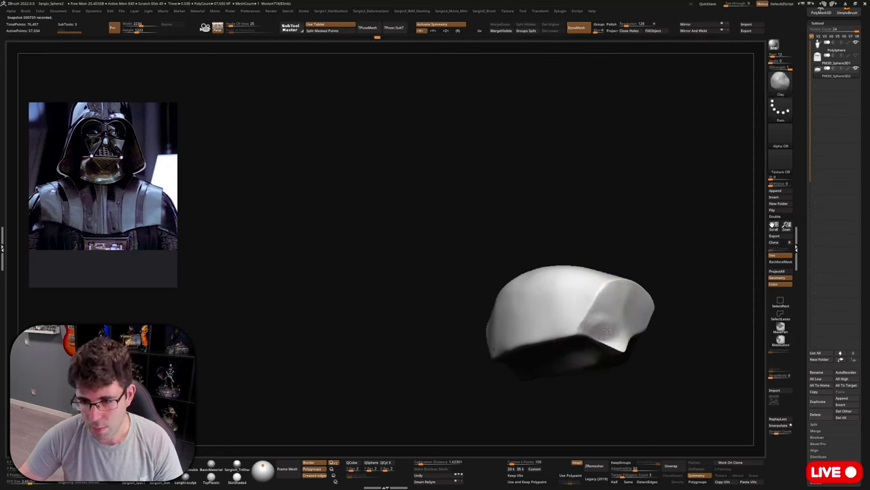
{"action": "mouse_move", "coordinate": [601, 328]}
{"action": "left_mouse_down"}
{"action": "mouse_move", "coordinate": [589, 317]}
{"action": "mouse_move", "coordinate": [598, 338]}
{"action": "left_mouse_up"}
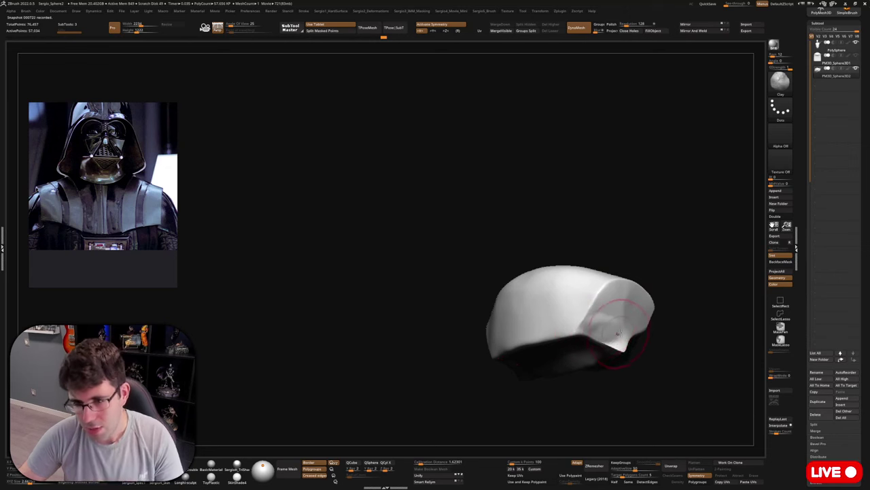
Plane the armour's arm-side face flat with the TrimDynamic brush and smooth it.
{"action": "right_click_drag", "start_coordinate": [598, 338], "coordinate": [604, 348]}
{"action": "key", "text": "b"}
{"action": "key", "text": "t"}
{"action": "key", "text": "d"}
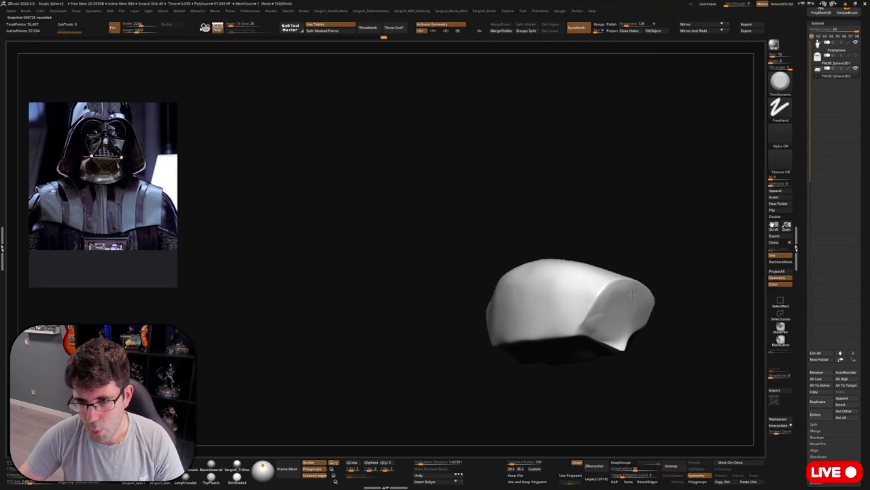
{"action": "right_click_drag", "start_coordinate": [610, 340], "coordinate": [614, 339]}
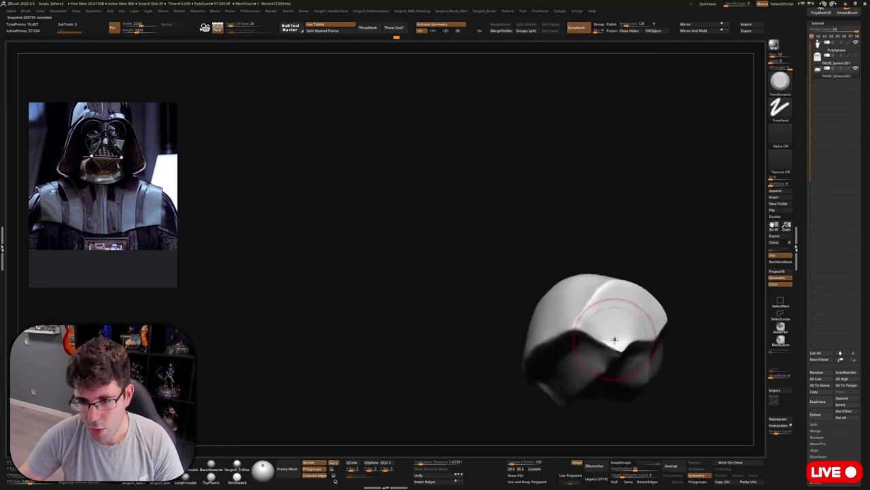
{"action": "mouse_move", "coordinate": [620, 340]}
{"action": "left_mouse_down", "text": "shift"}
{"action": "mouse_move", "coordinate": [606, 352]}
{"action": "mouse_move", "coordinate": [611, 325]}
{"action": "left_mouse_up", "text": "shift"}
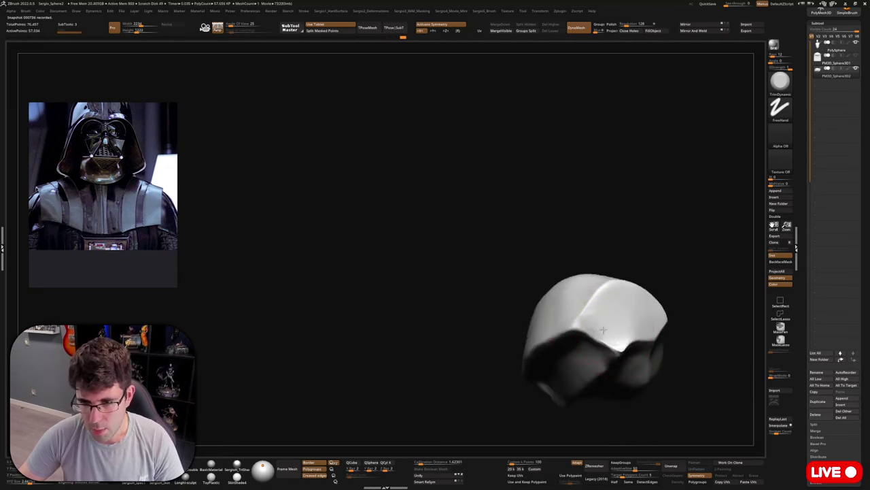
Fill the armour's underside near the arm edge with the Clay brush and plane it flat with the TrimDynamic brush.
{"action": "right_click_drag", "start_coordinate": [605, 337], "coordinate": [579, 349]}
{"action": "key", "text": "b"}
{"action": "key", "text": "c"}
{"action": "key", "text": "l"}
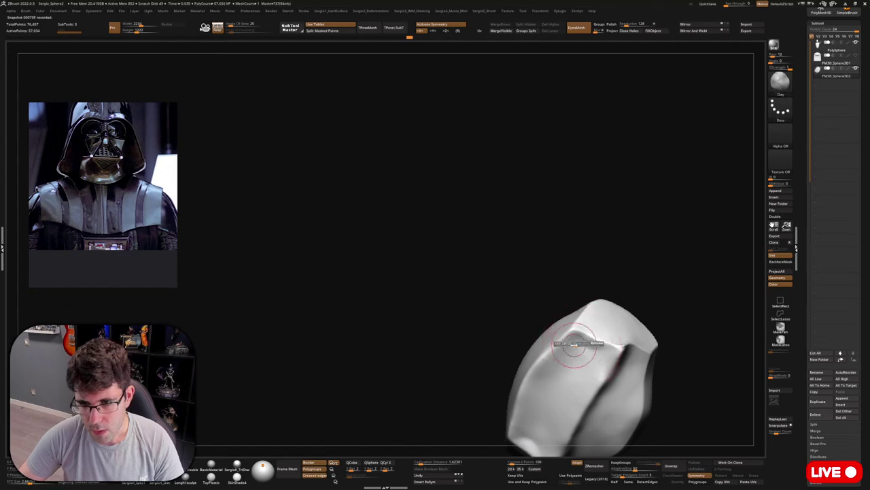
{"action": "mouse_move", "coordinate": [574, 345]}
{"action": "left_mouse_down"}
{"action": "mouse_move", "coordinate": [604, 350]}
{"action": "mouse_move", "coordinate": [592, 367]}
{"action": "mouse_move", "coordinate": [566, 375]}
{"action": "mouse_move", "coordinate": [587, 356]}
{"action": "mouse_move", "coordinate": [570, 389]}
{"action": "mouse_move", "coordinate": [540, 378]}
{"action": "mouse_move", "coordinate": [543, 408]}
{"action": "mouse_move", "coordinate": [566, 387]}
{"action": "mouse_move", "coordinate": [547, 391]}
{"action": "mouse_move", "coordinate": [605, 357]}
{"action": "mouse_move", "coordinate": [572, 363]}
{"action": "mouse_move", "coordinate": [548, 384]}
{"action": "mouse_move", "coordinate": [576, 363]}
{"action": "left_mouse_up"}
{"action": "key", "text": "b"}
{"action": "key", "text": "t"}
{"action": "key", "text": "d"}
{"action": "mouse_move", "coordinate": [576, 364]}
{"action": "left_mouse_down"}
{"action": "mouse_move", "coordinate": [573, 402]}
{"action": "mouse_move", "coordinate": [582, 394]}
{"action": "mouse_move", "coordinate": [575, 348]}
{"action": "left_mouse_up"}
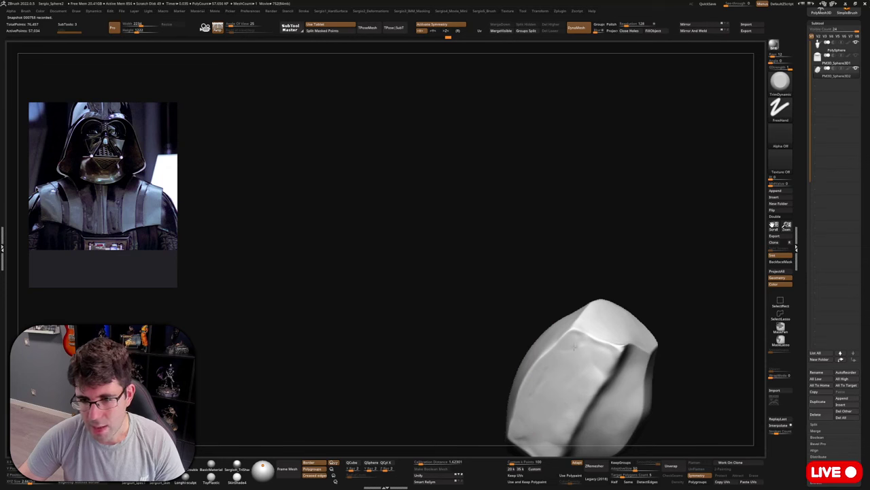
{"action": "left_click_drag", "start_coordinate": [535, 408], "coordinate": [579, 348]}
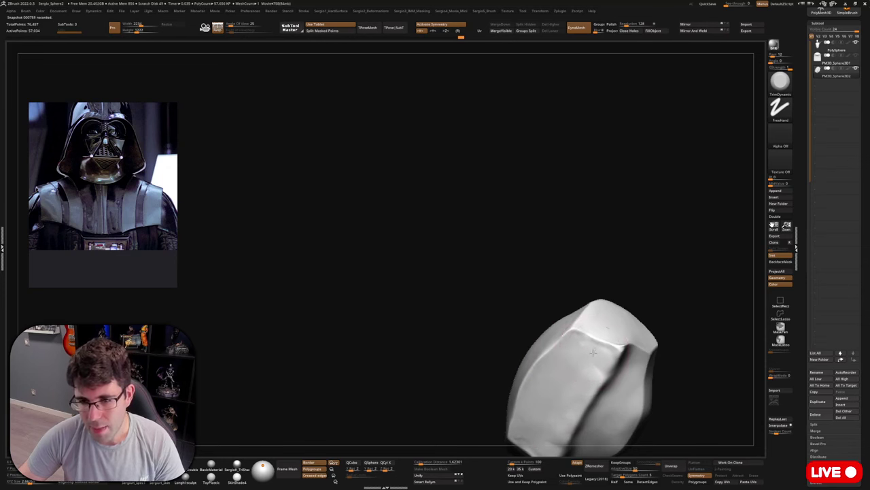
Sharpen the armour's lower back edge and corners and even out the back panel with the TrimDynamic brush.
{"action": "right_click_drag", "start_coordinate": [593, 352], "coordinate": [598, 331]}
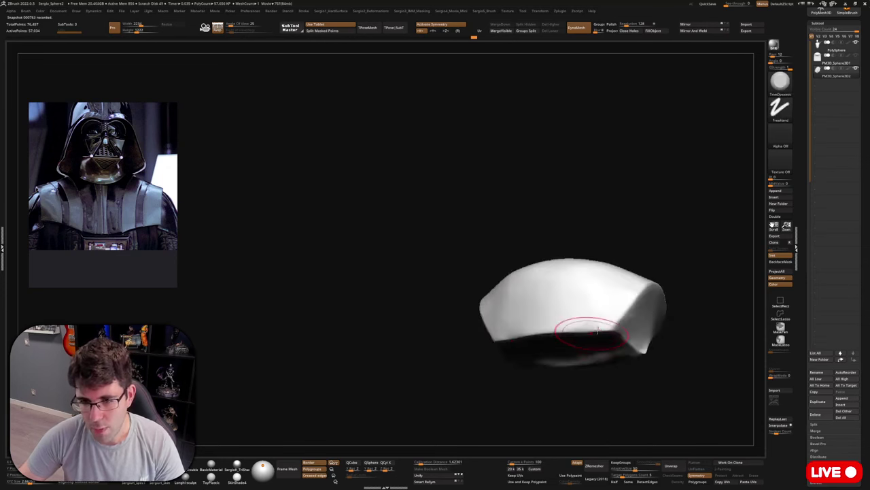
{"action": "mouse_move", "coordinate": [597, 331]}
{"action": "left_mouse_down"}
{"action": "mouse_move", "coordinate": [610, 313]}
{"action": "mouse_move", "coordinate": [619, 329]}
{"action": "left_mouse_up"}
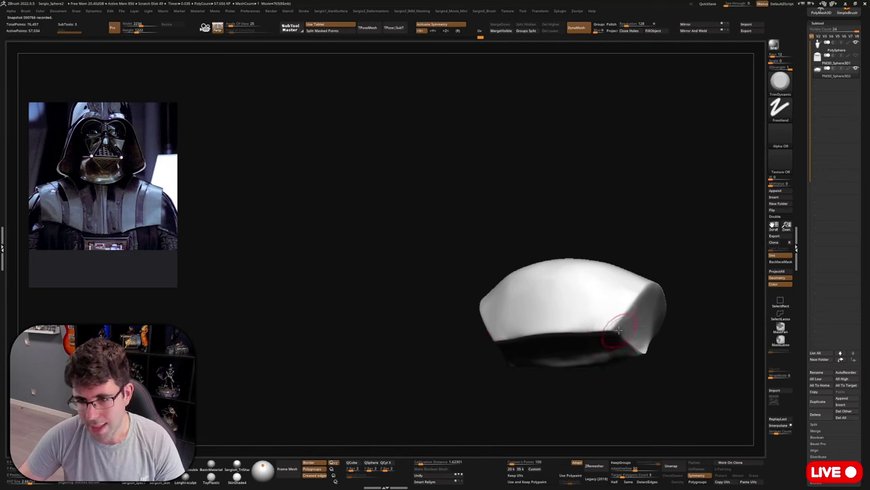
{"action": "mouse_move", "coordinate": [617, 330]}
{"action": "right_mouse_down"}
{"action": "mouse_move", "coordinate": [644, 300]}
{"action": "mouse_move", "coordinate": [615, 312]}
{"action": "right_mouse_up"}
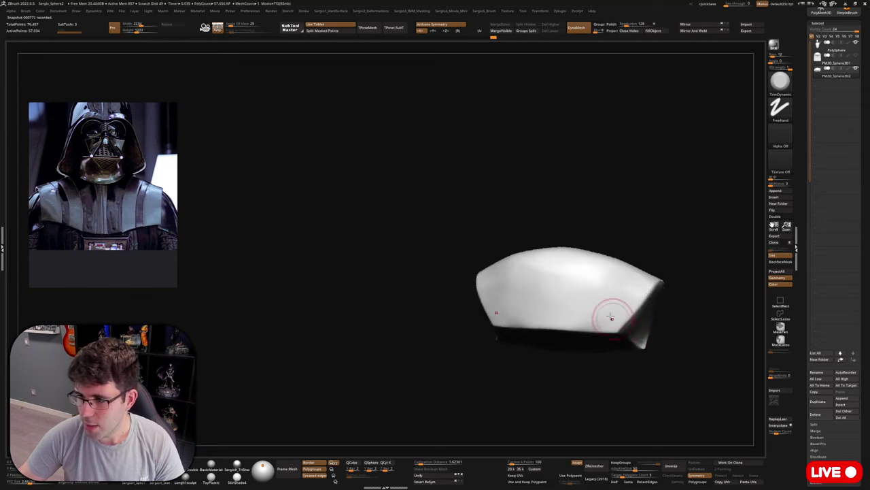
{"action": "right_click_drag", "start_coordinate": [571, 290], "coordinate": [555, 269]}
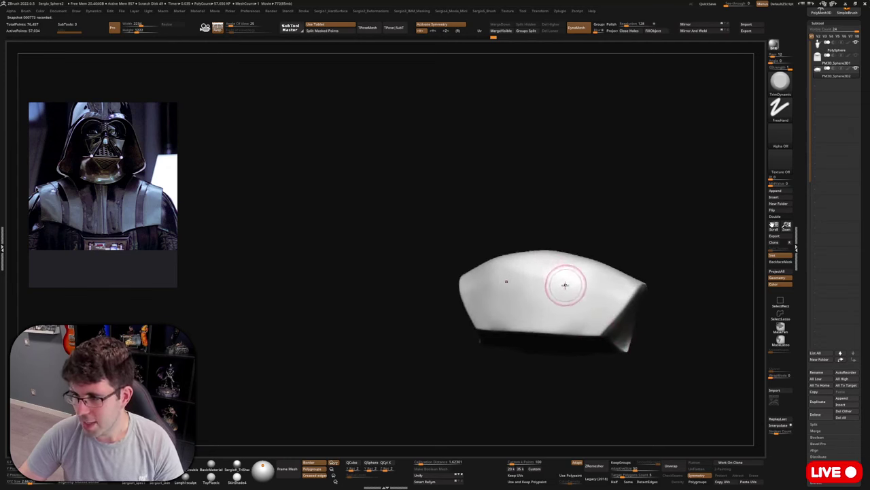
{"action": "right_click_drag", "start_coordinate": [548, 292], "coordinate": [553, 301]}
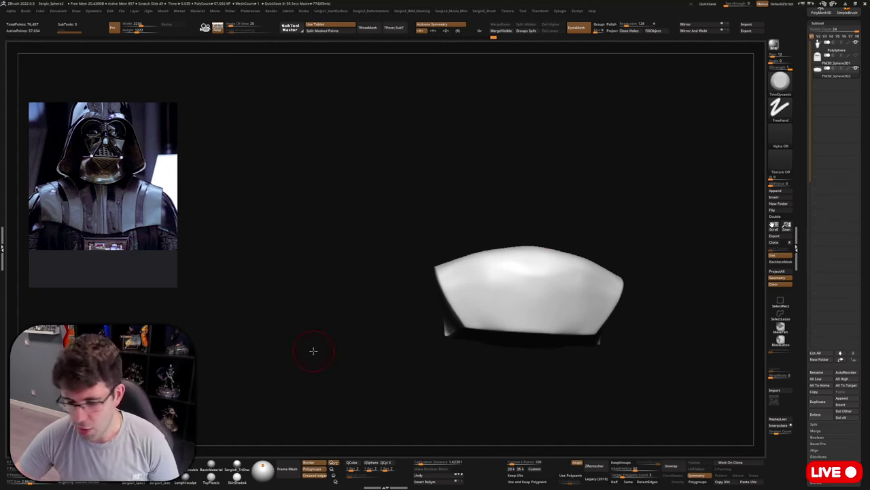
Resize the TrimDynamic brush, flatten and smooth the isolated armour's broad upper back, and show the whole bust again.
{"action": "mouse_move", "coordinate": [642, 215]}
{"action": "left_mouse_down"}
{"action": "mouse_move", "coordinate": [616, 327]}
{"action": "mouse_move", "coordinate": [602, 219]}
{"action": "mouse_move", "coordinate": [550, 266]}
{"action": "mouse_move", "coordinate": [532, 289]}
{"action": "mouse_move", "coordinate": [537, 300]}
{"action": "left_mouse_up"}
{"action": "key", "text": "s"}
{"action": "right_click_drag", "start_coordinate": [535, 300], "coordinate": [542, 305]}
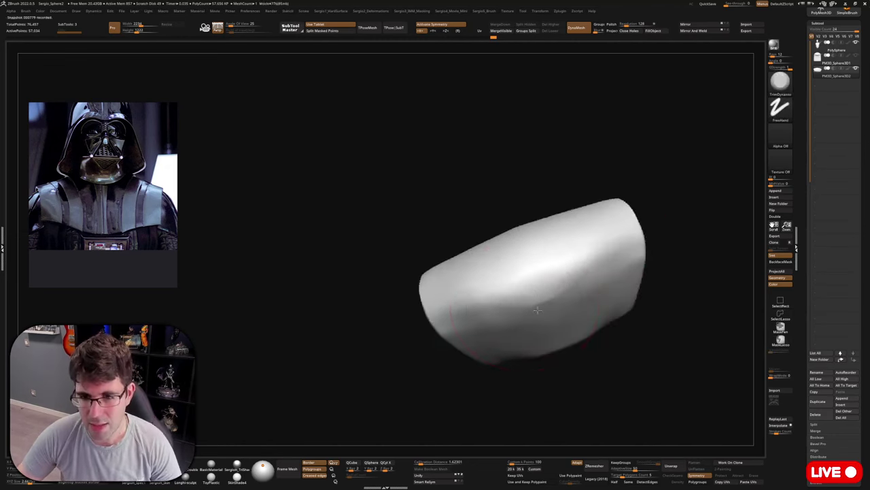
{"action": "mouse_move", "coordinate": [556, 307]}
{"action": "left_mouse_down"}
{"action": "mouse_move", "coordinate": [574, 285]}
{"action": "mouse_move", "coordinate": [543, 281]}
{"action": "left_mouse_up"}
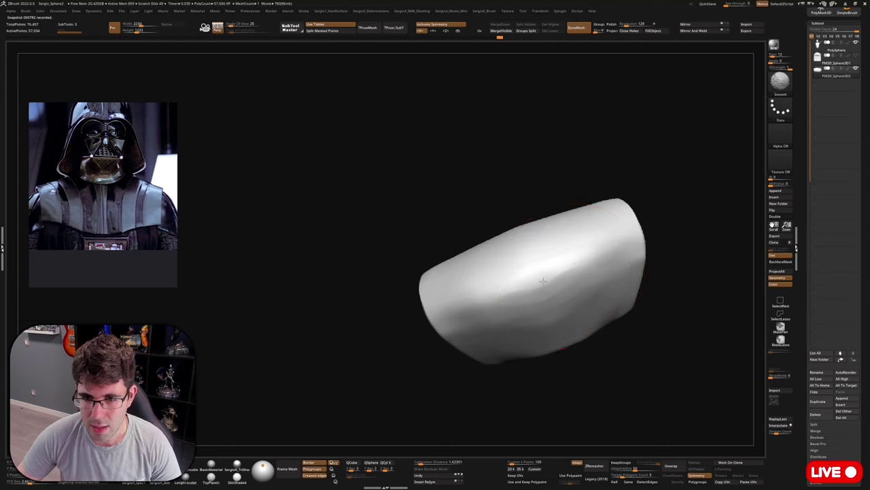
{"action": "mouse_move", "coordinate": [599, 255]}
{"action": "right_mouse_down"}
{"action": "mouse_move", "coordinate": [548, 268]}
{"action": "mouse_move", "coordinate": [586, 278]}
{"action": "mouse_move", "coordinate": [602, 363]}
{"action": "mouse_move", "coordinate": [614, 344]}
{"action": "mouse_move", "coordinate": [592, 312]}
{"action": "mouse_move", "coordinate": [604, 378]}
{"action": "mouse_move", "coordinate": [588, 320]}
{"action": "mouse_move", "coordinate": [573, 340]}
{"action": "mouse_move", "coordinate": [579, 331]}
{"action": "right_mouse_up"}
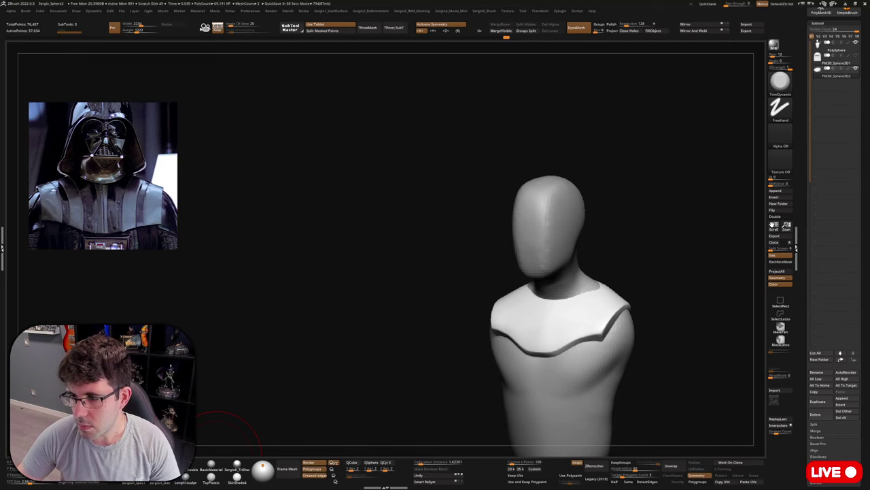
Build up a rounded mound around the armour's neck area with the Clay brush, smooth it and fit it around the neck.
{"action": "mouse_move", "coordinate": [565, 262]}
{"action": "right_mouse_down"}
{"action": "mouse_move", "coordinate": [583, 249]}
{"action": "mouse_move", "coordinate": [584, 288]}
{"action": "right_mouse_up"}
{"action": "key", "text": "b"}
{"action": "key", "text": "c"}
{"action": "key", "text": "l"}
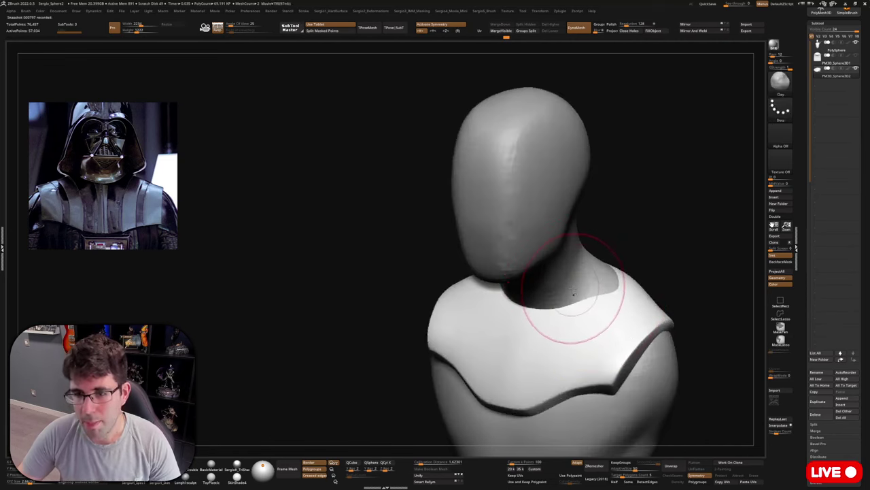
{"action": "key", "text": "shift+s"}
{"action": "mouse_move", "coordinate": [562, 277]}
{"action": "left_mouse_down"}
{"action": "mouse_move", "coordinate": [550, 281]}
{"action": "mouse_move", "coordinate": [554, 270]}
{"action": "left_mouse_up"}
{"action": "right_click_drag", "start_coordinate": [563, 263], "coordinate": [597, 236]}
{"action": "mouse_move", "coordinate": [597, 236]}
{"action": "left_mouse_down"}
{"action": "mouse_move", "coordinate": [565, 260]}
{"action": "mouse_move", "coordinate": [578, 232]}
{"action": "mouse_move", "coordinate": [570, 245]}
{"action": "mouse_move", "coordinate": [566, 221]}
{"action": "left_mouse_up"}
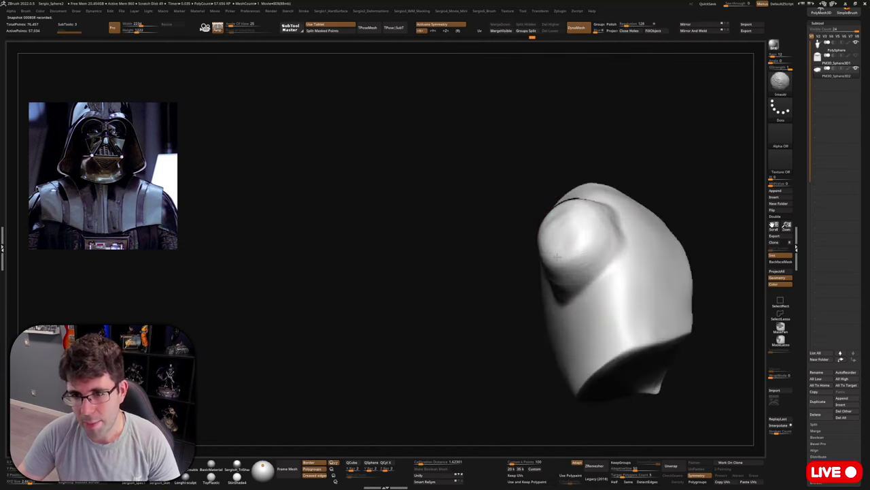
{"action": "mouse_move", "coordinate": [557, 256]}
{"action": "right_mouse_down"}
{"action": "mouse_move", "coordinate": [598, 216]}
{"action": "mouse_move", "coordinate": [578, 246]}
{"action": "right_mouse_up"}
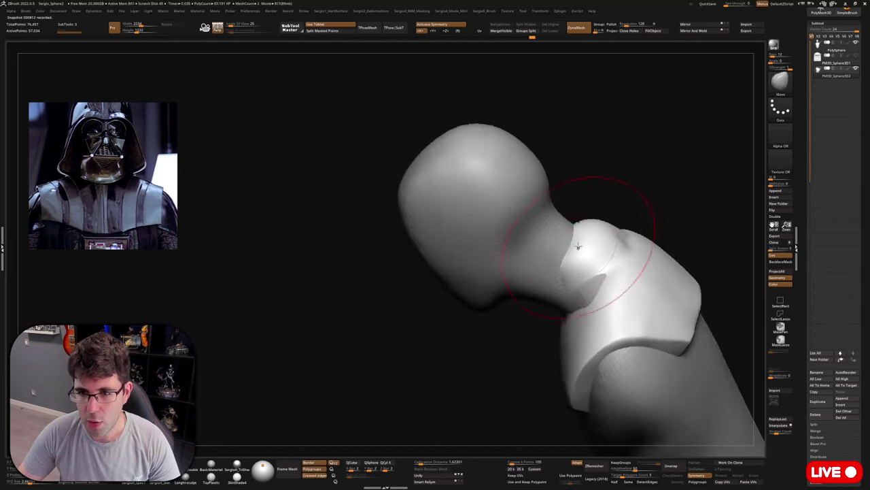
Pull the armour's collar mound around the back and sides of the neck with the Move brush and smooth it.
{"action": "left_click_drag", "start_coordinate": [578, 246], "coordinate": [625, 249]}
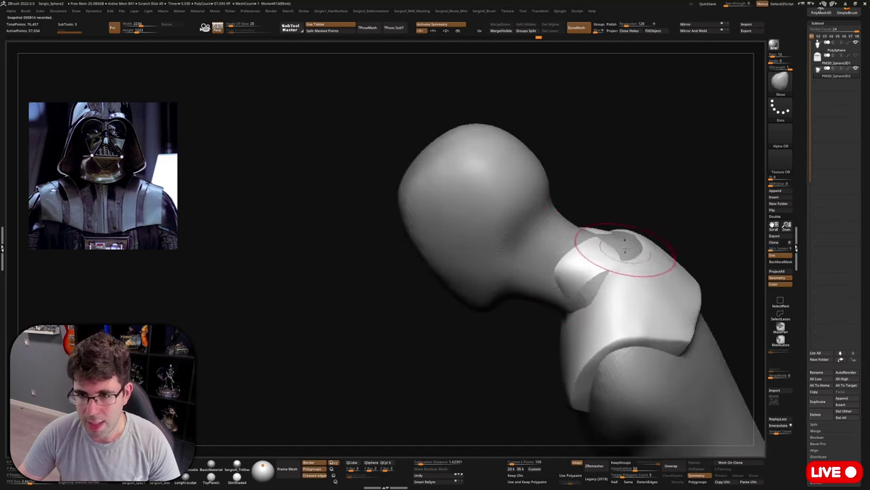
{"action": "right_click_drag", "start_coordinate": [624, 248], "coordinate": [612, 252]}
{"action": "right_click_drag", "start_coordinate": [573, 292], "coordinate": [543, 299]}
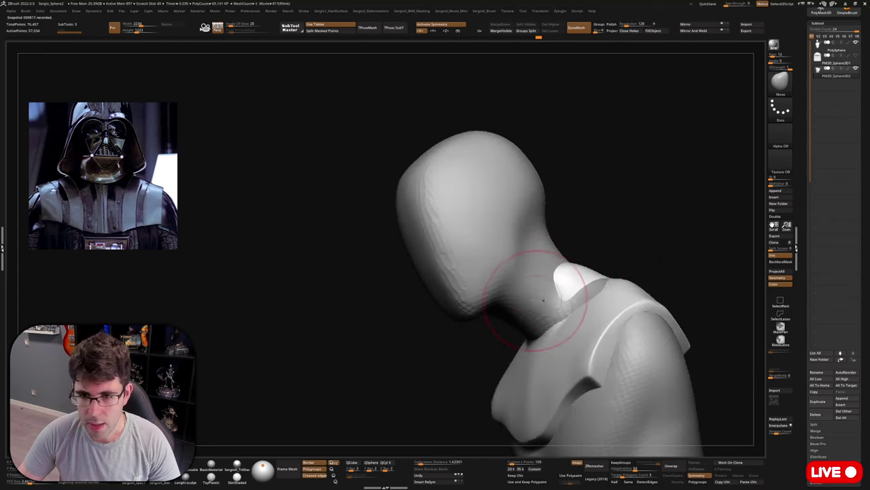
{"action": "left_click_drag", "start_coordinate": [520, 310], "coordinate": [515, 312]}
{"action": "key", "text": "shift+s"}
{"action": "right_click_drag", "start_coordinate": [535, 292], "coordinate": [540, 307]}
{"action": "left_click_drag", "start_coordinate": [527, 315], "coordinate": [569, 287], "text": "shift"}
{"action": "key", "text": "shift+s"}
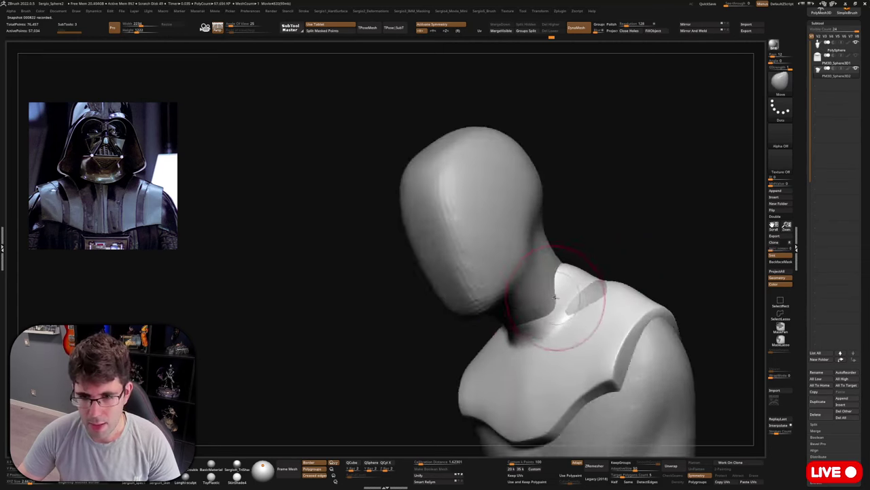
{"action": "mouse_move", "coordinate": [555, 298]}
{"action": "right_mouse_down"}
{"action": "mouse_move", "coordinate": [567, 311]}
{"action": "mouse_move", "coordinate": [560, 306]}
{"action": "right_mouse_up"}
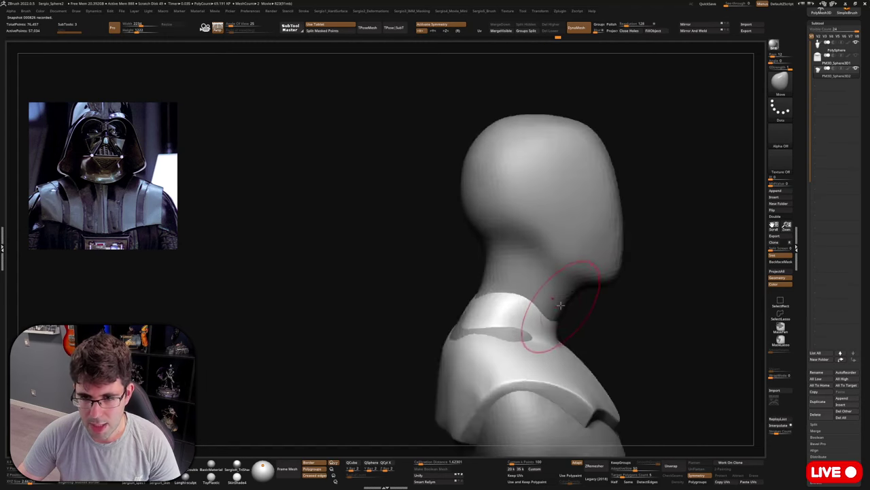
Isolate the armour, plane the top of the collar mound flat with the TrimDynamic brush and smooth its rim.
{"action": "key", "text": "shift+s"}
{"action": "right_click_drag", "start_coordinate": [559, 274], "coordinate": [546, 317]}
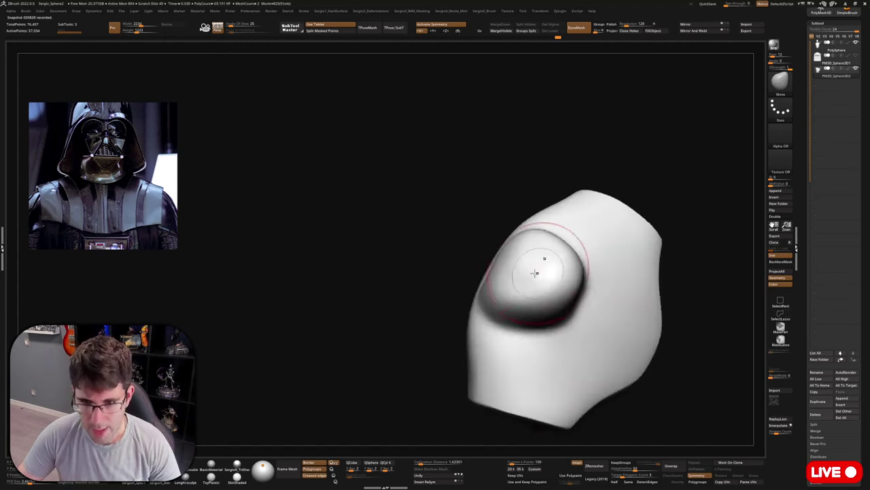
{"action": "mouse_move", "coordinate": [536, 274]}
{"action": "right_mouse_down"}
{"action": "mouse_move", "coordinate": [513, 270]}
{"action": "mouse_move", "coordinate": [546, 293]}
{"action": "right_mouse_up"}
{"action": "left_click_drag", "start_coordinate": [546, 293], "coordinate": [551, 288]}
{"action": "right_click_drag", "start_coordinate": [589, 287], "coordinate": [552, 277]}
{"action": "left_click_drag", "start_coordinate": [544, 289], "coordinate": [571, 275], "text": "shift"}
{"action": "mouse_move", "coordinate": [512, 347]}
{"action": "right_mouse_down"}
{"action": "mouse_move", "coordinate": [529, 306]}
{"action": "mouse_move", "coordinate": [536, 306]}
{"action": "right_mouse_up"}
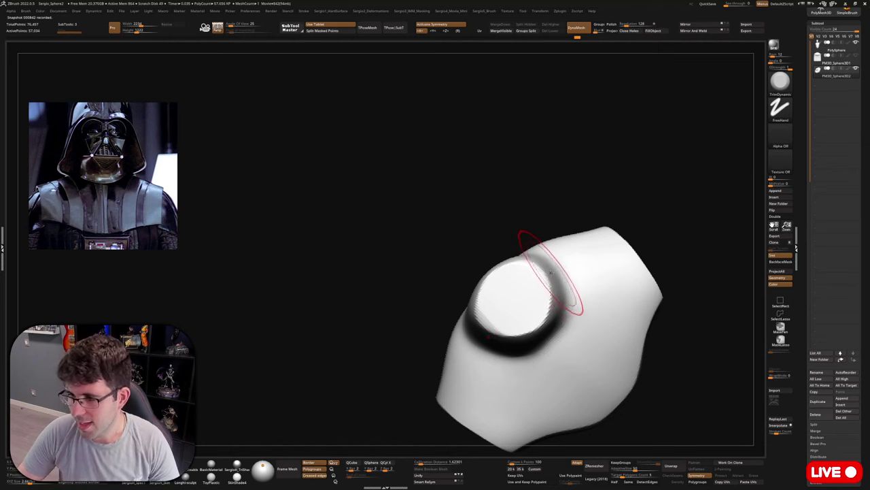
{"action": "left_click_drag", "start_coordinate": [517, 293], "coordinate": [528, 276], "text": "shift"}
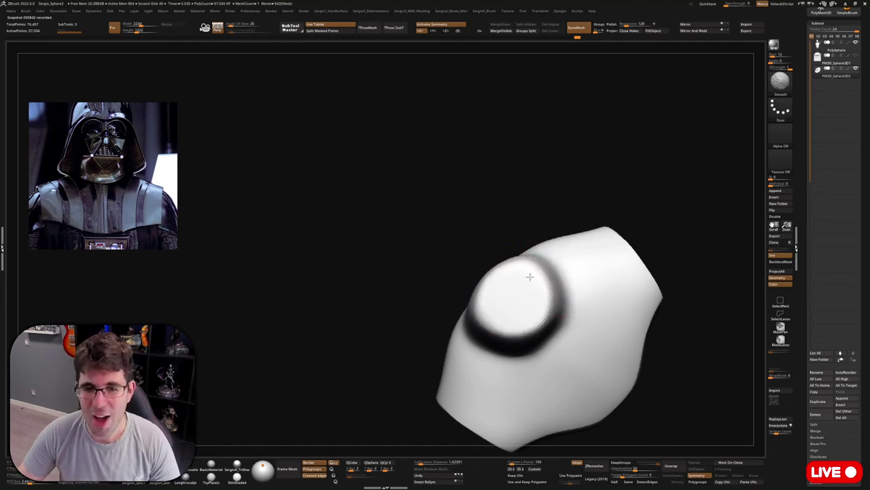
{"action": "right_click_drag", "start_coordinate": [529, 276], "coordinate": [524, 323]}
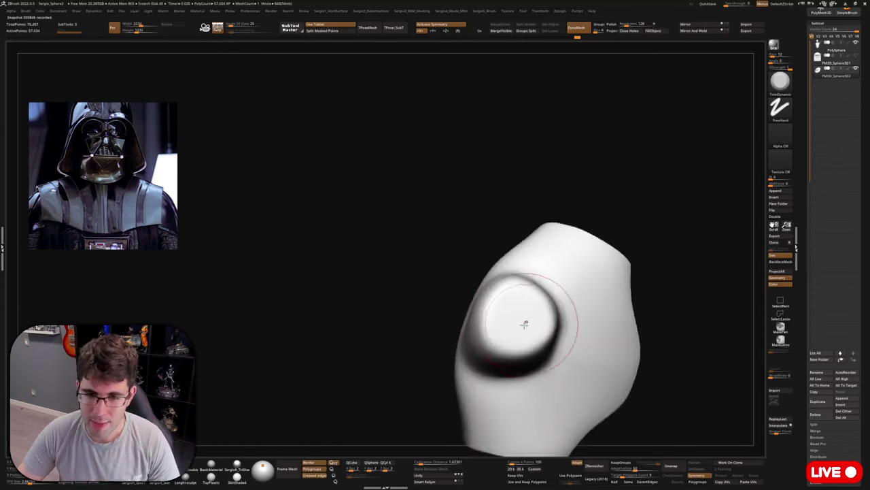
Even out the round outline of the isolated collar's flat top with the Move brush and smooth its edge.
{"action": "key", "text": "b"}
{"action": "key", "text": "m"}
{"action": "key", "text": "v"}
{"action": "key", "text": "s"}
{"action": "left_click_drag", "start_coordinate": [514, 315], "coordinate": [500, 315]}
{"action": "mouse_move", "coordinate": [500, 315]}
{"action": "right_mouse_down"}
{"action": "mouse_move", "coordinate": [509, 327]}
{"action": "mouse_move", "coordinate": [495, 306]}
{"action": "right_mouse_up"}
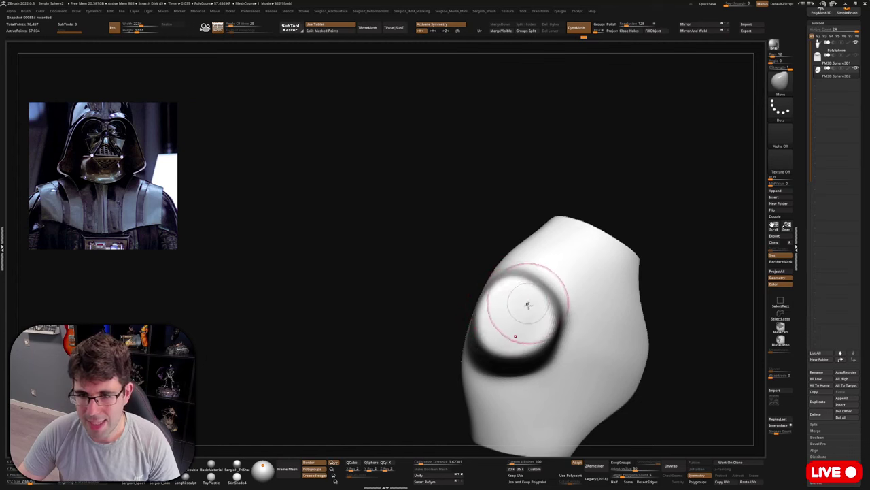
{"action": "right_click_drag", "start_coordinate": [534, 326], "coordinate": [502, 314]}
{"action": "left_click_drag", "start_coordinate": [549, 300], "coordinate": [515, 303], "text": "shift"}
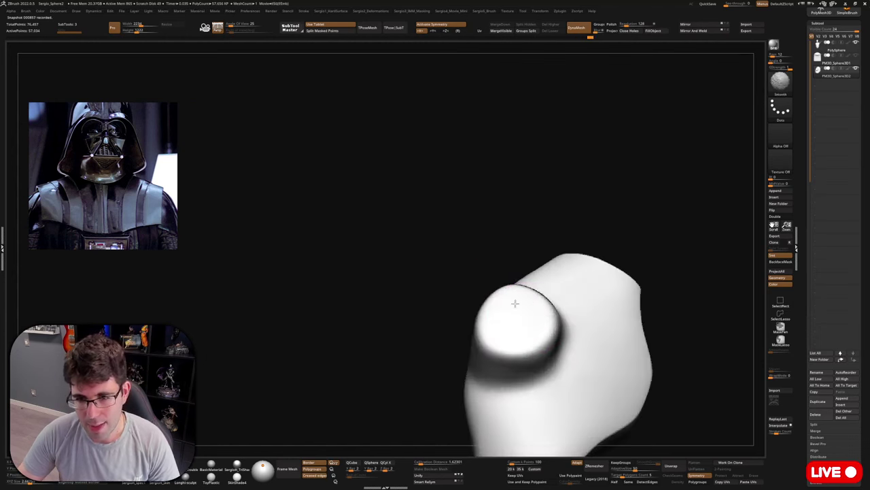
{"action": "right_click_drag", "start_coordinate": [515, 303], "coordinate": [530, 338]}
Check the collar against the neck on the full bust, then refine and smooth its base on the isolated armour with the Move brush.
{"action": "key", "text": "alt+s"}
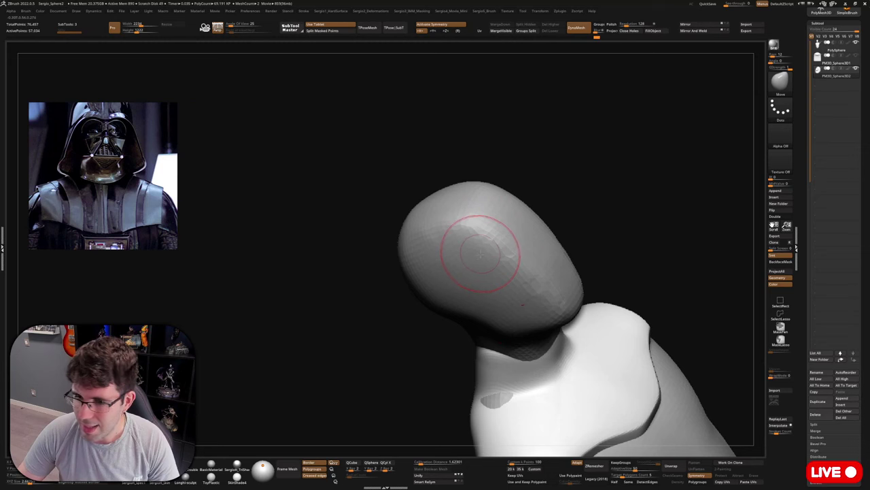
{"action": "right_click_drag", "start_coordinate": [480, 262], "coordinate": [512, 354]}
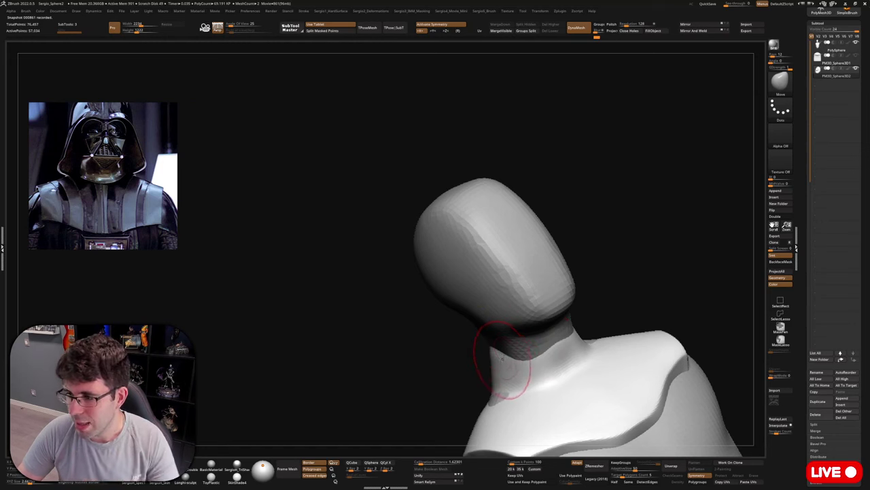
{"action": "mouse_move", "coordinate": [509, 317]}
{"action": "right_mouse_down"}
{"action": "mouse_move", "coordinate": [496, 320]}
{"action": "mouse_move", "coordinate": [515, 350]}
{"action": "mouse_move", "coordinate": [536, 338]}
{"action": "mouse_move", "coordinate": [532, 324]}
{"action": "mouse_move", "coordinate": [495, 311]}
{"action": "mouse_move", "coordinate": [530, 317]}
{"action": "right_mouse_up"}
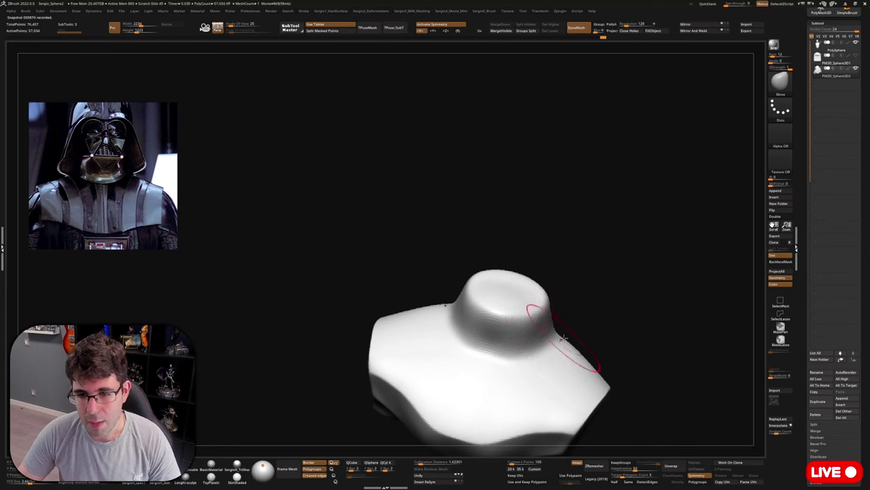
{"action": "left_click_drag", "start_coordinate": [564, 337], "coordinate": [557, 351]}
{"action": "right_click_drag", "start_coordinate": [518, 353], "coordinate": [524, 338]}
{"action": "left_click_drag", "start_coordinate": [496, 334], "coordinate": [491, 294], "text": "shift"}
{"action": "mouse_move", "coordinate": [589, 320]}
{"action": "right_mouse_down"}
{"action": "mouse_move", "coordinate": [529, 312]}
{"action": "mouse_move", "coordinate": [574, 334]}
{"action": "mouse_move", "coordinate": [534, 311]}
{"action": "mouse_move", "coordinate": [528, 330]}
{"action": "mouse_move", "coordinate": [578, 334]}
{"action": "right_mouse_up"}
{"action": "right_click_drag", "start_coordinate": [557, 292], "coordinate": [547, 311]}
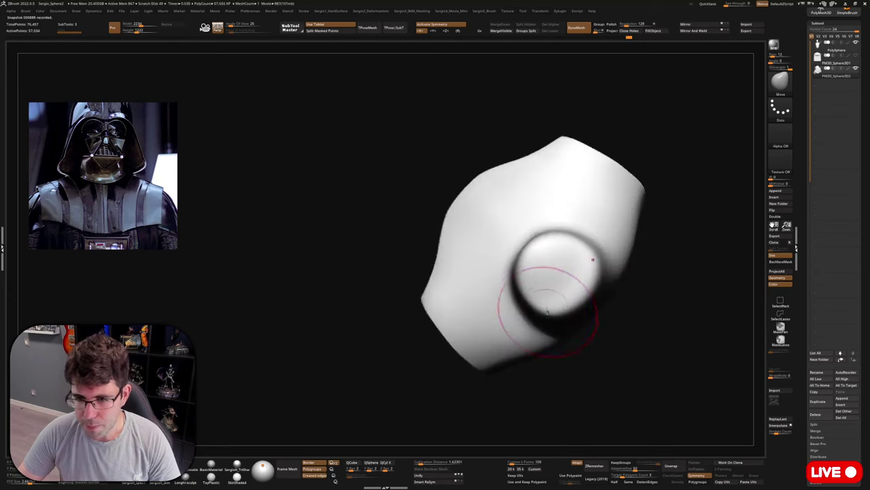
Flatten the collar's top face and crisp up its rim with the TrimDynamic brush.
{"action": "key", "text": "b"}
{"action": "key", "text": "t"}
{"action": "key", "text": "d"}
{"action": "left_click_drag", "start_coordinate": [546, 254], "coordinate": [551, 249]}
{"action": "mouse_move", "coordinate": [540, 281]}
{"action": "left_mouse_down"}
{"action": "mouse_move", "coordinate": [534, 272]}
{"action": "mouse_move", "coordinate": [560, 257]}
{"action": "mouse_move", "coordinate": [579, 293]}
{"action": "mouse_move", "coordinate": [556, 263]}
{"action": "mouse_move", "coordinate": [542, 267]}
{"action": "mouse_move", "coordinate": [564, 264]}
{"action": "mouse_move", "coordinate": [557, 250]}
{"action": "mouse_move", "coordinate": [569, 267]}
{"action": "left_mouse_up"}
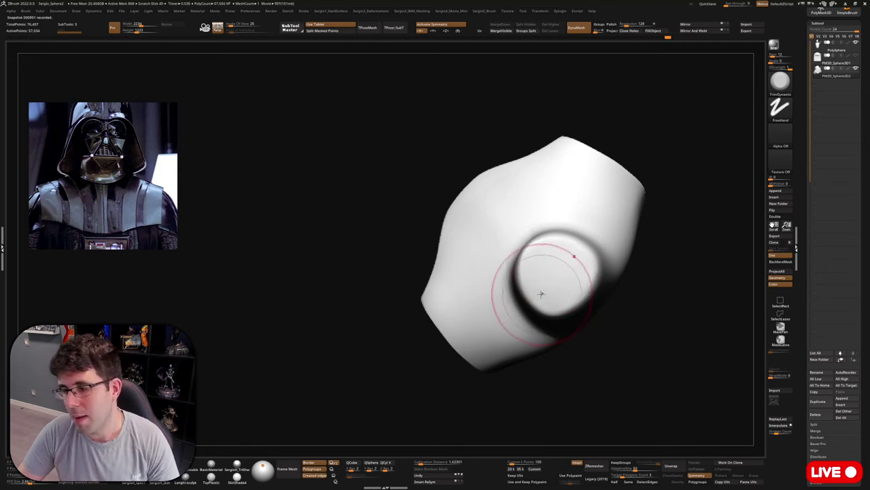
{"action": "left_click_drag", "start_coordinate": [541, 294], "coordinate": [534, 249]}
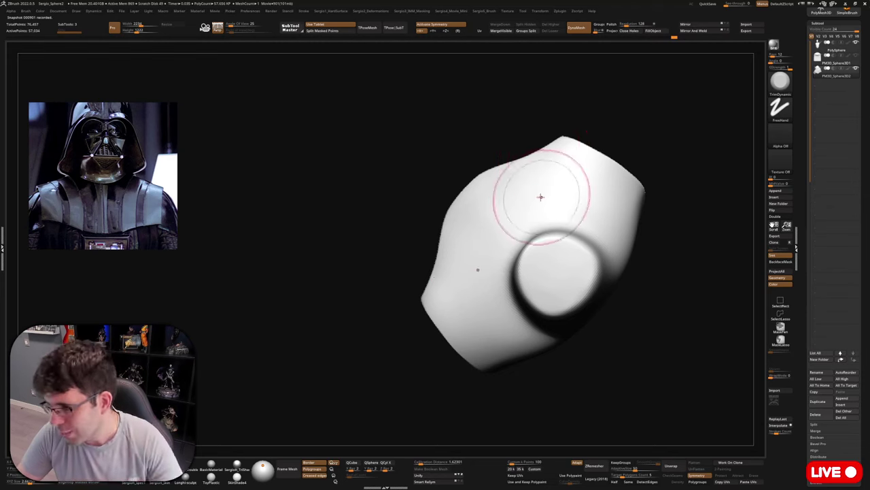
{"action": "mouse_move", "coordinate": [567, 313]}
{"action": "right_mouse_down"}
{"action": "mouse_move", "coordinate": [559, 279]}
{"action": "mouse_move", "coordinate": [559, 307]}
{"action": "mouse_move", "coordinate": [602, 316]}
{"action": "mouse_move", "coordinate": [605, 270]}
{"action": "mouse_move", "coordinate": [604, 342]}
{"action": "mouse_move", "coordinate": [593, 338]}
{"action": "mouse_move", "coordinate": [577, 300]}
{"action": "mouse_move", "coordinate": [573, 307]}
{"action": "right_mouse_up"}
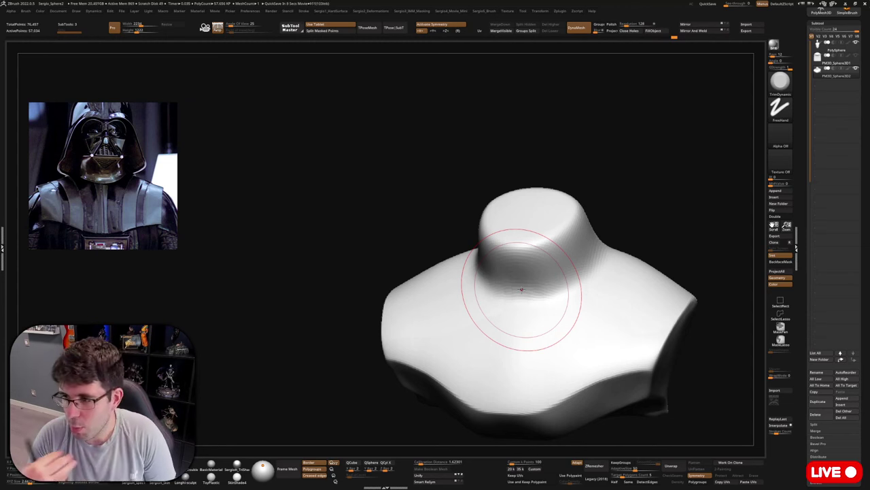
Adjust the roundness of the collar's top and its sides with a resized Move brush.
{"action": "mouse_move", "coordinate": [671, 206]}
{"action": "left_mouse_down"}
{"action": "mouse_move", "coordinate": [629, 211]}
{"action": "mouse_move", "coordinate": [622, 248]}
{"action": "left_mouse_up"}
{"action": "key", "text": "b"}
{"action": "key", "text": "m"}
{"action": "key", "text": "v"}
{"action": "key", "text": "s"}
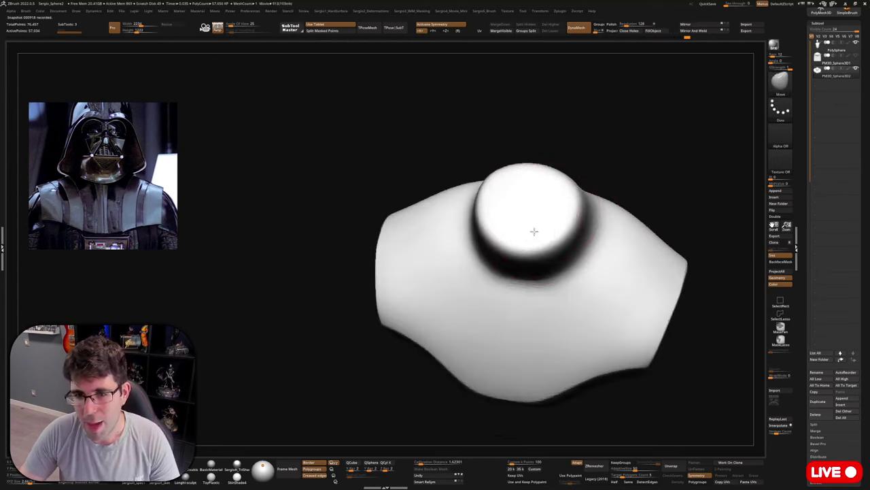
{"action": "left_click_drag", "start_coordinate": [534, 231], "coordinate": [546, 235]}
{"action": "right_click_drag", "start_coordinate": [546, 235], "coordinate": [546, 221]}
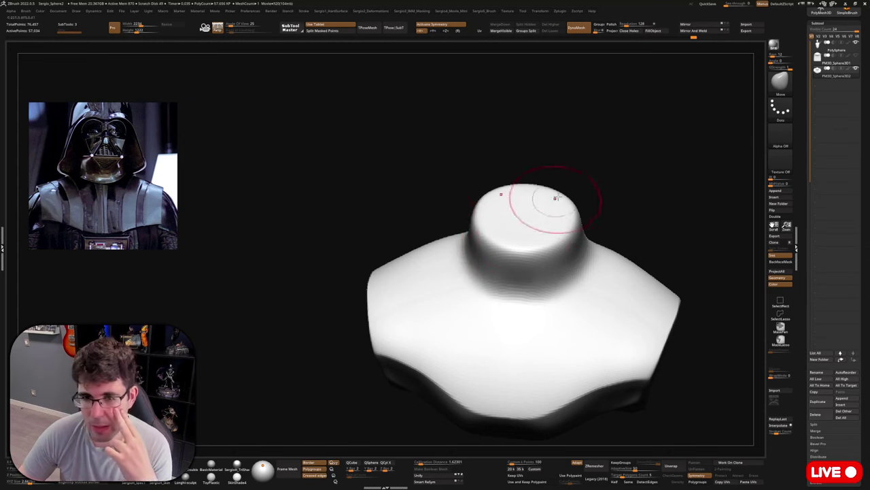
{"action": "left_click_drag", "start_coordinate": [612, 171], "coordinate": [568, 204]}
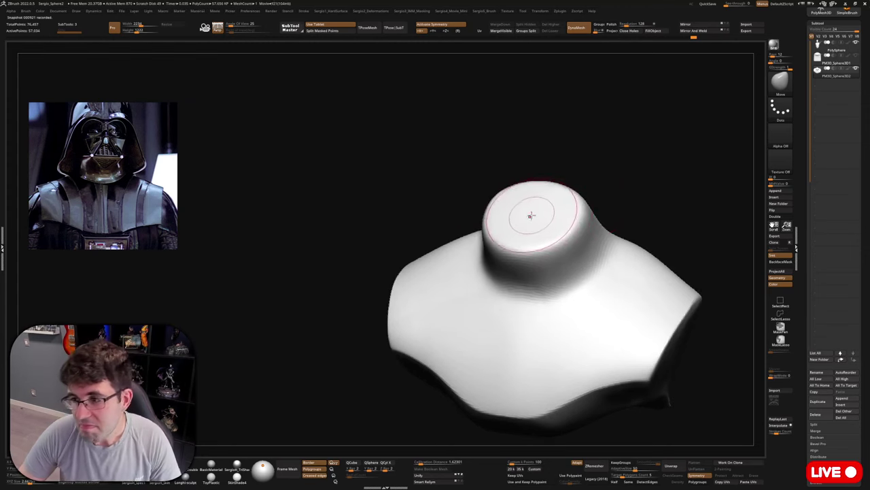
{"action": "mouse_move", "coordinate": [526, 205]}
{"action": "right_mouse_down", "text": "ctrl"}
{"action": "mouse_move", "coordinate": [548, 247]}
{"action": "mouse_move", "coordinate": [526, 229]}
{"action": "right_mouse_up", "text": "ctrl"}
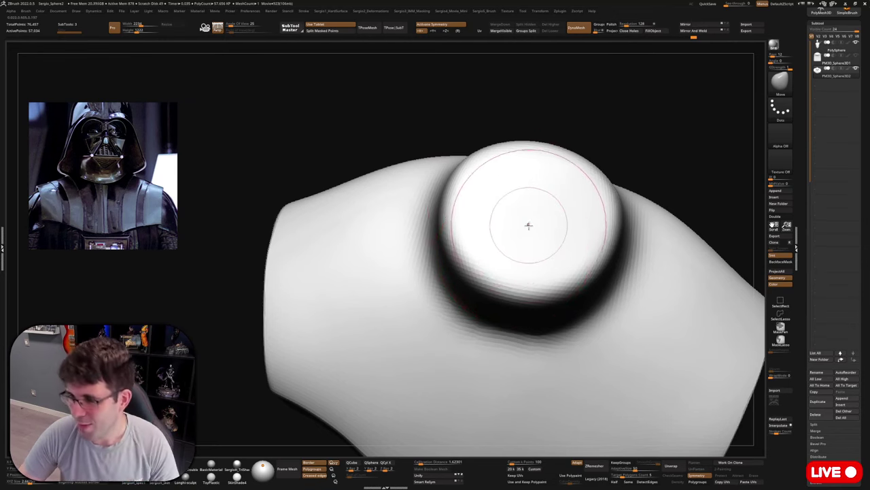
{"action": "mouse_move", "coordinate": [525, 221]}
{"action": "right_mouse_down", "text": "ctrl"}
{"action": "mouse_move", "coordinate": [542, 216]}
{"action": "mouse_move", "coordinate": [544, 258]}
{"action": "mouse_move", "coordinate": [534, 213]}
{"action": "mouse_move", "coordinate": [552, 216]}
{"action": "right_mouse_up", "text": "ctrl"}
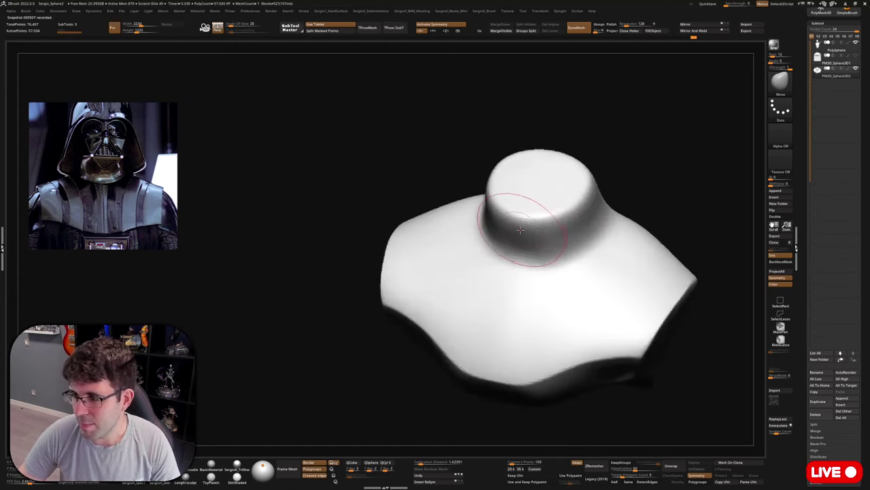
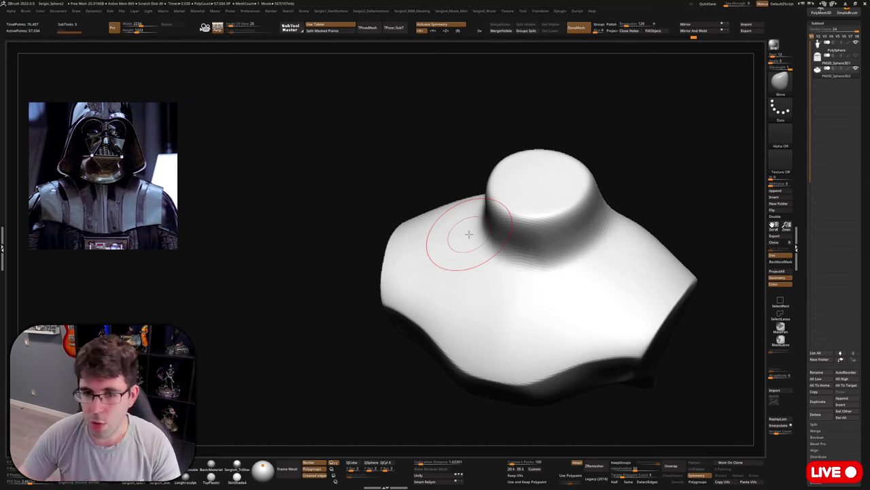
Select the body and push the spots poking through the armour beside the neck inward with the Move brush.
{"action": "mouse_move", "coordinate": [649, 130]}
{"action": "left_mouse_down"}
{"action": "mouse_move", "coordinate": [660, 154]}
{"action": "mouse_move", "coordinate": [590, 174]}
{"action": "left_mouse_up"}
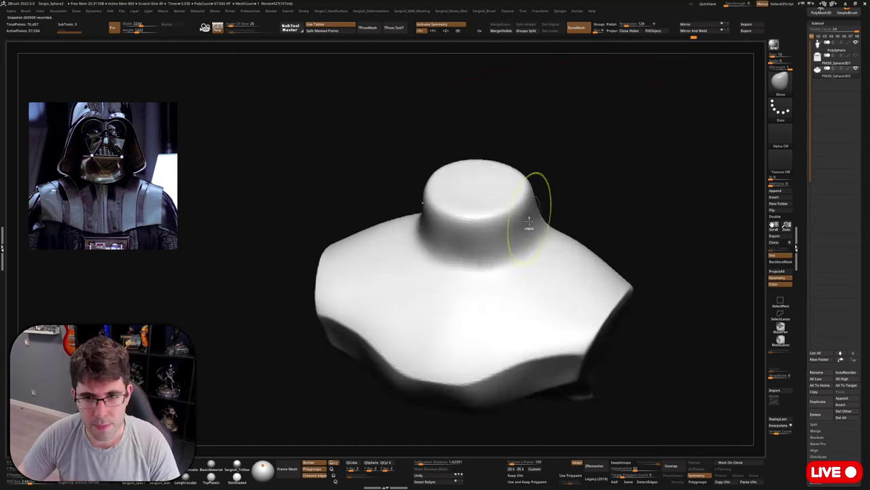
{"action": "mouse_move", "coordinate": [529, 220]}
{"action": "left_mouse_down", "text": "alt"}
{"action": "mouse_move", "coordinate": [538, 243]}
{"action": "mouse_move", "coordinate": [546, 231]}
{"action": "mouse_move", "coordinate": [517, 249]}
{"action": "mouse_move", "coordinate": [519, 268]}
{"action": "mouse_move", "coordinate": [512, 263]}
{"action": "left_mouse_up", "text": "alt"}
{"action": "left_click", "coordinate": [516, 261], "text": "alt"}
{"action": "left_click_drag", "start_coordinate": [569, 240], "coordinate": [550, 269]}
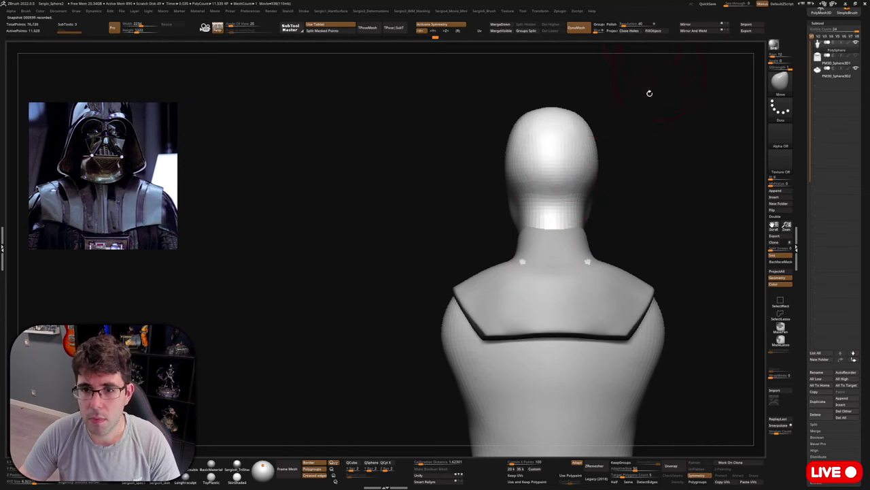
{"action": "left_click_drag", "start_coordinate": [521, 261], "coordinate": [521, 270]}
{"action": "right_click_drag", "start_coordinate": [521, 270], "coordinate": [586, 274], "text": "shift"}
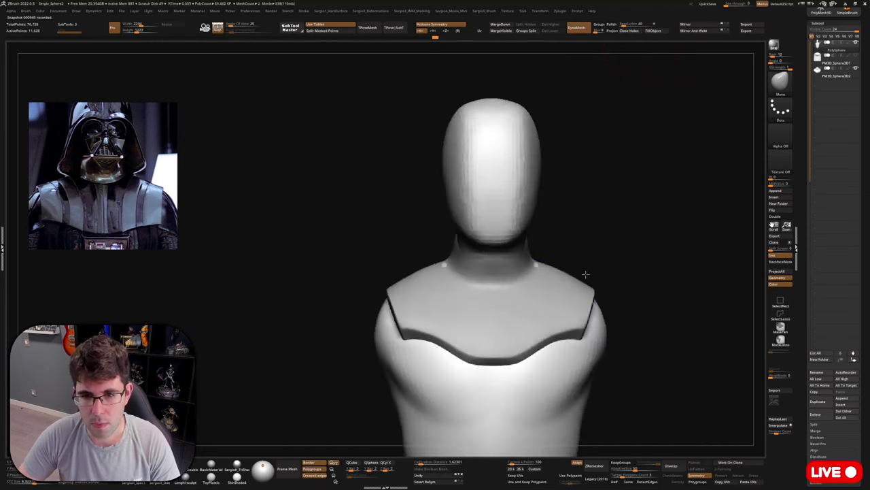
{"action": "mouse_move", "coordinate": [546, 273]}
{"action": "left_mouse_down"}
{"action": "mouse_move", "coordinate": [504, 249]}
{"action": "mouse_move", "coordinate": [541, 260]}
{"action": "mouse_move", "coordinate": [534, 253]}
{"action": "left_mouse_up"}
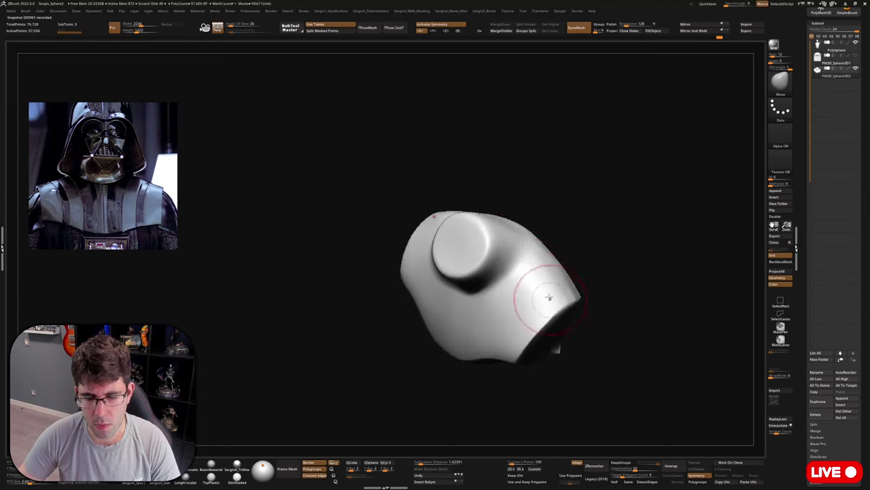
Smooth the isolated armour's shoulder slope, adjust the transition into the collar with the Move brush and undo the last pull.
{"action": "right_click_drag", "start_coordinate": [549, 297], "coordinate": [553, 278]}
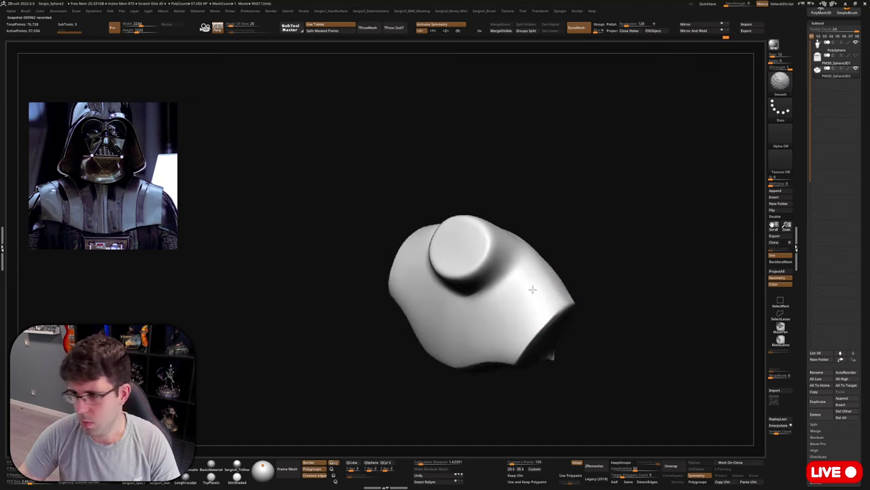
{"action": "mouse_move", "coordinate": [552, 355]}
{"action": "right_mouse_down"}
{"action": "mouse_move", "coordinate": [548, 285]}
{"action": "mouse_move", "coordinate": [539, 274]}
{"action": "mouse_move", "coordinate": [546, 283]}
{"action": "mouse_move", "coordinate": [542, 228]}
{"action": "mouse_move", "coordinate": [534, 268]}
{"action": "right_mouse_up"}
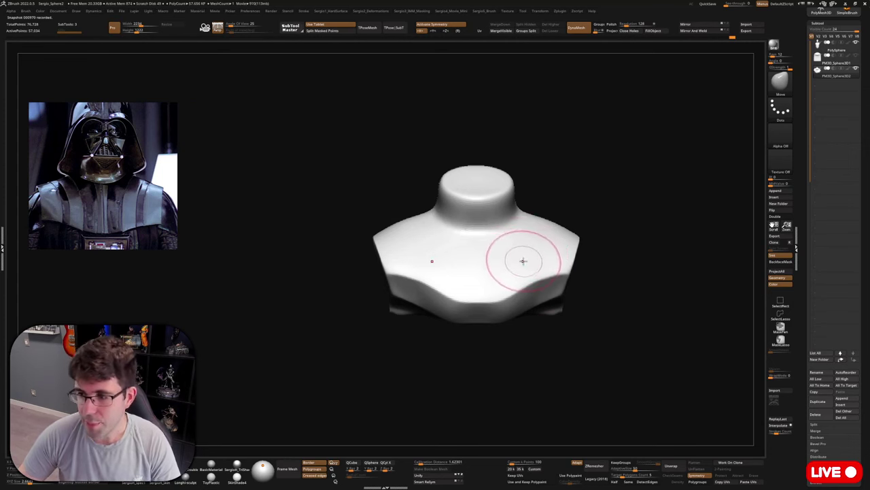
{"action": "scroll", "coordinate": [521, 258], "scroll_direction": "up", "scroll_amount": 5}
{"action": "mouse_move", "coordinate": [520, 261]}
{"action": "right_mouse_down", "text": "ctrl"}
{"action": "mouse_move", "coordinate": [523, 223]}
{"action": "mouse_move", "coordinate": [523, 258]}
{"action": "right_mouse_up", "text": "ctrl"}
{"action": "left_click_drag", "start_coordinate": [524, 211], "coordinate": [513, 211]}
{"action": "right_click_drag", "start_coordinate": [524, 216], "coordinate": [441, 204]}
{"action": "mouse_move", "coordinate": [572, 191]}
{"action": "left_mouse_down"}
{"action": "mouse_move", "coordinate": [581, 208]}
{"action": "mouse_move", "coordinate": [472, 241]}
{"action": "left_mouse_up"}
{"action": "key", "text": "ctrl+z"}
{"action": "key", "text": "alt+s"}
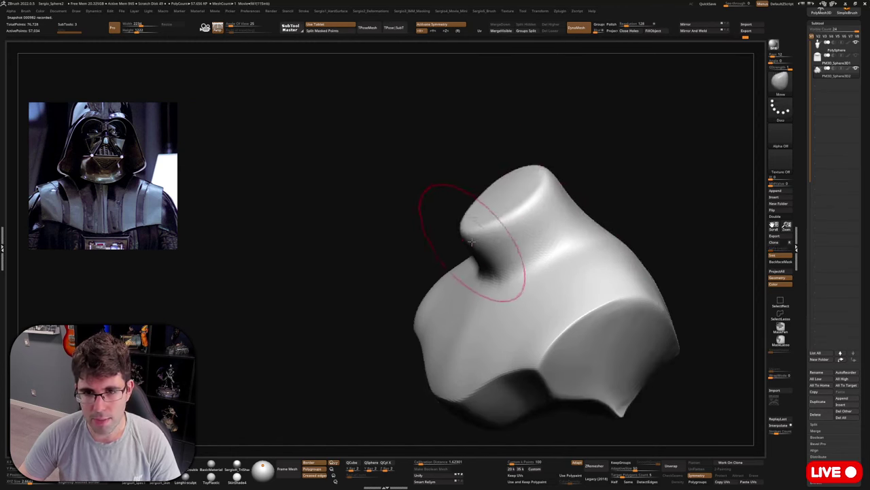
Reshape the collar into a slimmer neck column with a larger Move brush, smoothing its transition into the shoulders.
{"action": "left_click_drag", "start_coordinate": [674, 197], "coordinate": [624, 208]}
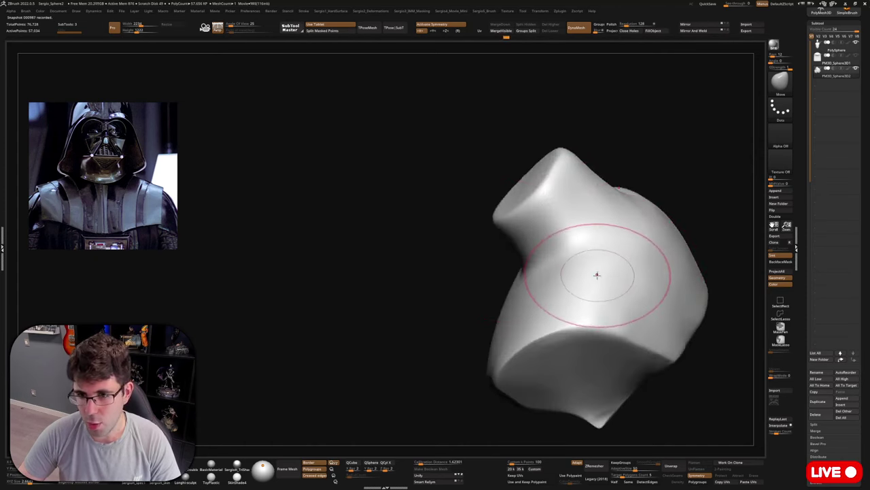
{"action": "right_click_drag", "start_coordinate": [593, 275], "coordinate": [602, 258]}
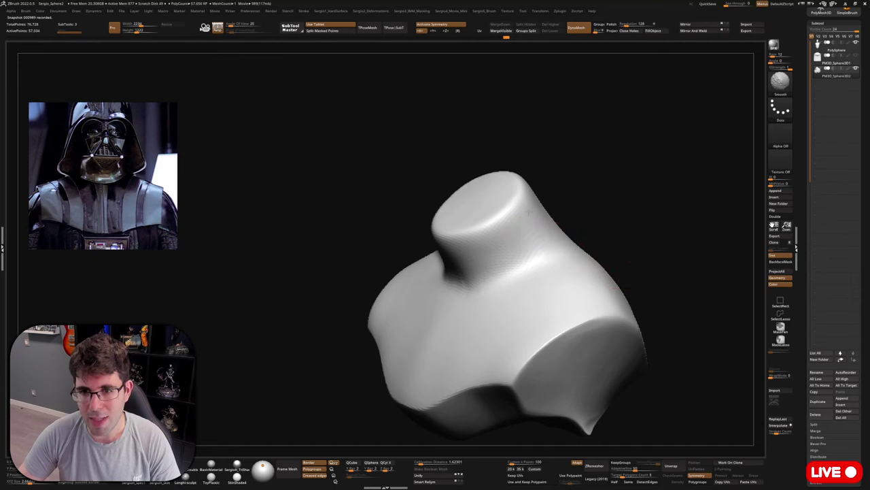
{"action": "right_click_drag", "start_coordinate": [491, 301], "coordinate": [497, 200]}
{"action": "left_click", "coordinate": [553, 259], "text": "alt"}
{"action": "left_click", "coordinate": [525, 254], "text": "alt"}
{"action": "key", "text": "alt+s"}
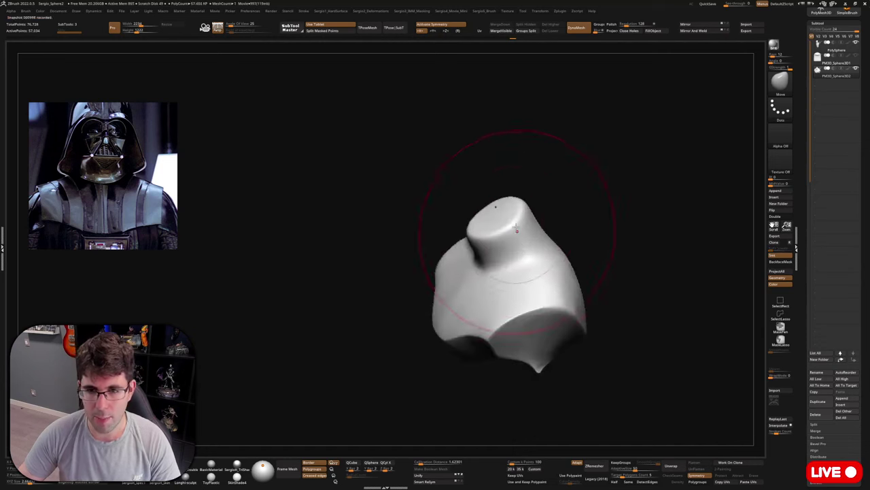
{"action": "left_click_drag", "start_coordinate": [478, 224], "coordinate": [485, 216]}
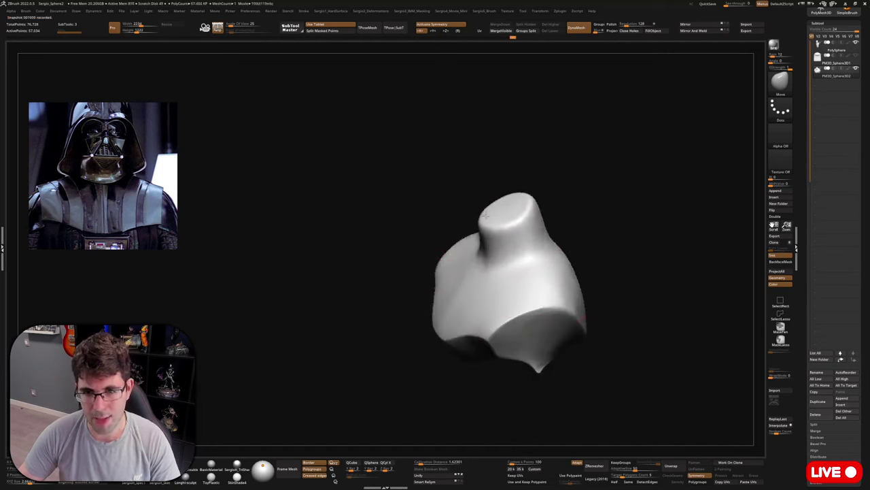
{"action": "mouse_move", "coordinate": [482, 216]}
{"action": "right_mouse_down"}
{"action": "mouse_move", "coordinate": [520, 178]}
{"action": "mouse_move", "coordinate": [540, 202]}
{"action": "right_mouse_up"}
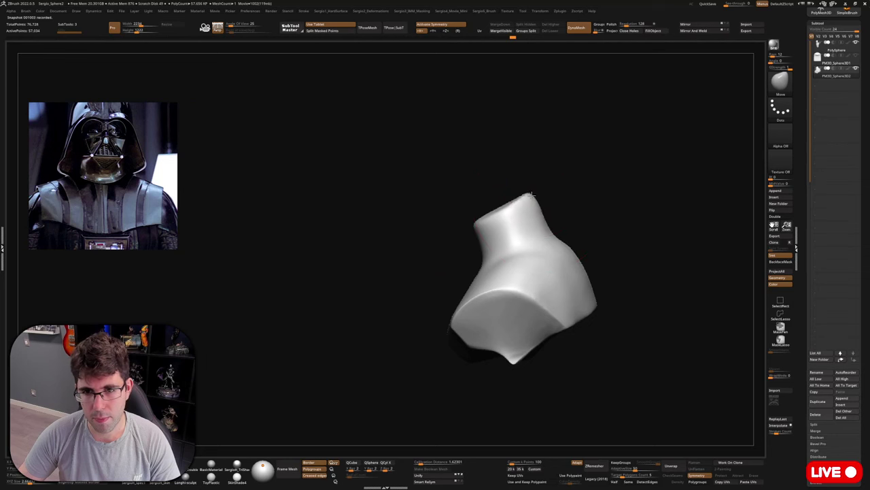
Refine the collar's slanted top edge and front profile around the neck with a resized Move brush.
{"action": "left_click_drag", "start_coordinate": [535, 198], "coordinate": [544, 201]}
{"action": "right_click_drag", "start_coordinate": [544, 201], "coordinate": [533, 231]}
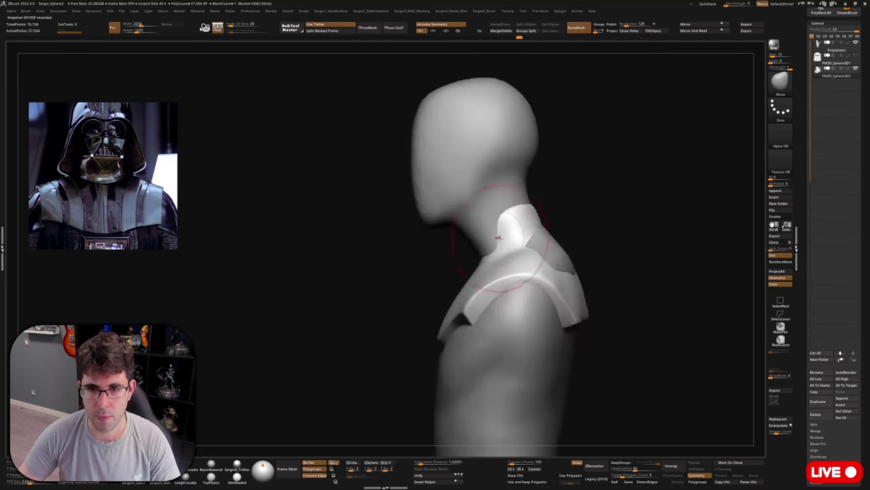
{"action": "left_click", "coordinate": [470, 226], "text": "ctrl+shift"}
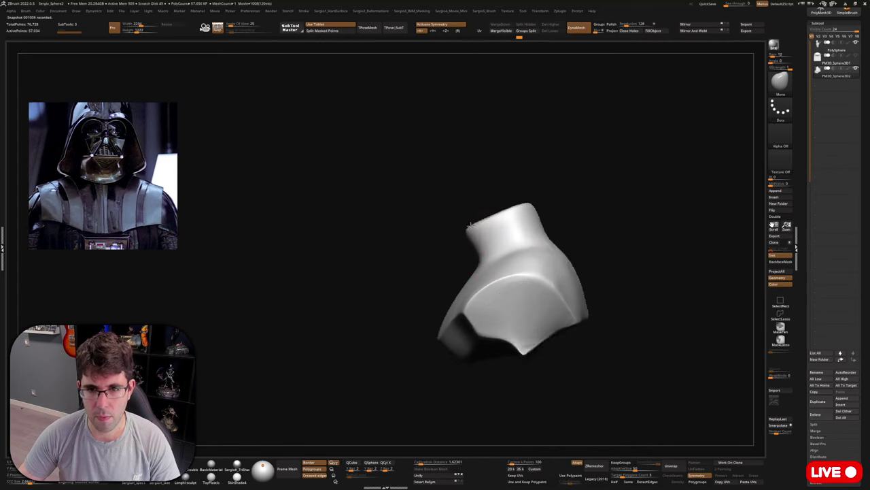
{"action": "mouse_move", "coordinate": [470, 226]}
{"action": "right_mouse_down"}
{"action": "mouse_move", "coordinate": [532, 231]}
{"action": "mouse_move", "coordinate": [524, 260]}
{"action": "right_mouse_up"}
{"action": "key", "text": "s"}
{"action": "mouse_move", "coordinate": [536, 275]}
{"action": "left_mouse_down"}
{"action": "mouse_move", "coordinate": [553, 274]}
{"action": "mouse_move", "coordinate": [537, 257]}
{"action": "mouse_move", "coordinate": [504, 256]}
{"action": "left_mouse_up"}
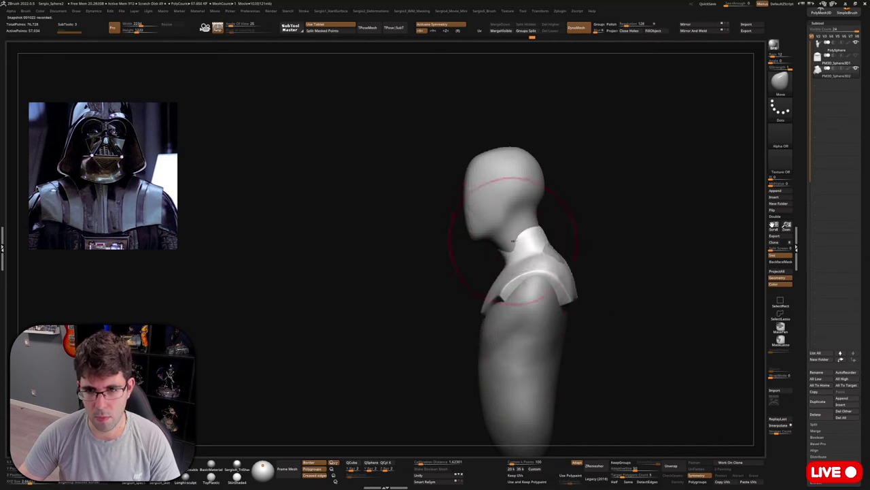
{"action": "left_click_drag", "start_coordinate": [512, 233], "coordinate": [509, 238]}
Select the body and push the upper back poking through the armour inward with the Move brush.
{"action": "mouse_move", "coordinate": [612, 279]}
{"action": "left_mouse_down"}
{"action": "mouse_move", "coordinate": [513, 280]}
{"action": "mouse_move", "coordinate": [534, 311]}
{"action": "mouse_move", "coordinate": [551, 314]}
{"action": "mouse_move", "coordinate": [523, 252]}
{"action": "left_mouse_up"}
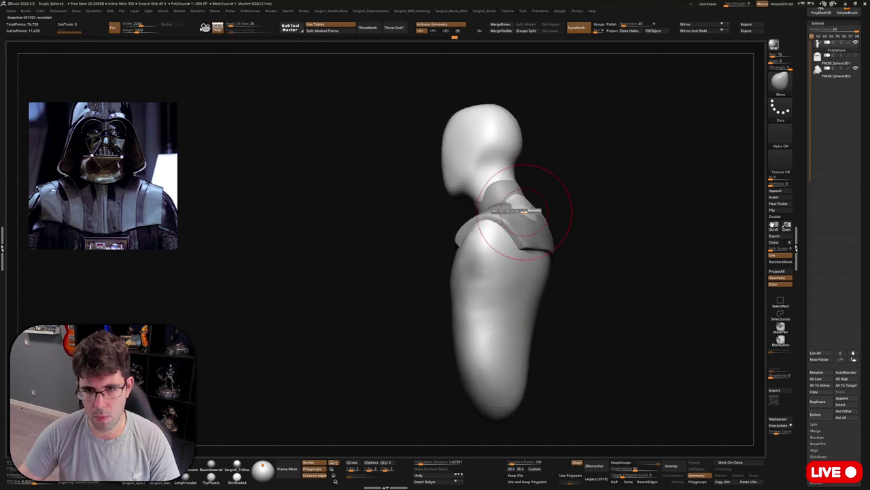
{"action": "left_click_drag", "start_coordinate": [523, 198], "coordinate": [540, 237]}
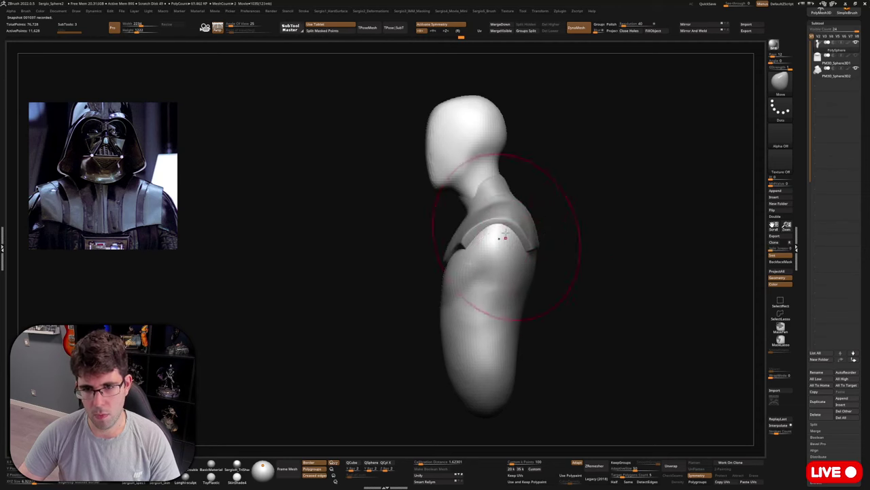
{"action": "mouse_move", "coordinate": [538, 172]}
{"action": "left_mouse_down", "text": "alt"}
{"action": "mouse_move", "coordinate": [558, 244]}
{"action": "mouse_move", "coordinate": [406, 118]}
{"action": "mouse_move", "coordinate": [531, 166]}
{"action": "left_mouse_up", "text": "alt"}
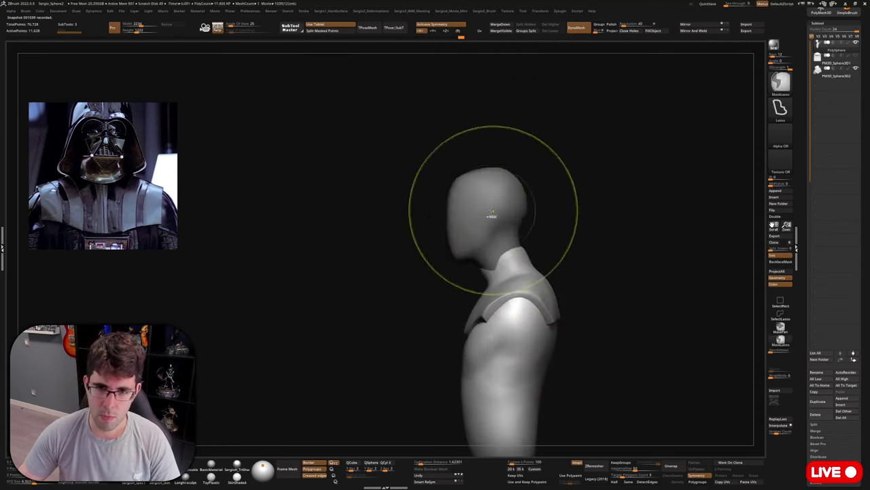
Soften and invert the mask on the body's head and neck, and shift the head backward over the shoulders.
{"action": "left_click", "coordinate": [492, 215], "text": "ctrl"}
{"action": "left_click", "coordinate": [515, 214], "text": "ctrl"}
{"action": "left_click", "coordinate": [578, 218], "text": "ctrl"}
{"action": "key", "text": "w"}
{"action": "mouse_move", "coordinate": [533, 248]}
{"action": "left_mouse_down"}
{"action": "mouse_move", "coordinate": [588, 246]}
{"action": "mouse_move", "coordinate": [555, 252]}
{"action": "left_mouse_up"}
{"action": "key", "text": "q"}
Sculpt the isolated collar's rim and the crease at its base with a resized Standard brush.
{"action": "right_click_drag", "start_coordinate": [486, 252], "coordinate": [520, 252]}
{"action": "mouse_move", "coordinate": [519, 252]}
{"action": "right_mouse_down", "text": "ctrl"}
{"action": "mouse_move", "coordinate": [520, 330]}
{"action": "mouse_move", "coordinate": [507, 262]}
{"action": "mouse_move", "coordinate": [501, 290]}
{"action": "mouse_move", "coordinate": [451, 297]}
{"action": "mouse_move", "coordinate": [494, 261]}
{"action": "mouse_move", "coordinate": [537, 278]}
{"action": "mouse_move", "coordinate": [540, 249]}
{"action": "mouse_move", "coordinate": [495, 272]}
{"action": "mouse_move", "coordinate": [456, 278]}
{"action": "mouse_move", "coordinate": [476, 272]}
{"action": "right_mouse_up", "text": "ctrl"}
{"action": "key", "text": "s"}
{"action": "key", "text": "s"}
{"action": "key", "text": "b"}
{"action": "key", "text": "s"}
{"action": "key", "text": "t"}
{"action": "key", "text": "shift+s"}
{"action": "key", "text": "s"}
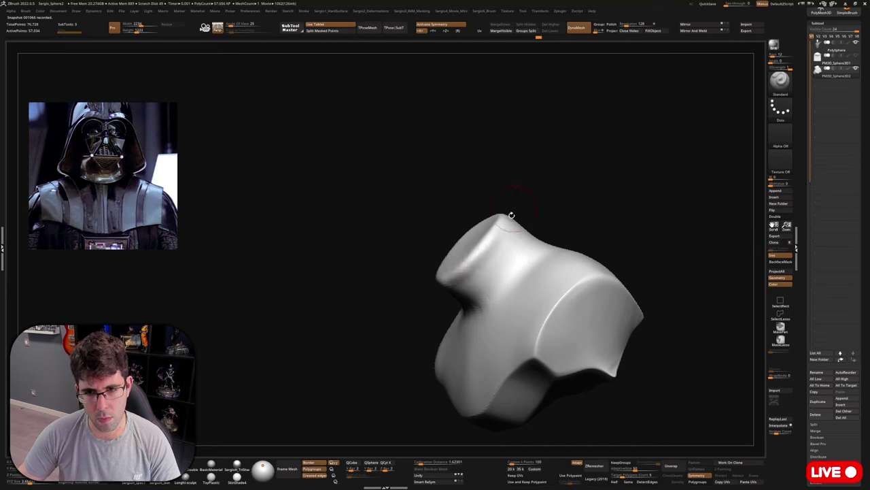
{"action": "right_click_drag", "start_coordinate": [512, 216], "coordinate": [515, 183]}
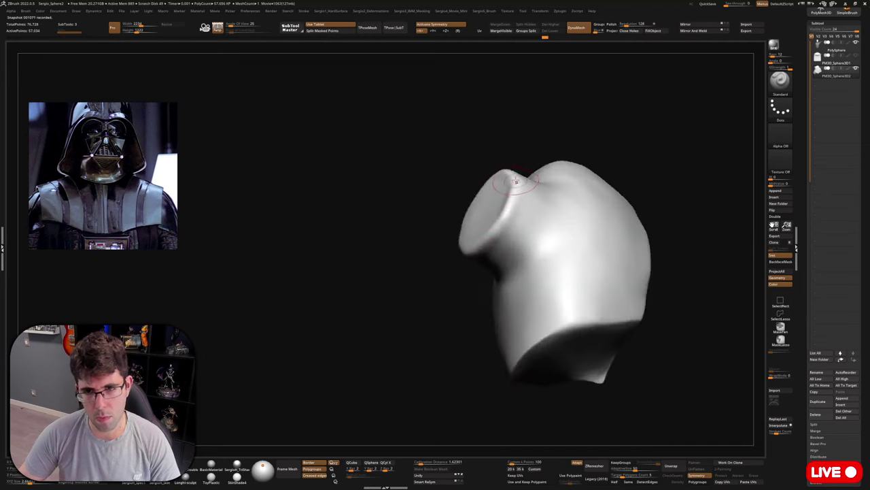
{"action": "right_click_drag", "start_coordinate": [485, 219], "coordinate": [499, 229]}
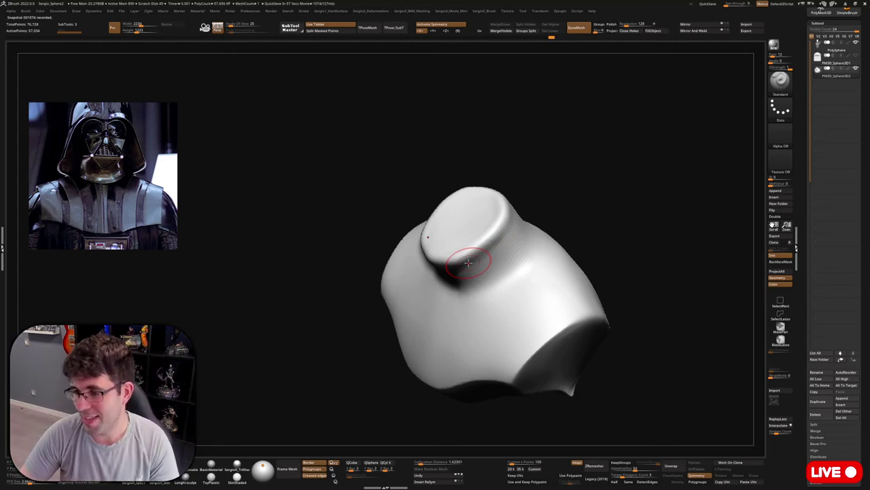
Build up the collar's wall with the Clay brush and flatten it up to the rim with TrimDynamic.
{"action": "mouse_move", "coordinate": [591, 211]}
{"action": "right_mouse_down"}
{"action": "mouse_move", "coordinate": [510, 202]}
{"action": "mouse_move", "coordinate": [476, 272]}
{"action": "right_mouse_up"}
{"action": "key", "text": "b"}
{"action": "key", "text": "c"}
{"action": "key", "text": "l"}
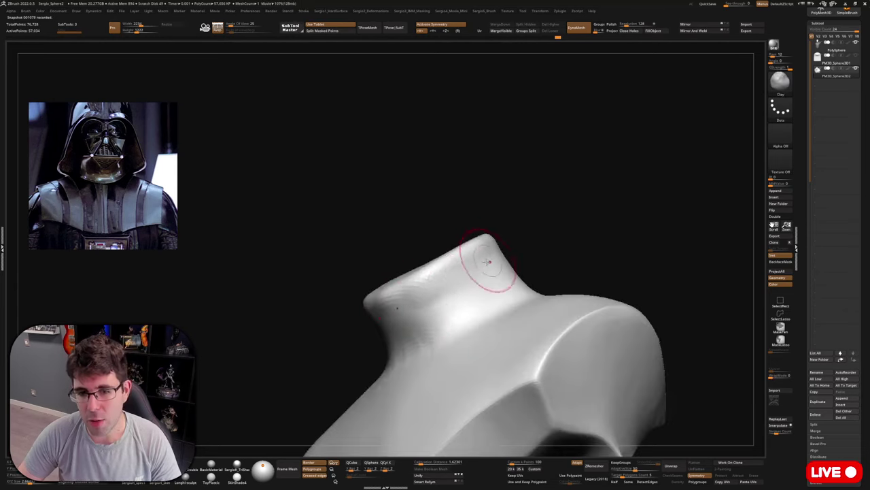
{"action": "key", "text": "b"}
{"action": "key", "text": "t"}
{"action": "key", "text": "d"}
{"action": "left_click_drag", "start_coordinate": [442, 289], "coordinate": [381, 305]}
{"action": "right_click_drag", "start_coordinate": [499, 262], "coordinate": [479, 259]}
{"action": "left_click_drag", "start_coordinate": [479, 259], "coordinate": [531, 239]}
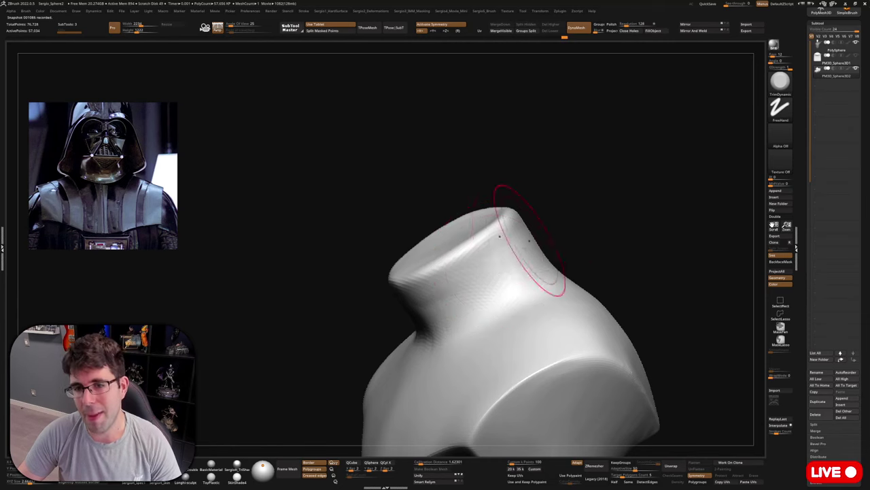
{"action": "right_click_drag", "start_coordinate": [531, 238], "coordinate": [544, 202]}
{"action": "left_click_drag", "start_coordinate": [544, 202], "coordinate": [454, 277]}
Smooth the side of the collar and trim its front transition into the chest with TrimDynamic.
{"action": "right_click_drag", "start_coordinate": [496, 314], "coordinate": [517, 245]}
{"action": "left_click_drag", "start_coordinate": [535, 229], "coordinate": [540, 223], "text": "shift"}
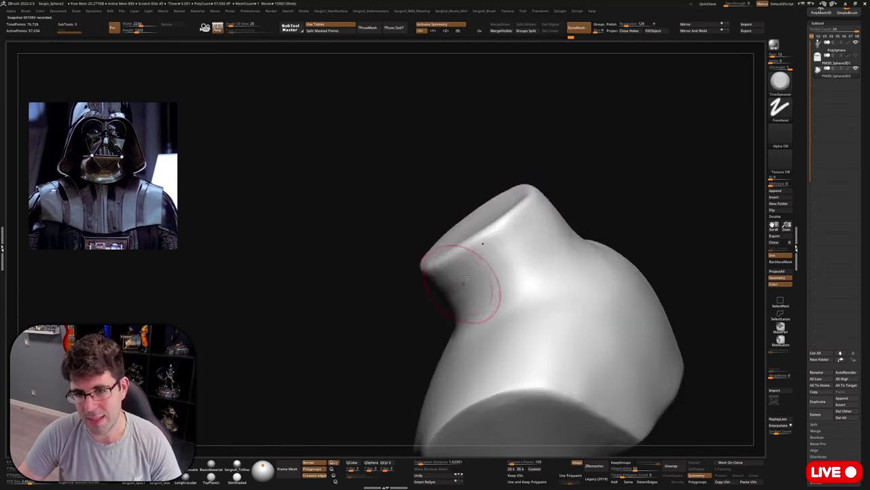
{"action": "key", "text": "shift"}
{"action": "mouse_move", "coordinate": [472, 272]}
{"action": "left_mouse_down"}
{"action": "mouse_move", "coordinate": [414, 295]}
{"action": "mouse_move", "coordinate": [436, 301]}
{"action": "left_mouse_up"}
{"action": "mouse_move", "coordinate": [435, 301]}
{"action": "right_mouse_down"}
{"action": "mouse_move", "coordinate": [459, 291]}
{"action": "mouse_move", "coordinate": [441, 260]}
{"action": "mouse_move", "coordinate": [420, 347]}
{"action": "right_mouse_up"}
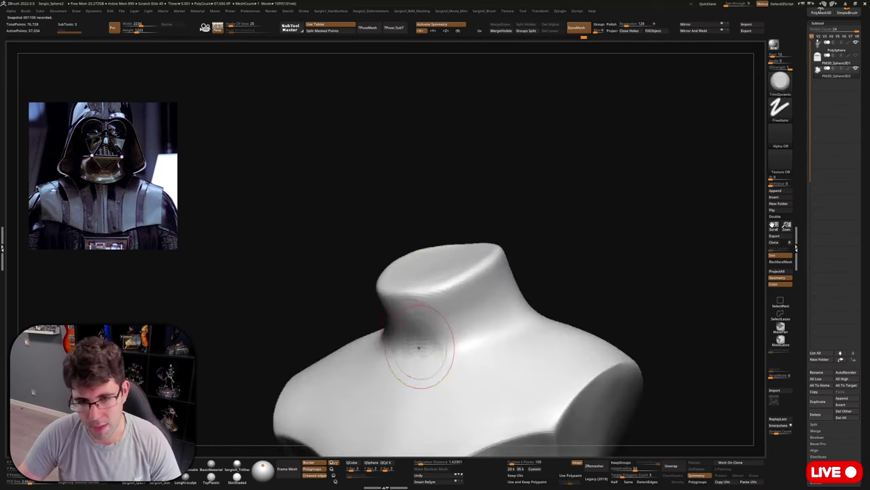
{"action": "left_click_drag", "start_coordinate": [418, 340], "coordinate": [415, 345]}
{"action": "mouse_move", "coordinate": [427, 360]}
{"action": "right_mouse_down"}
{"action": "mouse_move", "coordinate": [408, 357]}
{"action": "mouse_move", "coordinate": [441, 338]}
{"action": "mouse_move", "coordinate": [457, 341]}
{"action": "right_mouse_up"}
{"action": "mouse_move", "coordinate": [423, 342]}
{"action": "left_mouse_down", "text": "shift"}
{"action": "mouse_move", "coordinate": [411, 342]}
{"action": "mouse_move", "coordinate": [421, 342]}
{"action": "left_mouse_up", "text": "shift"}
{"action": "mouse_move", "coordinate": [481, 344]}
{"action": "right_mouse_down"}
{"action": "mouse_move", "coordinate": [460, 355]}
{"action": "mouse_move", "coordinate": [446, 237]}
{"action": "mouse_move", "coordinate": [505, 327]}
{"action": "right_mouse_up"}
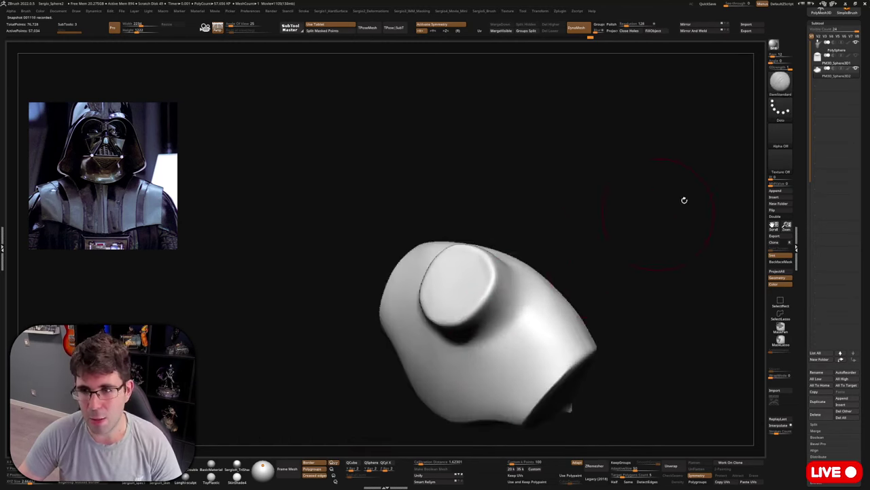
Assign BrushAlpha to the DamStandard brush and carve the crease where the collar meets the chest.
{"action": "left_click", "coordinate": [789, 134]}
{"action": "left_click", "coordinate": [564, 143]}
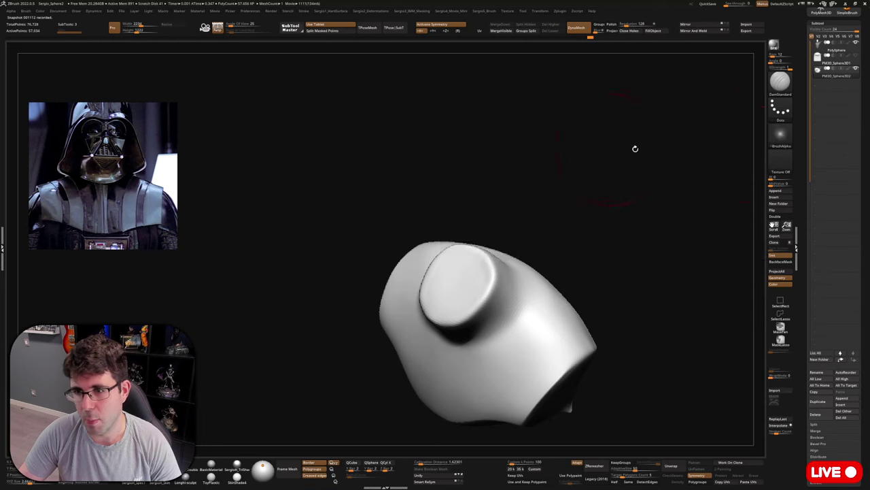
{"action": "left_click", "coordinate": [780, 134]}
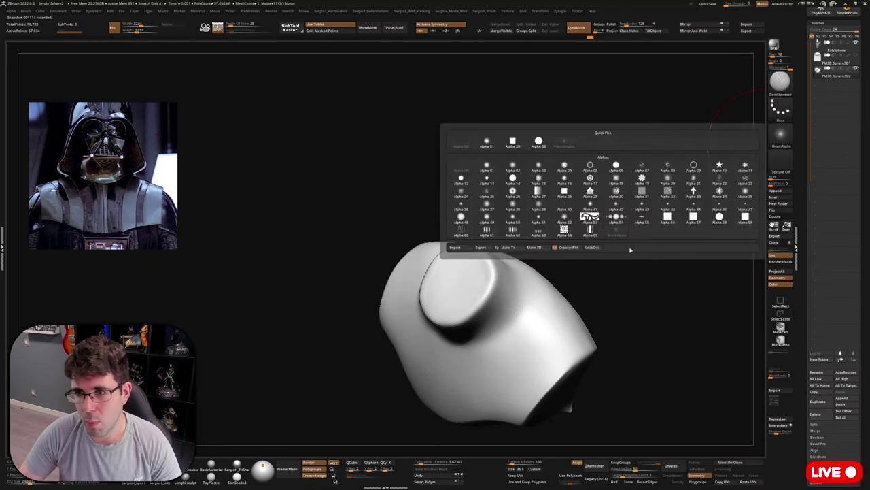
{"action": "left_click_drag", "start_coordinate": [586, 300], "coordinate": [563, 272]}
{"action": "key", "text": "space"}
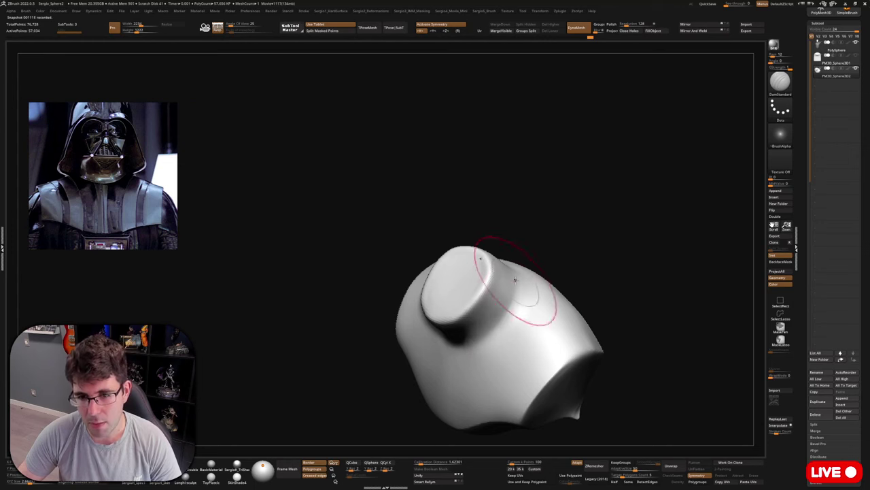
{"action": "right_click_drag", "start_coordinate": [459, 346], "coordinate": [496, 310]}
{"action": "left_click_drag", "start_coordinate": [495, 311], "coordinate": [460, 344]}
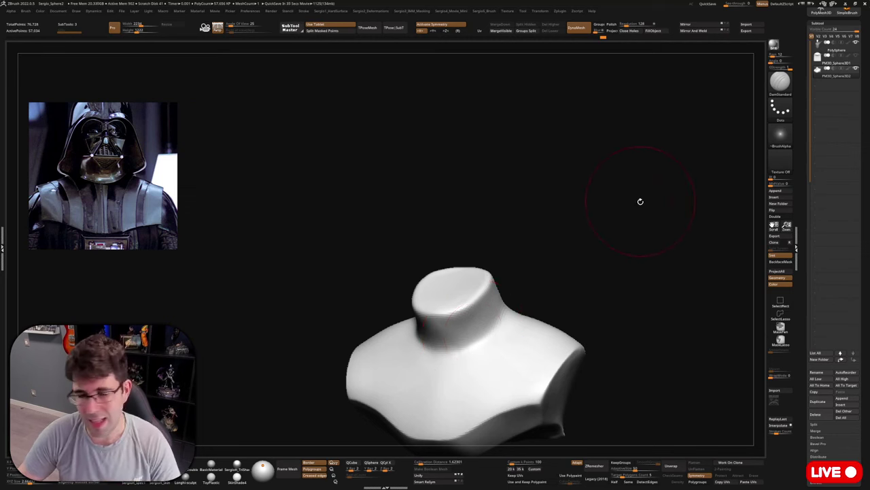
Reshape the back of the collar and its slope into the shoulders with the Move brush.
{"action": "left_click_drag", "start_coordinate": [639, 200], "coordinate": [592, 200]}
{"action": "left_click_drag", "start_coordinate": [517, 261], "coordinate": [517, 278]}
{"action": "mouse_move", "coordinate": [515, 306]}
{"action": "right_mouse_down", "text": "alt"}
{"action": "mouse_move", "coordinate": [517, 270]}
{"action": "mouse_move", "coordinate": [489, 268]}
{"action": "mouse_move", "coordinate": [497, 301]}
{"action": "right_mouse_up", "text": "alt"}
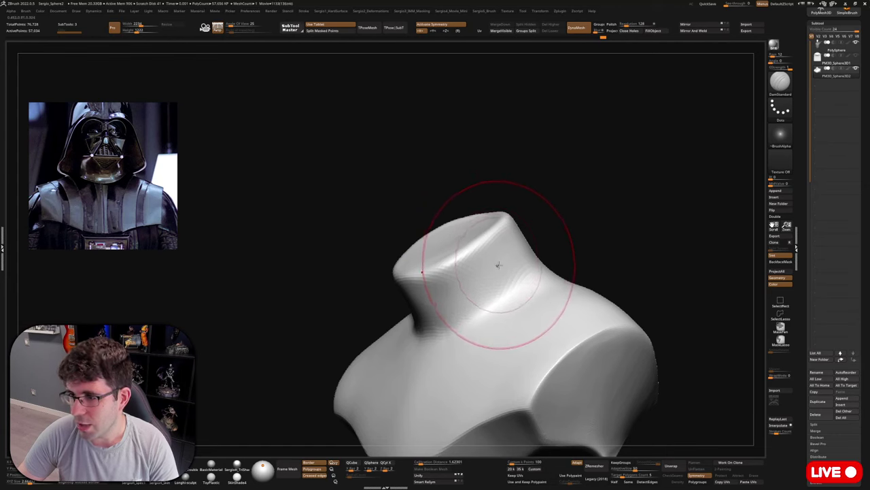
{"action": "mouse_move", "coordinate": [540, 222]}
{"action": "left_mouse_down"}
{"action": "mouse_move", "coordinate": [589, 233]}
{"action": "mouse_move", "coordinate": [563, 266]}
{"action": "left_mouse_up"}
{"action": "mouse_move", "coordinate": [562, 266]}
{"action": "right_mouse_down", "text": "ctrl"}
{"action": "mouse_move", "coordinate": [532, 224]}
{"action": "mouse_move", "coordinate": [544, 245]}
{"action": "mouse_move", "coordinate": [529, 278]}
{"action": "mouse_move", "coordinate": [554, 278]}
{"action": "mouse_move", "coordinate": [570, 311]}
{"action": "mouse_move", "coordinate": [555, 313]}
{"action": "mouse_move", "coordinate": [552, 262]}
{"action": "mouse_move", "coordinate": [548, 273]}
{"action": "mouse_move", "coordinate": [537, 237]}
{"action": "mouse_move", "coordinate": [548, 299]}
{"action": "mouse_move", "coordinate": [543, 265]}
{"action": "right_mouse_up", "text": "ctrl"}
{"action": "key", "text": "b"}
{"action": "key", "text": "m"}
{"action": "key", "text": "v"}
{"action": "mouse_move", "coordinate": [573, 282]}
{"action": "left_mouse_down"}
{"action": "mouse_move", "coordinate": [539, 262]}
{"action": "mouse_move", "coordinate": [556, 242]}
{"action": "mouse_move", "coordinate": [578, 235]}
{"action": "left_mouse_up"}
{"action": "right_click_drag", "start_coordinate": [578, 235], "coordinate": [626, 247]}
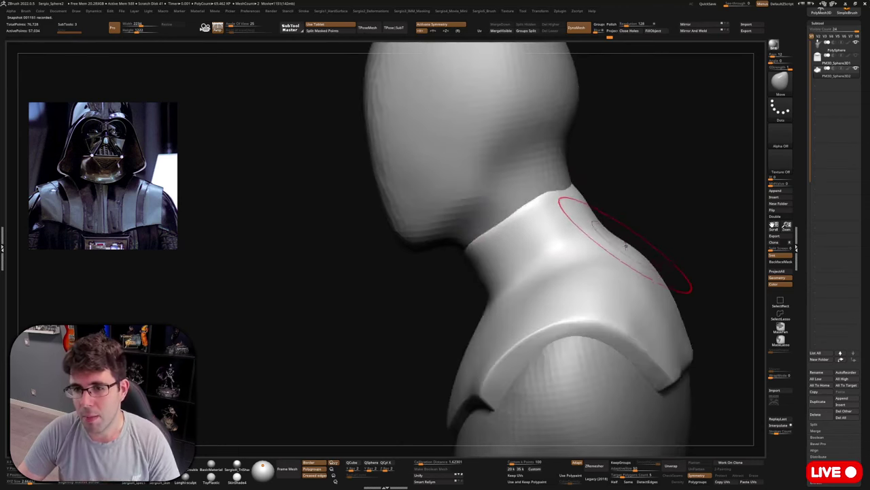
{"action": "mouse_move", "coordinate": [625, 247]}
{"action": "left_mouse_down"}
{"action": "mouse_move", "coordinate": [626, 268]}
{"action": "mouse_move", "coordinate": [589, 218]}
{"action": "left_mouse_up"}
{"action": "key", "text": "s"}
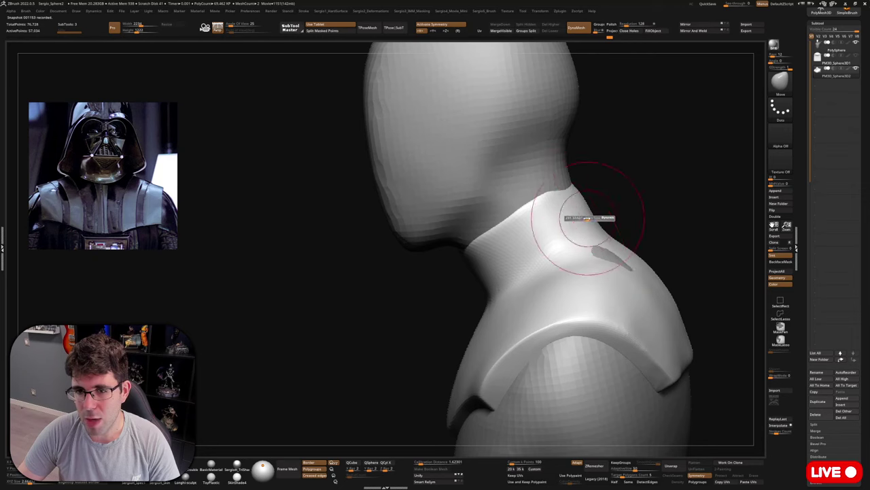
Adjust the back and side of the collar's rim with a smaller Move brush.
{"action": "mouse_move", "coordinate": [559, 181]}
{"action": "right_mouse_down"}
{"action": "mouse_move", "coordinate": [575, 201]}
{"action": "mouse_move", "coordinate": [576, 190]}
{"action": "right_mouse_up"}
{"action": "key", "text": "s"}
{"action": "left_click_drag", "start_coordinate": [559, 196], "coordinate": [550, 196]}
{"action": "key", "text": "s"}
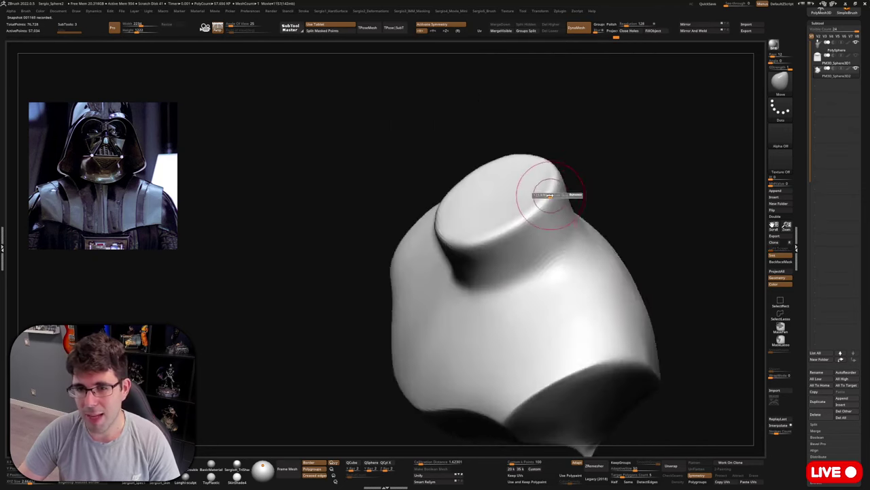
{"action": "mouse_move", "coordinate": [571, 221]}
{"action": "right_mouse_down"}
{"action": "mouse_move", "coordinate": [573, 239]}
{"action": "mouse_move", "coordinate": [568, 185]}
{"action": "mouse_move", "coordinate": [569, 197]}
{"action": "right_mouse_up"}
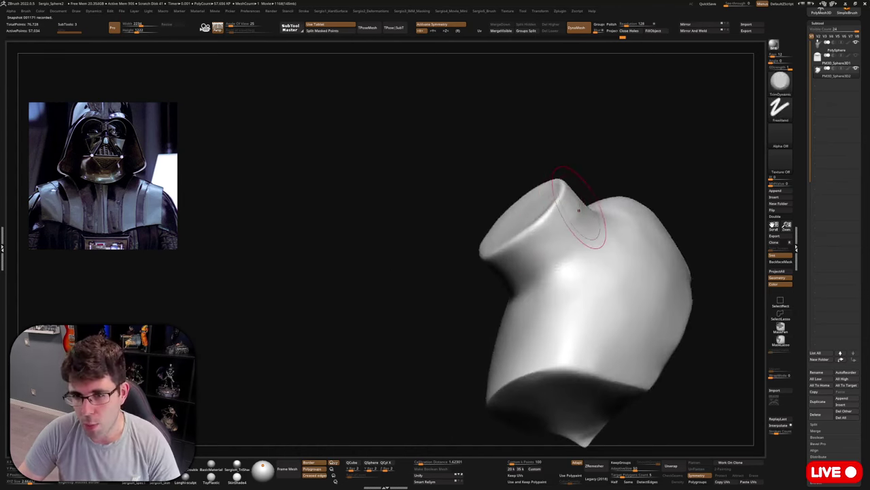
Flatten the collar's wall and top with TrimDynamic, and undo the last stroke at the front rim.
{"action": "right_click_drag", "start_coordinate": [564, 252], "coordinate": [555, 237]}
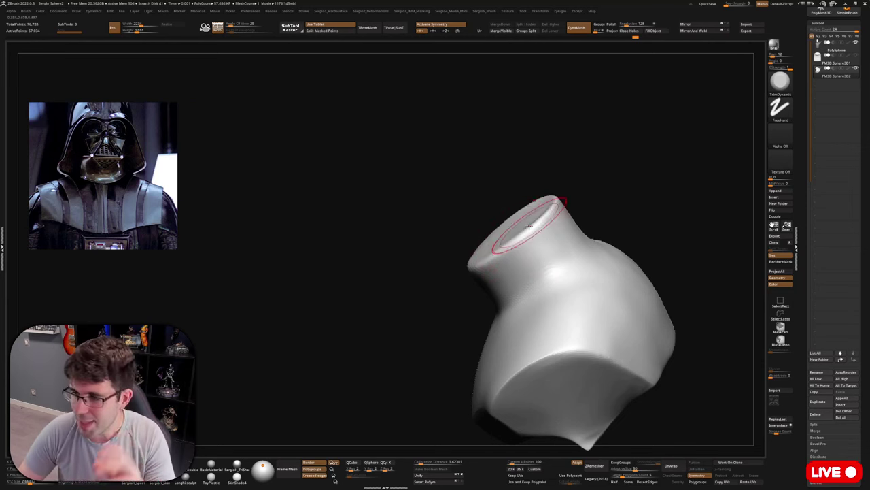
{"action": "left_click_drag", "start_coordinate": [610, 183], "coordinate": [579, 217]}
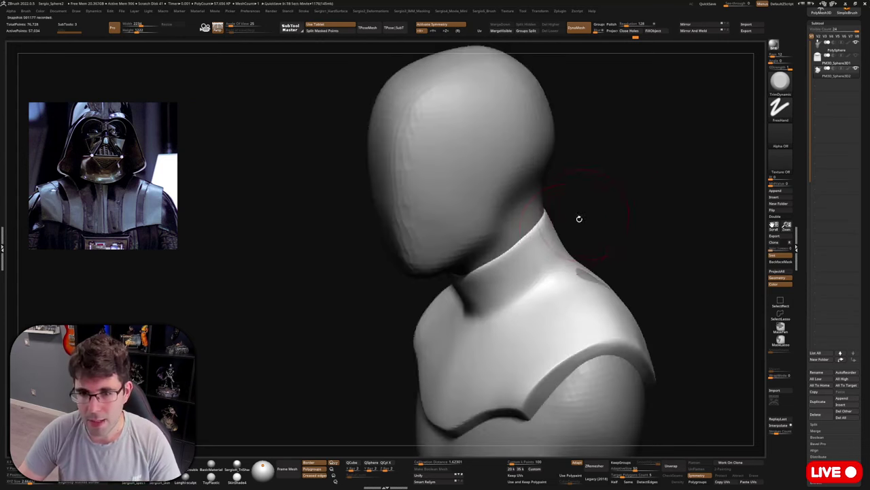
{"action": "mouse_move", "coordinate": [579, 218]}
{"action": "right_mouse_down", "text": "ctrl"}
{"action": "mouse_move", "coordinate": [501, 249]}
{"action": "mouse_move", "coordinate": [484, 276]}
{"action": "right_mouse_up", "text": "ctrl"}
{"action": "left_click_drag", "start_coordinate": [480, 279], "coordinate": [485, 282]}
{"action": "key", "text": "ctrl+z"}
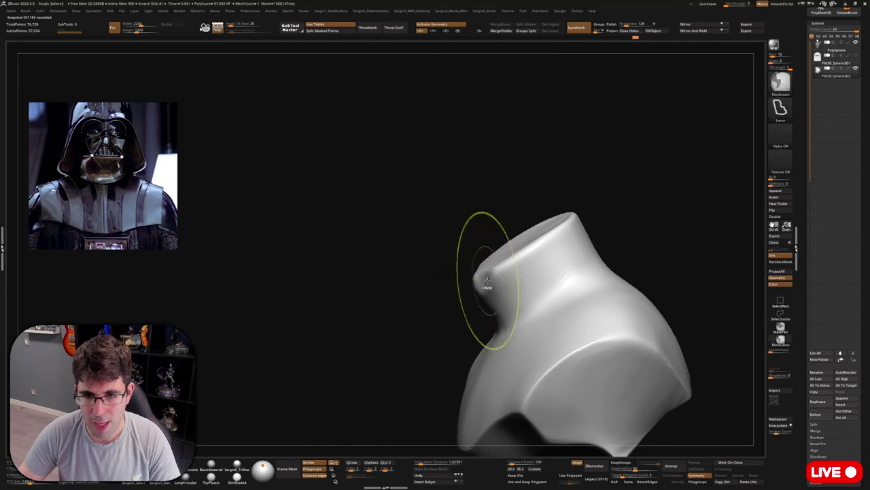
Adjust the front of the collar's rim with the Move brush.
{"action": "key", "text": "b"}
{"action": "key", "text": "m"}
{"action": "key", "text": "v"}
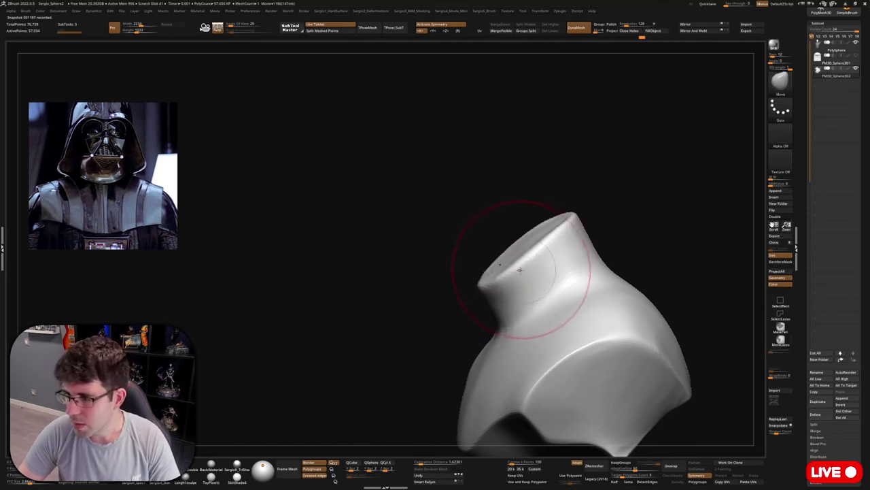
{"action": "right_click_drag", "start_coordinate": [510, 274], "coordinate": [523, 246], "text": "alt"}
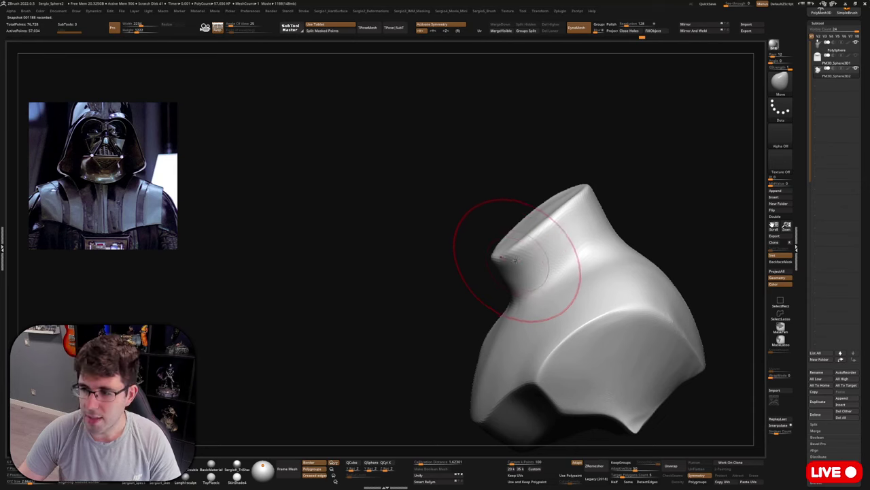
{"action": "mouse_move", "coordinate": [511, 263]}
{"action": "right_mouse_down"}
{"action": "mouse_move", "coordinate": [521, 252]}
{"action": "mouse_move", "coordinate": [519, 259]}
{"action": "right_mouse_up"}
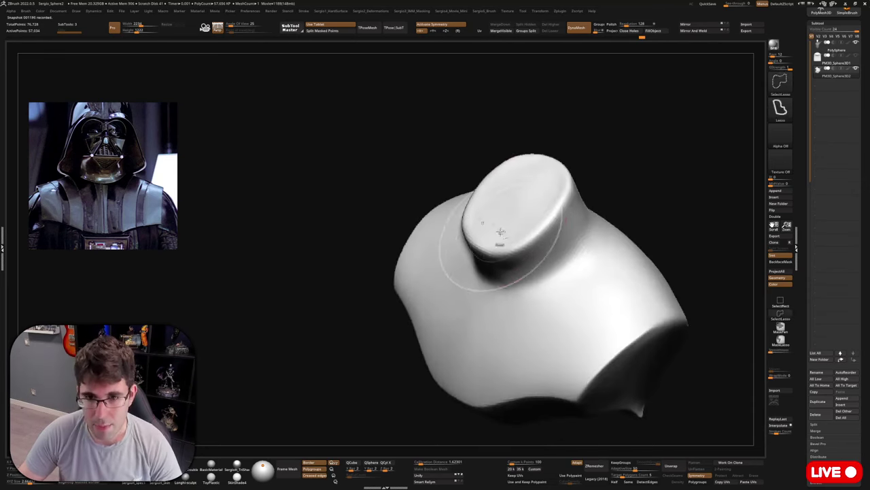
Flatten the collar's top face and tighten its rim with TrimDynamic, undoing one stray stroke.
{"action": "left_click_drag", "start_coordinate": [527, 207], "coordinate": [557, 178]}
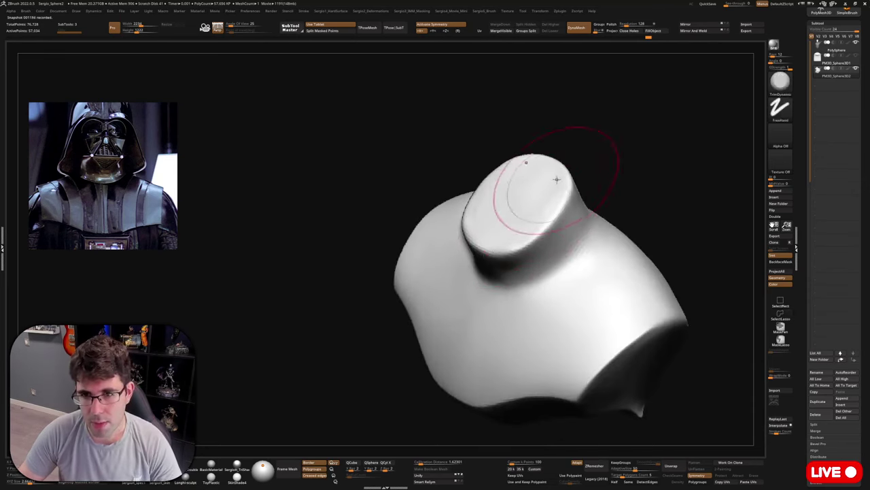
{"action": "mouse_move", "coordinate": [506, 250]}
{"action": "left_mouse_down"}
{"action": "mouse_move", "coordinate": [513, 231]}
{"action": "mouse_move", "coordinate": [549, 200]}
{"action": "left_mouse_up"}
{"action": "mouse_move", "coordinate": [502, 254]}
{"action": "right_mouse_down"}
{"action": "mouse_move", "coordinate": [505, 213]}
{"action": "mouse_move", "coordinate": [524, 242]}
{"action": "right_mouse_up"}
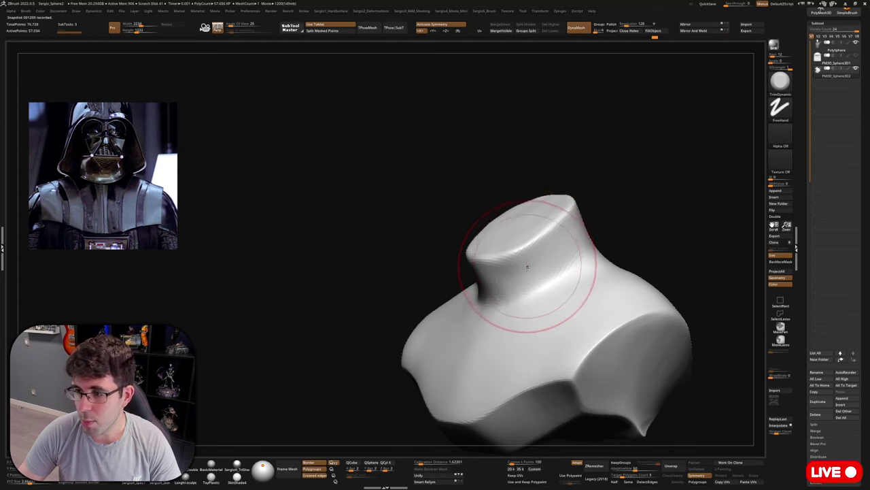
{"action": "right_click_drag", "start_coordinate": [525, 269], "coordinate": [521, 281]}
{"action": "right_click_drag", "start_coordinate": [533, 213], "coordinate": [535, 192]}
{"action": "mouse_move", "coordinate": [524, 225]}
{"action": "left_mouse_down"}
{"action": "mouse_move", "coordinate": [495, 237]}
{"action": "mouse_move", "coordinate": [501, 223]}
{"action": "left_mouse_up"}
{"action": "key", "text": "ctrl+z"}
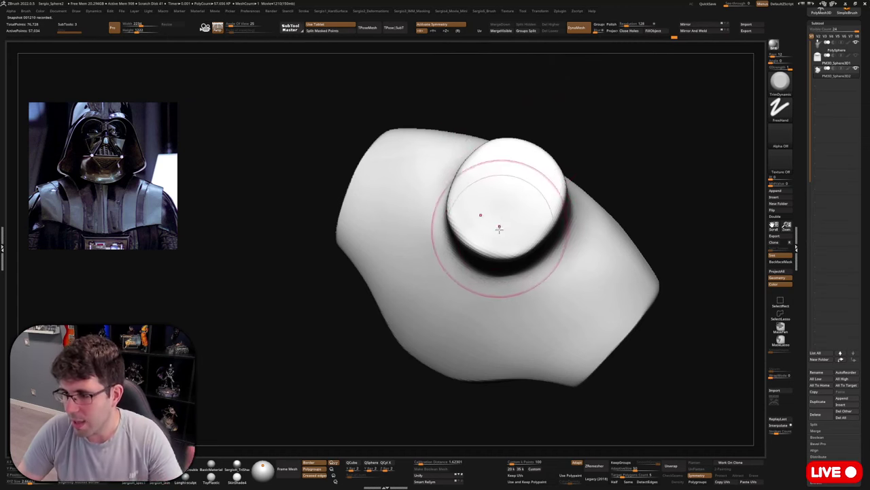
{"action": "mouse_move", "coordinate": [516, 183]}
{"action": "left_mouse_down"}
{"action": "mouse_move", "coordinate": [502, 206]}
{"action": "mouse_move", "coordinate": [507, 210]}
{"action": "mouse_move", "coordinate": [480, 234]}
{"action": "left_mouse_up"}
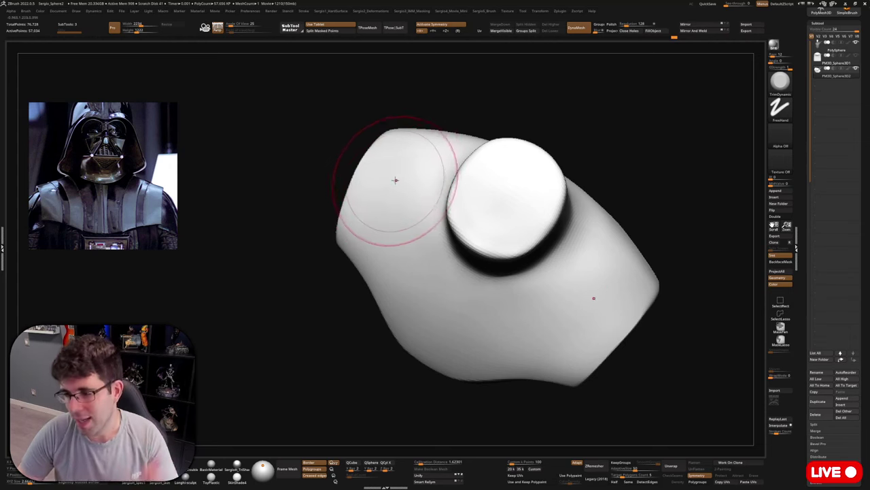
{"action": "left_click_drag", "start_coordinate": [571, 132], "coordinate": [515, 243]}
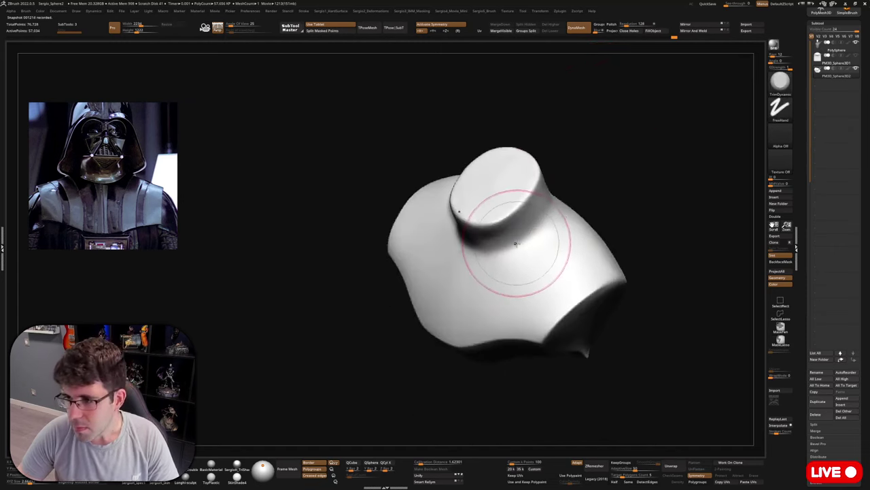
{"action": "right_click_drag", "start_coordinate": [508, 224], "coordinate": [509, 239], "text": "ctrl"}
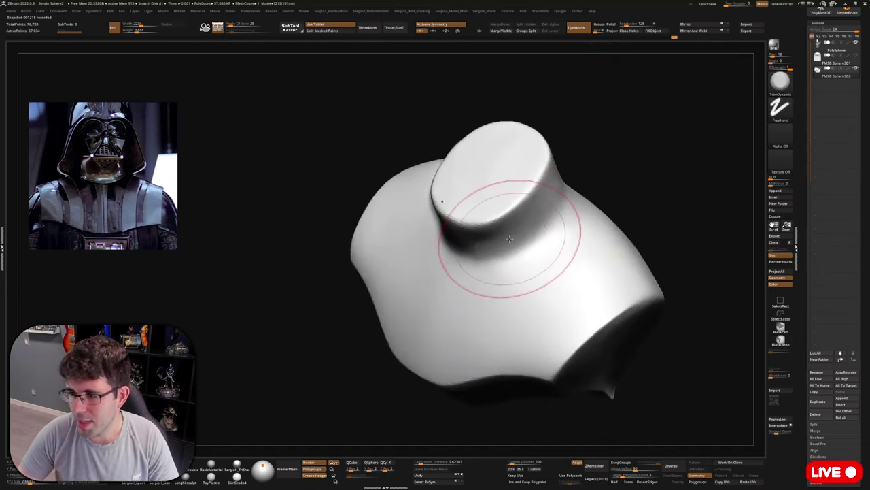
Flatten the front of the collar's wall with TrimDynamic, and switch to the Move brush.
{"action": "left_click_drag", "start_coordinate": [509, 238], "coordinate": [491, 238]}
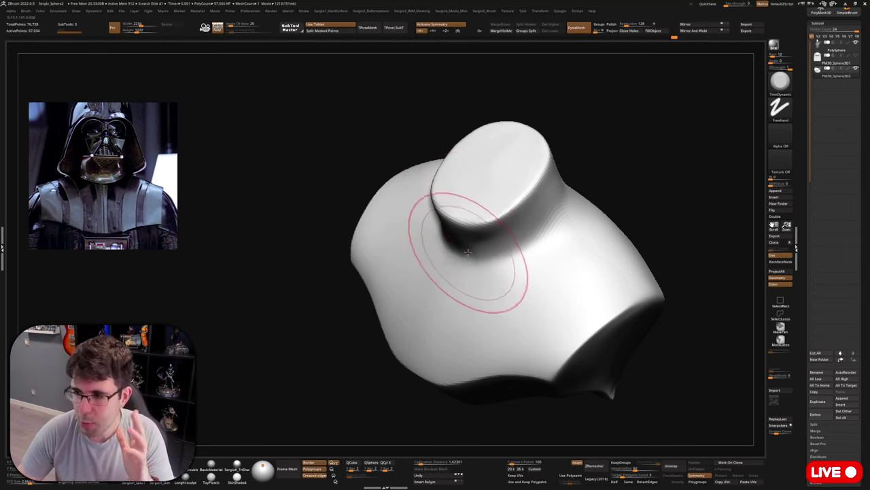
{"action": "mouse_move", "coordinate": [479, 252]}
{"action": "right_mouse_down"}
{"action": "mouse_move", "coordinate": [499, 259]}
{"action": "mouse_move", "coordinate": [472, 273]}
{"action": "mouse_move", "coordinate": [523, 269]}
{"action": "mouse_move", "coordinate": [515, 276]}
{"action": "mouse_move", "coordinate": [521, 291]}
{"action": "mouse_move", "coordinate": [451, 291]}
{"action": "mouse_move", "coordinate": [522, 257]}
{"action": "right_mouse_up"}
{"action": "key", "text": "b"}
{"action": "key", "text": "m"}
{"action": "key", "text": "v"}
Duplicate the body subtool and make the copy active.
{"action": "right_click_drag", "start_coordinate": [483, 228], "coordinate": [559, 204]}
{"action": "left_click", "coordinate": [502, 211], "text": "alt"}
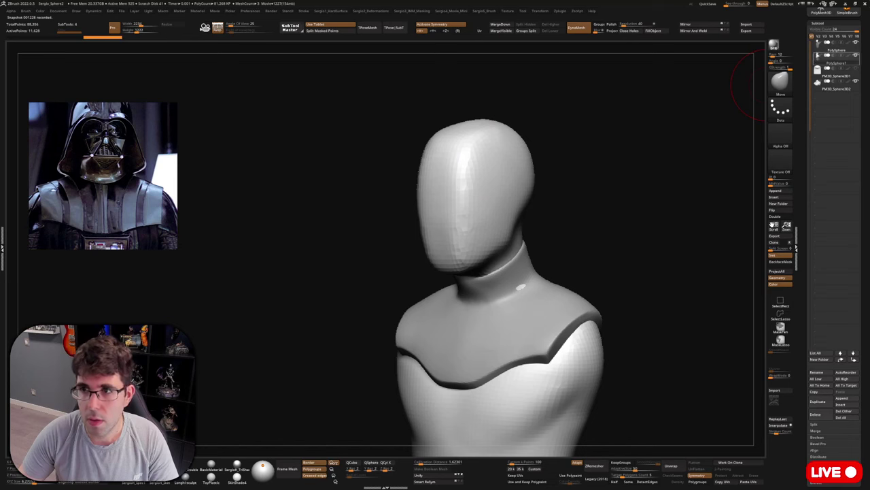
{"action": "left_click", "coordinate": [822, 60]}
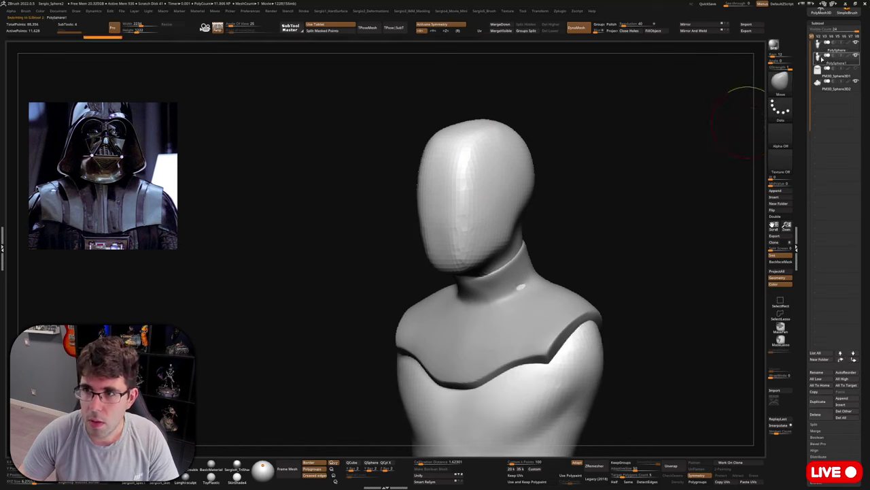
{"action": "left_click_drag", "start_coordinate": [552, 192], "coordinate": [536, 192]}
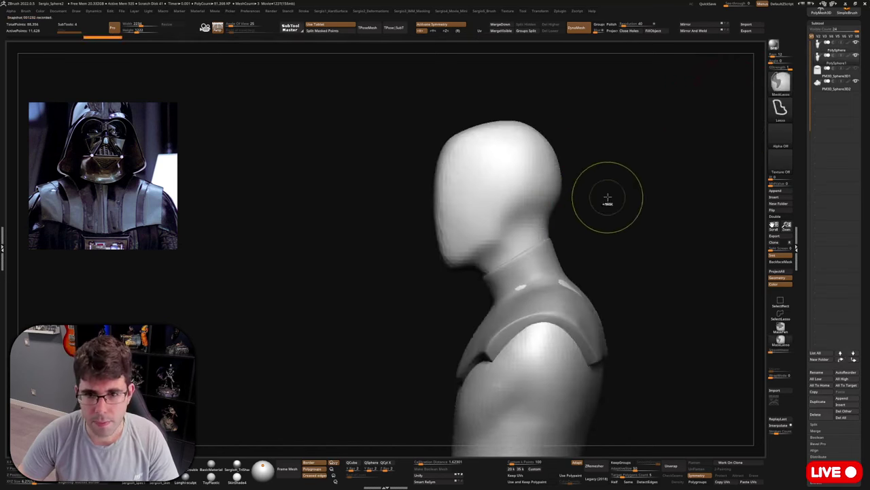
Mask the head and neck on the body copy, isolate them as their own group, and delete the rest of that mesh.
{"action": "mouse_move", "coordinate": [589, 207]}
{"action": "left_mouse_down", "text": "ctrl"}
{"action": "mouse_move", "coordinate": [365, 314]}
{"action": "mouse_move", "coordinate": [642, 189]}
{"action": "left_mouse_up", "text": "ctrl"}
{"action": "key", "text": "shift+s"}
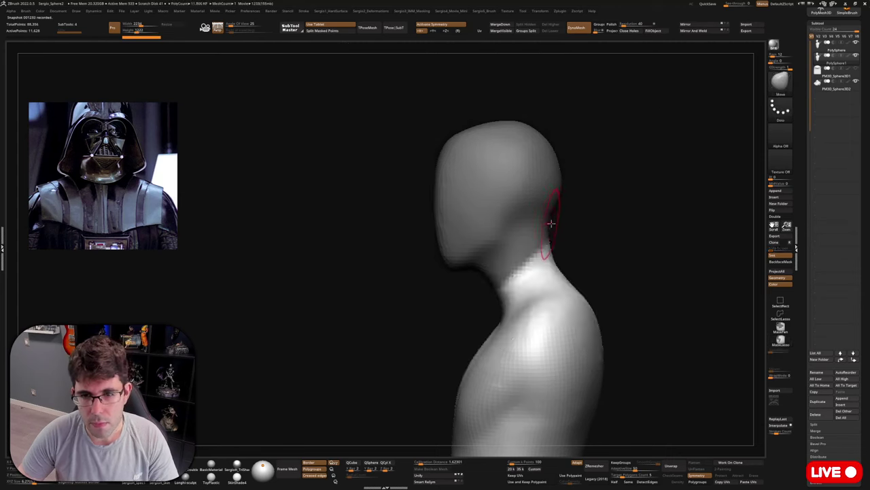
{"action": "left_click", "coordinate": [527, 228], "text": "ctrl+shift"}
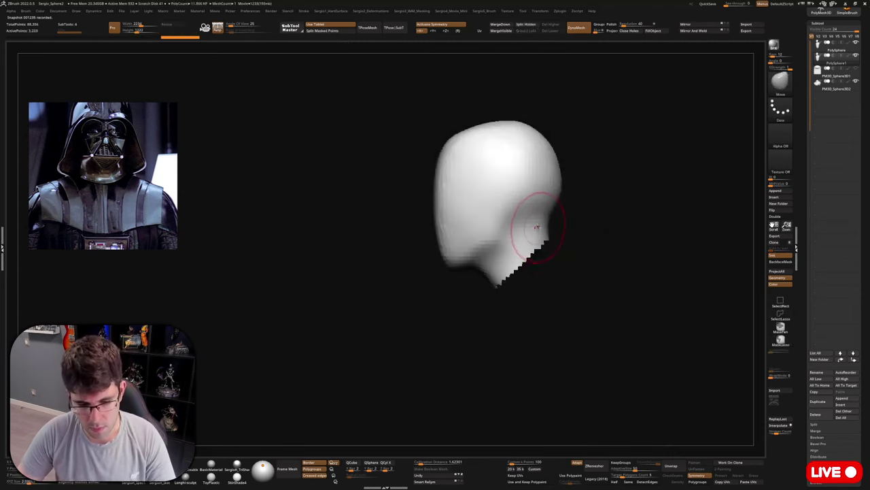
{"action": "mouse_move", "coordinate": [563, 229]}
{"action": "left_mouse_down"}
{"action": "mouse_move", "coordinate": [560, 252]}
{"action": "mouse_move", "coordinate": [510, 272]}
{"action": "left_mouse_up"}
{"action": "left_click", "coordinate": [559, 252], "text": "ctrl+shift"}
Pull the neck of the head piece down and outward with the Move brush so that it covers the armour's collar.
{"action": "mouse_move", "coordinate": [487, 232]}
{"action": "right_mouse_down"}
{"action": "mouse_move", "coordinate": [531, 232]}
{"action": "mouse_move", "coordinate": [512, 239]}
{"action": "mouse_move", "coordinate": [544, 253]}
{"action": "right_mouse_up"}
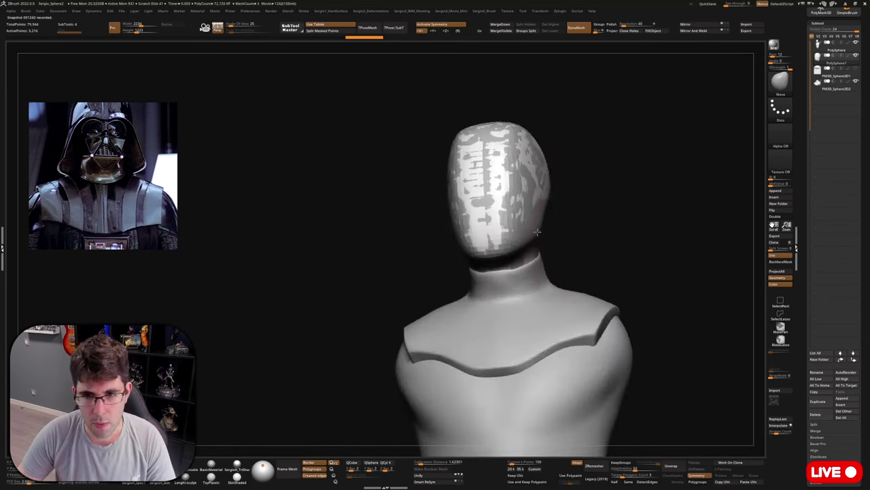
{"action": "mouse_move", "coordinate": [544, 255]}
{"action": "left_mouse_down"}
{"action": "mouse_move", "coordinate": [552, 267]}
{"action": "mouse_move", "coordinate": [542, 276]}
{"action": "mouse_move", "coordinate": [556, 268]}
{"action": "mouse_move", "coordinate": [508, 285]}
{"action": "left_mouse_up"}
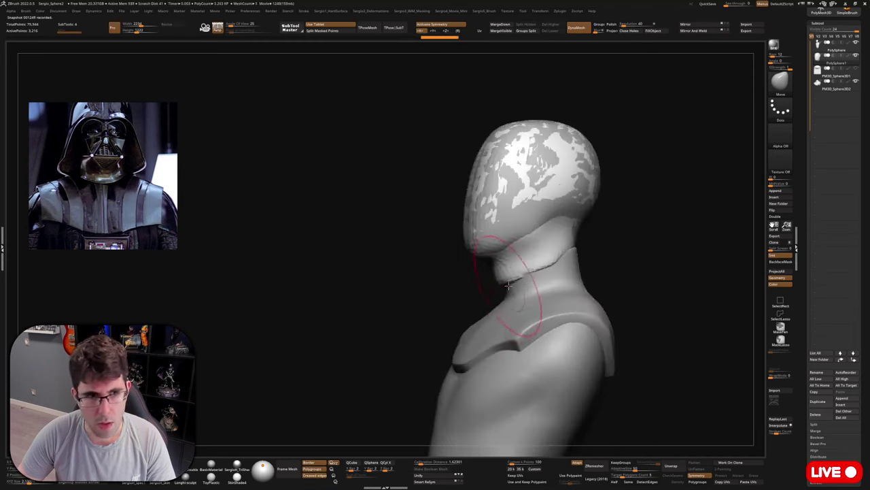
{"action": "right_click_drag", "start_coordinate": [500, 284], "coordinate": [548, 276]}
{"action": "mouse_move", "coordinate": [568, 246]}
{"action": "left_mouse_down"}
{"action": "mouse_move", "coordinate": [578, 277]}
{"action": "mouse_move", "coordinate": [550, 285]}
{"action": "mouse_move", "coordinate": [564, 262]}
{"action": "mouse_move", "coordinate": [542, 260]}
{"action": "left_mouse_up"}
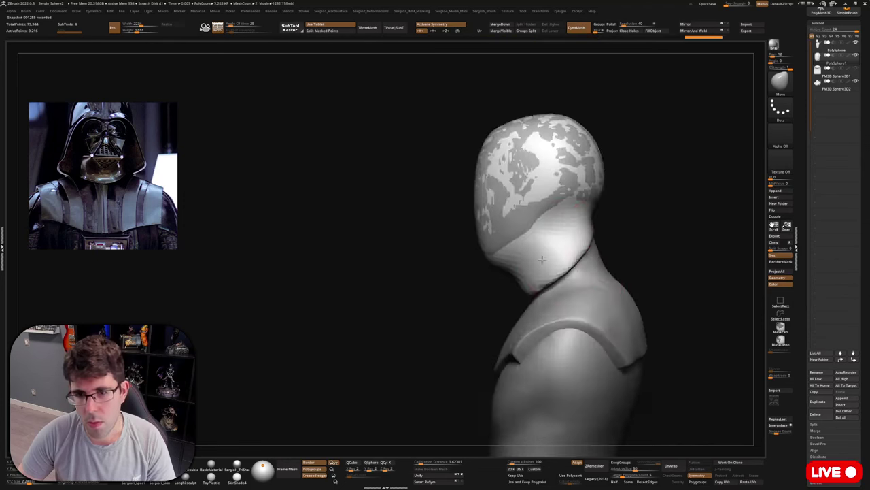
{"action": "right_click_drag", "start_coordinate": [542, 259], "coordinate": [548, 259]}
{"action": "mouse_move", "coordinate": [589, 239]}
{"action": "left_mouse_down"}
{"action": "mouse_move", "coordinate": [610, 249]}
{"action": "mouse_move", "coordinate": [588, 261]}
{"action": "mouse_move", "coordinate": [598, 273]}
{"action": "left_mouse_up"}
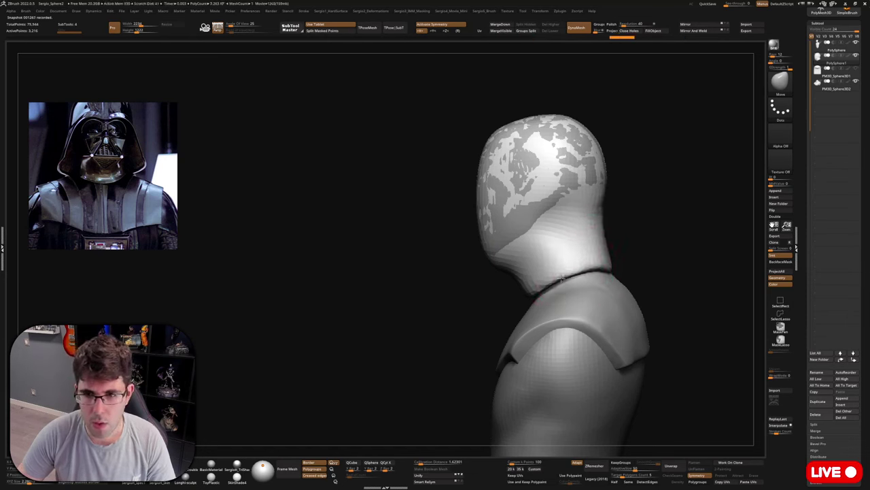
{"action": "right_click_drag", "start_coordinate": [537, 289], "coordinate": [553, 285]}
{"action": "left_click_drag", "start_coordinate": [525, 299], "coordinate": [502, 315]}
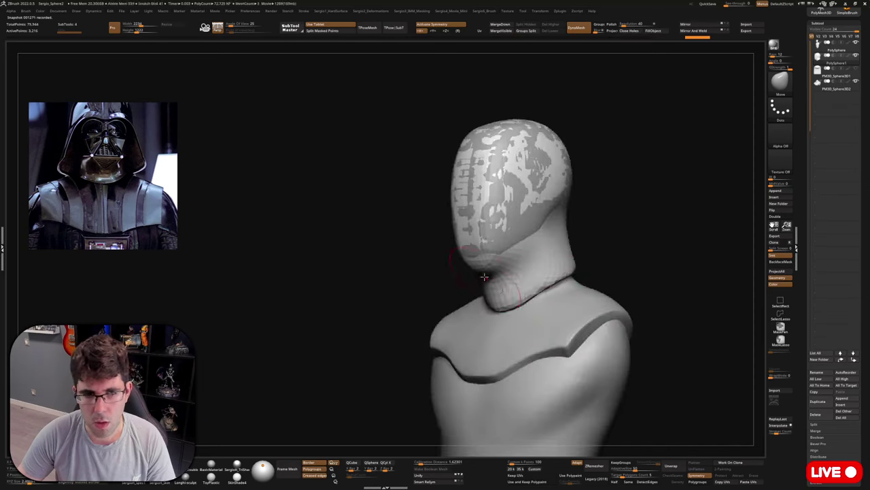
Pull a muzzle out of the mask's lower face and carve its triangular mouth hollow with the Standard and Clay brushes.
{"action": "mouse_move", "coordinate": [484, 276]}
{"action": "right_mouse_down"}
{"action": "mouse_move", "coordinate": [499, 270]}
{"action": "mouse_move", "coordinate": [479, 243]}
{"action": "mouse_move", "coordinate": [451, 238]}
{"action": "mouse_move", "coordinate": [469, 206]}
{"action": "mouse_move", "coordinate": [465, 224]}
{"action": "mouse_move", "coordinate": [470, 219]}
{"action": "right_mouse_up"}
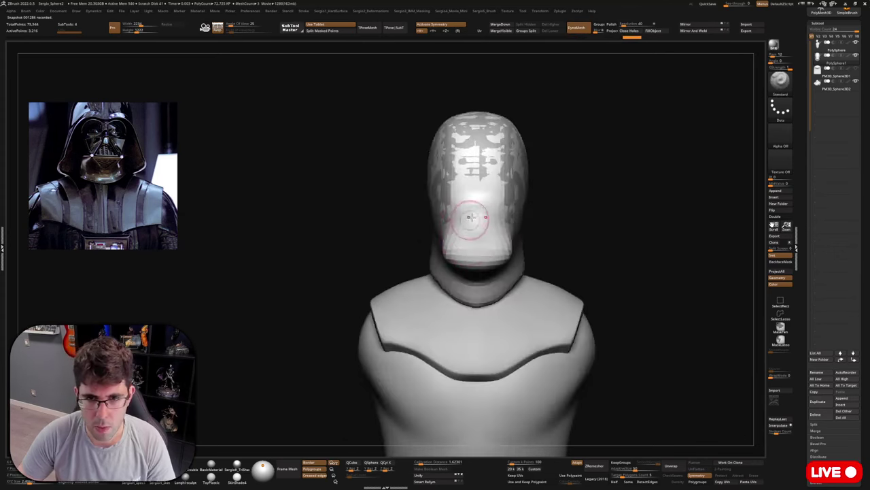
{"action": "left_click_drag", "start_coordinate": [443, 257], "coordinate": [477, 262]}
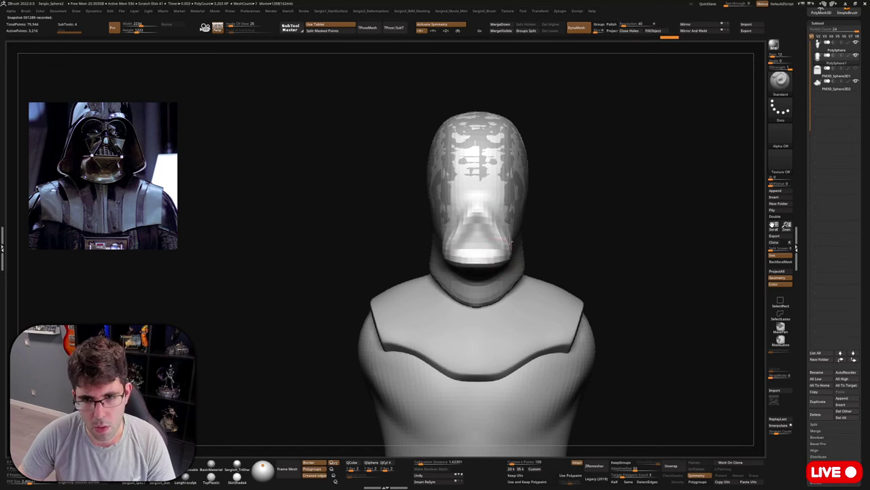
{"action": "right_click_drag", "start_coordinate": [519, 232], "coordinate": [465, 230]}
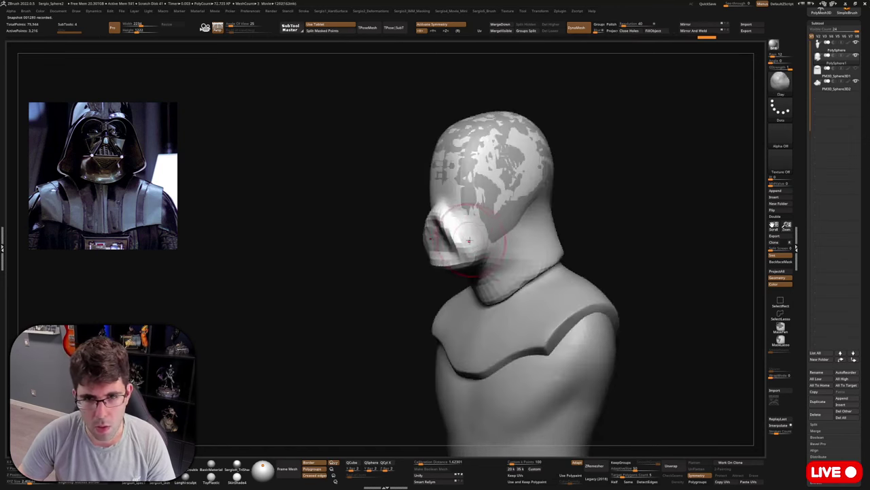
{"action": "left_click_drag", "start_coordinate": [469, 240], "coordinate": [466, 252], "text": "shift"}
{"action": "mouse_move", "coordinate": [487, 262]}
{"action": "right_mouse_down"}
{"action": "mouse_move", "coordinate": [458, 249]}
{"action": "mouse_move", "coordinate": [476, 263]}
{"action": "right_mouse_up"}
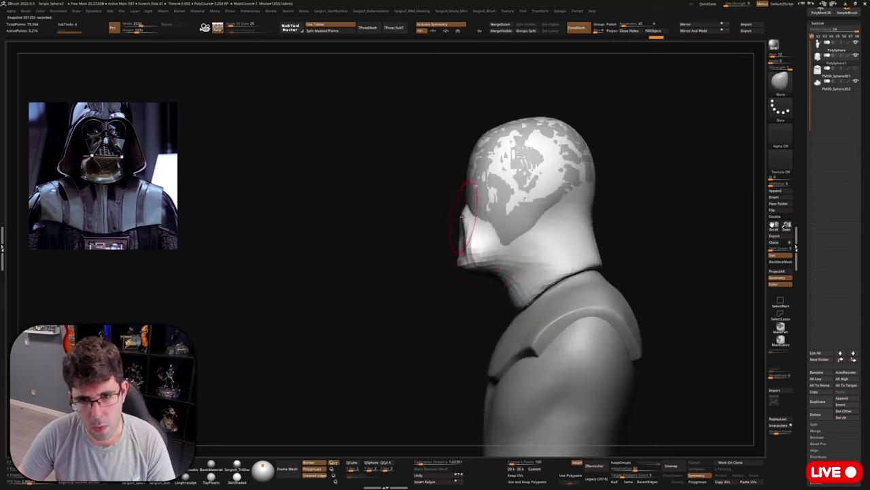
Refine the muzzle's side profile and lower corners with the Move brush at different sizes, undoing one stroke.
{"action": "key", "text": "s"}
{"action": "left_click_drag", "start_coordinate": [475, 217], "coordinate": [497, 224]}
{"action": "left_click_drag", "start_coordinate": [510, 187], "coordinate": [496, 190]}
{"action": "left_click_drag", "start_coordinate": [480, 250], "coordinate": [463, 264]}
{"action": "key", "text": "ctrl+z"}
{"action": "key", "text": "s"}
{"action": "mouse_move", "coordinate": [461, 264]}
{"action": "right_mouse_down"}
{"action": "mouse_move", "coordinate": [447, 233]}
{"action": "mouse_move", "coordinate": [435, 258]}
{"action": "mouse_move", "coordinate": [411, 270]}
{"action": "mouse_move", "coordinate": [439, 270]}
{"action": "right_mouse_up"}
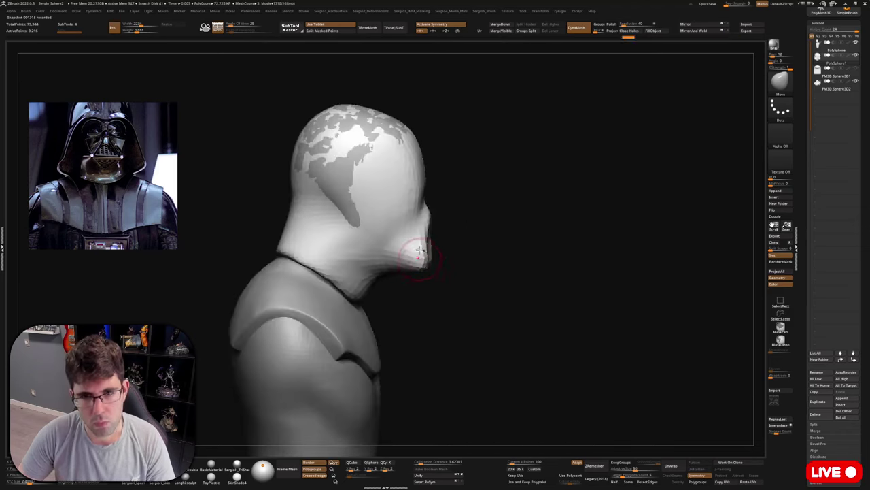
{"action": "mouse_move", "coordinate": [421, 235]}
{"action": "left_mouse_down"}
{"action": "mouse_move", "coordinate": [426, 246]}
{"action": "mouse_move", "coordinate": [434, 223]}
{"action": "mouse_move", "coordinate": [442, 241]}
{"action": "mouse_move", "coordinate": [421, 248]}
{"action": "left_mouse_up"}
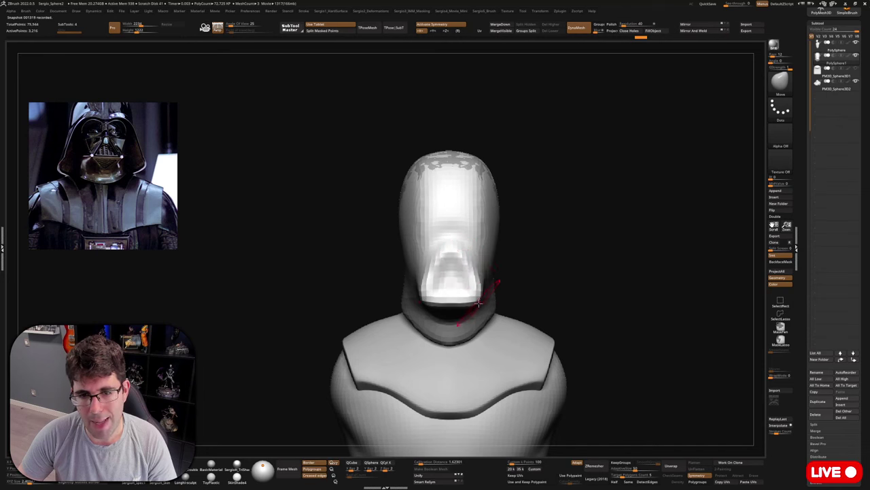
{"action": "left_click_drag", "start_coordinate": [482, 296], "coordinate": [464, 262]}
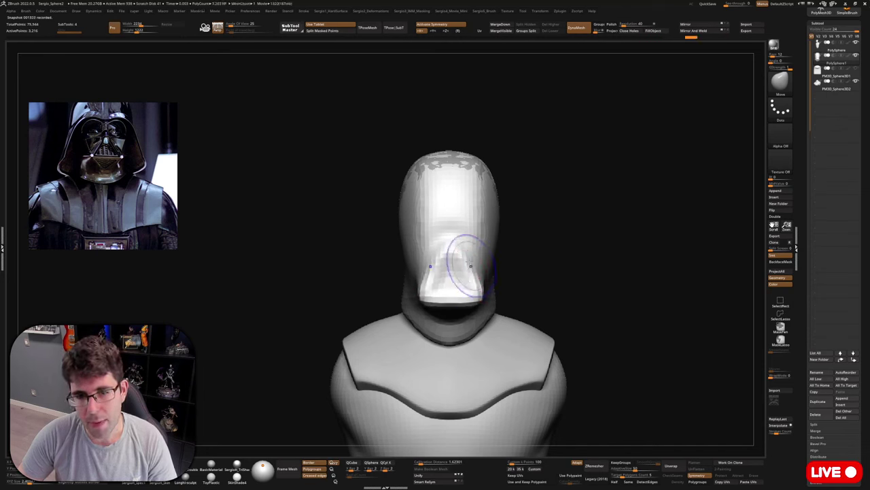
Pull the mask's forehead, crown and back outward over the original head with a large Move brush.
{"action": "mouse_move", "coordinate": [471, 265]}
{"action": "right_mouse_down"}
{"action": "mouse_move", "coordinate": [460, 253]}
{"action": "mouse_move", "coordinate": [490, 275]}
{"action": "mouse_move", "coordinate": [496, 252]}
{"action": "mouse_move", "coordinate": [542, 233]}
{"action": "right_mouse_up"}
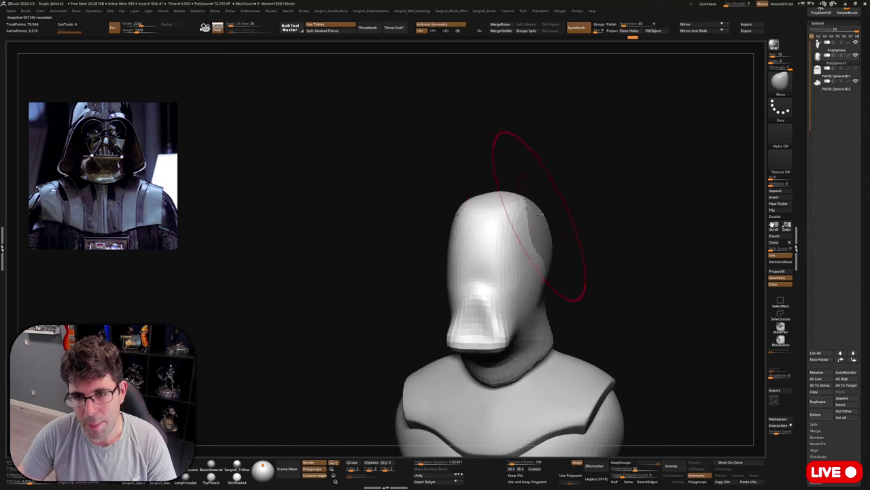
{"action": "right_click_drag", "start_coordinate": [524, 197], "coordinate": [567, 243]}
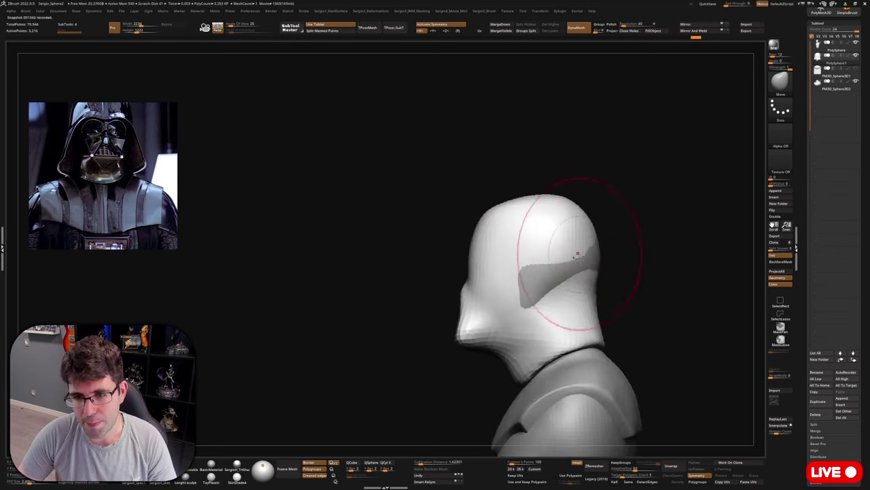
{"action": "mouse_move", "coordinate": [607, 338]}
{"action": "right_mouse_down", "text": "alt"}
{"action": "mouse_move", "coordinate": [548, 305]}
{"action": "mouse_move", "coordinate": [569, 314]}
{"action": "mouse_move", "coordinate": [547, 280]}
{"action": "mouse_move", "coordinate": [522, 321]}
{"action": "right_mouse_up", "text": "alt"}
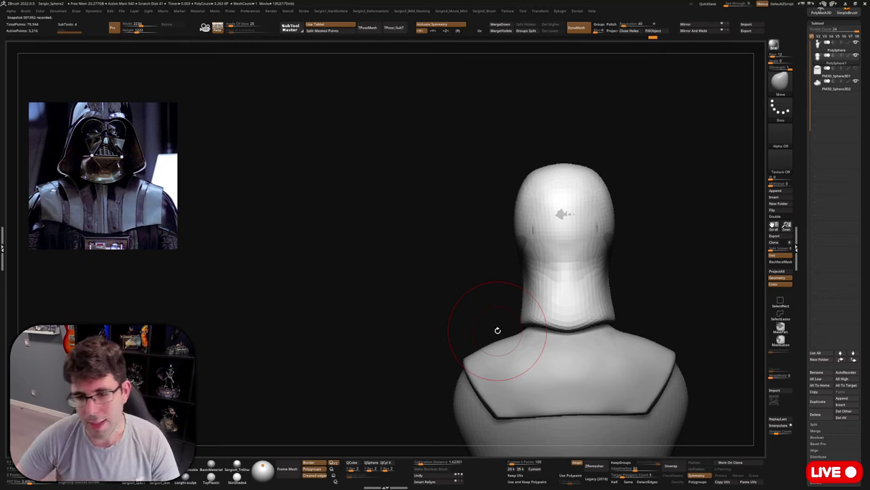
Shape the back of the neck and its lower corners above the collar with a resized Move brush.
{"action": "mouse_move", "coordinate": [577, 327]}
{"action": "right_mouse_down", "text": "alt"}
{"action": "mouse_move", "coordinate": [542, 285]}
{"action": "mouse_move", "coordinate": [517, 278]}
{"action": "right_mouse_up", "text": "alt"}
{"action": "key", "text": "s"}
{"action": "left_click_drag", "start_coordinate": [541, 280], "coordinate": [549, 270]}
{"action": "right_click_drag", "start_coordinate": [616, 268], "coordinate": [547, 268]}
{"action": "mouse_move", "coordinate": [548, 268]}
{"action": "left_mouse_down"}
{"action": "mouse_move", "coordinate": [530, 272]}
{"action": "mouse_move", "coordinate": [525, 244]}
{"action": "mouse_move", "coordinate": [538, 247]}
{"action": "left_mouse_up"}
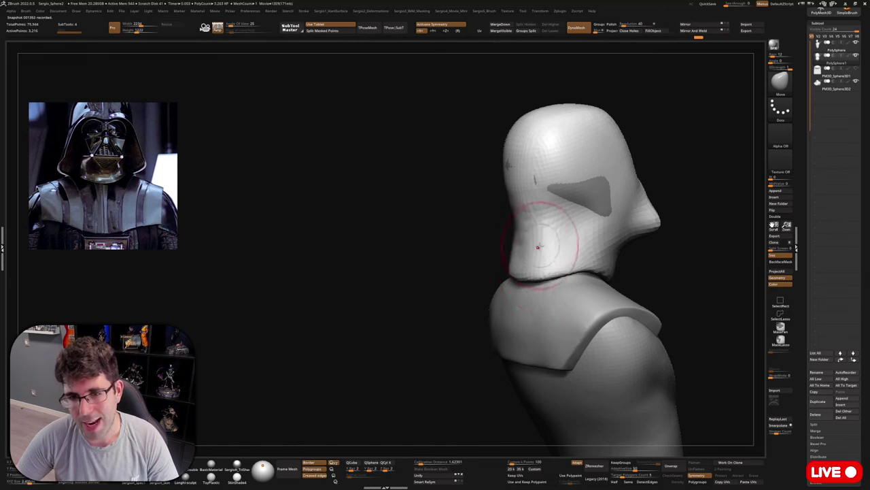
{"action": "right_click_drag", "start_coordinate": [538, 246], "coordinate": [535, 240]}
{"action": "left_click_drag", "start_coordinate": [534, 240], "coordinate": [543, 243]}
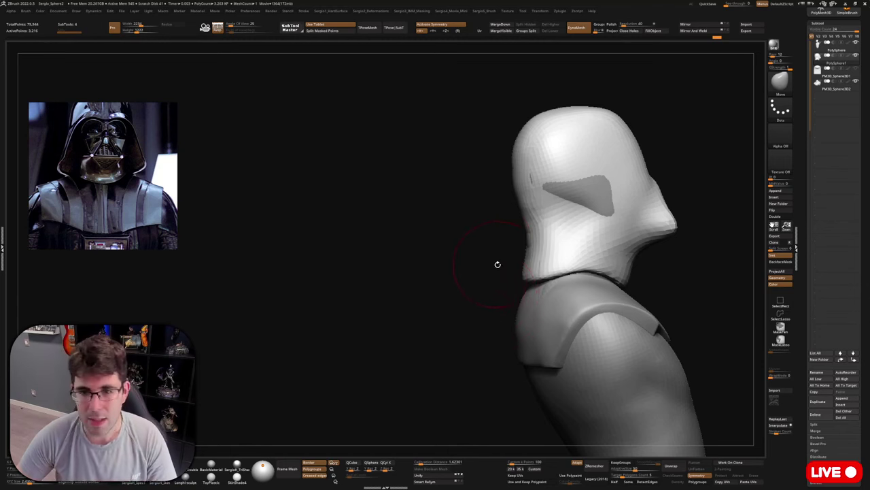
Adjust the neck's lower edge along the side and front of the collar with the Move brush.
{"action": "mouse_move", "coordinate": [497, 264]}
{"action": "left_mouse_down"}
{"action": "mouse_move", "coordinate": [480, 276]}
{"action": "mouse_move", "coordinate": [578, 272]}
{"action": "mouse_move", "coordinate": [551, 261]}
{"action": "left_mouse_up"}
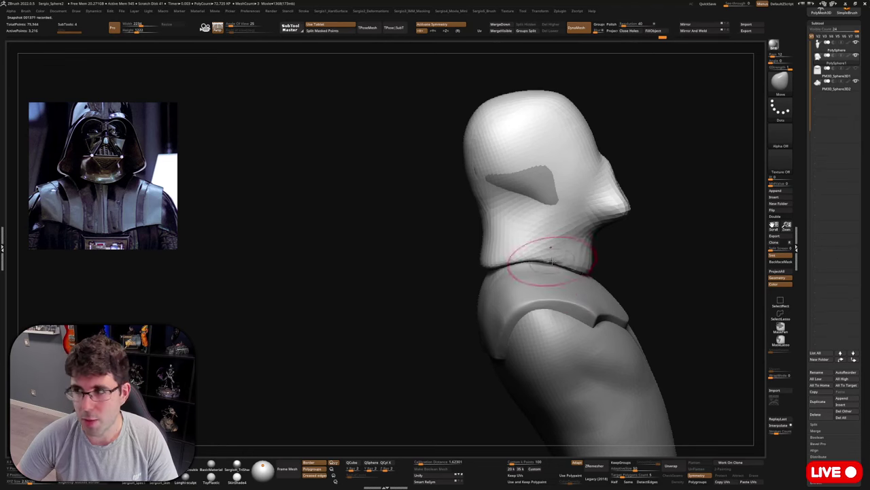
{"action": "right_click_drag", "start_coordinate": [552, 274], "coordinate": [536, 263]}
{"action": "mouse_move", "coordinate": [588, 291]}
{"action": "right_mouse_down"}
{"action": "mouse_move", "coordinate": [543, 261]}
{"action": "mouse_move", "coordinate": [572, 300]}
{"action": "mouse_move", "coordinate": [645, 297]}
{"action": "right_mouse_up"}
{"action": "left_click_drag", "start_coordinate": [625, 268], "coordinate": [627, 273]}
{"action": "mouse_move", "coordinate": [627, 268]}
{"action": "right_mouse_down"}
{"action": "mouse_move", "coordinate": [615, 246]}
{"action": "mouse_move", "coordinate": [564, 274]}
{"action": "mouse_move", "coordinate": [548, 272]}
{"action": "right_mouse_up"}
{"action": "right_click_drag", "start_coordinate": [541, 263], "coordinate": [561, 235]}
{"action": "left_click_drag", "start_coordinate": [562, 235], "coordinate": [566, 237]}
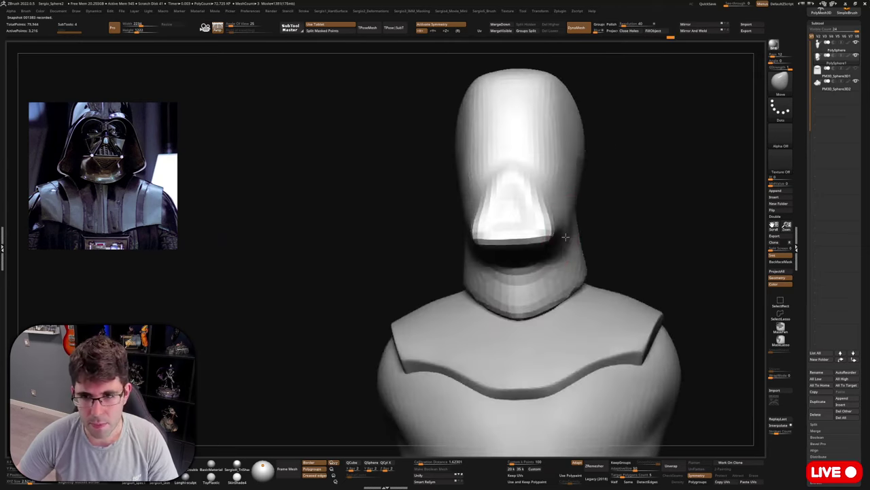
Build up the cheek beside the muzzle with the Standard and Move brushes, undoing one stroke.
{"action": "right_click_drag", "start_coordinate": [561, 234], "coordinate": [587, 191]}
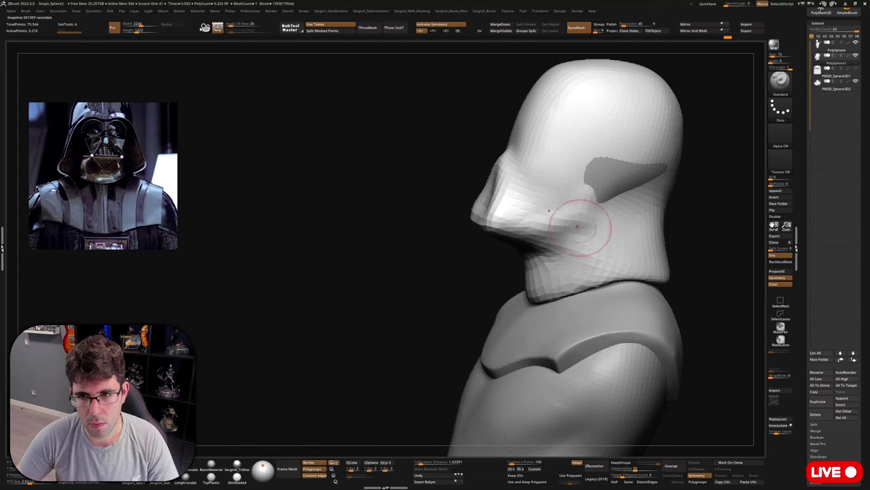
{"action": "key", "text": "ctrl+z"}
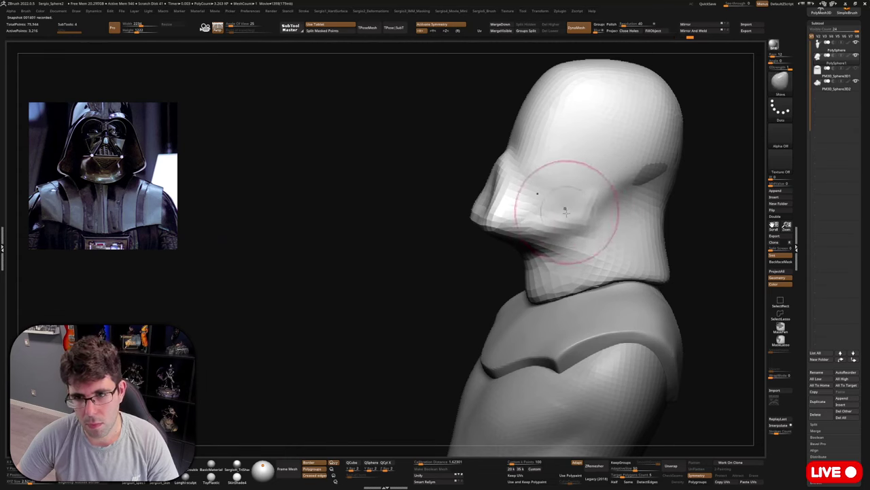
{"action": "right_click_drag", "start_coordinate": [565, 209], "coordinate": [594, 206]}
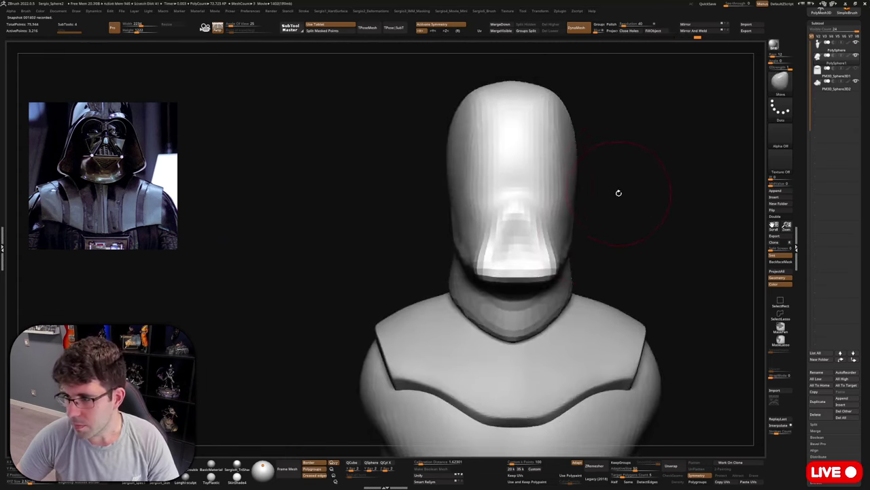
{"action": "right_click_drag", "start_coordinate": [649, 209], "coordinate": [588, 222]}
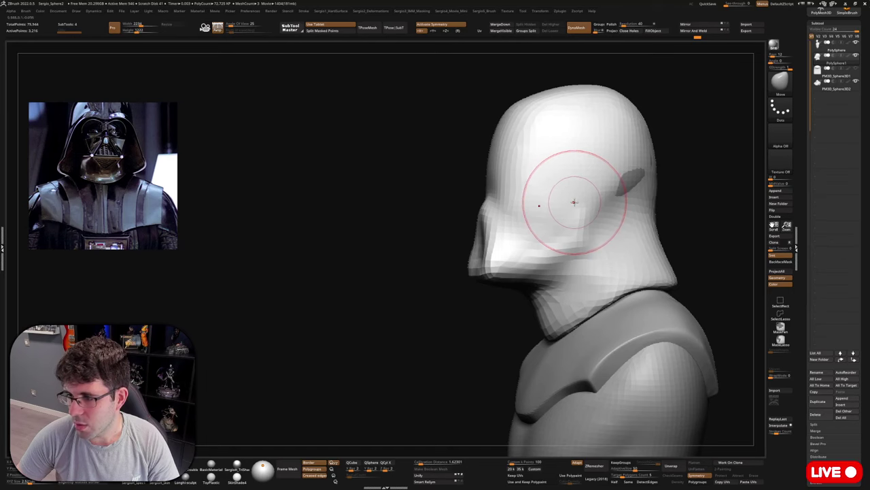
Reshape the muzzle's nose tip and widen its flared lower edge with a larger Move brush.
{"action": "mouse_move", "coordinate": [574, 202]}
{"action": "right_mouse_down"}
{"action": "mouse_move", "coordinate": [575, 229]}
{"action": "mouse_move", "coordinate": [546, 214]}
{"action": "mouse_move", "coordinate": [540, 249]}
{"action": "mouse_move", "coordinate": [515, 287]}
{"action": "mouse_move", "coordinate": [495, 292]}
{"action": "right_mouse_up"}
{"action": "key", "text": "bracketright"}
{"action": "key", "text": "bracketright"}
{"action": "key", "text": "bracketright"}
{"action": "key", "text": "bracketright"}
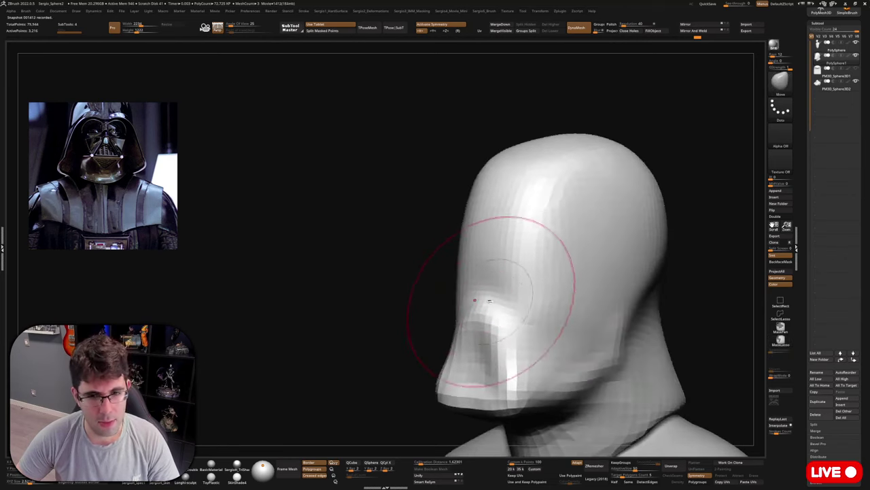
{"action": "left_click_drag", "start_coordinate": [478, 350], "coordinate": [476, 312]}
{"action": "mouse_move", "coordinate": [504, 396]}
{"action": "left_mouse_down"}
{"action": "mouse_move", "coordinate": [515, 383]}
{"action": "mouse_move", "coordinate": [469, 386]}
{"action": "left_mouse_up"}
{"action": "right_click_drag", "start_coordinate": [503, 341], "coordinate": [561, 344], "text": "shift"}
{"action": "left_click_drag", "start_coordinate": [461, 362], "coordinate": [461, 371]}
{"action": "mouse_move", "coordinate": [474, 364]}
{"action": "left_mouse_down"}
{"action": "mouse_move", "coordinate": [468, 360]}
{"action": "mouse_move", "coordinate": [503, 340]}
{"action": "mouse_move", "coordinate": [493, 323]}
{"action": "left_mouse_up"}
{"action": "right_click_drag", "start_coordinate": [493, 317], "coordinate": [415, 306]}
{"action": "right_click_drag", "start_coordinate": [496, 268], "coordinate": [544, 267]}
Sink the eye sockets on both sides of a raised nose bridge with the Clay and Move brushes.
{"action": "key", "text": "b"}
{"action": "key", "text": "c"}
{"action": "key", "text": "l"}
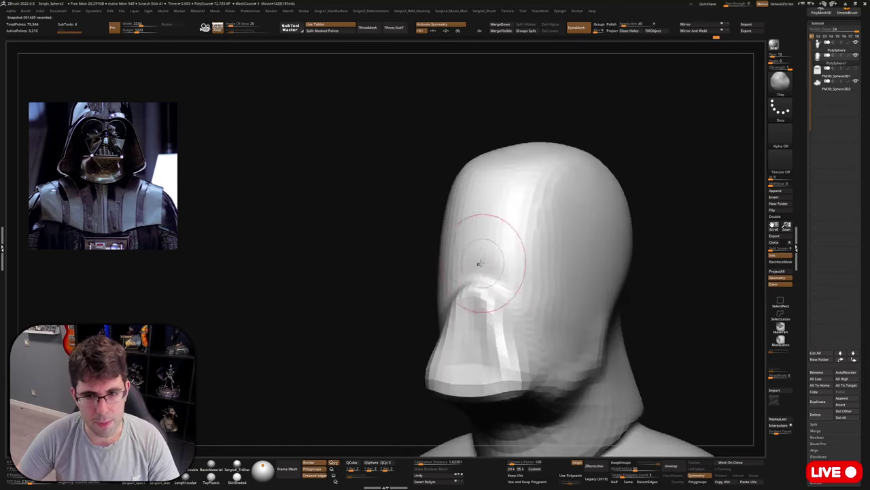
{"action": "mouse_move", "coordinate": [480, 263]}
{"action": "left_mouse_down"}
{"action": "mouse_move", "coordinate": [468, 234]}
{"action": "mouse_move", "coordinate": [477, 244]}
{"action": "left_mouse_up"}
{"action": "key", "text": "b"}
{"action": "key", "text": "m"}
{"action": "key", "text": "v"}
{"action": "right_click_drag", "start_coordinate": [480, 225], "coordinate": [435, 232]}
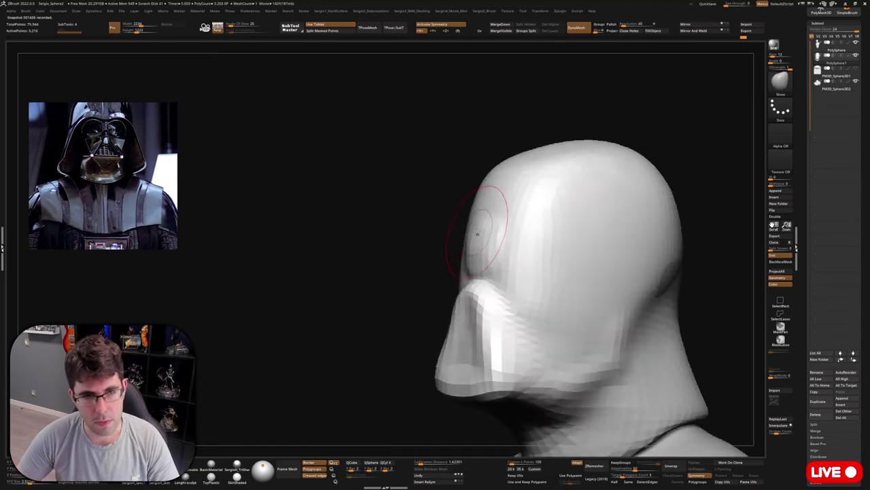
{"action": "right_click_drag", "start_coordinate": [488, 238], "coordinate": [538, 247]}
{"action": "left_click_drag", "start_coordinate": [508, 256], "coordinate": [544, 260]}
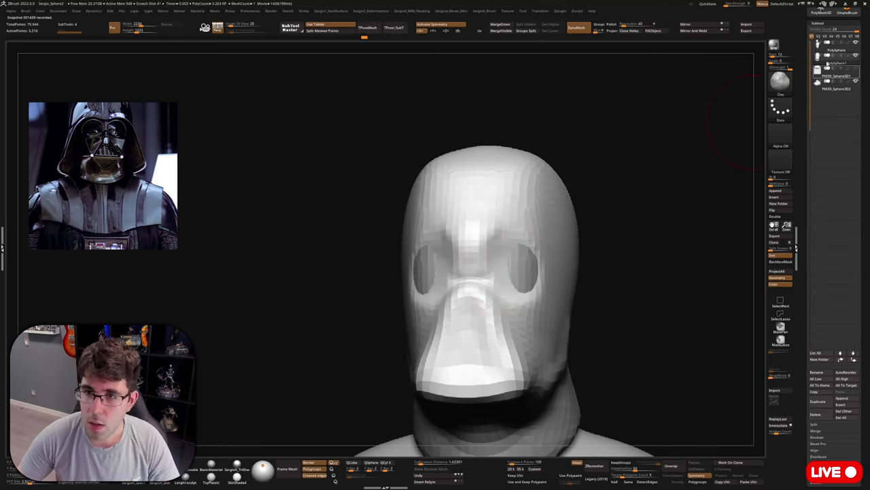
Hide the head of the original body subtool, and make the mask piece active again.
{"action": "left_click", "coordinate": [835, 46]}
{"action": "mouse_move", "coordinate": [551, 286]}
{"action": "right_mouse_down", "text": "ctrl"}
{"action": "mouse_move", "coordinate": [546, 218]}
{"action": "mouse_move", "coordinate": [589, 255]}
{"action": "right_mouse_up", "text": "ctrl"}
{"action": "mouse_move", "coordinate": [631, 183]}
{"action": "left_mouse_down", "text": "ctrl+shift"}
{"action": "mouse_move", "coordinate": [470, 243]}
{"action": "mouse_move", "coordinate": [578, 334]}
{"action": "mouse_move", "coordinate": [697, 286]}
{"action": "left_mouse_up", "text": "ctrl+shift"}
{"action": "mouse_move", "coordinate": [614, 307]}
{"action": "right_mouse_down", "text": "shift"}
{"action": "mouse_move", "coordinate": [649, 306]}
{"action": "mouse_move", "coordinate": [649, 288]}
{"action": "mouse_move", "coordinate": [585, 279]}
{"action": "right_mouse_up", "text": "shift"}
{"action": "left_click", "coordinate": [616, 279], "text": "alt"}
{"action": "left_click_drag", "start_coordinate": [585, 279], "coordinate": [589, 285], "text": "alt"}
Adjust the mask's outline beside the eye sockets with a resized Move brush.
{"action": "right_click_drag", "start_coordinate": [588, 285], "coordinate": [610, 299]}
{"action": "key", "text": "b"}
{"action": "key", "text": "m"}
{"action": "key", "text": "v"}
{"action": "key", "text": "s"}
{"action": "left_click_drag", "start_coordinate": [610, 299], "coordinate": [616, 297]}
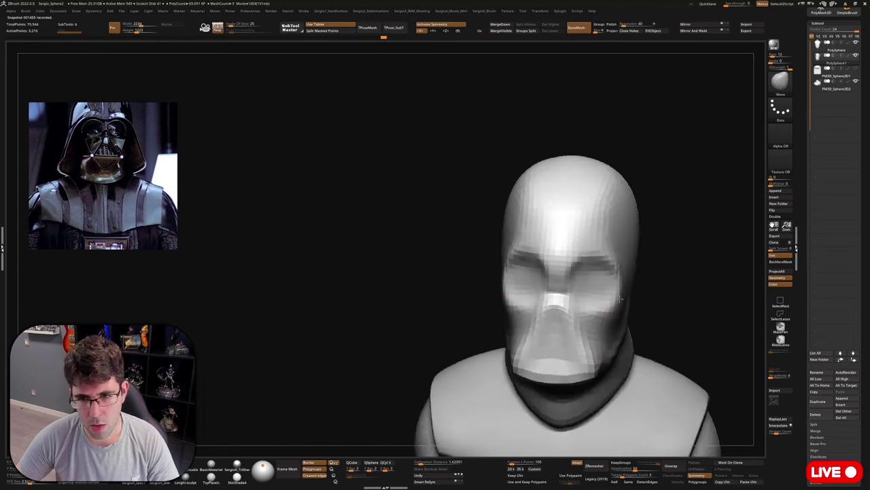
Carve a crease from under the eye socket down across the cheek with the DamStandard brush.
{"action": "mouse_move", "coordinate": [614, 326]}
{"action": "right_mouse_down"}
{"action": "mouse_move", "coordinate": [610, 298]}
{"action": "mouse_move", "coordinate": [642, 278]}
{"action": "mouse_move", "coordinate": [622, 301]}
{"action": "mouse_move", "coordinate": [583, 305]}
{"action": "mouse_move", "coordinate": [588, 315]}
{"action": "right_mouse_up"}
{"action": "key", "text": "b"}
{"action": "key", "text": "d"}
{"action": "key", "text": "s"}
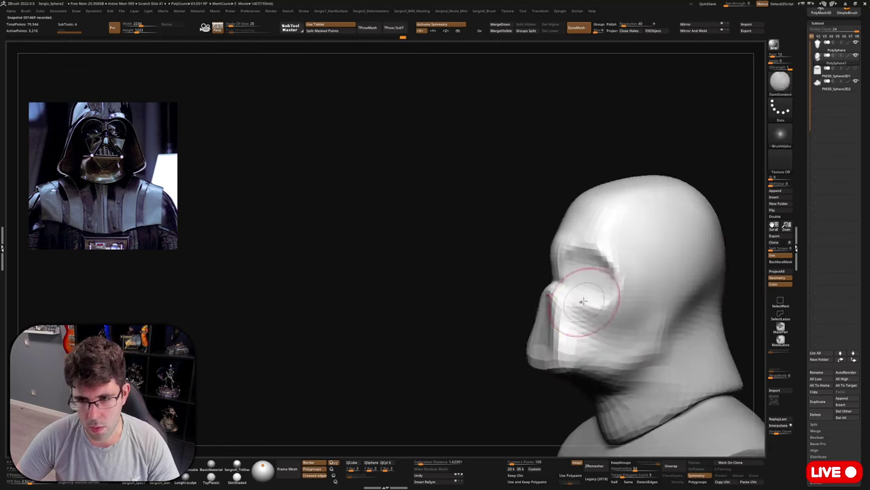
{"action": "left_click_drag", "start_coordinate": [582, 299], "coordinate": [608, 340]}
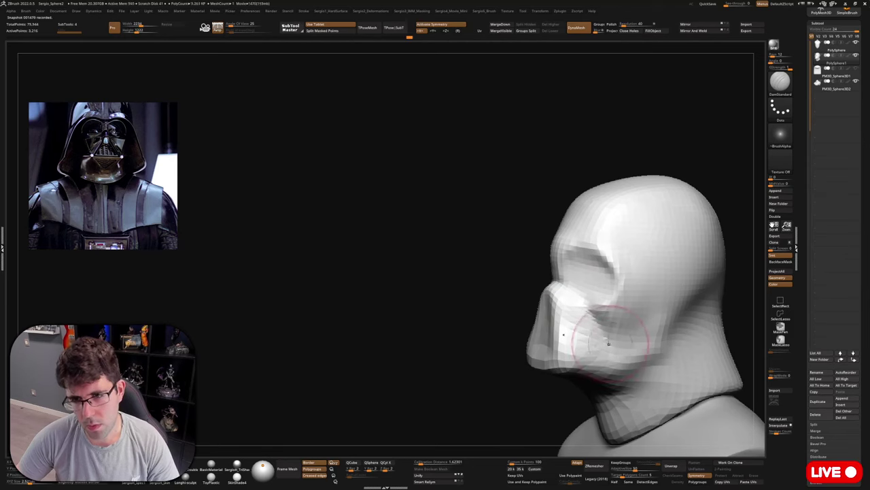
Reshape the cheek and outer eye socket edges around the carved crease with the Move brush.
{"action": "mouse_move", "coordinate": [608, 340]}
{"action": "right_mouse_down"}
{"action": "mouse_move", "coordinate": [628, 332]}
{"action": "mouse_move", "coordinate": [604, 300]}
{"action": "mouse_move", "coordinate": [626, 326]}
{"action": "mouse_move", "coordinate": [618, 263]}
{"action": "mouse_move", "coordinate": [607, 272]}
{"action": "mouse_move", "coordinate": [616, 263]}
{"action": "mouse_move", "coordinate": [606, 303]}
{"action": "mouse_move", "coordinate": [550, 285]}
{"action": "mouse_move", "coordinate": [584, 297]}
{"action": "right_mouse_up"}
{"action": "key", "text": "b"}
{"action": "key", "text": "m"}
{"action": "key", "text": "v"}
{"action": "key", "text": "shift"}
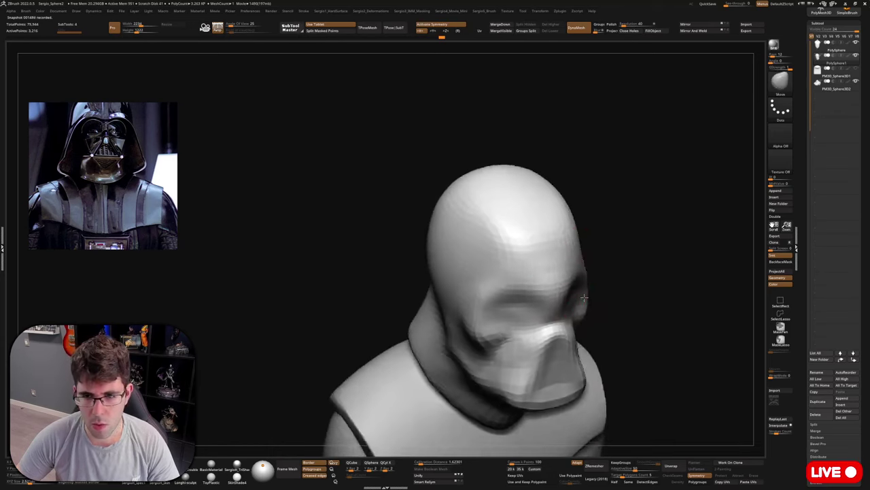
{"action": "mouse_move", "coordinate": [592, 252]}
{"action": "right_mouse_down"}
{"action": "mouse_move", "coordinate": [592, 272]}
{"action": "mouse_move", "coordinate": [544, 289]}
{"action": "mouse_move", "coordinate": [579, 281]}
{"action": "right_mouse_up"}
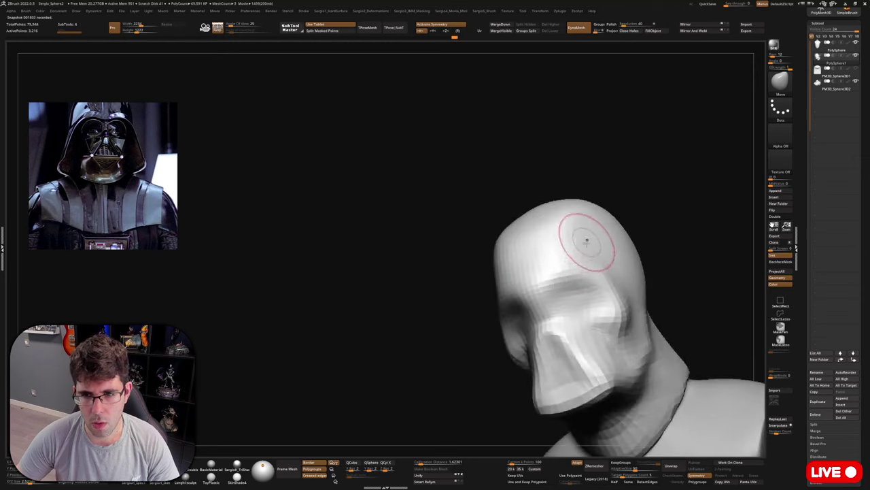
Build up the forehead above the eye sockets with the Clay brush and smooth it into the skull.
{"action": "key", "text": "b"}
{"action": "key", "text": "c"}
{"action": "key", "text": "l"}
{"action": "mouse_move", "coordinate": [590, 248]}
{"action": "left_mouse_down"}
{"action": "mouse_move", "coordinate": [583, 220]}
{"action": "mouse_move", "coordinate": [573, 219]}
{"action": "left_mouse_up"}
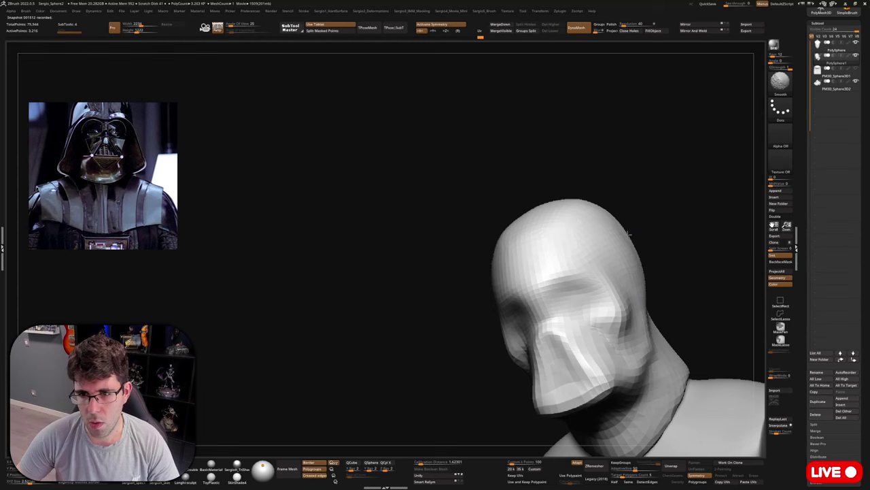
Push the crown of the head slightly down with an enlarged Move brush.
{"action": "right_click_drag", "start_coordinate": [628, 235], "coordinate": [609, 263]}
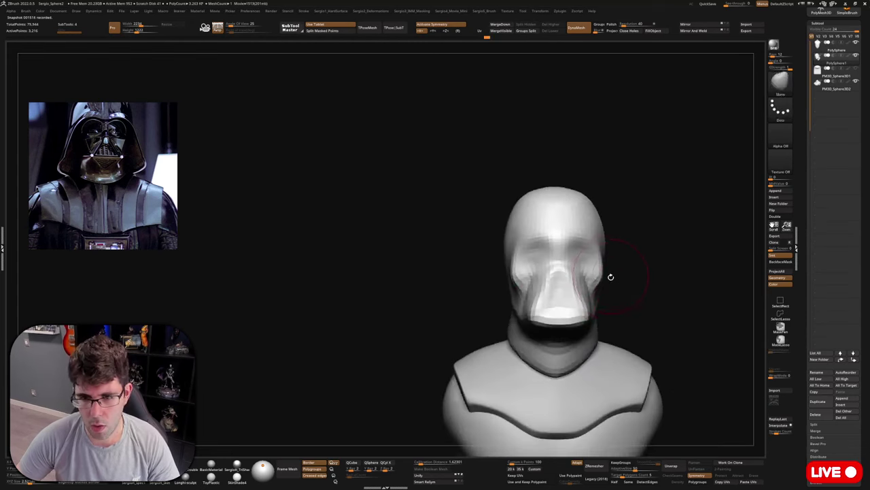
{"action": "key", "text": "bracketright"}
{"action": "key", "text": "bracketright"}
{"action": "key", "text": "bracketright"}
{"action": "left_click_drag", "start_coordinate": [575, 216], "coordinate": [575, 228]}
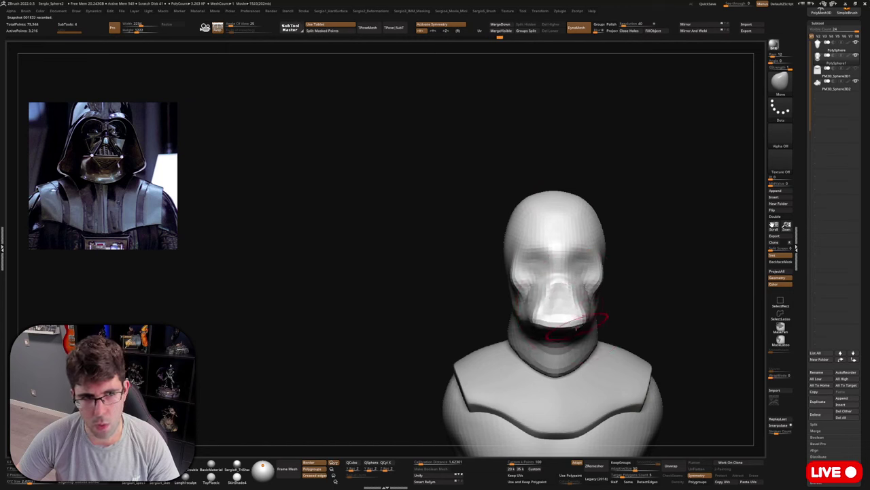
Sculpt the underside of the muzzle with the Standard brush and adjust the throat profile with the Move brush.
{"action": "mouse_move", "coordinate": [569, 329]}
{"action": "right_mouse_down"}
{"action": "mouse_move", "coordinate": [565, 320]}
{"action": "mouse_move", "coordinate": [553, 330]}
{"action": "right_mouse_up"}
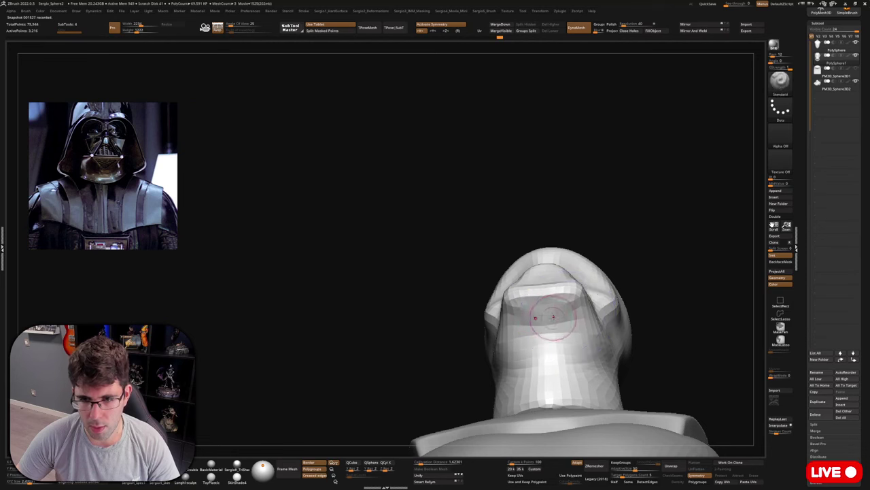
{"action": "left_click_drag", "start_coordinate": [556, 335], "coordinate": [565, 320]}
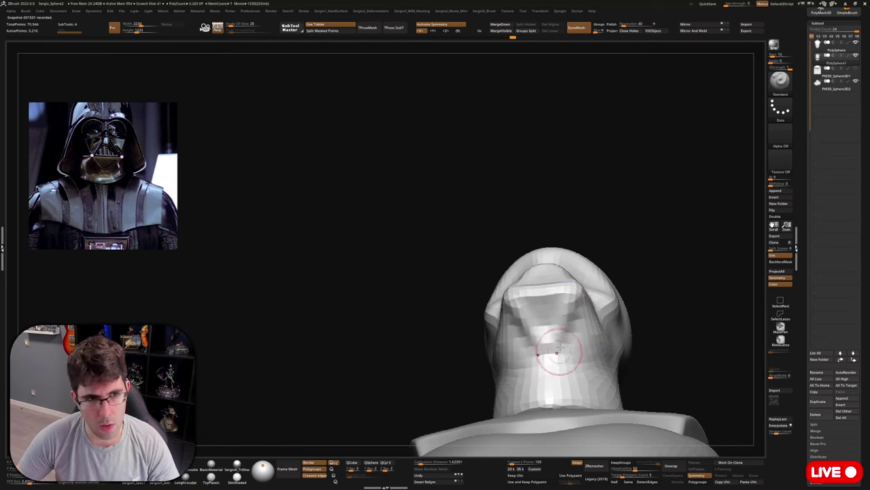
{"action": "mouse_move", "coordinate": [559, 350]}
{"action": "left_mouse_down"}
{"action": "mouse_move", "coordinate": [554, 316]}
{"action": "mouse_move", "coordinate": [571, 299]}
{"action": "left_mouse_up"}
{"action": "right_click_drag", "start_coordinate": [584, 316], "coordinate": [568, 324]}
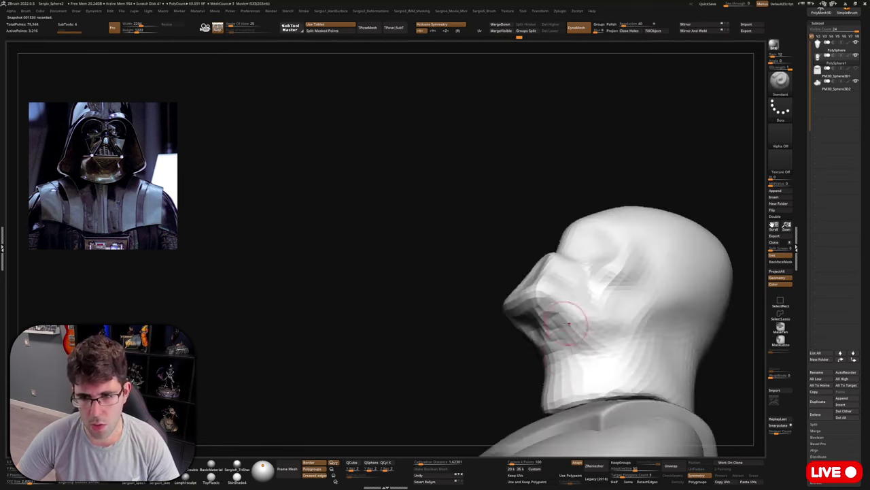
{"action": "right_click_drag", "start_coordinate": [549, 352], "coordinate": [545, 359]}
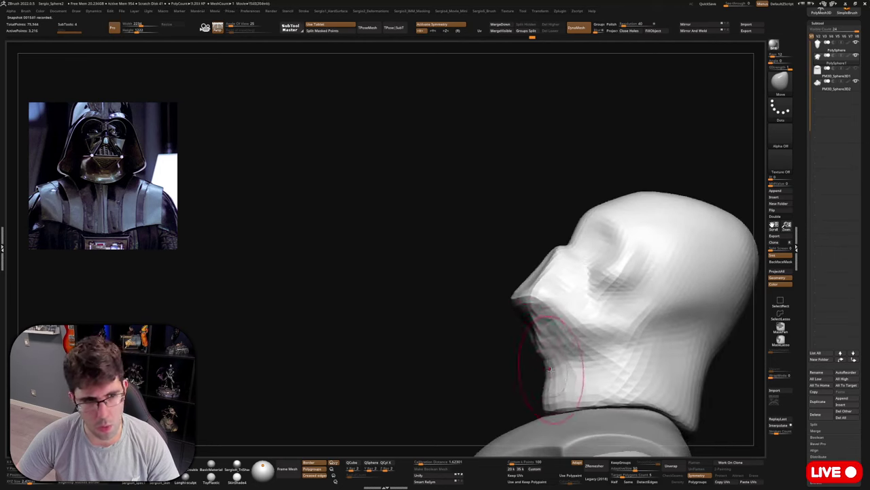
{"action": "mouse_move", "coordinate": [551, 364]}
{"action": "right_mouse_down"}
{"action": "mouse_move", "coordinate": [561, 374]}
{"action": "mouse_move", "coordinate": [578, 367]}
{"action": "mouse_move", "coordinate": [589, 388]}
{"action": "mouse_move", "coordinate": [580, 348]}
{"action": "mouse_move", "coordinate": [530, 373]}
{"action": "right_mouse_up"}
Build up the sides and back of the neck above the collar with a resized Standard brush.
{"action": "key", "text": "b"}
{"action": "key", "text": "s"}
{"action": "key", "text": "t"}
{"action": "key", "text": "s"}
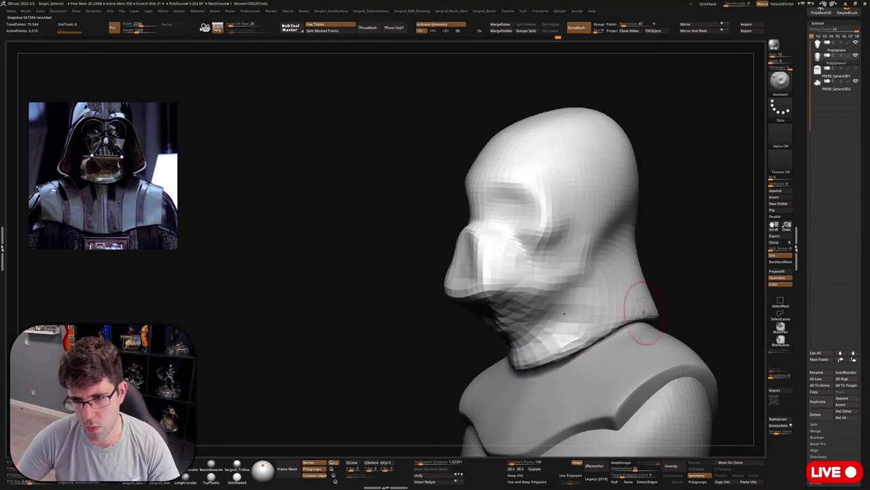
{"action": "mouse_move", "coordinate": [641, 307]}
{"action": "right_mouse_down"}
{"action": "mouse_move", "coordinate": [632, 340]}
{"action": "mouse_move", "coordinate": [627, 314]}
{"action": "mouse_move", "coordinate": [637, 295]}
{"action": "right_mouse_up"}
{"action": "key", "text": "b"}
{"action": "key", "text": "s"}
{"action": "key", "text": "t"}
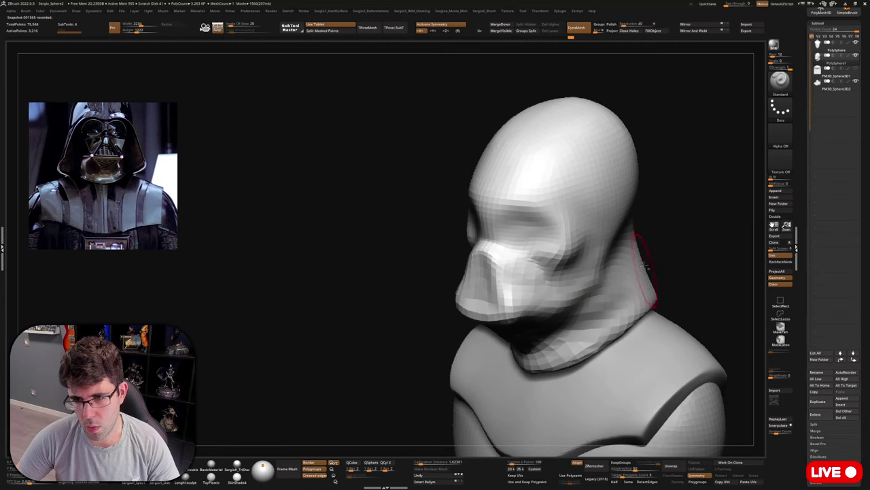
{"action": "mouse_move", "coordinate": [601, 327]}
{"action": "right_mouse_down"}
{"action": "mouse_move", "coordinate": [589, 303]}
{"action": "mouse_move", "coordinate": [576, 318]}
{"action": "mouse_move", "coordinate": [564, 312]}
{"action": "right_mouse_up"}
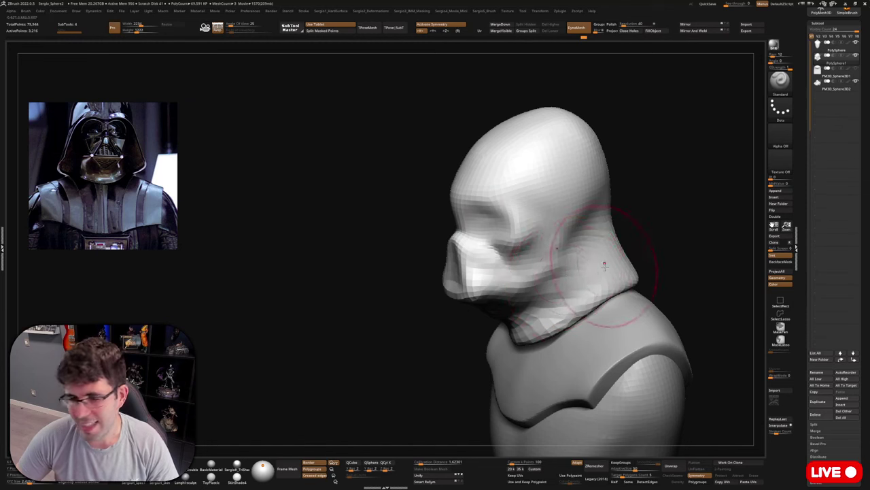
Reshape the forehead, crown and back of the head in profile with the Move brush, and smooth the side of the skull.
{"action": "right_click_drag", "start_coordinate": [604, 264], "coordinate": [584, 289]}
{"action": "right_click_drag", "start_coordinate": [641, 237], "coordinate": [598, 246]}
{"action": "key", "text": "b"}
{"action": "key", "text": "m"}
{"action": "key", "text": "v"}
{"action": "left_click_drag", "start_coordinate": [517, 204], "coordinate": [472, 184]}
{"action": "left_click_drag", "start_coordinate": [559, 185], "coordinate": [586, 217]}
{"action": "left_click_drag", "start_coordinate": [610, 247], "coordinate": [605, 247]}
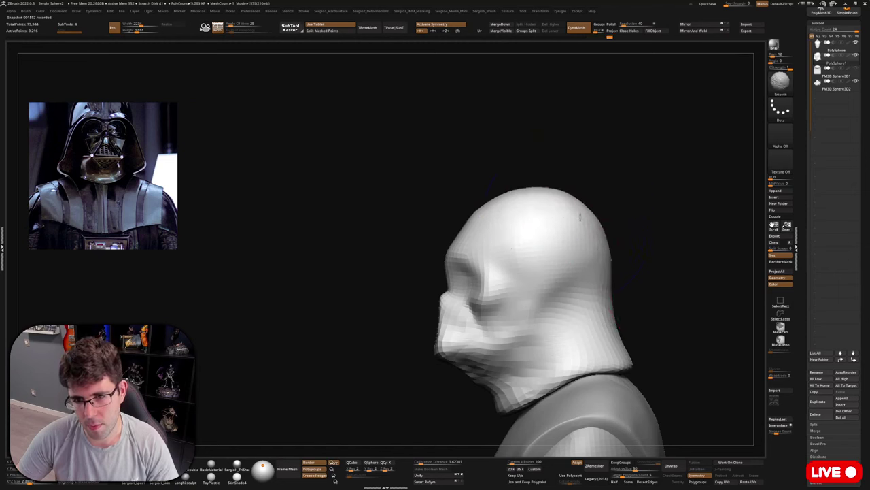
{"action": "mouse_move", "coordinate": [579, 215]}
{"action": "left_mouse_down", "text": "shift"}
{"action": "mouse_move", "coordinate": [599, 279]}
{"action": "mouse_move", "coordinate": [593, 291]}
{"action": "mouse_move", "coordinate": [571, 286]}
{"action": "left_mouse_up", "text": "shift"}
{"action": "key", "text": "s"}
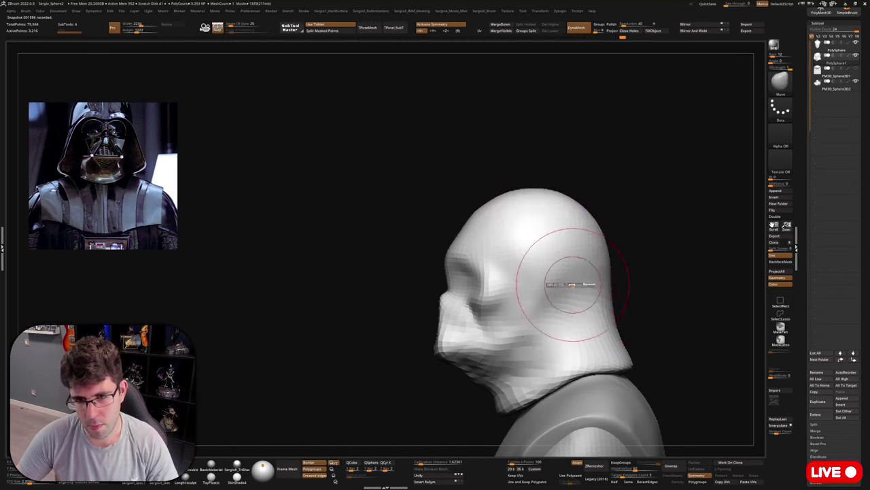
Smooth the throat under the jaw and adjust the jaw and muzzle underside with a resized Move brush.
{"action": "mouse_move", "coordinate": [550, 310]}
{"action": "right_mouse_down"}
{"action": "mouse_move", "coordinate": [558, 318]}
{"action": "mouse_move", "coordinate": [548, 321]}
{"action": "right_mouse_up"}
{"action": "mouse_move", "coordinate": [513, 365]}
{"action": "left_mouse_down", "text": "shift"}
{"action": "mouse_move", "coordinate": [474, 385]}
{"action": "mouse_move", "coordinate": [487, 393]}
{"action": "left_mouse_up", "text": "shift"}
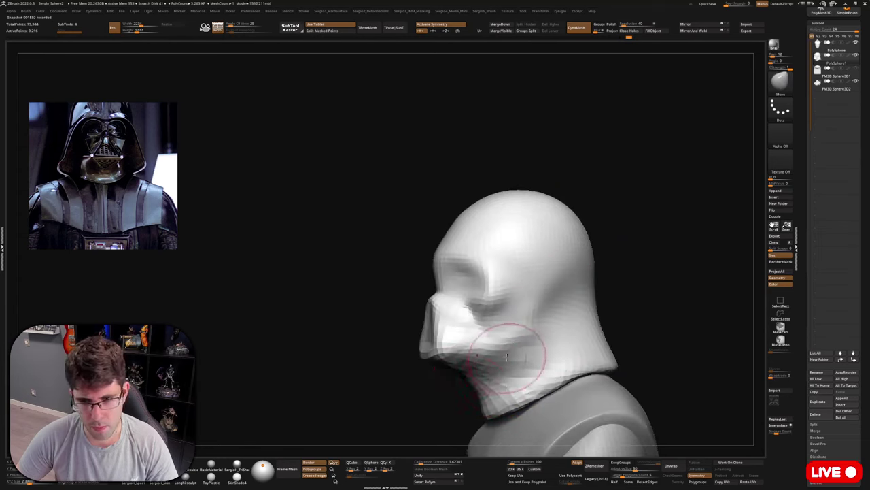
{"action": "left_click_drag", "start_coordinate": [509, 355], "coordinate": [492, 364]}
{"action": "right_click_drag", "start_coordinate": [484, 368], "coordinate": [467, 364]}
{"action": "key", "text": "s"}
{"action": "left_click_drag", "start_coordinate": [457, 364], "coordinate": [463, 362]}
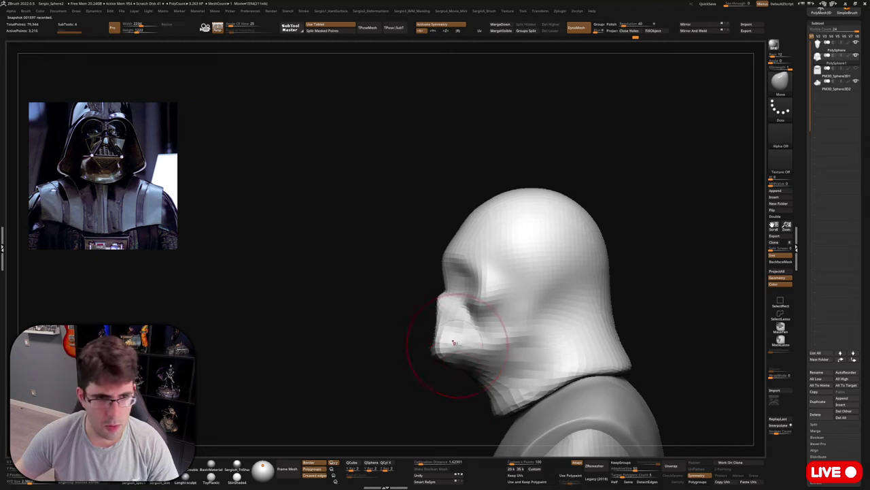
Bring up the helmet's side-view reference, and match the nose bridge and upper muzzle profile to it with the Move brush.
{"action": "scroll", "coordinate": [197, 259], "scroll_direction": "down", "scroll_amount": 5}
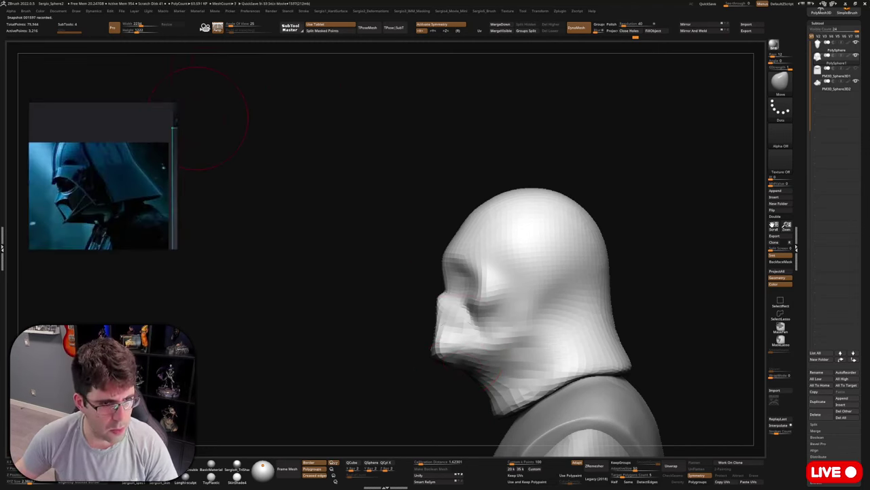
{"action": "mouse_move", "coordinate": [442, 354]}
{"action": "right_mouse_down"}
{"action": "mouse_move", "coordinate": [486, 355]}
{"action": "mouse_move", "coordinate": [443, 353]}
{"action": "right_mouse_up"}
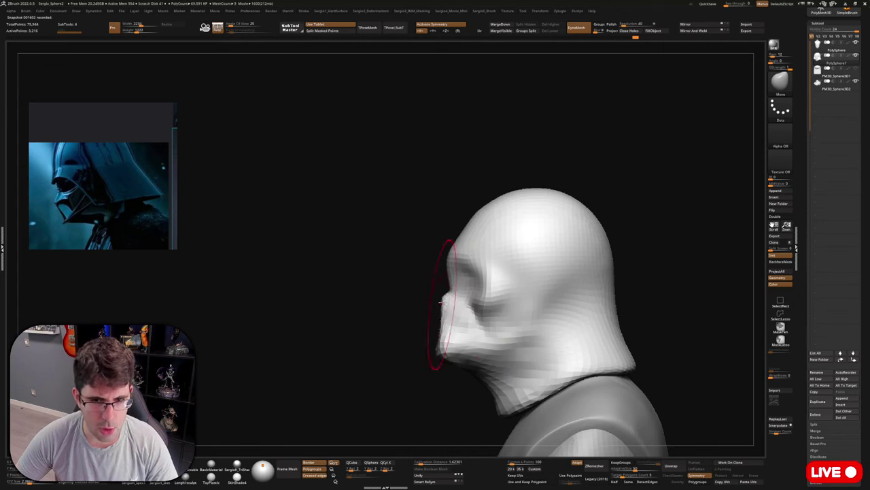
{"action": "left_click_drag", "start_coordinate": [441, 299], "coordinate": [436, 306]}
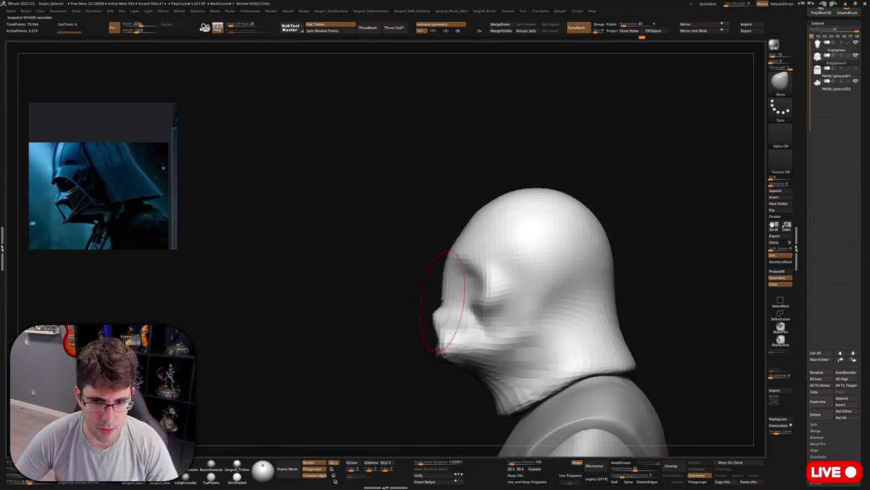
{"action": "left_click_drag", "start_coordinate": [446, 275], "coordinate": [453, 276]}
{"action": "left_click_drag", "start_coordinate": [439, 309], "coordinate": [432, 312]}
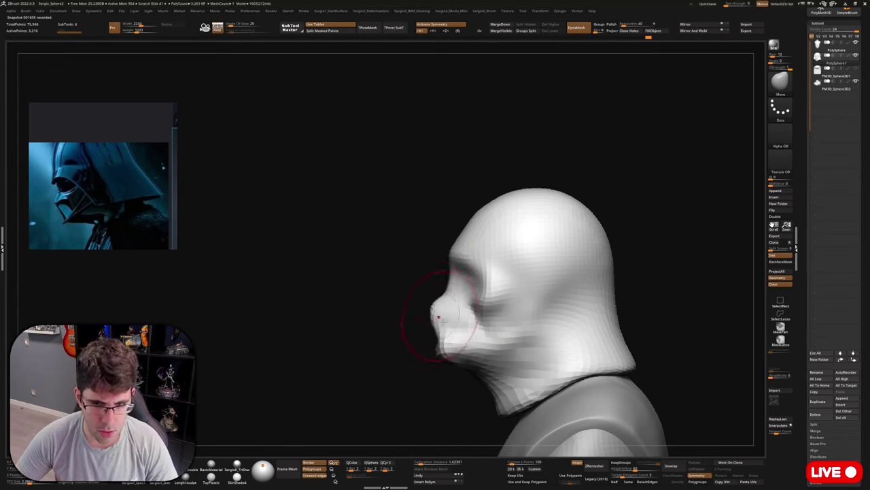
Refine the muzzle's front profile from nose tip to lower edge with a resized Move brush.
{"action": "key", "text": "s"}
{"action": "mouse_move", "coordinate": [442, 361]}
{"action": "left_mouse_down"}
{"action": "mouse_move", "coordinate": [453, 367]}
{"action": "mouse_move", "coordinate": [431, 304]}
{"action": "mouse_move", "coordinate": [452, 294]}
{"action": "left_mouse_up"}
{"action": "key", "text": "s"}
{"action": "key", "text": "s"}
{"action": "right_click_drag", "start_coordinate": [464, 305], "coordinate": [484, 302]}
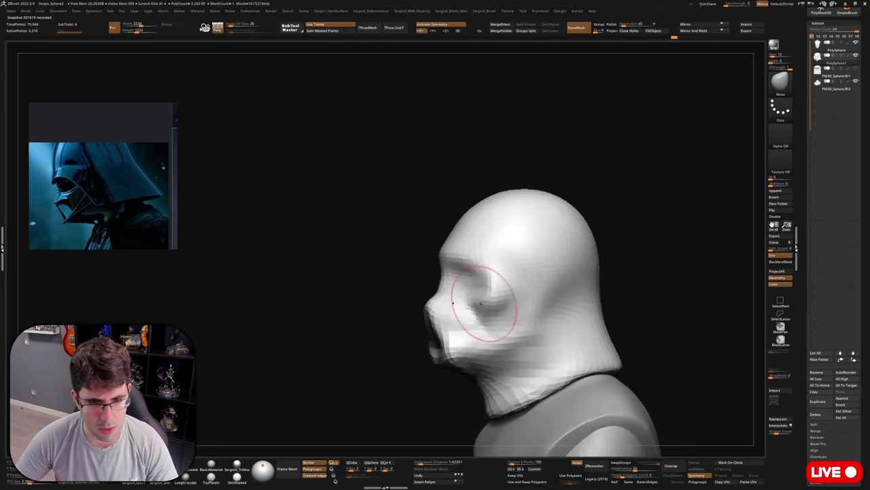
{"action": "left_click_drag", "start_coordinate": [450, 344], "coordinate": [443, 345]}
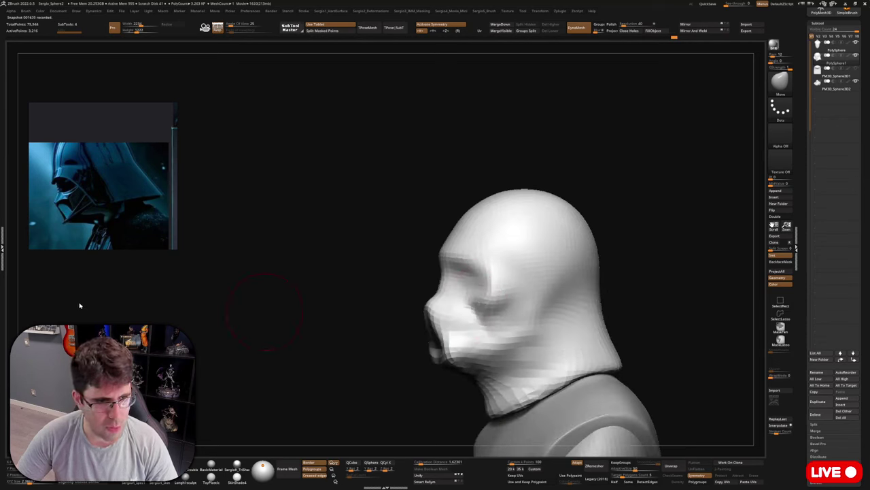
{"action": "right_click_drag", "start_coordinate": [424, 338], "coordinate": [470, 348]}
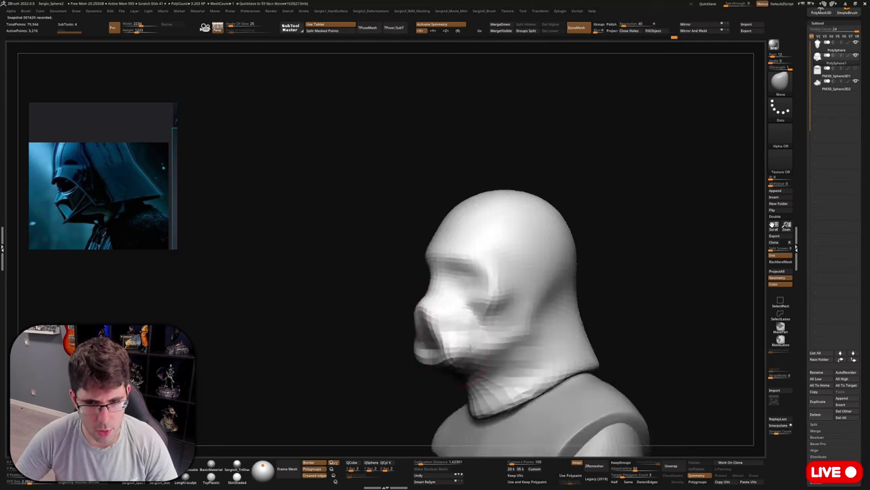
Adjust the lower jaw of the mask with the Move brush, following the profile reference.
{"action": "left_click_drag", "start_coordinate": [446, 360], "coordinate": [454, 361]}
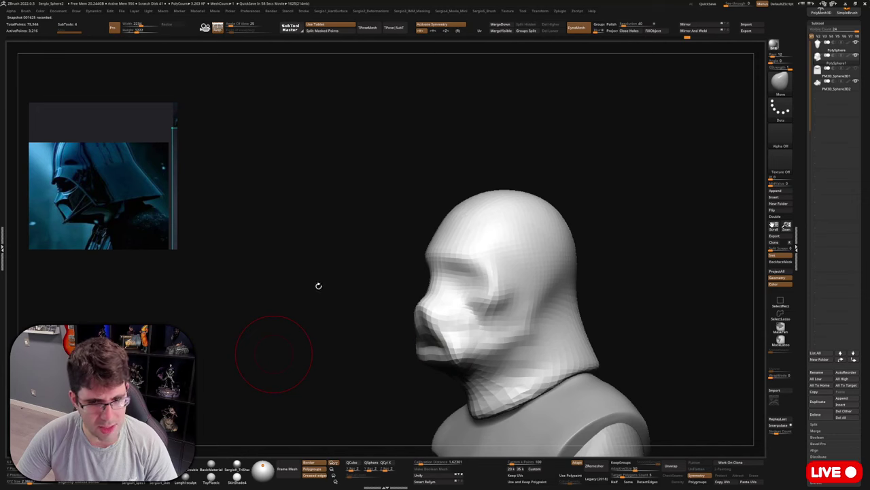
{"action": "right_click_drag", "start_coordinate": [318, 285], "coordinate": [252, 288]}
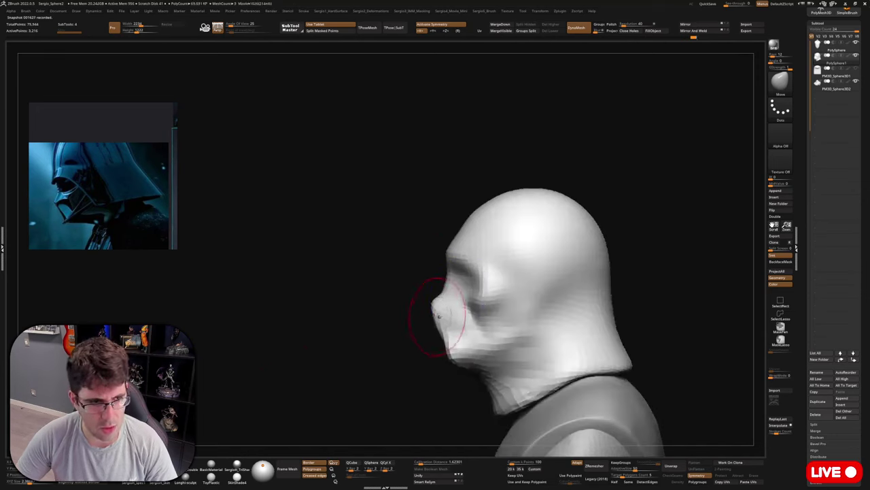
{"action": "right_click_drag", "start_coordinate": [481, 343], "coordinate": [475, 324], "text": "alt"}
Sculpt the mask's cheek and jawline with the Standard brush, from the chin back towards the neck and around the muzzle.
{"action": "key", "text": "b"}
{"action": "key", "text": "s"}
{"action": "key", "text": "t"}
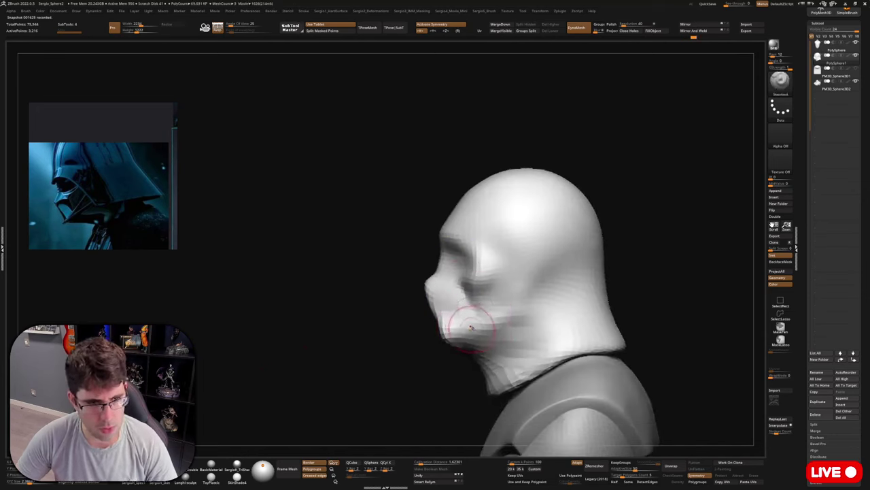
{"action": "mouse_move", "coordinate": [457, 338]}
{"action": "left_mouse_down"}
{"action": "mouse_move", "coordinate": [468, 319]}
{"action": "mouse_move", "coordinate": [507, 310]}
{"action": "left_mouse_up"}
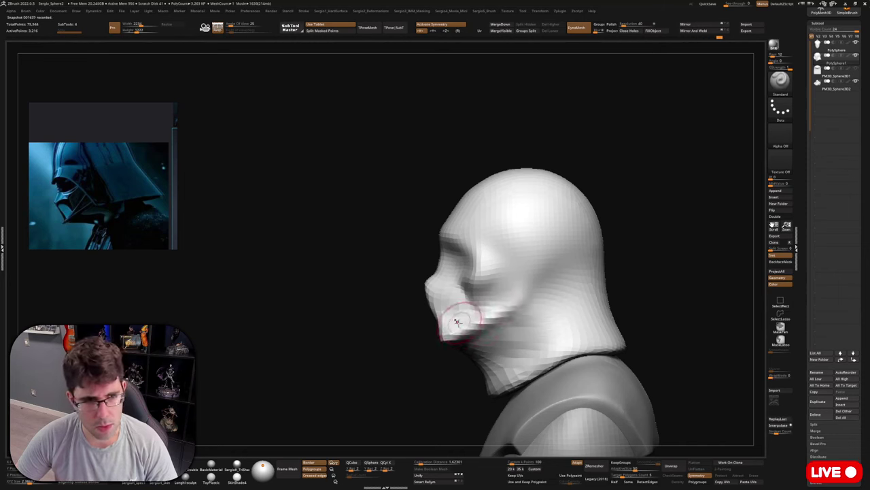
{"action": "right_click_drag", "start_coordinate": [457, 321], "coordinate": [472, 317]}
{"action": "left_click_drag", "start_coordinate": [459, 307], "coordinate": [454, 314]}
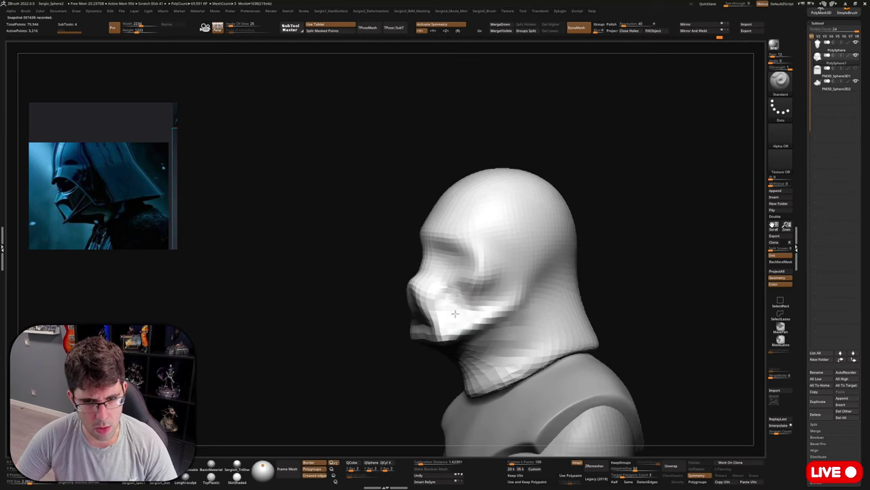
{"action": "right_click_drag", "start_coordinate": [441, 304], "coordinate": [439, 291]}
{"action": "left_click_drag", "start_coordinate": [439, 291], "coordinate": [464, 287]}
{"action": "right_click_drag", "start_coordinate": [465, 287], "coordinate": [428, 308]}
Reshape the front of the muzzle with the Move brush and smooth the groove along the jawline.
{"action": "key", "text": "b"}
{"action": "key", "text": "m"}
{"action": "key", "text": "v"}
{"action": "left_click_drag", "start_coordinate": [427, 307], "coordinate": [437, 329]}
{"action": "mouse_move", "coordinate": [448, 336]}
{"action": "right_mouse_down"}
{"action": "mouse_move", "coordinate": [461, 311]}
{"action": "mouse_move", "coordinate": [495, 321]}
{"action": "right_mouse_up"}
{"action": "left_click_drag", "start_coordinate": [510, 325], "coordinate": [490, 331], "text": "shift"}
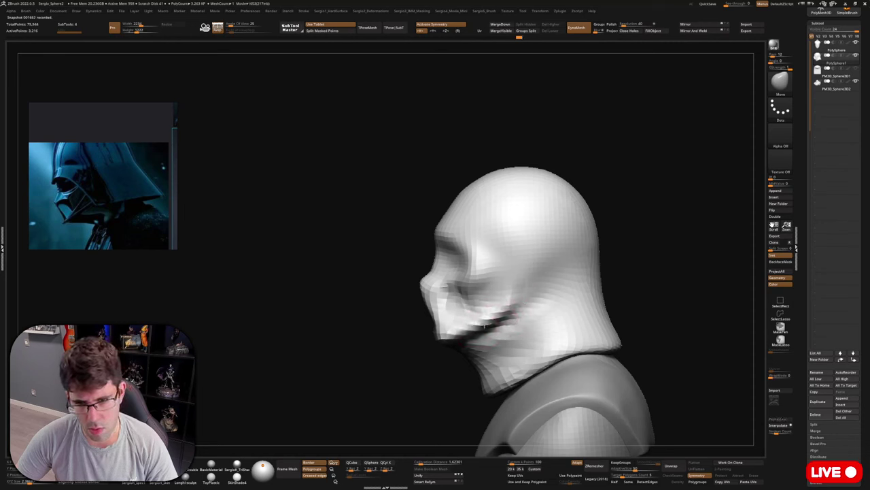
{"action": "left_click_drag", "start_coordinate": [510, 328], "coordinate": [518, 325]}
Refine the profile of the face and the back of the head with large Move strokes, undoing the last stroke.
{"action": "right_click_drag", "start_coordinate": [571, 321], "coordinate": [556, 276], "text": "ctrl"}
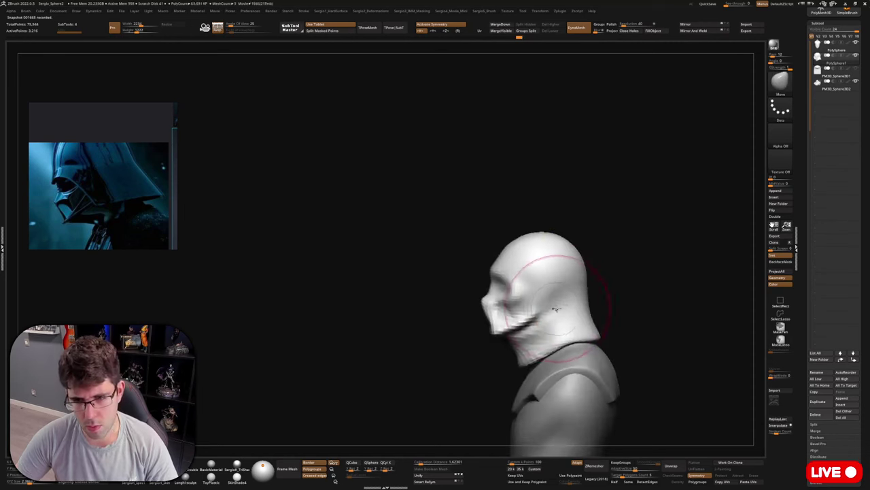
{"action": "left_click_drag", "start_coordinate": [493, 293], "coordinate": [503, 290]}
{"action": "left_click_drag", "start_coordinate": [502, 326], "coordinate": [510, 326]}
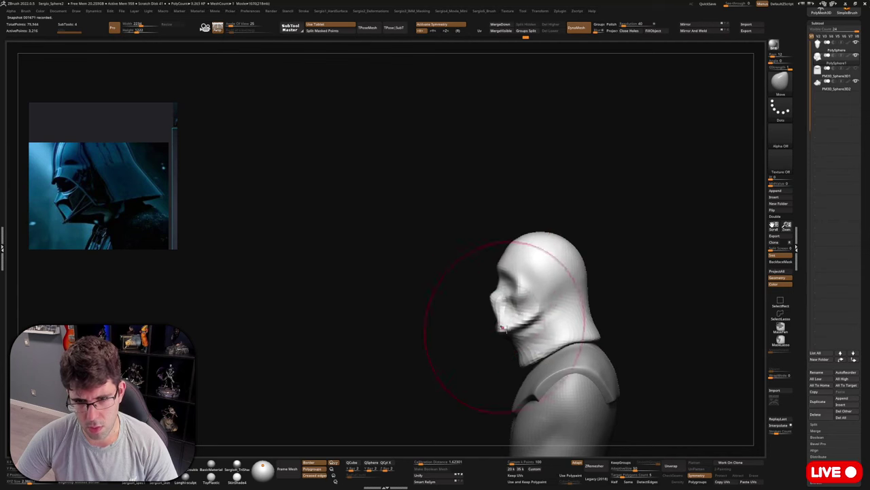
{"action": "mouse_move", "coordinate": [575, 271]}
{"action": "left_mouse_down"}
{"action": "mouse_move", "coordinate": [531, 246]}
{"action": "mouse_move", "coordinate": [569, 249]}
{"action": "mouse_move", "coordinate": [514, 250]}
{"action": "left_mouse_up"}
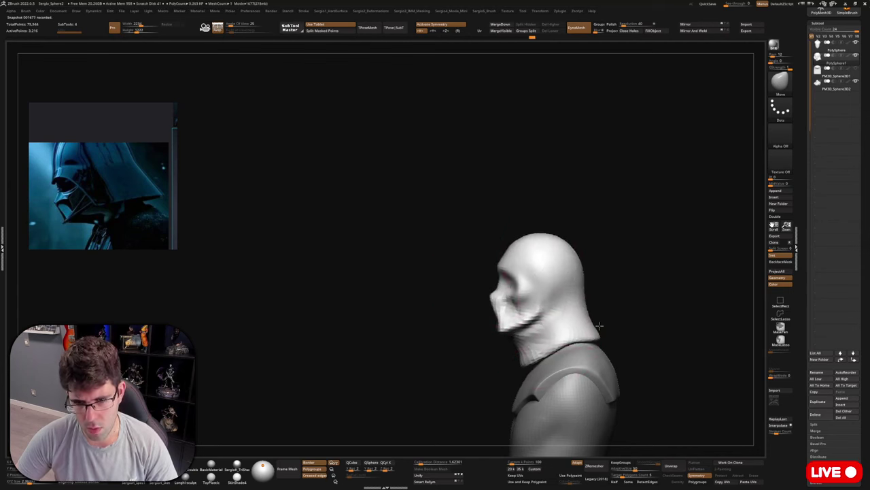
{"action": "left_click_drag", "start_coordinate": [600, 324], "coordinate": [639, 327]}
{"action": "left_click_drag", "start_coordinate": [515, 361], "coordinate": [518, 370]}
{"action": "key", "text": "ctrl+z"}
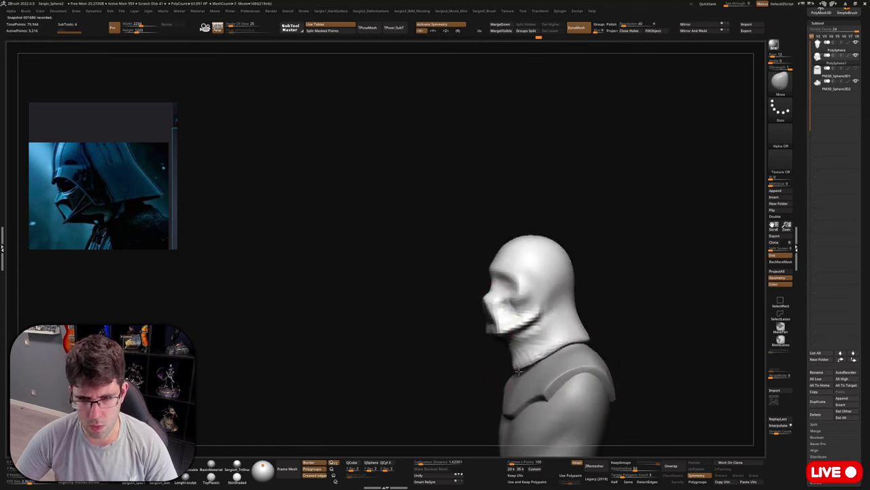
Duplicate the head subtool and push the copy's face inward with a resized Move brush to start the helmet.
{"action": "left_click_drag", "start_coordinate": [599, 177], "coordinate": [672, 161]}
{"action": "key", "text": "ctrl+shift+d"}
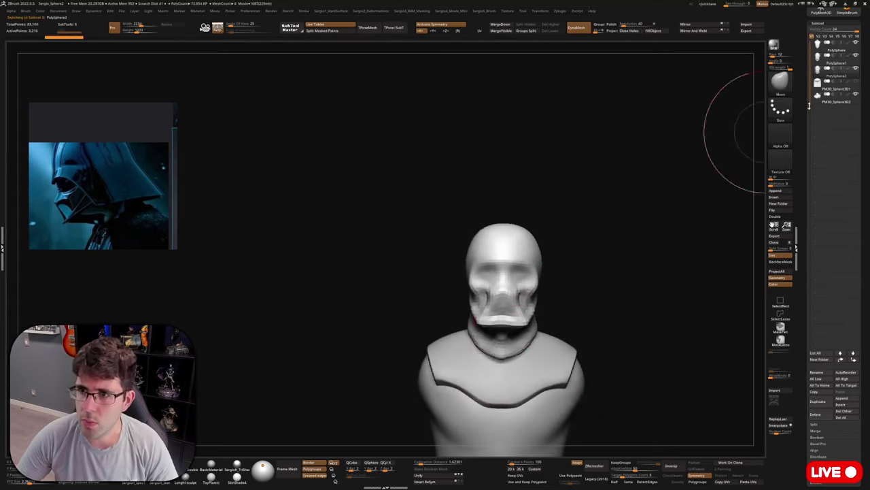
{"action": "left_click_drag", "start_coordinate": [556, 266], "coordinate": [518, 273]}
{"action": "key", "text": "s"}
{"action": "mouse_move", "coordinate": [534, 239]}
{"action": "left_mouse_down"}
{"action": "mouse_move", "coordinate": [528, 228]}
{"action": "mouse_move", "coordinate": [556, 246]}
{"action": "mouse_move", "coordinate": [573, 235]}
{"action": "left_mouse_up"}
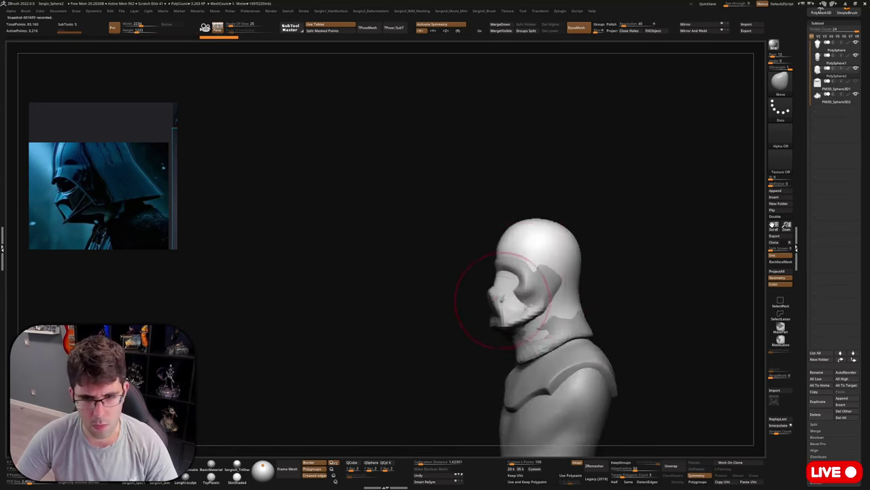
{"action": "mouse_move", "coordinate": [487, 289]}
{"action": "left_mouse_down"}
{"action": "mouse_move", "coordinate": [516, 280]}
{"action": "mouse_move", "coordinate": [500, 277]}
{"action": "mouse_move", "coordinate": [510, 270]}
{"action": "left_mouse_up"}
Sculpt the helmet copy's front edge with the Standard brush, running from the brow down the side towards the neck.
{"action": "key", "text": "b"}
{"action": "key", "text": "s"}
{"action": "key", "text": "t"}
{"action": "right_click_drag", "start_coordinate": [510, 270], "coordinate": [471, 270]}
{"action": "mouse_move", "coordinate": [504, 267]}
{"action": "left_mouse_down"}
{"action": "mouse_move", "coordinate": [524, 268]}
{"action": "mouse_move", "coordinate": [544, 333]}
{"action": "mouse_move", "coordinate": [573, 323]}
{"action": "left_mouse_up"}
{"action": "mouse_move", "coordinate": [591, 328]}
{"action": "right_mouse_down"}
{"action": "mouse_move", "coordinate": [559, 331]}
{"action": "mouse_move", "coordinate": [554, 280]}
{"action": "right_mouse_up"}
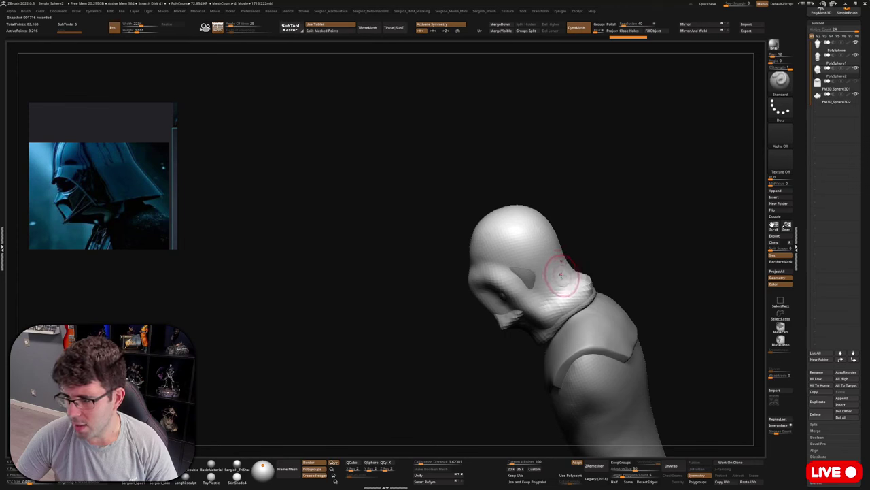
Isolate the helmet mesh and carve out the face area beneath the brow with the Standard brush.
{"action": "key", "text": "alt+s"}
{"action": "right_click_drag", "start_coordinate": [562, 270], "coordinate": [584, 284]}
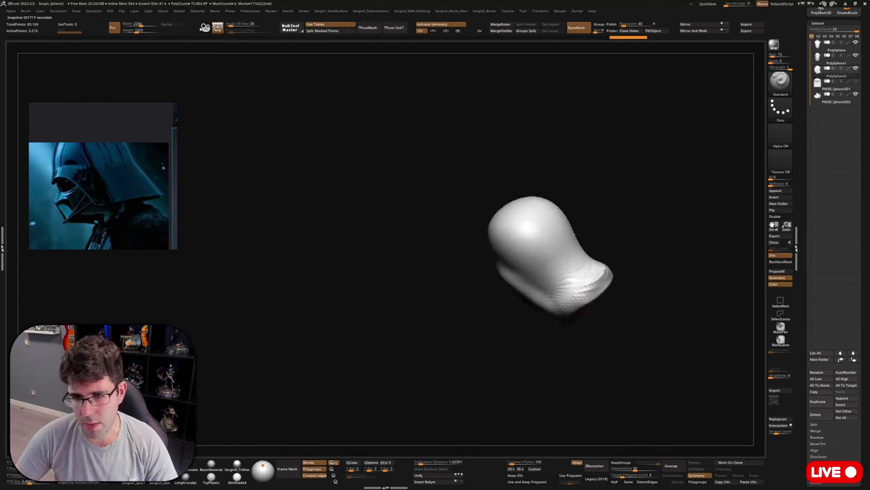
{"action": "left_click_drag", "start_coordinate": [583, 285], "coordinate": [589, 279]}
{"action": "right_click_drag", "start_coordinate": [588, 280], "coordinate": [549, 330]}
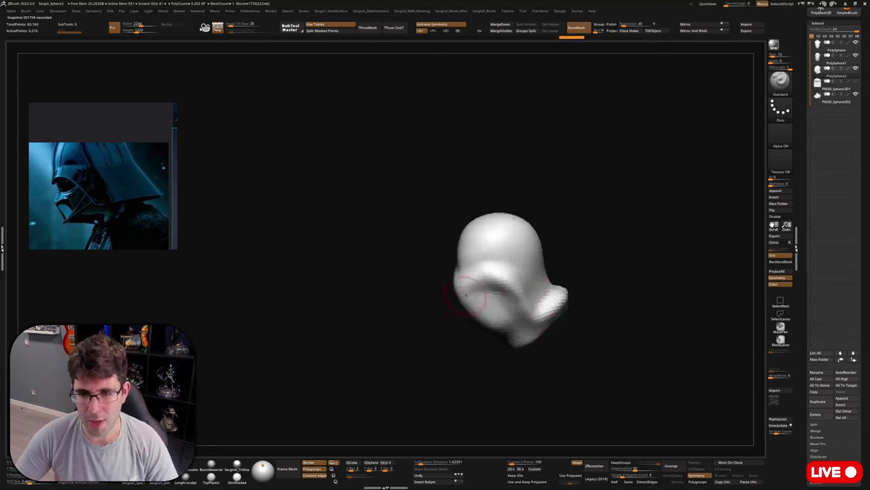
{"action": "mouse_move", "coordinate": [505, 280]}
{"action": "right_mouse_down"}
{"action": "mouse_move", "coordinate": [481, 306]}
{"action": "mouse_move", "coordinate": [508, 294]}
{"action": "right_mouse_up"}
{"action": "mouse_move", "coordinate": [485, 293]}
{"action": "left_mouse_down"}
{"action": "mouse_move", "coordinate": [455, 282]}
{"action": "mouse_move", "coordinate": [476, 291]}
{"action": "mouse_move", "coordinate": [467, 296]}
{"action": "mouse_move", "coordinate": [510, 303]}
{"action": "left_mouse_up"}
{"action": "right_click_drag", "start_coordinate": [510, 304], "coordinate": [500, 309]}
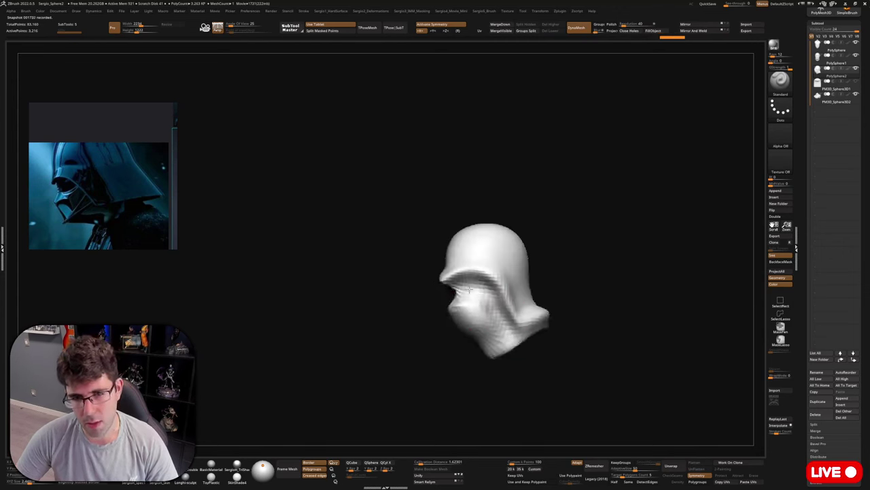
Build up the flared lower rear edge of the helmet with the Clay brush.
{"action": "mouse_move", "coordinate": [486, 306]}
{"action": "right_mouse_down"}
{"action": "mouse_move", "coordinate": [527, 312]}
{"action": "mouse_move", "coordinate": [528, 342]}
{"action": "mouse_move", "coordinate": [508, 335]}
{"action": "mouse_move", "coordinate": [544, 345]}
{"action": "mouse_move", "coordinate": [507, 351]}
{"action": "mouse_move", "coordinate": [526, 370]}
{"action": "mouse_move", "coordinate": [524, 328]}
{"action": "mouse_move", "coordinate": [535, 321]}
{"action": "right_mouse_up"}
{"action": "key", "text": "b"}
{"action": "key", "text": "c"}
{"action": "key", "text": "l"}
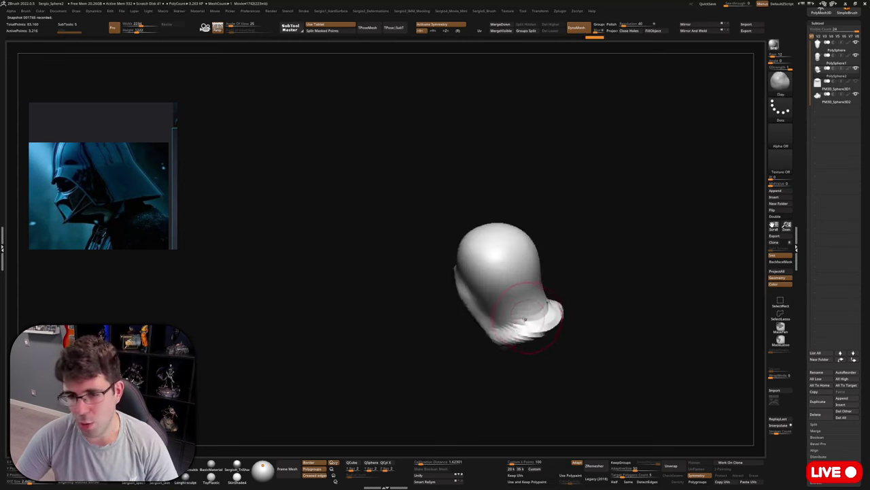
{"action": "mouse_move", "coordinate": [520, 323]}
{"action": "left_mouse_down"}
{"action": "mouse_move", "coordinate": [548, 311]}
{"action": "mouse_move", "coordinate": [518, 318]}
{"action": "mouse_move", "coordinate": [548, 296]}
{"action": "mouse_move", "coordinate": [523, 299]}
{"action": "mouse_move", "coordinate": [529, 315]}
{"action": "left_mouse_up"}
Smooth the sides and back of the helmet down to the lower rim and refine the rear corner.
{"action": "right_click_drag", "start_coordinate": [491, 316], "coordinate": [504, 321]}
{"action": "mouse_move", "coordinate": [476, 281]}
{"action": "left_mouse_down", "text": "shift"}
{"action": "mouse_move", "coordinate": [503, 292]}
{"action": "mouse_move", "coordinate": [520, 332]}
{"action": "left_mouse_up", "text": "shift"}
{"action": "right_click_drag", "start_coordinate": [537, 320], "coordinate": [499, 314], "text": "shift"}
{"action": "left_click_drag", "start_coordinate": [498, 314], "coordinate": [528, 328], "text": "shift"}
{"action": "right_click_drag", "start_coordinate": [527, 328], "coordinate": [560, 334]}
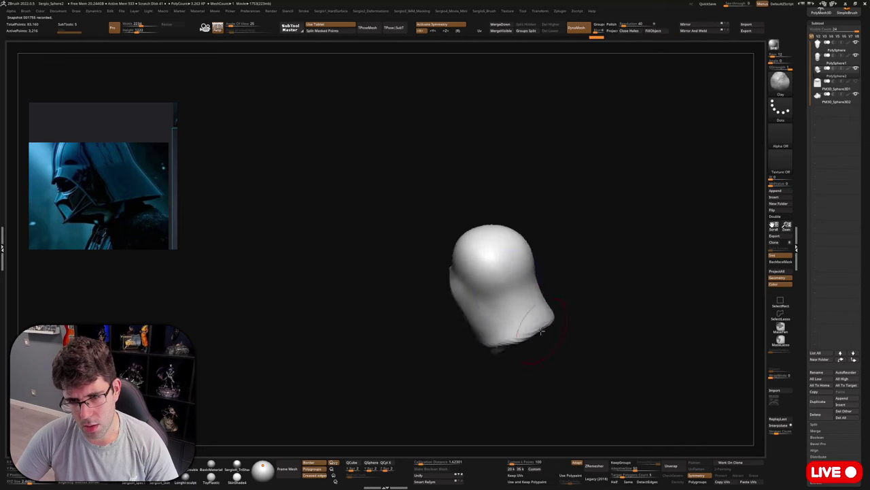
{"action": "left_click_drag", "start_coordinate": [559, 334], "coordinate": [549, 328]}
Smooth away the leftover face and neck forms on the underside of the helmet.
{"action": "right_click_drag", "start_coordinate": [495, 339], "coordinate": [441, 325]}
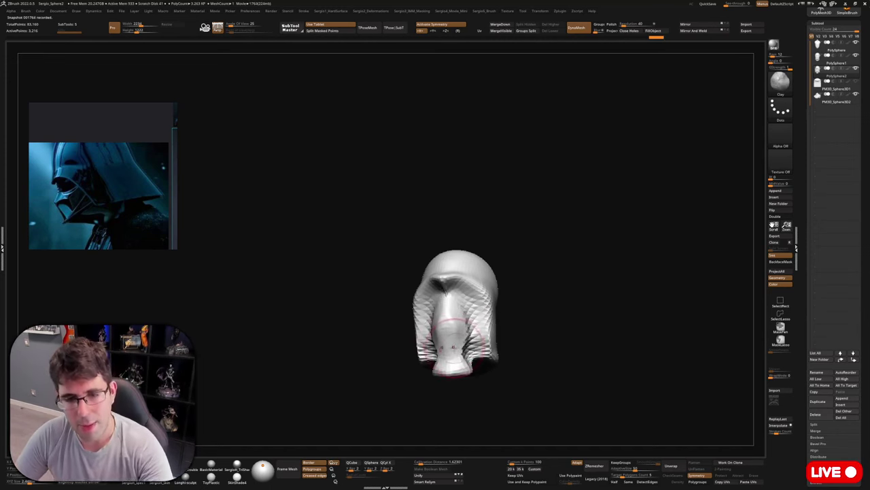
{"action": "right_click_drag", "start_coordinate": [463, 310], "coordinate": [441, 317]}
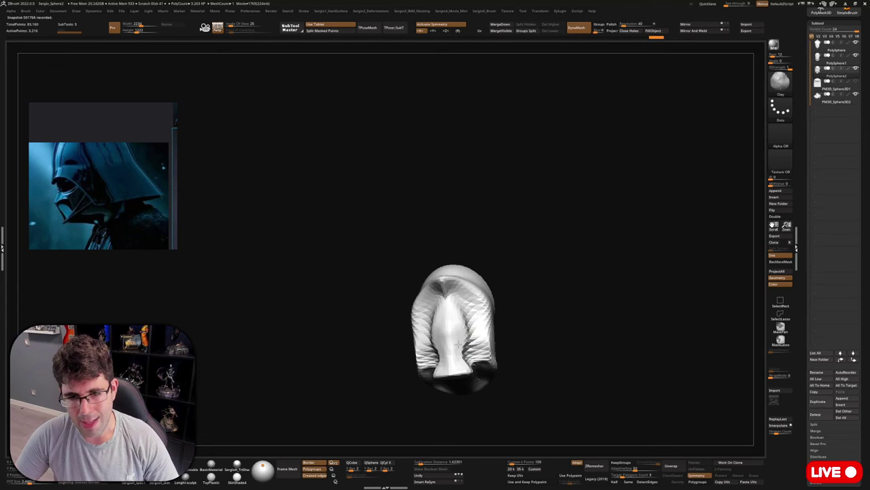
{"action": "right_click_drag", "start_coordinate": [470, 373], "coordinate": [466, 378]}
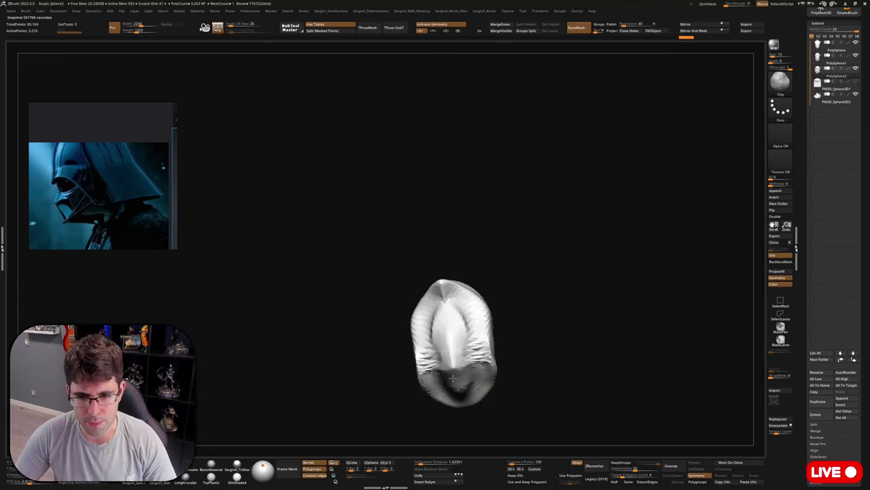
{"action": "mouse_move", "coordinate": [452, 378]}
{"action": "left_mouse_down", "text": "shift"}
{"action": "mouse_move", "coordinate": [459, 386]}
{"action": "mouse_move", "coordinate": [457, 343]}
{"action": "left_mouse_up", "text": "shift"}
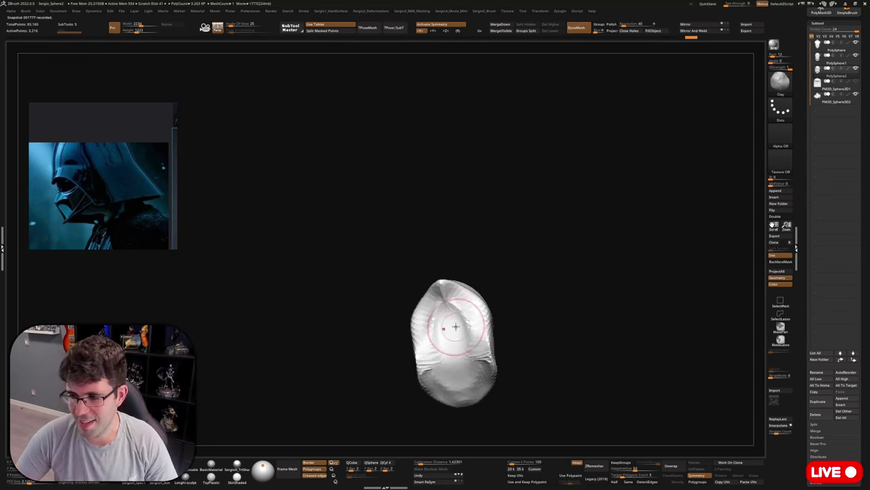
{"action": "mouse_move", "coordinate": [469, 367]}
{"action": "right_mouse_down"}
{"action": "mouse_move", "coordinate": [449, 343]}
{"action": "mouse_move", "coordinate": [471, 366]}
{"action": "right_mouse_up"}
Flare the helmet's lower side edges outward symmetrically with the Move brush, viewed from the front with the bust.
{"action": "right_click_drag", "start_coordinate": [487, 331], "coordinate": [485, 345], "text": "shift"}
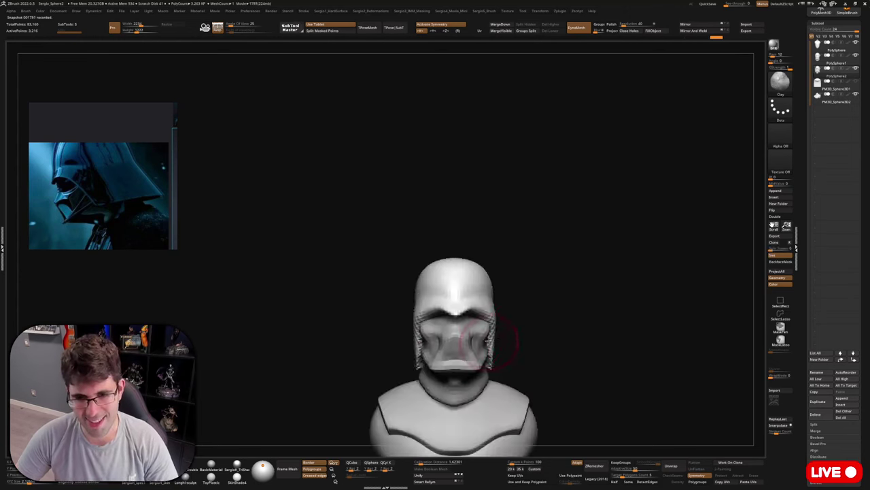
{"action": "key", "text": "b"}
{"action": "key", "text": "m"}
{"action": "key", "text": "v"}
{"action": "left_click_drag", "start_coordinate": [500, 363], "coordinate": [507, 366]}
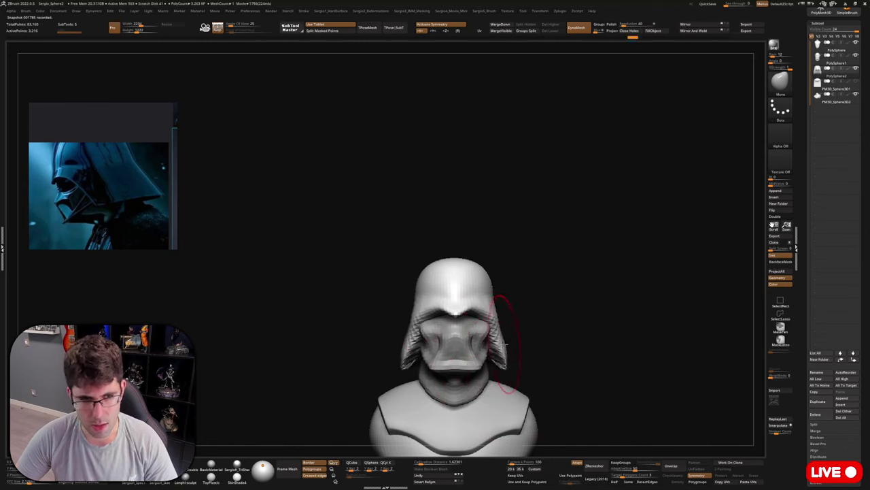
{"action": "mouse_move", "coordinate": [498, 340]}
{"action": "right_mouse_down"}
{"action": "mouse_move", "coordinate": [416, 312]}
{"action": "mouse_move", "coordinate": [438, 321]}
{"action": "mouse_move", "coordinate": [440, 291]}
{"action": "right_mouse_up"}
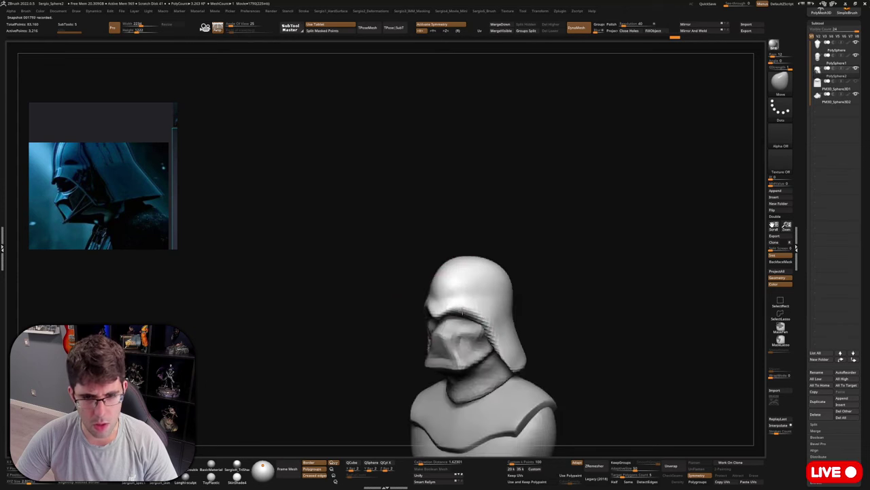
Smooth the helmet's dome and side panels down to the flared edge.
{"action": "key", "text": "shift"}
{"action": "right_click_drag", "start_coordinate": [537, 309], "coordinate": [502, 297]}
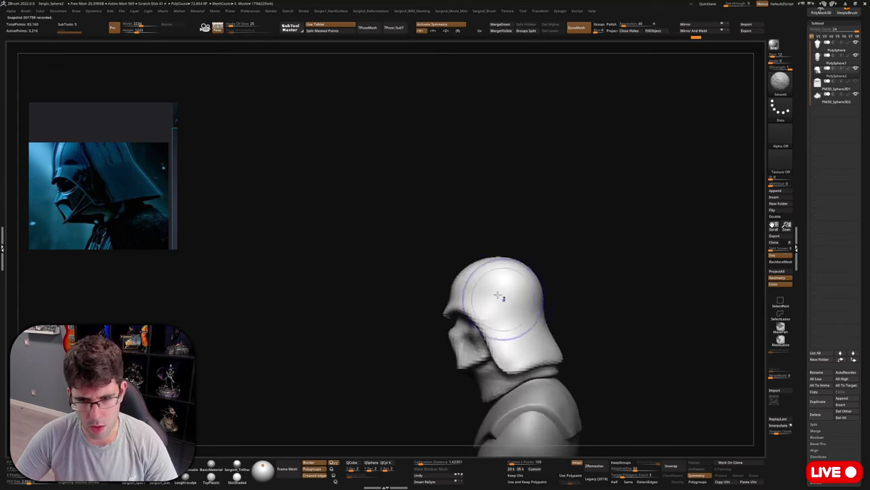
{"action": "left_click_drag", "start_coordinate": [502, 297], "coordinate": [529, 327], "text": "shift"}
{"action": "left_click_drag", "start_coordinate": [530, 328], "coordinate": [521, 320], "text": "shift"}
{"action": "right_click_drag", "start_coordinate": [585, 325], "coordinate": [543, 327]}
{"action": "left_click_drag", "start_coordinate": [543, 327], "coordinate": [525, 285], "text": "shift"}
{"action": "right_click_drag", "start_coordinate": [525, 285], "coordinate": [510, 334]}
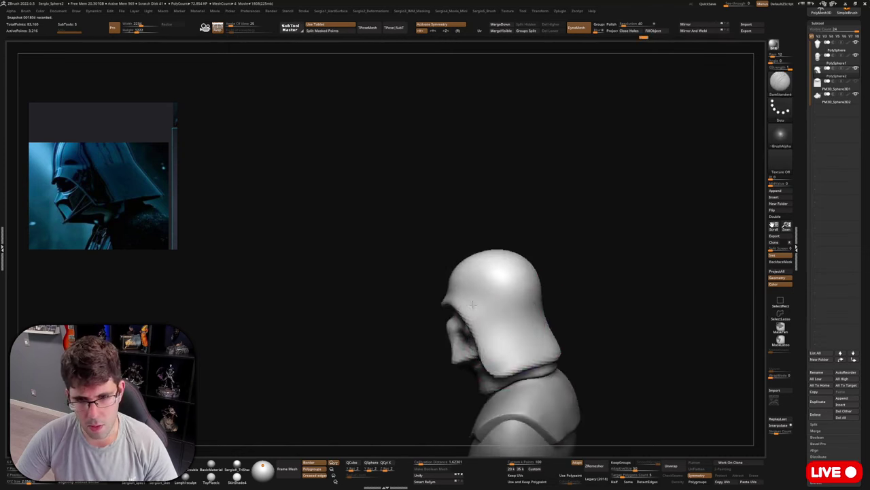
Reshape the upper side of the helmet dome with the Move brush after checking it from the back and front.
{"action": "right_click_drag", "start_coordinate": [569, 327], "coordinate": [540, 325]}
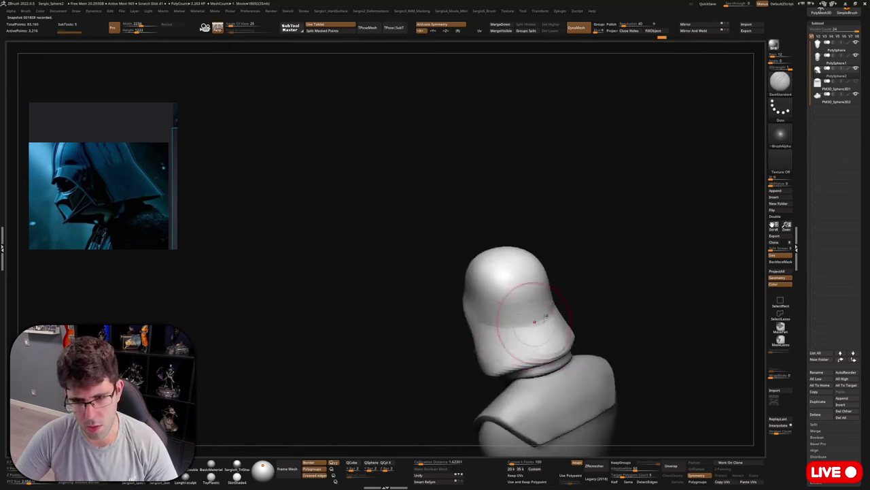
{"action": "right_click_drag", "start_coordinate": [481, 352], "coordinate": [487, 325]}
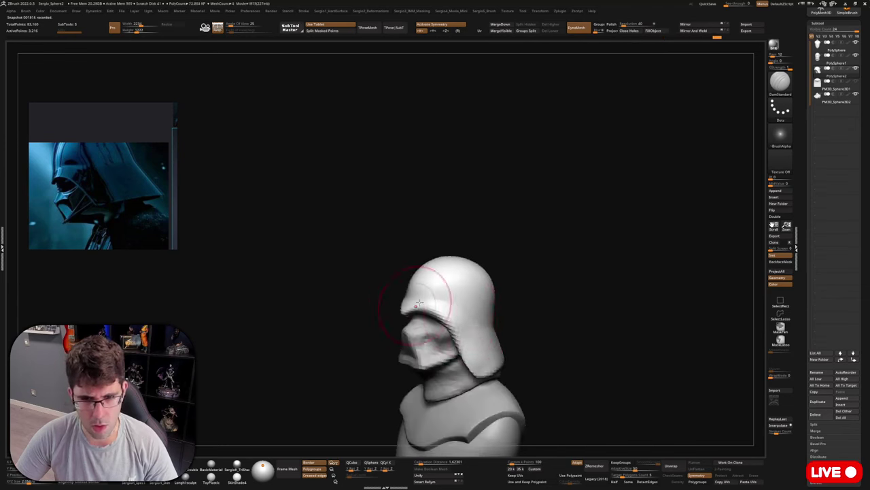
{"action": "mouse_move", "coordinate": [419, 303]}
{"action": "right_mouse_down"}
{"action": "mouse_move", "coordinate": [469, 283]}
{"action": "mouse_move", "coordinate": [476, 269]}
{"action": "right_mouse_up"}
{"action": "key", "text": "b"}
{"action": "key", "text": "m"}
{"action": "key", "text": "v"}
{"action": "left_click_drag", "start_coordinate": [457, 272], "coordinate": [469, 268]}
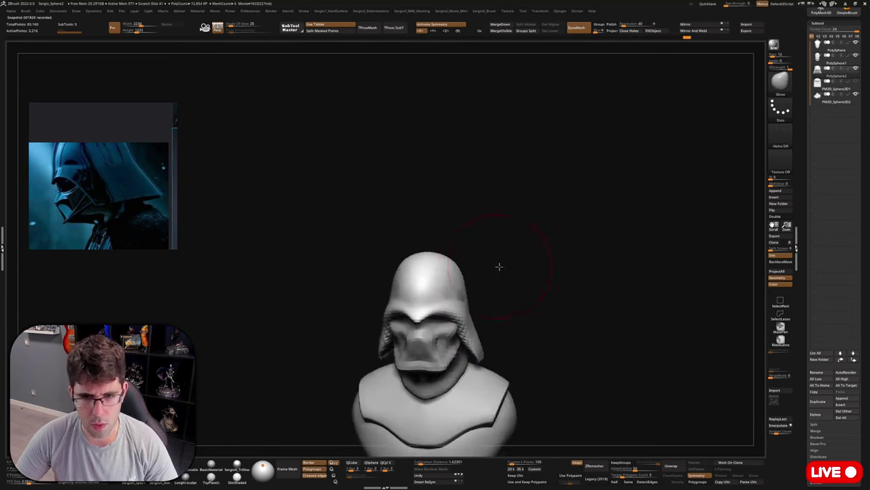
Reshape the rear contour of the helmet in profile with the Move brush so the back slopes into a flare.
{"action": "right_click_drag", "start_coordinate": [499, 266], "coordinate": [489, 268]}
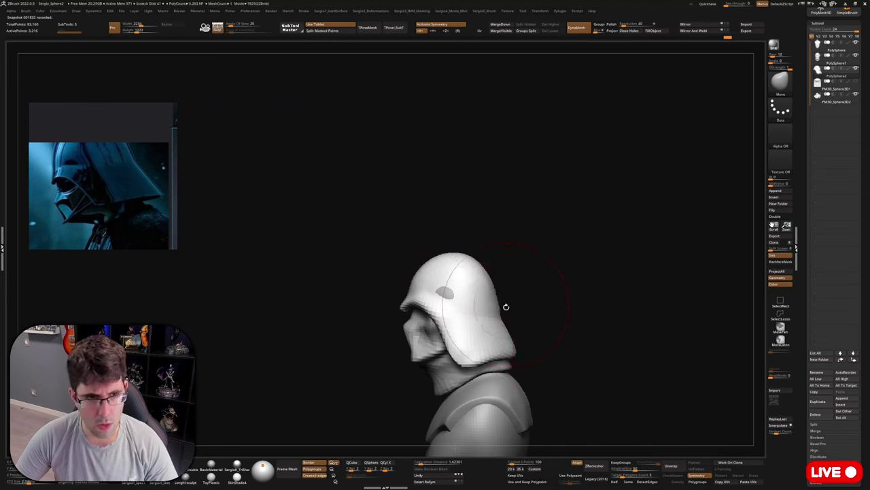
{"action": "left_click_drag", "start_coordinate": [493, 285], "coordinate": [501, 304]}
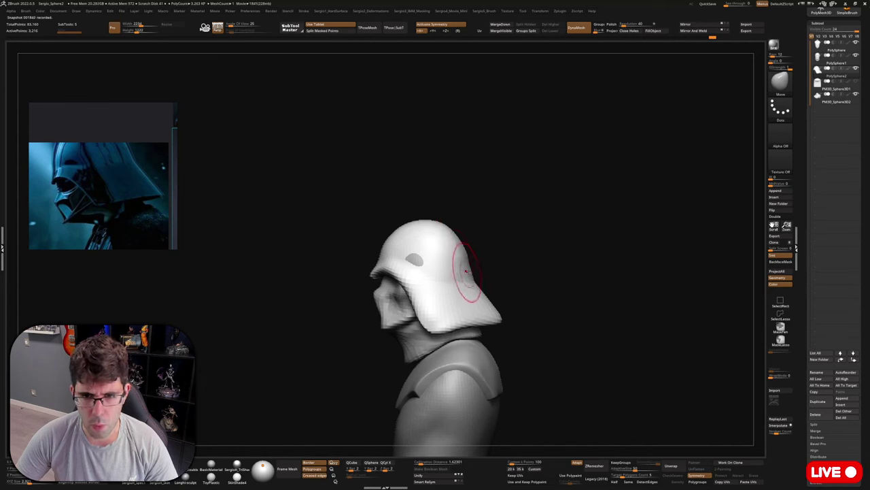
{"action": "key", "text": "shift"}
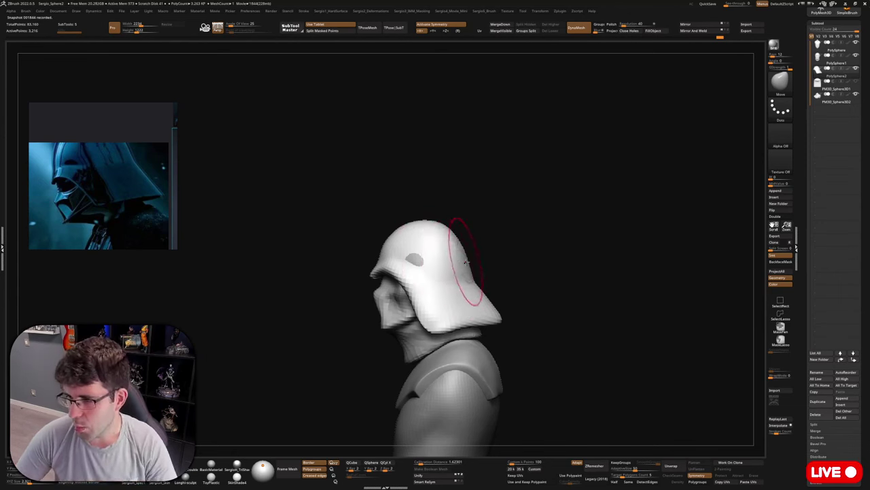
{"action": "mouse_move", "coordinate": [492, 270]}
{"action": "left_mouse_down"}
{"action": "mouse_move", "coordinate": [467, 256]}
{"action": "mouse_move", "coordinate": [506, 263]}
{"action": "left_mouse_up"}
Adjust the brush size and refine the back of the helmet, smoothing the transition from the dome to the flare.
{"action": "key", "text": "s"}
{"action": "mouse_move", "coordinate": [515, 323]}
{"action": "left_mouse_down"}
{"action": "mouse_move", "coordinate": [535, 325]}
{"action": "mouse_move", "coordinate": [519, 318]}
{"action": "mouse_move", "coordinate": [511, 326]}
{"action": "mouse_move", "coordinate": [545, 301]}
{"action": "mouse_move", "coordinate": [534, 316]}
{"action": "mouse_move", "coordinate": [547, 312]}
{"action": "mouse_move", "coordinate": [548, 278]}
{"action": "mouse_move", "coordinate": [538, 284]}
{"action": "left_mouse_up"}
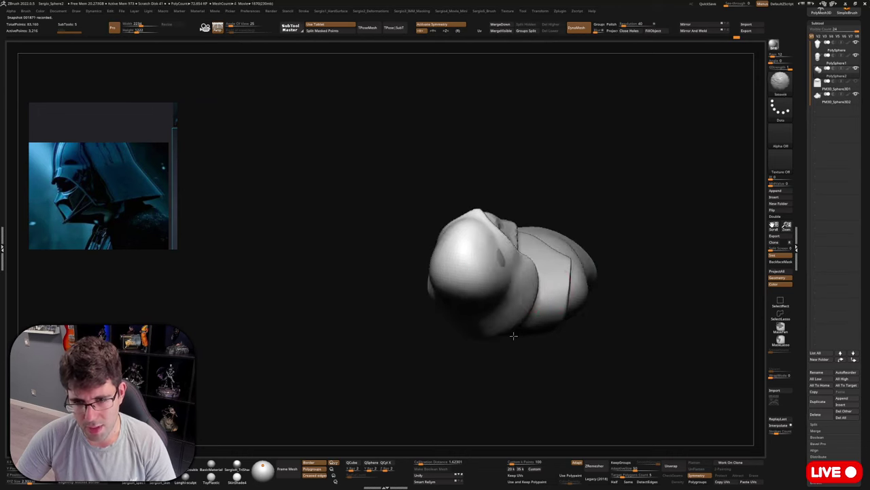
{"action": "mouse_move", "coordinate": [514, 335]}
{"action": "left_mouse_down"}
{"action": "mouse_move", "coordinate": [515, 301]}
{"action": "mouse_move", "coordinate": [533, 261]}
{"action": "mouse_move", "coordinate": [516, 285]}
{"action": "left_mouse_up"}
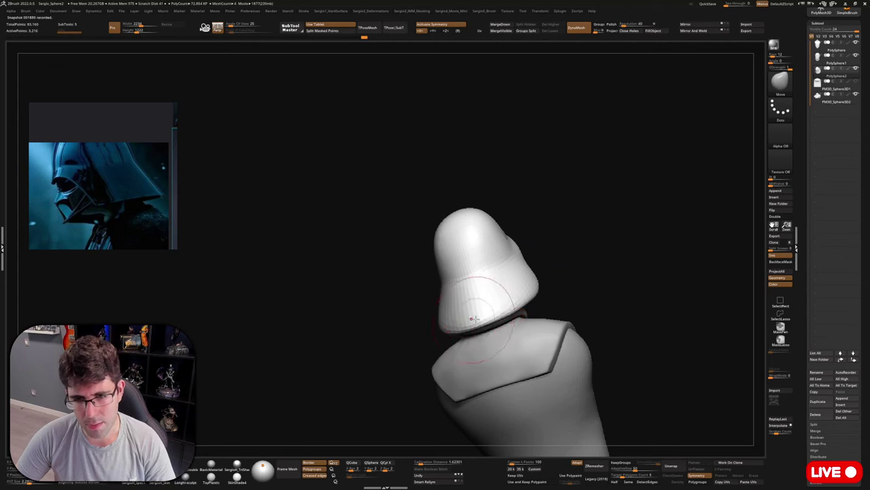
Reshape the helmet's flared rear edge and raise the front edges of its side panels with the Move brush.
{"action": "mouse_move", "coordinate": [505, 320]}
{"action": "left_mouse_down"}
{"action": "mouse_move", "coordinate": [502, 287]}
{"action": "mouse_move", "coordinate": [476, 314]}
{"action": "mouse_move", "coordinate": [477, 323]}
{"action": "mouse_move", "coordinate": [529, 265]}
{"action": "left_mouse_up"}
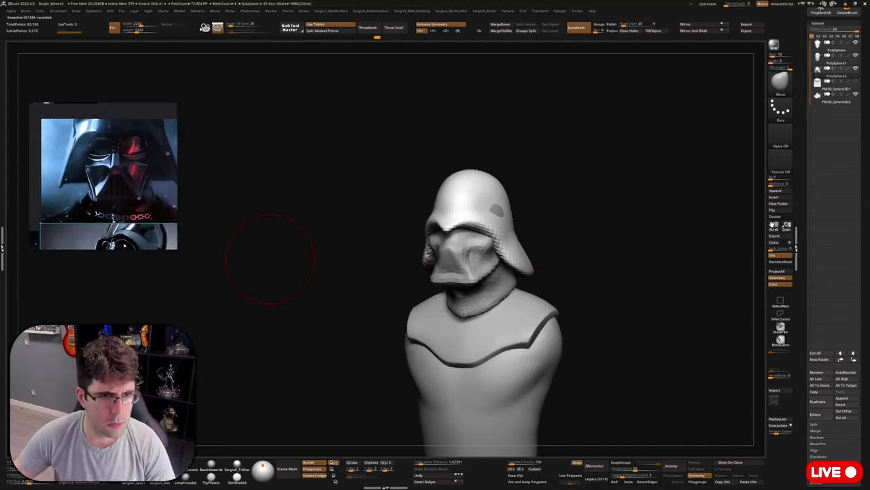
{"action": "right_click_drag", "start_coordinate": [268, 253], "coordinate": [354, 248]}
{"action": "mouse_move", "coordinate": [472, 204]}
{"action": "right_mouse_down", "text": "ctrl"}
{"action": "mouse_move", "coordinate": [478, 183]}
{"action": "mouse_move", "coordinate": [453, 188]}
{"action": "right_mouse_up", "text": "ctrl"}
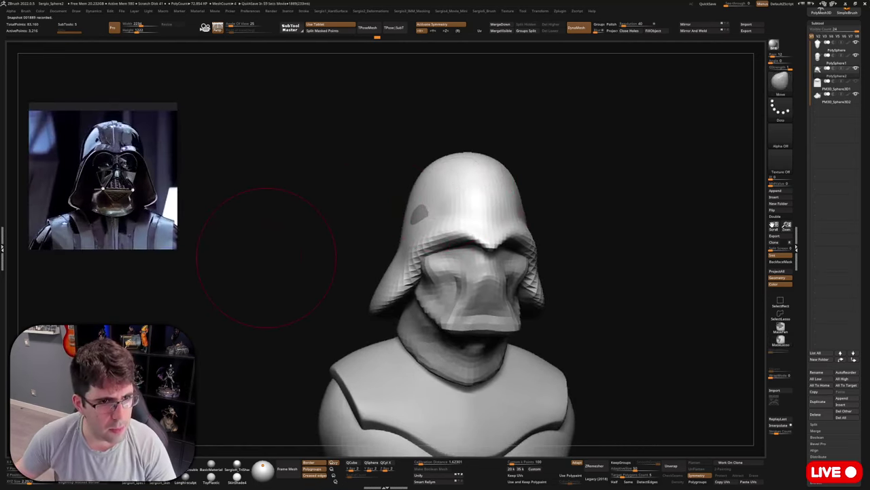
{"action": "right_click_drag", "start_coordinate": [620, 248], "coordinate": [610, 253], "text": "shift"}
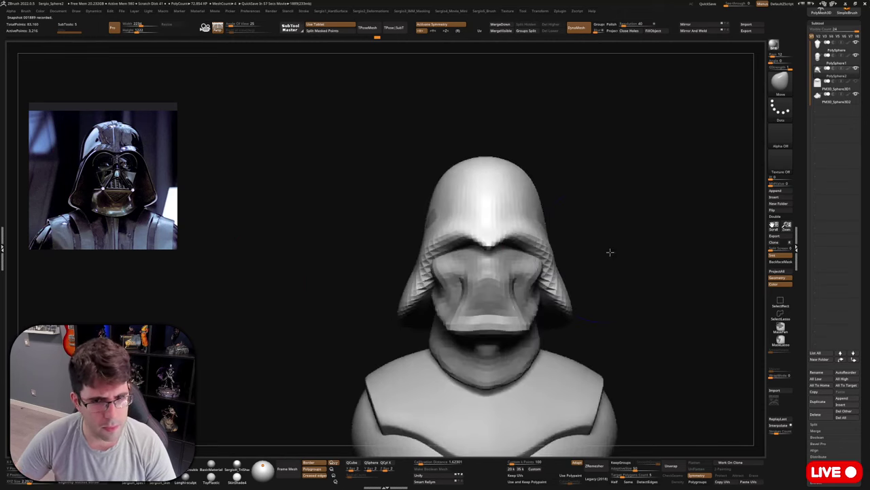
{"action": "right_click_drag", "start_coordinate": [513, 286], "coordinate": [469, 217], "text": "alt"}
{"action": "mouse_move", "coordinate": [510, 235]}
{"action": "left_mouse_down"}
{"action": "mouse_move", "coordinate": [530, 275]}
{"action": "mouse_move", "coordinate": [513, 212]}
{"action": "left_mouse_up"}
{"action": "right_click_drag", "start_coordinate": [511, 208], "coordinate": [505, 193]}
{"action": "left_click_drag", "start_coordinate": [502, 190], "coordinate": [510, 185]}
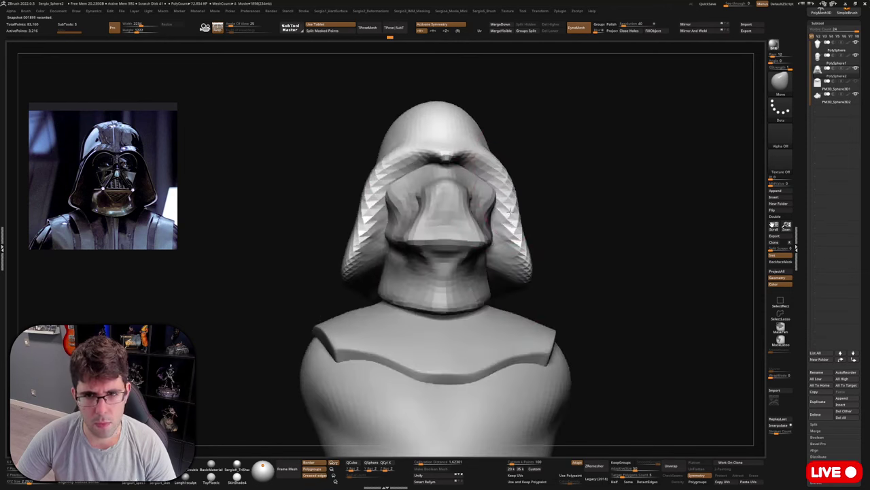
Pull the helmet's side panels outward and refine their lower corners to match the front reference.
{"action": "left_click_drag", "start_coordinate": [511, 216], "coordinate": [522, 235]}
{"action": "mouse_move", "coordinate": [510, 197]}
{"action": "left_mouse_down"}
{"action": "mouse_move", "coordinate": [515, 203]}
{"action": "mouse_move", "coordinate": [510, 197]}
{"action": "left_mouse_up"}
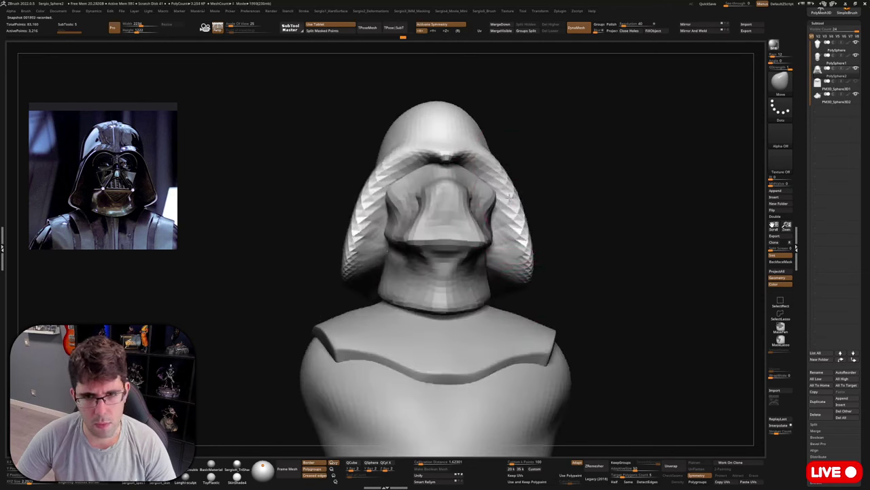
{"action": "right_click_drag", "start_coordinate": [514, 192], "coordinate": [534, 266]}
{"action": "left_click_drag", "start_coordinate": [534, 266], "coordinate": [530, 263]}
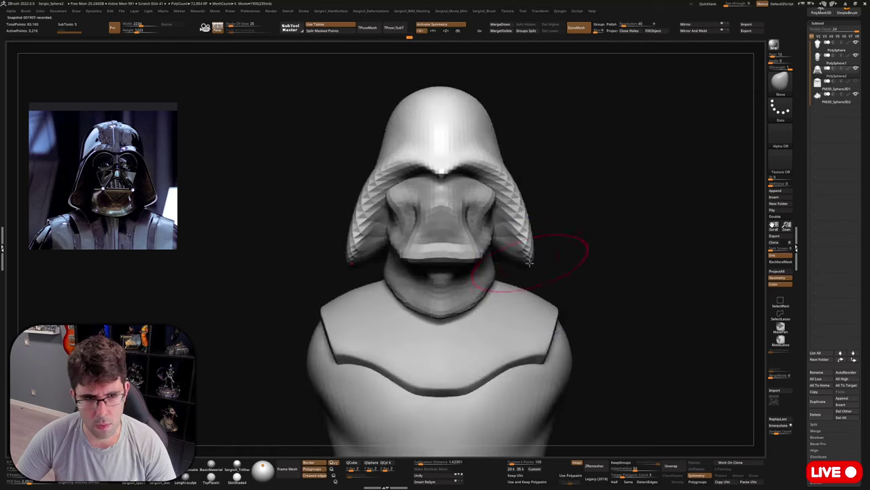
Resize the Move brush and refine the helmet's dome and the front edge of its side panels in profile.
{"action": "right_click_drag", "start_coordinate": [532, 270], "coordinate": [454, 271]}
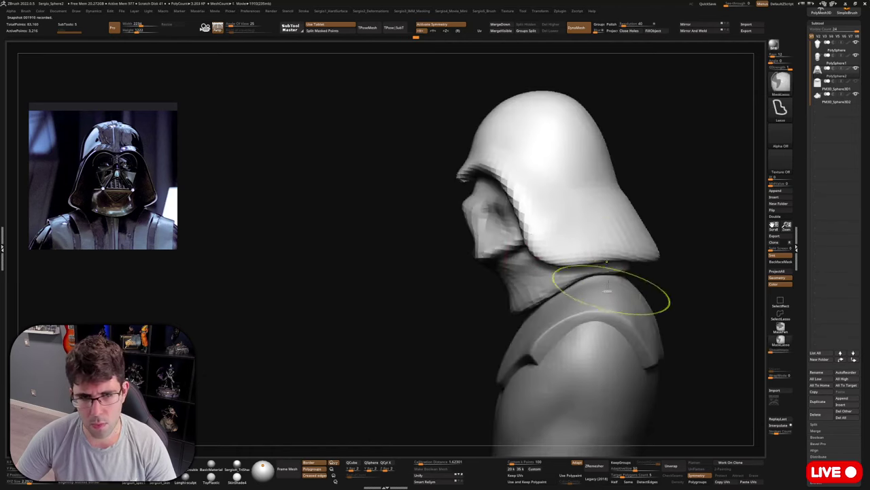
{"action": "right_click_drag", "start_coordinate": [612, 292], "coordinate": [635, 278], "text": "ctrl"}
{"action": "mouse_move", "coordinate": [635, 278]}
{"action": "right_mouse_down", "text": "alt"}
{"action": "mouse_move", "coordinate": [552, 276]}
{"action": "mouse_move", "coordinate": [577, 263]}
{"action": "right_mouse_up", "text": "alt"}
{"action": "right_click_drag", "start_coordinate": [476, 272], "coordinate": [492, 274]}
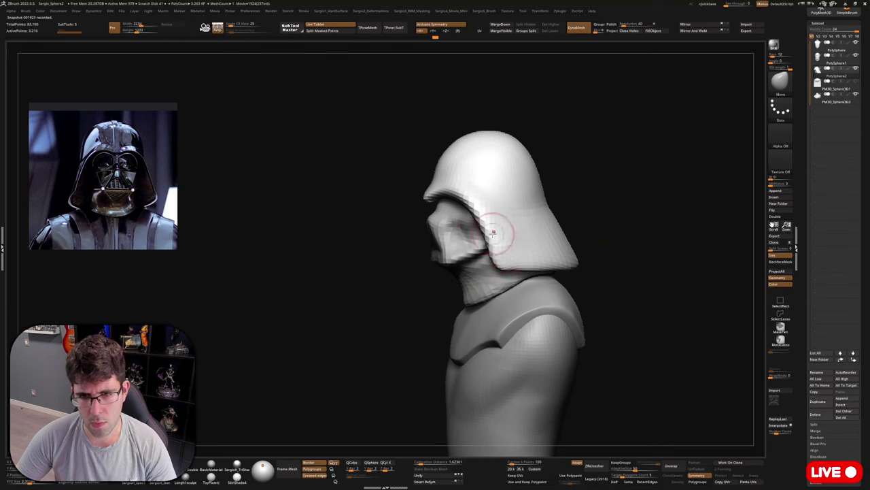
{"action": "mouse_move", "coordinate": [493, 232]}
{"action": "right_mouse_down"}
{"action": "mouse_move", "coordinate": [536, 235]}
{"action": "mouse_move", "coordinate": [497, 236]}
{"action": "right_mouse_up"}
{"action": "right_click_drag", "start_coordinate": [497, 235], "coordinate": [509, 305], "text": "alt"}
{"action": "key", "text": "s"}
{"action": "left_click_drag", "start_coordinate": [518, 250], "coordinate": [537, 250]}
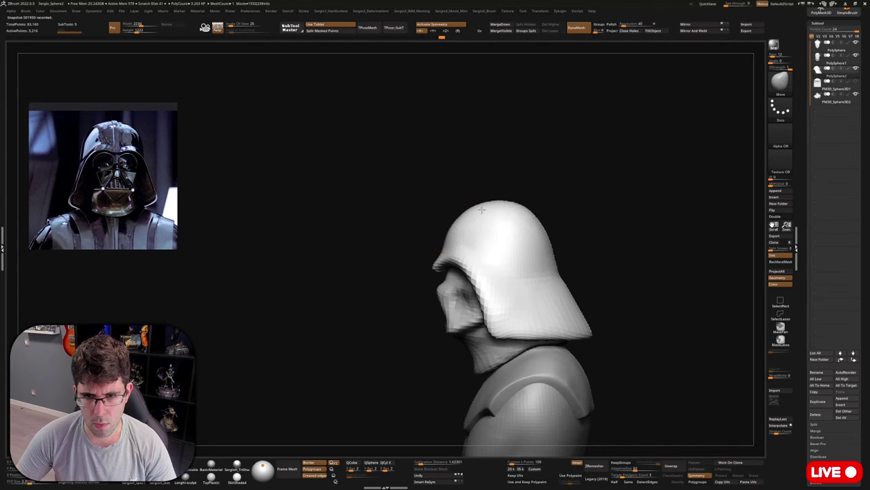
{"action": "mouse_move", "coordinate": [482, 209]}
{"action": "right_mouse_down"}
{"action": "mouse_move", "coordinate": [515, 257]}
{"action": "mouse_move", "coordinate": [488, 246]}
{"action": "mouse_move", "coordinate": [452, 195]}
{"action": "right_mouse_up"}
{"action": "key", "text": "s"}
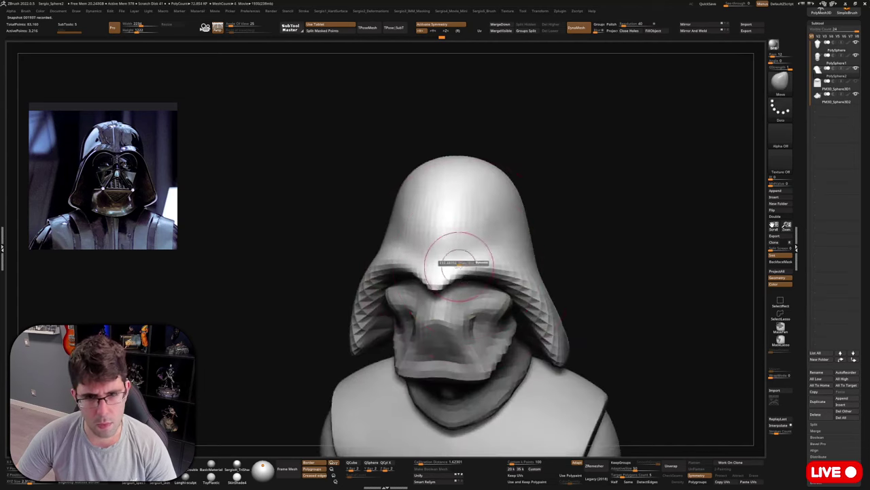
{"action": "key", "text": "b"}
{"action": "key", "text": "c"}
{"action": "key", "text": "l"}
{"action": "key", "text": "b"}
{"action": "key", "text": "d"}
{"action": "key", "text": "s"}
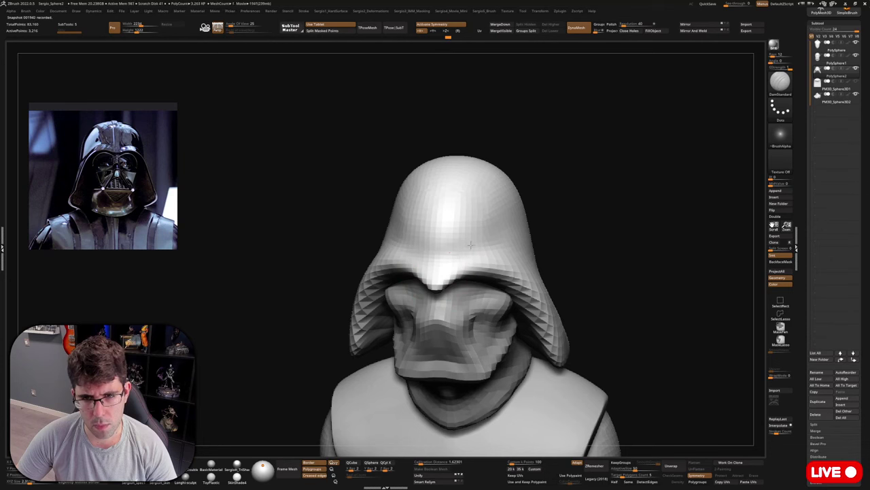
{"action": "right_click_drag", "start_coordinate": [516, 252], "coordinate": [524, 243]}
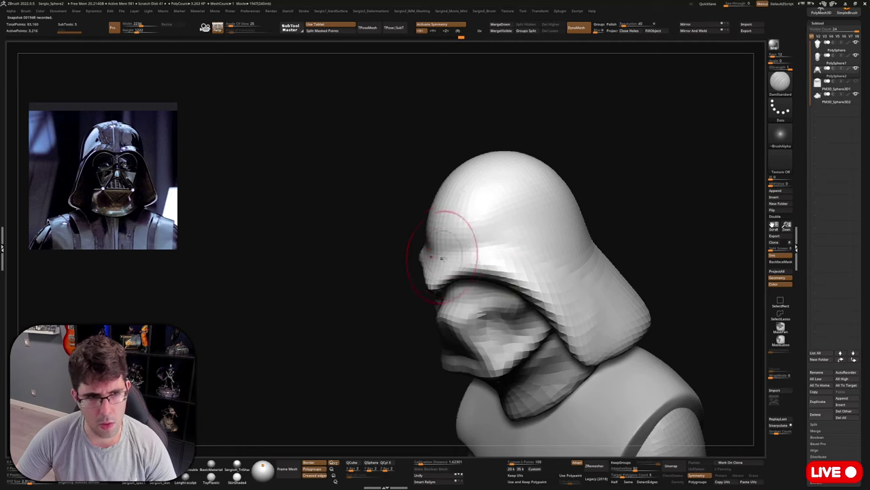
{"action": "mouse_move", "coordinate": [442, 257]}
{"action": "right_mouse_down"}
{"action": "mouse_move", "coordinate": [451, 247]}
{"action": "mouse_move", "coordinate": [446, 258]}
{"action": "right_mouse_up"}
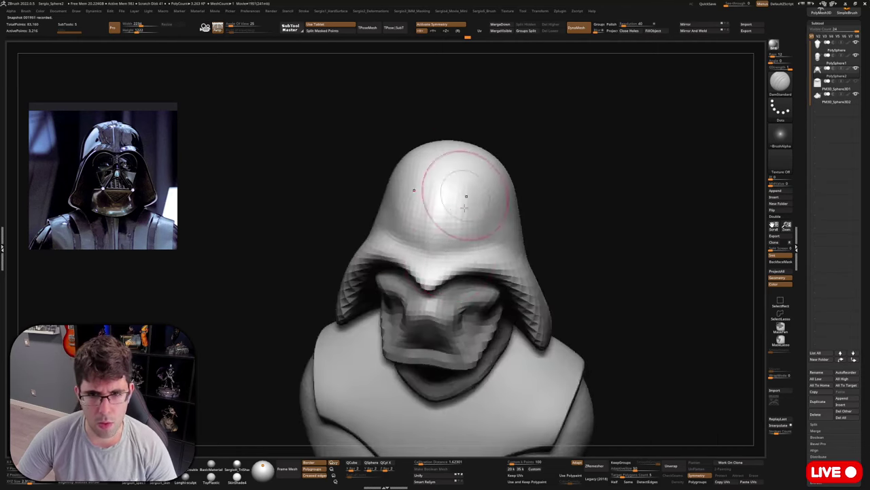
{"action": "right_click_drag", "start_coordinate": [467, 196], "coordinate": [465, 170]}
Resize the brush and start building a raised central ridge on the front of the helmet dome with the Clay brush.
{"action": "key", "text": "s"}
{"action": "left_click_drag", "start_coordinate": [455, 237], "coordinate": [442, 238]}
{"action": "key", "text": "b"}
{"action": "key", "text": "c"}
{"action": "key", "text": "l"}
{"action": "right_click_drag", "start_coordinate": [435, 221], "coordinate": [442, 275]}
{"action": "left_click_drag", "start_coordinate": [446, 232], "coordinate": [462, 198]}
{"action": "right_click_drag", "start_coordinate": [466, 198], "coordinate": [452, 233]}
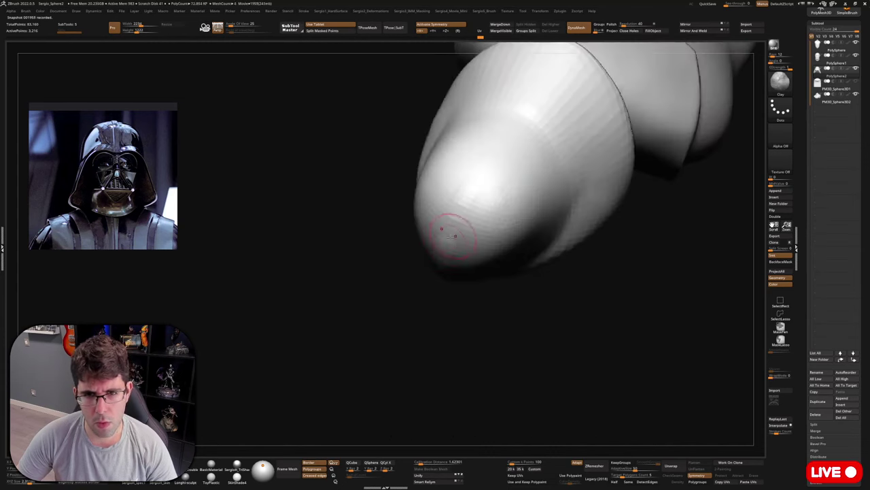
Extend the Clay ridge along the centre of the dome from the crown down to the brow.
{"action": "left_click_drag", "start_coordinate": [521, 111], "coordinate": [516, 124]}
{"action": "mouse_move", "coordinate": [516, 124]}
{"action": "right_mouse_down"}
{"action": "mouse_move", "coordinate": [468, 215]}
{"action": "mouse_move", "coordinate": [470, 201]}
{"action": "right_mouse_up"}
{"action": "mouse_move", "coordinate": [471, 201]}
{"action": "left_mouse_down"}
{"action": "mouse_move", "coordinate": [453, 222]}
{"action": "mouse_move", "coordinate": [420, 309]}
{"action": "left_mouse_up"}
{"action": "mouse_move", "coordinate": [419, 311]}
{"action": "right_mouse_down"}
{"action": "mouse_move", "coordinate": [431, 200]}
{"action": "mouse_move", "coordinate": [442, 247]}
{"action": "mouse_move", "coordinate": [437, 227]}
{"action": "right_mouse_up"}
{"action": "mouse_move", "coordinate": [425, 282]}
{"action": "right_mouse_down"}
{"action": "mouse_move", "coordinate": [469, 285]}
{"action": "mouse_move", "coordinate": [442, 258]}
{"action": "right_mouse_up"}
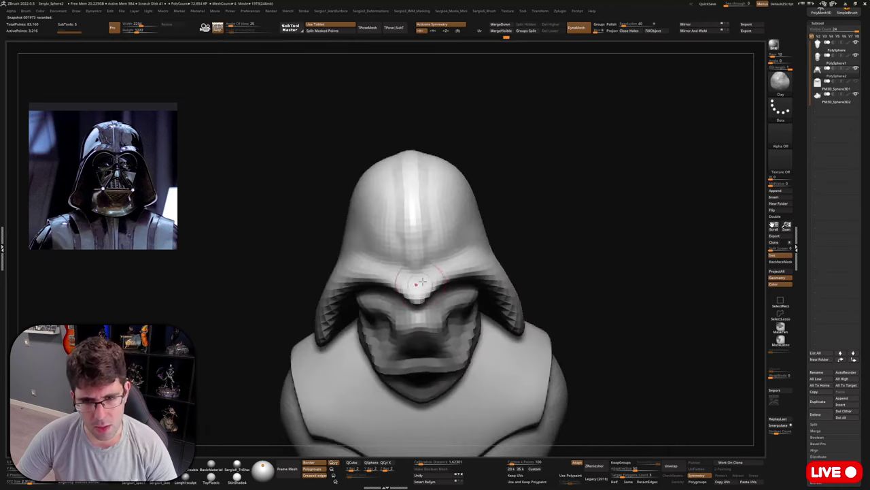
Build up the transition between the helmet dome and its flared side with Clay, and flatten the side panel with TrimDynamic.
{"action": "right_click_drag", "start_coordinate": [504, 267], "coordinate": [481, 313]}
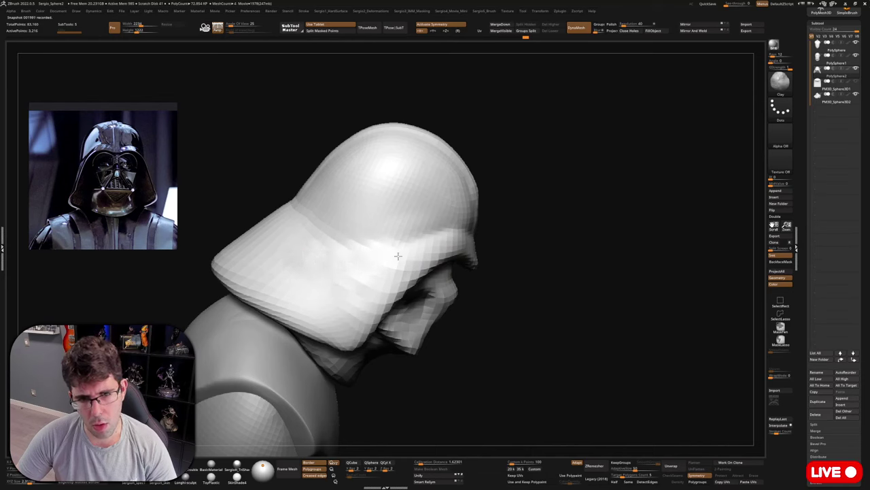
{"action": "right_click_drag", "start_coordinate": [365, 285], "coordinate": [449, 282]}
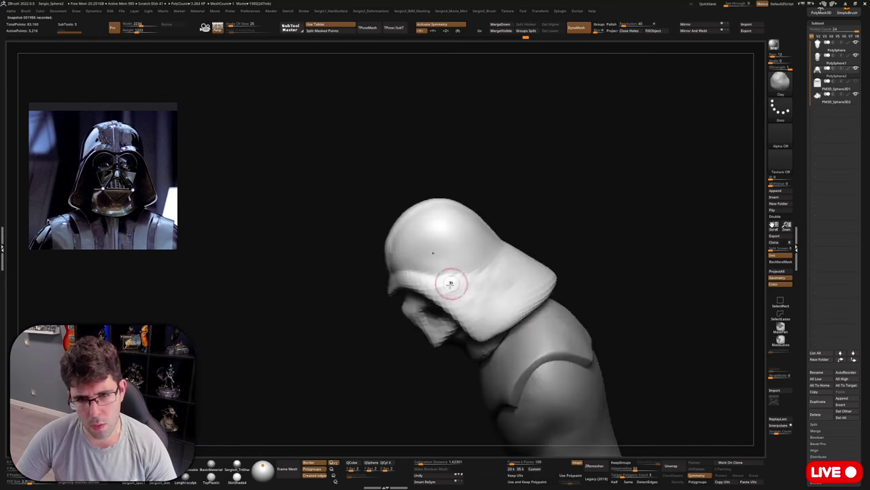
{"action": "mouse_move", "coordinate": [483, 306]}
{"action": "right_mouse_down"}
{"action": "mouse_move", "coordinate": [515, 279]}
{"action": "mouse_move", "coordinate": [528, 295]}
{"action": "mouse_move", "coordinate": [500, 287]}
{"action": "mouse_move", "coordinate": [447, 329]}
{"action": "right_mouse_up"}
{"action": "key", "text": "b"}
{"action": "key", "text": "t"}
{"action": "key", "text": "d"}
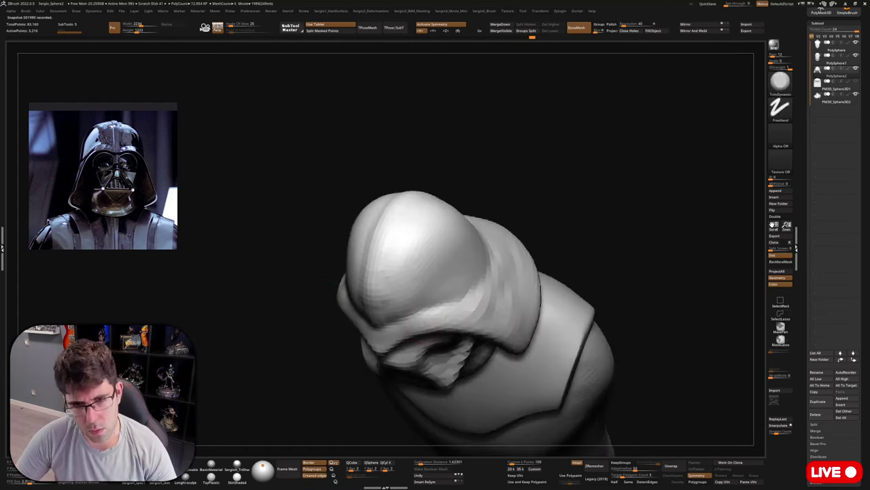
{"action": "mouse_move", "coordinate": [491, 314]}
{"action": "left_mouse_down"}
{"action": "mouse_move", "coordinate": [430, 313]}
{"action": "mouse_move", "coordinate": [478, 305]}
{"action": "left_mouse_up"}
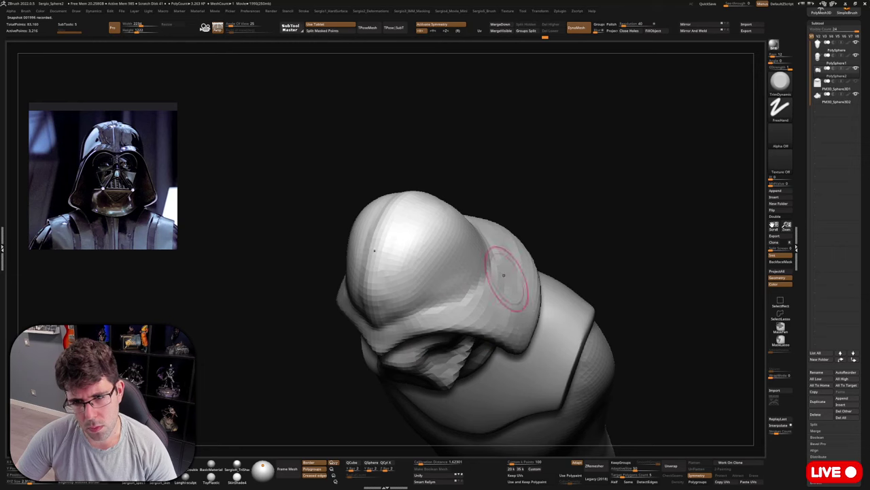
{"action": "key", "text": "b"}
{"action": "key", "text": "c"}
{"action": "key", "text": "l"}
{"action": "mouse_move", "coordinate": [501, 281]}
{"action": "right_mouse_down"}
{"action": "mouse_move", "coordinate": [509, 279]}
{"action": "mouse_move", "coordinate": [529, 325]}
{"action": "mouse_move", "coordinate": [542, 229]}
{"action": "mouse_move", "coordinate": [510, 262]}
{"action": "mouse_move", "coordinate": [525, 298]}
{"action": "right_mouse_up"}
{"action": "right_click_drag", "start_coordinate": [493, 257], "coordinate": [504, 285], "text": "ctrl"}
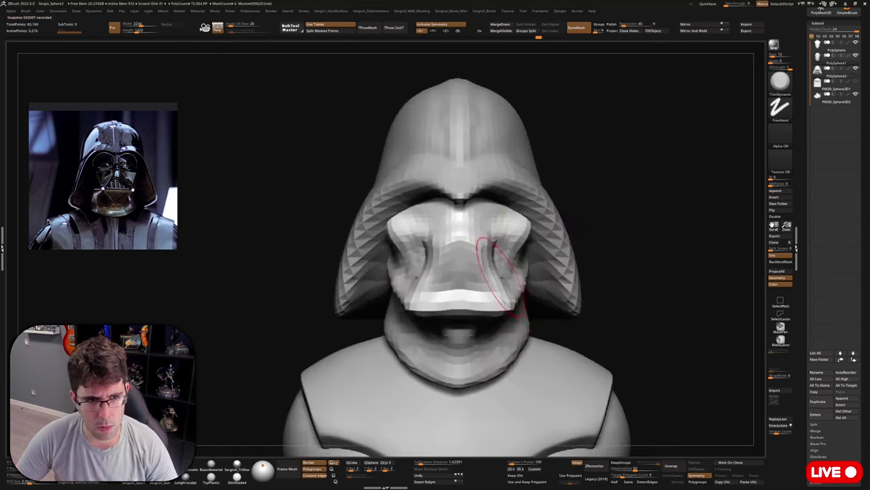
Pull the sides of the mask's cheeks outward with the Move brush.
{"action": "key", "text": "b"}
{"action": "key", "text": "m"}
{"action": "key", "text": "v"}
{"action": "left_click_drag", "start_coordinate": [512, 272], "coordinate": [523, 259]}
{"action": "right_click_drag", "start_coordinate": [523, 259], "coordinate": [486, 265]}
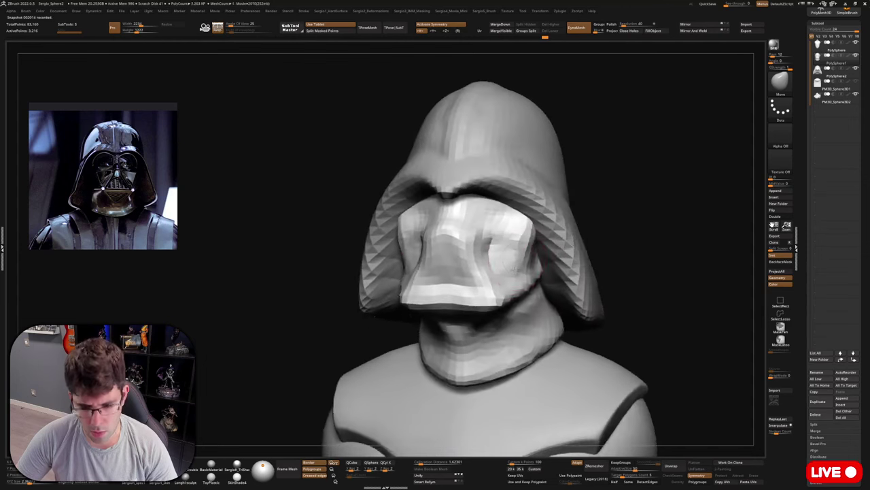
Sharpen the cheek edge below the mask's eyes with the Pinch brush.
{"action": "key", "text": "b"}
{"action": "key", "text": "p"}
{"action": "key", "text": "i"}
{"action": "key", "text": "s"}
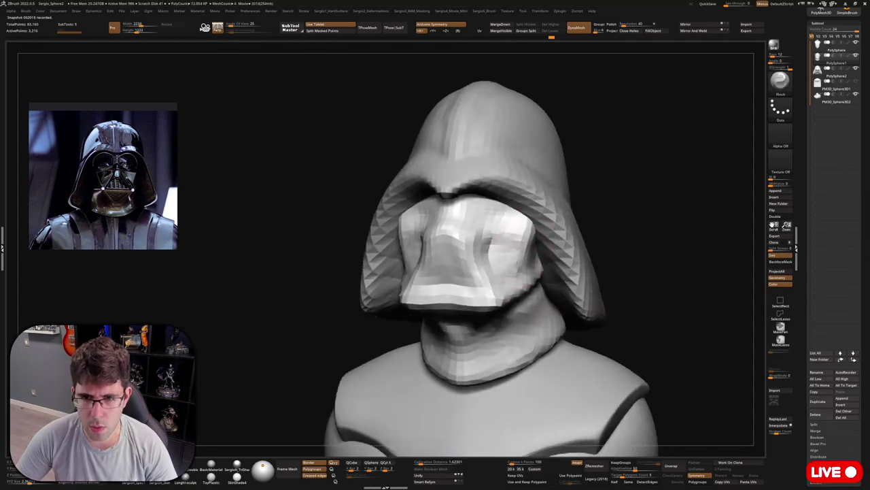
{"action": "right_click_drag", "start_coordinate": [499, 229], "coordinate": [485, 235]}
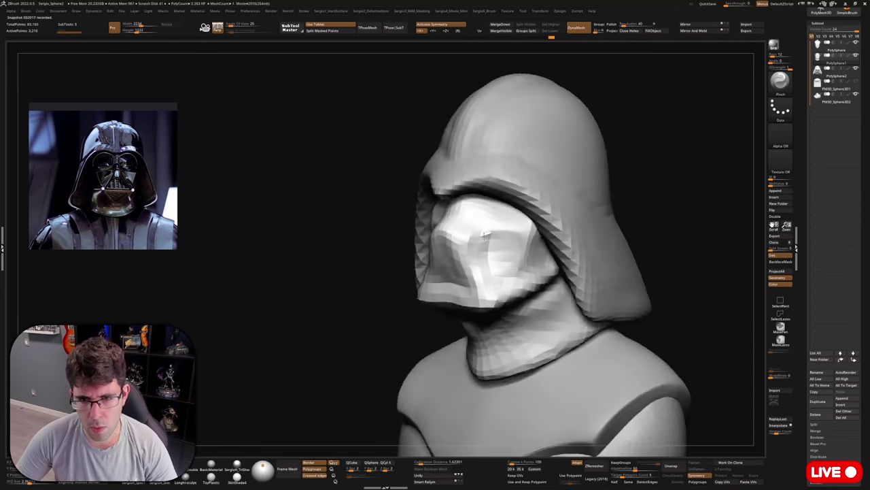
Reshape the cheeks and the area below the mask's eyes with the Move brush.
{"action": "key", "text": "b"}
{"action": "key", "text": "m"}
{"action": "key", "text": "v"}
{"action": "mouse_move", "coordinate": [493, 265]}
{"action": "right_mouse_down"}
{"action": "mouse_move", "coordinate": [505, 239]}
{"action": "mouse_move", "coordinate": [505, 247]}
{"action": "right_mouse_up"}
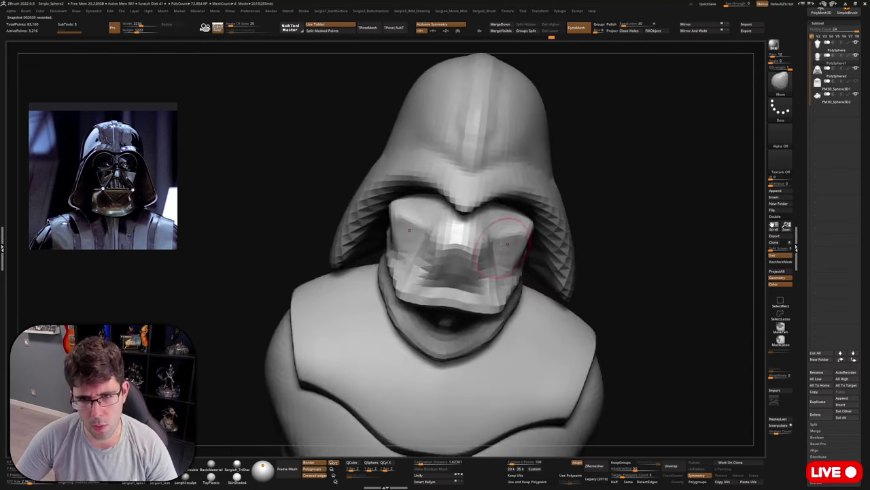
{"action": "left_click_drag", "start_coordinate": [505, 247], "coordinate": [501, 245]}
{"action": "mouse_move", "coordinate": [501, 245]}
{"action": "right_mouse_down"}
{"action": "mouse_move", "coordinate": [493, 234]}
{"action": "mouse_move", "coordinate": [501, 240]}
{"action": "mouse_move", "coordinate": [509, 231]}
{"action": "right_mouse_up"}
Isolate the head and flatten the sides of the mask's cheeks with the TrimDynamic brush.
{"action": "key", "text": "shift+s"}
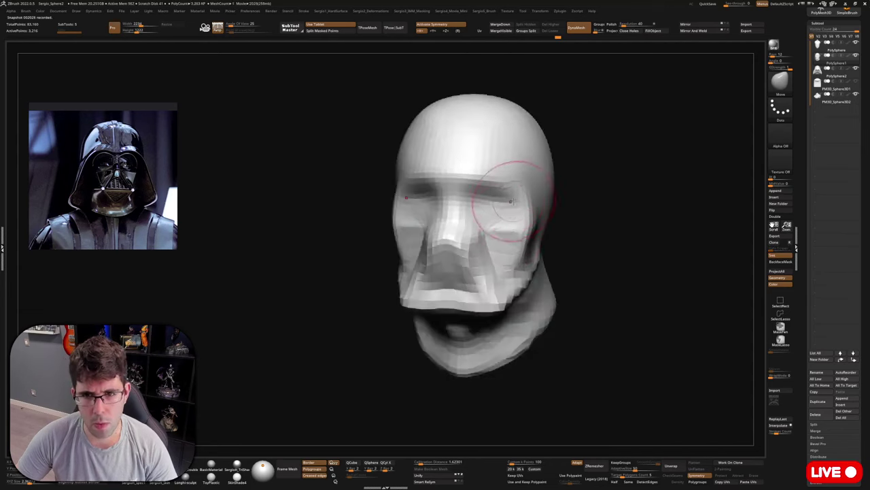
{"action": "mouse_move", "coordinate": [510, 174]}
{"action": "right_mouse_down"}
{"action": "mouse_move", "coordinate": [538, 195]}
{"action": "mouse_move", "coordinate": [557, 180]}
{"action": "mouse_move", "coordinate": [580, 196]}
{"action": "mouse_move", "coordinate": [556, 261]}
{"action": "mouse_move", "coordinate": [564, 269]}
{"action": "mouse_move", "coordinate": [553, 259]}
{"action": "mouse_move", "coordinate": [565, 241]}
{"action": "right_mouse_up"}
{"action": "key", "text": "b"}
{"action": "key", "text": "m"}
{"action": "key", "text": "v"}
{"action": "key", "text": "b"}
{"action": "key", "text": "t"}
{"action": "key", "text": "d"}
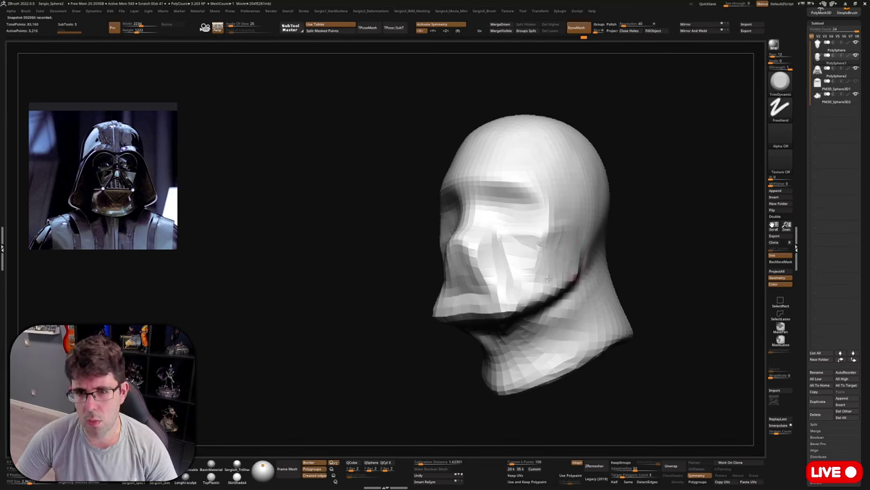
Adjust the mask's jawline and the corners of its mouth area with the Move brush.
{"action": "mouse_move", "coordinate": [567, 252]}
{"action": "right_mouse_down"}
{"action": "mouse_move", "coordinate": [576, 272]}
{"action": "mouse_move", "coordinate": [589, 262]}
{"action": "mouse_move", "coordinate": [568, 270]}
{"action": "mouse_move", "coordinate": [556, 281]}
{"action": "mouse_move", "coordinate": [562, 285]}
{"action": "mouse_move", "coordinate": [533, 262]}
{"action": "mouse_move", "coordinate": [515, 263]}
{"action": "mouse_move", "coordinate": [540, 254]}
{"action": "mouse_move", "coordinate": [569, 263]}
{"action": "mouse_move", "coordinate": [496, 252]}
{"action": "mouse_move", "coordinate": [511, 221]}
{"action": "mouse_move", "coordinate": [506, 280]}
{"action": "right_mouse_up"}
{"action": "key", "text": "b"}
{"action": "key", "text": "m"}
{"action": "key", "text": "v"}
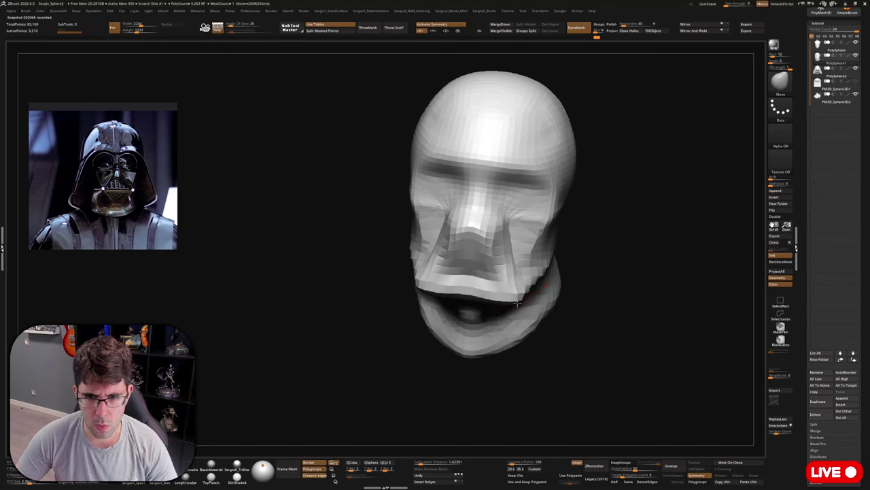
Define the brow line and the outlines of the mask's eye sockets with the DamStandard brush.
{"action": "mouse_move", "coordinate": [527, 181]}
{"action": "right_mouse_down", "text": "alt"}
{"action": "mouse_move", "coordinate": [528, 244]}
{"action": "mouse_move", "coordinate": [496, 221]}
{"action": "right_mouse_up", "text": "alt"}
{"action": "key", "text": "b"}
{"action": "key", "text": "d"}
{"action": "key", "text": "s"}
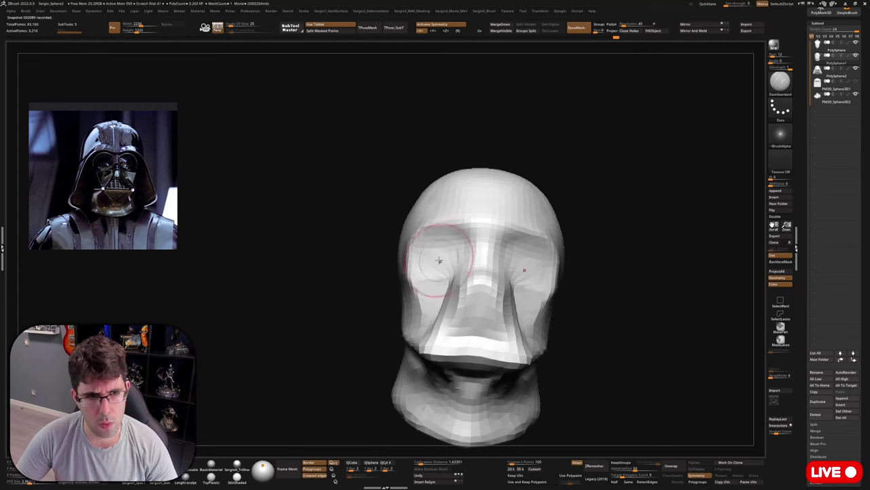
{"action": "mouse_move", "coordinate": [437, 252]}
{"action": "right_mouse_down"}
{"action": "mouse_move", "coordinate": [551, 258]}
{"action": "mouse_move", "coordinate": [515, 227]}
{"action": "right_mouse_up"}
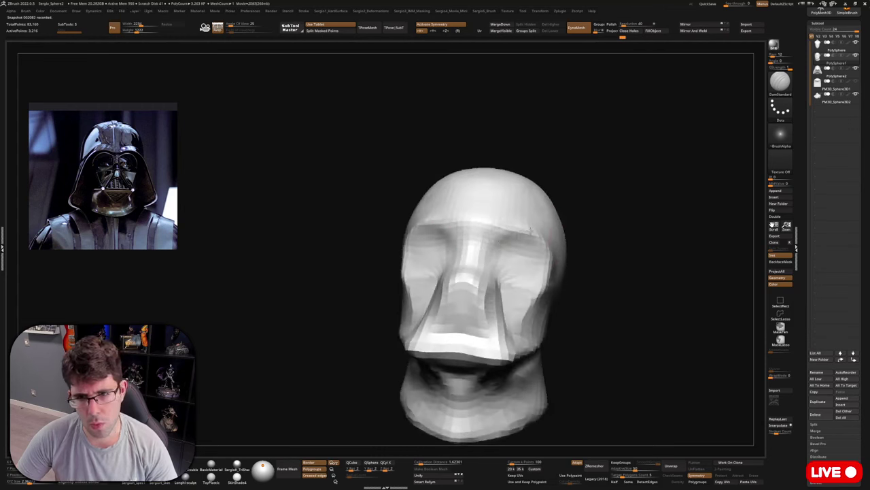
{"action": "right_click_drag", "start_coordinate": [548, 255], "coordinate": [578, 250]}
{"action": "right_click_drag", "start_coordinate": [509, 245], "coordinate": [509, 262]}
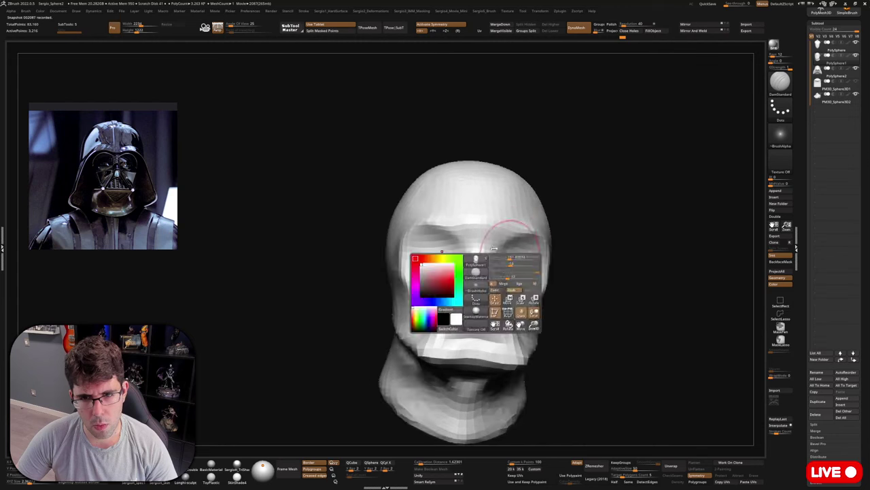
{"action": "left_click_drag", "start_coordinate": [509, 262], "coordinate": [513, 254]}
Reshape the inner cheeks beside the mask's nose with the Move brush.
{"action": "right_click_drag", "start_coordinate": [512, 254], "coordinate": [501, 295]}
{"action": "key", "text": "b"}
{"action": "key", "text": "m"}
{"action": "key", "text": "v"}
{"action": "mouse_move", "coordinate": [501, 294]}
{"action": "left_mouse_down"}
{"action": "mouse_move", "coordinate": [488, 289]}
{"action": "mouse_move", "coordinate": [506, 299]}
{"action": "left_mouse_up"}
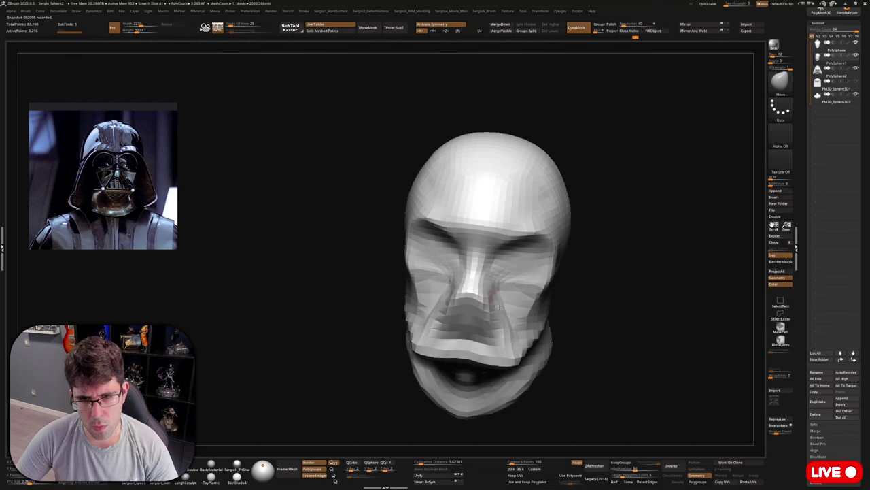
Show the rest of the bust again and push the head's temples inside the helmet with the Move brush.
{"action": "key", "text": "shift+s"}
{"action": "right_click_drag", "start_coordinate": [515, 338], "coordinate": [517, 309], "text": "ctrl"}
{"action": "right_click_drag", "start_coordinate": [517, 309], "coordinate": [518, 276]}
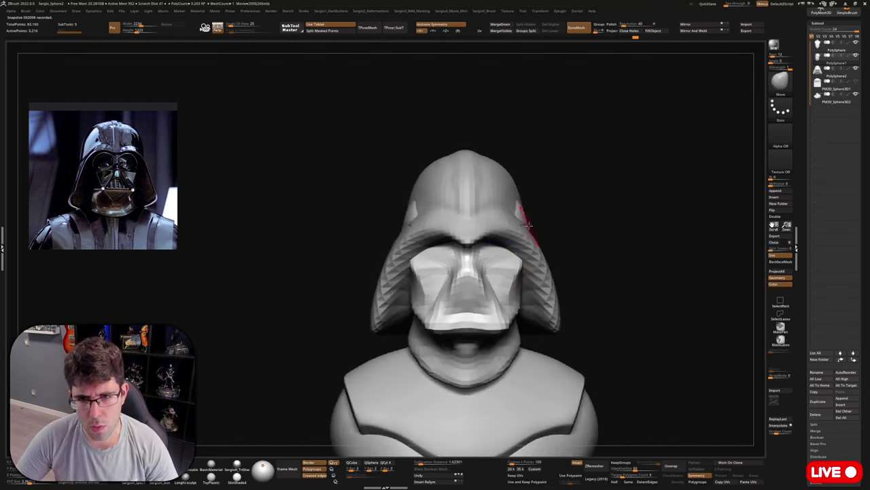
{"action": "left_click_drag", "start_coordinate": [524, 210], "coordinate": [516, 215]}
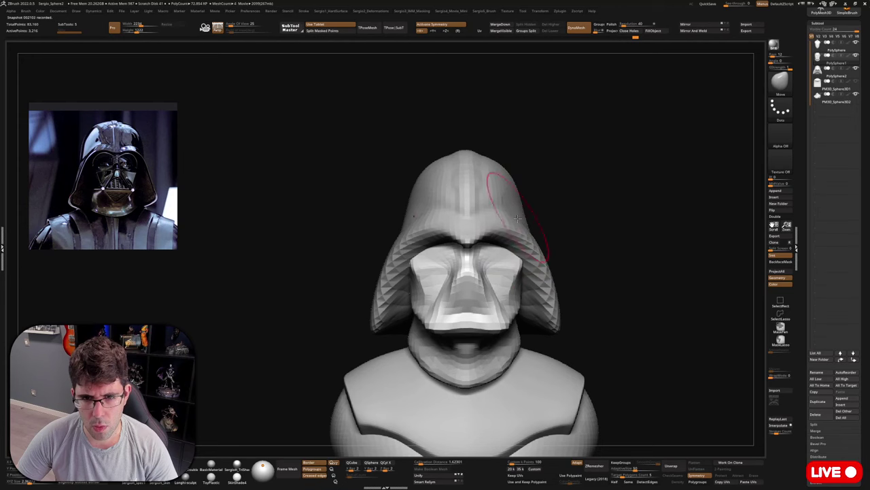
Widen the base of the neck, and isolate the head to adjust the sides of the neck with a resized Move brush.
{"action": "right_click_drag", "start_coordinate": [517, 215], "coordinate": [514, 170], "text": "alt"}
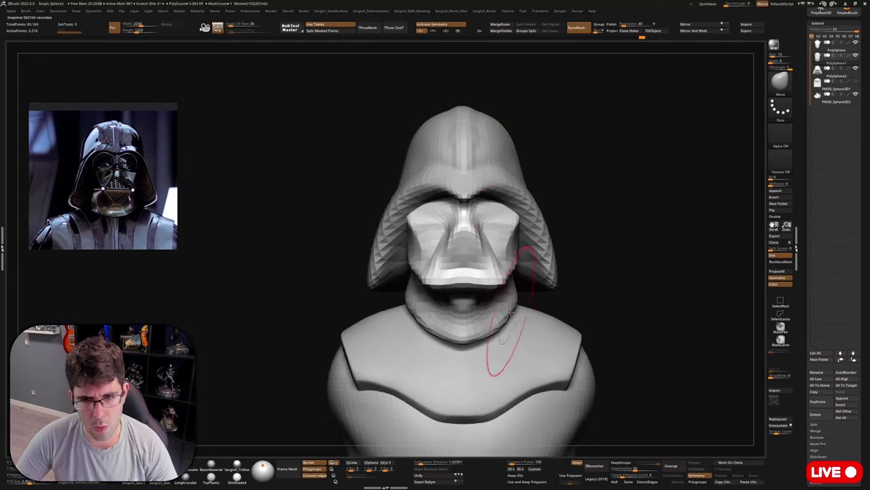
{"action": "left_click_drag", "start_coordinate": [510, 327], "coordinate": [518, 324]}
{"action": "right_click_drag", "start_coordinate": [519, 324], "coordinate": [514, 279]}
{"action": "key", "text": "s"}
{"action": "key", "text": "alt+s"}
{"action": "left_click_drag", "start_coordinate": [511, 278], "coordinate": [515, 272]}
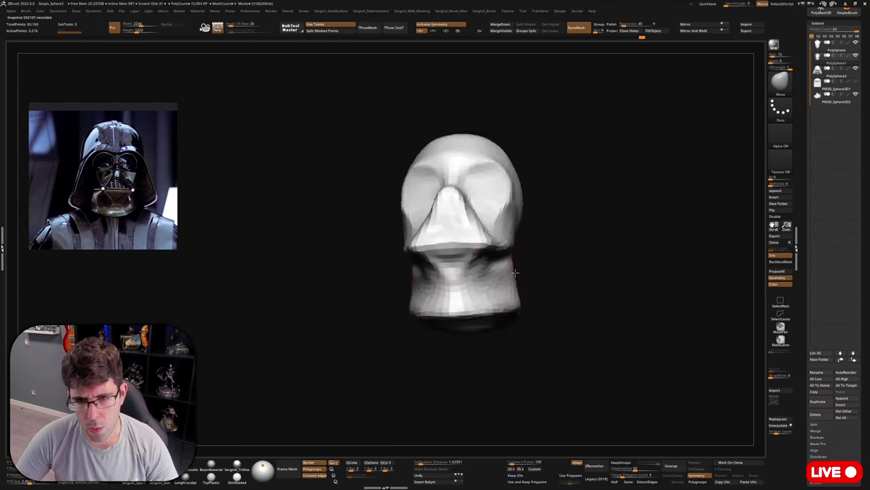
Refine the neck from the front and back with a resized Move brush, and show the rest of the bust again.
{"action": "mouse_move", "coordinate": [515, 272]}
{"action": "right_mouse_down"}
{"action": "mouse_move", "coordinate": [457, 266]}
{"action": "mouse_move", "coordinate": [524, 291]}
{"action": "right_mouse_up"}
{"action": "key", "text": "s"}
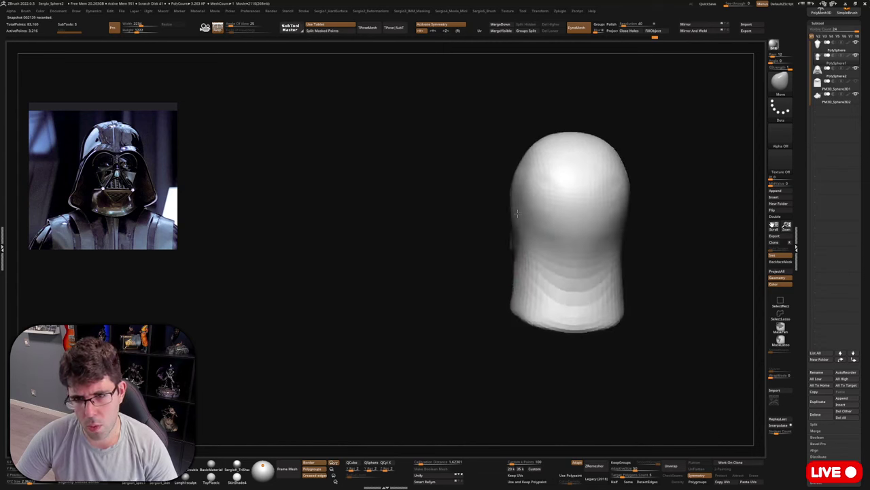
{"action": "right_click_drag", "start_coordinate": [516, 215], "coordinate": [541, 293]}
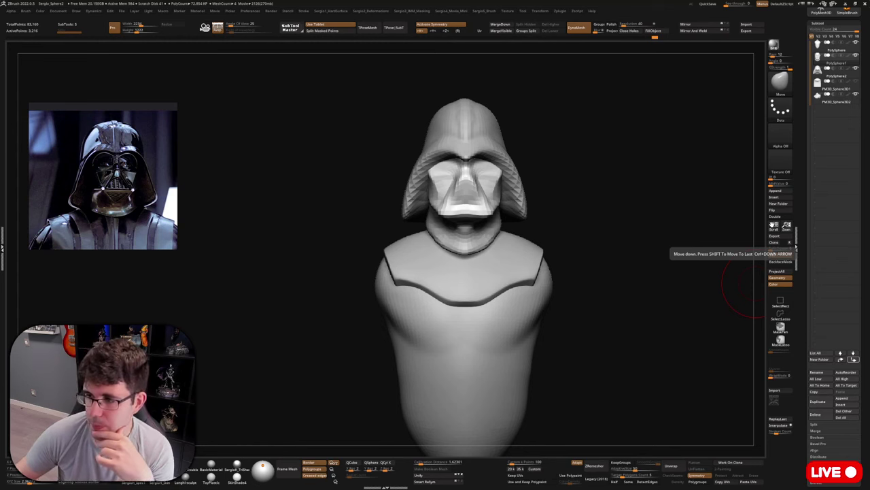
{"action": "left_click_drag", "start_coordinate": [568, 243], "coordinate": [582, 204]}
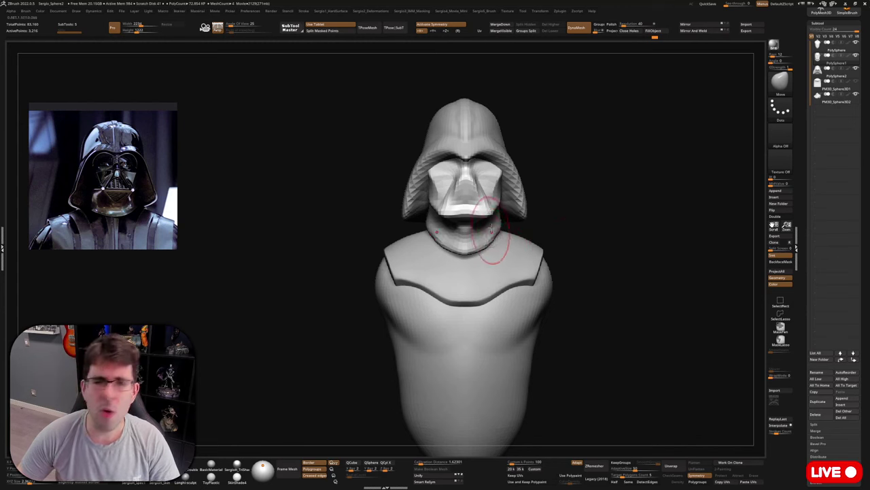
Pull the helmet's rear and side lower edges down with the Move brush.
{"action": "right_click_drag", "start_coordinate": [576, 194], "coordinate": [562, 195]}
{"action": "right_click_drag", "start_coordinate": [510, 197], "coordinate": [508, 231], "text": "ctrl"}
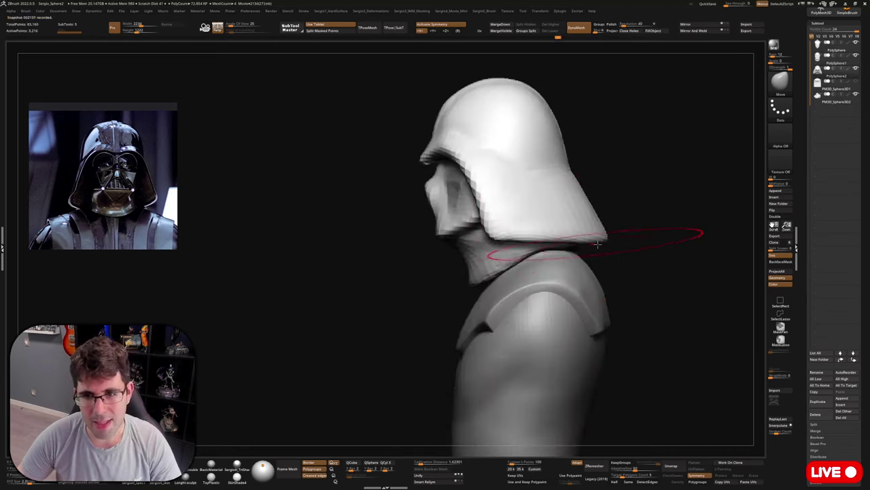
{"action": "left_click_drag", "start_coordinate": [597, 242], "coordinate": [547, 243]}
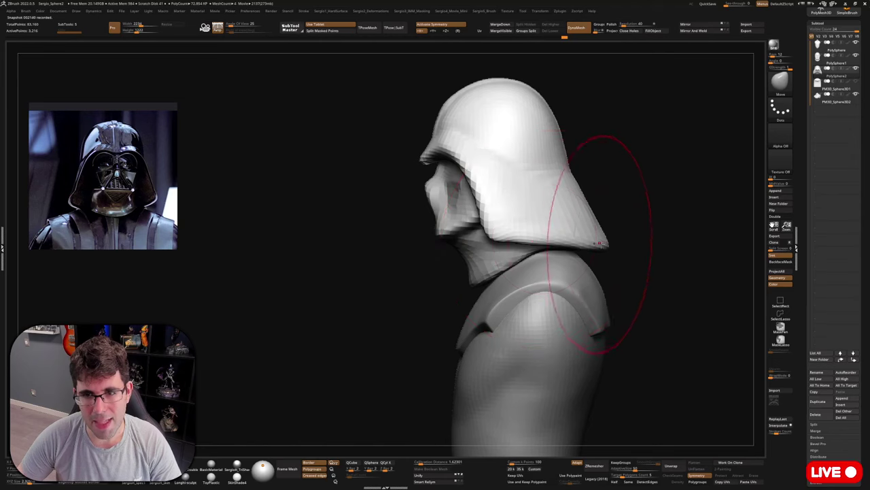
{"action": "right_click_drag", "start_coordinate": [598, 245], "coordinate": [537, 241]}
{"action": "left_click_drag", "start_coordinate": [635, 241], "coordinate": [627, 248]}
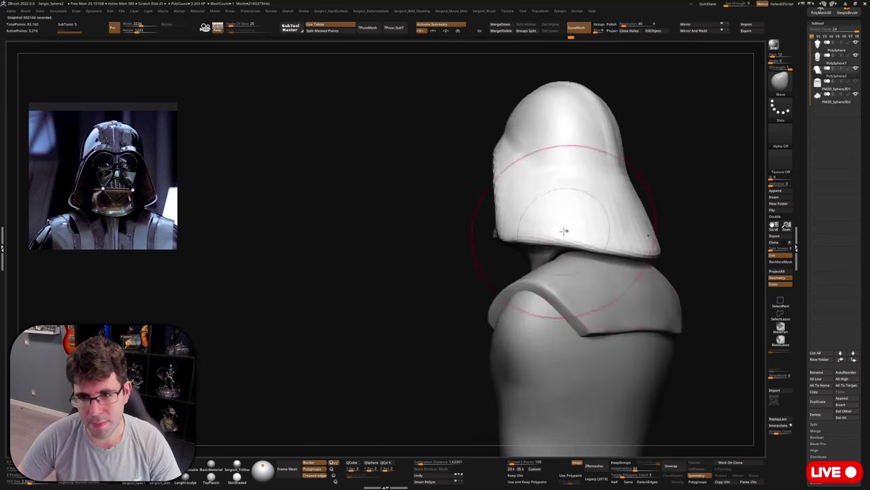
{"action": "left_click_drag", "start_coordinate": [566, 231], "coordinate": [564, 238]}
{"action": "left_click_drag", "start_coordinate": [551, 228], "coordinate": [549, 237]}
{"action": "mouse_move", "coordinate": [546, 248]}
{"action": "right_mouse_down"}
{"action": "mouse_move", "coordinate": [599, 281]}
{"action": "mouse_move", "coordinate": [606, 271]}
{"action": "mouse_move", "coordinate": [540, 253]}
{"action": "right_mouse_up"}
Adjust the torso's shoulders and sides with the Move brush, and pull the shoulder armor's outer corners slightly outward.
{"action": "left_click", "coordinate": [530, 294], "text": "alt"}
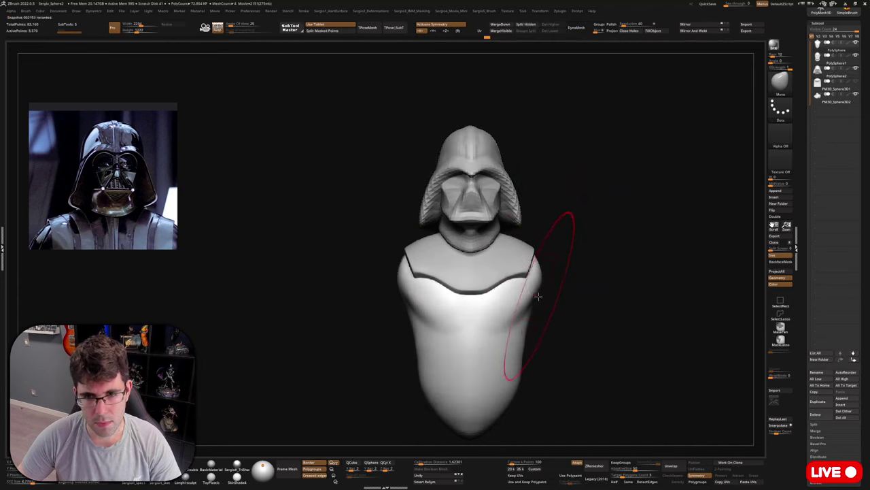
{"action": "left_click_drag", "start_coordinate": [532, 308], "coordinate": [537, 290]}
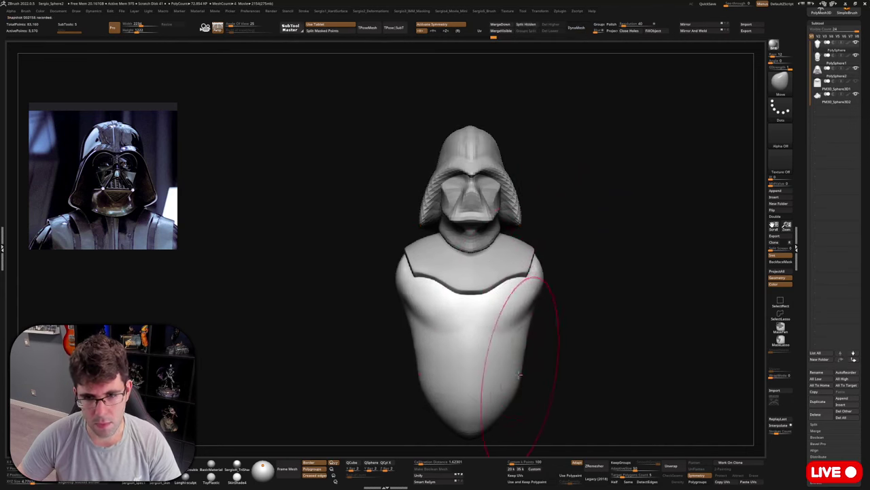
{"action": "left_click_drag", "start_coordinate": [519, 374], "coordinate": [514, 399]}
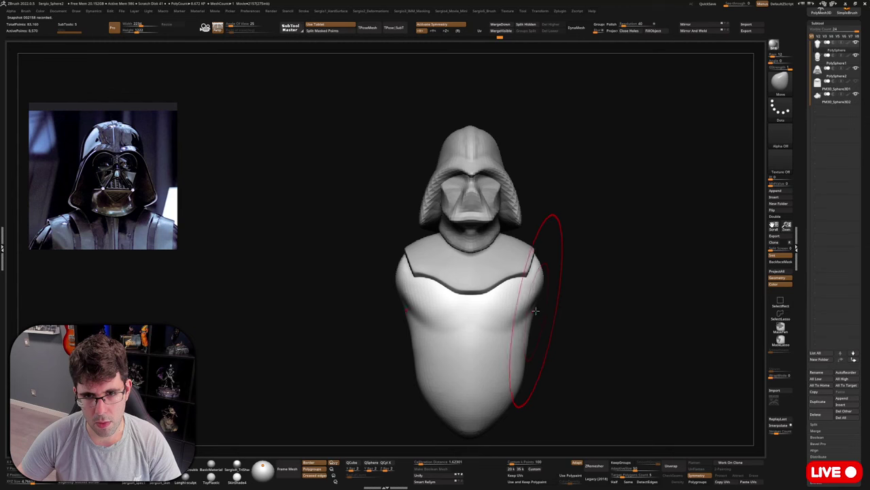
{"action": "left_click_drag", "start_coordinate": [537, 310], "coordinate": [515, 323]}
{"action": "right_click_drag", "start_coordinate": [503, 267], "coordinate": [495, 293], "text": "alt"}
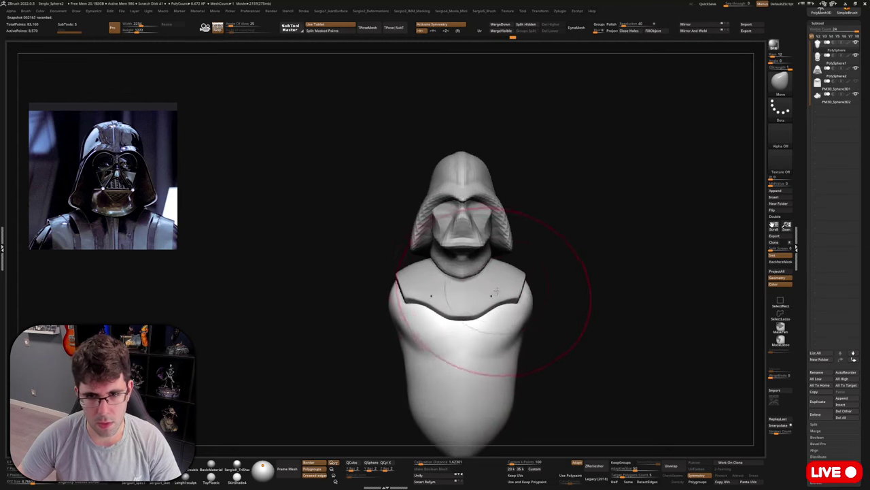
{"action": "left_click", "coordinate": [505, 285], "text": "alt"}
{"action": "left_click_drag", "start_coordinate": [519, 289], "coordinate": [521, 287]}
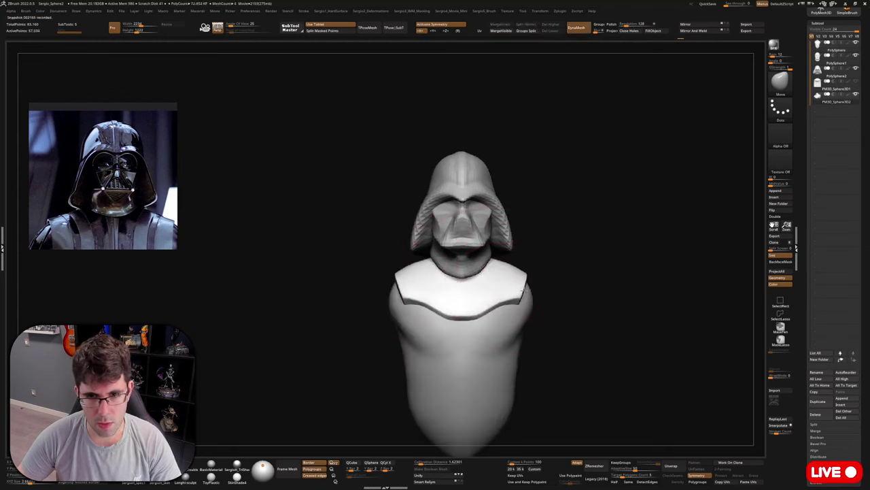
Select the head, isolate it to adjust the jaw corners and upper neck with a resized Move brush, and show the whole bust again.
{"action": "left_click", "coordinate": [484, 262], "text": "alt"}
{"action": "mouse_move", "coordinate": [480, 247]}
{"action": "right_mouse_down", "text": "ctrl"}
{"action": "mouse_move", "coordinate": [486, 278]}
{"action": "mouse_move", "coordinate": [491, 254]}
{"action": "right_mouse_up", "text": "ctrl"}
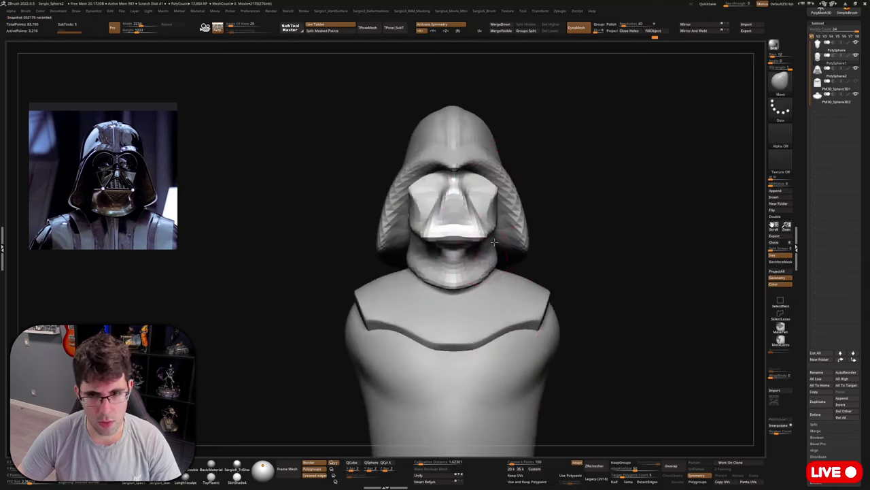
{"action": "mouse_move", "coordinate": [495, 241]}
{"action": "right_mouse_down"}
{"action": "mouse_move", "coordinate": [494, 251]}
{"action": "mouse_move", "coordinate": [462, 227]}
{"action": "right_mouse_up"}
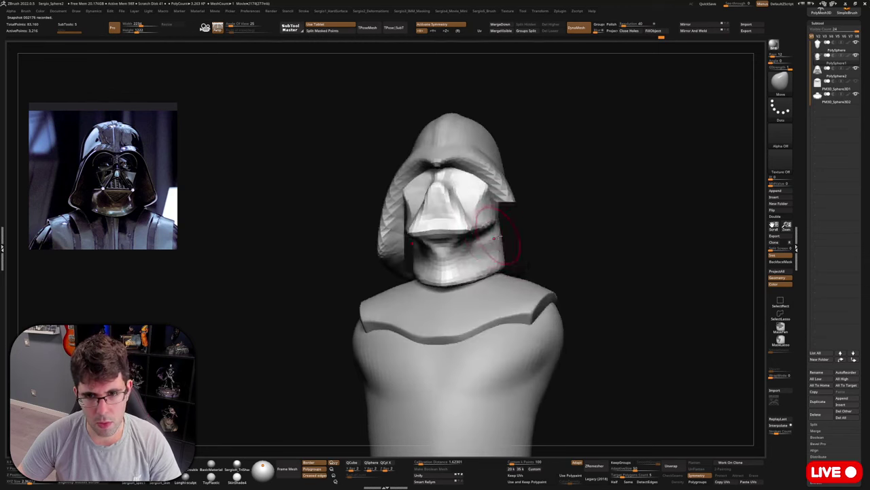
{"action": "key", "text": "alt+s"}
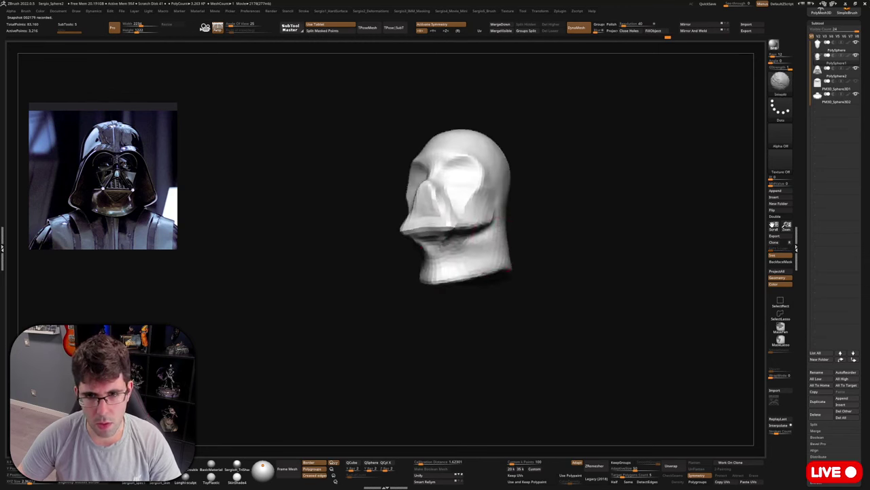
{"action": "mouse_move", "coordinate": [450, 243]}
{"action": "right_mouse_down"}
{"action": "mouse_move", "coordinate": [484, 253]}
{"action": "mouse_move", "coordinate": [494, 245]}
{"action": "right_mouse_up"}
{"action": "key", "text": "s"}
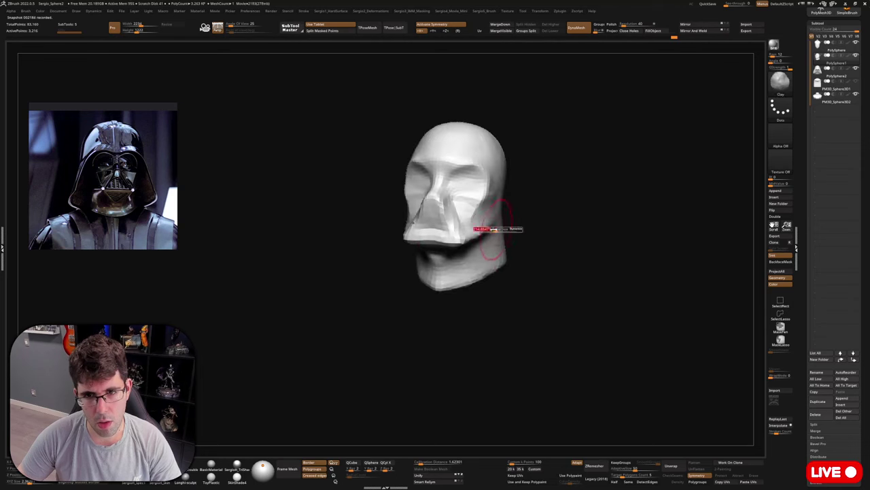
{"action": "mouse_move", "coordinate": [489, 228]}
{"action": "left_mouse_down"}
{"action": "mouse_move", "coordinate": [500, 228]}
{"action": "mouse_move", "coordinate": [481, 227]}
{"action": "left_mouse_up"}
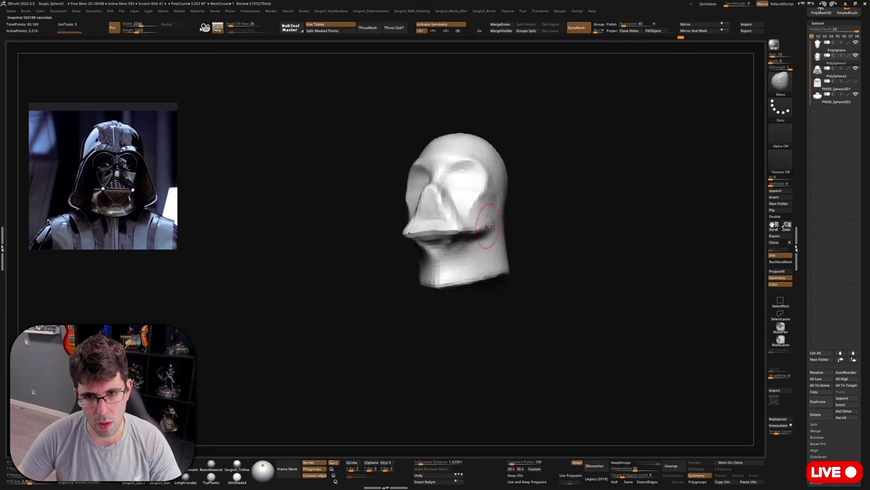
{"action": "right_click_drag", "start_coordinate": [495, 249], "coordinate": [501, 259], "text": "shift"}
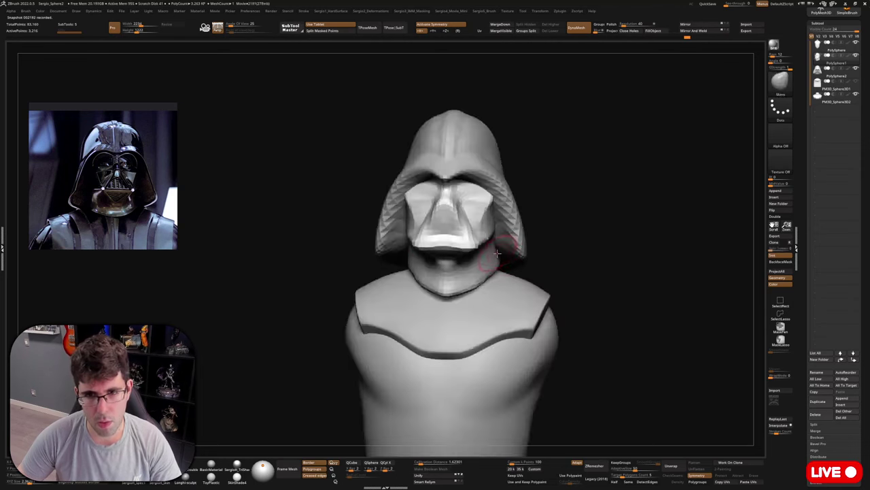
{"action": "right_click_drag", "start_coordinate": [491, 217], "coordinate": [454, 224], "text": "alt"}
{"action": "right_click_drag", "start_coordinate": [454, 224], "coordinate": [494, 251]}
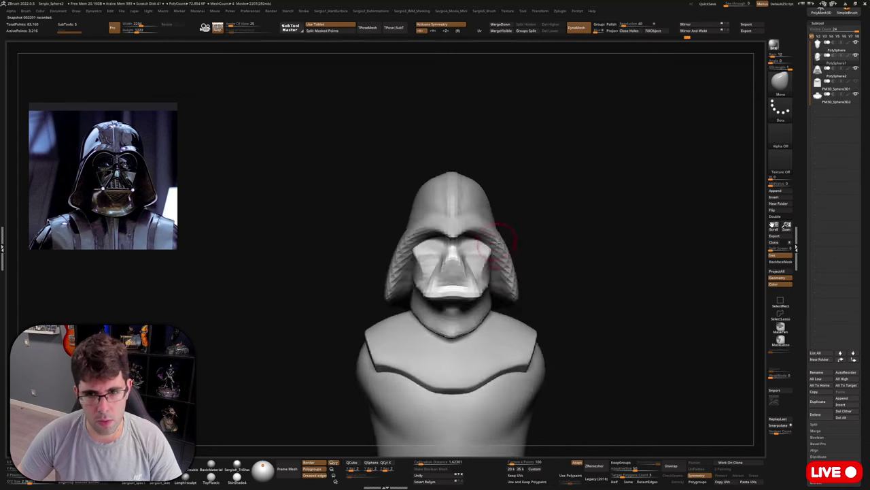
Select the helmet and refine the contour of its dome and sides with the Move brush.
{"action": "left_click", "coordinate": [500, 247], "text": "alt"}
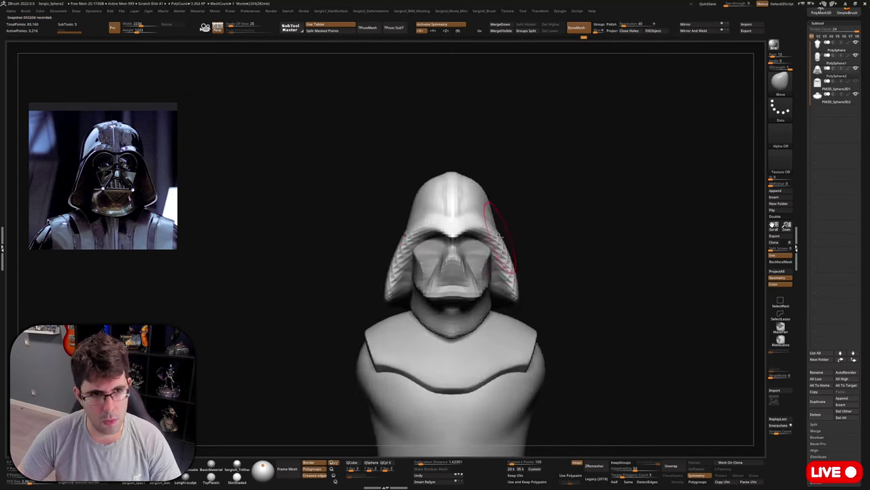
{"action": "right_click_drag", "start_coordinate": [500, 235], "coordinate": [497, 207]}
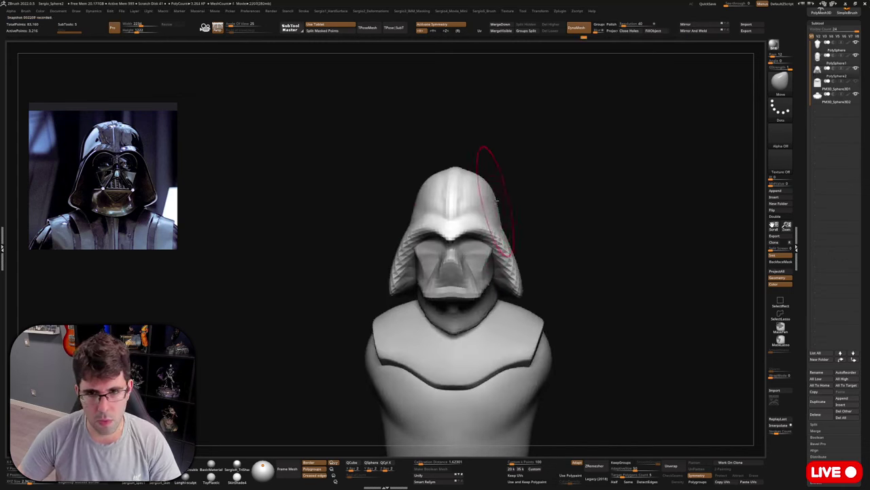
{"action": "mouse_move", "coordinate": [494, 187]}
{"action": "right_mouse_down"}
{"action": "mouse_move", "coordinate": [544, 200]}
{"action": "mouse_move", "coordinate": [526, 189]}
{"action": "right_mouse_up"}
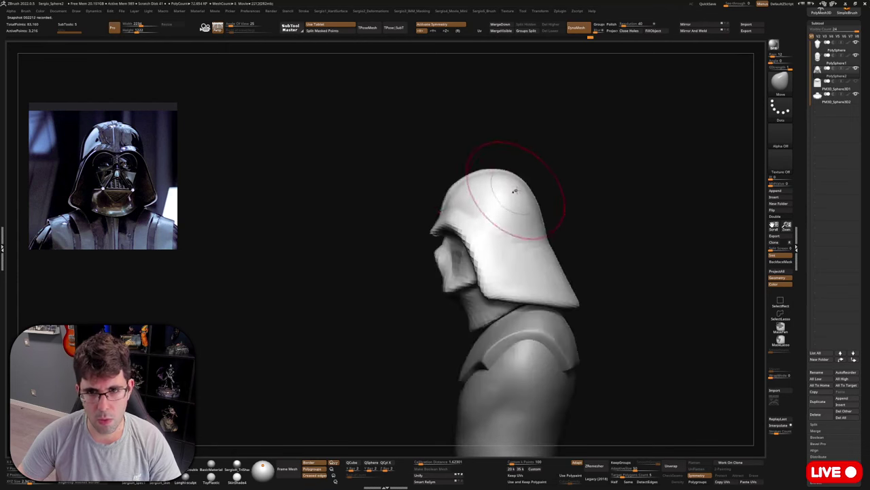
{"action": "mouse_move", "coordinate": [562, 216]}
{"action": "right_mouse_down"}
{"action": "mouse_move", "coordinate": [513, 216]}
{"action": "mouse_move", "coordinate": [568, 242]}
{"action": "mouse_move", "coordinate": [562, 231]}
{"action": "right_mouse_up"}
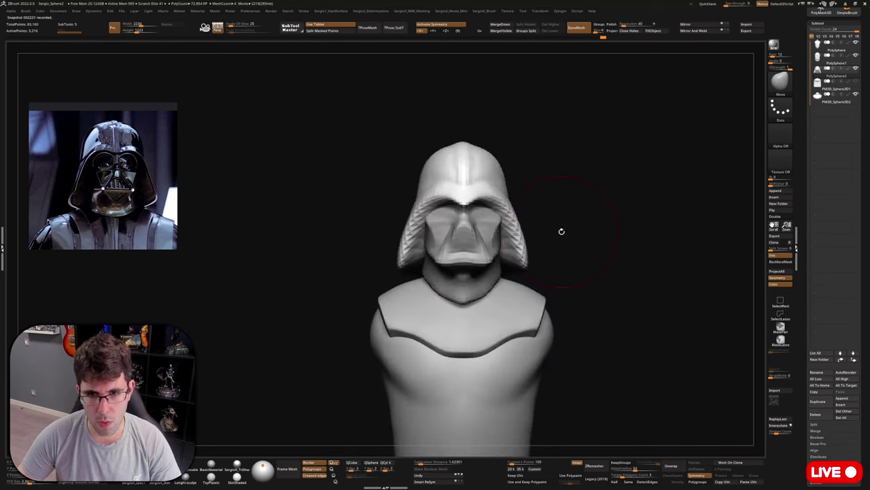
Show the hidden cape and pull its front edges forward and down along the torso with the Move brush.
{"action": "left_click", "coordinate": [856, 81]}
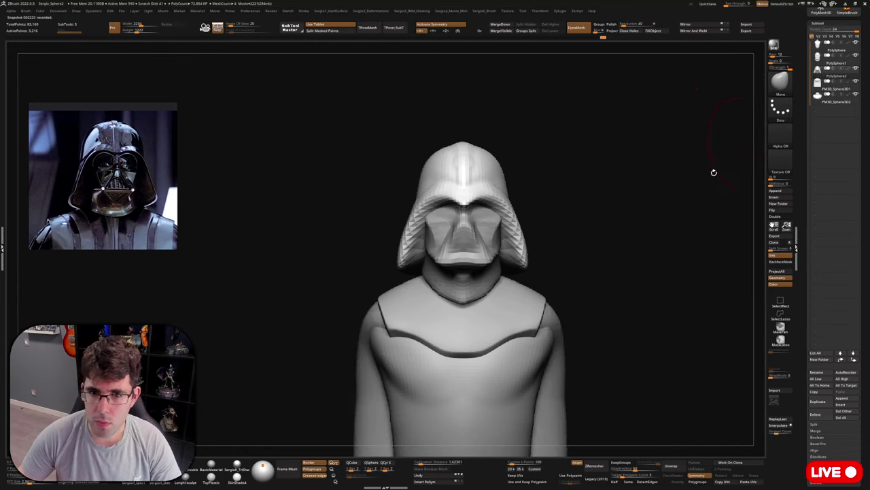
{"action": "left_click", "coordinate": [552, 334], "text": "alt"}
{"action": "left_click_drag", "start_coordinate": [552, 334], "coordinate": [535, 335]}
{"action": "mouse_move", "coordinate": [535, 334]}
{"action": "right_mouse_down"}
{"action": "mouse_move", "coordinate": [408, 376]}
{"action": "mouse_move", "coordinate": [388, 291]}
{"action": "mouse_move", "coordinate": [407, 314]}
{"action": "mouse_move", "coordinate": [406, 331]}
{"action": "right_mouse_up"}
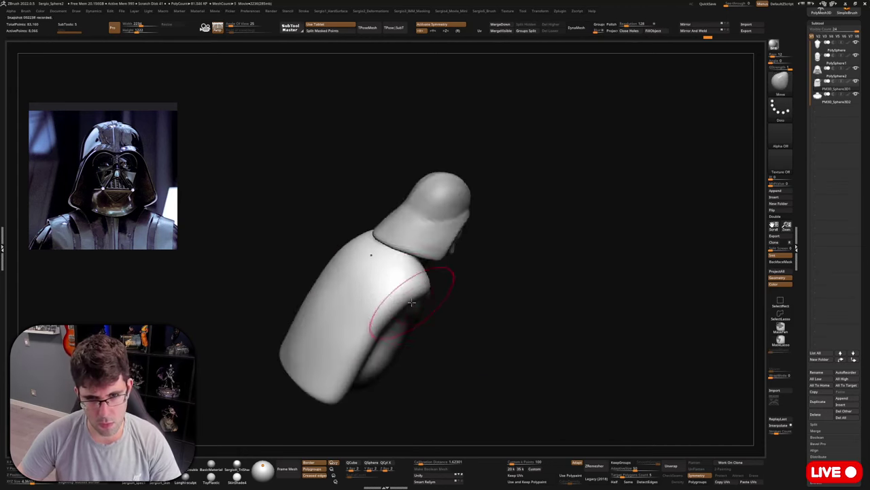
{"action": "left_click_drag", "start_coordinate": [374, 337], "coordinate": [390, 348]}
{"action": "right_click_drag", "start_coordinate": [361, 373], "coordinate": [370, 359]}
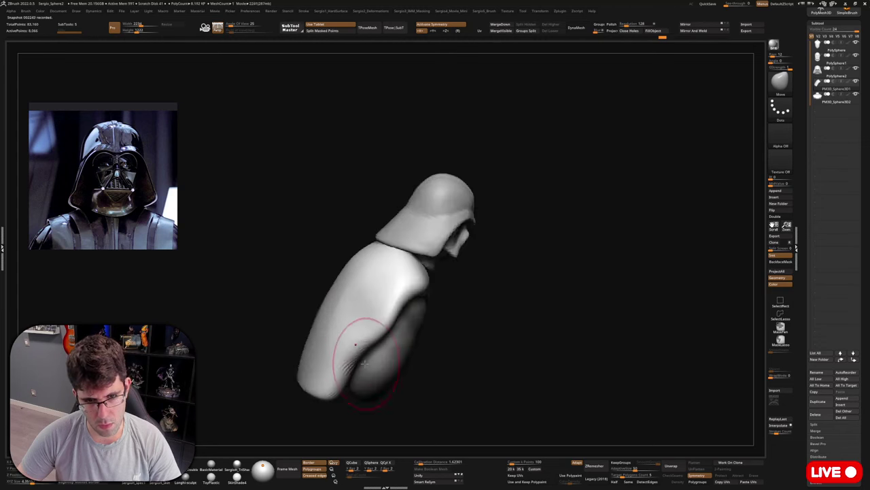
{"action": "mouse_move", "coordinate": [365, 357]}
{"action": "left_mouse_down"}
{"action": "mouse_move", "coordinate": [374, 386]}
{"action": "mouse_move", "coordinate": [363, 409]}
{"action": "left_mouse_up"}
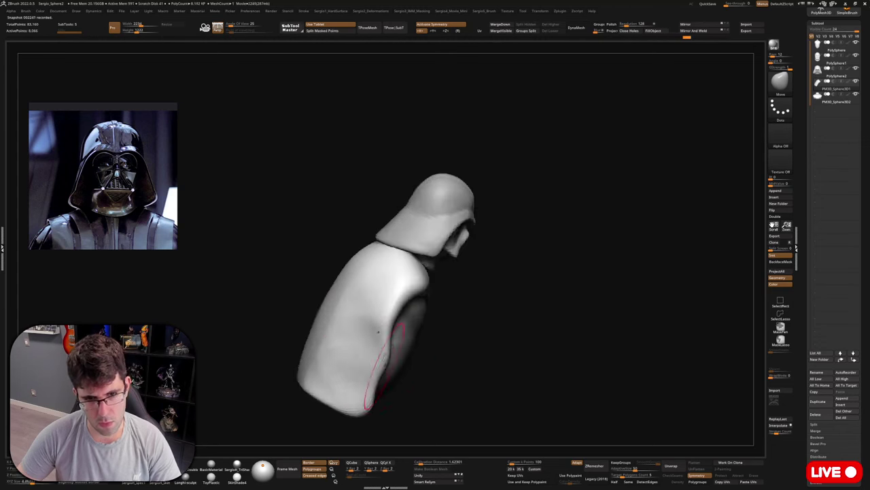
Widen the lower sides of the cape and smooth its surface.
{"action": "mouse_move", "coordinate": [388, 282]}
{"action": "right_mouse_down"}
{"action": "mouse_move", "coordinate": [406, 325]}
{"action": "mouse_move", "coordinate": [385, 330]}
{"action": "right_mouse_up"}
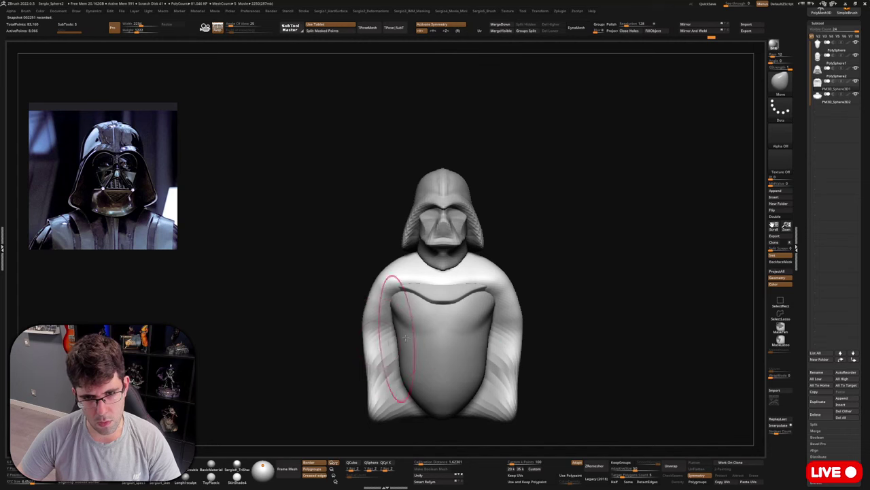
{"action": "left_click_drag", "start_coordinate": [517, 358], "coordinate": [524, 360]}
{"action": "mouse_move", "coordinate": [517, 398]}
{"action": "left_mouse_down"}
{"action": "mouse_move", "coordinate": [526, 402]}
{"action": "mouse_move", "coordinate": [506, 306]}
{"action": "left_mouse_up"}
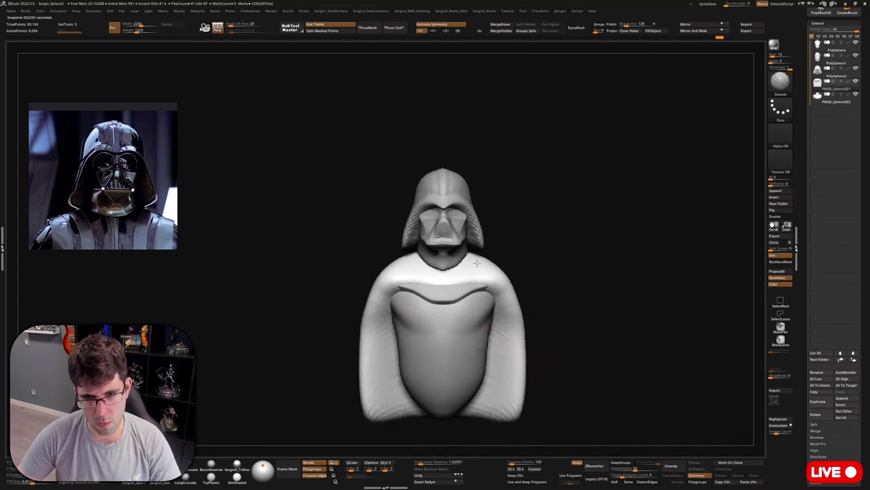
{"action": "right_click_drag", "start_coordinate": [476, 367], "coordinate": [470, 442]}
Isolate the cape and carve a neck opening into its upper front with a resized ClayBuildup brush, smoothing the rough area.
{"action": "key", "text": "s"}
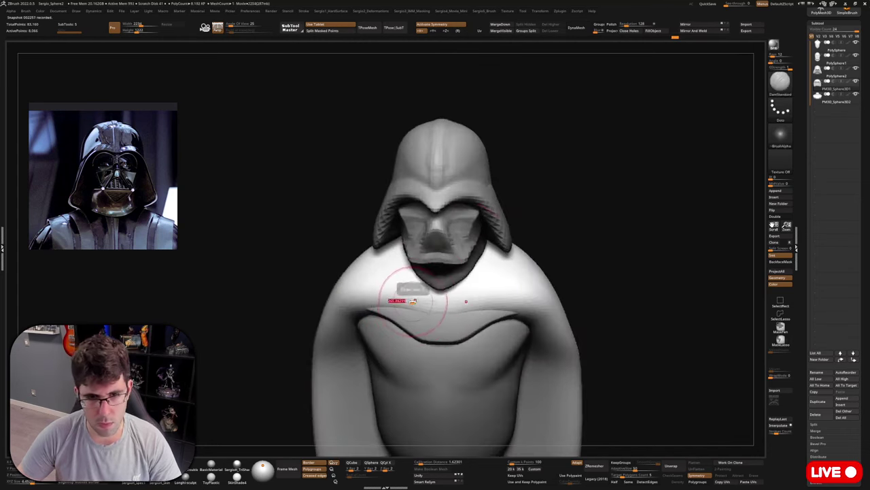
{"action": "key", "text": "shift+s"}
{"action": "mouse_move", "coordinate": [434, 311]}
{"action": "left_mouse_down"}
{"action": "mouse_move", "coordinate": [441, 301]}
{"action": "mouse_move", "coordinate": [413, 300]}
{"action": "mouse_move", "coordinate": [435, 285]}
{"action": "mouse_move", "coordinate": [441, 300]}
{"action": "mouse_move", "coordinate": [417, 291]}
{"action": "mouse_move", "coordinate": [448, 280]}
{"action": "mouse_move", "coordinate": [449, 306]}
{"action": "left_mouse_up"}
{"action": "key", "text": "b"}
{"action": "key", "text": "c"}
{"action": "key", "text": "b"}
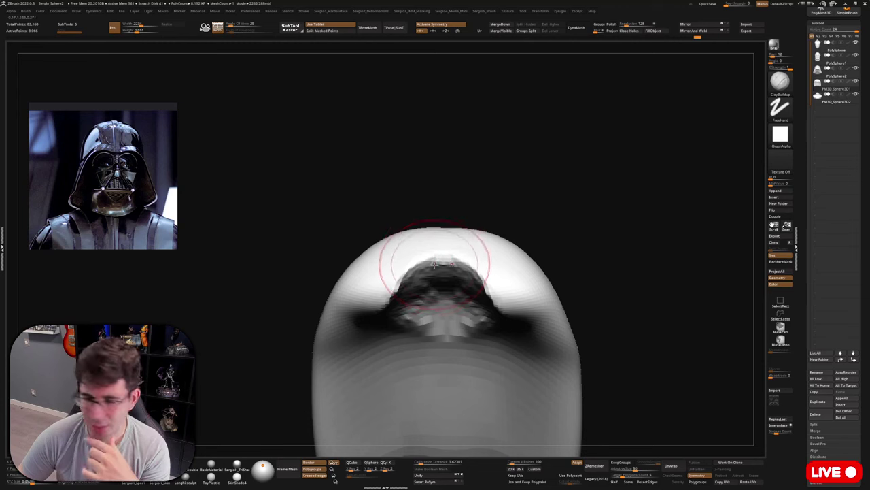
{"action": "mouse_move", "coordinate": [445, 313]}
{"action": "left_mouse_down", "text": "shift"}
{"action": "mouse_move", "coordinate": [388, 296]}
{"action": "mouse_move", "coordinate": [422, 269]}
{"action": "left_mouse_up", "text": "shift"}
Undo the stray stroke, deepen the cape's front neck opening between the shoulders with ClayBuildup and smooth its edges.
{"action": "right_click_drag", "start_coordinate": [415, 306], "coordinate": [469, 306]}
{"action": "mouse_move", "coordinate": [431, 262]}
{"action": "left_mouse_down"}
{"action": "mouse_move", "coordinate": [425, 281]}
{"action": "mouse_move", "coordinate": [445, 279]}
{"action": "left_mouse_up"}
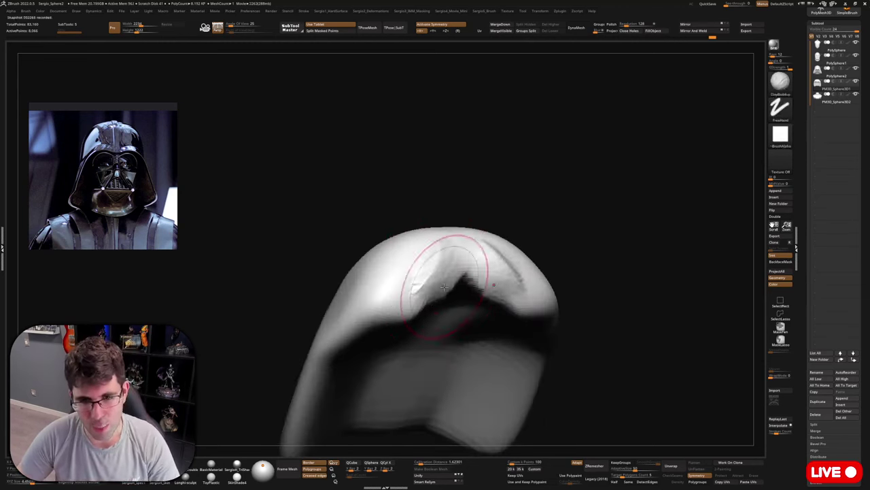
{"action": "key", "text": "ctrl+z"}
{"action": "right_click_drag", "start_coordinate": [453, 289], "coordinate": [420, 289]}
{"action": "left_click_drag", "start_coordinate": [435, 279], "coordinate": [456, 267]}
{"action": "right_click_drag", "start_coordinate": [423, 301], "coordinate": [419, 275]}
{"action": "mouse_move", "coordinate": [429, 292]}
{"action": "left_mouse_down"}
{"action": "mouse_move", "coordinate": [445, 327]}
{"action": "mouse_move", "coordinate": [408, 329]}
{"action": "mouse_move", "coordinate": [447, 300]}
{"action": "left_mouse_up"}
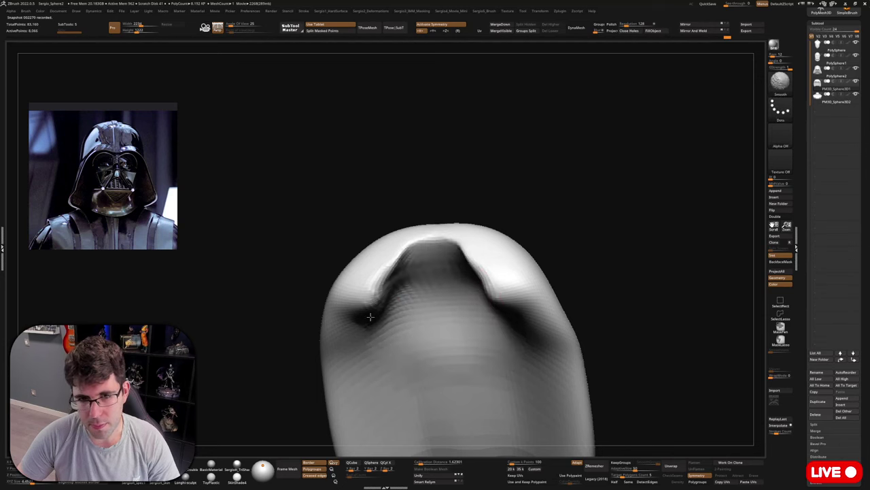
{"action": "mouse_move", "coordinate": [412, 246]}
{"action": "right_mouse_down"}
{"action": "mouse_move", "coordinate": [435, 326]}
{"action": "mouse_move", "coordinate": [435, 291]}
{"action": "mouse_move", "coordinate": [443, 295]}
{"action": "right_mouse_up"}
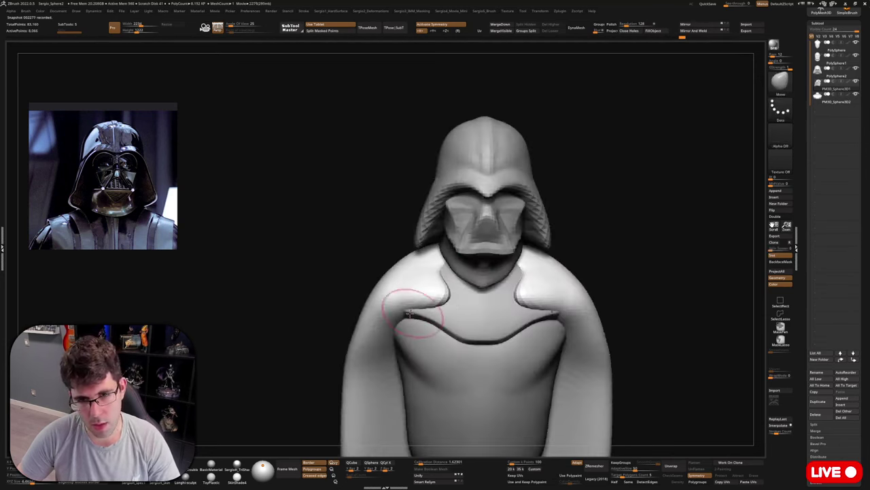
Isolate the cape again, sculpt the area below its front shoulder corners with the ClayBuildup brush, and show the rest of the bust.
{"action": "right_click_drag", "start_coordinate": [408, 326], "coordinate": [425, 301]}
{"action": "key", "text": "b"}
{"action": "key", "text": "c"}
{"action": "key", "text": "b"}
{"action": "key", "text": "alt+s"}
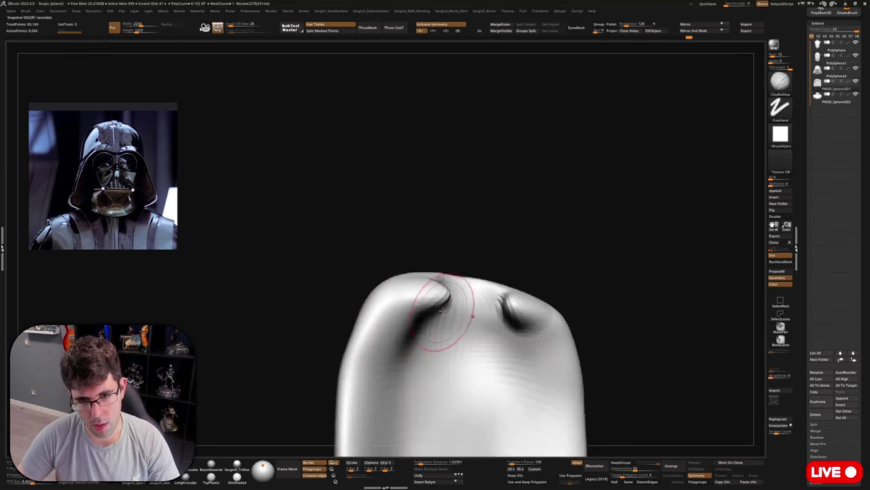
{"action": "mouse_move", "coordinate": [409, 320]}
{"action": "left_mouse_down"}
{"action": "mouse_move", "coordinate": [392, 335]}
{"action": "mouse_move", "coordinate": [395, 394]}
{"action": "mouse_move", "coordinate": [401, 360]}
{"action": "mouse_move", "coordinate": [376, 357]}
{"action": "mouse_move", "coordinate": [398, 381]}
{"action": "mouse_move", "coordinate": [422, 367]}
{"action": "mouse_move", "coordinate": [370, 357]}
{"action": "mouse_move", "coordinate": [411, 362]}
{"action": "left_mouse_up"}
{"action": "key", "text": "alt+s"}
{"action": "right_click_drag", "start_coordinate": [410, 362], "coordinate": [438, 355]}
{"action": "right_click_drag", "start_coordinate": [480, 306], "coordinate": [509, 292], "text": "shift"}
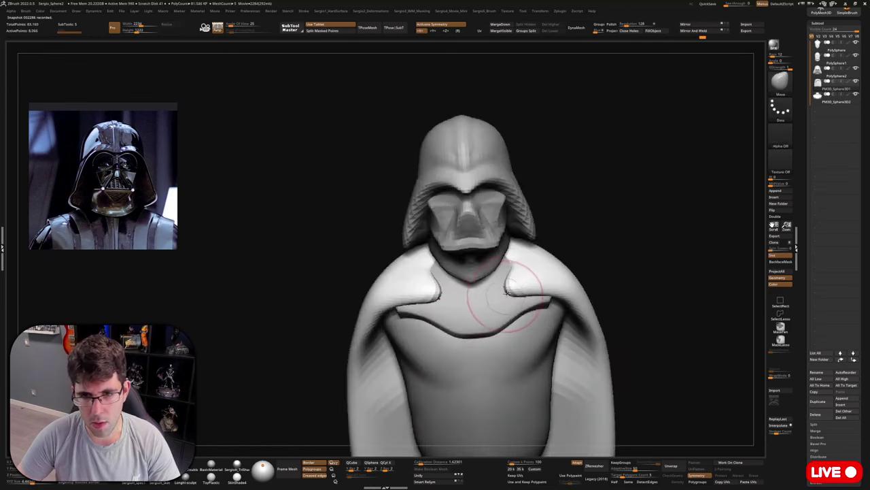
Pull the outer side of the cape slightly inward with the Move brush.
{"action": "mouse_move", "coordinate": [510, 328]}
{"action": "right_mouse_down", "text": "ctrl"}
{"action": "mouse_move", "coordinate": [511, 290]}
{"action": "mouse_move", "coordinate": [465, 275]}
{"action": "right_mouse_up", "text": "ctrl"}
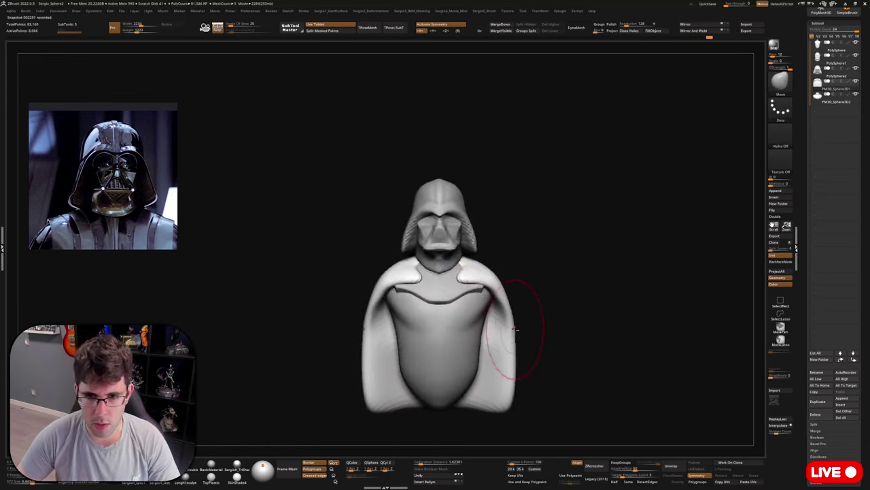
{"action": "left_click_drag", "start_coordinate": [516, 329], "coordinate": [501, 314]}
{"action": "mouse_move", "coordinate": [517, 314]}
{"action": "right_mouse_down", "text": "alt"}
{"action": "mouse_move", "coordinate": [502, 268]}
{"action": "mouse_move", "coordinate": [496, 310]}
{"action": "mouse_move", "coordinate": [464, 312]}
{"action": "mouse_move", "coordinate": [484, 311]}
{"action": "right_mouse_up", "text": "alt"}
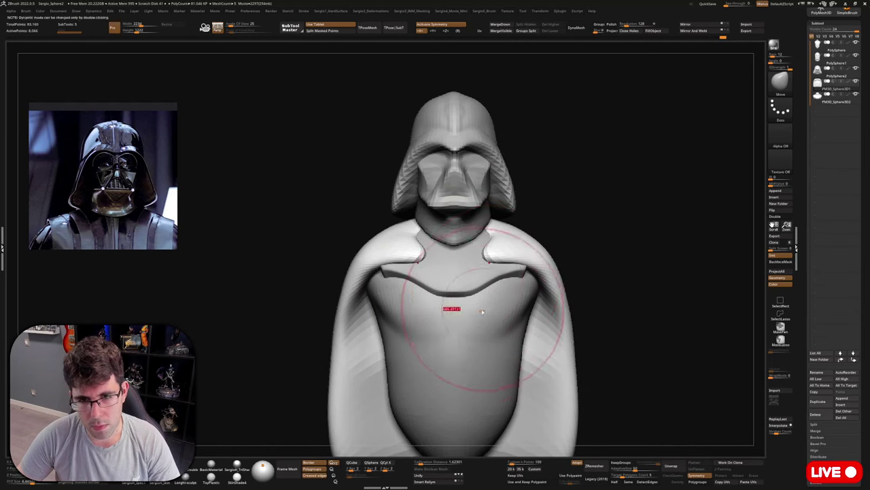
Bring the reference photo of Vader's chest armor and control box into view.
{"action": "scroll", "coordinate": [170, 306], "scroll_direction": "down", "scroll_amount": 5}
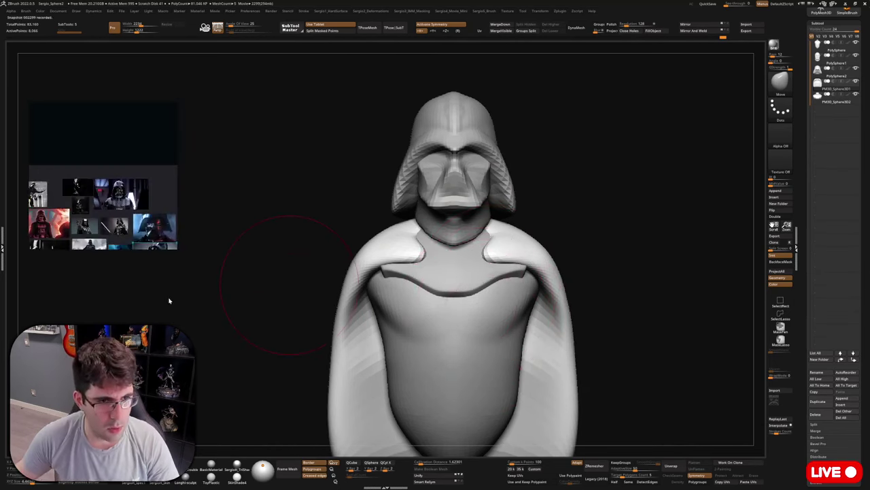
{"action": "middle_click_drag", "start_coordinate": [170, 299], "coordinate": [191, 227]}
{"action": "middle_click_drag", "start_coordinate": [104, 155], "coordinate": [106, 149]}
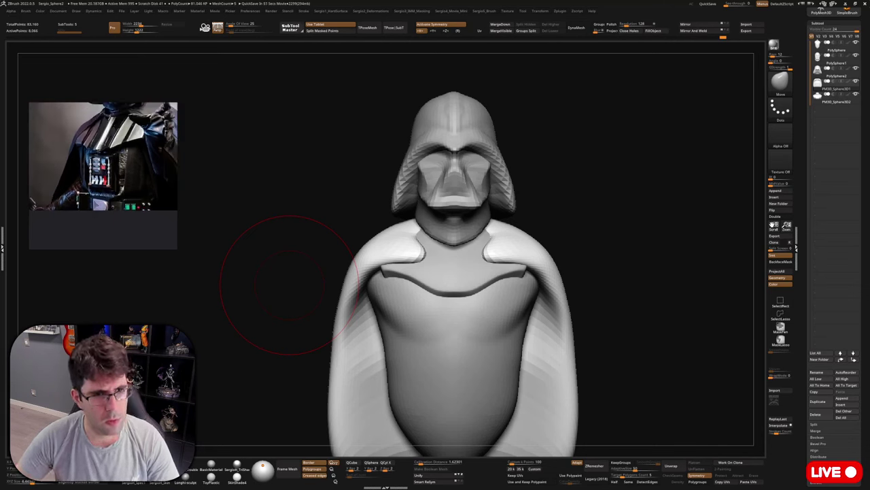
{"action": "left_click_drag", "start_coordinate": [289, 285], "coordinate": [284, 222]}
Select the torso, fill out its lower sides, and crease a waistline across it with the DamStandard brush.
{"action": "left_click", "coordinate": [498, 312], "text": "alt"}
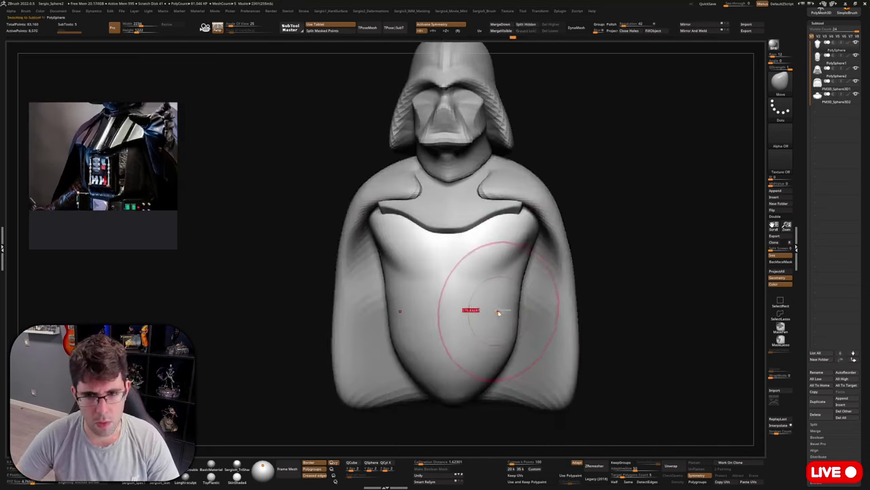
{"action": "right_click_drag", "start_coordinate": [498, 312], "coordinate": [508, 300], "text": "ctrl"}
{"action": "right_click", "coordinate": [507, 301]}
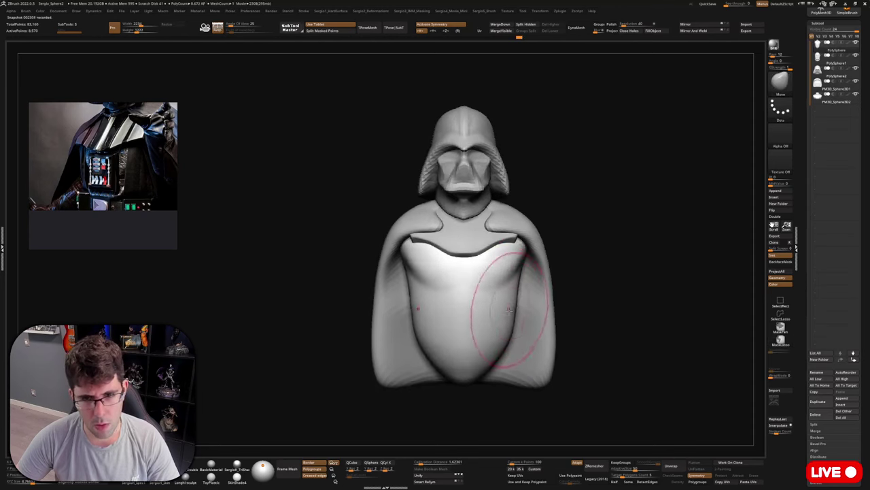
{"action": "mouse_move", "coordinate": [509, 309]}
{"action": "right_mouse_down"}
{"action": "mouse_move", "coordinate": [476, 338]}
{"action": "mouse_move", "coordinate": [516, 340]}
{"action": "mouse_move", "coordinate": [497, 344]}
{"action": "right_mouse_up"}
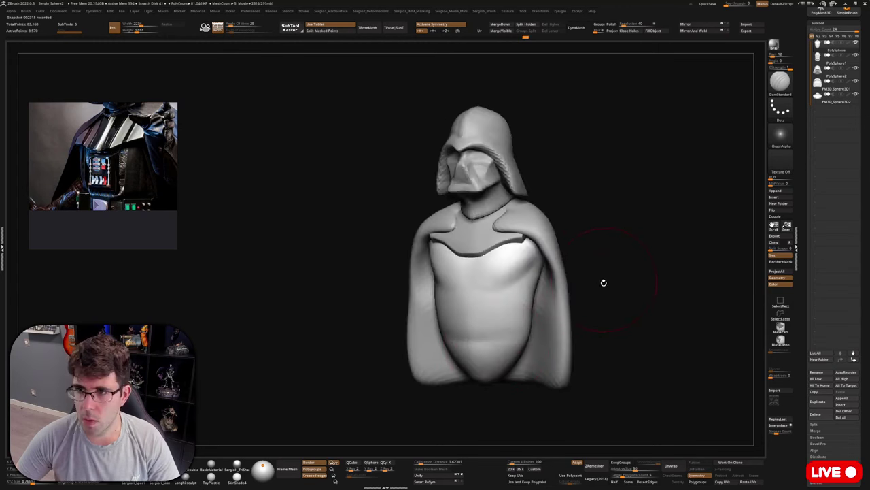
{"action": "right_click_drag", "start_coordinate": [604, 283], "coordinate": [635, 278]}
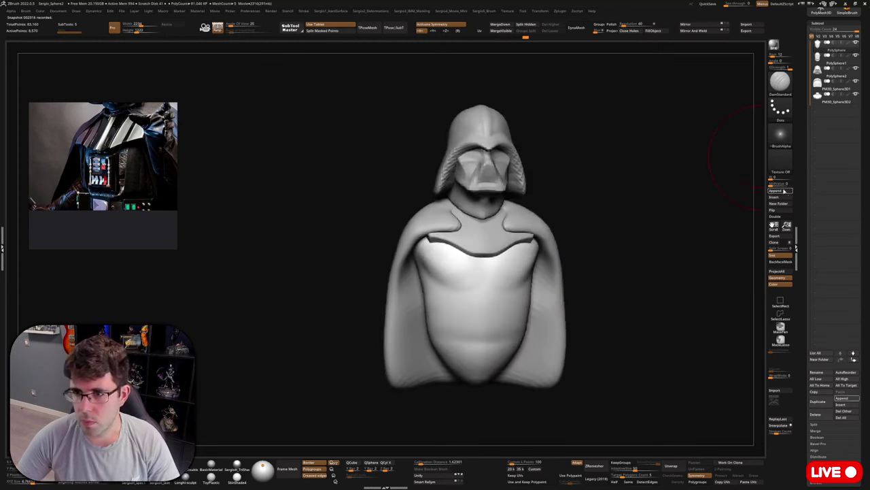
Append a cylinder and move it from the head down to the torso's waist.
{"action": "left_click", "coordinate": [782, 191]}
{"action": "left_click", "coordinate": [642, 232]}
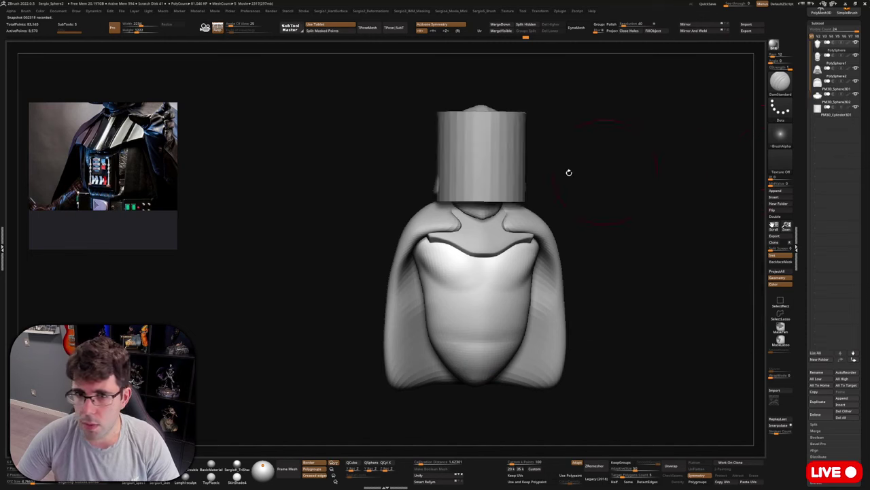
{"action": "key", "text": "w"}
{"action": "left_click_drag", "start_coordinate": [483, 155], "coordinate": [489, 352]}
Scale and position the cylinder from the side and front so it forms a flat belt around the waist.
{"action": "left_click_drag", "start_coordinate": [622, 330], "coordinate": [586, 335], "text": "shift"}
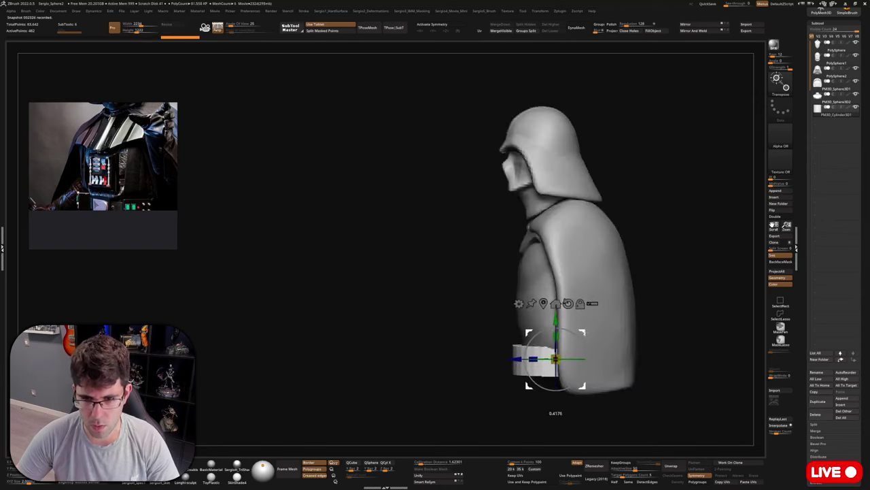
{"action": "left_click_drag", "start_coordinate": [455, 358], "coordinate": [499, 358], "text": "shift"}
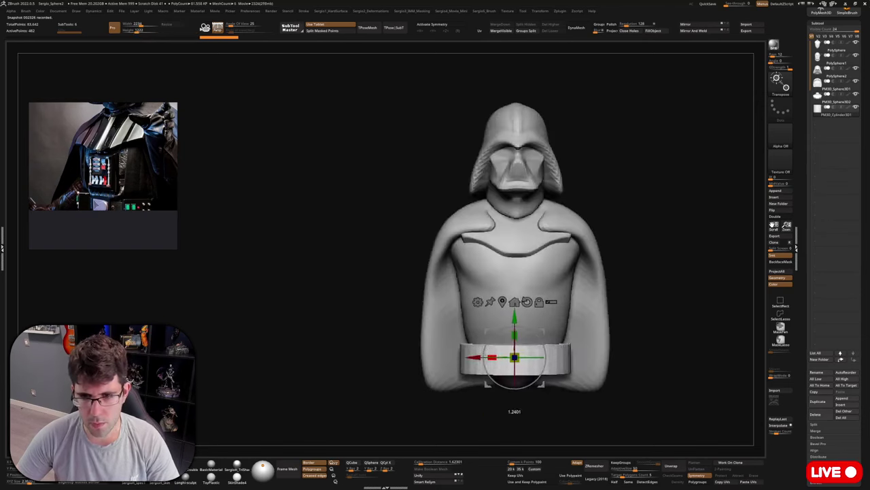
{"action": "left_click_drag", "start_coordinate": [570, 350], "coordinate": [540, 352], "text": "shift"}
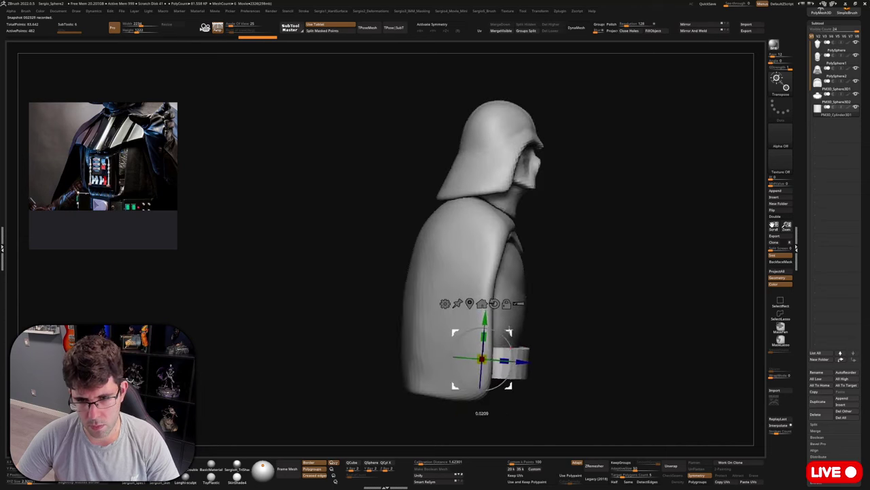
{"action": "left_click_drag", "start_coordinate": [574, 326], "coordinate": [553, 344], "text": "shift"}
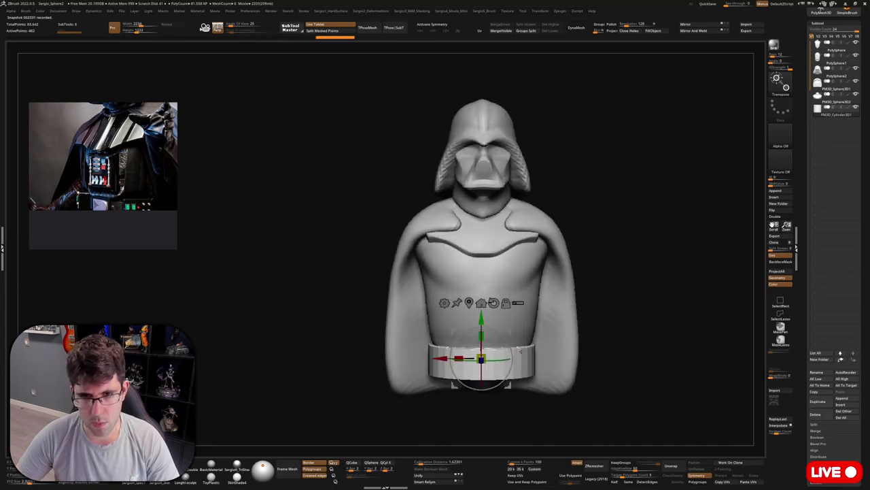
Hide the cape and pull the torso's lower front and back outward with the Move brush to fill the belt.
{"action": "right_click_drag", "start_coordinate": [521, 351], "coordinate": [496, 361]}
{"action": "left_click", "coordinate": [855, 81]}
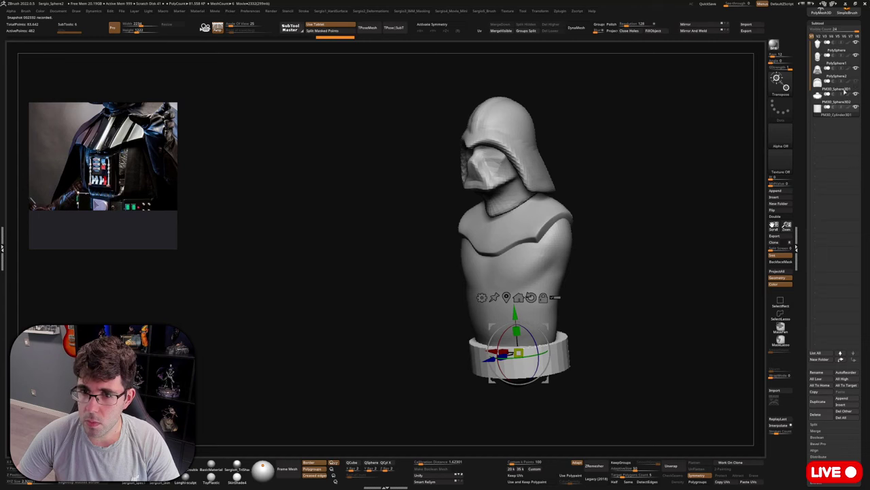
{"action": "left_click_drag", "start_coordinate": [695, 267], "coordinate": [664, 268]}
{"action": "key", "text": "q"}
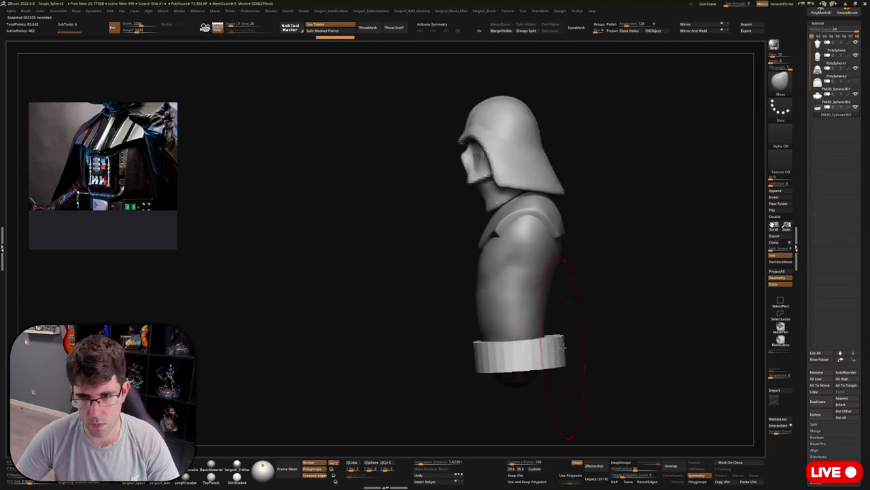
{"action": "left_click", "coordinate": [537, 321], "text": "alt"}
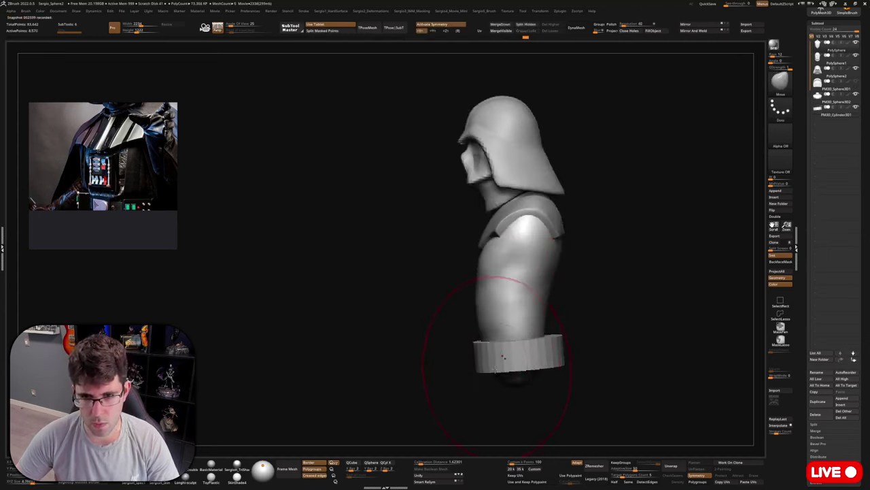
{"action": "left_click_drag", "start_coordinate": [496, 348], "coordinate": [479, 348]}
{"action": "left_click_drag", "start_coordinate": [542, 332], "coordinate": [556, 319]}
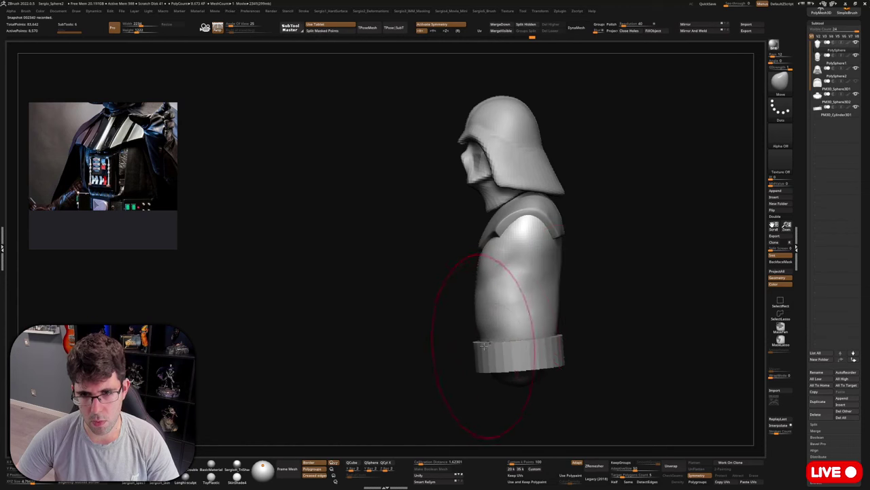
{"action": "left_click_drag", "start_coordinate": [485, 345], "coordinate": [479, 348]}
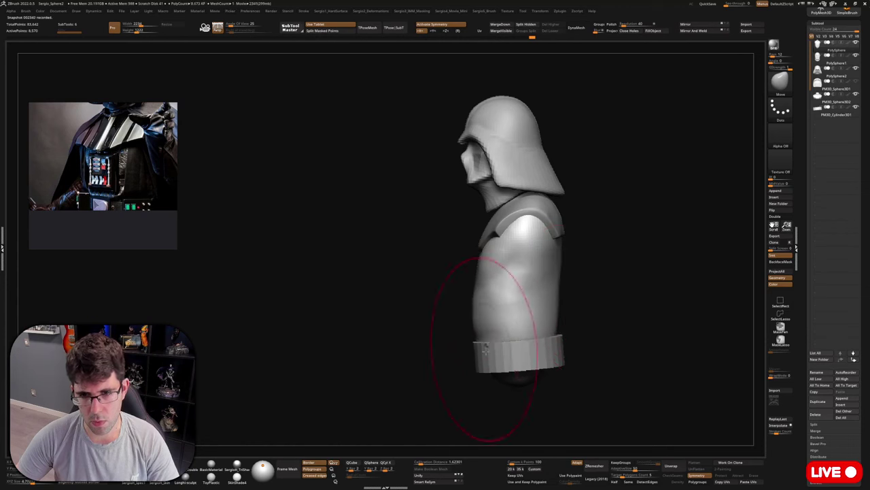
Isolate the torso, adjust its rounded lower end, and show the rest of the bust again.
{"action": "left_click", "coordinate": [552, 367], "text": "ctrl+shift"}
{"action": "left_click_drag", "start_coordinate": [515, 377], "coordinate": [509, 385]}
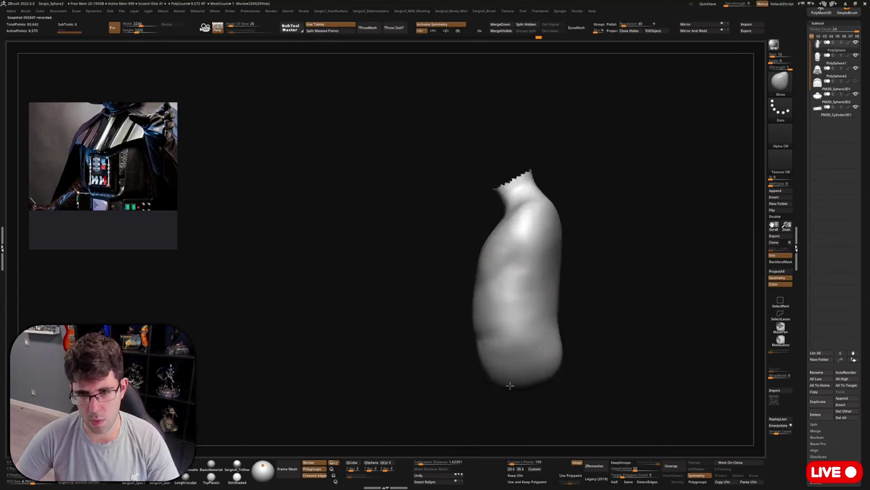
{"action": "left_click", "coordinate": [583, 253], "text": "ctrl+shift"}
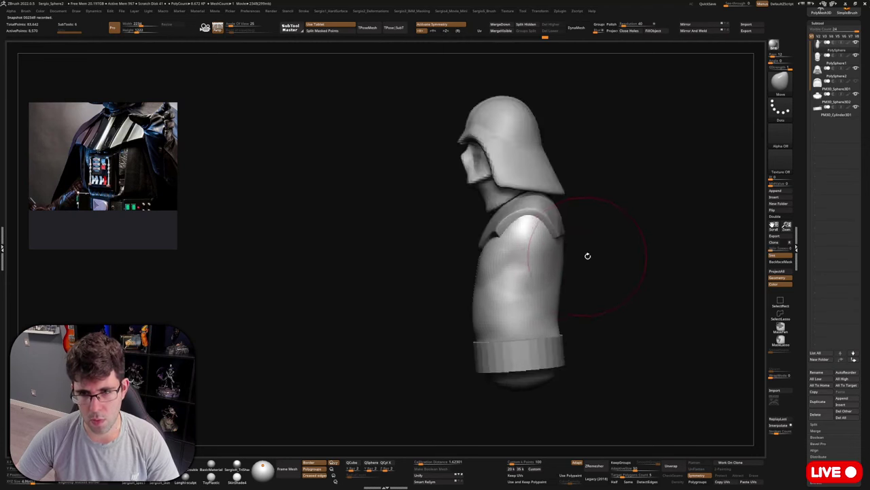
{"action": "mouse_move", "coordinate": [572, 266]}
{"action": "left_mouse_down"}
{"action": "mouse_move", "coordinate": [526, 270]}
{"action": "mouse_move", "coordinate": [538, 251]}
{"action": "mouse_move", "coordinate": [612, 272]}
{"action": "left_mouse_up"}
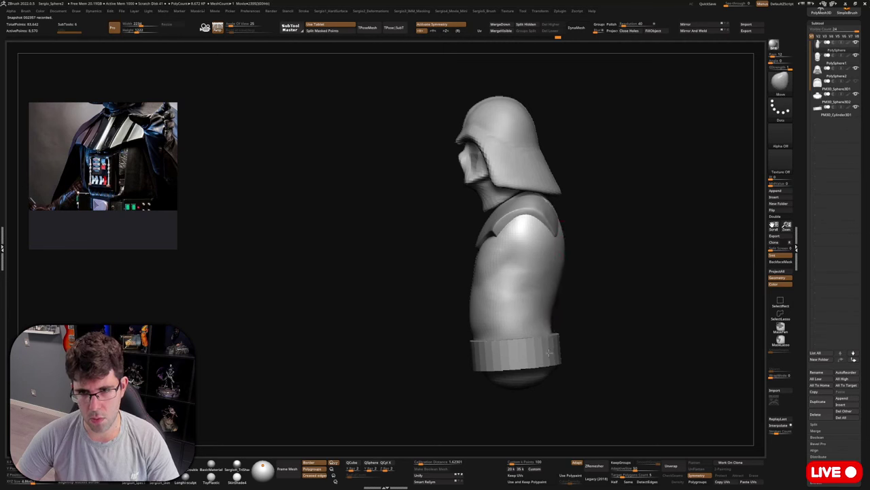
Select the shoulder armor and reshape its rear lower edge and outer corners with the Move brush.
{"action": "left_click", "coordinate": [557, 216], "text": "alt"}
{"action": "mouse_move", "coordinate": [605, 248]}
{"action": "left_mouse_down"}
{"action": "mouse_move", "coordinate": [566, 237]}
{"action": "mouse_move", "coordinate": [572, 246]}
{"action": "mouse_move", "coordinate": [547, 225]}
{"action": "left_mouse_up"}
{"action": "left_click_drag", "start_coordinate": [640, 238], "coordinate": [561, 248]}
{"action": "right_click_drag", "start_coordinate": [562, 247], "coordinate": [552, 244], "text": "shift"}
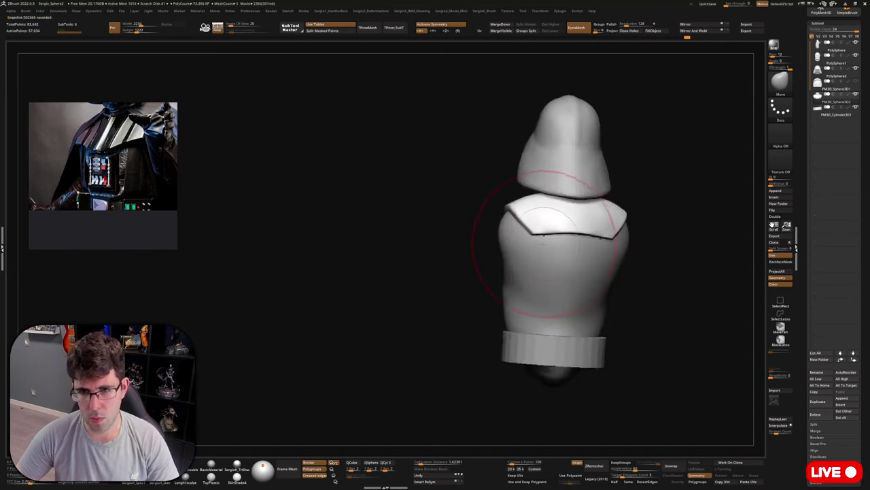
{"action": "left_click_drag", "start_coordinate": [552, 244], "coordinate": [556, 250]}
{"action": "right_click_drag", "start_coordinate": [612, 243], "coordinate": [578, 257]}
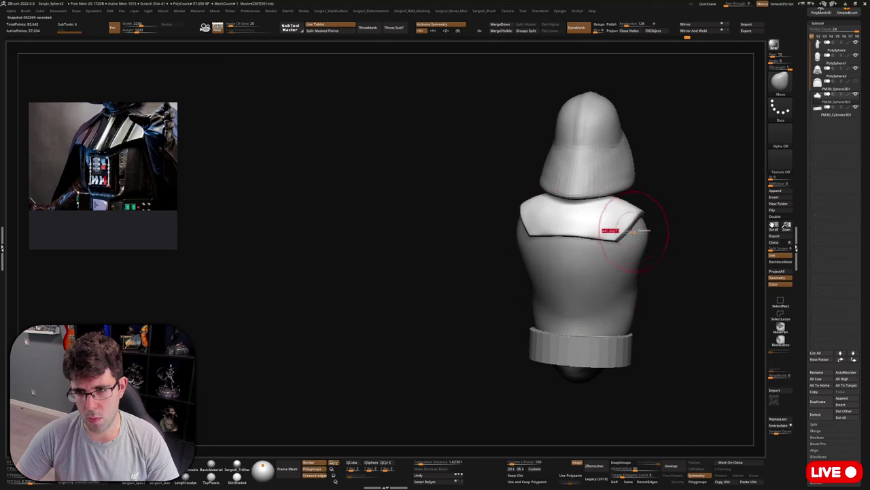
{"action": "left_click_drag", "start_coordinate": [639, 229], "coordinate": [627, 219]}
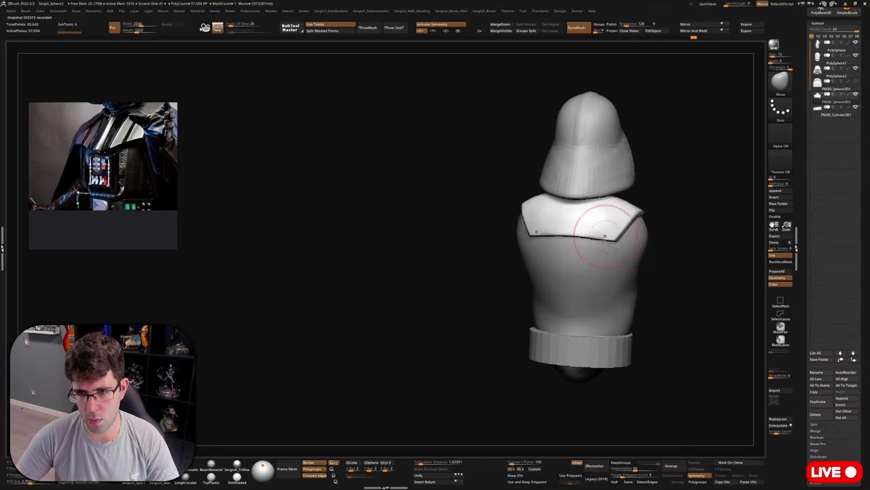
{"action": "right_click_drag", "start_coordinate": [605, 232], "coordinate": [661, 257]}
Select the torso and adjust its sides beneath the shoulder armor with the Move brush.
{"action": "right_click_drag", "start_coordinate": [661, 257], "coordinate": [552, 267], "text": "alt"}
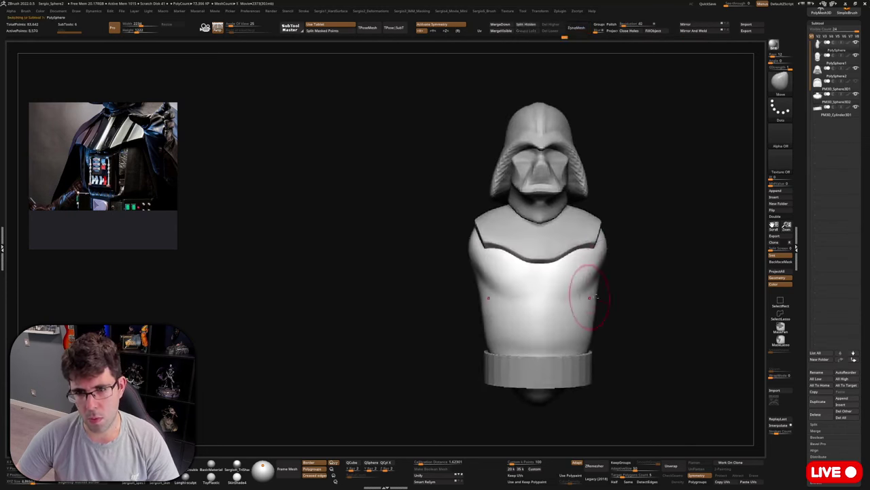
{"action": "left_click_drag", "start_coordinate": [614, 262], "coordinate": [612, 267]}
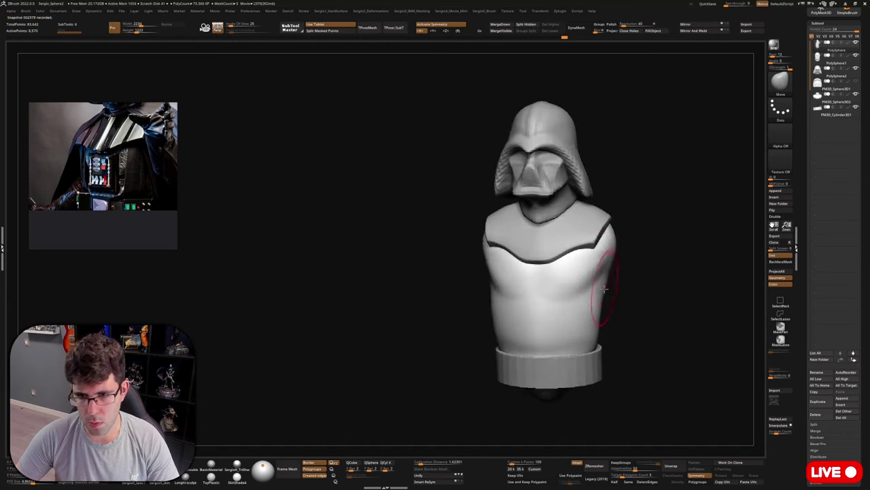
{"action": "right_click_drag", "start_coordinate": [592, 329], "coordinate": [526, 332]}
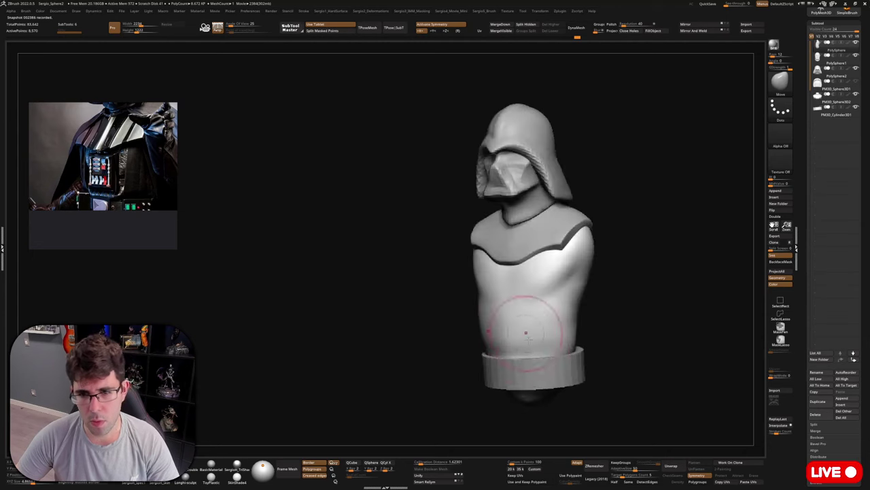
Select the belt cylinder, reduce its height, and adjust its vertical position on the waist.
{"action": "left_click", "coordinate": [564, 369], "text": "alt"}
{"action": "right_click_drag", "start_coordinate": [563, 370], "coordinate": [527, 333], "text": "alt"}
{"action": "key", "text": "w"}
{"action": "left_click_drag", "start_coordinate": [496, 306], "coordinate": [497, 314]}
{"action": "left_click_drag", "start_coordinate": [495, 290], "coordinate": [496, 285]}
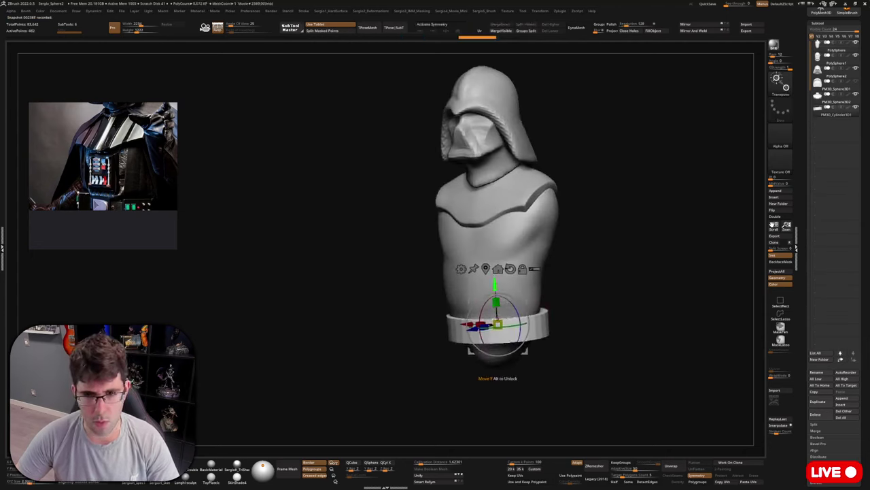
{"action": "left_click_drag", "start_coordinate": [497, 324], "coordinate": [497, 327]}
{"action": "key", "text": "q"}
Select the torso and duplicate it as a new subtool.
{"action": "right_click_drag", "start_coordinate": [503, 284], "coordinate": [559, 282]}
{"action": "left_click", "coordinate": [511, 294], "text": "alt"}
{"action": "right_click_drag", "start_coordinate": [609, 187], "coordinate": [640, 199], "text": "alt"}
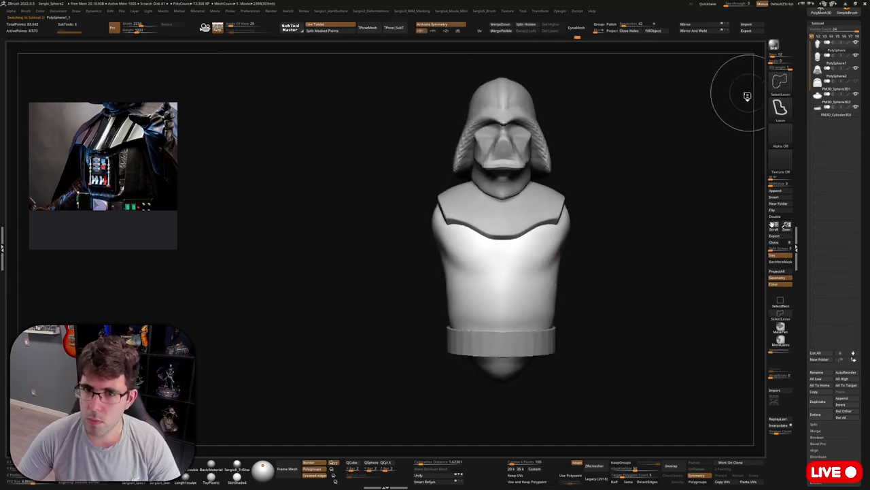
{"action": "key", "text": "ctrl+shift+d"}
Carve a vertical vest seam down the torso's front side from the shoulder armor to the belt with the DamStandard brush.
{"action": "mouse_move", "coordinate": [516, 260]}
{"action": "right_mouse_down"}
{"action": "mouse_move", "coordinate": [535, 274]}
{"action": "mouse_move", "coordinate": [540, 259]}
{"action": "right_mouse_up"}
{"action": "key", "text": "b"}
{"action": "key", "text": "d"}
{"action": "key", "text": "s"}
{"action": "mouse_move", "coordinate": [538, 225]}
{"action": "left_mouse_down"}
{"action": "mouse_move", "coordinate": [544, 290]}
{"action": "mouse_move", "coordinate": [548, 246]}
{"action": "mouse_move", "coordinate": [552, 320]}
{"action": "mouse_move", "coordinate": [545, 230]}
{"action": "mouse_move", "coordinate": [544, 325]}
{"action": "left_mouse_up"}
{"action": "key", "text": "space"}
{"action": "left_click", "coordinate": [553, 323]}
{"action": "right_click_drag", "start_coordinate": [549, 345], "coordinate": [517, 340]}
Shape the side of the torso beside the front seam with the Clay brush.
{"action": "key", "text": "b"}
{"action": "key", "text": "c"}
{"action": "key", "text": "l"}
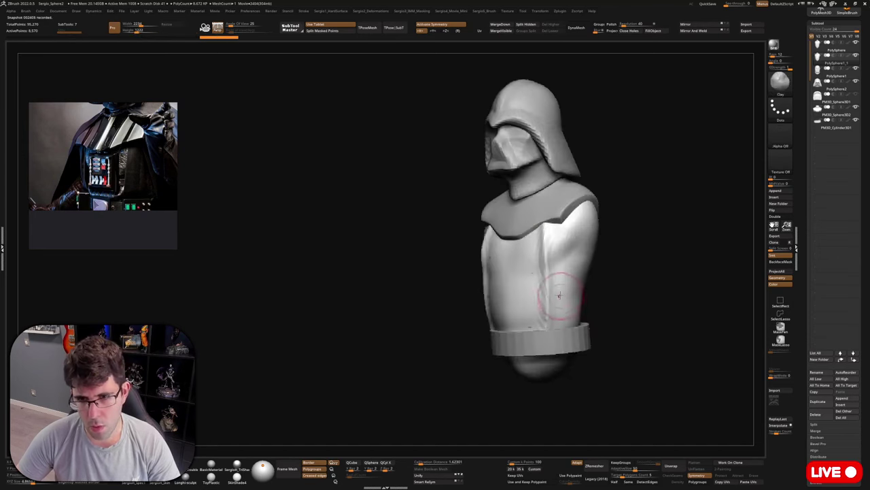
{"action": "left_click_drag", "start_coordinate": [562, 268], "coordinate": [559, 288]}
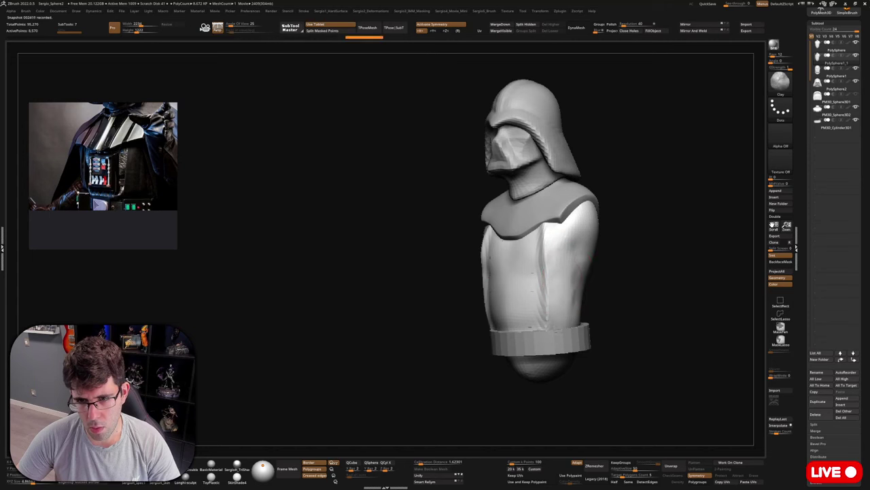
{"action": "right_click_drag", "start_coordinate": [563, 225], "coordinate": [576, 240]}
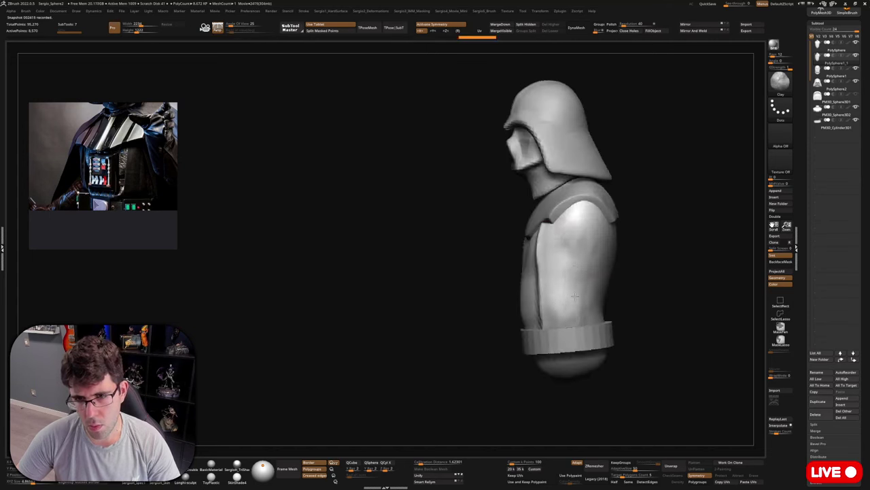
Carve a matching vertical seam down the torso's back from the shoulder armor to the belt with the DamStandard brush.
{"action": "right_click_drag", "start_coordinate": [564, 287], "coordinate": [634, 260]}
{"action": "key", "text": "ctrl+shift"}
{"action": "left_click_drag", "start_coordinate": [636, 227], "coordinate": [616, 325]}
{"action": "key", "text": "ctrl+z"}
{"action": "key", "text": "b"}
{"action": "key", "text": "d"}
{"action": "key", "text": "s"}
{"action": "right_click_drag", "start_coordinate": [635, 227], "coordinate": [612, 253]}
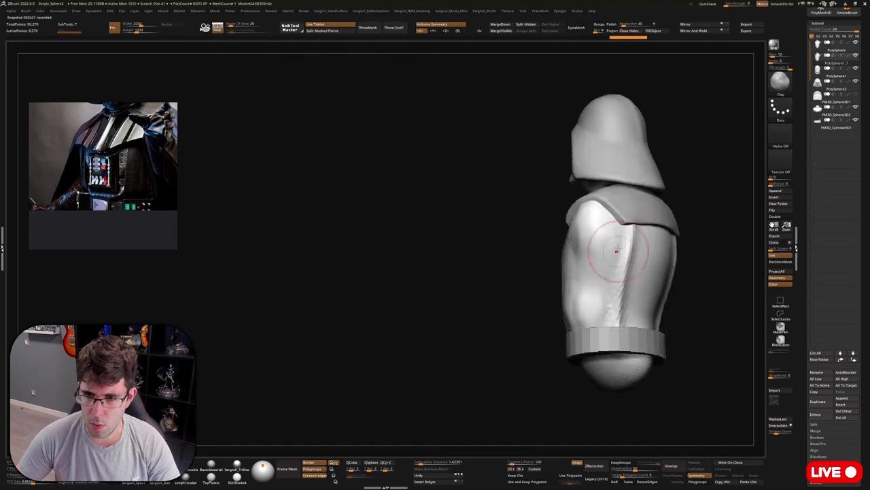
{"action": "mouse_move", "coordinate": [626, 231]}
{"action": "left_mouse_down"}
{"action": "mouse_move", "coordinate": [611, 303]}
{"action": "mouse_move", "coordinate": [610, 265]}
{"action": "mouse_move", "coordinate": [593, 304]}
{"action": "mouse_move", "coordinate": [612, 292]}
{"action": "mouse_move", "coordinate": [601, 312]}
{"action": "left_mouse_up"}
Switch to the Clay brush for the area beside the back seam and smooth the torso's shoulder.
{"action": "key", "text": "b"}
{"action": "key", "text": "c"}
{"action": "key", "text": "l"}
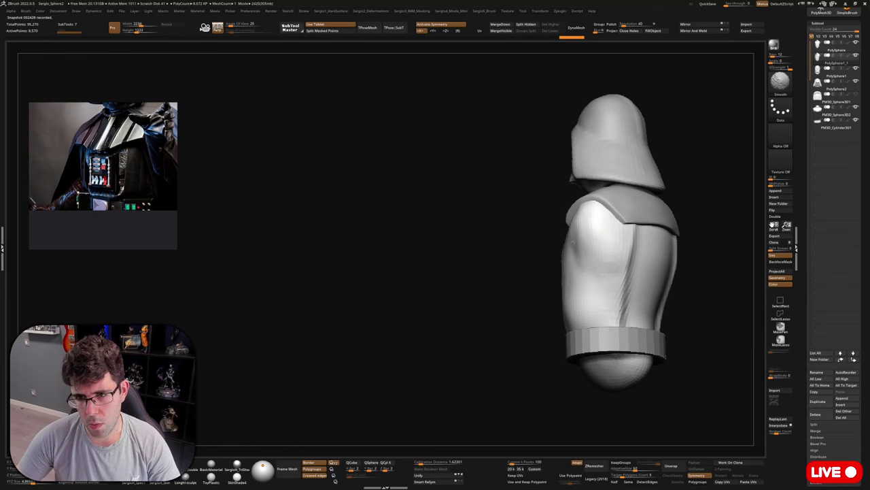
{"action": "right_click_drag", "start_coordinate": [595, 269], "coordinate": [631, 268]}
{"action": "left_click_drag", "start_coordinate": [591, 231], "coordinate": [575, 218], "text": "shift"}
Build up the torso's lower side just above the belt with the Standard brush.
{"action": "mouse_move", "coordinate": [575, 217]}
{"action": "right_mouse_down"}
{"action": "mouse_move", "coordinate": [612, 353]}
{"action": "mouse_move", "coordinate": [583, 321]}
{"action": "mouse_move", "coordinate": [611, 317]}
{"action": "mouse_move", "coordinate": [574, 223]}
{"action": "right_mouse_up"}
{"action": "key", "text": "b"}
{"action": "key", "text": "s"}
{"action": "key", "text": "t"}
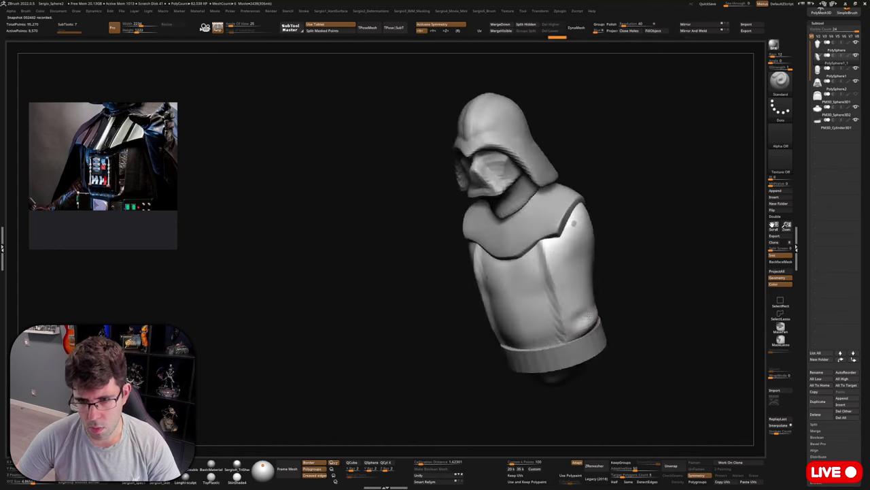
{"action": "mouse_move", "coordinate": [605, 329]}
{"action": "right_mouse_down"}
{"action": "mouse_move", "coordinate": [564, 325]}
{"action": "mouse_move", "coordinate": [646, 315]}
{"action": "mouse_move", "coordinate": [596, 324]}
{"action": "right_mouse_up"}
{"action": "left_click_drag", "start_coordinate": [607, 329], "coordinate": [610, 306]}
{"action": "right_click_drag", "start_coordinate": [640, 307], "coordinate": [620, 306]}
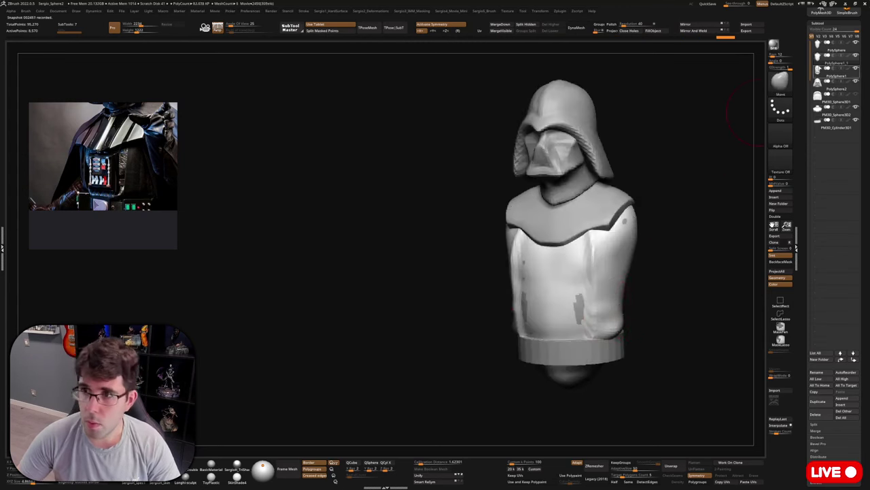
{"action": "right_click_drag", "start_coordinate": [726, 169], "coordinate": [546, 285]}
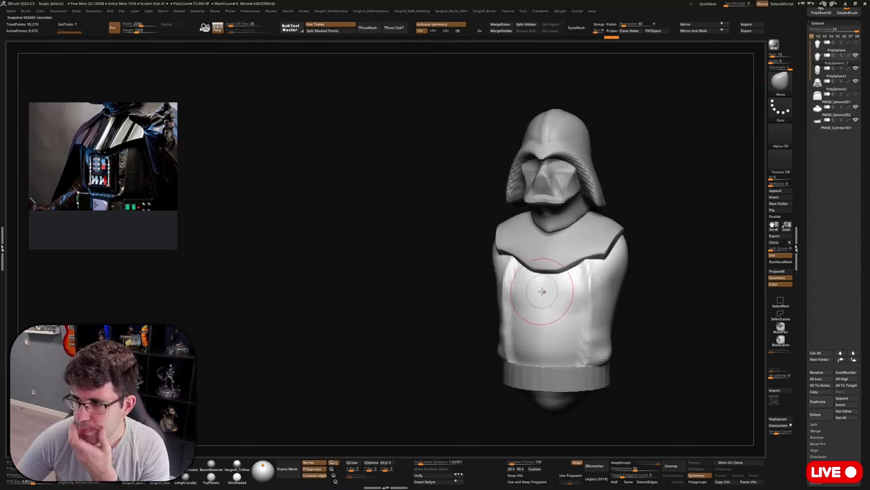
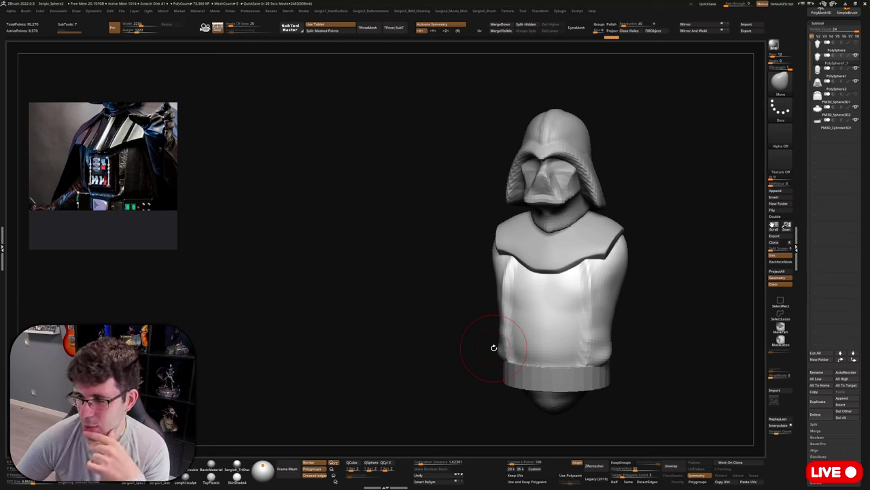
Refine the silhouette of the torso's outer sides with the Move brush.
{"action": "mouse_move", "coordinate": [665, 216]}
{"action": "left_mouse_down"}
{"action": "mouse_move", "coordinate": [676, 247]}
{"action": "mouse_move", "coordinate": [593, 252]}
{"action": "mouse_move", "coordinate": [582, 275]}
{"action": "left_mouse_up"}
{"action": "right_click_drag", "start_coordinate": [582, 275], "coordinate": [563, 276]}
{"action": "left_click_drag", "start_coordinate": [612, 277], "coordinate": [605, 289]}
{"action": "right_click_drag", "start_coordinate": [605, 289], "coordinate": [617, 277]}
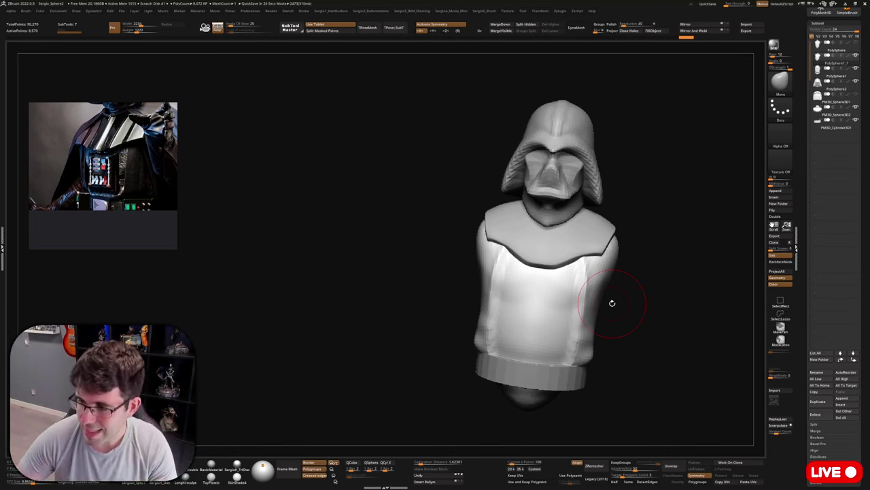
{"action": "mouse_move", "coordinate": [640, 171]}
{"action": "right_mouse_down"}
{"action": "mouse_move", "coordinate": [631, 212]}
{"action": "mouse_move", "coordinate": [599, 256]}
{"action": "mouse_move", "coordinate": [578, 199]}
{"action": "mouse_move", "coordinate": [579, 236]}
{"action": "right_mouse_up"}
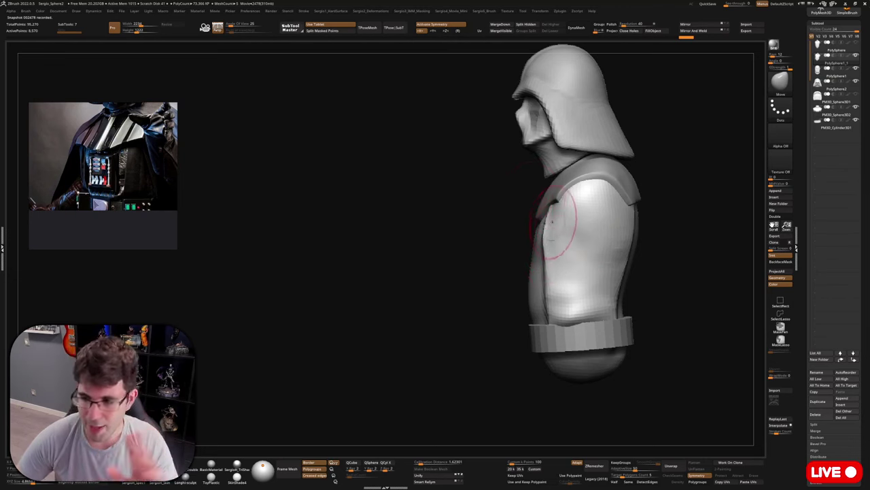
{"action": "mouse_move", "coordinate": [557, 220]}
{"action": "right_mouse_down"}
{"action": "mouse_move", "coordinate": [598, 254]}
{"action": "mouse_move", "coordinate": [598, 286]}
{"action": "mouse_move", "coordinate": [597, 241]}
{"action": "mouse_move", "coordinate": [581, 283]}
{"action": "right_mouse_up"}
Carve a horizontal crease across the torso's side just above the belt with the DamStandard brush and smooth it.
{"action": "key", "text": "b"}
{"action": "key", "text": "d"}
{"action": "key", "text": "s"}
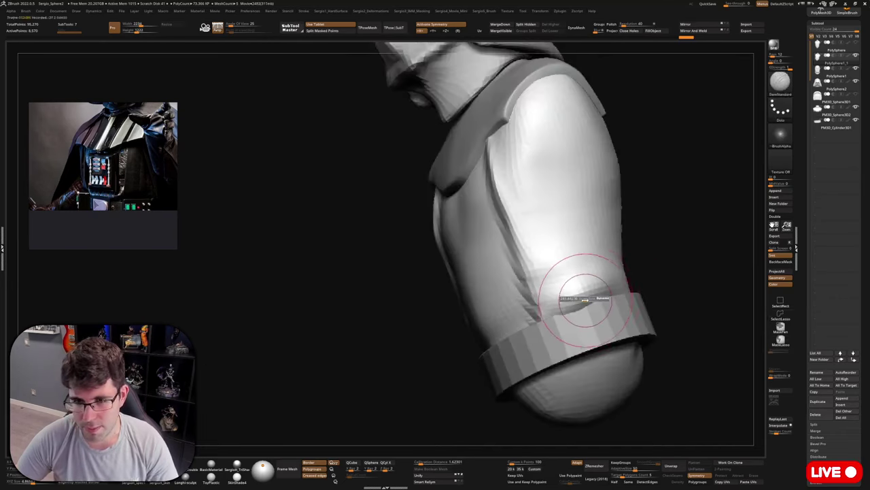
{"action": "key", "text": "alt+s"}
{"action": "key", "text": "alt+s"}
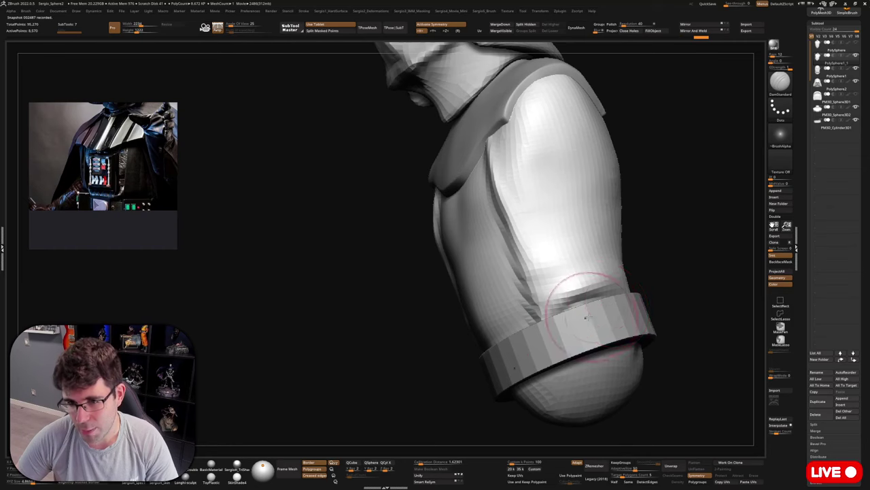
{"action": "left_click_drag", "start_coordinate": [585, 315], "coordinate": [571, 334], "text": "shift"}
Pull the fold of the torso's side above the belt into shape with the Move brush.
{"action": "right_click_drag", "start_coordinate": [571, 334], "coordinate": [591, 310]}
{"action": "key", "text": "b"}
{"action": "key", "text": "m"}
{"action": "key", "text": "v"}
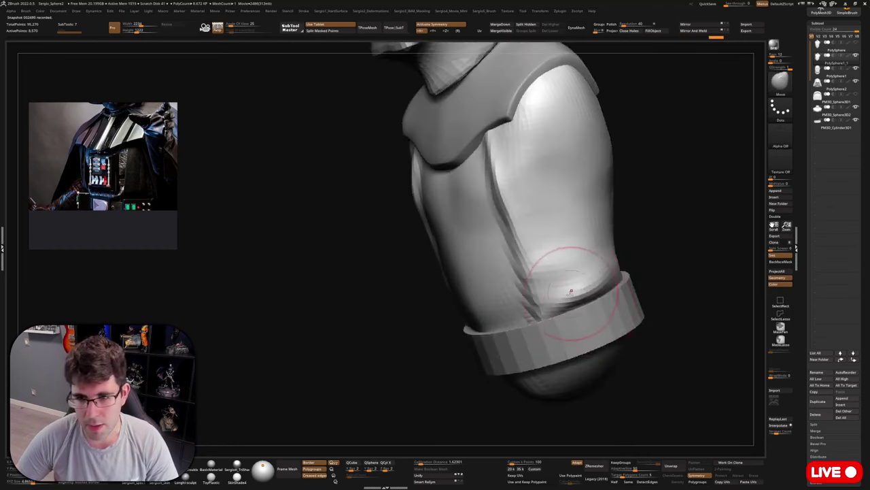
{"action": "mouse_move", "coordinate": [615, 272]}
{"action": "right_mouse_down"}
{"action": "mouse_move", "coordinate": [616, 287]}
{"action": "mouse_move", "coordinate": [596, 261]}
{"action": "mouse_move", "coordinate": [600, 270]}
{"action": "right_mouse_up"}
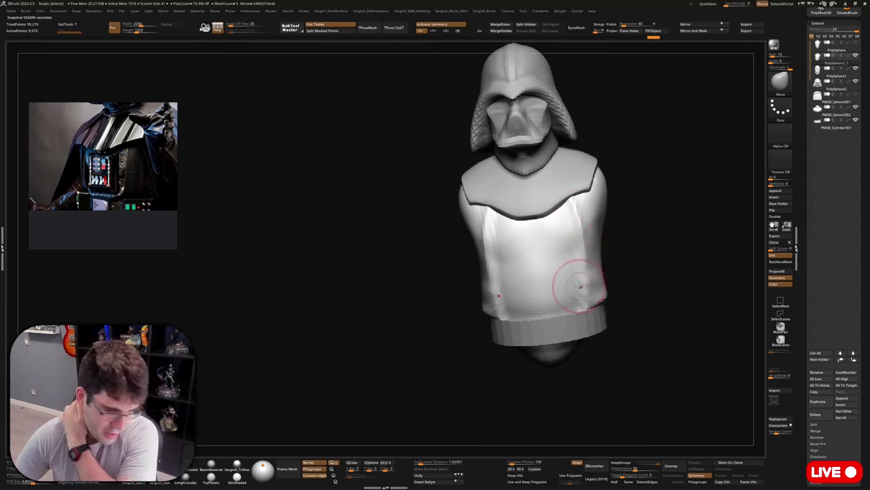
Build up the lower front of the vest beside the seams with the Clay brush and smooth the strokes.
{"action": "right_click_drag", "start_coordinate": [581, 232], "coordinate": [561, 305], "text": "shift"}
{"action": "mouse_move", "coordinate": [516, 284]}
{"action": "right_mouse_down", "text": "alt"}
{"action": "mouse_move", "coordinate": [509, 303]}
{"action": "mouse_move", "coordinate": [442, 319]}
{"action": "mouse_move", "coordinate": [408, 354]}
{"action": "right_mouse_up", "text": "alt"}
{"action": "key", "text": "b"}
{"action": "key", "text": "c"}
{"action": "key", "text": "l"}
{"action": "key", "text": "s"}
{"action": "mouse_move", "coordinate": [470, 328]}
{"action": "left_mouse_down"}
{"action": "mouse_move", "coordinate": [469, 341]}
{"action": "mouse_move", "coordinate": [462, 332]}
{"action": "left_mouse_up"}
{"action": "left_click_drag", "start_coordinate": [472, 364], "coordinate": [490, 350]}
{"action": "left_click_drag", "start_coordinate": [480, 381], "coordinate": [499, 337]}
{"action": "left_click_drag", "start_coordinate": [498, 367], "coordinate": [474, 308]}
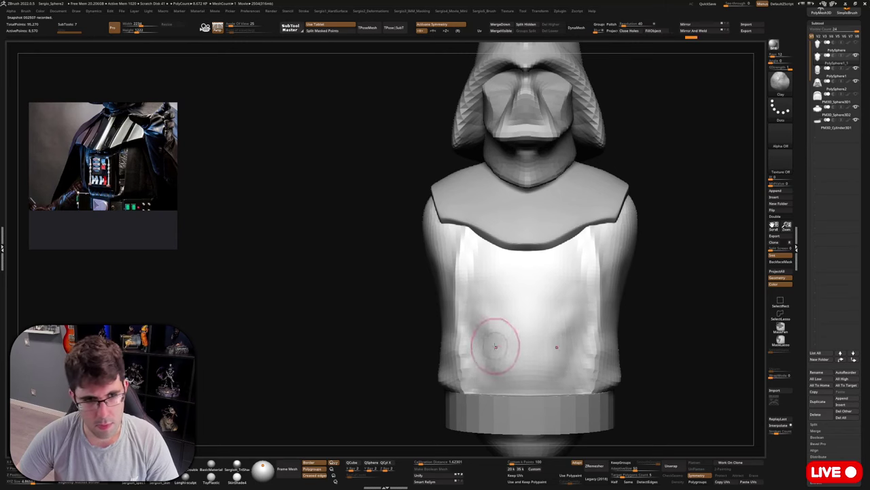
{"action": "mouse_move", "coordinate": [491, 345]}
{"action": "left_mouse_down", "text": "shift"}
{"action": "mouse_move", "coordinate": [476, 300]}
{"action": "mouse_move", "coordinate": [492, 340]}
{"action": "left_mouse_up", "text": "shift"}
Append a Cube3D as a new subtool and activate its transform gizmo in side view.
{"action": "left_click_drag", "start_coordinate": [677, 192], "coordinate": [737, 185]}
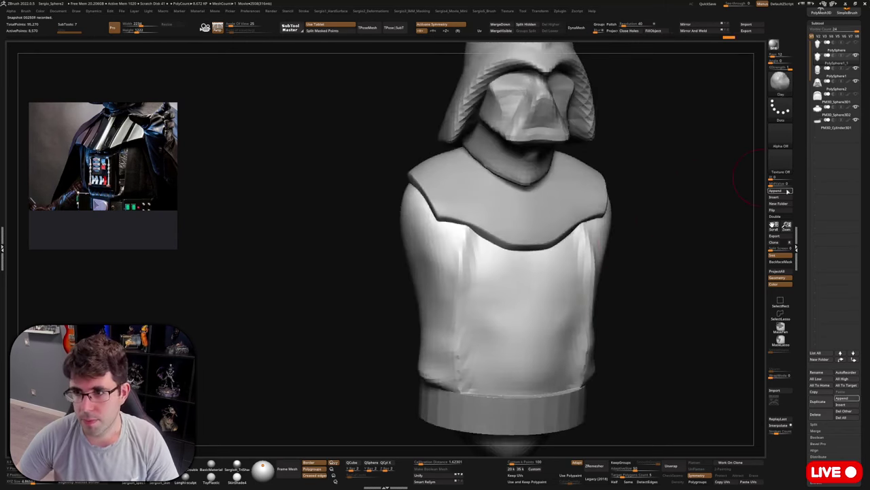
{"action": "left_click", "coordinate": [776, 193]}
{"action": "left_click", "coordinate": [616, 231]}
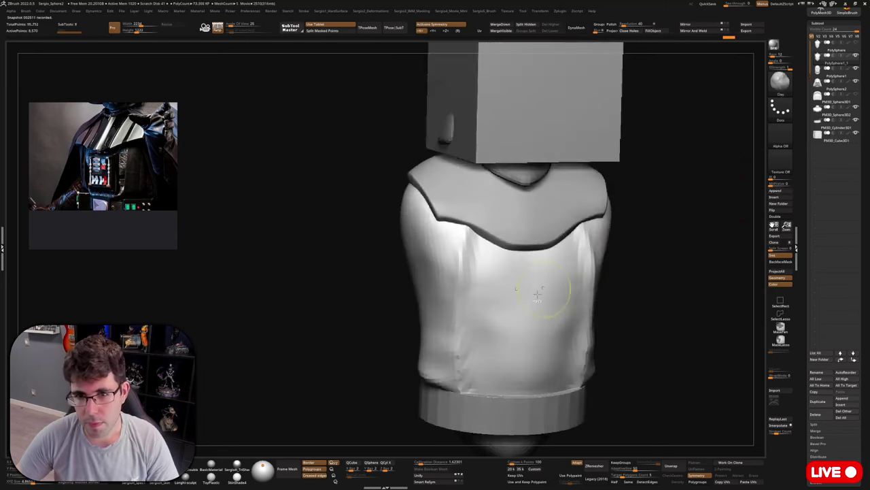
{"action": "right_click_drag", "start_coordinate": [540, 291], "coordinate": [557, 210], "text": "ctrl"}
{"action": "key", "text": "w"}
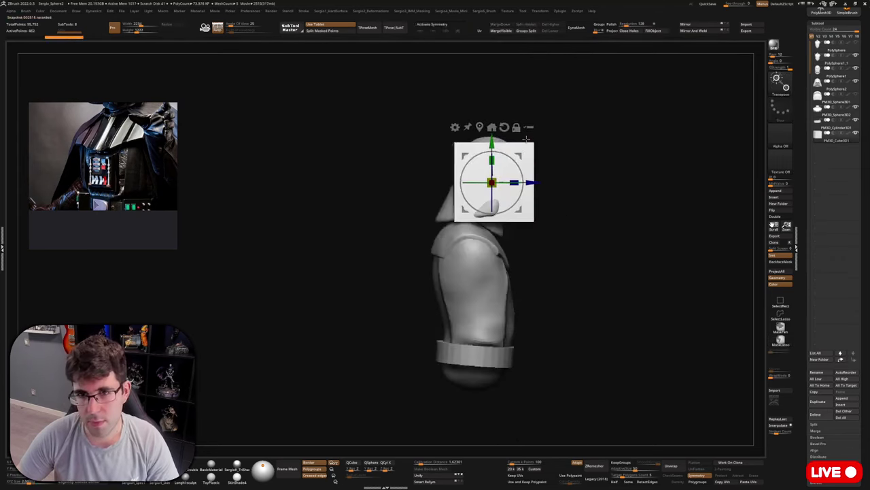
Move the cube in front of the chest and scale it into a thin upright panel tilted along the torso.
{"action": "left_click_drag", "start_coordinate": [503, 176], "coordinate": [538, 266]}
{"action": "left_click_drag", "start_coordinate": [615, 280], "coordinate": [521, 286]}
{"action": "left_click_drag", "start_coordinate": [536, 263], "coordinate": [535, 265]}
{"action": "left_click_drag", "start_coordinate": [469, 272], "coordinate": [541, 272], "text": "shift"}
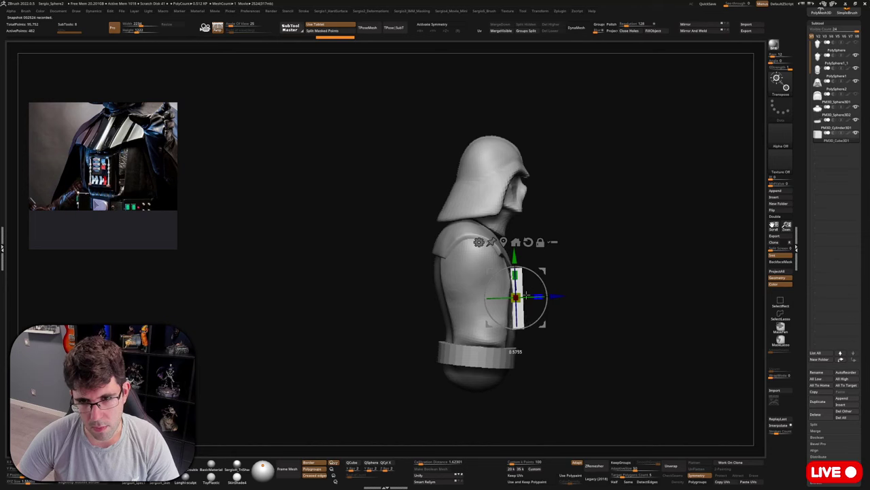
{"action": "left_click_drag", "start_coordinate": [542, 272], "coordinate": [541, 270]}
{"action": "right_click_drag", "start_coordinate": [595, 263], "coordinate": [534, 314]}
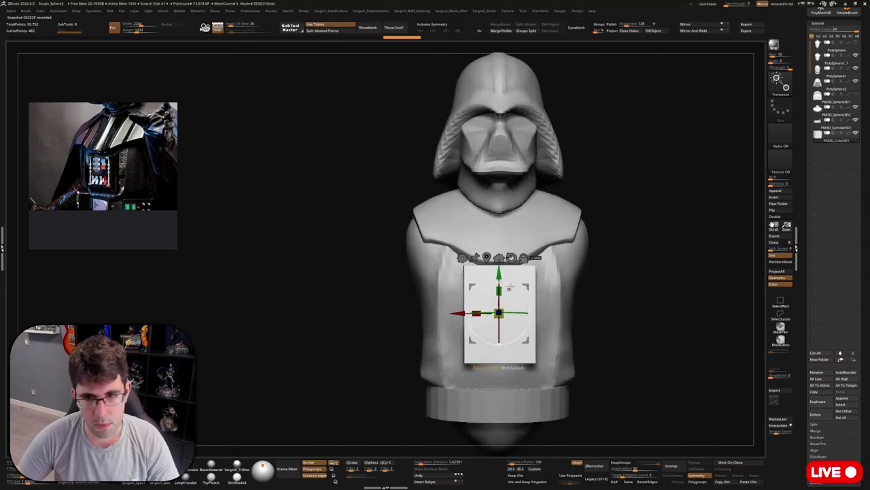
{"action": "mouse_move", "coordinate": [501, 290]}
{"action": "left_mouse_down"}
{"action": "mouse_move", "coordinate": [497, 315]}
{"action": "mouse_move", "coordinate": [504, 287]}
{"action": "left_mouse_up"}
Select the shoulder armor, show the hidden cape and adjust the armor near the neck with the Move brush.
{"action": "key", "text": "q"}
{"action": "left_click", "coordinate": [514, 253], "text": "alt"}
{"action": "mouse_move", "coordinate": [514, 267]}
{"action": "right_mouse_down", "text": "ctrl"}
{"action": "mouse_move", "coordinate": [507, 277]}
{"action": "mouse_move", "coordinate": [578, 218]}
{"action": "mouse_move", "coordinate": [567, 210]}
{"action": "mouse_move", "coordinate": [576, 211]}
{"action": "mouse_move", "coordinate": [562, 214]}
{"action": "mouse_move", "coordinate": [565, 225]}
{"action": "mouse_move", "coordinate": [578, 241]}
{"action": "right_mouse_up", "text": "ctrl"}
{"action": "key", "text": "s"}
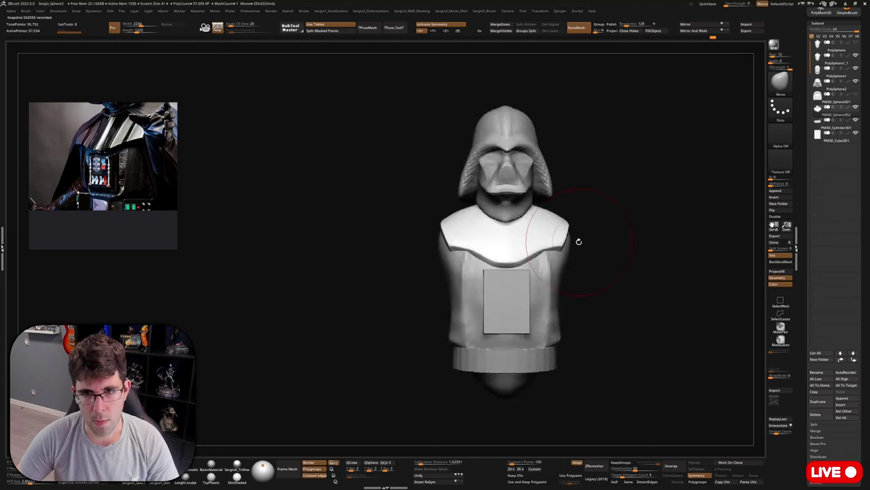
{"action": "left_click", "coordinate": [856, 94]}
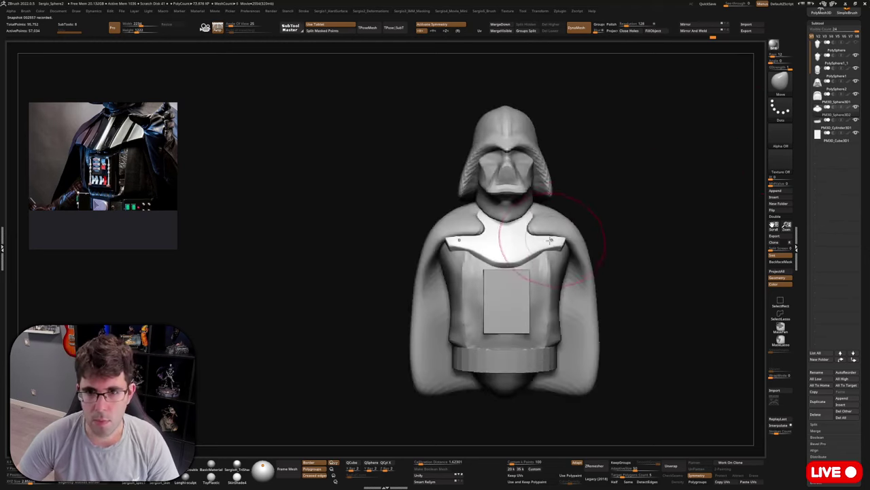
{"action": "left_click_drag", "start_coordinate": [542, 221], "coordinate": [589, 209]}
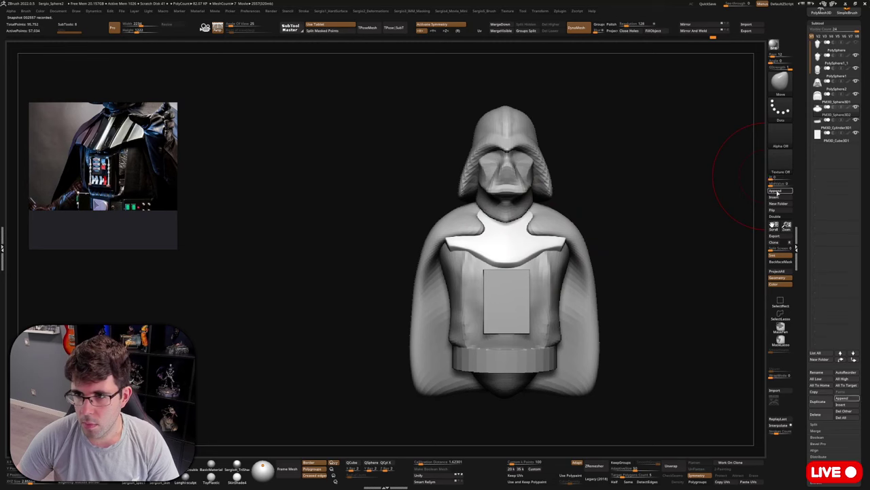
Append a Cylinder3D as a new subtool and activate its transform gizmo.
{"action": "left_click", "coordinate": [776, 192]}
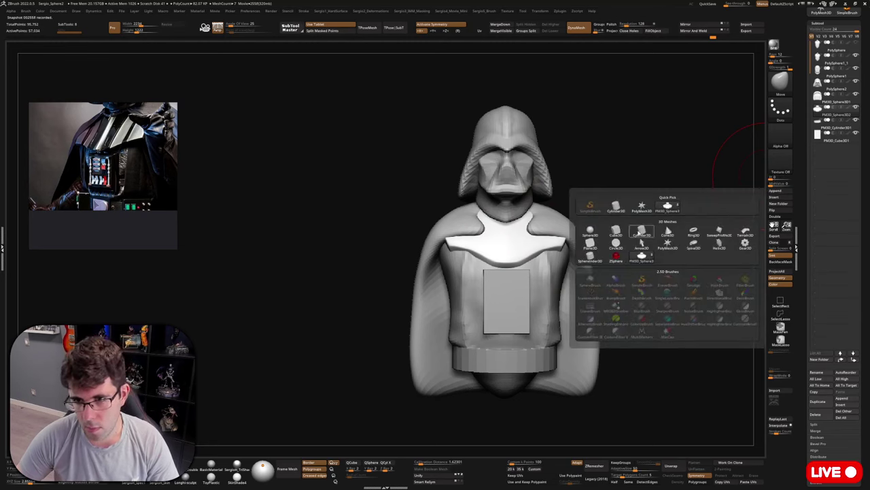
{"action": "left_click", "coordinate": [639, 233]}
{"action": "left_click", "coordinate": [510, 179], "text": "alt"}
{"action": "mouse_move", "coordinate": [622, 204]}
{"action": "left_mouse_down"}
{"action": "mouse_move", "coordinate": [596, 204]}
{"action": "mouse_move", "coordinate": [615, 196]}
{"action": "left_mouse_up"}
{"action": "key", "text": "w"}
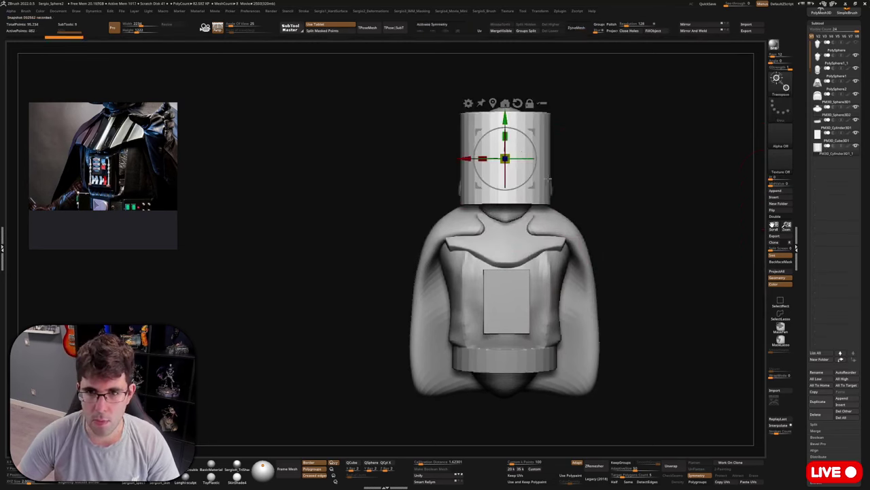
Rotate the cylinder horizontal, scale it into a long thin rod and place it in front of the neck base.
{"action": "left_click_drag", "start_coordinate": [532, 145], "coordinate": [596, 159]}
{"action": "left_click_drag", "start_coordinate": [505, 158], "coordinate": [625, 178]}
{"action": "key", "text": "x"}
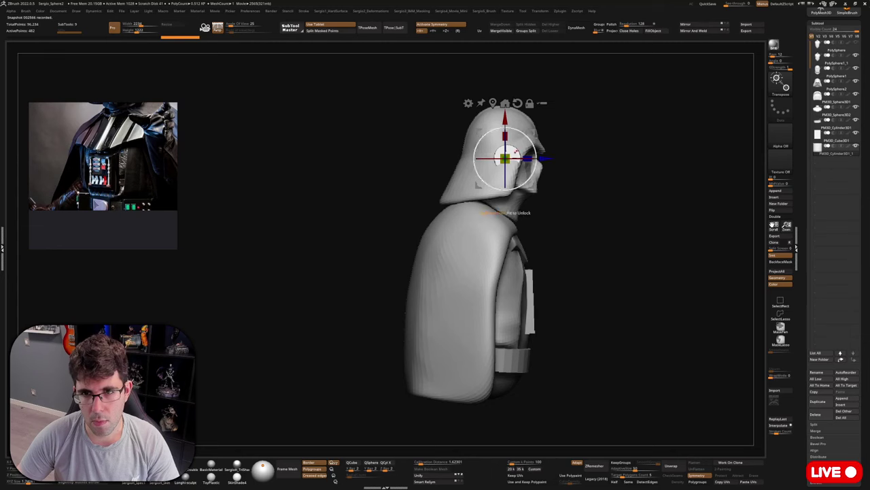
{"action": "left_click_drag", "start_coordinate": [542, 156], "coordinate": [550, 196]}
{"action": "right_click_drag", "start_coordinate": [616, 217], "coordinate": [561, 243], "text": "shift"}
{"action": "right_click_drag", "start_coordinate": [532, 173], "coordinate": [488, 181], "text": "alt"}
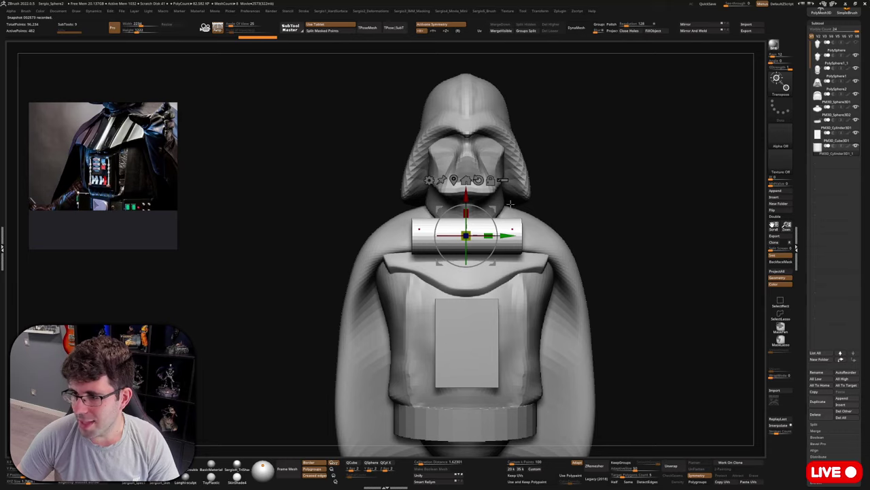
{"action": "right_click_drag", "start_coordinate": [510, 204], "coordinate": [452, 232], "text": "ctrl"}
{"action": "left_click_drag", "start_coordinate": [430, 240], "coordinate": [470, 239]}
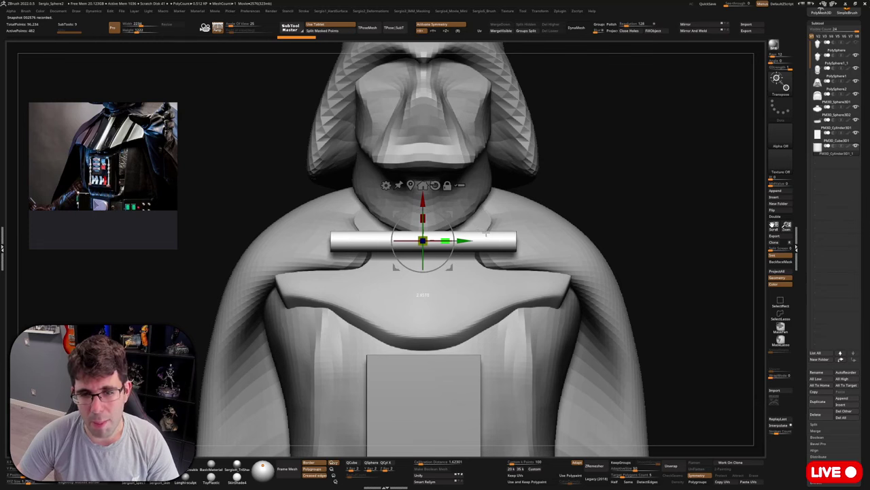
Bend the rod's ends back toward the cape with the Move brush.
{"action": "mouse_move", "coordinate": [485, 233]}
{"action": "right_mouse_down"}
{"action": "mouse_move", "coordinate": [459, 260]}
{"action": "mouse_move", "coordinate": [467, 263]}
{"action": "right_mouse_up"}
{"action": "key", "text": "q"}
{"action": "key", "text": "s"}
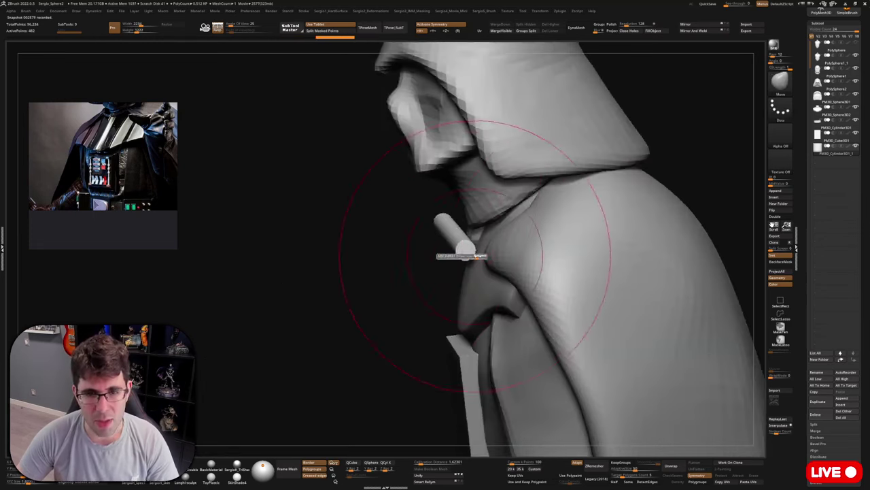
{"action": "left_click", "coordinate": [475, 256]}
{"action": "key", "text": "s"}
{"action": "left_click_drag", "start_coordinate": [462, 251], "coordinate": [467, 251]}
{"action": "left_click_drag", "start_coordinate": [467, 251], "coordinate": [493, 246]}
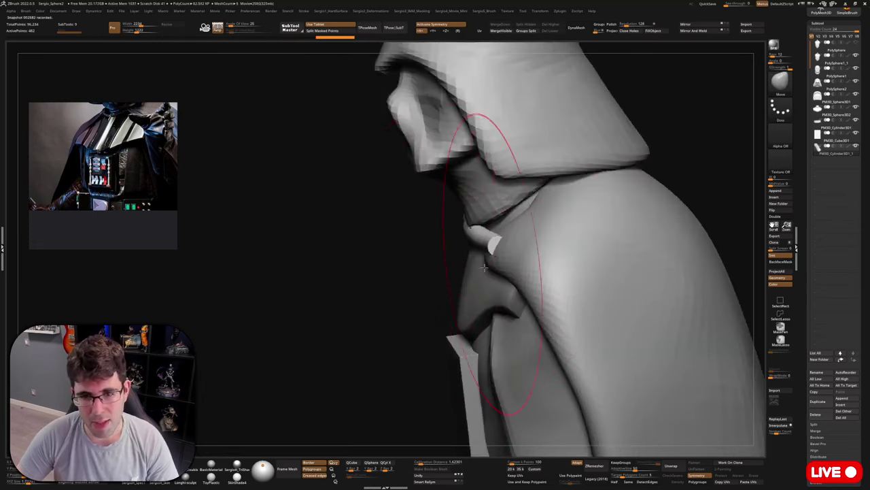
Pull the rod's center down and raise its ends with the Move brush so it hangs like a neck chain.
{"action": "right_click_drag", "start_coordinate": [485, 267], "coordinate": [476, 252]}
{"action": "key", "text": "s"}
{"action": "left_click", "coordinate": [463, 256]}
{"action": "left_click_drag", "start_coordinate": [463, 248], "coordinate": [463, 262]}
{"action": "right_click_drag", "start_coordinate": [465, 270], "coordinate": [470, 282]}
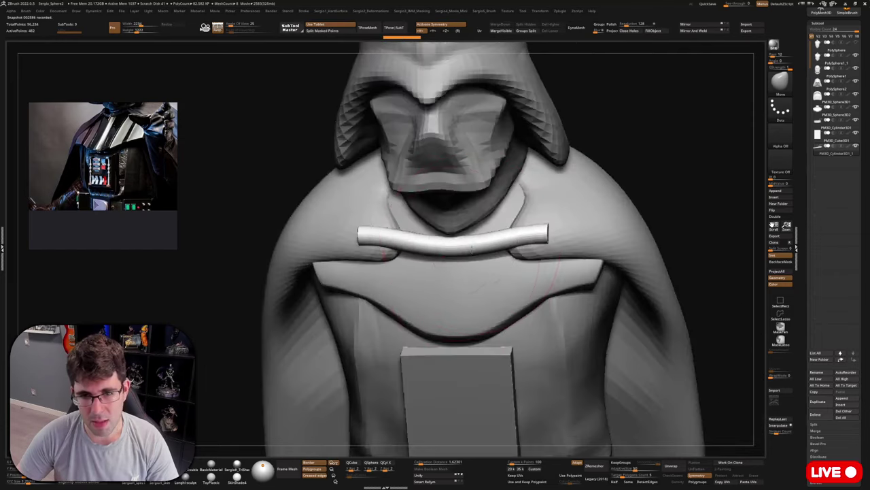
{"action": "left_click_drag", "start_coordinate": [460, 247], "coordinate": [456, 255]}
{"action": "right_click_drag", "start_coordinate": [589, 214], "coordinate": [571, 243]}
{"action": "left_click_drag", "start_coordinate": [556, 245], "coordinate": [562, 224]}
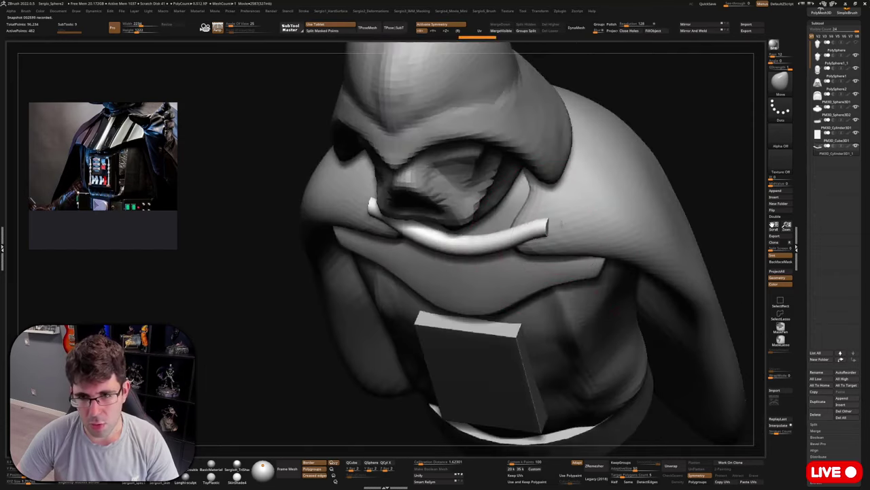
Tuck the ends of the curved neck chain under the cape's front edges with the Move brush and select the cape.
{"action": "right_click_drag", "start_coordinate": [561, 224], "coordinate": [486, 262]}
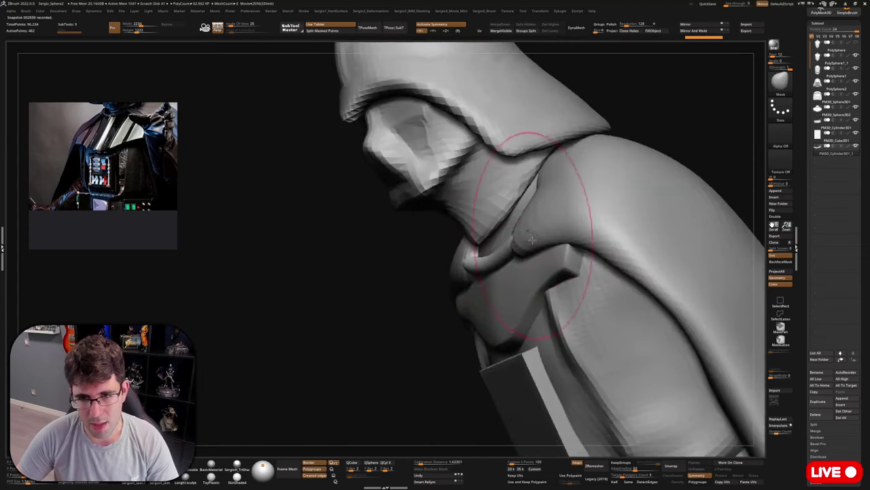
{"action": "right_click_drag", "start_coordinate": [533, 240], "coordinate": [554, 233]}
{"action": "left_click_drag", "start_coordinate": [554, 233], "coordinate": [546, 204]}
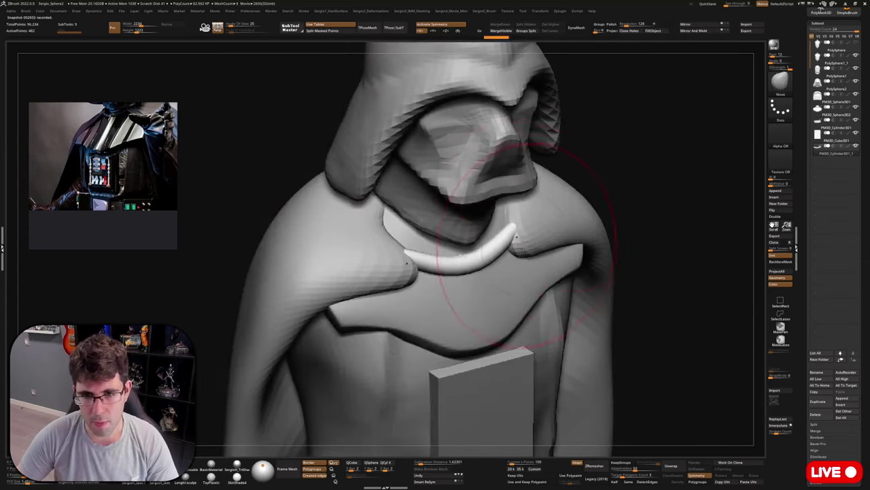
{"action": "mouse_move", "coordinate": [517, 236]}
{"action": "right_mouse_down"}
{"action": "mouse_move", "coordinate": [543, 252]}
{"action": "mouse_move", "coordinate": [522, 227]}
{"action": "right_mouse_up"}
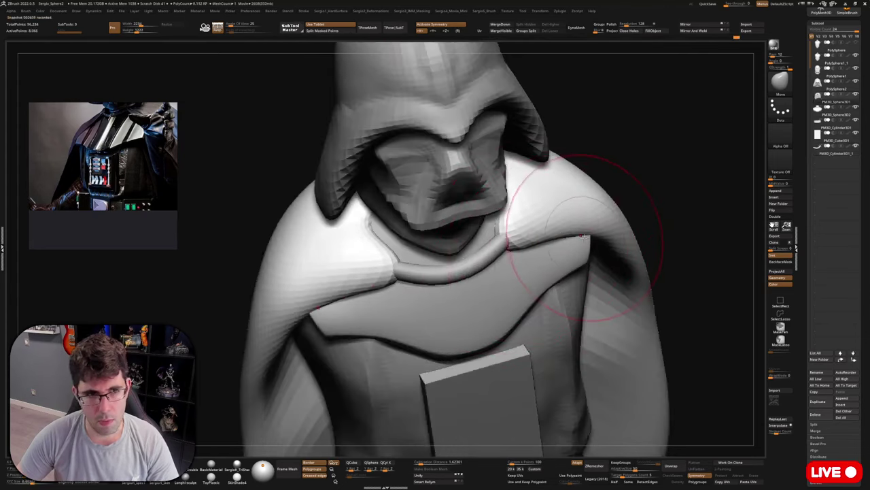
{"action": "mouse_move", "coordinate": [554, 252]}
{"action": "right_mouse_down"}
{"action": "mouse_move", "coordinate": [592, 230]}
{"action": "mouse_move", "coordinate": [575, 262]}
{"action": "right_mouse_up"}
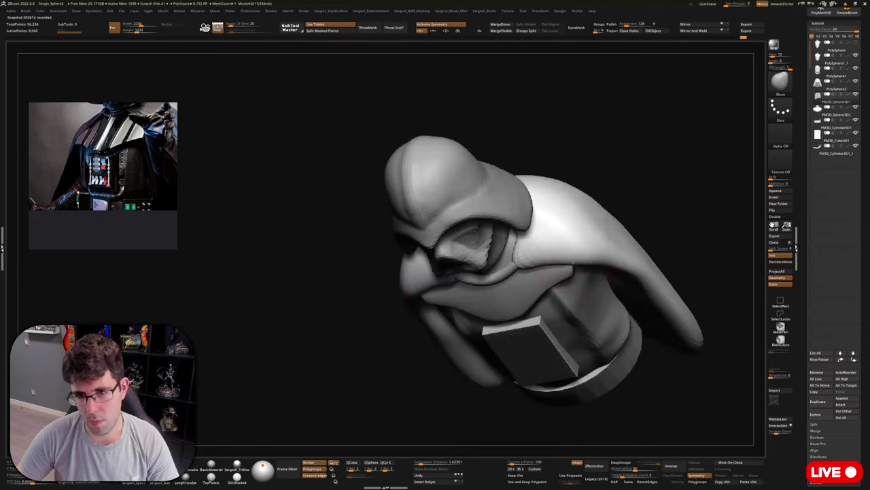
{"action": "mouse_move", "coordinate": [633, 281]}
{"action": "right_mouse_down"}
{"action": "mouse_move", "coordinate": [607, 220]}
{"action": "mouse_move", "coordinate": [570, 259]}
{"action": "right_mouse_up"}
Add another Cylinder3D as a subtool, select it and activate its transform gizmo.
{"action": "left_click", "coordinate": [780, 197]}
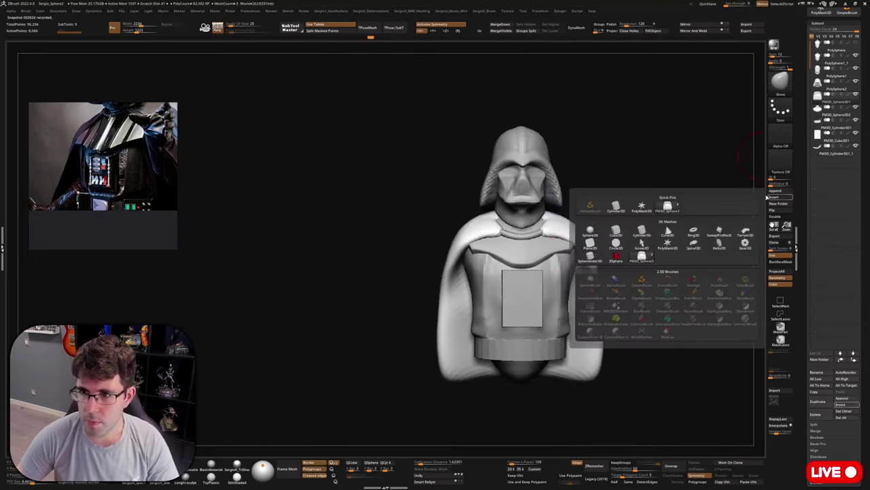
{"action": "mouse_move", "coordinate": [599, 238]}
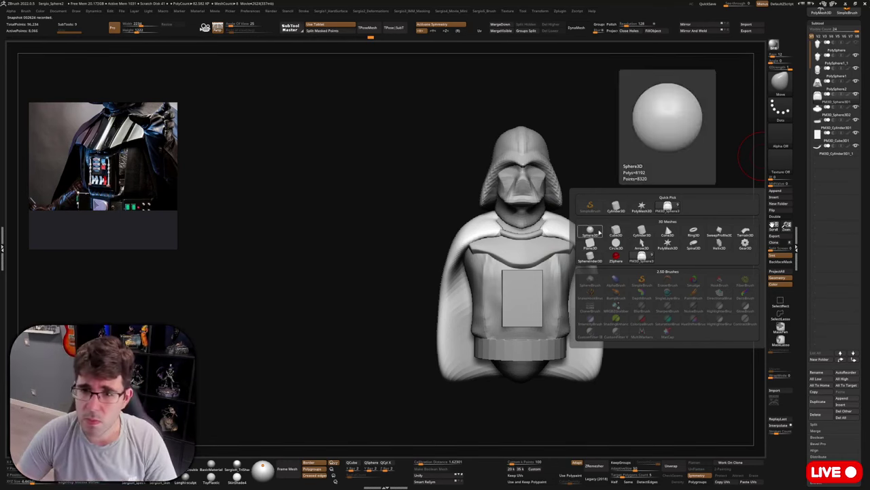
{"action": "left_click", "coordinate": [635, 231]}
{"action": "left_click", "coordinate": [536, 186], "text": "alt"}
{"action": "key", "text": "w"}
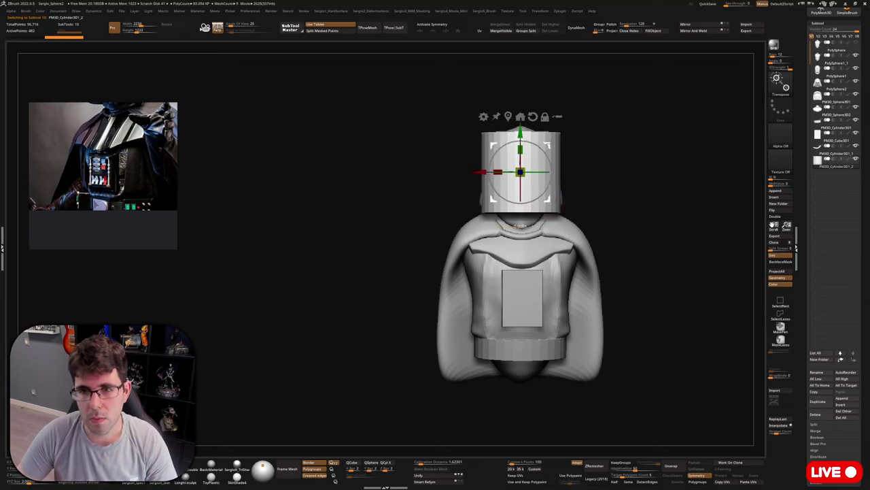
Move the cylinder out beside the shoulder, mirror and weld it to the other side, and turn on symmetry.
{"action": "left_click_drag", "start_coordinate": [547, 199], "coordinate": [643, 273]}
{"action": "left_click", "coordinate": [685, 31]}
{"action": "key", "text": "x"}
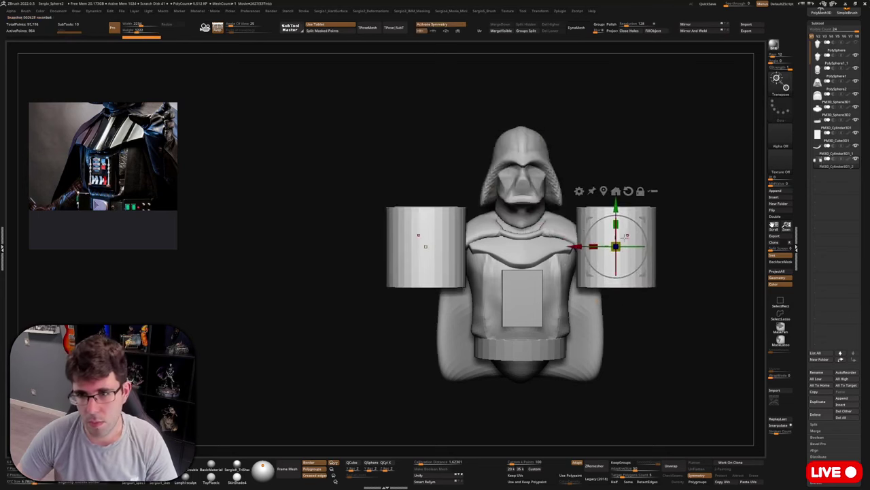
Scale the mirrored cylinders down to arm thickness and lengthen them along both sides of the torso.
{"action": "left_click_drag", "start_coordinate": [619, 229], "coordinate": [602, 265]}
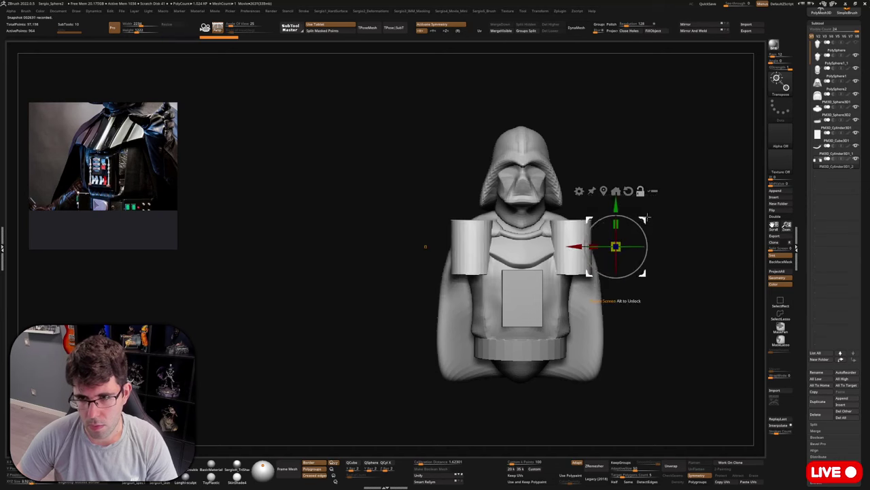
{"action": "mouse_move", "coordinate": [649, 217]}
{"action": "left_mouse_down", "text": "alt"}
{"action": "mouse_move", "coordinate": [602, 223]}
{"action": "mouse_move", "coordinate": [625, 290]}
{"action": "mouse_move", "coordinate": [616, 298]}
{"action": "mouse_move", "coordinate": [582, 290]}
{"action": "mouse_move", "coordinate": [571, 200]}
{"action": "left_mouse_up", "text": "alt"}
{"action": "key", "text": "q"}
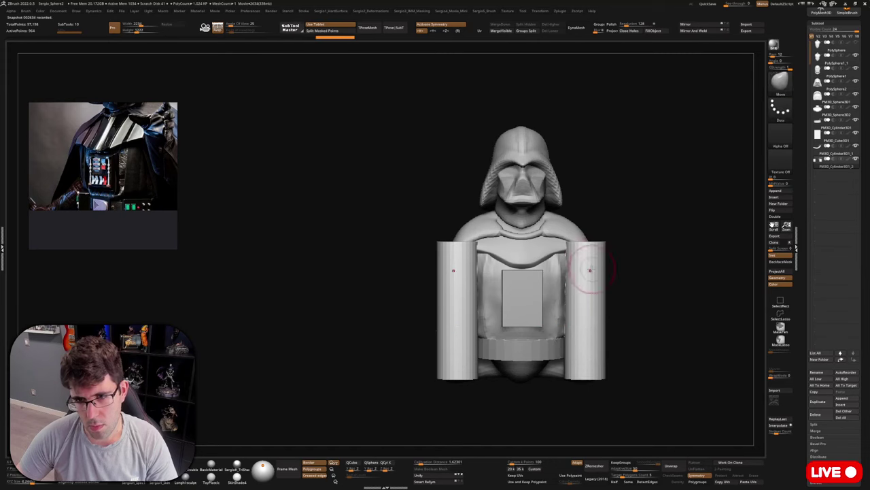
Round and slant the arm cylinders with the Move brush so their upper ends tuck beneath the cape at the shoulders.
{"action": "mouse_move", "coordinate": [631, 278]}
{"action": "left_mouse_down"}
{"action": "mouse_move", "coordinate": [549, 285]}
{"action": "mouse_move", "coordinate": [603, 310]}
{"action": "mouse_move", "coordinate": [663, 307]}
{"action": "mouse_move", "coordinate": [631, 286]}
{"action": "mouse_move", "coordinate": [627, 293]}
{"action": "mouse_move", "coordinate": [622, 270]}
{"action": "left_mouse_up"}
{"action": "key", "text": "w"}
{"action": "key", "text": "q"}
{"action": "key", "text": "w"}
{"action": "key", "text": "q"}
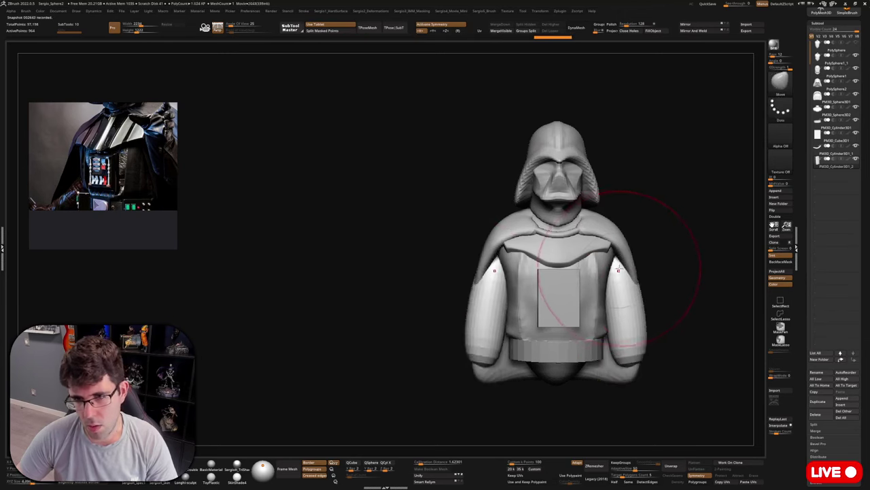
Bend the arms at the elbow in side view with the Move brush and smooth their upper part.
{"action": "right_click_drag", "start_coordinate": [623, 270], "coordinate": [608, 273]}
{"action": "left_click_drag", "start_coordinate": [631, 261], "coordinate": [627, 306]}
{"action": "left_click_drag", "start_coordinate": [622, 240], "coordinate": [631, 269]}
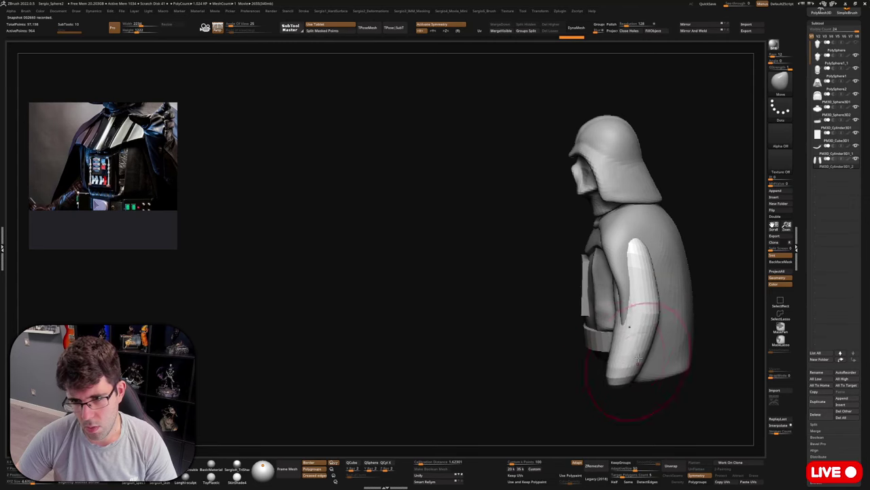
{"action": "left_click_drag", "start_coordinate": [645, 324], "coordinate": [660, 310]}
{"action": "mouse_move", "coordinate": [638, 260]}
{"action": "left_mouse_down", "text": "shift"}
{"action": "mouse_move", "coordinate": [636, 333]}
{"action": "mouse_move", "coordinate": [626, 272]}
{"action": "left_mouse_up", "text": "shift"}
Isolate the arms, thicken their upper ends with the Inflat brush, and show the other subtools again.
{"action": "key", "text": "alt+s"}
{"action": "right_click_drag", "start_coordinate": [633, 285], "coordinate": [638, 265]}
{"action": "key", "text": "b"}
{"action": "key", "text": "i"}
{"action": "key", "text": "n"}
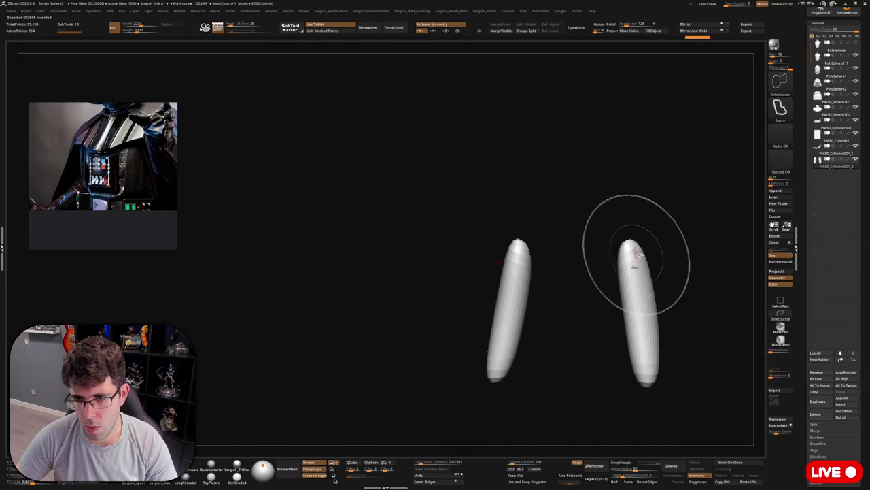
{"action": "left_click_drag", "start_coordinate": [633, 258], "coordinate": [622, 291]}
{"action": "key", "text": "alt+s"}
Reshape the upper arms with a resized Move brush so they sit under the shoulders in side and front view.
{"action": "right_click_drag", "start_coordinate": [661, 279], "coordinate": [614, 272]}
{"action": "key", "text": "b"}
{"action": "key", "text": "m"}
{"action": "key", "text": "v"}
{"action": "key", "text": "s"}
{"action": "left_click", "coordinate": [648, 266]}
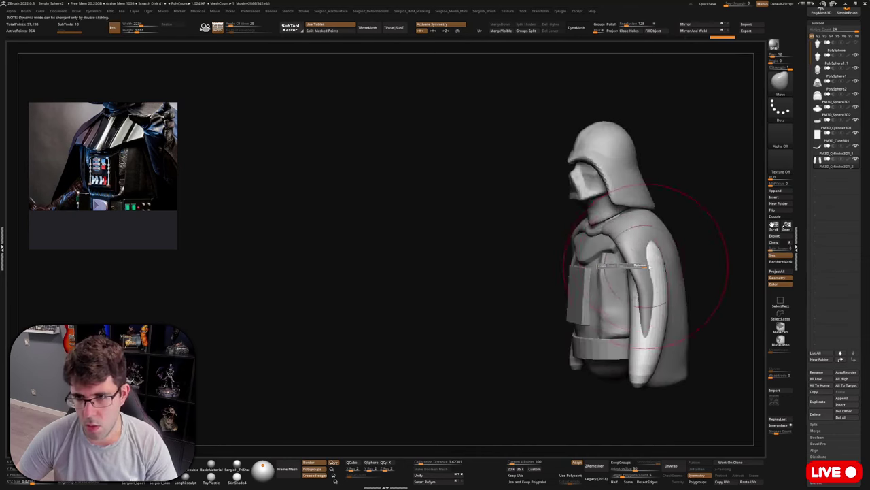
{"action": "left_click_drag", "start_coordinate": [614, 274], "coordinate": [629, 299]}
{"action": "right_click_drag", "start_coordinate": [629, 299], "coordinate": [654, 297], "text": "shift"}
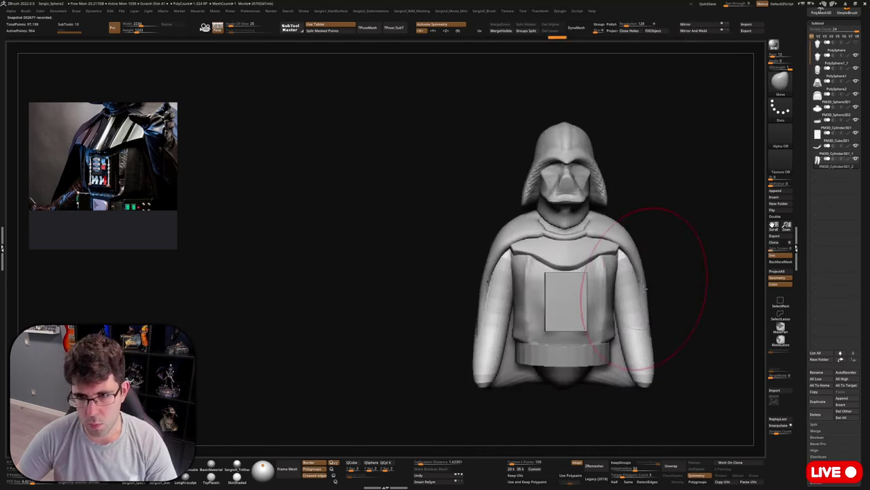
{"action": "left_click_drag", "start_coordinate": [645, 289], "coordinate": [647, 317]}
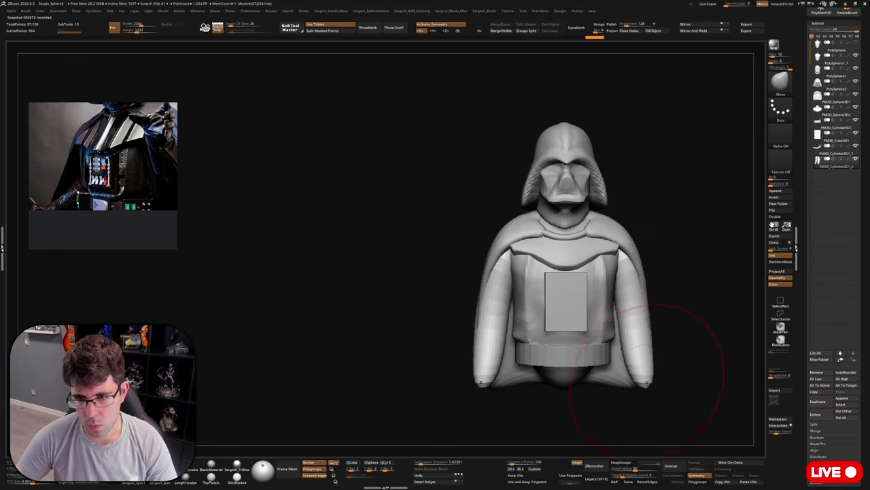
Curve the lower ends of the arms inward with the Move brush and smooth the upper arms.
{"action": "left_click_drag", "start_coordinate": [646, 384], "coordinate": [632, 387]}
{"action": "mouse_move", "coordinate": [651, 358]}
{"action": "left_mouse_down"}
{"action": "mouse_move", "coordinate": [649, 349]}
{"action": "mouse_move", "coordinate": [630, 354]}
{"action": "mouse_move", "coordinate": [632, 385]}
{"action": "left_mouse_up"}
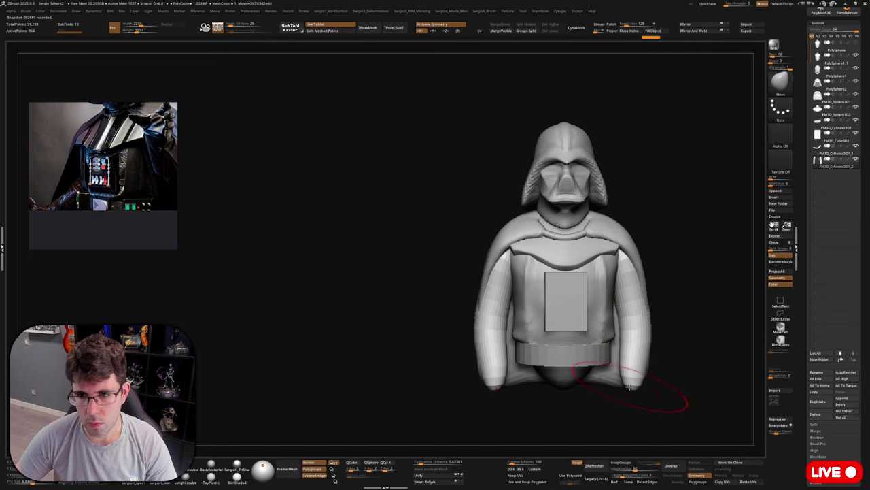
{"action": "left_click_drag", "start_coordinate": [649, 342], "coordinate": [650, 332]}
{"action": "left_click_drag", "start_coordinate": [636, 245], "coordinate": [654, 298], "text": "shift"}
Widen the cape's lower sides beyond the arms with the Move brush and smooth its bottom hem.
{"action": "mouse_move", "coordinate": [654, 370]}
{"action": "left_mouse_down"}
{"action": "mouse_move", "coordinate": [688, 388]}
{"action": "mouse_move", "coordinate": [672, 362]}
{"action": "left_mouse_up"}
{"action": "left_click_drag", "start_coordinate": [646, 333], "coordinate": [651, 338]}
{"action": "left_click_drag", "start_coordinate": [631, 285], "coordinate": [644, 278]}
{"action": "left_click_drag", "start_coordinate": [662, 368], "coordinate": [659, 375]}
{"action": "mouse_move", "coordinate": [605, 361]}
{"action": "left_mouse_down"}
{"action": "mouse_move", "coordinate": [569, 377]}
{"action": "mouse_move", "coordinate": [608, 371]}
{"action": "mouse_move", "coordinate": [593, 366]}
{"action": "left_mouse_up"}
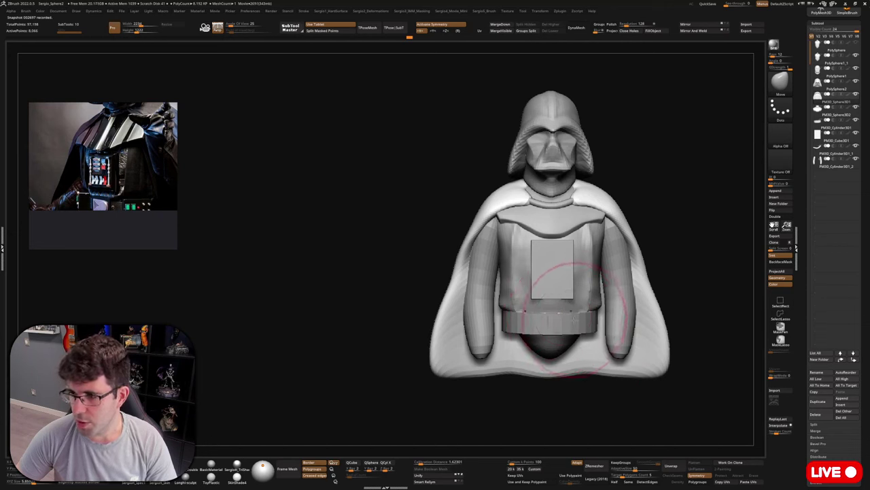
{"action": "left_click", "coordinate": [575, 333]}
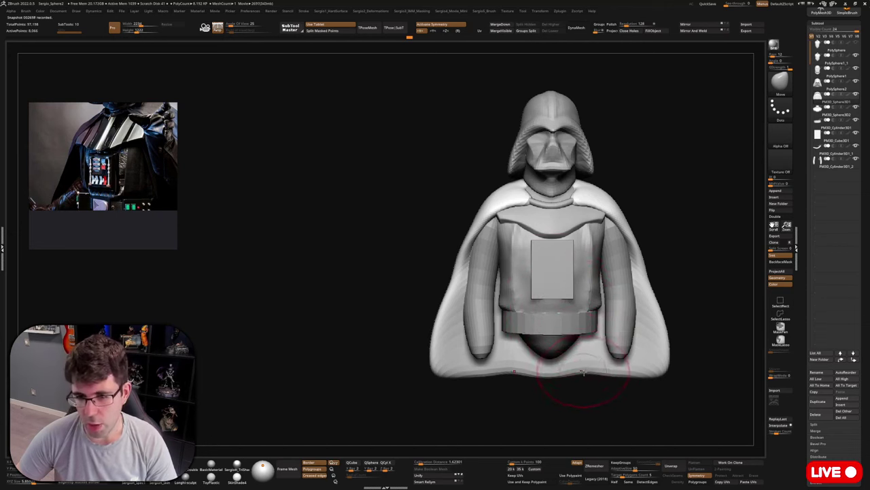
{"action": "mouse_move", "coordinate": [586, 371]}
{"action": "left_mouse_down", "text": "shift"}
{"action": "mouse_move", "coordinate": [659, 350]}
{"action": "mouse_move", "coordinate": [654, 336]}
{"action": "mouse_move", "coordinate": [655, 345]}
{"action": "left_mouse_up", "text": "shift"}
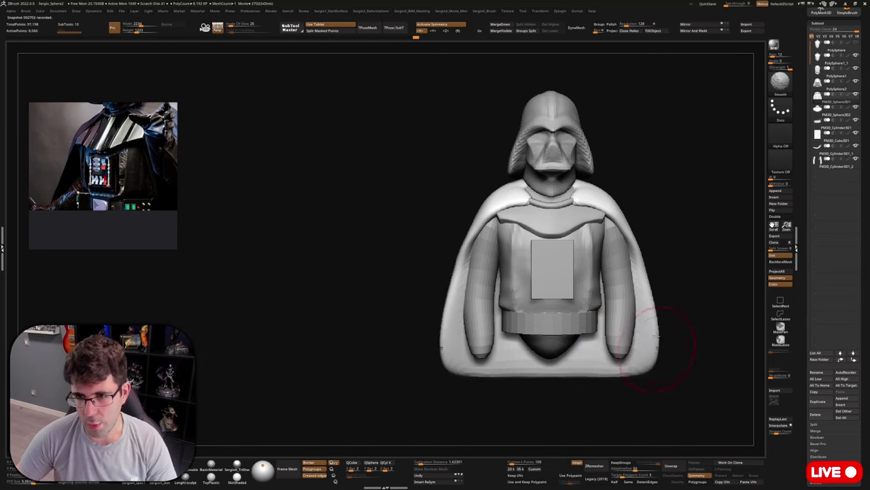
Reshape the cape's side and back profile with the Move brush, smoothing its lower part.
{"action": "mouse_move", "coordinate": [707, 320]}
{"action": "left_mouse_down"}
{"action": "mouse_move", "coordinate": [649, 283]}
{"action": "mouse_move", "coordinate": [634, 284]}
{"action": "left_mouse_up"}
{"action": "mouse_move", "coordinate": [544, 214]}
{"action": "left_mouse_down"}
{"action": "mouse_move", "coordinate": [650, 263]}
{"action": "mouse_move", "coordinate": [666, 280]}
{"action": "left_mouse_up"}
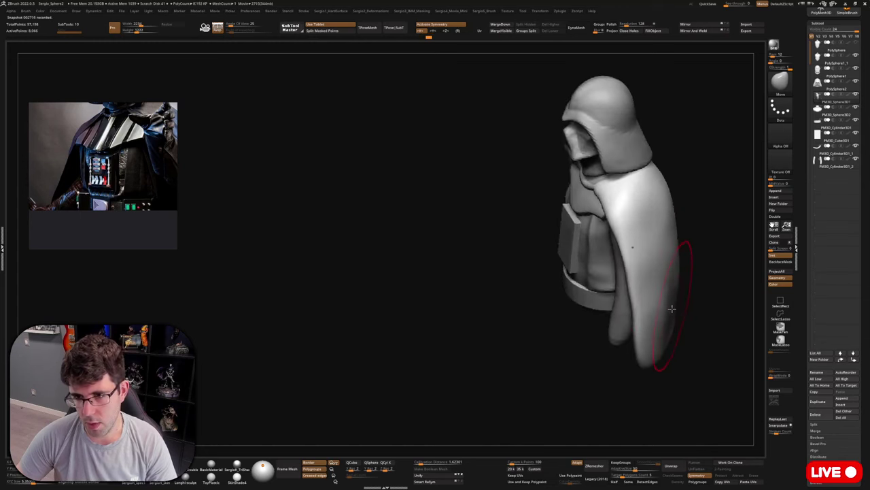
{"action": "right_click_drag", "start_coordinate": [674, 303], "coordinate": [660, 301]}
{"action": "left_click_drag", "start_coordinate": [660, 302], "coordinate": [656, 282], "text": "shift"}
{"action": "right_click_drag", "start_coordinate": [656, 282], "coordinate": [619, 286]}
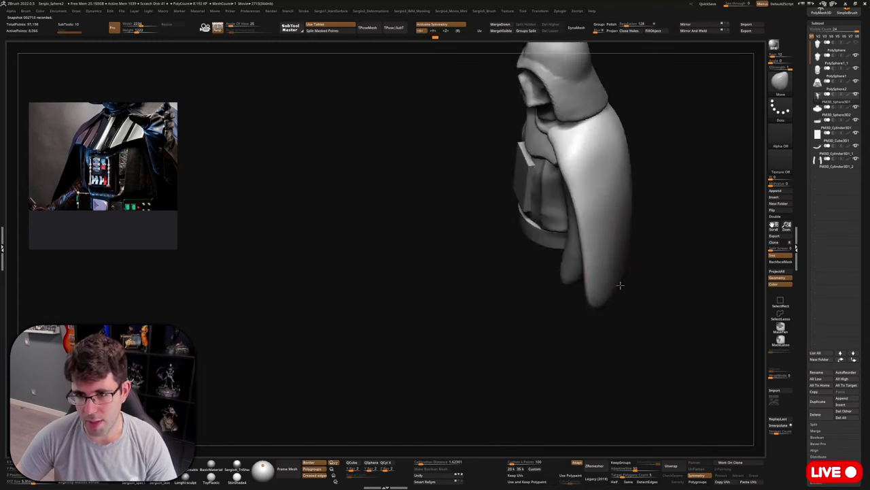
{"action": "left_click_drag", "start_coordinate": [619, 244], "coordinate": [621, 272]}
{"action": "mouse_move", "coordinate": [646, 271]}
{"action": "right_mouse_down"}
{"action": "mouse_move", "coordinate": [623, 268]}
{"action": "mouse_move", "coordinate": [631, 275]}
{"action": "mouse_move", "coordinate": [605, 188]}
{"action": "mouse_move", "coordinate": [638, 175]}
{"action": "mouse_move", "coordinate": [583, 150]}
{"action": "right_mouse_up"}
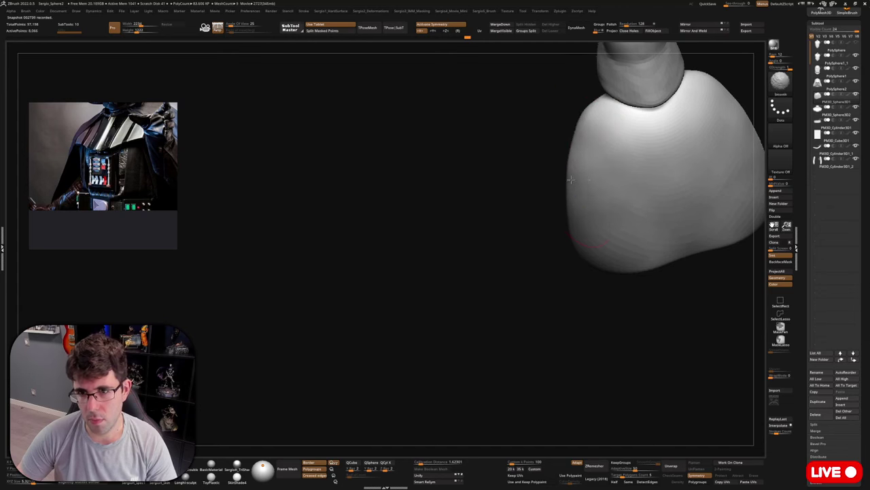
Even out the cape's rear hem and lower corners with the Move brush.
{"action": "mouse_move", "coordinate": [605, 262]}
{"action": "right_mouse_down"}
{"action": "mouse_move", "coordinate": [666, 194]}
{"action": "mouse_move", "coordinate": [684, 252]}
{"action": "right_mouse_up"}
{"action": "left_click_drag", "start_coordinate": [685, 250], "coordinate": [680, 273]}
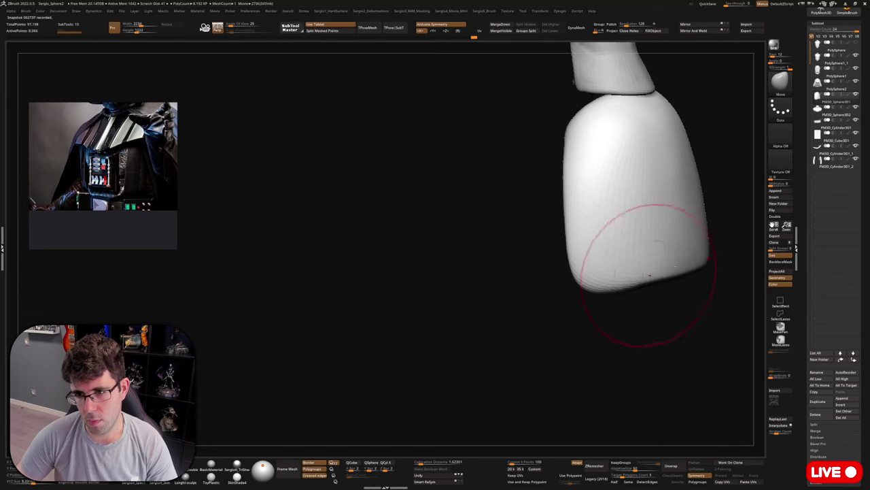
{"action": "mouse_move", "coordinate": [649, 275]}
{"action": "right_mouse_down", "text": "shift"}
{"action": "mouse_move", "coordinate": [710, 252]}
{"action": "mouse_move", "coordinate": [638, 269]}
{"action": "right_mouse_up", "text": "shift"}
{"action": "mouse_move", "coordinate": [661, 268]}
{"action": "left_mouse_down"}
{"action": "mouse_move", "coordinate": [665, 291]}
{"action": "mouse_move", "coordinate": [633, 290]}
{"action": "mouse_move", "coordinate": [666, 295]}
{"action": "mouse_move", "coordinate": [662, 301]}
{"action": "left_mouse_up"}
Adjust the cape's outer silhouette around the arms from the front with a larger Move brush.
{"action": "key", "text": "s"}
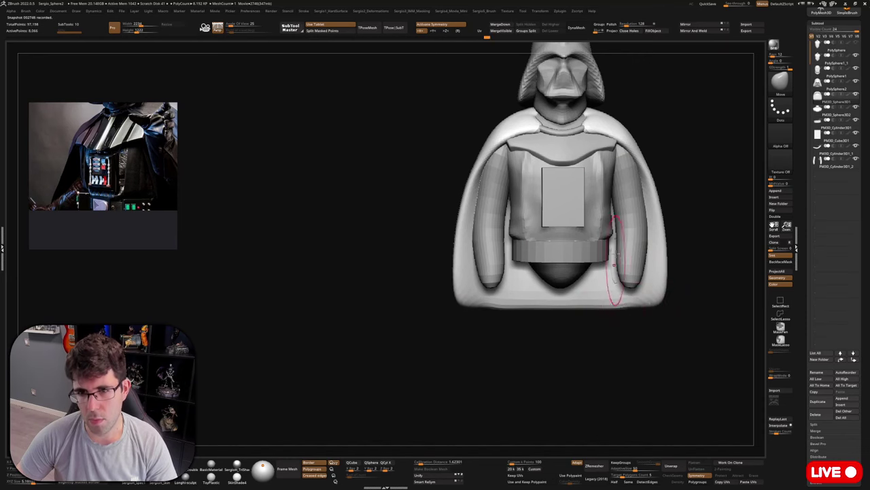
{"action": "right_click_drag", "start_coordinate": [616, 268], "coordinate": [618, 349], "text": "alt"}
{"action": "key", "text": "s"}
{"action": "left_click_drag", "start_coordinate": [646, 282], "coordinate": [678, 283]}
{"action": "mouse_move", "coordinate": [669, 299]}
{"action": "left_mouse_down"}
{"action": "mouse_move", "coordinate": [657, 324]}
{"action": "mouse_move", "coordinate": [659, 313]}
{"action": "left_mouse_up"}
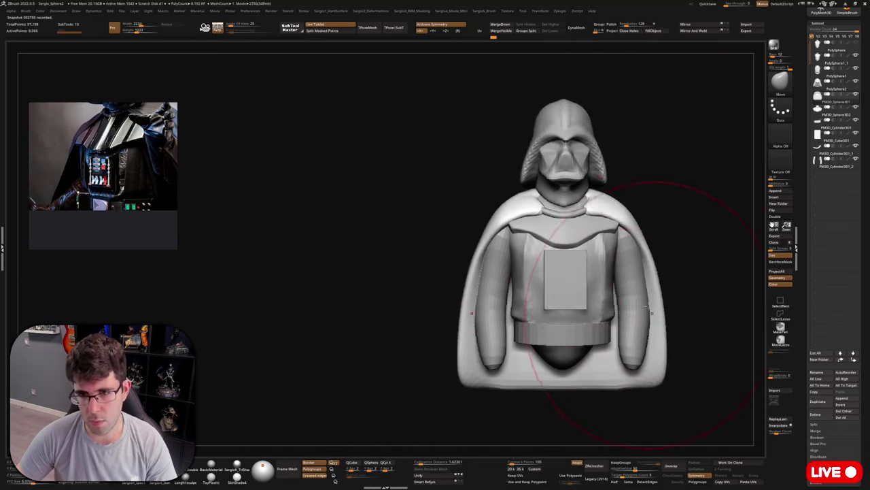
{"action": "right_click_drag", "start_coordinate": [602, 225], "coordinate": [608, 297], "text": "alt"}
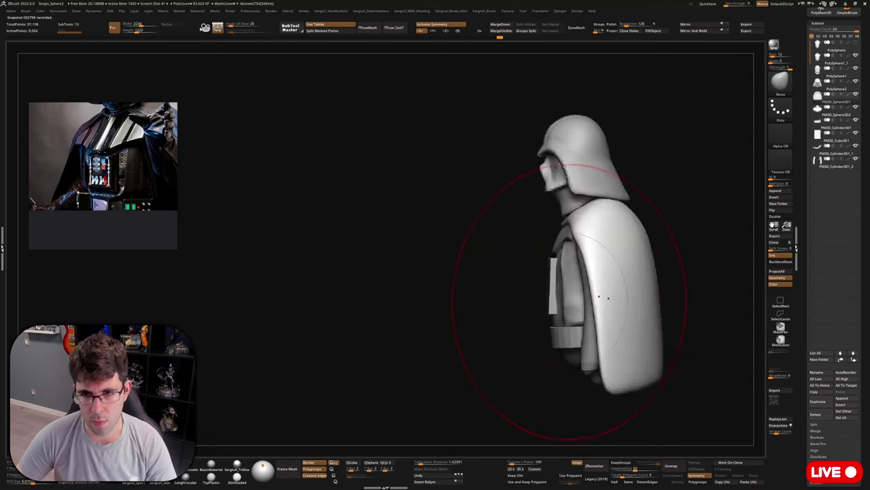
{"action": "left_click", "coordinate": [554, 294], "text": "alt"}
{"action": "left_click_drag", "start_coordinate": [554, 295], "coordinate": [551, 283]}
{"action": "key", "text": "ctrl+z"}
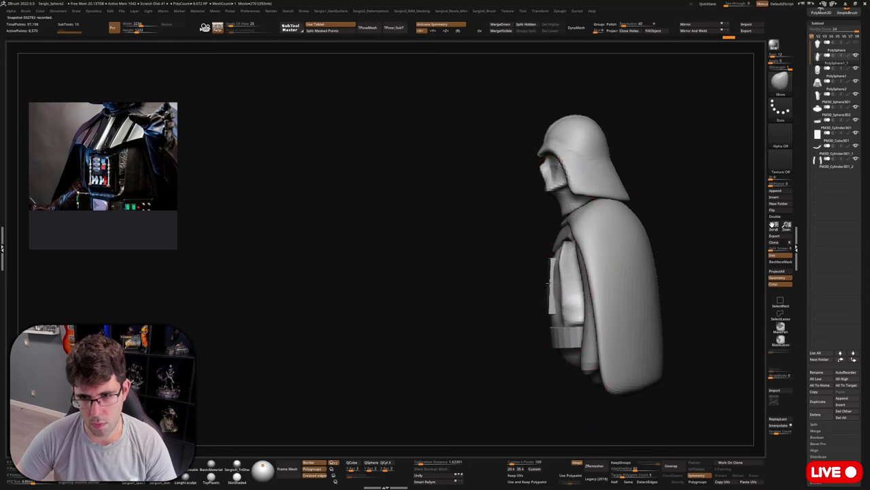
Adjust the fit of the chest panel against the torso from the side with the Move brush.
{"action": "left_click", "coordinate": [553, 335], "text": "alt"}
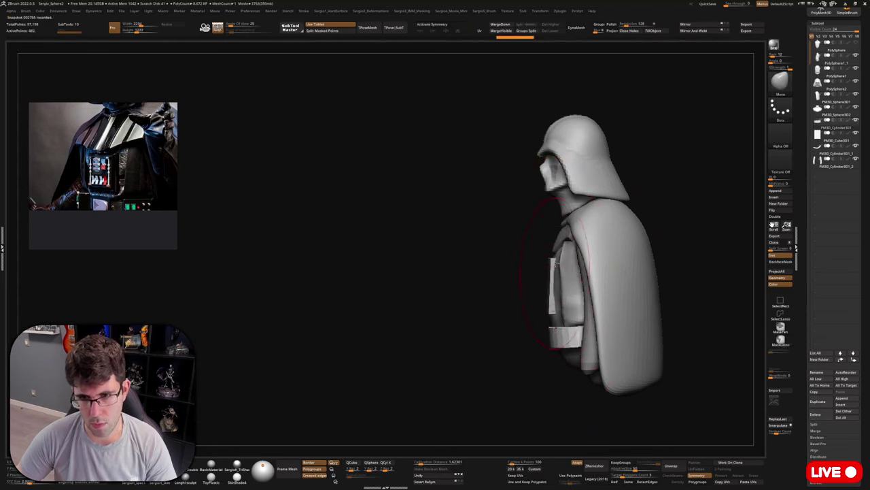
{"action": "left_click", "coordinate": [553, 257], "text": "alt"}
{"action": "mouse_move", "coordinate": [553, 250]}
{"action": "left_mouse_down"}
{"action": "mouse_move", "coordinate": [633, 266]}
{"action": "mouse_move", "coordinate": [631, 288]}
{"action": "mouse_move", "coordinate": [580, 297]}
{"action": "mouse_move", "coordinate": [576, 278]}
{"action": "mouse_move", "coordinate": [622, 265]}
{"action": "mouse_move", "coordinate": [573, 269]}
{"action": "mouse_move", "coordinate": [604, 363]}
{"action": "mouse_move", "coordinate": [544, 310]}
{"action": "left_mouse_up"}
{"action": "mouse_move", "coordinate": [566, 175]}
{"action": "left_mouse_down"}
{"action": "mouse_move", "coordinate": [563, 255]}
{"action": "mouse_move", "coordinate": [579, 169]}
{"action": "left_mouse_up"}
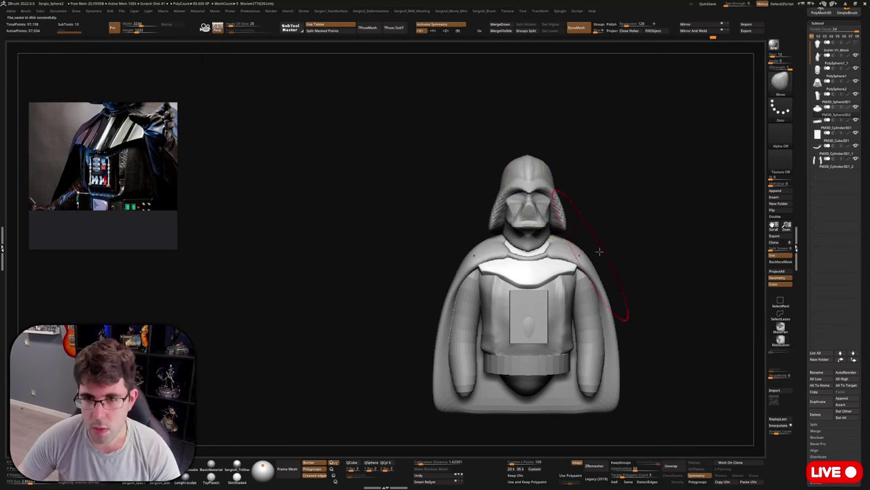
Save the recorded timelapse movie to disk.
{"action": "left_click_drag", "start_coordinate": [601, 251], "coordinate": [618, 231]}
{"action": "key", "text": "4"}
{"action": "left_click", "coordinate": [624, 241]}
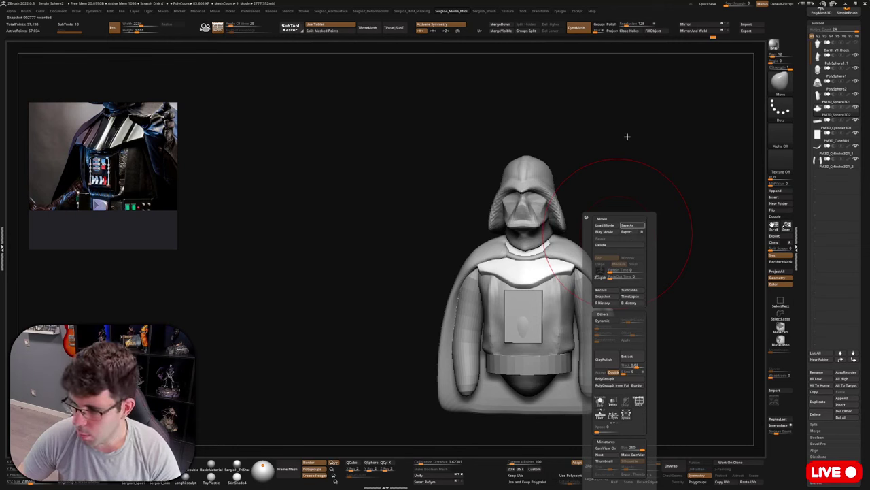
{"action": "key", "text": "Return"}
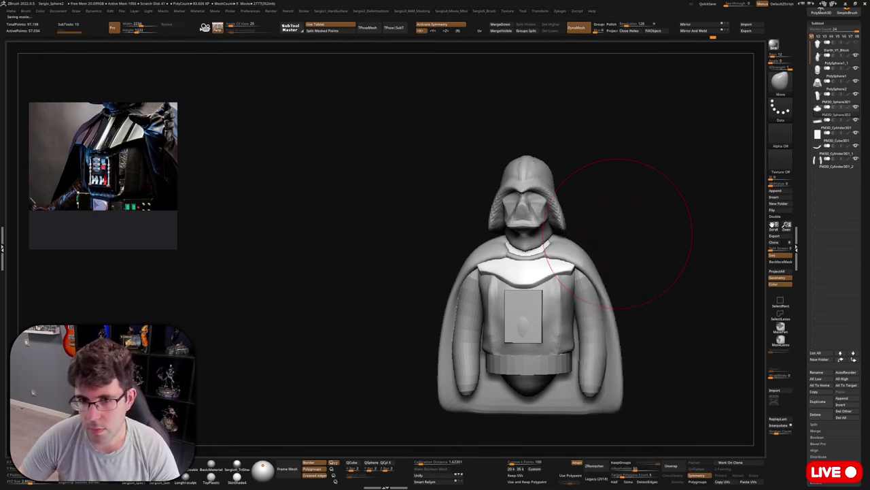
Turn the TimeLapse movie recording back on.
{"action": "left_click_drag", "start_coordinate": [583, 145], "coordinate": [581, 161]}
{"action": "key", "text": "4"}
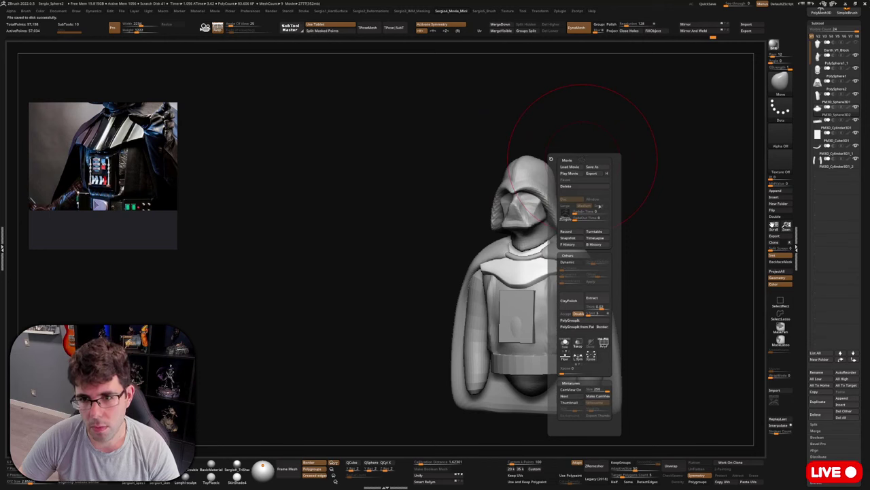
{"action": "left_click", "coordinate": [596, 238]}
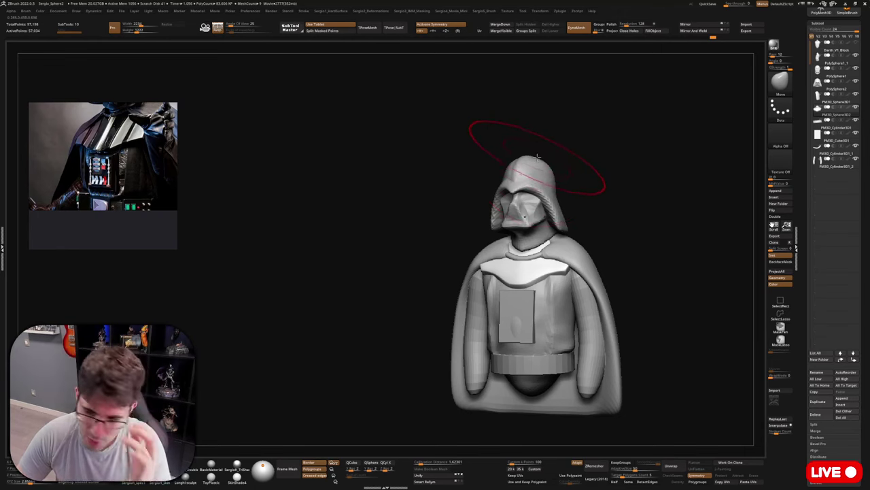
{"action": "mouse_move", "coordinate": [581, 159]}
{"action": "left_mouse_down", "text": "shift"}
{"action": "mouse_move", "coordinate": [589, 155]}
{"action": "mouse_move", "coordinate": [579, 121]}
{"action": "mouse_move", "coordinate": [576, 192]}
{"action": "mouse_move", "coordinate": [556, 178]}
{"action": "left_mouse_up", "text": "shift"}
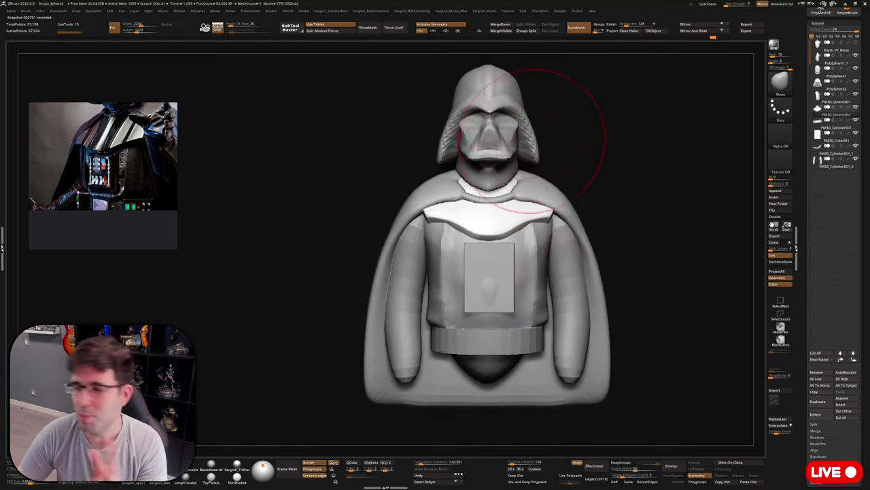
{"action": "left_click_drag", "start_coordinate": [603, 148], "coordinate": [594, 161]}
Select the arms and refit their upper ends under the cape with a resized Move brush.
{"action": "mouse_move", "coordinate": [575, 197]}
{"action": "left_mouse_down", "text": "alt"}
{"action": "mouse_move", "coordinate": [535, 174]}
{"action": "mouse_move", "coordinate": [544, 165]}
{"action": "mouse_move", "coordinate": [540, 195]}
{"action": "mouse_move", "coordinate": [507, 216]}
{"action": "left_mouse_up", "text": "alt"}
{"action": "right_click_drag", "start_coordinate": [506, 216], "coordinate": [515, 202]}
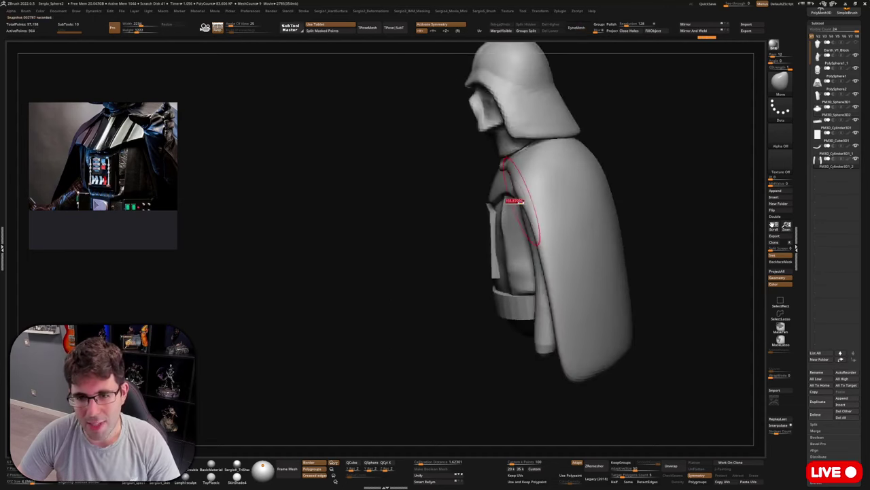
{"action": "key", "text": "shift+s"}
{"action": "key", "text": "s"}
{"action": "mouse_move", "coordinate": [528, 202]}
{"action": "left_mouse_down"}
{"action": "mouse_move", "coordinate": [562, 190]}
{"action": "mouse_move", "coordinate": [544, 203]}
{"action": "left_mouse_up"}
{"action": "left_click", "coordinate": [562, 192], "text": "ctrl+shift"}
{"action": "key", "text": "s"}
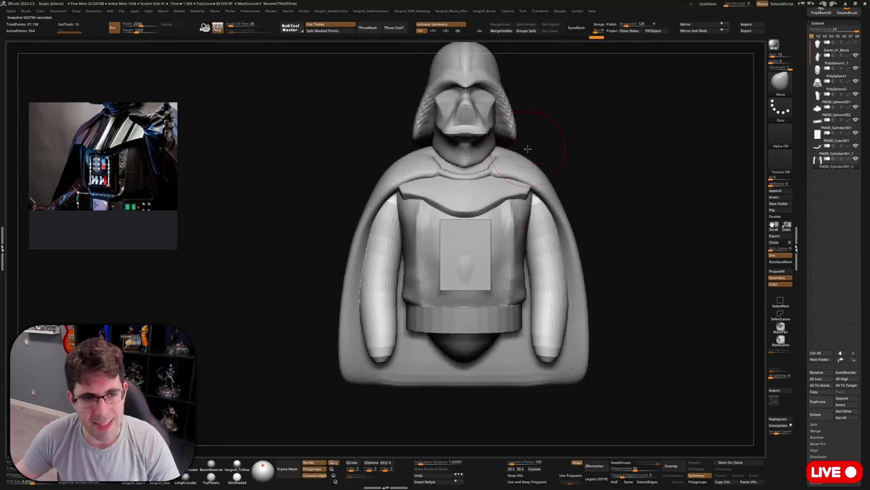
Find the full-body reference with the red lightsaber on the image board and examine its torso and arms.
{"action": "scroll", "coordinate": [153, 134], "scroll_direction": "down", "scroll_amount": 5}
{"action": "scroll", "coordinate": [103, 175], "scroll_direction": "down", "scroll_amount": 3}
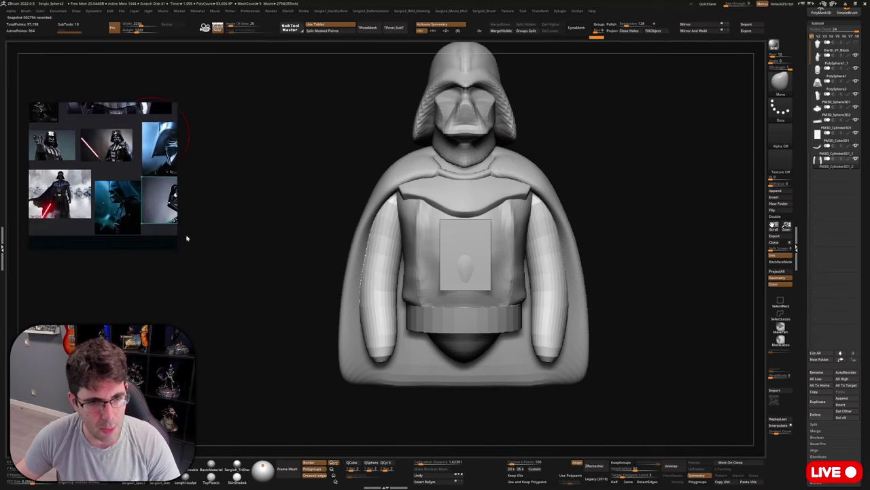
{"action": "middle_click_drag", "start_coordinate": [104, 175], "coordinate": [93, 147]}
{"action": "scroll", "coordinate": [161, 129], "scroll_direction": "up", "scroll_amount": 5}
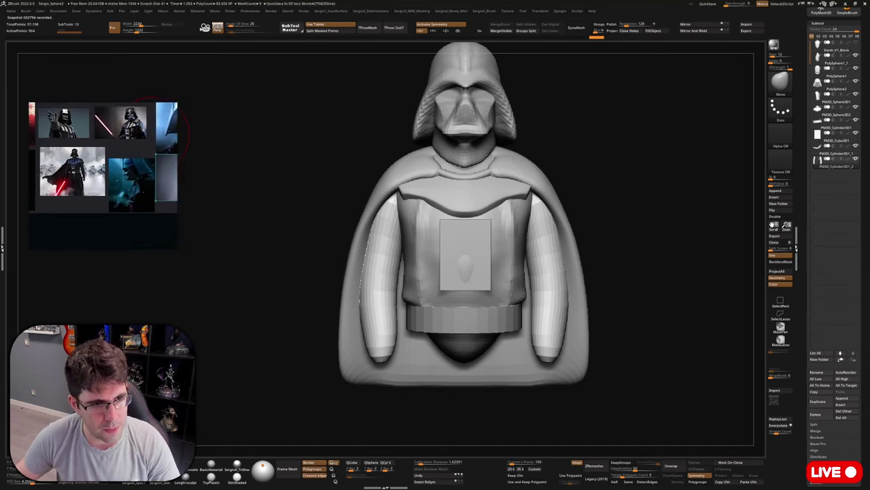
{"action": "scroll", "coordinate": [161, 130], "scroll_direction": "up", "scroll_amount": 3}
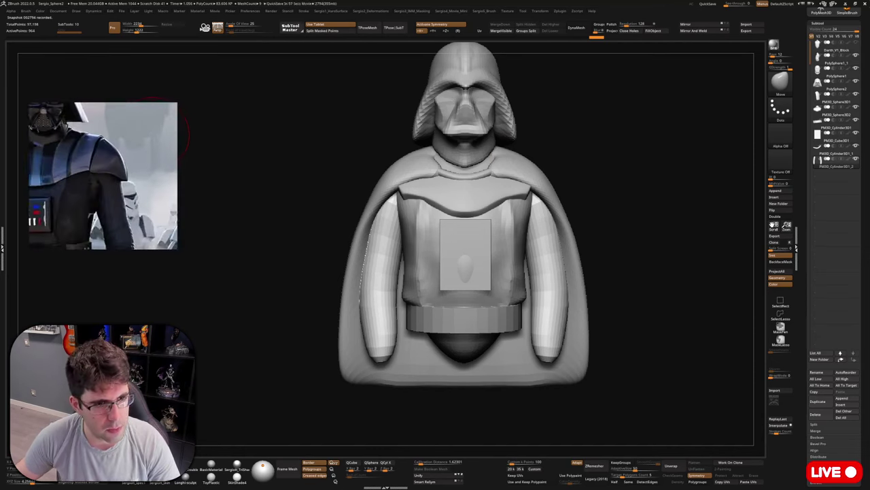
{"action": "left_click_drag", "start_coordinate": [741, 257], "coordinate": [711, 259]}
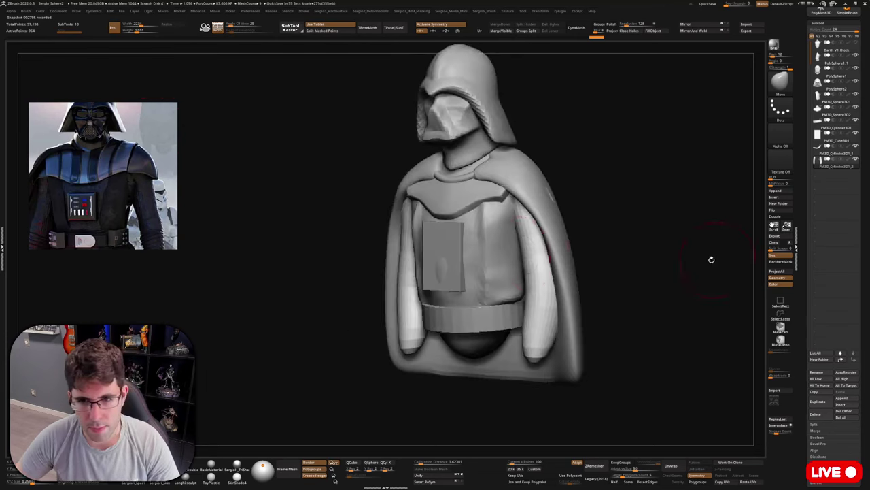
Isolate the torso and carve an armhole groove down its side with the DamStandard brush.
{"action": "left_click", "coordinate": [512, 262], "text": "alt"}
{"action": "key", "text": "alt+s"}
{"action": "left_click_drag", "start_coordinate": [625, 252], "coordinate": [578, 250]}
{"action": "key", "text": "b"}
{"action": "key", "text": "d"}
{"action": "key", "text": "s"}
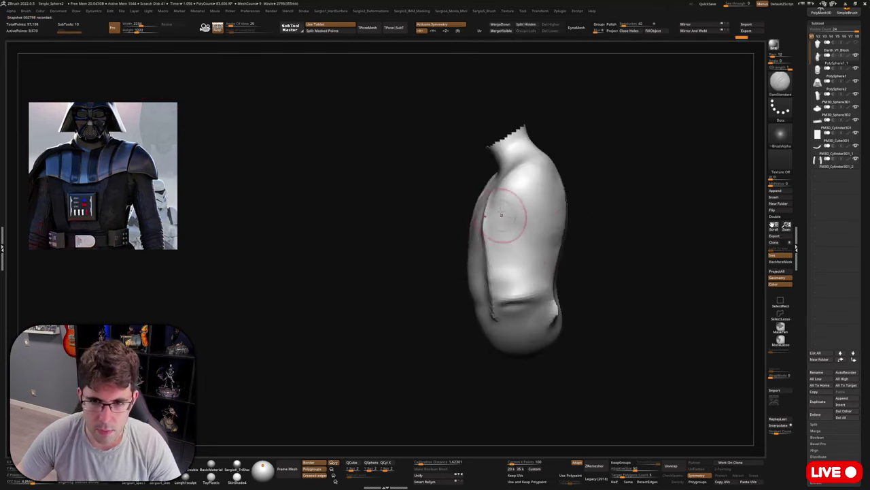
{"action": "mouse_move", "coordinate": [501, 214]}
{"action": "left_mouse_down"}
{"action": "mouse_move", "coordinate": [516, 246]}
{"action": "mouse_move", "coordinate": [534, 249]}
{"action": "left_mouse_up"}
{"action": "left_click_drag", "start_coordinate": [593, 249], "coordinate": [544, 245]}
{"action": "mouse_move", "coordinate": [548, 192]}
{"action": "left_mouse_down"}
{"action": "mouse_move", "coordinate": [526, 250]}
{"action": "mouse_move", "coordinate": [546, 202]}
{"action": "mouse_move", "coordinate": [534, 251]}
{"action": "left_mouse_up"}
{"action": "mouse_move", "coordinate": [476, 265]}
{"action": "left_mouse_down"}
{"action": "mouse_move", "coordinate": [525, 260]}
{"action": "mouse_move", "coordinate": [507, 241]}
{"action": "left_mouse_up"}
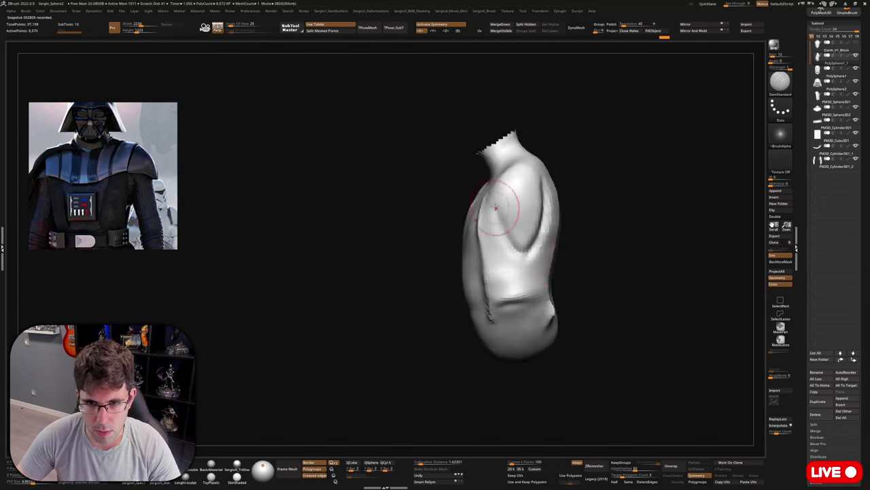
Continue the groove over the shoulder and around the back to form a closed oval armhole outline on the torso.
{"action": "mouse_move", "coordinate": [497, 208]}
{"action": "left_mouse_down"}
{"action": "mouse_move", "coordinate": [501, 237]}
{"action": "mouse_move", "coordinate": [545, 212]}
{"action": "left_mouse_up"}
{"action": "mouse_move", "coordinate": [590, 227]}
{"action": "left_mouse_down"}
{"action": "mouse_move", "coordinate": [544, 232]}
{"action": "mouse_move", "coordinate": [548, 193]}
{"action": "mouse_move", "coordinate": [506, 257]}
{"action": "left_mouse_up"}
{"action": "right_click_drag", "start_coordinate": [506, 255], "coordinate": [508, 238]}
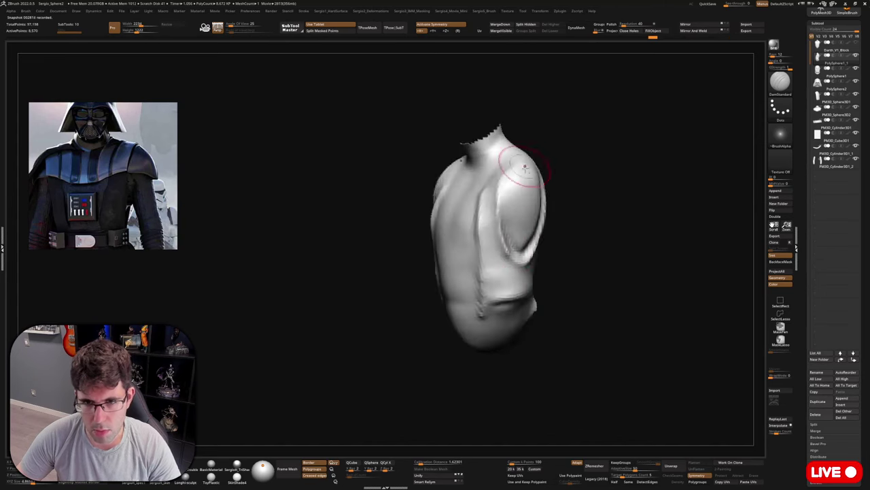
{"action": "right_click_drag", "start_coordinate": [521, 171], "coordinate": [512, 170]}
{"action": "left_click_drag", "start_coordinate": [512, 170], "coordinate": [535, 168]}
{"action": "right_click_drag", "start_coordinate": [534, 167], "coordinate": [536, 159]}
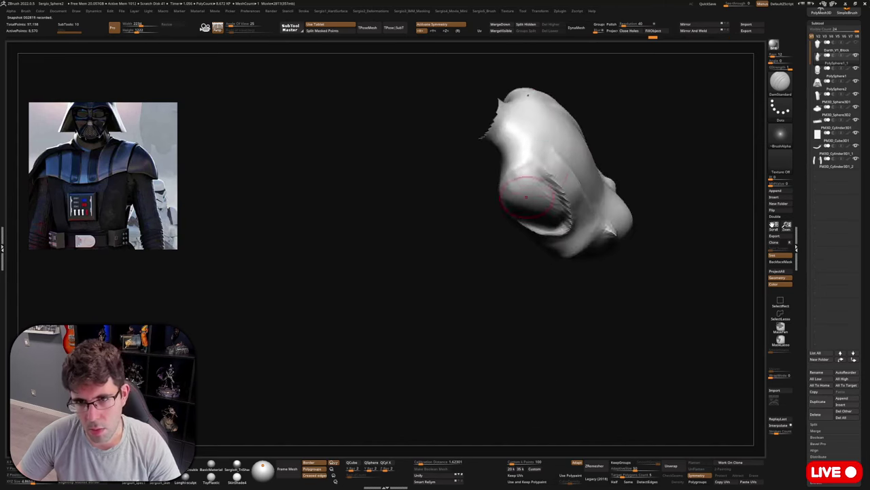
{"action": "mouse_move", "coordinate": [536, 159]}
{"action": "left_mouse_down"}
{"action": "mouse_move", "coordinate": [525, 167]}
{"action": "mouse_move", "coordinate": [544, 169]}
{"action": "left_mouse_up"}
{"action": "right_click_drag", "start_coordinate": [544, 169], "coordinate": [523, 172]}
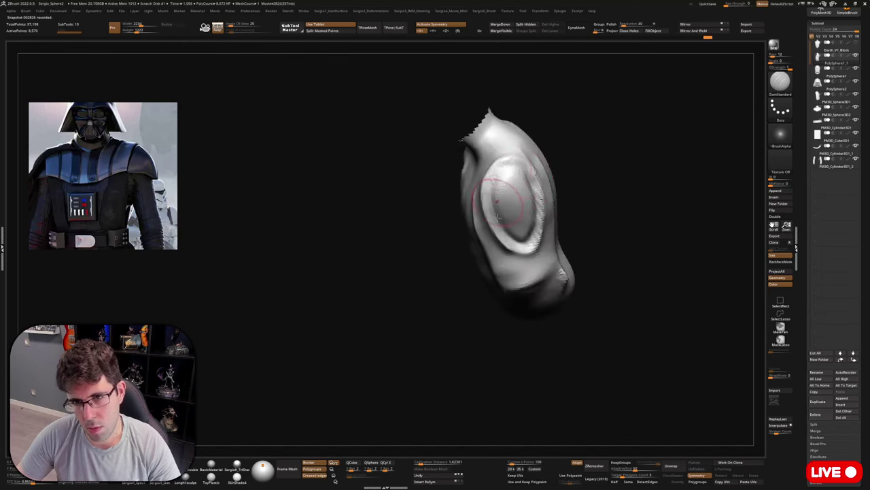
{"action": "mouse_move", "coordinate": [497, 218]}
{"action": "right_mouse_down"}
{"action": "mouse_move", "coordinate": [538, 204]}
{"action": "mouse_move", "coordinate": [552, 210]}
{"action": "mouse_move", "coordinate": [517, 239]}
{"action": "right_mouse_up"}
Bring back the full bust and adjust the side of the torso above the belt with the Move brush.
{"action": "key", "text": "shift+s"}
{"action": "key", "text": "b"}
{"action": "key", "text": "m"}
{"action": "key", "text": "v"}
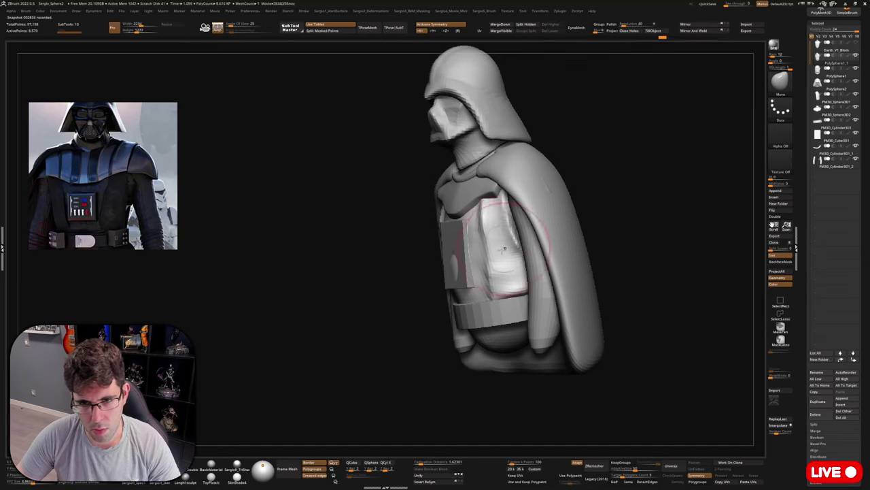
{"action": "right_click_drag", "start_coordinate": [490, 254], "coordinate": [495, 272]}
{"action": "left_click_drag", "start_coordinate": [494, 273], "coordinate": [495, 299]}
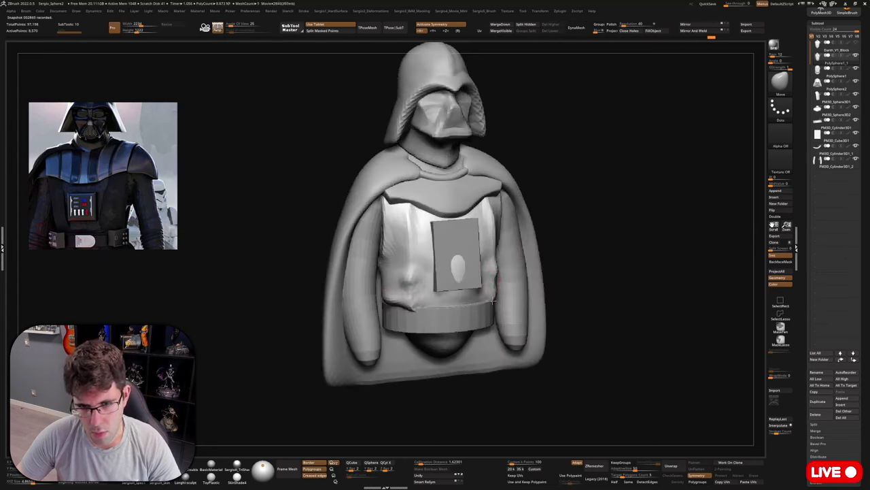
Carve fabric folds into the lower front of the torso beside the chest panel with DamStandard.
{"action": "right_click_drag", "start_coordinate": [494, 289], "coordinate": [497, 263]}
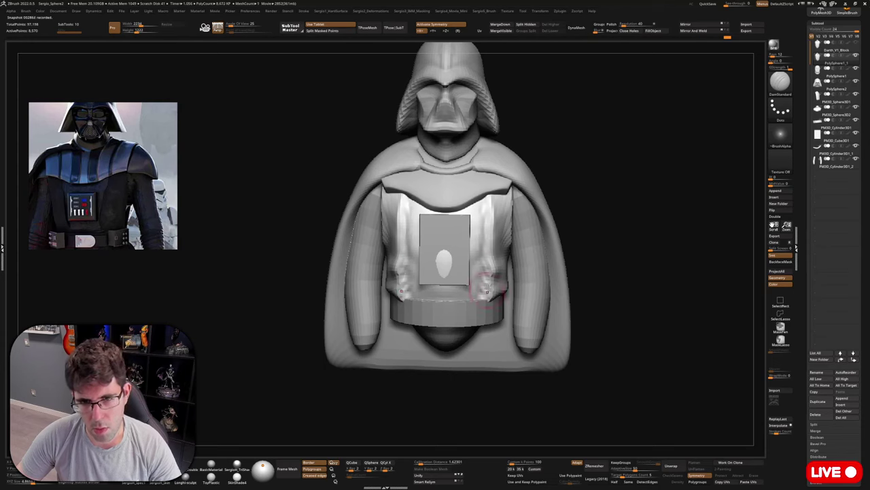
{"action": "right_click_drag", "start_coordinate": [487, 292], "coordinate": [498, 325]}
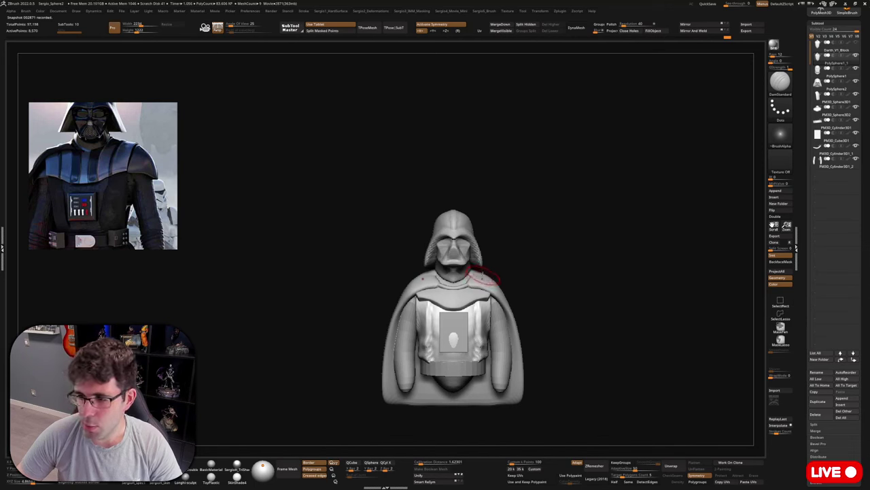
{"action": "right_click_drag", "start_coordinate": [526, 281], "coordinate": [463, 326]}
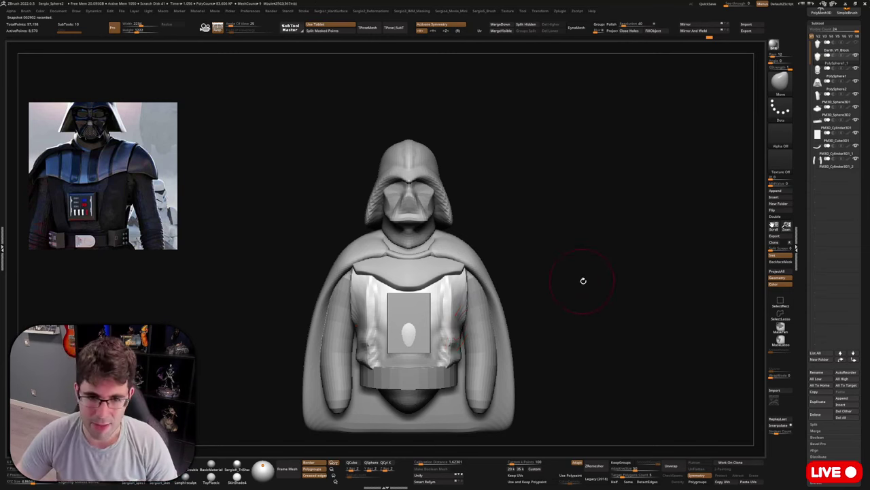
Select the arms and remesh them with DynaMesh at a resolution of 40.
{"action": "right_click_drag", "start_coordinate": [584, 280], "coordinate": [564, 281]}
{"action": "right_click_drag", "start_coordinate": [491, 293], "coordinate": [519, 251], "text": "alt"}
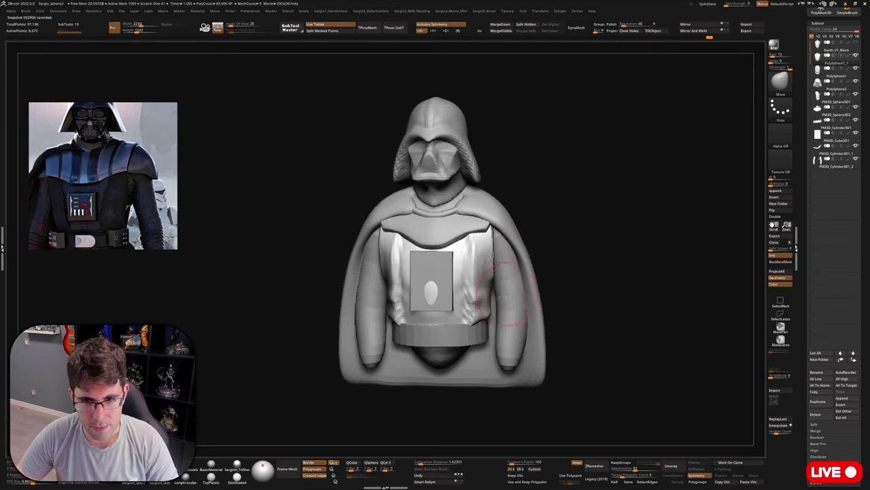
{"action": "left_click", "coordinate": [505, 294], "text": "alt"}
{"action": "right_click_drag", "start_coordinate": [505, 295], "coordinate": [501, 282]}
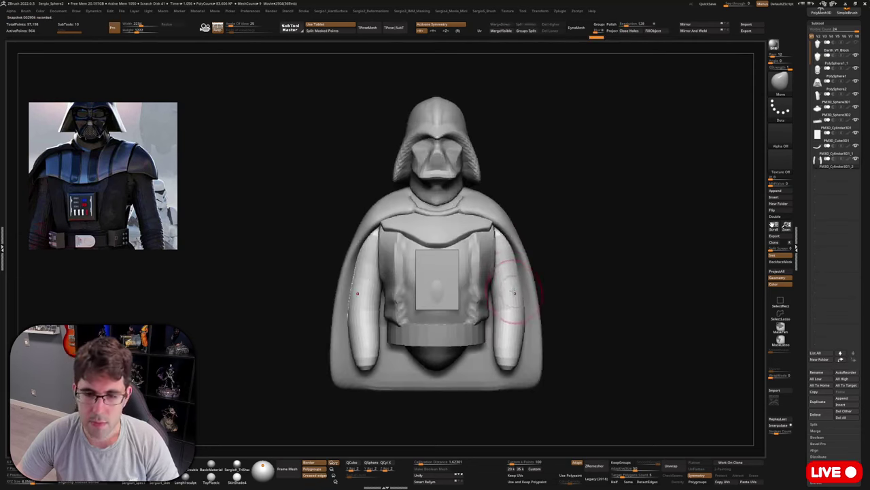
{"action": "left_click", "coordinate": [576, 28]}
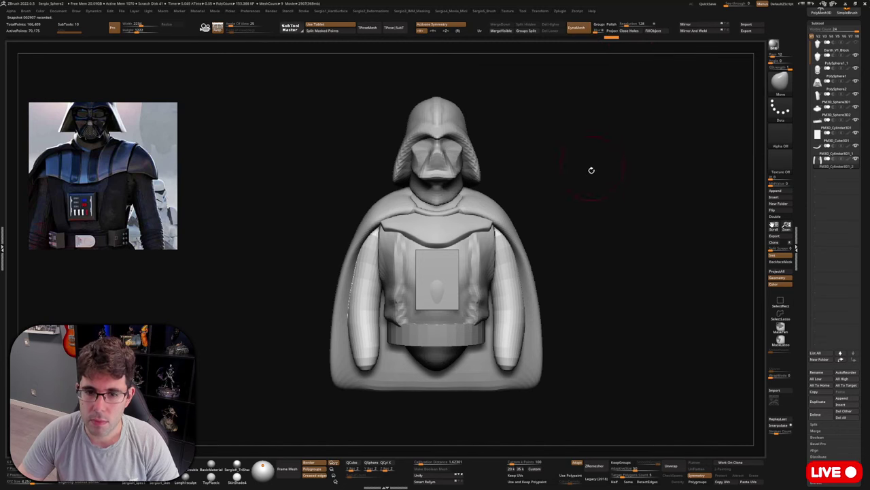
{"action": "left_click_drag", "start_coordinate": [506, 294], "coordinate": [510, 290], "text": "shift"}
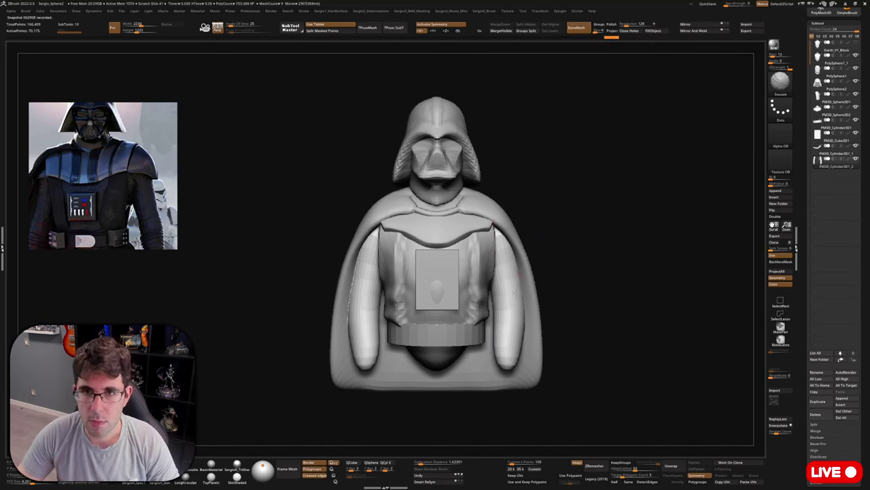
{"action": "type", "text": "40"}
{"action": "key", "text": "Return"}
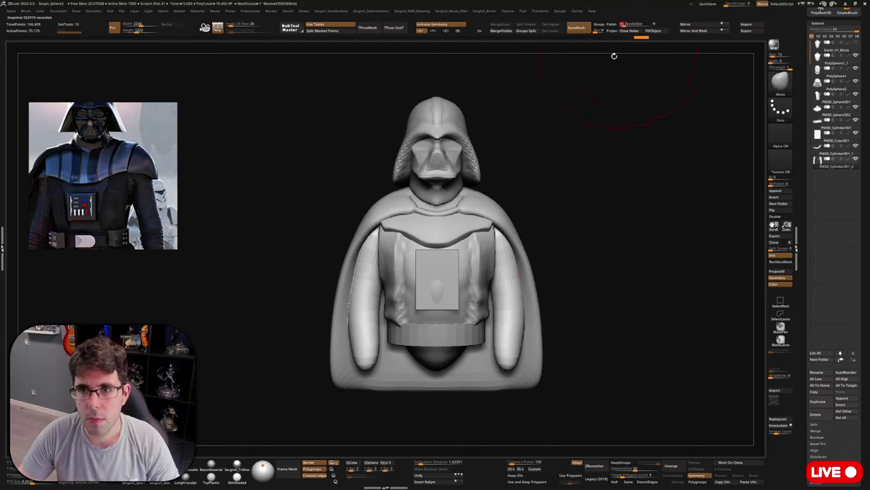
{"action": "left_click_drag", "start_coordinate": [604, 236], "coordinate": [599, 279], "text": "ctrl"}
Smooth the arms and define the forearms with an elbow crease using the DamStandard and Clay brushes.
{"action": "mouse_move", "coordinate": [522, 325]}
{"action": "left_mouse_down", "text": "shift"}
{"action": "mouse_move", "coordinate": [501, 235]}
{"action": "mouse_move", "coordinate": [506, 361]}
{"action": "left_mouse_up", "text": "shift"}
{"action": "mouse_move", "coordinate": [598, 312]}
{"action": "left_mouse_down"}
{"action": "mouse_move", "coordinate": [558, 299]}
{"action": "mouse_move", "coordinate": [504, 340]}
{"action": "left_mouse_up"}
{"action": "key", "text": "s"}
{"action": "right_click_drag", "start_coordinate": [504, 340], "coordinate": [510, 343], "text": "shift"}
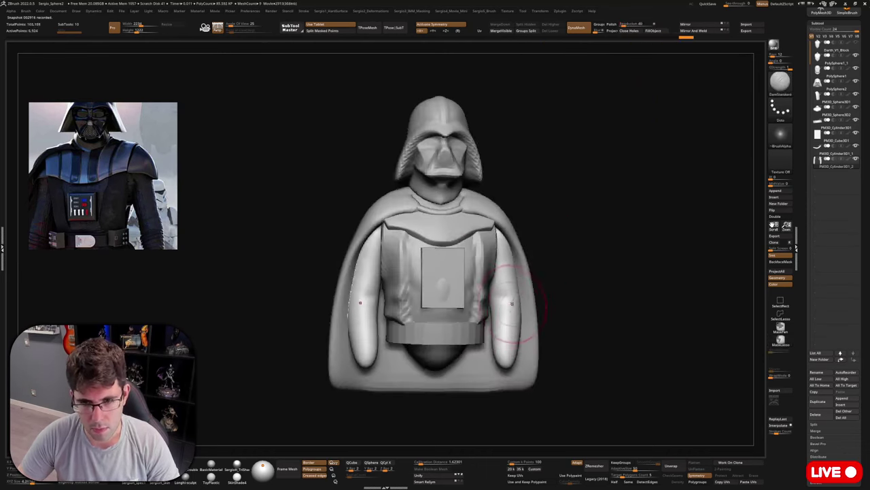
{"action": "mouse_move", "coordinate": [515, 300]}
{"action": "left_mouse_down"}
{"action": "mouse_move", "coordinate": [494, 303]}
{"action": "mouse_move", "coordinate": [512, 298]}
{"action": "left_mouse_up"}
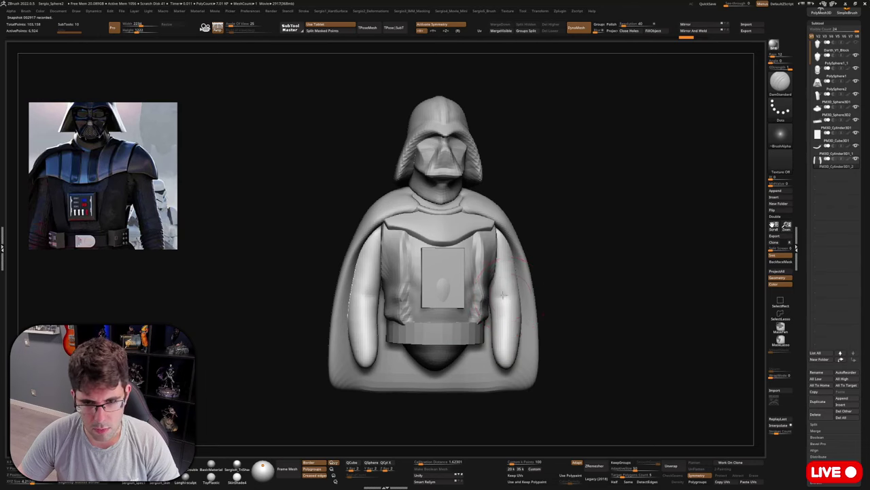
{"action": "mouse_move", "coordinate": [514, 305]}
{"action": "right_mouse_down"}
{"action": "mouse_move", "coordinate": [602, 299]}
{"action": "mouse_move", "coordinate": [507, 335]}
{"action": "mouse_move", "coordinate": [491, 289]}
{"action": "right_mouse_up"}
{"action": "key", "text": "b"}
{"action": "key", "text": "c"}
{"action": "key", "text": "l"}
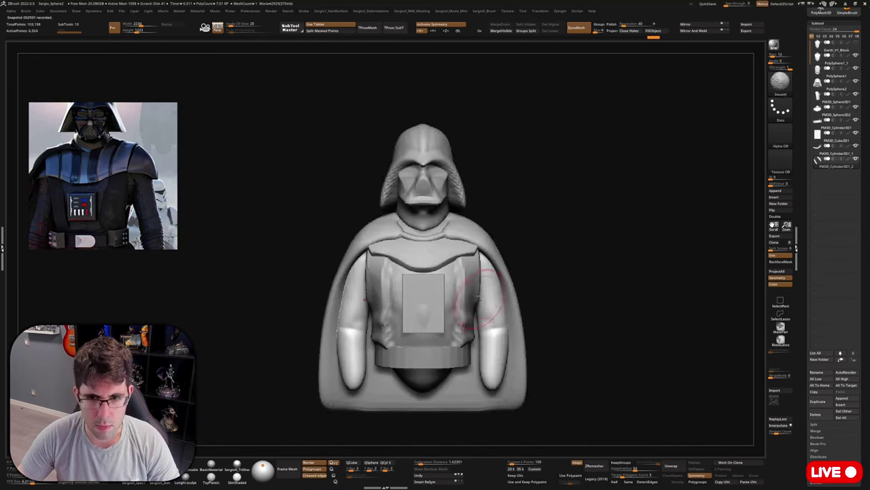
Reduce a duplicate of the arms to its upper ends with a lasso selection, then remesh and smooth them.
{"action": "left_click", "coordinate": [514, 242], "text": "ctrl+shift"}
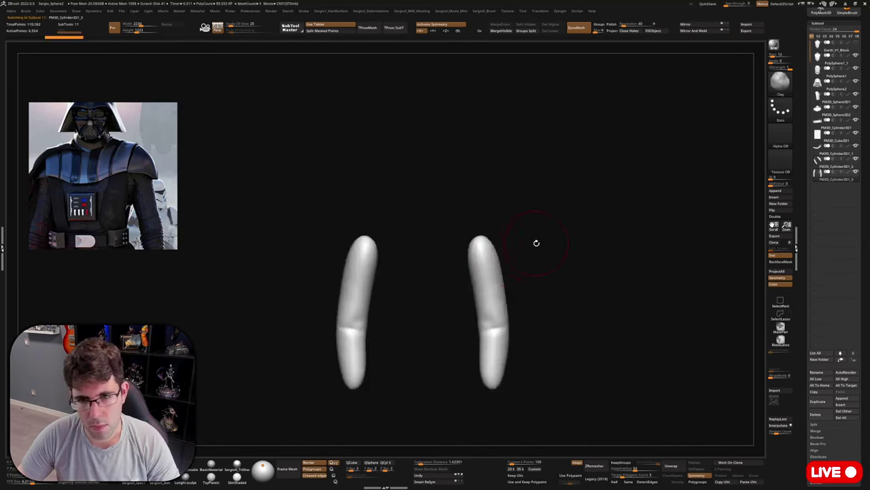
{"action": "left_click_drag", "start_coordinate": [513, 280], "coordinate": [516, 281]}
{"action": "mouse_move", "coordinate": [520, 285]}
{"action": "left_mouse_down", "text": "ctrl+shift"}
{"action": "mouse_move", "coordinate": [457, 311]}
{"action": "mouse_move", "coordinate": [544, 333]}
{"action": "left_mouse_up", "text": "ctrl+shift"}
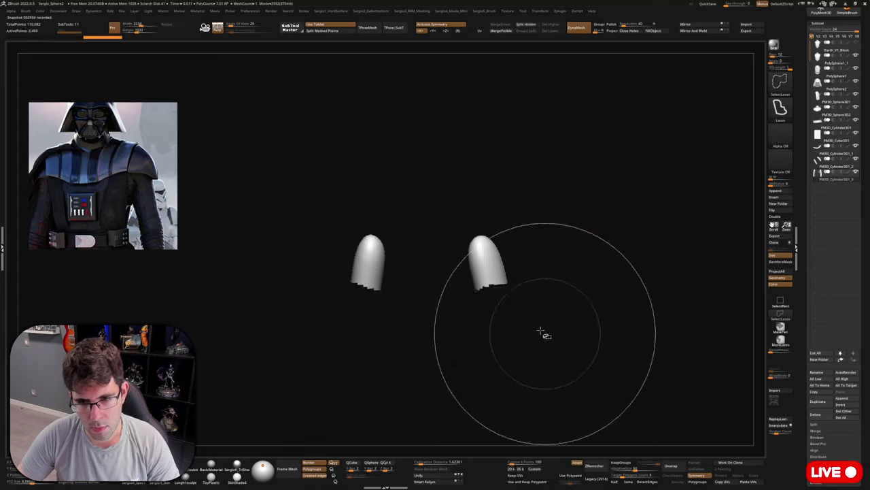
{"action": "right_click_drag", "start_coordinate": [540, 242], "coordinate": [544, 239]}
{"action": "left_click_drag", "start_coordinate": [543, 239], "coordinate": [551, 248], "text": "ctrl"}
{"action": "left_click_drag", "start_coordinate": [497, 285], "coordinate": [511, 259], "text": "shift"}
Pull the duplicated arm ends outward and forward into shoulder pads with a resized Move brush.
{"action": "key", "text": "b"}
{"action": "key", "text": "m"}
{"action": "key", "text": "v"}
{"action": "right_click_drag", "start_coordinate": [511, 260], "coordinate": [498, 267]}
{"action": "key", "text": "s"}
{"action": "key", "text": "alt+s"}
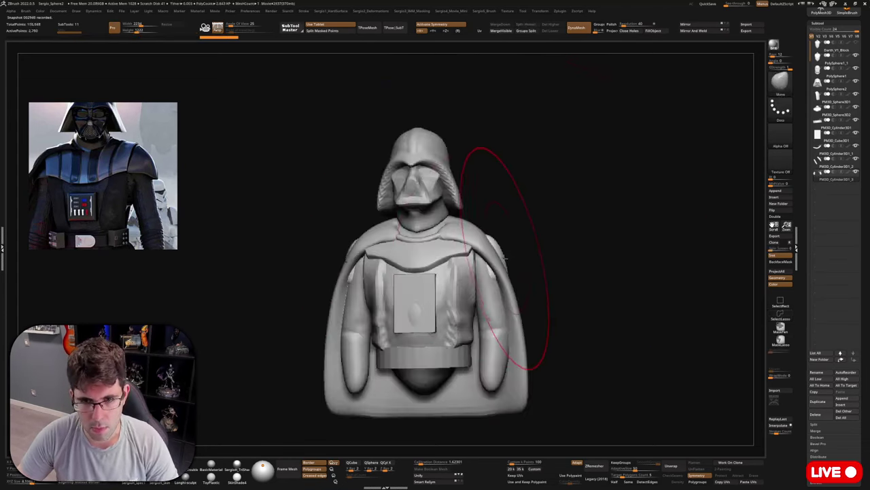
{"action": "left_click_drag", "start_coordinate": [534, 257], "coordinate": [491, 257]}
{"action": "right_click_drag", "start_coordinate": [524, 265], "coordinate": [482, 268]}
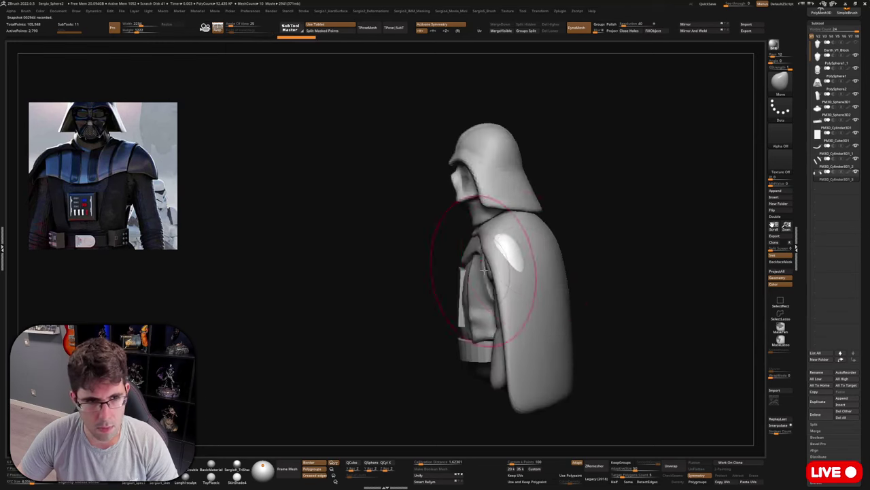
{"action": "left_click_drag", "start_coordinate": [526, 254], "coordinate": [517, 249]}
{"action": "right_click_drag", "start_coordinate": [554, 263], "coordinate": [510, 267]}
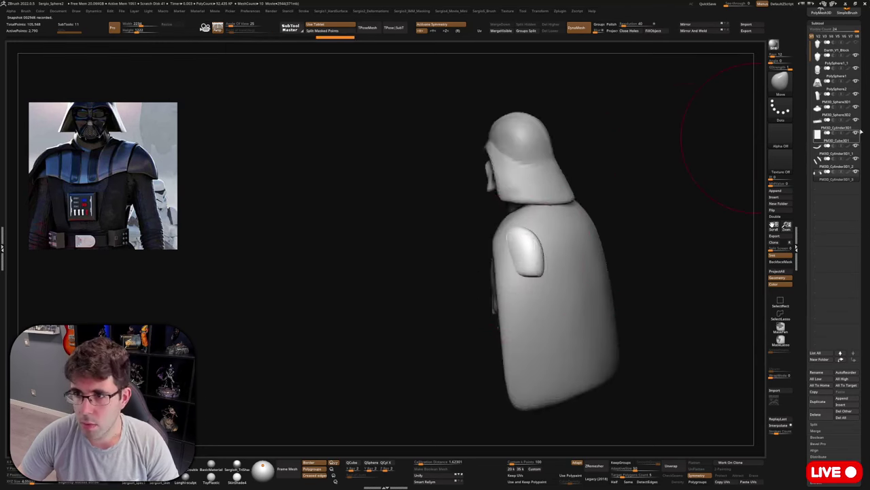
Hide the cape and fit the shoulder pads around the upper arms with the Move brush.
{"action": "left_click", "coordinate": [856, 94]}
{"action": "right_click_drag", "start_coordinate": [521, 261], "coordinate": [541, 261]}
{"action": "key", "text": "s"}
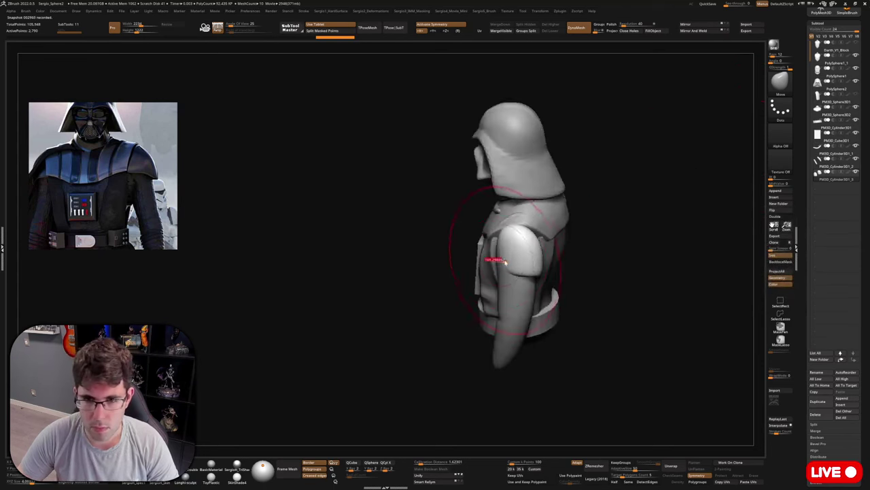
{"action": "mouse_move", "coordinate": [506, 260]}
{"action": "left_mouse_down"}
{"action": "mouse_move", "coordinate": [496, 261]}
{"action": "mouse_move", "coordinate": [510, 271]}
{"action": "left_mouse_up"}
{"action": "key", "text": "s"}
{"action": "mouse_move", "coordinate": [497, 272]}
{"action": "right_mouse_down"}
{"action": "mouse_move", "coordinate": [517, 274]}
{"action": "mouse_move", "coordinate": [515, 252]}
{"action": "mouse_move", "coordinate": [524, 263]}
{"action": "mouse_move", "coordinate": [533, 253]}
{"action": "right_mouse_up"}
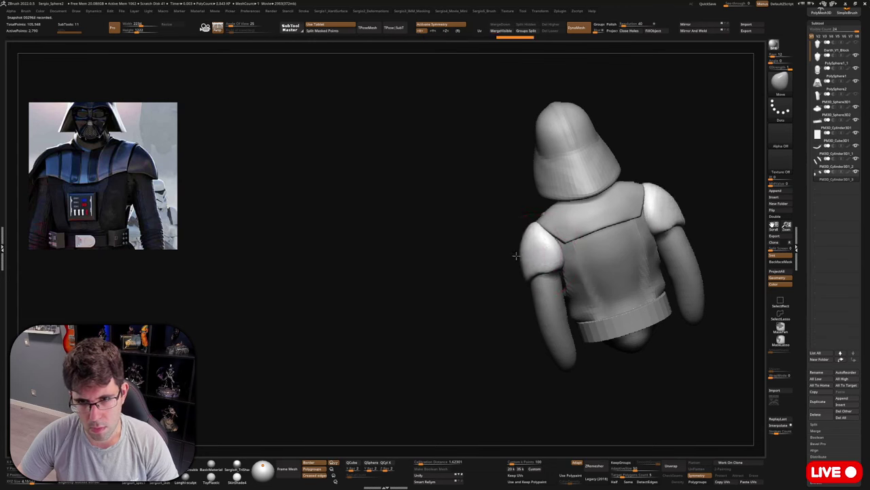
Refine the shoulder pads' silhouette from the front, side and back, flaring them over the arms.
{"action": "mouse_move", "coordinate": [525, 250]}
{"action": "right_mouse_down"}
{"action": "mouse_move", "coordinate": [558, 260]}
{"action": "mouse_move", "coordinate": [495, 248]}
{"action": "mouse_move", "coordinate": [525, 270]}
{"action": "right_mouse_up"}
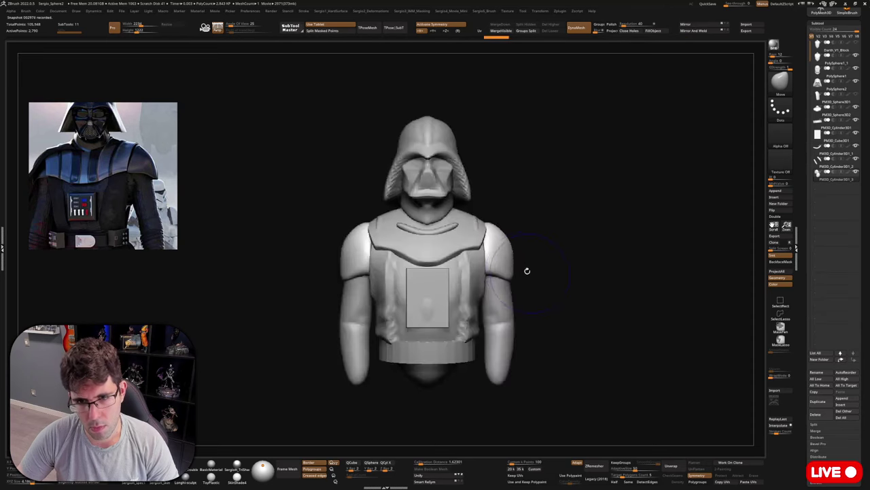
{"action": "mouse_move", "coordinate": [511, 274]}
{"action": "left_mouse_down"}
{"action": "mouse_move", "coordinate": [515, 268]}
{"action": "mouse_move", "coordinate": [486, 260]}
{"action": "mouse_move", "coordinate": [493, 264]}
{"action": "mouse_move", "coordinate": [493, 254]}
{"action": "left_mouse_up"}
{"action": "right_click_drag", "start_coordinate": [497, 252], "coordinate": [490, 270]}
{"action": "mouse_move", "coordinate": [504, 265]}
{"action": "left_mouse_down"}
{"action": "mouse_move", "coordinate": [503, 257]}
{"action": "mouse_move", "coordinate": [510, 262]}
{"action": "left_mouse_up"}
{"action": "mouse_move", "coordinate": [510, 262]}
{"action": "right_mouse_down"}
{"action": "mouse_move", "coordinate": [505, 243]}
{"action": "mouse_move", "coordinate": [538, 239]}
{"action": "mouse_move", "coordinate": [471, 247]}
{"action": "mouse_move", "coordinate": [504, 254]}
{"action": "mouse_move", "coordinate": [476, 239]}
{"action": "right_mouse_up"}
{"action": "key", "text": "s"}
{"action": "left_click_drag", "start_coordinate": [474, 239], "coordinate": [485, 247]}
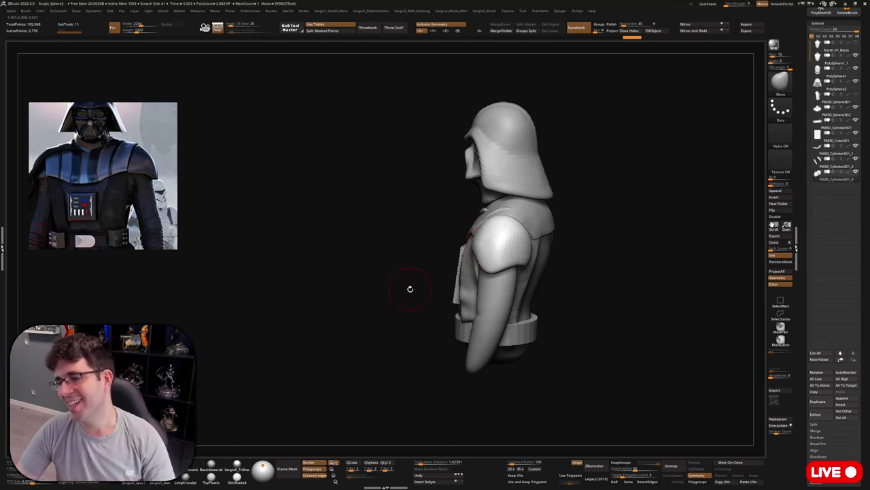
{"action": "mouse_move", "coordinate": [553, 250]}
{"action": "right_mouse_down"}
{"action": "mouse_move", "coordinate": [481, 242]}
{"action": "mouse_move", "coordinate": [537, 253]}
{"action": "right_mouse_up"}
{"action": "key", "text": "s"}
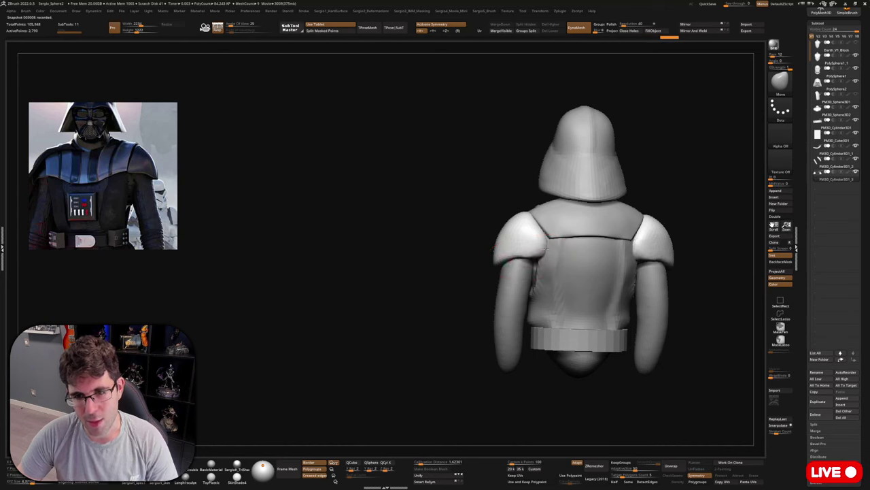
{"action": "mouse_move", "coordinate": [554, 252]}
{"action": "right_mouse_down"}
{"action": "mouse_move", "coordinate": [517, 250]}
{"action": "mouse_move", "coordinate": [535, 248]}
{"action": "right_mouse_up"}
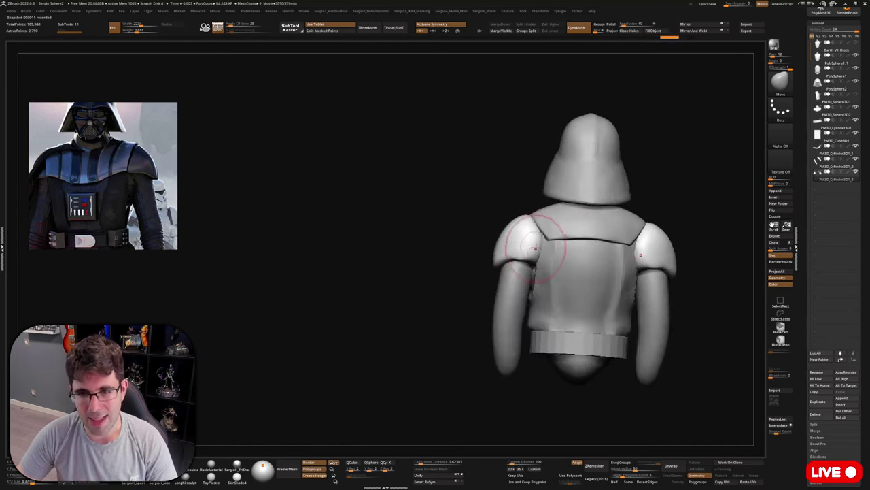
Isolate the shoulder pads and flatten their inner faces with the TrimDynamic brush.
{"action": "left_click", "coordinate": [535, 248], "text": "ctrl+shift"}
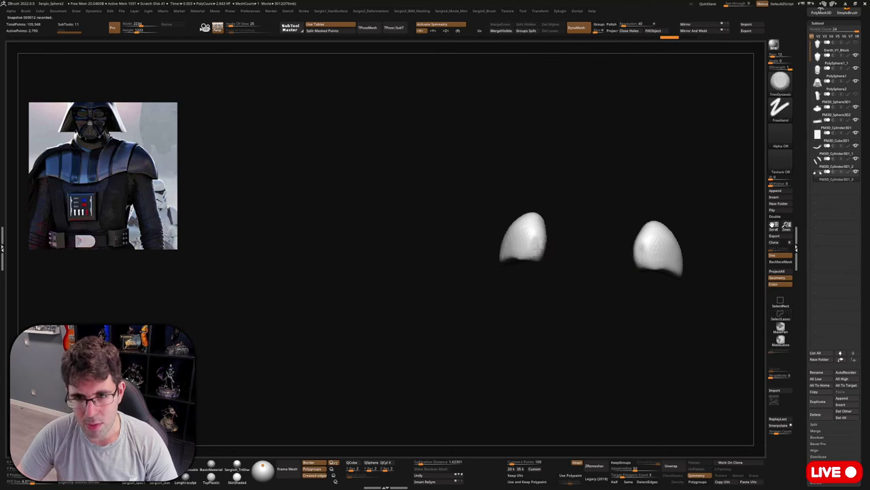
{"action": "right_click_drag", "start_coordinate": [544, 252], "coordinate": [571, 253]}
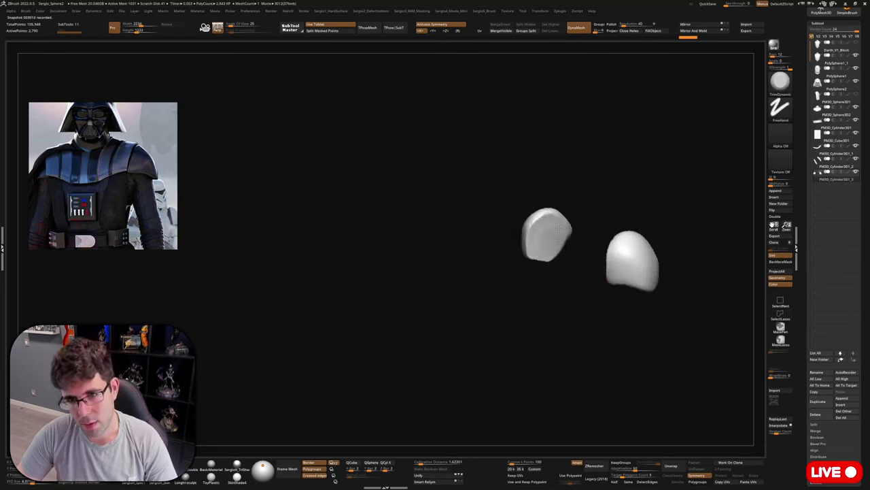
{"action": "right_click_drag", "start_coordinate": [559, 229], "coordinate": [544, 305]}
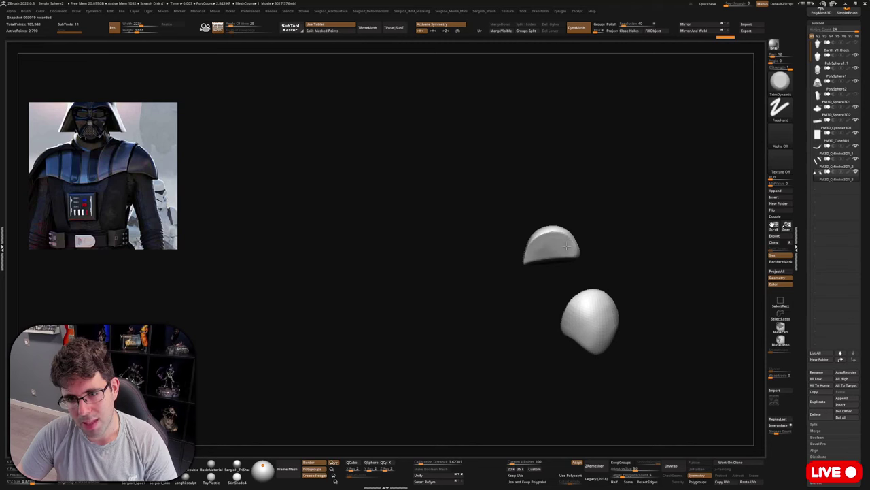
{"action": "mouse_move", "coordinate": [566, 246]}
{"action": "right_mouse_down"}
{"action": "mouse_move", "coordinate": [536, 258]}
{"action": "mouse_move", "coordinate": [526, 252]}
{"action": "mouse_move", "coordinate": [578, 270]}
{"action": "mouse_move", "coordinate": [573, 264]}
{"action": "mouse_move", "coordinate": [555, 282]}
{"action": "mouse_move", "coordinate": [575, 254]}
{"action": "mouse_move", "coordinate": [586, 257]}
{"action": "mouse_move", "coordinate": [580, 268]}
{"action": "right_mouse_up"}
Reshape the inner and lower edges of the isolated shoulder pads with the Move brush.
{"action": "key", "text": "b"}
{"action": "key", "text": "m"}
{"action": "key", "text": "v"}
{"action": "mouse_move", "coordinate": [590, 263]}
{"action": "left_mouse_down"}
{"action": "mouse_move", "coordinate": [580, 249]}
{"action": "mouse_move", "coordinate": [549, 253]}
{"action": "left_mouse_up"}
{"action": "mouse_move", "coordinate": [509, 181]}
{"action": "right_mouse_down"}
{"action": "mouse_move", "coordinate": [520, 200]}
{"action": "mouse_move", "coordinate": [521, 189]}
{"action": "right_mouse_up"}
{"action": "left_click", "coordinate": [780, 255]}
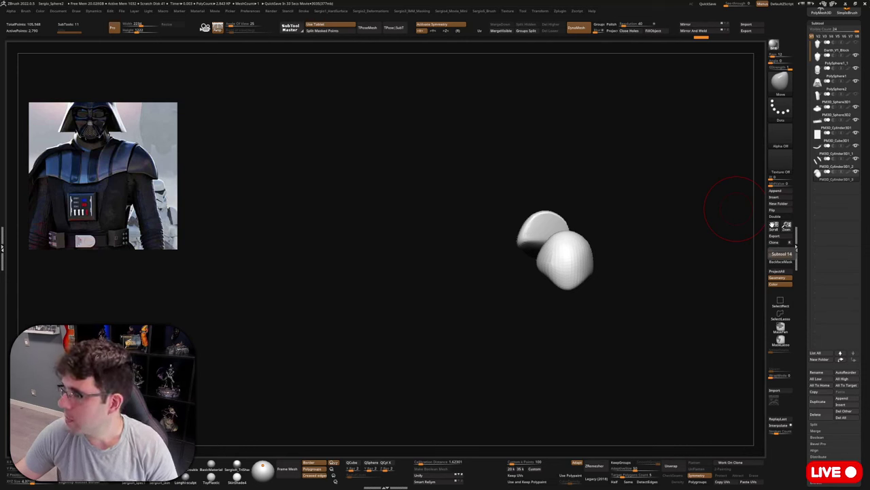
{"action": "mouse_move", "coordinate": [557, 249]}
{"action": "right_mouse_down"}
{"action": "mouse_move", "coordinate": [548, 239]}
{"action": "mouse_move", "coordinate": [600, 212]}
{"action": "right_mouse_up"}
{"action": "left_click_drag", "start_coordinate": [599, 212], "coordinate": [602, 216]}
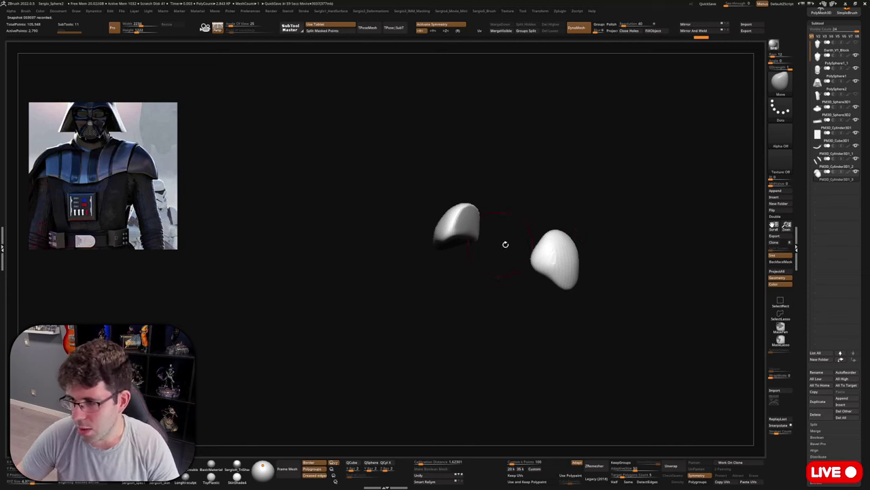
{"action": "left_click_drag", "start_coordinate": [616, 200], "coordinate": [571, 254]}
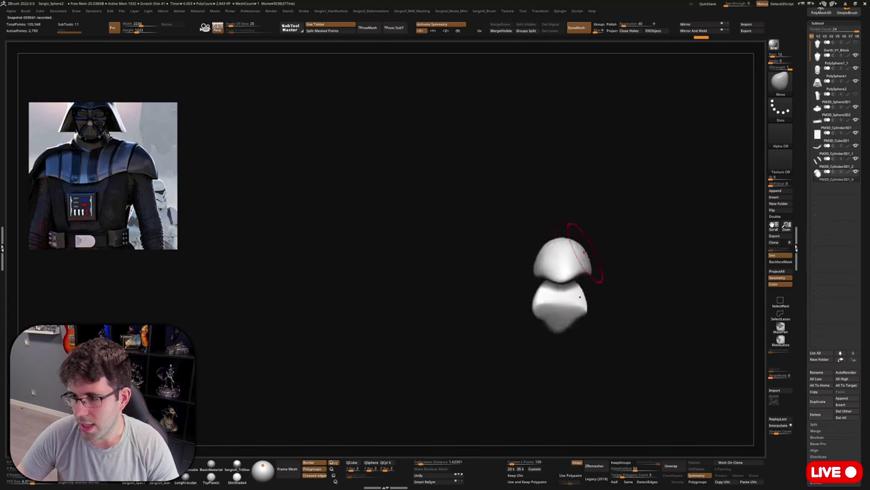
{"action": "left_click_drag", "start_coordinate": [599, 289], "coordinate": [577, 265]}
Show the full bust and fit the shoulder pads' front and back edges around the upper arms with a resized Move brush.
{"action": "key", "text": "shift+s"}
{"action": "right_click_drag", "start_coordinate": [572, 260], "coordinate": [577, 268], "text": "shift"}
{"action": "key", "text": "s"}
{"action": "left_click_drag", "start_coordinate": [544, 280], "coordinate": [540, 280]}
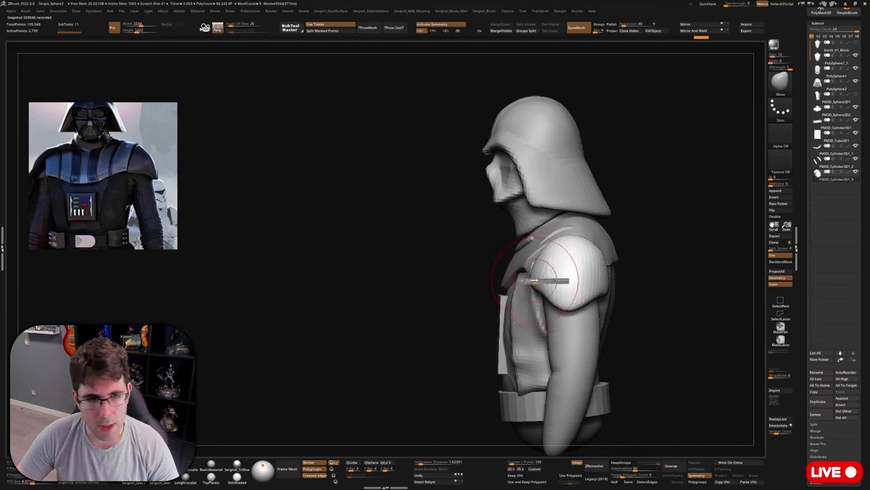
{"action": "mouse_move", "coordinate": [540, 279]}
{"action": "right_mouse_down"}
{"action": "mouse_move", "coordinate": [564, 281]}
{"action": "mouse_move", "coordinate": [561, 272]}
{"action": "mouse_move", "coordinate": [510, 264]}
{"action": "right_mouse_up"}
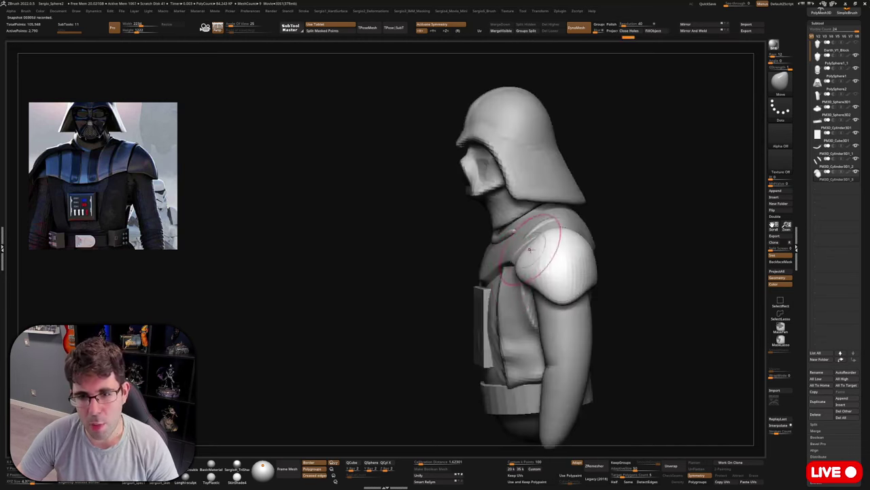
{"action": "left_click_drag", "start_coordinate": [553, 252], "coordinate": [520, 279]}
{"action": "mouse_move", "coordinate": [528, 278]}
{"action": "right_mouse_down", "text": "shift"}
{"action": "mouse_move", "coordinate": [533, 295]}
{"action": "mouse_move", "coordinate": [544, 294]}
{"action": "right_mouse_up", "text": "shift"}
{"action": "mouse_move", "coordinate": [558, 323]}
{"action": "right_mouse_down"}
{"action": "mouse_move", "coordinate": [554, 309]}
{"action": "mouse_move", "coordinate": [588, 295]}
{"action": "right_mouse_up"}
{"action": "left_click_drag", "start_coordinate": [588, 296], "coordinate": [579, 304]}
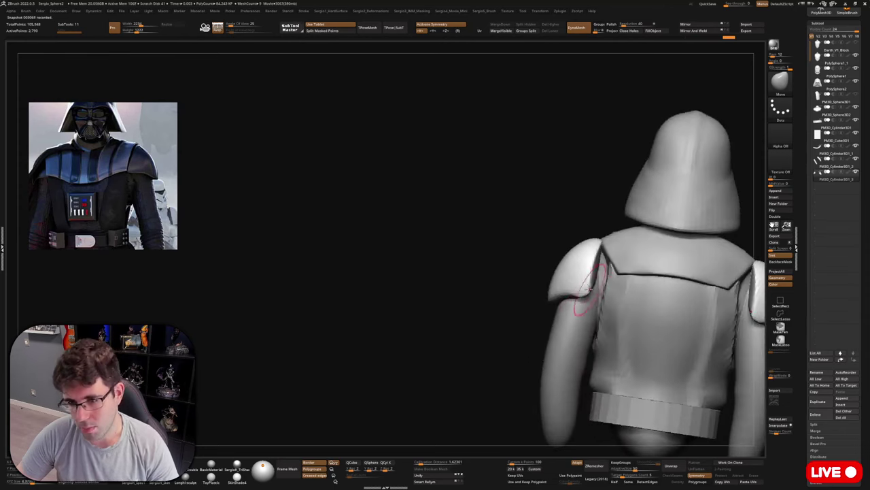
{"action": "left_click_drag", "start_coordinate": [579, 268], "coordinate": [593, 259]}
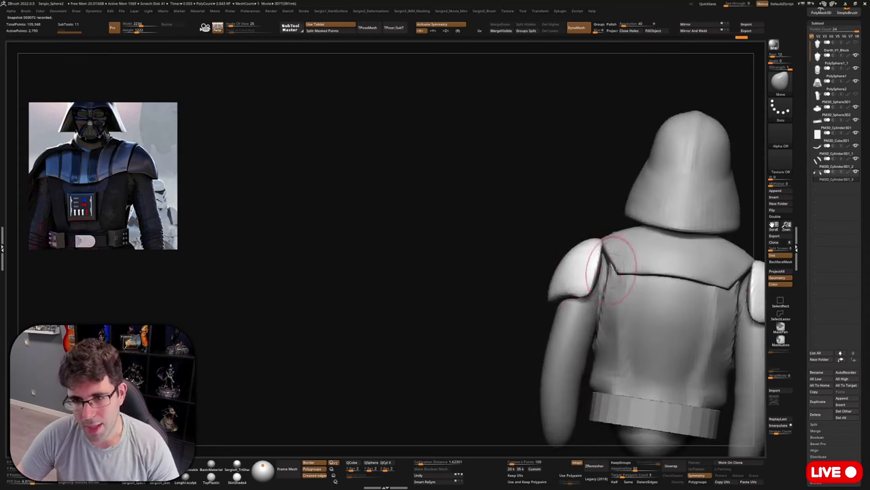
Select the collar plate and pull its rear outer corners toward the shoulder pads with the Move brush.
{"action": "left_click", "coordinate": [625, 268], "text": "alt"}
{"action": "right_click_drag", "start_coordinate": [628, 274], "coordinate": [624, 282]}
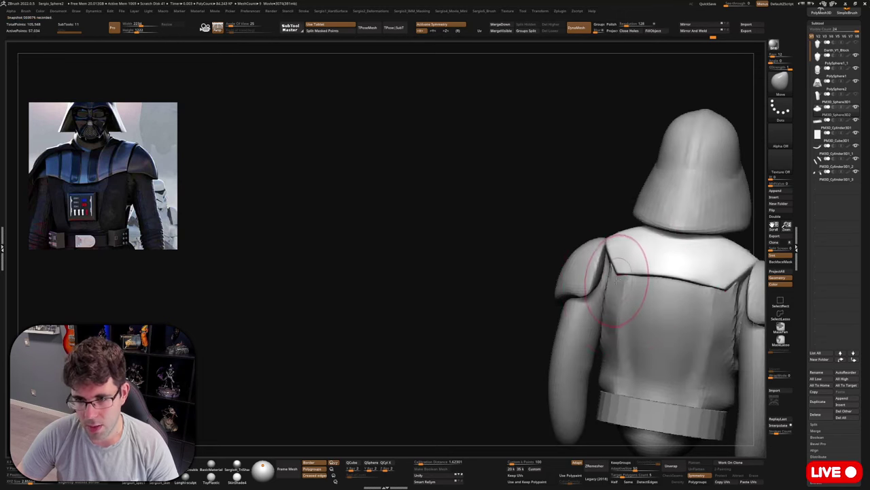
{"action": "mouse_move", "coordinate": [619, 279]}
{"action": "left_mouse_down"}
{"action": "mouse_move", "coordinate": [608, 276]}
{"action": "mouse_move", "coordinate": [618, 278]}
{"action": "left_mouse_up"}
{"action": "right_click_drag", "start_coordinate": [616, 276], "coordinate": [611, 268]}
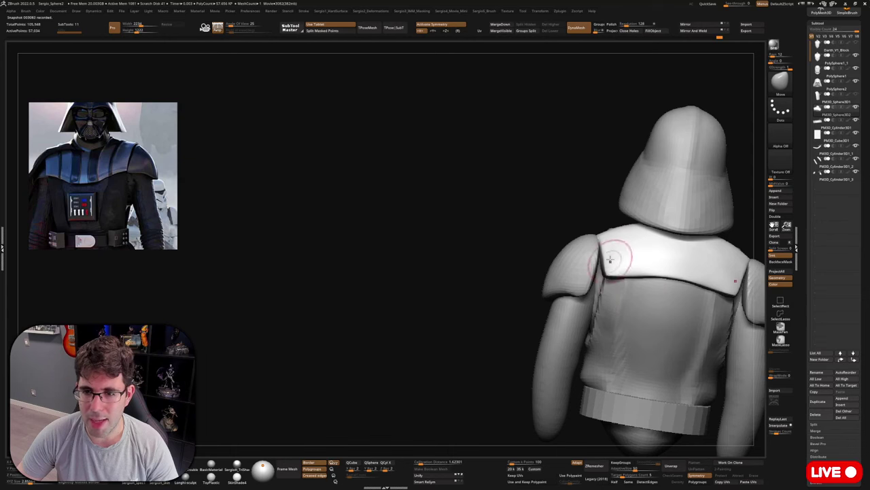
{"action": "mouse_move", "coordinate": [614, 267]}
{"action": "right_mouse_down"}
{"action": "mouse_move", "coordinate": [601, 272]}
{"action": "mouse_move", "coordinate": [612, 259]}
{"action": "right_mouse_up"}
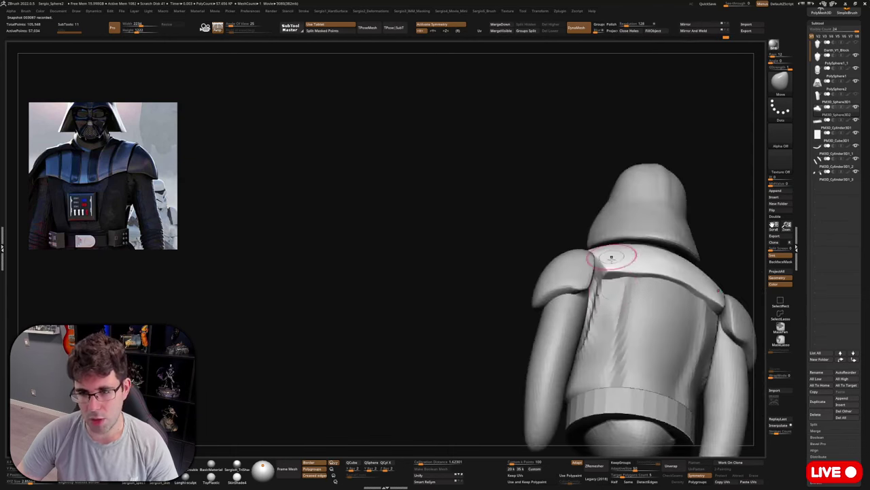
Select the torso and adjust and smooth its back edges beside the armpits.
{"action": "left_click", "coordinate": [618, 299], "text": "alt"}
{"action": "right_click_drag", "start_coordinate": [618, 299], "coordinate": [616, 270]}
{"action": "mouse_move", "coordinate": [617, 270]}
{"action": "left_mouse_down"}
{"action": "mouse_move", "coordinate": [627, 281]}
{"action": "mouse_move", "coordinate": [621, 274]}
{"action": "left_mouse_up"}
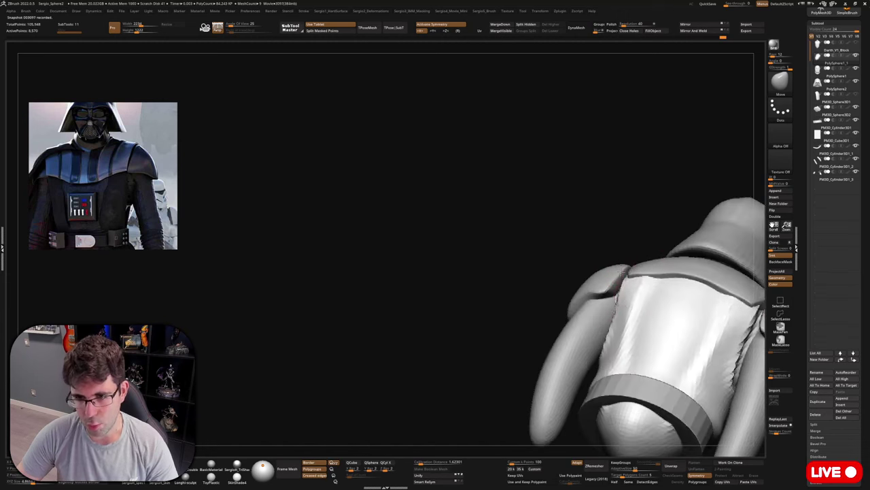
{"action": "left_click_drag", "start_coordinate": [620, 303], "coordinate": [613, 314], "text": "shift"}
{"action": "mouse_move", "coordinate": [611, 329]}
{"action": "right_mouse_down"}
{"action": "mouse_move", "coordinate": [615, 321]}
{"action": "mouse_move", "coordinate": [611, 334]}
{"action": "mouse_move", "coordinate": [603, 327]}
{"action": "right_mouse_up"}
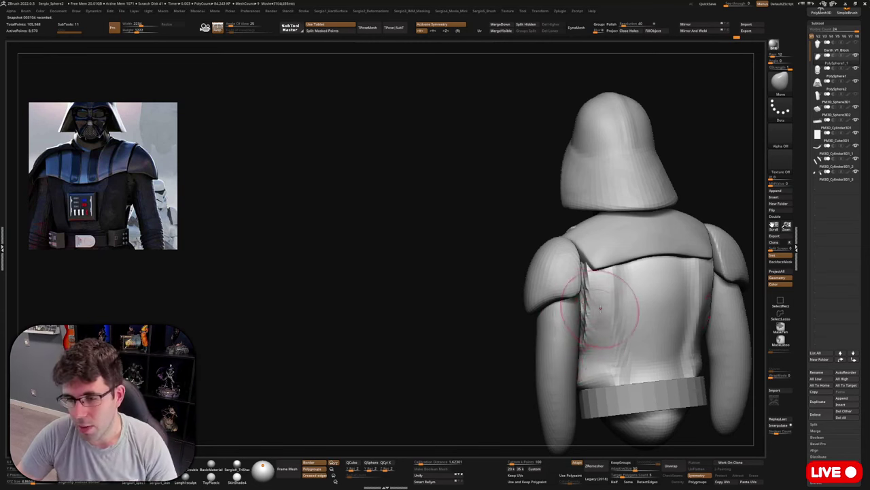
{"action": "mouse_move", "coordinate": [582, 311]}
{"action": "right_mouse_down"}
{"action": "mouse_move", "coordinate": [599, 325]}
{"action": "mouse_move", "coordinate": [622, 311]}
{"action": "mouse_move", "coordinate": [579, 293]}
{"action": "mouse_move", "coordinate": [568, 304]}
{"action": "mouse_move", "coordinate": [526, 300]}
{"action": "mouse_move", "coordinate": [549, 312]}
{"action": "mouse_move", "coordinate": [538, 285]}
{"action": "mouse_move", "coordinate": [547, 234]}
{"action": "right_mouse_up"}
Select the shoulder pads and refine their rounded outline from the side with the Move brush.
{"action": "left_click", "coordinate": [577, 282], "text": "alt"}
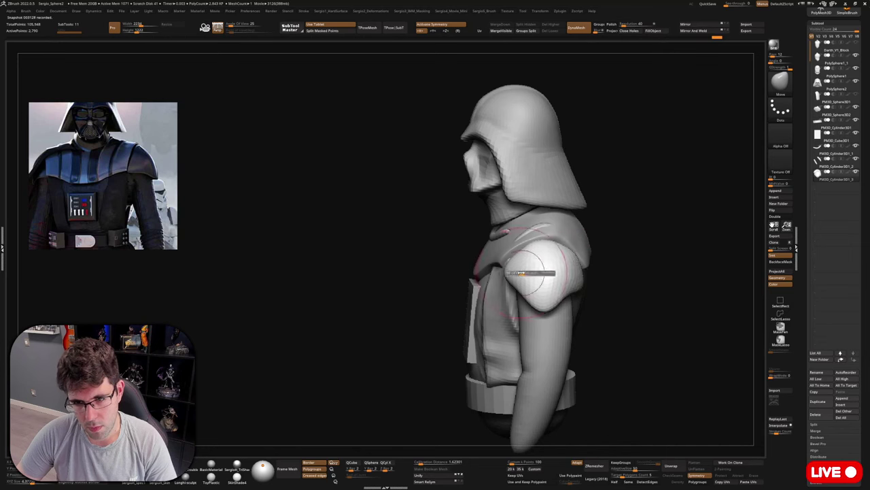
{"action": "right_click_drag", "start_coordinate": [533, 274], "coordinate": [548, 243]}
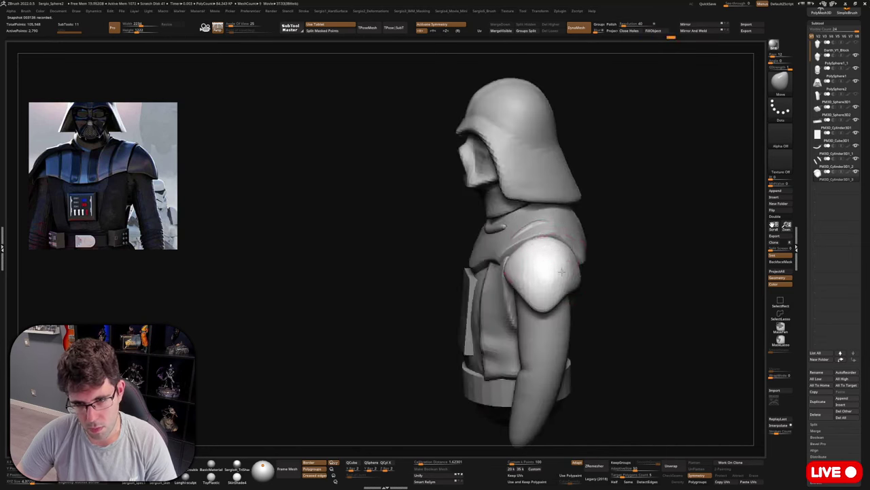
{"action": "mouse_move", "coordinate": [548, 282]}
{"action": "right_mouse_down"}
{"action": "mouse_move", "coordinate": [591, 289]}
{"action": "mouse_move", "coordinate": [586, 295]}
{"action": "right_mouse_up"}
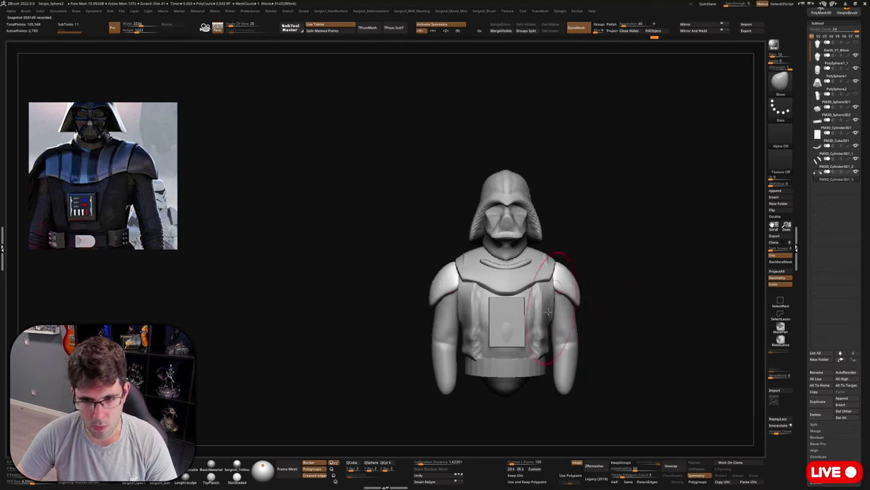
Select the arms and push the forearms outward away from the torso with the Move brush.
{"action": "left_click", "coordinate": [537, 339], "text": "alt"}
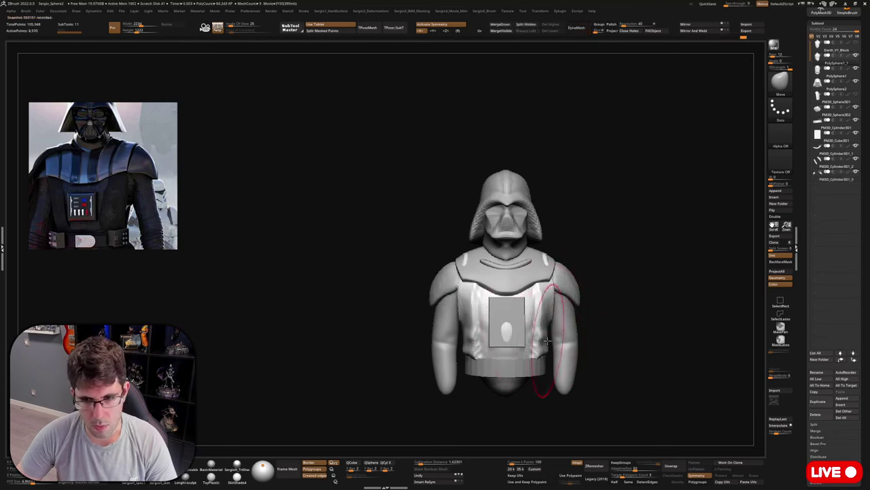
{"action": "left_click", "coordinate": [575, 329], "text": "alt"}
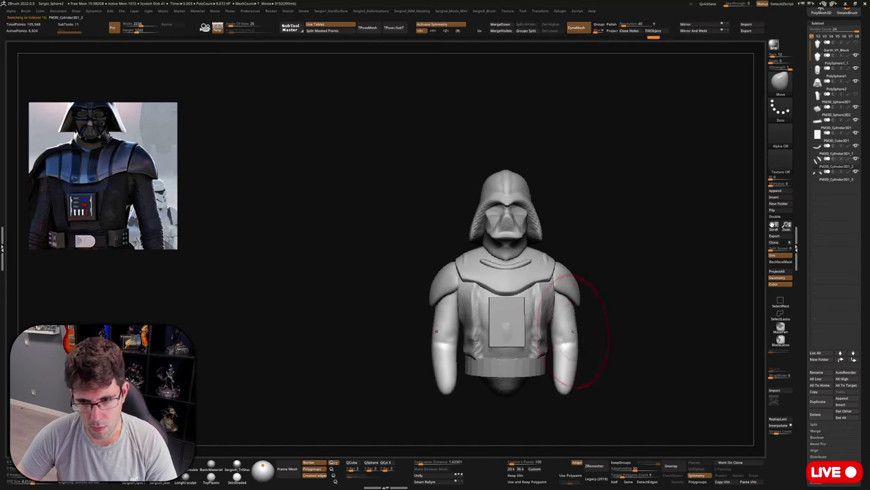
{"action": "left_click_drag", "start_coordinate": [582, 331], "coordinate": [577, 330]}
{"action": "left_click_drag", "start_coordinate": [552, 367], "coordinate": [575, 396]}
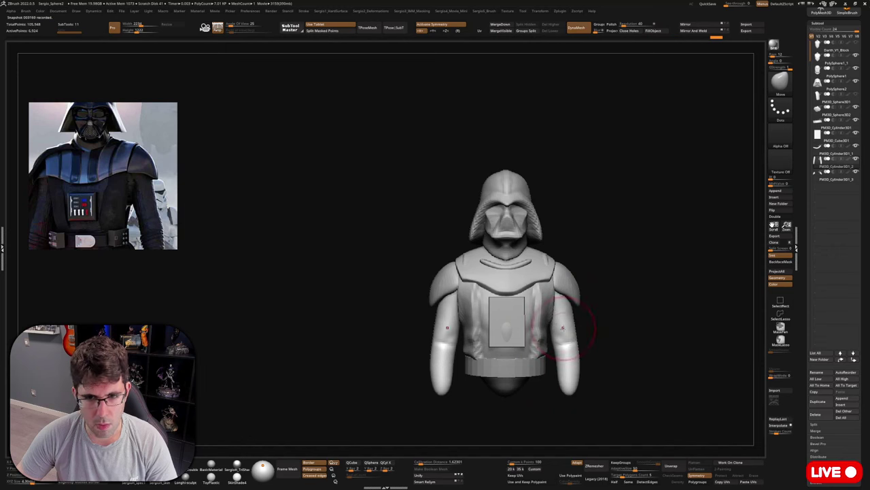
Isolate the collar plate and reshape its shoulder slopes and outer corners with the Move brush.
{"action": "right_click_drag", "start_coordinate": [563, 327], "coordinate": [548, 324]}
{"action": "left_click", "coordinate": [540, 269], "text": "alt"}
{"action": "mouse_move", "coordinate": [538, 249]}
{"action": "right_mouse_down", "text": "ctrl"}
{"action": "mouse_move", "coordinate": [550, 321]}
{"action": "mouse_move", "coordinate": [490, 305]}
{"action": "right_mouse_up", "text": "ctrl"}
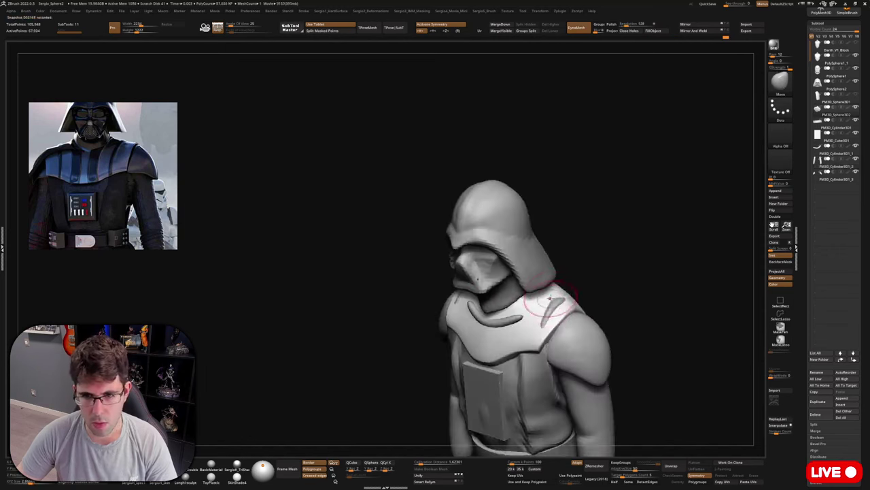
{"action": "key", "text": "ctrl+z"}
{"action": "key", "text": "ctrl+z"}
{"action": "key", "text": "ctrl+z"}
{"action": "key", "text": "ctrl+z"}
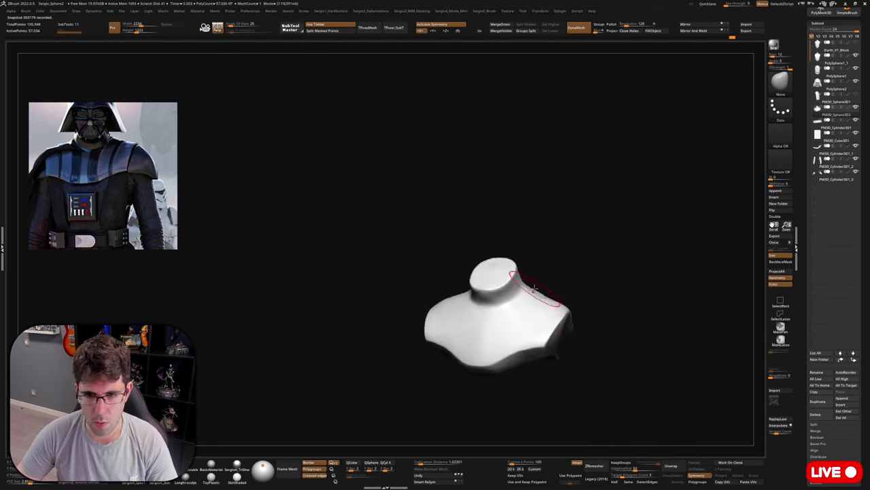
{"action": "key", "text": "ctrl+z"}
{"action": "key", "text": "ctrl+z"}
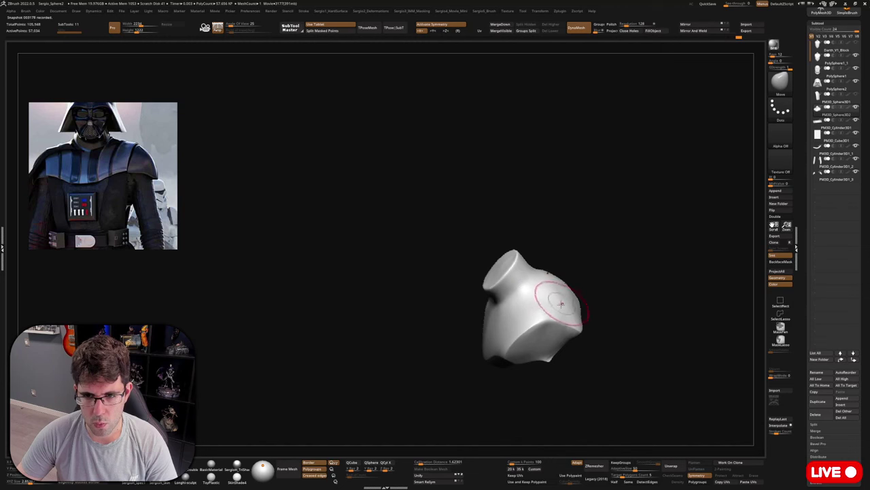
{"action": "key", "text": "ctrl+z"}
{"action": "key", "text": "ctrl+z"}
{"action": "key", "text": "ctrl+z"}
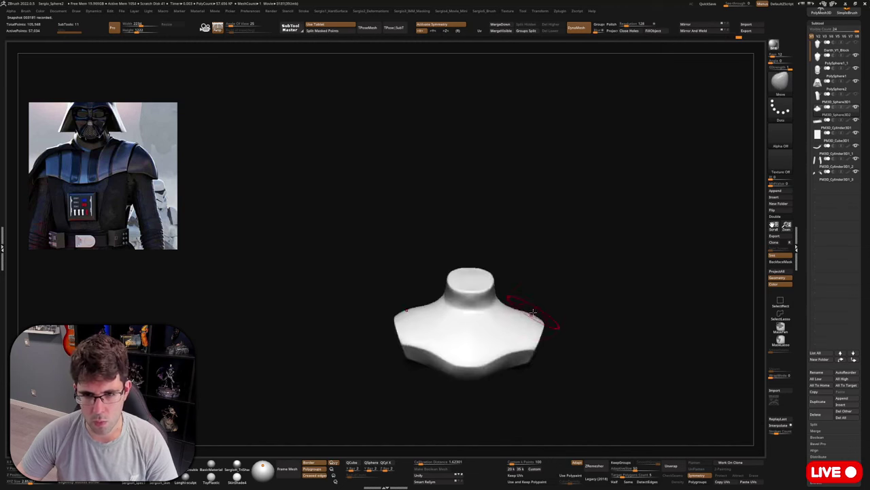
{"action": "key", "text": "ctrl+z"}
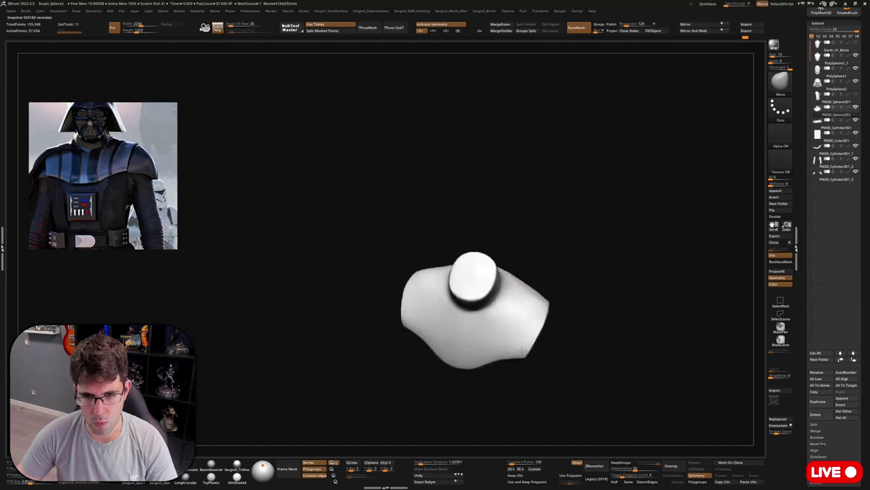
{"action": "key", "text": "ctrl+z"}
{"action": "key", "text": "ctrl+z"}
{"action": "key", "text": "ctrl+z"}
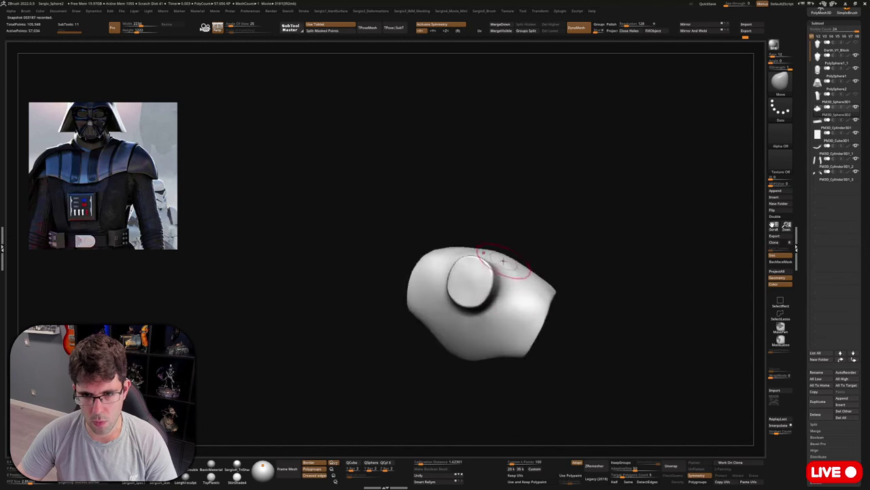
{"action": "key", "text": "ctrl+z"}
{"action": "key", "text": "ctrl+z"}
{"action": "key", "text": "ctrl+z"}
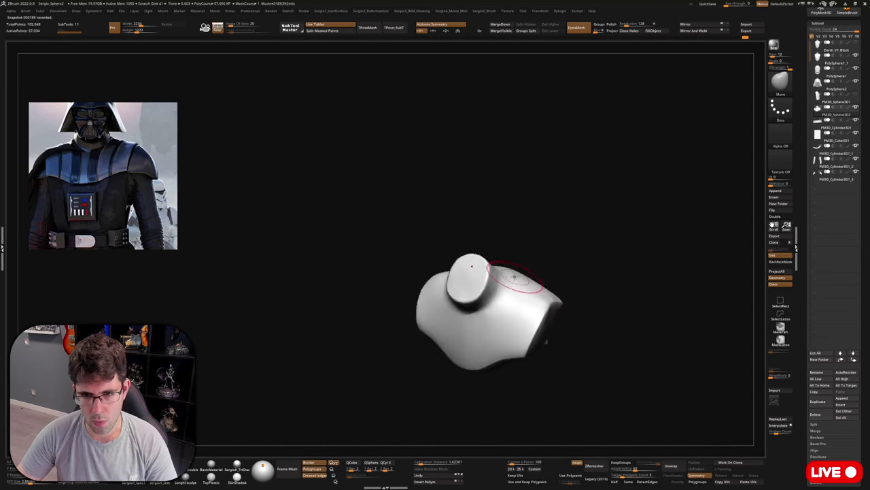
{"action": "key", "text": "ctrl+z"}
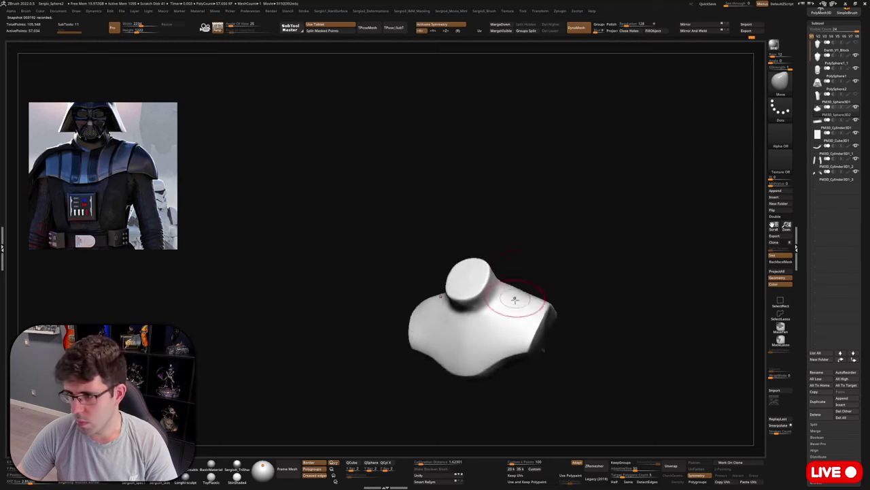
{"action": "key", "text": "ctrl+z"}
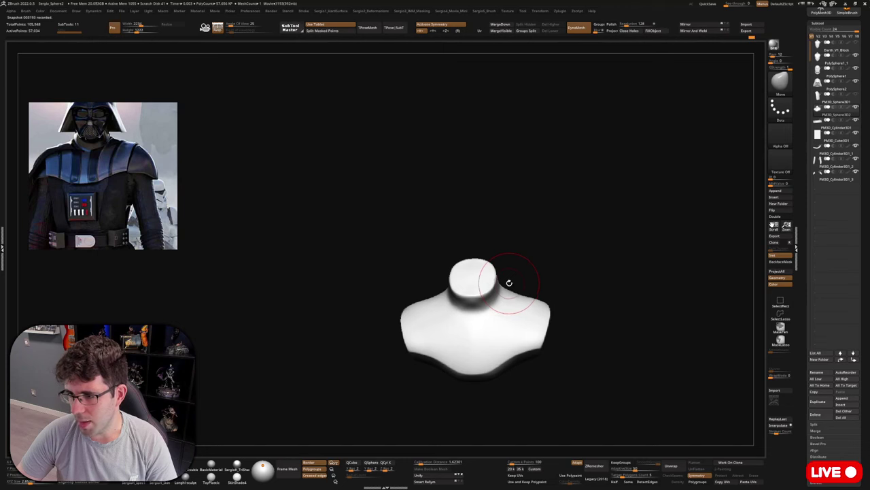
{"action": "mouse_move", "coordinate": [510, 280]}
{"action": "left_mouse_down"}
{"action": "mouse_move", "coordinate": [521, 320]}
{"action": "mouse_move", "coordinate": [540, 298]}
{"action": "left_mouse_up"}
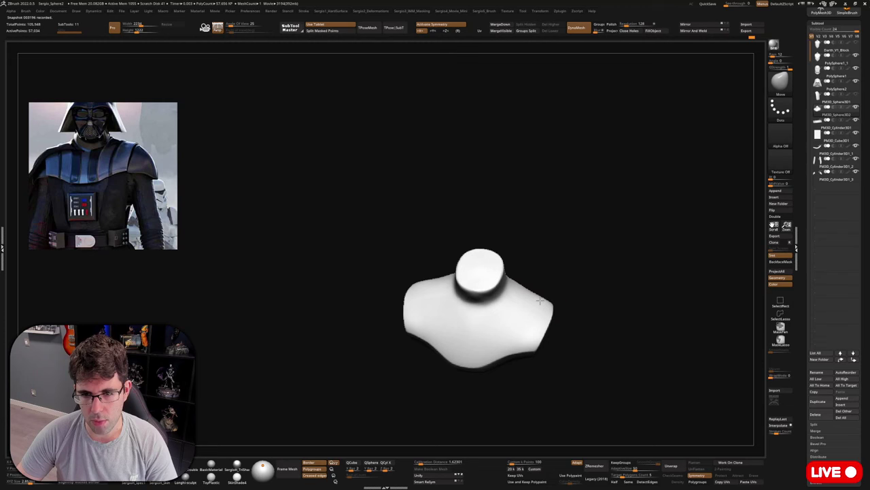
Flatten and smooth the collar plate's shoulder surfaces with the TrimDynamic brush.
{"action": "mouse_move", "coordinate": [531, 371]}
{"action": "left_mouse_down"}
{"action": "mouse_move", "coordinate": [509, 367]}
{"action": "mouse_move", "coordinate": [513, 349]}
{"action": "mouse_move", "coordinate": [554, 304]}
{"action": "left_mouse_up"}
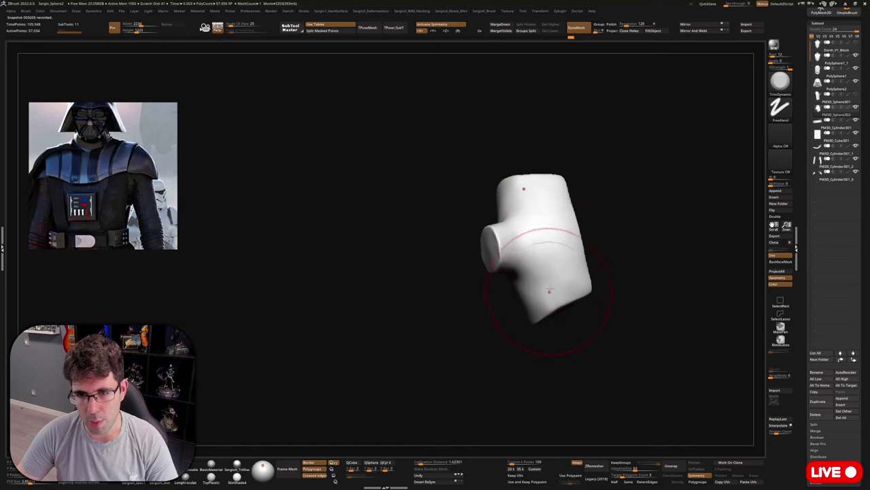
{"action": "left_click_drag", "start_coordinate": [553, 311], "coordinate": [565, 280]}
{"action": "key", "text": "shift"}
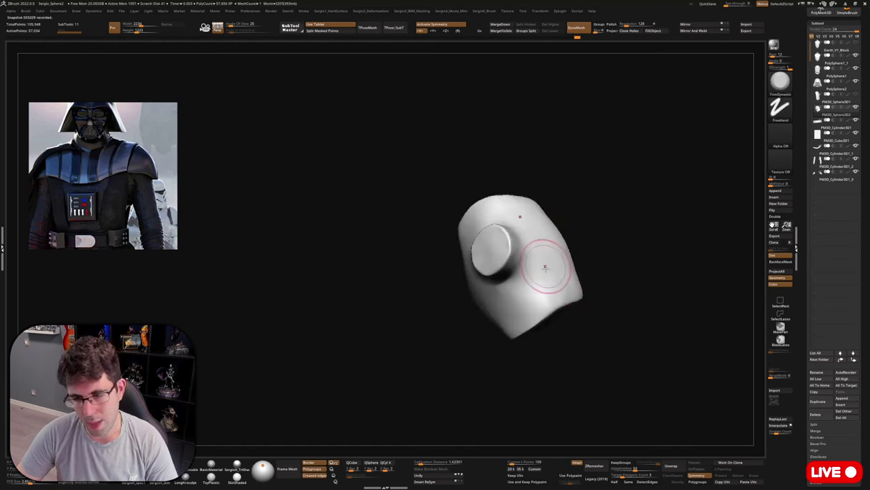
{"action": "left_click_drag", "start_coordinate": [550, 272], "coordinate": [560, 270]}
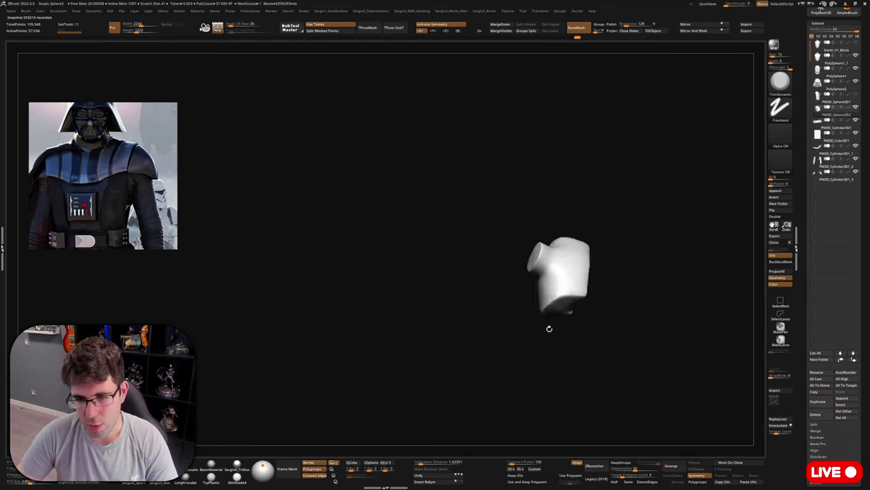
{"action": "mouse_move", "coordinate": [549, 328]}
{"action": "left_mouse_down"}
{"action": "mouse_move", "coordinate": [563, 311]}
{"action": "mouse_move", "coordinate": [579, 330]}
{"action": "mouse_move", "coordinate": [577, 292]}
{"action": "mouse_move", "coordinate": [562, 319]}
{"action": "mouse_move", "coordinate": [584, 304]}
{"action": "left_mouse_up"}
{"action": "key", "text": "shift"}
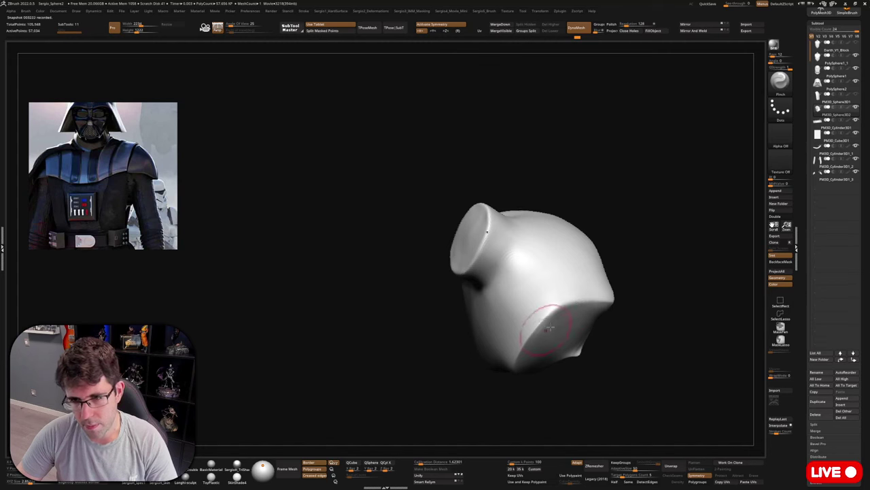
Sharpen the collar plate's outer edges with the Pinch brush and adjust its shoulder corners with the Move brush.
{"action": "left_click_drag", "start_coordinate": [550, 328], "coordinate": [571, 314]}
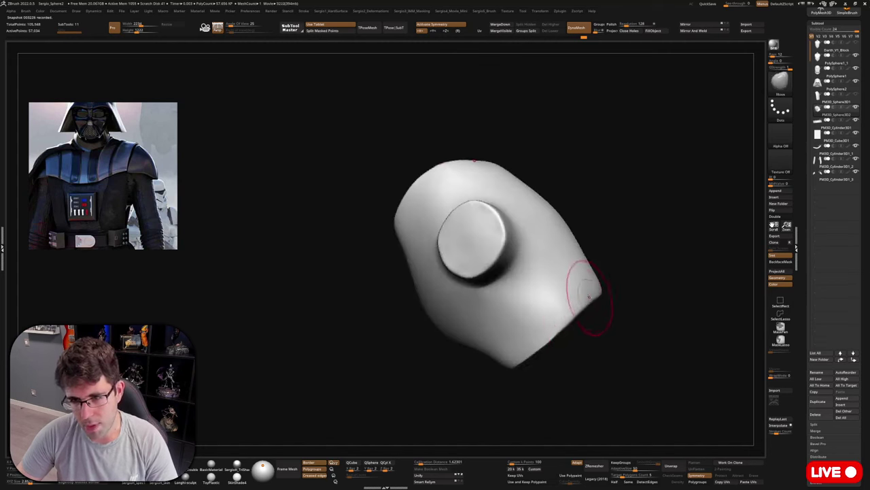
{"action": "left_click_drag", "start_coordinate": [570, 316], "coordinate": [562, 270]}
{"action": "right_click_drag", "start_coordinate": [562, 269], "coordinate": [562, 293], "text": "ctrl"}
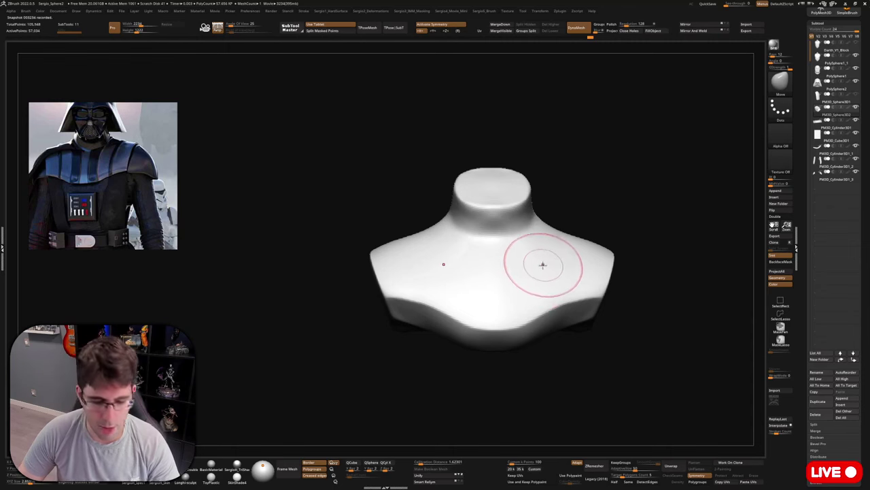
Select the torso and adjust its shoulders with the Move brush so they sit beneath the collar plate and shoulder pads.
{"action": "key", "text": "shift+s"}
{"action": "mouse_move", "coordinate": [574, 258]}
{"action": "right_mouse_down"}
{"action": "mouse_move", "coordinate": [595, 241]}
{"action": "mouse_move", "coordinate": [628, 274]}
{"action": "mouse_move", "coordinate": [629, 234]}
{"action": "right_mouse_up"}
{"action": "left_click", "coordinate": [598, 234], "text": "alt"}
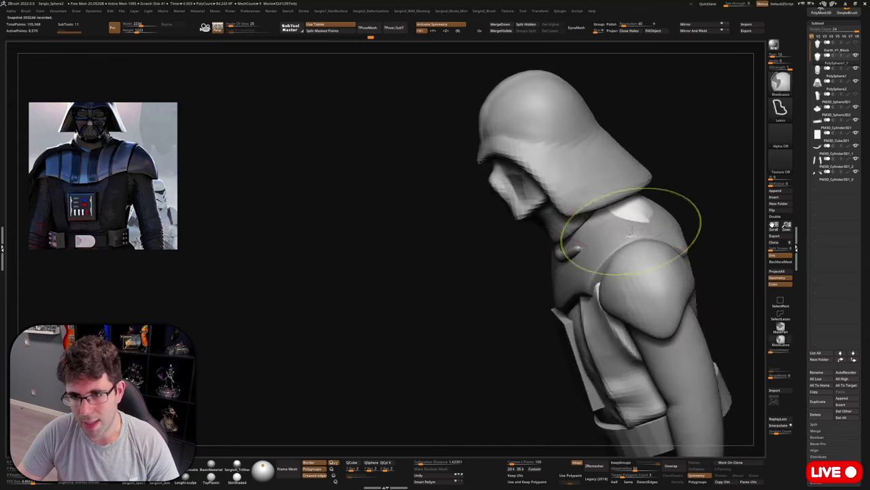
{"action": "mouse_move", "coordinate": [630, 235]}
{"action": "left_mouse_down"}
{"action": "mouse_move", "coordinate": [634, 213]}
{"action": "mouse_move", "coordinate": [624, 238]}
{"action": "left_mouse_up"}
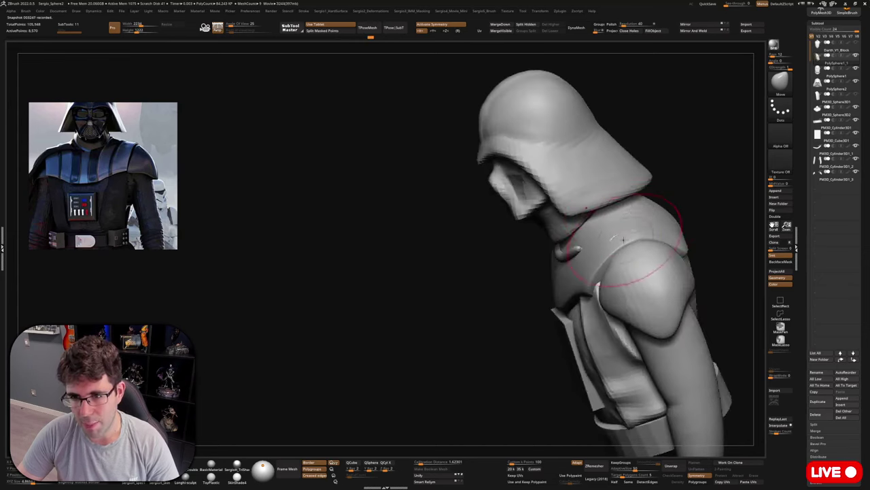
{"action": "right_click_drag", "start_coordinate": [623, 239], "coordinate": [498, 262]}
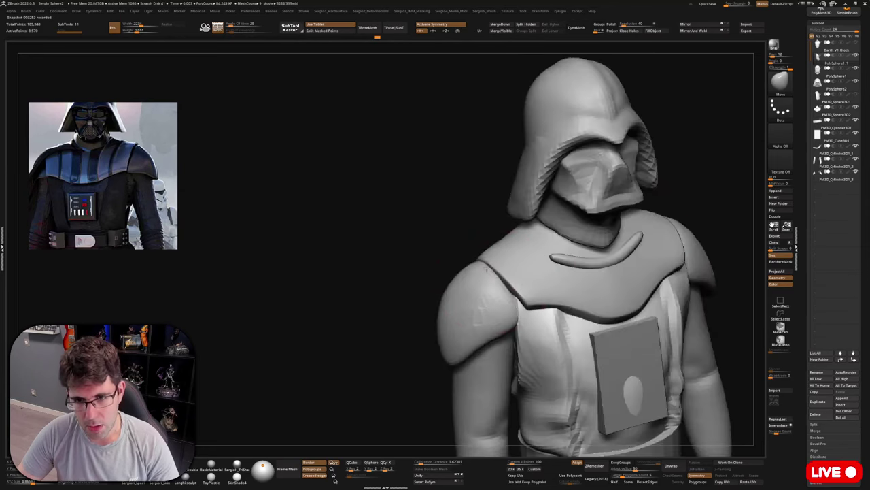
{"action": "right_click_drag", "start_coordinate": [553, 289], "coordinate": [500, 278]}
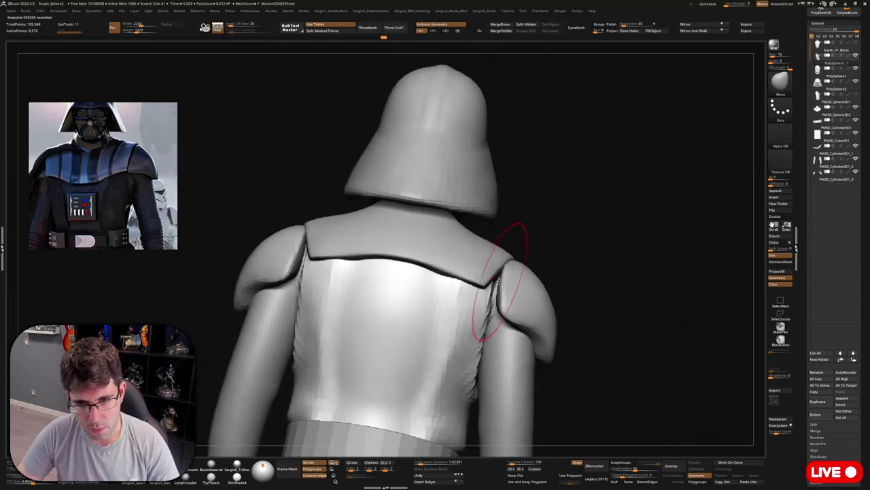
{"action": "key", "text": "shift+s"}
{"action": "left_click_drag", "start_coordinate": [502, 263], "coordinate": [510, 258]}
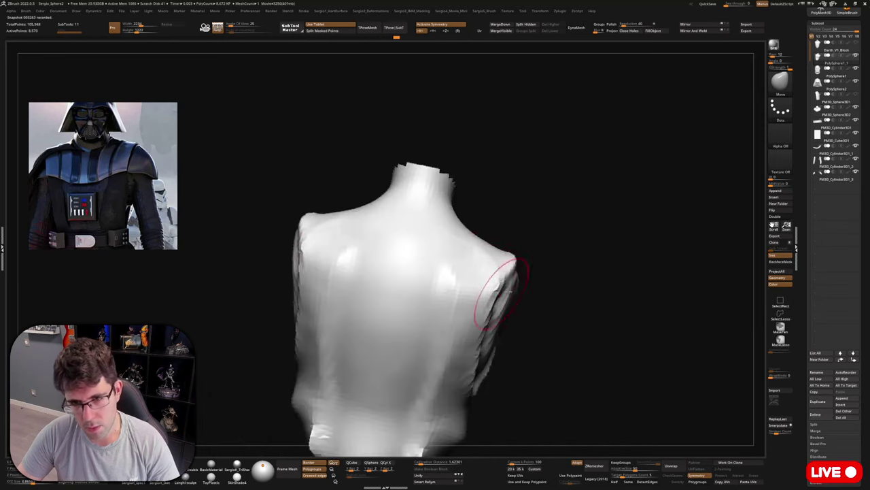
{"action": "right_click_drag", "start_coordinate": [510, 262], "coordinate": [502, 286]}
{"action": "key", "text": "shift+s"}
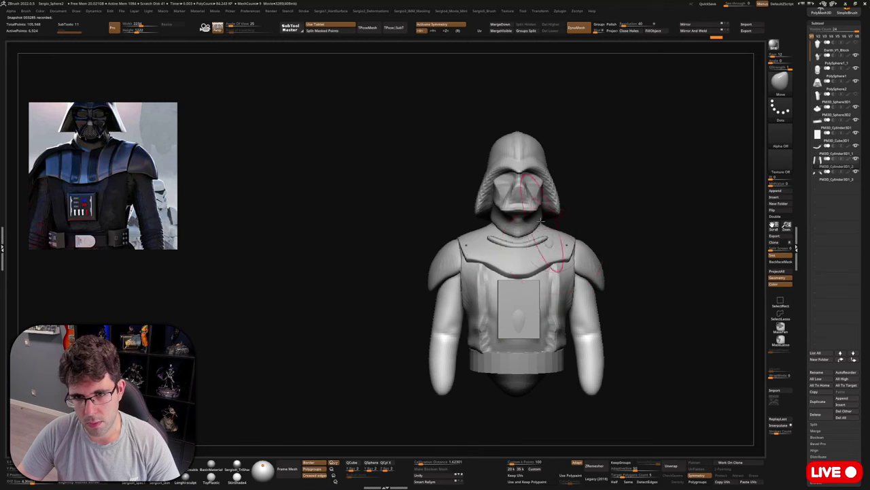
Select the face mask and helmet together and lower them slightly toward the shoulders with the Gizmo.
{"action": "right_click_drag", "start_coordinate": [548, 178], "coordinate": [552, 264], "text": "ctrl"}
{"action": "left_click", "coordinate": [522, 207], "text": "alt"}
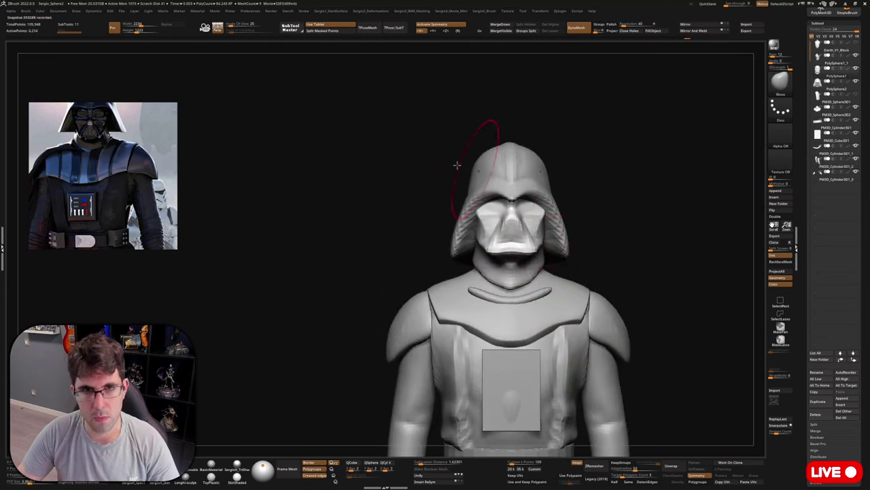
{"action": "key", "text": "w"}
{"action": "left_click", "coordinate": [545, 216]}
{"action": "left_click", "coordinate": [527, 221], "text": "ctrl+shift"}
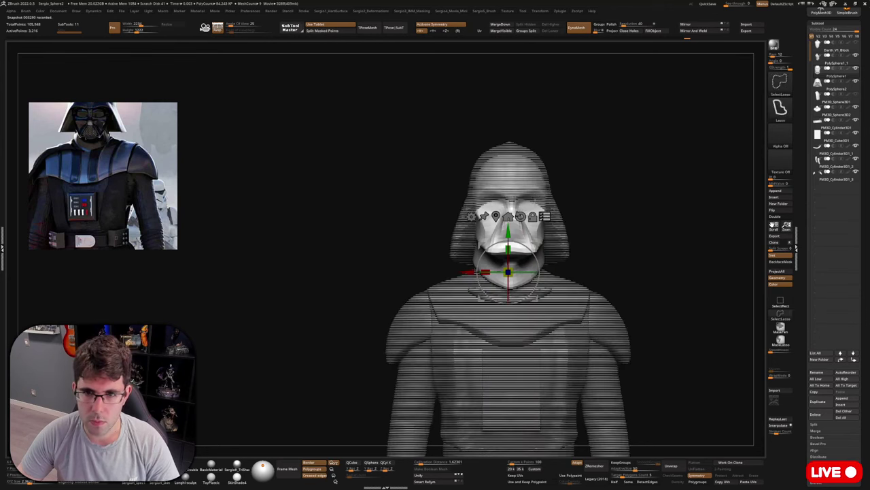
{"action": "left_click", "coordinate": [525, 178], "text": "ctrl+shift"}
{"action": "left_click_drag", "start_coordinate": [508, 232], "coordinate": [508, 234]}
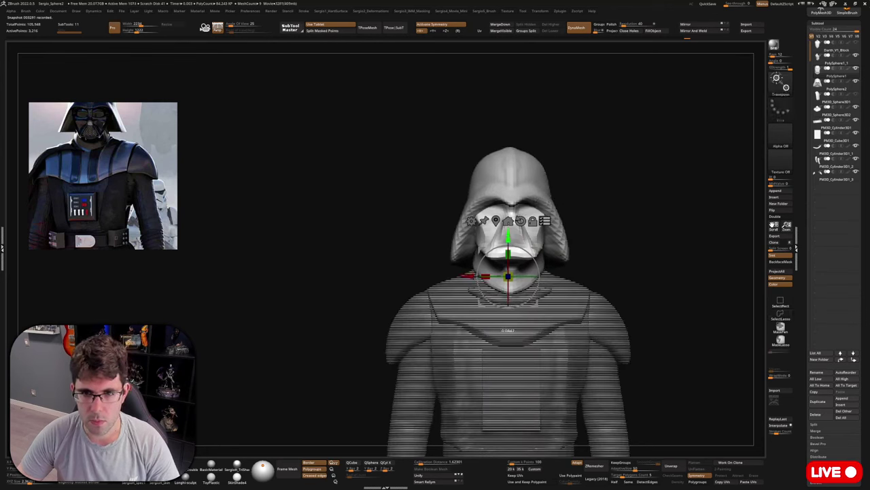
{"action": "key", "text": "q"}
Show the cape and push its shoulder area outward with the Move brush to cover the shoulder pads.
{"action": "right_click_drag", "start_coordinate": [552, 253], "coordinate": [599, 214], "text": "ctrl"}
{"action": "left_click", "coordinate": [856, 108]}
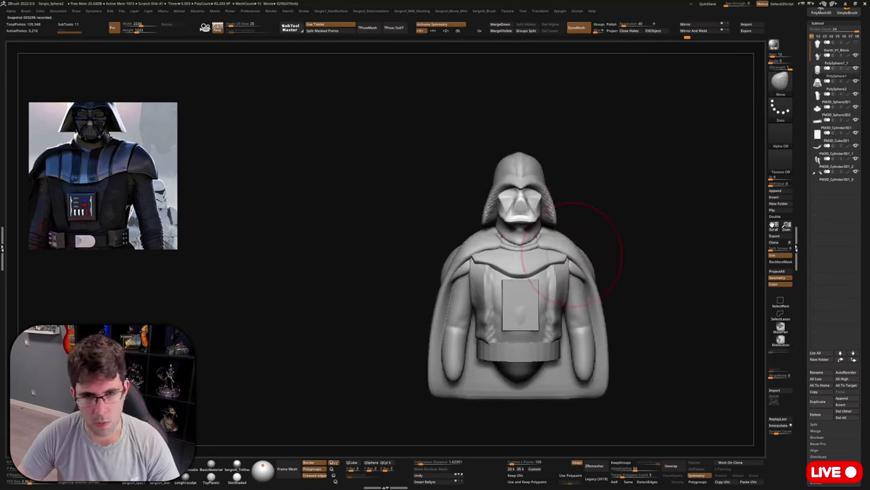
{"action": "right_click_drag", "start_coordinate": [599, 262], "coordinate": [500, 282]}
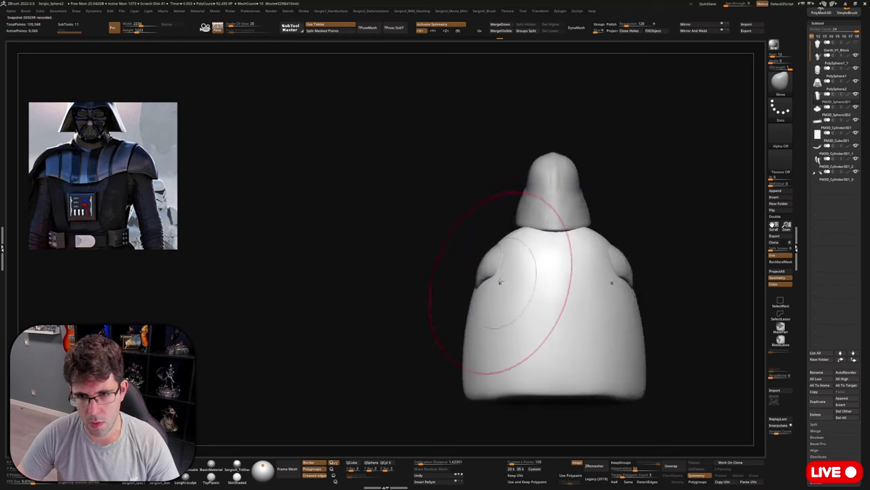
{"action": "left_click_drag", "start_coordinate": [500, 282], "coordinate": [480, 257]}
{"action": "key", "text": "s"}
{"action": "left_click_drag", "start_coordinate": [512, 227], "coordinate": [521, 240]}
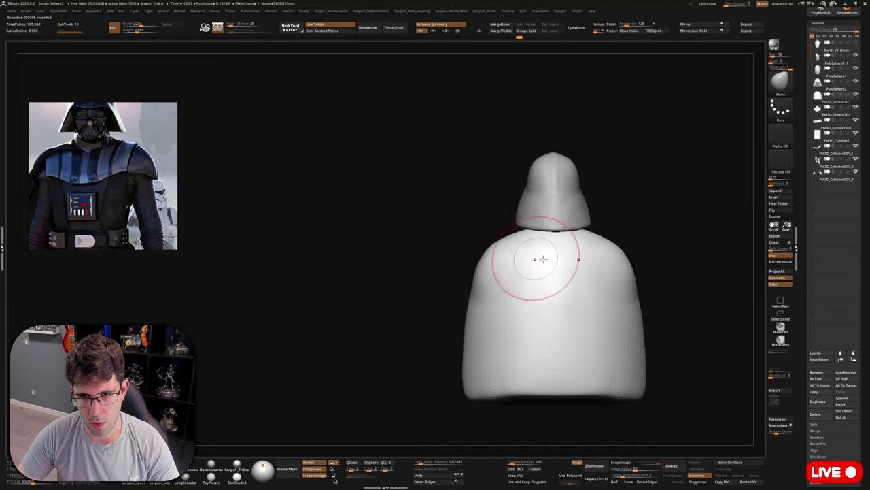
{"action": "mouse_move", "coordinate": [542, 259]}
{"action": "right_mouse_down"}
{"action": "mouse_move", "coordinate": [575, 245]}
{"action": "mouse_move", "coordinate": [591, 254]}
{"action": "mouse_move", "coordinate": [608, 238]}
{"action": "mouse_move", "coordinate": [577, 235]}
{"action": "mouse_move", "coordinate": [606, 261]}
{"action": "mouse_move", "coordinate": [602, 276]}
{"action": "right_mouse_up"}
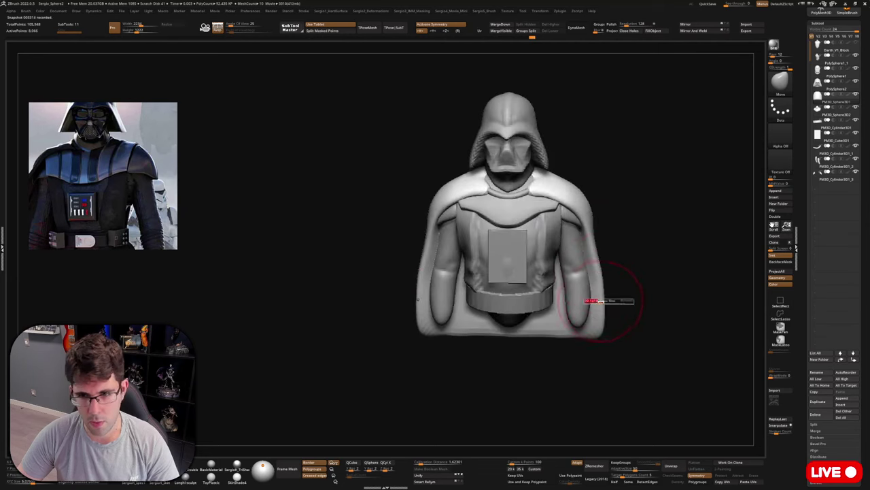
{"action": "right_click_drag", "start_coordinate": [592, 338], "coordinate": [593, 290]}
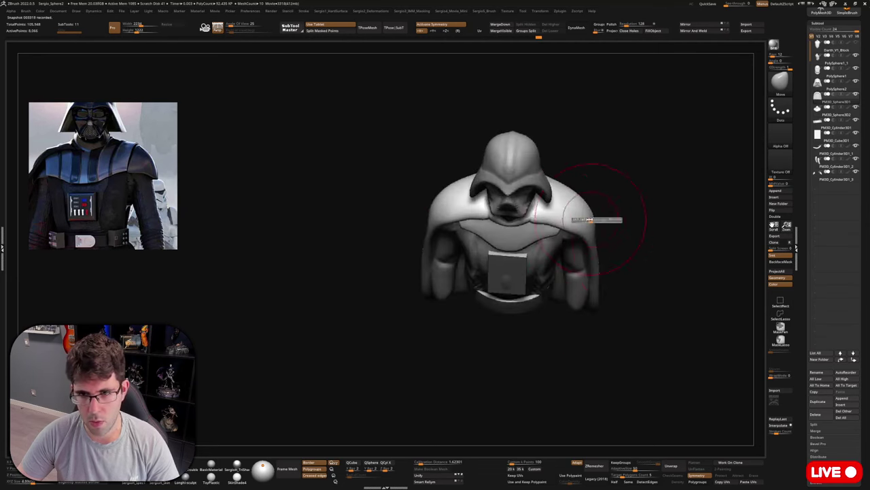
{"action": "left_click_drag", "start_coordinate": [590, 220], "coordinate": [584, 201]}
{"action": "mouse_move", "coordinate": [598, 249]}
{"action": "right_mouse_down"}
{"action": "mouse_move", "coordinate": [582, 205]}
{"action": "mouse_move", "coordinate": [614, 238]}
{"action": "mouse_move", "coordinate": [619, 266]}
{"action": "mouse_move", "coordinate": [574, 270]}
{"action": "mouse_move", "coordinate": [599, 262]}
{"action": "mouse_move", "coordinate": [583, 277]}
{"action": "right_mouse_up"}
Reposition the cape's sides around the arms with the Gizmo and smooth the stretched surface.
{"action": "left_click_drag", "start_coordinate": [640, 220], "coordinate": [597, 211], "text": "ctrl"}
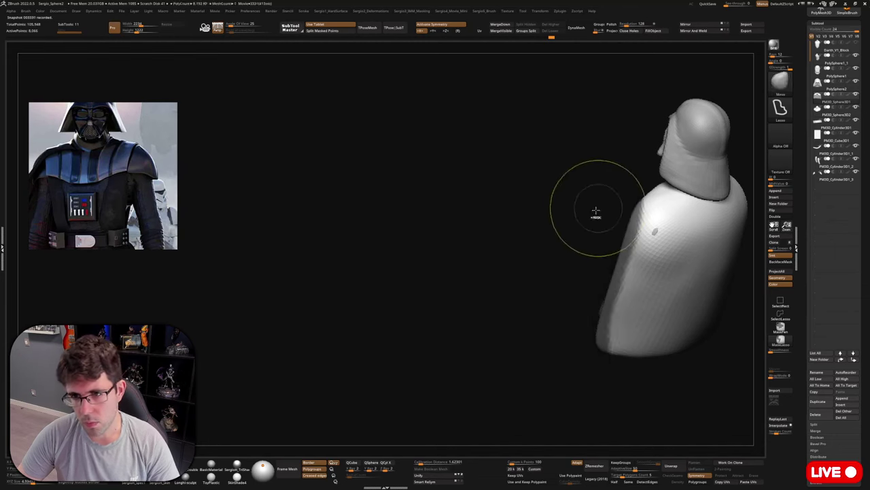
{"action": "mouse_move", "coordinate": [596, 212]}
{"action": "right_mouse_down"}
{"action": "mouse_move", "coordinate": [614, 305]}
{"action": "mouse_move", "coordinate": [637, 267]}
{"action": "right_mouse_up"}
{"action": "key", "text": "w"}
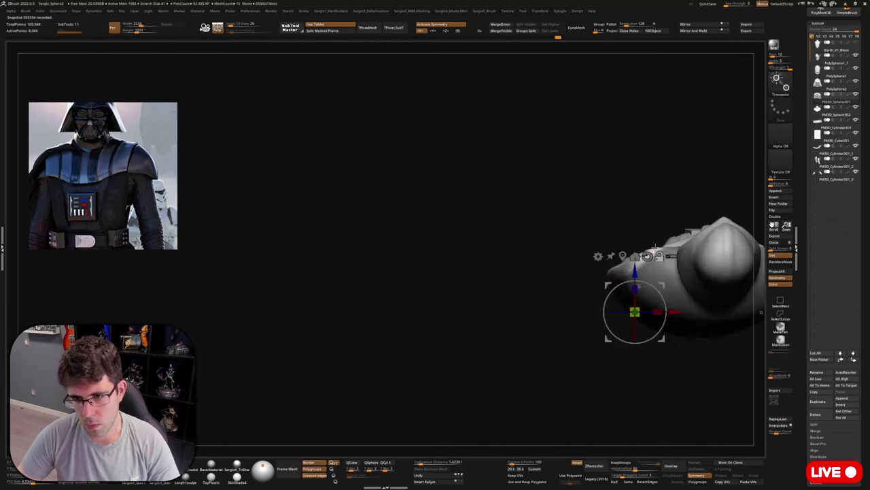
{"action": "mouse_move", "coordinate": [642, 323]}
{"action": "left_mouse_down"}
{"action": "mouse_move", "coordinate": [649, 276]}
{"action": "mouse_move", "coordinate": [672, 262]}
{"action": "left_mouse_up"}
{"action": "left_click_drag", "start_coordinate": [649, 298], "coordinate": [652, 308]}
{"action": "mouse_move", "coordinate": [652, 307]}
{"action": "right_mouse_down"}
{"action": "mouse_move", "coordinate": [646, 256]}
{"action": "mouse_move", "coordinate": [665, 288]}
{"action": "mouse_move", "coordinate": [657, 235]}
{"action": "mouse_move", "coordinate": [647, 229]}
{"action": "mouse_move", "coordinate": [647, 261]}
{"action": "mouse_move", "coordinate": [626, 242]}
{"action": "mouse_move", "coordinate": [643, 235]}
{"action": "mouse_move", "coordinate": [617, 231]}
{"action": "mouse_move", "coordinate": [632, 235]}
{"action": "mouse_move", "coordinate": [595, 245]}
{"action": "right_mouse_up"}
{"action": "key", "text": "q"}
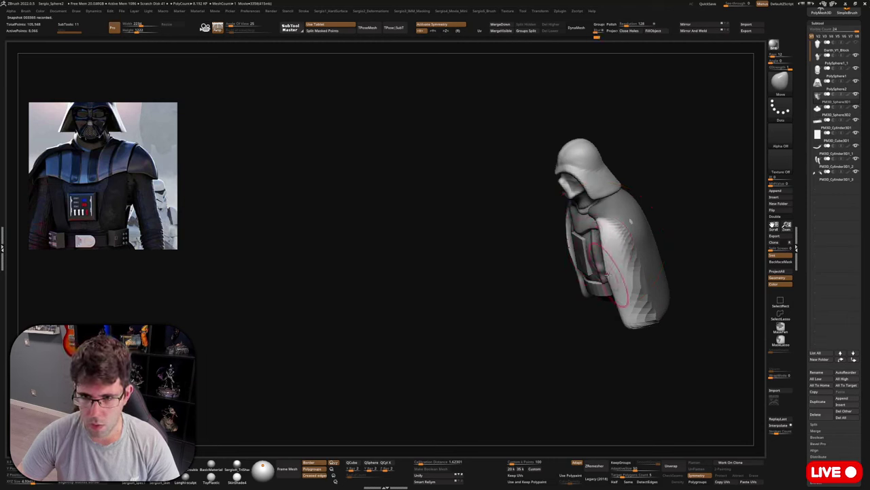
{"action": "mouse_move", "coordinate": [616, 273]}
{"action": "left_mouse_down", "text": "shift"}
{"action": "mouse_move", "coordinate": [651, 252]}
{"action": "mouse_move", "coordinate": [609, 218]}
{"action": "left_mouse_up", "text": "shift"}
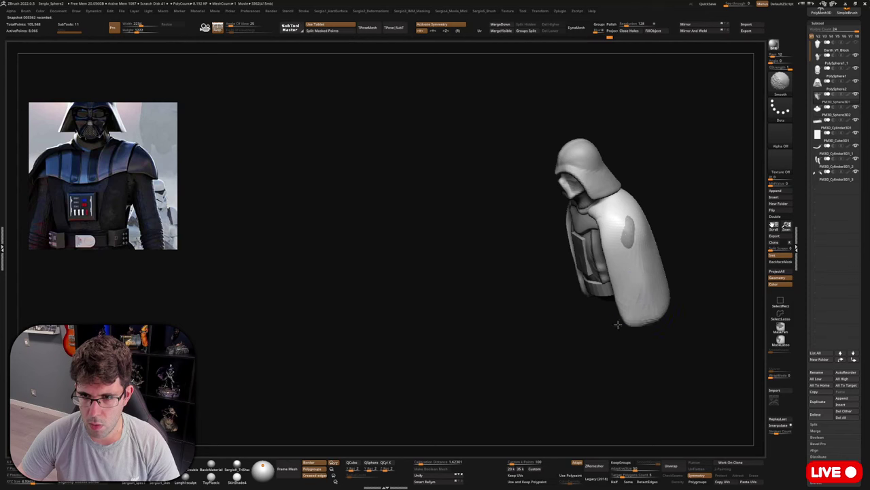
{"action": "mouse_move", "coordinate": [612, 224]}
{"action": "right_mouse_down"}
{"action": "mouse_move", "coordinate": [641, 242]}
{"action": "mouse_move", "coordinate": [624, 242]}
{"action": "right_mouse_up"}
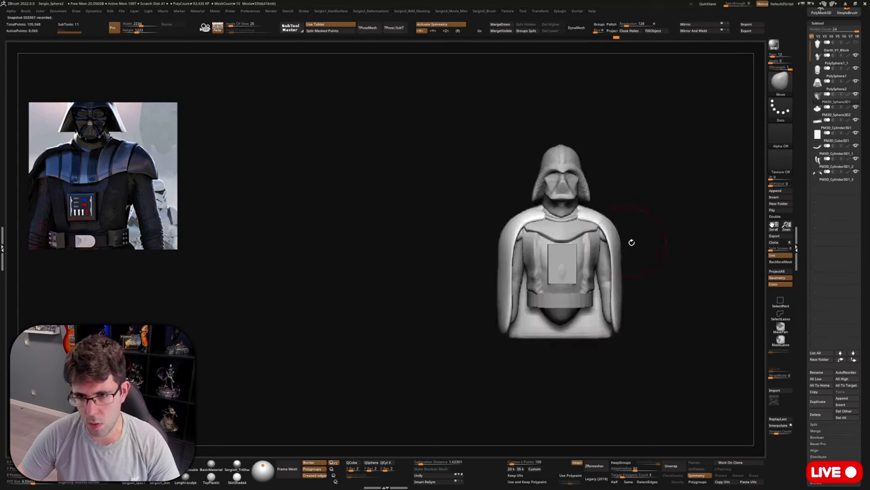
Extend the cape's lower front corners downward and reshape its side edges from front and back with the Move brush.
{"action": "key", "text": "s"}
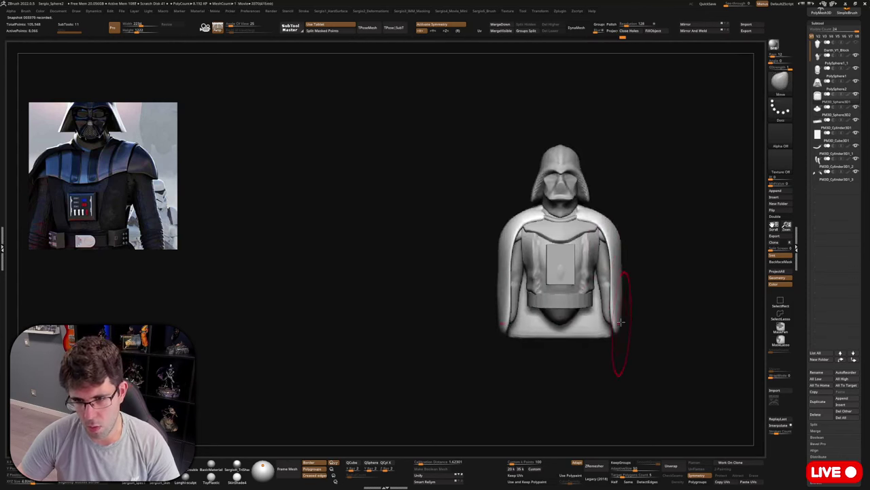
{"action": "left_click_drag", "start_coordinate": [611, 310], "coordinate": [616, 348]}
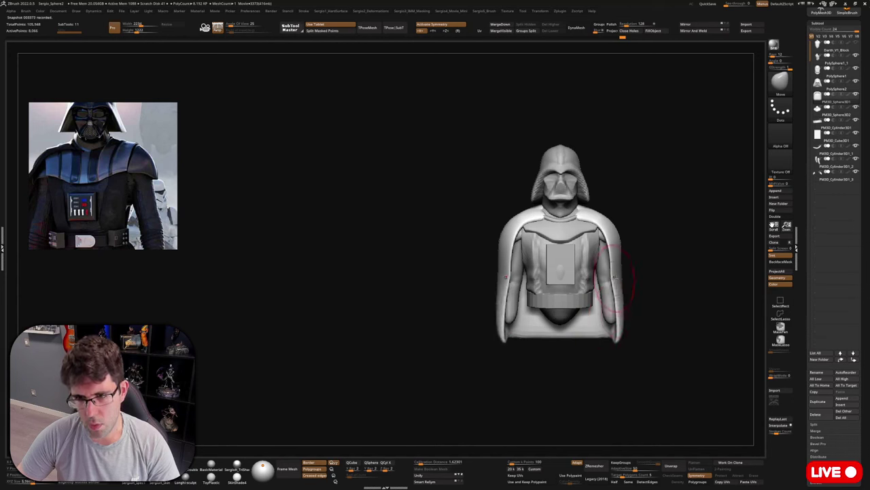
{"action": "left_click_drag", "start_coordinate": [620, 236], "coordinate": [614, 246]}
{"action": "right_click_drag", "start_coordinate": [674, 242], "coordinate": [616, 245]}
{"action": "key", "text": "s"}
{"action": "left_click_drag", "start_coordinate": [642, 229], "coordinate": [638, 224]}
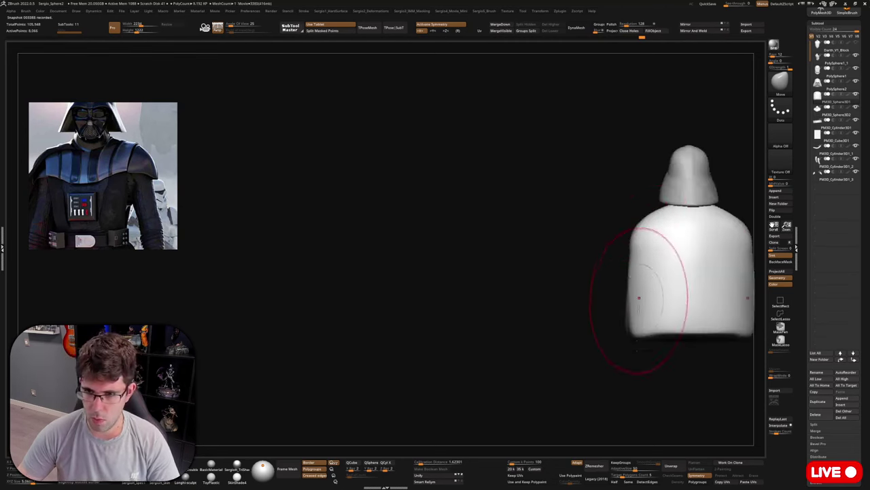
{"action": "left_click_drag", "start_coordinate": [640, 297], "coordinate": [631, 305]}
{"action": "mouse_move", "coordinate": [631, 304]}
{"action": "right_mouse_down"}
{"action": "mouse_move", "coordinate": [688, 326]}
{"action": "mouse_move", "coordinate": [631, 281]}
{"action": "mouse_move", "coordinate": [619, 298]}
{"action": "right_mouse_up"}
{"action": "left_click_drag", "start_coordinate": [619, 340], "coordinate": [623, 326]}
{"action": "left_click_drag", "start_coordinate": [615, 280], "coordinate": [626, 251]}
Check the fit of the shoulder pads beneath the cape from the front and side.
{"action": "left_click", "coordinate": [824, 112]}
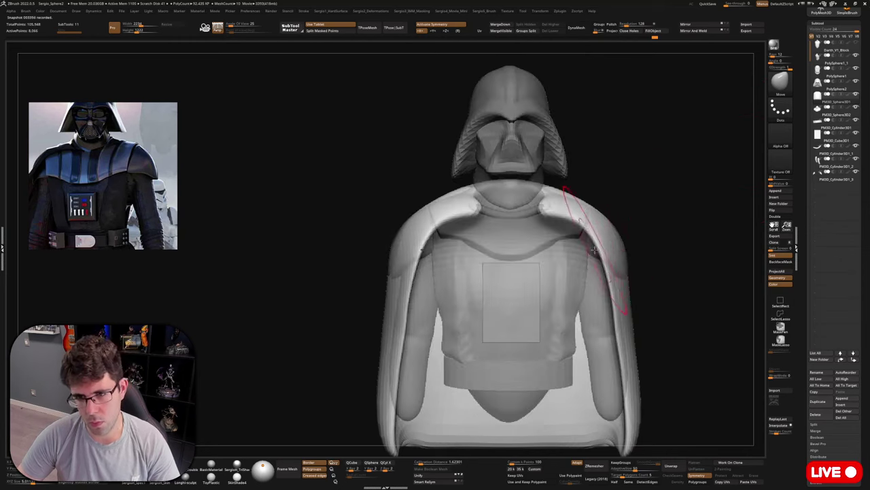
{"action": "left_click", "coordinate": [616, 259], "text": "alt"}
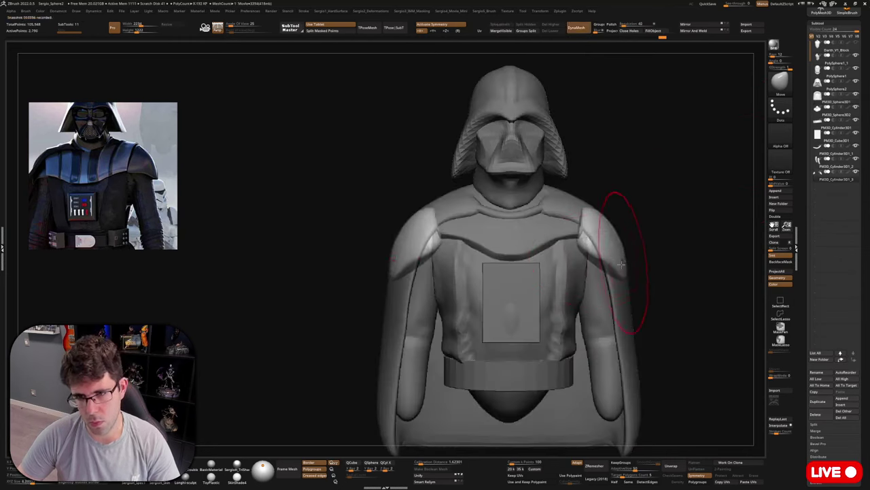
{"action": "mouse_move", "coordinate": [619, 295]}
{"action": "right_mouse_down", "text": "ctrl"}
{"action": "mouse_move", "coordinate": [641, 237]}
{"action": "mouse_move", "coordinate": [644, 256]}
{"action": "mouse_move", "coordinate": [631, 260]}
{"action": "mouse_move", "coordinate": [629, 279]}
{"action": "mouse_move", "coordinate": [554, 281]}
{"action": "right_mouse_up", "text": "ctrl"}
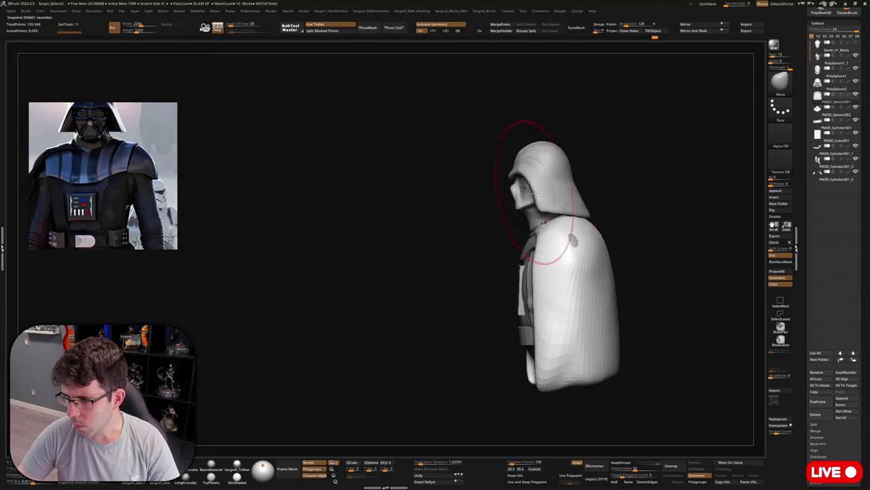
{"action": "mouse_move", "coordinate": [537, 204]}
{"action": "right_mouse_down"}
{"action": "mouse_move", "coordinate": [574, 208]}
{"action": "mouse_move", "coordinate": [561, 160]}
{"action": "mouse_move", "coordinate": [564, 274]}
{"action": "right_mouse_up"}
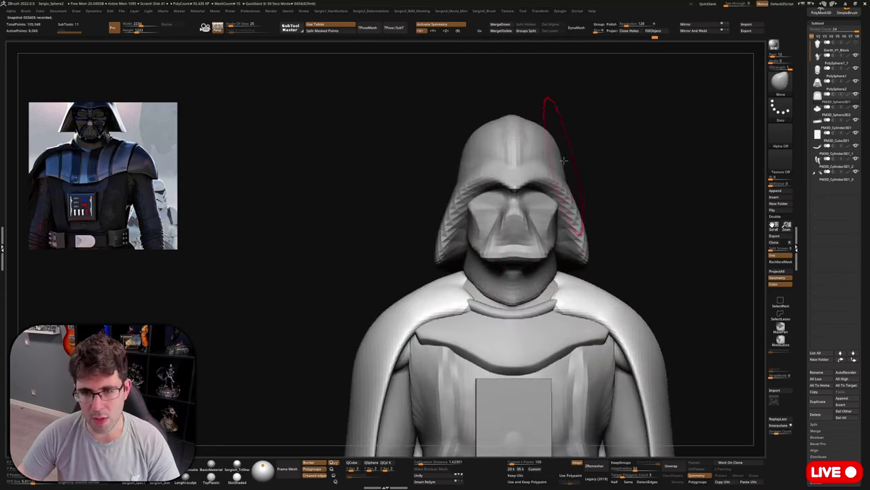
{"action": "mouse_move", "coordinate": [583, 154]}
{"action": "right_mouse_down"}
{"action": "mouse_move", "coordinate": [616, 172]}
{"action": "mouse_move", "coordinate": [548, 167]}
{"action": "right_mouse_up"}
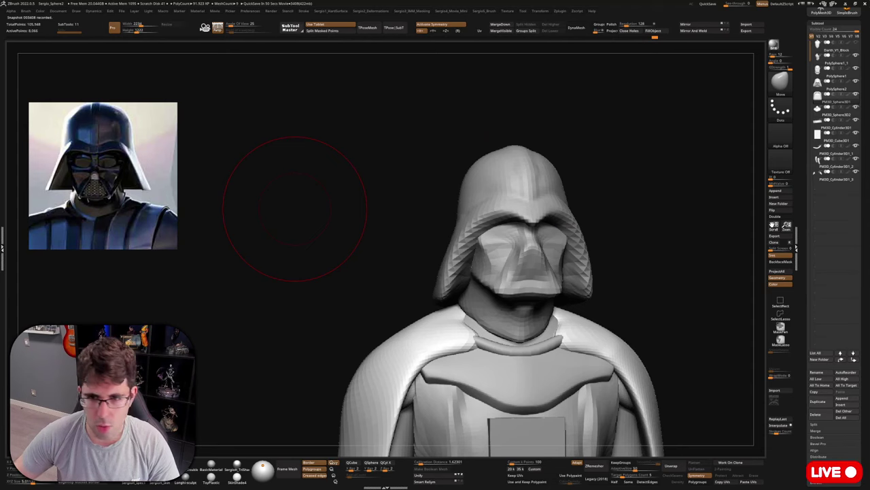
Select the helmet and raise the lower edge of its rear flare with the Move brush.
{"action": "right_click_drag", "start_coordinate": [680, 252], "coordinate": [676, 283]}
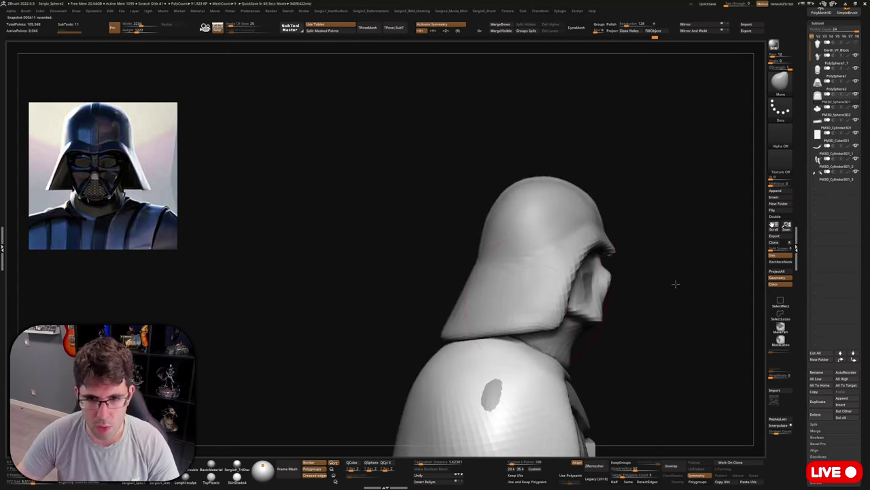
{"action": "left_click", "coordinate": [476, 320], "text": "alt"}
{"action": "mouse_move", "coordinate": [476, 335]}
{"action": "left_mouse_down"}
{"action": "mouse_move", "coordinate": [453, 327]}
{"action": "mouse_move", "coordinate": [496, 327]}
{"action": "mouse_move", "coordinate": [480, 324]}
{"action": "left_mouse_up"}
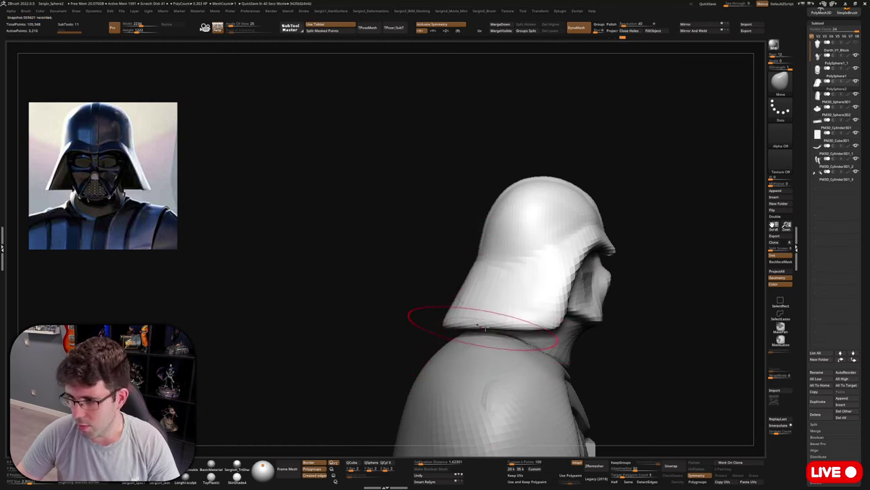
{"action": "mouse_move", "coordinate": [484, 325]}
{"action": "right_mouse_down", "text": "shift"}
{"action": "mouse_move", "coordinate": [435, 321]}
{"action": "mouse_move", "coordinate": [422, 359]}
{"action": "mouse_move", "coordinate": [520, 318]}
{"action": "right_mouse_up", "text": "shift"}
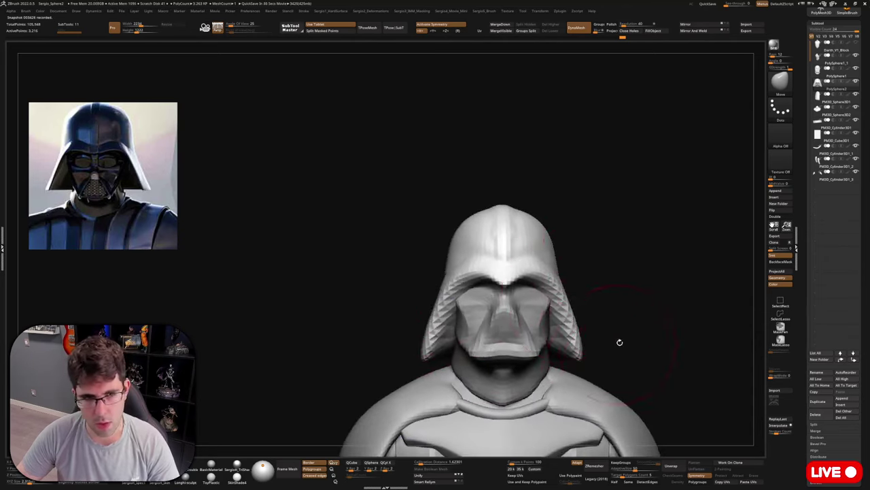
{"action": "mouse_move", "coordinate": [619, 342]}
{"action": "left_mouse_down"}
{"action": "mouse_move", "coordinate": [587, 348]}
{"action": "mouse_move", "coordinate": [621, 349]}
{"action": "mouse_move", "coordinate": [598, 330]}
{"action": "mouse_move", "coordinate": [564, 325]}
{"action": "left_mouse_up"}
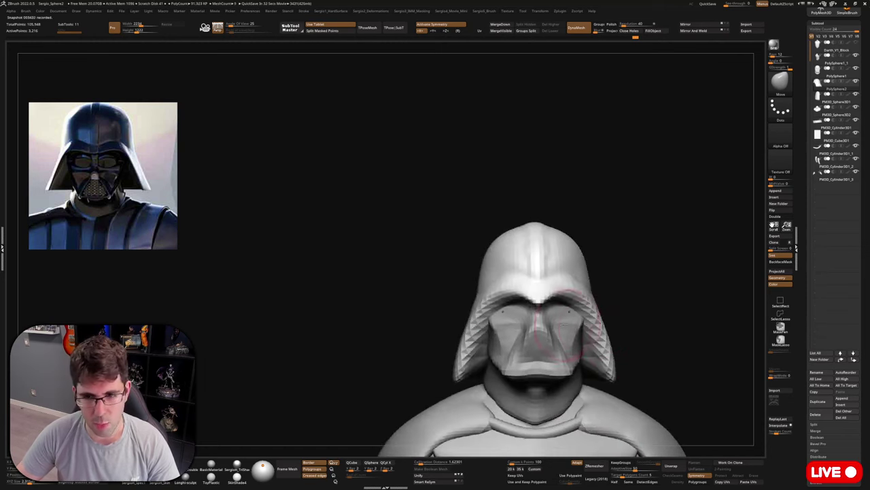
Select the face mask and reshape its jaw corners, cheeks and mouth area with the Move brush.
{"action": "left_click", "coordinate": [561, 327], "text": "alt"}
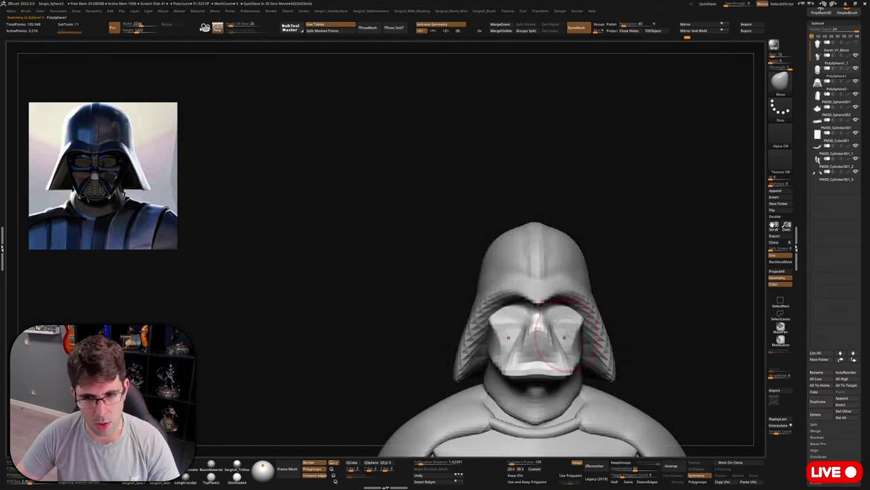
{"action": "mouse_move", "coordinate": [565, 337]}
{"action": "right_mouse_down"}
{"action": "mouse_move", "coordinate": [555, 343]}
{"action": "mouse_move", "coordinate": [549, 310]}
{"action": "mouse_move", "coordinate": [550, 350]}
{"action": "right_mouse_up"}
{"action": "right_click_drag", "start_coordinate": [549, 350], "coordinate": [565, 352]}
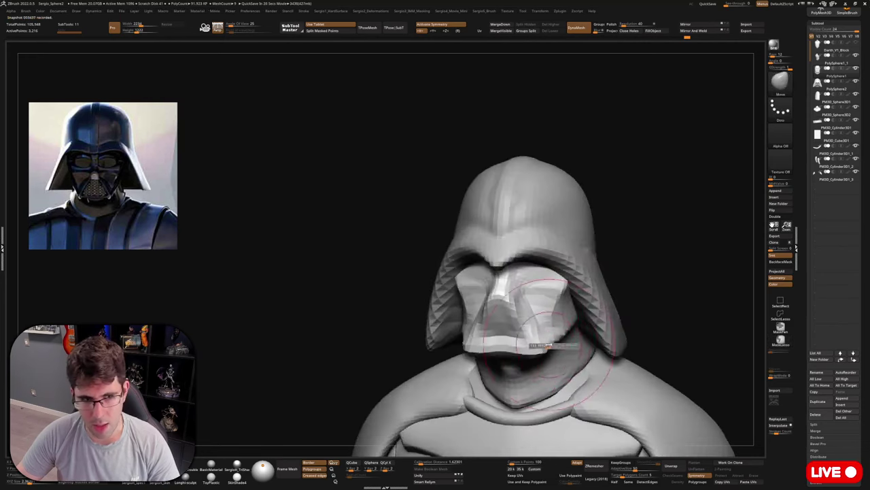
{"action": "mouse_move", "coordinate": [547, 345]}
{"action": "left_mouse_down"}
{"action": "mouse_move", "coordinate": [544, 356]}
{"action": "mouse_move", "coordinate": [557, 335]}
{"action": "mouse_move", "coordinate": [546, 340]}
{"action": "left_mouse_up"}
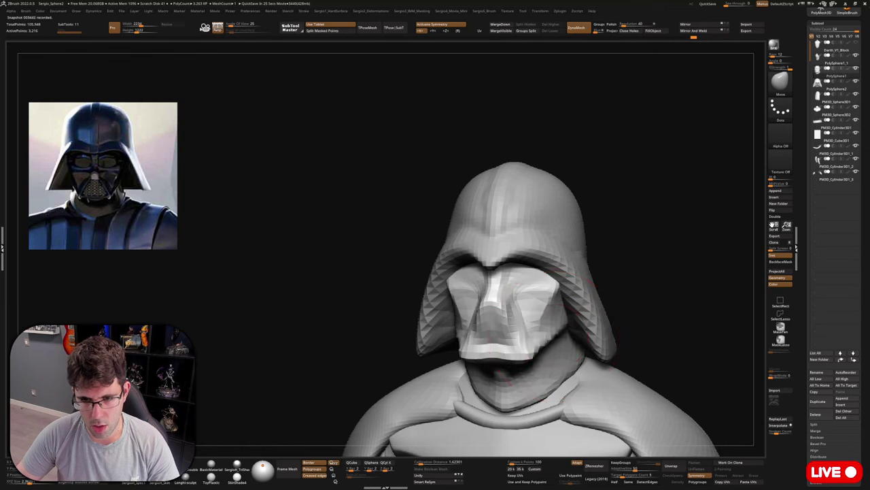
{"action": "right_click_drag", "start_coordinate": [552, 339], "coordinate": [557, 320], "text": "shift"}
{"action": "left_click_drag", "start_coordinate": [552, 290], "coordinate": [538, 271]}
{"action": "left_click_drag", "start_coordinate": [514, 345], "coordinate": [521, 357]}
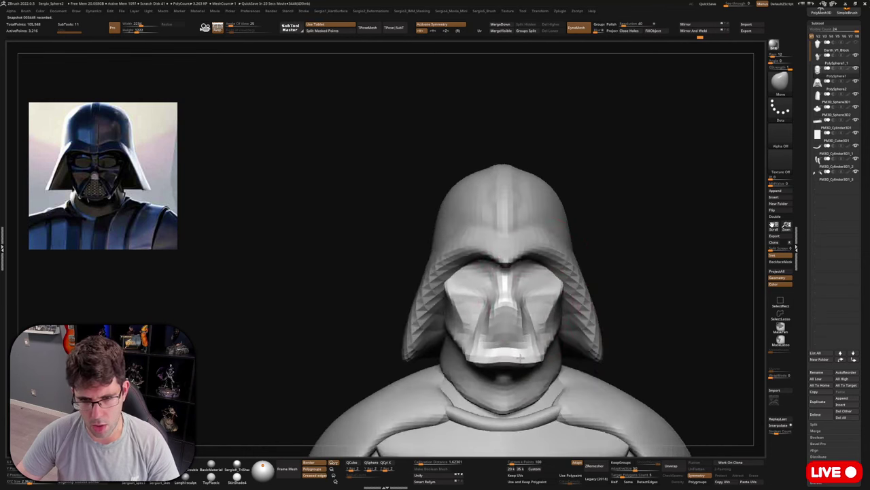
Smooth and adjust the neck beneath the mask's jaw with the Smooth, Clay and Move brushes, checking from the side and below.
{"action": "right_click_drag", "start_coordinate": [521, 355], "coordinate": [524, 315]}
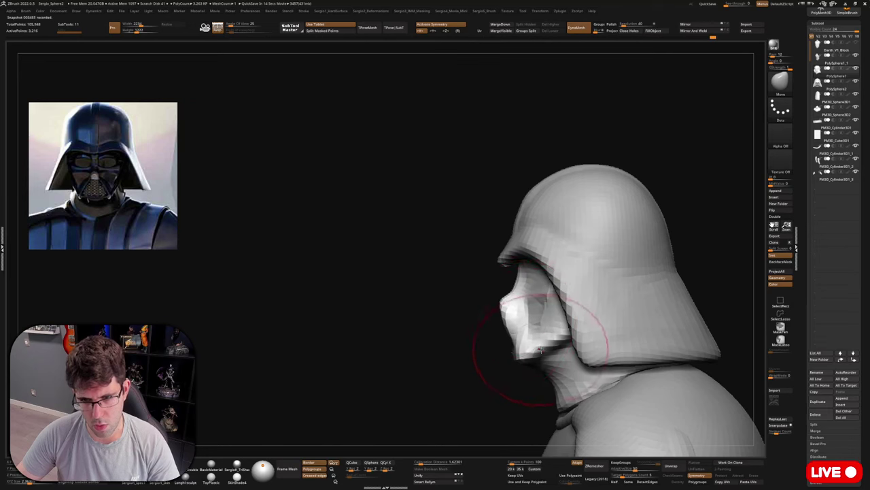
{"action": "mouse_move", "coordinate": [573, 369]}
{"action": "right_mouse_down"}
{"action": "mouse_move", "coordinate": [637, 373]}
{"action": "mouse_move", "coordinate": [553, 333]}
{"action": "mouse_move", "coordinate": [558, 320]}
{"action": "mouse_move", "coordinate": [558, 368]}
{"action": "right_mouse_up"}
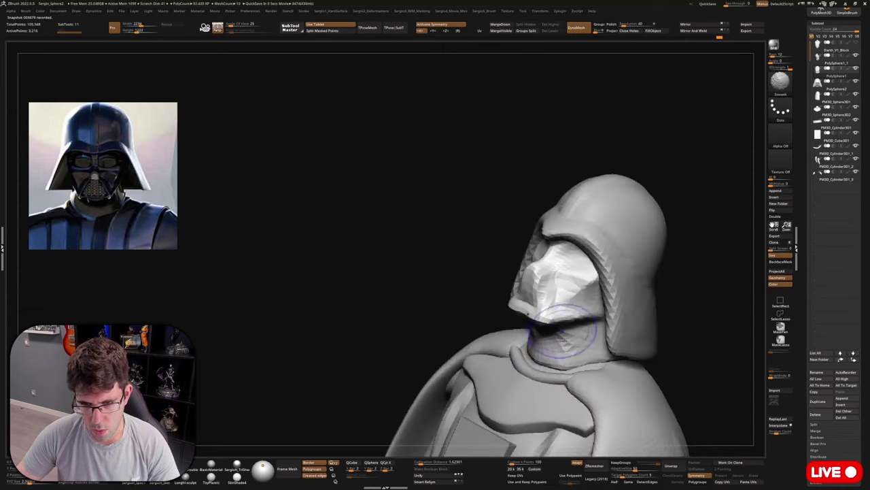
{"action": "mouse_move", "coordinate": [563, 328]}
{"action": "right_mouse_down"}
{"action": "mouse_move", "coordinate": [565, 340]}
{"action": "mouse_move", "coordinate": [565, 332]}
{"action": "mouse_move", "coordinate": [573, 337]}
{"action": "mouse_move", "coordinate": [565, 320]}
{"action": "right_mouse_up"}
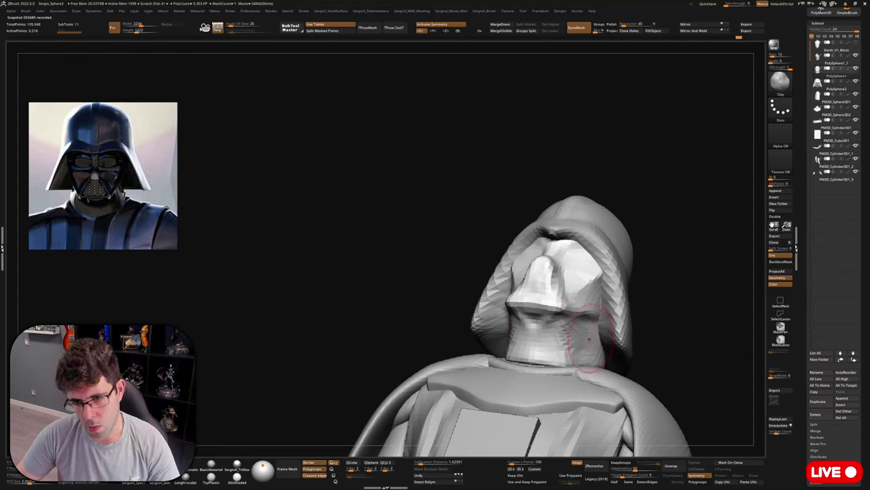
{"action": "key", "text": "shift"}
{"action": "mouse_move", "coordinate": [574, 382]}
{"action": "right_mouse_down"}
{"action": "mouse_move", "coordinate": [517, 319]}
{"action": "mouse_move", "coordinate": [507, 357]}
{"action": "mouse_move", "coordinate": [573, 350]}
{"action": "right_mouse_up"}
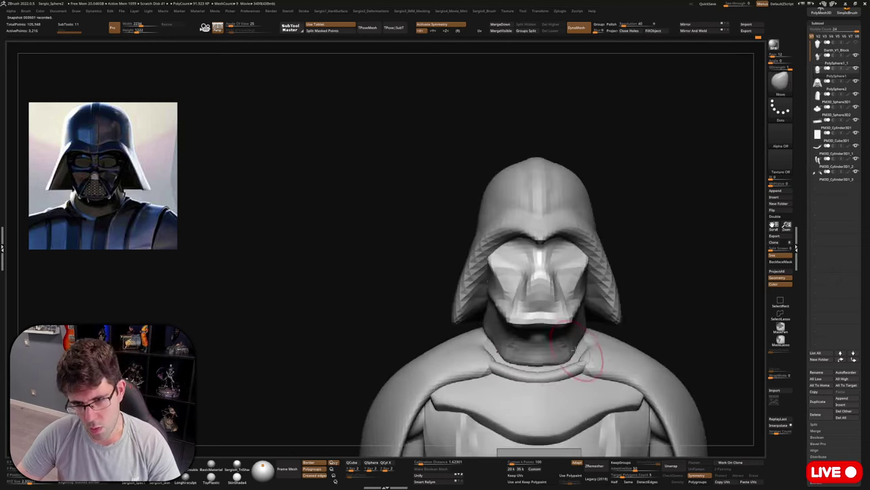
{"action": "left_click_drag", "start_coordinate": [580, 343], "coordinate": [581, 339]}
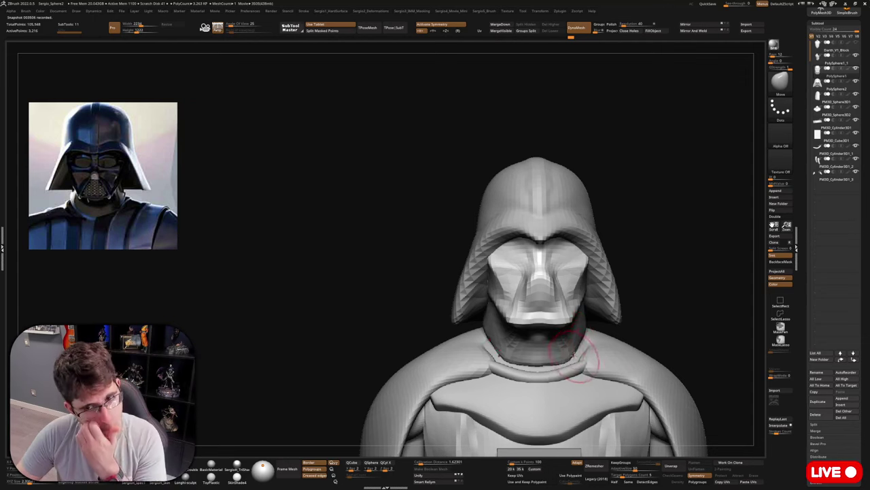
{"action": "mouse_move", "coordinate": [576, 345]}
{"action": "right_mouse_down"}
{"action": "mouse_move", "coordinate": [542, 364]}
{"action": "mouse_move", "coordinate": [593, 358]}
{"action": "mouse_move", "coordinate": [542, 365]}
{"action": "mouse_move", "coordinate": [592, 353]}
{"action": "mouse_move", "coordinate": [582, 342]}
{"action": "mouse_move", "coordinate": [598, 363]}
{"action": "mouse_move", "coordinate": [575, 309]}
{"action": "right_mouse_up"}
Isolate the head and face subtool, reshape the outer eye area with the Move brush and smooth it.
{"action": "right_click_drag", "start_coordinate": [592, 274], "coordinate": [589, 307], "text": "ctrl"}
{"action": "key", "text": "alt+s"}
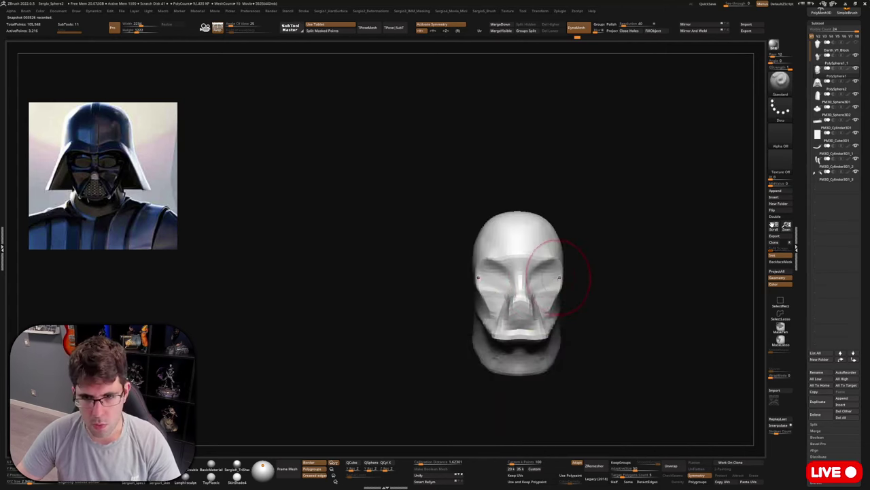
{"action": "right_click_drag", "start_coordinate": [558, 280], "coordinate": [536, 269]}
{"action": "key", "text": "b"}
{"action": "key", "text": "m"}
{"action": "key", "text": "v"}
{"action": "left_click_drag", "start_coordinate": [542, 256], "coordinate": [562, 268]}
{"action": "mouse_move", "coordinate": [564, 268]}
{"action": "right_mouse_down"}
{"action": "mouse_move", "coordinate": [554, 276]}
{"action": "mouse_move", "coordinate": [564, 253]}
{"action": "mouse_move", "coordinate": [570, 266]}
{"action": "right_mouse_up"}
{"action": "mouse_move", "coordinate": [554, 256]}
{"action": "left_mouse_down", "text": "shift"}
{"action": "mouse_move", "coordinate": [555, 240]}
{"action": "mouse_move", "coordinate": [586, 242]}
{"action": "mouse_move", "coordinate": [593, 262]}
{"action": "left_mouse_up", "text": "shift"}
{"action": "mouse_move", "coordinate": [595, 275]}
{"action": "right_mouse_down"}
{"action": "mouse_move", "coordinate": [596, 295]}
{"action": "mouse_move", "coordinate": [585, 286]}
{"action": "mouse_move", "coordinate": [611, 279]}
{"action": "mouse_move", "coordinate": [587, 289]}
{"action": "mouse_move", "coordinate": [596, 292]}
{"action": "right_mouse_up"}
Refine the side plane of the cheek with the DamStandard brush and smooth the area toward the jaw.
{"action": "key", "text": "b"}
{"action": "key", "text": "d"}
{"action": "key", "text": "s"}
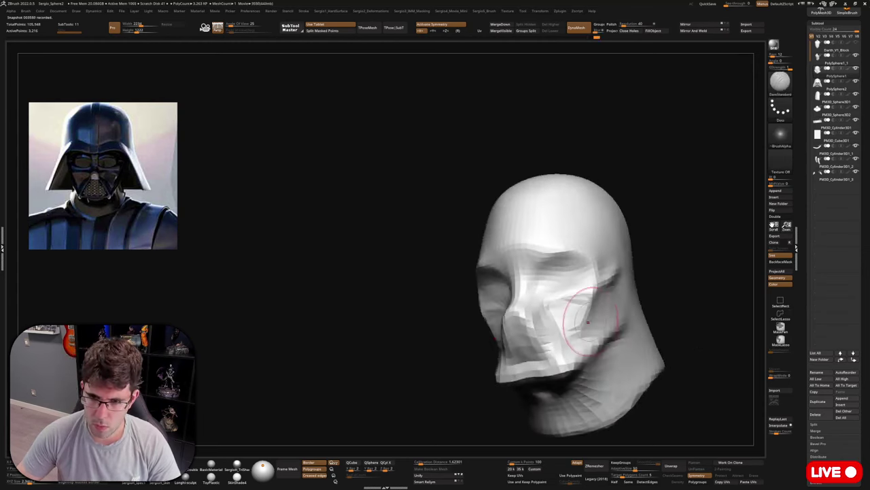
{"action": "right_click_drag", "start_coordinate": [588, 322], "coordinate": [582, 306]}
{"action": "right_click_drag", "start_coordinate": [575, 349], "coordinate": [602, 291]}
{"action": "key", "text": "shift"}
{"action": "right_click_drag", "start_coordinate": [625, 263], "coordinate": [612, 280]}
{"action": "left_click_drag", "start_coordinate": [605, 323], "coordinate": [603, 316], "text": "shift"}
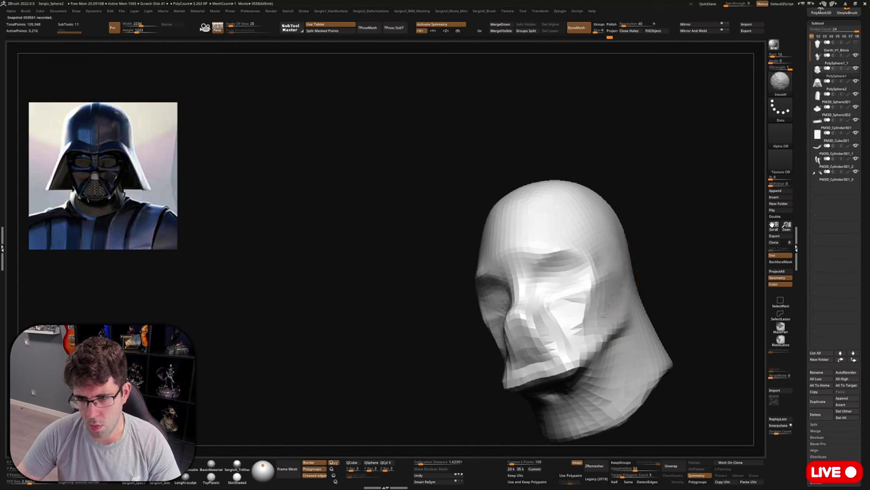
{"action": "right_click_drag", "start_coordinate": [583, 311], "coordinate": [599, 311], "text": "shift"}
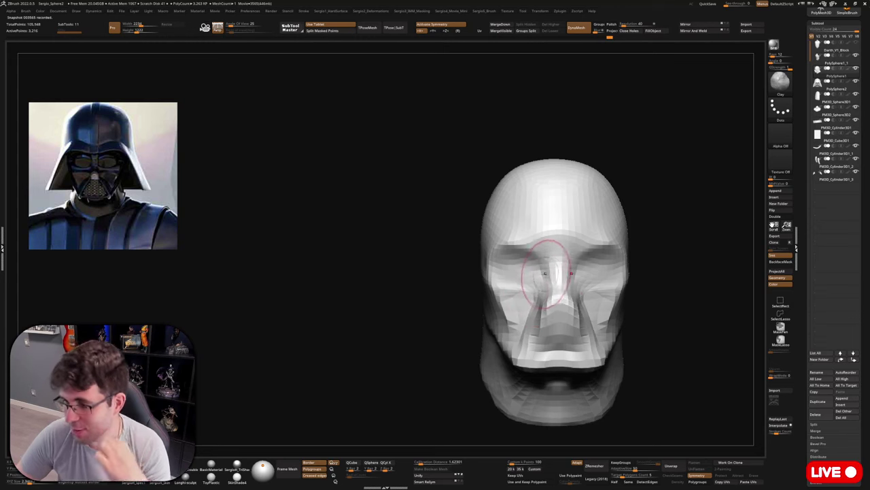
Refine the mask's cheekbones and the planes beside the mouth with the Move brush from above, side and front.
{"action": "left_click_drag", "start_coordinate": [673, 236], "coordinate": [644, 240]}
{"action": "right_click_drag", "start_coordinate": [554, 338], "coordinate": [504, 326]}
{"action": "right_click_drag", "start_coordinate": [536, 357], "coordinate": [534, 276], "text": "ctrl"}
{"action": "mouse_move", "coordinate": [534, 275]}
{"action": "right_mouse_down", "text": "ctrl"}
{"action": "mouse_move", "coordinate": [528, 334]}
{"action": "mouse_move", "coordinate": [522, 294]}
{"action": "right_mouse_up", "text": "ctrl"}
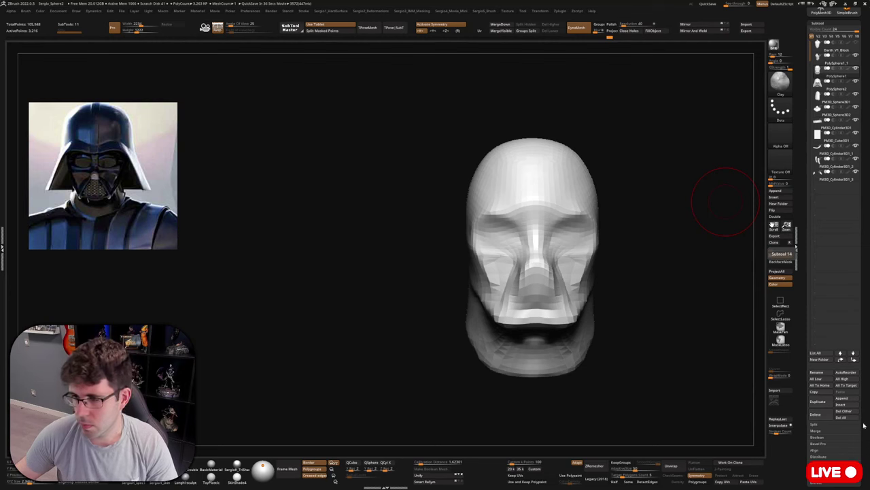
{"action": "left_click_drag", "start_coordinate": [616, 332], "coordinate": [607, 325]}
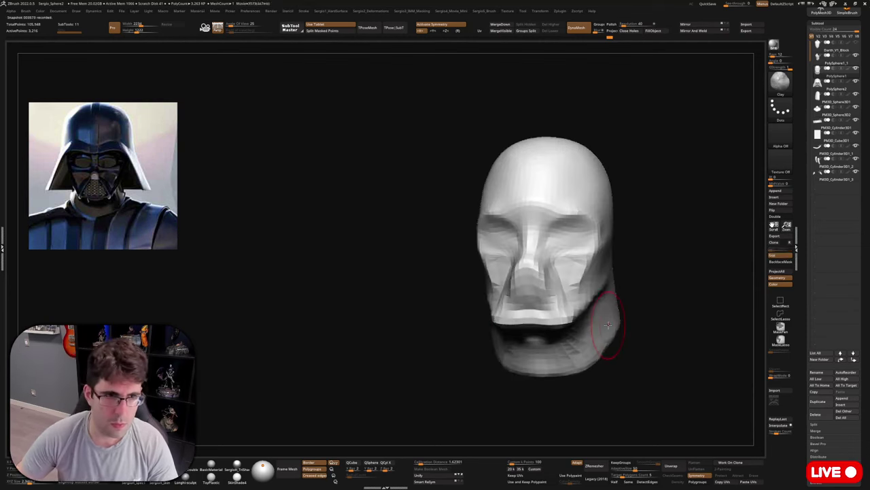
{"action": "mouse_move", "coordinate": [623, 130]}
{"action": "left_mouse_down"}
{"action": "mouse_move", "coordinate": [635, 143]}
{"action": "mouse_move", "coordinate": [598, 214]}
{"action": "mouse_move", "coordinate": [581, 290]}
{"action": "mouse_move", "coordinate": [589, 279]}
{"action": "left_mouse_up"}
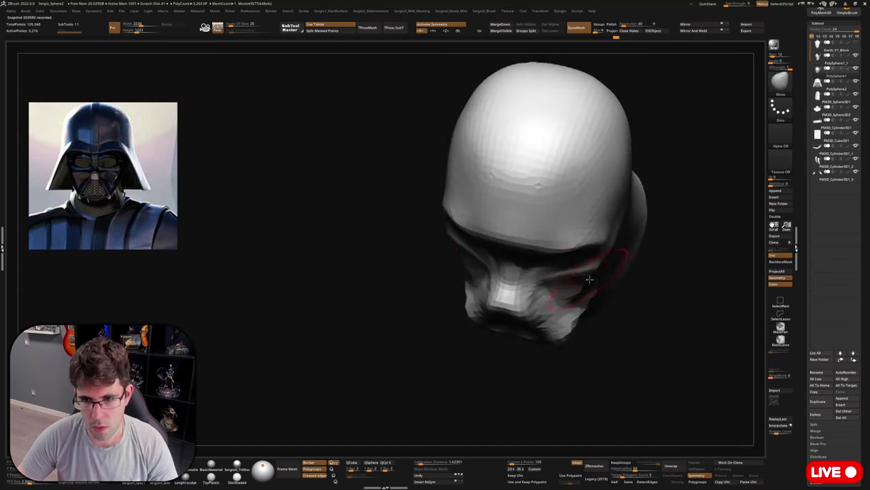
{"action": "mouse_move", "coordinate": [649, 299]}
{"action": "left_mouse_down"}
{"action": "mouse_move", "coordinate": [591, 270]}
{"action": "mouse_move", "coordinate": [573, 282]}
{"action": "left_mouse_up"}
{"action": "mouse_move", "coordinate": [523, 326]}
{"action": "left_mouse_down"}
{"action": "mouse_move", "coordinate": [584, 273]}
{"action": "mouse_move", "coordinate": [576, 288]}
{"action": "mouse_move", "coordinate": [564, 282]}
{"action": "mouse_move", "coordinate": [573, 281]}
{"action": "mouse_move", "coordinate": [574, 303]}
{"action": "left_mouse_up"}
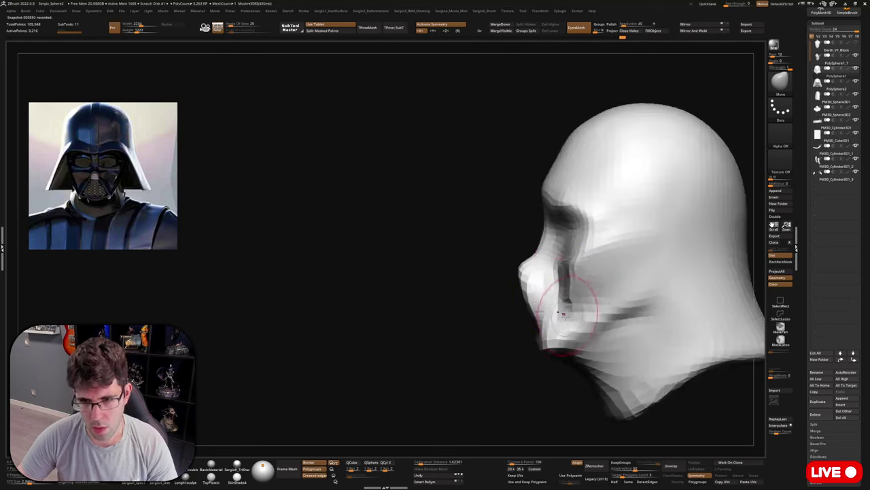
{"action": "mouse_move", "coordinate": [563, 299]}
{"action": "left_mouse_down"}
{"action": "mouse_move", "coordinate": [602, 302]}
{"action": "mouse_move", "coordinate": [574, 291]}
{"action": "left_mouse_up"}
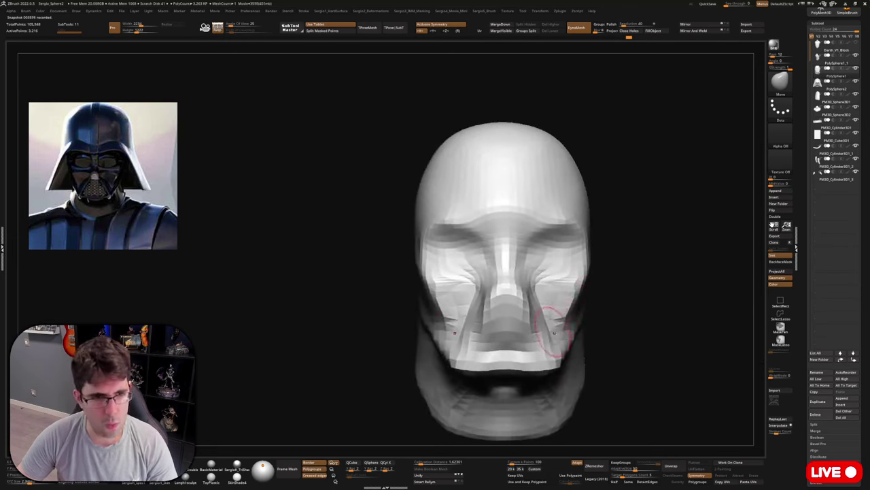
{"action": "mouse_move", "coordinate": [554, 330]}
{"action": "left_mouse_down"}
{"action": "mouse_move", "coordinate": [528, 289]}
{"action": "mouse_move", "coordinate": [507, 326]}
{"action": "left_mouse_up"}
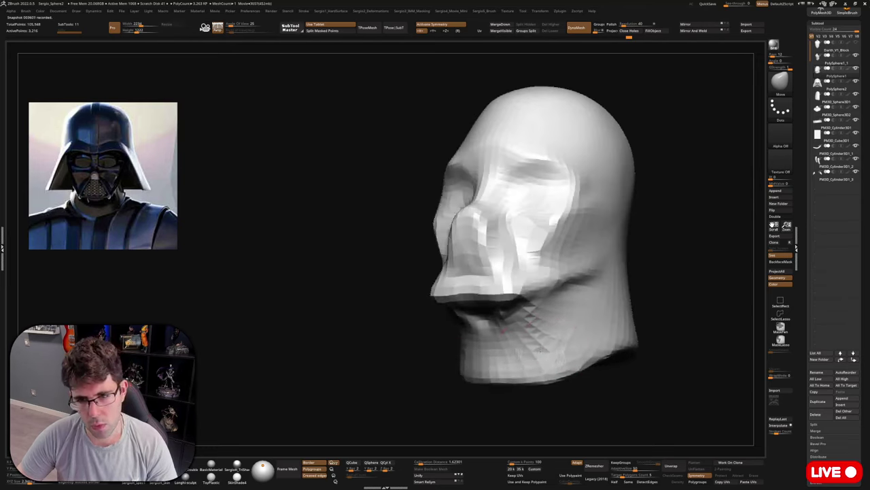
Build up the brow ridge and the outer corner of the eye socket with the Clay brush from the side.
{"action": "mouse_move", "coordinate": [545, 338]}
{"action": "right_mouse_down"}
{"action": "mouse_move", "coordinate": [571, 309]}
{"action": "mouse_move", "coordinate": [548, 278]}
{"action": "mouse_move", "coordinate": [549, 313]}
{"action": "right_mouse_up"}
{"action": "mouse_move", "coordinate": [549, 314]}
{"action": "right_mouse_down", "text": "ctrl"}
{"action": "mouse_move", "coordinate": [547, 265]}
{"action": "mouse_move", "coordinate": [480, 256]}
{"action": "mouse_move", "coordinate": [468, 272]}
{"action": "mouse_move", "coordinate": [479, 271]}
{"action": "right_mouse_up", "text": "ctrl"}
{"action": "key", "text": "b"}
{"action": "key", "text": "s"}
{"action": "key", "text": "t"}
{"action": "key", "text": "s"}
{"action": "key", "text": "s"}
{"action": "key", "text": "b"}
{"action": "key", "text": "c"}
{"action": "key", "text": "l"}
{"action": "key", "text": "alt+s"}
{"action": "left_click_drag", "start_coordinate": [455, 268], "coordinate": [514, 245]}
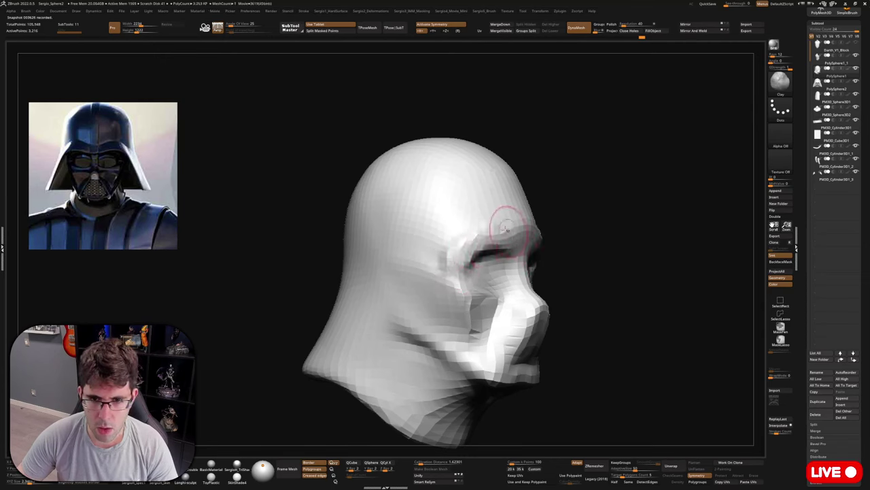
{"action": "right_click_drag", "start_coordinate": [506, 228], "coordinate": [464, 231]}
{"action": "left_click_drag", "start_coordinate": [525, 256], "coordinate": [501, 245]}
{"action": "mouse_move", "coordinate": [476, 238]}
{"action": "right_mouse_down"}
{"action": "mouse_move", "coordinate": [511, 252]}
{"action": "mouse_move", "coordinate": [503, 246]}
{"action": "right_mouse_up"}
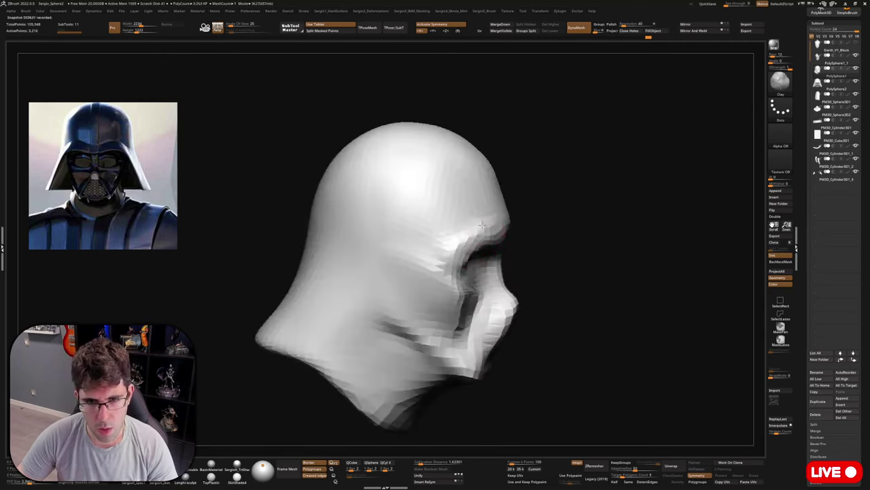
{"action": "mouse_move", "coordinate": [482, 225]}
{"action": "left_mouse_down"}
{"action": "mouse_move", "coordinate": [449, 262]}
{"action": "mouse_move", "coordinate": [450, 251]}
{"action": "left_mouse_up"}
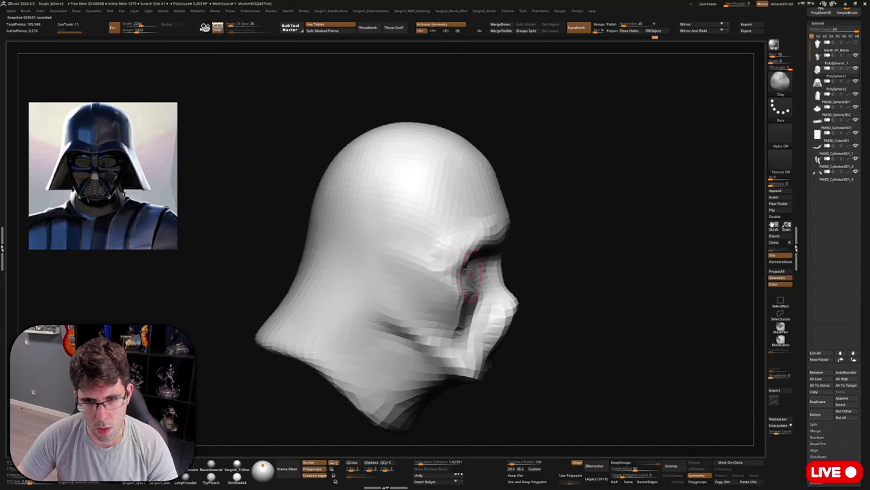
{"action": "right_click_drag", "start_coordinate": [467, 269], "coordinate": [464, 246]}
{"action": "left_click_drag", "start_coordinate": [465, 246], "coordinate": [459, 230]}
Reshape the brow and upper eye socket edges with the Move brush, adjusting the brush size.
{"action": "mouse_move", "coordinate": [513, 224]}
{"action": "right_mouse_down"}
{"action": "mouse_move", "coordinate": [501, 263]}
{"action": "mouse_move", "coordinate": [545, 255]}
{"action": "right_mouse_up"}
{"action": "key", "text": "b"}
{"action": "key", "text": "m"}
{"action": "key", "text": "v"}
{"action": "left_click_drag", "start_coordinate": [556, 267], "coordinate": [559, 264]}
{"action": "right_click_drag", "start_coordinate": [559, 264], "coordinate": [579, 265]}
{"action": "key", "text": "bracketright"}
{"action": "left_click_drag", "start_coordinate": [554, 262], "coordinate": [564, 272]}
{"action": "right_click_drag", "start_coordinate": [564, 272], "coordinate": [570, 268]}
{"action": "key", "text": "s"}
{"action": "mouse_move", "coordinate": [570, 267]}
{"action": "left_mouse_down"}
{"action": "mouse_move", "coordinate": [560, 267]}
{"action": "mouse_move", "coordinate": [569, 272]}
{"action": "left_mouse_up"}
{"action": "mouse_move", "coordinate": [579, 272]}
{"action": "right_mouse_down"}
{"action": "mouse_move", "coordinate": [573, 277]}
{"action": "mouse_move", "coordinate": [593, 276]}
{"action": "mouse_move", "coordinate": [562, 258]}
{"action": "right_mouse_up"}
Append a Sphere3D subtool and select it with the whole bust displayed.
{"action": "left_click", "coordinate": [775, 191]}
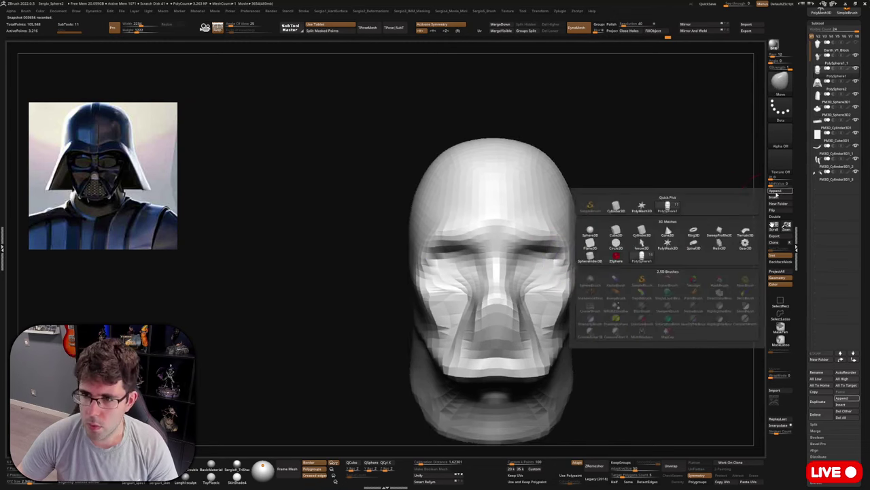
{"action": "left_click", "coordinate": [590, 231]}
{"action": "left_click", "coordinate": [826, 191]}
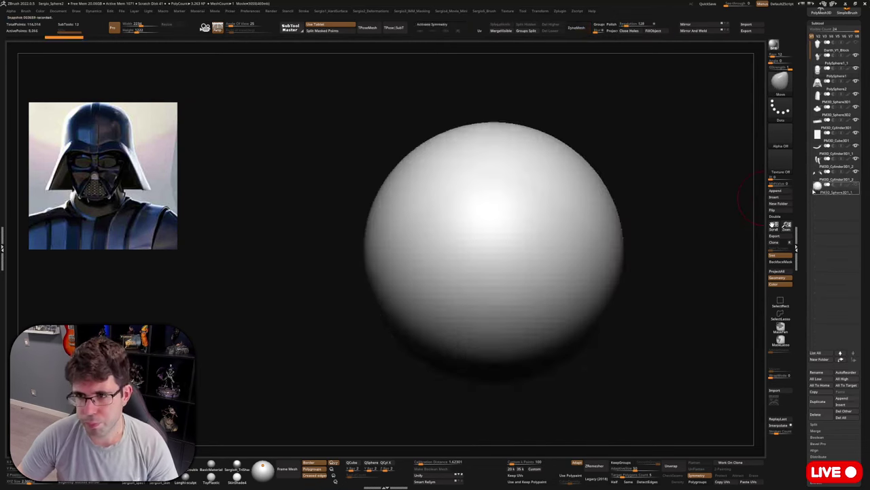
{"action": "key", "text": "shift+s"}
{"action": "right_click_drag", "start_coordinate": [541, 276], "coordinate": [516, 238], "text": "ctrl"}
Scale the sphere down to a fraction of the head and move it out beside the helmet.
{"action": "key", "text": "w"}
{"action": "left_click_drag", "start_coordinate": [512, 254], "coordinate": [509, 285]}
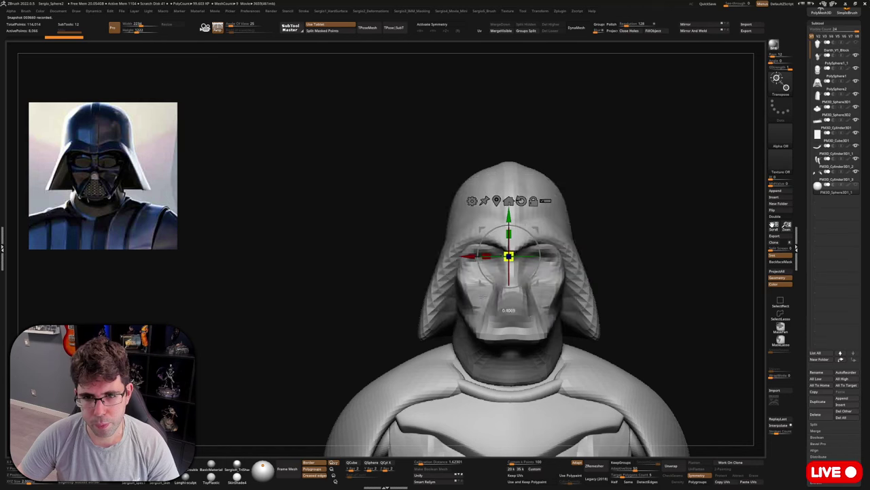
{"action": "left_click_drag", "start_coordinate": [538, 227], "coordinate": [638, 197]}
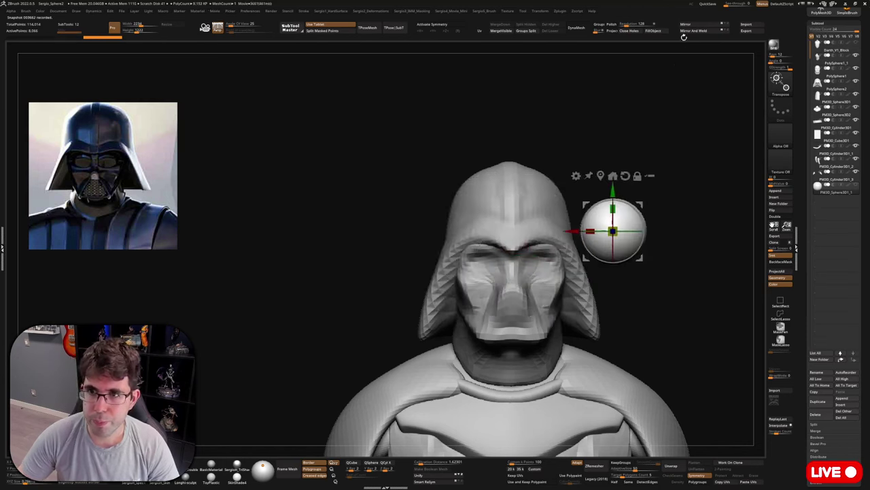
Mirror and weld the sphere into a symmetrical pair and move both in front of the eye sockets.
{"action": "left_click", "coordinate": [692, 31]}
{"action": "key", "text": "x"}
{"action": "right_click_drag", "start_coordinate": [701, 184], "coordinate": [639, 208]}
{"action": "left_click_drag", "start_coordinate": [639, 207], "coordinate": [548, 236]}
{"action": "right_click_drag", "start_coordinate": [548, 235], "coordinate": [605, 241]}
{"action": "left_click_drag", "start_coordinate": [540, 263], "coordinate": [534, 292]}
{"action": "left_click_drag", "start_coordinate": [562, 239], "coordinate": [531, 239], "text": "alt"}
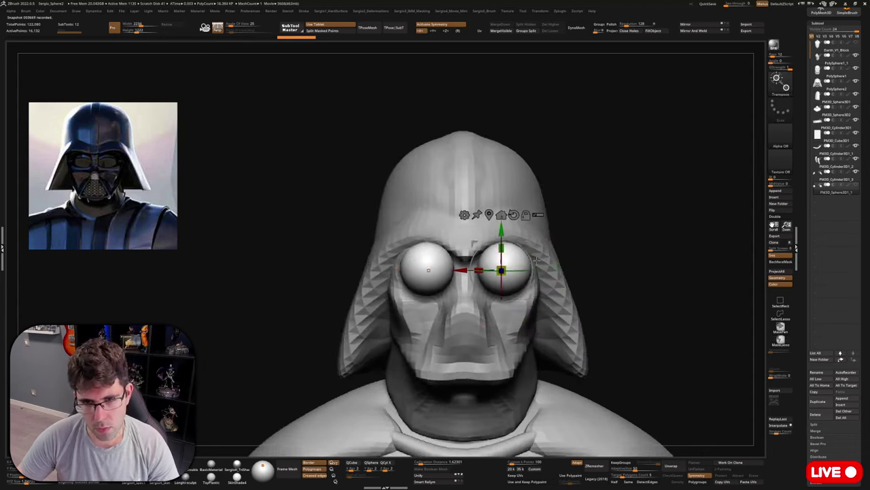
Scale the eye spheres down and seat them inside the eye sockets, checking their depth from the side.
{"action": "right_click_drag", "start_coordinate": [578, 239], "coordinate": [528, 240], "text": "shift"}
{"action": "left_click_drag", "start_coordinate": [528, 239], "coordinate": [575, 251]}
{"action": "right_click_drag", "start_coordinate": [584, 246], "coordinate": [634, 242]}
{"action": "left_click_drag", "start_coordinate": [562, 245], "coordinate": [559, 249]}
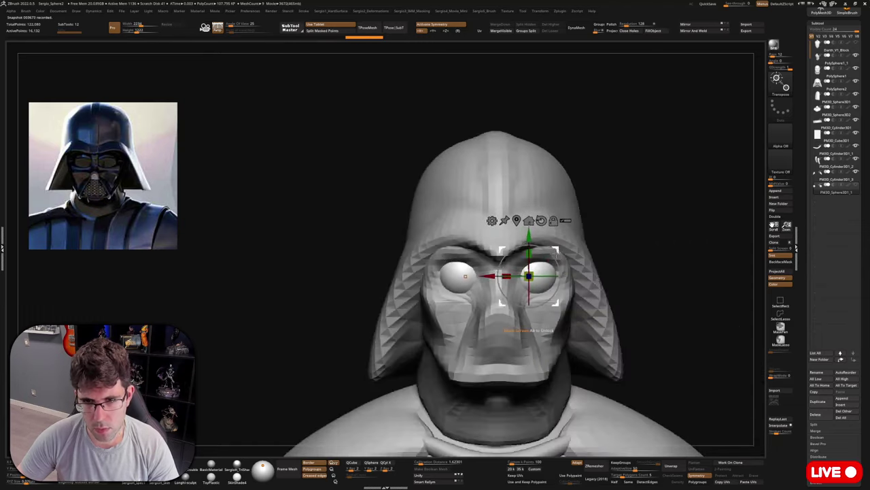
{"action": "left_click_drag", "start_coordinate": [465, 276], "coordinate": [514, 279]}
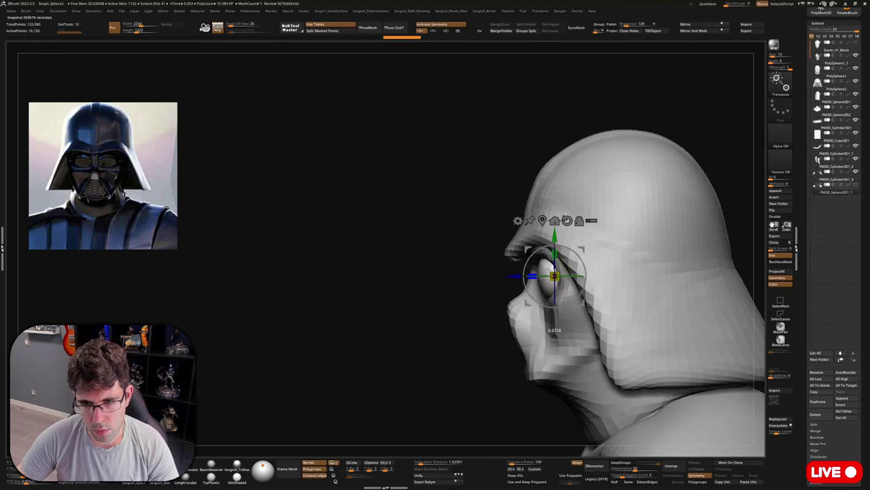
Nudge the eye spheres along their depth axis within the face's sockets and return to the Move brush.
{"action": "right_click_drag", "start_coordinate": [553, 269], "coordinate": [571, 272]}
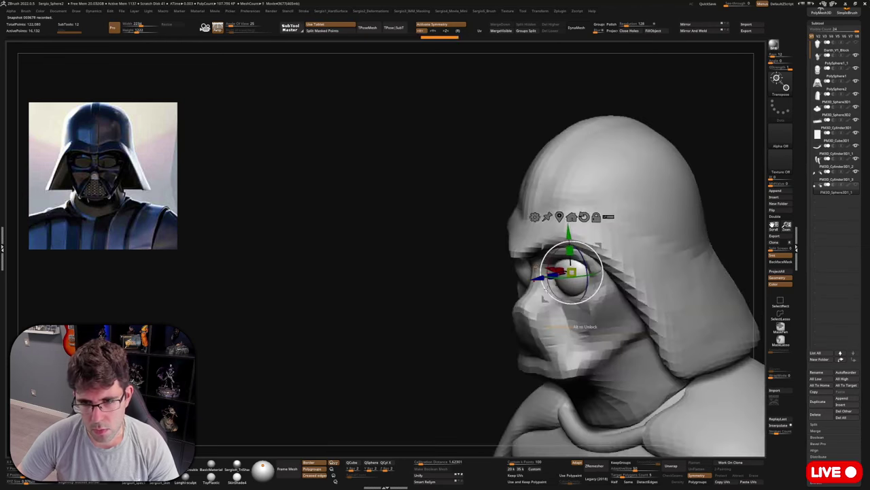
{"action": "left_click_drag", "start_coordinate": [539, 277], "coordinate": [542, 279]}
{"action": "mouse_move", "coordinate": [542, 278]}
{"action": "right_mouse_down"}
{"action": "mouse_move", "coordinate": [640, 279]}
{"action": "mouse_move", "coordinate": [557, 279]}
{"action": "mouse_move", "coordinate": [567, 291]}
{"action": "right_mouse_up"}
{"action": "key", "text": "q"}
{"action": "key", "text": "s"}
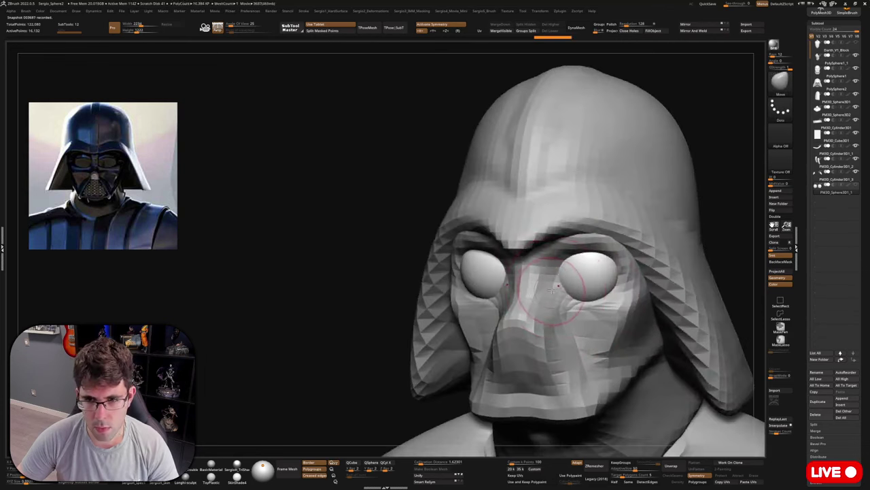
Select the face mesh, isolate it to set its DynaMesh resolution to 104, and show the full figure again.
{"action": "left_click", "coordinate": [548, 297], "text": "alt"}
{"action": "key", "text": "shift+alt+s"}
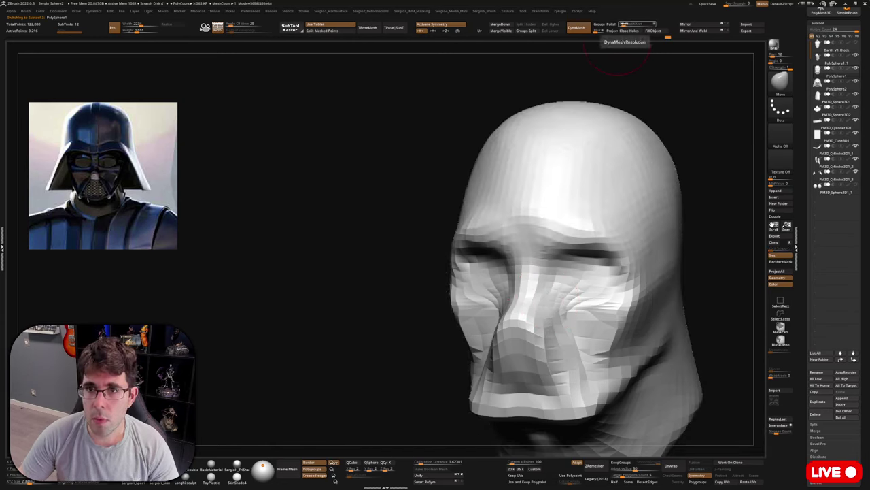
{"action": "left_click", "coordinate": [627, 24]}
{"action": "right_click_drag", "start_coordinate": [620, 299], "coordinate": [597, 299], "text": "ctrl"}
{"action": "key", "text": "shift+alt+s"}
Frame the full bust from the front and save the project as Darth_V2_Block.
{"action": "right_click_drag", "start_coordinate": [597, 299], "coordinate": [579, 208], "text": "shift"}
{"action": "right_click_drag", "start_coordinate": [637, 194], "coordinate": [583, 201]}
{"action": "scroll", "coordinate": [605, 204], "scroll_direction": "up", "scroll_amount": 2}
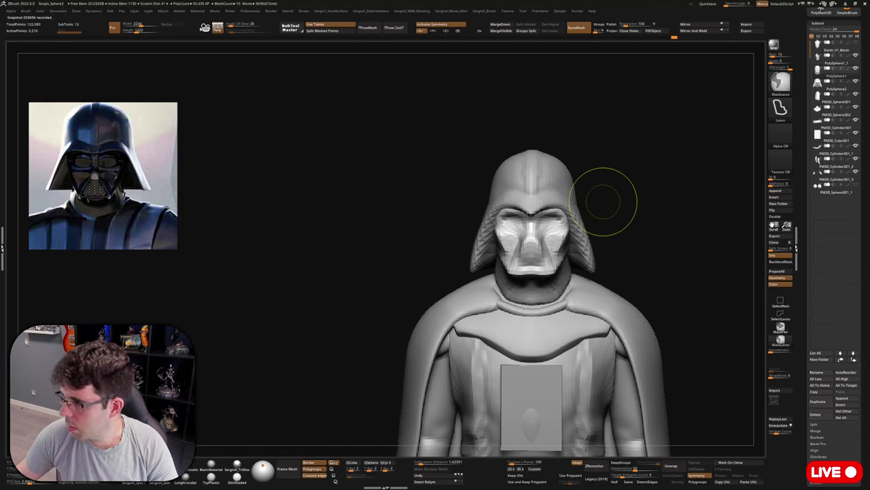
{"action": "key", "text": "ctrl+s"}
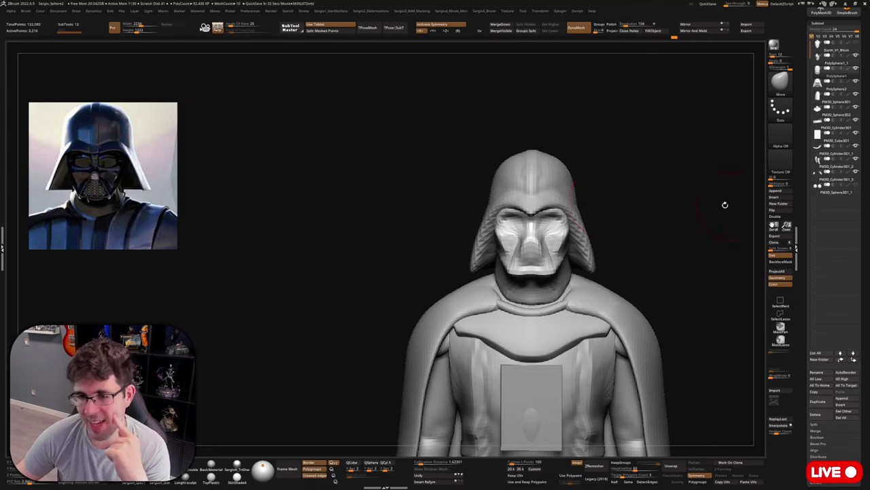
{"action": "mouse_move", "coordinate": [725, 204]}
{"action": "left_mouse_down"}
{"action": "mouse_move", "coordinate": [678, 223]}
{"action": "mouse_move", "coordinate": [633, 213]}
{"action": "left_mouse_up"}
{"action": "key", "text": "ctrl"}
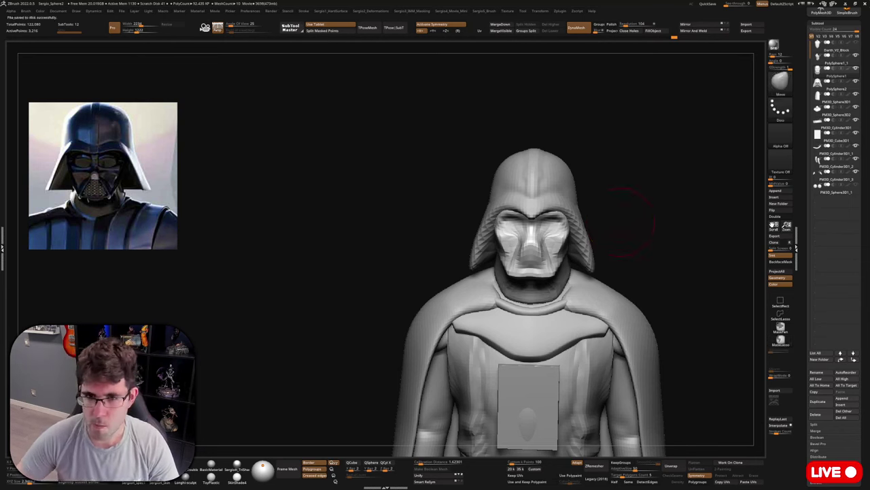
Isolate the face mesh and examine the whole Darth Vader reference board for usable helmet images.
{"action": "mouse_move", "coordinate": [660, 224]}
{"action": "right_mouse_down"}
{"action": "mouse_move", "coordinate": [663, 236]}
{"action": "mouse_move", "coordinate": [525, 199]}
{"action": "mouse_move", "coordinate": [544, 257]}
{"action": "mouse_move", "coordinate": [507, 281]}
{"action": "right_mouse_up"}
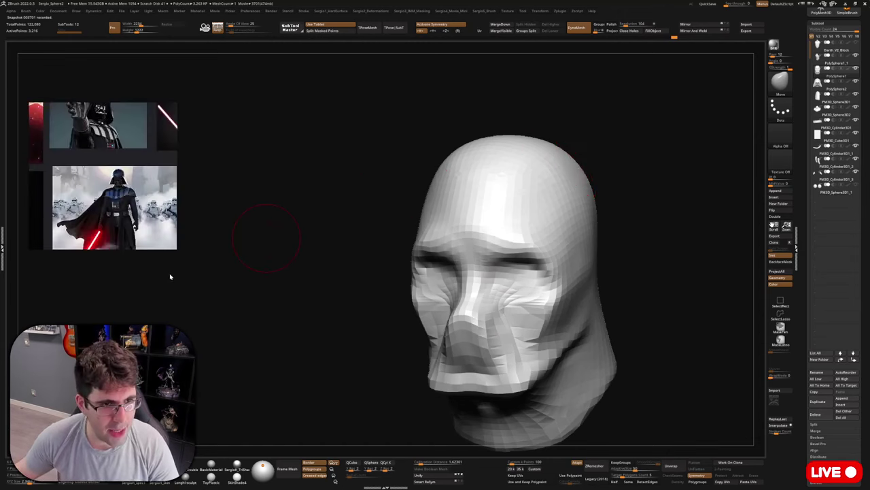
{"action": "scroll", "coordinate": [160, 251], "scroll_direction": "down", "scroll_amount": 5}
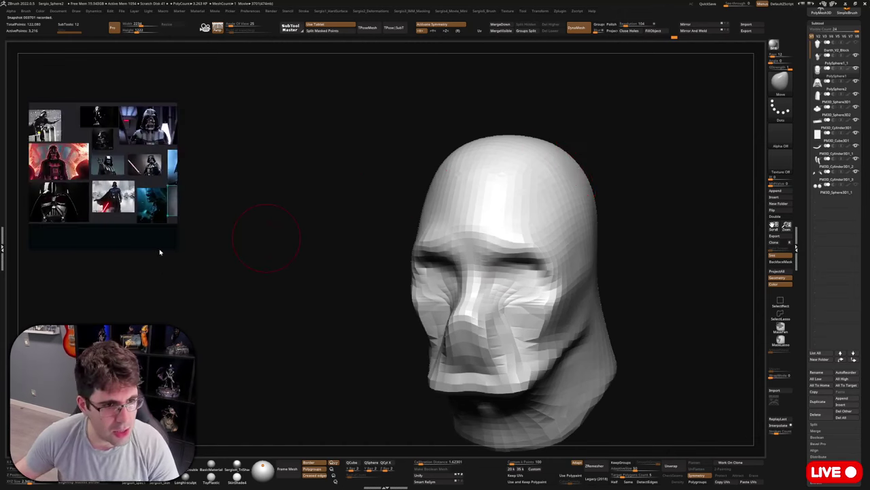
{"action": "scroll", "coordinate": [107, 153], "scroll_direction": "up", "scroll_amount": 2}
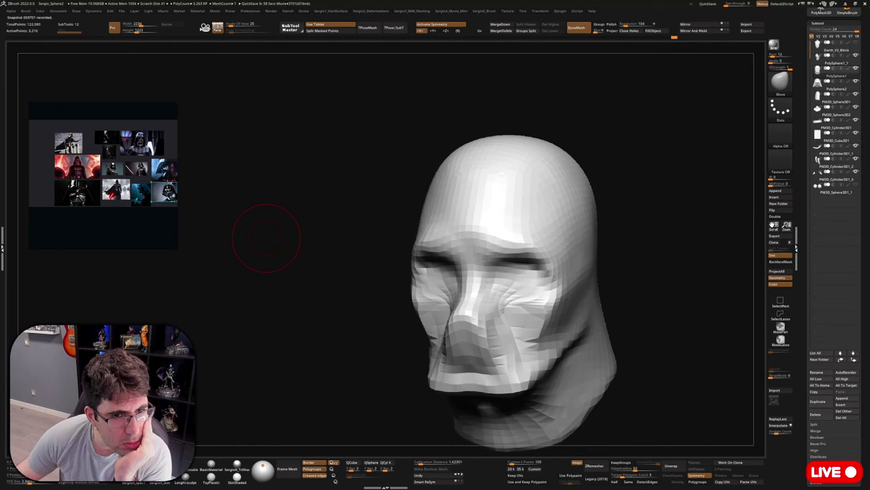
{"action": "scroll", "coordinate": [103, 174], "scroll_direction": "up", "scroll_amount": 1}
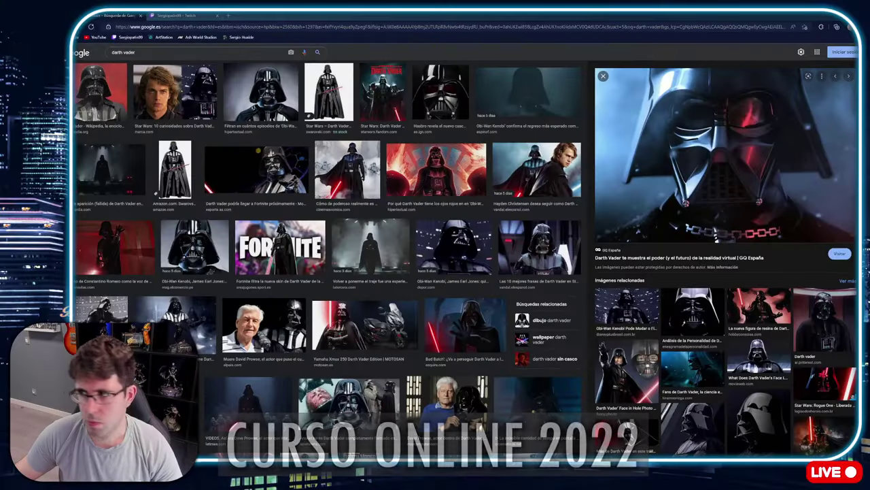
Switch to the browser's Darth Vader image results and preview a Star Wars poster plus a related close-up mask painting.
{"action": "scroll", "coordinate": [327, 259], "scroll_direction": "down", "scroll_amount": 10}
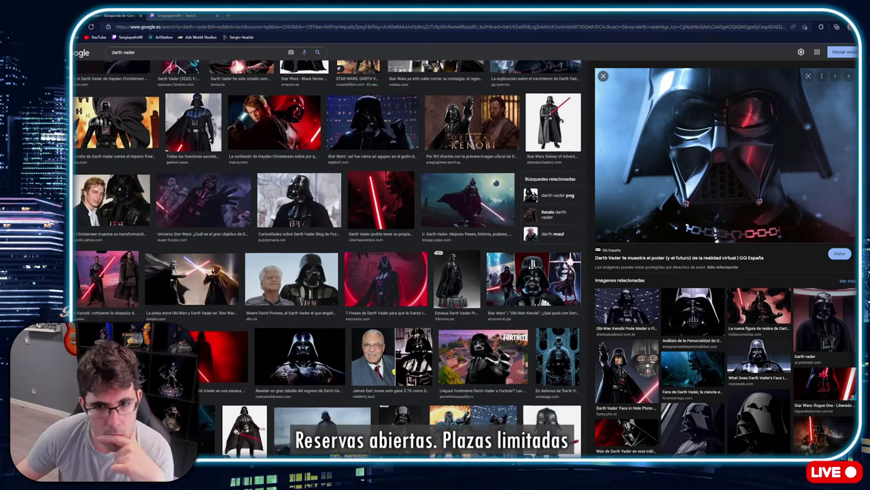
{"action": "scroll", "coordinate": [327, 259], "scroll_direction": "down", "scroll_amount": 4}
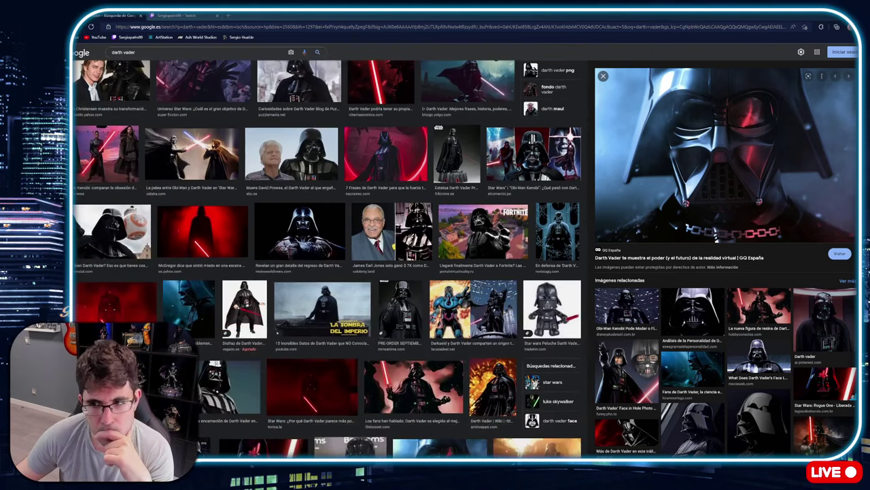
{"action": "scroll", "coordinate": [327, 259], "scroll_direction": "down", "scroll_amount": 2}
{"action": "scroll", "coordinate": [327, 259], "scroll_direction": "up", "scroll_amount": 2}
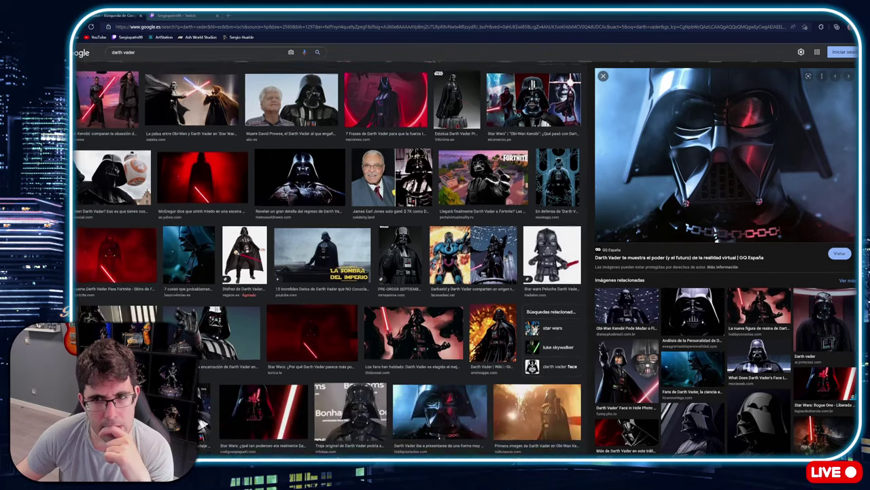
{"action": "scroll", "coordinate": [548, 215], "scroll_direction": "up", "scroll_amount": 1}
{"action": "left_click", "coordinate": [548, 215]}
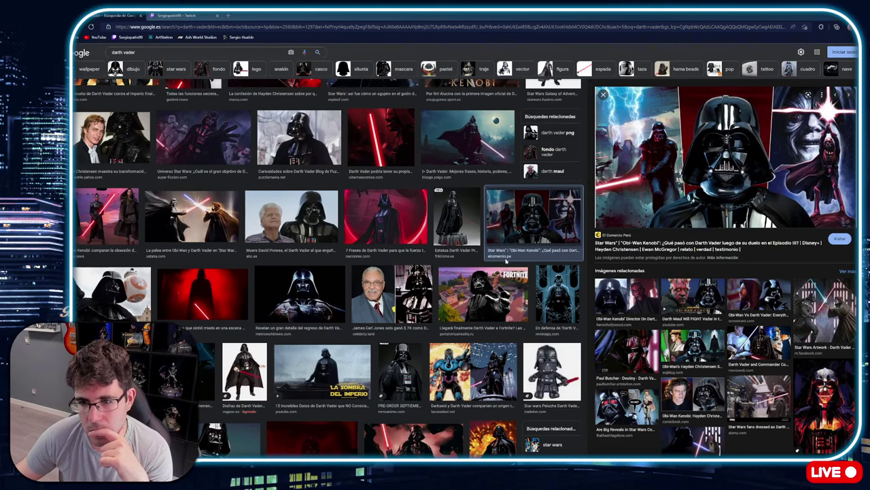
{"action": "scroll", "coordinate": [612, 299], "scroll_direction": "down", "scroll_amount": 1}
{"action": "left_click", "coordinate": [628, 332]}
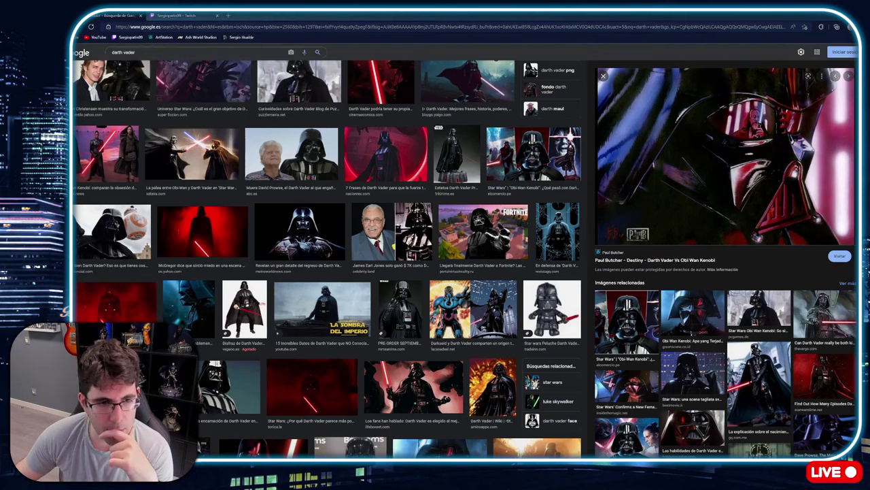
Preview the Obi-Wan Kenobi series still showing Darth Vader's chest armour, plus the related still with his gloved arm outstretched.
{"action": "scroll", "coordinate": [391, 333], "scroll_direction": "down", "scroll_amount": 5}
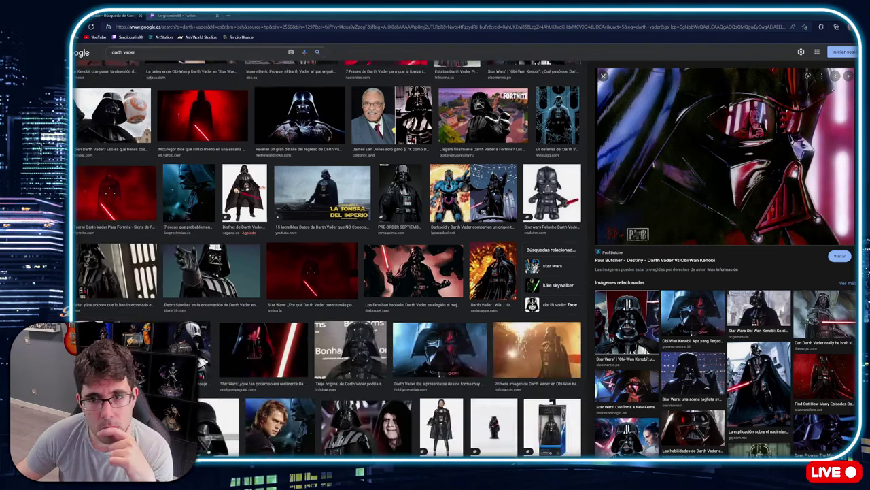
{"action": "scroll", "coordinate": [329, 259], "scroll_direction": "down", "scroll_amount": 3}
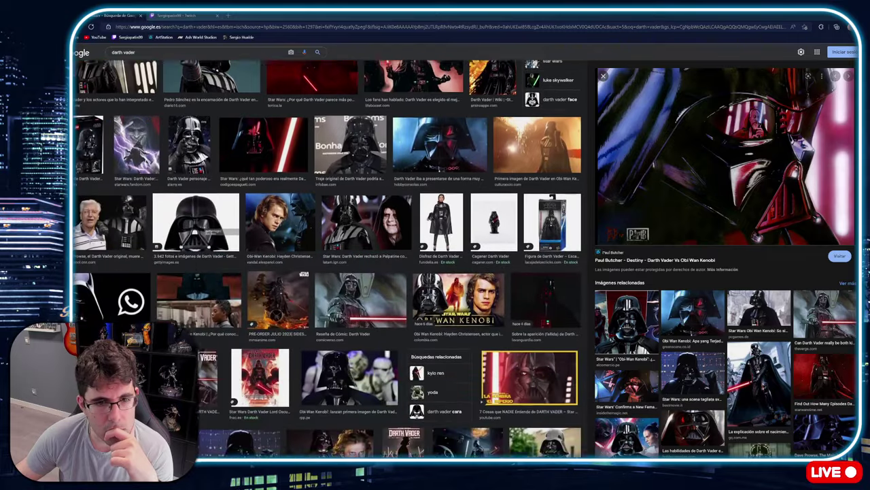
{"action": "scroll", "coordinate": [327, 259], "scroll_direction": "down", "scroll_amount": 5}
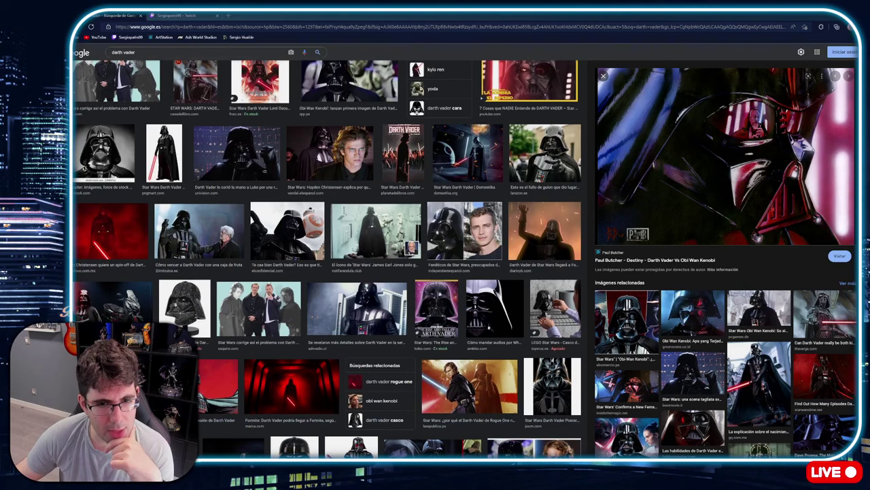
{"action": "left_click", "coordinate": [376, 306]}
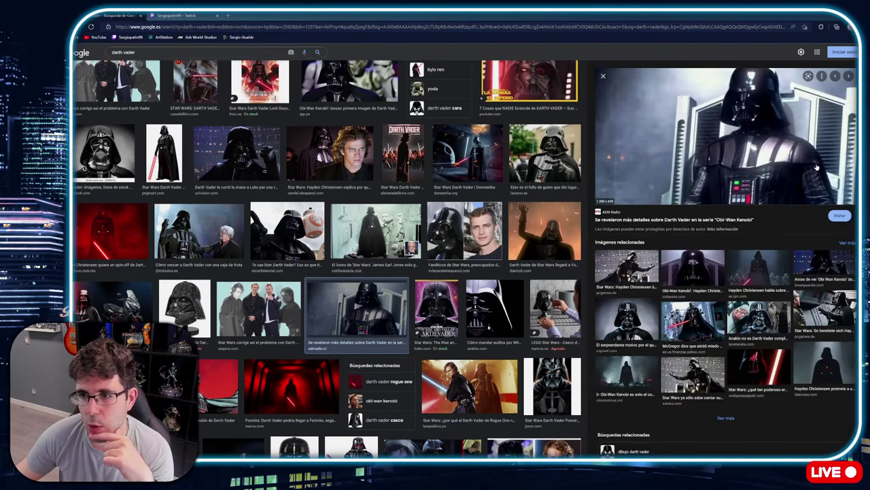
{"action": "left_click_drag", "start_coordinate": [816, 167], "coordinate": [384, 277]}
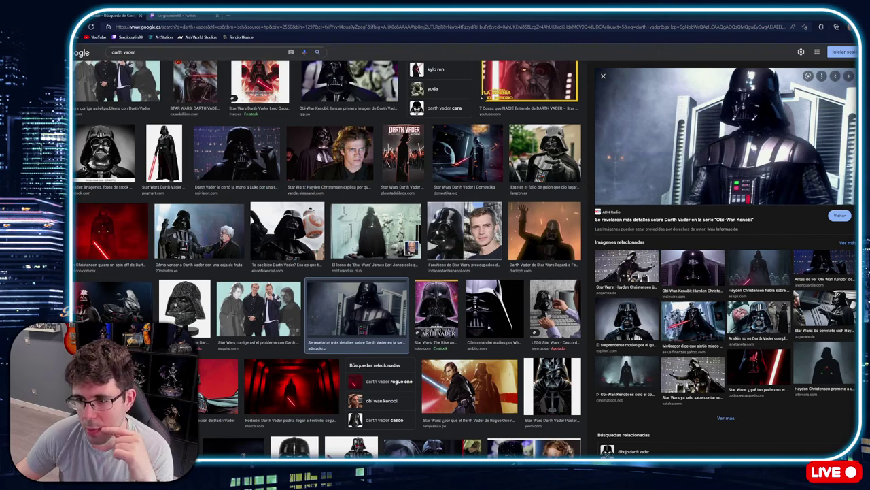
{"action": "left_click", "coordinate": [825, 313]}
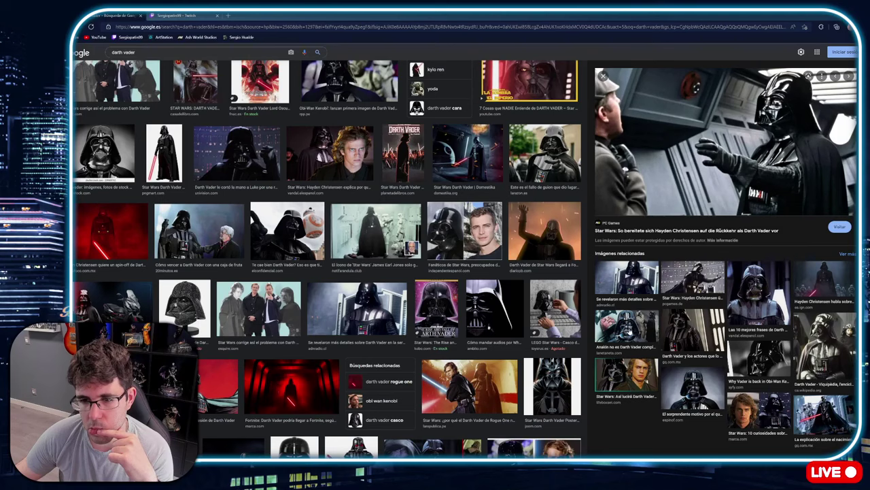
Browse further down the Darth Vader image results and preview the dark side-view portrait of the helmet.
{"action": "scroll", "coordinate": [473, 337], "scroll_direction": "down", "scroll_amount": 10}
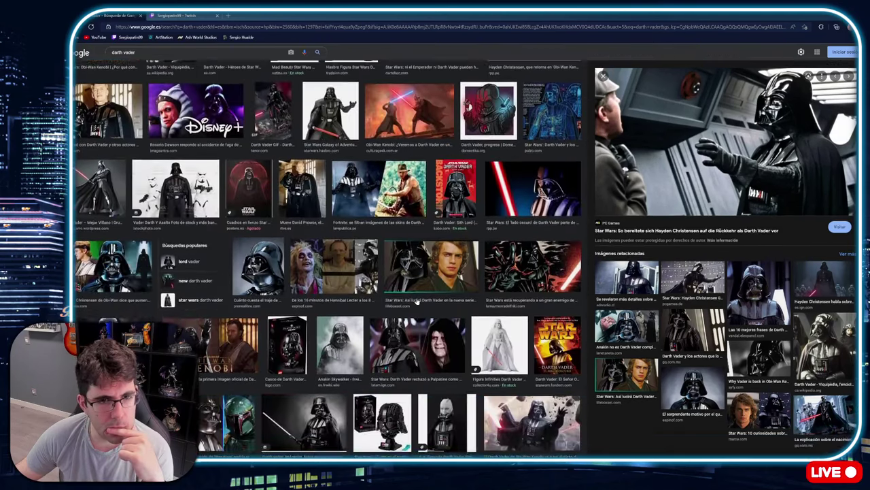
{"action": "scroll", "coordinate": [417, 301], "scroll_direction": "down", "scroll_amount": 1}
{"action": "scroll", "coordinate": [417, 302], "scroll_direction": "down", "scroll_amount": 1}
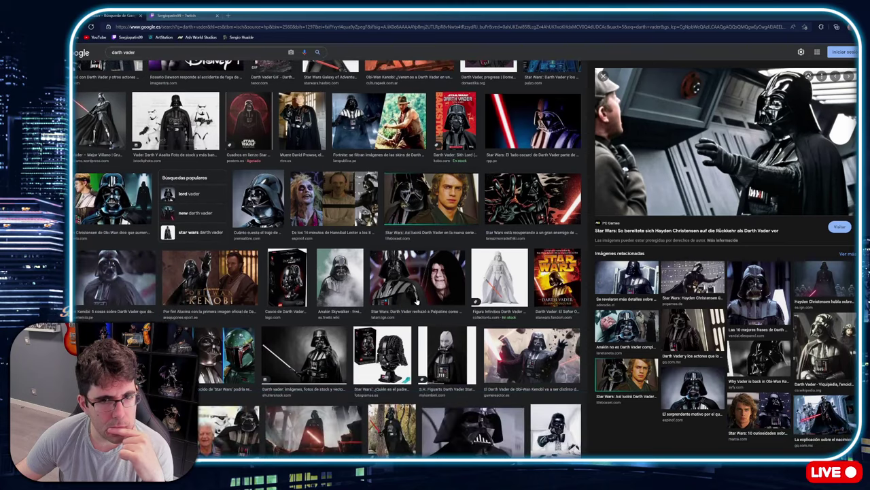
{"action": "scroll", "coordinate": [416, 302], "scroll_direction": "down", "scroll_amount": 2}
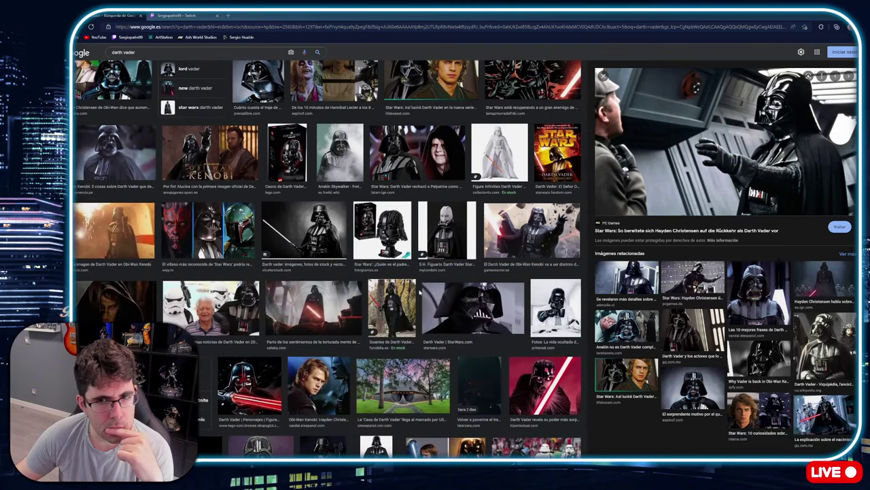
{"action": "scroll", "coordinate": [419, 291], "scroll_direction": "down", "scroll_amount": 4}
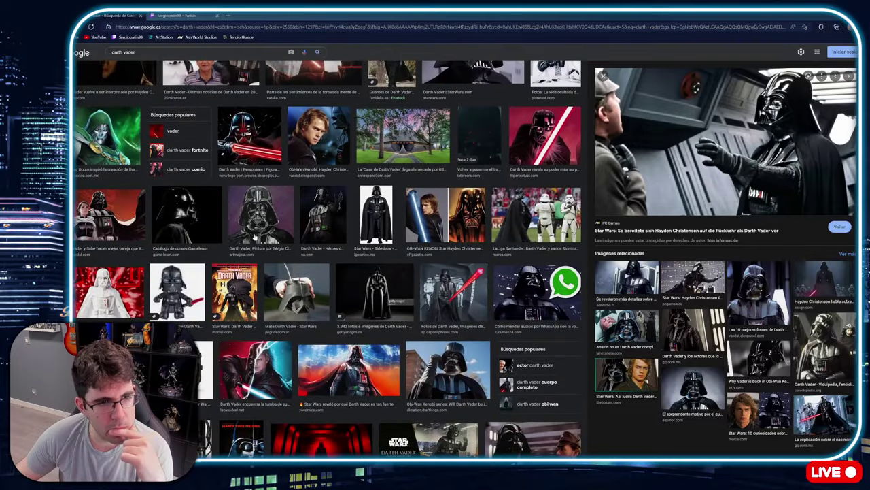
{"action": "left_click", "coordinate": [205, 220]}
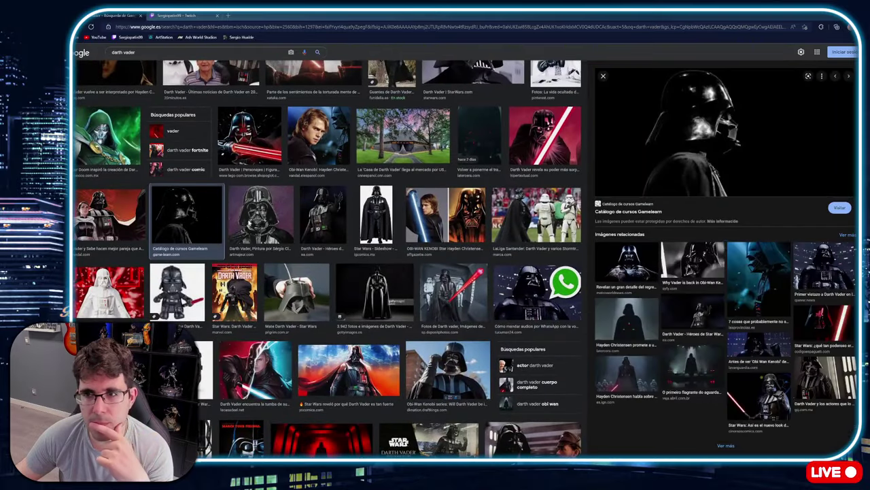
{"action": "left_click", "coordinate": [291, 52]}
{"action": "key", "text": "Escape"}
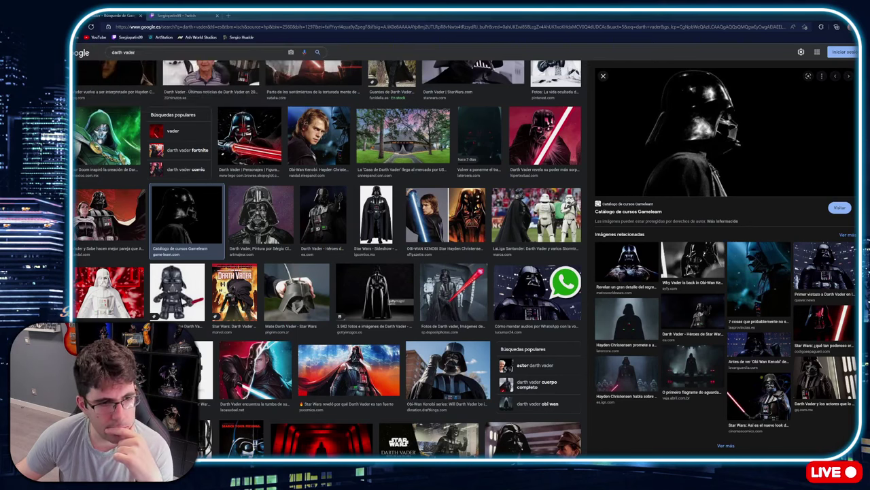
Return to the start of the image results and refine the search to "darth vader helmet".
{"action": "scroll", "coordinate": [326, 259], "scroll_direction": "down", "scroll_amount": 4}
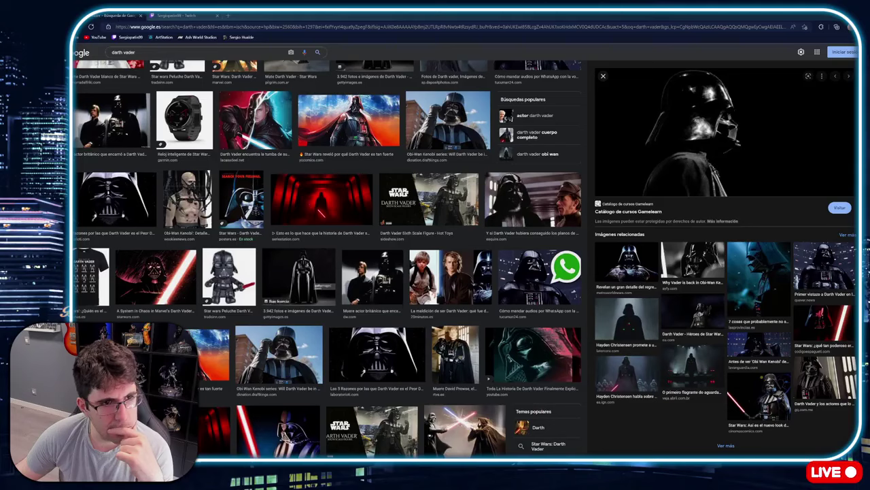
{"action": "scroll", "coordinate": [327, 259], "scroll_direction": "up", "scroll_amount": 15}
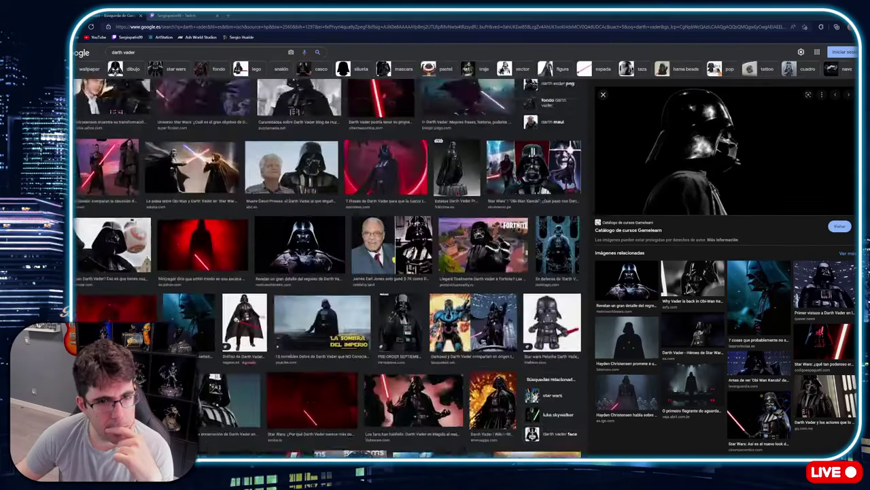
{"action": "scroll", "coordinate": [327, 265], "scroll_direction": "up", "scroll_amount": 2}
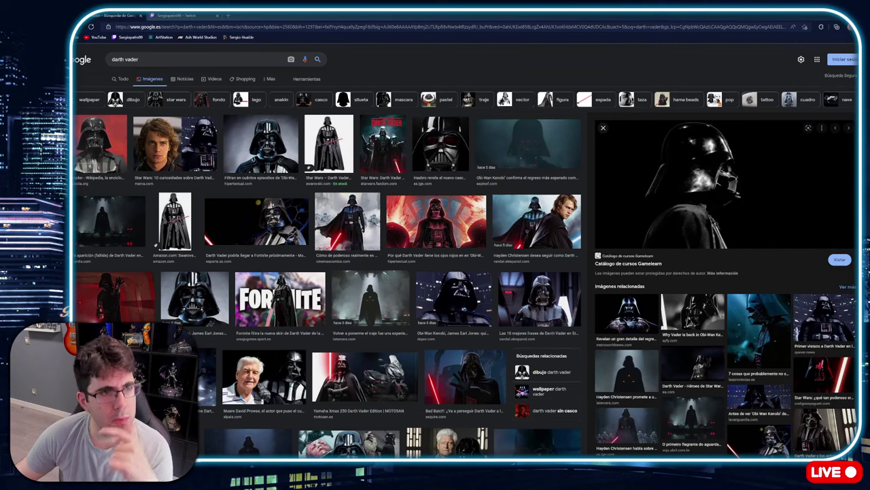
{"action": "left_click", "coordinate": [193, 61]}
{"action": "type", "text": "helmet"}
{"action": "key", "text": "Return"}
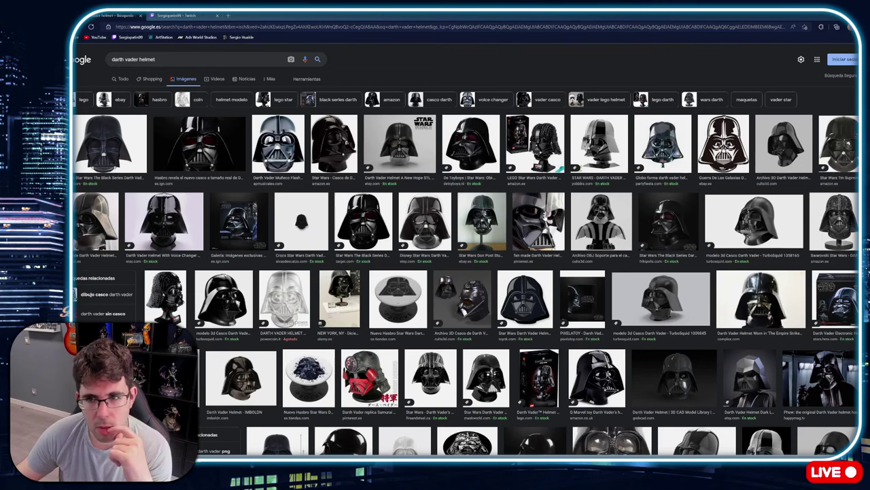
Preview the 3D-print helmet with its inner components exposed, plus the related multi-view image of the premium electronic helmet.
{"action": "left_click", "coordinate": [479, 286]}
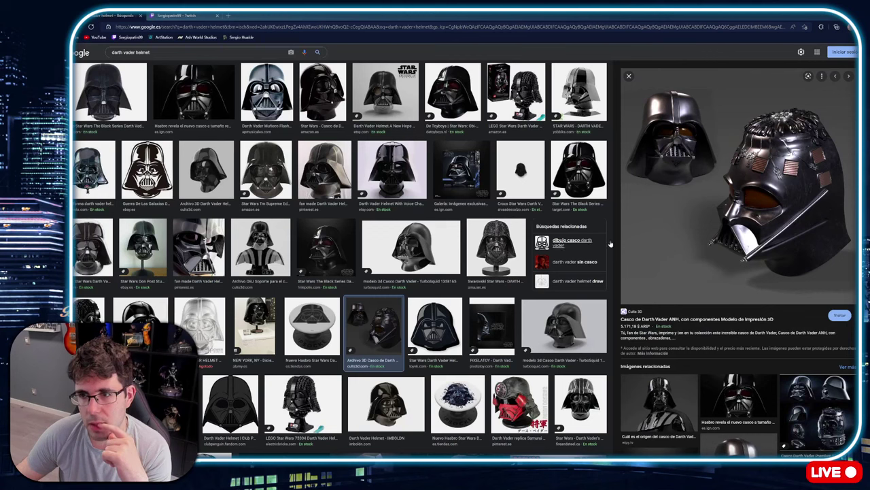
{"action": "left_click", "coordinate": [290, 52]}
{"action": "key", "text": "Escape"}
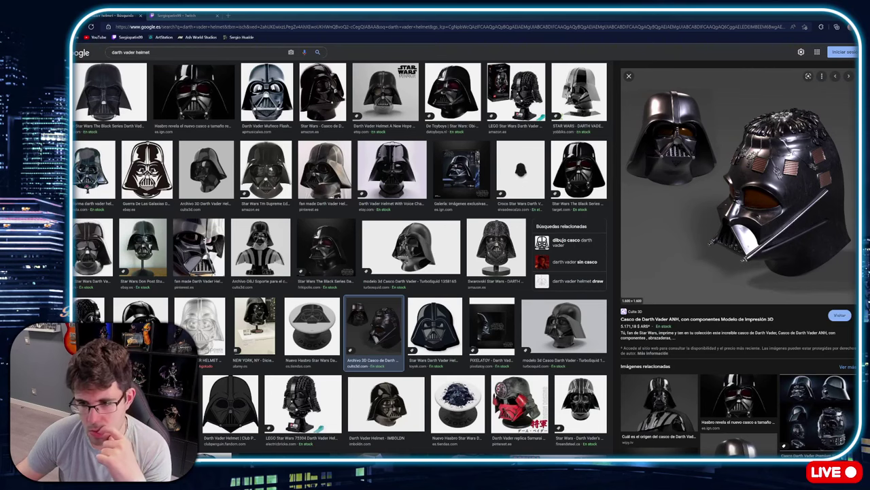
{"action": "scroll", "coordinate": [739, 259], "scroll_direction": "down", "scroll_amount": 3}
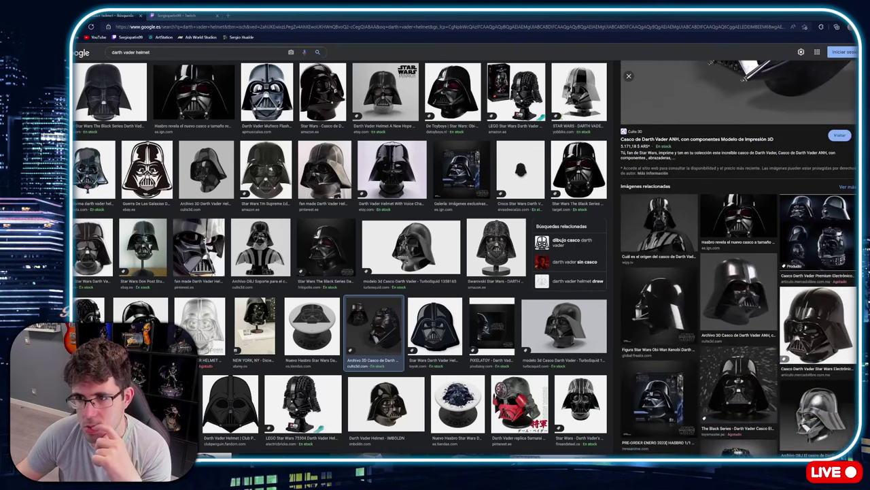
{"action": "left_click", "coordinate": [818, 231]}
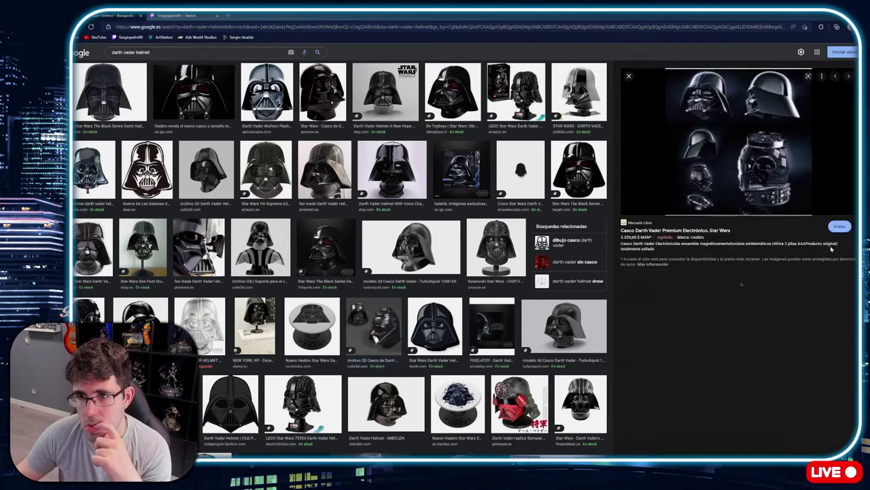
Check the Mercado Libre listing for the premium electronic helmet, then preview the shopDisney photo of its inner mask in the image results.
{"action": "left_click", "coordinate": [736, 194]}
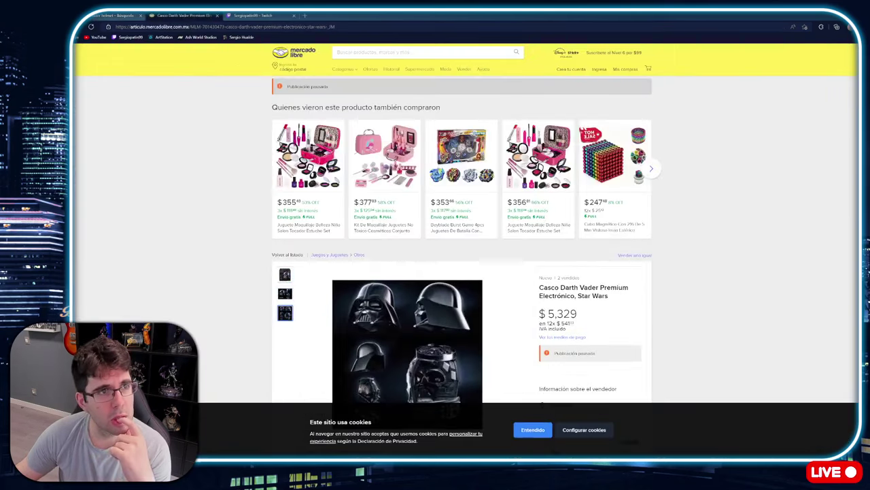
{"action": "key", "text": "ctrl+w"}
{"action": "scroll", "coordinate": [342, 204], "scroll_direction": "down", "scroll_amount": 3}
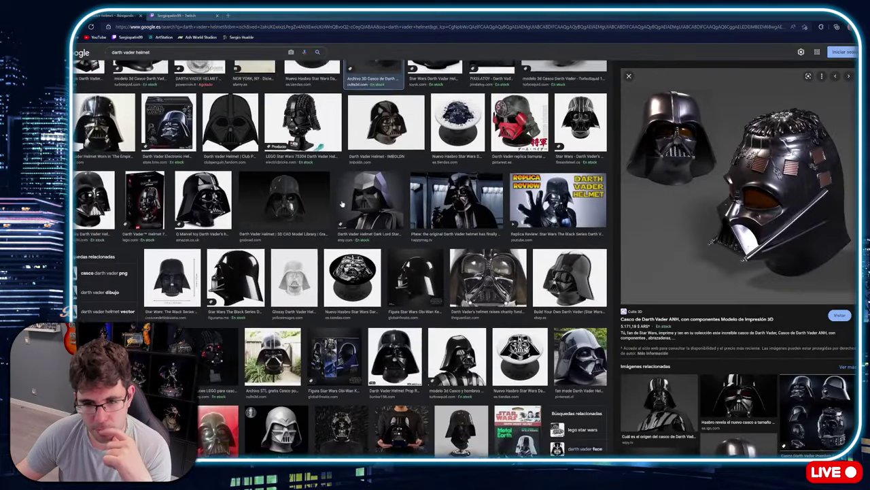
{"action": "scroll", "coordinate": [342, 204], "scroll_direction": "down", "scroll_amount": 1}
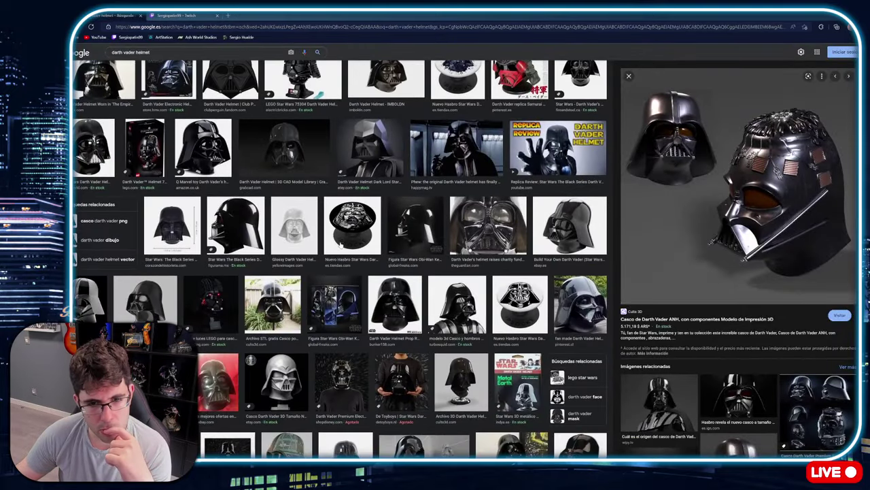
{"action": "scroll", "coordinate": [343, 252], "scroll_direction": "down", "scroll_amount": 2}
{"action": "left_click", "coordinate": [342, 267]}
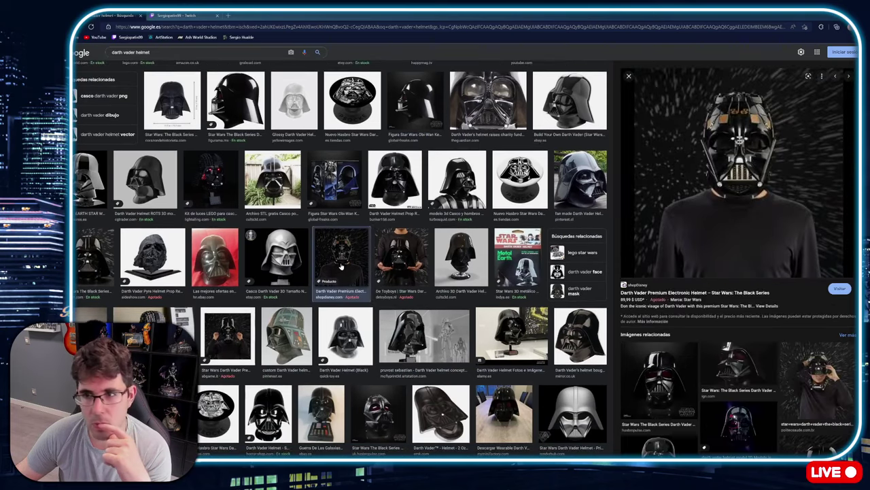
Open the shopDisney helmet page, dismiss the local-site notice, and view the gallery photo of the inner mask from an angle.
{"action": "middle_click", "coordinate": [748, 150]}
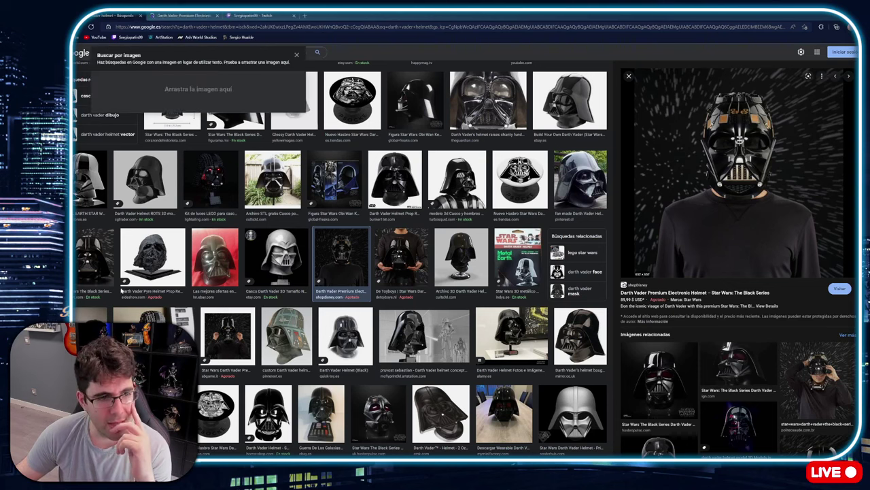
{"action": "key", "text": "ctrl+Tab"}
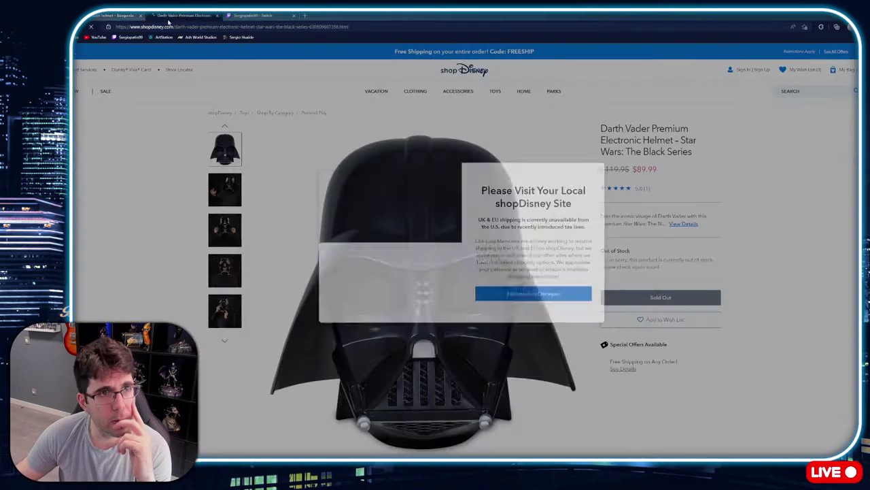
{"action": "left_click", "coordinate": [597, 180]}
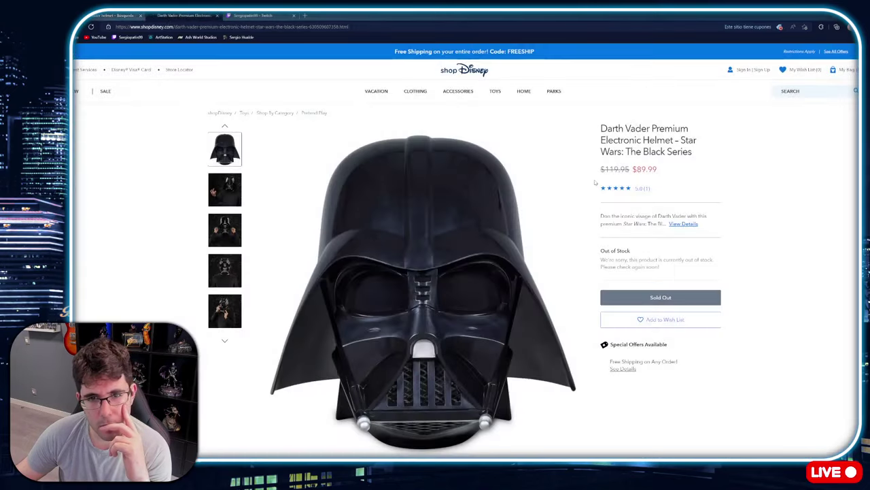
{"action": "left_click", "coordinate": [215, 203]}
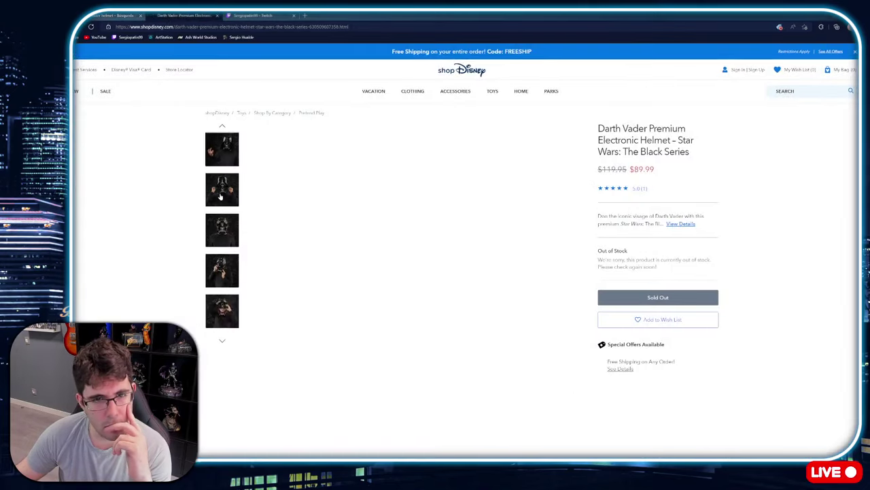
{"action": "left_click", "coordinate": [213, 224]}
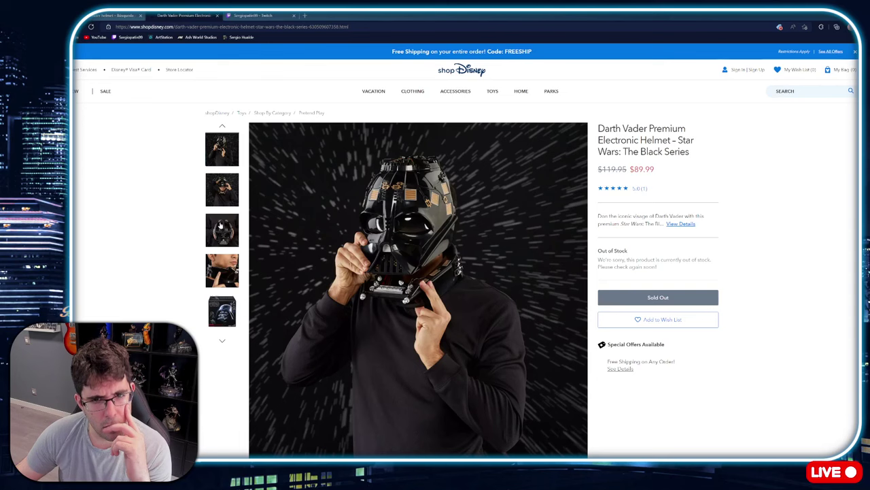
{"action": "left_click_drag", "start_coordinate": [427, 248], "coordinate": [285, 272]}
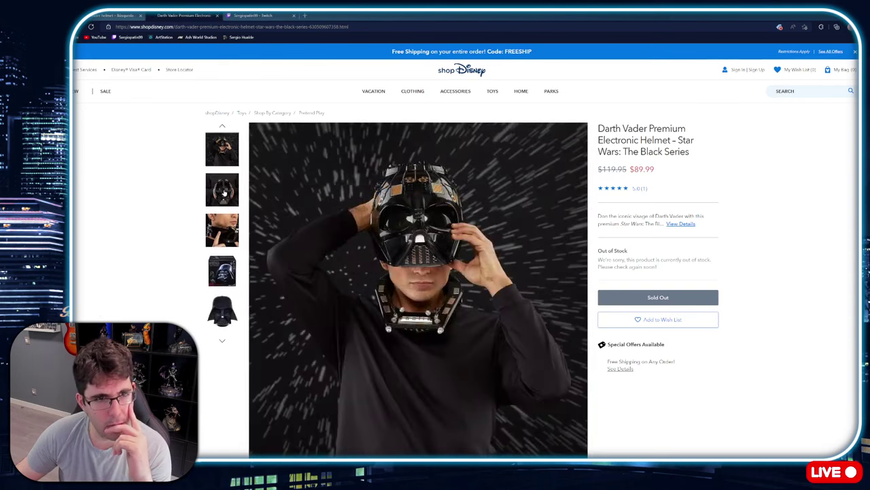
{"action": "left_click", "coordinate": [222, 127]}
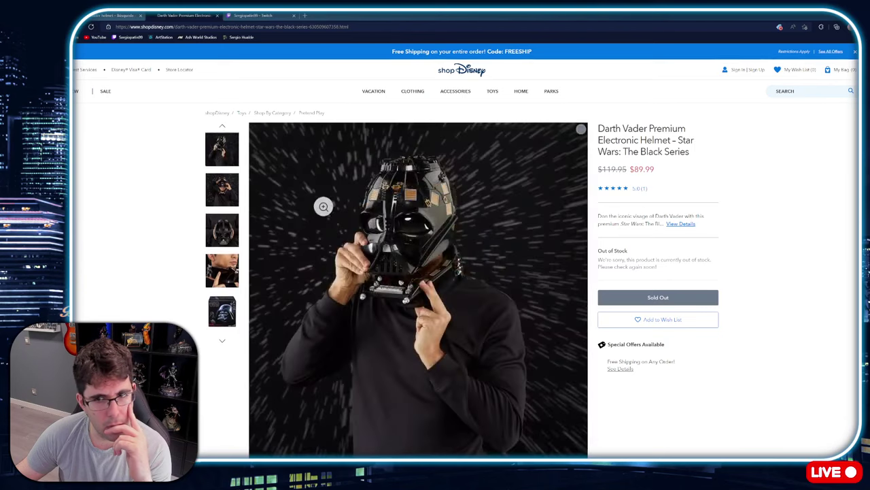
Examine the helmet's gallery photos of the lifted mask, its strapped interior and the collar close-up.
{"action": "scroll", "coordinate": [326, 209], "scroll_direction": "down", "scroll_amount": 1}
{"action": "scroll", "coordinate": [331, 211], "scroll_direction": "down", "scroll_amount": 1}
{"action": "scroll", "coordinate": [437, 211], "scroll_direction": "up", "scroll_amount": 1}
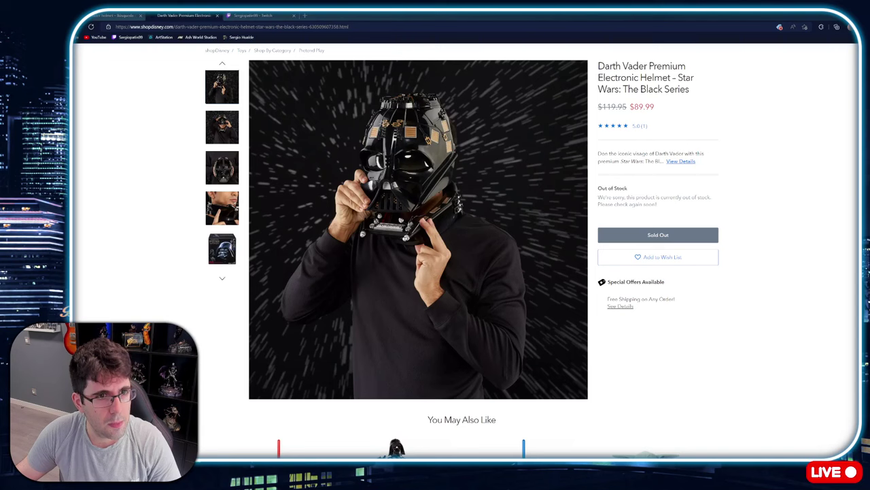
{"action": "left_click", "coordinate": [219, 122]}
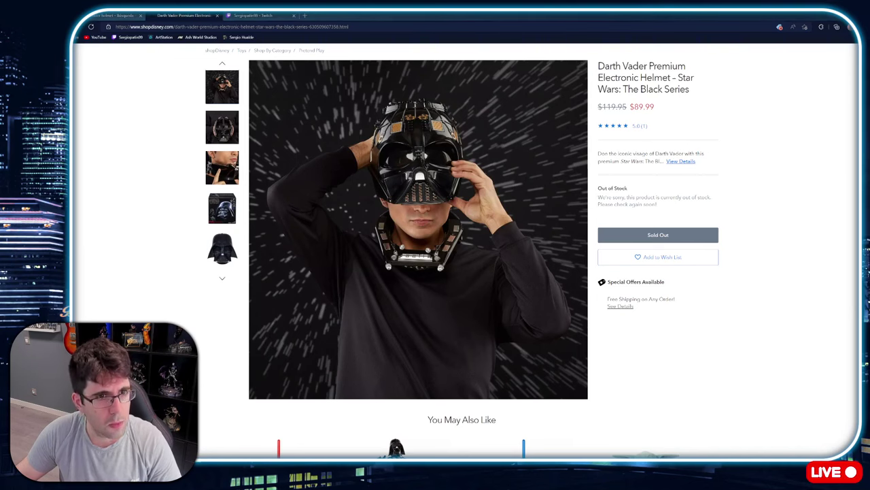
{"action": "left_click", "coordinate": [222, 127]}
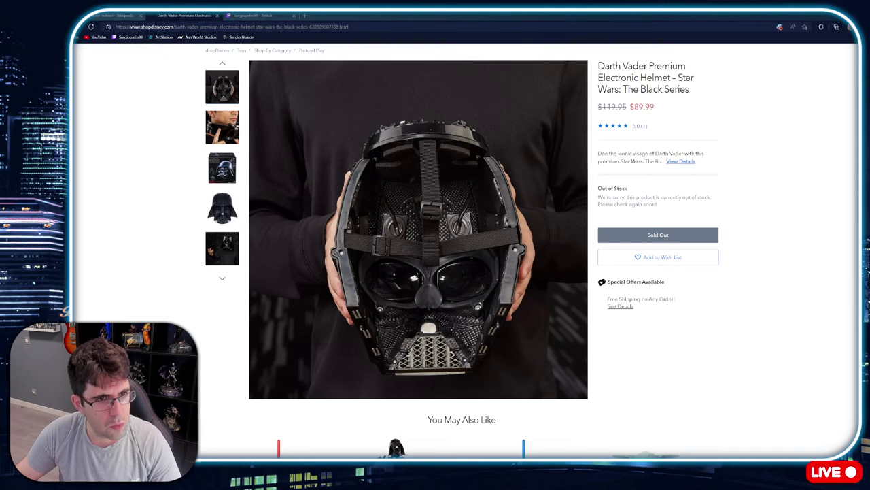
{"action": "left_click", "coordinate": [222, 128]}
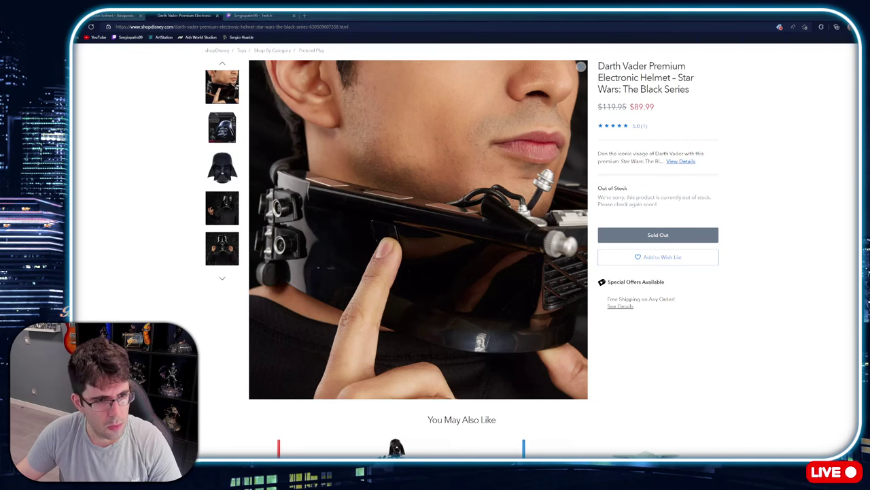
Compare the gallery photos of the fully worn helmet, the front of the inner mask and the mask's interior.
{"action": "scroll", "coordinate": [462, 252], "scroll_direction": "down", "scroll_amount": 3}
{"action": "scroll", "coordinate": [462, 252], "scroll_direction": "up", "scroll_amount": 3}
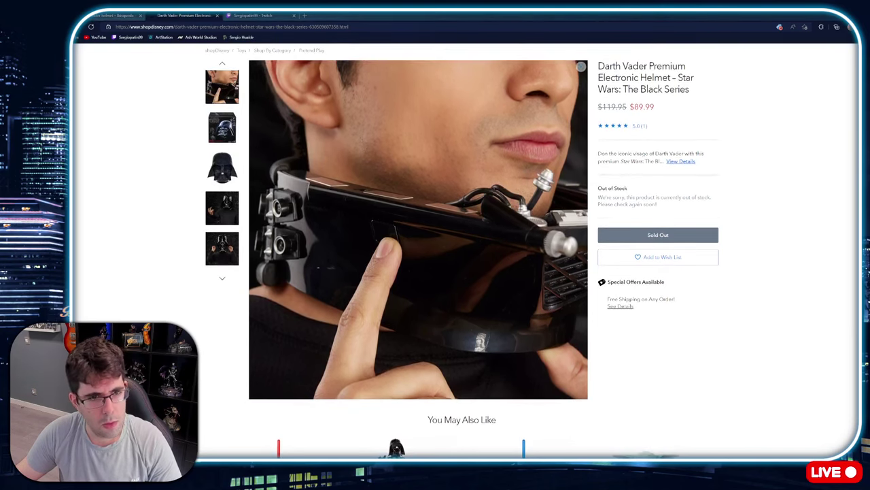
{"action": "left_click", "coordinate": [223, 211]}
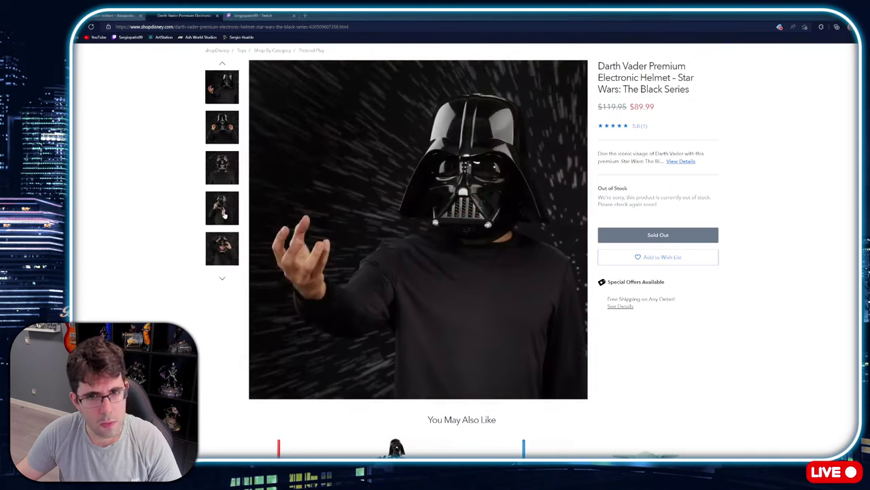
{"action": "left_click", "coordinate": [226, 125]}
{"action": "left_click", "coordinate": [219, 143]}
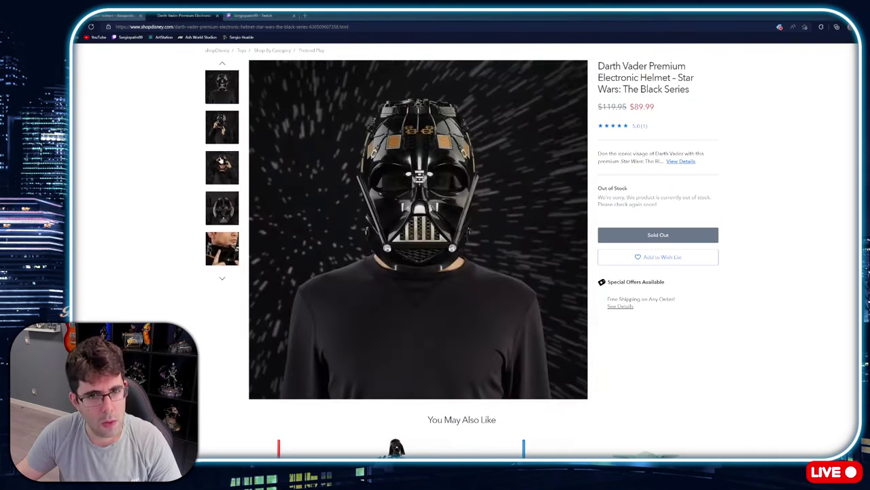
{"action": "left_click", "coordinate": [222, 171]}
{"action": "left_click", "coordinate": [222, 130]}
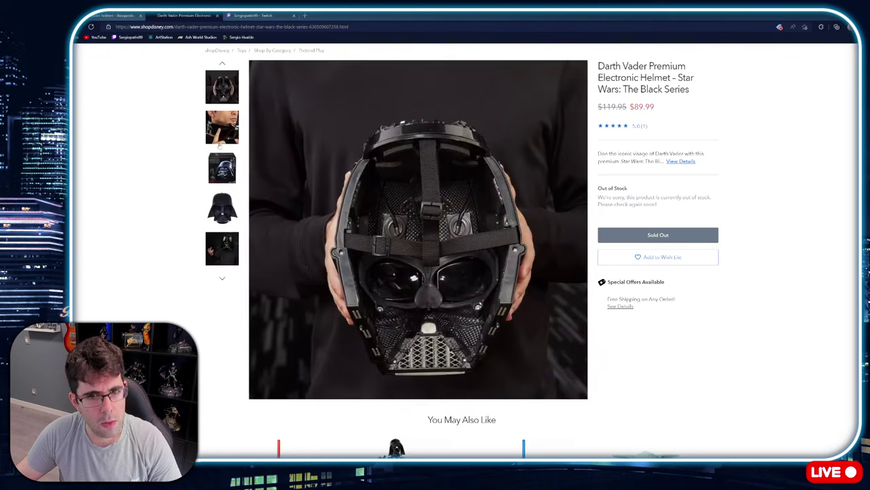
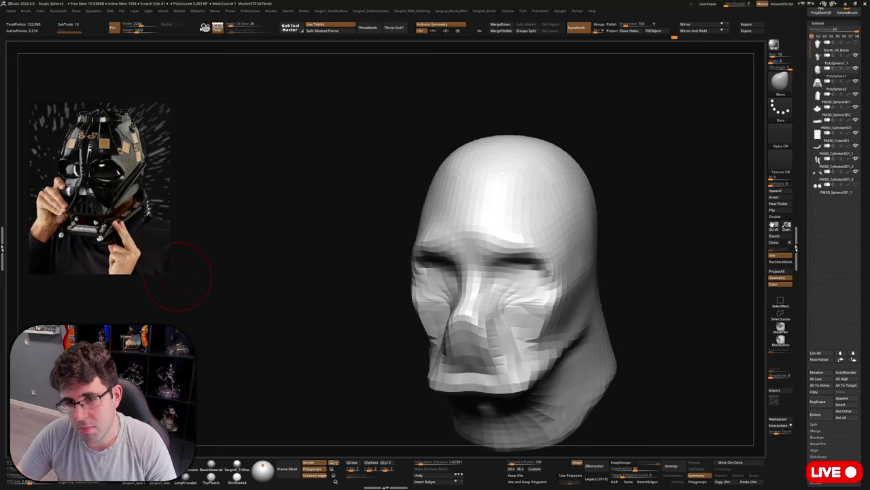
Switch to ZBrush and reshape the head's skull and profile with the Move brush, following the angled inner-mask reference.
{"action": "left_click_drag", "start_coordinate": [177, 275], "coordinate": [635, 246]}
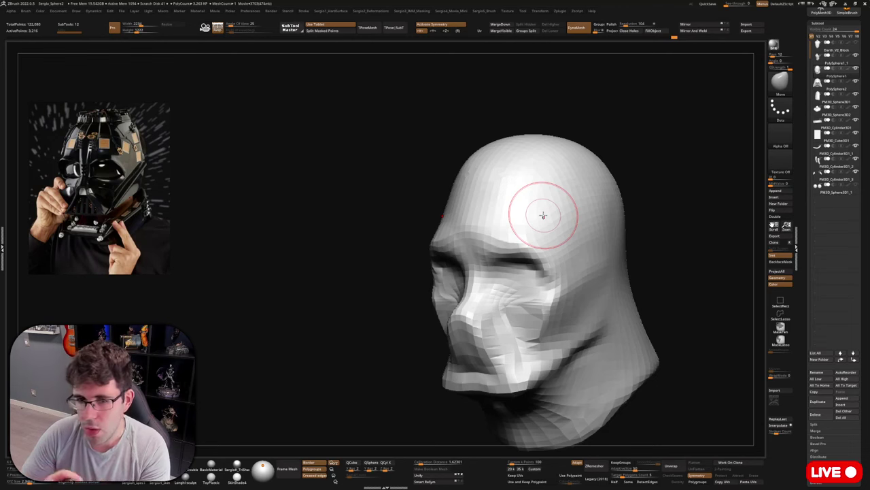
{"action": "left_click_drag", "start_coordinate": [646, 168], "coordinate": [659, 170], "text": "shift"}
{"action": "left_click_drag", "start_coordinate": [629, 217], "coordinate": [610, 216], "text": "alt"}
{"action": "mouse_move", "coordinate": [609, 217]}
{"action": "right_mouse_down"}
{"action": "mouse_move", "coordinate": [582, 223]}
{"action": "mouse_move", "coordinate": [595, 225]}
{"action": "right_mouse_up"}
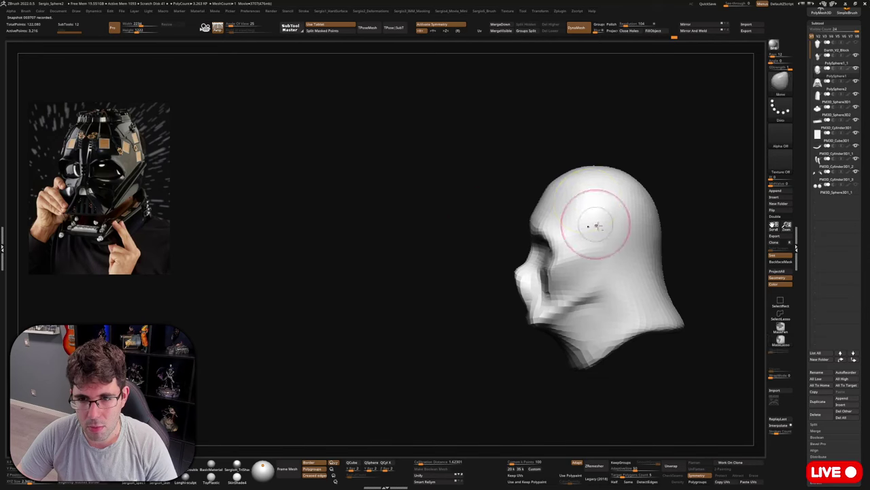
{"action": "right_click_drag", "start_coordinate": [484, 270], "coordinate": [503, 262]}
{"action": "right_click_drag", "start_coordinate": [453, 253], "coordinate": [477, 260]}
{"action": "left_click_drag", "start_coordinate": [476, 259], "coordinate": [487, 278]}
{"action": "right_click_drag", "start_coordinate": [488, 278], "coordinate": [517, 316], "text": "ctrl"}
{"action": "mouse_move", "coordinate": [517, 316]}
{"action": "left_mouse_down"}
{"action": "mouse_move", "coordinate": [537, 303]}
{"action": "mouse_move", "coordinate": [488, 311]}
{"action": "mouse_move", "coordinate": [523, 295]}
{"action": "mouse_move", "coordinate": [493, 308]}
{"action": "left_mouse_up"}
{"action": "key", "text": "bracketright"}
{"action": "key", "text": "bracketright"}
{"action": "right_click_drag", "start_coordinate": [494, 307], "coordinate": [532, 306]}
Build up a raised ridge around the side and back of the head, just above the neck flare, with the Standard brush.
{"action": "key", "text": "b"}
{"action": "key", "text": "s"}
{"action": "key", "text": "t"}
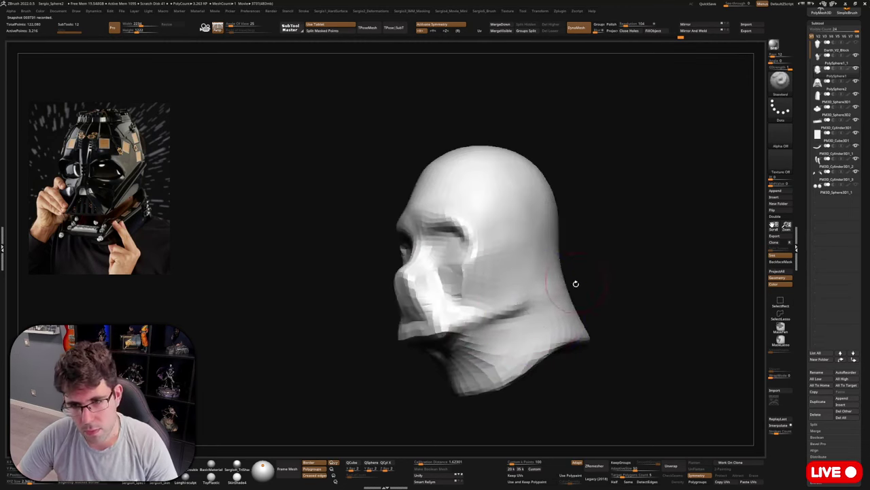
{"action": "right_click_drag", "start_coordinate": [576, 283], "coordinate": [539, 297]}
{"action": "left_click_drag", "start_coordinate": [539, 298], "coordinate": [627, 261]}
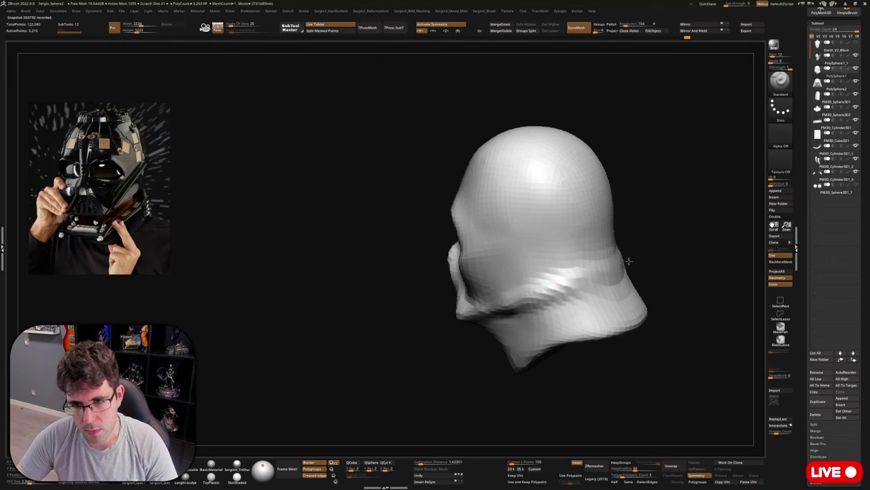
{"action": "mouse_move", "coordinate": [589, 297]}
{"action": "right_mouse_down"}
{"action": "mouse_move", "coordinate": [588, 309]}
{"action": "mouse_move", "coordinate": [583, 291]}
{"action": "mouse_move", "coordinate": [606, 287]}
{"action": "mouse_move", "coordinate": [680, 193]}
{"action": "right_mouse_up"}
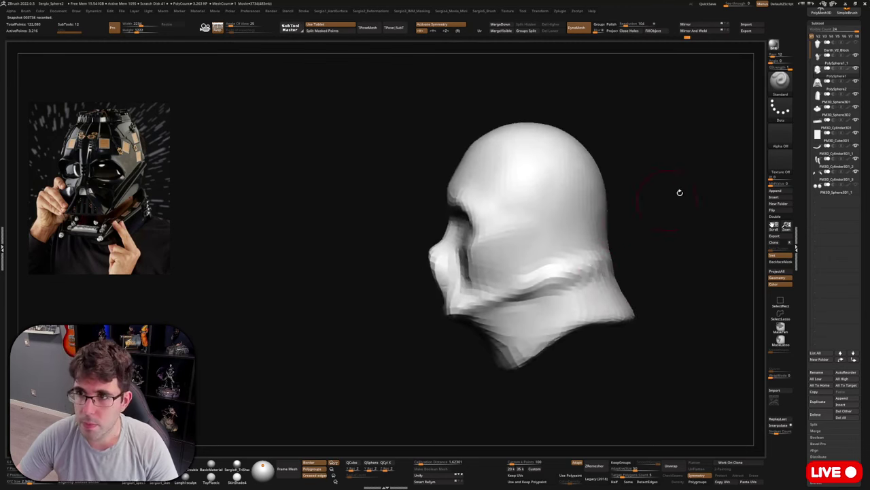
{"action": "left_click_drag", "start_coordinate": [802, 97], "coordinate": [797, 154]}
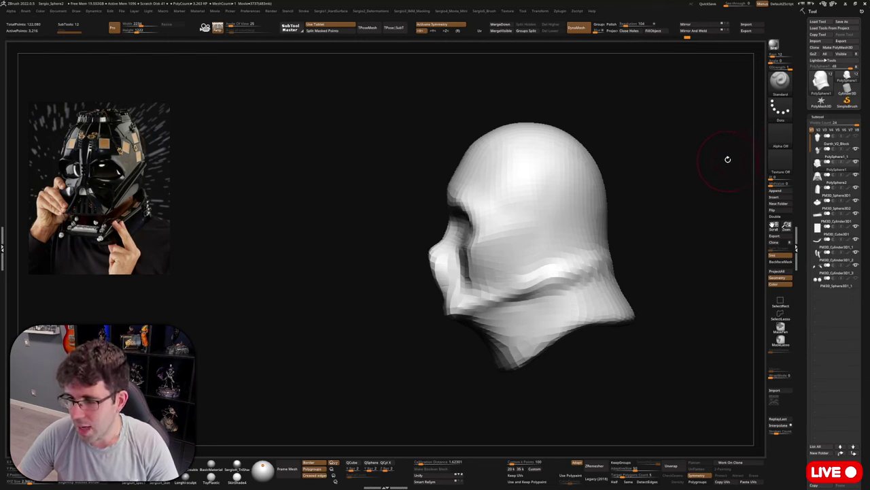
{"action": "mouse_move", "coordinate": [727, 159]}
{"action": "left_mouse_down"}
{"action": "mouse_move", "coordinate": [623, 247]}
{"action": "mouse_move", "coordinate": [639, 245]}
{"action": "mouse_move", "coordinate": [619, 253]}
{"action": "left_mouse_up"}
{"action": "right_click_drag", "start_coordinate": [583, 272], "coordinate": [602, 250]}
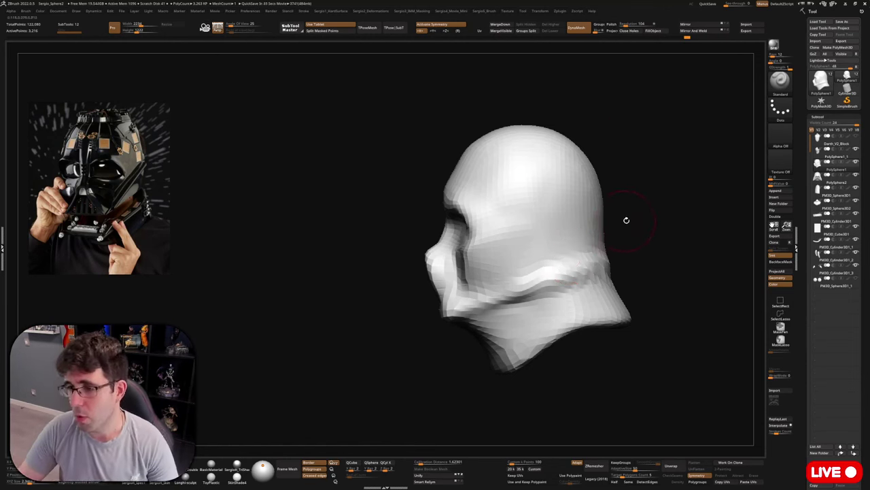
{"action": "left_click_drag", "start_coordinate": [641, 216], "coordinate": [631, 227]}
Carve a vertical seam over the crown and down the side of the head to the neck ridge with DamStandard.
{"action": "right_click_drag", "start_coordinate": [557, 199], "coordinate": [574, 246], "text": "alt"}
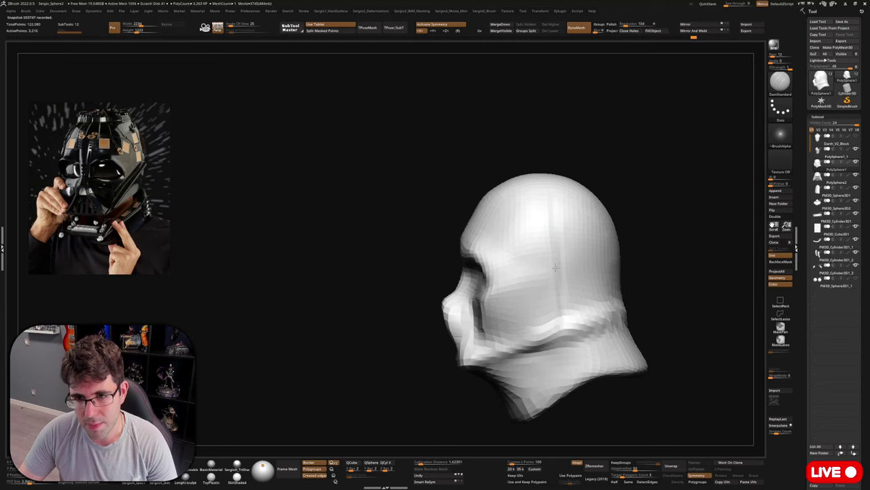
{"action": "right_click_drag", "start_coordinate": [551, 238], "coordinate": [554, 276]}
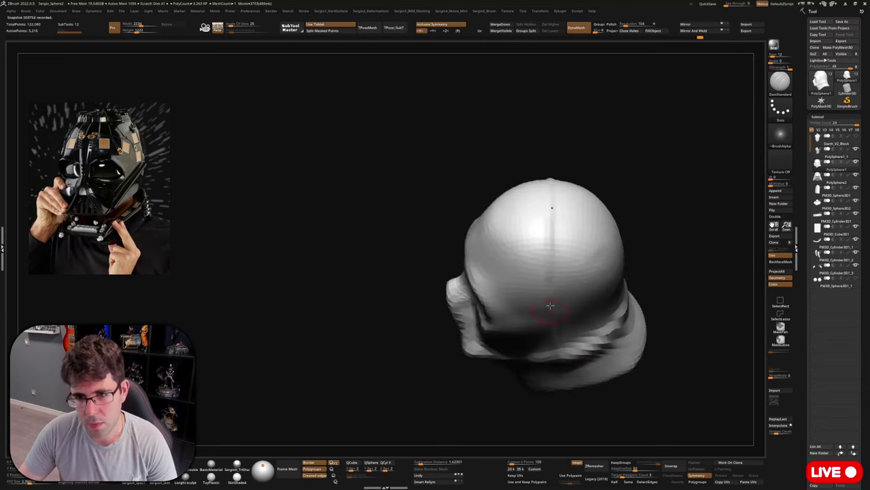
{"action": "right_click_drag", "start_coordinate": [550, 306], "coordinate": [550, 249]}
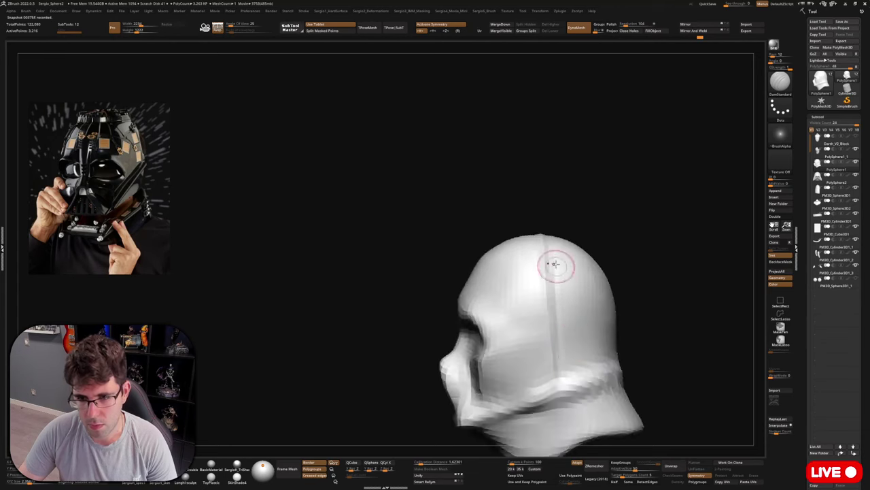
{"action": "right_click_drag", "start_coordinate": [543, 224], "coordinate": [551, 263]}
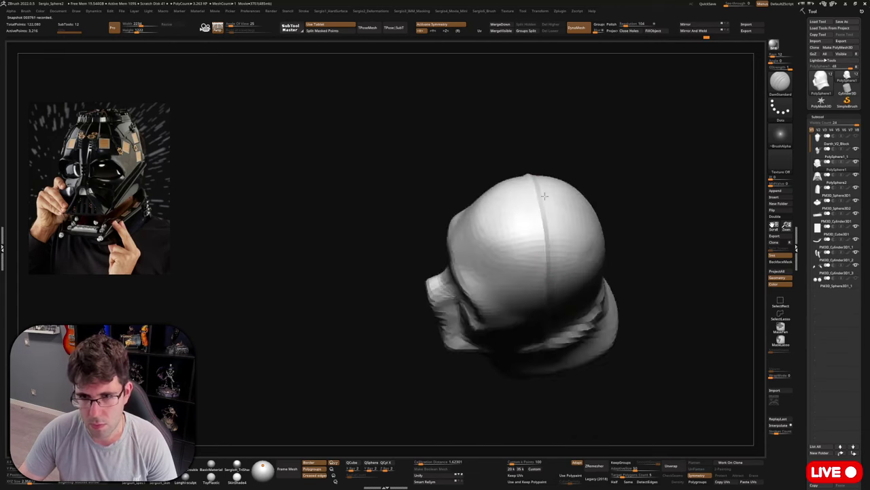
{"action": "mouse_move", "coordinate": [552, 317]}
{"action": "right_mouse_down"}
{"action": "mouse_move", "coordinate": [562, 258]}
{"action": "mouse_move", "coordinate": [565, 270]}
{"action": "mouse_move", "coordinate": [558, 280]}
{"action": "mouse_move", "coordinate": [565, 194]}
{"action": "mouse_move", "coordinate": [550, 249]}
{"action": "mouse_move", "coordinate": [553, 286]}
{"action": "mouse_move", "coordinate": [521, 239]}
{"action": "mouse_move", "coordinate": [520, 268]}
{"action": "right_mouse_up"}
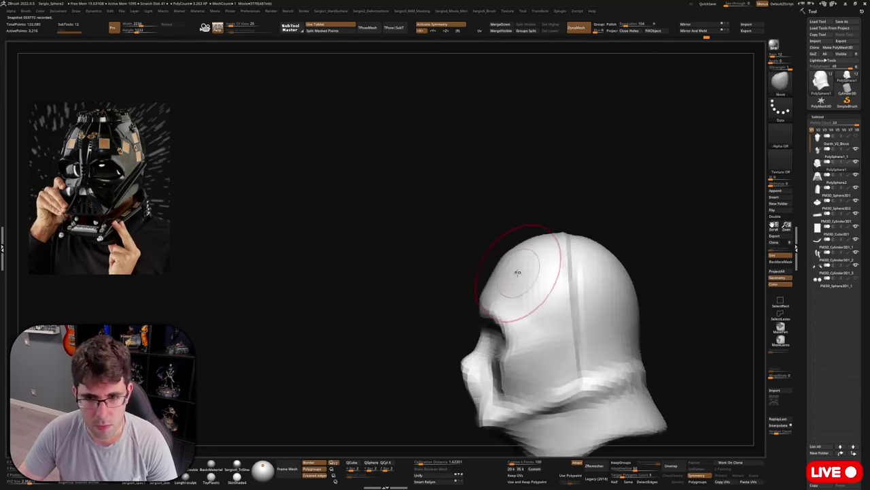
Adjust the forehead shape with the Move brush and build up the centre of the brow with the Standard brush.
{"action": "right_click_drag", "start_coordinate": [511, 291], "coordinate": [558, 291]}
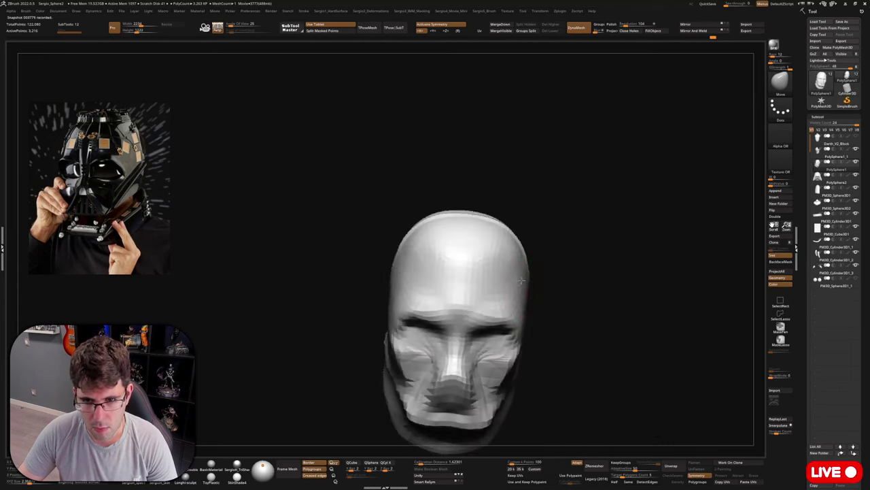
{"action": "mouse_move", "coordinate": [515, 280]}
{"action": "right_mouse_down"}
{"action": "mouse_move", "coordinate": [468, 275]}
{"action": "mouse_move", "coordinate": [489, 272]}
{"action": "mouse_move", "coordinate": [460, 252]}
{"action": "mouse_move", "coordinate": [463, 310]}
{"action": "mouse_move", "coordinate": [434, 297]}
{"action": "mouse_move", "coordinate": [479, 319]}
{"action": "right_mouse_up"}
{"action": "key", "text": "["}
{"action": "mouse_move", "coordinate": [479, 319]}
{"action": "left_mouse_down"}
{"action": "mouse_move", "coordinate": [433, 340]}
{"action": "mouse_move", "coordinate": [428, 356]}
{"action": "left_mouse_up"}
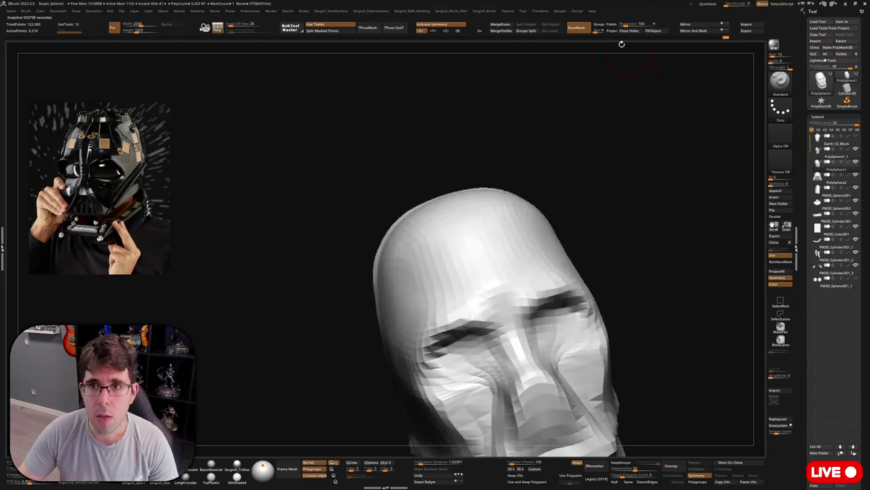
Remesh the head with DynaMesh at resolution 152 and smooth the brow and upper eye socket.
{"action": "left_click_drag", "start_coordinate": [627, 26], "coordinate": [626, 26]}
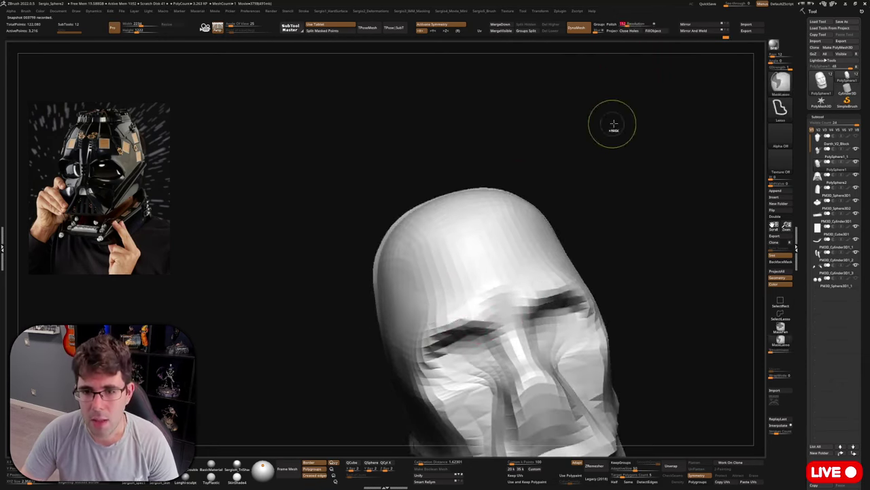
{"action": "left_click_drag", "start_coordinate": [612, 124], "coordinate": [629, 163], "text": "ctrl"}
{"action": "right_click_drag", "start_coordinate": [569, 219], "coordinate": [566, 128], "text": "alt"}
{"action": "mouse_move", "coordinate": [476, 242]}
{"action": "right_mouse_down"}
{"action": "mouse_move", "coordinate": [489, 236]}
{"action": "mouse_move", "coordinate": [476, 239]}
{"action": "right_mouse_up"}
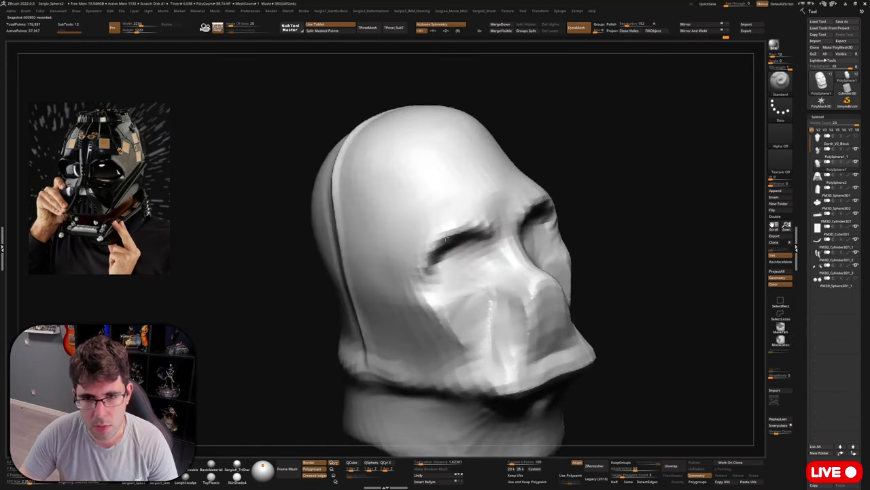
{"action": "left_click_drag", "start_coordinate": [420, 274], "coordinate": [501, 239], "text": "shift"}
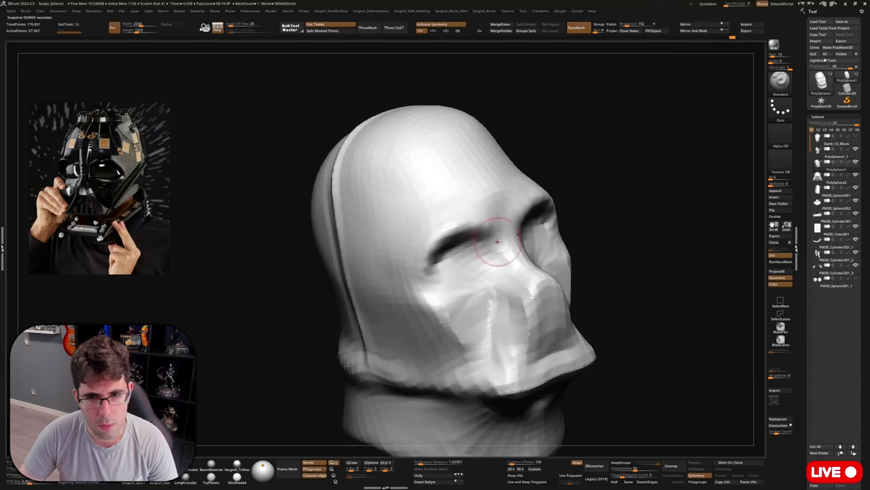
Define a raised vertical strip from the forehead down the nose bridge, carving grooves along both sides with DamStandard.
{"action": "right_click_drag", "start_coordinate": [497, 242], "coordinate": [484, 202]}
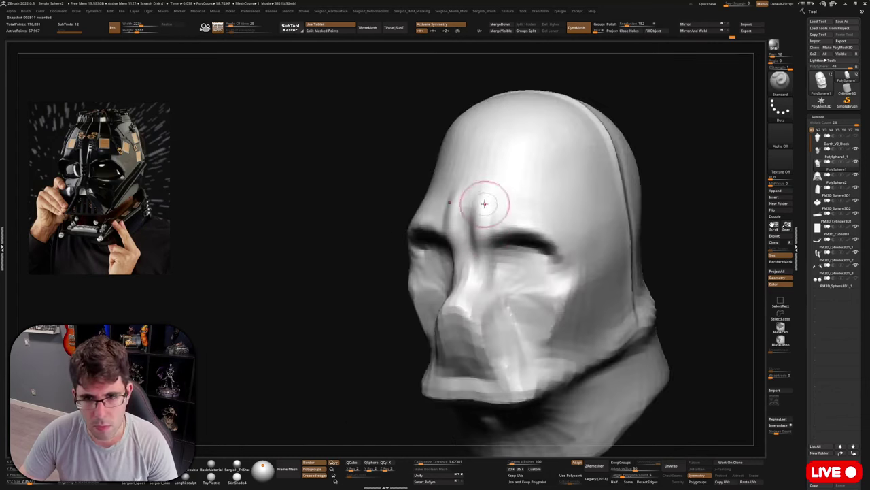
{"action": "mouse_move", "coordinate": [475, 240]}
{"action": "right_mouse_down"}
{"action": "mouse_move", "coordinate": [473, 272]}
{"action": "mouse_move", "coordinate": [481, 277]}
{"action": "right_mouse_up"}
{"action": "key", "text": "b"}
{"action": "key", "text": "c"}
{"action": "key", "text": "l"}
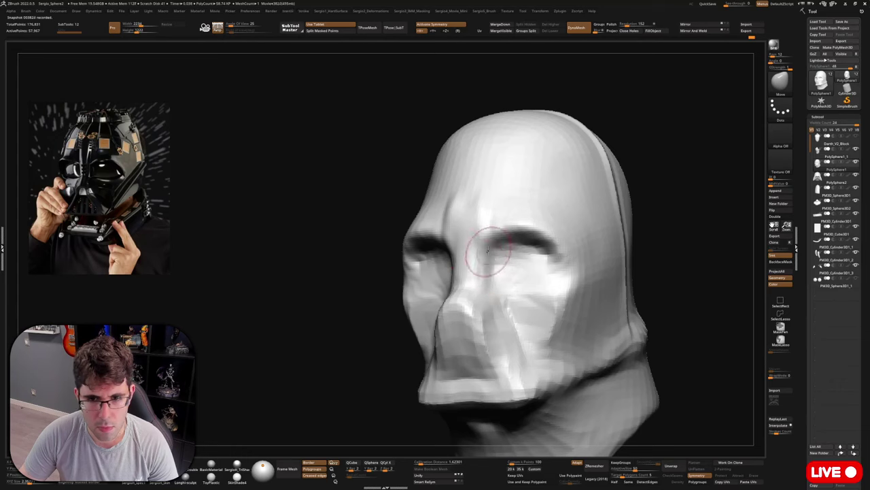
{"action": "key", "text": "b"}
{"action": "key", "text": "d"}
{"action": "key", "text": "s"}
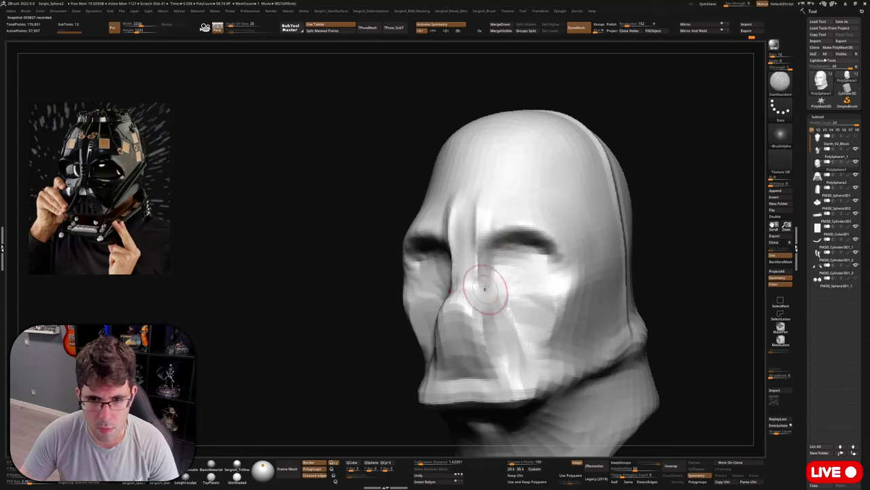
{"action": "right_click_drag", "start_coordinate": [493, 250], "coordinate": [481, 214]}
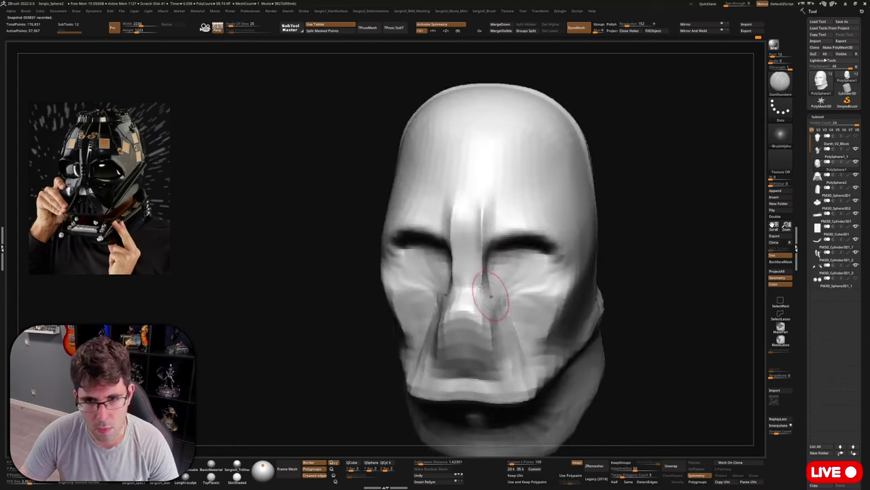
{"action": "right_click_drag", "start_coordinate": [491, 292], "coordinate": [483, 268]}
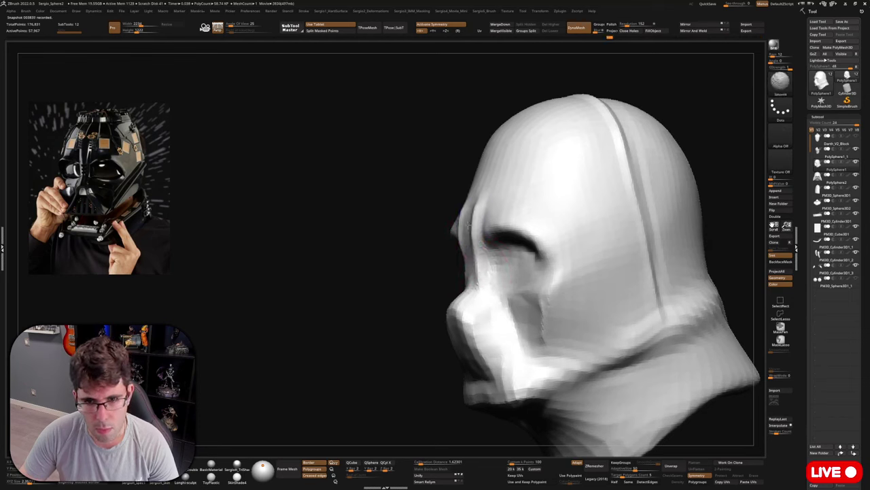
Sculpt a row of short horizontal notches across the nose bridge between the eyes with ClayBuildup.
{"action": "right_click_drag", "start_coordinate": [474, 259], "coordinate": [517, 253]}
{"action": "mouse_move", "coordinate": [462, 204]}
{"action": "right_mouse_down"}
{"action": "mouse_move", "coordinate": [487, 225]}
{"action": "mouse_move", "coordinate": [487, 280]}
{"action": "mouse_move", "coordinate": [496, 243]}
{"action": "mouse_move", "coordinate": [508, 246]}
{"action": "mouse_move", "coordinate": [480, 242]}
{"action": "mouse_move", "coordinate": [460, 266]}
{"action": "right_mouse_up"}
{"action": "key", "text": "b"}
{"action": "key", "text": "c"}
{"action": "key", "text": "b"}
{"action": "key", "text": "s"}
{"action": "left_click_drag", "start_coordinate": [462, 265], "coordinate": [453, 270]}
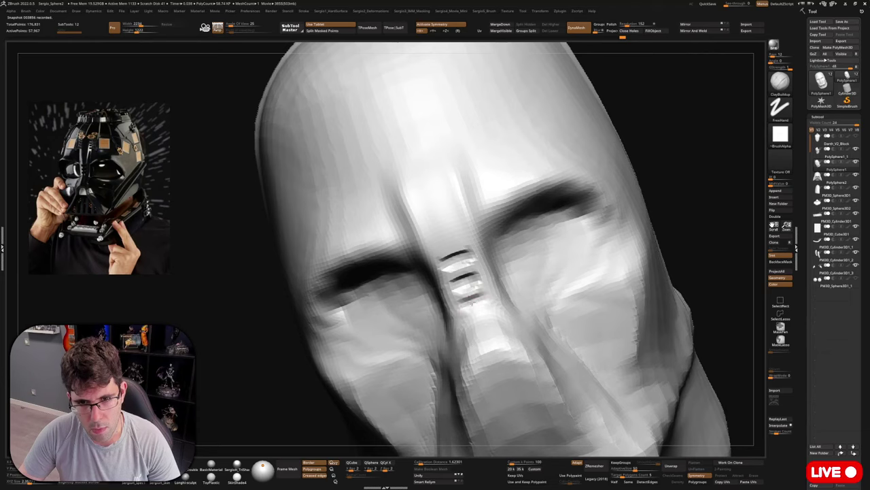
{"action": "mouse_move", "coordinate": [476, 333]}
{"action": "right_mouse_down", "text": "ctrl"}
{"action": "mouse_move", "coordinate": [474, 299]}
{"action": "mouse_move", "coordinate": [454, 250]}
{"action": "mouse_move", "coordinate": [468, 277]}
{"action": "mouse_move", "coordinate": [463, 293]}
{"action": "mouse_move", "coordinate": [449, 272]}
{"action": "mouse_move", "coordinate": [418, 302]}
{"action": "mouse_move", "coordinate": [478, 259]}
{"action": "mouse_move", "coordinate": [468, 285]}
{"action": "right_mouse_up", "text": "ctrl"}
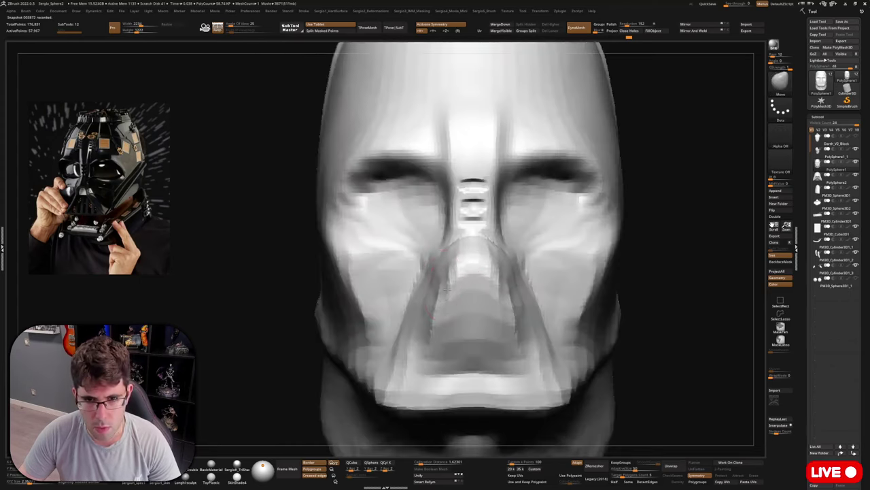
Define the rounded top of the triangular muzzle below the nose bridge and smooth the area beside it.
{"action": "right_click_drag", "start_coordinate": [440, 270], "coordinate": [524, 255]}
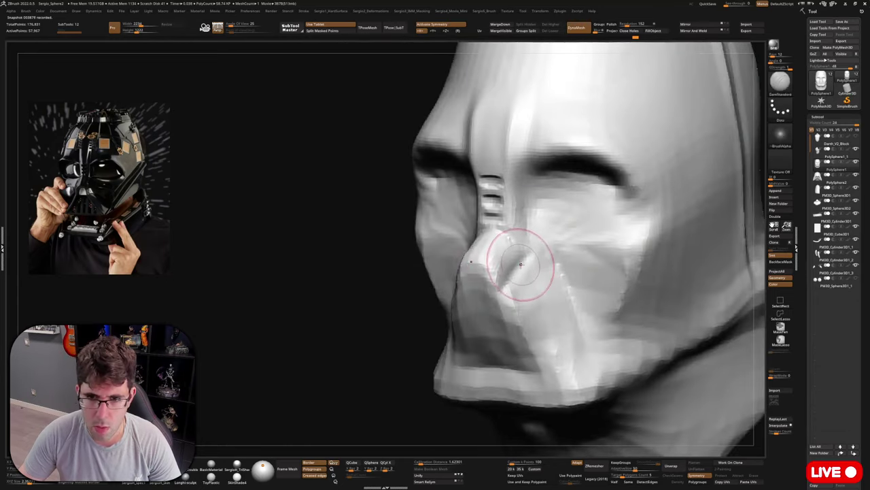
{"action": "left_click_drag", "start_coordinate": [520, 264], "coordinate": [520, 248], "text": "shift"}
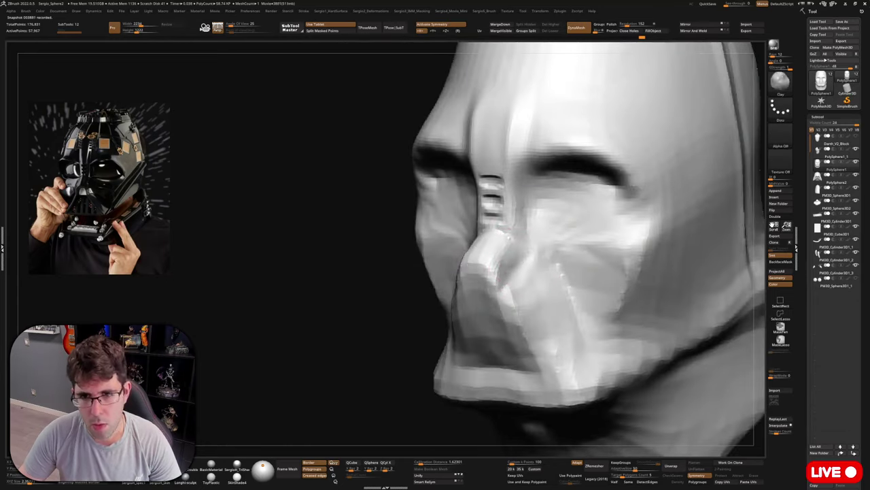
{"action": "mouse_move", "coordinate": [442, 289]}
{"action": "right_mouse_down"}
{"action": "mouse_move", "coordinate": [502, 293]}
{"action": "mouse_move", "coordinate": [510, 258]}
{"action": "mouse_move", "coordinate": [492, 237]}
{"action": "mouse_move", "coordinate": [501, 238]}
{"action": "mouse_move", "coordinate": [458, 287]}
{"action": "right_mouse_up"}
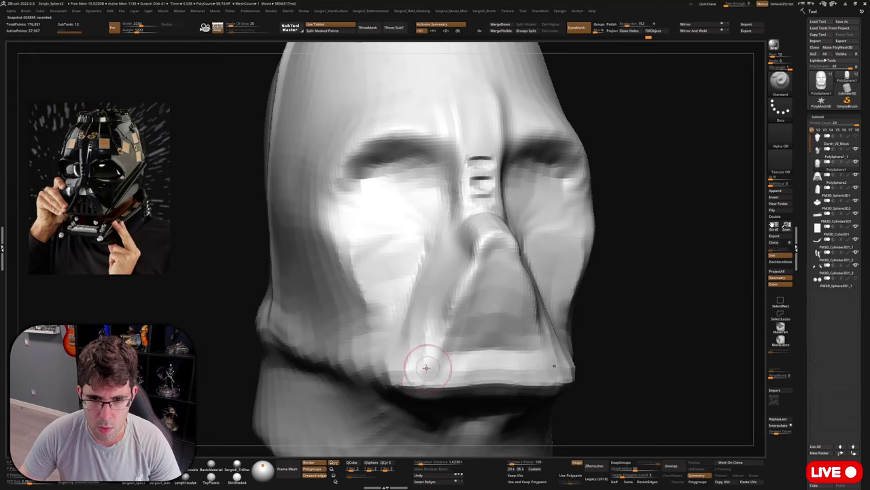
Build up the slanted side edges of the triangular muzzle with the Standard brush and adjust its outline with Move.
{"action": "right_click_drag", "start_coordinate": [426, 361], "coordinate": [491, 239]}
{"action": "left_click_drag", "start_coordinate": [515, 190], "coordinate": [453, 330]}
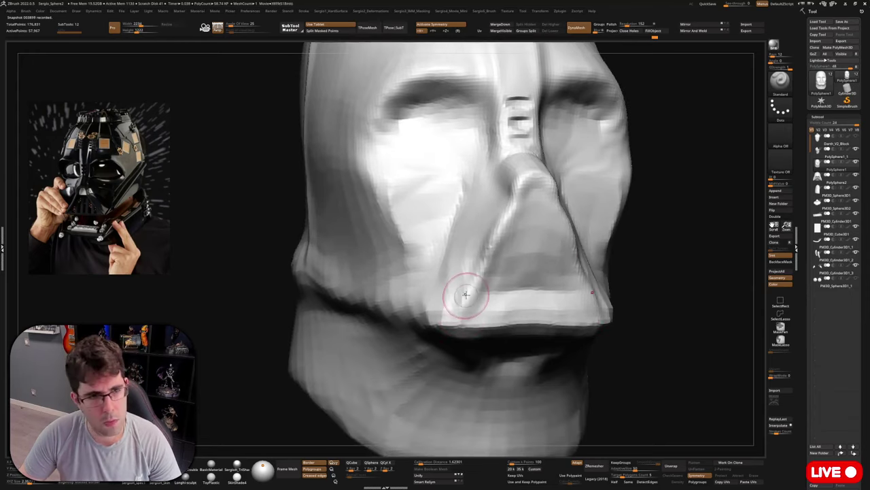
{"action": "key", "text": "ctrl+z"}
{"action": "left_click_drag", "start_coordinate": [482, 248], "coordinate": [462, 313]}
{"action": "right_click_drag", "start_coordinate": [462, 313], "coordinate": [484, 267]}
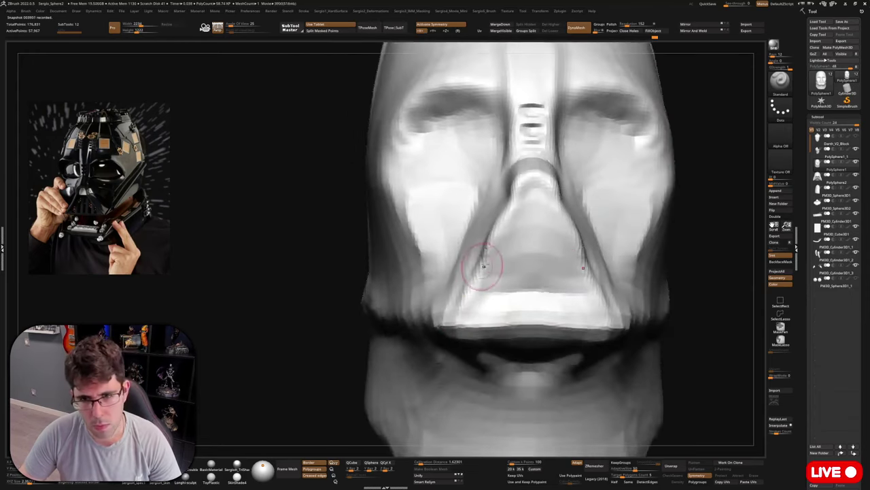
{"action": "left_click_drag", "start_coordinate": [498, 227], "coordinate": [498, 238]}
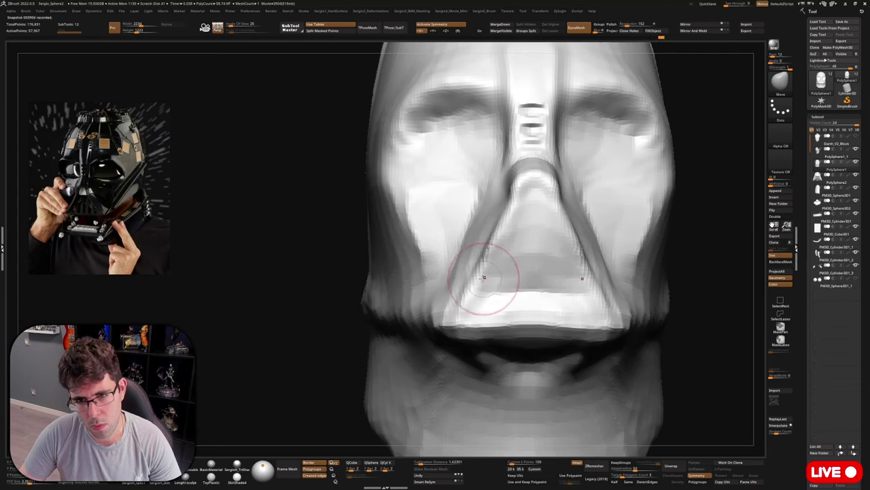
{"action": "mouse_move", "coordinate": [484, 277]}
{"action": "right_mouse_down"}
{"action": "mouse_move", "coordinate": [507, 279]}
{"action": "mouse_move", "coordinate": [518, 213]}
{"action": "right_mouse_up"}
Flatten the front face of the triangular muzzle into a clean plane with TrimDynamic.
{"action": "key", "text": "b"}
{"action": "key", "text": "t"}
{"action": "key", "text": "d"}
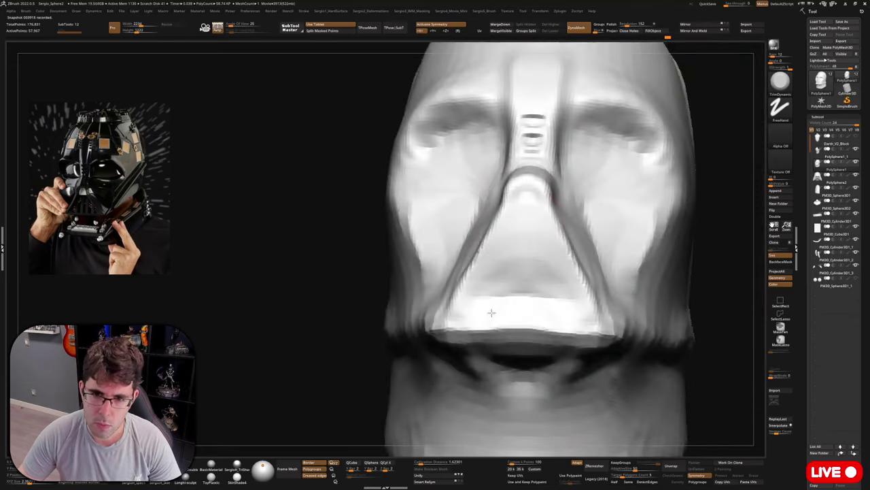
{"action": "key", "text": "b"}
{"action": "key", "text": "c"}
{"action": "key", "text": "l"}
{"action": "mouse_move", "coordinate": [491, 279]}
{"action": "right_mouse_down"}
{"action": "mouse_move", "coordinate": [506, 303]}
{"action": "mouse_move", "coordinate": [513, 275]}
{"action": "right_mouse_up"}
{"action": "key", "text": "ctrl+shift"}
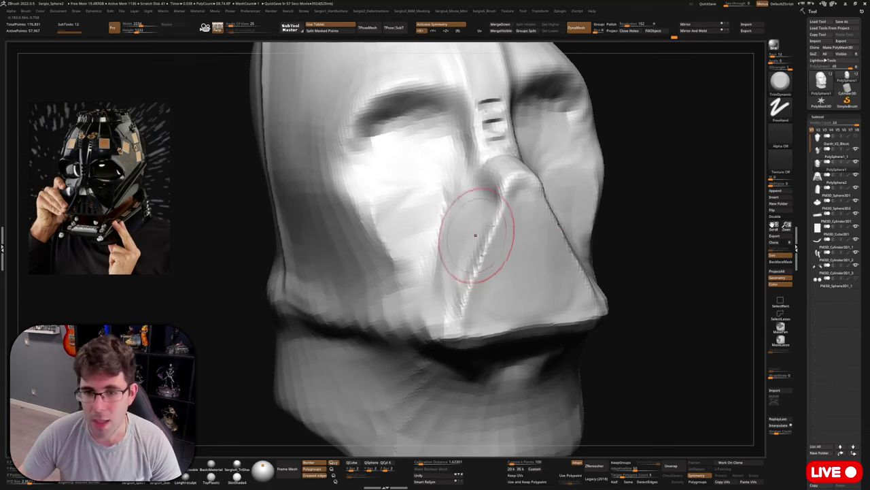
{"action": "mouse_move", "coordinate": [700, 163]}
{"action": "left_mouse_down"}
{"action": "mouse_move", "coordinate": [669, 186]}
{"action": "mouse_move", "coordinate": [616, 198]}
{"action": "left_mouse_up"}
{"action": "left_click_drag", "start_coordinate": [349, 281], "coordinate": [494, 282]}
Adjust the muzzle's side profile with the Move brush, then refine and smooth its slanted side surface.
{"action": "key", "text": "b"}
{"action": "key", "text": "m"}
{"action": "key", "text": "v"}
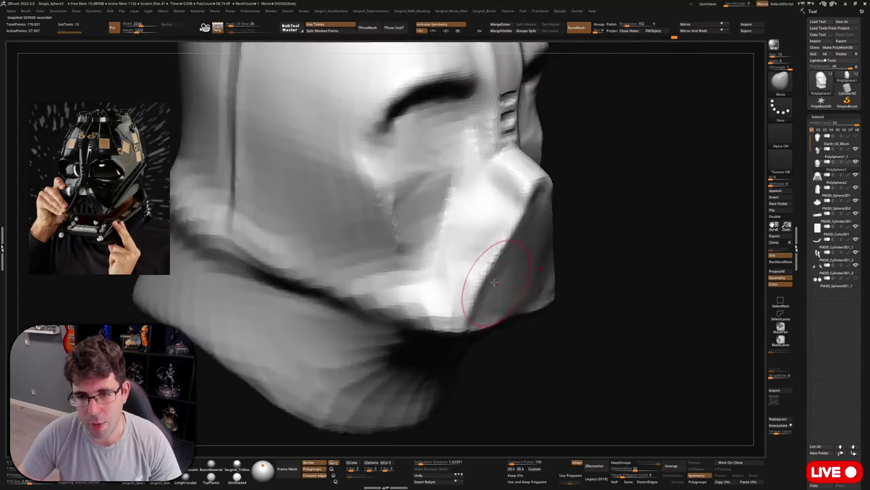
{"action": "mouse_move", "coordinate": [485, 283]}
{"action": "right_mouse_down"}
{"action": "mouse_move", "coordinate": [496, 288]}
{"action": "mouse_move", "coordinate": [487, 291]}
{"action": "right_mouse_up"}
{"action": "key", "text": "b"}
{"action": "key", "text": "c"}
{"action": "key", "text": "l"}
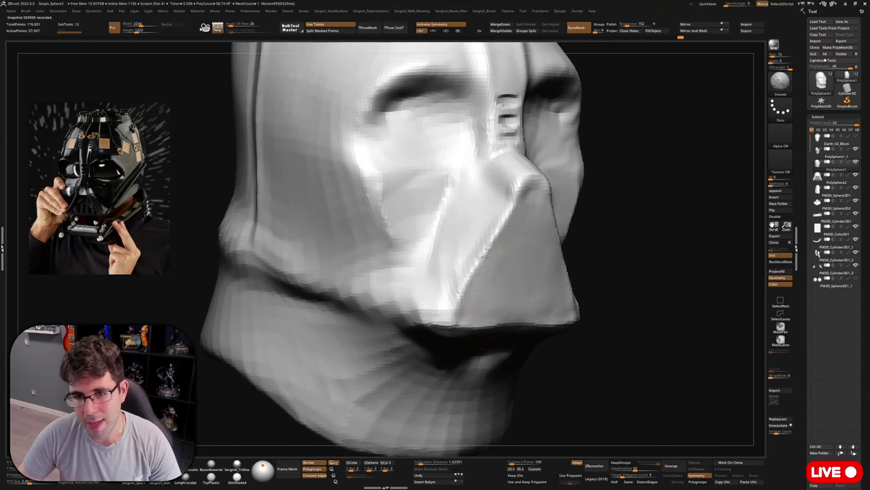
{"action": "right_click_drag", "start_coordinate": [521, 252], "coordinate": [541, 194]}
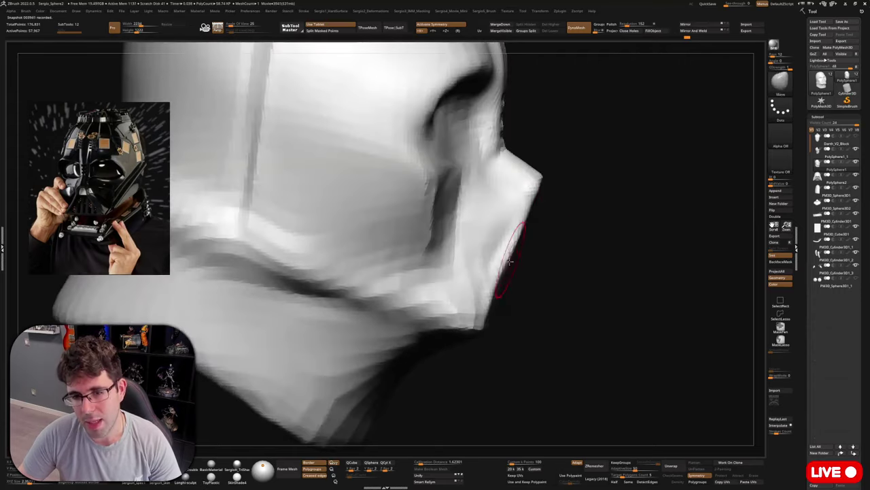
Sharpen the bottom edge and lower corners of the triangular muzzle with the Standard brush.
{"action": "mouse_move", "coordinate": [502, 268]}
{"action": "right_mouse_down"}
{"action": "mouse_move", "coordinate": [494, 286]}
{"action": "mouse_move", "coordinate": [461, 262]}
{"action": "mouse_move", "coordinate": [519, 291]}
{"action": "mouse_move", "coordinate": [521, 249]}
{"action": "mouse_move", "coordinate": [528, 281]}
{"action": "mouse_move", "coordinate": [513, 311]}
{"action": "right_mouse_up"}
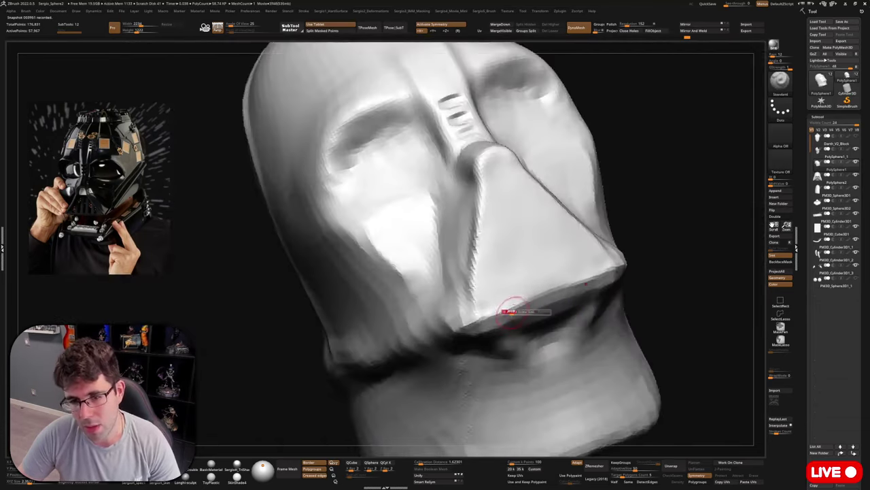
{"action": "right_click_drag", "start_coordinate": [564, 299], "coordinate": [499, 259]}
{"action": "key", "text": "ctrl+z"}
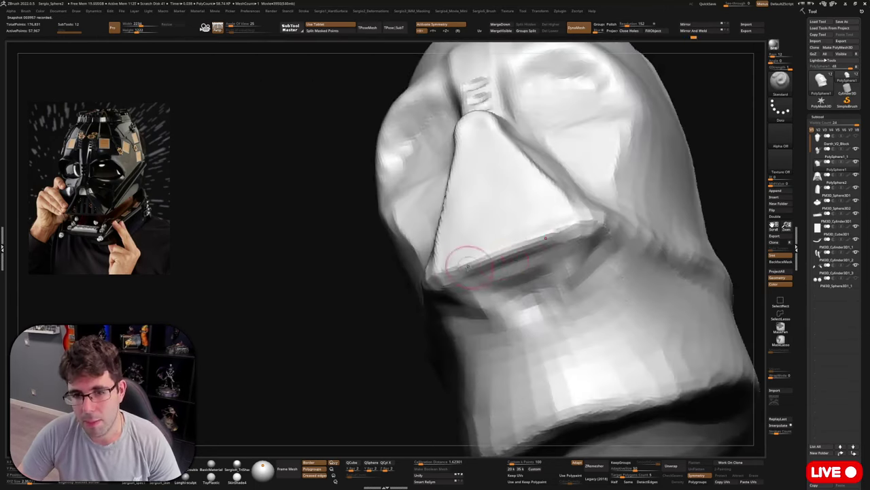
{"action": "right_click_drag", "start_coordinate": [528, 243], "coordinate": [479, 276]}
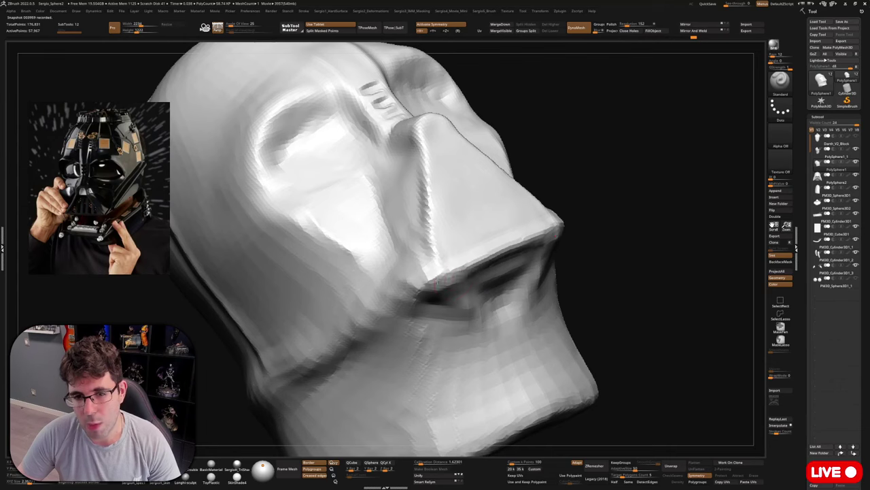
{"action": "mouse_move", "coordinate": [423, 288]}
{"action": "right_mouse_down"}
{"action": "mouse_move", "coordinate": [510, 233]}
{"action": "mouse_move", "coordinate": [567, 224]}
{"action": "mouse_move", "coordinate": [489, 259]}
{"action": "mouse_move", "coordinate": [489, 296]}
{"action": "mouse_move", "coordinate": [432, 176]}
{"action": "mouse_move", "coordinate": [497, 193]}
{"action": "mouse_move", "coordinate": [466, 263]}
{"action": "right_mouse_up"}
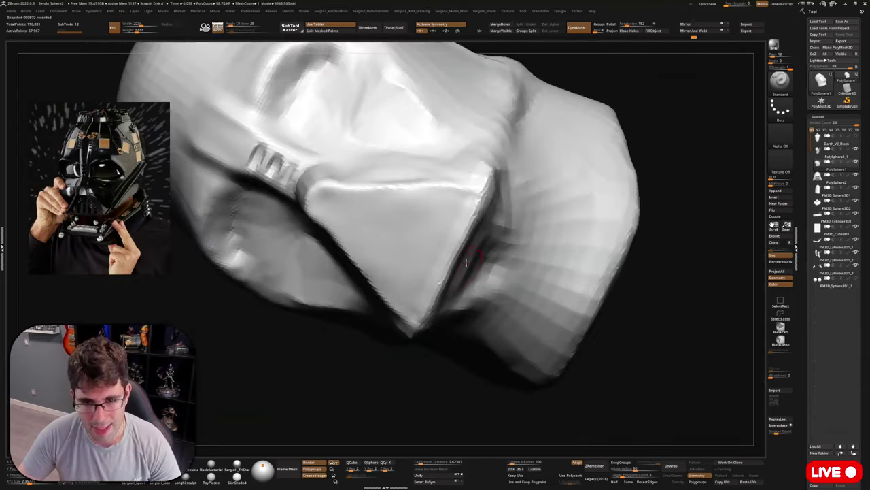
Flatten the muzzle's front face along its bottom edge with TrimDynamic.
{"action": "key", "text": "b"}
{"action": "key", "text": "t"}
{"action": "key", "text": "d"}
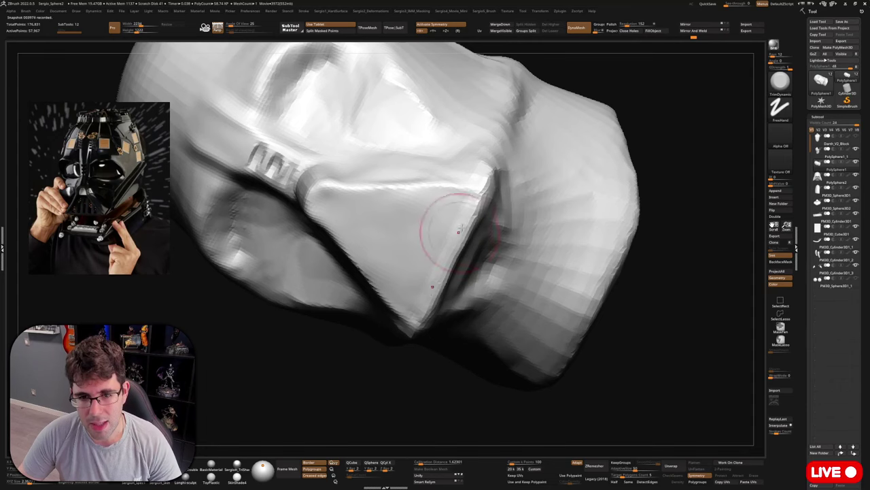
{"action": "left_click_drag", "start_coordinate": [466, 217], "coordinate": [473, 199]}
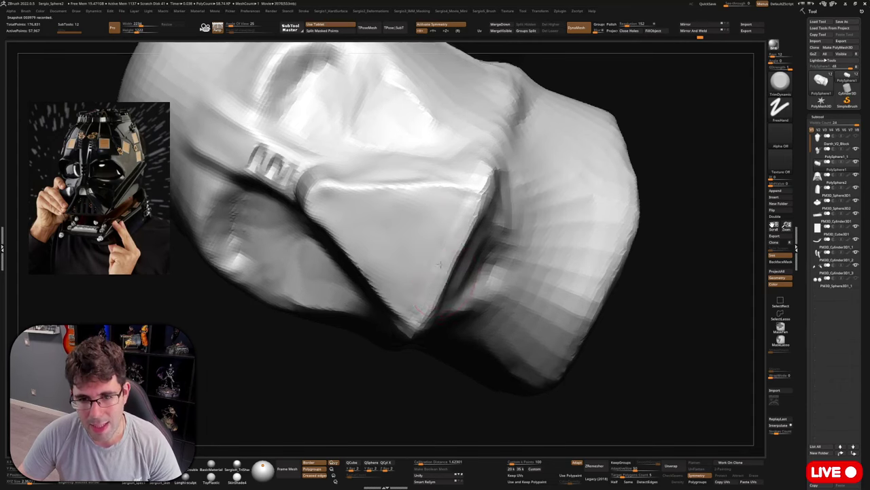
Reshape the underside of the muzzle and jaw with the Move brush and smooth the jaw corner.
{"action": "mouse_move", "coordinate": [524, 252]}
{"action": "right_mouse_down"}
{"action": "mouse_move", "coordinate": [493, 208]}
{"action": "mouse_move", "coordinate": [435, 307]}
{"action": "mouse_move", "coordinate": [436, 333]}
{"action": "right_mouse_up"}
{"action": "key", "text": "b"}
{"action": "key", "text": "m"}
{"action": "key", "text": "v"}
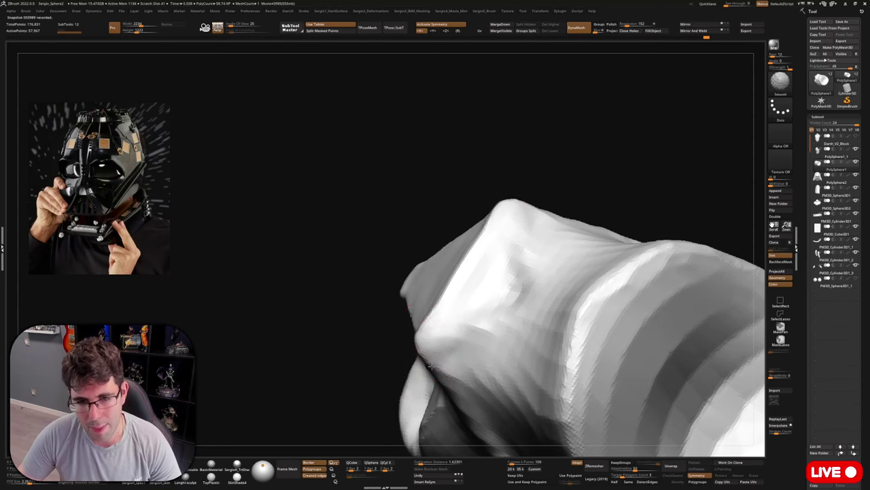
{"action": "mouse_move", "coordinate": [429, 365]}
{"action": "right_mouse_down"}
{"action": "mouse_move", "coordinate": [459, 319]}
{"action": "mouse_move", "coordinate": [452, 307]}
{"action": "mouse_move", "coordinate": [417, 334]}
{"action": "mouse_move", "coordinate": [445, 336]}
{"action": "mouse_move", "coordinate": [485, 288]}
{"action": "mouse_move", "coordinate": [466, 252]}
{"action": "mouse_move", "coordinate": [476, 217]}
{"action": "right_mouse_up"}
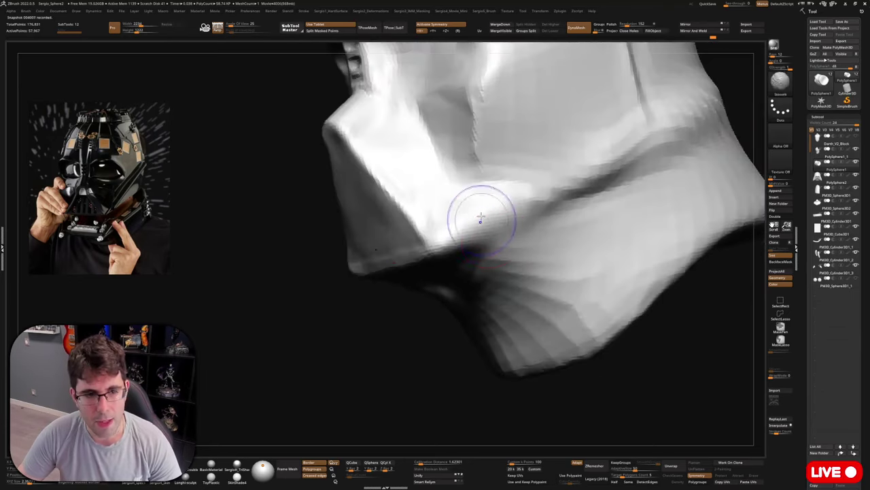
{"action": "right_click_drag", "start_coordinate": [583, 167], "coordinate": [434, 282]}
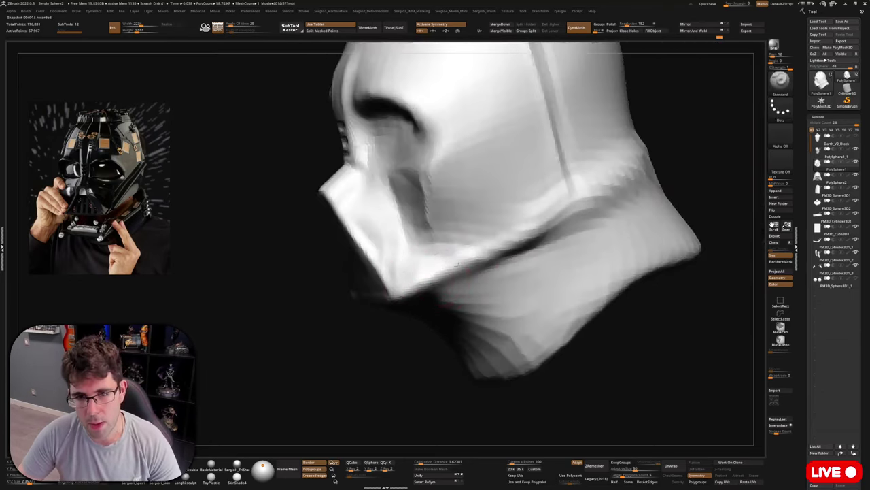
Build up a raised ridge along the jawline from the muzzle corner to the back of the head with Standard.
{"action": "mouse_move", "coordinate": [469, 264]}
{"action": "left_mouse_down"}
{"action": "mouse_move", "coordinate": [578, 201]}
{"action": "mouse_move", "coordinate": [510, 240]}
{"action": "mouse_move", "coordinate": [521, 237]}
{"action": "left_mouse_up"}
{"action": "key", "text": "ctrl+z"}
{"action": "mouse_move", "coordinate": [573, 204]}
{"action": "left_mouse_down"}
{"action": "mouse_move", "coordinate": [411, 292]}
{"action": "mouse_move", "coordinate": [498, 254]}
{"action": "left_mouse_up"}
{"action": "right_click_drag", "start_coordinate": [524, 238], "coordinate": [487, 267]}
{"action": "mouse_move", "coordinate": [381, 294]}
{"action": "right_mouse_down"}
{"action": "mouse_move", "coordinate": [408, 295]}
{"action": "mouse_move", "coordinate": [398, 281]}
{"action": "mouse_move", "coordinate": [453, 258]}
{"action": "mouse_move", "coordinate": [434, 260]}
{"action": "mouse_move", "coordinate": [476, 266]}
{"action": "mouse_move", "coordinate": [501, 237]}
{"action": "mouse_move", "coordinate": [495, 278]}
{"action": "mouse_move", "coordinate": [521, 261]}
{"action": "mouse_move", "coordinate": [515, 265]}
{"action": "right_mouse_up"}
Carve a crease beneath the jawline ridge, running back from the muzzle corner, with DamStandard.
{"action": "key", "text": "space"}
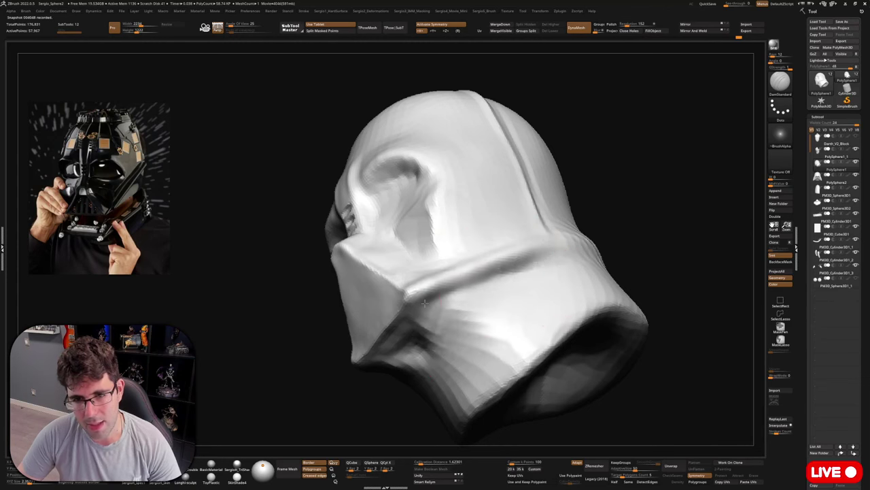
{"action": "left_click_drag", "start_coordinate": [425, 303], "coordinate": [529, 268]}
{"action": "right_click_drag", "start_coordinate": [528, 268], "coordinate": [520, 269]}
{"action": "left_click_drag", "start_coordinate": [521, 268], "coordinate": [490, 276]}
{"action": "mouse_move", "coordinate": [489, 276]}
{"action": "right_mouse_down"}
{"action": "mouse_move", "coordinate": [533, 274]}
{"action": "mouse_move", "coordinate": [519, 313]}
{"action": "mouse_move", "coordinate": [521, 245]}
{"action": "mouse_move", "coordinate": [465, 297]}
{"action": "mouse_move", "coordinate": [453, 288]}
{"action": "right_mouse_up"}
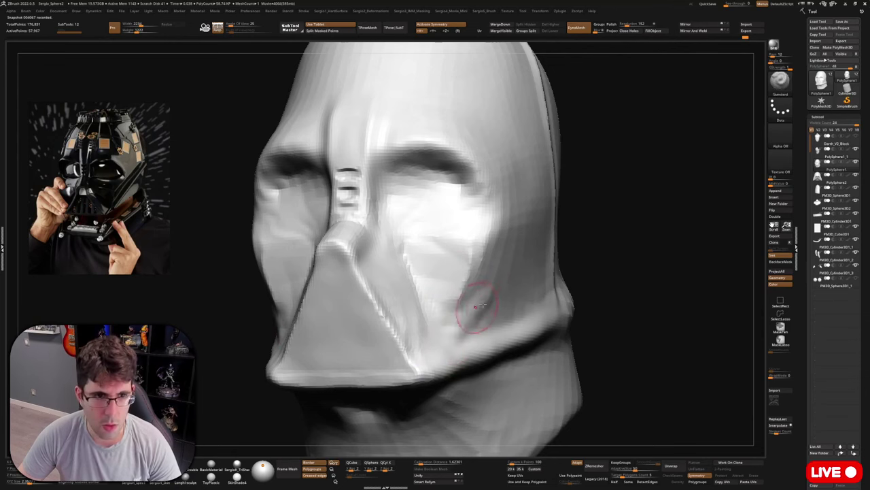
Build up a raised diagonal bar across the cheek, from the side seam to the jawline, with the Standard brush.
{"action": "right_click_drag", "start_coordinate": [476, 306], "coordinate": [520, 262]}
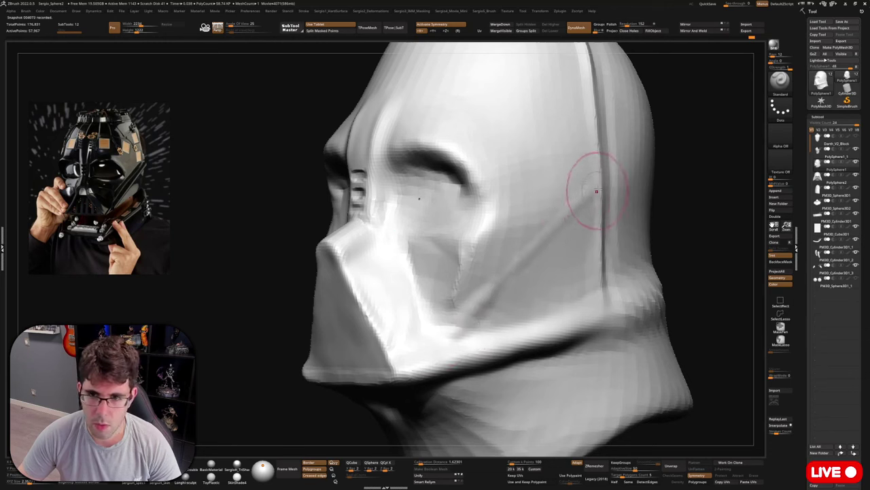
{"action": "left_click_drag", "start_coordinate": [597, 190], "coordinate": [439, 336]}
{"action": "left_click_drag", "start_coordinate": [537, 253], "coordinate": [454, 329]}
{"action": "left_click_drag", "start_coordinate": [571, 204], "coordinate": [445, 341]}
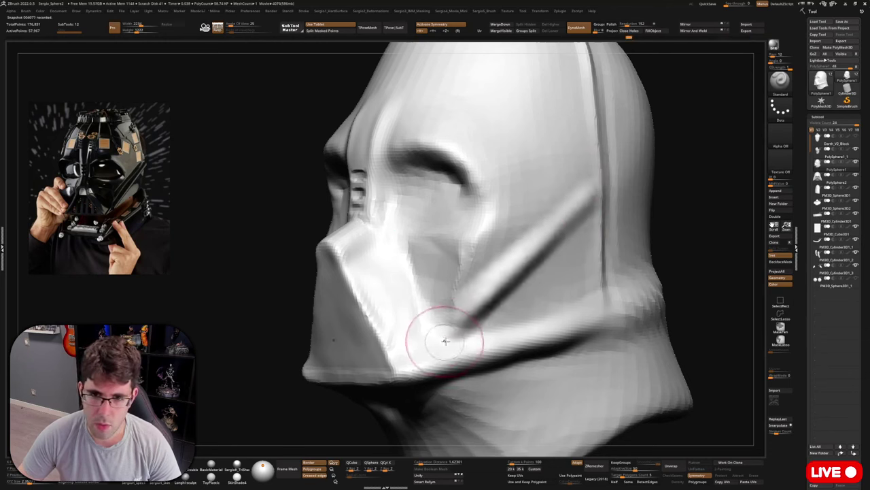
{"action": "mouse_move", "coordinate": [472, 314]}
{"action": "left_mouse_down"}
{"action": "mouse_move", "coordinate": [461, 328]}
{"action": "mouse_move", "coordinate": [606, 174]}
{"action": "mouse_move", "coordinate": [575, 204]}
{"action": "left_mouse_up"}
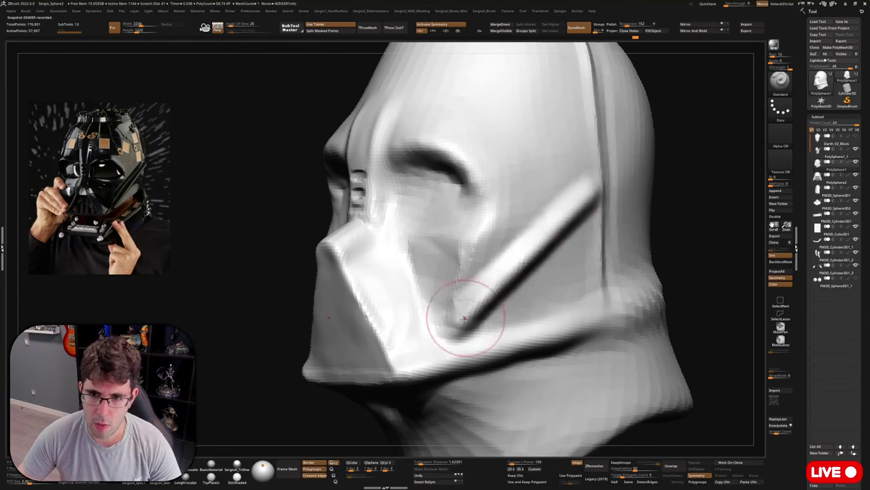
Carve in along the underside of the diagonal cheek bar with Standard and adjust its lower edge with the Move brush.
{"action": "right_click_drag", "start_coordinate": [498, 284], "coordinate": [549, 233]}
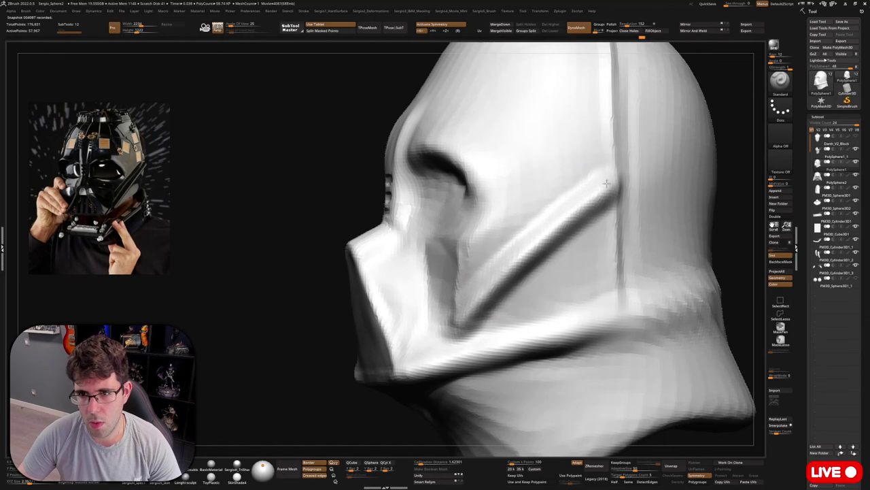
{"action": "mouse_move", "coordinate": [562, 221]}
{"action": "left_mouse_down", "text": "alt"}
{"action": "mouse_move", "coordinate": [612, 183]}
{"action": "mouse_move", "coordinate": [497, 285]}
{"action": "mouse_move", "coordinate": [520, 278]}
{"action": "left_mouse_up", "text": "alt"}
{"action": "key", "text": "b"}
{"action": "key", "text": "m"}
{"action": "key", "text": "v"}
{"action": "key", "text": "s"}
{"action": "key", "text": "s"}
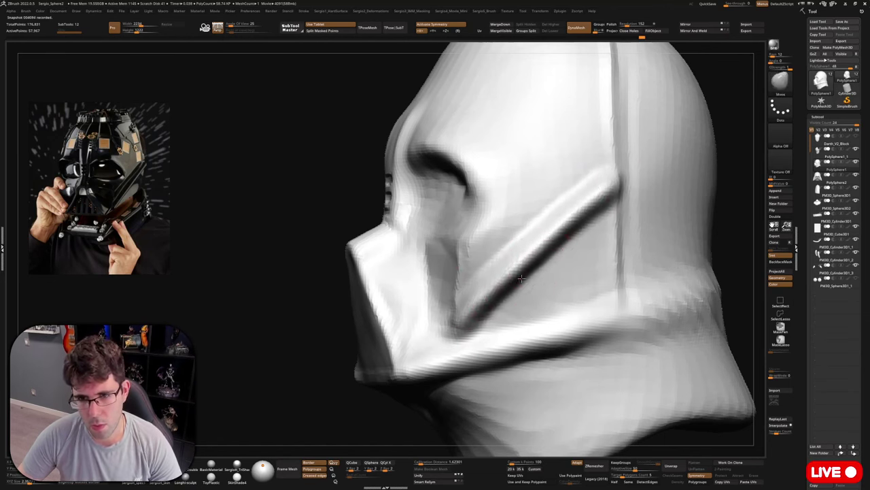
{"action": "left_click_drag", "start_coordinate": [548, 238], "coordinate": [560, 238]}
{"action": "key", "text": "s"}
{"action": "left_click_drag", "start_coordinate": [502, 293], "coordinate": [497, 293]}
{"action": "left_click_drag", "start_coordinate": [480, 299], "coordinate": [485, 307]}
Adjust the diagonal bar's lower end and outward contour with the Move brush, checking from the front and above.
{"action": "right_click_drag", "start_coordinate": [505, 273], "coordinate": [565, 259]}
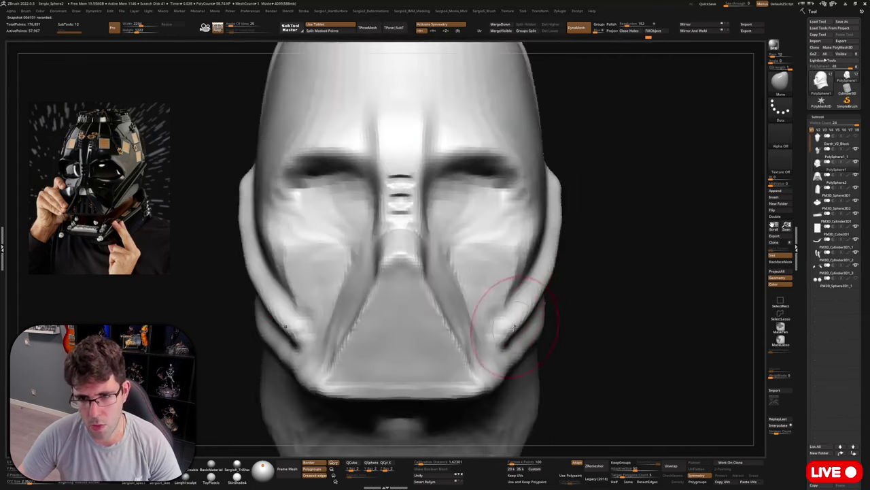
{"action": "left_click_drag", "start_coordinate": [510, 325], "coordinate": [520, 330]}
{"action": "right_click_drag", "start_coordinate": [536, 303], "coordinate": [554, 286]}
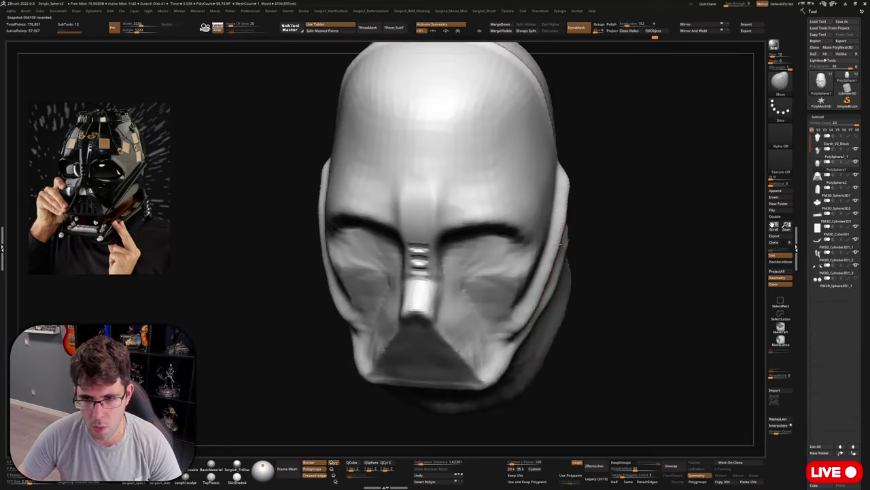
{"action": "mouse_move", "coordinate": [560, 244]}
{"action": "left_mouse_down"}
{"action": "mouse_move", "coordinate": [566, 190]}
{"action": "mouse_move", "coordinate": [560, 210]}
{"action": "left_mouse_up"}
{"action": "left_click_drag", "start_coordinate": [520, 326], "coordinate": [527, 329]}
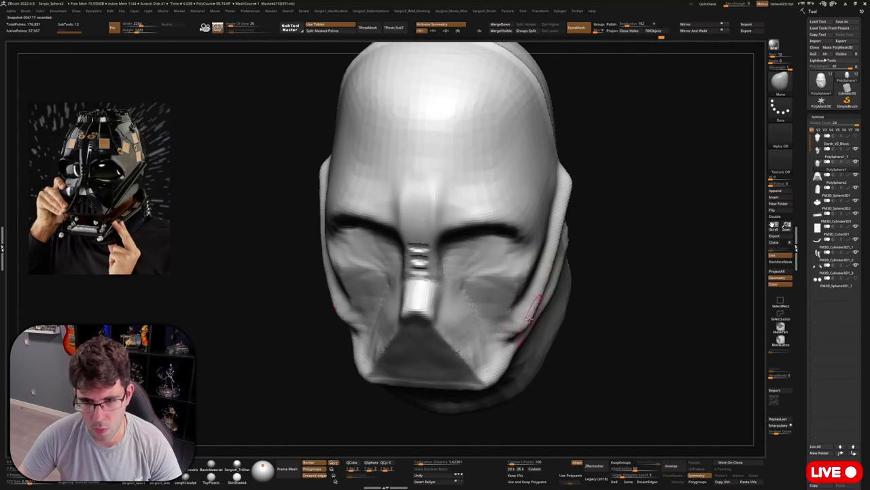
{"action": "mouse_move", "coordinate": [523, 326]}
{"action": "right_mouse_down"}
{"action": "mouse_move", "coordinate": [494, 304]}
{"action": "mouse_move", "coordinate": [522, 329]}
{"action": "mouse_move", "coordinate": [530, 326]}
{"action": "mouse_move", "coordinate": [514, 314]}
{"action": "mouse_move", "coordinate": [503, 323]}
{"action": "mouse_move", "coordinate": [523, 325]}
{"action": "right_mouse_up"}
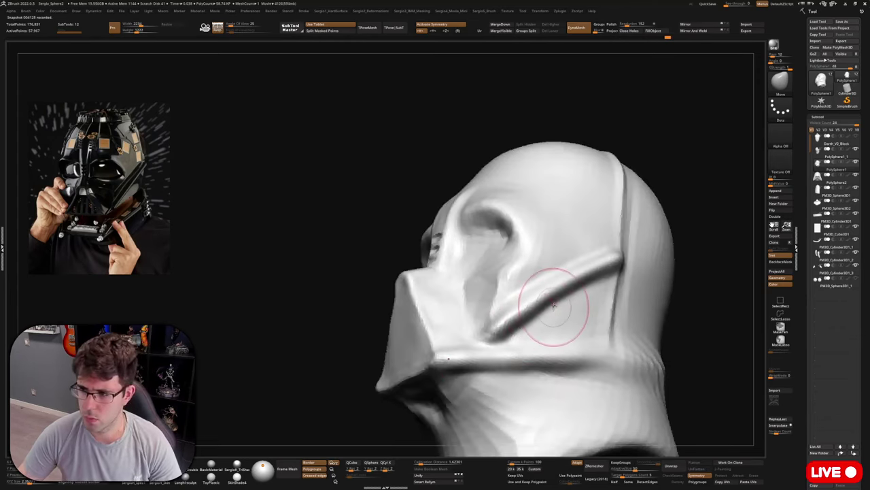
Refine the diagonal cheek bar's lower edge from the side with a resized Move brush.
{"action": "mouse_move", "coordinate": [526, 262]}
{"action": "left_mouse_down"}
{"action": "mouse_move", "coordinate": [501, 237]}
{"action": "mouse_move", "coordinate": [492, 245]}
{"action": "left_mouse_up"}
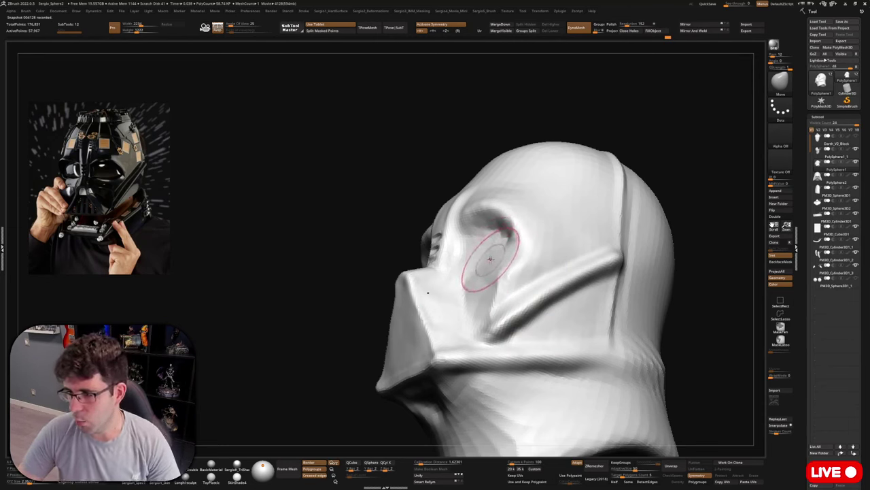
{"action": "right_click_drag", "start_coordinate": [535, 282], "coordinate": [546, 306]}
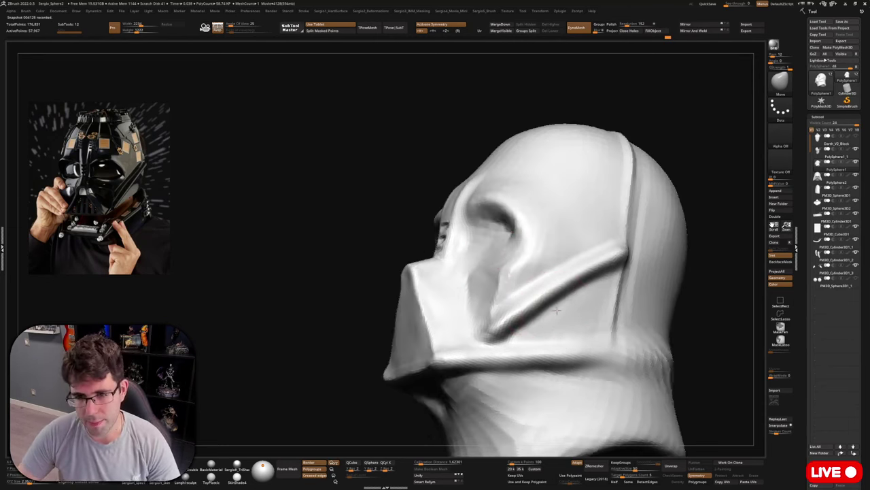
{"action": "key", "text": "ctrl"}
{"action": "key", "text": "s"}
{"action": "left_click_drag", "start_coordinate": [551, 309], "coordinate": [557, 309]}
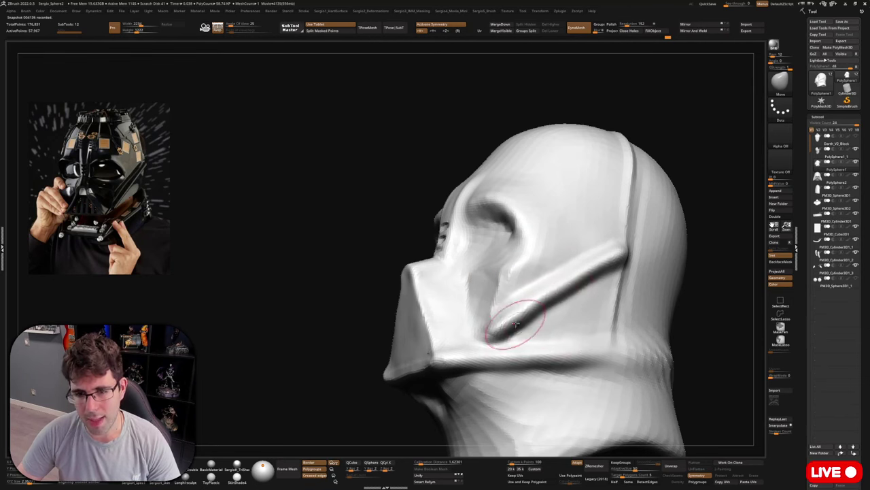
{"action": "right_click_drag", "start_coordinate": [516, 325], "coordinate": [585, 293]}
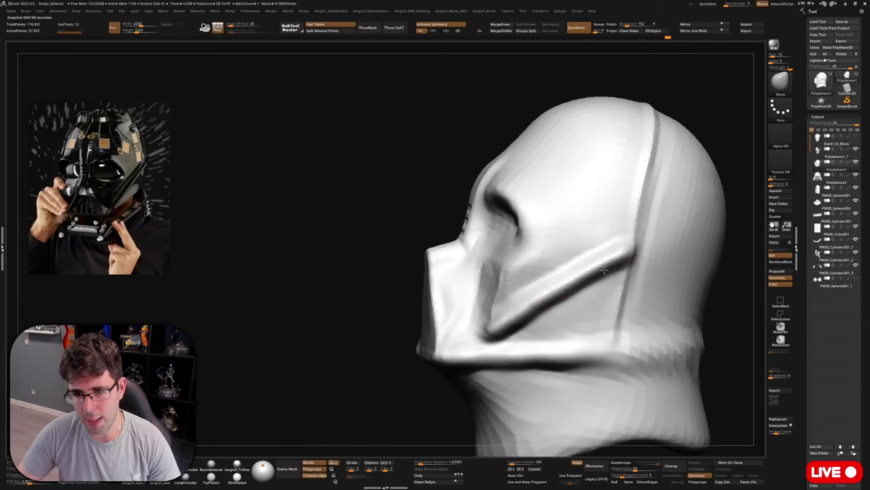
{"action": "right_click_drag", "start_coordinate": [541, 308], "coordinate": [547, 331]}
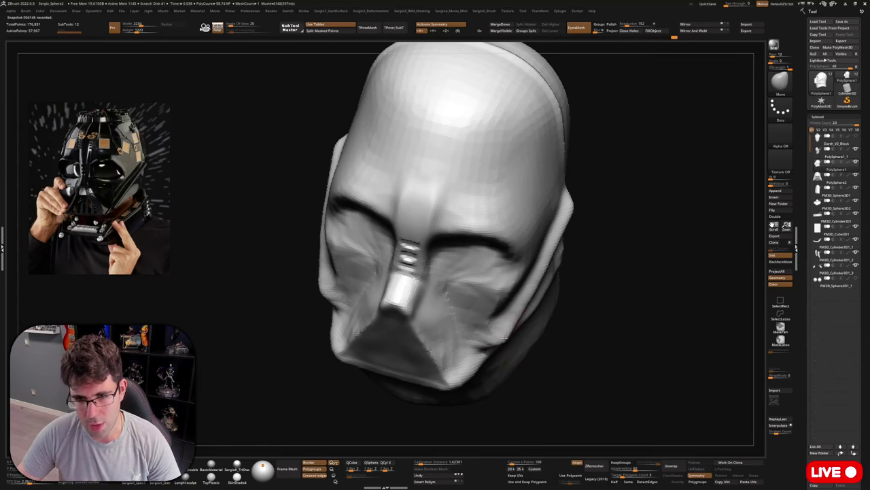
Work the lower end of the diagonal bar with Clay and carve the crease separating it from the cheek with DamStandard.
{"action": "mouse_move", "coordinate": [572, 215]}
{"action": "right_mouse_down"}
{"action": "mouse_move", "coordinate": [550, 241]}
{"action": "mouse_move", "coordinate": [482, 245]}
{"action": "mouse_move", "coordinate": [501, 262]}
{"action": "mouse_move", "coordinate": [493, 311]}
{"action": "mouse_move", "coordinate": [484, 282]}
{"action": "mouse_move", "coordinate": [490, 276]}
{"action": "right_mouse_up"}
{"action": "left_click_drag", "start_coordinate": [491, 276], "coordinate": [478, 280]}
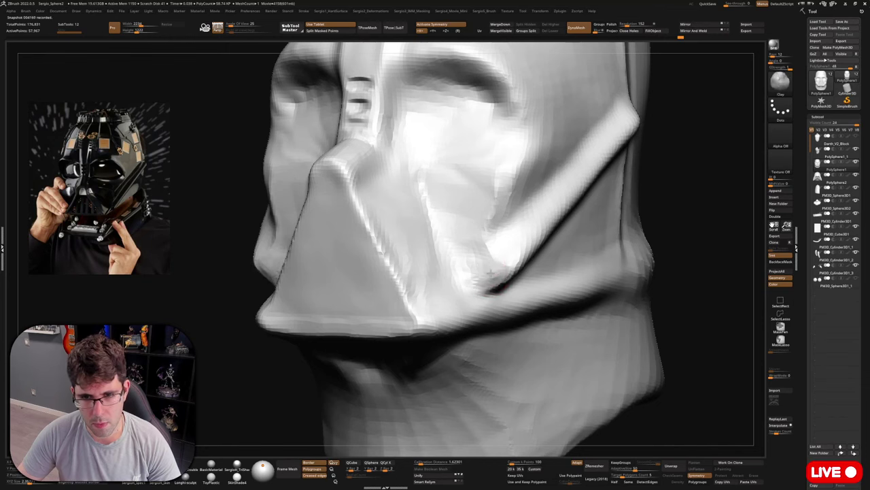
{"action": "right_click_drag", "start_coordinate": [483, 234], "coordinate": [478, 239], "text": "ctrl"}
{"action": "key", "text": "b"}
{"action": "key", "text": "d"}
{"action": "key", "text": "s"}
{"action": "key", "text": "s"}
{"action": "left_click_drag", "start_coordinate": [478, 243], "coordinate": [492, 243]}
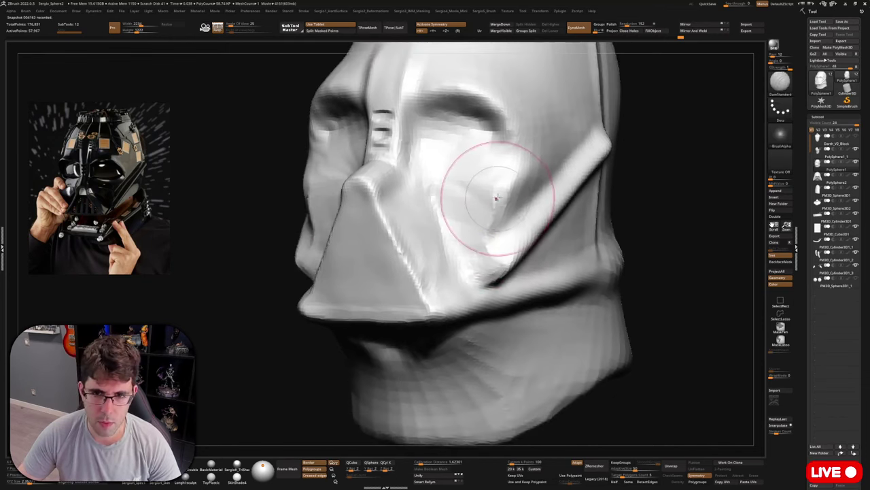
{"action": "mouse_move", "coordinate": [484, 191]}
{"action": "left_mouse_down"}
{"action": "mouse_move", "coordinate": [480, 239]}
{"action": "mouse_move", "coordinate": [486, 217]}
{"action": "left_mouse_up"}
{"action": "key", "text": "s"}
{"action": "right_click_drag", "start_coordinate": [472, 259], "coordinate": [485, 231]}
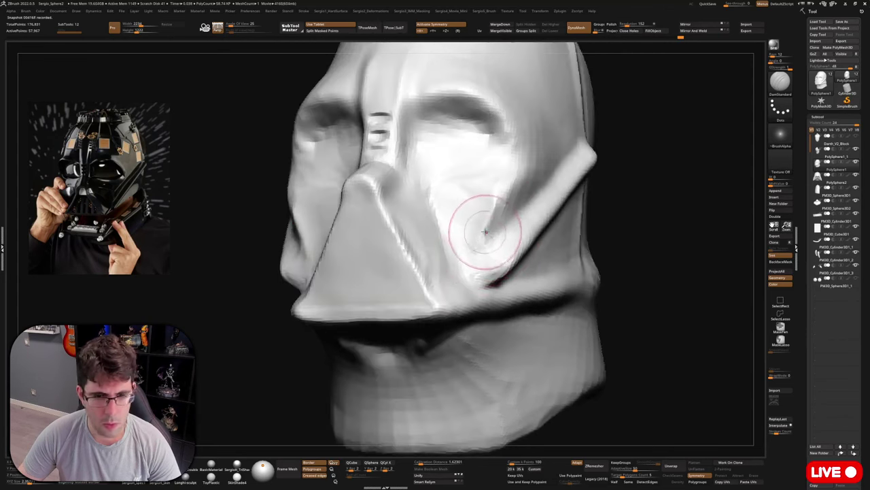
{"action": "right_click_drag", "start_coordinate": [472, 270], "coordinate": [496, 238]}
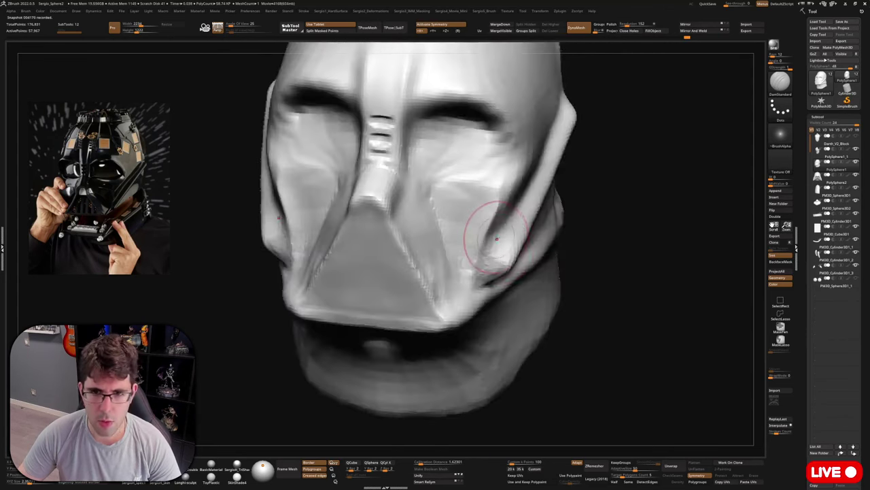
{"action": "mouse_move", "coordinate": [451, 200]}
{"action": "right_mouse_down"}
{"action": "mouse_move", "coordinate": [468, 252]}
{"action": "mouse_move", "coordinate": [420, 242]}
{"action": "right_mouse_up"}
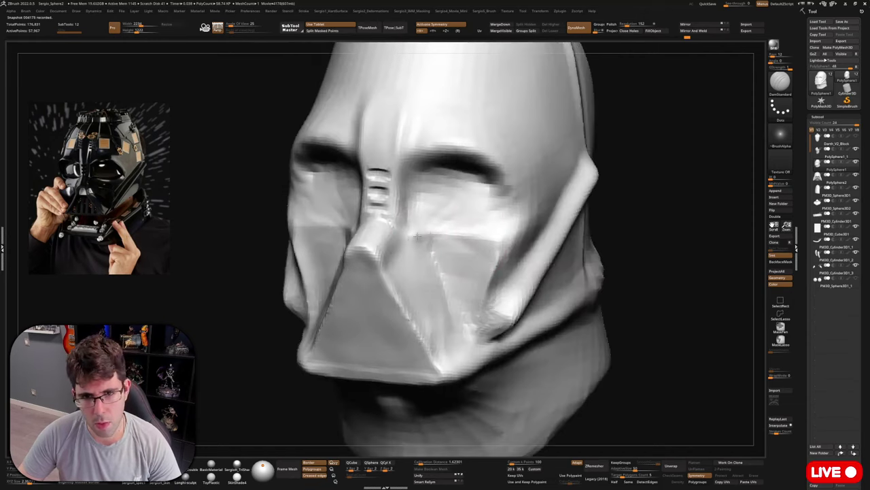
Reshape the cheek ridge below the eye with the Move brush, then refine it with Clay and smooth it.
{"action": "mouse_move", "coordinate": [432, 237]}
{"action": "right_mouse_down"}
{"action": "mouse_move", "coordinate": [408, 255]}
{"action": "mouse_move", "coordinate": [438, 249]}
{"action": "right_mouse_up"}
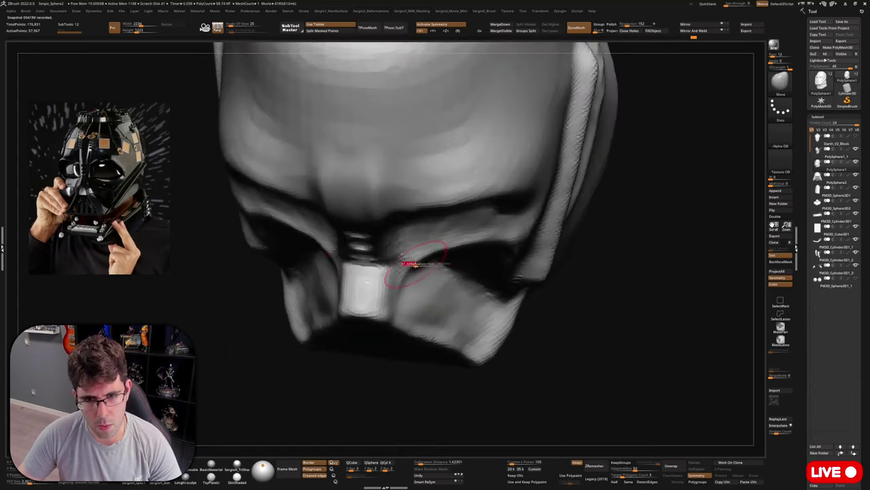
{"action": "mouse_move", "coordinate": [415, 264]}
{"action": "right_mouse_down"}
{"action": "mouse_move", "coordinate": [371, 265]}
{"action": "mouse_move", "coordinate": [413, 265]}
{"action": "mouse_move", "coordinate": [419, 234]}
{"action": "right_mouse_up"}
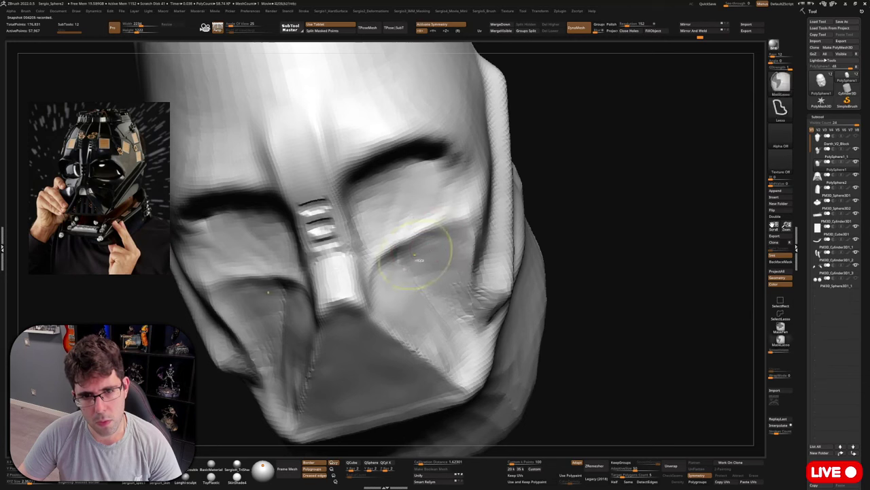
{"action": "key", "text": "space"}
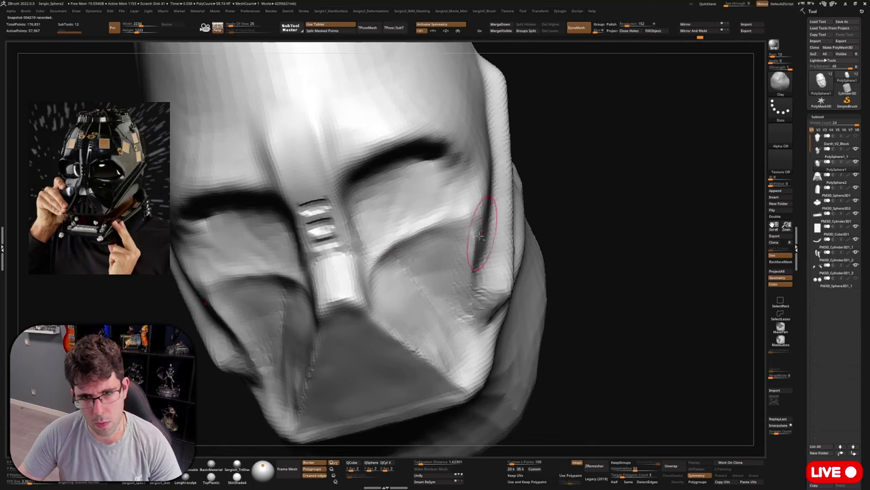
{"action": "right_click_drag", "start_coordinate": [480, 235], "coordinate": [413, 267]}
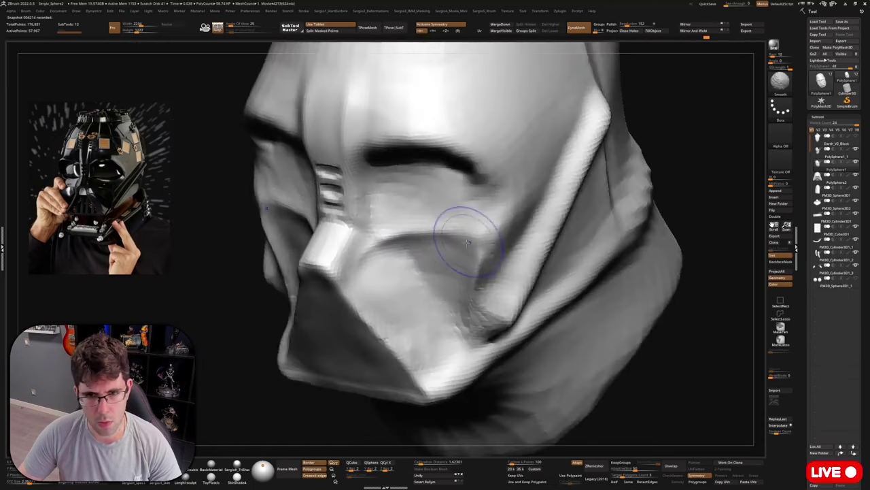
{"action": "right_click_drag", "start_coordinate": [468, 243], "coordinate": [417, 232]}
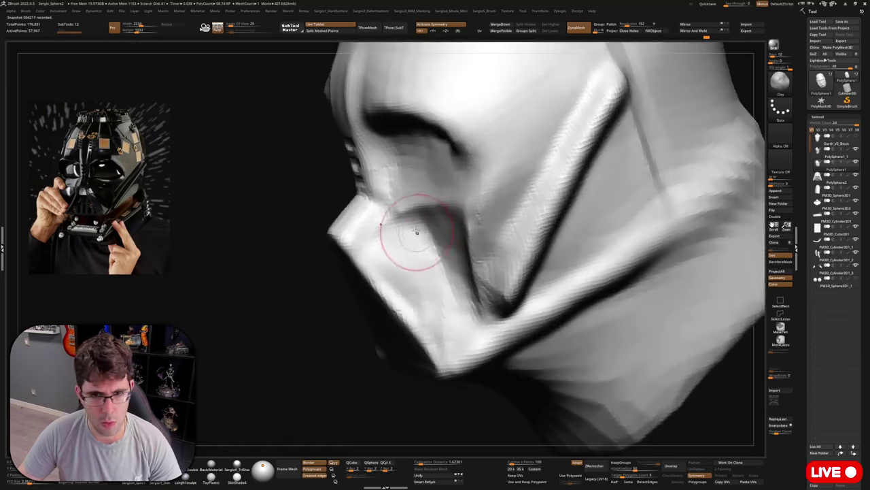
Build up the side of the muzzle with Clay and adjust the edge of the adjoining cheek recess with Move.
{"action": "mouse_move", "coordinate": [415, 228]}
{"action": "left_mouse_down"}
{"action": "mouse_move", "coordinate": [403, 226]}
{"action": "mouse_move", "coordinate": [444, 274]}
{"action": "mouse_move", "coordinate": [419, 238]}
{"action": "left_mouse_up"}
{"action": "left_click_drag", "start_coordinate": [455, 290], "coordinate": [463, 293]}
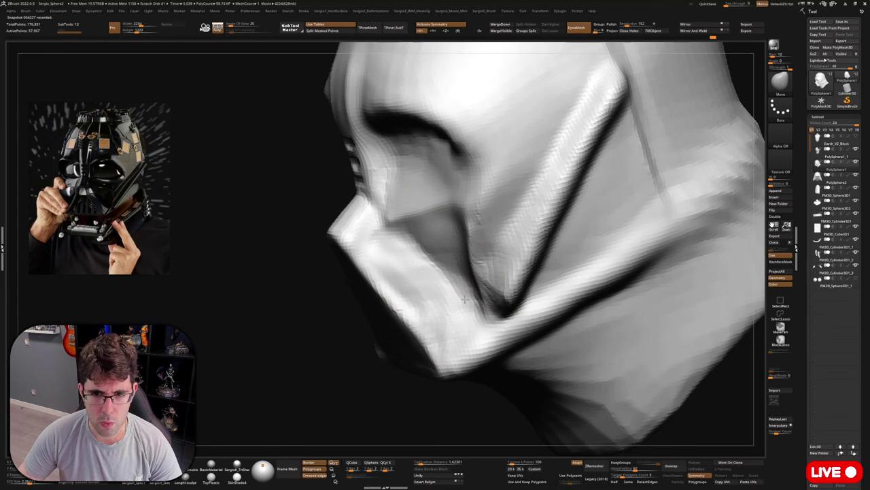
{"action": "right_click_drag", "start_coordinate": [423, 239], "coordinate": [461, 252]}
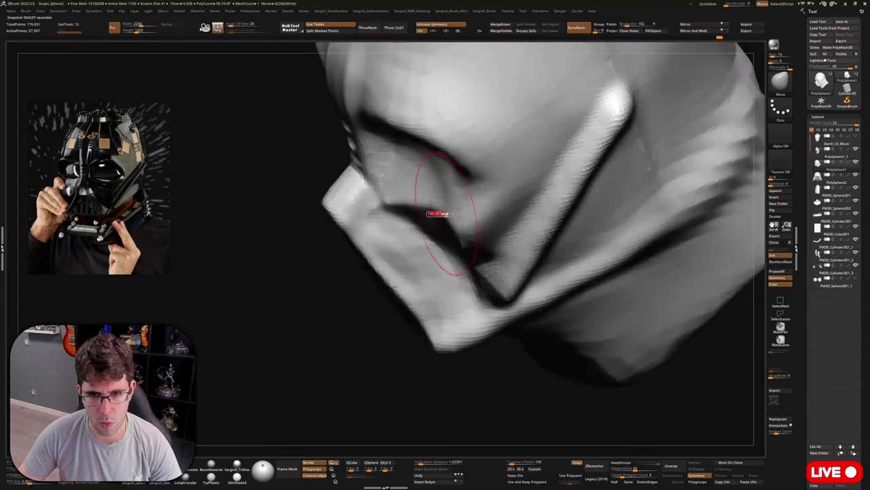
{"action": "left_click_drag", "start_coordinate": [438, 213], "coordinate": [439, 206]}
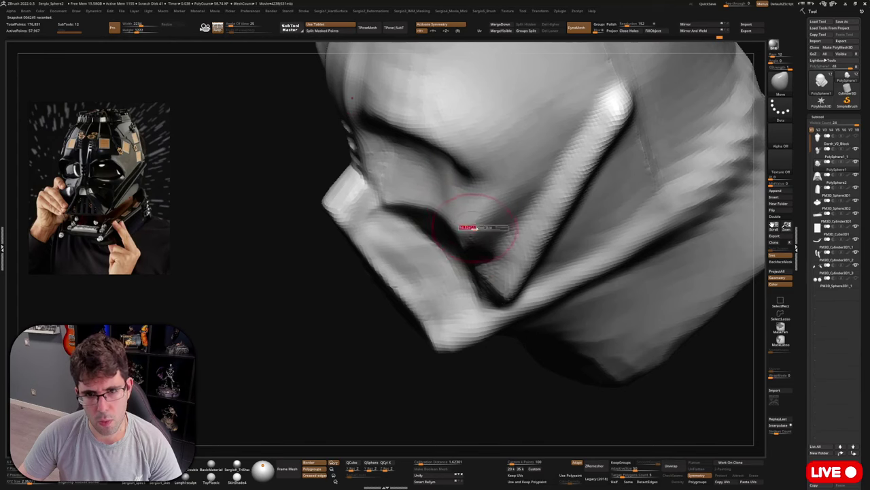
Flatten the cheek surface between the eye socket and the diagonal bar with TrimDynamic.
{"action": "mouse_move", "coordinate": [462, 242]}
{"action": "right_mouse_down"}
{"action": "mouse_move", "coordinate": [478, 228]}
{"action": "mouse_move", "coordinate": [469, 231]}
{"action": "right_mouse_up"}
{"action": "key", "text": "b"}
{"action": "key", "text": "t"}
{"action": "key", "text": "d"}
{"action": "mouse_move", "coordinate": [479, 232]}
{"action": "left_mouse_down"}
{"action": "mouse_move", "coordinate": [471, 251]}
{"action": "mouse_move", "coordinate": [506, 210]}
{"action": "left_mouse_up"}
{"action": "right_click_drag", "start_coordinate": [479, 262], "coordinate": [483, 247]}
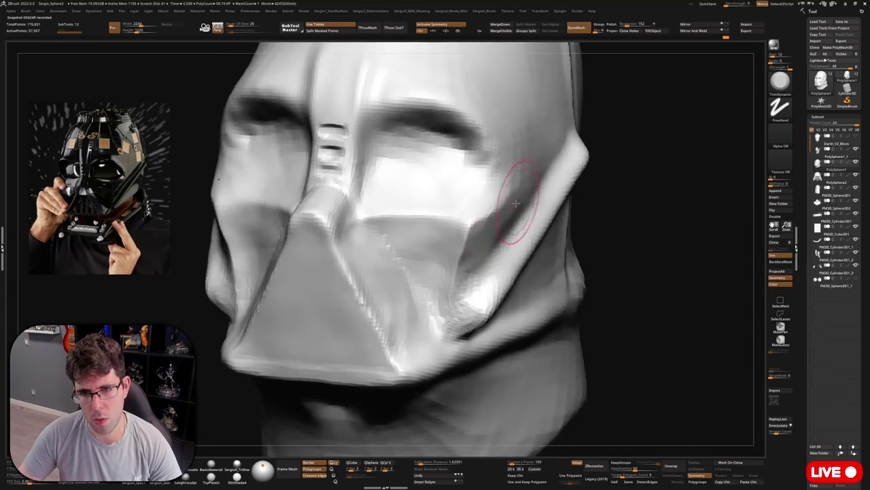
{"action": "right_click_drag", "start_coordinate": [516, 202], "coordinate": [504, 189]}
{"action": "mouse_move", "coordinate": [448, 207]}
{"action": "right_mouse_down"}
{"action": "mouse_move", "coordinate": [424, 196]}
{"action": "mouse_move", "coordinate": [438, 242]}
{"action": "right_mouse_up"}
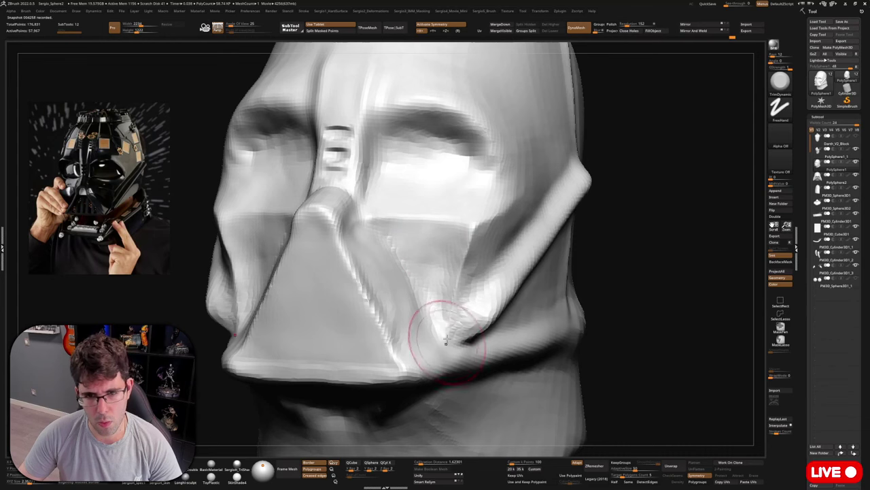
Refine the lower cheek corner beside the muzzle with Clay and tighten the muzzle's side edge with Pinch.
{"action": "right_click_drag", "start_coordinate": [446, 342], "coordinate": [449, 250]}
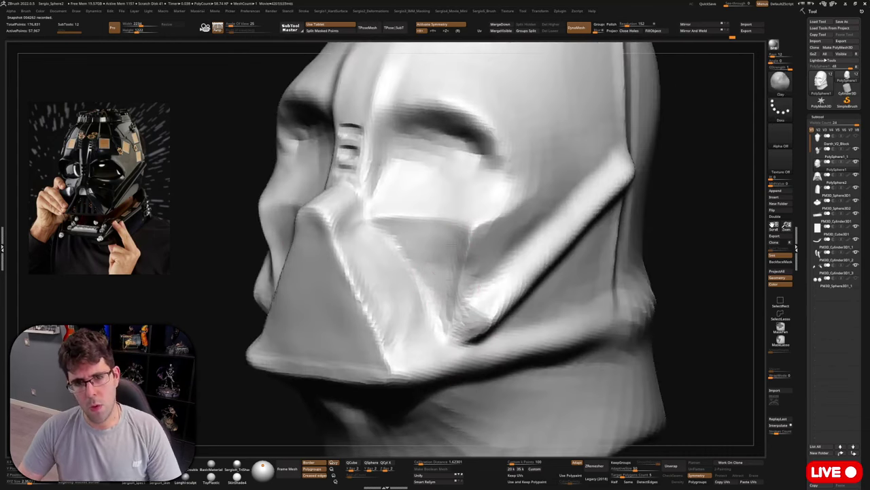
{"action": "mouse_move", "coordinate": [440, 329]}
{"action": "right_mouse_down"}
{"action": "mouse_move", "coordinate": [455, 307]}
{"action": "mouse_move", "coordinate": [408, 316]}
{"action": "right_mouse_up"}
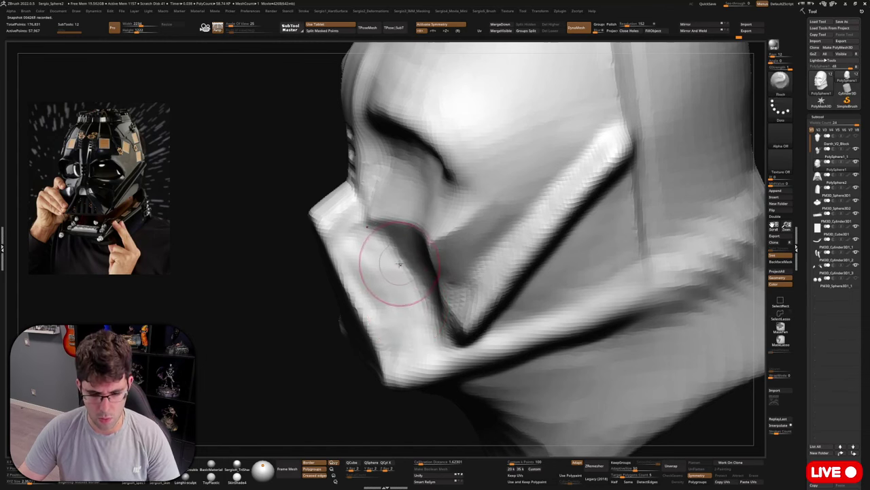
{"action": "mouse_move", "coordinate": [416, 299]}
{"action": "right_mouse_down"}
{"action": "mouse_move", "coordinate": [408, 331]}
{"action": "mouse_move", "coordinate": [415, 272]}
{"action": "mouse_move", "coordinate": [452, 313]}
{"action": "mouse_move", "coordinate": [447, 292]}
{"action": "right_mouse_up"}
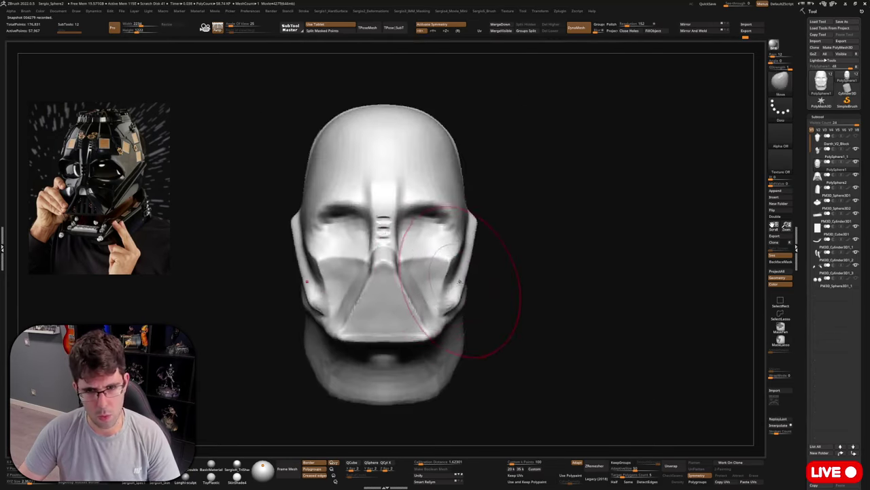
Define the rim above and around the outer corner of the eye socket with DamStandard.
{"action": "right_click_drag", "start_coordinate": [454, 223], "coordinate": [404, 282]}
{"action": "key", "text": "b"}
{"action": "key", "text": "d"}
{"action": "key", "text": "s"}
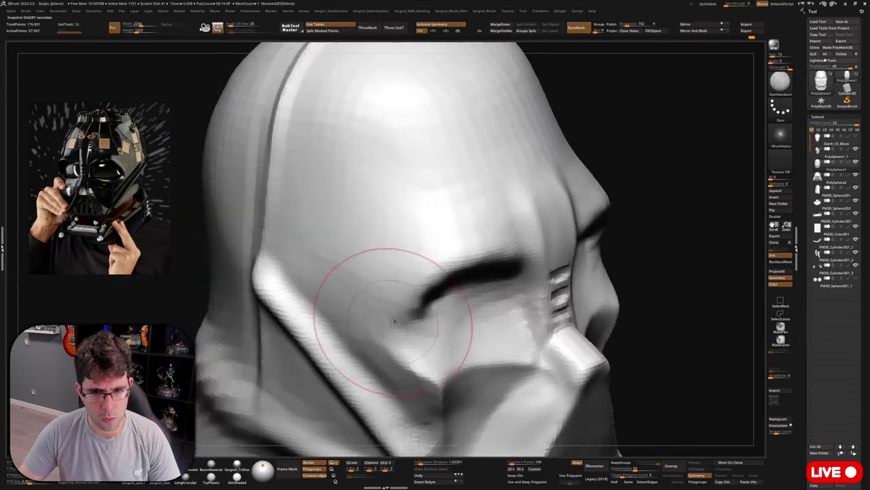
{"action": "right_click_drag", "start_coordinate": [468, 218], "coordinate": [466, 233]}
{"action": "right_click_drag", "start_coordinate": [529, 213], "coordinate": [501, 211]}
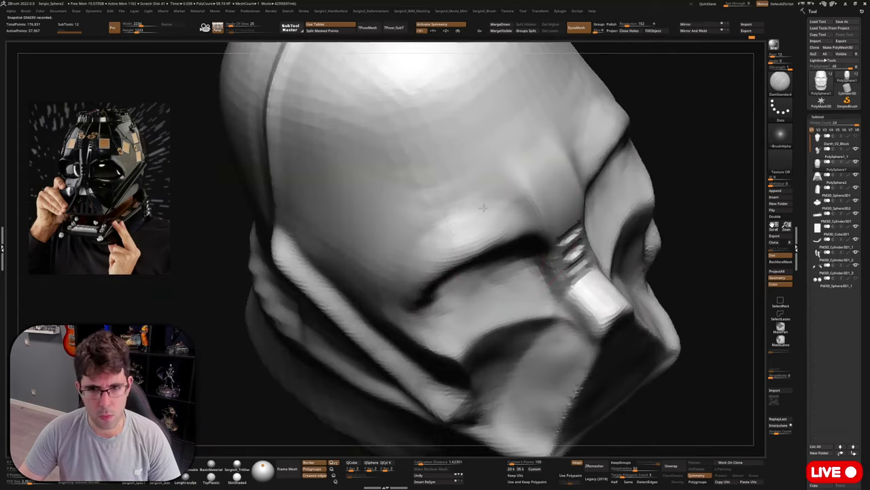
{"action": "right_click_drag", "start_coordinate": [403, 281], "coordinate": [401, 269]}
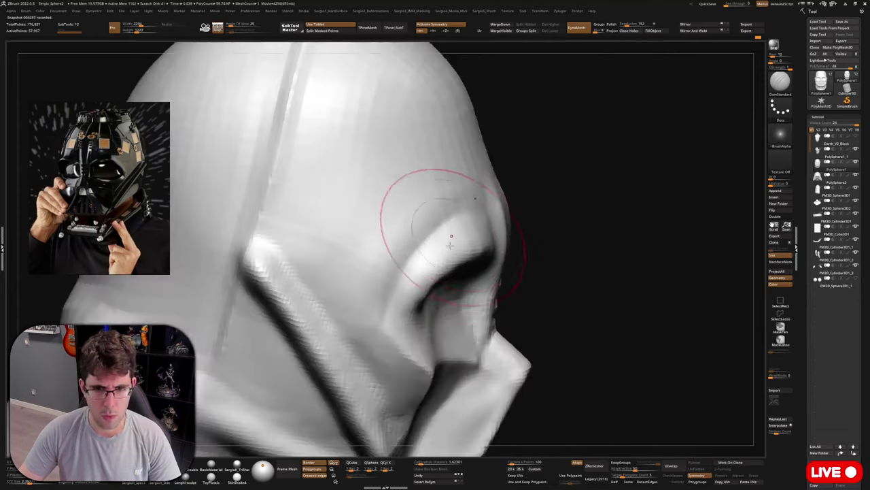
{"action": "right_click_drag", "start_coordinate": [451, 241], "coordinate": [388, 253]}
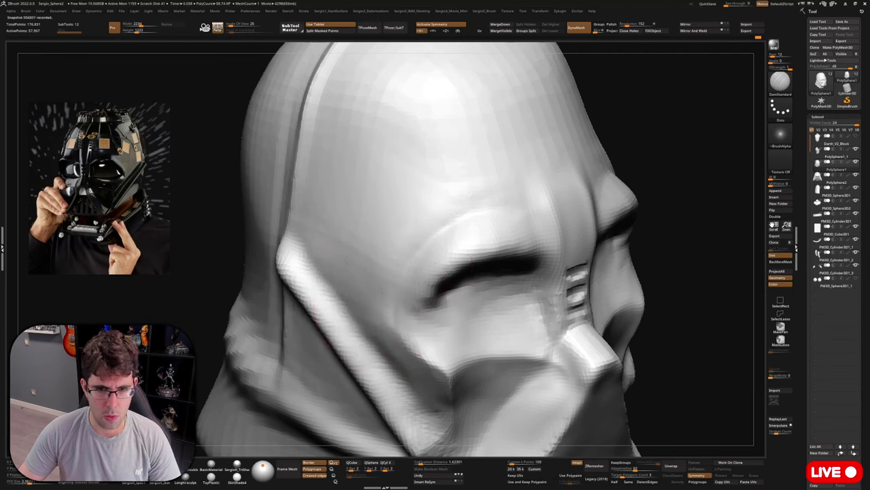
Fill out the temple between the eye socket's outer corner and the diagonal cheek bar with Clay.
{"action": "right_click", "coordinate": [398, 256]}
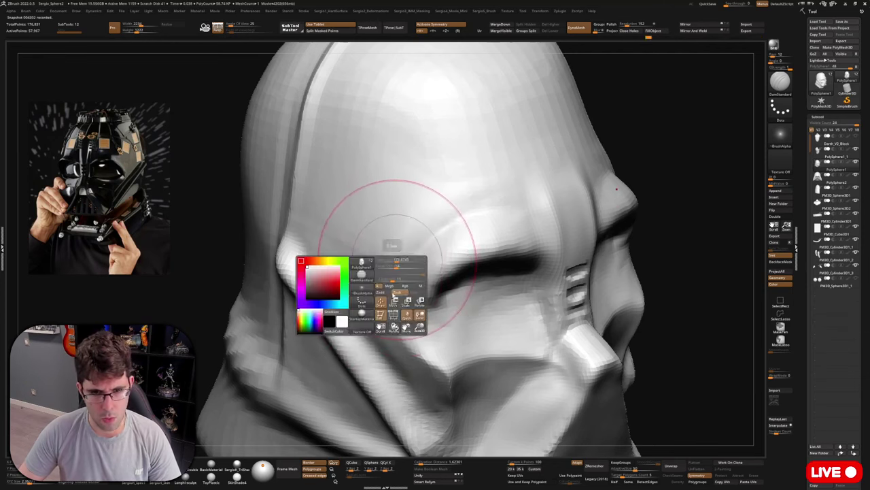
{"action": "key", "text": "b"}
{"action": "key", "text": "c"}
{"action": "key", "text": "l"}
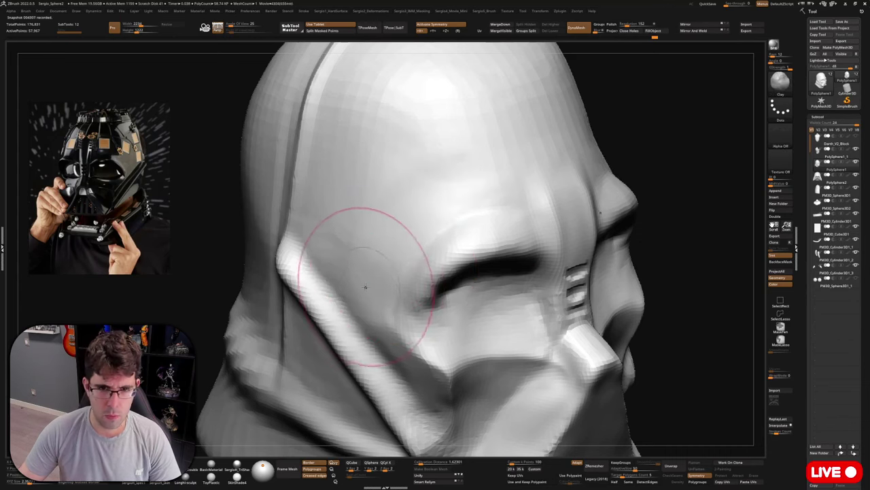
{"action": "mouse_move", "coordinate": [436, 238]}
{"action": "right_mouse_down"}
{"action": "mouse_move", "coordinate": [490, 271]}
{"action": "mouse_move", "coordinate": [489, 235]}
{"action": "mouse_move", "coordinate": [444, 232]}
{"action": "right_mouse_up"}
{"action": "mouse_move", "coordinate": [481, 264]}
{"action": "right_mouse_down"}
{"action": "mouse_move", "coordinate": [516, 240]}
{"action": "mouse_move", "coordinate": [478, 280]}
{"action": "right_mouse_up"}
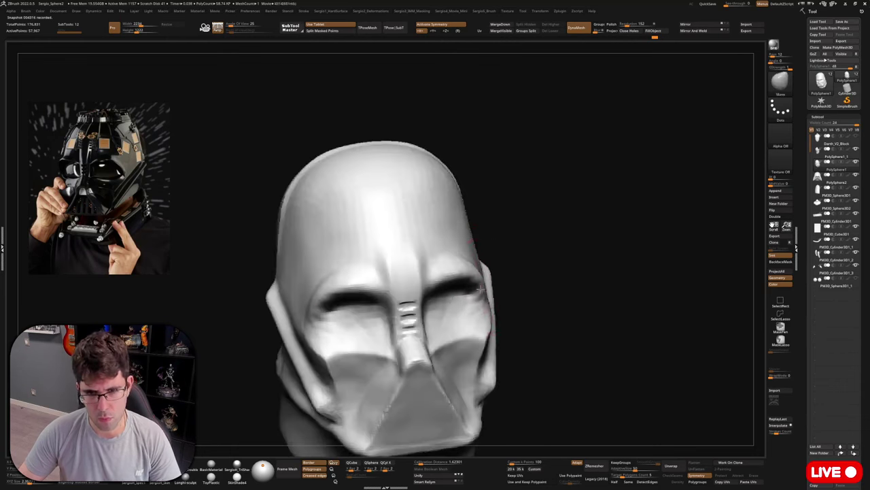
{"action": "right_click_drag", "start_coordinate": [330, 293], "coordinate": [484, 300]}
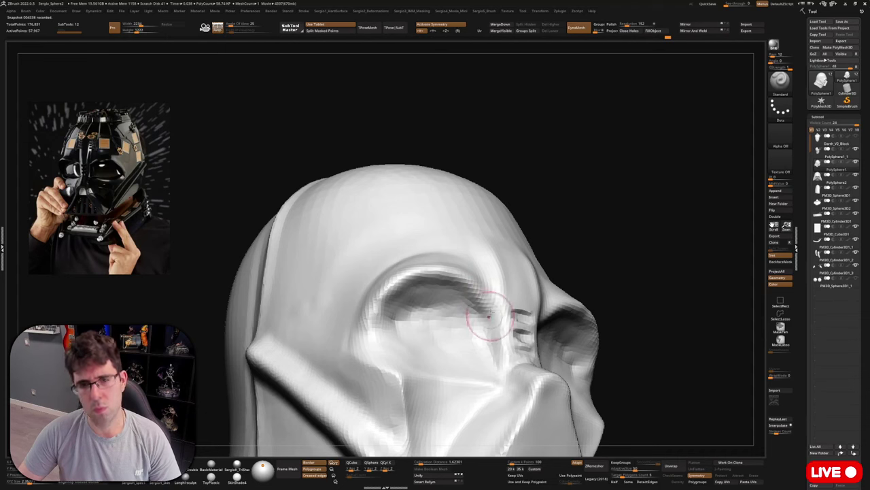
Build up the inside of the eye socket beneath the brow with Clay and smooth its surface.
{"action": "mouse_move", "coordinate": [381, 299]}
{"action": "right_mouse_down"}
{"action": "mouse_move", "coordinate": [422, 316]}
{"action": "mouse_move", "coordinate": [393, 304]}
{"action": "right_mouse_up"}
{"action": "left_click_drag", "start_coordinate": [408, 303], "coordinate": [377, 323]}
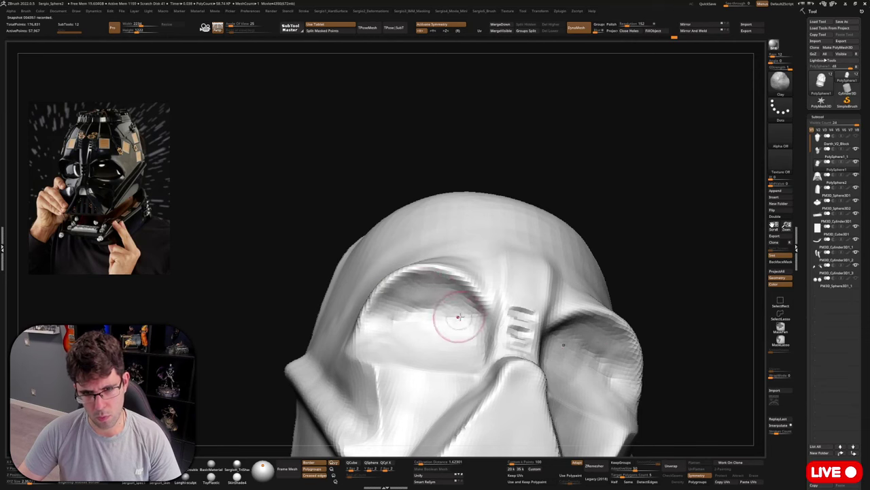
{"action": "right_click_drag", "start_coordinate": [458, 317], "coordinate": [476, 309]}
{"action": "mouse_move", "coordinate": [476, 309]}
{"action": "left_mouse_down", "text": "shift"}
{"action": "mouse_move", "coordinate": [475, 334]}
{"action": "mouse_move", "coordinate": [469, 319]}
{"action": "mouse_move", "coordinate": [442, 310]}
{"action": "left_mouse_up", "text": "shift"}
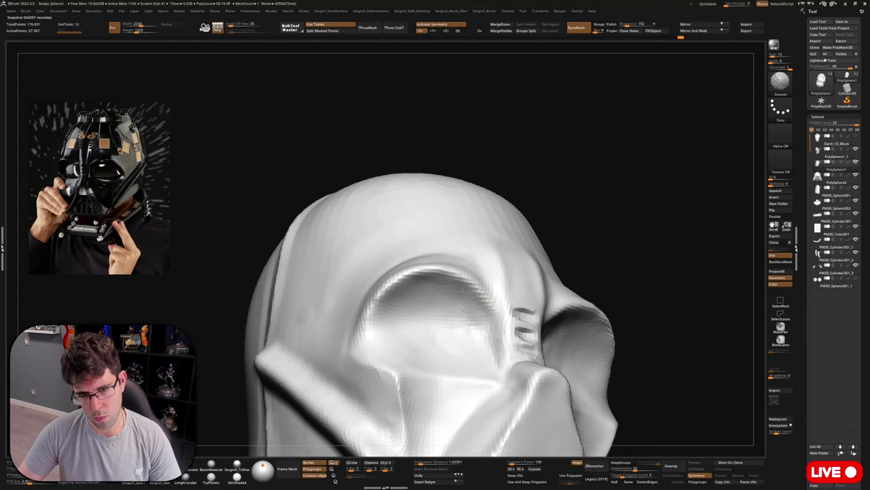
{"action": "mouse_move", "coordinate": [470, 340]}
{"action": "right_mouse_down"}
{"action": "mouse_move", "coordinate": [462, 362]}
{"action": "mouse_move", "coordinate": [490, 313]}
{"action": "right_mouse_up"}
{"action": "right_click_drag", "start_coordinate": [423, 362], "coordinate": [475, 322]}
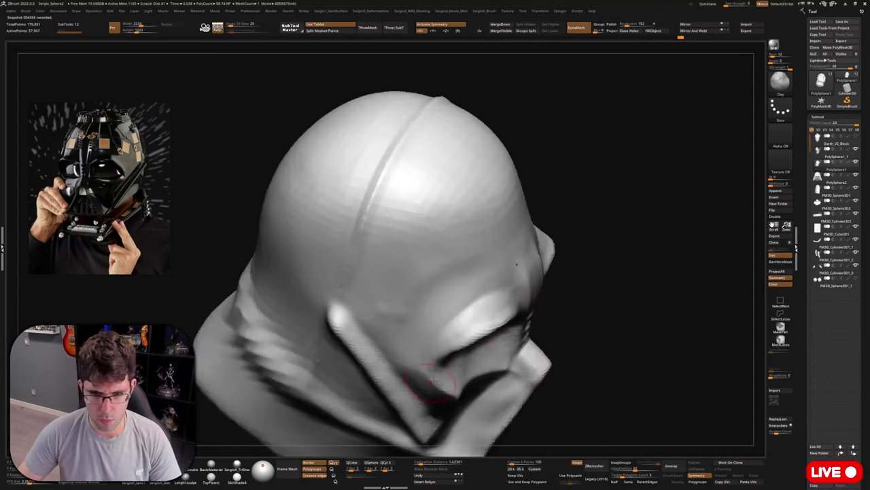
Sharpen the brow rim above the eye socket with DamStandard and smooth the adjoining temple.
{"action": "mouse_move", "coordinate": [433, 380]}
{"action": "right_mouse_down"}
{"action": "mouse_move", "coordinate": [507, 306]}
{"action": "mouse_move", "coordinate": [516, 310]}
{"action": "right_mouse_up"}
{"action": "key", "text": "b"}
{"action": "key", "text": "d"}
{"action": "key", "text": "s"}
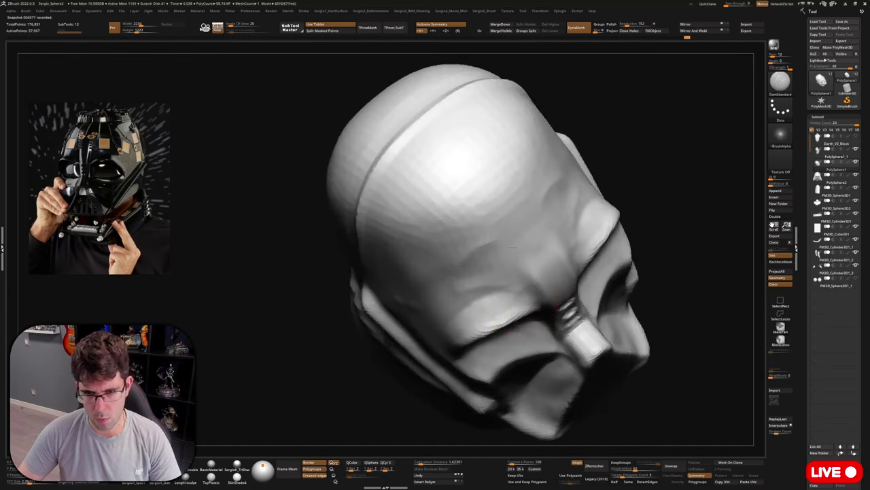
{"action": "key", "text": "space"}
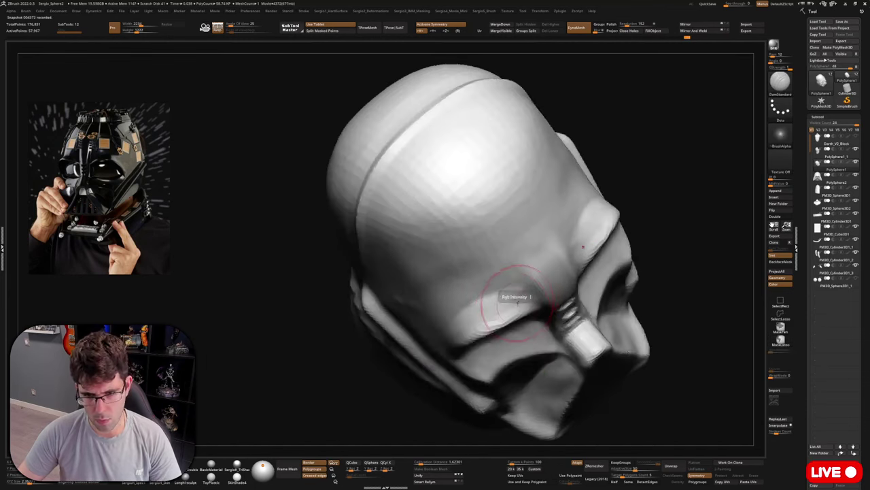
{"action": "right_click_drag", "start_coordinate": [530, 291], "coordinate": [471, 312]}
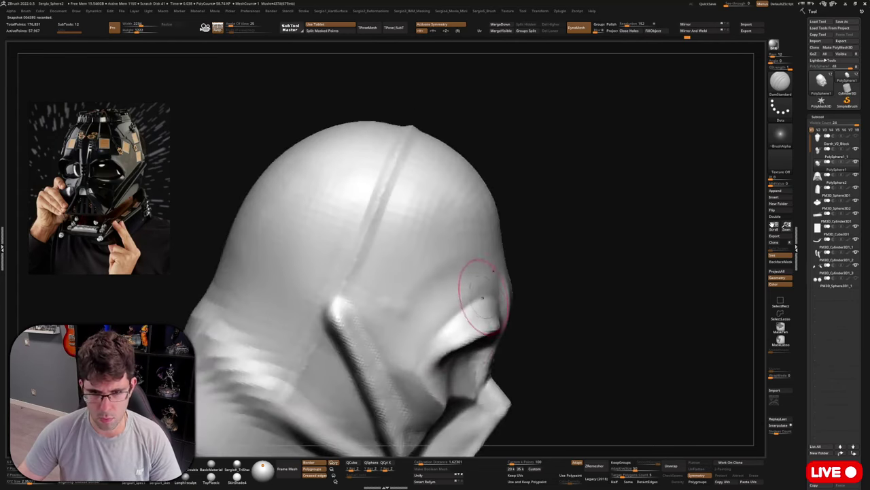
{"action": "right_click_drag", "start_coordinate": [432, 349], "coordinate": [447, 272]}
{"action": "key", "text": "shift"}
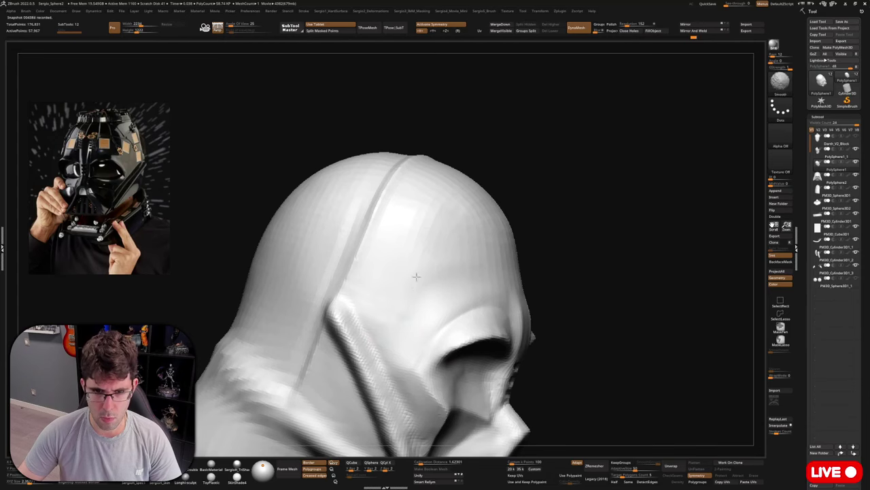
Reshape the outer corner of the eye socket and the cheek surface below it with a larger Move brush.
{"action": "right_click_drag", "start_coordinate": [490, 269], "coordinate": [418, 301]}
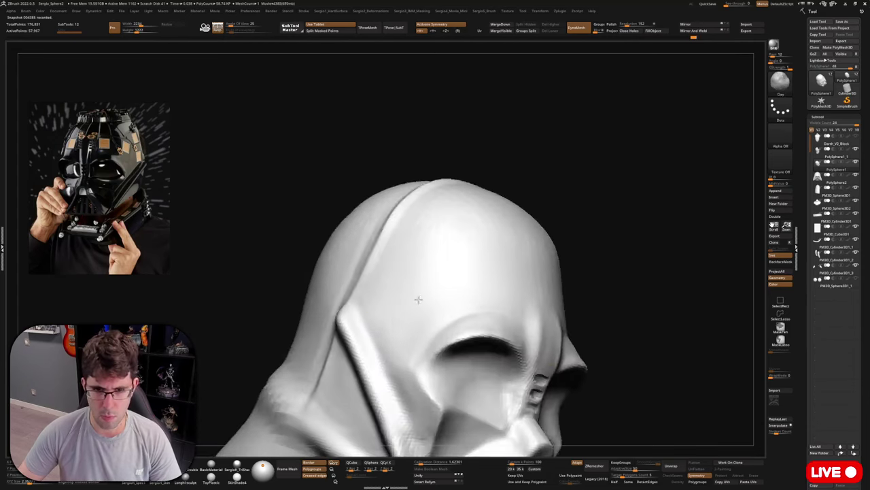
{"action": "mouse_move", "coordinate": [398, 369]}
{"action": "right_mouse_down"}
{"action": "mouse_move", "coordinate": [423, 369]}
{"action": "mouse_move", "coordinate": [470, 334]}
{"action": "mouse_move", "coordinate": [549, 334]}
{"action": "mouse_move", "coordinate": [525, 281]}
{"action": "mouse_move", "coordinate": [577, 360]}
{"action": "mouse_move", "coordinate": [550, 308]}
{"action": "mouse_move", "coordinate": [544, 330]}
{"action": "mouse_move", "coordinate": [562, 291]}
{"action": "right_mouse_up"}
{"action": "key", "text": "b"}
{"action": "key", "text": "m"}
{"action": "key", "text": "v"}
{"action": "key", "text": "bracketright"}
{"action": "left_click_drag", "start_coordinate": [537, 282], "coordinate": [556, 269]}
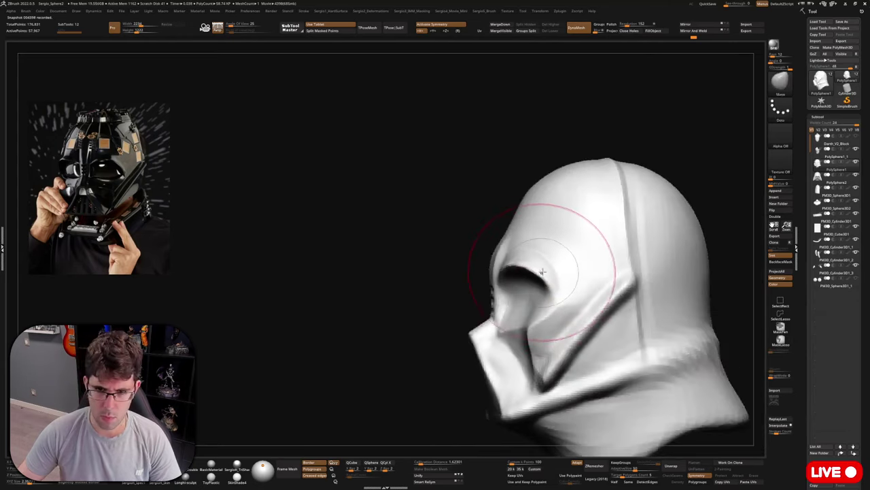
{"action": "right_click_drag", "start_coordinate": [548, 272], "coordinate": [531, 338]}
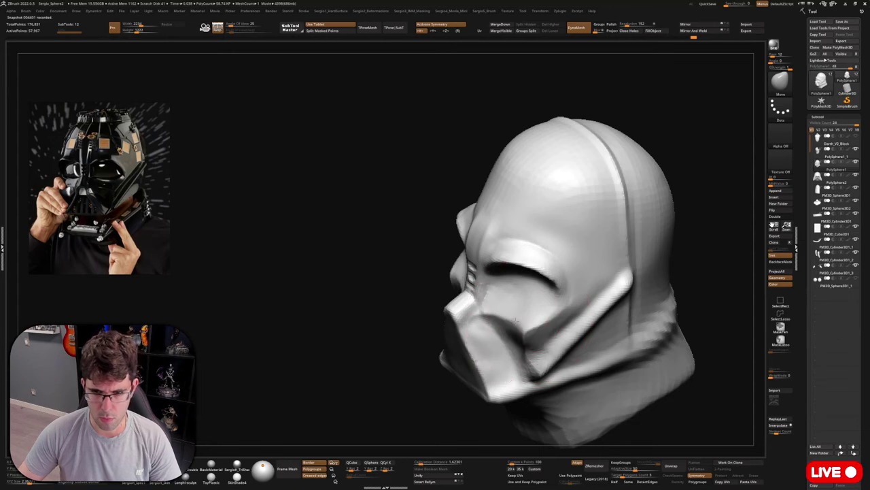
{"action": "right_click_drag", "start_coordinate": [514, 360], "coordinate": [546, 401]}
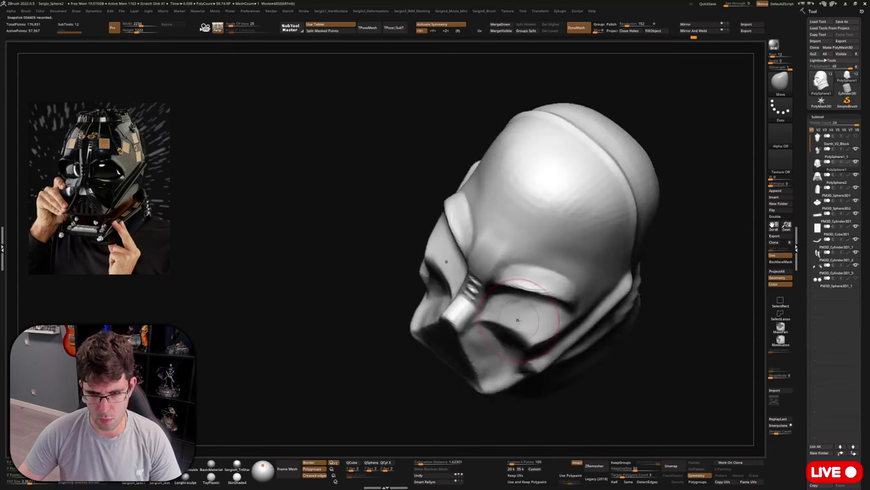
{"action": "left_click_drag", "start_coordinate": [511, 303], "coordinate": [515, 307]}
Crease the outer edge of the eye socket down toward the lower cheek with DamStandard.
{"action": "mouse_move", "coordinate": [564, 377]}
{"action": "right_mouse_down"}
{"action": "mouse_move", "coordinate": [527, 358]}
{"action": "mouse_move", "coordinate": [513, 284]}
{"action": "mouse_move", "coordinate": [546, 317]}
{"action": "mouse_move", "coordinate": [536, 294]}
{"action": "right_mouse_up"}
{"action": "key", "text": "b"}
{"action": "key", "text": "d"}
{"action": "key", "text": "s"}
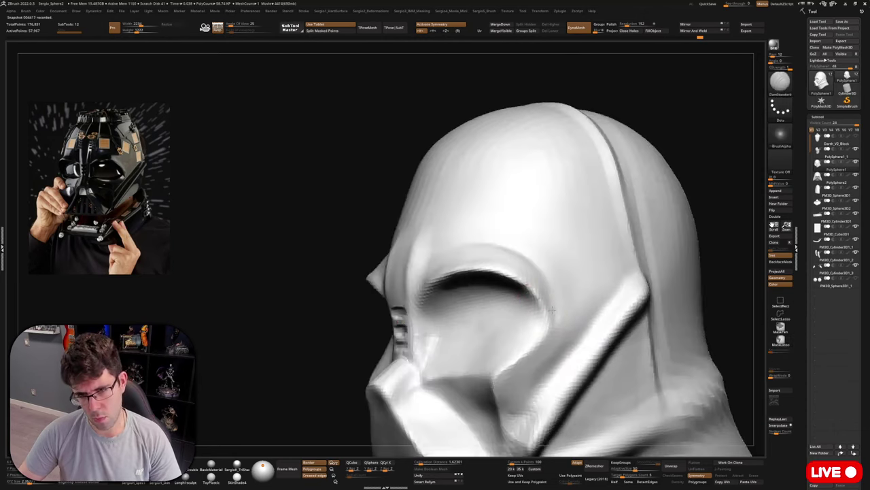
{"action": "right_click_drag", "start_coordinate": [517, 353], "coordinate": [524, 360]}
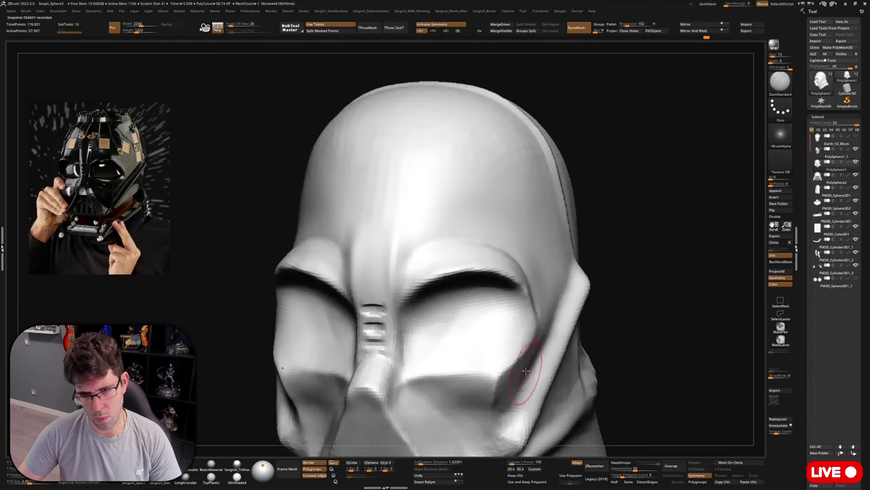
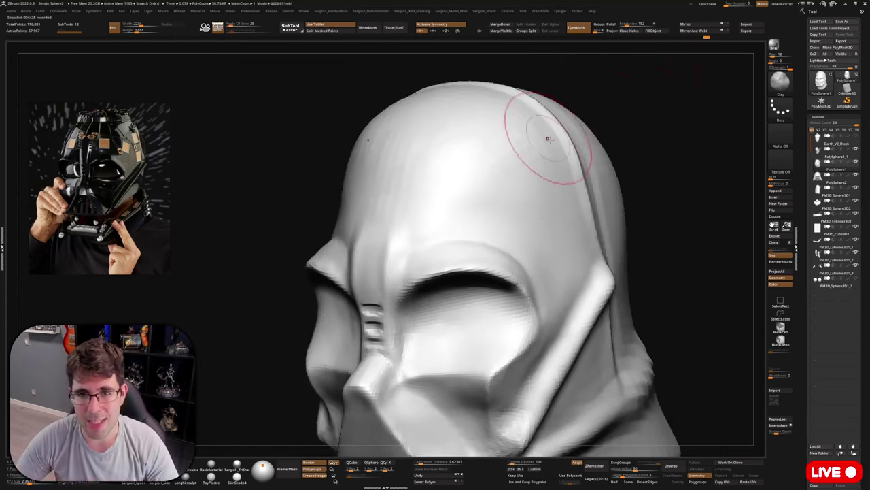
Smooth the back of the head and the ridge where it meets the neck.
{"action": "mouse_move", "coordinate": [548, 140]}
{"action": "right_mouse_down"}
{"action": "mouse_move", "coordinate": [535, 217]}
{"action": "mouse_move", "coordinate": [469, 219]}
{"action": "right_mouse_up"}
{"action": "left_click_drag", "start_coordinate": [470, 220], "coordinate": [450, 195], "text": "shift"}
{"action": "key", "text": "ctrl+z"}
{"action": "right_click_drag", "start_coordinate": [518, 214], "coordinate": [477, 181]}
{"action": "right_click_drag", "start_coordinate": [570, 243], "coordinate": [540, 175]}
{"action": "left_click_drag", "start_coordinate": [540, 176], "coordinate": [587, 189], "text": "shift"}
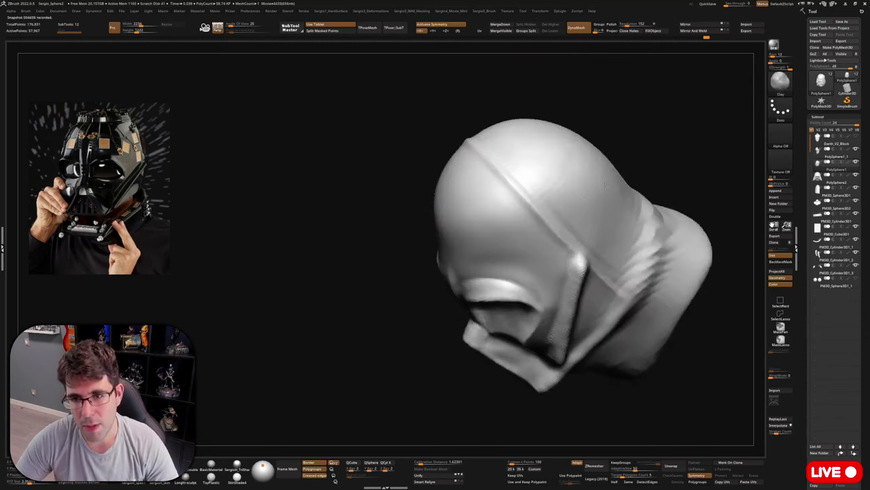
{"action": "right_click_drag", "start_coordinate": [605, 185], "coordinate": [558, 143]}
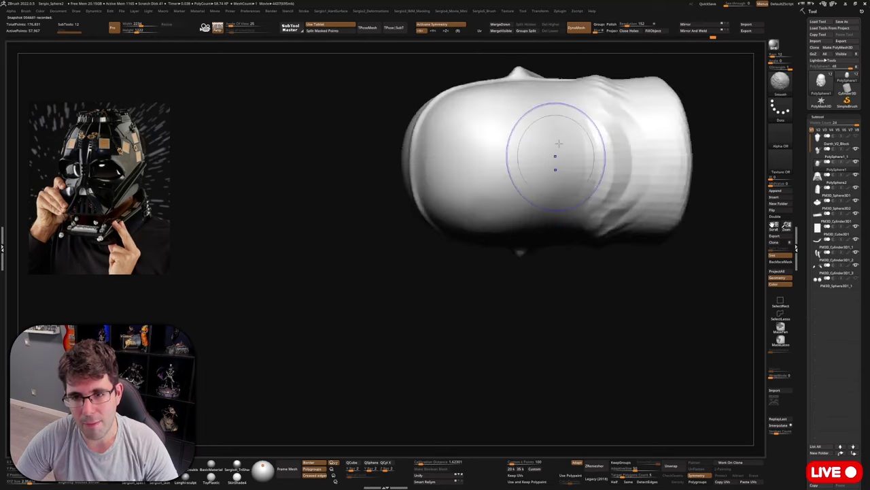
{"action": "right_click_drag", "start_coordinate": [514, 166], "coordinate": [583, 202]}
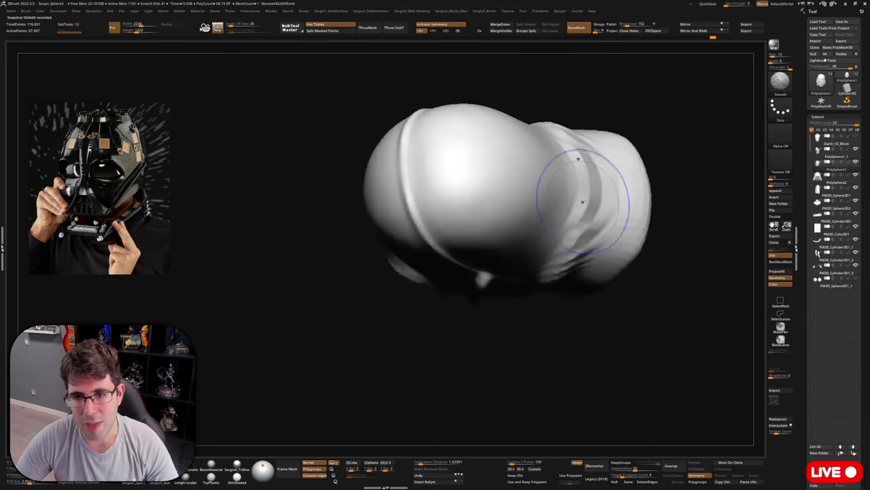
{"action": "mouse_move", "coordinate": [583, 202]}
{"action": "left_mouse_down", "text": "shift"}
{"action": "mouse_move", "coordinate": [591, 242]}
{"action": "mouse_move", "coordinate": [619, 211]}
{"action": "left_mouse_up", "text": "shift"}
Build up the rim around the base of the head with Standard and smooth it into the neck.
{"action": "right_click_drag", "start_coordinate": [611, 238], "coordinate": [517, 209], "text": "alt"}
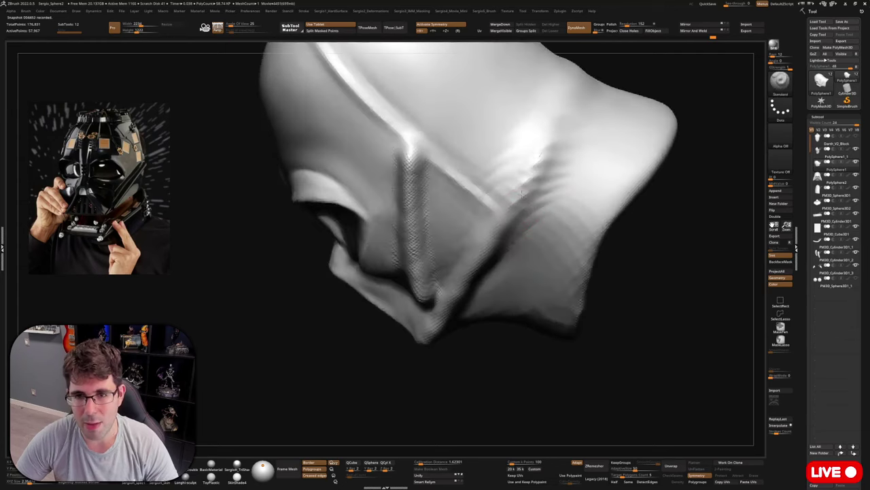
{"action": "right_click_drag", "start_coordinate": [541, 174], "coordinate": [527, 175]}
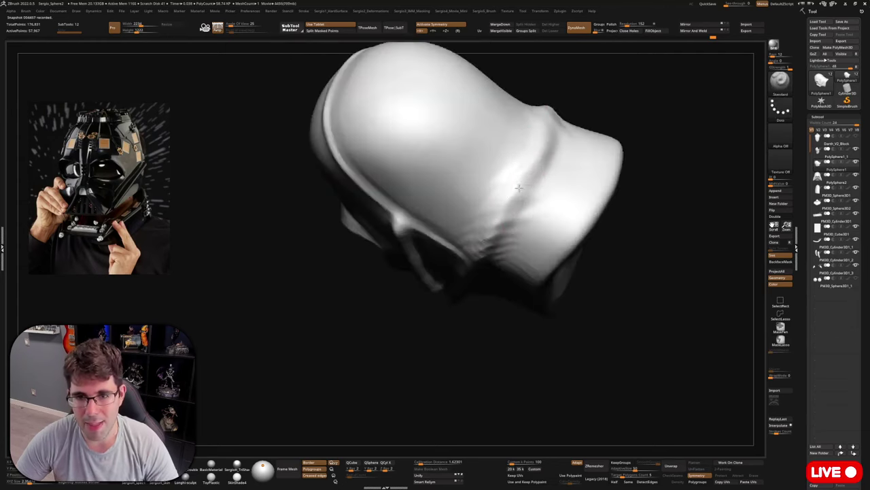
{"action": "right_click_drag", "start_coordinate": [548, 128], "coordinate": [513, 204]}
{"action": "left_click_drag", "start_coordinate": [514, 205], "coordinate": [517, 204], "text": "shift"}
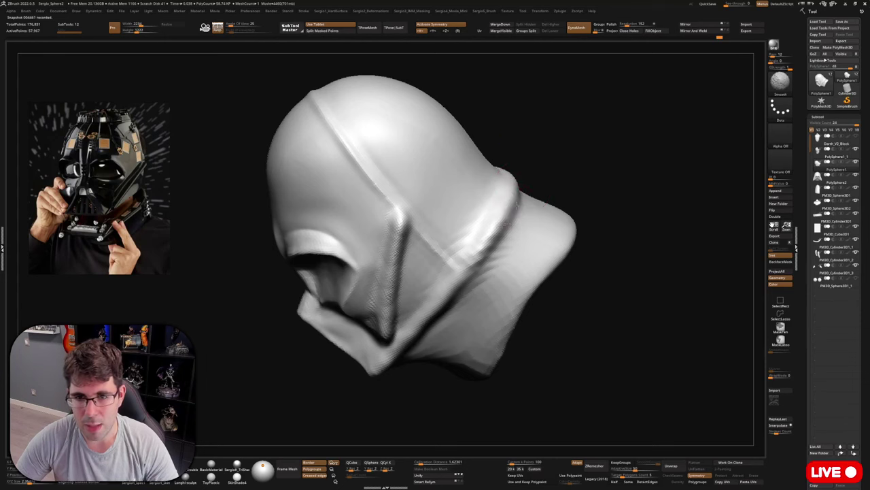
{"action": "right_click_drag", "start_coordinate": [494, 259], "coordinate": [503, 219], "text": "alt"}
{"action": "right_click_drag", "start_coordinate": [480, 291], "coordinate": [487, 330]}
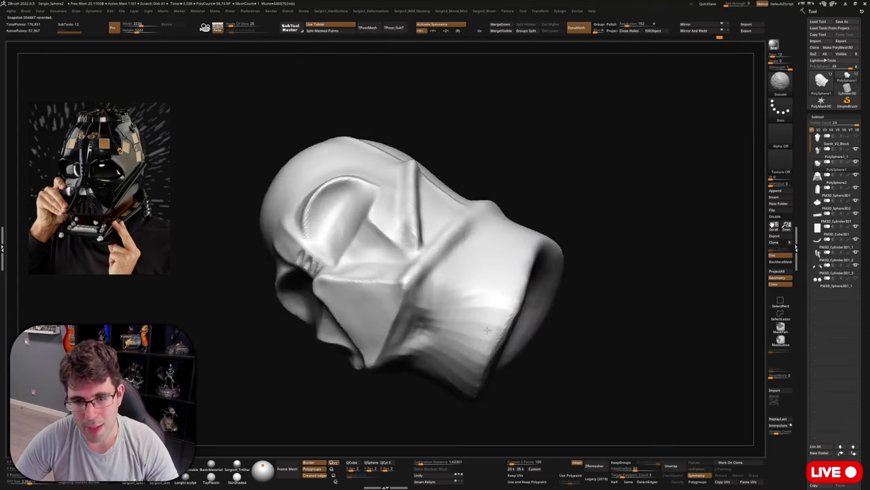
{"action": "left_click_drag", "start_coordinate": [460, 314], "coordinate": [439, 331], "text": "shift"}
Shape a V-shaped ridge on the throat beneath the muzzle with Standard and smooth the area under the muzzle.
{"action": "mouse_move", "coordinate": [439, 331]}
{"action": "right_mouse_down"}
{"action": "mouse_move", "coordinate": [548, 241]}
{"action": "mouse_move", "coordinate": [451, 236]}
{"action": "mouse_move", "coordinate": [440, 283]}
{"action": "mouse_move", "coordinate": [434, 236]}
{"action": "right_mouse_up"}
{"action": "mouse_move", "coordinate": [419, 229]}
{"action": "left_mouse_down"}
{"action": "mouse_move", "coordinate": [445, 317]}
{"action": "mouse_move", "coordinate": [423, 234]}
{"action": "left_mouse_up"}
{"action": "mouse_move", "coordinate": [507, 275]}
{"action": "left_mouse_down"}
{"action": "mouse_move", "coordinate": [515, 291]}
{"action": "mouse_move", "coordinate": [412, 219]}
{"action": "mouse_move", "coordinate": [446, 259]}
{"action": "mouse_move", "coordinate": [463, 344]}
{"action": "left_mouse_up"}
{"action": "mouse_move", "coordinate": [465, 343]}
{"action": "right_mouse_down"}
{"action": "mouse_move", "coordinate": [468, 354]}
{"action": "mouse_move", "coordinate": [439, 355]}
{"action": "right_mouse_up"}
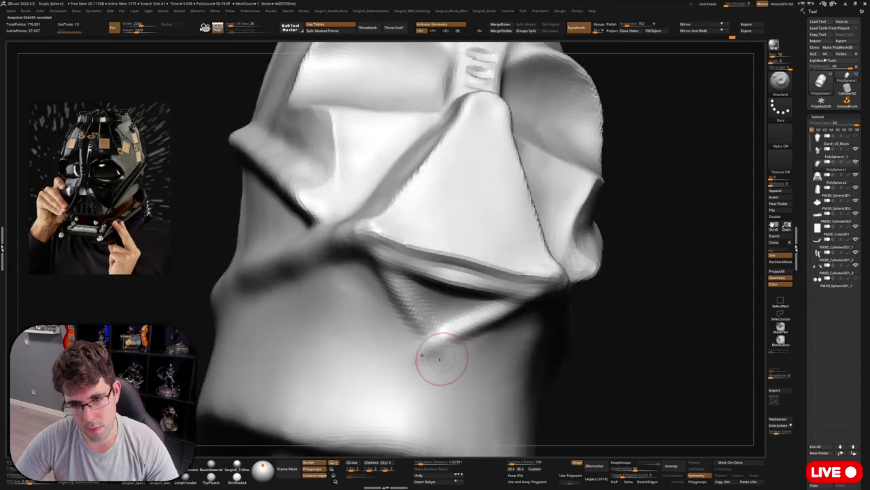
{"action": "left_click_drag", "start_coordinate": [439, 356], "coordinate": [469, 338], "text": "shift"}
{"action": "mouse_move", "coordinate": [445, 275]}
{"action": "left_mouse_down", "text": "shift"}
{"action": "mouse_move", "coordinate": [507, 294]}
{"action": "mouse_move", "coordinate": [401, 257]}
{"action": "left_mouse_up", "text": "shift"}
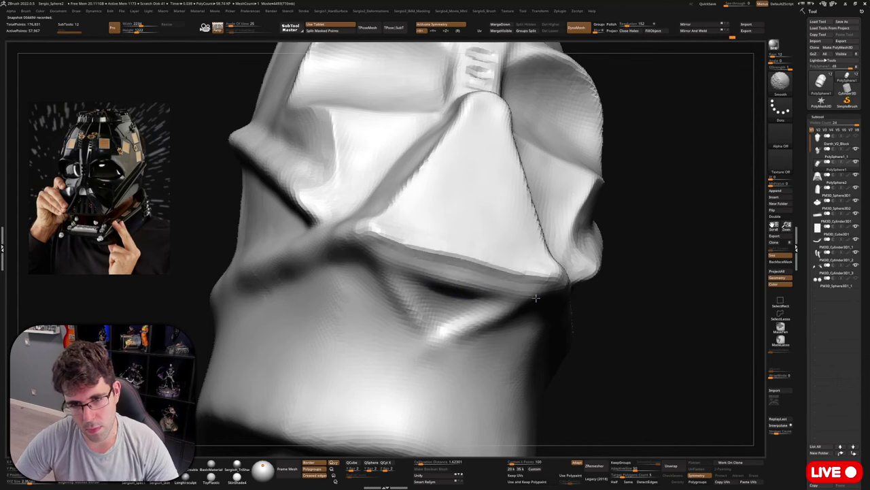
Sharpen the lower edge and corners of the triangular muzzle with DamStandard.
{"action": "right_click_drag", "start_coordinate": [517, 318], "coordinate": [461, 297]}
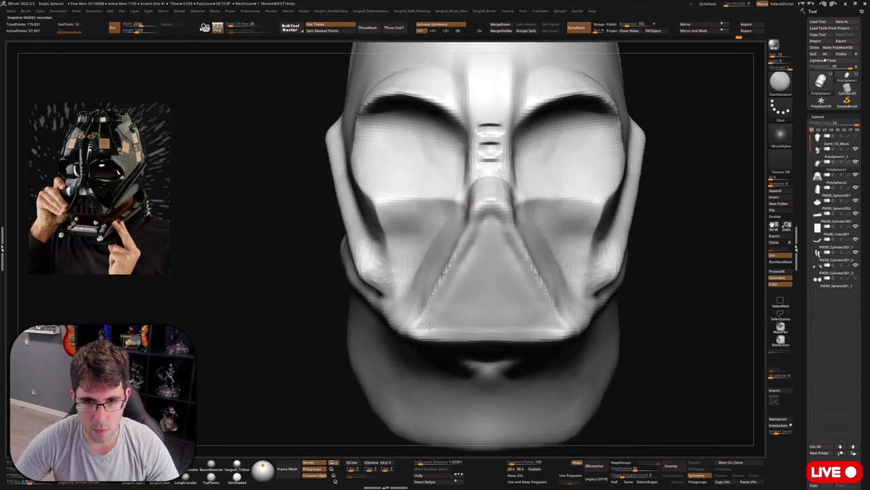
{"action": "mouse_move", "coordinate": [478, 307]}
{"action": "right_mouse_down"}
{"action": "mouse_move", "coordinate": [559, 287]}
{"action": "mouse_move", "coordinate": [535, 273]}
{"action": "mouse_move", "coordinate": [469, 310]}
{"action": "right_mouse_up"}
{"action": "left_click_drag", "start_coordinate": [469, 310], "coordinate": [496, 279]}
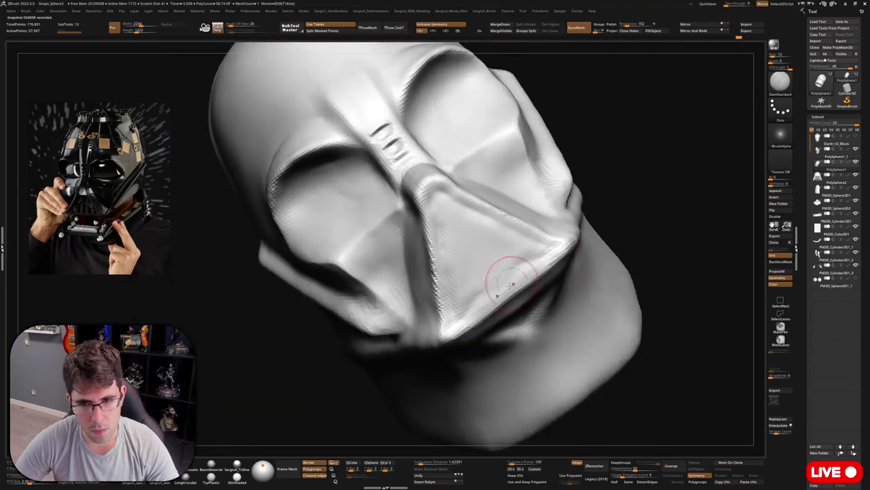
{"action": "left_click_drag", "start_coordinate": [464, 325], "coordinate": [542, 256]}
{"action": "right_click_drag", "start_coordinate": [557, 242], "coordinate": [552, 244]}
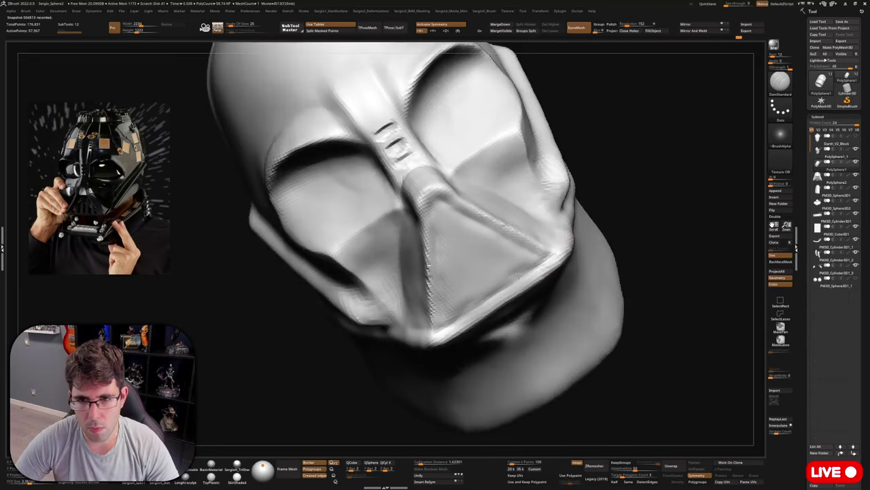
{"action": "right_click_drag", "start_coordinate": [497, 299], "coordinate": [466, 286]}
Carve the triangular front panel of the muzzle inward with ClayBuildup.
{"action": "key", "text": "b"}
{"action": "key", "text": "c"}
{"action": "key", "text": "b"}
{"action": "mouse_move", "coordinate": [445, 227]}
{"action": "left_mouse_down"}
{"action": "mouse_move", "coordinate": [447, 214]}
{"action": "mouse_move", "coordinate": [457, 241]}
{"action": "mouse_move", "coordinate": [450, 300]}
{"action": "mouse_move", "coordinate": [473, 287]}
{"action": "mouse_move", "coordinate": [484, 304]}
{"action": "mouse_move", "coordinate": [476, 243]}
{"action": "left_mouse_up"}
{"action": "right_click_drag", "start_coordinate": [473, 246], "coordinate": [451, 206]}
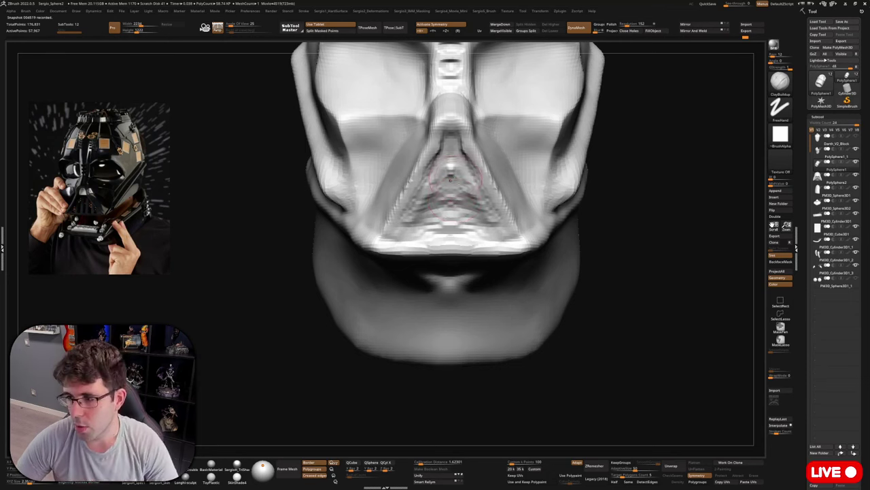
{"action": "right_click_drag", "start_coordinate": [450, 178], "coordinate": [462, 194]}
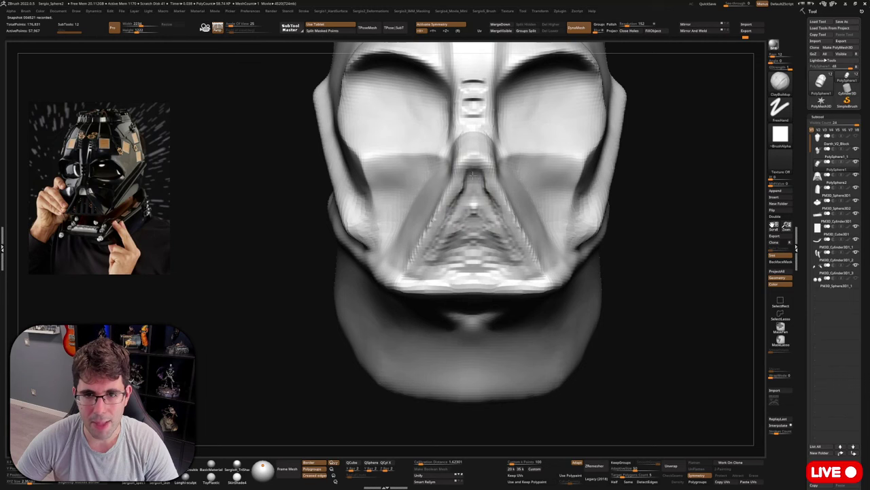
Deepen the recess along the sloping sides of the muzzle triangle with ClayBuildup and smooth its center.
{"action": "mouse_move", "coordinate": [463, 207]}
{"action": "left_mouse_down"}
{"action": "mouse_move", "coordinate": [427, 264]}
{"action": "mouse_move", "coordinate": [457, 272]}
{"action": "mouse_move", "coordinate": [429, 264]}
{"action": "left_mouse_up"}
{"action": "left_click_drag", "start_coordinate": [452, 229], "coordinate": [428, 266]}
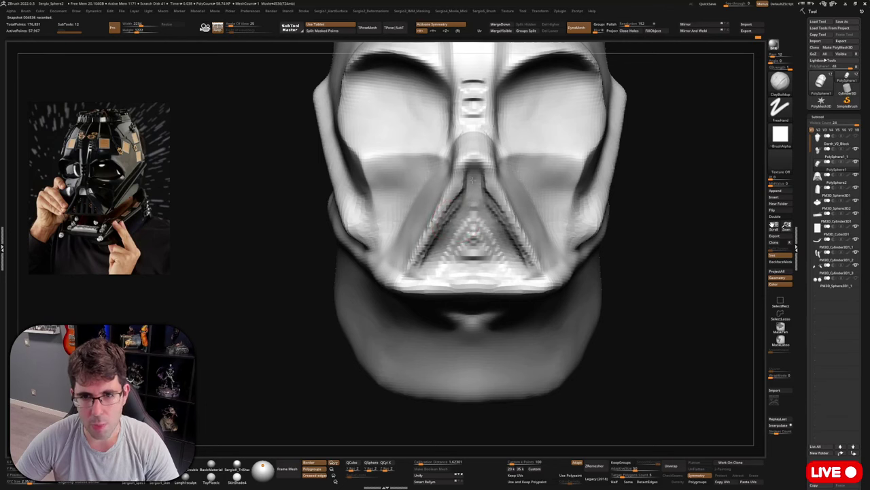
{"action": "mouse_move", "coordinate": [474, 177]}
{"action": "left_mouse_down", "text": "shift"}
{"action": "mouse_move", "coordinate": [452, 245]}
{"action": "mouse_move", "coordinate": [455, 266]}
{"action": "mouse_move", "coordinate": [473, 233]}
{"action": "left_mouse_up", "text": "shift"}
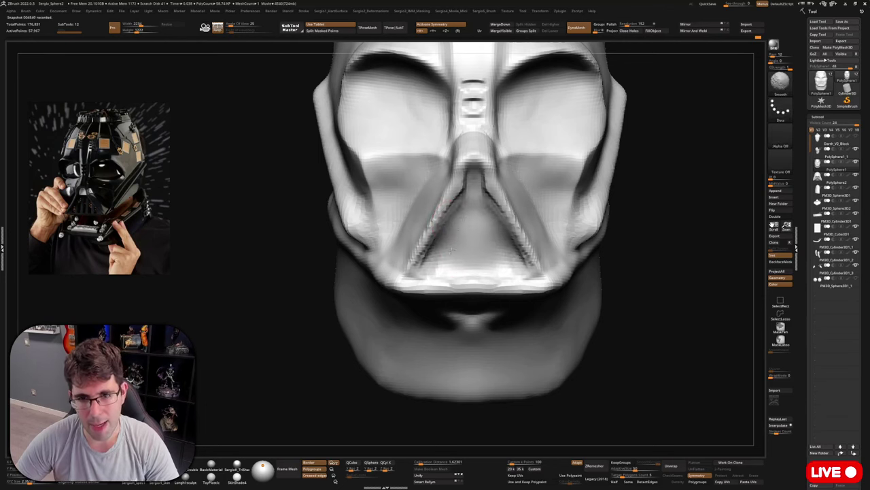
Cut sharper creases along the sloping sides, apex and lower corners of the muzzle triangle with DamStandard.
{"action": "right_click_drag", "start_coordinate": [463, 258], "coordinate": [474, 224]}
{"action": "key", "text": "s"}
{"action": "left_click_drag", "start_coordinate": [467, 222], "coordinate": [457, 222]}
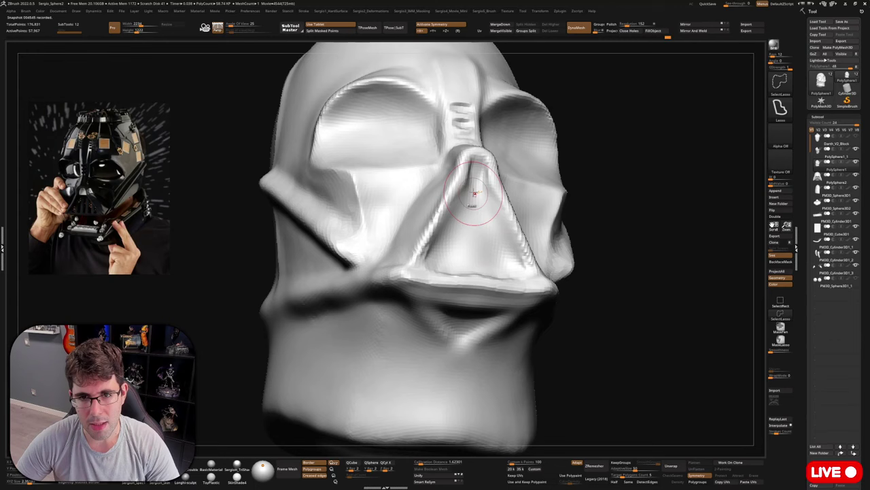
{"action": "key", "text": "b"}
{"action": "key", "text": "d"}
{"action": "key", "text": "s"}
{"action": "right_click_drag", "start_coordinate": [448, 215], "coordinate": [463, 209]}
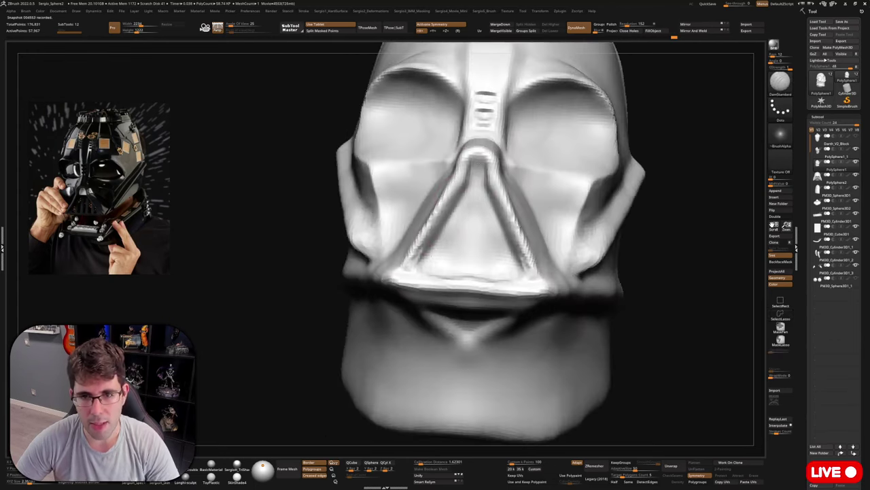
{"action": "right_click_drag", "start_coordinate": [476, 182], "coordinate": [476, 163]}
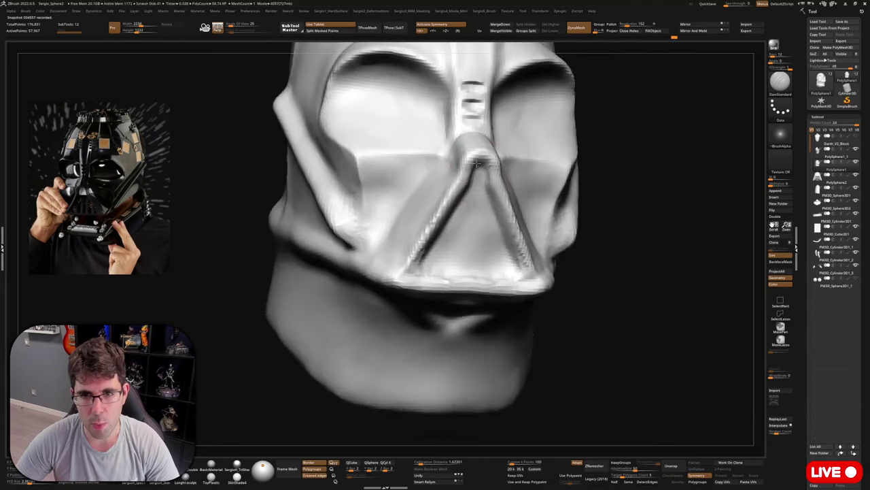
{"action": "right_click_drag", "start_coordinate": [517, 267], "coordinate": [506, 249]}
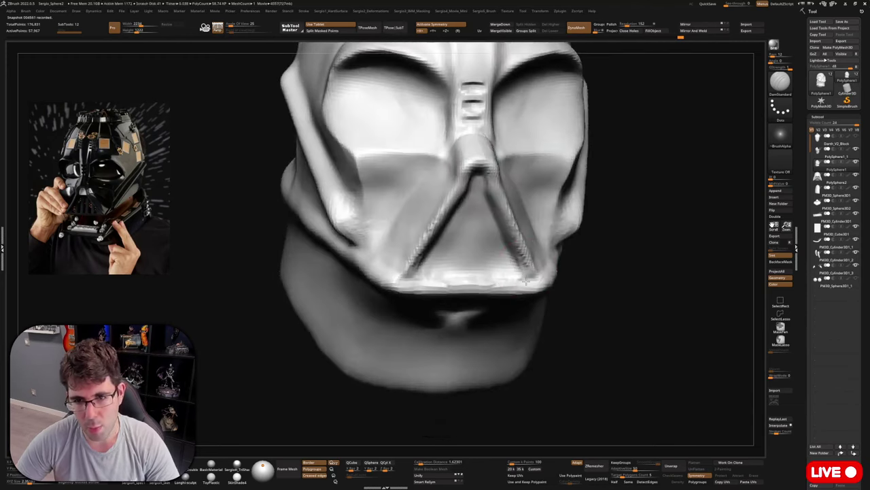
{"action": "right_click_drag", "start_coordinate": [524, 280], "coordinate": [391, 270]}
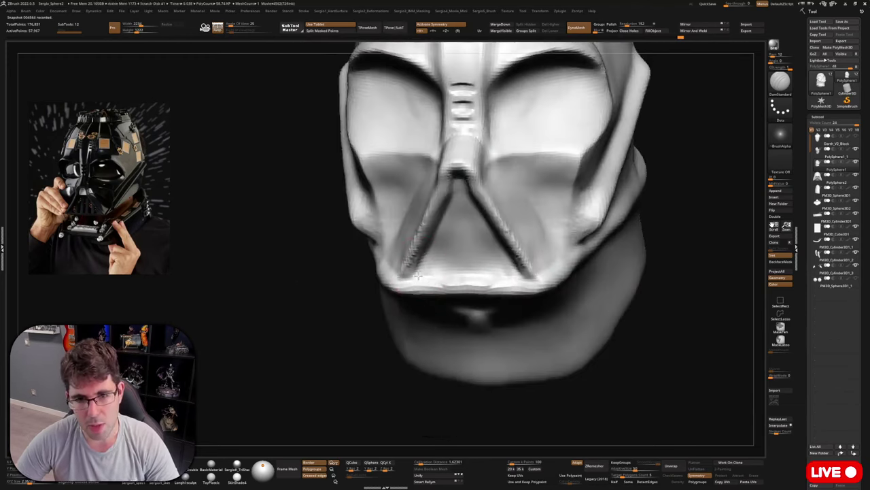
Build vertical grille slats inside the recessed triangular muzzle panel with ClayBuildup.
{"action": "mouse_move", "coordinate": [534, 247]}
{"action": "right_mouse_down"}
{"action": "mouse_move", "coordinate": [514, 272]}
{"action": "mouse_move", "coordinate": [451, 233]}
{"action": "right_mouse_up"}
{"action": "key", "text": "b"}
{"action": "key", "text": "c"}
{"action": "key", "text": "b"}
{"action": "left_click_drag", "start_coordinate": [451, 247], "coordinate": [446, 247]}
{"action": "mouse_move", "coordinate": [445, 251]}
{"action": "right_mouse_down"}
{"action": "mouse_move", "coordinate": [446, 260]}
{"action": "mouse_move", "coordinate": [438, 210]}
{"action": "mouse_move", "coordinate": [489, 238]}
{"action": "mouse_move", "coordinate": [463, 215]}
{"action": "right_mouse_up"}
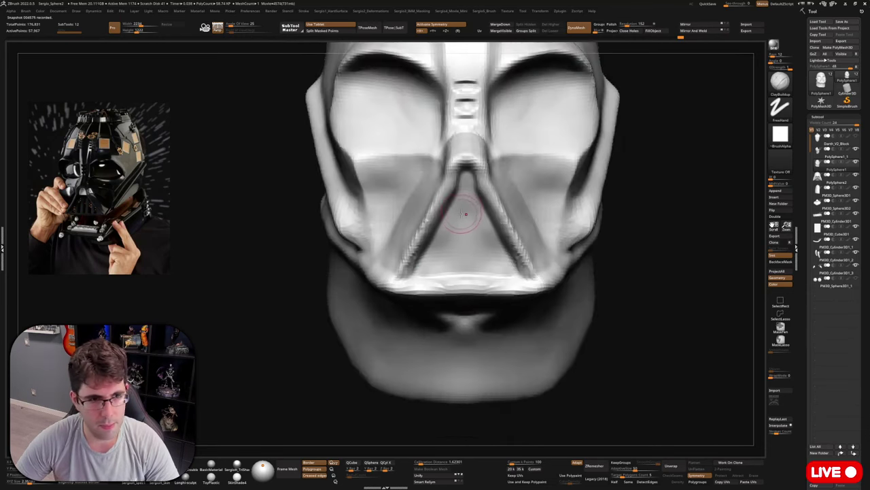
{"action": "mouse_move", "coordinate": [459, 200]}
{"action": "left_mouse_down"}
{"action": "mouse_move", "coordinate": [455, 257]}
{"action": "mouse_move", "coordinate": [456, 207]}
{"action": "mouse_move", "coordinate": [445, 262]}
{"action": "mouse_move", "coordinate": [422, 272]}
{"action": "left_mouse_up"}
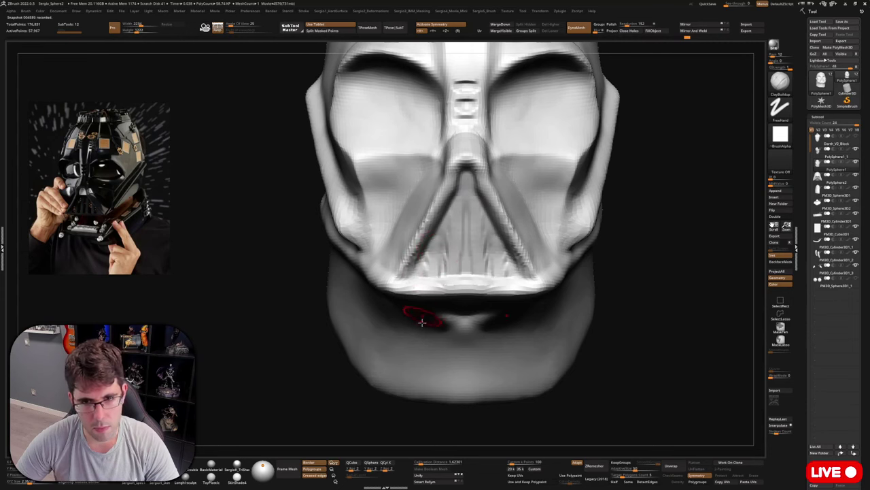
{"action": "mouse_move", "coordinate": [420, 315]}
{"action": "right_mouse_down"}
{"action": "mouse_move", "coordinate": [435, 308]}
{"action": "mouse_move", "coordinate": [447, 263]}
{"action": "mouse_move", "coordinate": [456, 259]}
{"action": "right_mouse_up"}
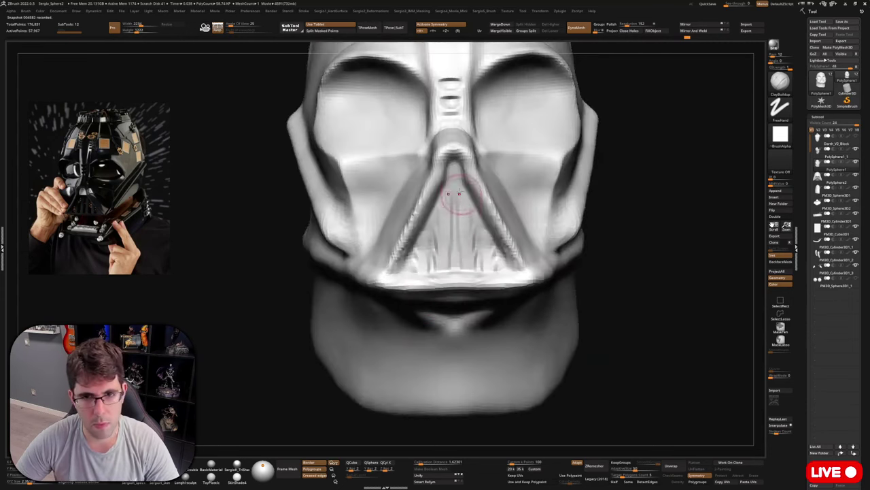
Reshape the nose bridge above the muzzle triangle and the adjoining inner cheek with Move, smoothing the surface.
{"action": "key", "text": "b"}
{"action": "key", "text": "m"}
{"action": "key", "text": "v"}
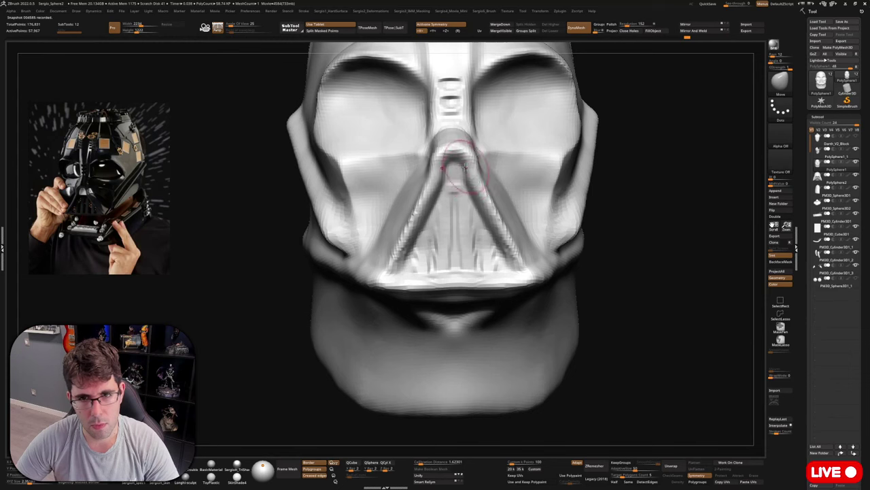
{"action": "mouse_move", "coordinate": [471, 174]}
{"action": "right_mouse_down"}
{"action": "mouse_move", "coordinate": [486, 170]}
{"action": "mouse_move", "coordinate": [482, 146]}
{"action": "mouse_move", "coordinate": [474, 151]}
{"action": "right_mouse_up"}
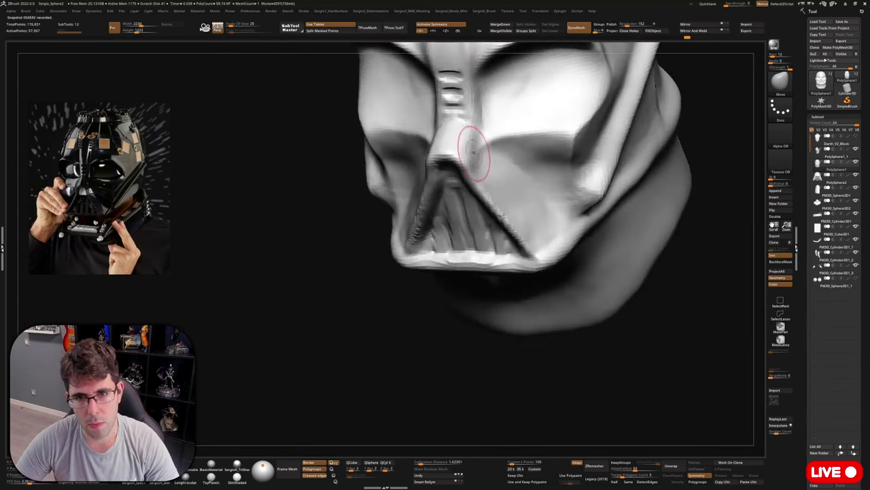
{"action": "key", "text": "shift"}
{"action": "right_click_drag", "start_coordinate": [515, 199], "coordinate": [499, 152]}
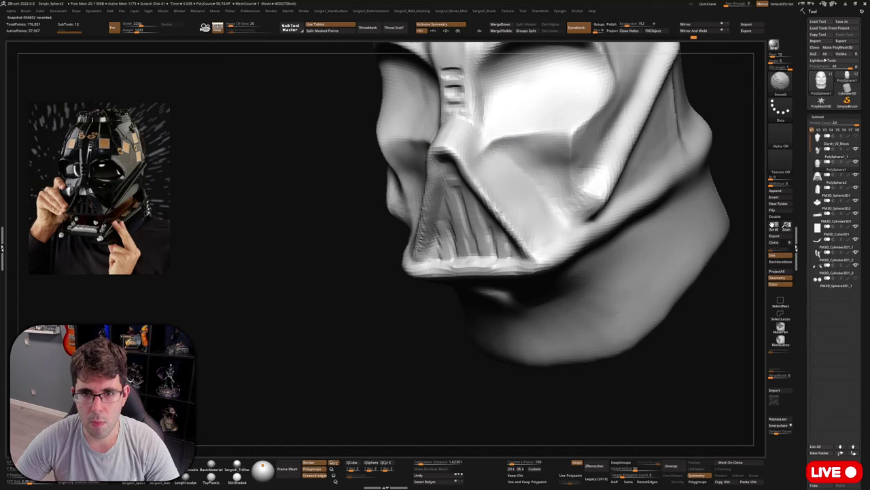
{"action": "right_click_drag", "start_coordinate": [534, 136], "coordinate": [510, 140], "text": "shift"}
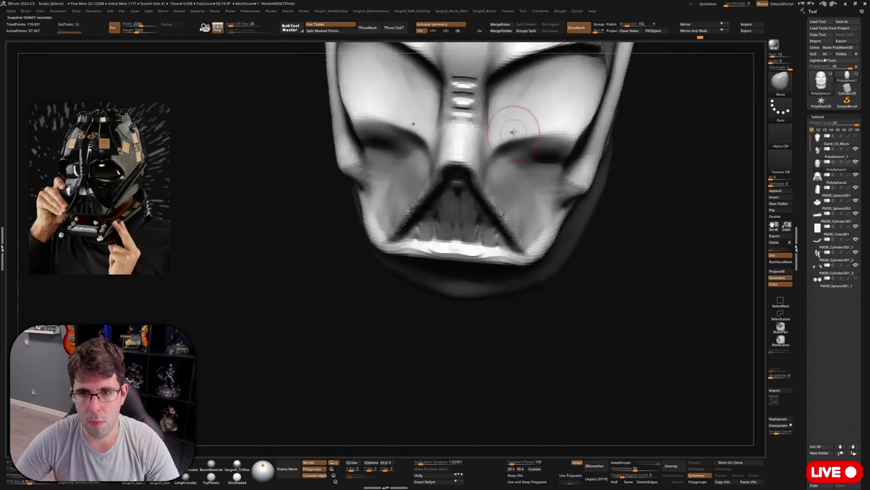
{"action": "right_click_drag", "start_coordinate": [539, 178], "coordinate": [529, 149]}
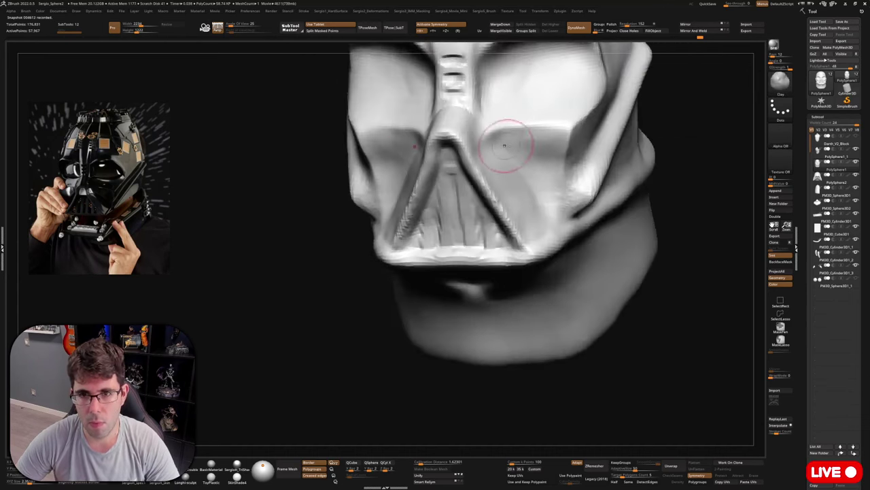
Fill out the cheek plane beneath the eye socket with Clay and smooth it.
{"action": "key", "text": "b"}
{"action": "key", "text": "c"}
{"action": "key", "text": "l"}
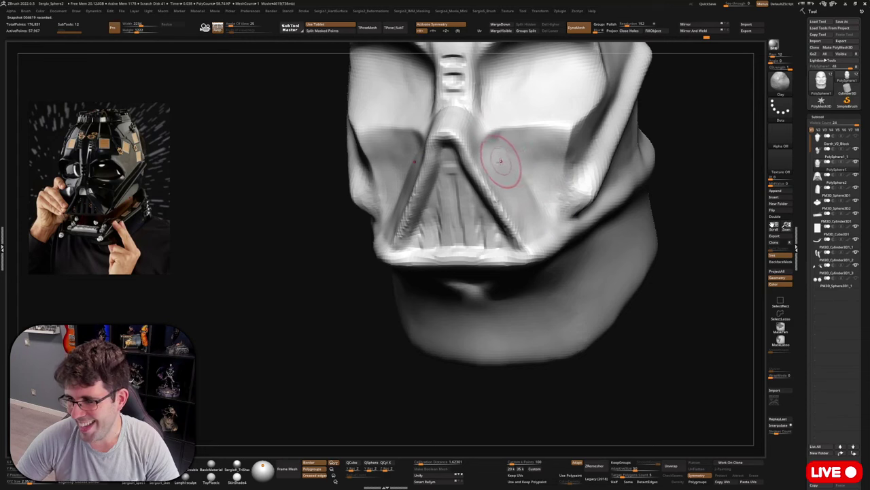
{"action": "right_click_drag", "start_coordinate": [519, 173], "coordinate": [533, 161]}
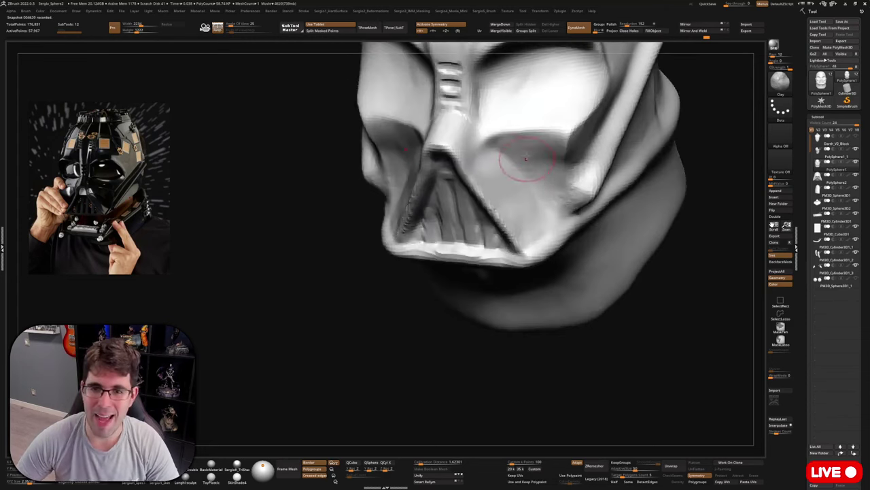
{"action": "left_click_drag", "start_coordinate": [520, 145], "coordinate": [538, 148], "text": "shift"}
{"action": "mouse_move", "coordinate": [548, 217]}
{"action": "right_mouse_down"}
{"action": "mouse_move", "coordinate": [554, 177]}
{"action": "mouse_move", "coordinate": [578, 159]}
{"action": "right_mouse_up"}
Pull the outer cheek corner beneath the eye socket into a more angular shape with Move.
{"action": "key", "text": "b"}
{"action": "key", "text": "d"}
{"action": "key", "text": "s"}
{"action": "key", "text": "b"}
{"action": "key", "text": "m"}
{"action": "key", "text": "v"}
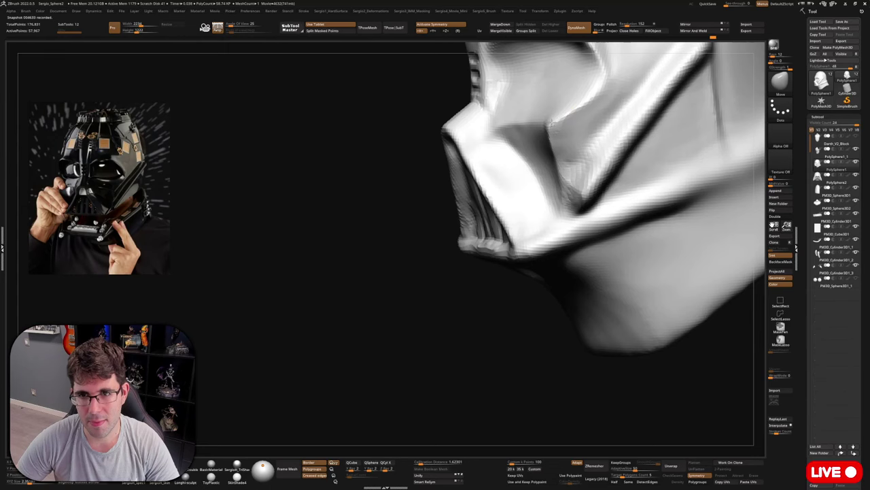
{"action": "mouse_move", "coordinate": [547, 128]}
{"action": "right_mouse_down"}
{"action": "mouse_move", "coordinate": [572, 120]}
{"action": "mouse_move", "coordinate": [542, 116]}
{"action": "mouse_move", "coordinate": [547, 126]}
{"action": "right_mouse_up"}
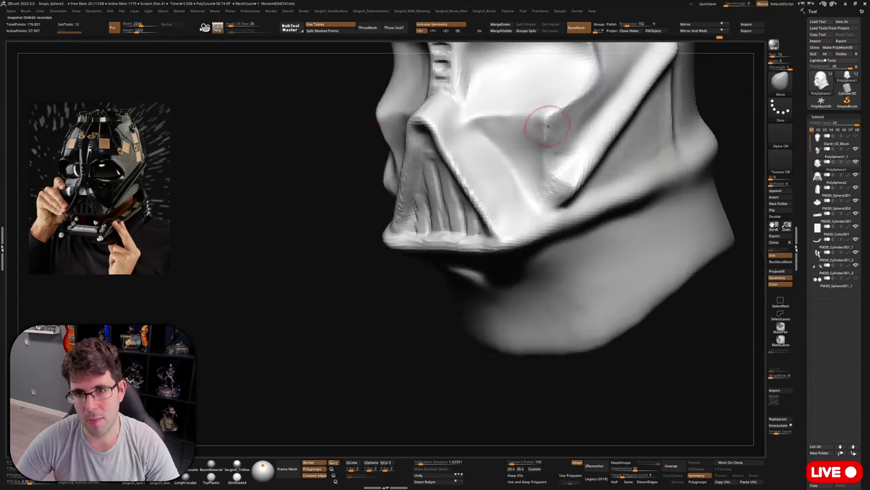
Tighten the diagonal cheek edges with Pinch and smooth the lower end of the cheekbone bar.
{"action": "key", "text": "b"}
{"action": "key", "text": "p"}
{"action": "key", "text": "i"}
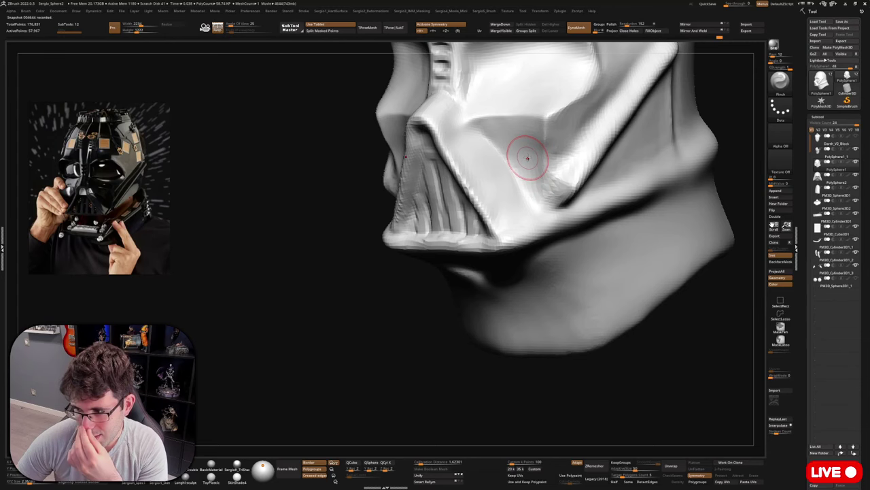
{"action": "mouse_move", "coordinate": [519, 135]}
{"action": "right_mouse_down"}
{"action": "mouse_move", "coordinate": [510, 170]}
{"action": "mouse_move", "coordinate": [494, 152]}
{"action": "right_mouse_up"}
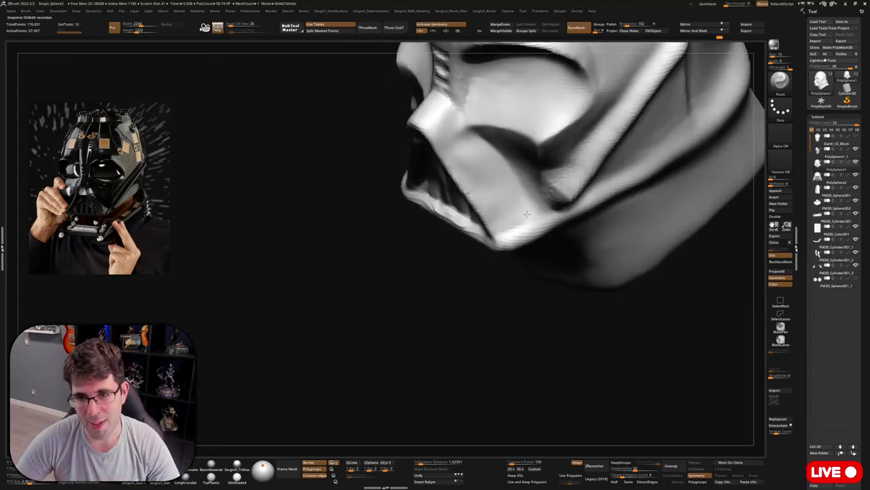
{"action": "right_click_drag", "start_coordinate": [529, 214], "coordinate": [547, 191]}
{"action": "mouse_move", "coordinate": [551, 139]}
{"action": "right_mouse_down"}
{"action": "mouse_move", "coordinate": [553, 170]}
{"action": "mouse_move", "coordinate": [546, 167]}
{"action": "mouse_move", "coordinate": [579, 103]}
{"action": "mouse_move", "coordinate": [581, 123]}
{"action": "mouse_move", "coordinate": [599, 128]}
{"action": "right_mouse_up"}
{"action": "mouse_move", "coordinate": [601, 127]}
{"action": "left_mouse_down", "text": "shift"}
{"action": "mouse_move", "coordinate": [595, 132]}
{"action": "mouse_move", "coordinate": [603, 167]}
{"action": "left_mouse_up", "text": "shift"}
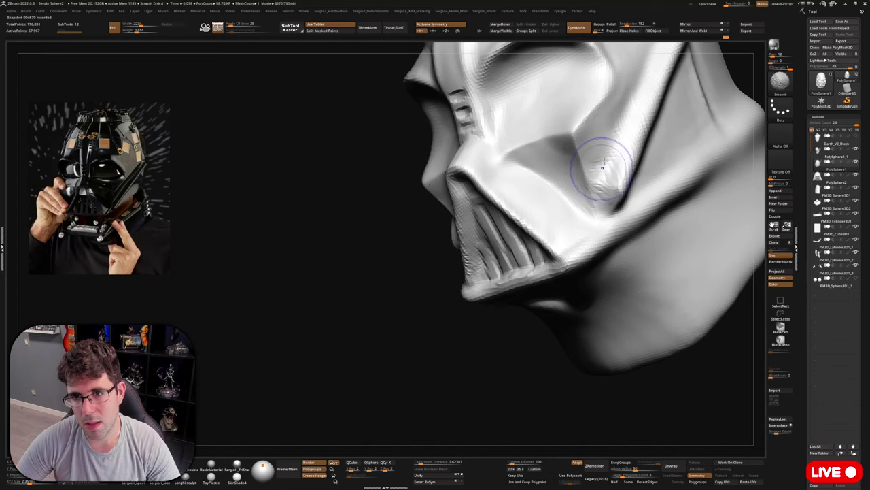
Deepen the crease around the lower end of the cheekbone bar with DamStandard.
{"action": "mouse_move", "coordinate": [602, 167]}
{"action": "right_mouse_down", "text": "shift"}
{"action": "mouse_move", "coordinate": [586, 151]}
{"action": "mouse_move", "coordinate": [578, 112]}
{"action": "right_mouse_up", "text": "shift"}
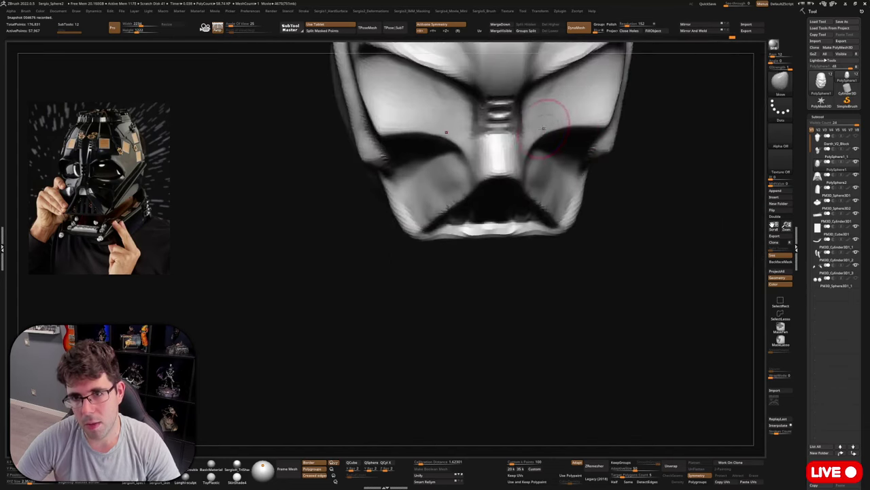
{"action": "mouse_move", "coordinate": [596, 191]}
{"action": "right_mouse_down"}
{"action": "mouse_move", "coordinate": [589, 149]}
{"action": "mouse_move", "coordinate": [567, 178]}
{"action": "mouse_move", "coordinate": [521, 163]}
{"action": "right_mouse_up"}
{"action": "mouse_move", "coordinate": [521, 163]}
{"action": "right_mouse_down", "text": "ctrl"}
{"action": "mouse_move", "coordinate": [469, 253]}
{"action": "mouse_move", "coordinate": [466, 270]}
{"action": "mouse_move", "coordinate": [476, 282]}
{"action": "mouse_move", "coordinate": [469, 264]}
{"action": "mouse_move", "coordinate": [476, 258]}
{"action": "mouse_move", "coordinate": [475, 275]}
{"action": "right_mouse_up", "text": "ctrl"}
{"action": "key", "text": "b"}
{"action": "key", "text": "d"}
{"action": "key", "text": "s"}
{"action": "key", "text": "b"}
{"action": "key", "text": "c"}
{"action": "key", "text": "l"}
{"action": "key", "text": "b"}
{"action": "key", "text": "d"}
{"action": "key", "text": "s"}
{"action": "left_click_drag", "start_coordinate": [475, 275], "coordinate": [475, 274]}
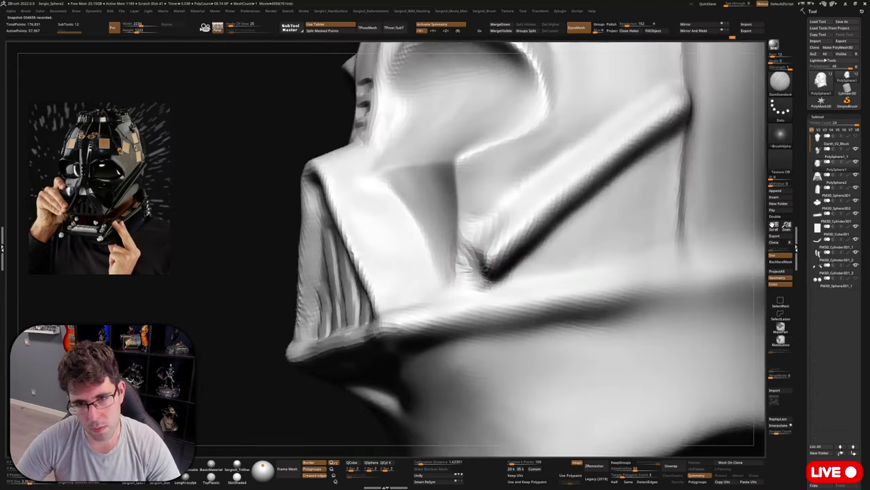
Clean up the junction between the cheekbone bar and the jaw with Clay and DamStandard, smoothing the surrounding surface.
{"action": "mouse_move", "coordinate": [485, 282]}
{"action": "right_mouse_down"}
{"action": "mouse_move", "coordinate": [468, 257]}
{"action": "mouse_move", "coordinate": [480, 261]}
{"action": "mouse_move", "coordinate": [478, 253]}
{"action": "mouse_move", "coordinate": [445, 245]}
{"action": "mouse_move", "coordinate": [483, 258]}
{"action": "right_mouse_up"}
{"action": "key", "text": "b"}
{"action": "key", "text": "c"}
{"action": "key", "text": "l"}
{"action": "key", "text": "b"}
{"action": "key", "text": "d"}
{"action": "key", "text": "s"}
{"action": "left_click_drag", "start_coordinate": [409, 278], "coordinate": [417, 286], "text": "shift"}
{"action": "right_click_drag", "start_coordinate": [418, 285], "coordinate": [436, 273]}
{"action": "key", "text": "ctrl+shift"}
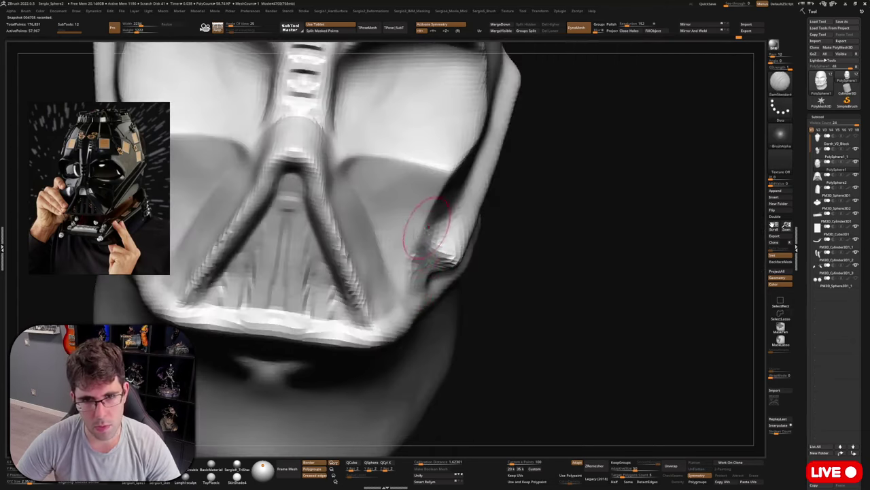
{"action": "right_click_drag", "start_coordinate": [439, 227], "coordinate": [435, 296], "text": "ctrl"}
{"action": "left_click_drag", "start_coordinate": [435, 296], "coordinate": [418, 305], "text": "shift"}
{"action": "right_click_drag", "start_coordinate": [418, 305], "coordinate": [435, 263]}
Bring back the rest of the figure around the mask and turn on the visibility of the eye spheres.
{"action": "key", "text": "shift+s"}
{"action": "right_click_drag", "start_coordinate": [500, 254], "coordinate": [519, 251], "text": "alt"}
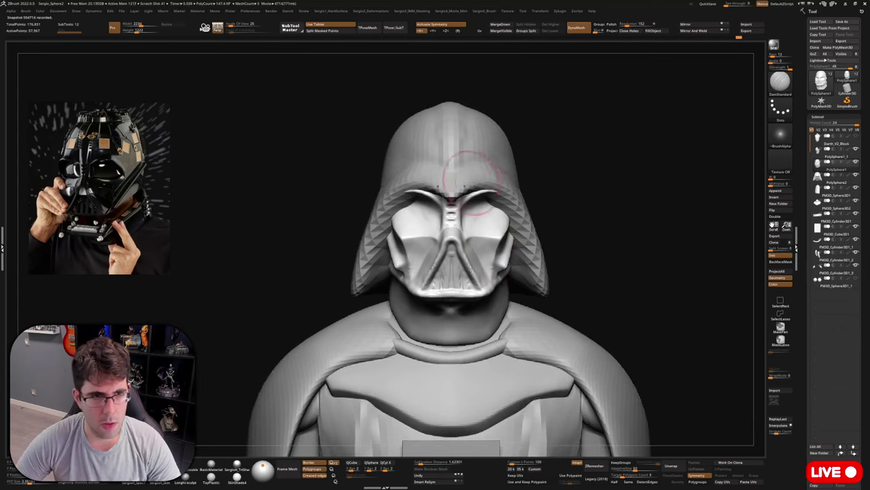
{"action": "right_click_drag", "start_coordinate": [476, 179], "coordinate": [583, 165], "text": "ctrl"}
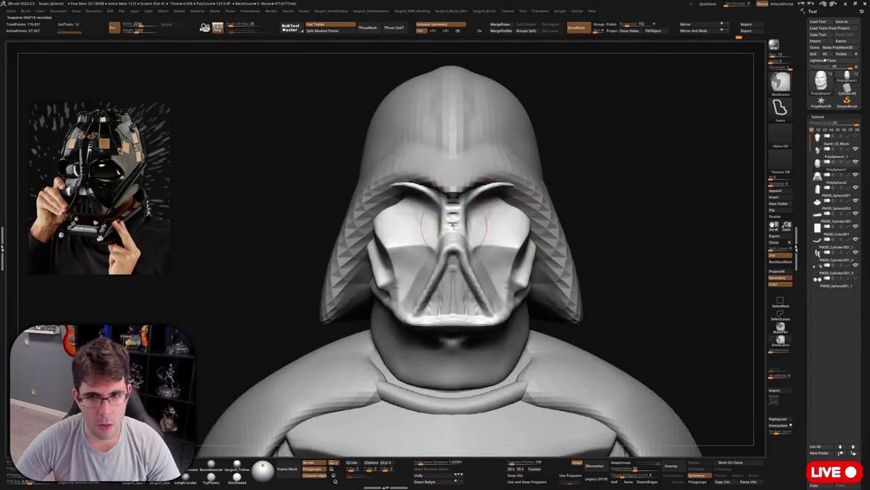
{"action": "left_click", "coordinate": [856, 279]}
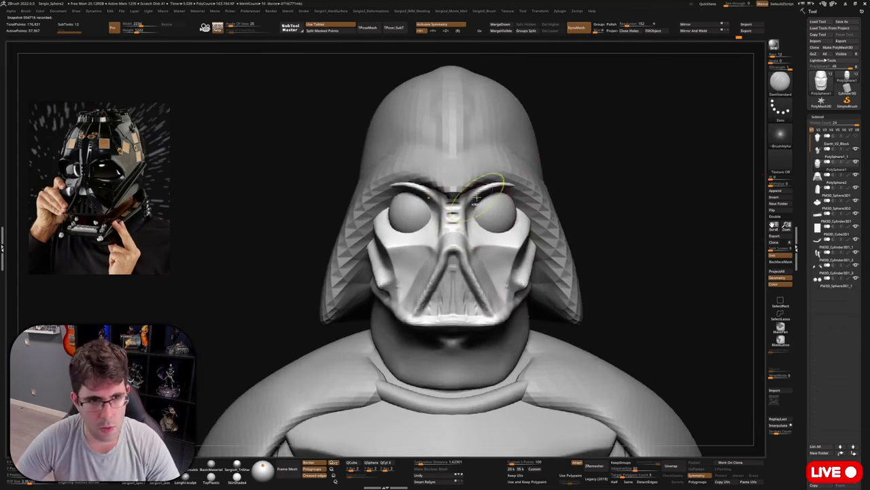
Select the eye spheres and stretch them with Move into wider lenses that fill the eye sockets.
{"action": "mouse_move", "coordinate": [476, 198]}
{"action": "right_mouse_down", "text": "ctrl"}
{"action": "mouse_move", "coordinate": [491, 223]}
{"action": "mouse_move", "coordinate": [477, 222]}
{"action": "right_mouse_up", "text": "ctrl"}
{"action": "left_click", "coordinate": [495, 225], "text": "alt"}
{"action": "key", "text": "b"}
{"action": "key", "text": "m"}
{"action": "key", "text": "v"}
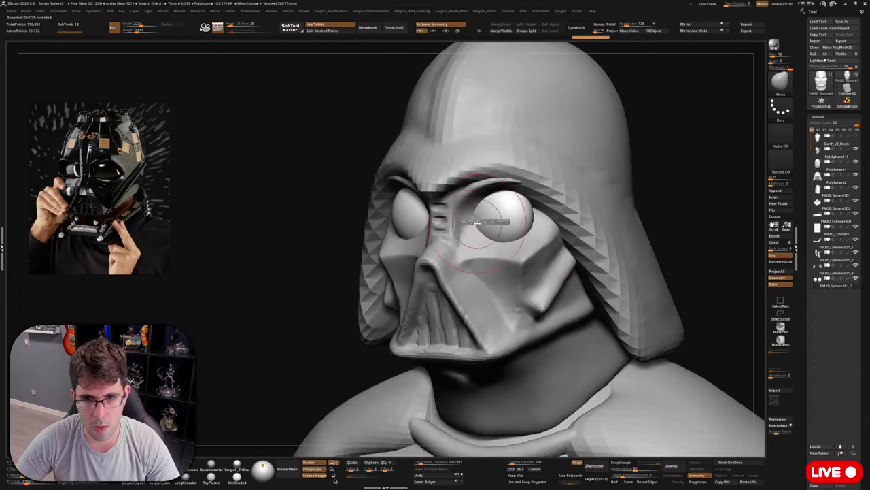
{"action": "left_click_drag", "start_coordinate": [479, 221], "coordinate": [525, 173]}
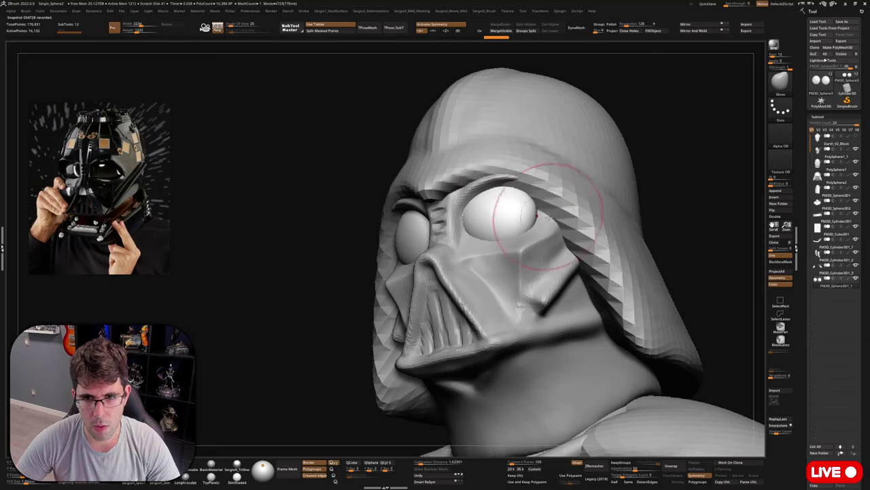
{"action": "key", "text": "ctrl+shift+z"}
{"action": "key", "text": "ctrl+shift+z"}
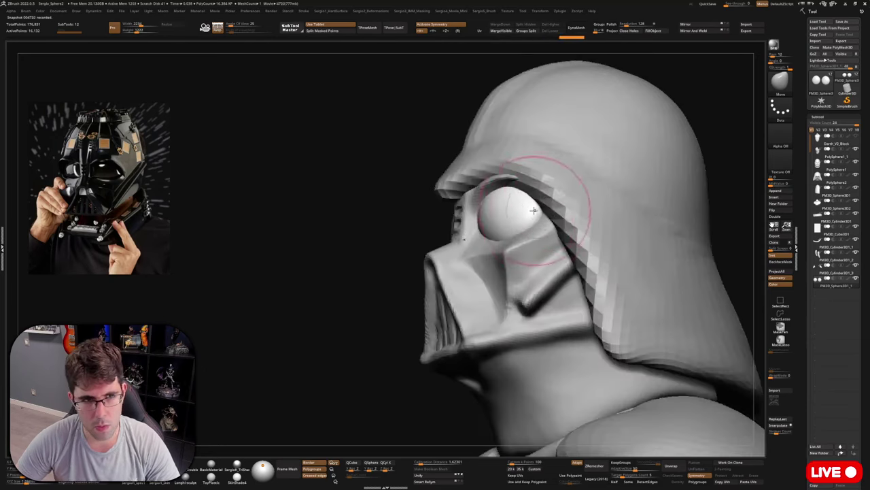
{"action": "mouse_move", "coordinate": [537, 204]}
{"action": "left_mouse_down"}
{"action": "mouse_move", "coordinate": [547, 239]}
{"action": "mouse_move", "coordinate": [476, 231]}
{"action": "mouse_move", "coordinate": [498, 210]}
{"action": "left_mouse_up"}
{"action": "key", "text": "ctrl+z"}
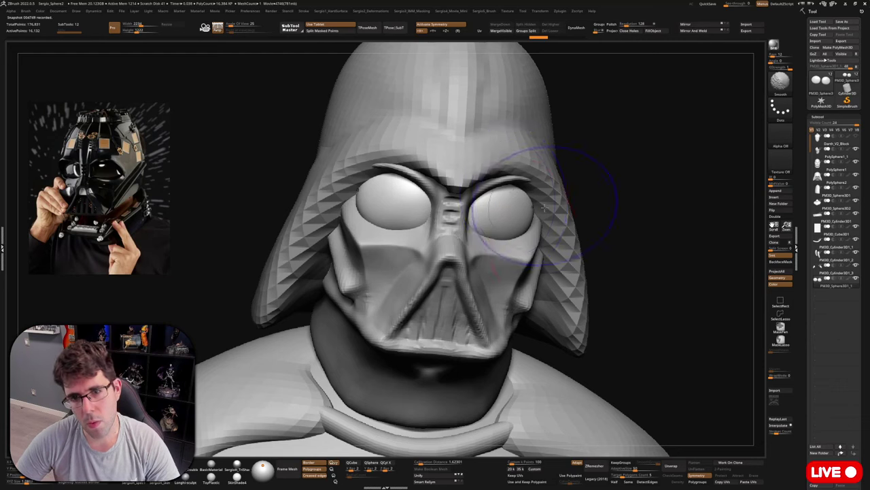
Select the inner mask and sculpt a raised lower rim in each eye socket around the lens with Standard.
{"action": "left_click", "coordinate": [526, 299], "text": "alt"}
{"action": "mouse_move", "coordinate": [528, 299]}
{"action": "right_mouse_down"}
{"action": "mouse_move", "coordinate": [595, 227]}
{"action": "mouse_move", "coordinate": [491, 254]}
{"action": "right_mouse_up"}
{"action": "left_click_drag", "start_coordinate": [492, 254], "coordinate": [491, 255], "text": "shift"}
{"action": "right_click_drag", "start_coordinate": [486, 259], "coordinate": [478, 268]}
{"action": "mouse_move", "coordinate": [463, 270]}
{"action": "left_mouse_down"}
{"action": "mouse_move", "coordinate": [525, 239]}
{"action": "mouse_move", "coordinate": [538, 205]}
{"action": "left_mouse_up"}
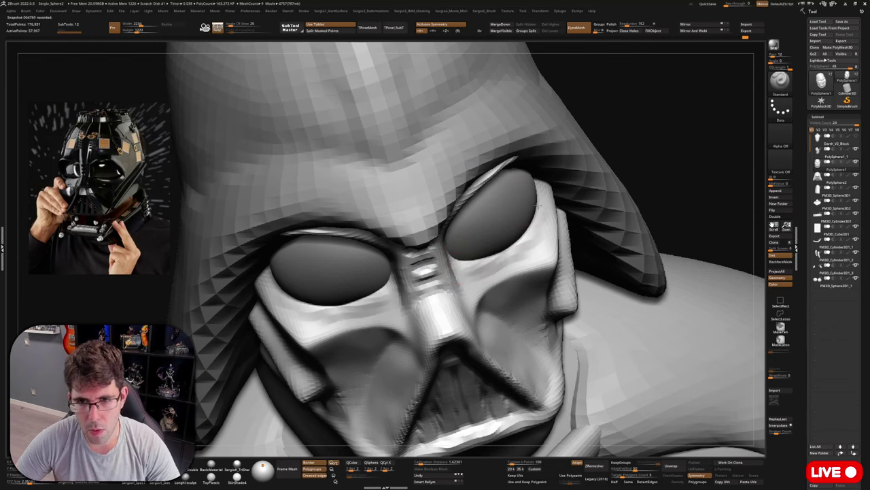
{"action": "right_click_drag", "start_coordinate": [529, 221], "coordinate": [530, 195]}
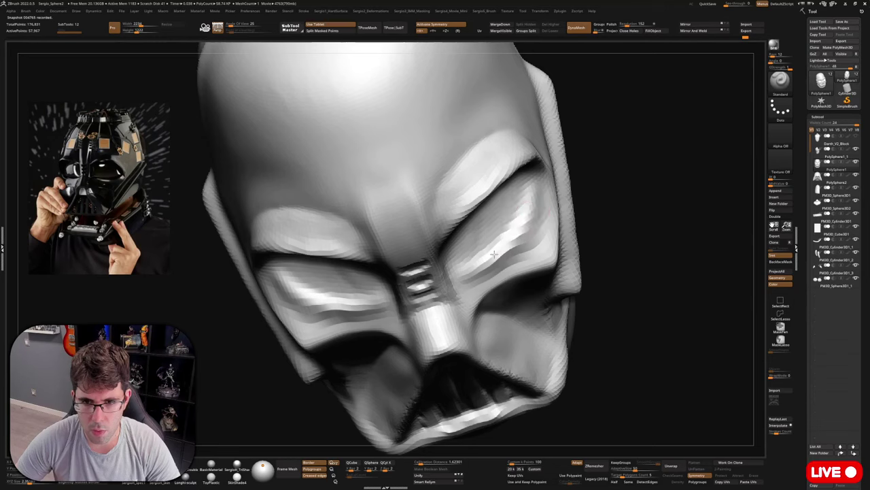
{"action": "right_click_drag", "start_coordinate": [498, 255], "coordinate": [484, 274]}
Refine the lower eye socket rims toward the inner corners with Move and Standard.
{"action": "key", "text": "b"}
{"action": "key", "text": "m"}
{"action": "key", "text": "v"}
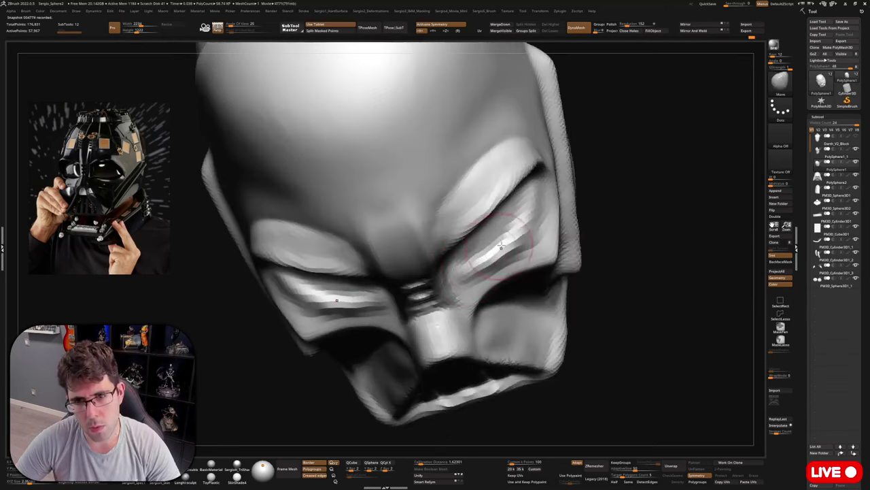
{"action": "right_click_drag", "start_coordinate": [491, 255], "coordinate": [506, 249]}
{"action": "key", "text": "b"}
{"action": "key", "text": "s"}
{"action": "key", "text": "t"}
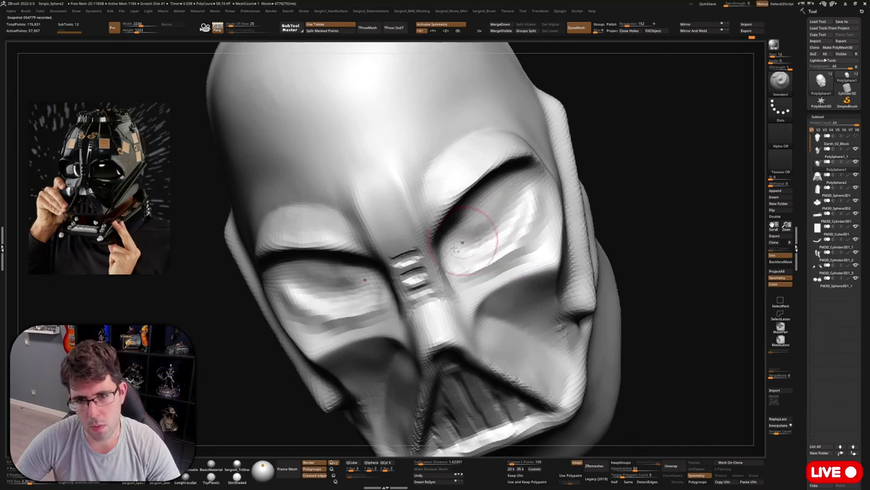
{"action": "mouse_move", "coordinate": [461, 242]}
{"action": "right_mouse_down"}
{"action": "mouse_move", "coordinate": [486, 240]}
{"action": "mouse_move", "coordinate": [451, 241]}
{"action": "right_mouse_up"}
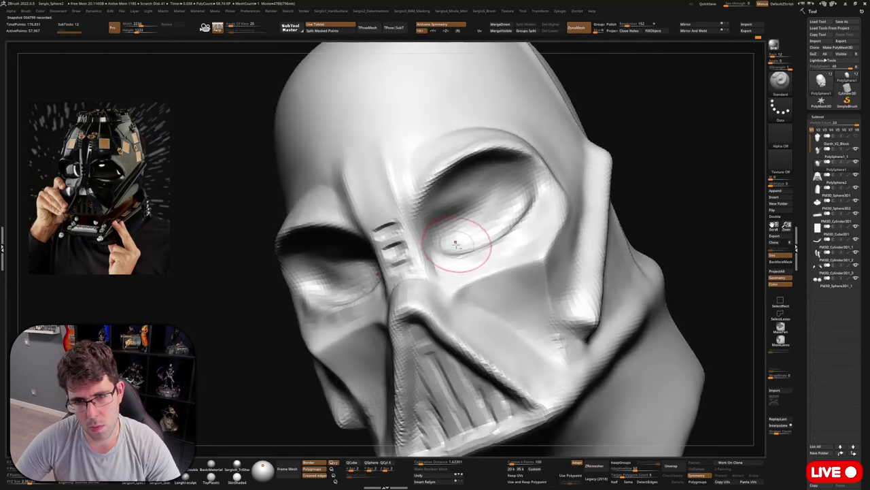
Smooth the surface at the outer corners of the mask's eye sockets.
{"action": "right_click_drag", "start_coordinate": [449, 190], "coordinate": [519, 212]}
{"action": "right_click_drag", "start_coordinate": [486, 265], "coordinate": [469, 269]}
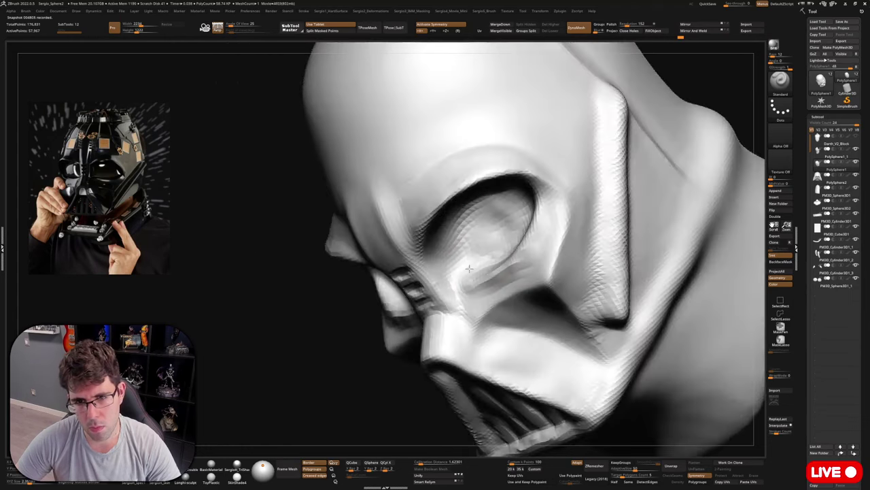
{"action": "right_click_drag", "start_coordinate": [502, 237], "coordinate": [521, 222]}
{"action": "left_click_drag", "start_coordinate": [521, 222], "coordinate": [524, 212], "text": "shift"}
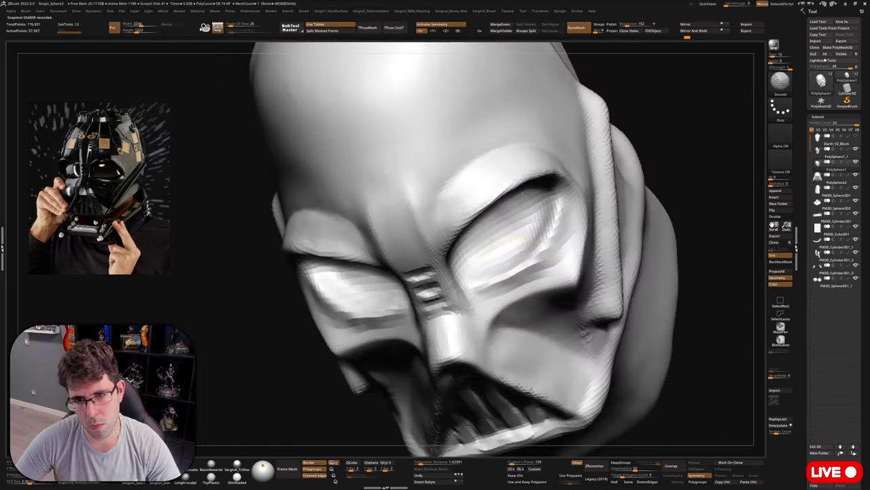
Reshape the lower eye socket rims near the inner corners with the Move brush and smooth them.
{"action": "mouse_move", "coordinate": [522, 238]}
{"action": "right_mouse_down", "text": "ctrl"}
{"action": "mouse_move", "coordinate": [515, 231]}
{"action": "mouse_move", "coordinate": [543, 251]}
{"action": "mouse_move", "coordinate": [537, 279]}
{"action": "mouse_move", "coordinate": [474, 280]}
{"action": "right_mouse_up", "text": "ctrl"}
{"action": "key", "text": "b"}
{"action": "key", "text": "m"}
{"action": "key", "text": "v"}
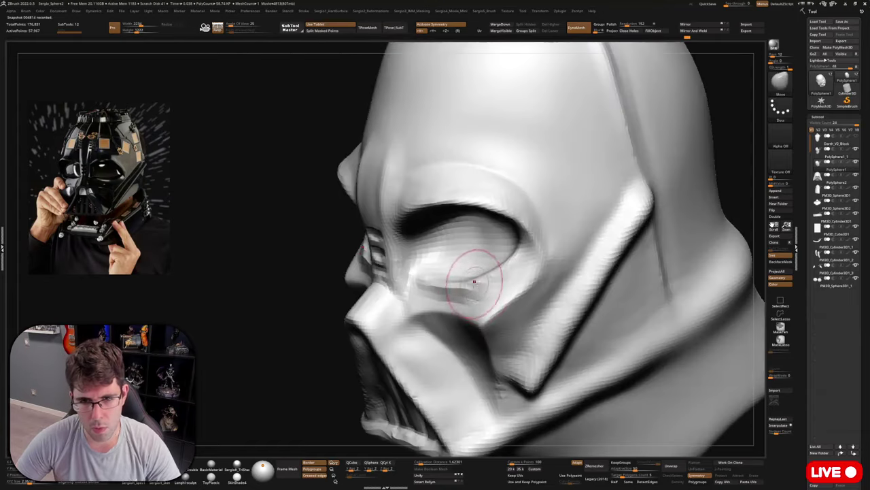
{"action": "mouse_move", "coordinate": [434, 275]}
{"action": "left_mouse_down"}
{"action": "mouse_move", "coordinate": [447, 276]}
{"action": "mouse_move", "coordinate": [427, 270]}
{"action": "left_mouse_up"}
{"action": "right_click_drag", "start_coordinate": [427, 271], "coordinate": [442, 265]}
{"action": "left_click_drag", "start_coordinate": [442, 264], "coordinate": [443, 294]}
{"action": "right_click_drag", "start_coordinate": [443, 293], "coordinate": [490, 281]}
{"action": "left_click_drag", "start_coordinate": [489, 281], "coordinate": [484, 297], "text": "shift"}
{"action": "mouse_move", "coordinate": [484, 296]}
{"action": "right_mouse_down"}
{"action": "mouse_move", "coordinate": [475, 259]}
{"action": "mouse_move", "coordinate": [558, 272]}
{"action": "mouse_move", "coordinate": [480, 340]}
{"action": "mouse_move", "coordinate": [435, 357]}
{"action": "right_mouse_up"}
{"action": "right_click_drag", "start_coordinate": [496, 333], "coordinate": [510, 282]}
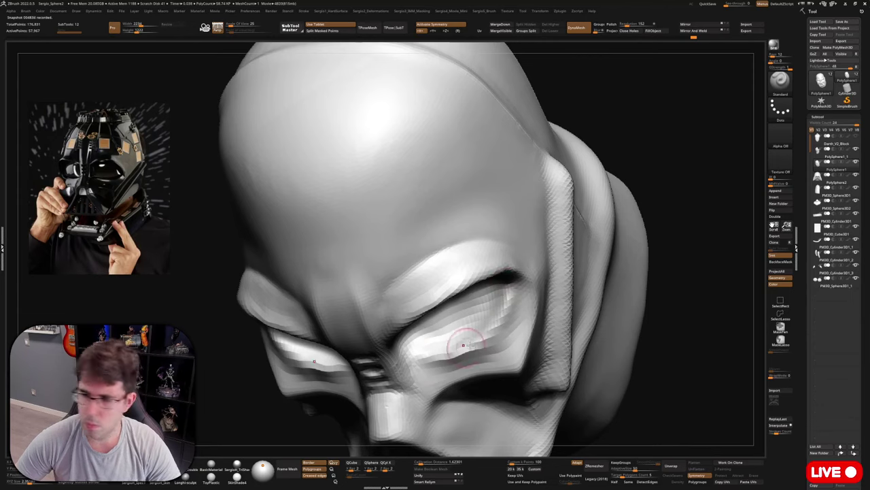
Carve a crease along the outer lower rim of the eye sockets with the DamStandard brush.
{"action": "right_click_drag", "start_coordinate": [463, 345], "coordinate": [507, 292]}
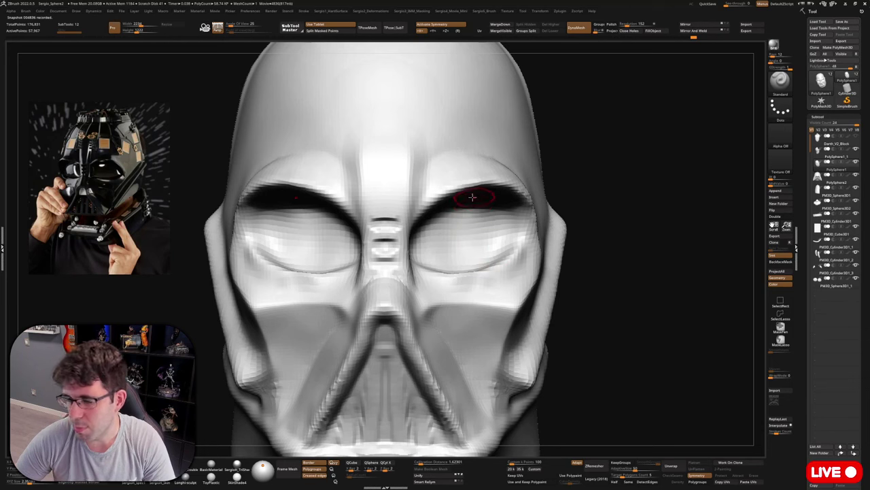
{"action": "key", "text": "d"}
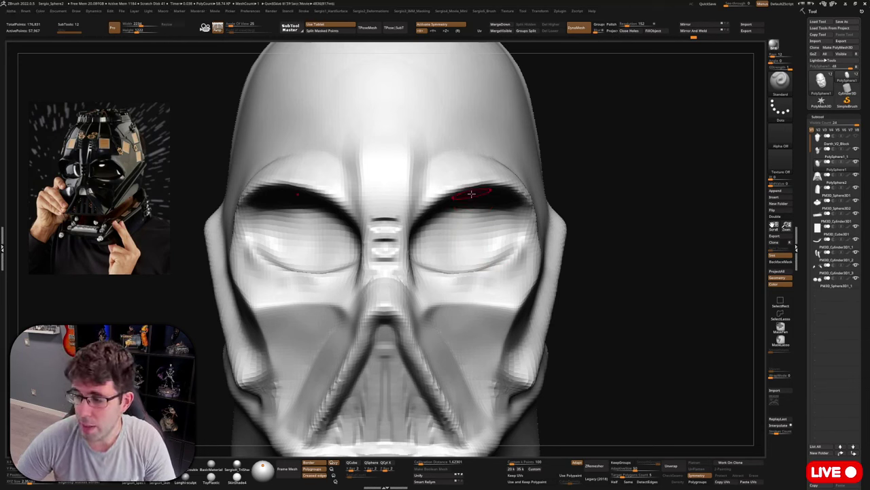
{"action": "key", "text": "shift+d"}
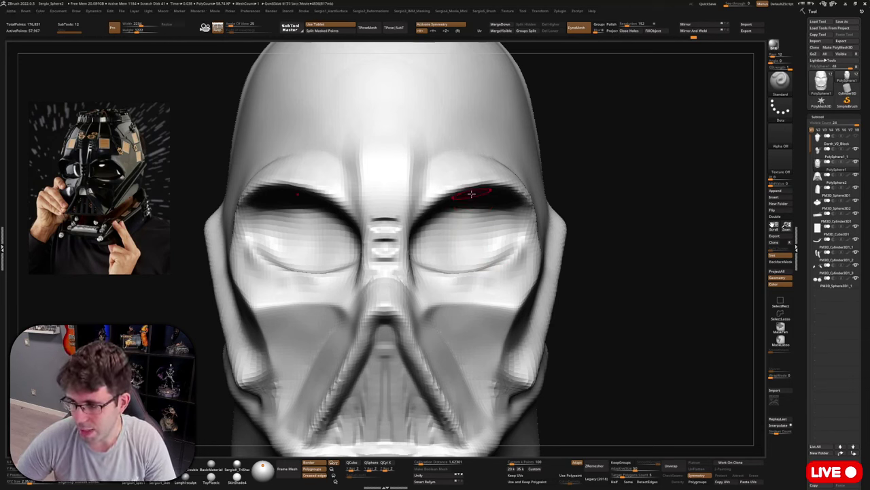
{"action": "left_click_drag", "start_coordinate": [581, 145], "coordinate": [475, 225]}
{"action": "key", "text": "b"}
{"action": "key", "text": "d"}
{"action": "key", "text": "s"}
{"action": "mouse_move", "coordinate": [476, 224]}
{"action": "right_mouse_down"}
{"action": "mouse_move", "coordinate": [490, 197]}
{"action": "mouse_move", "coordinate": [463, 198]}
{"action": "mouse_move", "coordinate": [476, 200]}
{"action": "right_mouse_up"}
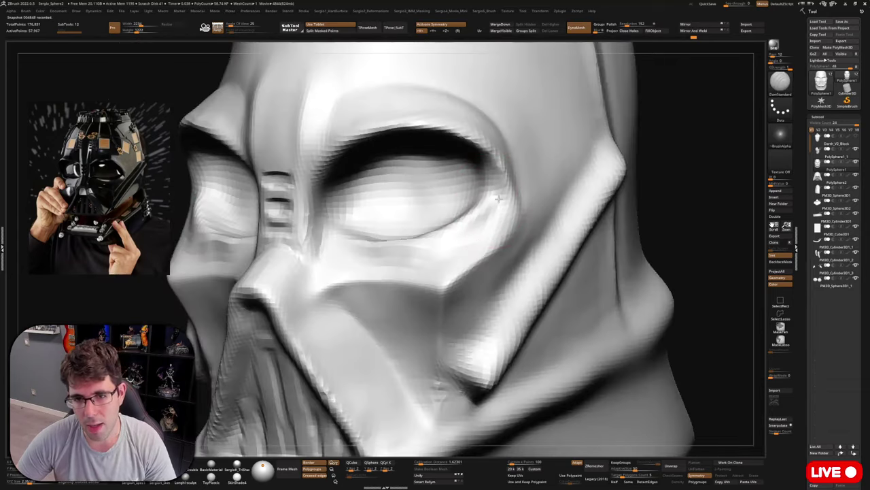
{"action": "mouse_move", "coordinate": [490, 196]}
{"action": "left_mouse_down"}
{"action": "mouse_move", "coordinate": [495, 213]}
{"action": "mouse_move", "coordinate": [476, 207]}
{"action": "mouse_move", "coordinate": [478, 244]}
{"action": "mouse_move", "coordinate": [505, 242]}
{"action": "mouse_move", "coordinate": [480, 233]}
{"action": "left_mouse_up"}
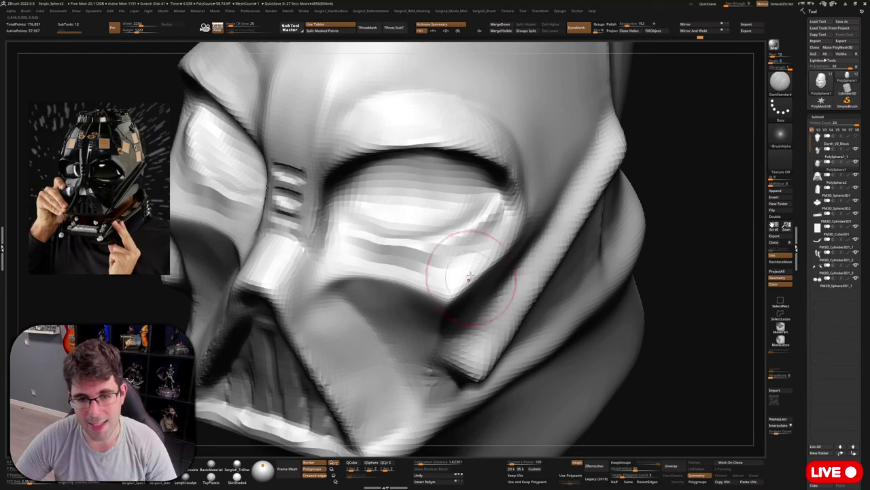
Bring up the close-up three-quarter photo of the mask on the reference board.
{"action": "mouse_move", "coordinate": [468, 268]}
{"action": "right_mouse_down", "text": "ctrl"}
{"action": "mouse_move", "coordinate": [453, 250]}
{"action": "mouse_move", "coordinate": [476, 259]}
{"action": "mouse_move", "coordinate": [469, 239]}
{"action": "right_mouse_up", "text": "ctrl"}
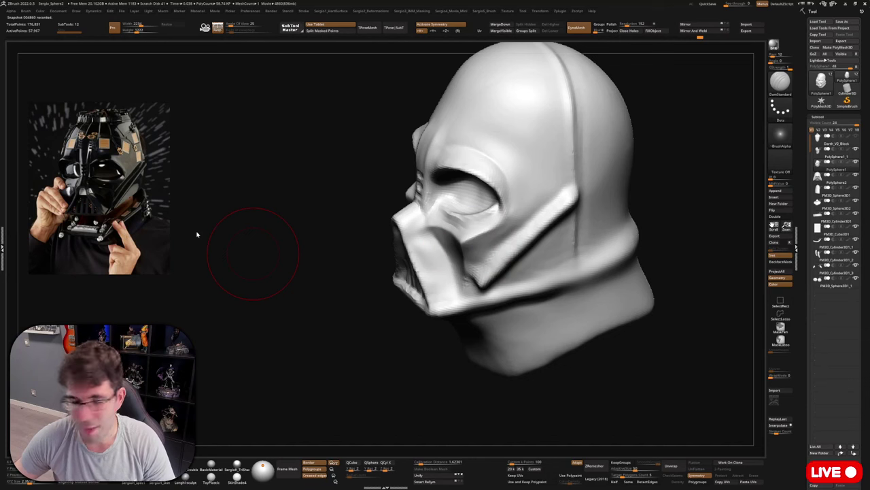
{"action": "scroll", "coordinate": [136, 195], "scroll_direction": "down", "scroll_amount": 5}
{"action": "middle_click_drag", "start_coordinate": [136, 195], "coordinate": [111, 146]}
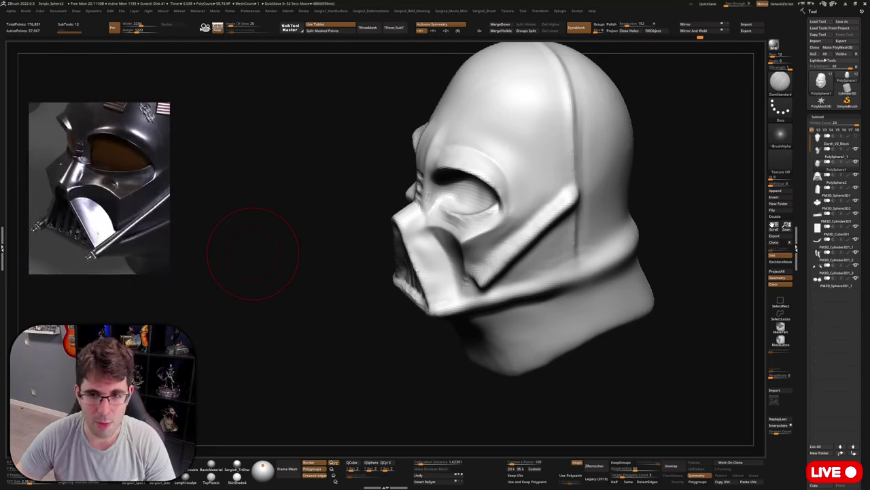
Shape the inner corners below the eye sockets beside the nose bridge with Move and DamStandard.
{"action": "right_click_drag", "start_coordinate": [687, 178], "coordinate": [631, 177]}
{"action": "right_click_drag", "start_coordinate": [408, 241], "coordinate": [472, 281]}
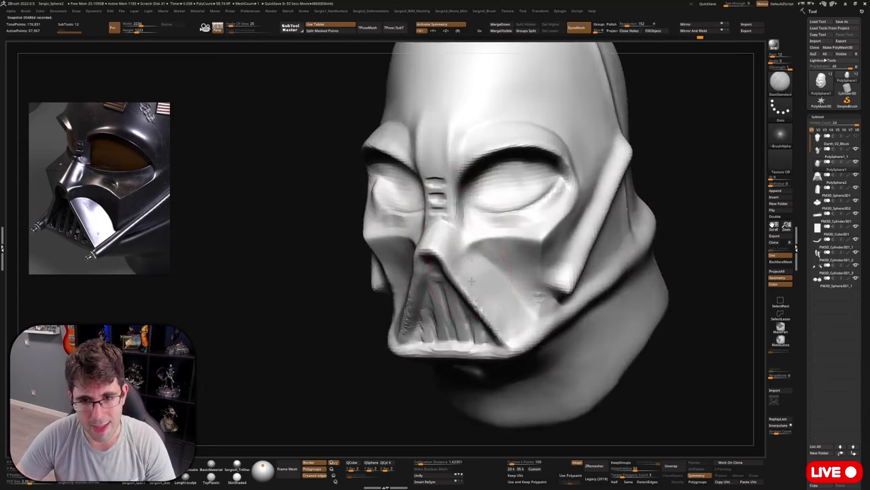
{"action": "left_click_drag", "start_coordinate": [472, 280], "coordinate": [460, 224]}
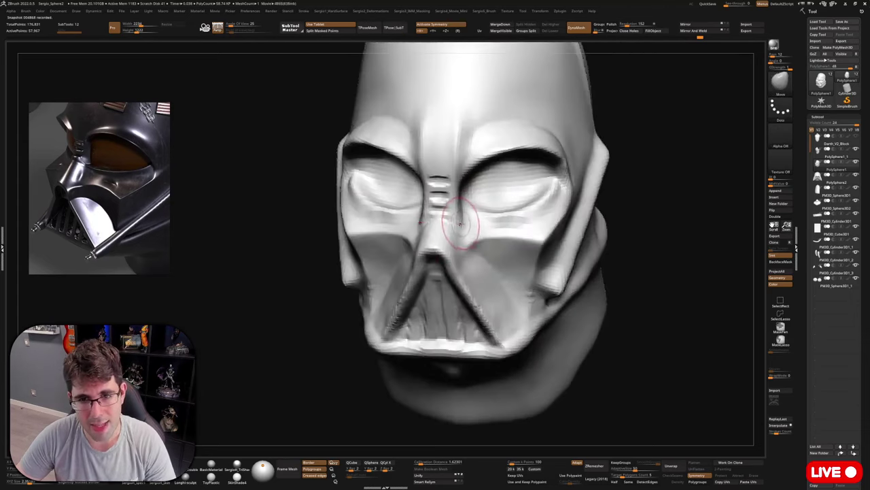
{"action": "mouse_move", "coordinate": [451, 224]}
{"action": "right_mouse_down", "text": "ctrl"}
{"action": "mouse_move", "coordinate": [451, 203]}
{"action": "mouse_move", "coordinate": [463, 238]}
{"action": "mouse_move", "coordinate": [454, 207]}
{"action": "right_mouse_up", "text": "ctrl"}
{"action": "key", "text": "b"}
{"action": "key", "text": "d"}
{"action": "key", "text": "s"}
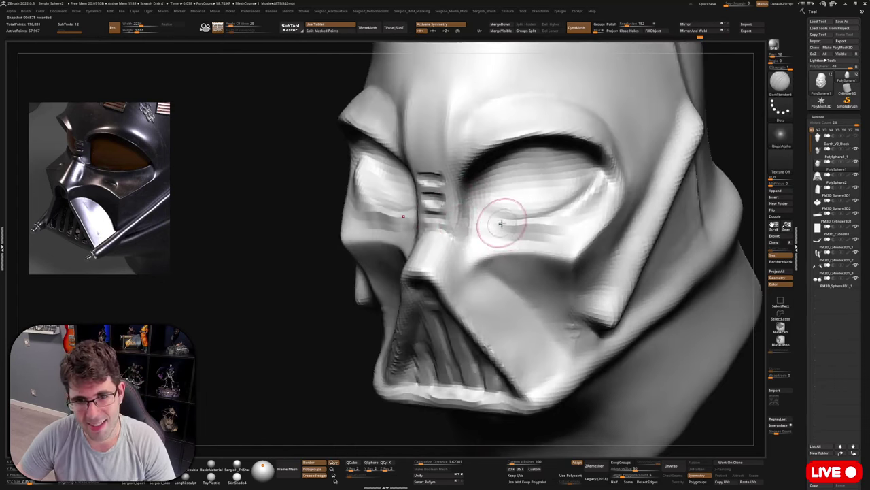
{"action": "mouse_move", "coordinate": [500, 223]}
{"action": "left_mouse_down"}
{"action": "mouse_move", "coordinate": [489, 242]}
{"action": "mouse_move", "coordinate": [458, 215]}
{"action": "left_mouse_up"}
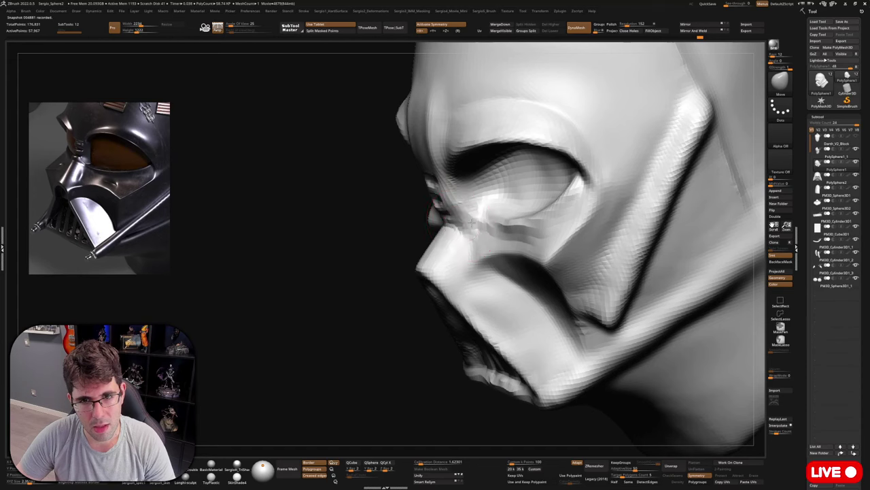
Carve the transition between the muzzle ridge and the cheek beside the nose with DamStandard.
{"action": "mouse_move", "coordinate": [468, 229]}
{"action": "right_mouse_down"}
{"action": "mouse_move", "coordinate": [484, 215]}
{"action": "mouse_move", "coordinate": [476, 241]}
{"action": "right_mouse_up"}
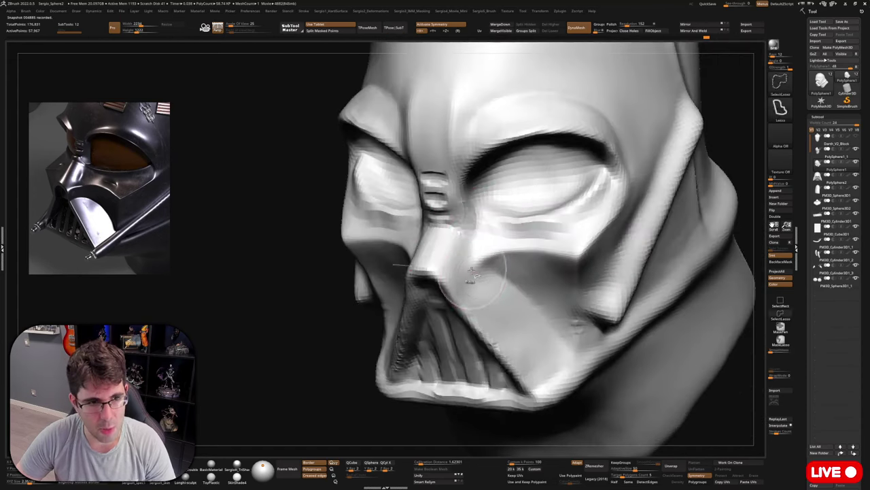
{"action": "key", "text": "b"}
{"action": "key", "text": "d"}
{"action": "key", "text": "s"}
{"action": "mouse_move", "coordinate": [463, 279]}
{"action": "left_mouse_down"}
{"action": "mouse_move", "coordinate": [469, 275]}
{"action": "mouse_move", "coordinate": [461, 302]}
{"action": "mouse_move", "coordinate": [457, 283]}
{"action": "mouse_move", "coordinate": [476, 319]}
{"action": "left_mouse_up"}
Mask the band across the brow and eye sockets, and define the upper cheek edge with Move and DamStandard.
{"action": "mouse_move", "coordinate": [501, 236]}
{"action": "left_mouse_down", "text": "ctrl"}
{"action": "mouse_move", "coordinate": [425, 272]}
{"action": "mouse_move", "coordinate": [542, 58]}
{"action": "mouse_move", "coordinate": [544, 217]}
{"action": "left_mouse_up", "text": "ctrl"}
{"action": "right_click_drag", "start_coordinate": [507, 246], "coordinate": [480, 267]}
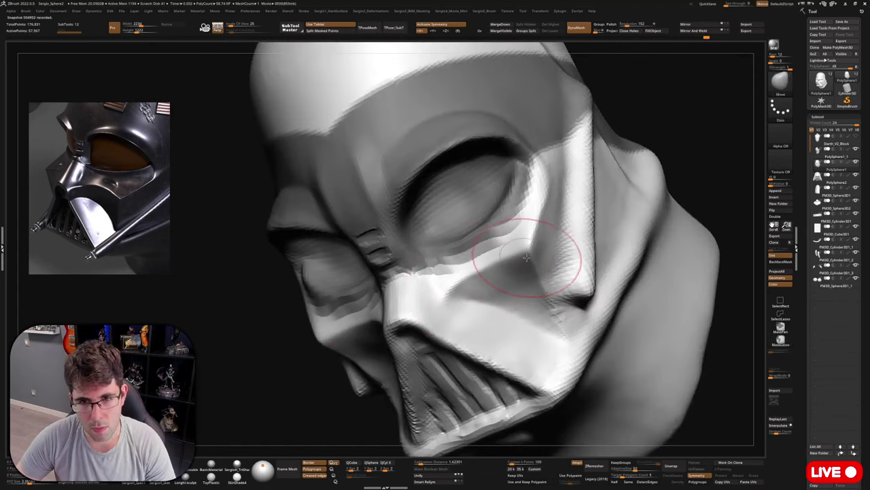
{"action": "right_click_drag", "start_coordinate": [456, 302], "coordinate": [455, 311]}
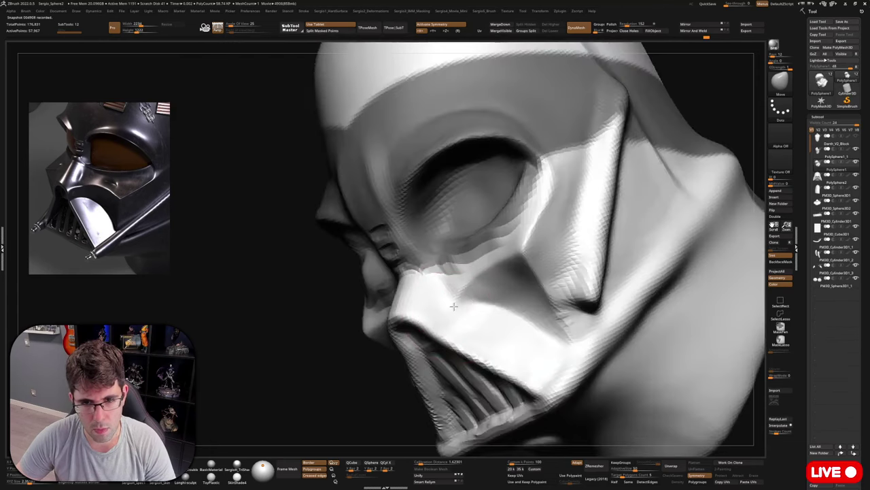
{"action": "key", "text": "b"}
{"action": "key", "text": "d"}
{"action": "key", "text": "s"}
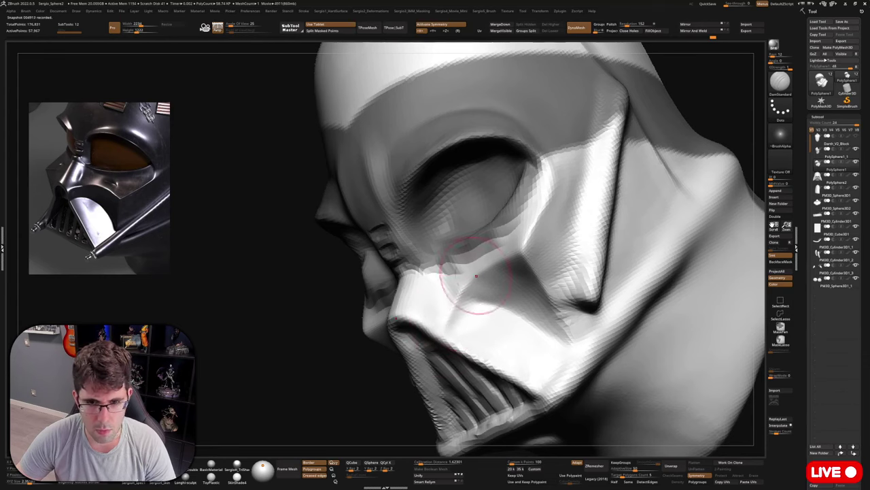
{"action": "mouse_move", "coordinate": [476, 275]}
{"action": "right_mouse_down"}
{"action": "mouse_move", "coordinate": [471, 310]}
{"action": "mouse_move", "coordinate": [461, 306]}
{"action": "mouse_move", "coordinate": [482, 313]}
{"action": "right_mouse_up"}
Fill out the cheek plane beside the muzzle with the Clay brush and smooth it.
{"action": "key", "text": "b"}
{"action": "key", "text": "m"}
{"action": "key", "text": "v"}
{"action": "key", "text": "b"}
{"action": "key", "text": "c"}
{"action": "key", "text": "l"}
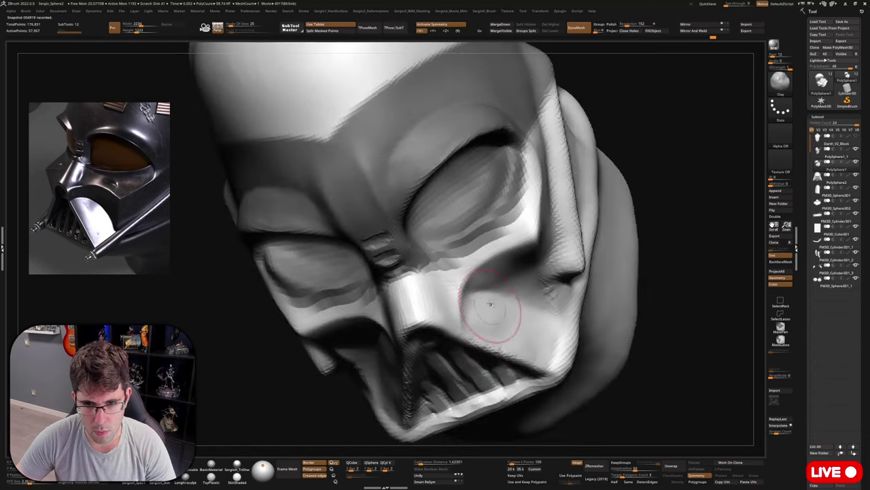
{"action": "right_click_drag", "start_coordinate": [529, 340], "coordinate": [523, 327]}
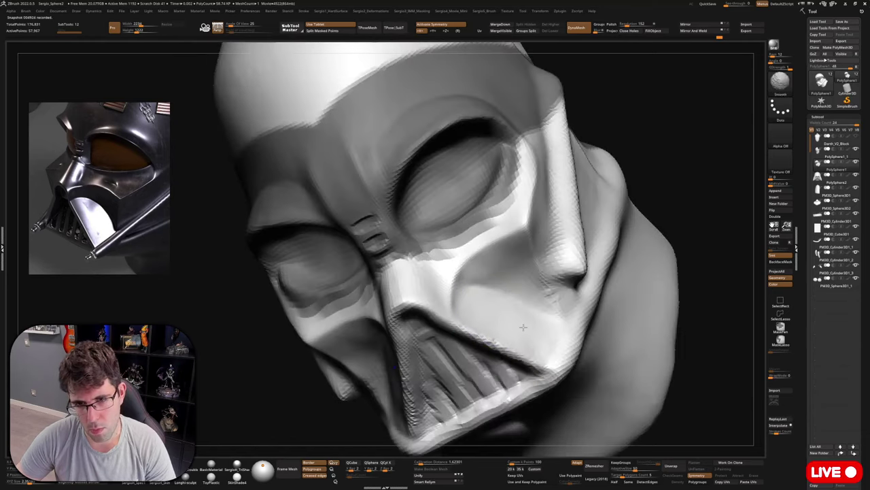
Adjust the cheekbone corners and the edge below the eye sockets with the Move brush.
{"action": "right_click_drag", "start_coordinate": [492, 297], "coordinate": [534, 259]}
{"action": "right_click_drag", "start_coordinate": [598, 230], "coordinate": [544, 271]}
{"action": "key", "text": "b"}
{"action": "key", "text": "m"}
{"action": "key", "text": "v"}
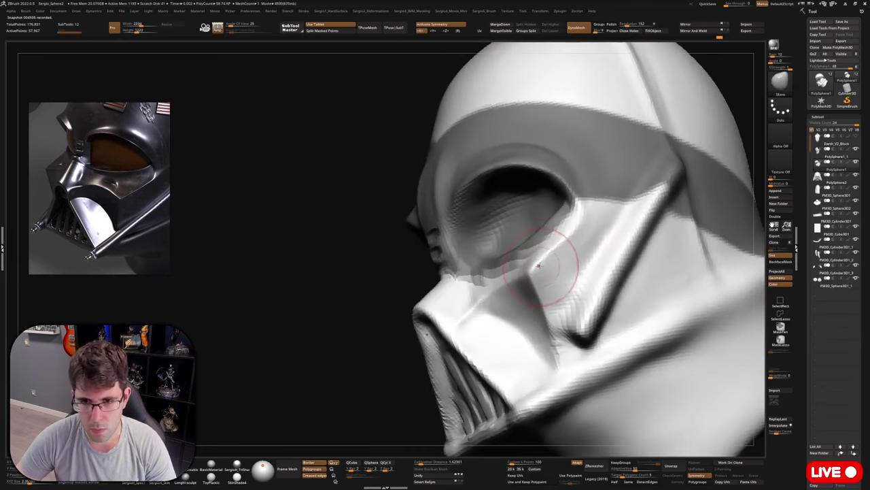
{"action": "left_click_drag", "start_coordinate": [550, 271], "coordinate": [540, 265]}
{"action": "mouse_move", "coordinate": [541, 265]}
{"action": "right_mouse_down"}
{"action": "mouse_move", "coordinate": [570, 265]}
{"action": "mouse_move", "coordinate": [522, 297]}
{"action": "right_mouse_up"}
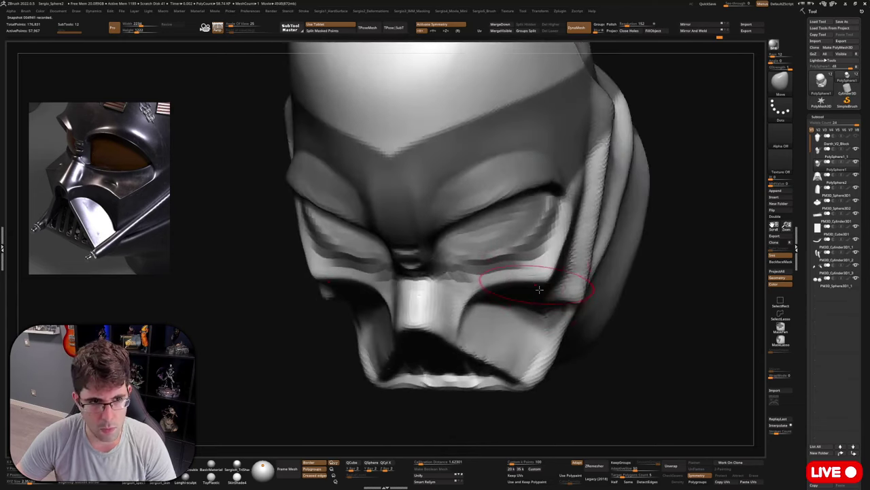
{"action": "right_click_drag", "start_coordinate": [539, 290], "coordinate": [556, 291]}
{"action": "left_click_drag", "start_coordinate": [569, 262], "coordinate": [552, 265]}
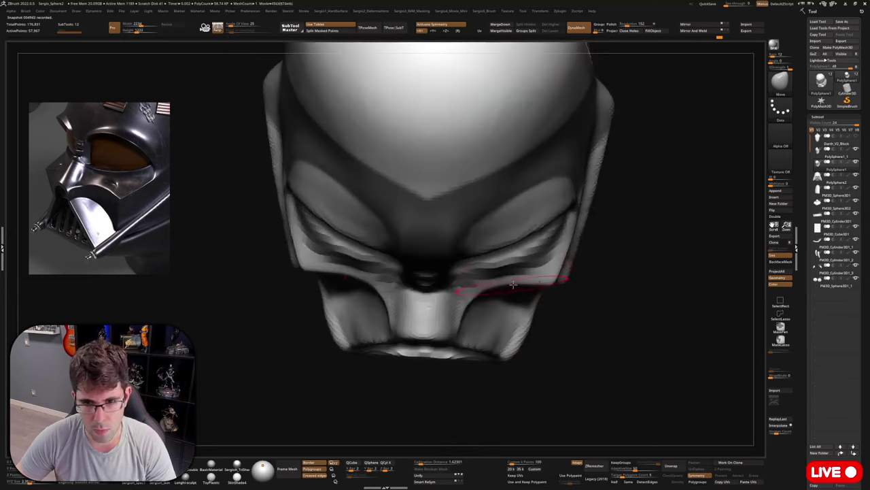
Clear the mask, reshape the lower eye socket rims with Move, and tighten their edges with Pinch.
{"action": "left_click_drag", "start_coordinate": [601, 298], "coordinate": [612, 311], "text": "ctrl"}
{"action": "mouse_move", "coordinate": [502, 272]}
{"action": "left_mouse_down"}
{"action": "mouse_move", "coordinate": [501, 265]}
{"action": "mouse_move", "coordinate": [482, 271]}
{"action": "left_mouse_up"}
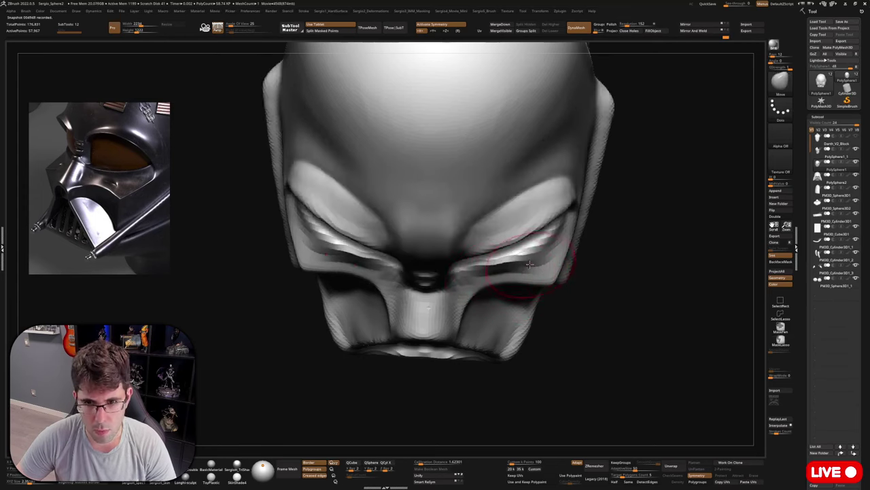
{"action": "mouse_move", "coordinate": [525, 271]}
{"action": "right_mouse_down"}
{"action": "mouse_move", "coordinate": [461, 251]}
{"action": "mouse_move", "coordinate": [471, 238]}
{"action": "mouse_move", "coordinate": [464, 241]}
{"action": "mouse_move", "coordinate": [474, 252]}
{"action": "mouse_move", "coordinate": [502, 257]}
{"action": "mouse_move", "coordinate": [454, 272]}
{"action": "mouse_move", "coordinate": [493, 263]}
{"action": "right_mouse_up"}
{"action": "left_click_drag", "start_coordinate": [493, 263], "coordinate": [489, 256]}
{"action": "key", "text": "2"}
{"action": "key", "text": "s"}
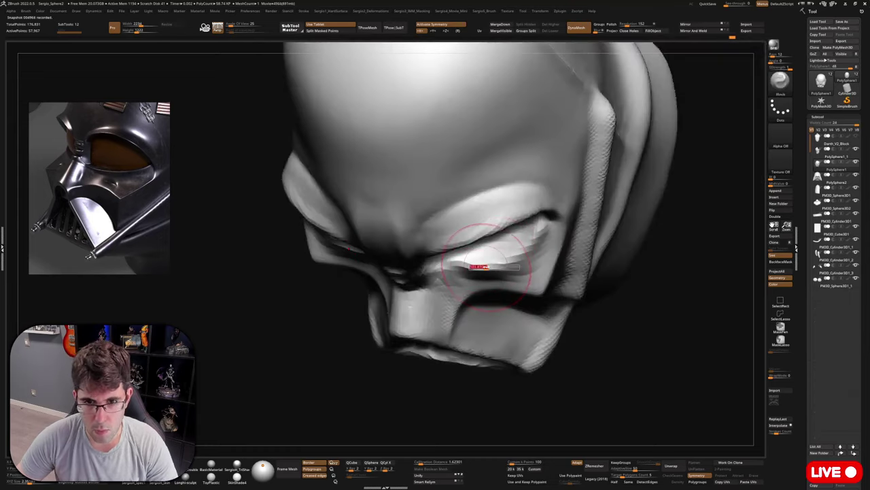
{"action": "mouse_move", "coordinate": [483, 261]}
{"action": "right_mouse_down"}
{"action": "mouse_move", "coordinate": [507, 246]}
{"action": "mouse_move", "coordinate": [476, 273]}
{"action": "mouse_move", "coordinate": [496, 244]}
{"action": "right_mouse_up"}
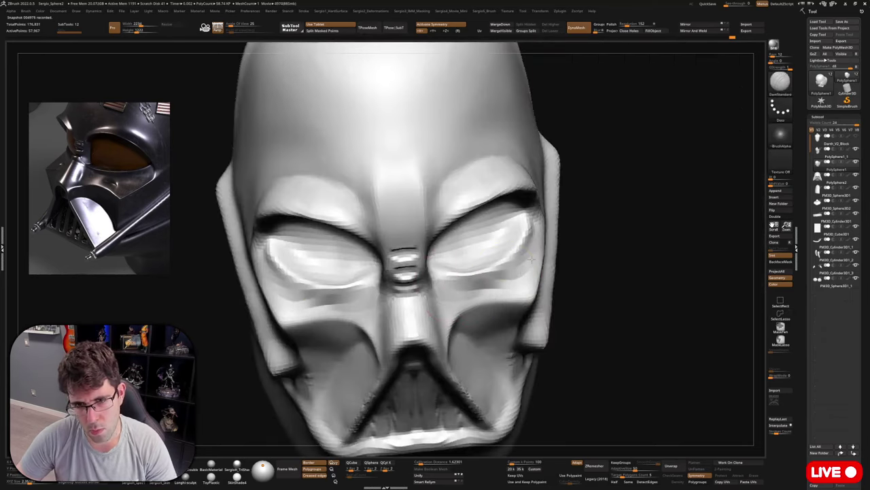
Mask the eye sockets and the side of the head, and reshape the arched upper cheek edge with Move.
{"action": "mouse_move", "coordinate": [506, 253]}
{"action": "right_mouse_down"}
{"action": "mouse_move", "coordinate": [511, 280]}
{"action": "mouse_move", "coordinate": [446, 261]}
{"action": "mouse_move", "coordinate": [425, 269]}
{"action": "mouse_move", "coordinate": [522, 330]}
{"action": "mouse_move", "coordinate": [512, 297]}
{"action": "mouse_move", "coordinate": [530, 299]}
{"action": "mouse_move", "coordinate": [528, 268]}
{"action": "mouse_move", "coordinate": [492, 308]}
{"action": "mouse_move", "coordinate": [500, 303]}
{"action": "mouse_move", "coordinate": [480, 279]}
{"action": "right_mouse_up"}
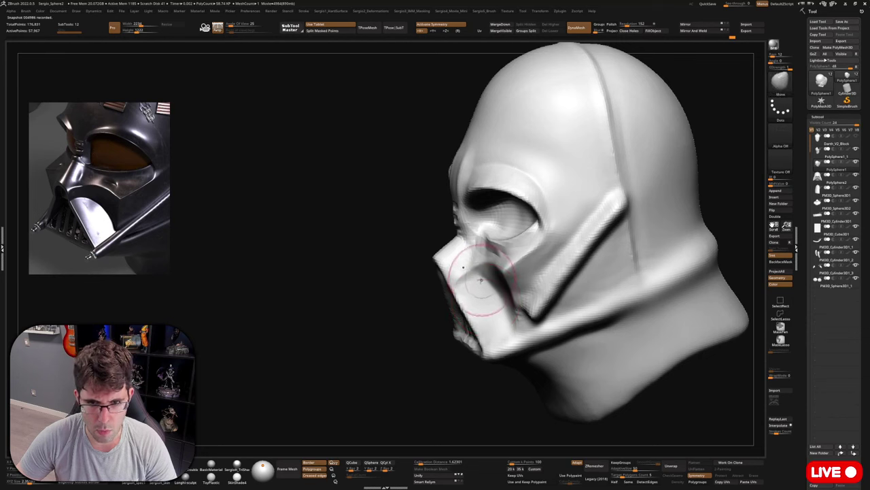
{"action": "left_click_drag", "start_coordinate": [475, 277], "coordinate": [471, 275]}
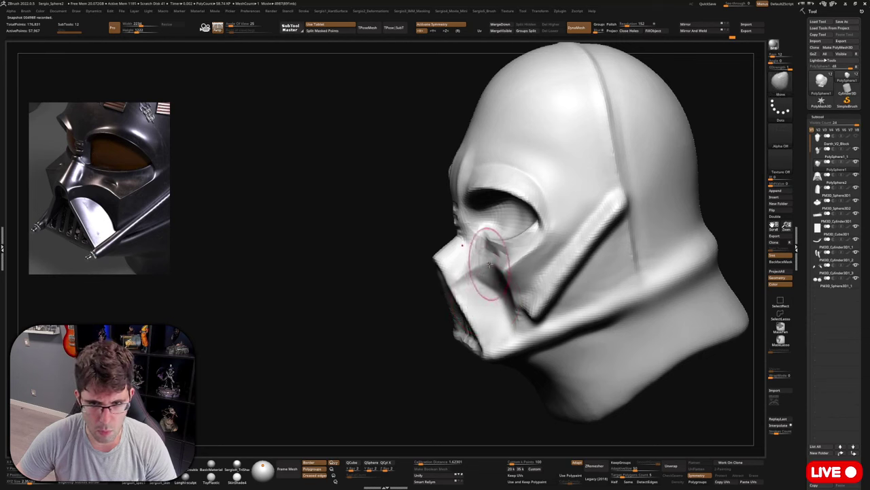
{"action": "right_click_drag", "start_coordinate": [487, 265], "coordinate": [485, 246]}
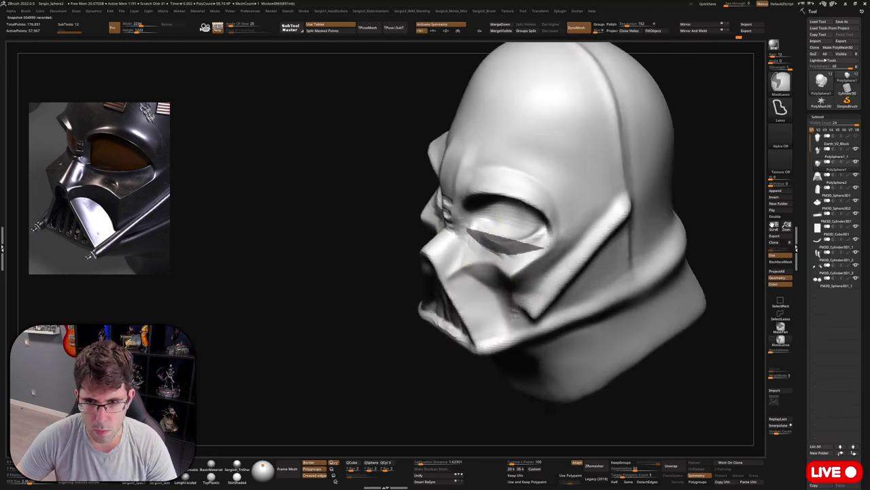
{"action": "left_click_drag", "start_coordinate": [549, 248], "coordinate": [607, 124], "text": "ctrl"}
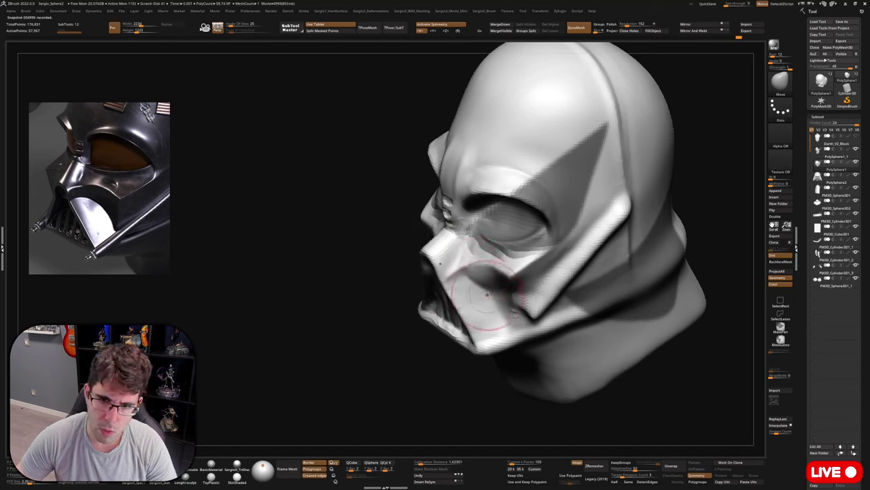
{"action": "left_click_drag", "start_coordinate": [488, 292], "coordinate": [482, 292]}
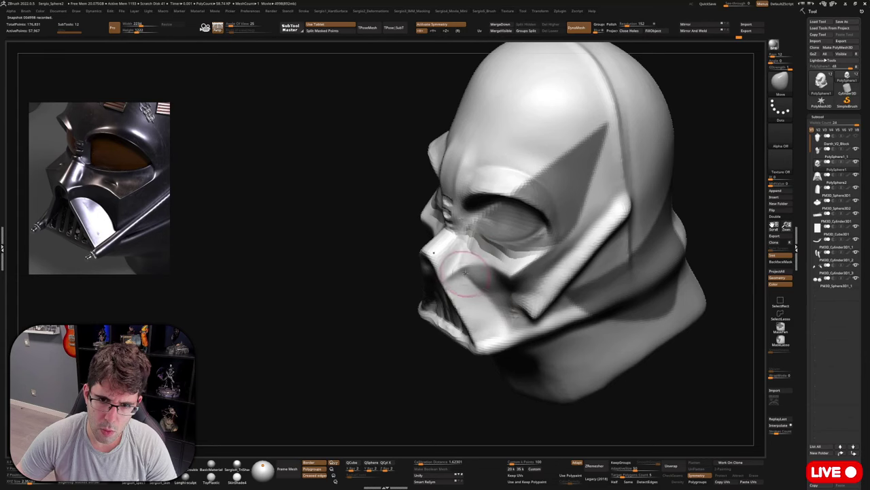
Build up the hollow cheek surface between the eye socket and the muzzle with the Clay brush.
{"action": "mouse_move", "coordinate": [461, 287]}
{"action": "right_mouse_down"}
{"action": "mouse_move", "coordinate": [494, 304]}
{"action": "mouse_move", "coordinate": [537, 262]}
{"action": "mouse_move", "coordinate": [581, 297]}
{"action": "mouse_move", "coordinate": [474, 314]}
{"action": "right_mouse_up"}
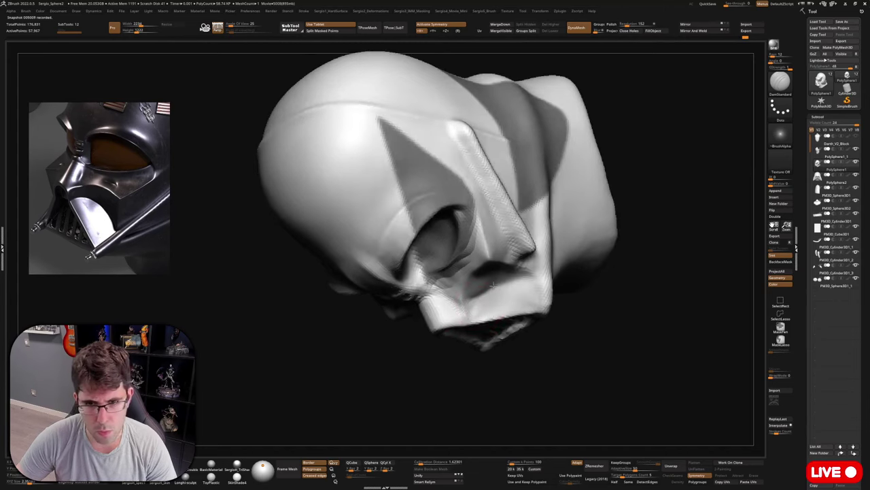
{"action": "key", "text": "b"}
{"action": "key", "text": "c"}
{"action": "key", "text": "l"}
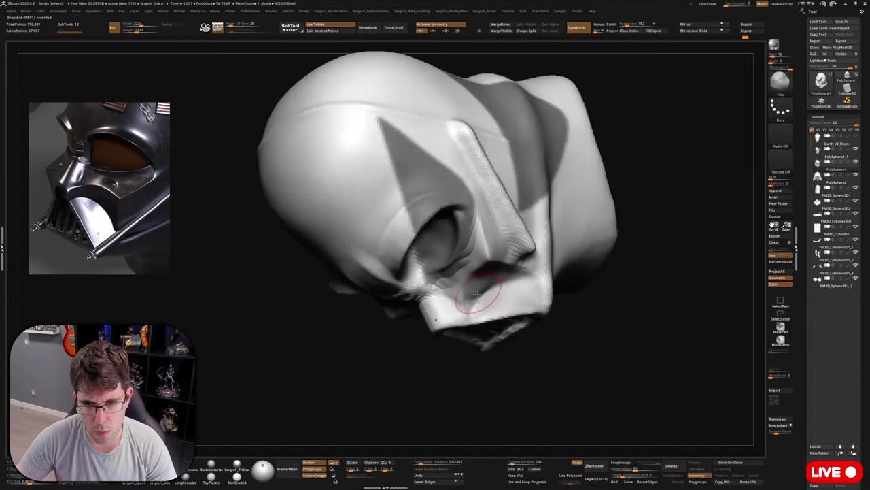
{"action": "mouse_move", "coordinate": [478, 293]}
{"action": "right_mouse_down"}
{"action": "mouse_move", "coordinate": [480, 279]}
{"action": "mouse_move", "coordinate": [482, 299]}
{"action": "mouse_move", "coordinate": [500, 296]}
{"action": "mouse_move", "coordinate": [462, 306]}
{"action": "mouse_move", "coordinate": [460, 290]}
{"action": "mouse_move", "coordinate": [478, 273]}
{"action": "mouse_move", "coordinate": [460, 280]}
{"action": "mouse_move", "coordinate": [469, 282]}
{"action": "right_mouse_up"}
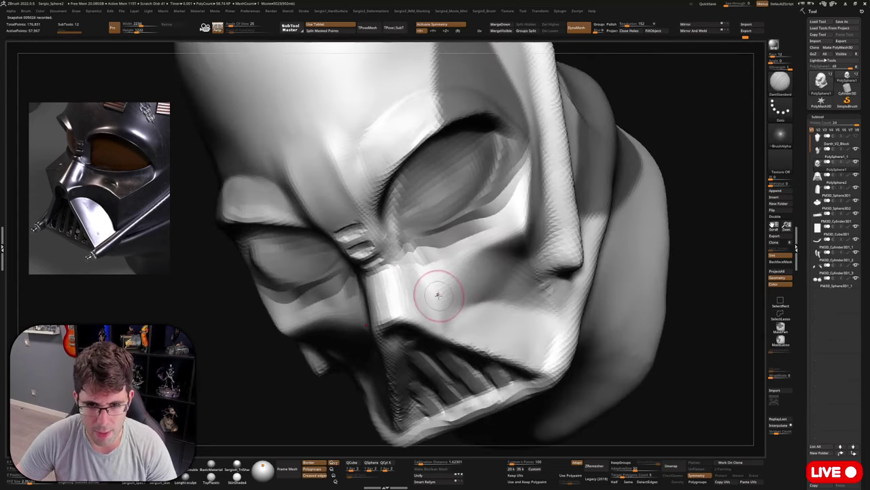
Carve the arched crease between the cheek and the side of the muzzle with the DamStandard brush.
{"action": "key", "text": "space"}
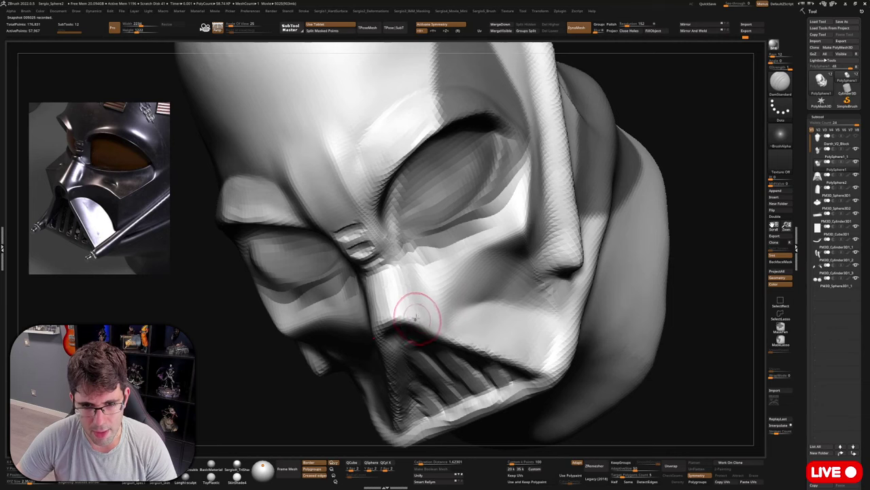
{"action": "left_click_drag", "start_coordinate": [503, 234], "coordinate": [431, 274]}
{"action": "mouse_move", "coordinate": [413, 316]}
{"action": "left_mouse_down"}
{"action": "mouse_move", "coordinate": [450, 270]}
{"action": "mouse_move", "coordinate": [493, 237]}
{"action": "left_mouse_up"}
{"action": "right_click_drag", "start_coordinate": [478, 295], "coordinate": [472, 305]}
{"action": "left_click_drag", "start_coordinate": [476, 305], "coordinate": [444, 331]}
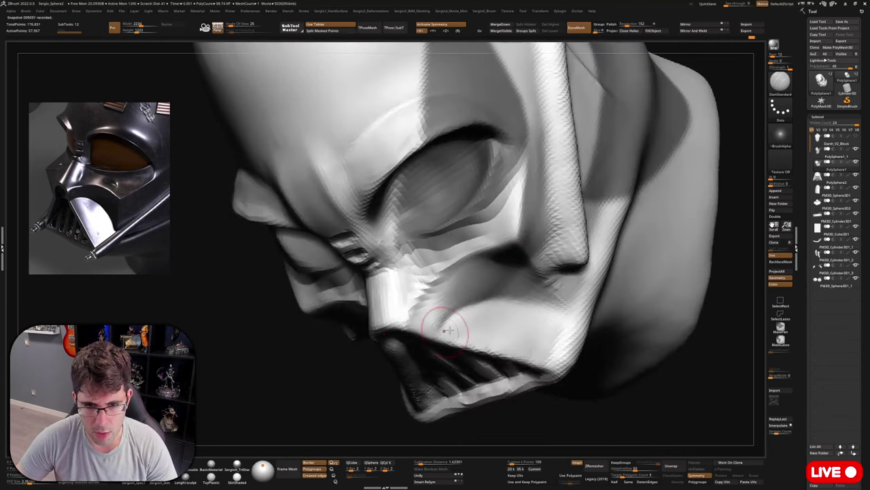
{"action": "mouse_move", "coordinate": [444, 330]}
{"action": "right_mouse_down"}
{"action": "mouse_move", "coordinate": [458, 320]}
{"action": "mouse_move", "coordinate": [430, 326]}
{"action": "right_mouse_up"}
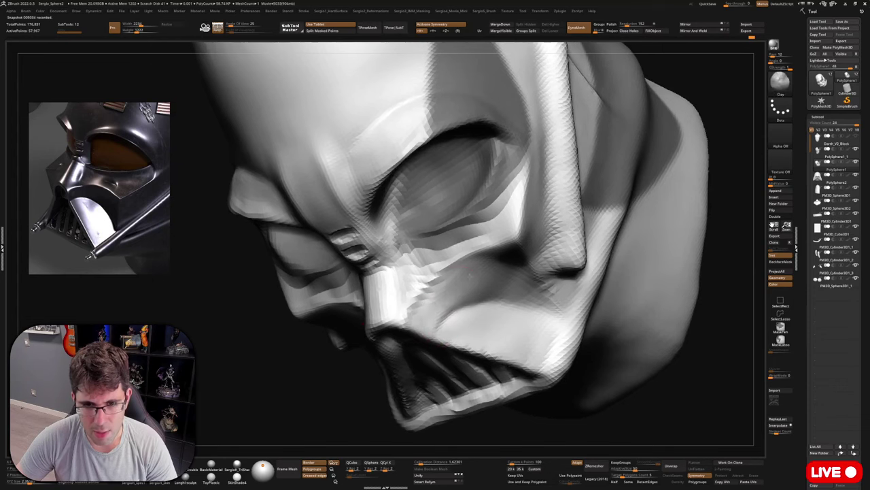
Adjust the inner end of the arched cheek plane beside the nose with the Move brush.
{"action": "mouse_move", "coordinate": [447, 280]}
{"action": "right_mouse_down"}
{"action": "mouse_move", "coordinate": [443, 295]}
{"action": "mouse_move", "coordinate": [456, 292]}
{"action": "mouse_move", "coordinate": [447, 312]}
{"action": "right_mouse_up"}
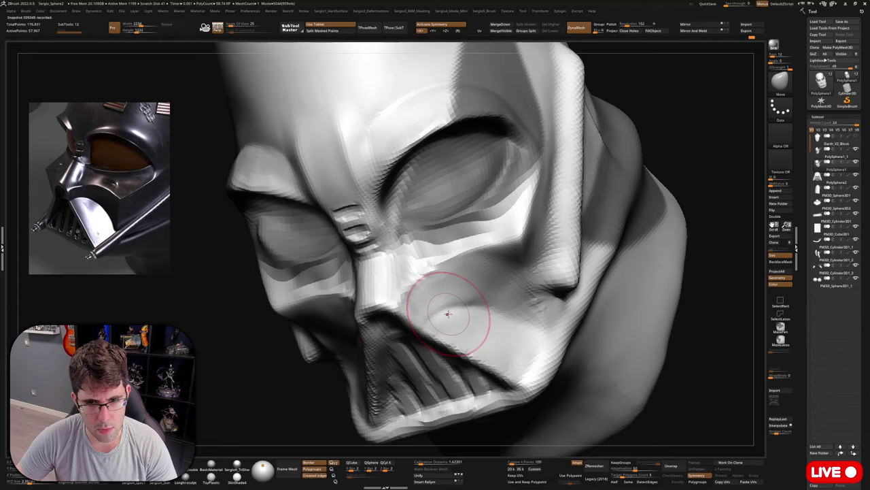
{"action": "left_click_drag", "start_coordinate": [446, 312], "coordinate": [439, 306]}
{"action": "mouse_move", "coordinate": [439, 306]}
{"action": "right_mouse_down"}
{"action": "mouse_move", "coordinate": [454, 310]}
{"action": "mouse_move", "coordinate": [451, 324]}
{"action": "right_mouse_up"}
{"action": "left_click_drag", "start_coordinate": [451, 325], "coordinate": [431, 301]}
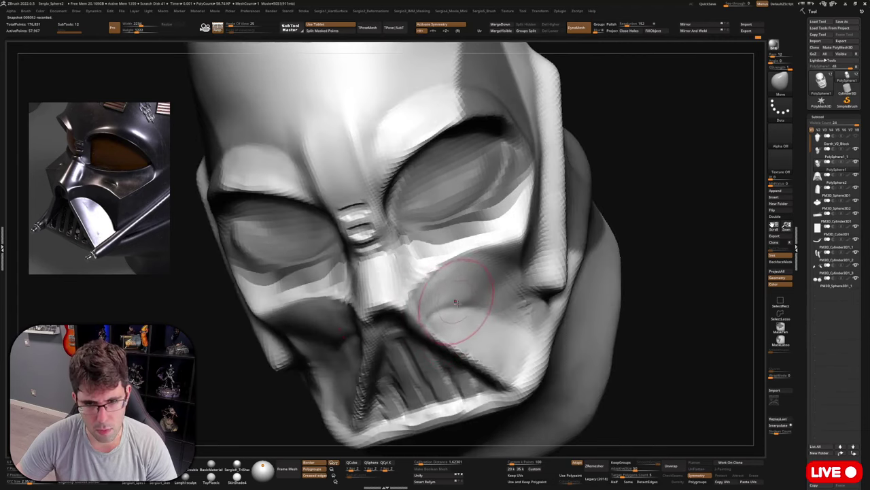
{"action": "right_click_drag", "start_coordinate": [453, 301], "coordinate": [463, 315]}
{"action": "left_click_drag", "start_coordinate": [464, 315], "coordinate": [455, 301]}
Refine the upper cheek contour, inner eye corners and nose bridge profile with the Move brush.
{"action": "mouse_move", "coordinate": [457, 308]}
{"action": "right_mouse_down"}
{"action": "mouse_move", "coordinate": [472, 291]}
{"action": "mouse_move", "coordinate": [467, 331]}
{"action": "mouse_move", "coordinate": [480, 294]}
{"action": "mouse_move", "coordinate": [467, 269]}
{"action": "mouse_move", "coordinate": [479, 249]}
{"action": "mouse_move", "coordinate": [468, 270]}
{"action": "mouse_move", "coordinate": [437, 249]}
{"action": "mouse_move", "coordinate": [450, 257]}
{"action": "mouse_move", "coordinate": [422, 246]}
{"action": "mouse_move", "coordinate": [395, 251]}
{"action": "mouse_move", "coordinate": [399, 235]}
{"action": "mouse_move", "coordinate": [384, 269]}
{"action": "mouse_move", "coordinate": [394, 232]}
{"action": "mouse_move", "coordinate": [444, 268]}
{"action": "mouse_move", "coordinate": [530, 224]}
{"action": "mouse_move", "coordinate": [432, 233]}
{"action": "mouse_move", "coordinate": [444, 235]}
{"action": "right_mouse_up"}
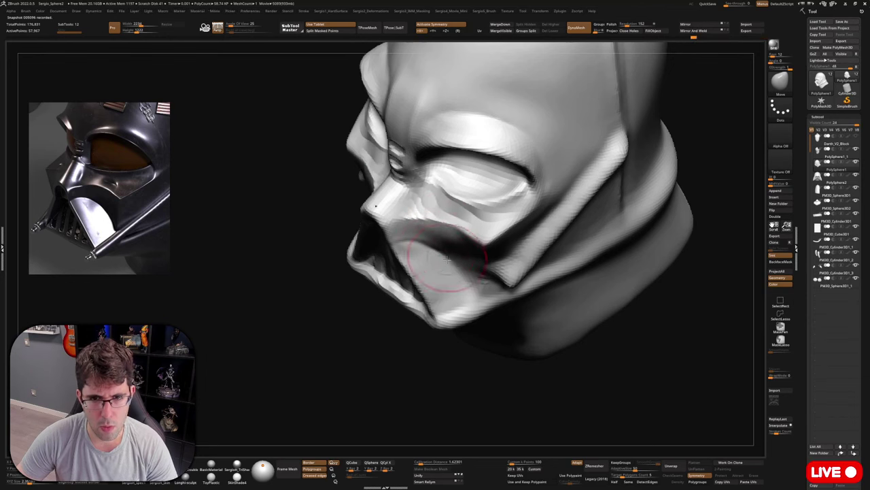
{"action": "right_click_drag", "start_coordinate": [441, 245], "coordinate": [437, 232]}
{"action": "left_click_drag", "start_coordinate": [438, 232], "coordinate": [415, 224]}
{"action": "right_click_drag", "start_coordinate": [400, 222], "coordinate": [420, 200]}
{"action": "left_click_drag", "start_coordinate": [415, 200], "coordinate": [414, 181]}
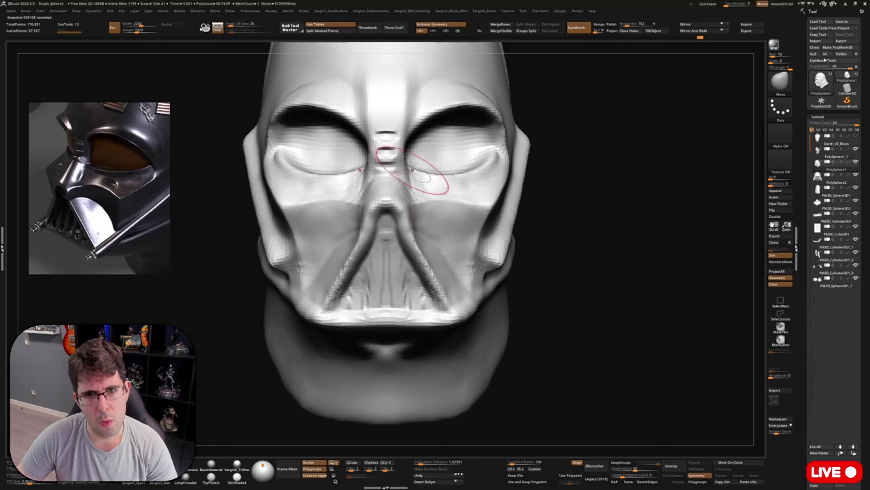
{"action": "mouse_move", "coordinate": [417, 181]}
{"action": "right_mouse_down", "text": "ctrl"}
{"action": "mouse_move", "coordinate": [442, 246]}
{"action": "mouse_move", "coordinate": [441, 259]}
{"action": "mouse_move", "coordinate": [418, 259]}
{"action": "mouse_move", "coordinate": [442, 258]}
{"action": "mouse_move", "coordinate": [407, 267]}
{"action": "mouse_move", "coordinate": [415, 262]}
{"action": "right_mouse_up", "text": "ctrl"}
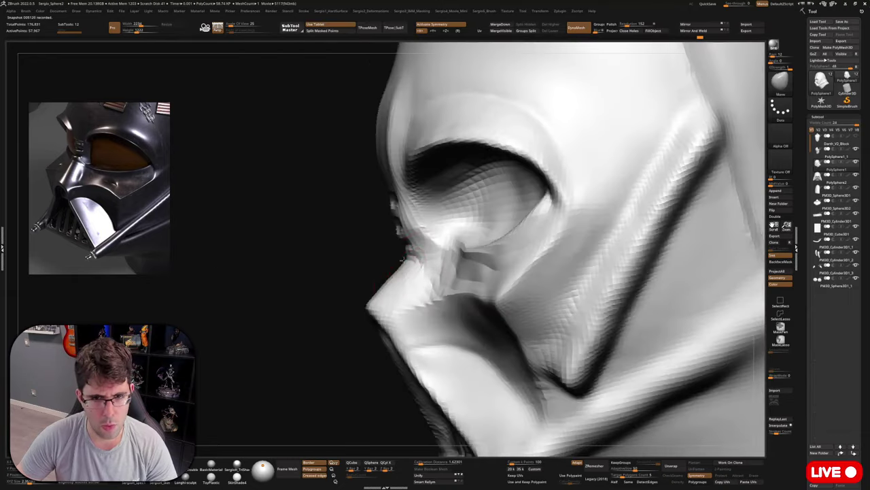
{"action": "mouse_move", "coordinate": [391, 283]}
{"action": "left_mouse_down"}
{"action": "mouse_move", "coordinate": [371, 289]}
{"action": "mouse_move", "coordinate": [391, 278]}
{"action": "mouse_move", "coordinate": [374, 235]}
{"action": "mouse_move", "coordinate": [398, 223]}
{"action": "mouse_move", "coordinate": [394, 253]}
{"action": "mouse_move", "coordinate": [385, 245]}
{"action": "left_mouse_up"}
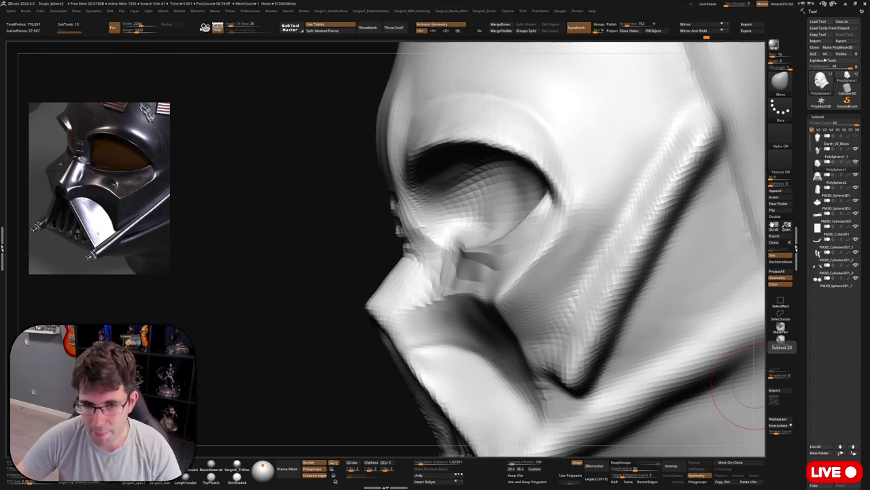
Select the eye lenses and reshape them with the Move brush to fit the eye sockets.
{"action": "right_click_drag", "start_coordinate": [754, 387], "coordinate": [414, 265]}
{"action": "left_click", "coordinate": [501, 261], "text": "alt"}
{"action": "right_click_drag", "start_coordinate": [415, 266], "coordinate": [476, 289], "text": "ctrl"}
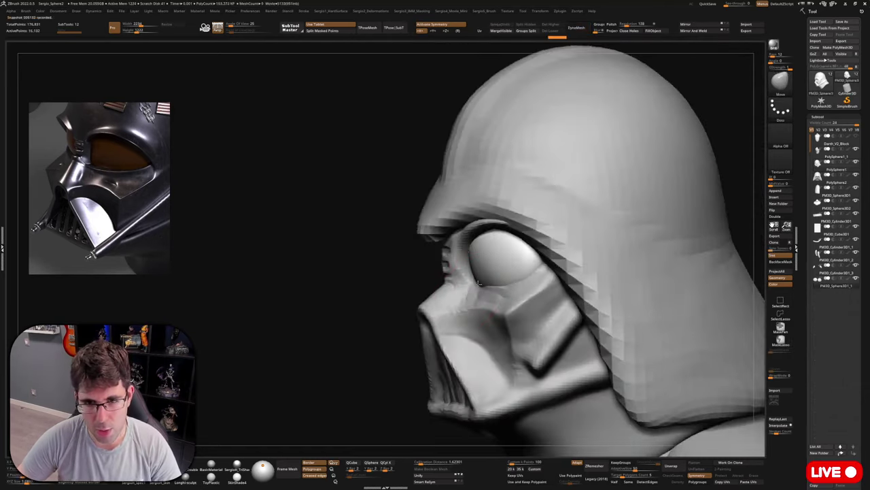
{"action": "left_click_drag", "start_coordinate": [484, 286], "coordinate": [493, 289]}
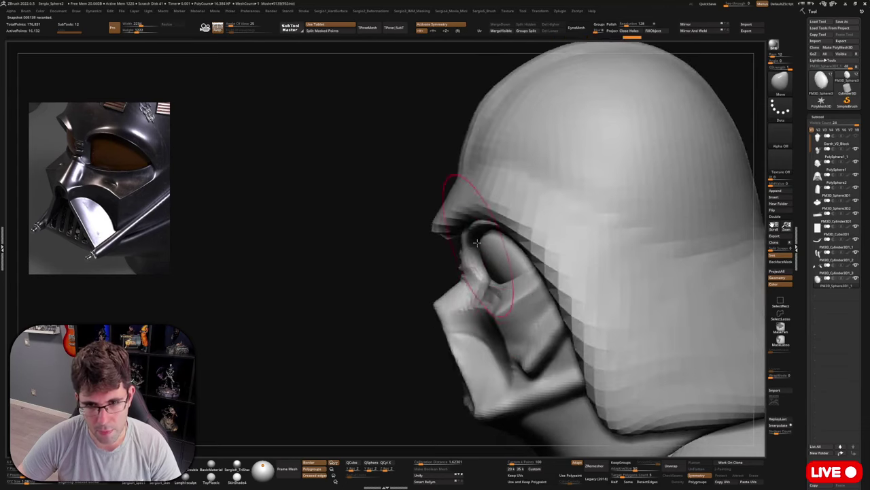
{"action": "right_click_drag", "start_coordinate": [476, 239], "coordinate": [484, 271]}
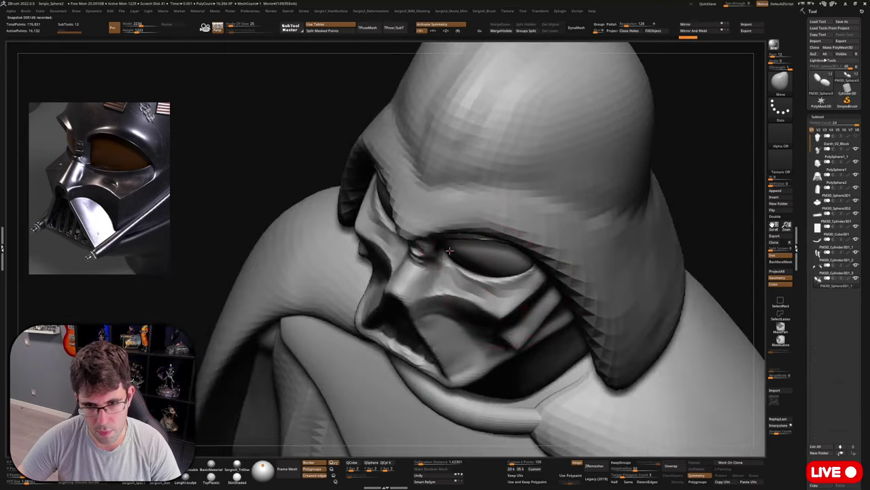
{"action": "right_click_drag", "start_coordinate": [454, 254], "coordinate": [525, 275]}
{"action": "right_click_drag", "start_coordinate": [449, 276], "coordinate": [472, 293]}
{"action": "left_click_drag", "start_coordinate": [474, 275], "coordinate": [485, 265]}
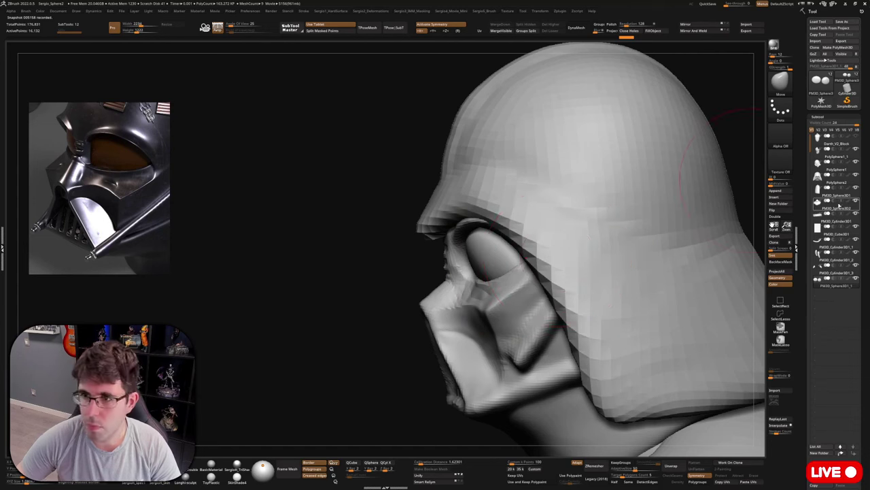
Hide the helmet, fit the outer ends of the eye lenses into the sockets with Move, and show the helmet again.
{"action": "left_click", "coordinate": [855, 174]}
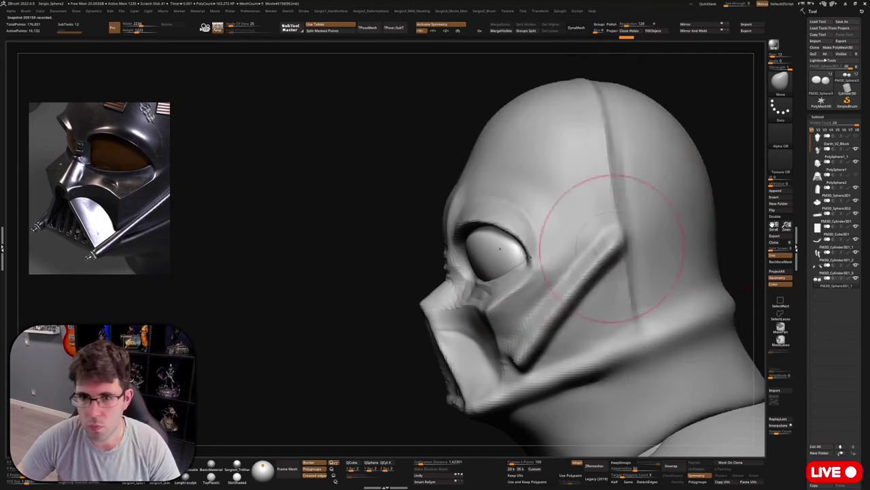
{"action": "right_click_drag", "start_coordinate": [544, 249], "coordinate": [532, 249]}
{"action": "mouse_move", "coordinate": [533, 250]}
{"action": "left_mouse_down"}
{"action": "mouse_move", "coordinate": [553, 311]}
{"action": "mouse_move", "coordinate": [535, 224]}
{"action": "mouse_move", "coordinate": [564, 286]}
{"action": "left_mouse_up"}
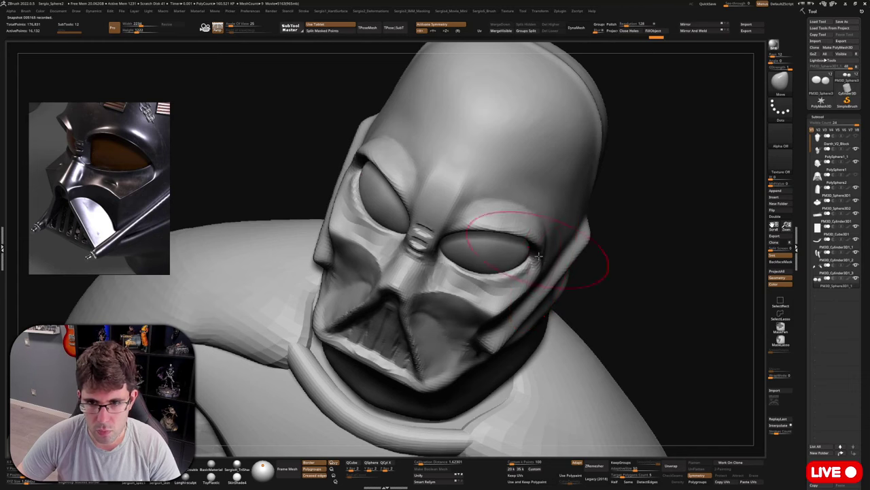
{"action": "mouse_move", "coordinate": [538, 256]}
{"action": "left_mouse_down"}
{"action": "mouse_move", "coordinate": [521, 218]}
{"action": "mouse_move", "coordinate": [509, 213]}
{"action": "mouse_move", "coordinate": [564, 233]}
{"action": "mouse_move", "coordinate": [534, 278]}
{"action": "left_mouse_up"}
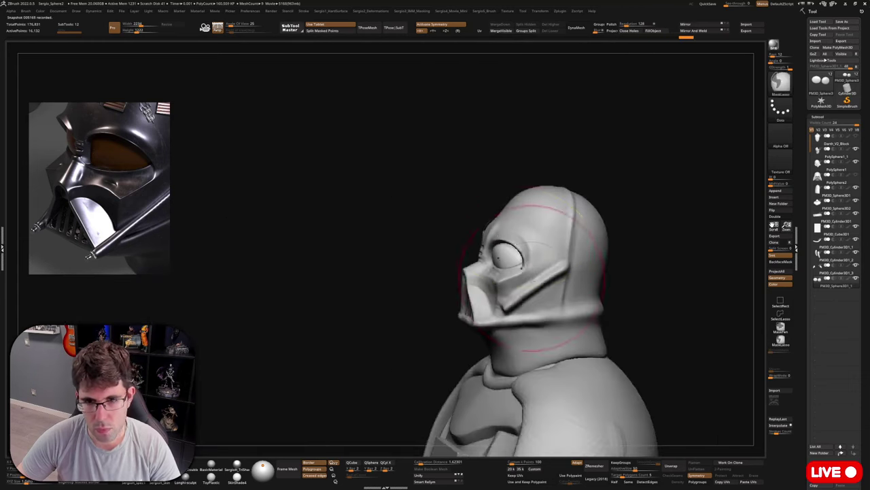
{"action": "mouse_move", "coordinate": [532, 277]}
{"action": "right_mouse_down"}
{"action": "mouse_move", "coordinate": [527, 309]}
{"action": "mouse_move", "coordinate": [546, 261]}
{"action": "right_mouse_up"}
{"action": "mouse_move", "coordinate": [558, 291]}
{"action": "right_mouse_down"}
{"action": "mouse_move", "coordinate": [588, 321]}
{"action": "mouse_move", "coordinate": [629, 270]}
{"action": "mouse_move", "coordinate": [542, 282]}
{"action": "mouse_move", "coordinate": [524, 294]}
{"action": "mouse_move", "coordinate": [568, 259]}
{"action": "right_mouse_up"}
{"action": "left_click", "coordinate": [855, 174]}
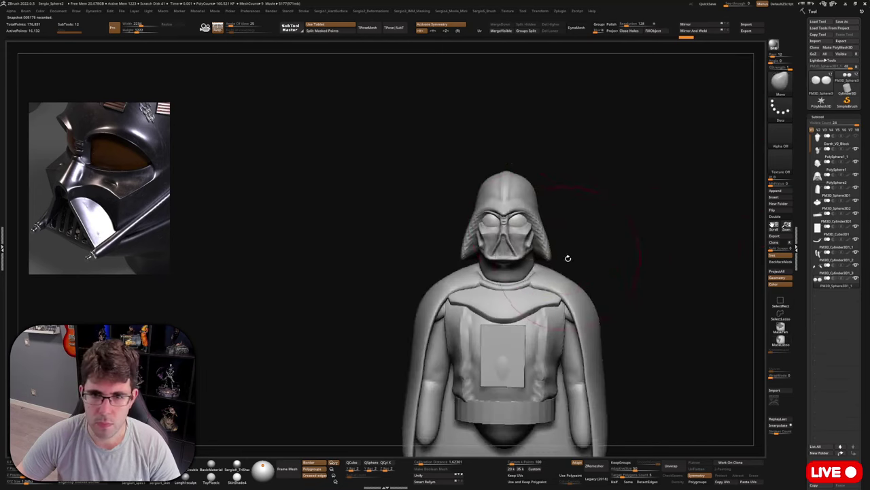
Select the helmet, lower its crown slightly and flare its lower side corners outward with the Move brush.
{"action": "left_click", "coordinate": [537, 246], "text": "alt"}
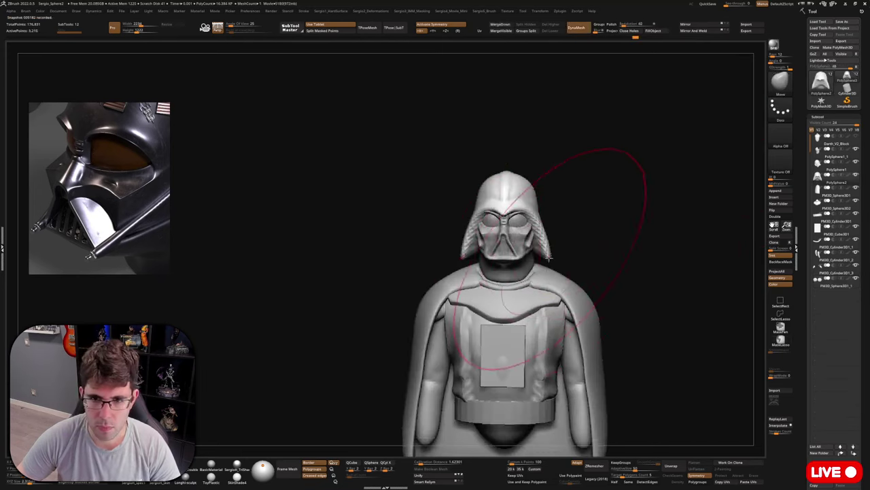
{"action": "left_click_drag", "start_coordinate": [549, 257], "coordinate": [546, 252]}
{"action": "key", "text": "ctrl+z"}
{"action": "left_click_drag", "start_coordinate": [523, 176], "coordinate": [521, 190]}
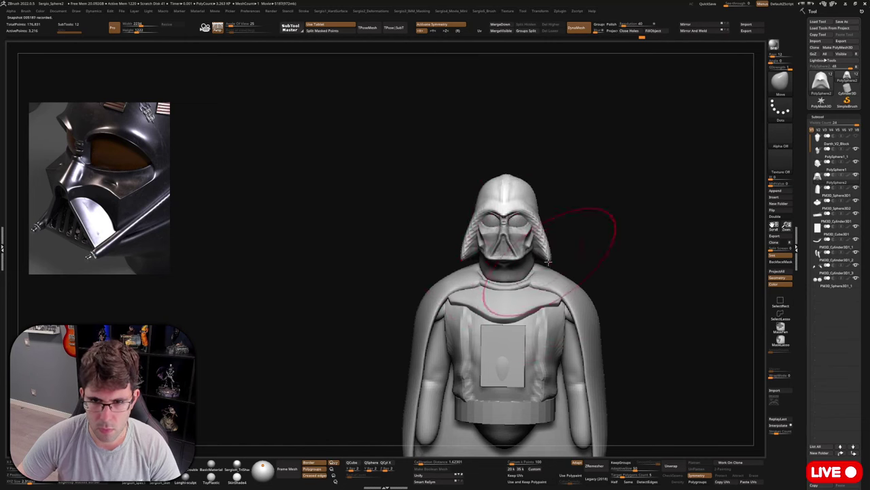
{"action": "left_click_drag", "start_coordinate": [548, 254], "coordinate": [547, 251]}
Reshape the helmet's side contour and rear flare with a resized Move brush.
{"action": "key", "text": "s"}
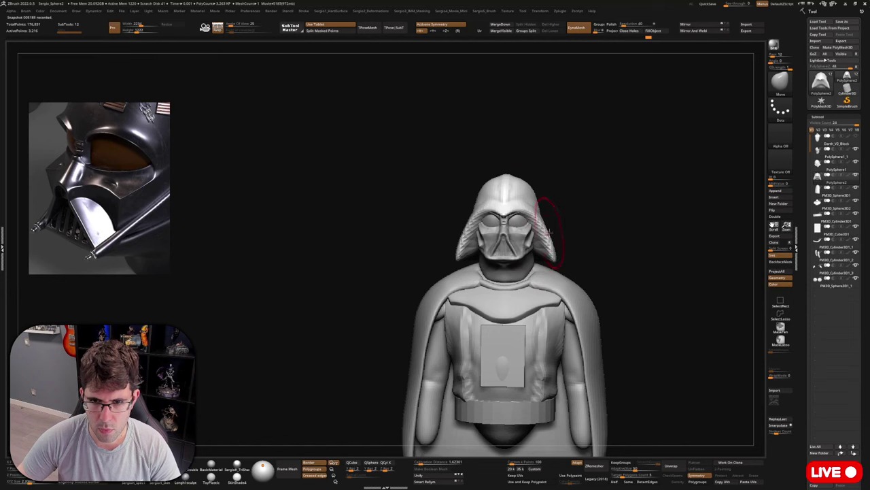
{"action": "mouse_move", "coordinate": [612, 249]}
{"action": "left_mouse_down"}
{"action": "mouse_move", "coordinate": [567, 237]}
{"action": "mouse_move", "coordinate": [586, 228]}
{"action": "mouse_move", "coordinate": [572, 226]}
{"action": "left_mouse_up"}
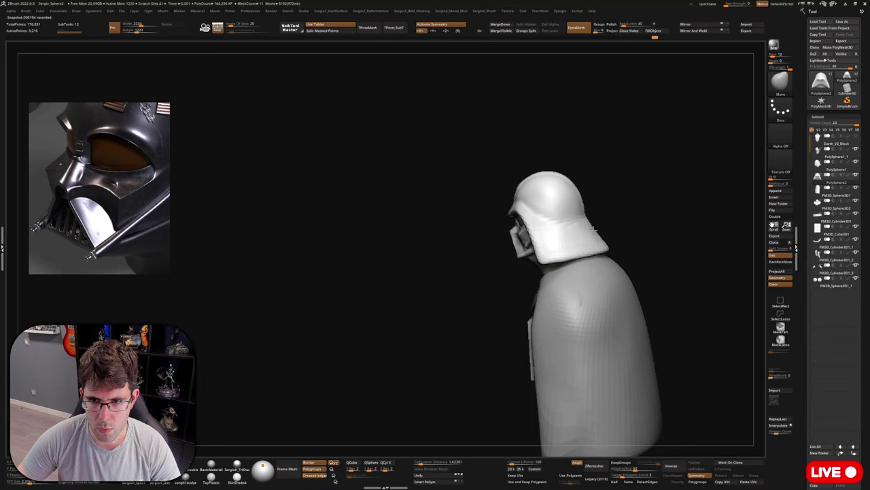
{"action": "mouse_move", "coordinate": [596, 227]}
{"action": "right_mouse_down"}
{"action": "mouse_move", "coordinate": [649, 210]}
{"action": "mouse_move", "coordinate": [603, 224]}
{"action": "mouse_move", "coordinate": [612, 218]}
{"action": "right_mouse_up"}
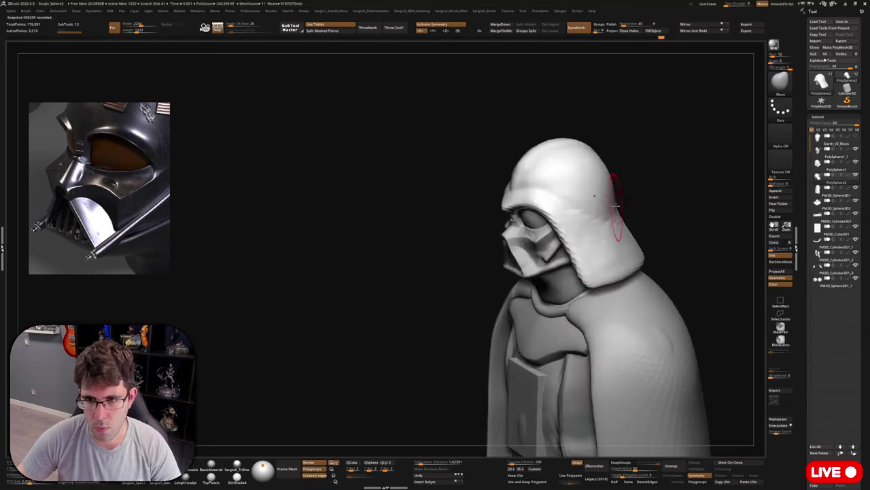
{"action": "right_click_drag", "start_coordinate": [616, 178], "coordinate": [610, 159]}
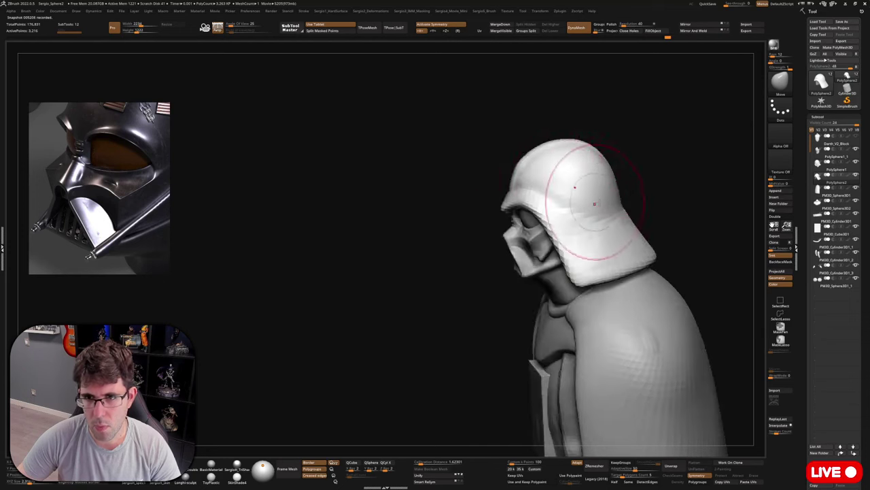
{"action": "mouse_move", "coordinate": [583, 194]}
{"action": "right_mouse_down"}
{"action": "mouse_move", "coordinate": [626, 200]}
{"action": "mouse_move", "coordinate": [621, 229]}
{"action": "mouse_move", "coordinate": [599, 204]}
{"action": "right_mouse_up"}
{"action": "mouse_move", "coordinate": [599, 204]}
{"action": "right_mouse_down", "text": "ctrl"}
{"action": "mouse_move", "coordinate": [608, 222]}
{"action": "mouse_move", "coordinate": [633, 208]}
{"action": "mouse_move", "coordinate": [627, 171]}
{"action": "mouse_move", "coordinate": [542, 266]}
{"action": "mouse_move", "coordinate": [544, 253]}
{"action": "right_mouse_up", "text": "ctrl"}
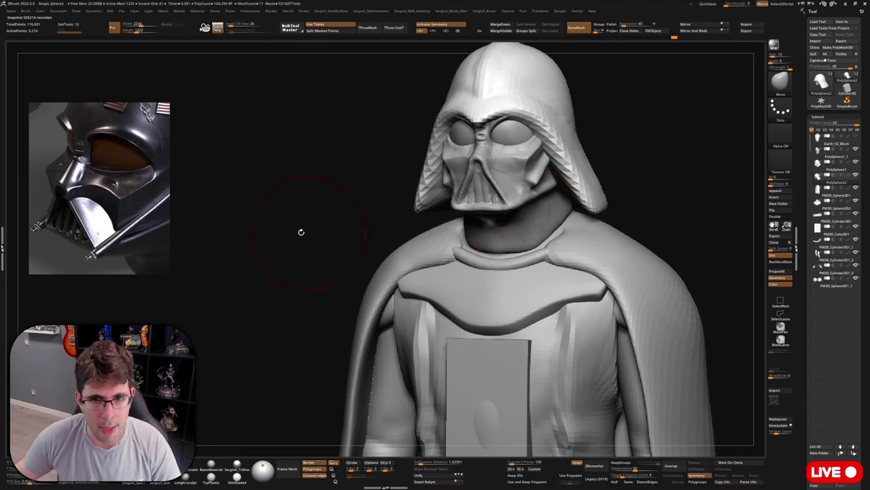
Browse the reference board for a photo of Darth Vader's helmet, shoulders and chest armor.
{"action": "scroll", "coordinate": [99, 188], "scroll_direction": "down", "scroll_amount": 8}
{"action": "middle_click_drag", "start_coordinate": [100, 170], "coordinate": [99, 207]}
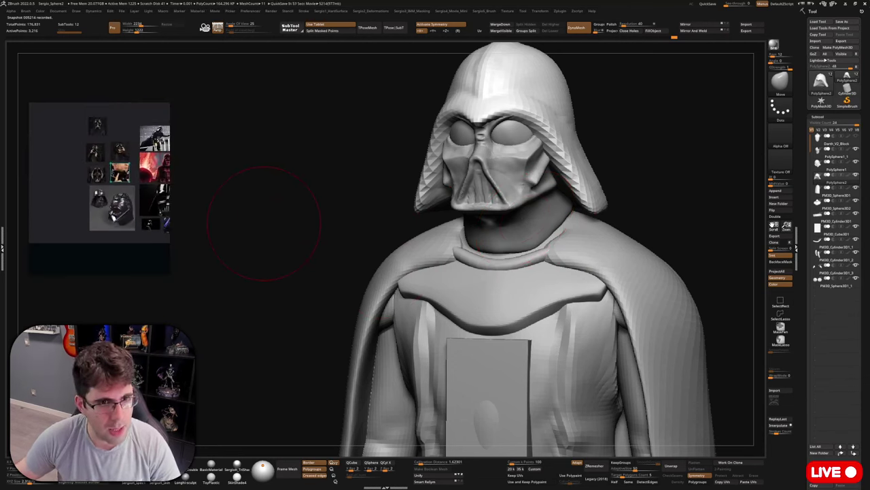
{"action": "middle_click_drag", "start_coordinate": [139, 173], "coordinate": [119, 177]}
{"action": "scroll", "coordinate": [147, 171], "scroll_direction": "up", "scroll_amount": 7}
{"action": "scroll", "coordinate": [119, 153], "scroll_direction": "down", "scroll_amount": 6}
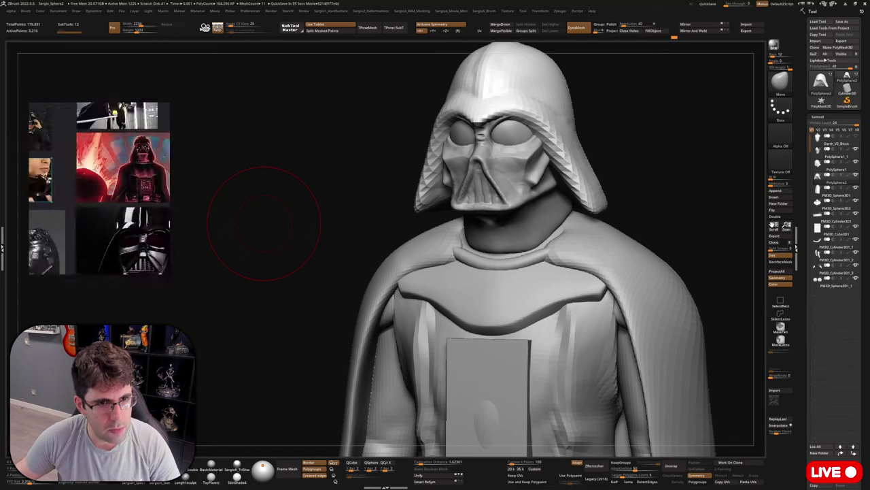
{"action": "scroll", "coordinate": [99, 188], "scroll_direction": "up", "scroll_amount": 4}
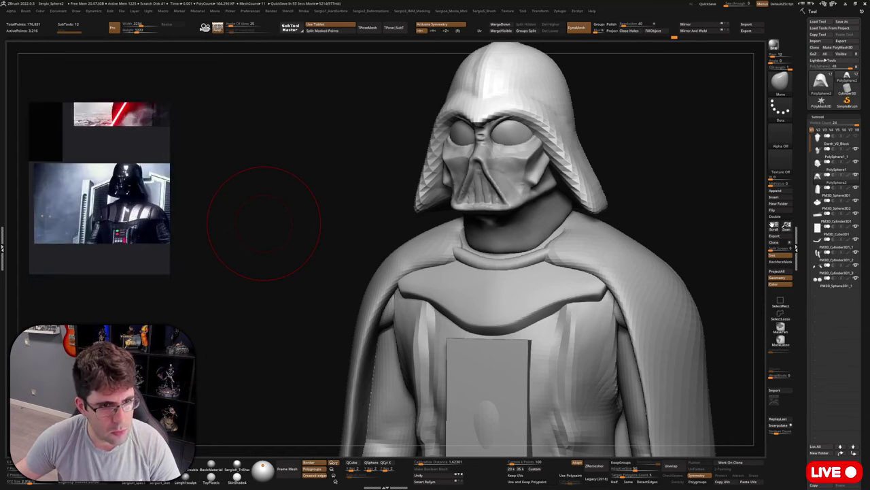
{"action": "scroll", "coordinate": [100, 189], "scroll_direction": "up", "scroll_amount": 1}
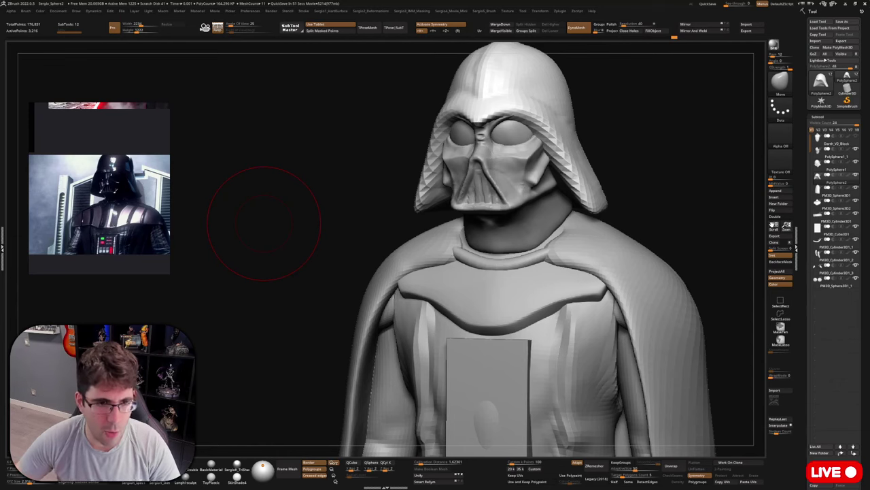
Hide the cape and select the chest armor piece around the neck and shoulders.
{"action": "right_click_drag", "start_coordinate": [644, 198], "coordinate": [585, 265]}
{"action": "left_click", "coordinate": [547, 297], "text": "alt"}
{"action": "key", "text": "alt+s"}
{"action": "key", "text": "alt+s"}
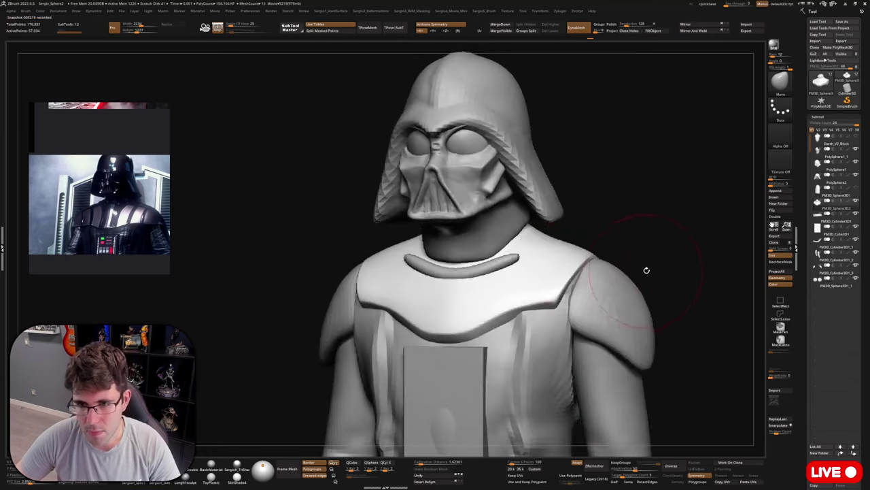
Select the shoulder pads and reshape their back edges with the Move brush so they follow the chest armor.
{"action": "mouse_move", "coordinate": [646, 270]}
{"action": "right_mouse_down"}
{"action": "mouse_move", "coordinate": [622, 272]}
{"action": "mouse_move", "coordinate": [601, 307]}
{"action": "mouse_move", "coordinate": [585, 299]}
{"action": "mouse_move", "coordinate": [578, 314]}
{"action": "right_mouse_up"}
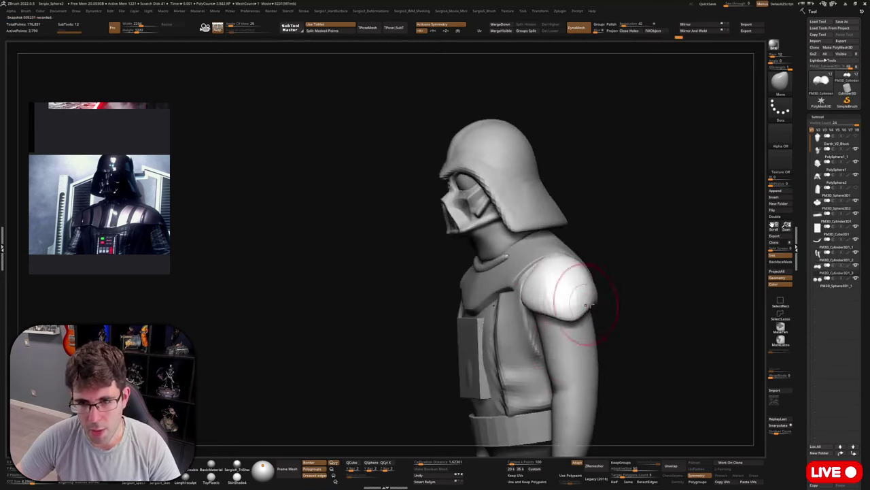
{"action": "mouse_move", "coordinate": [577, 291]}
{"action": "right_mouse_down"}
{"action": "mouse_move", "coordinate": [590, 298]}
{"action": "mouse_move", "coordinate": [731, 266]}
{"action": "right_mouse_up"}
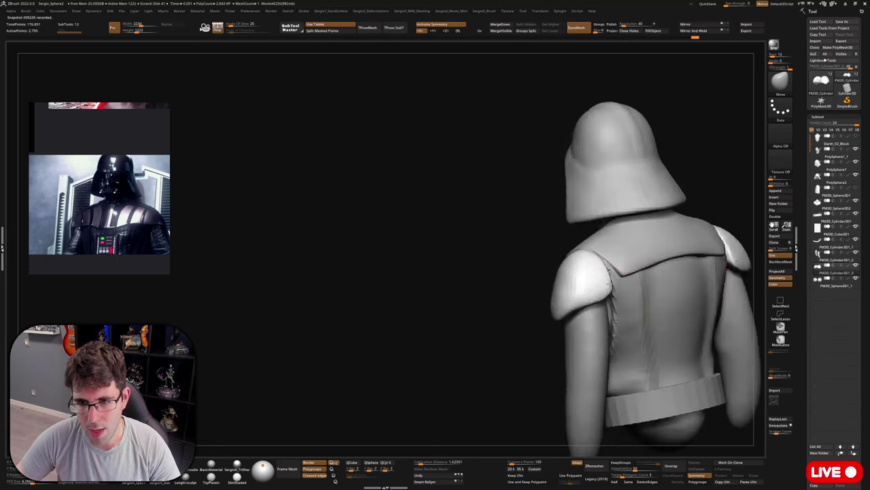
{"action": "mouse_move", "coordinate": [614, 272]}
{"action": "right_mouse_down"}
{"action": "mouse_move", "coordinate": [614, 297]}
{"action": "mouse_move", "coordinate": [626, 298]}
{"action": "right_mouse_up"}
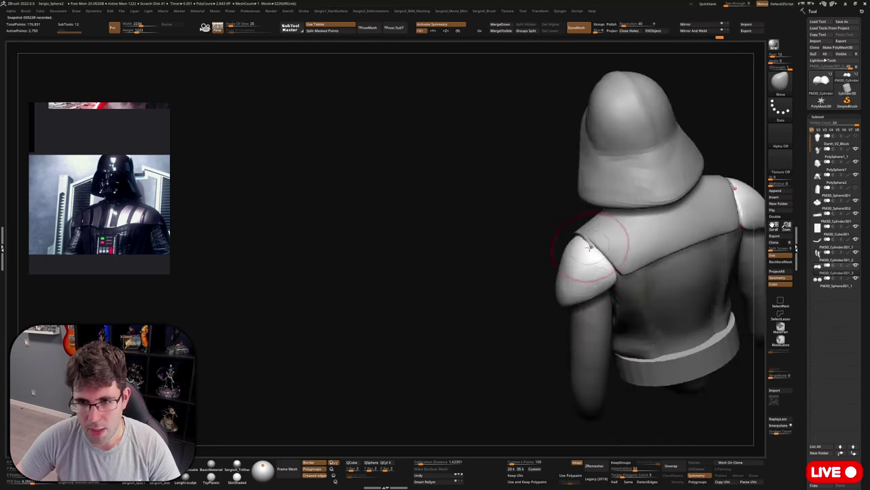
{"action": "mouse_move", "coordinate": [583, 246]}
{"action": "right_mouse_down"}
{"action": "mouse_move", "coordinate": [622, 230]}
{"action": "mouse_move", "coordinate": [582, 233]}
{"action": "right_mouse_up"}
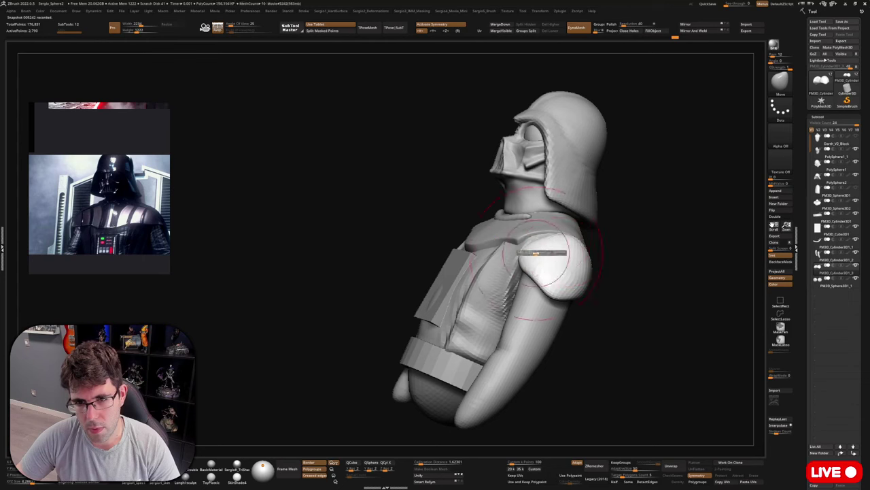
{"action": "mouse_move", "coordinate": [553, 272]}
{"action": "right_mouse_down"}
{"action": "mouse_move", "coordinate": [515, 272]}
{"action": "mouse_move", "coordinate": [592, 233]}
{"action": "mouse_move", "coordinate": [619, 285]}
{"action": "mouse_move", "coordinate": [576, 300]}
{"action": "right_mouse_up"}
{"action": "right_click_drag", "start_coordinate": [609, 275], "coordinate": [592, 301]}
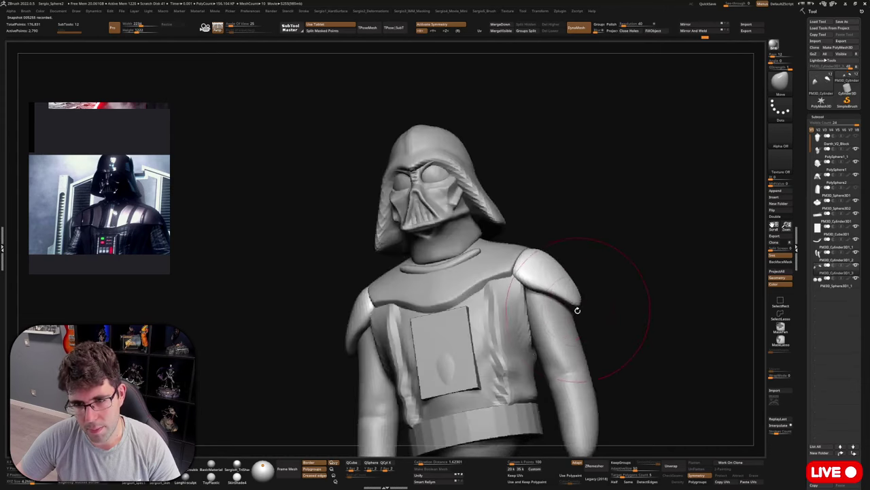
Resize the Move brush and reshape the shoulder pads' lower outer rim and their upper edge beside the chest armor.
{"action": "mouse_move", "coordinate": [562, 276]}
{"action": "left_mouse_down"}
{"action": "mouse_move", "coordinate": [572, 280]}
{"action": "mouse_move", "coordinate": [571, 294]}
{"action": "left_mouse_up"}
{"action": "right_click_drag", "start_coordinate": [564, 300], "coordinate": [571, 314]}
{"action": "key", "text": "s"}
{"action": "left_click_drag", "start_coordinate": [570, 295], "coordinate": [585, 294]}
{"action": "mouse_move", "coordinate": [573, 297]}
{"action": "left_mouse_down"}
{"action": "mouse_move", "coordinate": [576, 279]}
{"action": "mouse_move", "coordinate": [550, 251]}
{"action": "left_mouse_up"}
{"action": "key", "text": "s"}
{"action": "right_click_drag", "start_coordinate": [554, 250], "coordinate": [537, 277]}
Isolate the shoulder pads, nudge their inner edge with the Move brush, and show the whole figure again.
{"action": "mouse_move", "coordinate": [550, 196]}
{"action": "right_mouse_down", "text": "ctrl"}
{"action": "mouse_move", "coordinate": [543, 236]}
{"action": "mouse_move", "coordinate": [547, 163]}
{"action": "mouse_move", "coordinate": [537, 213]}
{"action": "mouse_move", "coordinate": [469, 270]}
{"action": "mouse_move", "coordinate": [485, 249]}
{"action": "mouse_move", "coordinate": [481, 272]}
{"action": "mouse_move", "coordinate": [470, 254]}
{"action": "right_mouse_up", "text": "ctrl"}
{"action": "key", "text": "shift+s"}
{"action": "key", "text": "b"}
{"action": "key", "text": "d"}
{"action": "key", "text": "s"}
{"action": "key", "text": "b"}
{"action": "key", "text": "m"}
{"action": "key", "text": "v"}
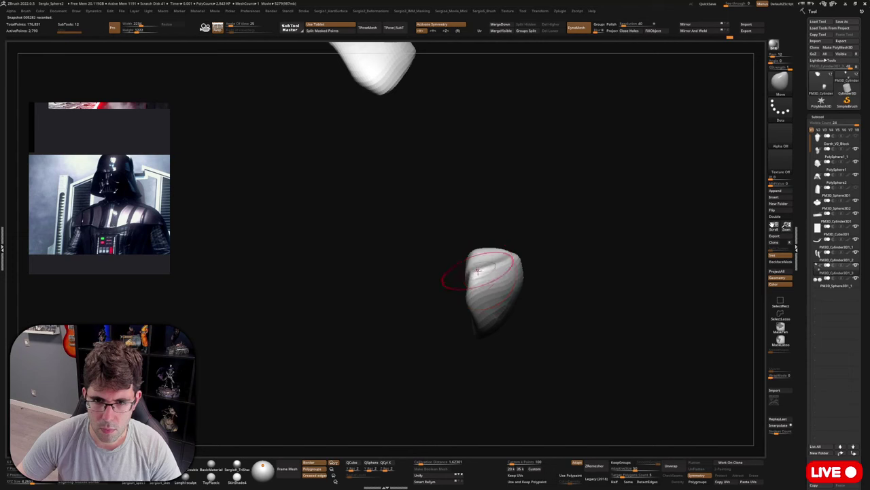
{"action": "left_click_drag", "start_coordinate": [475, 280], "coordinate": [476, 275]}
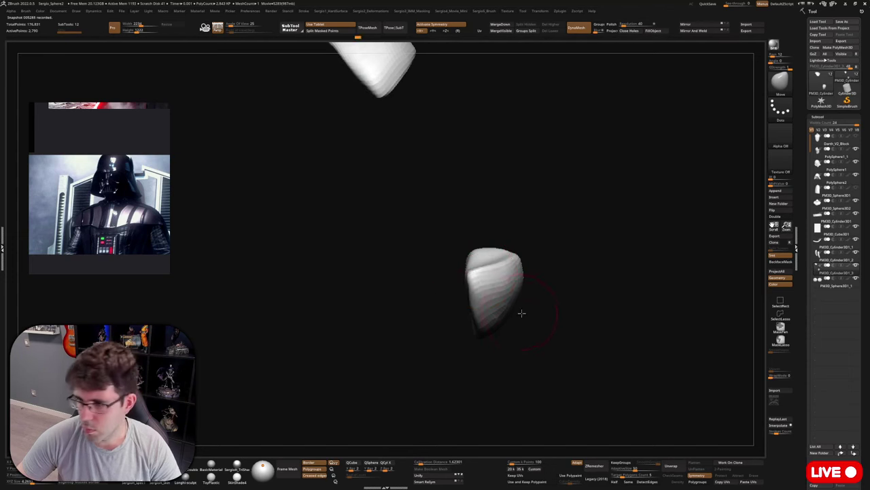
{"action": "right_click_drag", "start_coordinate": [521, 311], "coordinate": [544, 272]}
{"action": "right_click_drag", "start_coordinate": [585, 245], "coordinate": [603, 245]}
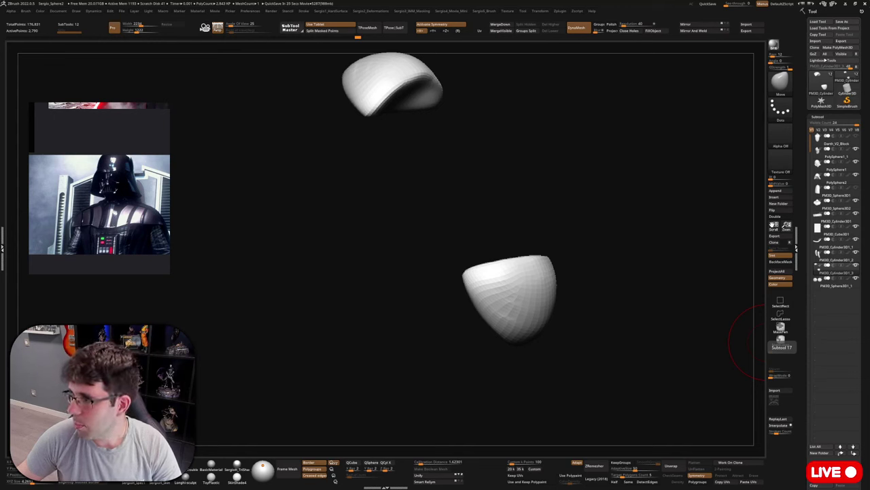
{"action": "left_click_drag", "start_coordinate": [765, 340], "coordinate": [588, 224]}
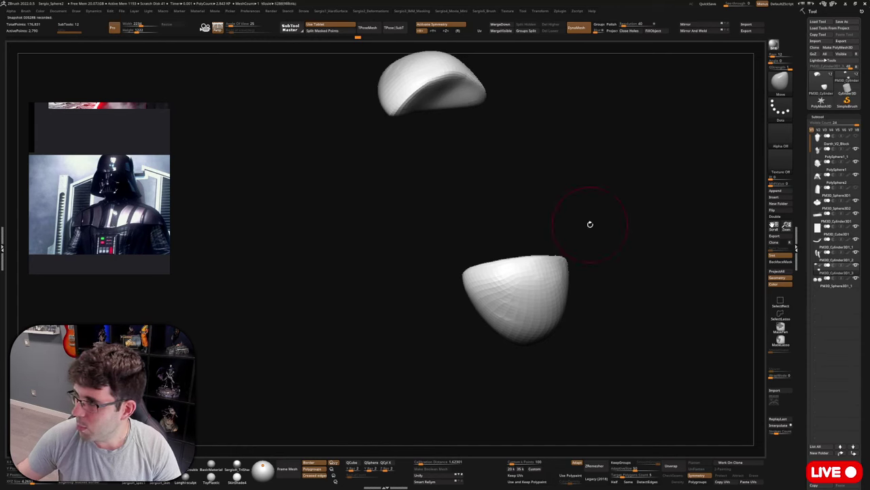
{"action": "left_click", "coordinate": [605, 219], "text": "ctrl+shift"}
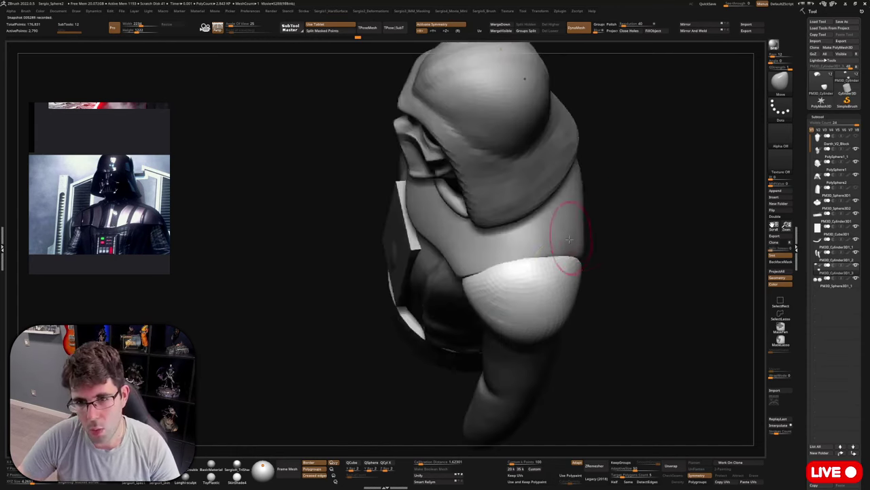
Isolate the shoulder pads and flatten their inner rims with the TrimDynamic brush before showing the full figure.
{"action": "right_click_drag", "start_coordinate": [541, 236], "coordinate": [524, 208]}
{"action": "mouse_move", "coordinate": [507, 248]}
{"action": "right_mouse_down", "text": "ctrl"}
{"action": "mouse_move", "coordinate": [523, 272]}
{"action": "mouse_move", "coordinate": [503, 287]}
{"action": "mouse_move", "coordinate": [487, 284]}
{"action": "mouse_move", "coordinate": [494, 292]}
{"action": "mouse_move", "coordinate": [484, 279]}
{"action": "right_mouse_up", "text": "ctrl"}
{"action": "key", "text": "shift+s"}
{"action": "key", "text": "b"}
{"action": "key", "text": "t"}
{"action": "key", "text": "d"}
{"action": "left_click_drag", "start_coordinate": [474, 276], "coordinate": [467, 290]}
{"action": "left_click_drag", "start_coordinate": [480, 260], "coordinate": [466, 291]}
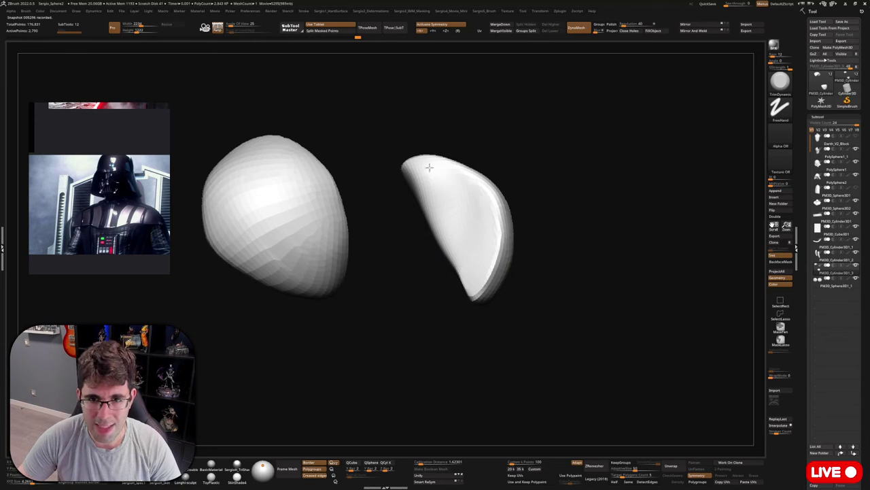
{"action": "right_click_drag", "start_coordinate": [470, 187], "coordinate": [417, 249]}
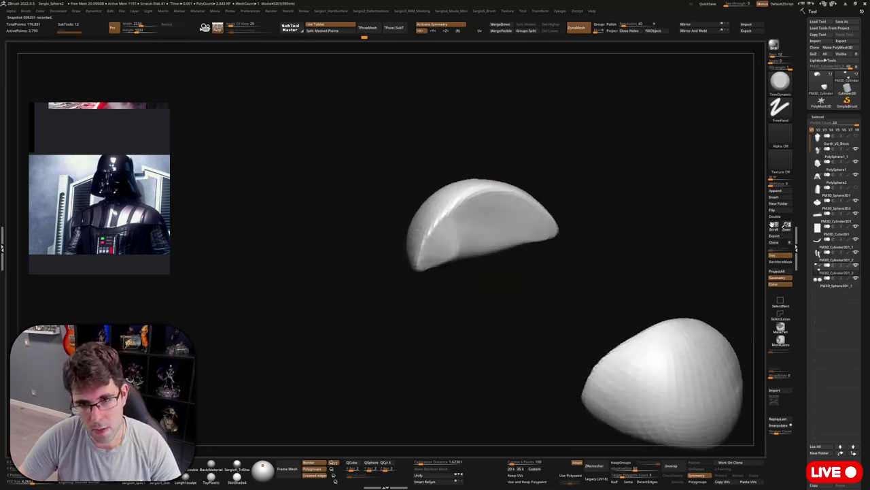
{"action": "mouse_move", "coordinate": [452, 233]}
{"action": "right_mouse_down"}
{"action": "mouse_move", "coordinate": [487, 208]}
{"action": "mouse_move", "coordinate": [444, 258]}
{"action": "right_mouse_up"}
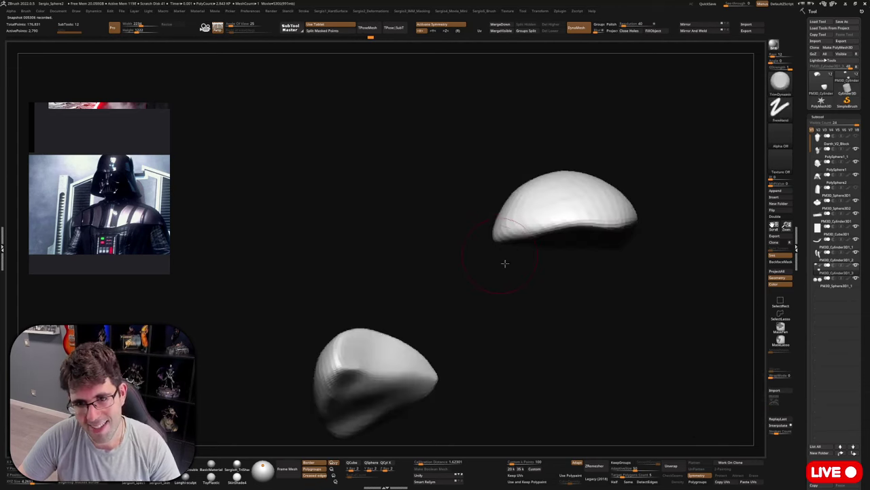
{"action": "mouse_move", "coordinate": [505, 265]}
{"action": "right_mouse_down", "text": "ctrl"}
{"action": "mouse_move", "coordinate": [528, 267]}
{"action": "mouse_move", "coordinate": [521, 224]}
{"action": "right_mouse_up", "text": "ctrl"}
{"action": "key", "text": "shift+s"}
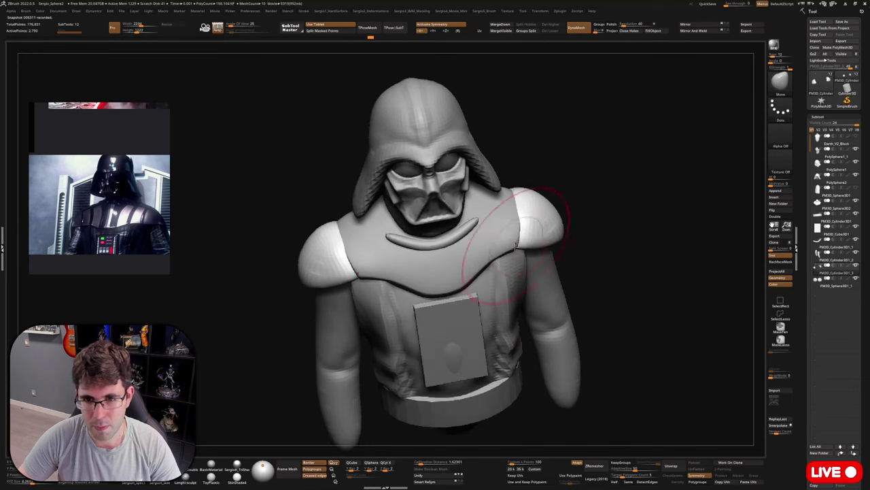
Refine the shoulder pads' front corners and top surface where they meet the chest armor, using Move and TrimDynamic.
{"action": "left_click", "coordinate": [519, 238], "text": "ctrl+shift"}
{"action": "left_click", "coordinate": [520, 248], "text": "ctrl+shift"}
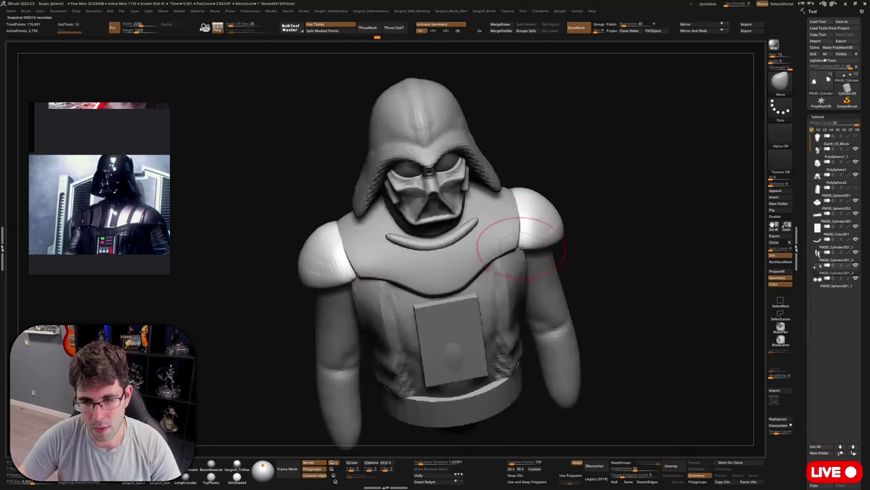
{"action": "right_click_drag", "start_coordinate": [511, 210], "coordinate": [537, 189]}
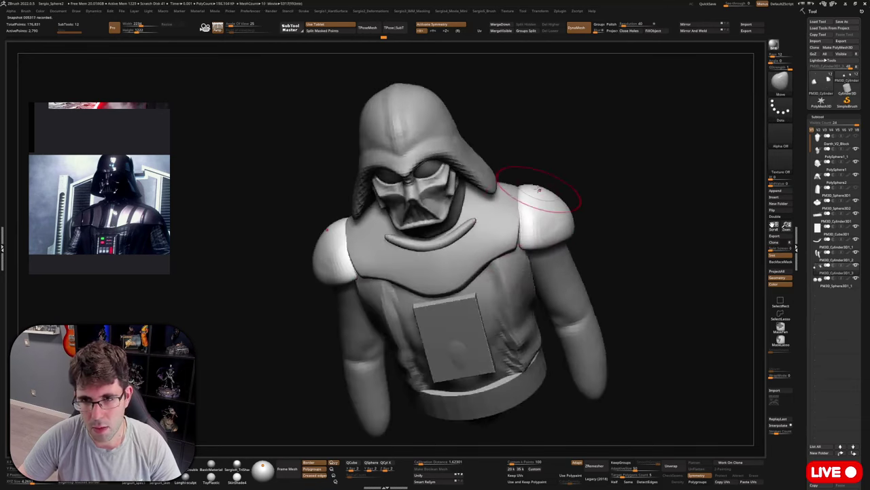
{"action": "left_click", "coordinate": [533, 199], "text": "ctrl+shift"}
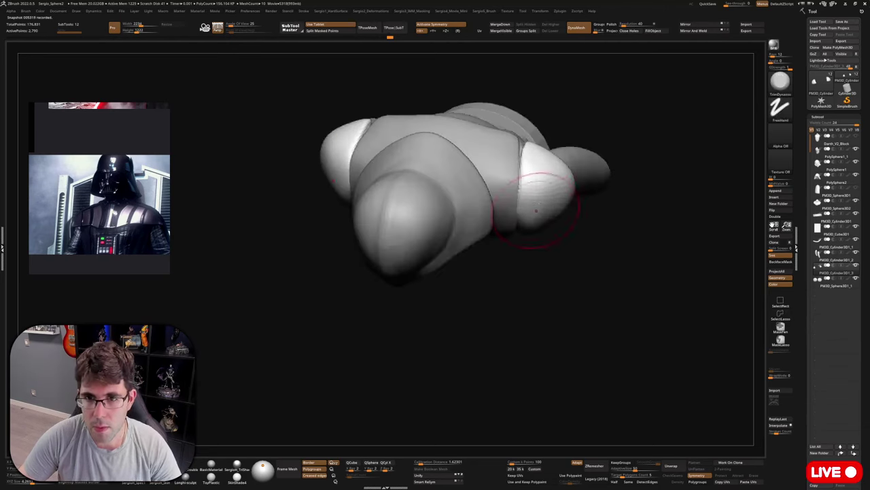
{"action": "right_click_drag", "start_coordinate": [540, 226], "coordinate": [534, 188]}
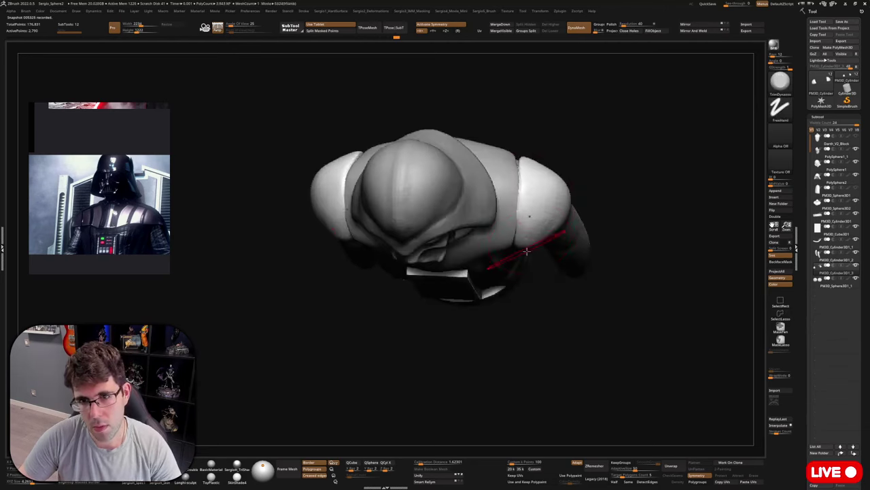
{"action": "mouse_move", "coordinate": [528, 251]}
{"action": "right_mouse_down"}
{"action": "mouse_move", "coordinate": [535, 187]}
{"action": "mouse_move", "coordinate": [524, 263]}
{"action": "mouse_move", "coordinate": [577, 160]}
{"action": "mouse_move", "coordinate": [592, 193]}
{"action": "mouse_move", "coordinate": [533, 264]}
{"action": "mouse_move", "coordinate": [564, 208]}
{"action": "mouse_move", "coordinate": [507, 268]}
{"action": "right_mouse_up"}
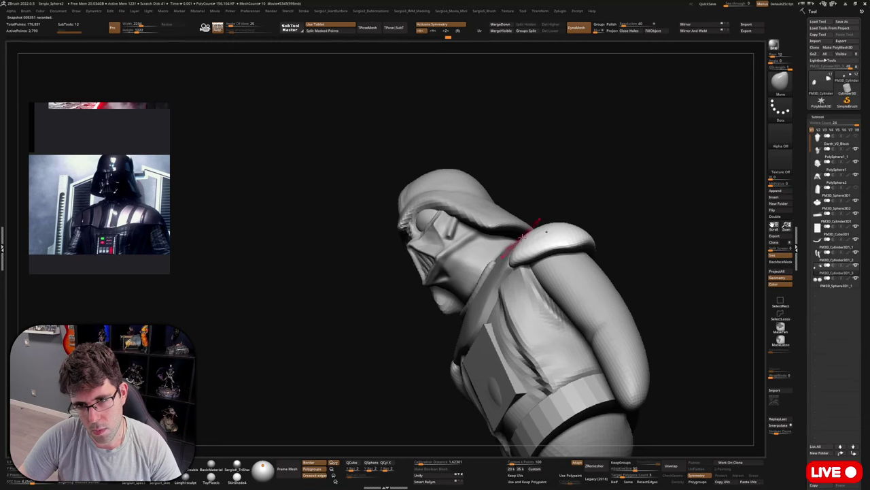
Adjust the shoulder pads' inner edges and back corners along the chest armor seam with the Move brush.
{"action": "right_click_drag", "start_coordinate": [524, 235], "coordinate": [517, 292]}
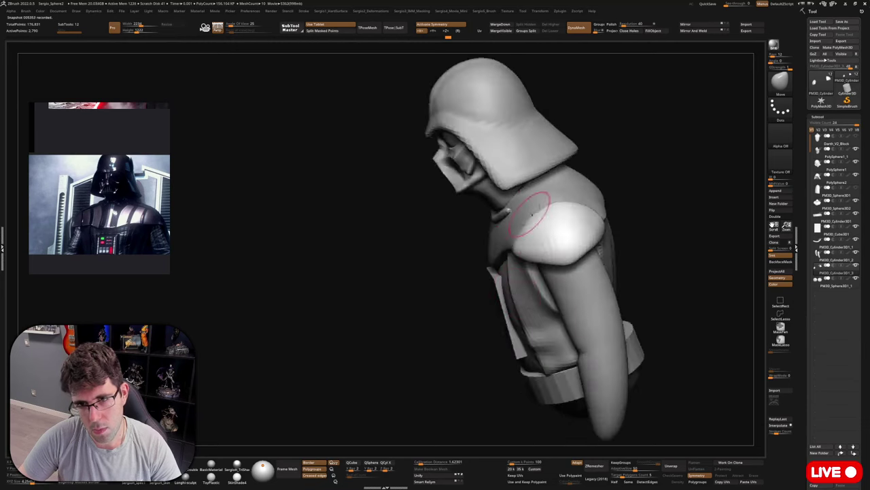
{"action": "mouse_move", "coordinate": [564, 194]}
{"action": "right_mouse_down"}
{"action": "mouse_move", "coordinate": [534, 229]}
{"action": "mouse_move", "coordinate": [573, 248]}
{"action": "mouse_move", "coordinate": [543, 227]}
{"action": "mouse_move", "coordinate": [580, 232]}
{"action": "right_mouse_up"}
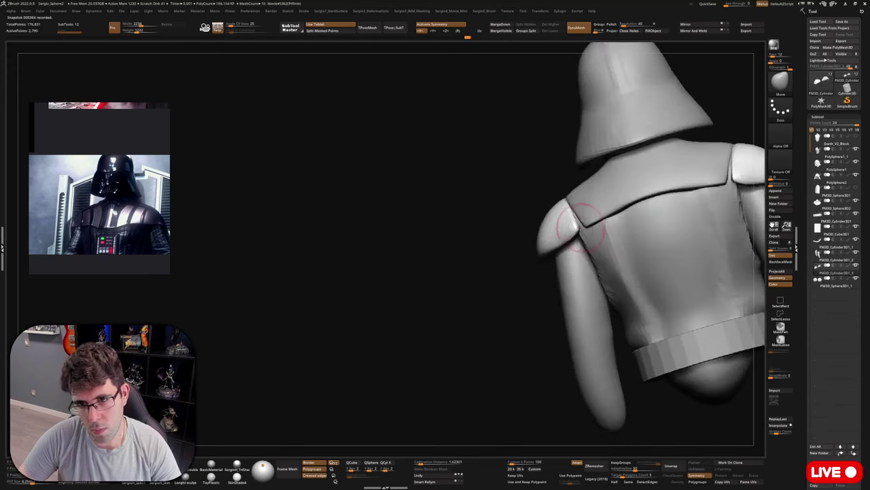
{"action": "mouse_move", "coordinate": [573, 214]}
{"action": "left_mouse_down"}
{"action": "mouse_move", "coordinate": [572, 235]}
{"action": "mouse_move", "coordinate": [561, 206]}
{"action": "left_mouse_up"}
{"action": "mouse_move", "coordinate": [561, 206]}
{"action": "right_mouse_down"}
{"action": "mouse_move", "coordinate": [570, 210]}
{"action": "mouse_move", "coordinate": [536, 218]}
{"action": "right_mouse_up"}
{"action": "left_click_drag", "start_coordinate": [536, 218], "coordinate": [532, 207]}
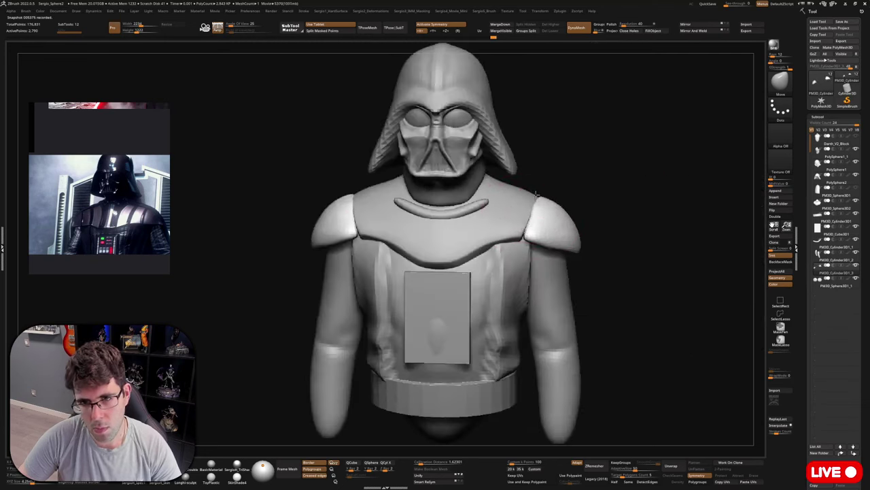
{"action": "right_click_drag", "start_coordinate": [534, 205], "coordinate": [575, 227], "text": "alt"}
{"action": "mouse_move", "coordinate": [528, 209]}
{"action": "right_mouse_down"}
{"action": "mouse_move", "coordinate": [507, 214]}
{"action": "mouse_move", "coordinate": [508, 229]}
{"action": "mouse_move", "coordinate": [517, 224]}
{"action": "right_mouse_up"}
Isolate the chest armor and carve a symmetrical diagonal crease from the neck toward its lower edge with DamStandard.
{"action": "left_click", "coordinate": [500, 225], "text": "alt"}
{"action": "key", "text": "b"}
{"action": "key", "text": "d"}
{"action": "key", "text": "s"}
{"action": "key", "text": "alt+s"}
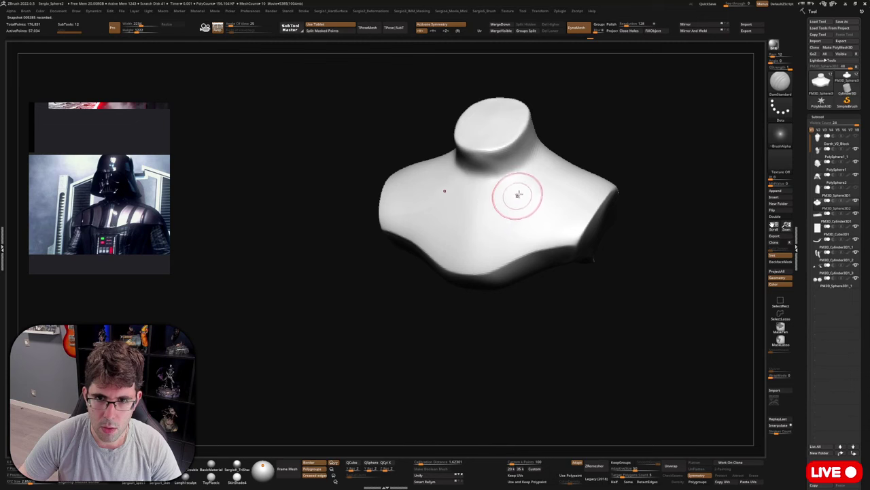
{"action": "left_click_drag", "start_coordinate": [521, 193], "coordinate": [491, 238]}
{"action": "left_click_drag", "start_coordinate": [528, 184], "coordinate": [492, 254]}
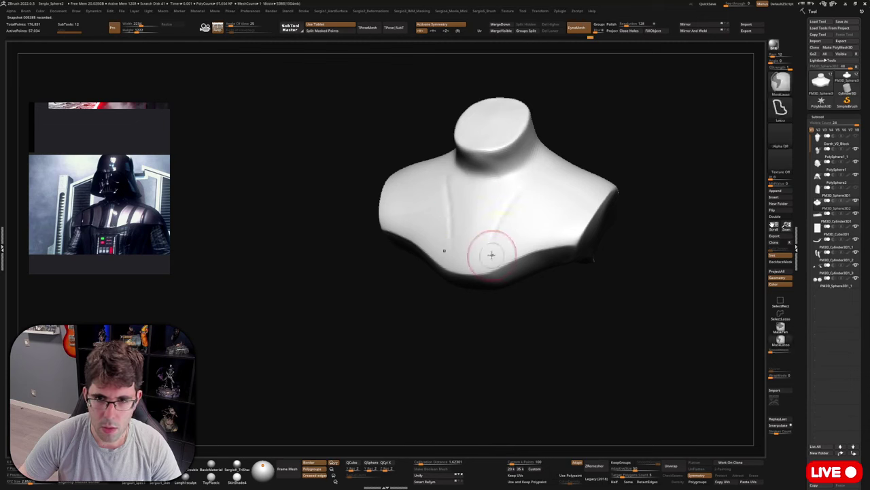
Reshape the chest armor's lower central edge with the Move brush.
{"action": "right_click_drag", "start_coordinate": [480, 274], "coordinate": [505, 260]}
{"action": "mouse_move", "coordinate": [504, 260]}
{"action": "left_mouse_down"}
{"action": "mouse_move", "coordinate": [492, 258]}
{"action": "mouse_move", "coordinate": [496, 266]}
{"action": "left_mouse_up"}
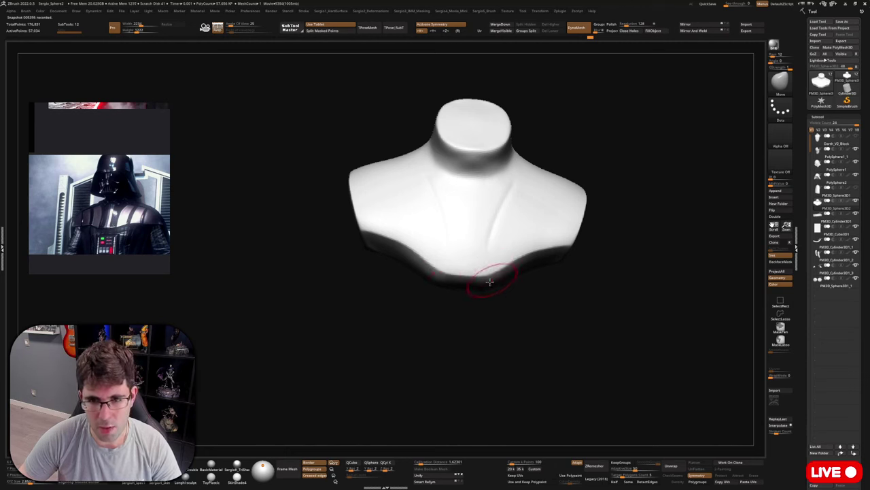
{"action": "mouse_move", "coordinate": [490, 282]}
{"action": "left_mouse_down"}
{"action": "mouse_move", "coordinate": [470, 285]}
{"action": "mouse_move", "coordinate": [499, 273]}
{"action": "left_mouse_up"}
{"action": "key", "text": "ctrl+shift"}
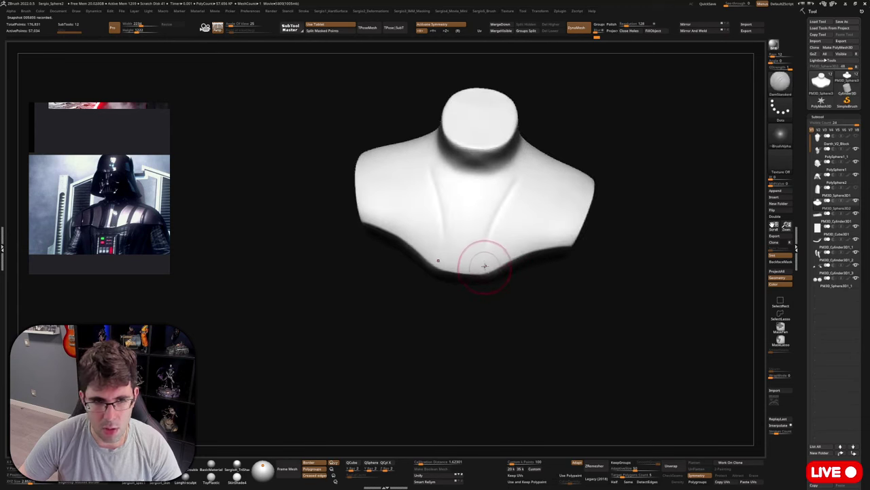
Carve a second diagonal crease outside the first on the chest armor with DamStandard and extend it over the shoulder.
{"action": "right_click_drag", "start_coordinate": [491, 249], "coordinate": [486, 249]}
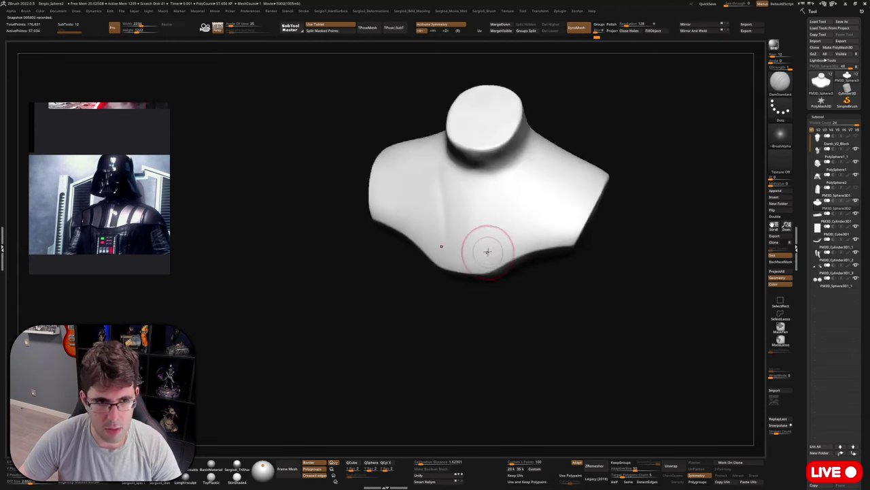
{"action": "key", "text": "space"}
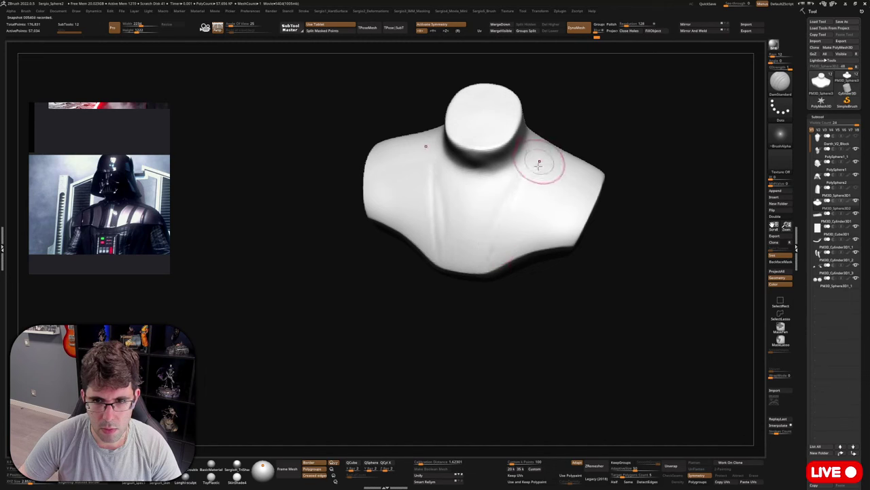
{"action": "left_click_drag", "start_coordinate": [513, 227], "coordinate": [551, 167]}
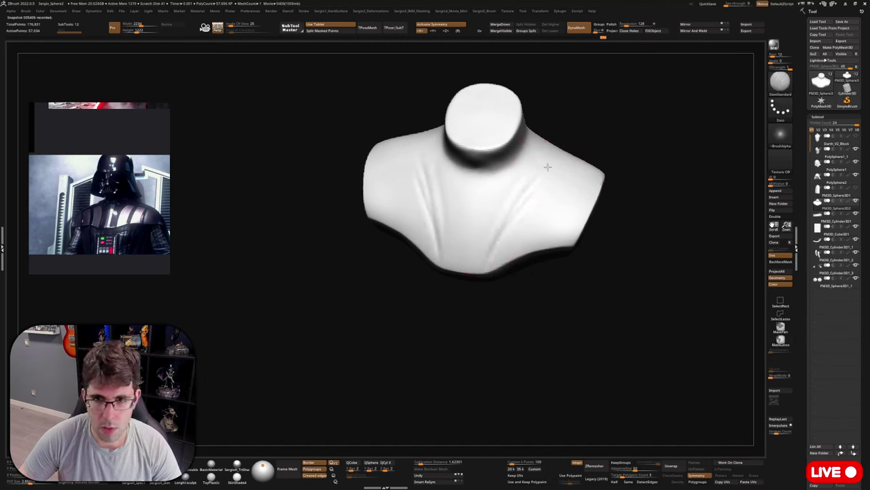
{"action": "right_click_drag", "start_coordinate": [549, 167], "coordinate": [512, 225]}
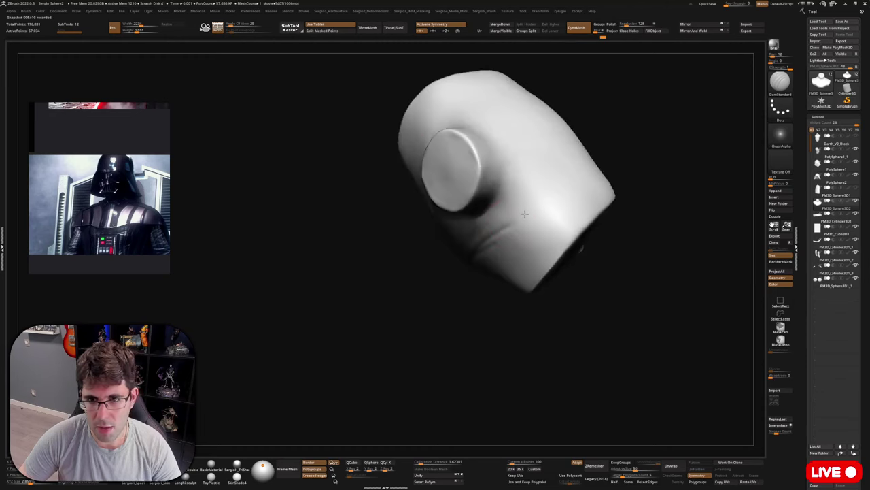
{"action": "mouse_move", "coordinate": [577, 166]}
{"action": "right_mouse_down"}
{"action": "mouse_move", "coordinate": [587, 143]}
{"action": "mouse_move", "coordinate": [509, 208]}
{"action": "mouse_move", "coordinate": [488, 257]}
{"action": "right_mouse_up"}
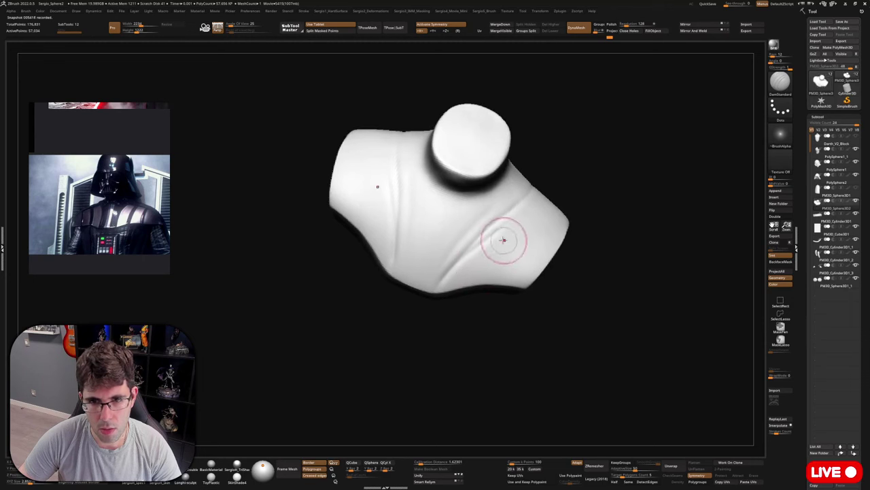
Fill the surface around the chest armor creases with the Clay brush and smooth it.
{"action": "key", "text": "b"}
{"action": "key", "text": "c"}
{"action": "key", "text": "l"}
{"action": "left_click_drag", "start_coordinate": [497, 242], "coordinate": [467, 262]}
{"action": "mouse_move", "coordinate": [468, 263]}
{"action": "left_mouse_down"}
{"action": "mouse_move", "coordinate": [484, 243]}
{"action": "mouse_move", "coordinate": [439, 261]}
{"action": "mouse_move", "coordinate": [459, 235]}
{"action": "mouse_move", "coordinate": [446, 252]}
{"action": "left_mouse_up"}
{"action": "left_click_drag", "start_coordinate": [446, 251], "coordinate": [446, 234], "text": "shift"}
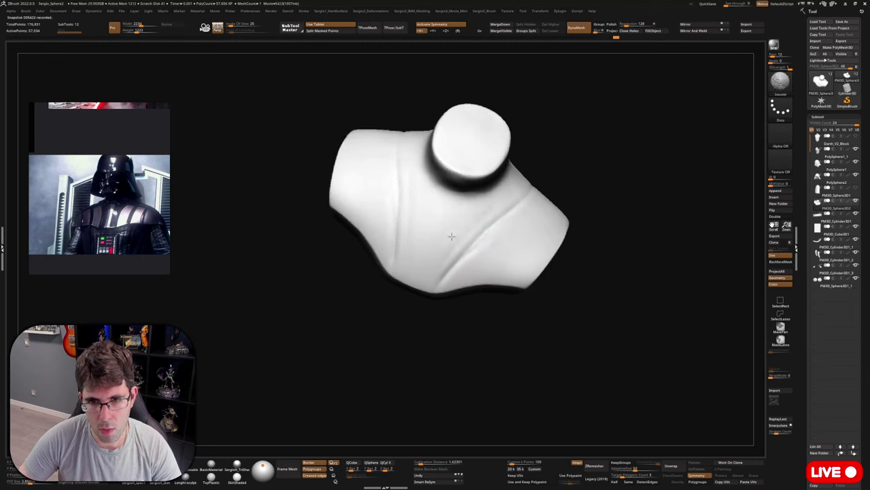
Carve another symmetrical crease closer to the chest armor's center, running from the neck base toward the lower edge, with DamStandard.
{"action": "key", "text": "b"}
{"action": "key", "text": "d"}
{"action": "key", "text": "s"}
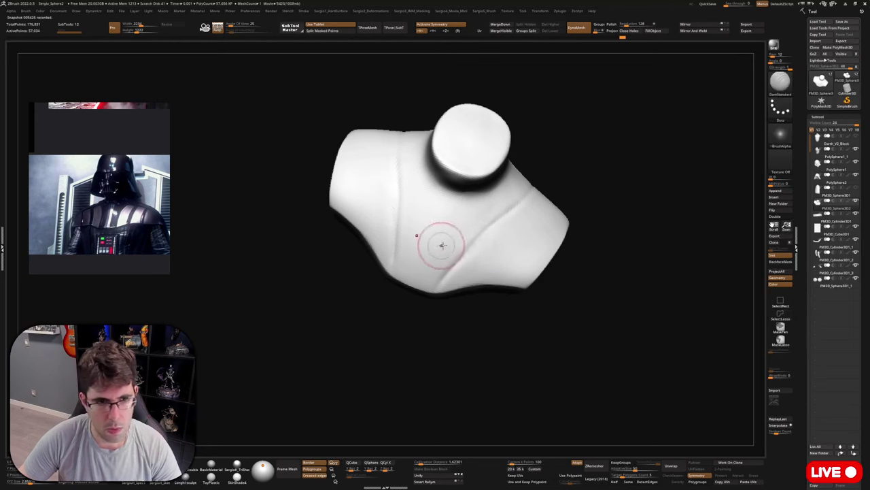
{"action": "right_click_drag", "start_coordinate": [442, 246], "coordinate": [443, 249]}
{"action": "left_click_drag", "start_coordinate": [455, 200], "coordinate": [444, 220]}
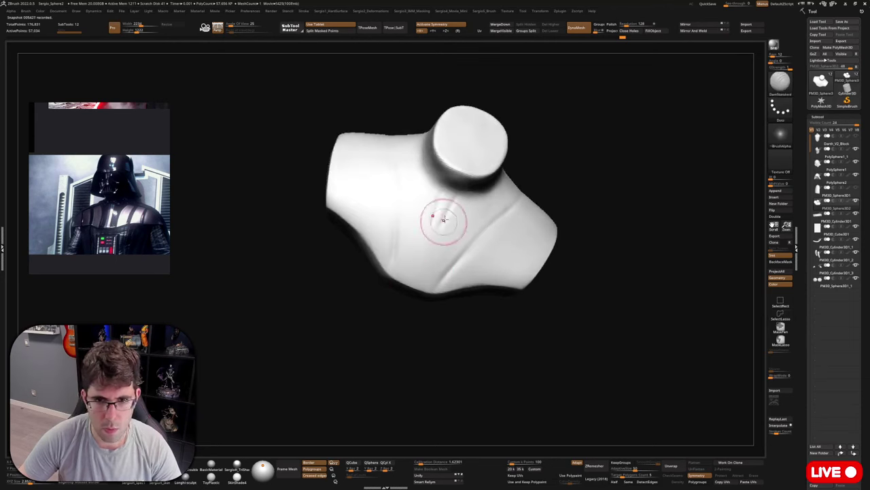
{"action": "right_click_drag", "start_coordinate": [451, 204], "coordinate": [451, 218]}
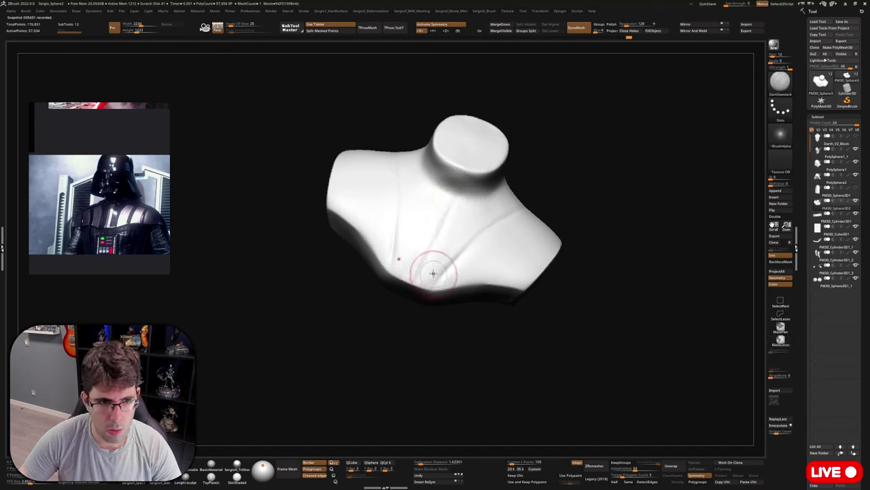
Deepen the chest armor's two central creases from the neck base toward the lower edge with DamStandard.
{"action": "mouse_move", "coordinate": [433, 273]}
{"action": "right_mouse_down"}
{"action": "mouse_move", "coordinate": [428, 238]}
{"action": "mouse_move", "coordinate": [457, 203]}
{"action": "right_mouse_up"}
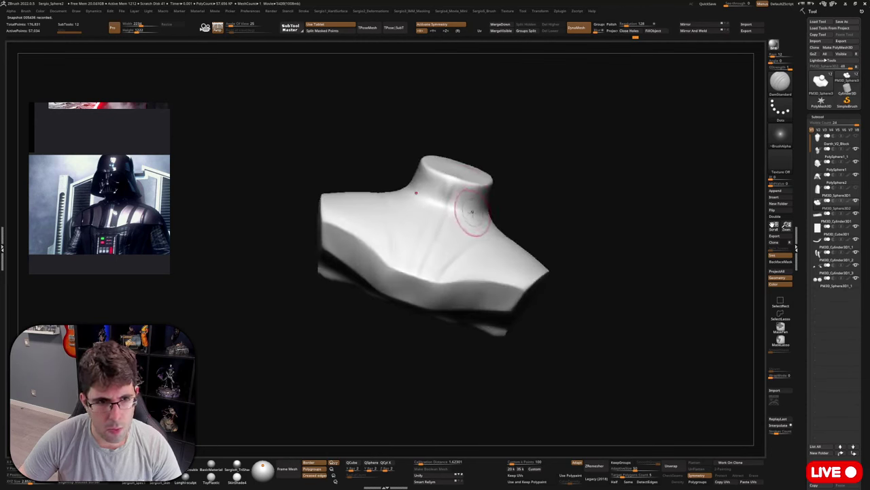
{"action": "mouse_move", "coordinate": [469, 210]}
{"action": "right_mouse_down"}
{"action": "mouse_move", "coordinate": [470, 224]}
{"action": "mouse_move", "coordinate": [420, 286]}
{"action": "mouse_move", "coordinate": [389, 302]}
{"action": "right_mouse_up"}
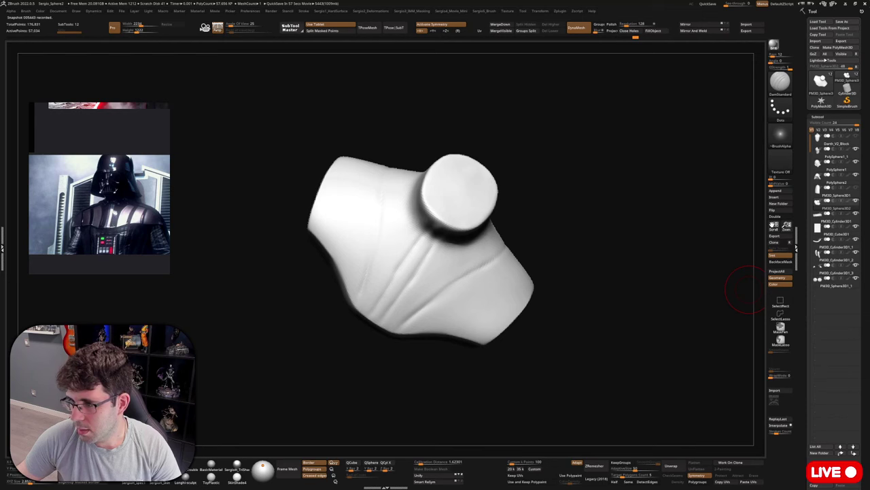
{"action": "right_click_drag", "start_coordinate": [476, 272], "coordinate": [430, 252]}
{"action": "mouse_move", "coordinate": [450, 225]}
{"action": "left_mouse_down"}
{"action": "mouse_move", "coordinate": [422, 252]}
{"action": "mouse_move", "coordinate": [427, 240]}
{"action": "mouse_move", "coordinate": [403, 286]}
{"action": "left_mouse_up"}
{"action": "right_click_drag", "start_coordinate": [403, 286], "coordinate": [419, 261]}
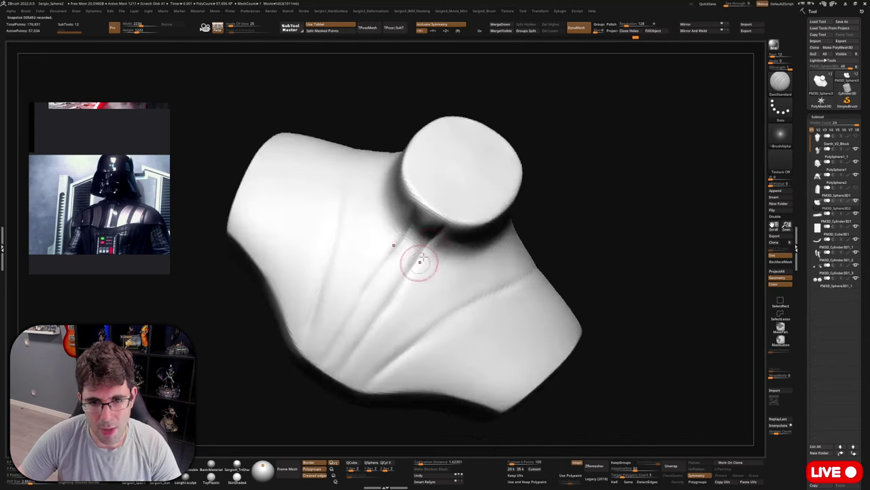
{"action": "left_click_drag", "start_coordinate": [425, 255], "coordinate": [379, 310]}
{"action": "left_click_drag", "start_coordinate": [408, 272], "coordinate": [344, 356]}
{"action": "key", "text": "ctrl+z"}
{"action": "mouse_move", "coordinate": [404, 280]}
{"action": "left_mouse_down"}
{"action": "mouse_move", "coordinate": [361, 330]}
{"action": "mouse_move", "coordinate": [345, 372]}
{"action": "left_mouse_up"}
Extend the two central creases up onto the neck and sharpen the outer diagonal crease with DamStandard.
{"action": "mouse_move", "coordinate": [345, 372]}
{"action": "right_mouse_down"}
{"action": "mouse_move", "coordinate": [408, 284]}
{"action": "mouse_move", "coordinate": [427, 272]}
{"action": "mouse_move", "coordinate": [450, 293]}
{"action": "mouse_move", "coordinate": [441, 213]}
{"action": "right_mouse_up"}
{"action": "left_click_drag", "start_coordinate": [442, 213], "coordinate": [415, 252]}
{"action": "right_click_drag", "start_coordinate": [415, 251], "coordinate": [435, 251]}
{"action": "left_click_drag", "start_coordinate": [436, 214], "coordinate": [409, 282]}
{"action": "mouse_move", "coordinate": [409, 281]}
{"action": "right_mouse_down"}
{"action": "mouse_move", "coordinate": [426, 246]}
{"action": "mouse_move", "coordinate": [459, 307]}
{"action": "mouse_move", "coordinate": [402, 346]}
{"action": "right_mouse_up"}
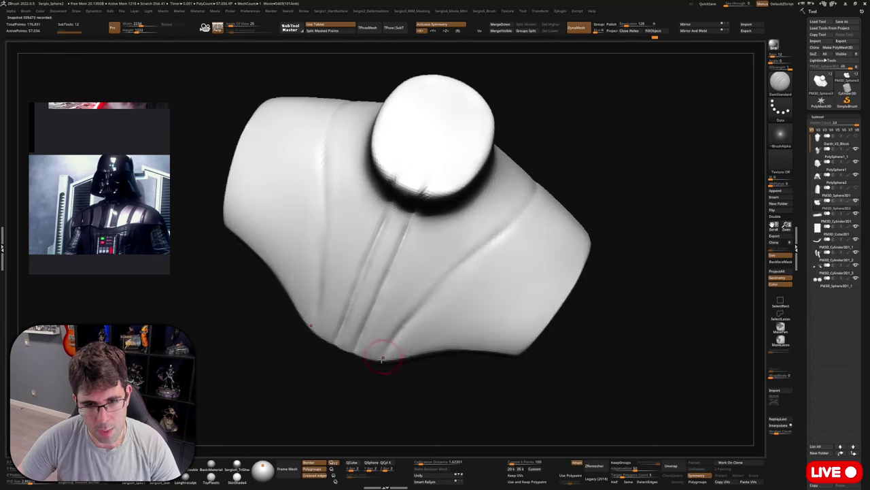
{"action": "right_click_drag", "start_coordinate": [485, 249], "coordinate": [455, 274]}
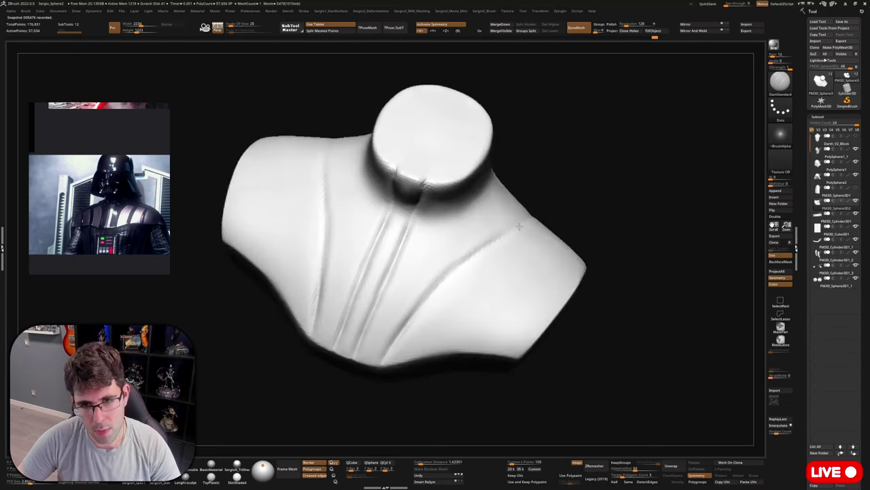
{"action": "right_click_drag", "start_coordinate": [518, 226], "coordinate": [495, 277]}
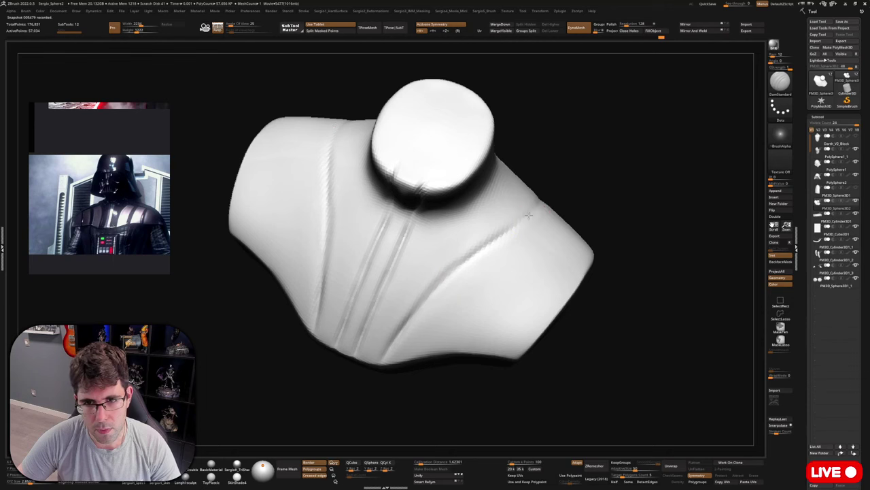
Adjust the chest armor's lower edge around the crease ends with the Move brush.
{"action": "key", "text": "b"}
{"action": "key", "text": "m"}
{"action": "key", "text": "v"}
{"action": "mouse_move", "coordinate": [391, 365]}
{"action": "right_mouse_down"}
{"action": "mouse_move", "coordinate": [390, 374]}
{"action": "mouse_move", "coordinate": [389, 367]}
{"action": "right_mouse_up"}
{"action": "left_click_drag", "start_coordinate": [388, 363], "coordinate": [378, 353]}
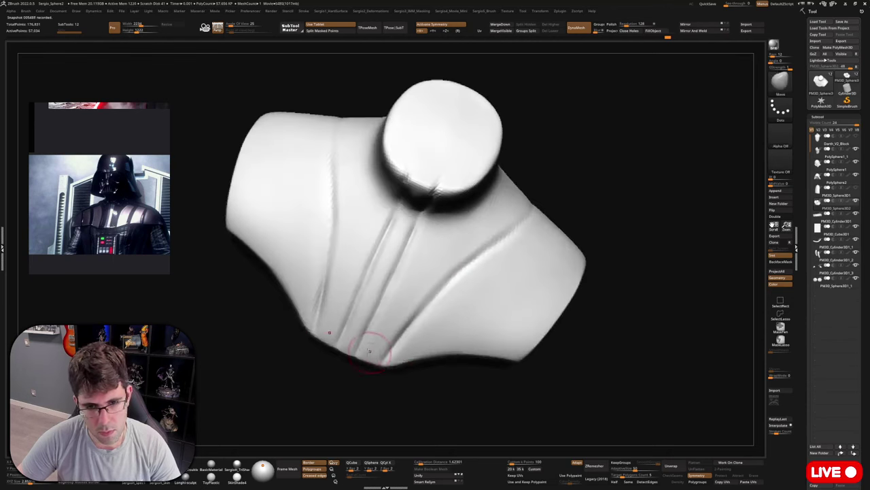
{"action": "right_click_drag", "start_coordinate": [381, 350], "coordinate": [407, 363]}
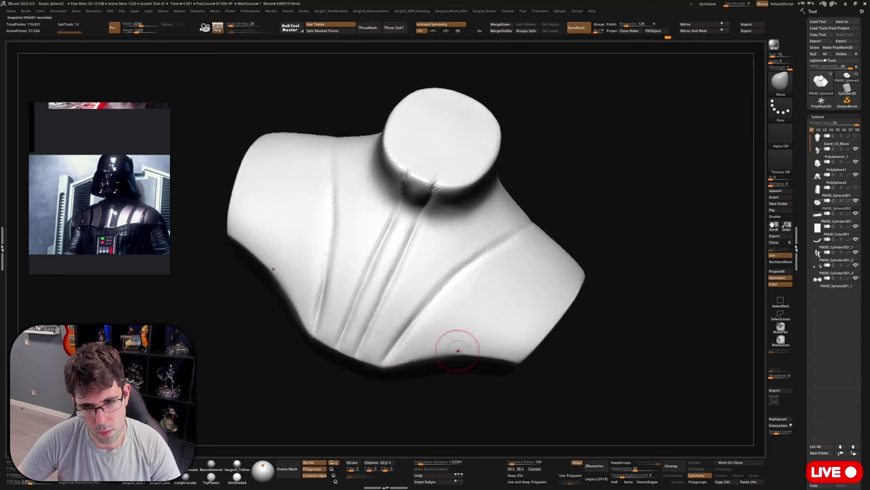
{"action": "right_click_drag", "start_coordinate": [474, 349], "coordinate": [442, 331]}
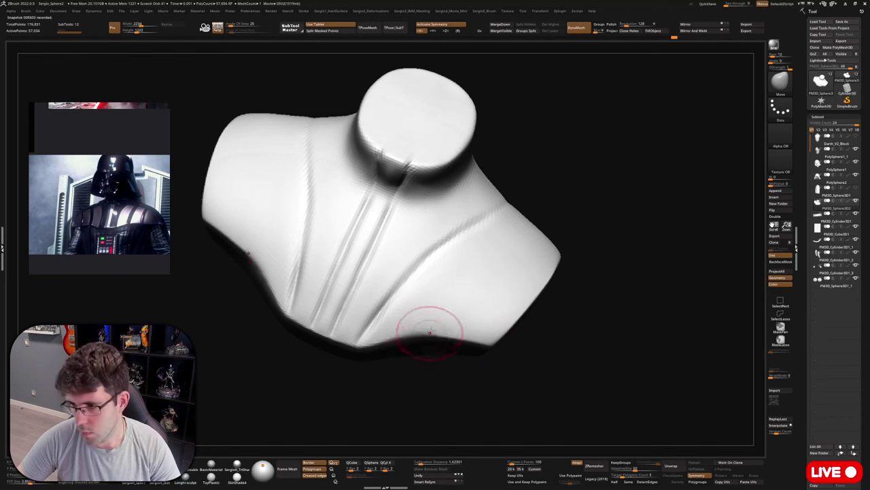
{"action": "mouse_move", "coordinate": [424, 331]}
{"action": "right_mouse_down"}
{"action": "mouse_move", "coordinate": [424, 301]}
{"action": "mouse_move", "coordinate": [441, 333]}
{"action": "mouse_move", "coordinate": [486, 320]}
{"action": "mouse_move", "coordinate": [445, 252]}
{"action": "right_mouse_up"}
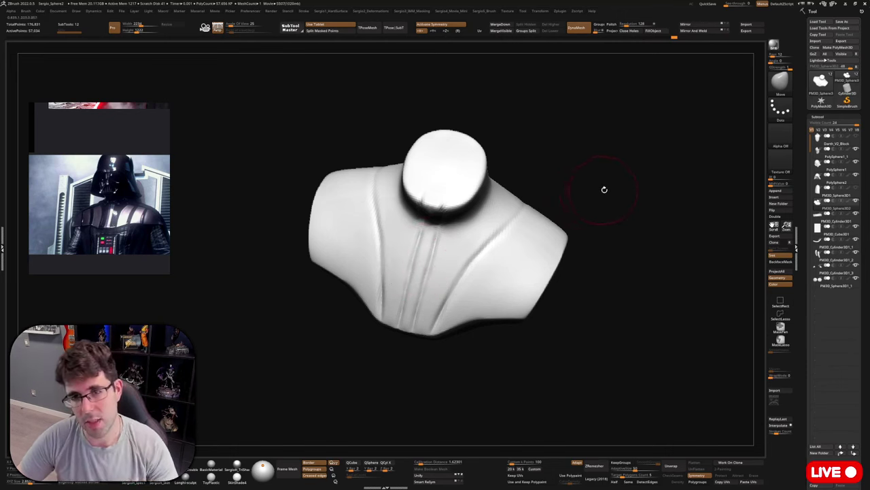
Carve the outer diagonal crease over the shoulder onto the back of the chest armor with DamStandard.
{"action": "left_click_drag", "start_coordinate": [604, 189], "coordinate": [509, 213]}
{"action": "right_click_drag", "start_coordinate": [509, 214], "coordinate": [513, 224], "text": "ctrl"}
{"action": "key", "text": "b"}
{"action": "key", "text": "d"}
{"action": "key", "text": "s"}
{"action": "left_click_drag", "start_coordinate": [505, 238], "coordinate": [513, 225]}
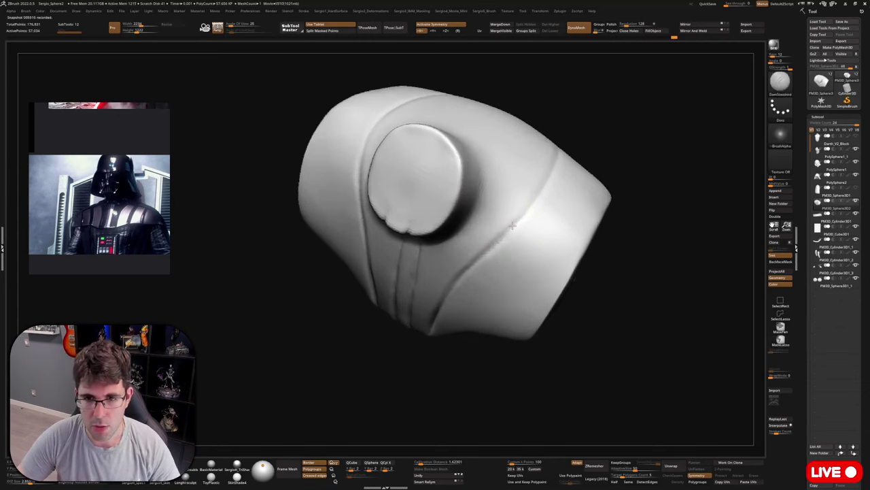
{"action": "right_click_drag", "start_coordinate": [518, 238], "coordinate": [489, 272], "text": "alt"}
{"action": "right_click_drag", "start_coordinate": [523, 221], "coordinate": [533, 207]}
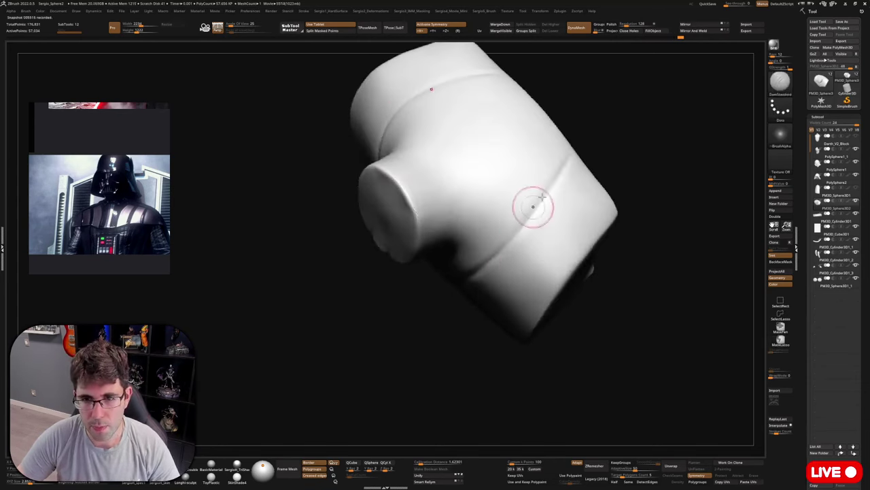
{"action": "left_click_drag", "start_coordinate": [573, 145], "coordinate": [575, 144]}
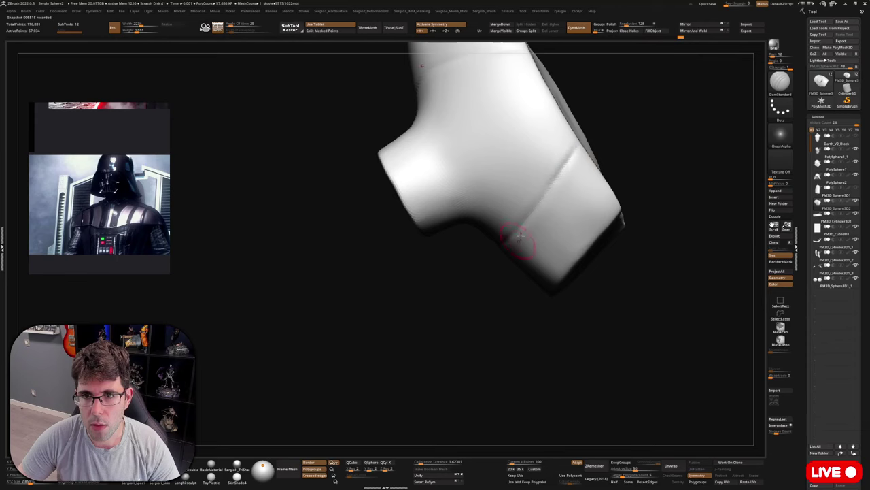
Deepen and join the outer crease where it passes from the front over the shoulder.
{"action": "right_click_drag", "start_coordinate": [520, 236], "coordinate": [554, 179]}
{"action": "left_click_drag", "start_coordinate": [459, 261], "coordinate": [503, 254]}
{"action": "right_click_drag", "start_coordinate": [503, 255], "coordinate": [530, 208]}
{"action": "left_click_drag", "start_coordinate": [469, 259], "coordinate": [513, 233]}
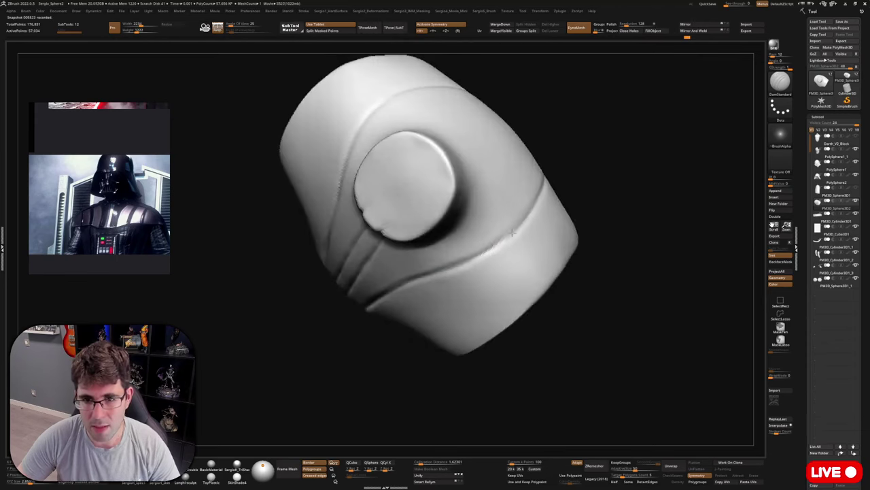
{"action": "right_click_drag", "start_coordinate": [542, 198], "coordinate": [508, 226]}
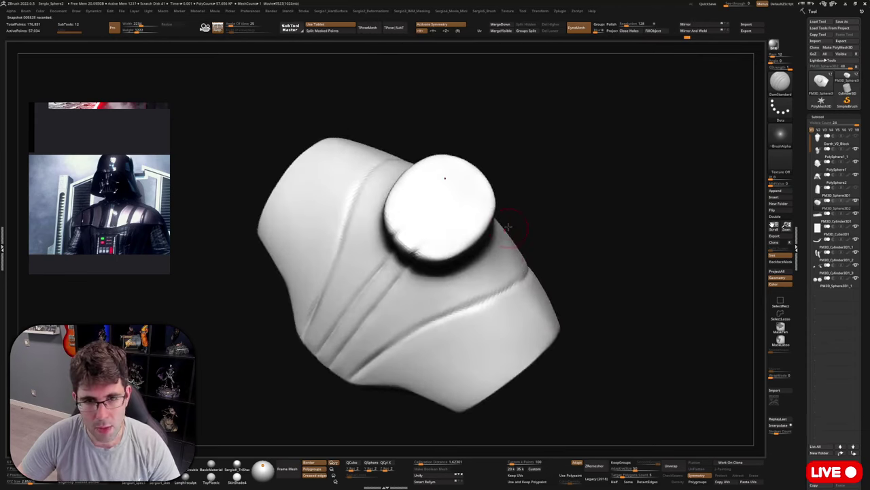
Carve a pair of symmetrical creases from the neck down the back of the chest armor with DamStandard.
{"action": "mouse_move", "coordinate": [508, 227]}
{"action": "left_mouse_down"}
{"action": "mouse_move", "coordinate": [453, 194]}
{"action": "mouse_move", "coordinate": [453, 242]}
{"action": "left_mouse_up"}
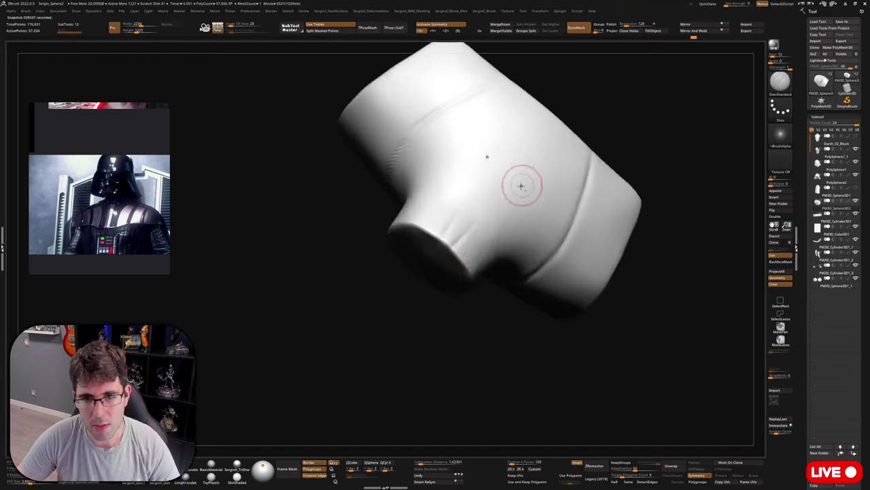
{"action": "left_click_drag", "start_coordinate": [520, 185], "coordinate": [414, 284]}
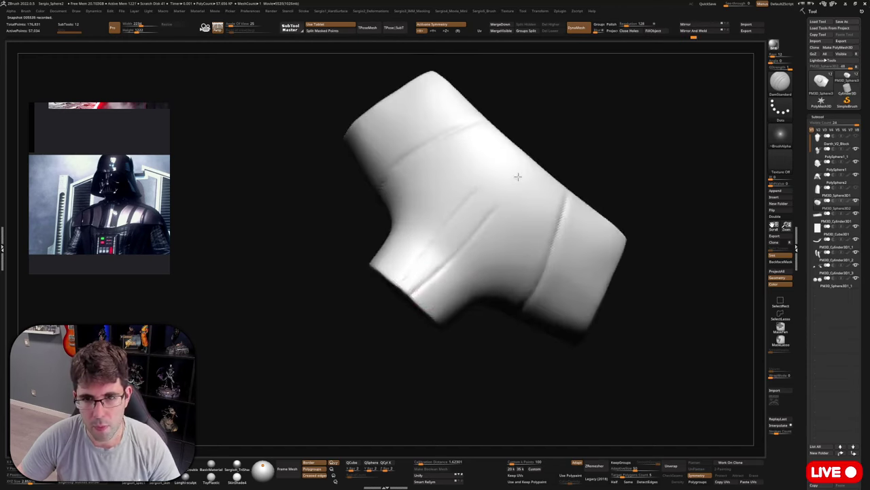
{"action": "left_click_drag", "start_coordinate": [529, 161], "coordinate": [457, 256]}
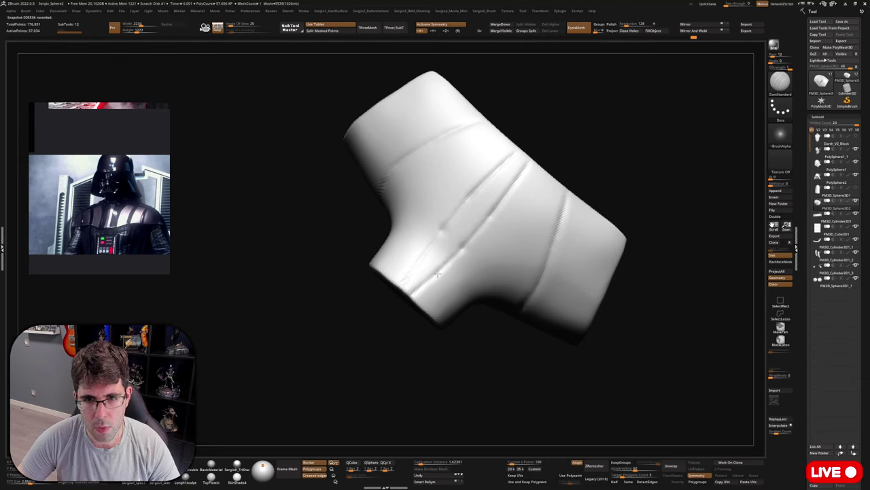
{"action": "left_click_drag", "start_coordinate": [413, 295], "coordinate": [513, 177]}
{"action": "right_click_drag", "start_coordinate": [513, 177], "coordinate": [520, 291]}
Carve additional symmetrical creases outside the diagonal crease, running across the armor's shoulder areas toward the back.
{"action": "mouse_move", "coordinate": [520, 291]}
{"action": "left_mouse_down"}
{"action": "mouse_move", "coordinate": [491, 281]}
{"action": "mouse_move", "coordinate": [504, 287]}
{"action": "left_mouse_up"}
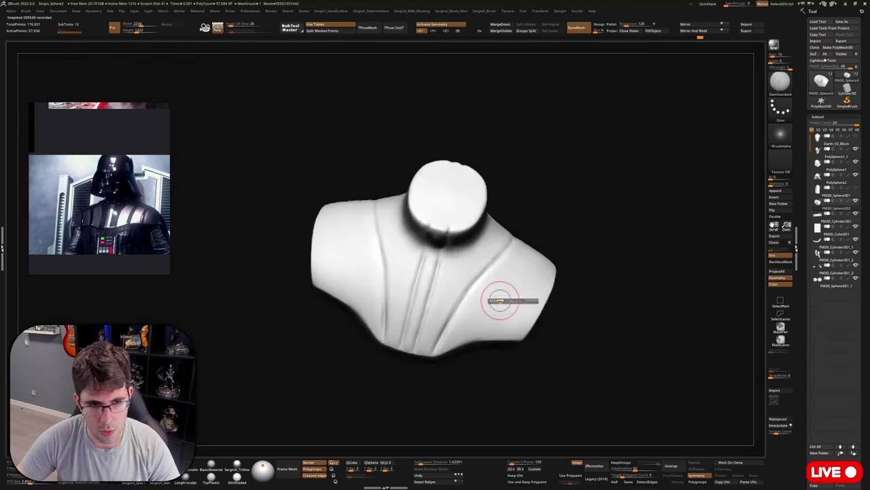
{"action": "right_click_drag", "start_coordinate": [518, 311], "coordinate": [511, 328]}
{"action": "left_click_drag", "start_coordinate": [511, 330], "coordinate": [546, 272]}
{"action": "right_click_drag", "start_coordinate": [546, 274], "coordinate": [477, 337]}
{"action": "mouse_move", "coordinate": [477, 336]}
{"action": "left_mouse_down"}
{"action": "mouse_move", "coordinate": [441, 345]}
{"action": "mouse_move", "coordinate": [444, 338]}
{"action": "left_mouse_up"}
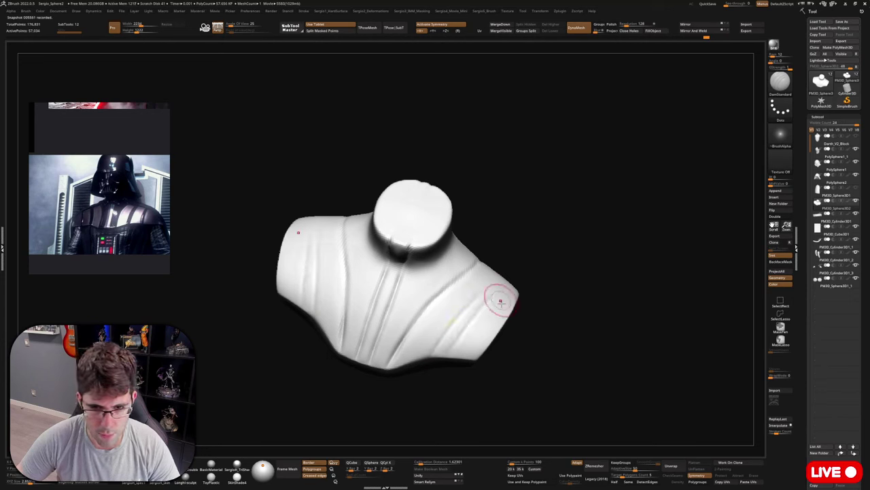
{"action": "mouse_move", "coordinate": [533, 265]}
{"action": "left_mouse_down"}
{"action": "mouse_move", "coordinate": [524, 320]}
{"action": "mouse_move", "coordinate": [474, 322]}
{"action": "left_mouse_up"}
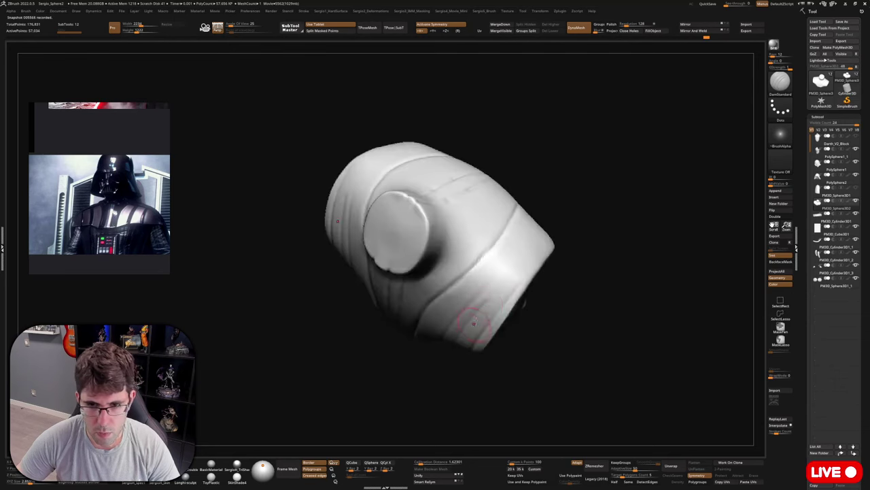
{"action": "mouse_move", "coordinate": [525, 243]}
{"action": "right_mouse_down"}
{"action": "mouse_move", "coordinate": [526, 252]}
{"action": "mouse_move", "coordinate": [480, 284]}
{"action": "right_mouse_up"}
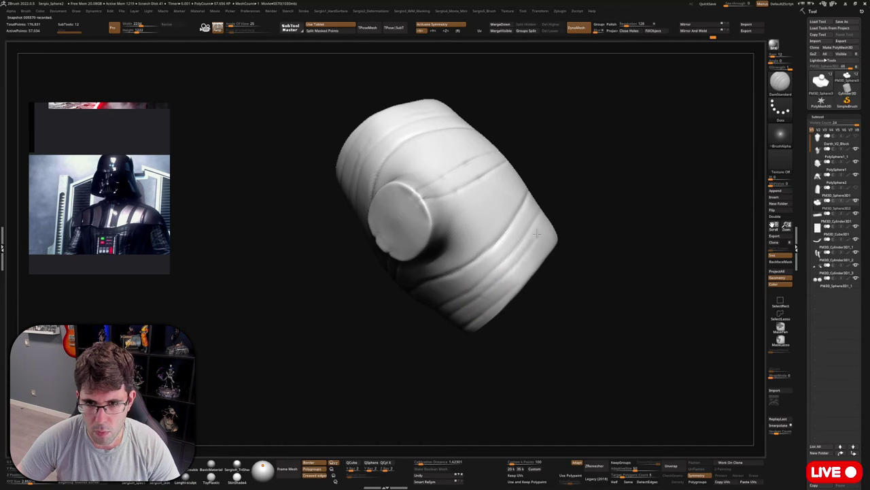
{"action": "mouse_move", "coordinate": [553, 229]}
{"action": "left_mouse_down"}
{"action": "mouse_move", "coordinate": [537, 225]}
{"action": "mouse_move", "coordinate": [510, 286]}
{"action": "mouse_move", "coordinate": [558, 253]}
{"action": "mouse_move", "coordinate": [526, 271]}
{"action": "left_mouse_up"}
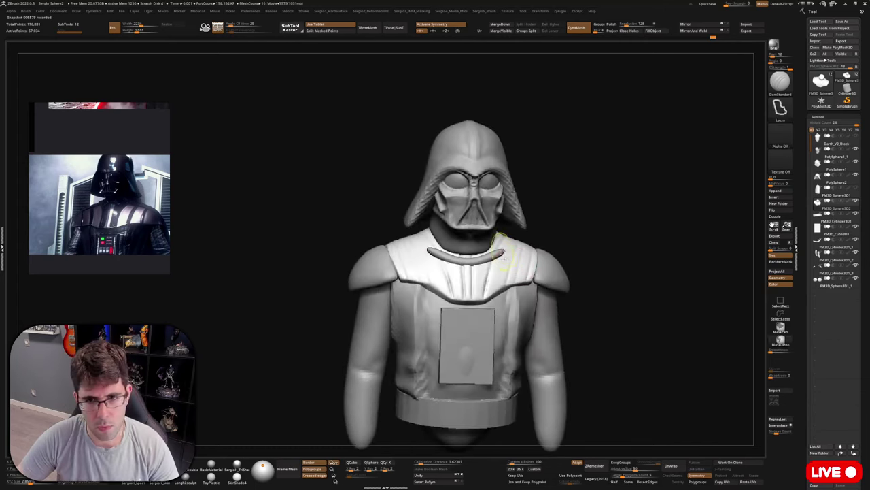
Show the whole figure, select the shoulder pads and reshape their lower edges with the Move brush.
{"action": "mouse_move", "coordinate": [515, 262]}
{"action": "right_mouse_down", "text": "ctrl"}
{"action": "mouse_move", "coordinate": [499, 278]}
{"action": "mouse_move", "coordinate": [524, 276]}
{"action": "mouse_move", "coordinate": [521, 269]}
{"action": "mouse_move", "coordinate": [561, 245]}
{"action": "mouse_move", "coordinate": [509, 252]}
{"action": "mouse_move", "coordinate": [514, 274]}
{"action": "mouse_move", "coordinate": [563, 269]}
{"action": "mouse_move", "coordinate": [558, 233]}
{"action": "mouse_move", "coordinate": [523, 248]}
{"action": "right_mouse_up", "text": "ctrl"}
{"action": "right_click_drag", "start_coordinate": [574, 268], "coordinate": [557, 285]}
{"action": "left_click", "coordinate": [552, 264], "text": "alt"}
{"action": "key", "text": "b"}
{"action": "key", "text": "m"}
{"action": "key", "text": "v"}
{"action": "key", "text": "s"}
{"action": "mouse_move", "coordinate": [571, 292]}
{"action": "left_mouse_down"}
{"action": "mouse_move", "coordinate": [582, 292]}
{"action": "mouse_move", "coordinate": [555, 300]}
{"action": "left_mouse_up"}
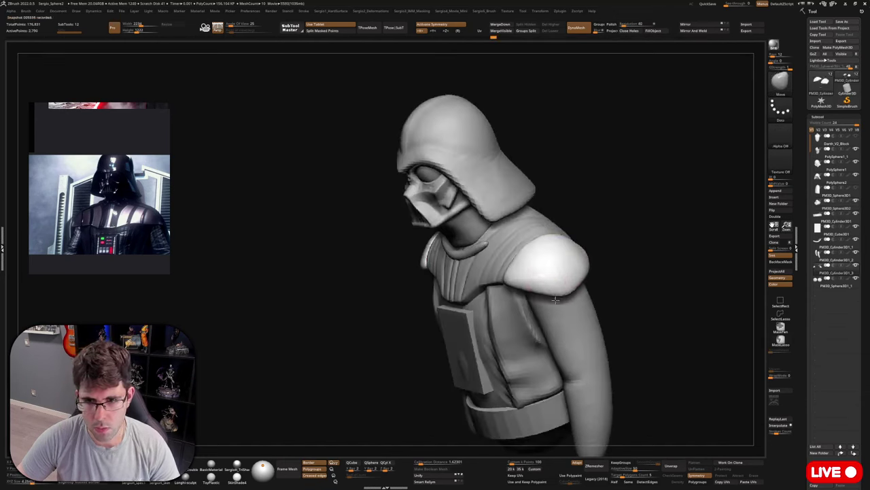
{"action": "right_click_drag", "start_coordinate": [568, 294], "coordinate": [588, 268]}
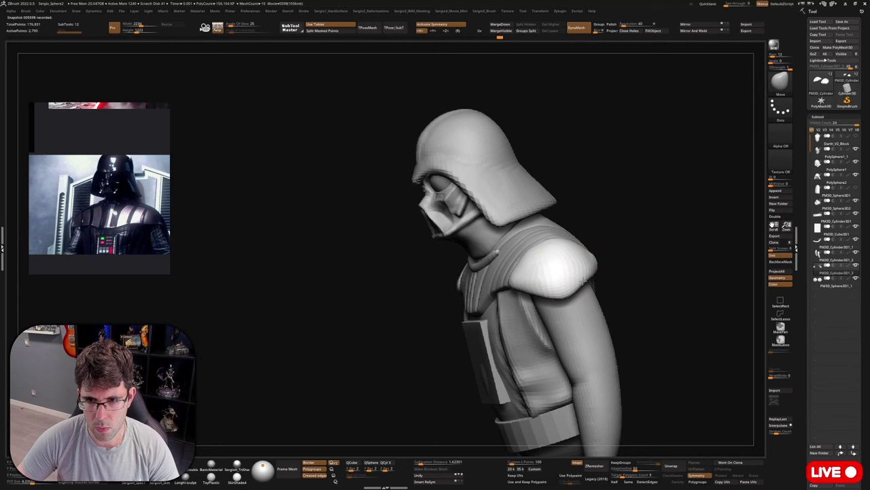
{"action": "right_click_drag", "start_coordinate": [518, 290], "coordinate": [529, 291]}
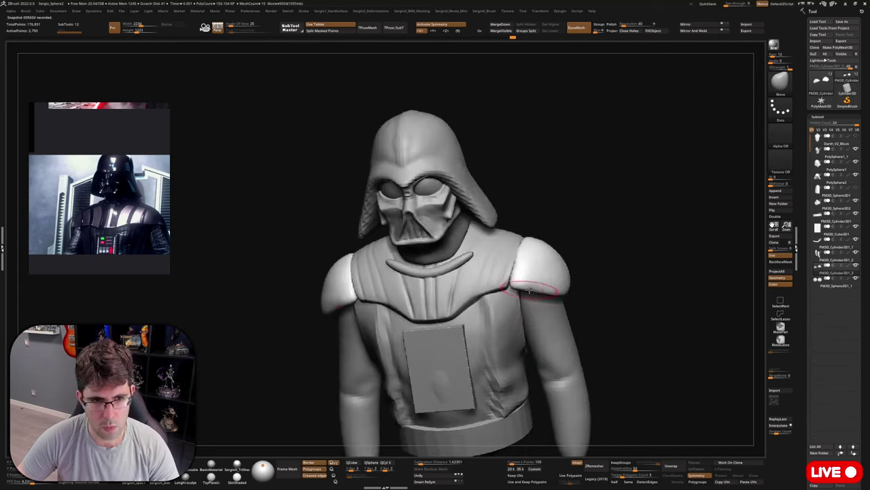
Fit the shoulder pads' inner edges against the chest armor from the front with a resized Move brush.
{"action": "mouse_move", "coordinate": [524, 259]}
{"action": "right_mouse_down"}
{"action": "mouse_move", "coordinate": [527, 252]}
{"action": "mouse_move", "coordinate": [507, 269]}
{"action": "mouse_move", "coordinate": [513, 275]}
{"action": "right_mouse_up"}
{"action": "key", "text": "s"}
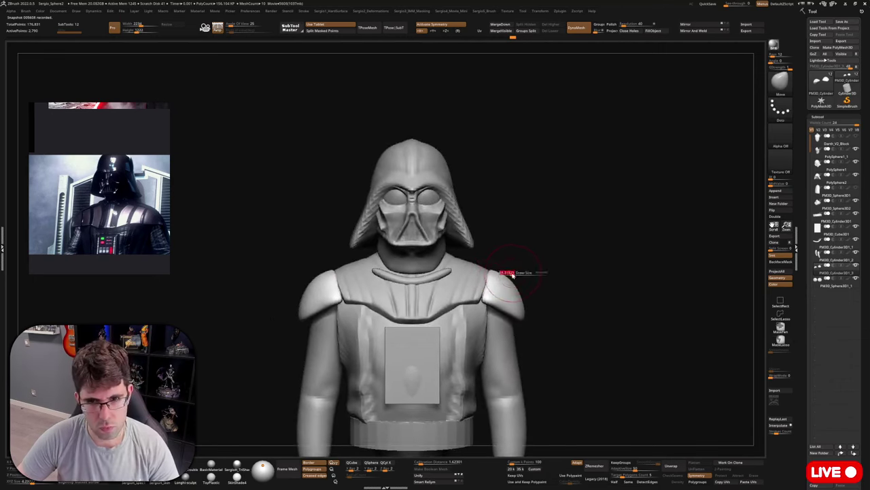
{"action": "key", "text": "s"}
{"action": "mouse_move", "coordinate": [501, 292]}
{"action": "left_mouse_down"}
{"action": "mouse_move", "coordinate": [512, 292]}
{"action": "mouse_move", "coordinate": [510, 307]}
{"action": "mouse_move", "coordinate": [482, 301]}
{"action": "left_mouse_up"}
Select the chest armor, adjust the Move brush size and isolate the armor from the rest of the figure.
{"action": "left_click", "coordinate": [467, 294], "text": "alt"}
{"action": "right_click_drag", "start_coordinate": [510, 303], "coordinate": [428, 311]}
{"action": "key", "text": "s"}
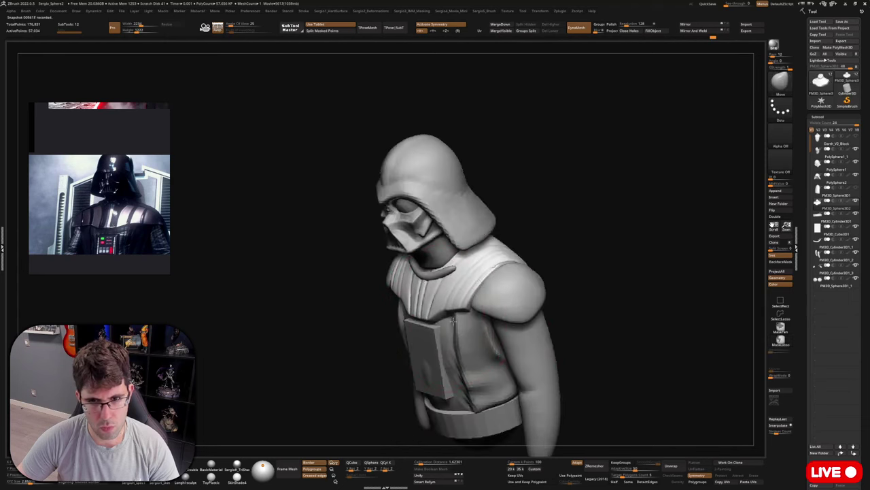
{"action": "mouse_move", "coordinate": [509, 274]}
{"action": "right_mouse_down"}
{"action": "mouse_move", "coordinate": [514, 260]}
{"action": "mouse_move", "coordinate": [438, 325]}
{"action": "mouse_move", "coordinate": [449, 327]}
{"action": "right_mouse_up"}
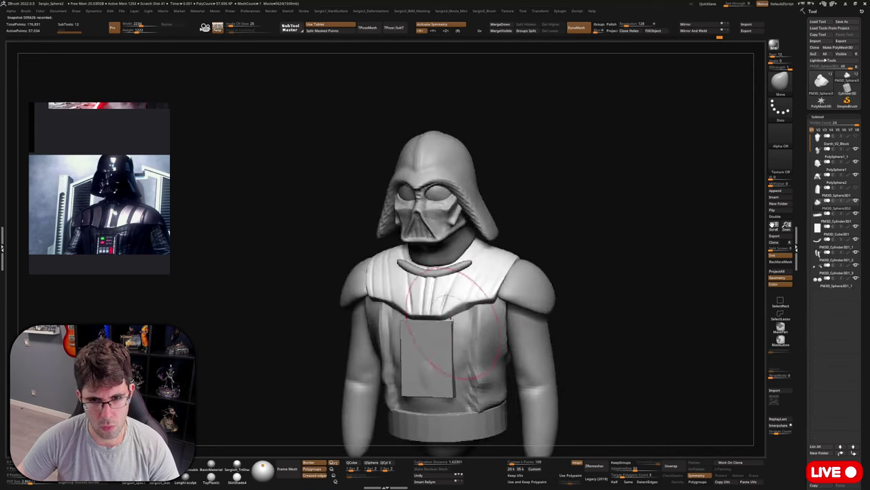
{"action": "key", "text": "shift+s"}
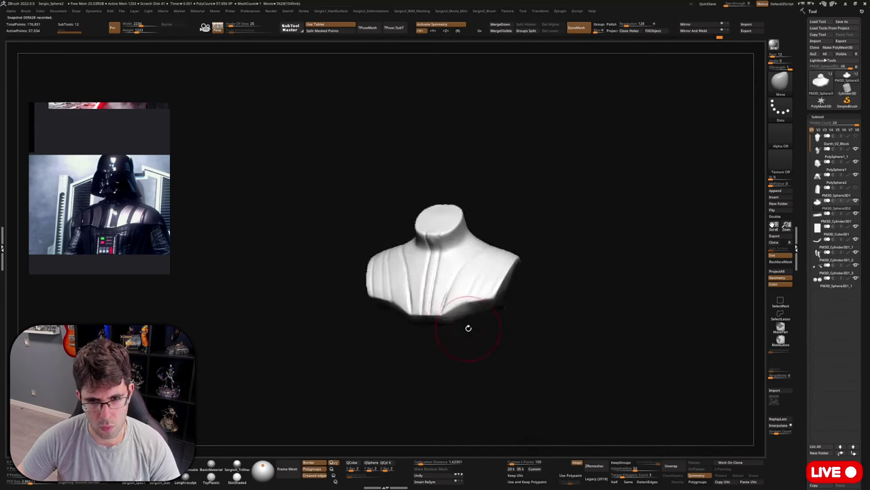
Undo the last change on the chest armor piece and refine its lower edge with the Move brush.
{"action": "mouse_move", "coordinate": [468, 328]}
{"action": "right_mouse_down", "text": "ctrl"}
{"action": "mouse_move", "coordinate": [470, 346]}
{"action": "mouse_move", "coordinate": [488, 320]}
{"action": "mouse_move", "coordinate": [463, 286]}
{"action": "mouse_move", "coordinate": [445, 282]}
{"action": "mouse_move", "coordinate": [435, 313]}
{"action": "mouse_move", "coordinate": [445, 334]}
{"action": "mouse_move", "coordinate": [462, 339]}
{"action": "mouse_move", "coordinate": [468, 281]}
{"action": "right_mouse_up", "text": "ctrl"}
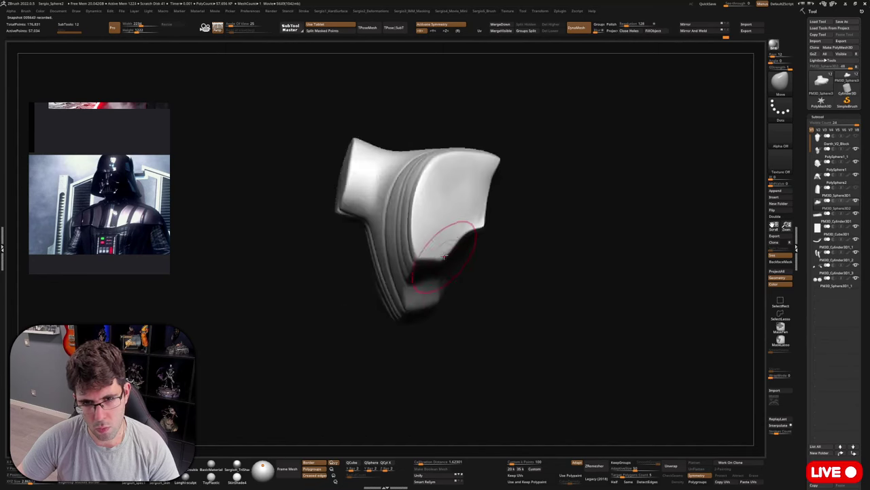
{"action": "key", "text": "ctrl+z"}
{"action": "mouse_move", "coordinate": [452, 246]}
{"action": "left_mouse_down"}
{"action": "mouse_move", "coordinate": [460, 242]}
{"action": "mouse_move", "coordinate": [447, 255]}
{"action": "left_mouse_up"}
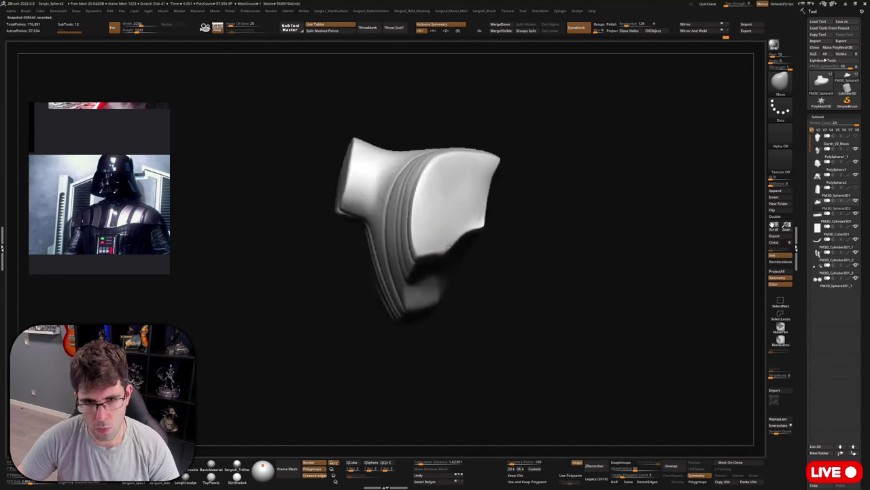
{"action": "mouse_move", "coordinate": [447, 245]}
{"action": "right_mouse_down"}
{"action": "mouse_move", "coordinate": [457, 303]}
{"action": "mouse_move", "coordinate": [444, 245]}
{"action": "mouse_move", "coordinate": [435, 259]}
{"action": "right_mouse_up"}
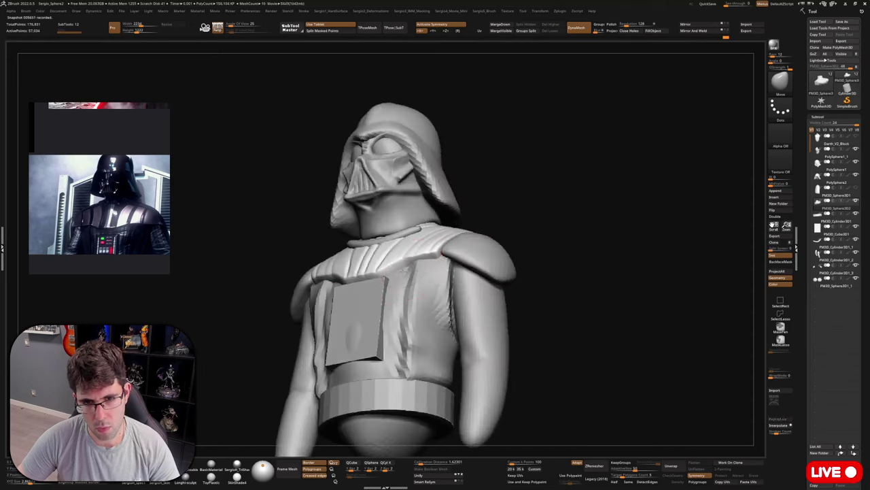
{"action": "right_click_drag", "start_coordinate": [413, 255], "coordinate": [444, 267]}
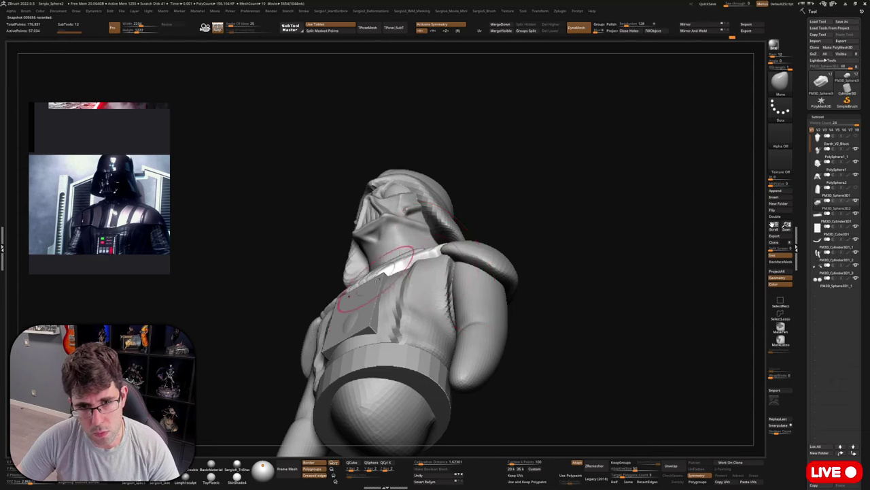
{"action": "right_click_drag", "start_coordinate": [398, 272], "coordinate": [458, 290]}
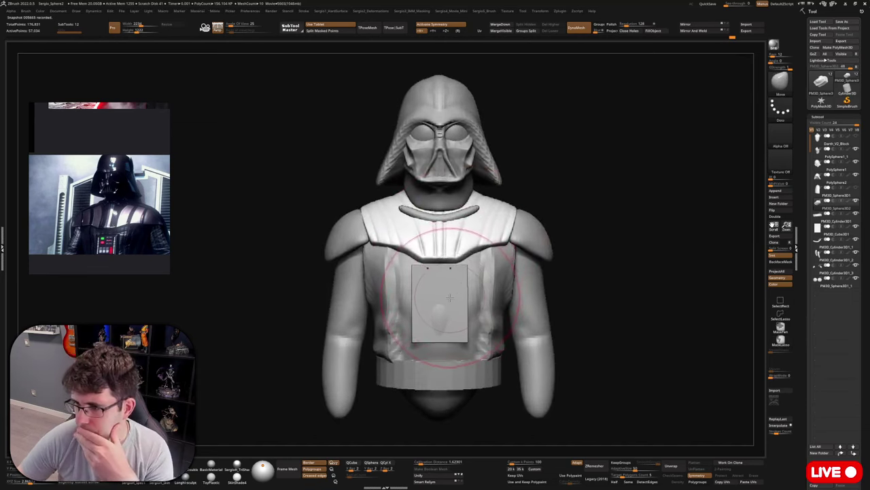
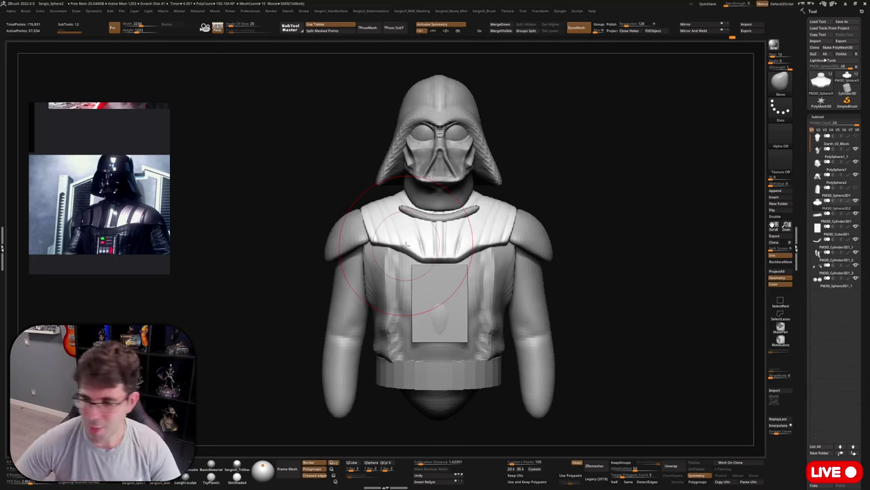
Select the face mask and adjust the shape of its cheek and side contours with the Move brush.
{"action": "left_click_drag", "start_coordinate": [554, 169], "coordinate": [499, 227]}
{"action": "mouse_move", "coordinate": [464, 190]}
{"action": "right_mouse_down"}
{"action": "mouse_move", "coordinate": [440, 193]}
{"action": "mouse_move", "coordinate": [427, 230]}
{"action": "mouse_move", "coordinate": [389, 241]}
{"action": "right_mouse_up"}
{"action": "key", "text": "space"}
{"action": "left_click_drag", "start_coordinate": [427, 206], "coordinate": [438, 206]}
{"action": "left_click", "coordinate": [417, 215], "text": "alt"}
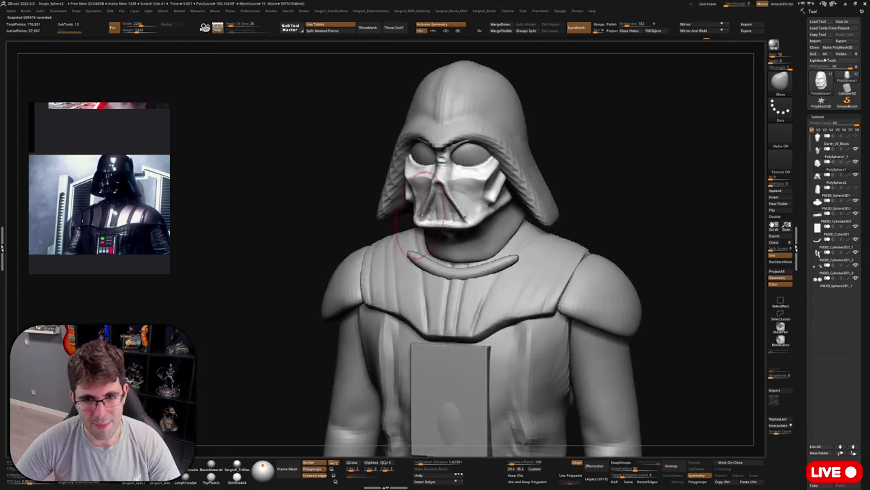
{"action": "key", "text": "ctrl+z"}
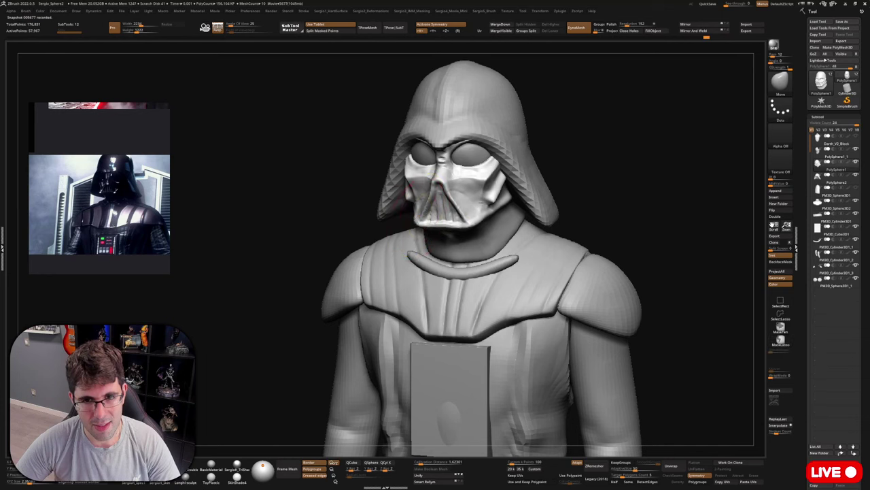
{"action": "left_click_drag", "start_coordinate": [417, 201], "coordinate": [413, 201]}
{"action": "right_click_drag", "start_coordinate": [435, 194], "coordinate": [418, 190]}
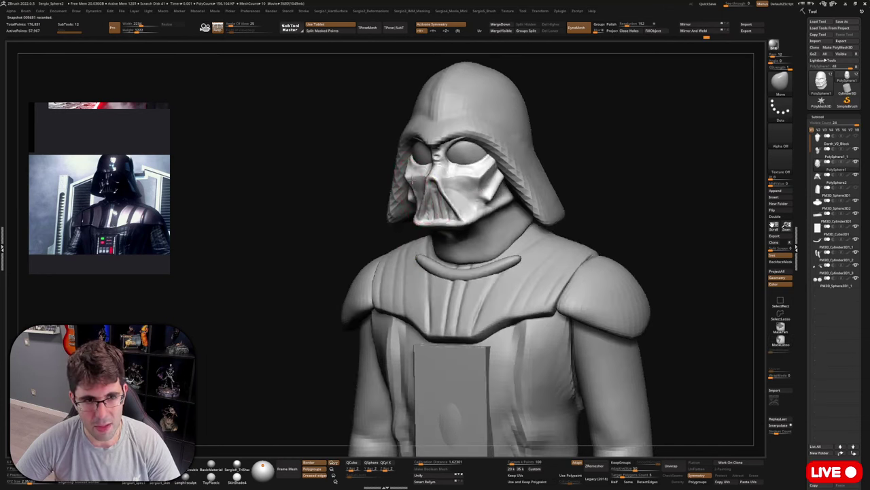
{"action": "left_click_drag", "start_coordinate": [412, 180], "coordinate": [417, 180]}
{"action": "mouse_move", "coordinate": [432, 215]}
{"action": "right_mouse_down"}
{"action": "mouse_move", "coordinate": [420, 219]}
{"action": "mouse_move", "coordinate": [438, 180]}
{"action": "mouse_move", "coordinate": [431, 223]}
{"action": "right_mouse_up"}
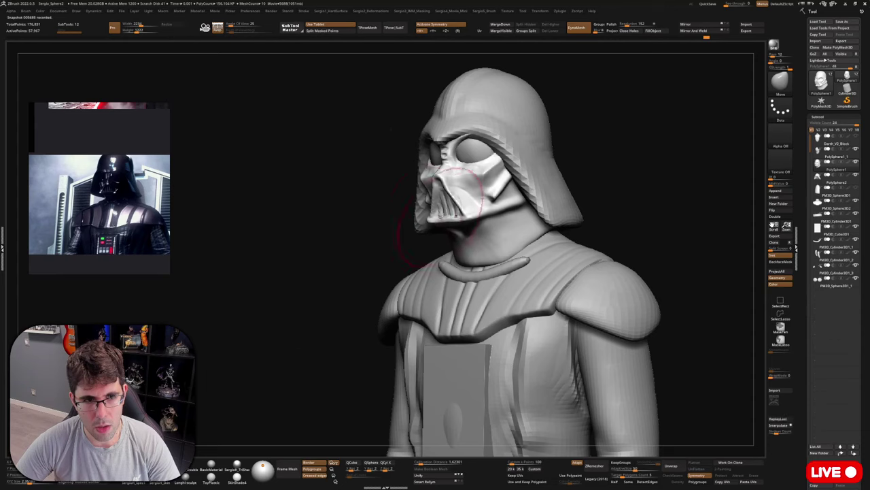
Isolate the face mask and smooth the diagonal cheek strut down to its lower end.
{"action": "right_click_drag", "start_coordinate": [460, 192], "coordinate": [463, 213], "text": "shift"}
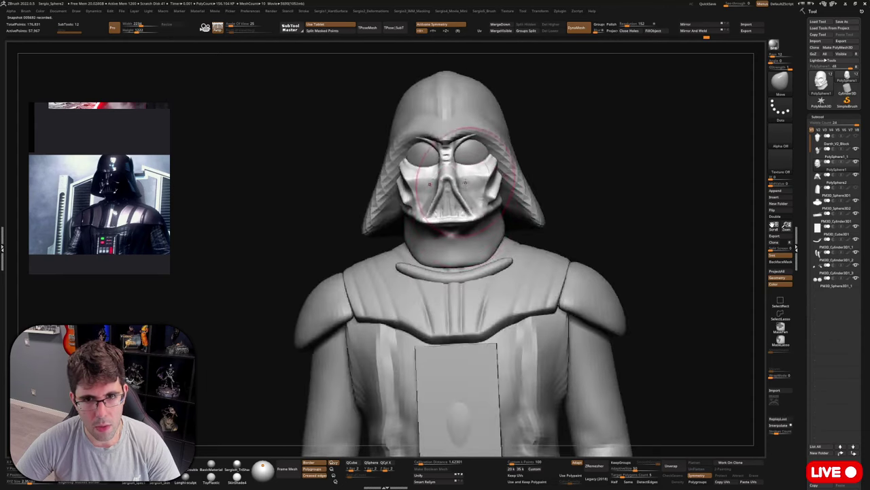
{"action": "right_click_drag", "start_coordinate": [465, 182], "coordinate": [461, 221]}
{"action": "right_click_drag", "start_coordinate": [462, 222], "coordinate": [286, 248], "text": "shift"}
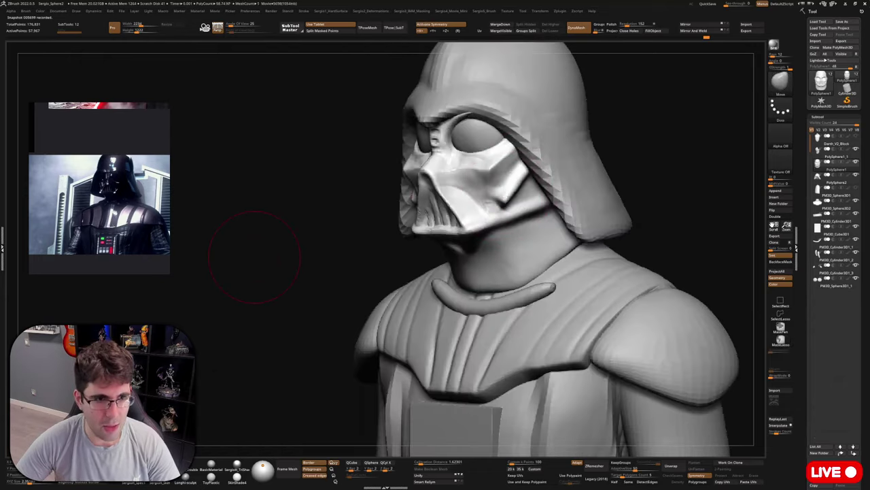
{"action": "right_click_drag", "start_coordinate": [540, 180], "coordinate": [605, 185]}
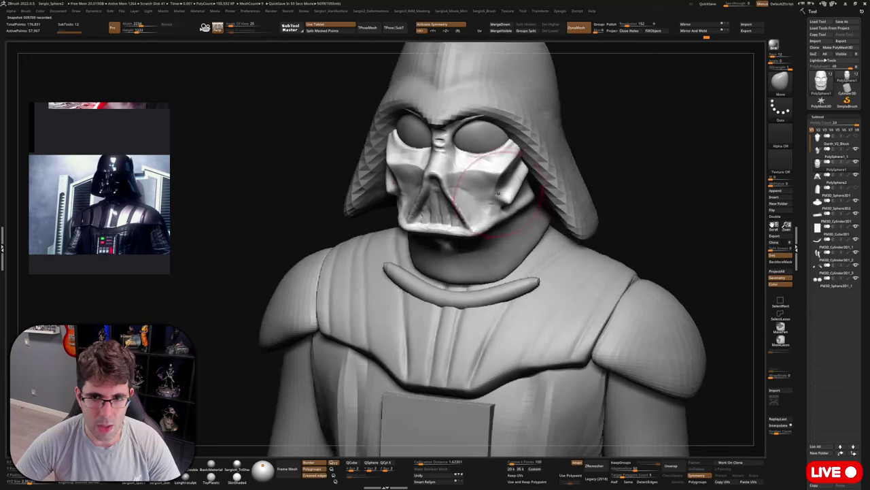
{"action": "mouse_move", "coordinate": [480, 191]}
{"action": "right_mouse_down"}
{"action": "mouse_move", "coordinate": [506, 192]}
{"action": "mouse_move", "coordinate": [474, 230]}
{"action": "right_mouse_up"}
{"action": "right_click_drag", "start_coordinate": [540, 149], "coordinate": [448, 166]}
{"action": "key", "text": "s"}
{"action": "left_click_drag", "start_coordinate": [515, 194], "coordinate": [512, 195], "text": "shift"}
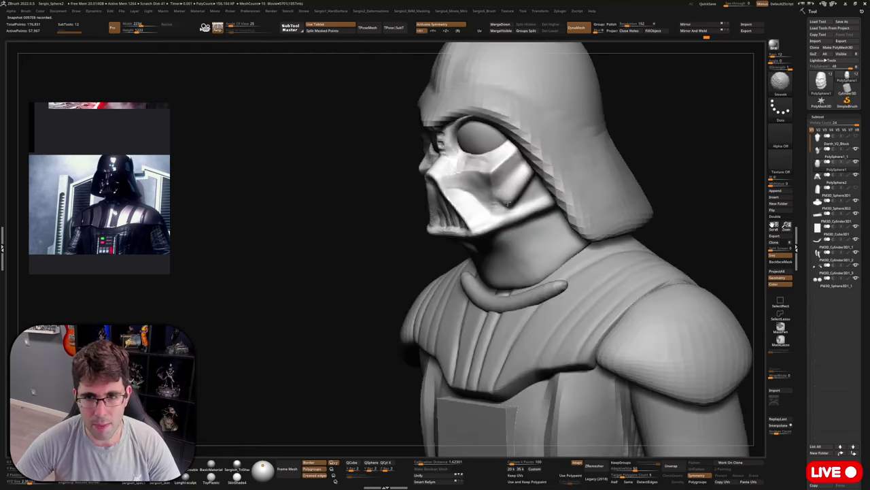
{"action": "left_click", "coordinate": [535, 198], "text": "ctrl+shift"}
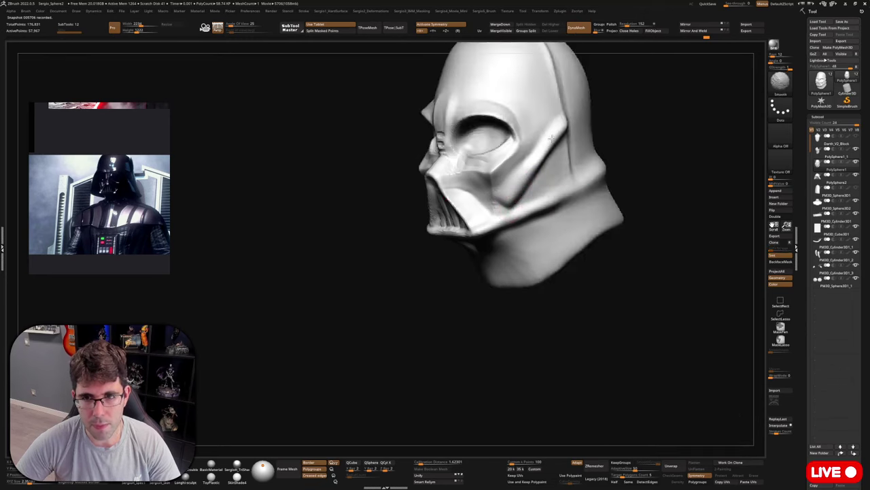
{"action": "left_click_drag", "start_coordinate": [546, 151], "coordinate": [524, 187], "text": "shift"}
{"action": "mouse_move", "coordinate": [515, 195]}
{"action": "right_mouse_down"}
{"action": "mouse_move", "coordinate": [531, 189]}
{"action": "mouse_move", "coordinate": [512, 210]}
{"action": "mouse_move", "coordinate": [503, 202]}
{"action": "right_mouse_up"}
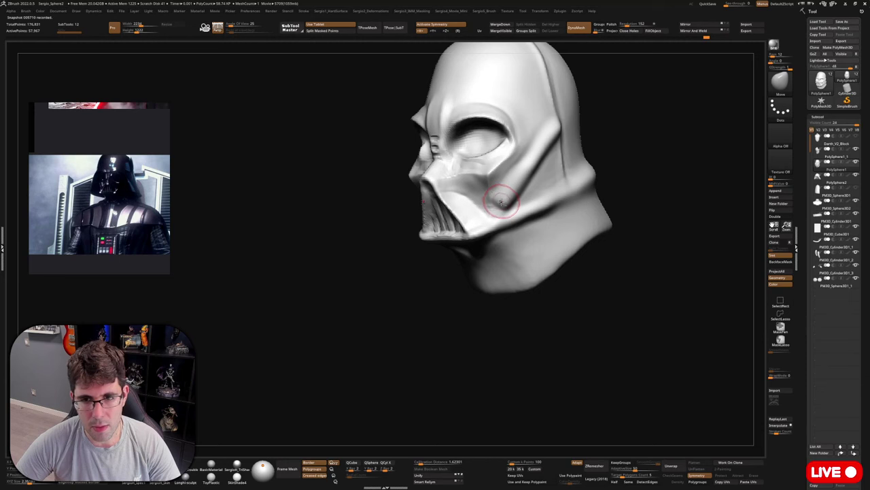
Build up the lower end of the mask's cheek strut with the ClayBuildup brush and blend it into the cheek.
{"action": "key", "text": "b"}
{"action": "key", "text": "c"}
{"action": "key", "text": "b"}
{"action": "left_click_drag", "start_coordinate": [509, 206], "coordinate": [501, 196]}
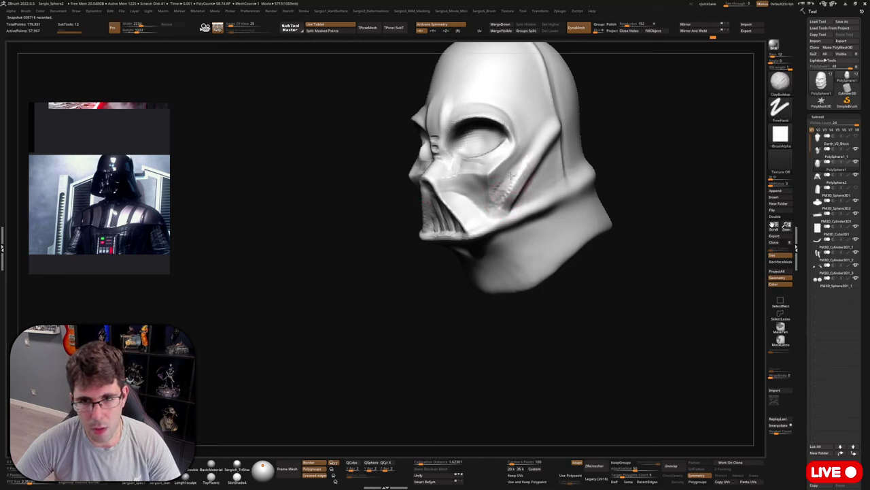
{"action": "left_click_drag", "start_coordinate": [506, 188], "coordinate": [497, 194]}
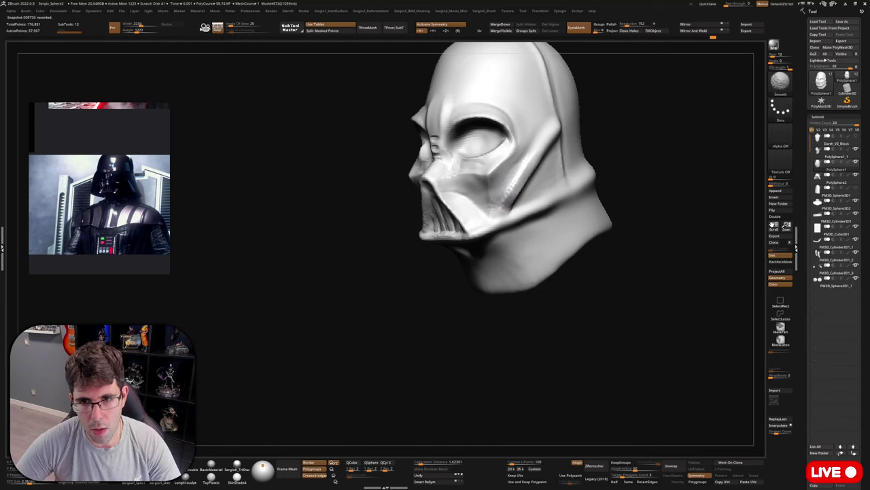
{"action": "mouse_move", "coordinate": [527, 197]}
{"action": "right_mouse_down"}
{"action": "mouse_move", "coordinate": [561, 208]}
{"action": "mouse_move", "coordinate": [463, 206]}
{"action": "mouse_move", "coordinate": [511, 209]}
{"action": "right_mouse_up"}
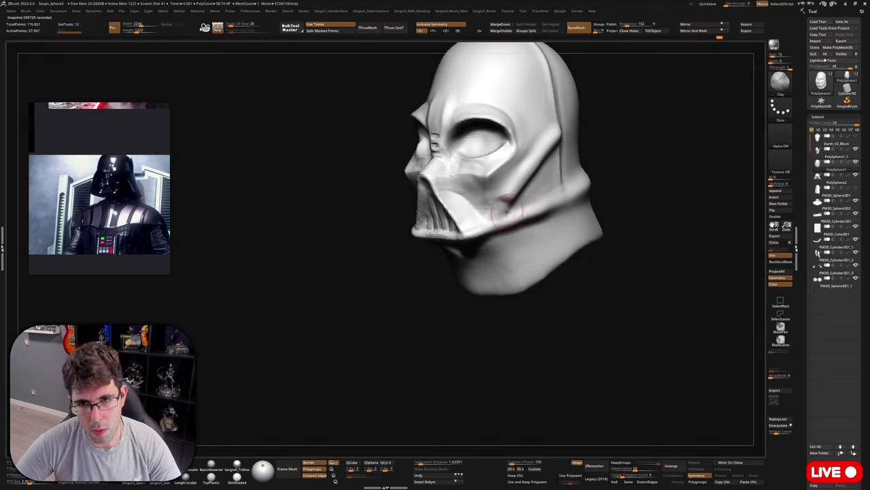
{"action": "mouse_move", "coordinate": [506, 212]}
{"action": "right_mouse_down"}
{"action": "mouse_move", "coordinate": [499, 195]}
{"action": "mouse_move", "coordinate": [505, 222]}
{"action": "mouse_move", "coordinate": [467, 179]}
{"action": "mouse_move", "coordinate": [489, 189]}
{"action": "right_mouse_up"}
{"action": "mouse_move", "coordinate": [496, 220]}
{"action": "right_mouse_down"}
{"action": "mouse_move", "coordinate": [497, 188]}
{"action": "mouse_move", "coordinate": [485, 209]}
{"action": "right_mouse_up"}
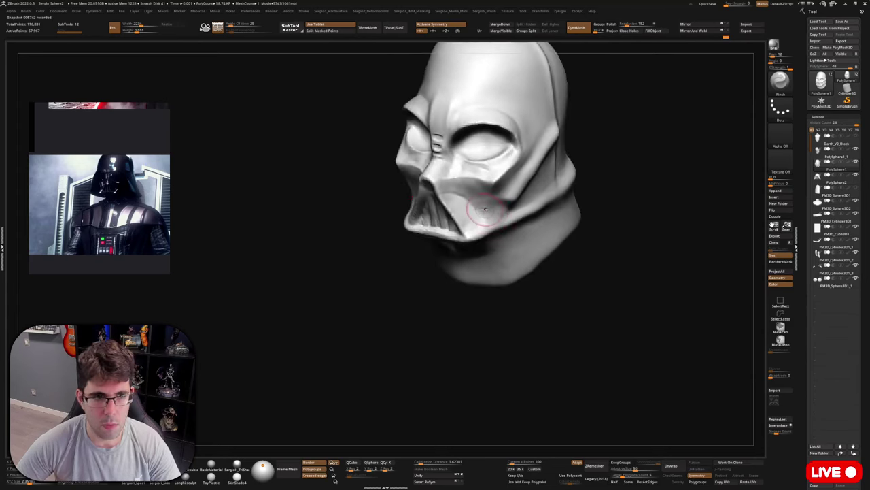
Reshape the mask's lower cheeks beside the mouth grille with the Move brush.
{"action": "right_click_drag", "start_coordinate": [430, 186], "coordinate": [494, 189], "text": "ctrl"}
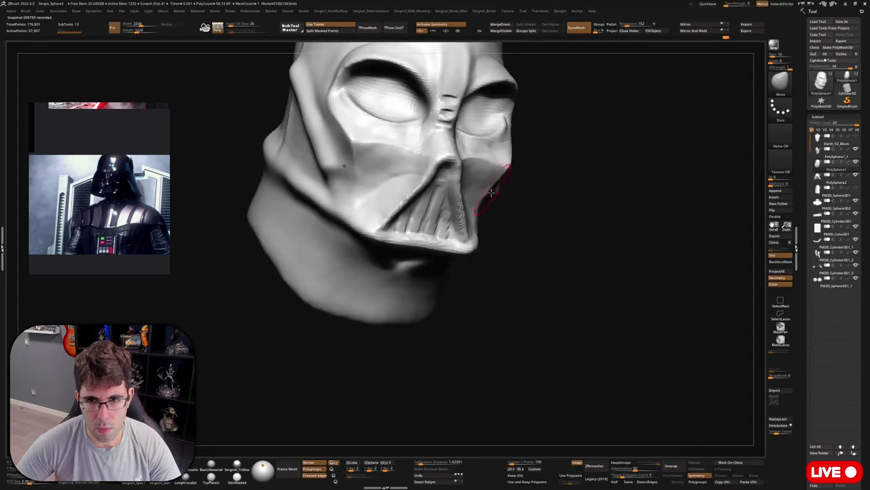
{"action": "right_click_drag", "start_coordinate": [483, 212], "coordinate": [489, 225]}
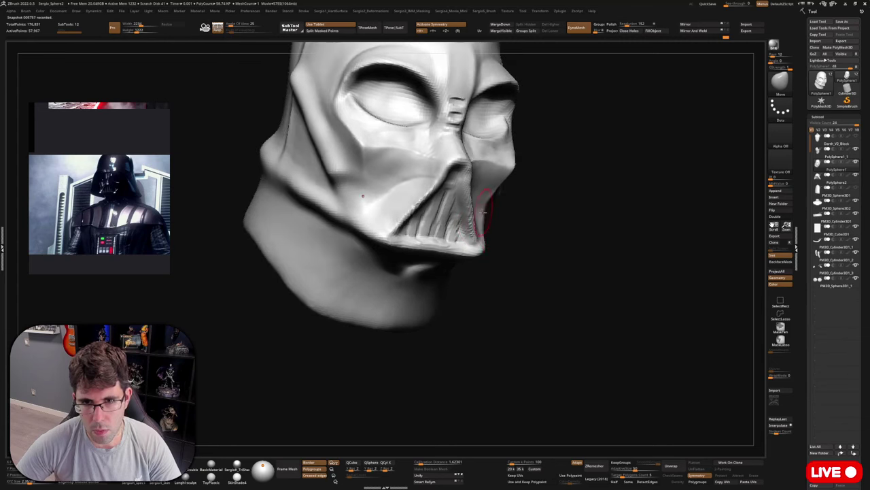
{"action": "right_click_drag", "start_coordinate": [498, 232], "coordinate": [474, 264]}
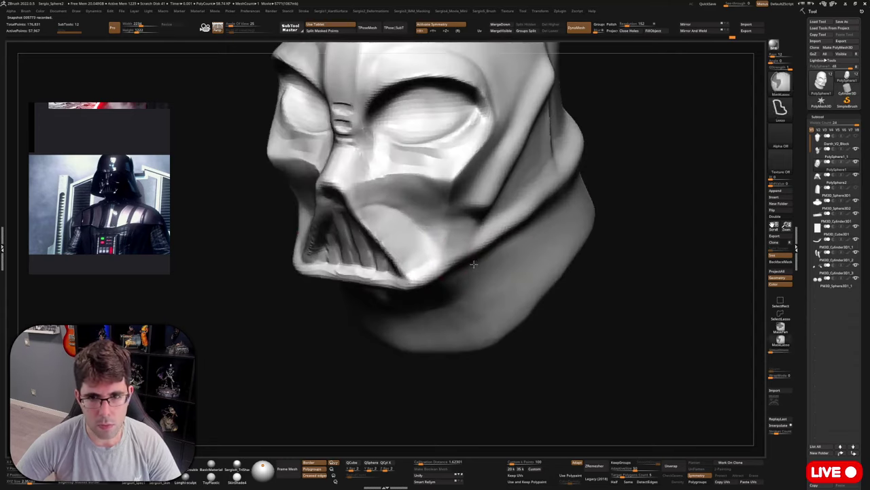
Carve sharper creases at the mouth grille's lower corner and along the jaw band with the DamStandard brush.
{"action": "key", "text": "b"}
{"action": "key", "text": "d"}
{"action": "key", "text": "s"}
{"action": "left_click_drag", "start_coordinate": [420, 271], "coordinate": [434, 252]}
{"action": "right_click_drag", "start_coordinate": [516, 230], "coordinate": [474, 233]}
{"action": "left_click_drag", "start_coordinate": [474, 233], "coordinate": [579, 162]}
{"action": "mouse_move", "coordinate": [579, 162]}
{"action": "right_mouse_down", "text": "ctrl"}
{"action": "mouse_move", "coordinate": [537, 225]}
{"action": "mouse_move", "coordinate": [519, 234]}
{"action": "right_mouse_up", "text": "ctrl"}
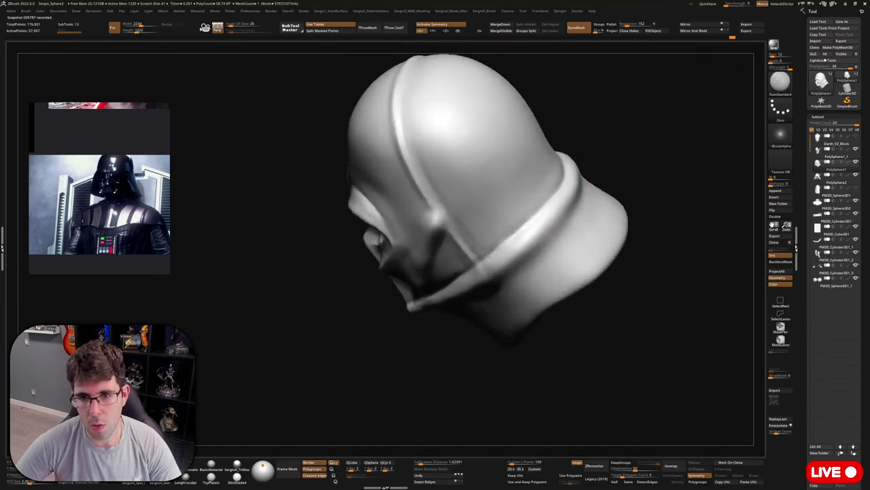
{"action": "right_click_drag", "start_coordinate": [540, 204], "coordinate": [500, 232]}
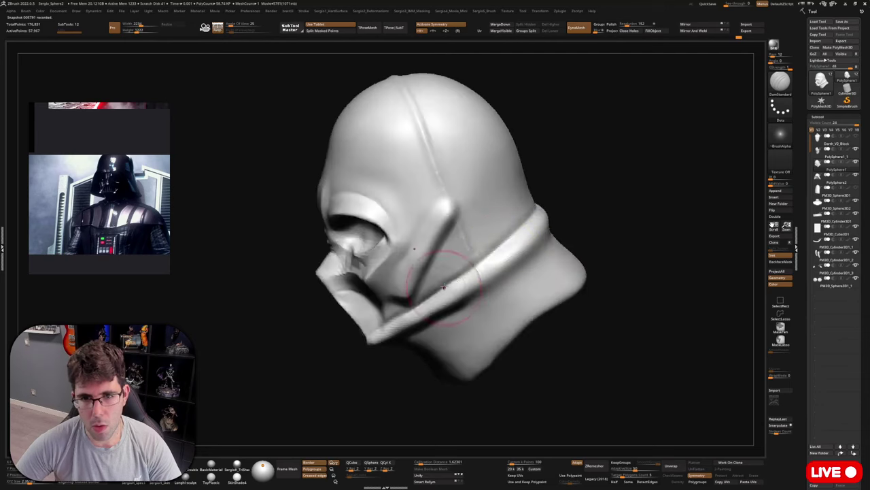
{"action": "mouse_move", "coordinate": [390, 324]}
{"action": "right_mouse_down"}
{"action": "mouse_move", "coordinate": [497, 270]}
{"action": "mouse_move", "coordinate": [495, 287]}
{"action": "right_mouse_up"}
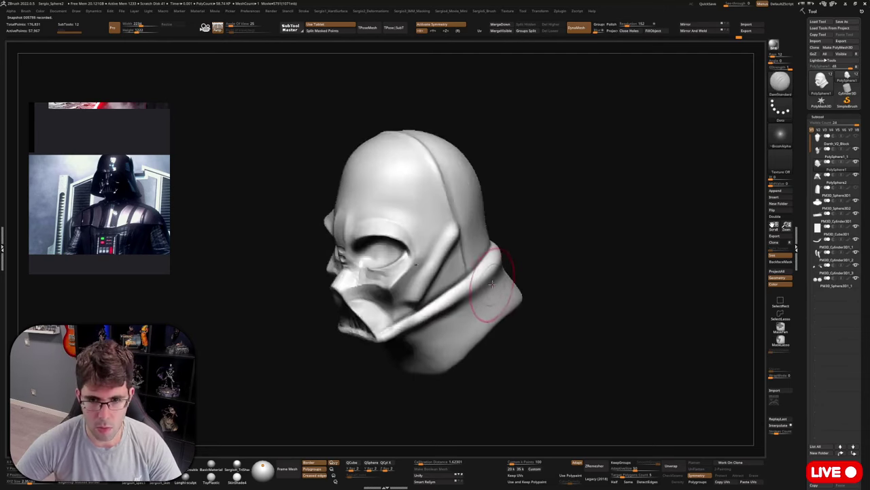
Try a sculpting stroke on the rear end of the mask's jaw band.
{"action": "left_click_drag", "start_coordinate": [497, 266], "coordinate": [497, 271]}
{"action": "key", "text": "ctrl+z"}
{"action": "key", "text": "s"}
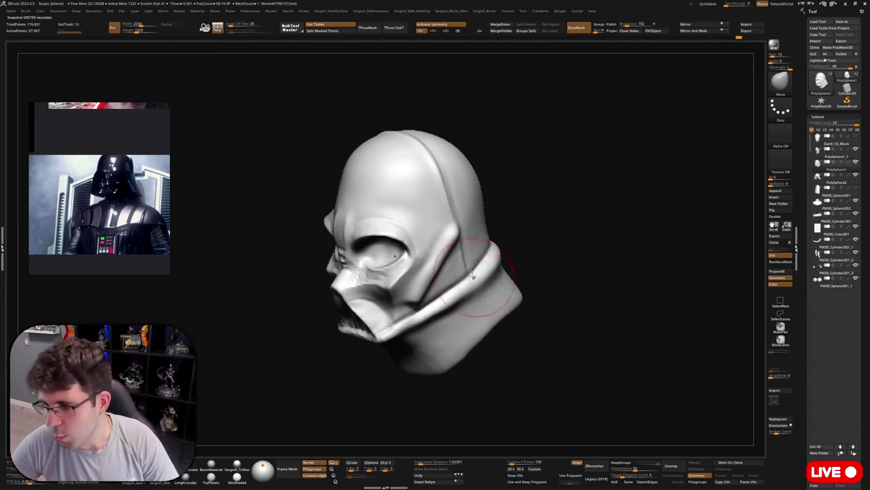
{"action": "mouse_move", "coordinate": [480, 247]}
{"action": "right_mouse_down"}
{"action": "mouse_move", "coordinate": [471, 212]}
{"action": "mouse_move", "coordinate": [484, 220]}
{"action": "mouse_move", "coordinate": [486, 184]}
{"action": "mouse_move", "coordinate": [468, 152]}
{"action": "right_mouse_up"}
{"action": "key", "text": "s"}
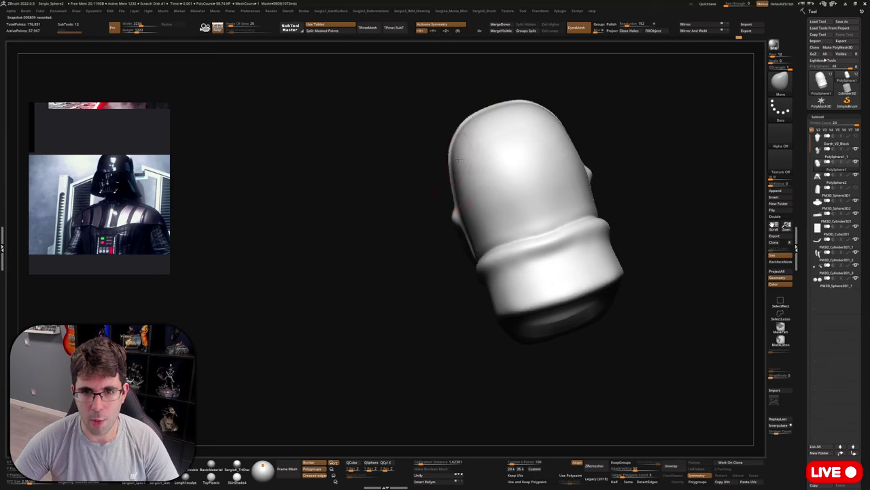
{"action": "right_click_drag", "start_coordinate": [455, 158], "coordinate": [531, 220]}
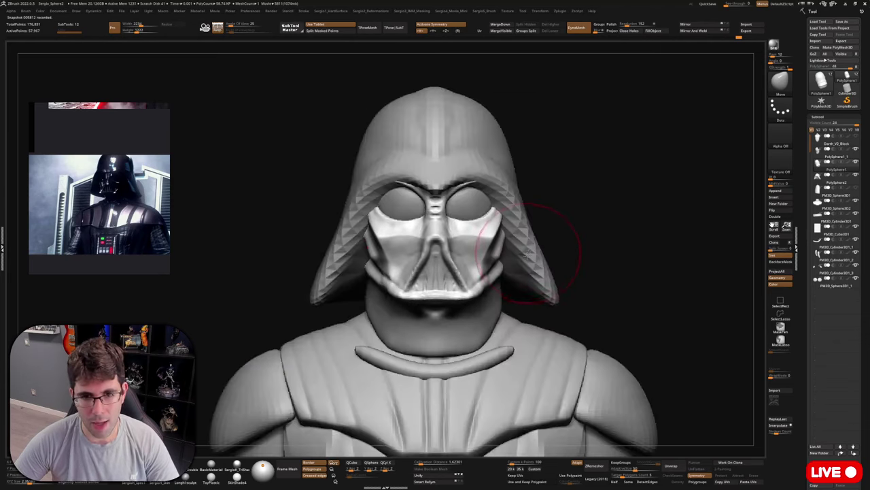
Select the helmet and remesh it with DynaMesh at a higher resolution.
{"action": "right_click_drag", "start_coordinate": [531, 253], "coordinate": [571, 219], "text": "ctrl"}
{"action": "left_click", "coordinate": [514, 220], "text": "alt"}
{"action": "right_click_drag", "start_coordinate": [483, 183], "coordinate": [529, 46], "text": "ctrl"}
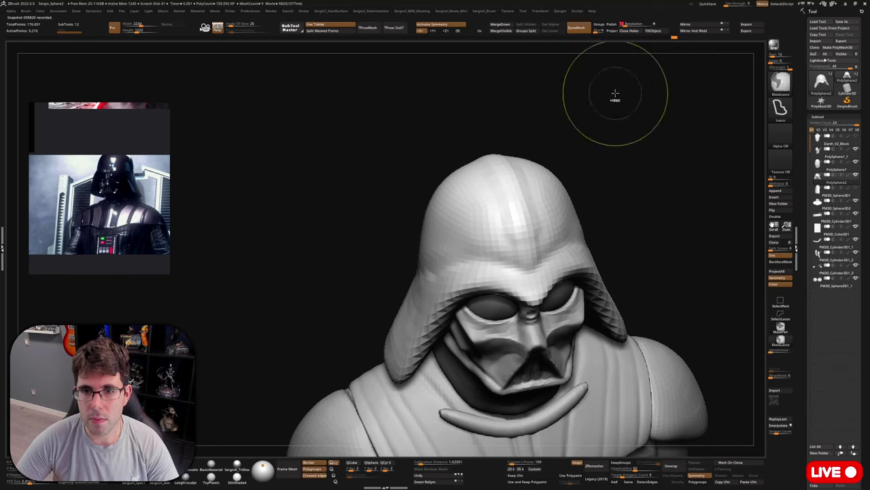
{"action": "right_click_drag", "start_coordinate": [553, 214], "coordinate": [510, 214]}
{"action": "key", "text": "ctrl+z"}
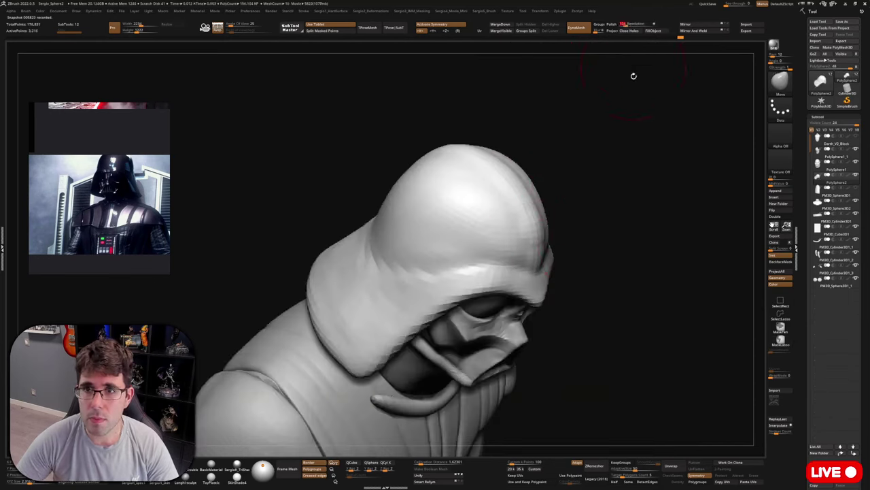
{"action": "right_click_drag", "start_coordinate": [600, 184], "coordinate": [554, 195]}
Smooth the helmet's dome, flared sides and back to remove the faceted surface.
{"action": "right_click_drag", "start_coordinate": [545, 247], "coordinate": [486, 195]}
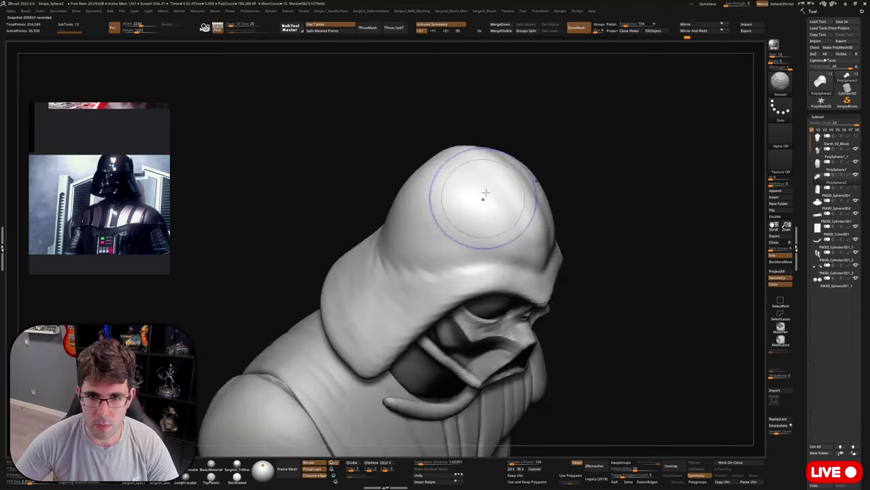
{"action": "right_click_drag", "start_coordinate": [417, 272], "coordinate": [361, 242]}
{"action": "left_click_drag", "start_coordinate": [361, 241], "coordinate": [418, 319], "text": "shift"}
{"action": "mouse_move", "coordinate": [517, 293]}
{"action": "right_mouse_down"}
{"action": "mouse_move", "coordinate": [460, 230]}
{"action": "mouse_move", "coordinate": [469, 296]}
{"action": "right_mouse_up"}
{"action": "right_click_drag", "start_coordinate": [565, 213], "coordinate": [491, 219]}
{"action": "left_click_drag", "start_coordinate": [491, 219], "coordinate": [503, 139], "text": "shift"}
{"action": "right_click_drag", "start_coordinate": [501, 140], "coordinate": [515, 157]}
{"action": "right_click_drag", "start_coordinate": [410, 184], "coordinate": [502, 194]}
{"action": "right_click_drag", "start_coordinate": [597, 227], "coordinate": [442, 149]}
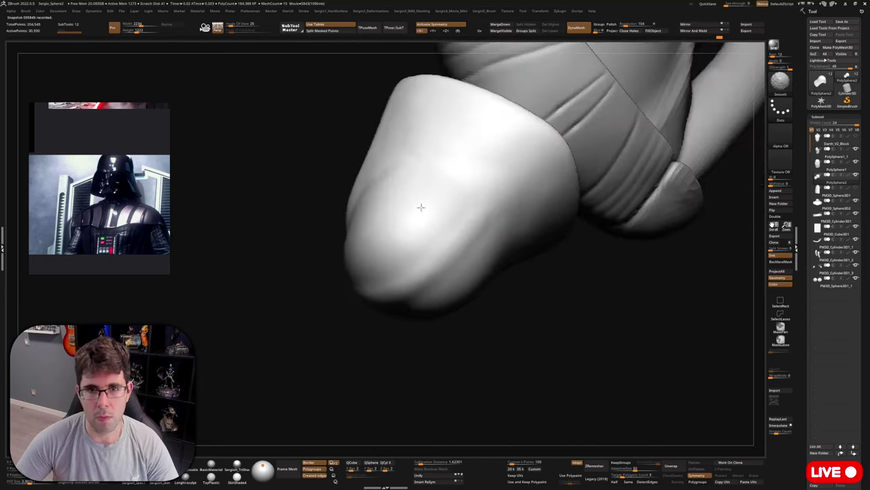
{"action": "mouse_move", "coordinate": [428, 249]}
{"action": "right_mouse_down"}
{"action": "mouse_move", "coordinate": [491, 256]}
{"action": "mouse_move", "coordinate": [451, 229]}
{"action": "right_mouse_up"}
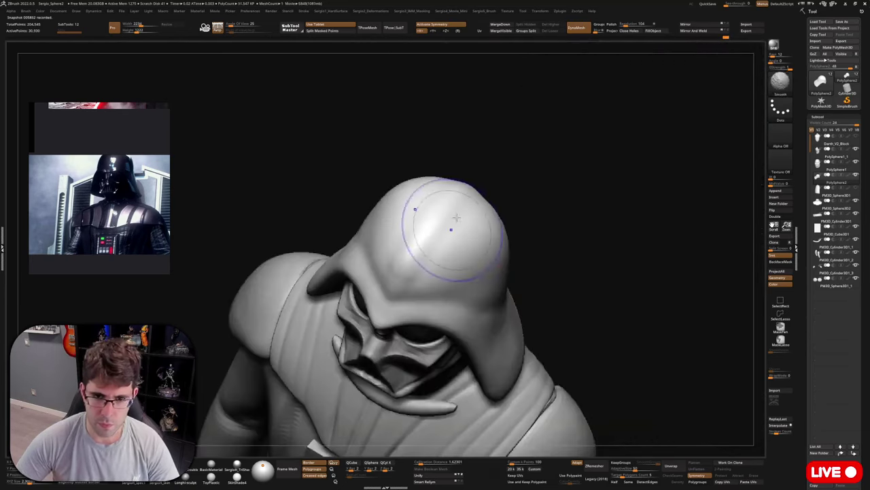
{"action": "left_click_drag", "start_coordinate": [450, 229], "coordinate": [496, 295], "text": "shift"}
Carve creases into the front of the helmet around its pointed brow peak with the DamStandard brush.
{"action": "right_click_drag", "start_coordinate": [495, 295], "coordinate": [424, 194]}
{"action": "key", "text": "b"}
{"action": "key", "text": "d"}
{"action": "key", "text": "s"}
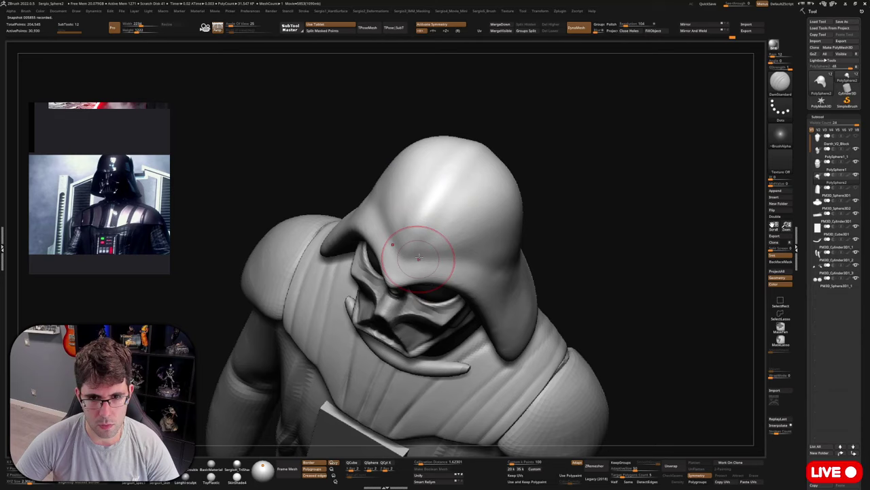
{"action": "mouse_move", "coordinate": [418, 257]}
{"action": "right_mouse_down"}
{"action": "mouse_move", "coordinate": [421, 219]}
{"action": "mouse_move", "coordinate": [495, 231]}
{"action": "mouse_move", "coordinate": [443, 270]}
{"action": "mouse_move", "coordinate": [414, 270]}
{"action": "mouse_move", "coordinate": [445, 272]}
{"action": "mouse_move", "coordinate": [444, 286]}
{"action": "right_mouse_up"}
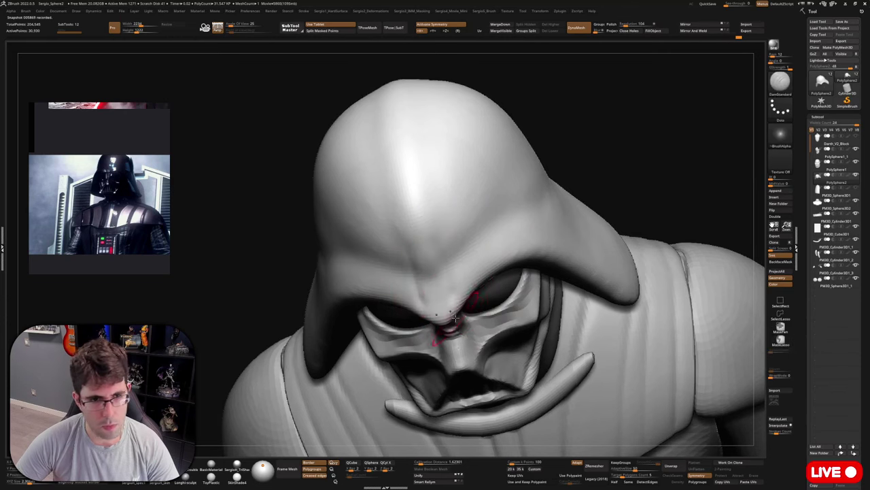
{"action": "right_click_drag", "start_coordinate": [455, 305], "coordinate": [450, 204]}
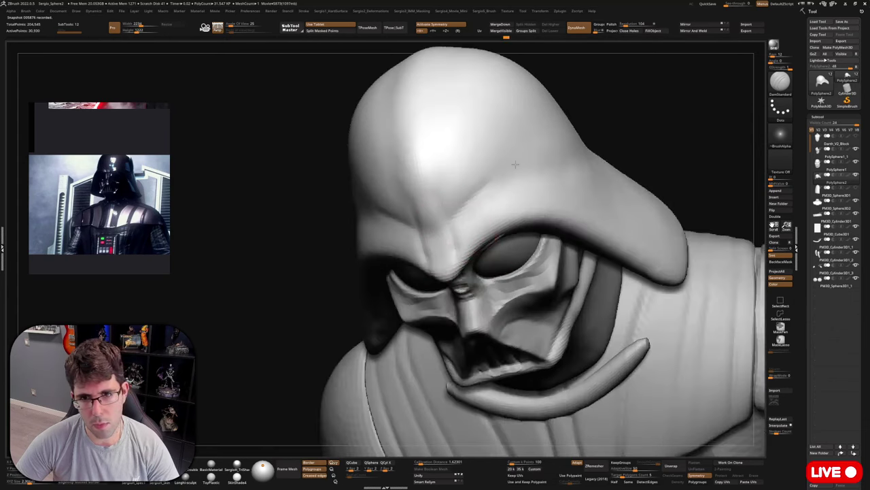
Sharpen the seam where the helmet's dome meets the flared side with the DamStandard brush.
{"action": "key", "text": "space"}
{"action": "mouse_move", "coordinate": [501, 241]}
{"action": "right_mouse_down", "text": "ctrl"}
{"action": "mouse_move", "coordinate": [495, 182]}
{"action": "mouse_move", "coordinate": [492, 221]}
{"action": "right_mouse_up", "text": "ctrl"}
{"action": "right_click_drag", "start_coordinate": [554, 200], "coordinate": [509, 206]}
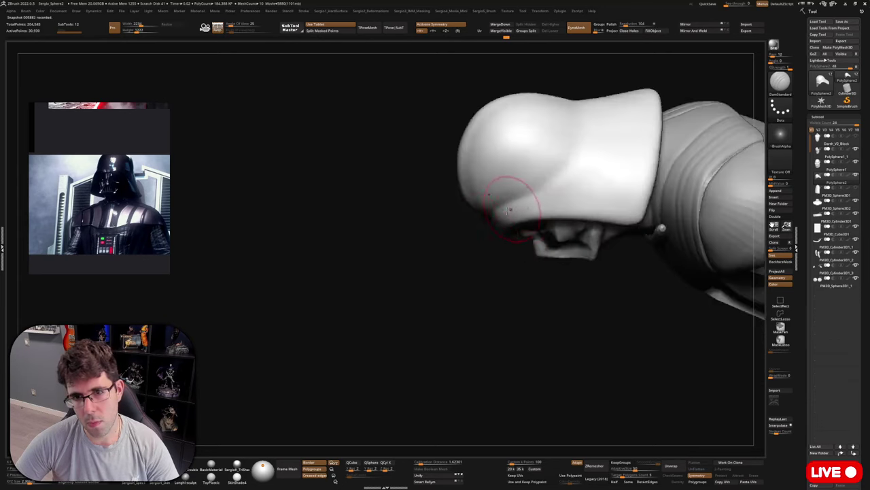
{"action": "right_click_drag", "start_coordinate": [571, 157], "coordinate": [565, 198]}
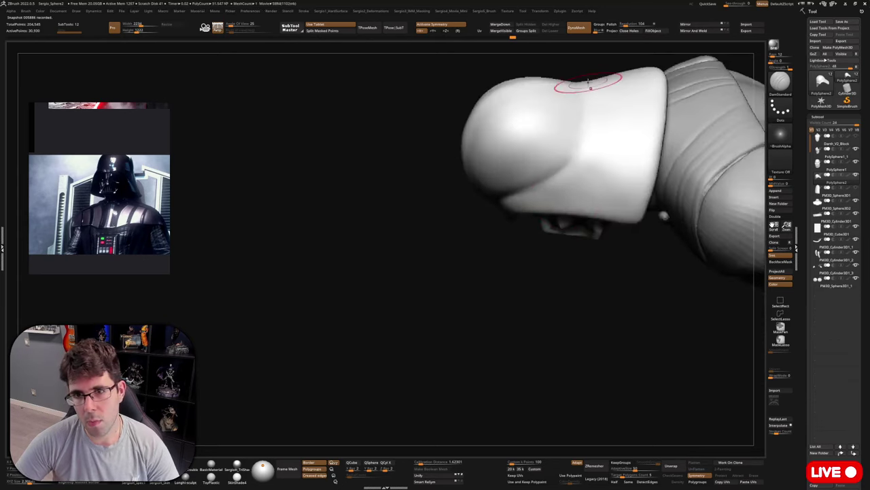
Build up the helmet's flared side below the dome with the Clay brush and smooth the surface.
{"action": "mouse_move", "coordinate": [573, 159]}
{"action": "right_mouse_down"}
{"action": "mouse_move", "coordinate": [505, 194]}
{"action": "mouse_move", "coordinate": [497, 223]}
{"action": "right_mouse_up"}
{"action": "key", "text": "b"}
{"action": "key", "text": "c"}
{"action": "key", "text": "l"}
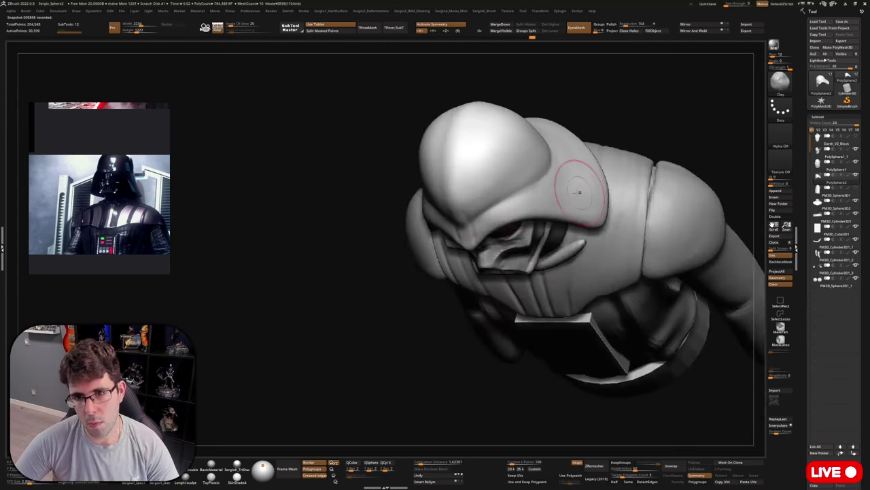
{"action": "mouse_move", "coordinate": [584, 164]}
{"action": "right_mouse_down"}
{"action": "mouse_move", "coordinate": [538, 197]}
{"action": "mouse_move", "coordinate": [522, 227]}
{"action": "right_mouse_up"}
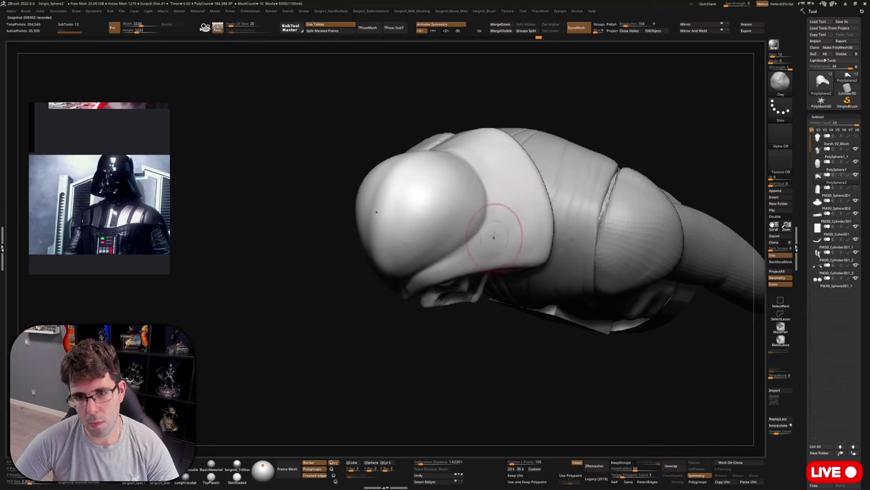
{"action": "left_click_drag", "start_coordinate": [520, 192], "coordinate": [522, 225], "text": "shift"}
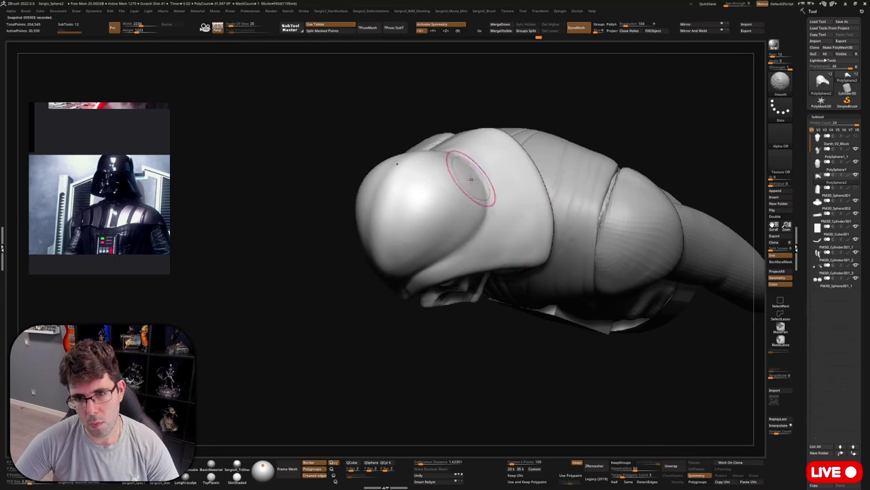
Adjust the overall shape of the helmet's dome with the Move brush.
{"action": "right_click_drag", "start_coordinate": [488, 196], "coordinate": [463, 219]}
{"action": "mouse_move", "coordinate": [424, 243]}
{"action": "right_mouse_down"}
{"action": "mouse_move", "coordinate": [525, 207]}
{"action": "mouse_move", "coordinate": [519, 197]}
{"action": "mouse_move", "coordinate": [496, 214]}
{"action": "right_mouse_up"}
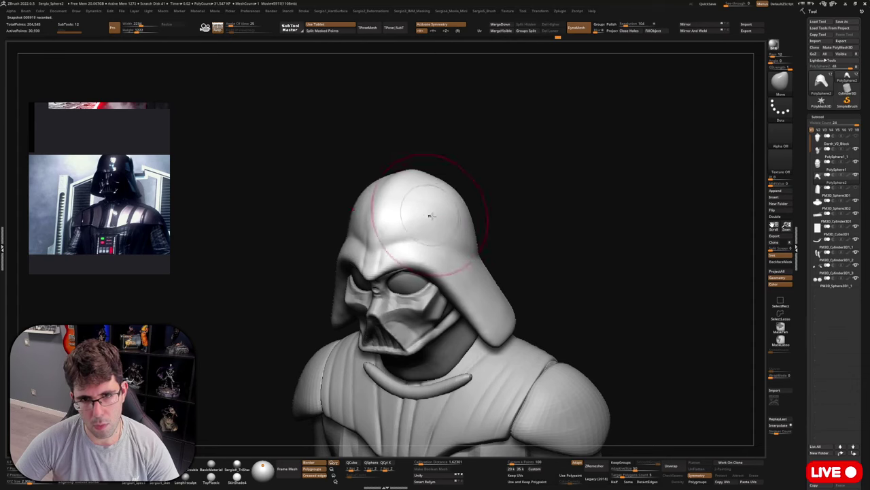
{"action": "mouse_move", "coordinate": [414, 194]}
{"action": "right_mouse_down"}
{"action": "mouse_move", "coordinate": [478, 200]}
{"action": "mouse_move", "coordinate": [451, 206]}
{"action": "right_mouse_up"}
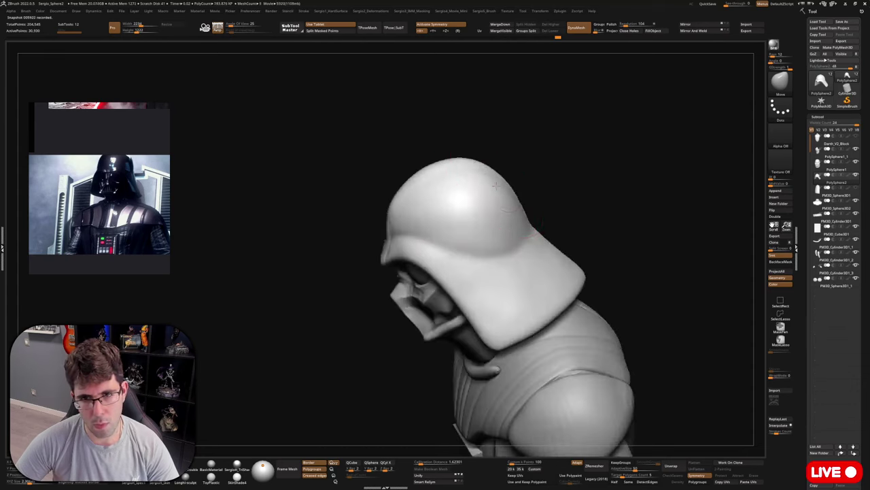
Carve the grooves of the central ridge from the brow peak up over the dome with the DamStandard brush.
{"action": "mouse_move", "coordinate": [496, 186]}
{"action": "right_mouse_down"}
{"action": "mouse_move", "coordinate": [469, 225]}
{"action": "mouse_move", "coordinate": [438, 208]}
{"action": "mouse_move", "coordinate": [414, 216]}
{"action": "mouse_move", "coordinate": [391, 196]}
{"action": "right_mouse_up"}
{"action": "key", "text": "b"}
{"action": "key", "text": "d"}
{"action": "key", "text": "s"}
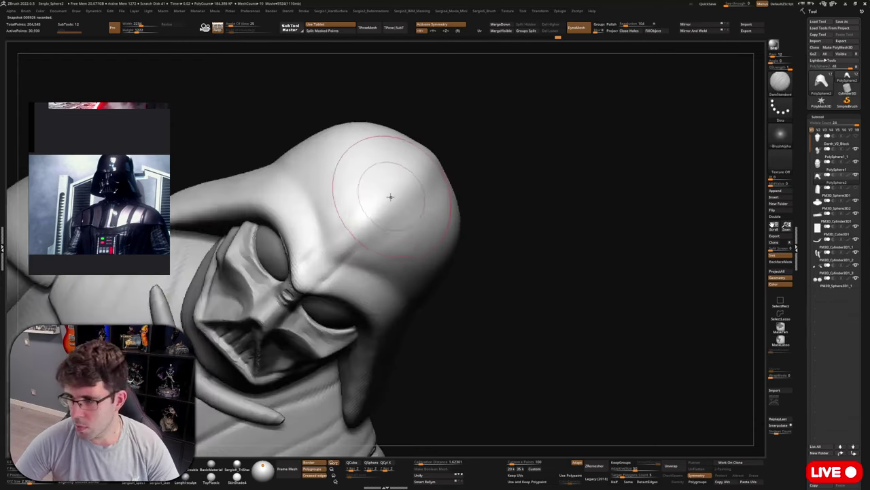
{"action": "right_click_drag", "start_coordinate": [416, 227], "coordinate": [500, 223]}
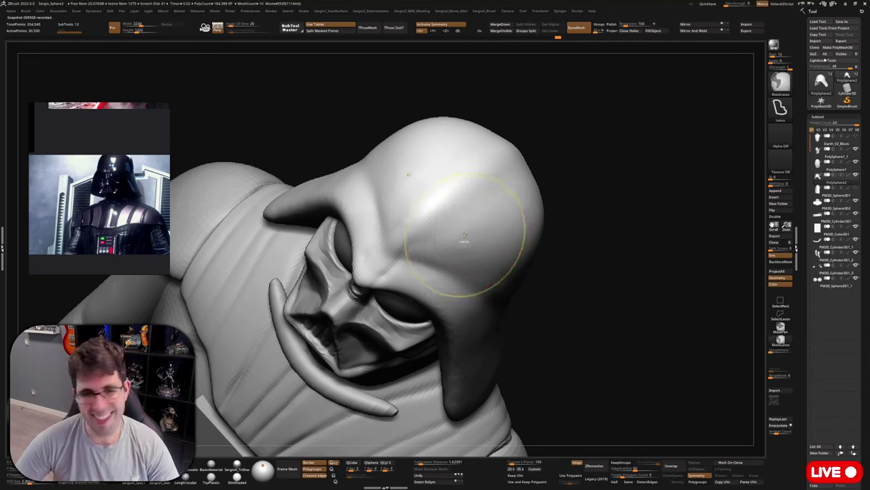
{"action": "mouse_move", "coordinate": [467, 204]}
{"action": "right_mouse_down"}
{"action": "mouse_move", "coordinate": [388, 242]}
{"action": "mouse_move", "coordinate": [418, 243]}
{"action": "mouse_move", "coordinate": [394, 260]}
{"action": "right_mouse_up"}
{"action": "right_click_drag", "start_coordinate": [472, 197], "coordinate": [388, 267], "text": "alt"}
{"action": "left_click_drag", "start_coordinate": [362, 294], "coordinate": [453, 221]}
{"action": "mouse_move", "coordinate": [453, 221]}
{"action": "right_mouse_down"}
{"action": "mouse_move", "coordinate": [444, 249]}
{"action": "mouse_move", "coordinate": [371, 286]}
{"action": "right_mouse_up"}
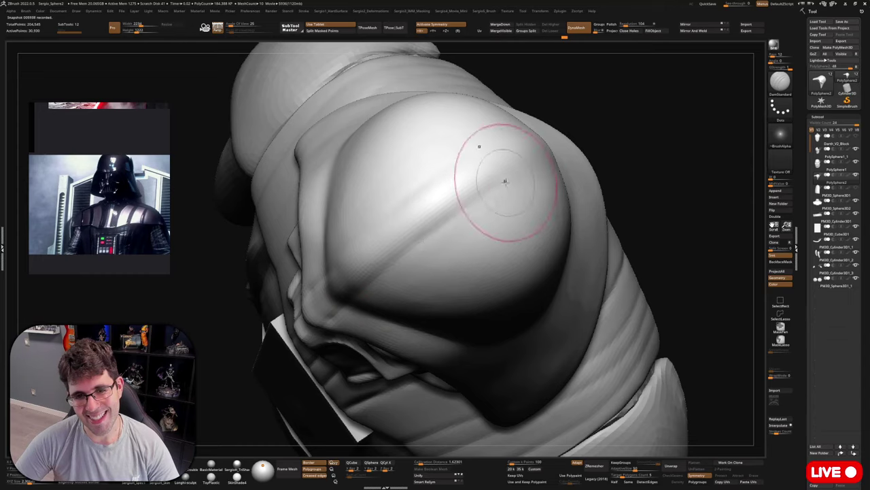
Extend the central ridge's grooves over the crown and down the back of the helmet.
{"action": "mouse_move", "coordinate": [501, 179]}
{"action": "right_mouse_down"}
{"action": "mouse_move", "coordinate": [499, 227]}
{"action": "mouse_move", "coordinate": [480, 233]}
{"action": "right_mouse_up"}
{"action": "mouse_move", "coordinate": [548, 191]}
{"action": "right_mouse_down"}
{"action": "mouse_move", "coordinate": [538, 249]}
{"action": "mouse_move", "coordinate": [554, 210]}
{"action": "right_mouse_up"}
{"action": "mouse_move", "coordinate": [601, 166]}
{"action": "right_mouse_down"}
{"action": "mouse_move", "coordinate": [509, 195]}
{"action": "mouse_move", "coordinate": [470, 233]}
{"action": "right_mouse_up"}
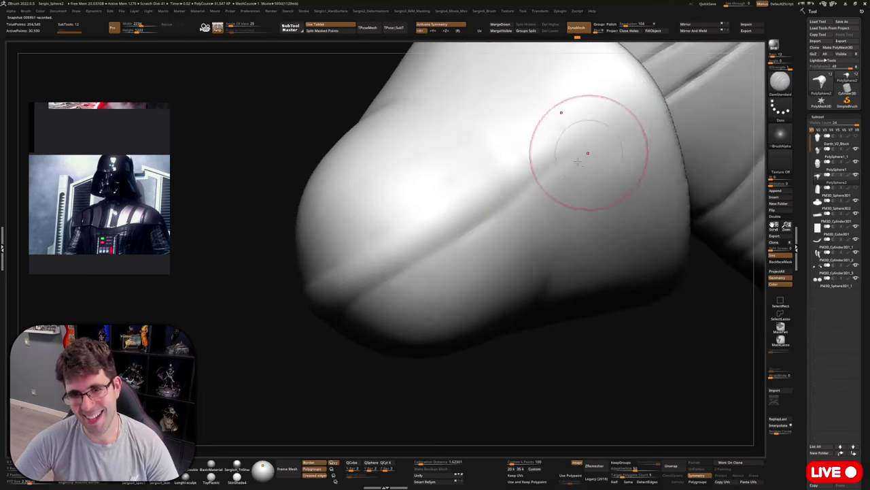
{"action": "right_click_drag", "start_coordinate": [587, 150], "coordinate": [482, 233]}
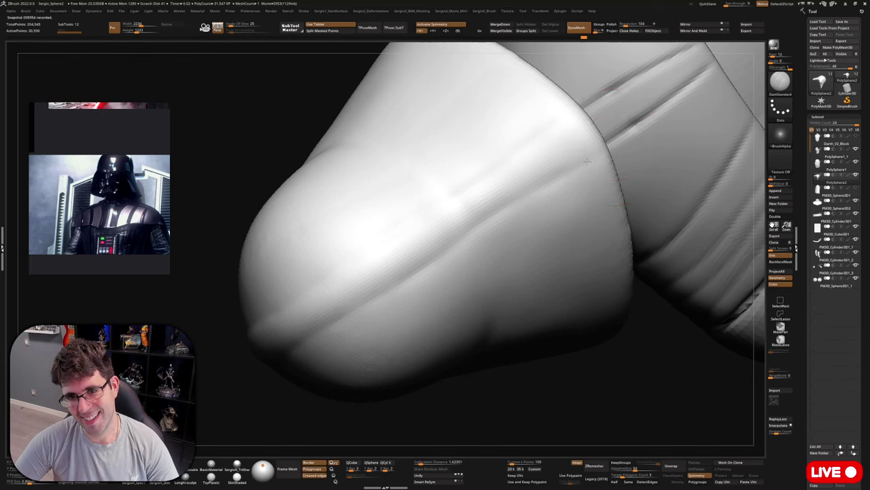
Build up the central ridge between its grooves along the back and top of the helmet with the Clay brush.
{"action": "key", "text": "b"}
{"action": "key", "text": "c"}
{"action": "key", "text": "l"}
{"action": "mouse_move", "coordinate": [564, 155]}
{"action": "left_mouse_down"}
{"action": "mouse_move", "coordinate": [567, 146]}
{"action": "mouse_move", "coordinate": [525, 169]}
{"action": "left_mouse_up"}
{"action": "right_click_drag", "start_coordinate": [458, 217], "coordinate": [544, 177]}
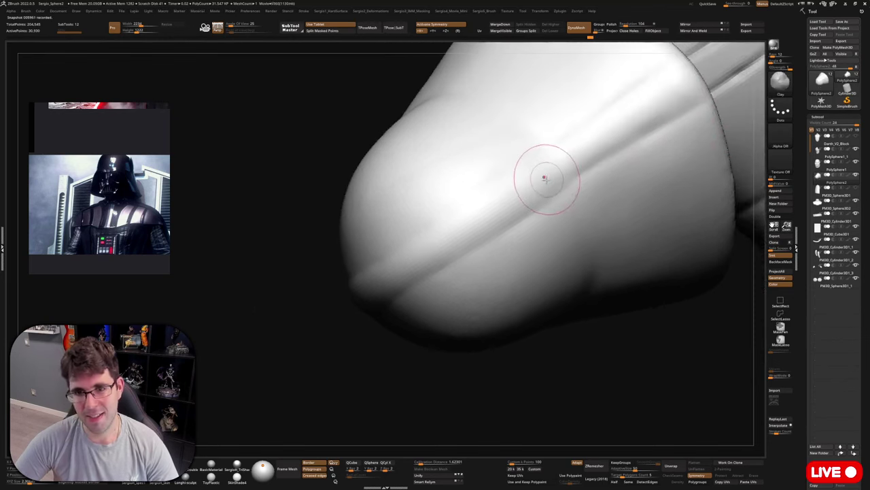
{"action": "mouse_move", "coordinate": [485, 229]}
{"action": "right_mouse_down"}
{"action": "mouse_move", "coordinate": [514, 224]}
{"action": "mouse_move", "coordinate": [495, 199]}
{"action": "mouse_move", "coordinate": [477, 222]}
{"action": "right_mouse_up"}
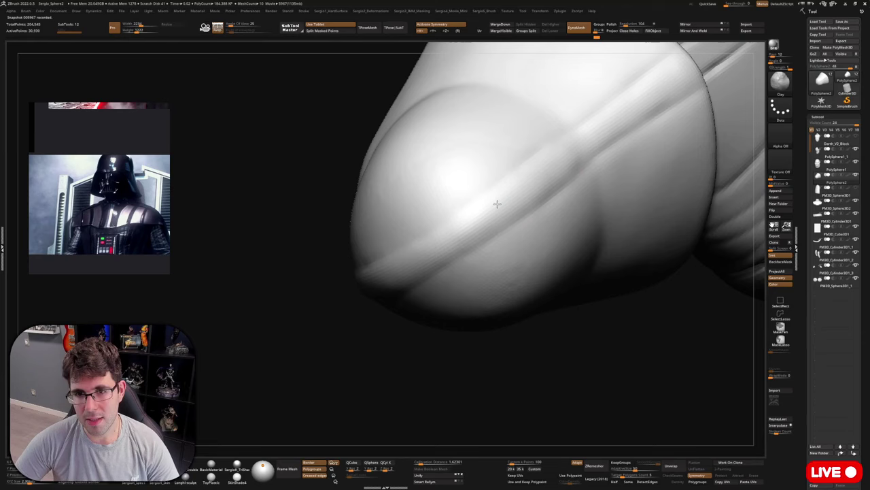
{"action": "mouse_move", "coordinate": [422, 261]}
{"action": "right_mouse_down"}
{"action": "mouse_move", "coordinate": [447, 262]}
{"action": "mouse_move", "coordinate": [458, 227]}
{"action": "right_mouse_up"}
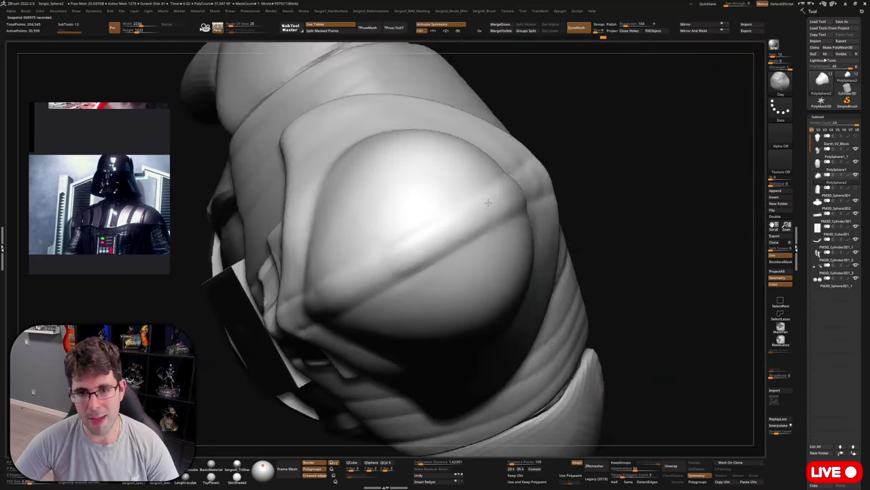
Deepen the grooves beside the central ridge from the brow over the crown with the DamStandard brush.
{"action": "mouse_move", "coordinate": [488, 202]}
{"action": "right_mouse_down"}
{"action": "mouse_move", "coordinate": [496, 233]}
{"action": "mouse_move", "coordinate": [371, 253]}
{"action": "right_mouse_up"}
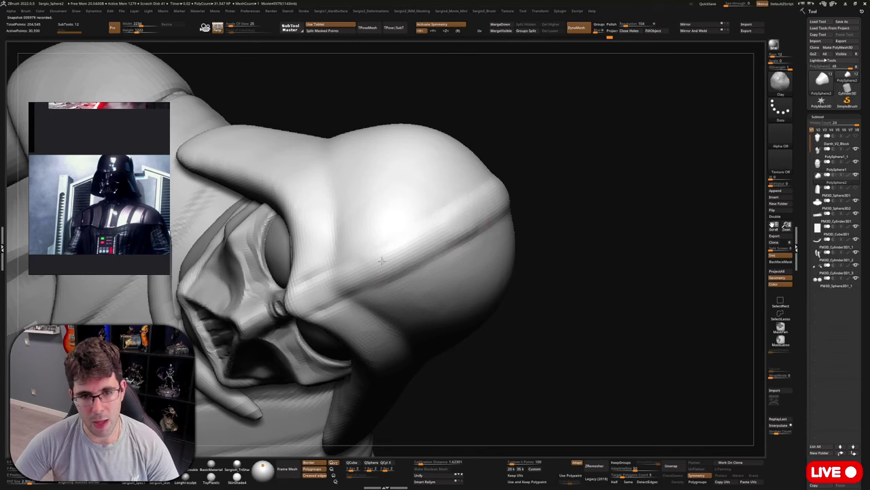
{"action": "right_click_drag", "start_coordinate": [466, 218], "coordinate": [399, 252]}
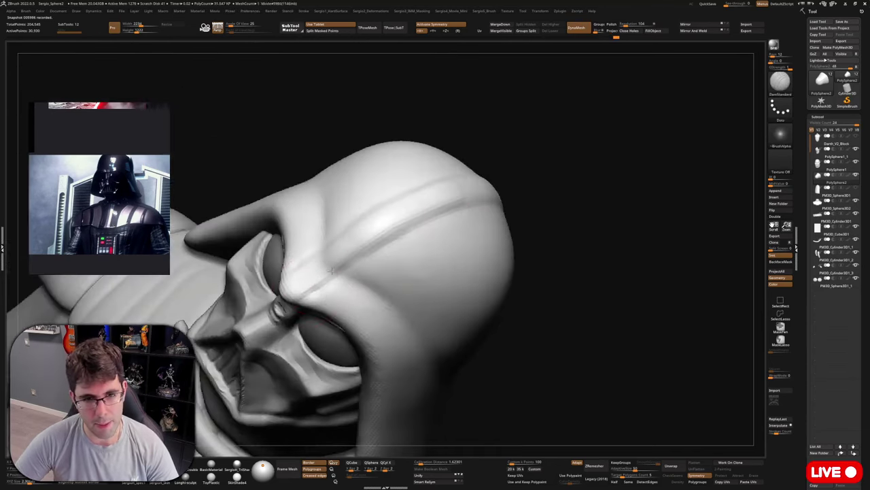
{"action": "mouse_move", "coordinate": [484, 190]}
{"action": "right_mouse_down"}
{"action": "mouse_move", "coordinate": [501, 249]}
{"action": "mouse_move", "coordinate": [394, 234]}
{"action": "right_mouse_up"}
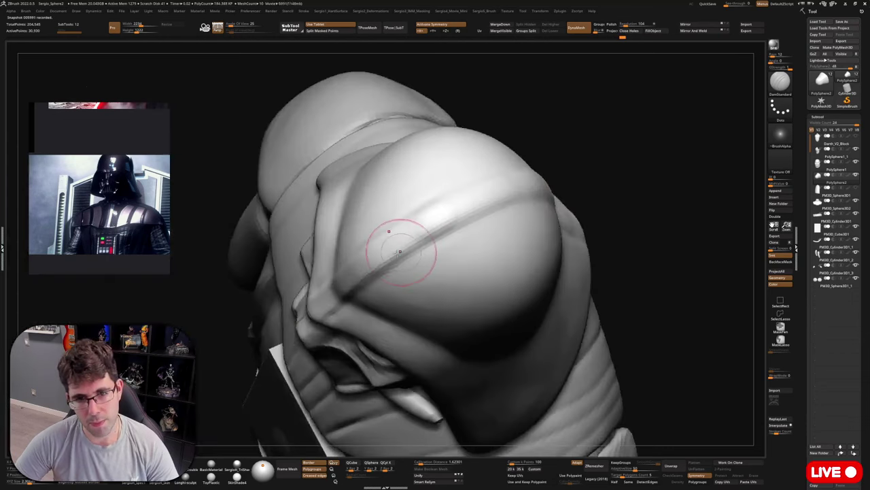
{"action": "mouse_move", "coordinate": [539, 186]}
{"action": "right_mouse_down"}
{"action": "mouse_move", "coordinate": [535, 224]}
{"action": "mouse_move", "coordinate": [526, 214]}
{"action": "right_mouse_up"}
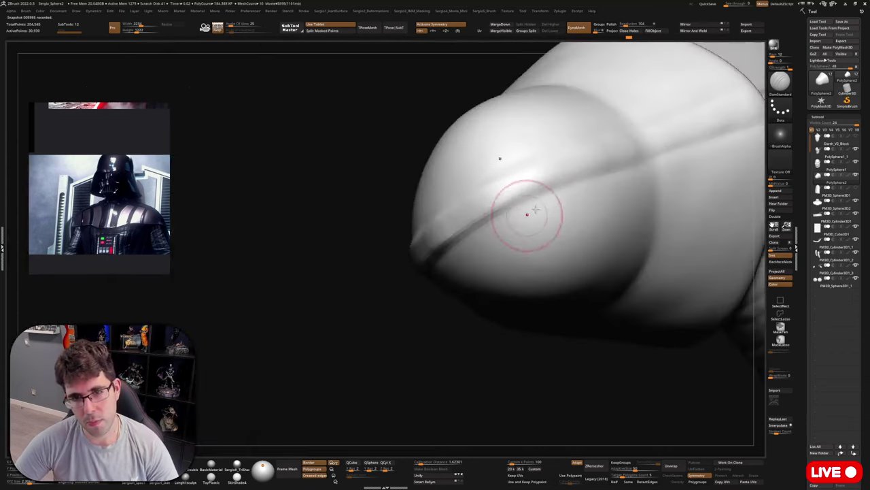
{"action": "right_click_drag", "start_coordinate": [519, 184], "coordinate": [509, 219]}
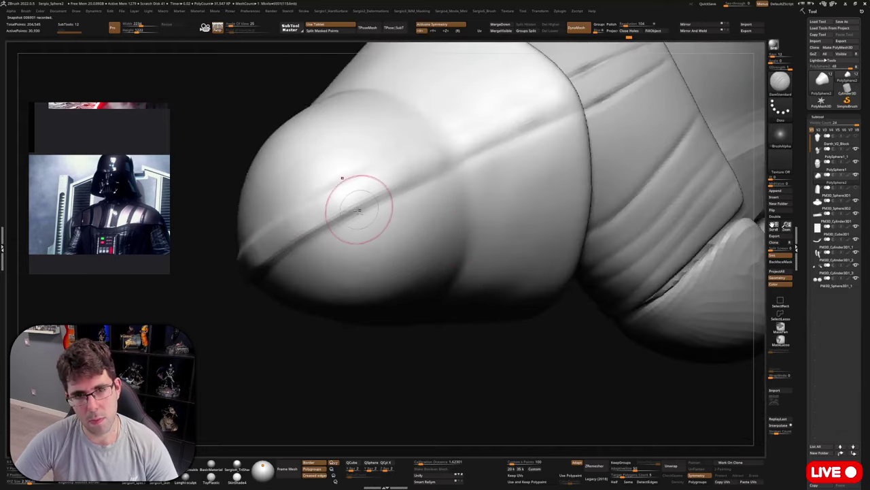
Sharpen the central ridge's groove down the rear of the helmet to its lower edge.
{"action": "right_click_drag", "start_coordinate": [482, 145], "coordinate": [438, 175]}
{"action": "mouse_move", "coordinate": [401, 199]}
{"action": "left_mouse_down"}
{"action": "mouse_move", "coordinate": [484, 143]}
{"action": "mouse_move", "coordinate": [525, 131]}
{"action": "left_mouse_up"}
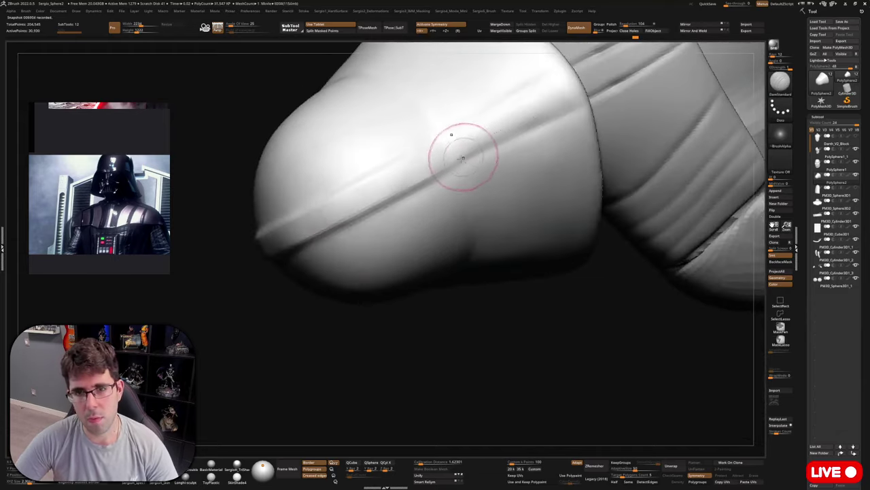
{"action": "left_click_drag", "start_coordinate": [462, 159], "coordinate": [579, 101]}
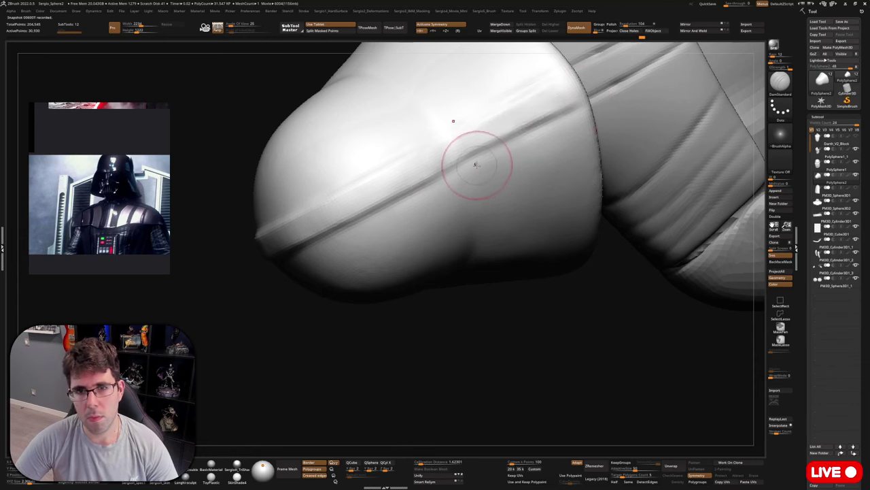
Refine the helmet's side profile at the brow and upper forehead with the Move brush.
{"action": "mouse_move", "coordinate": [476, 165]}
{"action": "right_mouse_down"}
{"action": "mouse_move", "coordinate": [472, 140]}
{"action": "mouse_move", "coordinate": [479, 156]}
{"action": "mouse_move", "coordinate": [449, 171]}
{"action": "mouse_move", "coordinate": [471, 172]}
{"action": "mouse_move", "coordinate": [474, 166]}
{"action": "mouse_move", "coordinate": [426, 165]}
{"action": "right_mouse_up"}
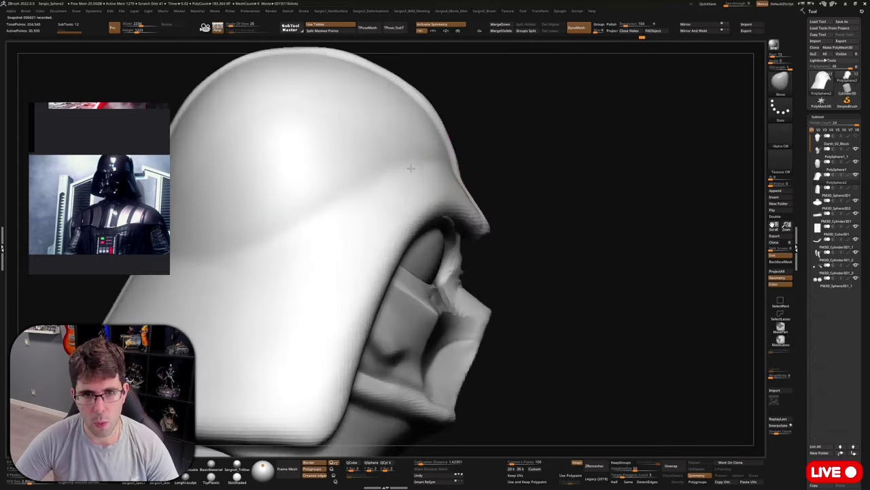
{"action": "left_click_drag", "start_coordinate": [411, 165], "coordinate": [431, 163]}
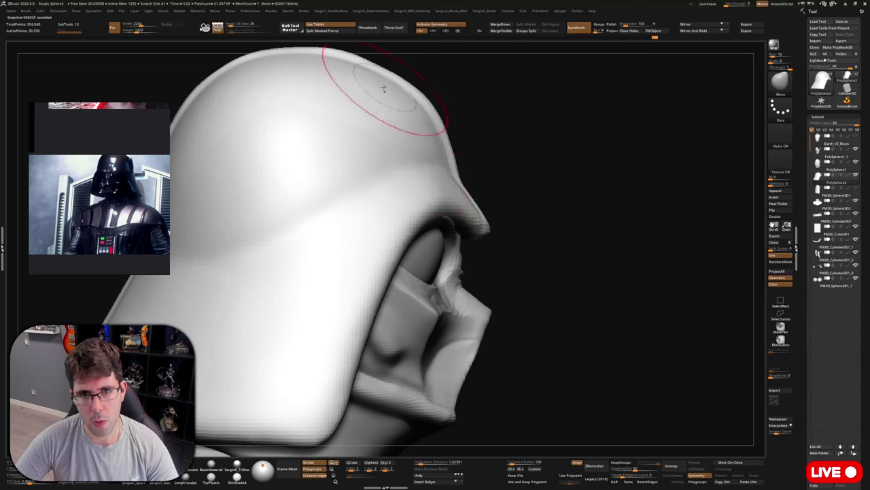
{"action": "mouse_move", "coordinate": [383, 89]}
{"action": "left_mouse_down"}
{"action": "mouse_move", "coordinate": [408, 75]}
{"action": "mouse_move", "coordinate": [385, 64]}
{"action": "left_mouse_up"}
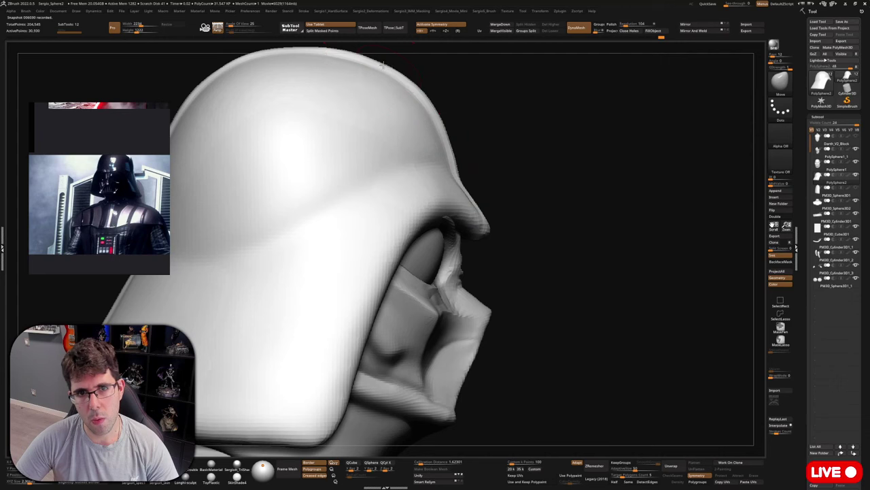
{"action": "mouse_move", "coordinate": [454, 143]}
{"action": "right_mouse_down"}
{"action": "mouse_move", "coordinate": [464, 157]}
{"action": "mouse_move", "coordinate": [408, 170]}
{"action": "right_mouse_up"}
Raise a rim along the helmet's front opening, above the eyes and down the flared sides, with the Standard brush.
{"action": "key", "text": "s"}
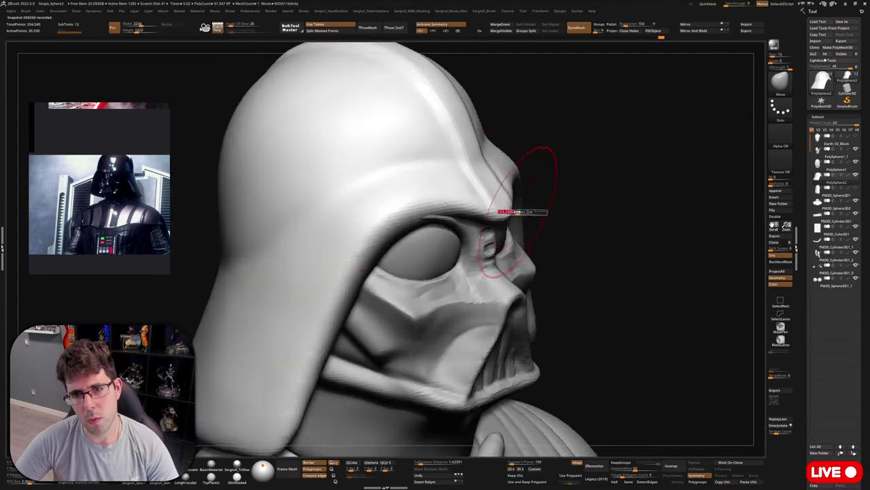
{"action": "mouse_move", "coordinate": [518, 210]}
{"action": "right_mouse_down"}
{"action": "mouse_move", "coordinate": [466, 249]}
{"action": "mouse_move", "coordinate": [401, 238]}
{"action": "right_mouse_up"}
{"action": "key", "text": "b"}
{"action": "key", "text": "s"}
{"action": "key", "text": "t"}
{"action": "mouse_move", "coordinate": [444, 231]}
{"action": "left_mouse_down"}
{"action": "mouse_move", "coordinate": [423, 246]}
{"action": "mouse_move", "coordinate": [486, 193]}
{"action": "mouse_move", "coordinate": [511, 190]}
{"action": "left_mouse_up"}
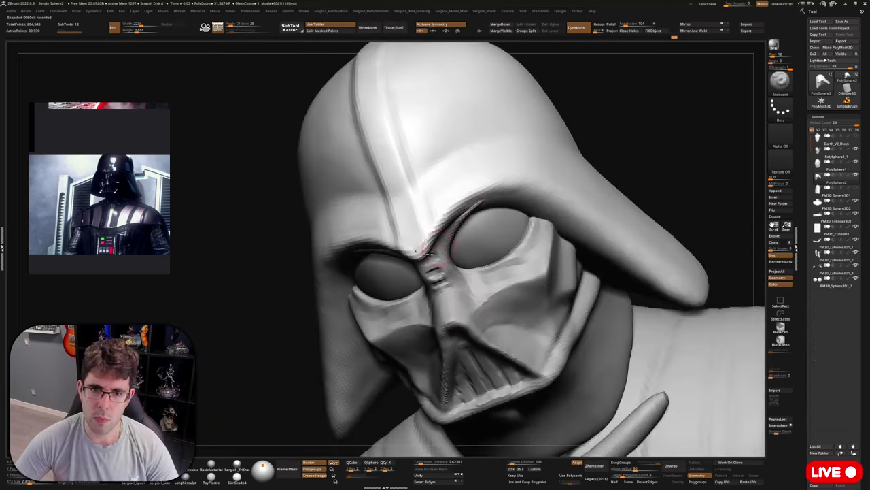
{"action": "mouse_move", "coordinate": [356, 249]}
{"action": "right_mouse_down", "text": "alt"}
{"action": "mouse_move", "coordinate": [462, 181]}
{"action": "mouse_move", "coordinate": [521, 184]}
{"action": "right_mouse_up", "text": "alt"}
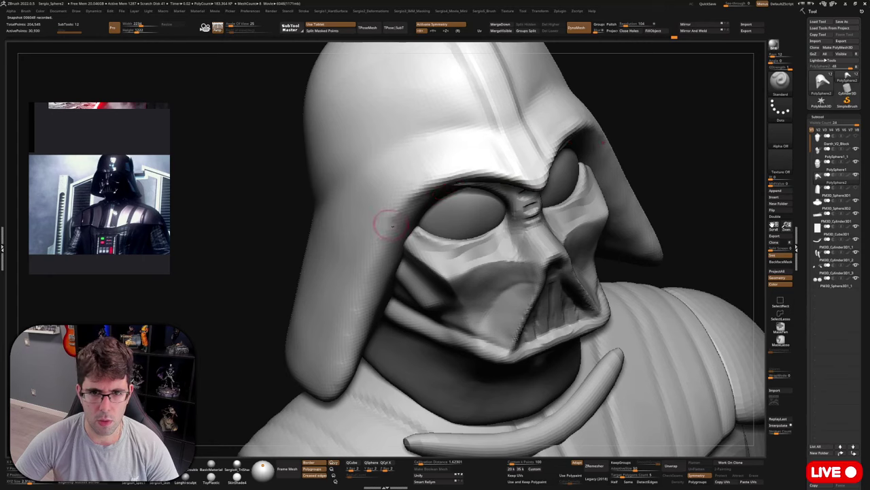
{"action": "mouse_move", "coordinate": [415, 202]}
{"action": "right_mouse_down"}
{"action": "mouse_move", "coordinate": [423, 221]}
{"action": "mouse_move", "coordinate": [452, 180]}
{"action": "right_mouse_up"}
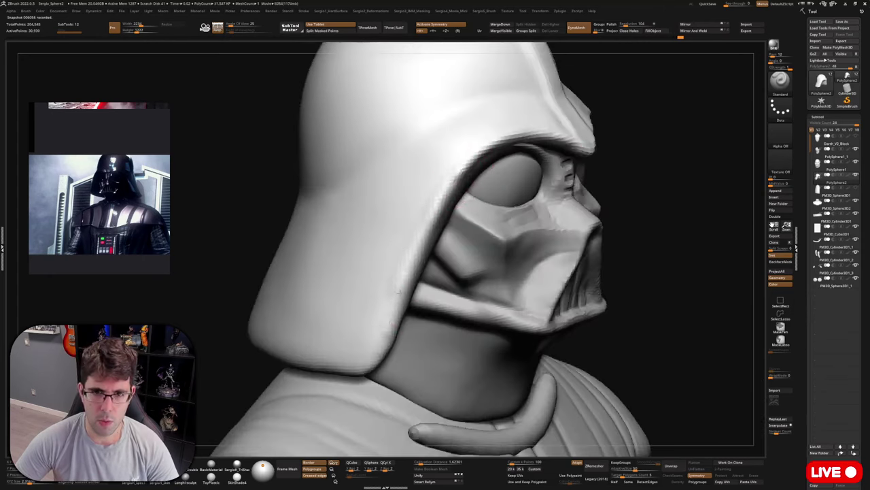
Raise the rim around the lower front corner of the helmet's flared side with the Standard brush.
{"action": "right_click_drag", "start_coordinate": [415, 313], "coordinate": [548, 159]}
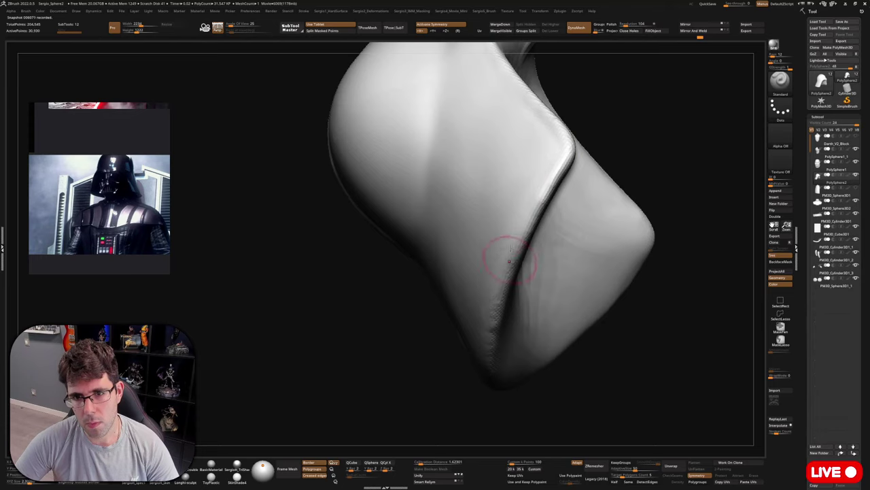
{"action": "right_click_drag", "start_coordinate": [509, 252], "coordinate": [529, 148]}
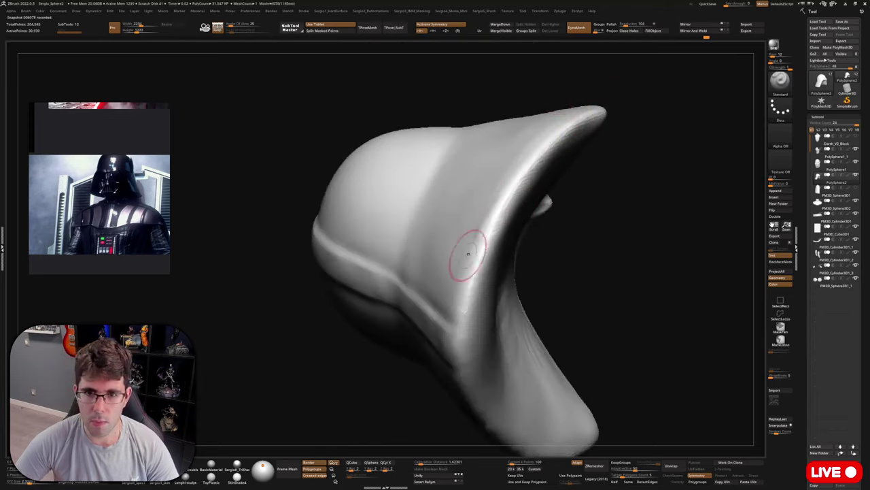
{"action": "mouse_move", "coordinate": [469, 272]}
{"action": "right_mouse_down"}
{"action": "mouse_move", "coordinate": [485, 226]}
{"action": "mouse_move", "coordinate": [483, 258]}
{"action": "right_mouse_up"}
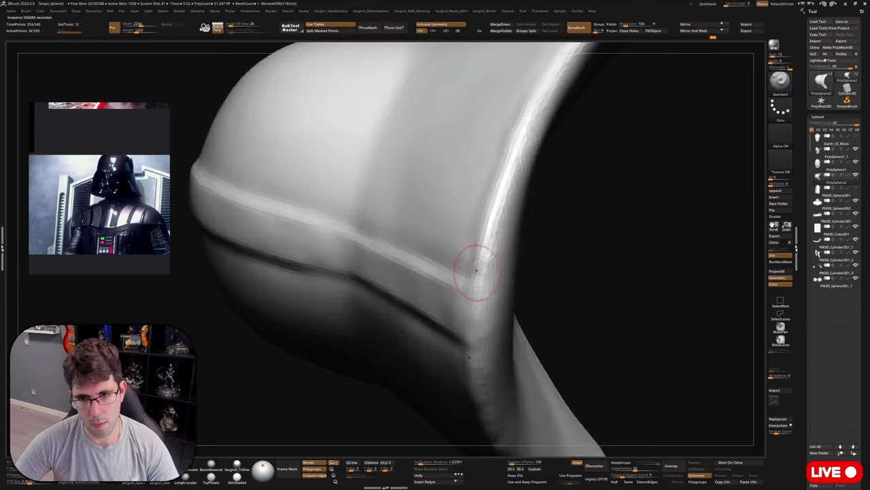
{"action": "left_click_drag", "start_coordinate": [463, 323], "coordinate": [484, 282]}
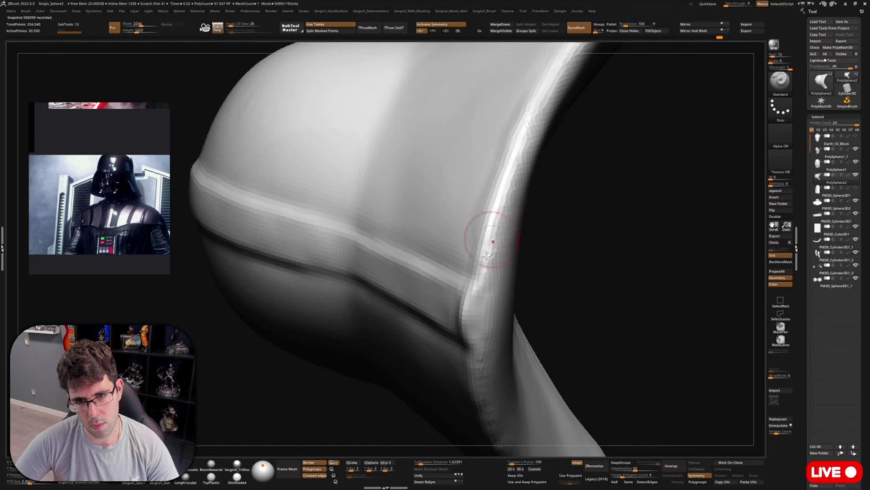
{"action": "left_click_drag", "start_coordinate": [468, 314], "coordinate": [498, 267]}
{"action": "mouse_move", "coordinate": [516, 319]}
{"action": "right_mouse_down", "text": "ctrl"}
{"action": "mouse_move", "coordinate": [523, 204]}
{"action": "mouse_move", "coordinate": [503, 282]}
{"action": "right_mouse_up", "text": "ctrl"}
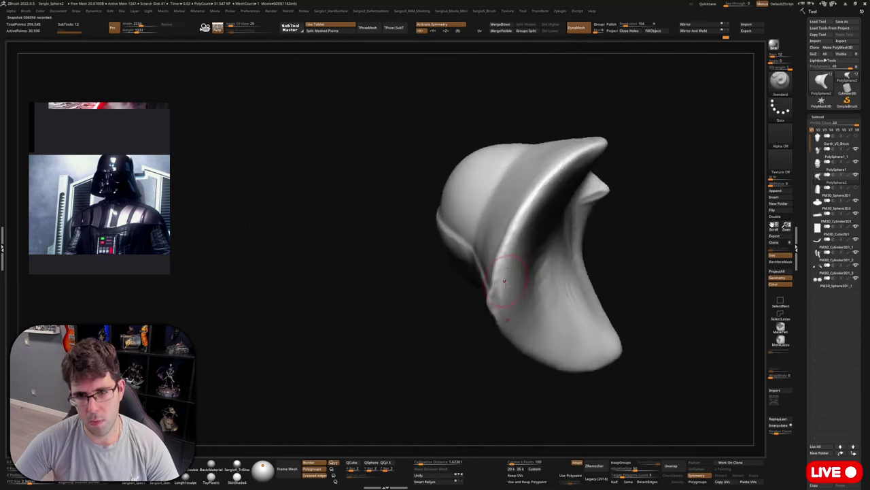
Smooth and reinforce the rim along the side edge of the helmet's front opening.
{"action": "mouse_move", "coordinate": [574, 164]}
{"action": "left_mouse_down", "text": "shift"}
{"action": "mouse_move", "coordinate": [499, 291]}
{"action": "mouse_move", "coordinate": [529, 206]}
{"action": "left_mouse_up", "text": "shift"}
{"action": "left_click_drag", "start_coordinate": [505, 259], "coordinate": [554, 173]}
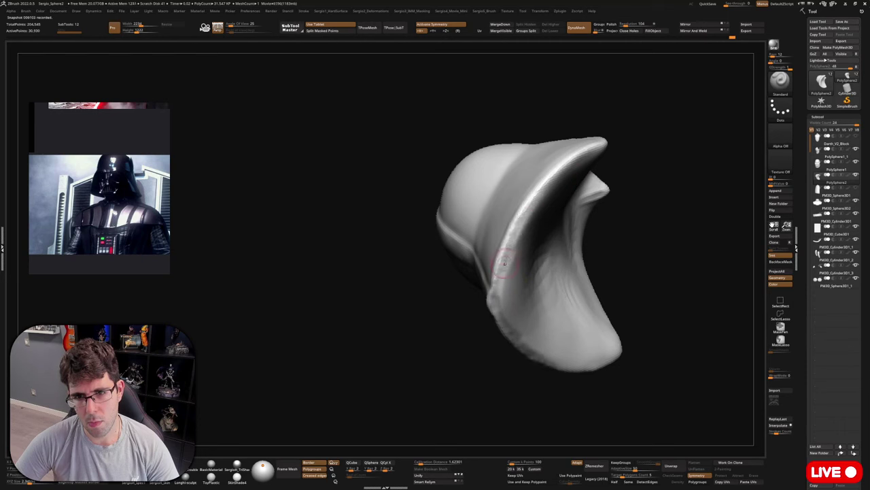
{"action": "left_click_drag", "start_coordinate": [501, 263], "coordinate": [516, 233]}
{"action": "mouse_move", "coordinate": [525, 234]}
{"action": "right_mouse_down", "text": "alt"}
{"action": "mouse_move", "coordinate": [514, 261]}
{"action": "mouse_move", "coordinate": [518, 239]}
{"action": "mouse_move", "coordinate": [492, 198]}
{"action": "right_mouse_up", "text": "alt"}
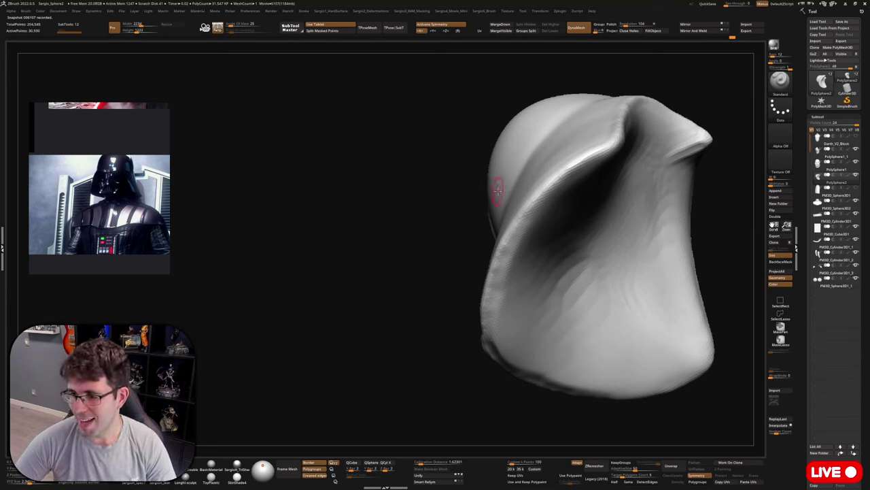
Build a raised lip along the inside of the front opening, from the brow peak down the flared sides.
{"action": "mouse_move", "coordinate": [496, 188]}
{"action": "right_mouse_down"}
{"action": "mouse_move", "coordinate": [544, 161]}
{"action": "mouse_move", "coordinate": [575, 188]}
{"action": "mouse_move", "coordinate": [532, 188]}
{"action": "mouse_move", "coordinate": [514, 262]}
{"action": "mouse_move", "coordinate": [476, 302]}
{"action": "right_mouse_up"}
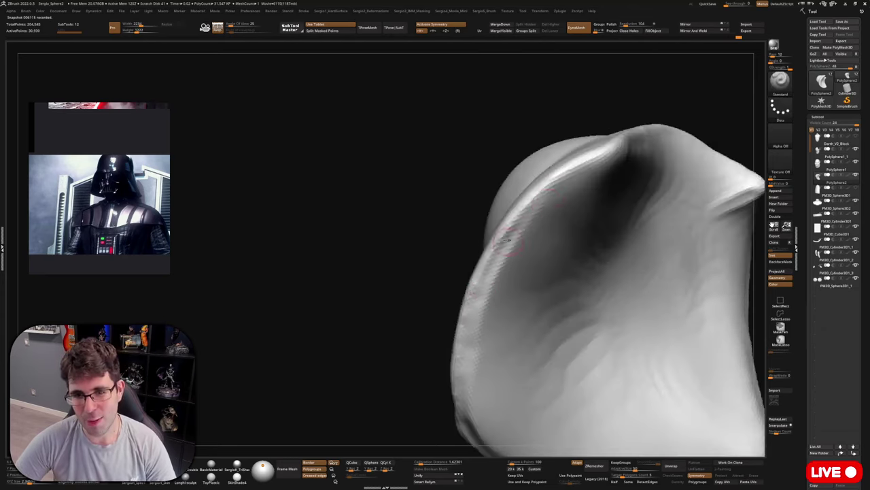
{"action": "right_click_drag", "start_coordinate": [544, 196], "coordinate": [538, 228]}
{"action": "right_click_drag", "start_coordinate": [583, 194], "coordinate": [589, 196]}
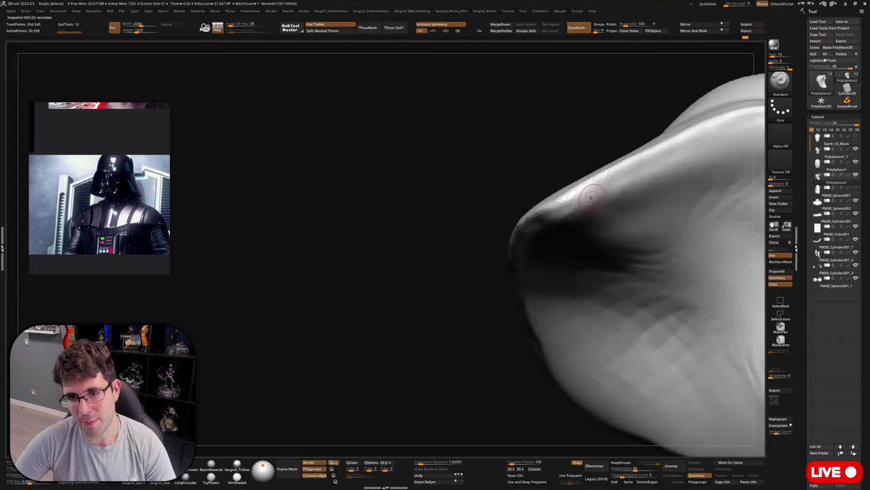
{"action": "mouse_move", "coordinate": [680, 148]}
{"action": "right_mouse_down"}
{"action": "mouse_move", "coordinate": [502, 227]}
{"action": "mouse_move", "coordinate": [589, 202]}
{"action": "mouse_move", "coordinate": [598, 216]}
{"action": "right_mouse_up"}
{"action": "right_click_drag", "start_coordinate": [533, 225], "coordinate": [519, 237]}
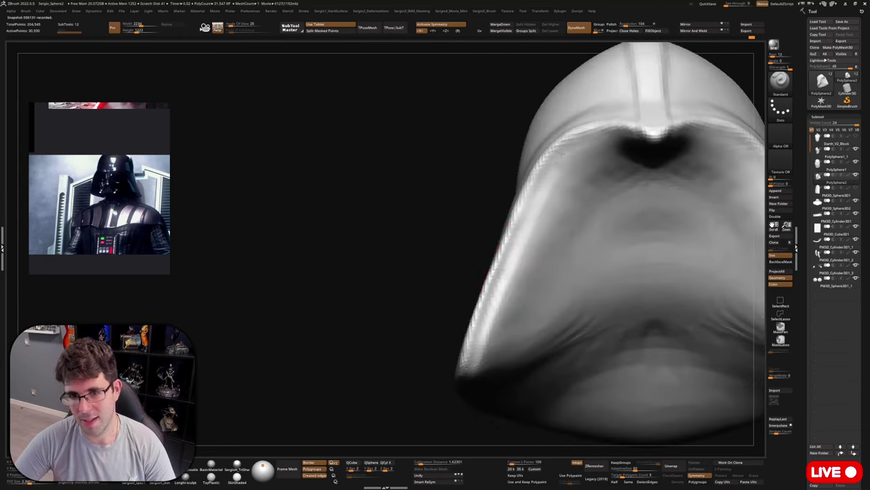
{"action": "right_click_drag", "start_coordinate": [617, 136], "coordinate": [614, 136]}
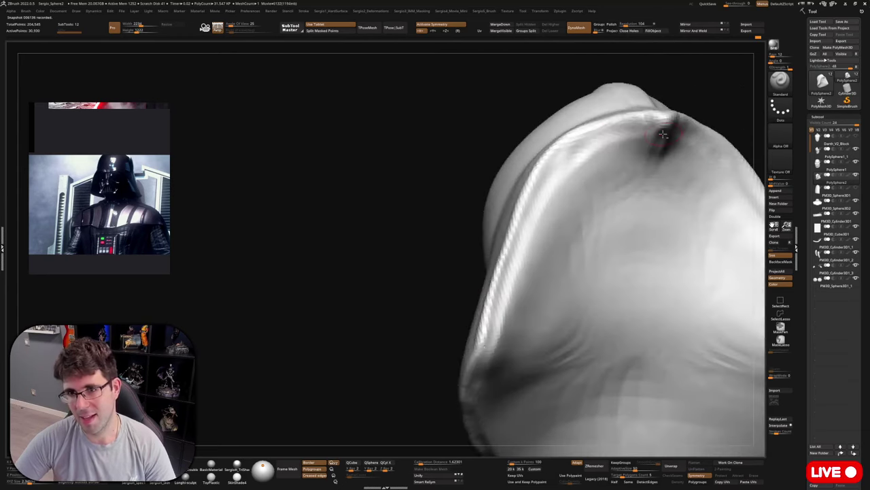
{"action": "mouse_move", "coordinate": [668, 130]}
{"action": "left_mouse_down"}
{"action": "mouse_move", "coordinate": [598, 140]}
{"action": "mouse_move", "coordinate": [534, 196]}
{"action": "left_mouse_up"}
{"action": "mouse_move", "coordinate": [615, 128]}
{"action": "left_mouse_down"}
{"action": "mouse_move", "coordinate": [586, 136]}
{"action": "mouse_move", "coordinate": [524, 236]}
{"action": "left_mouse_up"}
{"action": "mouse_move", "coordinate": [486, 374]}
{"action": "right_mouse_down"}
{"action": "mouse_move", "coordinate": [544, 373]}
{"action": "mouse_move", "coordinate": [537, 251]}
{"action": "right_mouse_up"}
{"action": "left_click_drag", "start_coordinate": [540, 255], "coordinate": [517, 340]}
{"action": "left_click_drag", "start_coordinate": [530, 276], "coordinate": [520, 385]}
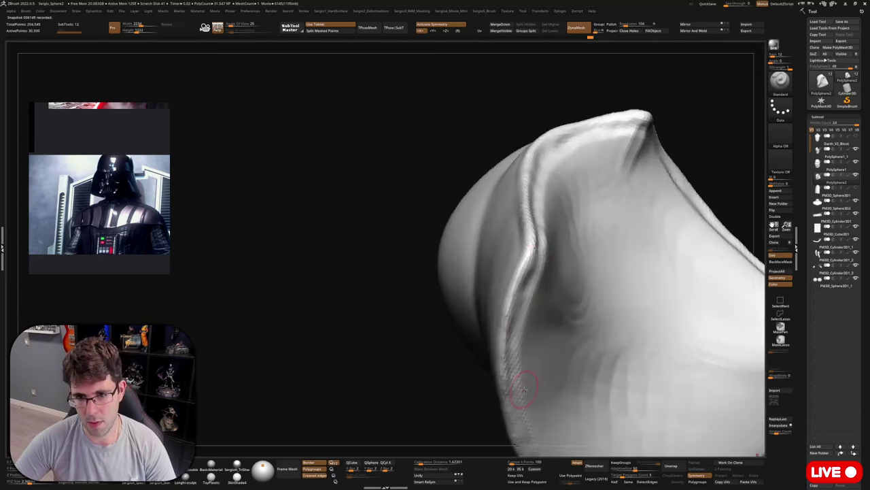
{"action": "mouse_move", "coordinate": [523, 389]}
{"action": "right_mouse_down", "text": "ctrl"}
{"action": "mouse_move", "coordinate": [534, 281]}
{"action": "mouse_move", "coordinate": [538, 299]}
{"action": "right_mouse_up", "text": "ctrl"}
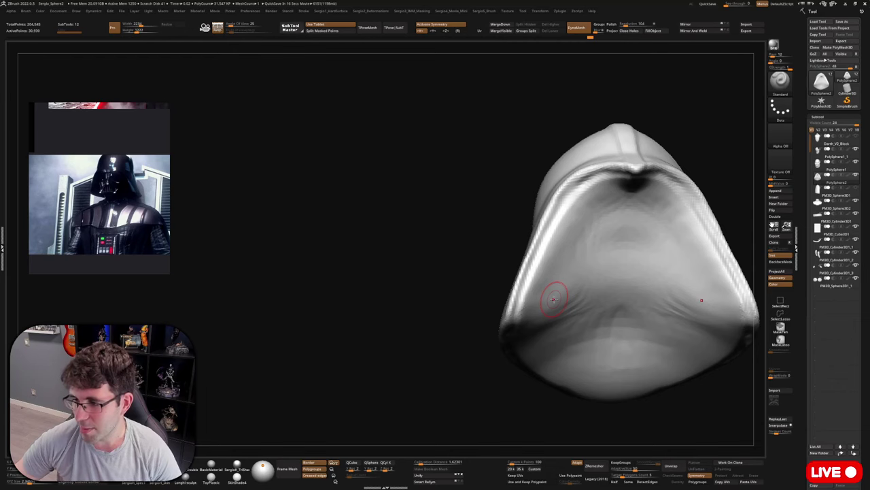
Smooth and build up the inner lip beneath the brow on the helmet's underside.
{"action": "left_click_drag", "start_coordinate": [512, 225], "coordinate": [607, 231]}
{"action": "right_click_drag", "start_coordinate": [607, 231], "coordinate": [563, 256], "text": "ctrl"}
{"action": "mouse_move", "coordinate": [562, 255]}
{"action": "left_mouse_down", "text": "shift"}
{"action": "mouse_move", "coordinate": [559, 239]}
{"action": "mouse_move", "coordinate": [543, 264]}
{"action": "left_mouse_up", "text": "shift"}
{"action": "mouse_move", "coordinate": [569, 232]}
{"action": "left_mouse_down"}
{"action": "mouse_move", "coordinate": [542, 266]}
{"action": "mouse_move", "coordinate": [606, 221]}
{"action": "left_mouse_up"}
{"action": "right_click_drag", "start_coordinate": [606, 222], "coordinate": [610, 211]}
{"action": "left_click_drag", "start_coordinate": [610, 211], "coordinate": [646, 213]}
Extend the raised lip down the flared sides and around the helmet's lower rear edge.
{"action": "mouse_move", "coordinate": [569, 243]}
{"action": "left_mouse_down"}
{"action": "mouse_move", "coordinate": [544, 268]}
{"action": "mouse_move", "coordinate": [507, 364]}
{"action": "left_mouse_up"}
{"action": "right_click_drag", "start_coordinate": [527, 352], "coordinate": [547, 272], "text": "alt"}
{"action": "left_click_drag", "start_coordinate": [544, 246], "coordinate": [510, 338]}
{"action": "left_click_drag", "start_coordinate": [514, 393], "coordinate": [562, 245]}
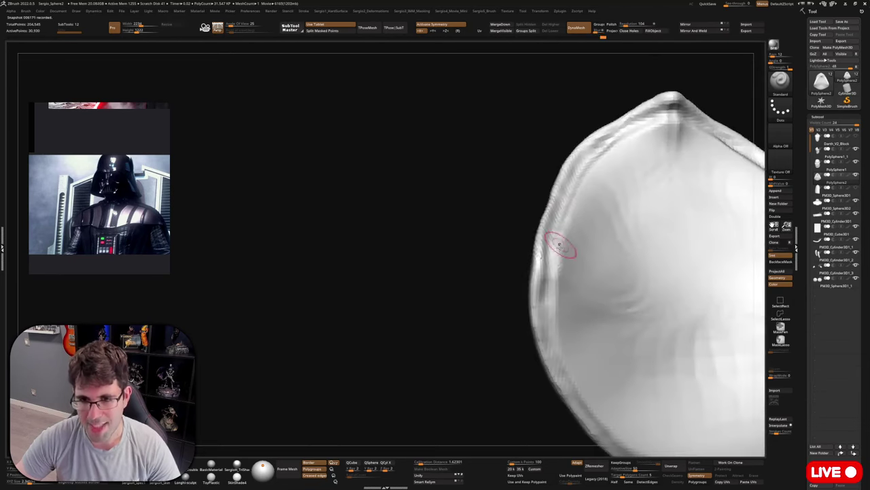
{"action": "mouse_move", "coordinate": [597, 415]}
{"action": "left_mouse_down"}
{"action": "mouse_move", "coordinate": [601, 249]}
{"action": "mouse_move", "coordinate": [616, 272]}
{"action": "left_mouse_up"}
{"action": "mouse_move", "coordinate": [602, 306]}
{"action": "right_mouse_down"}
{"action": "mouse_move", "coordinate": [592, 311]}
{"action": "mouse_move", "coordinate": [577, 293]}
{"action": "mouse_move", "coordinate": [575, 276]}
{"action": "mouse_move", "coordinate": [613, 288]}
{"action": "mouse_move", "coordinate": [587, 245]}
{"action": "right_mouse_up"}
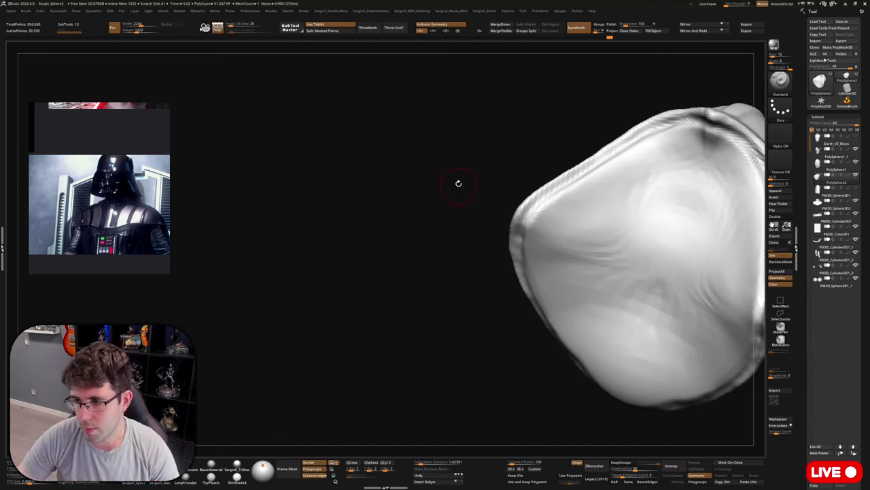
Thicken and even out the lip along the inner flared side and its lower corner.
{"action": "right_click_drag", "start_coordinate": [458, 183], "coordinate": [521, 197]}
{"action": "mouse_move", "coordinate": [611, 249]}
{"action": "right_mouse_down", "text": "alt"}
{"action": "mouse_move", "coordinate": [533, 229]}
{"action": "mouse_move", "coordinate": [544, 208]}
{"action": "right_mouse_up", "text": "alt"}
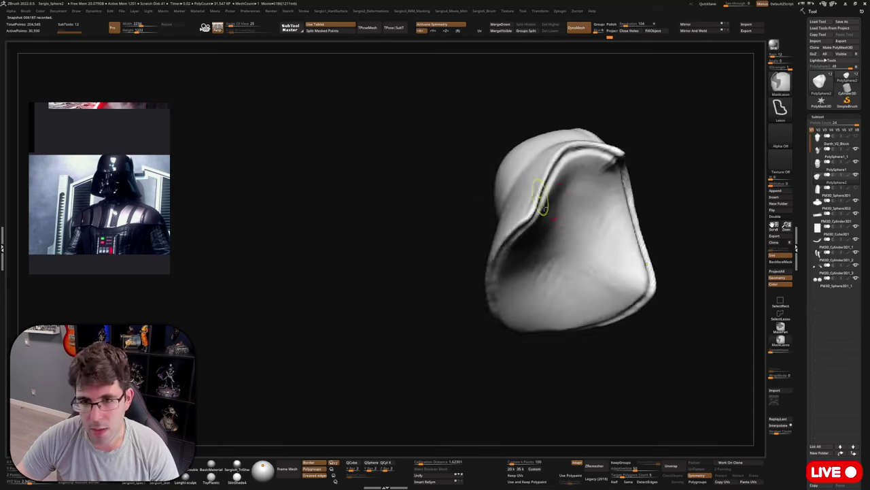
{"action": "mouse_move", "coordinate": [542, 197]}
{"action": "left_mouse_down"}
{"action": "mouse_move", "coordinate": [524, 243]}
{"action": "mouse_move", "coordinate": [503, 252]}
{"action": "mouse_move", "coordinate": [514, 189]}
{"action": "left_mouse_up"}
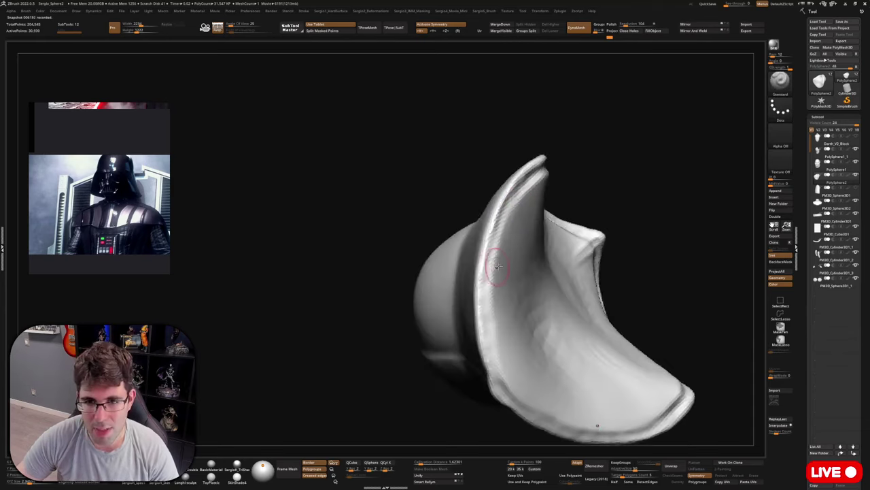
{"action": "left_click_drag", "start_coordinate": [498, 265], "coordinate": [510, 217]}
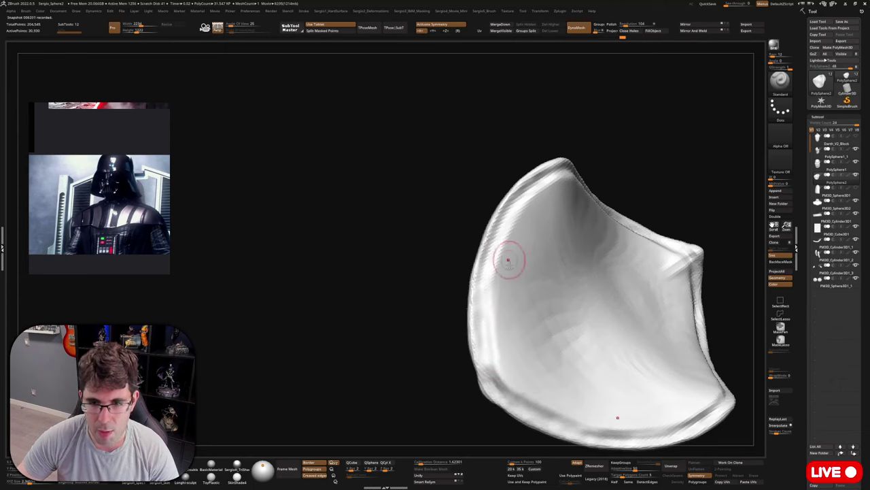
{"action": "left_click_drag", "start_coordinate": [508, 260], "coordinate": [496, 392]}
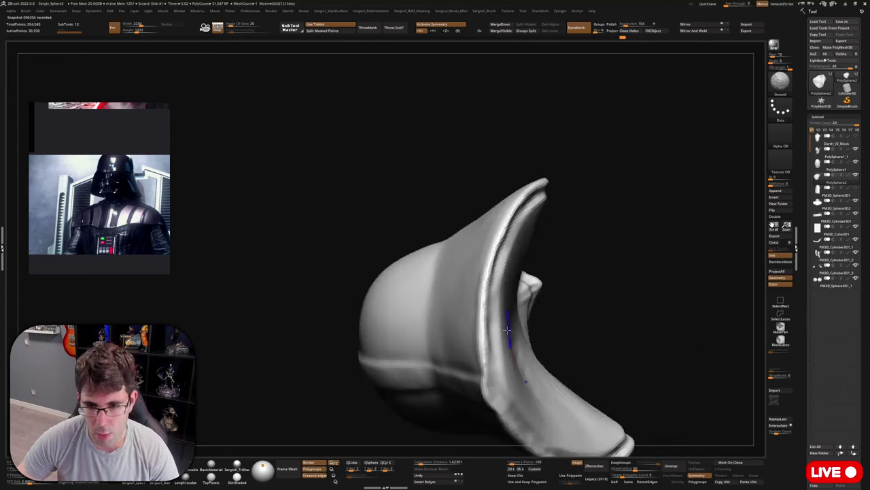
{"action": "left_click_drag", "start_coordinate": [509, 264], "coordinate": [495, 286]}
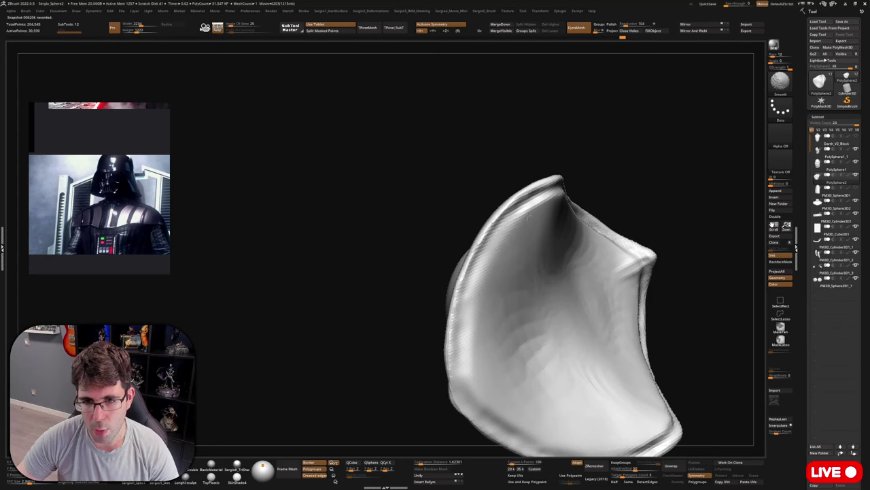
Smooth the helmet's inner surface beside the lip, from the flared sides up to the brow peak.
{"action": "mouse_move", "coordinate": [556, 204]}
{"action": "right_mouse_down"}
{"action": "mouse_move", "coordinate": [577, 252]}
{"action": "mouse_move", "coordinate": [556, 281]}
{"action": "mouse_move", "coordinate": [578, 302]}
{"action": "mouse_move", "coordinate": [593, 286]}
{"action": "right_mouse_up"}
{"action": "left_click_drag", "start_coordinate": [621, 256], "coordinate": [632, 255], "text": "shift"}
{"action": "right_click_drag", "start_coordinate": [632, 255], "coordinate": [567, 258], "text": "alt"}
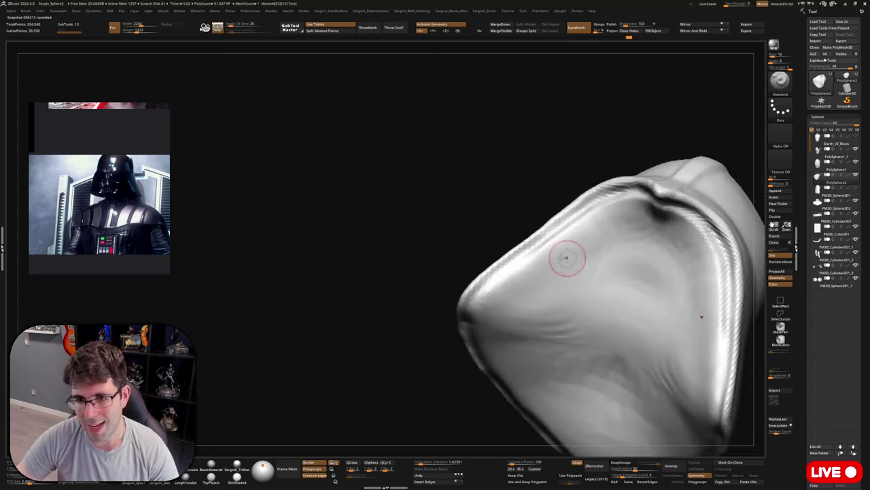
{"action": "mouse_move", "coordinate": [567, 259]}
{"action": "left_mouse_down", "text": "shift"}
{"action": "mouse_move", "coordinate": [566, 240]}
{"action": "mouse_move", "coordinate": [637, 197]}
{"action": "left_mouse_up", "text": "shift"}
{"action": "right_click_drag", "start_coordinate": [638, 197], "coordinate": [660, 226]}
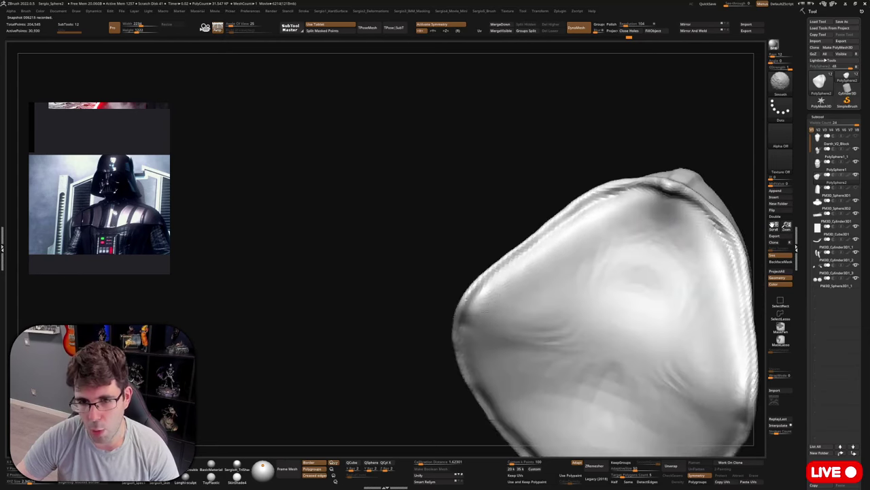
{"action": "right_click_drag", "start_coordinate": [467, 299], "coordinate": [528, 254]}
{"action": "right_click_drag", "start_coordinate": [521, 308], "coordinate": [513, 238]}
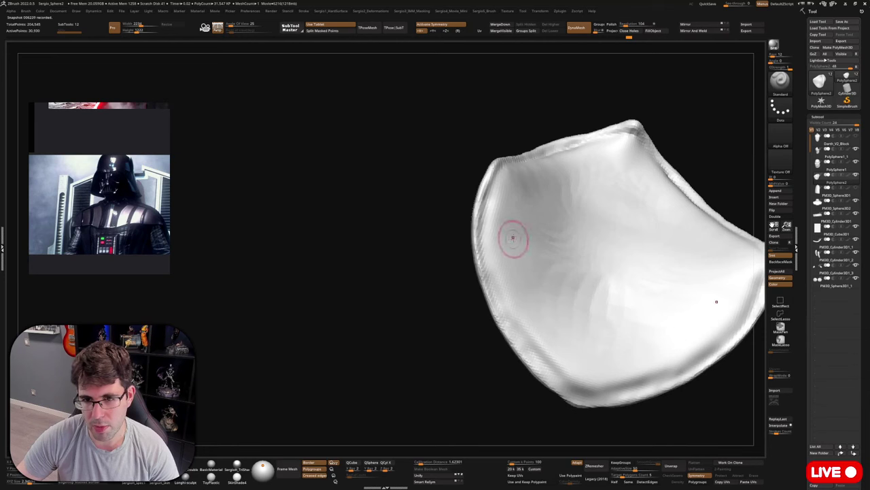
{"action": "key", "text": "shift"}
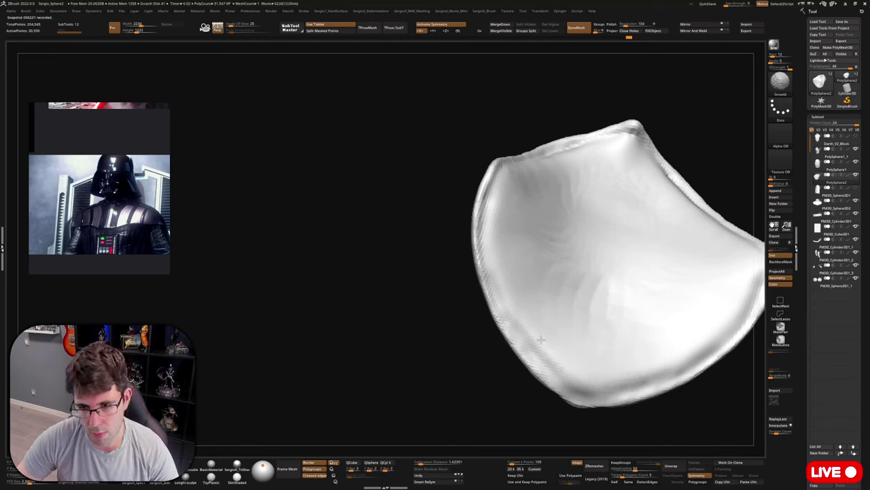
{"action": "right_click_drag", "start_coordinate": [518, 299], "coordinate": [551, 341]}
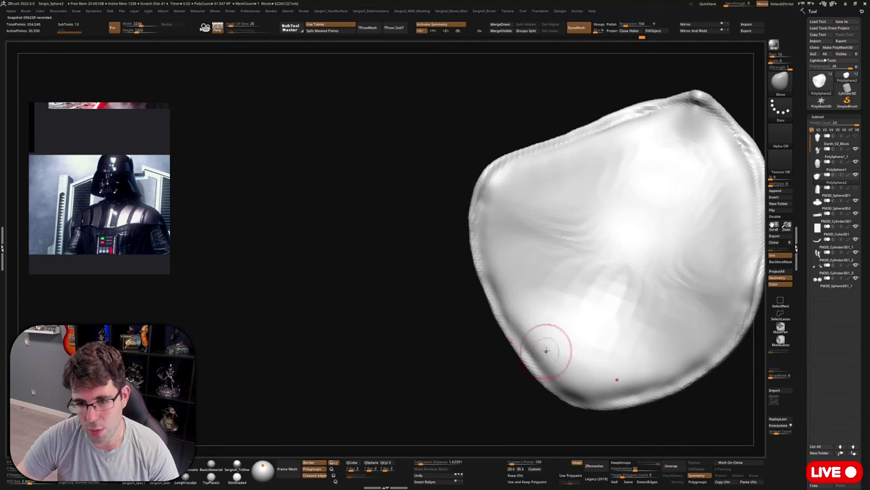
Carve into the helmet's interior beneath the brow and along the flared sides with the ClayBuildup brush.
{"action": "mouse_move", "coordinate": [550, 346]}
{"action": "right_mouse_down"}
{"action": "mouse_move", "coordinate": [513, 306]}
{"action": "mouse_move", "coordinate": [505, 216]}
{"action": "mouse_move", "coordinate": [521, 235]}
{"action": "mouse_move", "coordinate": [577, 243]}
{"action": "mouse_move", "coordinate": [568, 236]}
{"action": "right_mouse_up"}
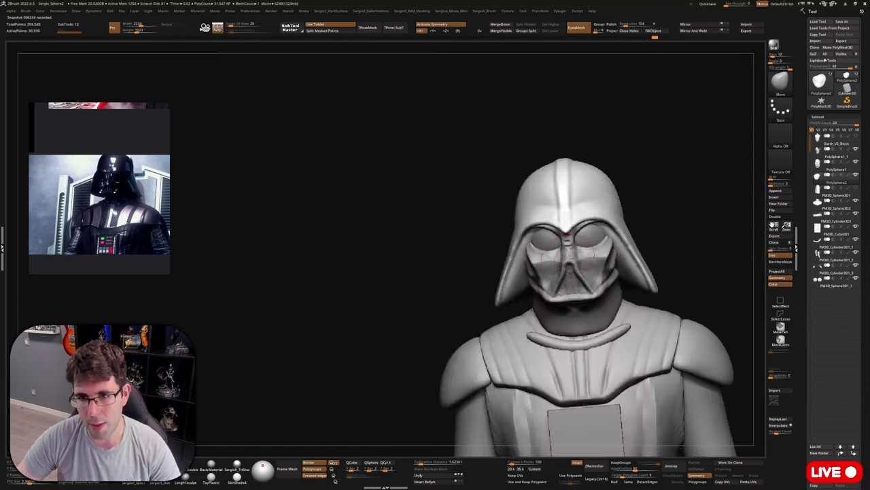
{"action": "mouse_move", "coordinate": [575, 265]}
{"action": "right_mouse_down"}
{"action": "mouse_move", "coordinate": [541, 183]}
{"action": "mouse_move", "coordinate": [559, 236]}
{"action": "right_mouse_up"}
{"action": "key", "text": "shift+s"}
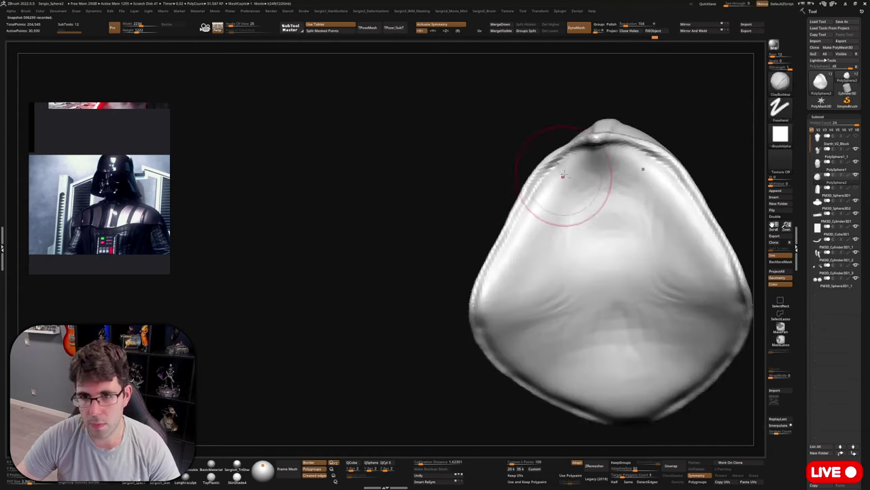
{"action": "left_click_drag", "start_coordinate": [642, 186], "coordinate": [727, 299]}
{"action": "mouse_move", "coordinate": [493, 295]}
{"action": "left_mouse_down"}
{"action": "mouse_move", "coordinate": [552, 265]}
{"action": "mouse_move", "coordinate": [564, 197]}
{"action": "mouse_move", "coordinate": [587, 195]}
{"action": "mouse_move", "coordinate": [548, 240]}
{"action": "mouse_move", "coordinate": [560, 252]}
{"action": "left_mouse_up"}
Adjust the side edge of the helmet's opening from below with the Move brush.
{"action": "key", "text": "b"}
{"action": "key", "text": "m"}
{"action": "key", "text": "v"}
{"action": "mouse_move", "coordinate": [560, 252]}
{"action": "right_mouse_down"}
{"action": "mouse_move", "coordinate": [530, 229]}
{"action": "mouse_move", "coordinate": [537, 250]}
{"action": "mouse_move", "coordinate": [486, 224]}
{"action": "right_mouse_up"}
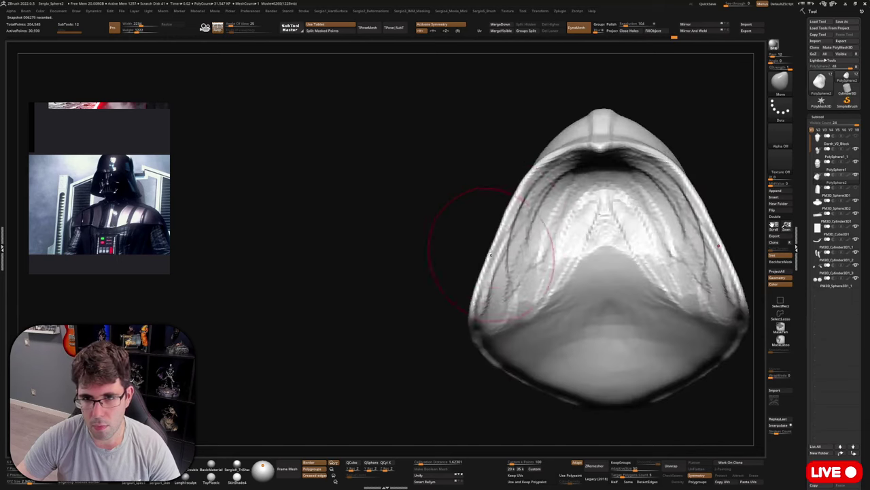
{"action": "mouse_move", "coordinate": [567, 239]}
{"action": "right_mouse_down"}
{"action": "mouse_move", "coordinate": [595, 262]}
{"action": "mouse_move", "coordinate": [598, 286]}
{"action": "mouse_move", "coordinate": [582, 170]}
{"action": "right_mouse_up"}
Hollow the helmet's interior deeper along the side walls and toward the rear with the ClayBuildup brush.
{"action": "key", "text": "b"}
{"action": "key", "text": "c"}
{"action": "key", "text": "b"}
{"action": "mouse_move", "coordinate": [582, 170]}
{"action": "left_mouse_down"}
{"action": "mouse_move", "coordinate": [552, 140]}
{"action": "mouse_move", "coordinate": [537, 153]}
{"action": "mouse_move", "coordinate": [568, 146]}
{"action": "mouse_move", "coordinate": [526, 196]}
{"action": "mouse_move", "coordinate": [510, 238]}
{"action": "left_mouse_up"}
{"action": "mouse_move", "coordinate": [547, 163]}
{"action": "right_mouse_down"}
{"action": "mouse_move", "coordinate": [569, 197]}
{"action": "mouse_move", "coordinate": [557, 178]}
{"action": "right_mouse_up"}
{"action": "mouse_move", "coordinate": [517, 194]}
{"action": "left_mouse_down"}
{"action": "mouse_move", "coordinate": [484, 262]}
{"action": "mouse_move", "coordinate": [510, 292]}
{"action": "mouse_move", "coordinate": [551, 252]}
{"action": "mouse_move", "coordinate": [537, 224]}
{"action": "left_mouse_up"}
{"action": "left_click_drag", "start_coordinate": [536, 172], "coordinate": [488, 227]}
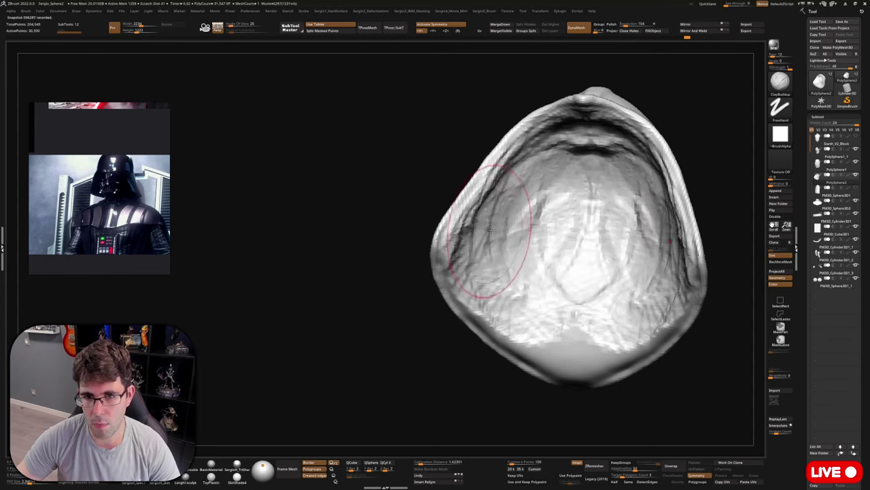
Deepen the cavity behind the brow and even out the upper interior walls with ClayBuildup strokes.
{"action": "right_click_drag", "start_coordinate": [488, 227], "coordinate": [469, 224]}
{"action": "mouse_move", "coordinate": [453, 232]}
{"action": "left_mouse_down"}
{"action": "mouse_move", "coordinate": [467, 271]}
{"action": "mouse_move", "coordinate": [537, 190]}
{"action": "left_mouse_up"}
{"action": "right_click_drag", "start_coordinate": [544, 192], "coordinate": [596, 195]}
{"action": "left_click_drag", "start_coordinate": [564, 163], "coordinate": [571, 117]}
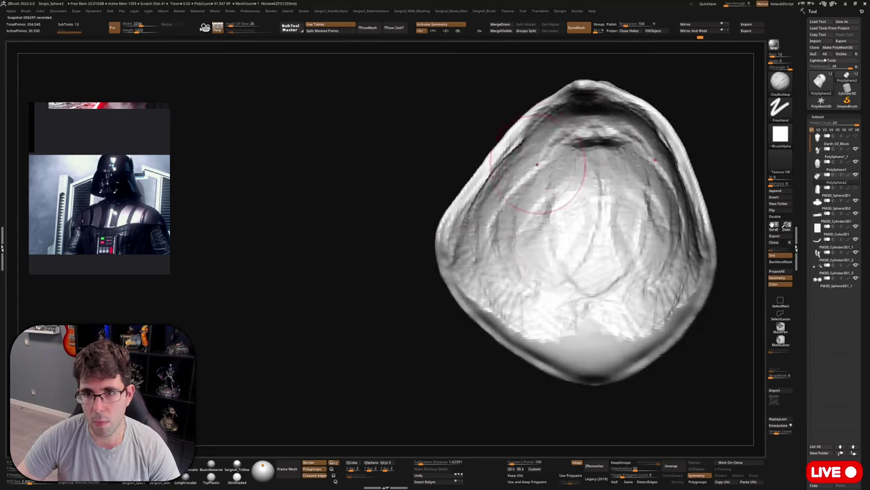
{"action": "mouse_move", "coordinate": [576, 179]}
{"action": "right_mouse_down"}
{"action": "mouse_move", "coordinate": [603, 171]}
{"action": "mouse_move", "coordinate": [604, 129]}
{"action": "right_mouse_up"}
{"action": "left_click_drag", "start_coordinate": [587, 129], "coordinate": [517, 227]}
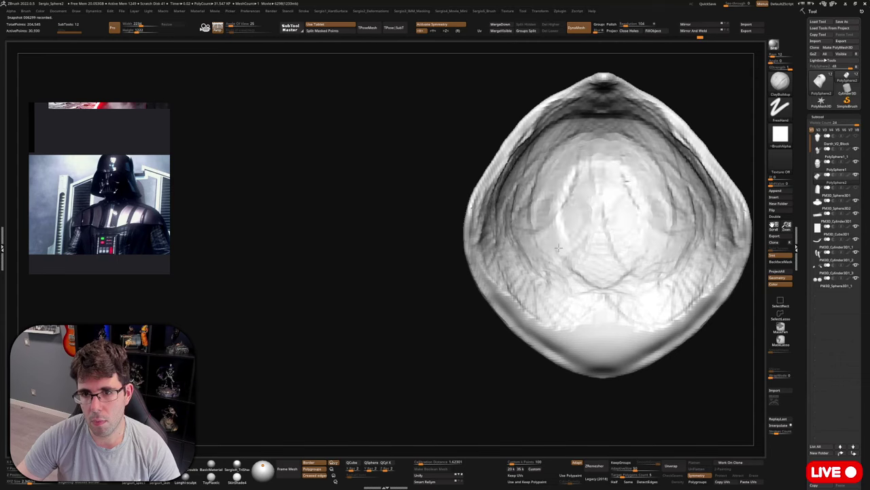
Smooth the lip along the side of the opening and beneath the brow peak.
{"action": "mouse_move", "coordinate": [583, 165]}
{"action": "right_mouse_down"}
{"action": "mouse_move", "coordinate": [519, 156]}
{"action": "mouse_move", "coordinate": [565, 155]}
{"action": "right_mouse_up"}
{"action": "mouse_move", "coordinate": [484, 178]}
{"action": "left_mouse_down", "text": "shift"}
{"action": "mouse_move", "coordinate": [452, 226]}
{"action": "mouse_move", "coordinate": [498, 310]}
{"action": "mouse_move", "coordinate": [495, 206]}
{"action": "left_mouse_up", "text": "shift"}
{"action": "mouse_move", "coordinate": [495, 206]}
{"action": "right_mouse_down"}
{"action": "mouse_move", "coordinate": [531, 194]}
{"action": "mouse_move", "coordinate": [558, 170]}
{"action": "right_mouse_up"}
{"action": "left_click_drag", "start_coordinate": [544, 136], "coordinate": [593, 102], "text": "shift"}
{"action": "mouse_move", "coordinate": [593, 102]}
{"action": "right_mouse_down"}
{"action": "mouse_move", "coordinate": [621, 220]}
{"action": "mouse_move", "coordinate": [606, 159]}
{"action": "right_mouse_up"}
{"action": "key", "text": "shift+s"}
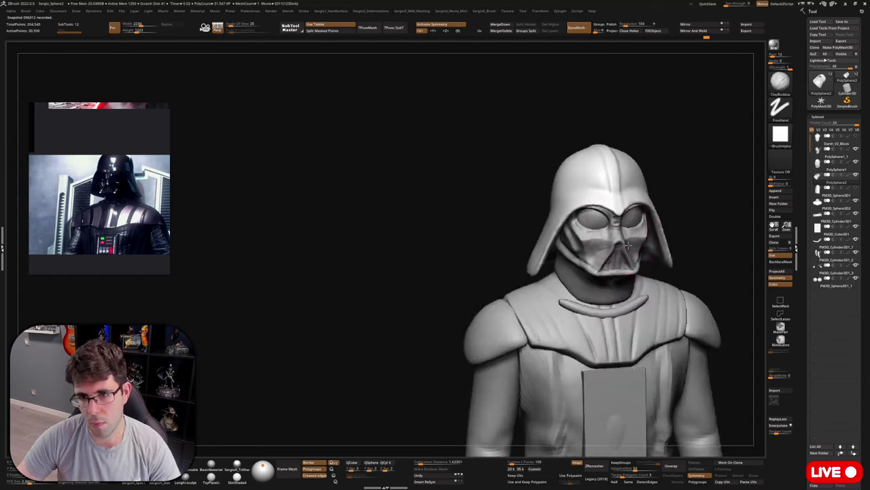
Refine the outer silhouette of the helmet's flared sides in front view with the Move brush.
{"action": "mouse_move", "coordinate": [629, 245]}
{"action": "right_mouse_down", "text": "shift"}
{"action": "mouse_move", "coordinate": [616, 221]}
{"action": "mouse_move", "coordinate": [512, 202]}
{"action": "mouse_move", "coordinate": [572, 265]}
{"action": "right_mouse_up", "text": "shift"}
{"action": "key", "text": "b"}
{"action": "key", "text": "m"}
{"action": "key", "text": "v"}
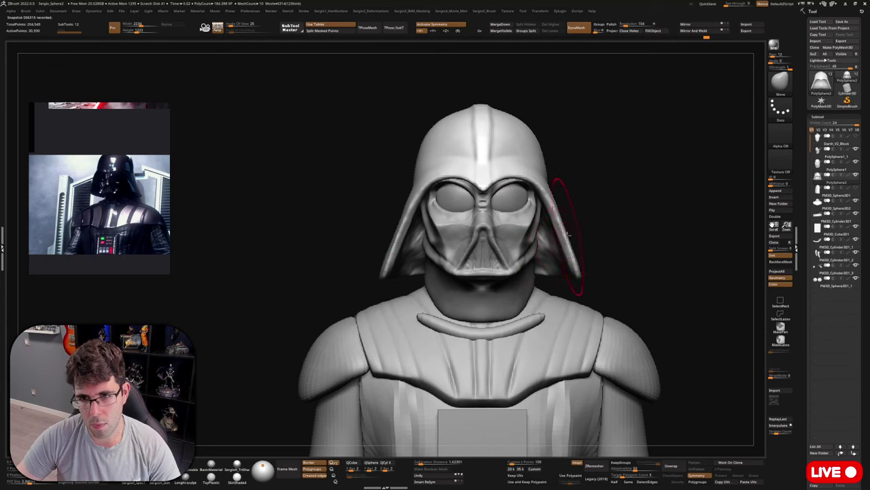
{"action": "right_click_drag", "start_coordinate": [562, 221], "coordinate": [553, 204]}
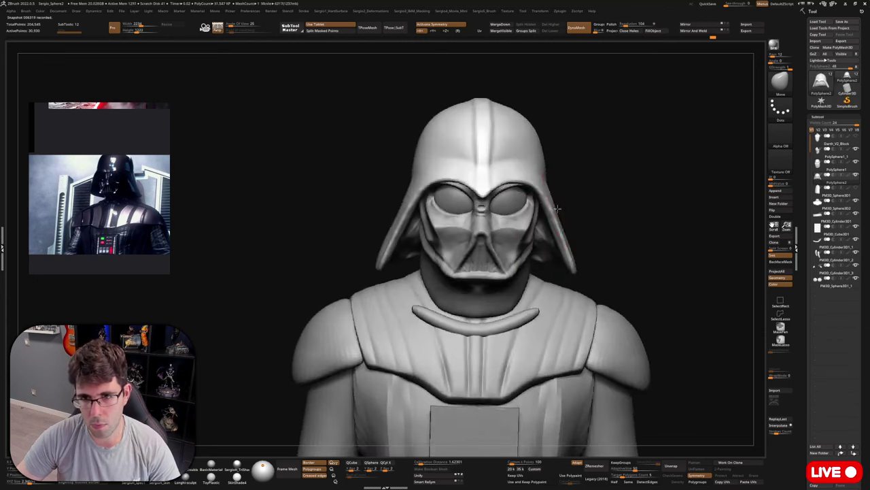
{"action": "left_click_drag", "start_coordinate": [553, 203], "coordinate": [552, 203]}
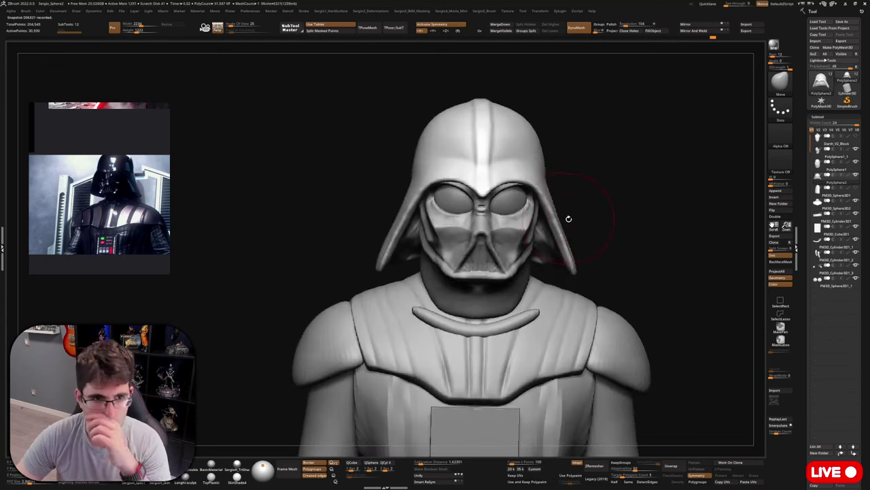
Refine the helmet dome's silhouette with the Move brush, adjusting its crown and sides from side, front and rear views.
{"action": "mouse_move", "coordinate": [563, 219]}
{"action": "right_mouse_down"}
{"action": "mouse_move", "coordinate": [514, 145]}
{"action": "mouse_move", "coordinate": [502, 171]}
{"action": "right_mouse_up"}
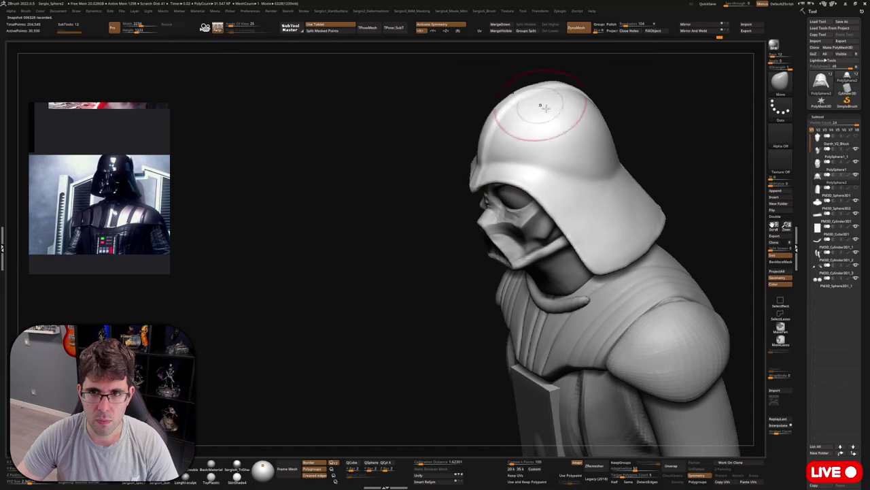
{"action": "right_click_drag", "start_coordinate": [546, 108], "coordinate": [536, 107]}
{"action": "left_click_drag", "start_coordinate": [532, 93], "coordinate": [533, 89]}
{"action": "mouse_move", "coordinate": [533, 91]}
{"action": "right_mouse_down"}
{"action": "mouse_move", "coordinate": [539, 106]}
{"action": "mouse_move", "coordinate": [530, 97]}
{"action": "mouse_move", "coordinate": [552, 102]}
{"action": "right_mouse_up"}
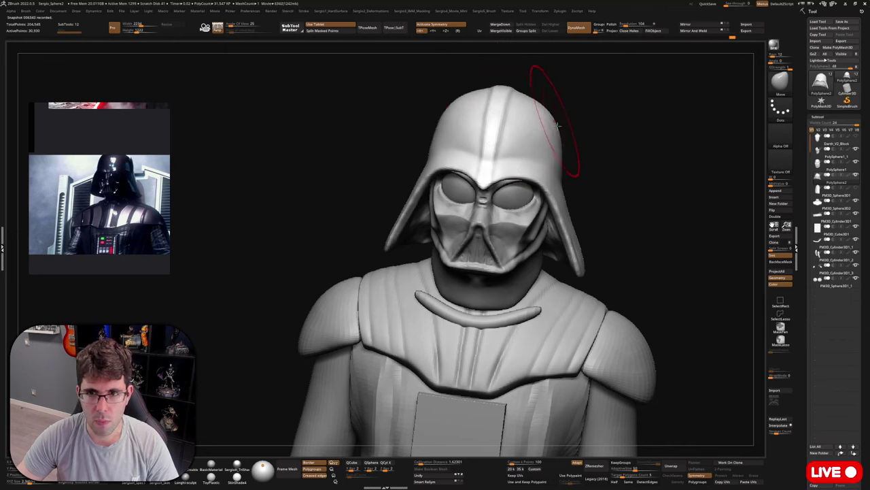
{"action": "mouse_move", "coordinate": [592, 137]}
{"action": "right_mouse_down"}
{"action": "mouse_move", "coordinate": [510, 136]}
{"action": "mouse_move", "coordinate": [527, 161]}
{"action": "right_mouse_up"}
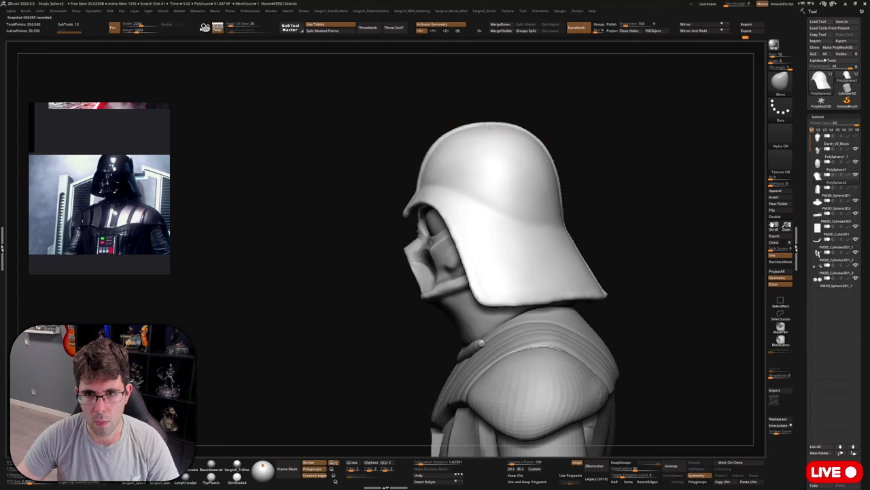
{"action": "mouse_move", "coordinate": [592, 169]}
{"action": "right_mouse_down"}
{"action": "mouse_move", "coordinate": [530, 190]}
{"action": "mouse_move", "coordinate": [511, 172]}
{"action": "right_mouse_up"}
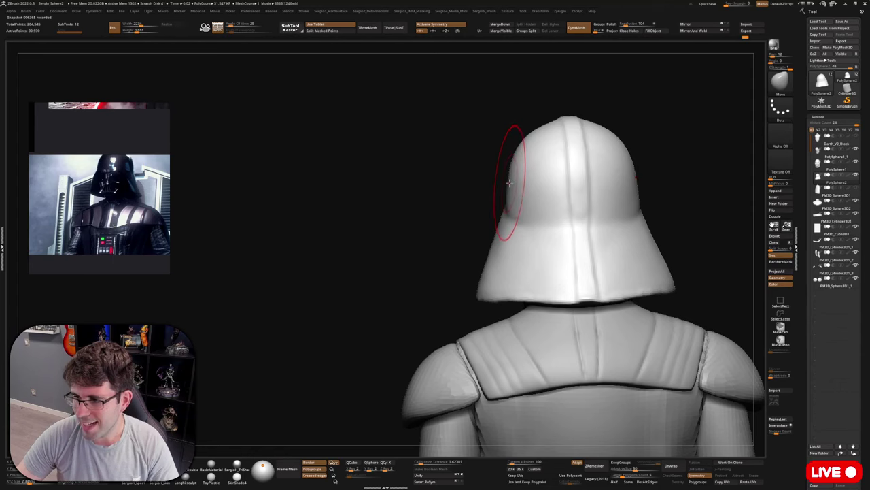
{"action": "left_click_drag", "start_coordinate": [497, 189], "coordinate": [510, 222]}
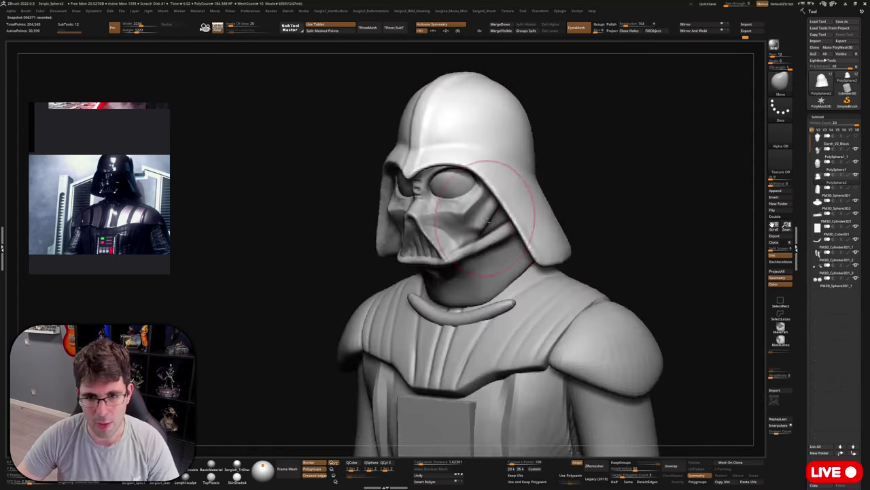
Turn on the visibility of the cape subtool around the shoulders.
{"action": "left_click", "coordinate": [487, 238], "text": "alt"}
{"action": "right_click_drag", "start_coordinate": [487, 238], "coordinate": [528, 240]}
{"action": "right_click_drag", "start_coordinate": [527, 240], "coordinate": [526, 265], "text": "ctrl"}
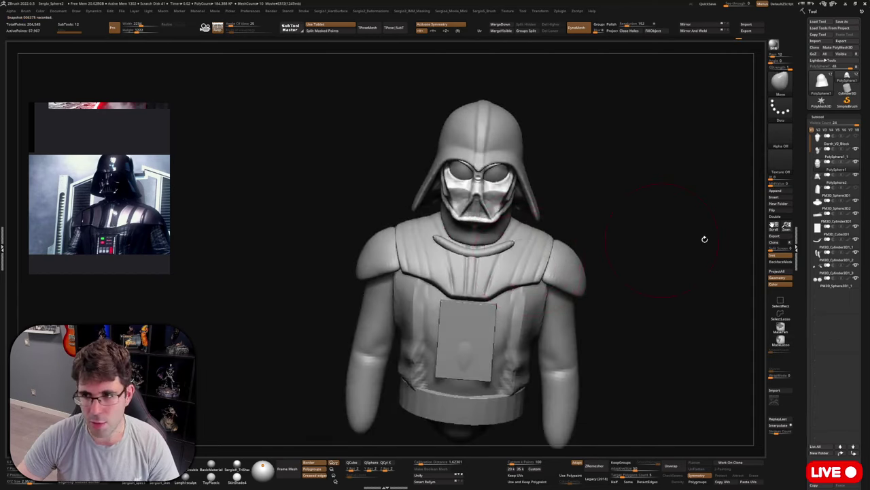
{"action": "left_click", "coordinate": [854, 189]}
Scale the chest panel box down uniformly to about 0.91 and widen it slightly.
{"action": "mouse_move", "coordinate": [485, 309]}
{"action": "right_mouse_down"}
{"action": "mouse_move", "coordinate": [402, 314]}
{"action": "mouse_move", "coordinate": [483, 317]}
{"action": "right_mouse_up"}
{"action": "left_click", "coordinate": [483, 316], "text": "alt"}
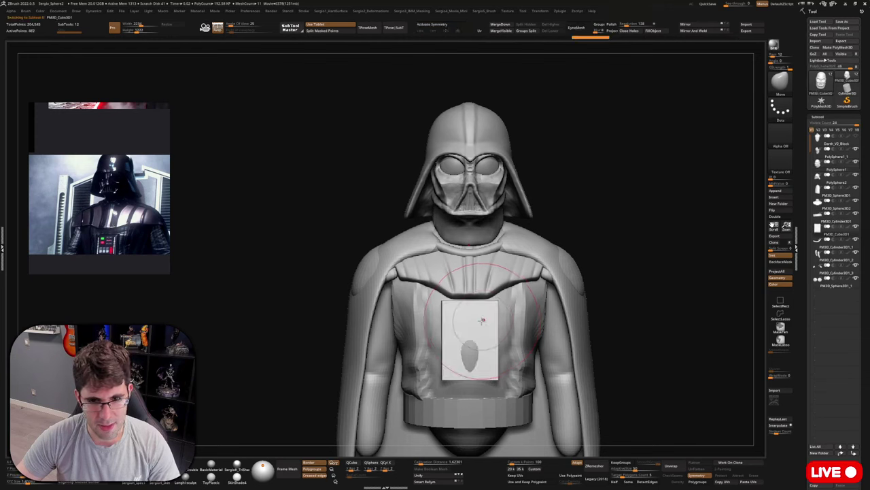
{"action": "key", "text": "w"}
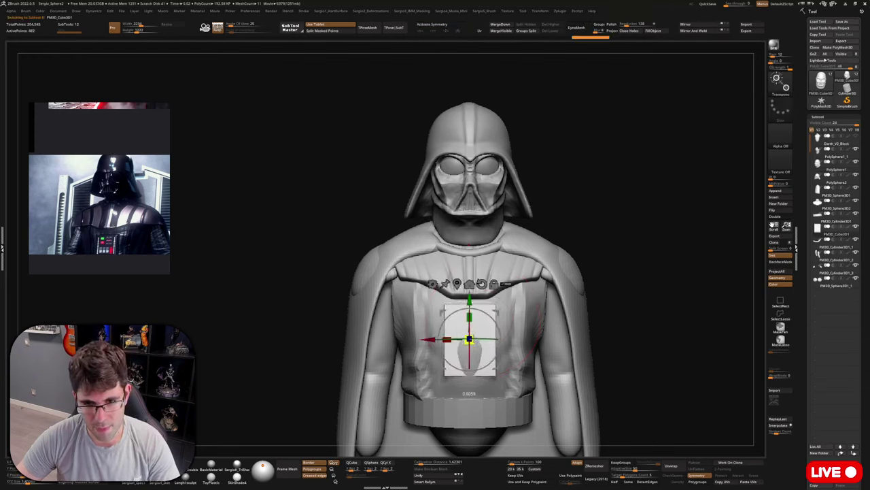
{"action": "left_click_drag", "start_coordinate": [476, 337], "coordinate": [455, 338]}
{"action": "mouse_move", "coordinate": [455, 338]}
{"action": "right_mouse_down", "text": "shift"}
{"action": "mouse_move", "coordinate": [475, 343]}
{"action": "mouse_move", "coordinate": [476, 299]}
{"action": "right_mouse_up", "text": "shift"}
{"action": "key", "text": "q"}
{"action": "right_click_drag", "start_coordinate": [482, 339], "coordinate": [476, 289], "text": "alt"}
{"action": "key", "text": "w"}
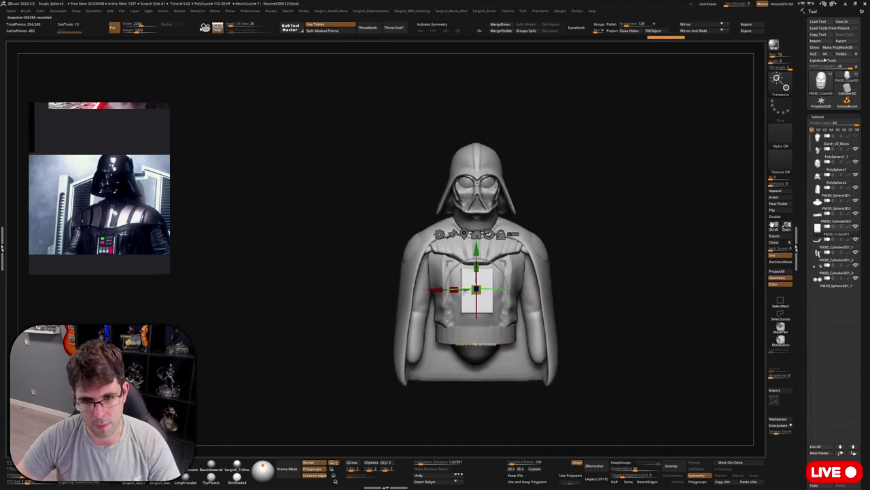
{"action": "left_click_drag", "start_coordinate": [457, 291], "coordinate": [454, 291]}
{"action": "key", "text": "q"}
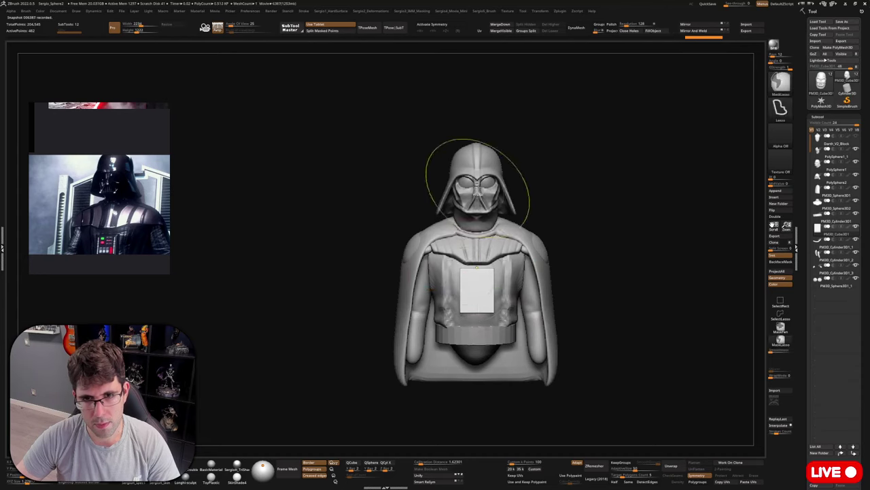
Bring the close-up mask image into view on the reference board and compare it with the sculpted face.
{"action": "mouse_move", "coordinate": [478, 190]}
{"action": "right_mouse_down", "text": "ctrl"}
{"action": "mouse_move", "coordinate": [479, 238]}
{"action": "mouse_move", "coordinate": [491, 272]}
{"action": "right_mouse_up", "text": "ctrl"}
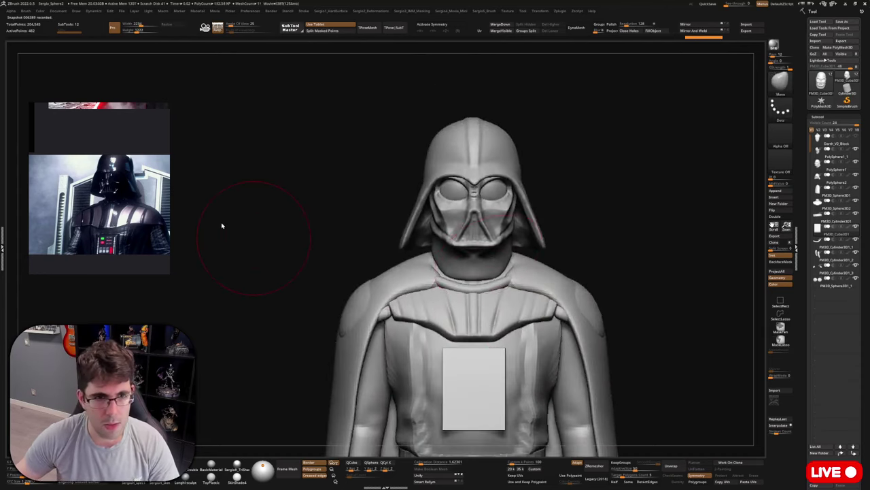
{"action": "scroll", "coordinate": [195, 223], "scroll_direction": "down", "scroll_amount": 4}
{"action": "scroll", "coordinate": [100, 197], "scroll_direction": "down", "scroll_amount": 2}
{"action": "middle_click_drag", "start_coordinate": [117, 163], "coordinate": [81, 206]}
{"action": "scroll", "coordinate": [132, 156], "scroll_direction": "up", "scroll_amount": 6}
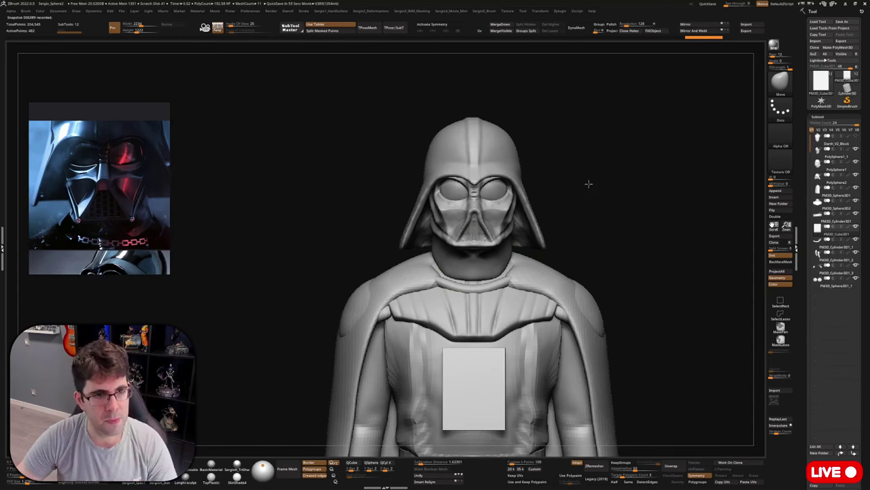
{"action": "right_click_drag", "start_coordinate": [485, 172], "coordinate": [481, 390], "text": "ctrl"}
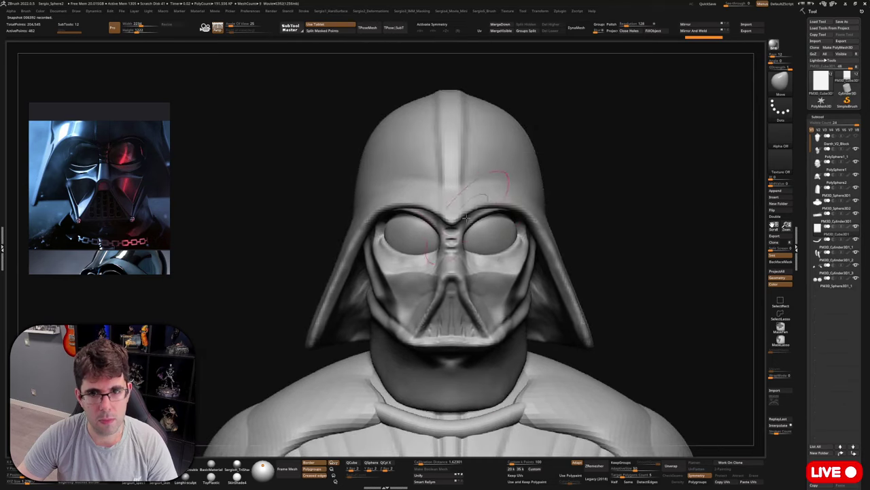
Select the face mask subtool and lasso-mask the area below the eye sockets, inverting the mask to leave only that band editable.
{"action": "left_click", "coordinate": [474, 224], "text": "alt"}
{"action": "right_click_drag", "start_coordinate": [476, 246], "coordinate": [463, 219]}
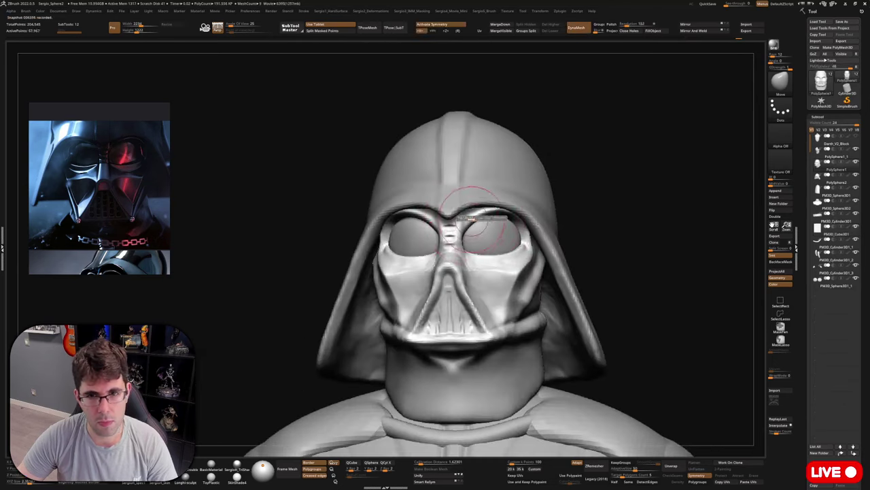
{"action": "left_click_drag", "start_coordinate": [469, 221], "coordinate": [469, 217]}
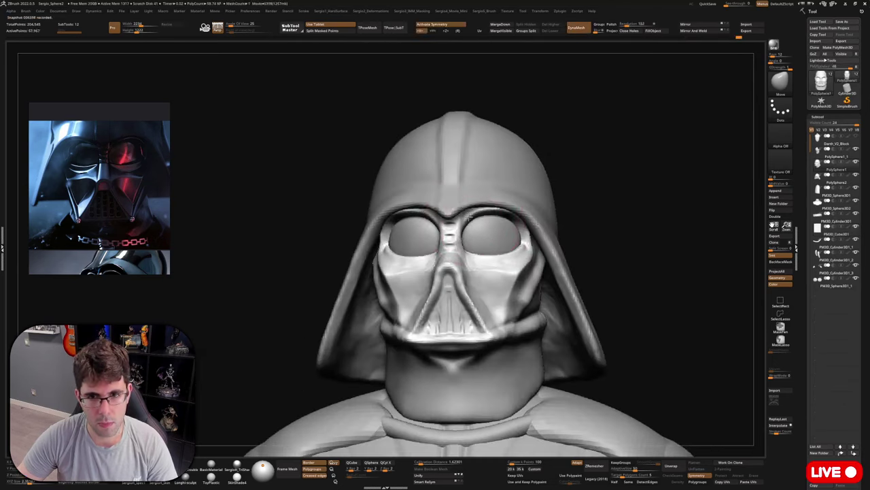
{"action": "mouse_move", "coordinate": [503, 231]}
{"action": "right_mouse_down"}
{"action": "mouse_move", "coordinate": [518, 264]}
{"action": "mouse_move", "coordinate": [521, 233]}
{"action": "mouse_move", "coordinate": [519, 279]}
{"action": "right_mouse_up"}
{"action": "key", "text": "ctrl"}
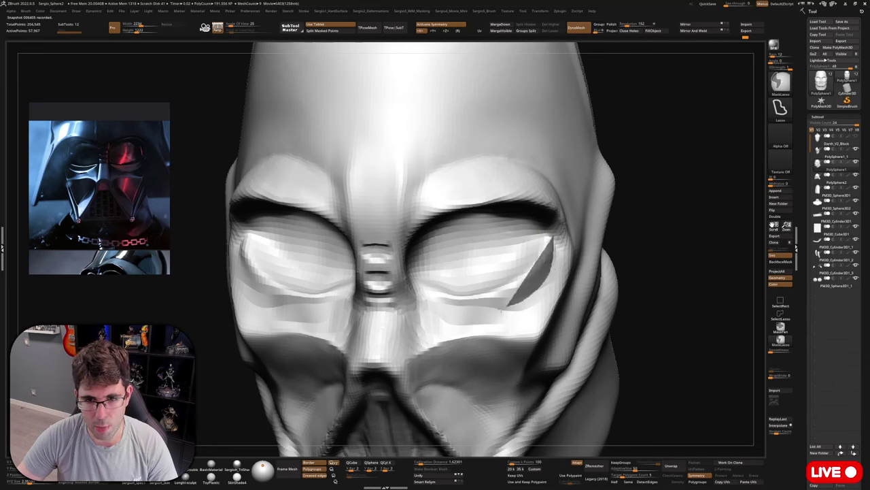
{"action": "mouse_move", "coordinate": [504, 310]}
{"action": "left_mouse_down", "text": "ctrl"}
{"action": "mouse_move", "coordinate": [419, 293]}
{"action": "mouse_move", "coordinate": [408, 268]}
{"action": "left_mouse_up", "text": "ctrl"}
{"action": "left_click", "coordinate": [689, 251], "text": "ctrl"}
Reshape the unmasked lower rims of the eye sockets with the Move brush.
{"action": "mouse_move", "coordinate": [689, 251]}
{"action": "right_mouse_down"}
{"action": "mouse_move", "coordinate": [534, 265]}
{"action": "mouse_move", "coordinate": [518, 288]}
{"action": "right_mouse_up"}
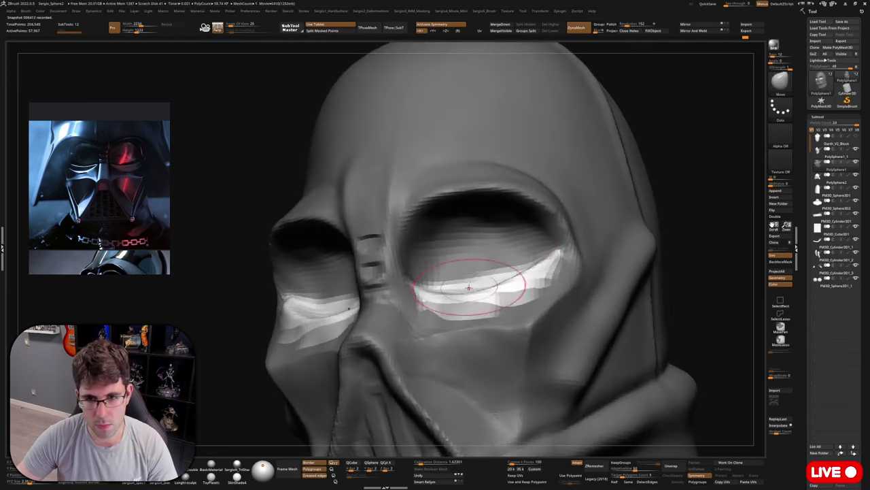
{"action": "mouse_move", "coordinate": [470, 299]}
{"action": "right_mouse_down"}
{"action": "mouse_move", "coordinate": [544, 282]}
{"action": "mouse_move", "coordinate": [528, 269]}
{"action": "right_mouse_up"}
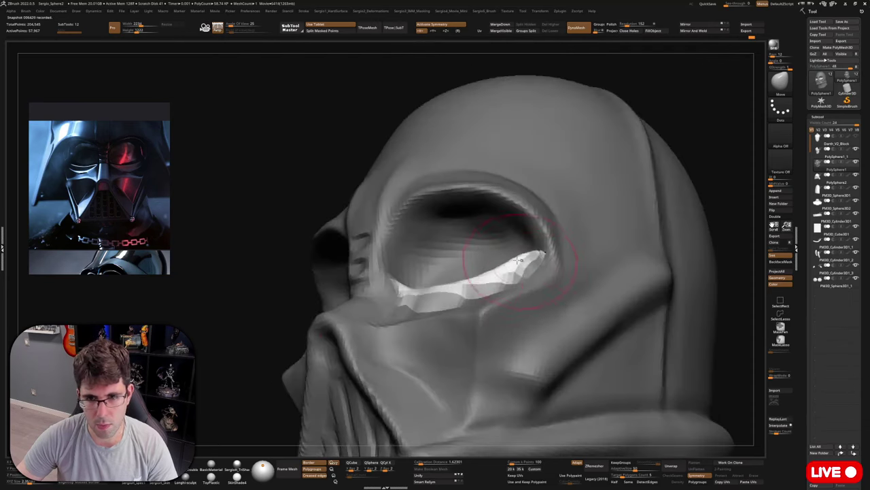
{"action": "right_click_drag", "start_coordinate": [461, 294], "coordinate": [468, 284]}
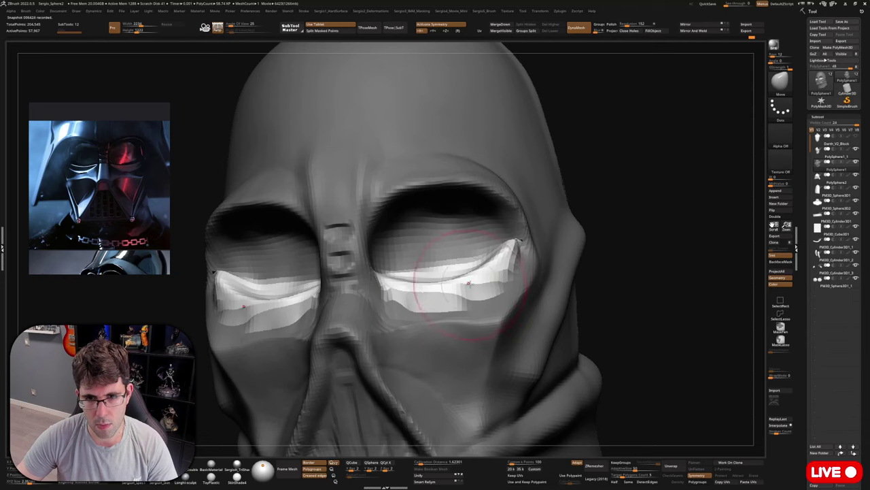
{"action": "mouse_move", "coordinate": [626, 269]}
{"action": "right_mouse_down"}
{"action": "mouse_move", "coordinate": [645, 281]}
{"action": "mouse_move", "coordinate": [630, 247]}
{"action": "right_mouse_up"}
Define the creases at the outer corners of the eye sockets with the DamStandard brush.
{"action": "key", "text": "b"}
{"action": "key", "text": "d"}
{"action": "key", "text": "s"}
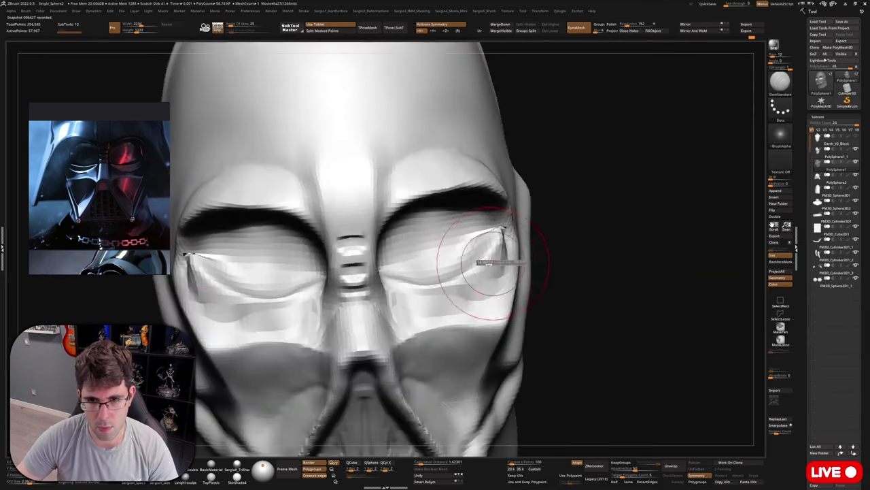
{"action": "right_click_drag", "start_coordinate": [494, 262], "coordinate": [507, 254]}
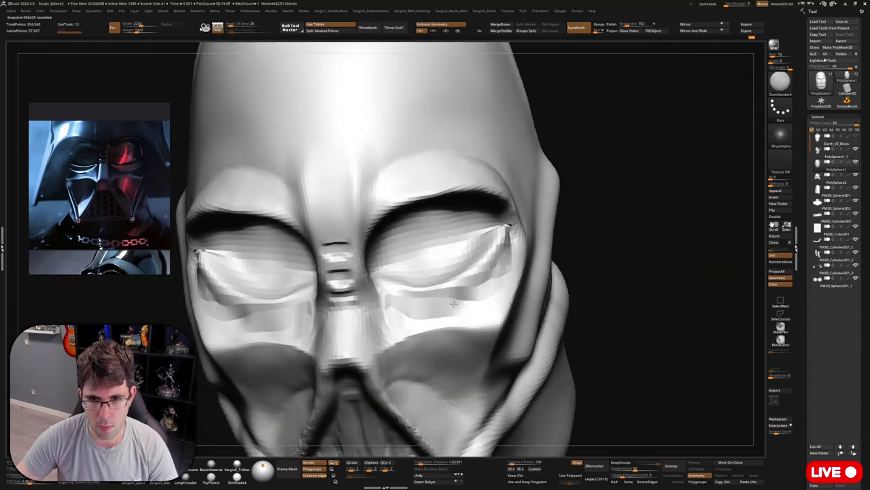
{"action": "mouse_move", "coordinate": [430, 305]}
{"action": "right_mouse_down", "text": "ctrl"}
{"action": "mouse_move", "coordinate": [439, 267]}
{"action": "mouse_move", "coordinate": [513, 276]}
{"action": "mouse_move", "coordinate": [460, 320]}
{"action": "mouse_move", "coordinate": [439, 307]}
{"action": "mouse_move", "coordinate": [445, 294]}
{"action": "mouse_move", "coordinate": [449, 309]}
{"action": "mouse_move", "coordinate": [420, 295]}
{"action": "right_mouse_up", "text": "ctrl"}
Build up and even out the surface beneath the eye sockets with the Move and Clay brushes, checking it against the helmet.
{"action": "key", "text": "shift+alt+s"}
{"action": "key", "text": "b"}
{"action": "key", "text": "m"}
{"action": "key", "text": "v"}
{"action": "key", "text": "b"}
{"action": "key", "text": "c"}
{"action": "key", "text": "l"}
{"action": "key", "text": "shift+alt+s"}
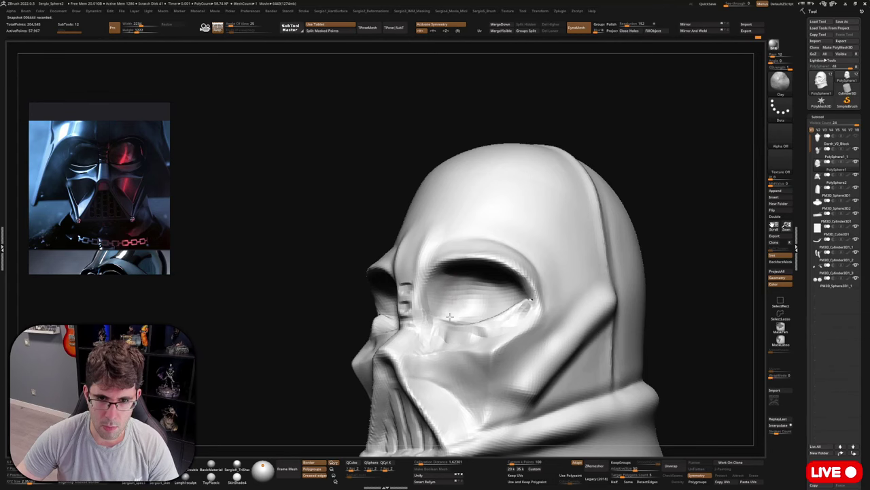
{"action": "mouse_move", "coordinate": [463, 296]}
{"action": "right_mouse_down"}
{"action": "mouse_move", "coordinate": [507, 307]}
{"action": "mouse_move", "coordinate": [500, 331]}
{"action": "mouse_move", "coordinate": [491, 296]}
{"action": "mouse_move", "coordinate": [463, 284]}
{"action": "mouse_move", "coordinate": [464, 316]}
{"action": "mouse_move", "coordinate": [460, 286]}
{"action": "right_mouse_up"}
{"action": "key", "text": "shift+alt+s"}
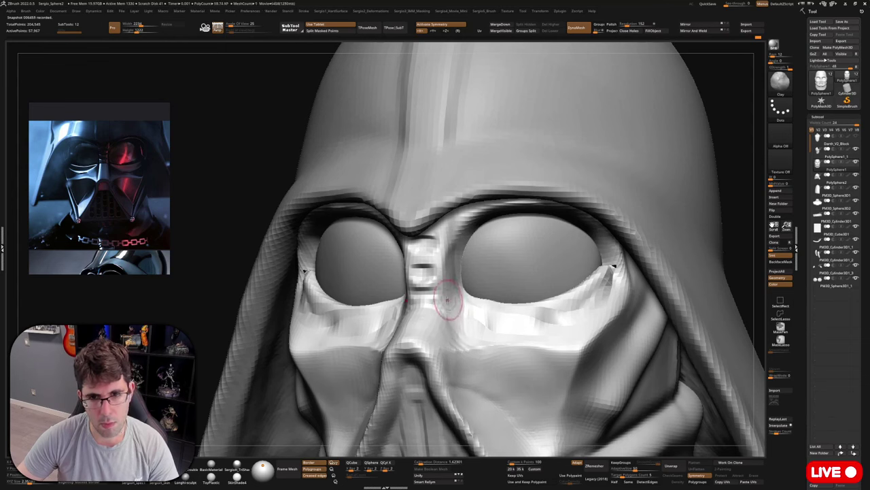
Carve deeper grooves along both sides of the nose bridge up into the forehead with the DamStandard brush.
{"action": "right_click_drag", "start_coordinate": [458, 302], "coordinate": [447, 235]}
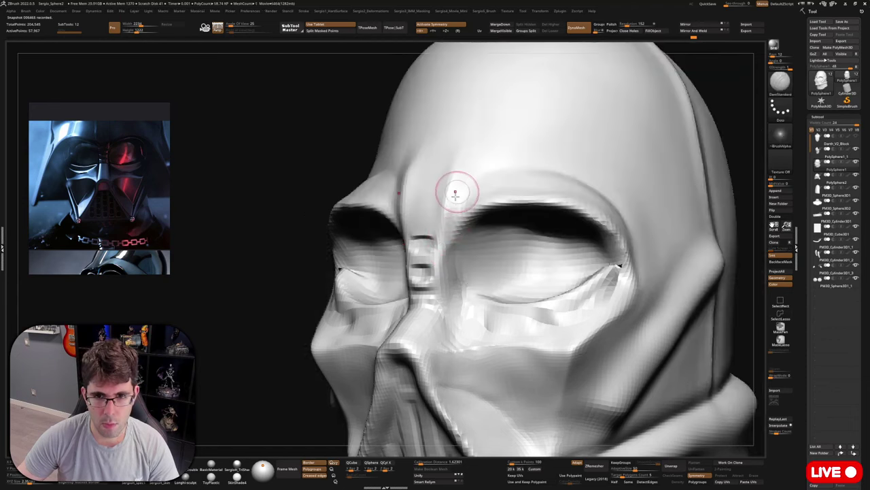
{"action": "key", "text": "s"}
{"action": "left_click_drag", "start_coordinate": [456, 192], "coordinate": [456, 215]}
{"action": "mouse_move", "coordinate": [456, 215]}
{"action": "right_mouse_down"}
{"action": "mouse_move", "coordinate": [417, 204]}
{"action": "mouse_move", "coordinate": [434, 186]}
{"action": "mouse_move", "coordinate": [422, 171]}
{"action": "right_mouse_up"}
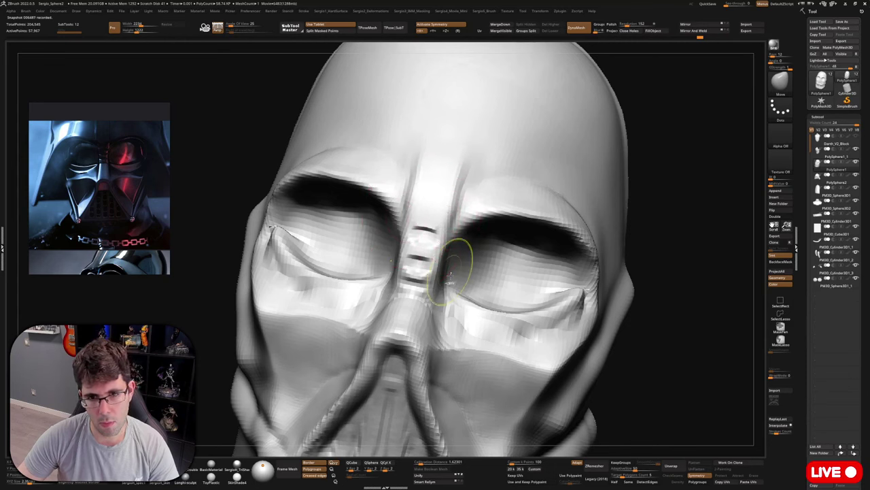
Adjust the upper part of the triangular mouth frame below the nose bridge with the Move brush.
{"action": "mouse_move", "coordinate": [456, 263]}
{"action": "right_mouse_down", "text": "ctrl"}
{"action": "mouse_move", "coordinate": [505, 252]}
{"action": "mouse_move", "coordinate": [484, 264]}
{"action": "mouse_move", "coordinate": [502, 287]}
{"action": "mouse_move", "coordinate": [479, 275]}
{"action": "right_mouse_up", "text": "ctrl"}
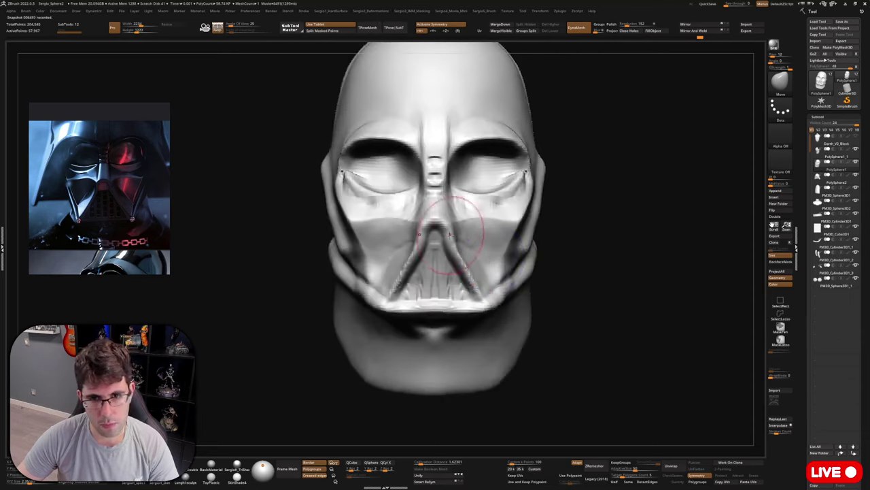
{"action": "left_click_drag", "start_coordinate": [459, 231], "coordinate": [450, 220]}
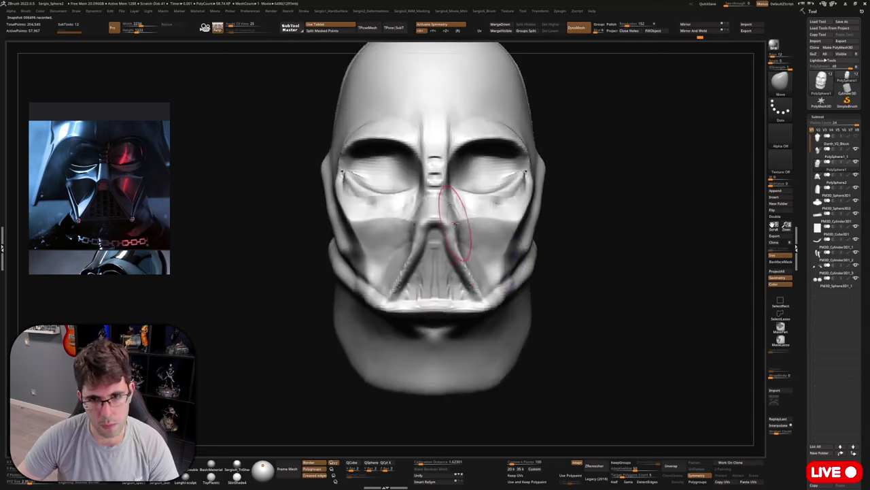
{"action": "left_click_drag", "start_coordinate": [463, 249], "coordinate": [448, 249]}
{"action": "mouse_move", "coordinate": [447, 247]}
{"action": "right_mouse_down"}
{"action": "mouse_move", "coordinate": [387, 272]}
{"action": "mouse_move", "coordinate": [378, 261]}
{"action": "right_mouse_up"}
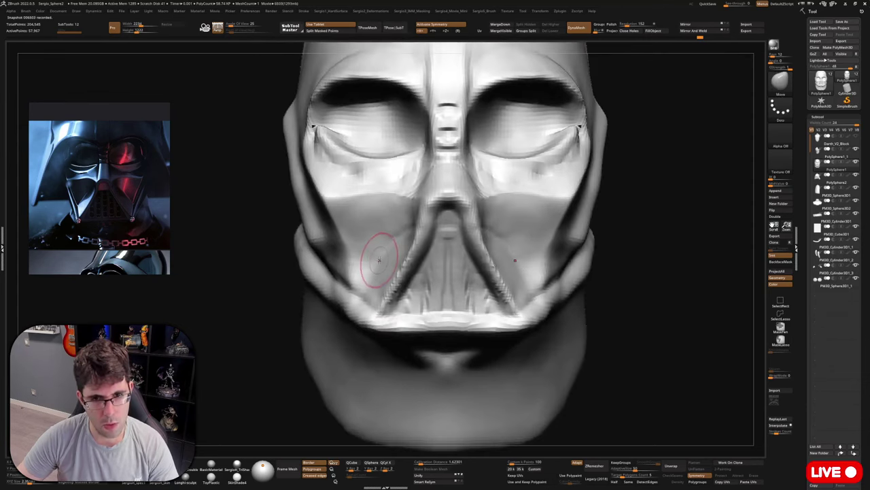
Resize the Move brush and adjust the lower cheek planes beside the mouth grille.
{"action": "key", "text": "s"}
{"action": "left_click_drag", "start_coordinate": [378, 260], "coordinate": [384, 259]}
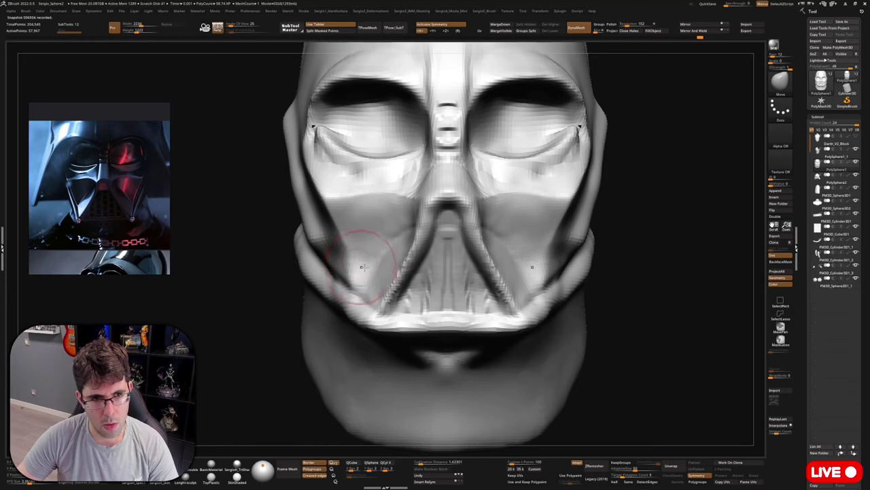
{"action": "right_click_drag", "start_coordinate": [357, 261], "coordinate": [240, 243], "text": "alt"}
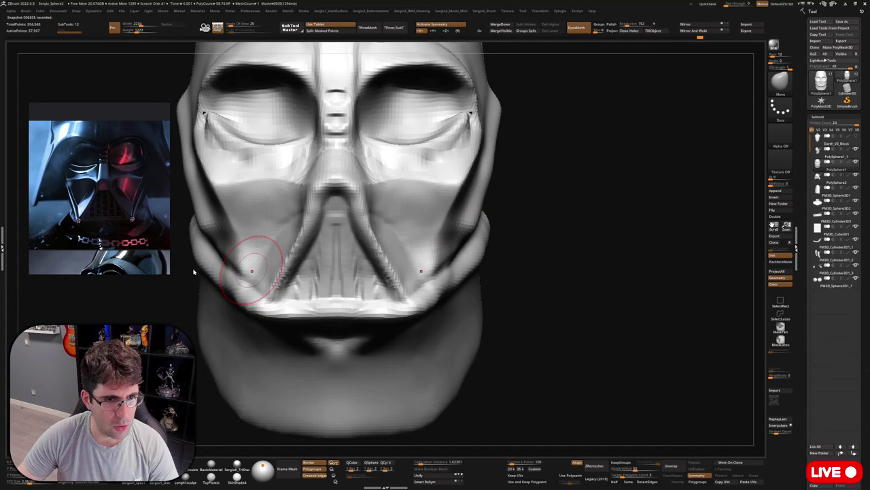
{"action": "left_click_drag", "start_coordinate": [516, 261], "coordinate": [400, 261]}
{"action": "right_click_drag", "start_coordinate": [400, 260], "coordinate": [396, 257]}
Build up a raised ridge along the lower cheeks from the mouth corner toward the jaw with the ClayBuildup brush.
{"action": "key", "text": "b"}
{"action": "key", "text": "c"}
{"action": "key", "text": "b"}
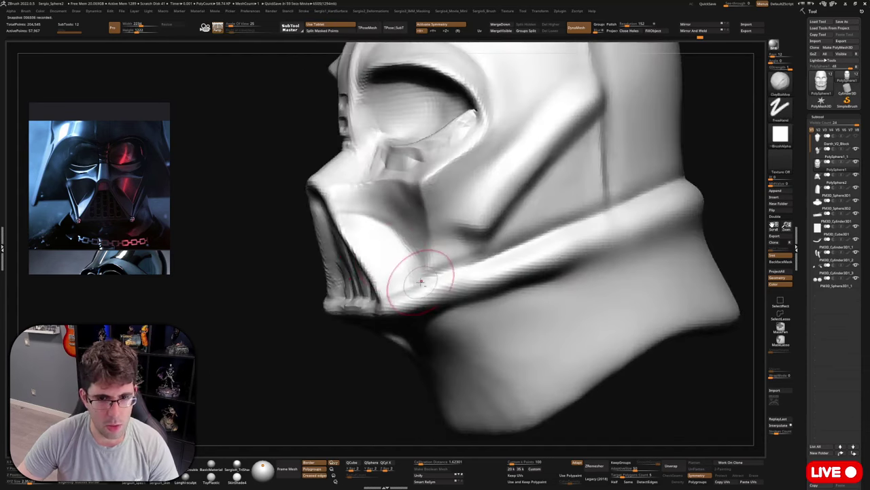
{"action": "left_click_drag", "start_coordinate": [419, 279], "coordinate": [435, 265]}
{"action": "mouse_move", "coordinate": [469, 235]}
{"action": "left_mouse_down"}
{"action": "mouse_move", "coordinate": [406, 291]}
{"action": "mouse_move", "coordinate": [428, 272]}
{"action": "mouse_move", "coordinate": [416, 281]}
{"action": "left_mouse_up"}
{"action": "right_click_drag", "start_coordinate": [416, 281], "coordinate": [482, 266], "text": "shift"}
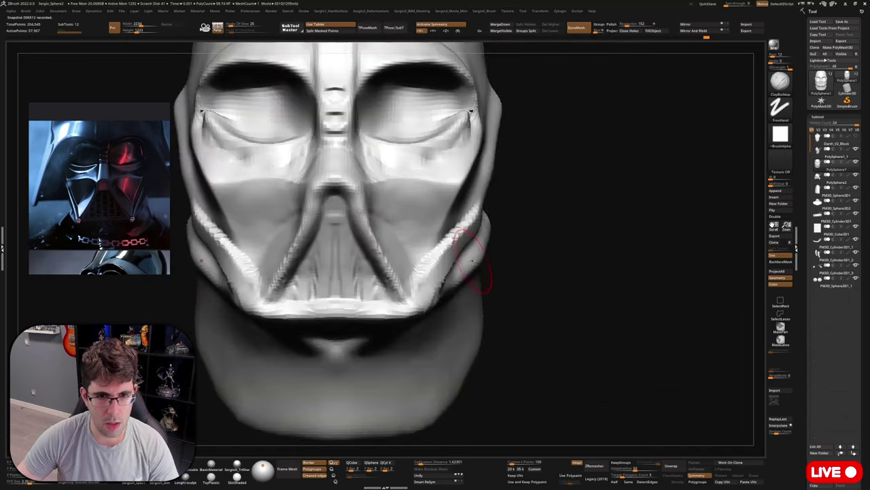
Pull the lower cheek ridges and jaw edges inward with the Move brush from front and three-quarter views.
{"action": "key", "text": "b"}
{"action": "key", "text": "m"}
{"action": "key", "text": "v"}
{"action": "left_click_drag", "start_coordinate": [476, 227], "coordinate": [467, 227]}
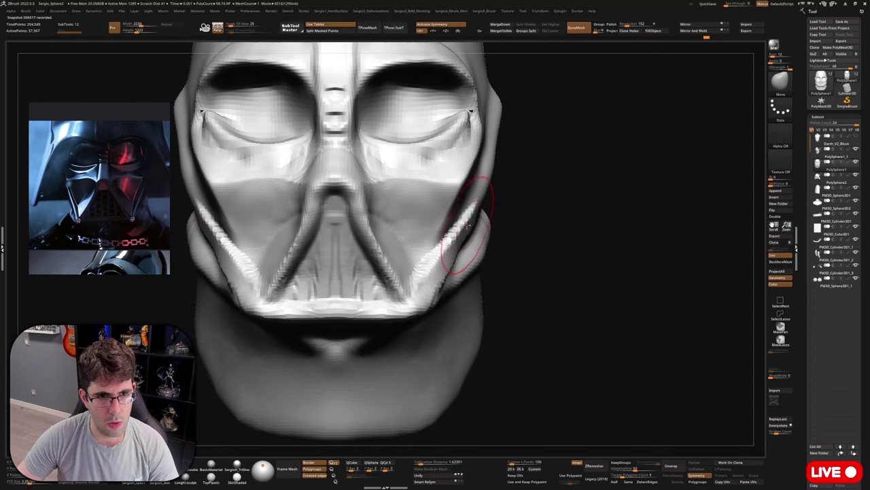
{"action": "right_click_drag", "start_coordinate": [517, 228], "coordinate": [472, 230]}
{"action": "left_click_drag", "start_coordinate": [484, 226], "coordinate": [477, 228]}
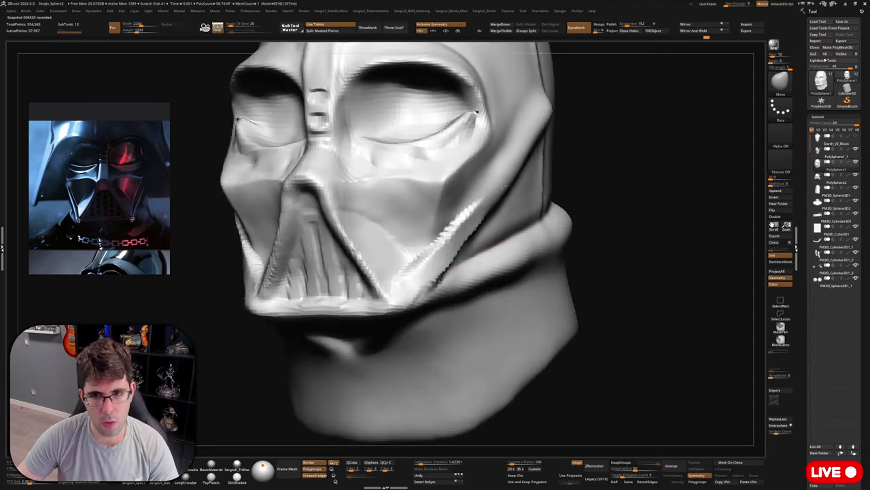
{"action": "mouse_move", "coordinate": [503, 197]}
{"action": "right_mouse_down", "text": "ctrl"}
{"action": "mouse_move", "coordinate": [454, 252]}
{"action": "mouse_move", "coordinate": [483, 254]}
{"action": "right_mouse_up", "text": "ctrl"}
{"action": "left_click_drag", "start_coordinate": [480, 251], "coordinate": [474, 230]}
{"action": "right_click_drag", "start_coordinate": [514, 226], "coordinate": [477, 219]}
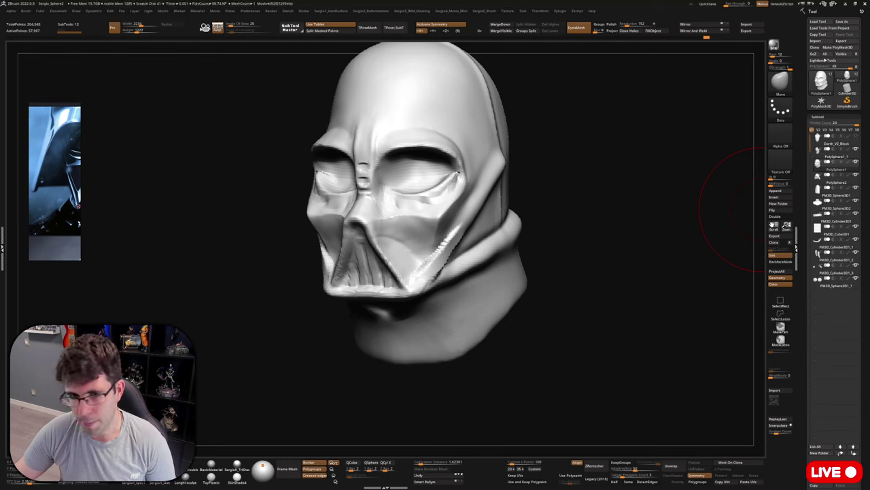
Build up clay along the mask's lower cheek ridge down to the mouth corner with the ClayBuildup brush.
{"action": "right_click_drag", "start_coordinate": [600, 259], "coordinate": [598, 262]}
{"action": "right_click", "coordinate": [599, 261]}
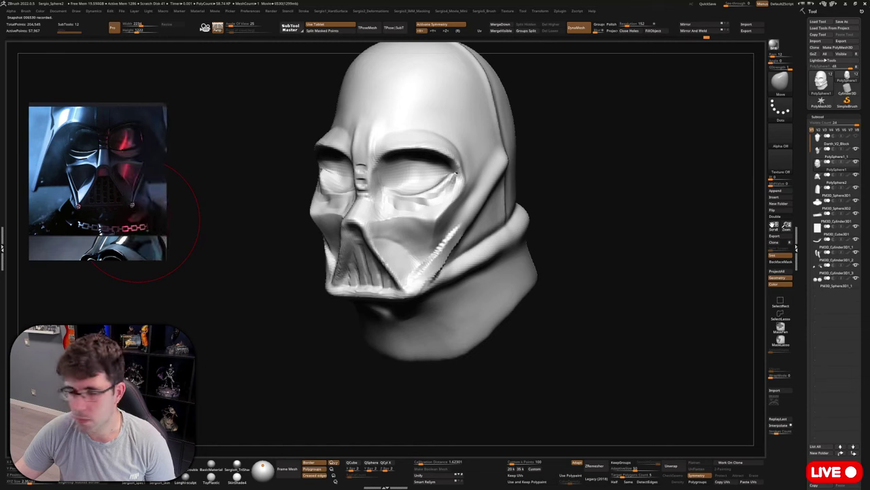
{"action": "left_click_drag", "start_coordinate": [139, 221], "coordinate": [232, 224]}
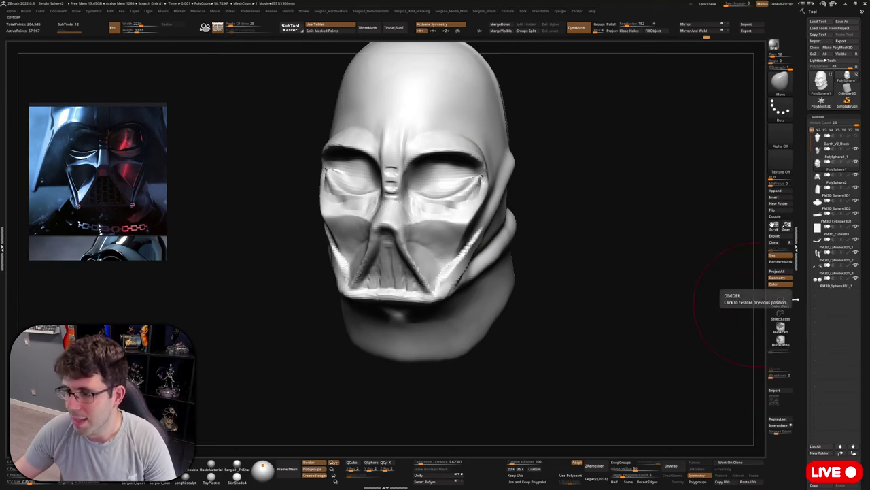
{"action": "left_click_drag", "start_coordinate": [655, 286], "coordinate": [677, 317]}
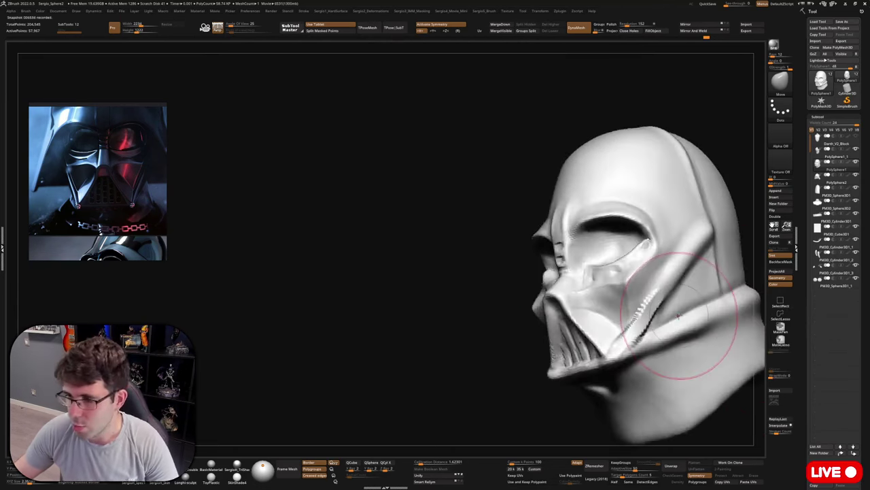
{"action": "left_click_drag", "start_coordinate": [503, 290], "coordinate": [603, 251]}
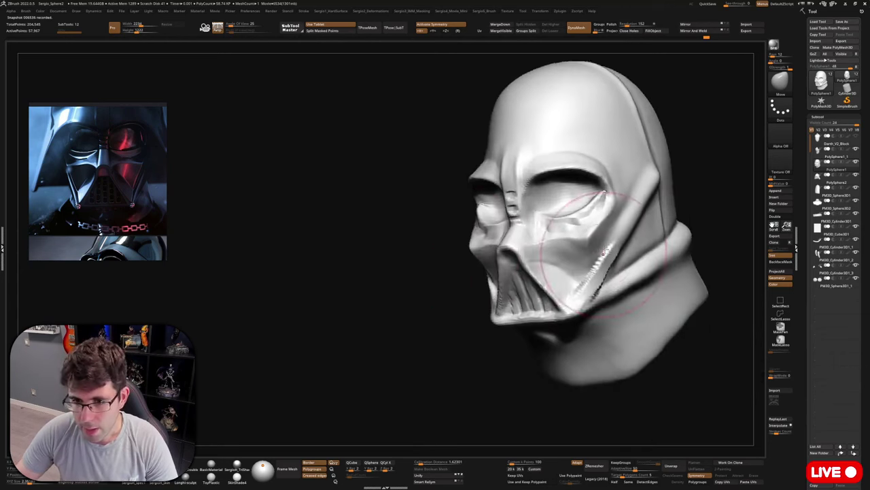
{"action": "mouse_move", "coordinate": [604, 252]}
{"action": "right_mouse_down"}
{"action": "mouse_move", "coordinate": [674, 282]}
{"action": "mouse_move", "coordinate": [591, 252]}
{"action": "mouse_move", "coordinate": [607, 253]}
{"action": "mouse_move", "coordinate": [544, 250]}
{"action": "right_mouse_up"}
{"action": "key", "text": "b"}
{"action": "key", "text": "c"}
{"action": "key", "text": "b"}
{"action": "mouse_move", "coordinate": [592, 238]}
{"action": "left_mouse_down"}
{"action": "mouse_move", "coordinate": [621, 206]}
{"action": "mouse_move", "coordinate": [546, 258]}
{"action": "left_mouse_up"}
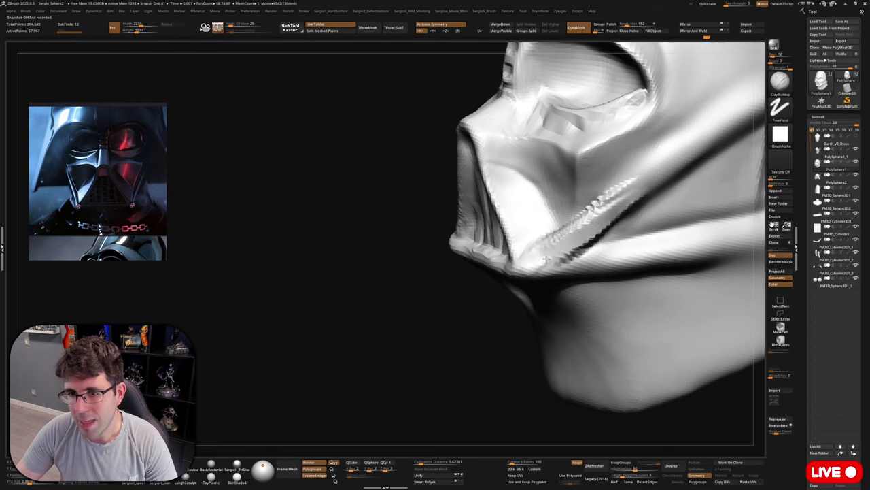
{"action": "left_click_drag", "start_coordinate": [645, 185], "coordinate": [534, 253]}
{"action": "right_click_drag", "start_coordinate": [603, 238], "coordinate": [564, 262], "text": "alt"}
{"action": "mouse_move", "coordinate": [501, 289]}
{"action": "left_mouse_down"}
{"action": "mouse_move", "coordinate": [629, 197]}
{"action": "mouse_move", "coordinate": [546, 257]}
{"action": "left_mouse_up"}
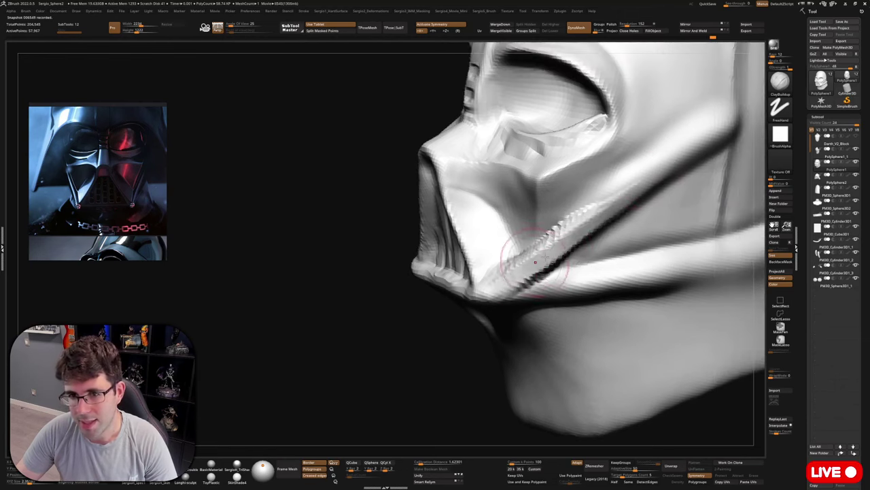
Extend the clay strokes along the full diagonal cheek ridge and smooth its surface down to the jaw corner.
{"action": "left_click_drag", "start_coordinate": [670, 168], "coordinate": [520, 271]}
{"action": "left_click_drag", "start_coordinate": [651, 191], "coordinate": [524, 266]}
{"action": "left_click_drag", "start_coordinate": [625, 201], "coordinate": [522, 271], "text": "shift"}
Carve the crease beneath the cheek ridge near the jaw corner with the DamStandard brush.
{"action": "right_click_drag", "start_coordinate": [503, 270], "coordinate": [535, 272]}
{"action": "key", "text": "b"}
{"action": "key", "text": "d"}
{"action": "key", "text": "s"}
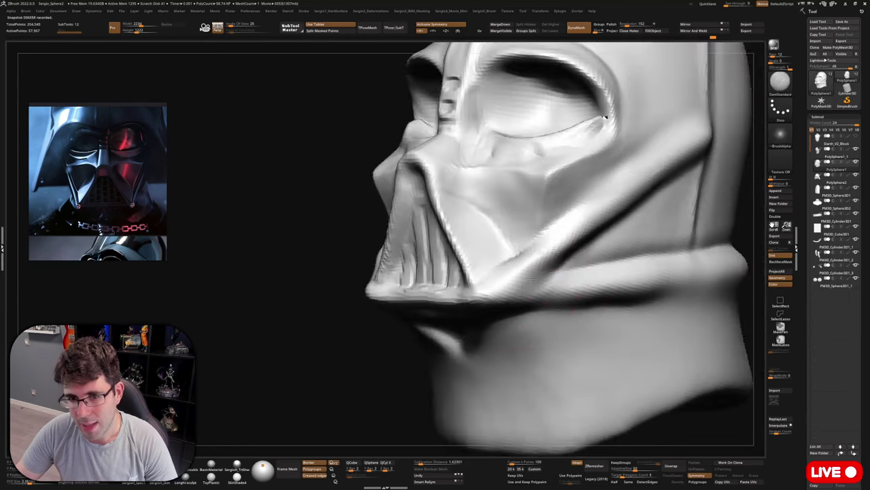
{"action": "left_click_drag", "start_coordinate": [532, 275], "coordinate": [518, 270]}
{"action": "mouse_move", "coordinate": [519, 271]}
{"action": "right_mouse_down"}
{"action": "mouse_move", "coordinate": [550, 295]}
{"action": "mouse_move", "coordinate": [623, 270]}
{"action": "mouse_move", "coordinate": [538, 283]}
{"action": "right_mouse_up"}
Build up the lower jaw strap where it meets the cheek ridge with a resized ClayBuildup brush.
{"action": "key", "text": "b"}
{"action": "key", "text": "c"}
{"action": "key", "text": "b"}
{"action": "key", "text": "s"}
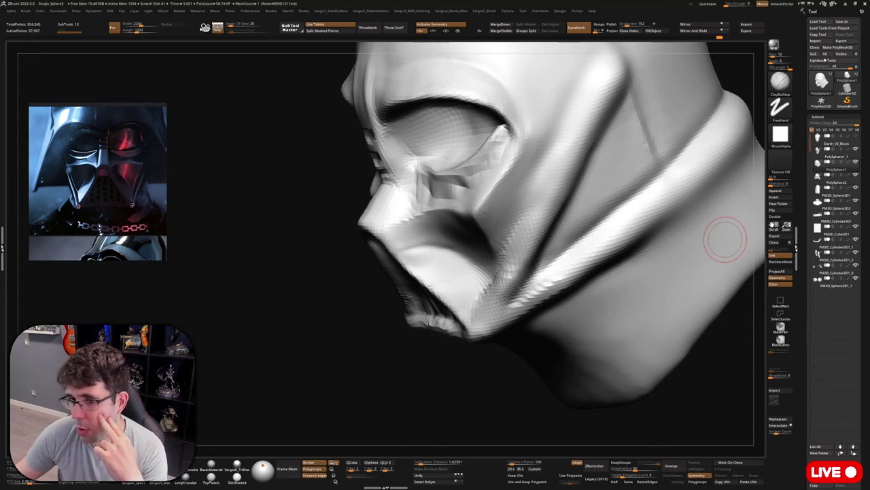
{"action": "right_click_drag", "start_coordinate": [725, 239], "coordinate": [630, 349]}
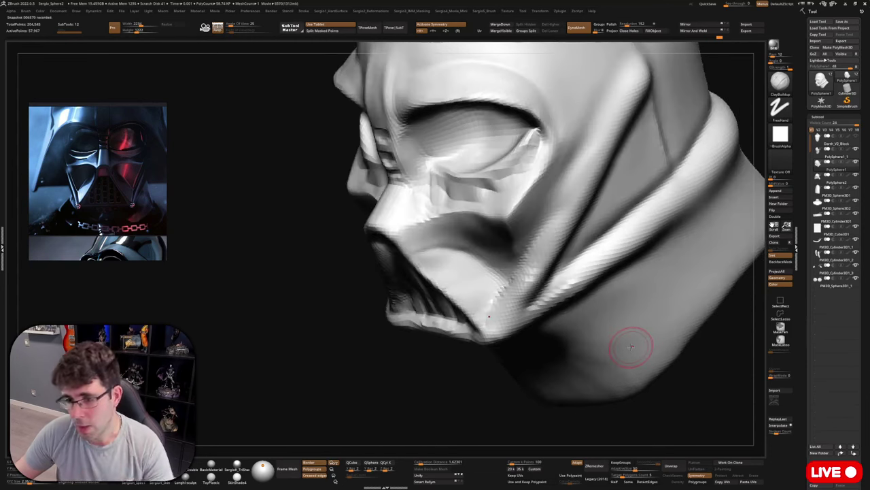
{"action": "right_click_drag", "start_coordinate": [507, 251], "coordinate": [520, 216], "text": "ctrl"}
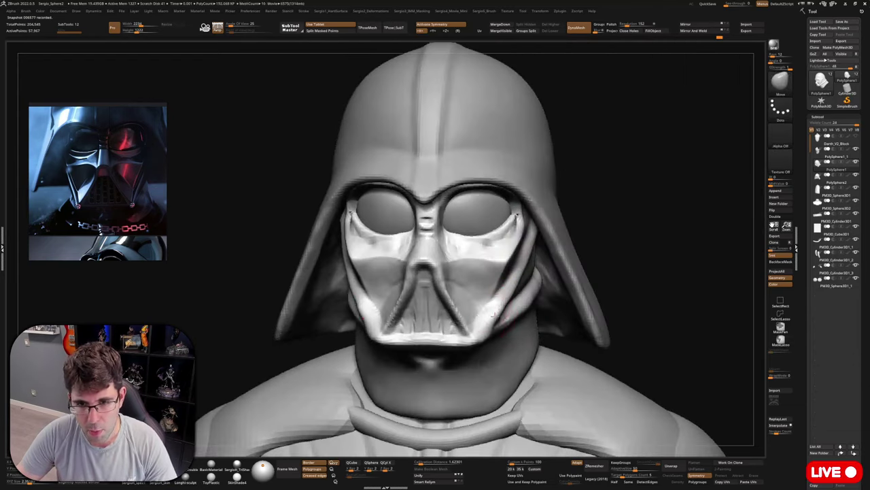
Reshape the jaw corners and lower cheek ridges with the Move brush from front, side and high views with the helmet shown.
{"action": "left_click_drag", "start_coordinate": [491, 312], "coordinate": [493, 321]}
{"action": "right_click_drag", "start_coordinate": [558, 314], "coordinate": [493, 312]}
{"action": "left_click_drag", "start_coordinate": [493, 313], "coordinate": [487, 319]}
{"action": "right_click_drag", "start_coordinate": [544, 319], "coordinate": [487, 313]}
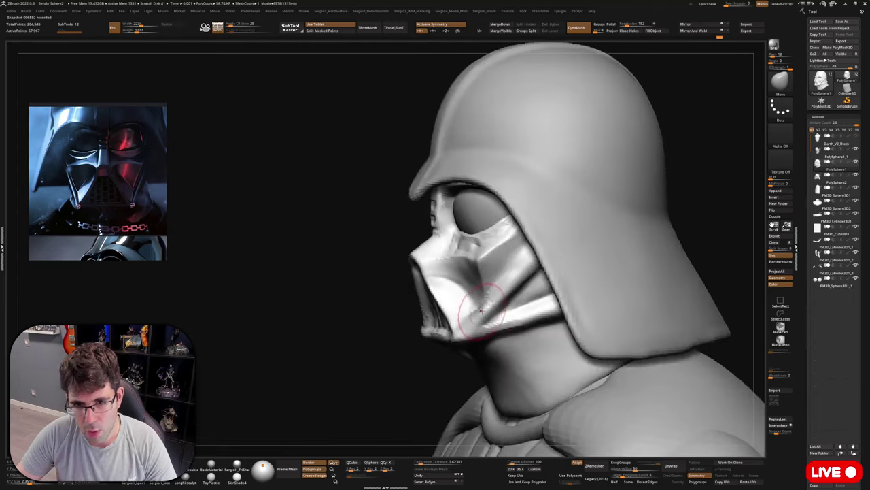
{"action": "left_click_drag", "start_coordinate": [487, 313], "coordinate": [488, 310]}
{"action": "right_click_drag", "start_coordinate": [401, 313], "coordinate": [493, 317]}
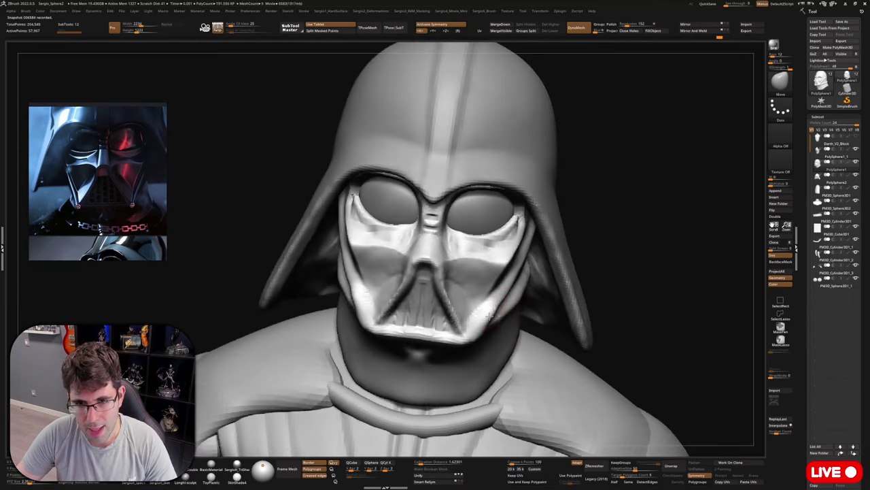
{"action": "left_click_drag", "start_coordinate": [494, 317], "coordinate": [495, 309]}
{"action": "right_click_drag", "start_coordinate": [493, 295], "coordinate": [500, 302]}
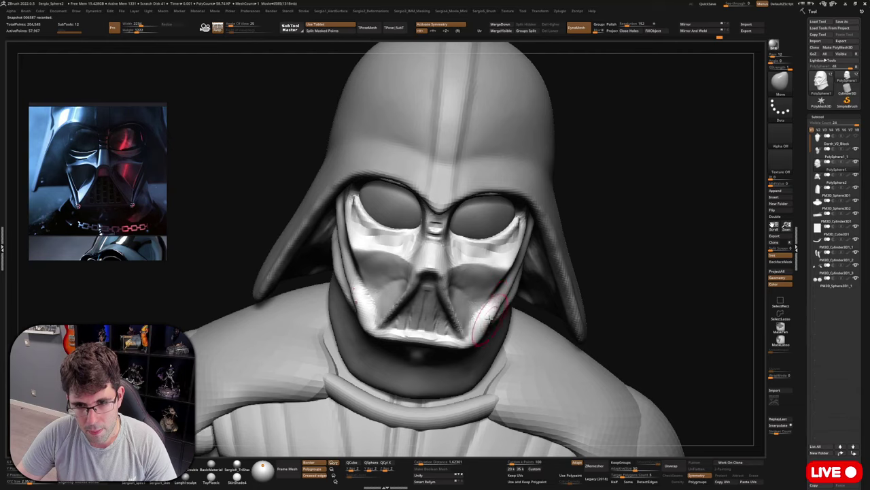
{"action": "left_click_drag", "start_coordinate": [476, 320], "coordinate": [521, 306]}
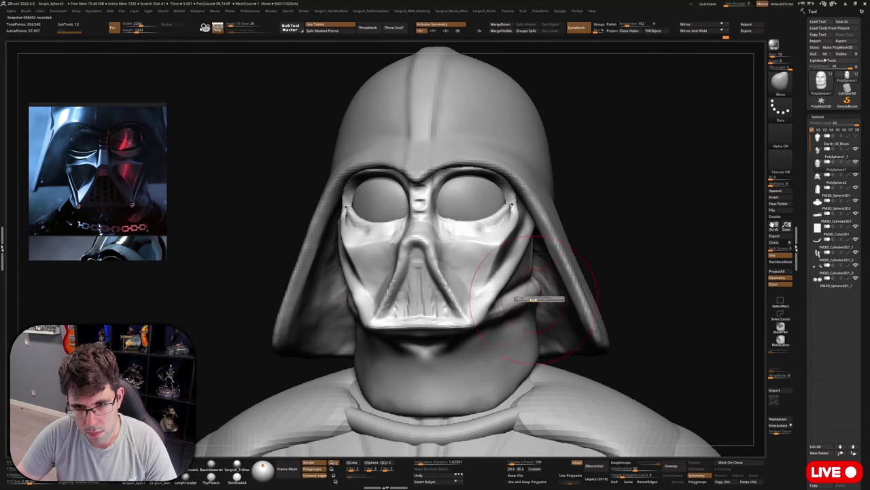
{"action": "right_click_drag", "start_coordinate": [474, 305], "coordinate": [478, 302]}
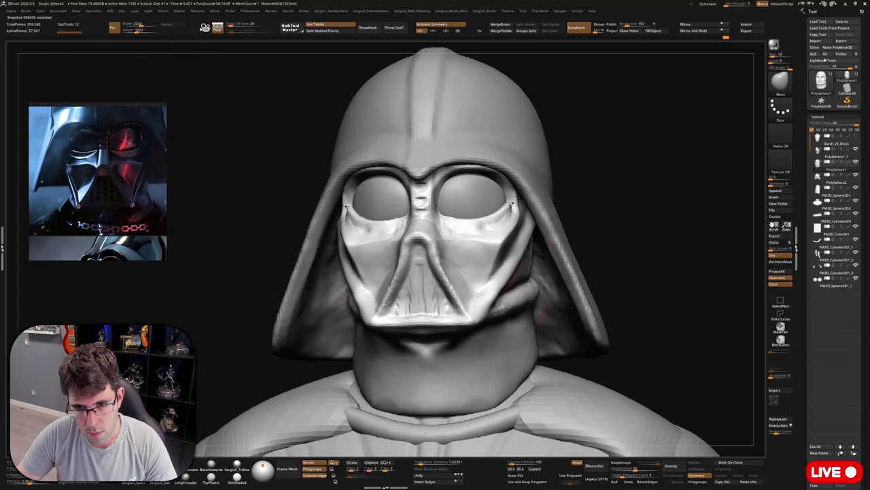
Adjust the sides of the jaw and the lower straps from below the mask with the Move brush.
{"action": "mouse_move", "coordinate": [523, 319]}
{"action": "right_mouse_down"}
{"action": "mouse_move", "coordinate": [540, 305]}
{"action": "mouse_move", "coordinate": [527, 394]}
{"action": "mouse_move", "coordinate": [517, 269]}
{"action": "mouse_move", "coordinate": [535, 291]}
{"action": "mouse_move", "coordinate": [521, 298]}
{"action": "mouse_move", "coordinate": [524, 214]}
{"action": "right_mouse_up"}
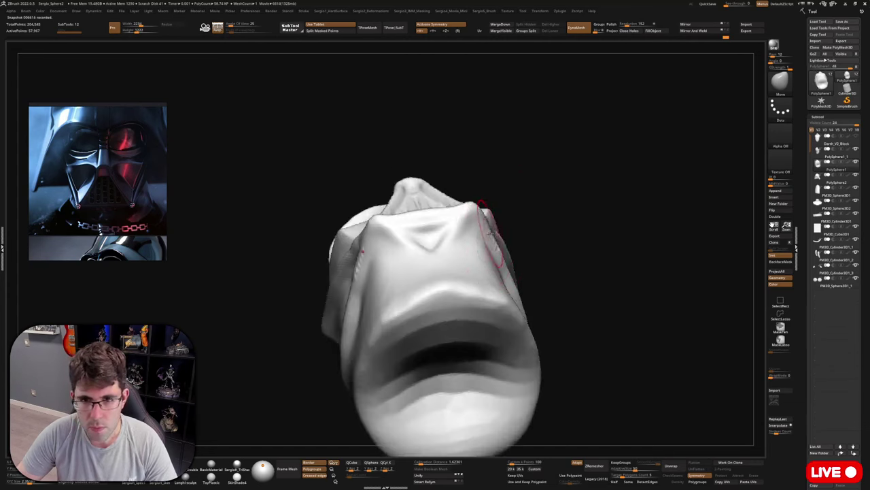
{"action": "left_click_drag", "start_coordinate": [491, 233], "coordinate": [485, 230]}
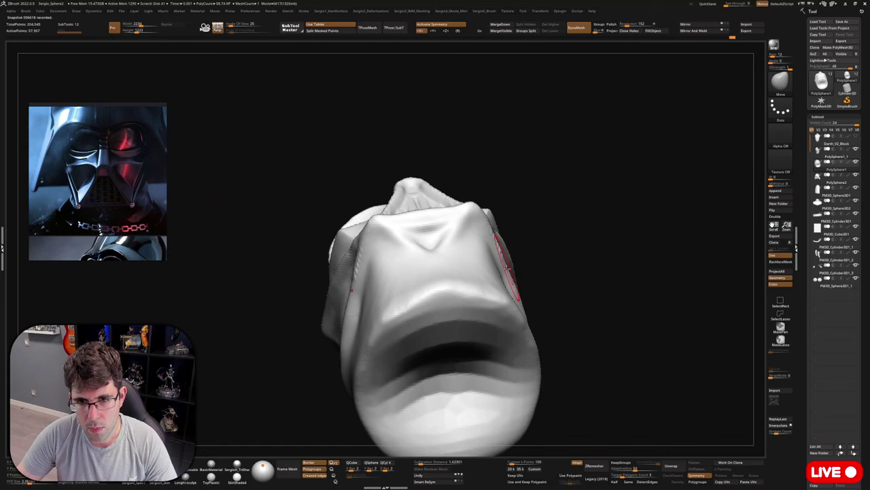
{"action": "left_click_drag", "start_coordinate": [548, 254], "coordinate": [509, 284]}
{"action": "mouse_move", "coordinate": [512, 278]}
{"action": "right_mouse_down", "text": "ctrl"}
{"action": "mouse_move", "coordinate": [510, 252]}
{"action": "mouse_move", "coordinate": [524, 311]}
{"action": "mouse_move", "coordinate": [509, 295]}
{"action": "mouse_move", "coordinate": [502, 322]}
{"action": "right_mouse_up", "text": "ctrl"}
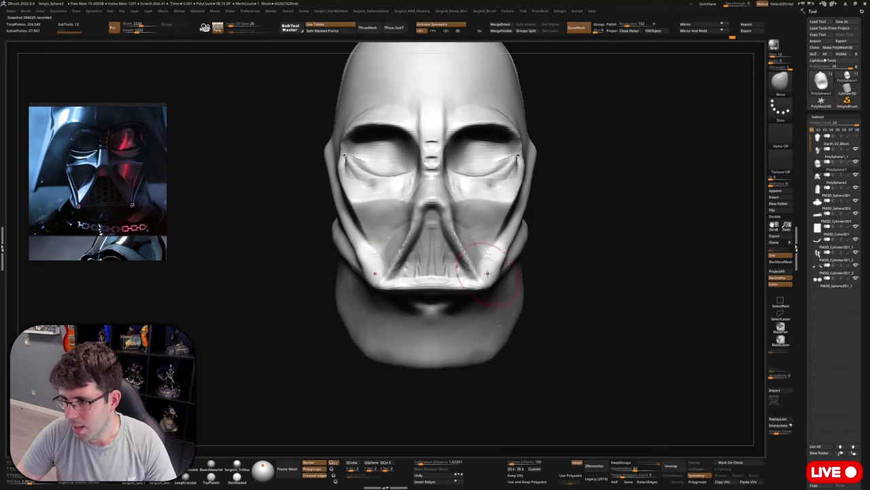
Undo the last cheek adjustment and refine the diagonal cheek strut up to its upper end in side view with the Move brush.
{"action": "right_click_drag", "start_coordinate": [487, 274], "coordinate": [513, 334], "text": "alt"}
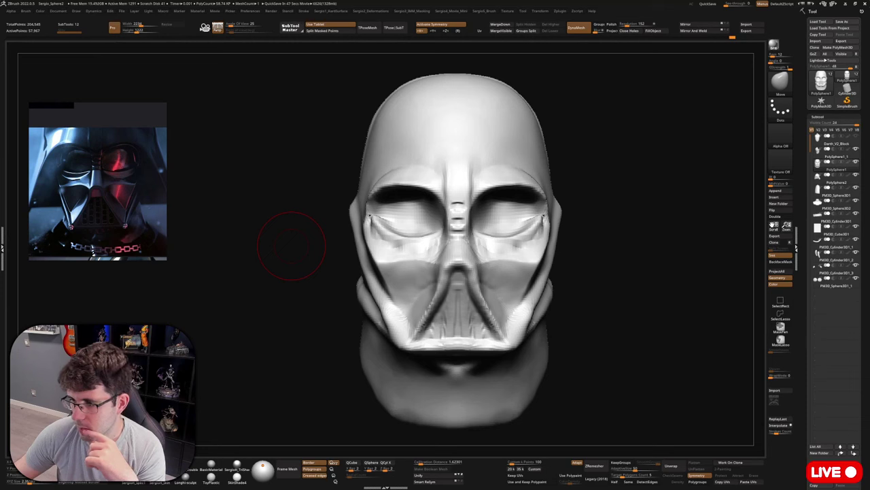
{"action": "left_click_drag", "start_coordinate": [637, 243], "coordinate": [637, 259]}
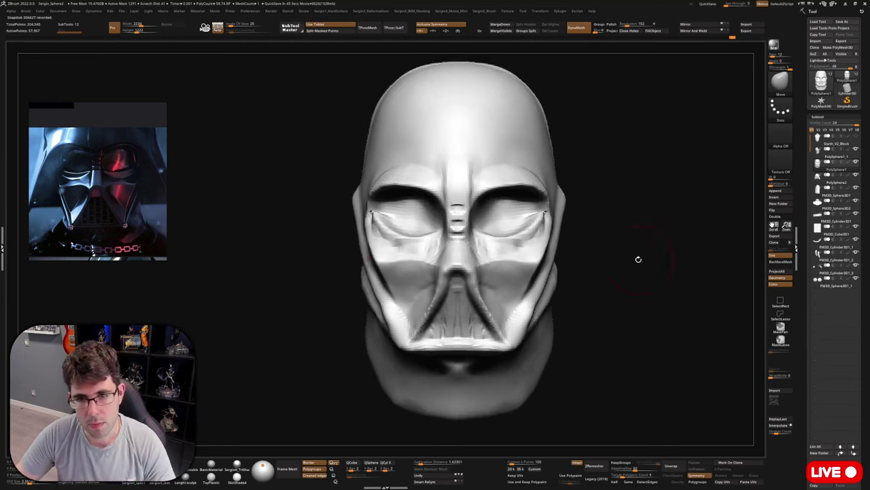
{"action": "right_click_drag", "start_coordinate": [548, 263], "coordinate": [535, 275]}
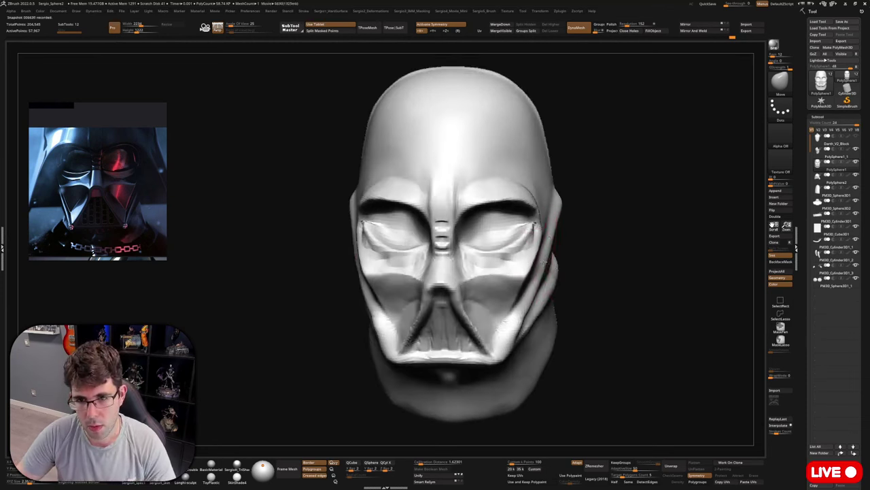
{"action": "key", "text": "ctrl+z"}
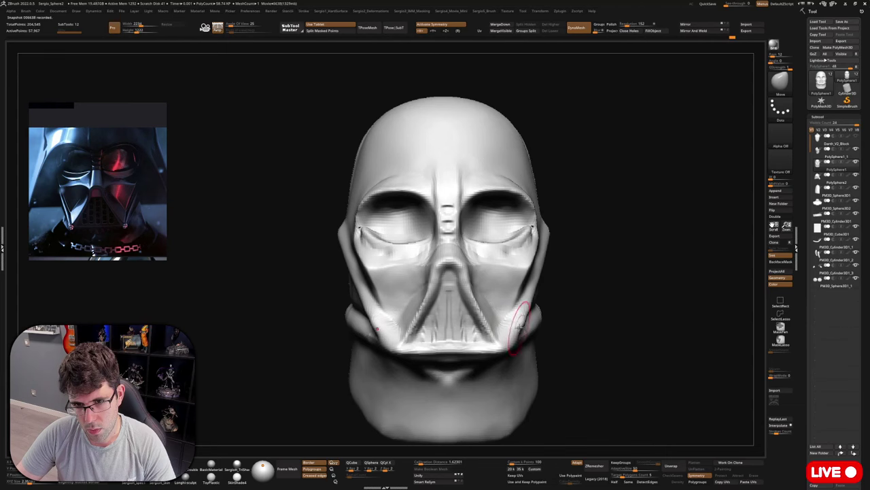
{"action": "mouse_move", "coordinate": [522, 316]}
{"action": "right_mouse_down"}
{"action": "mouse_move", "coordinate": [495, 315]}
{"action": "mouse_move", "coordinate": [524, 317]}
{"action": "right_mouse_up"}
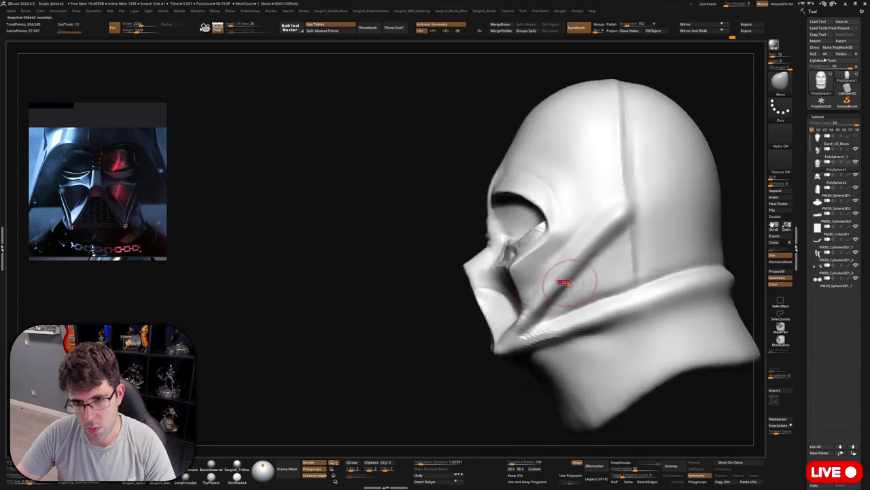
{"action": "left_click_drag", "start_coordinate": [574, 275], "coordinate": [628, 208]}
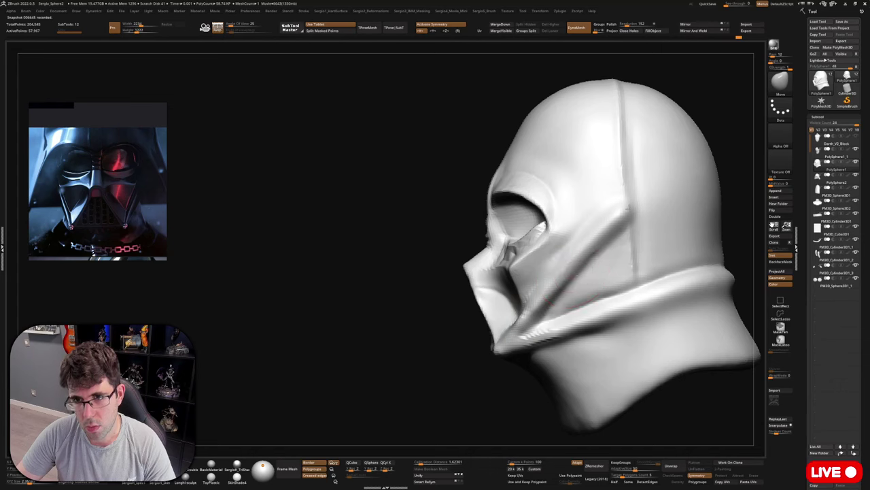
{"action": "mouse_move", "coordinate": [525, 233]}
{"action": "right_mouse_down"}
{"action": "mouse_move", "coordinate": [559, 235]}
{"action": "mouse_move", "coordinate": [568, 259]}
{"action": "mouse_move", "coordinate": [535, 275]}
{"action": "mouse_move", "coordinate": [563, 262]}
{"action": "mouse_move", "coordinate": [549, 262]}
{"action": "right_mouse_up"}
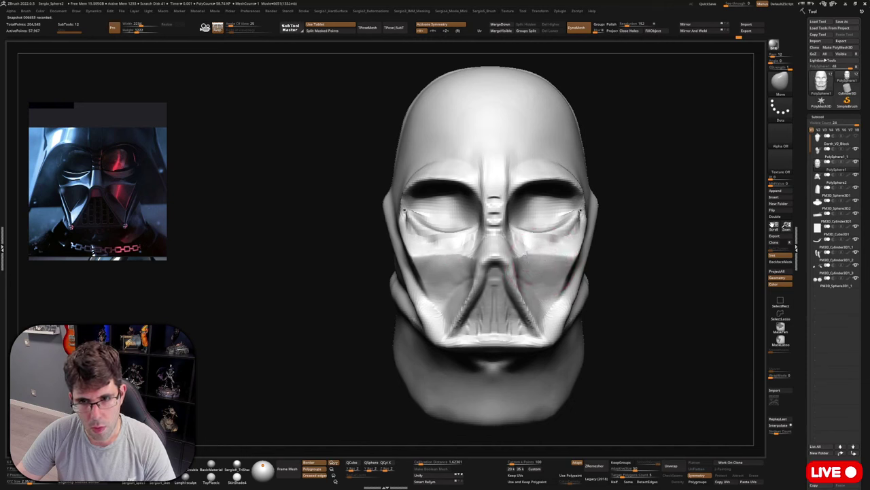
Smooth the surface beside the nose tip where it meets the upper mouth frame.
{"action": "right_click_drag", "start_coordinate": [526, 255], "coordinate": [462, 246]}
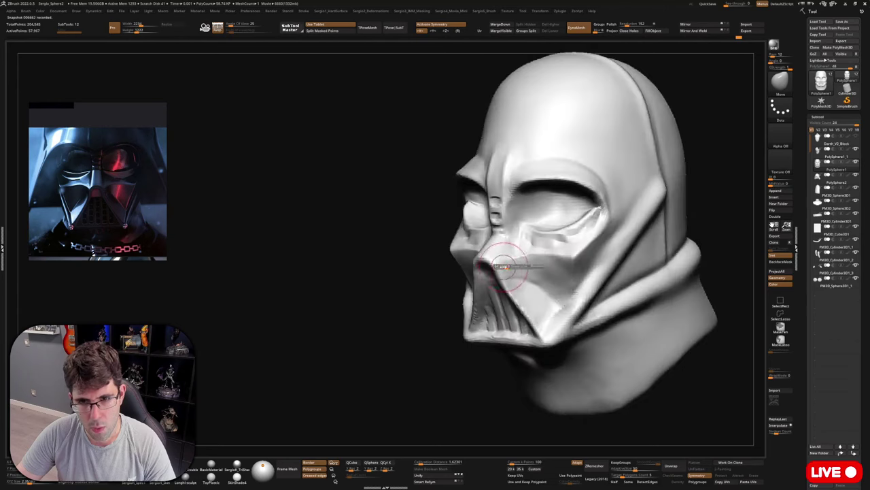
{"action": "right_click_drag", "start_coordinate": [506, 267], "coordinate": [516, 260]}
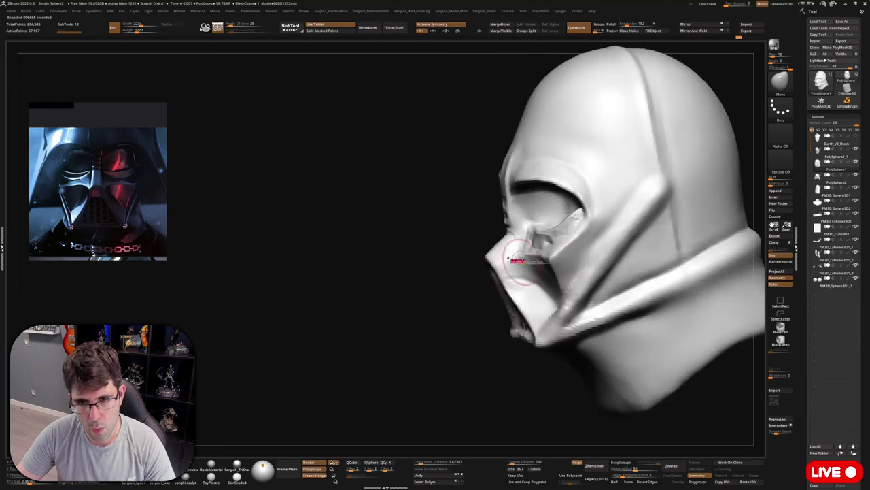
{"action": "left_click_drag", "start_coordinate": [515, 264], "coordinate": [500, 275], "text": "shift"}
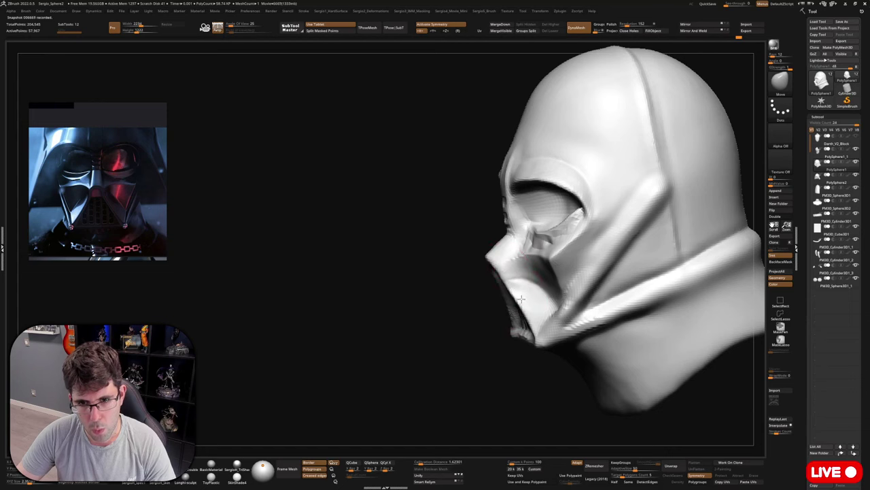
{"action": "right_click_drag", "start_coordinate": [514, 291], "coordinate": [544, 294]}
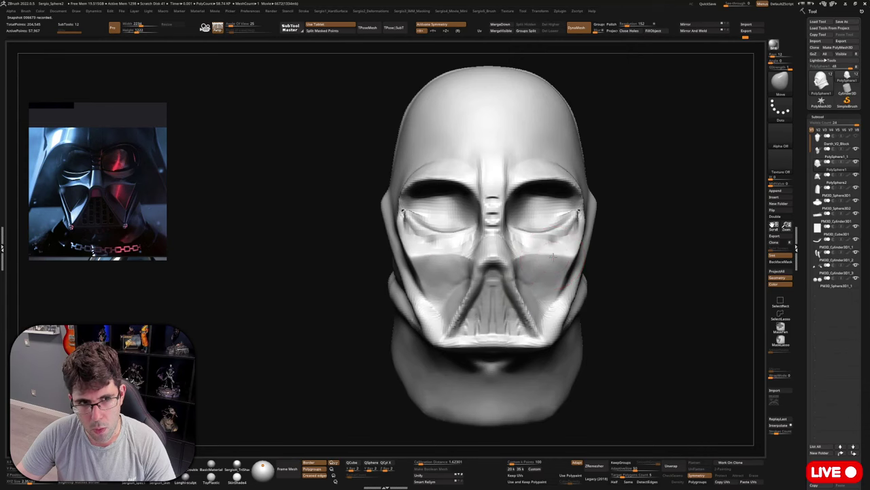
Isolate the eye lenses, reshape their inner edges beside the nose bridge with the Move brush, and show the full bust again.
{"action": "right_click_drag", "start_coordinate": [546, 278], "coordinate": [531, 233]}
{"action": "left_click", "coordinate": [536, 225], "text": "alt"}
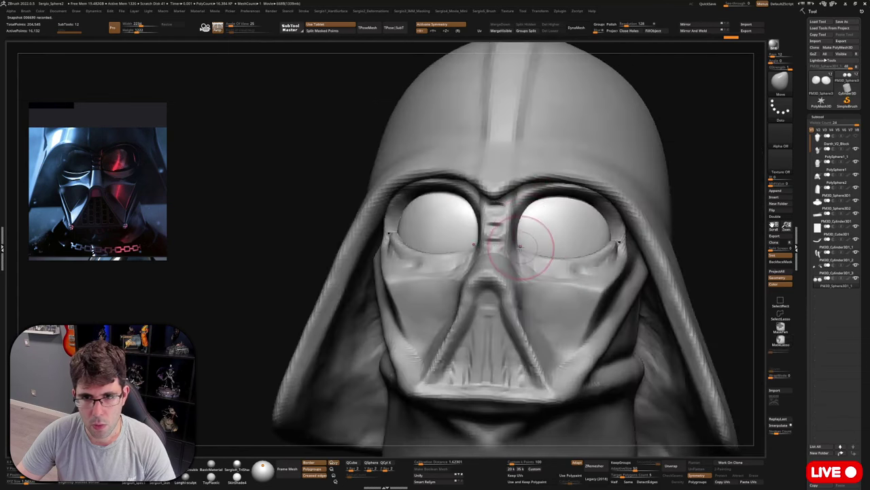
{"action": "key", "text": "shift+s"}
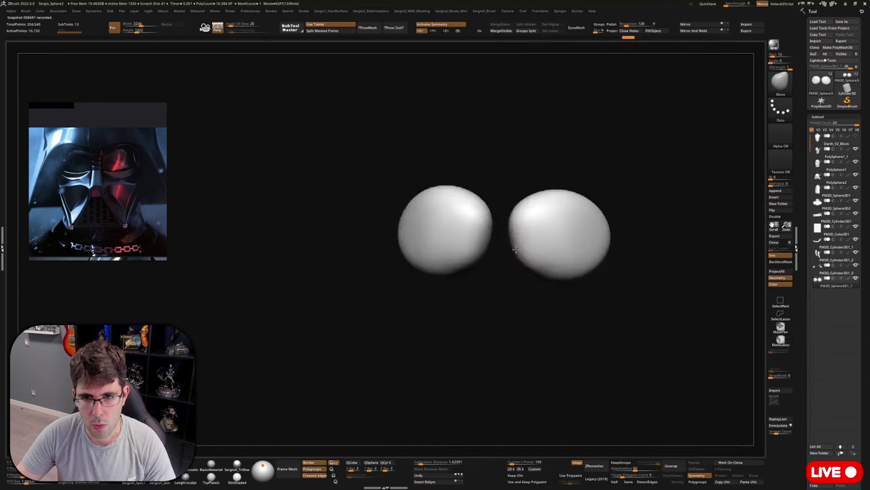
{"action": "left_click_drag", "start_coordinate": [512, 225], "coordinate": [508, 227]}
{"action": "mouse_move", "coordinate": [508, 227]}
{"action": "right_mouse_down"}
{"action": "mouse_move", "coordinate": [528, 262]}
{"action": "mouse_move", "coordinate": [536, 258]}
{"action": "mouse_move", "coordinate": [504, 245]}
{"action": "mouse_move", "coordinate": [519, 219]}
{"action": "right_mouse_up"}
{"action": "key", "text": "b"}
{"action": "key", "text": "s"}
{"action": "key", "text": "t"}
{"action": "key", "text": "shift+s"}
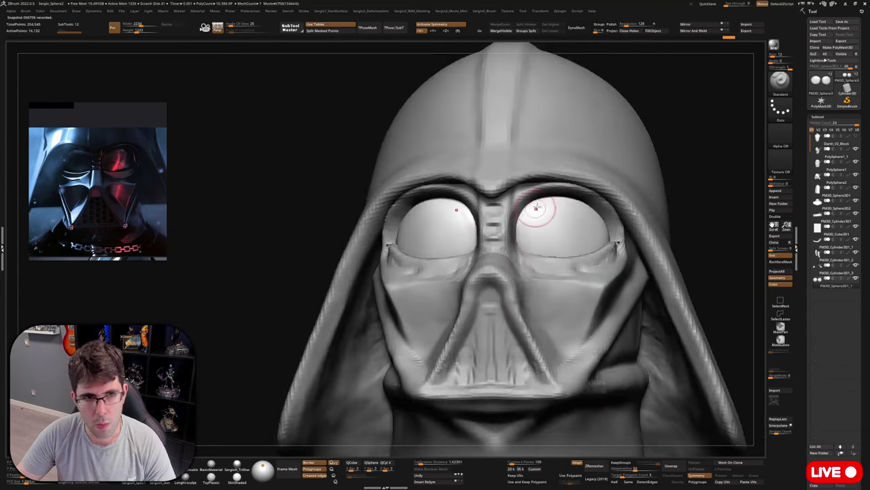
Reselect the mask and adjust the lower cheek beside the mouth grille with the Move brush.
{"action": "mouse_move", "coordinate": [559, 237]}
{"action": "right_mouse_down"}
{"action": "mouse_move", "coordinate": [534, 218]}
{"action": "mouse_move", "coordinate": [537, 228]}
{"action": "mouse_move", "coordinate": [556, 209]}
{"action": "mouse_move", "coordinate": [563, 214]}
{"action": "mouse_move", "coordinate": [564, 272]}
{"action": "mouse_move", "coordinate": [555, 244]}
{"action": "right_mouse_up"}
{"action": "left_click", "coordinate": [549, 318], "text": "alt"}
{"action": "mouse_move", "coordinate": [553, 332]}
{"action": "left_mouse_down"}
{"action": "mouse_move", "coordinate": [542, 333]}
{"action": "mouse_move", "coordinate": [570, 311]}
{"action": "left_mouse_up"}
{"action": "mouse_move", "coordinate": [565, 312]}
{"action": "right_mouse_down"}
{"action": "mouse_move", "coordinate": [556, 313]}
{"action": "mouse_move", "coordinate": [570, 300]}
{"action": "mouse_move", "coordinate": [512, 287]}
{"action": "mouse_move", "coordinate": [548, 289]}
{"action": "right_mouse_up"}
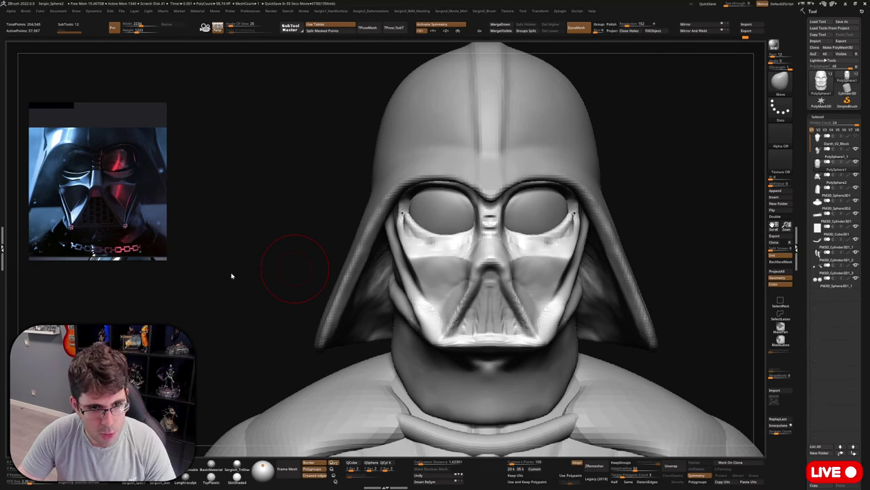
Isolate the mask and examine its side profile, neck roll and back of the head.
{"action": "mouse_move", "coordinate": [657, 233]}
{"action": "left_mouse_down"}
{"action": "mouse_move", "coordinate": [592, 299]}
{"action": "mouse_move", "coordinate": [623, 274]}
{"action": "left_mouse_up"}
{"action": "mouse_move", "coordinate": [627, 298]}
{"action": "right_mouse_down", "text": "alt"}
{"action": "mouse_move", "coordinate": [571, 263]}
{"action": "mouse_move", "coordinate": [564, 286]}
{"action": "mouse_move", "coordinate": [560, 250]}
{"action": "mouse_move", "coordinate": [590, 249]}
{"action": "mouse_move", "coordinate": [590, 237]}
{"action": "right_mouse_up", "text": "alt"}
{"action": "key", "text": "shift+s"}
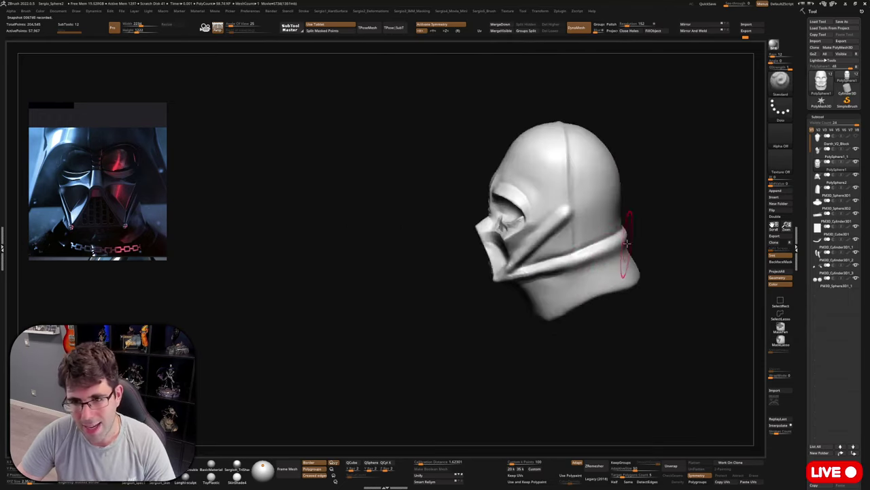
{"action": "right_click_drag", "start_coordinate": [580, 274], "coordinate": [569, 254]}
{"action": "mouse_move", "coordinate": [569, 254]}
{"action": "right_mouse_down"}
{"action": "mouse_move", "coordinate": [552, 229]}
{"action": "mouse_move", "coordinate": [567, 252]}
{"action": "mouse_move", "coordinate": [587, 218]}
{"action": "right_mouse_up"}
{"action": "key", "text": "shift"}
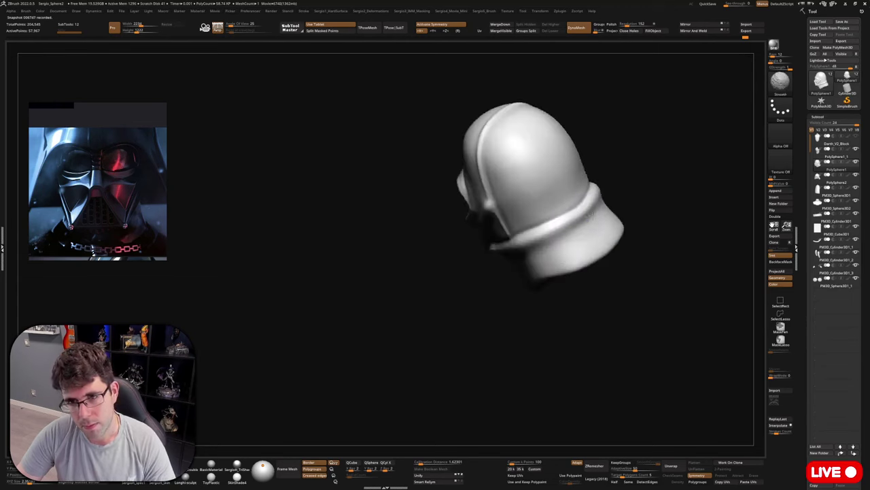
Reshape the rear of the jaw roll below the cheek strut with the Move brush.
{"action": "right_click_drag", "start_coordinate": [541, 243], "coordinate": [583, 204]}
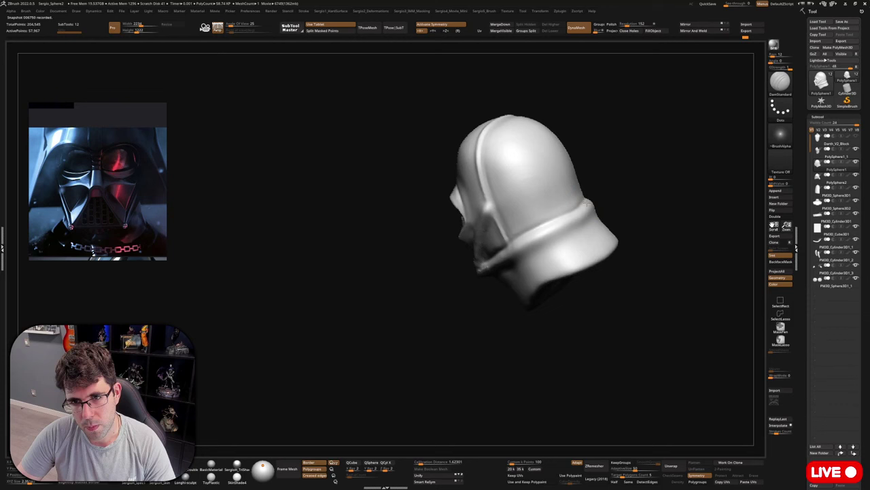
{"action": "right_click_drag", "start_coordinate": [530, 233], "coordinate": [543, 232]}
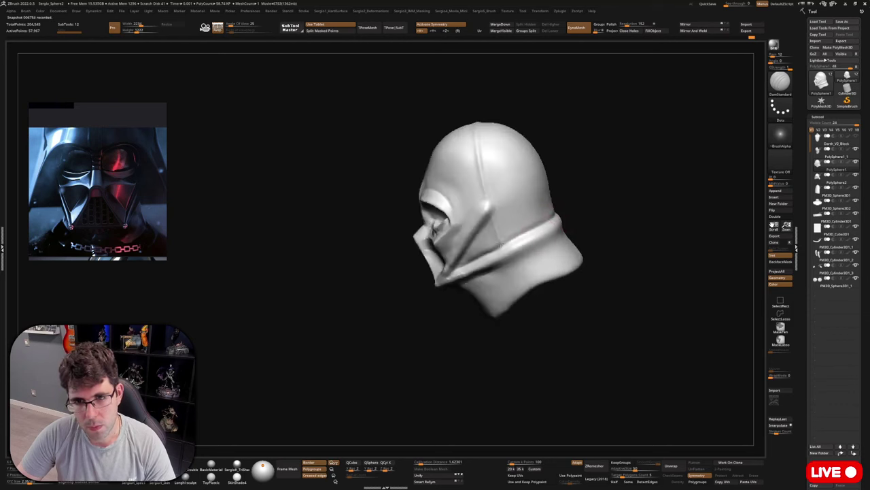
{"action": "mouse_move", "coordinate": [459, 272]}
{"action": "right_mouse_down"}
{"action": "mouse_move", "coordinate": [535, 231]}
{"action": "mouse_move", "coordinate": [525, 225]}
{"action": "right_mouse_up"}
{"action": "key", "text": "b"}
{"action": "key", "text": "m"}
{"action": "key", "text": "v"}
{"action": "left_click_drag", "start_coordinate": [495, 246], "coordinate": [469, 254]}
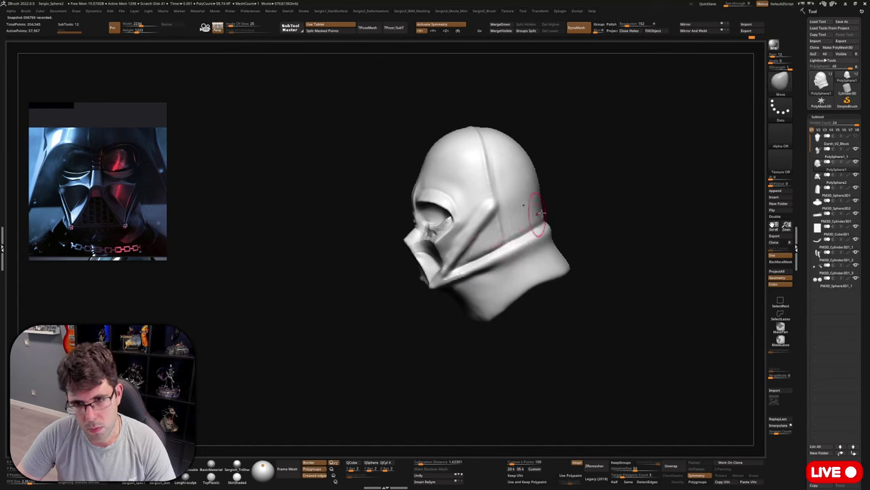
{"action": "mouse_move", "coordinate": [541, 213]}
{"action": "right_mouse_down"}
{"action": "mouse_move", "coordinate": [578, 232]}
{"action": "mouse_move", "coordinate": [587, 252]}
{"action": "mouse_move", "coordinate": [624, 244]}
{"action": "mouse_move", "coordinate": [583, 270]}
{"action": "mouse_move", "coordinate": [537, 234]}
{"action": "mouse_move", "coordinate": [534, 221]}
{"action": "mouse_move", "coordinate": [565, 265]}
{"action": "mouse_move", "coordinate": [550, 278]}
{"action": "mouse_move", "coordinate": [541, 272]}
{"action": "mouse_move", "coordinate": [548, 357]}
{"action": "right_mouse_up"}
{"action": "right_click_drag", "start_coordinate": [527, 310], "coordinate": [523, 347], "text": "ctrl"}
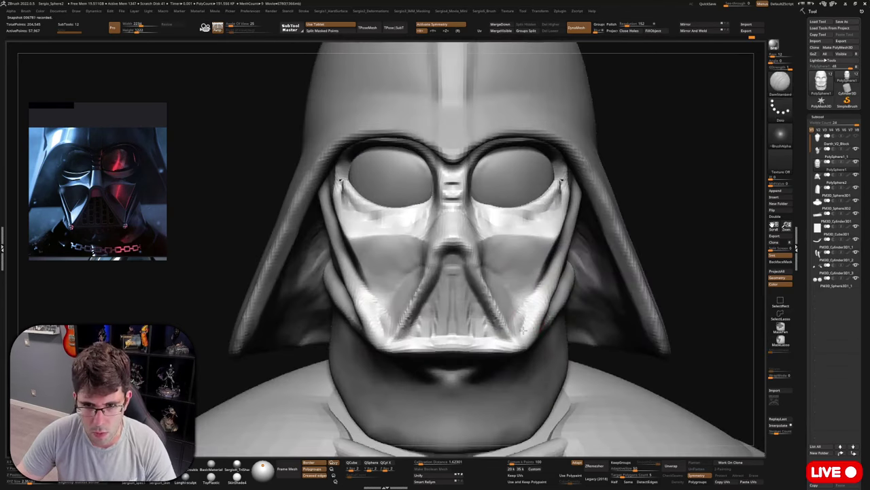
Build up the lower jaw edge beneath the mouth grille with the Standard brush.
{"action": "mouse_move", "coordinate": [524, 320]}
{"action": "right_mouse_down"}
{"action": "mouse_move", "coordinate": [488, 320]}
{"action": "mouse_move", "coordinate": [550, 311]}
{"action": "mouse_move", "coordinate": [518, 320]}
{"action": "mouse_move", "coordinate": [517, 333]}
{"action": "mouse_move", "coordinate": [542, 318]}
{"action": "mouse_move", "coordinate": [532, 317]}
{"action": "right_mouse_up"}
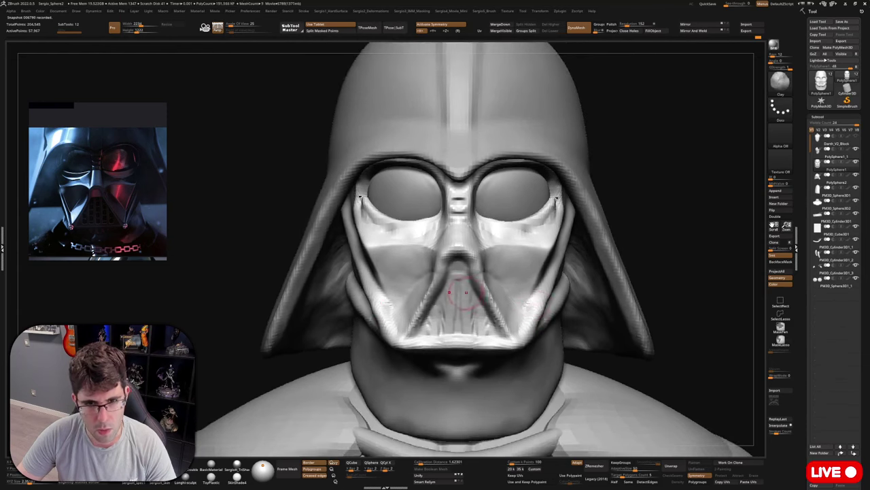
{"action": "right_click_drag", "start_coordinate": [430, 330], "coordinate": [414, 347]}
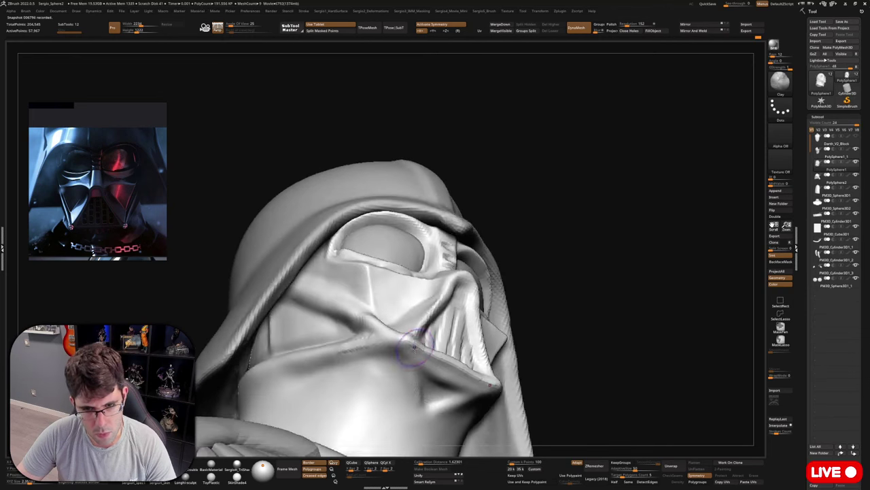
{"action": "key", "text": "b"}
{"action": "key", "text": "s"}
{"action": "key", "text": "t"}
{"action": "left_click_drag", "start_coordinate": [427, 356], "coordinate": [474, 380]}
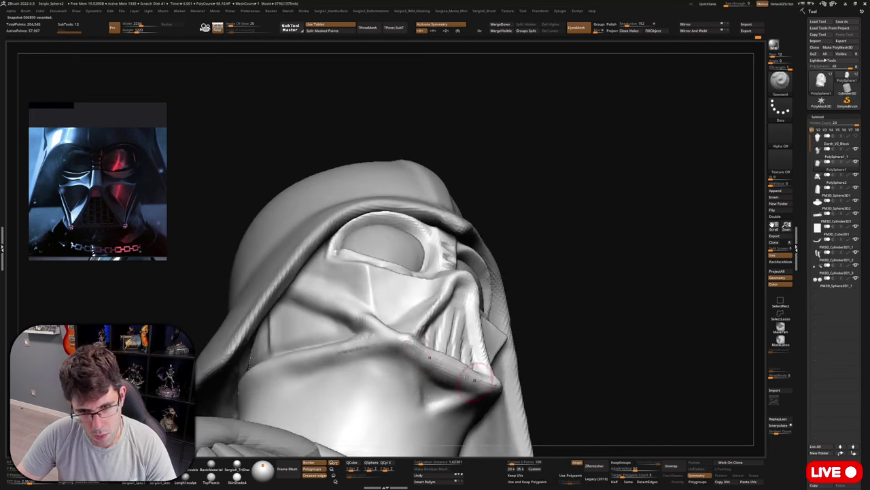
{"action": "left_click_drag", "start_coordinate": [415, 353], "coordinate": [466, 370]}
{"action": "mouse_move", "coordinate": [466, 371]}
{"action": "right_mouse_down"}
{"action": "mouse_move", "coordinate": [569, 301]}
{"action": "mouse_move", "coordinate": [496, 379]}
{"action": "mouse_move", "coordinate": [517, 361]}
{"action": "mouse_move", "coordinate": [487, 344]}
{"action": "mouse_move", "coordinate": [536, 306]}
{"action": "mouse_move", "coordinate": [476, 314]}
{"action": "mouse_move", "coordinate": [484, 323]}
{"action": "mouse_move", "coordinate": [476, 360]}
{"action": "mouse_move", "coordinate": [519, 338]}
{"action": "mouse_move", "coordinate": [495, 316]}
{"action": "right_mouse_up"}
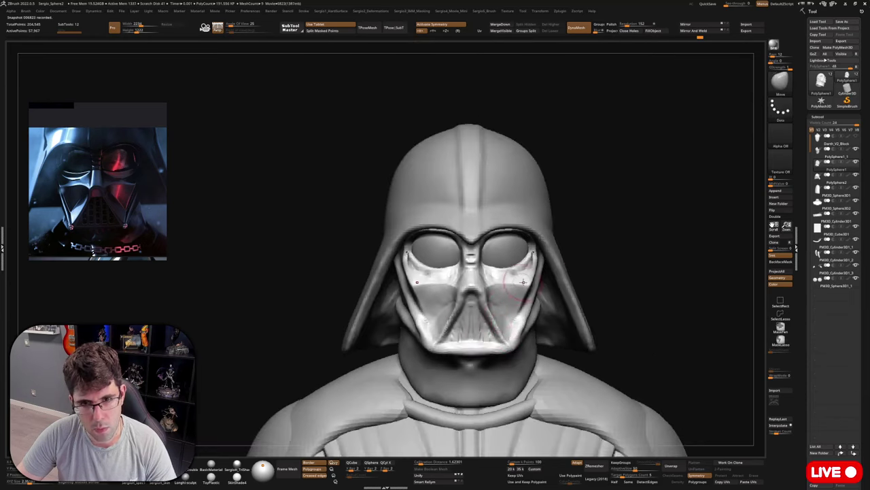
Build up the cheek strut below the outer eye corner with the Clay brush and smooth the surface beside it.
{"action": "mouse_move", "coordinate": [523, 282]}
{"action": "right_mouse_down", "text": "ctrl"}
{"action": "mouse_move", "coordinate": [532, 301]}
{"action": "mouse_move", "coordinate": [534, 292]}
{"action": "right_mouse_up", "text": "ctrl"}
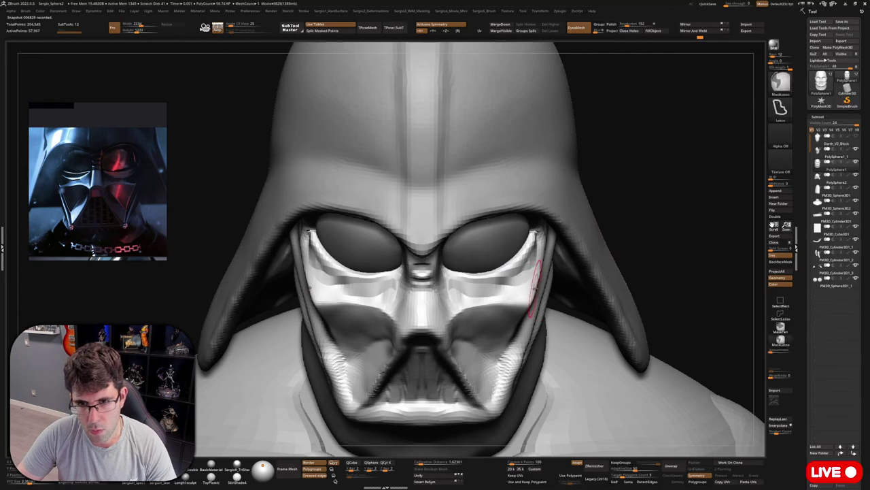
{"action": "mouse_move", "coordinate": [537, 268]}
{"action": "right_mouse_down"}
{"action": "mouse_move", "coordinate": [537, 244]}
{"action": "mouse_move", "coordinate": [552, 268]}
{"action": "mouse_move", "coordinate": [531, 241]}
{"action": "mouse_move", "coordinate": [535, 271]}
{"action": "right_mouse_up"}
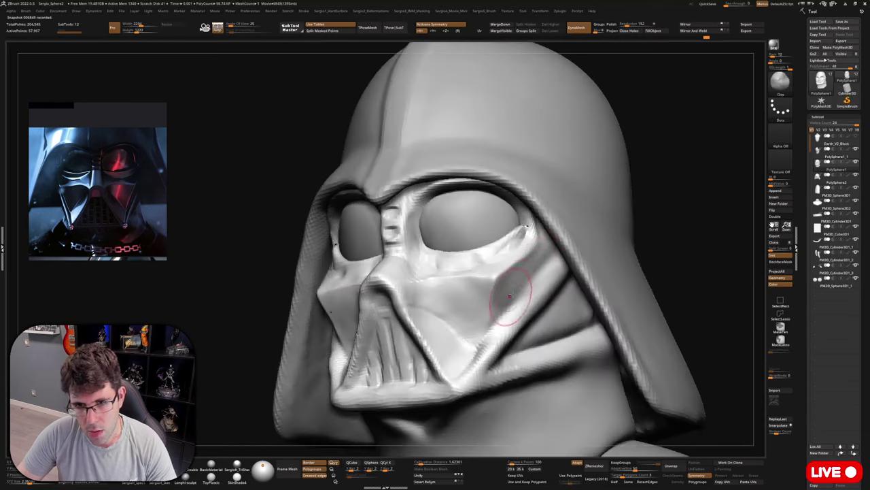
{"action": "left_click_drag", "start_coordinate": [546, 259], "coordinate": [495, 327]}
{"action": "key", "text": "ctrl+z"}
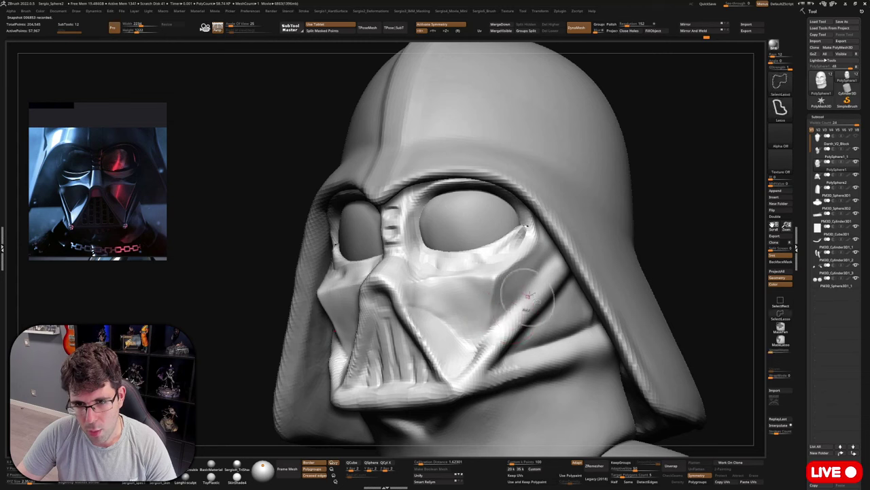
{"action": "left_click_drag", "start_coordinate": [544, 262], "coordinate": [495, 327]}
{"action": "left_click_drag", "start_coordinate": [513, 293], "coordinate": [497, 320], "text": "shift"}
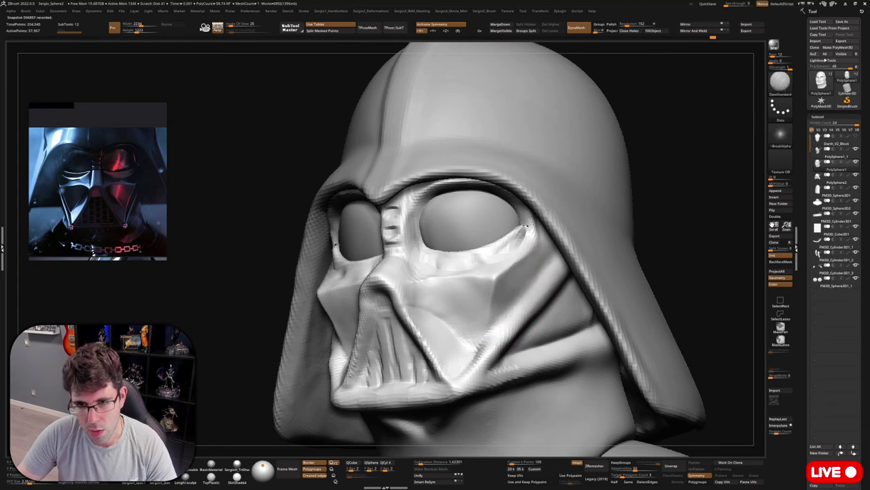
{"action": "right_click_drag", "start_coordinate": [486, 347], "coordinate": [516, 323]}
{"action": "right_click_drag", "start_coordinate": [505, 322], "coordinate": [503, 305], "text": "ctrl"}
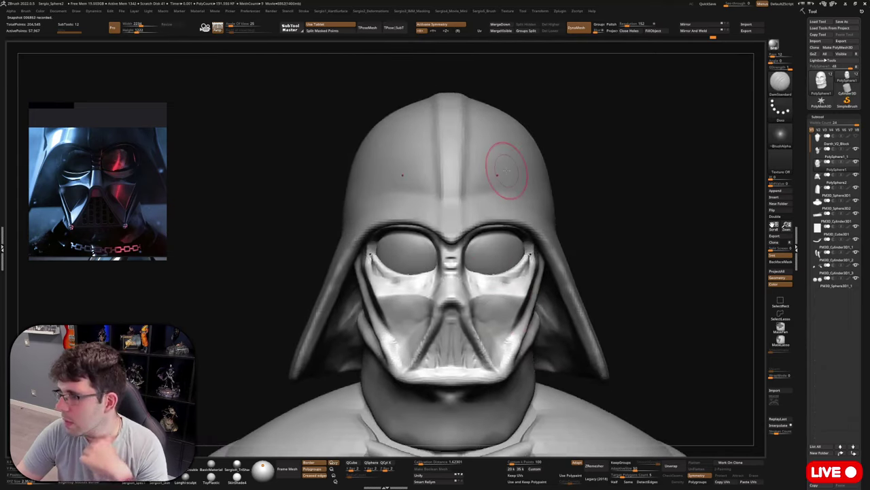
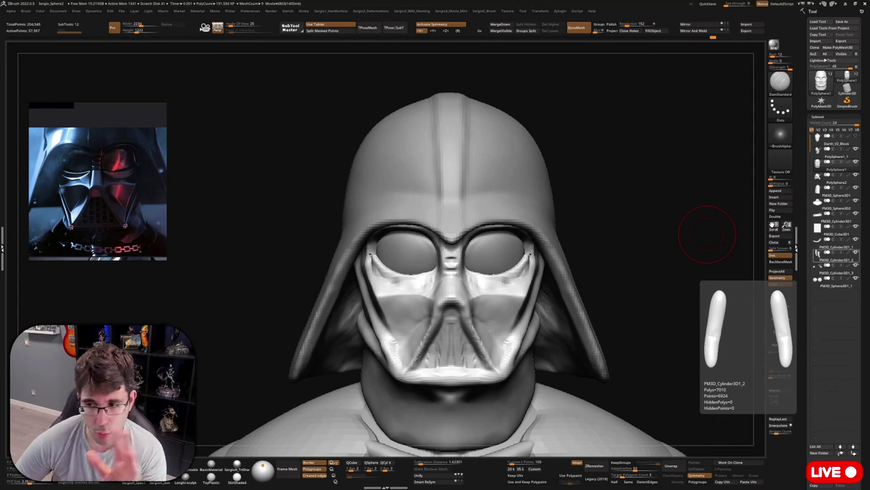
Smooth the upper end of the cheek strut where it meets the vertical seam, and nudge it with the Move brush.
{"action": "left_click_drag", "start_coordinate": [707, 235], "coordinate": [531, 244]}
{"action": "mouse_move", "coordinate": [531, 243]}
{"action": "right_mouse_down"}
{"action": "mouse_move", "coordinate": [549, 301]}
{"action": "mouse_move", "coordinate": [540, 309]}
{"action": "mouse_move", "coordinate": [528, 270]}
{"action": "mouse_move", "coordinate": [545, 302]}
{"action": "mouse_move", "coordinate": [521, 349]}
{"action": "mouse_move", "coordinate": [476, 344]}
{"action": "mouse_move", "coordinate": [522, 328]}
{"action": "right_mouse_up"}
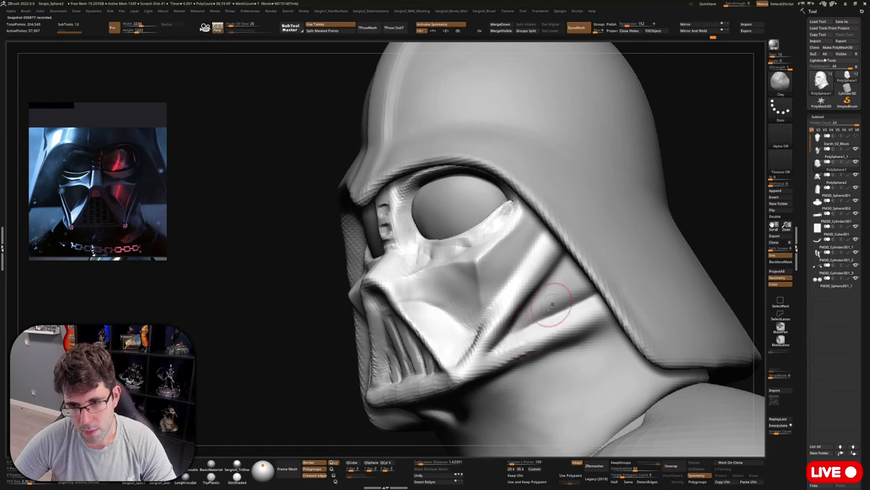
{"action": "mouse_move", "coordinate": [550, 305]}
{"action": "right_mouse_down"}
{"action": "mouse_move", "coordinate": [586, 304]}
{"action": "mouse_move", "coordinate": [591, 294]}
{"action": "mouse_move", "coordinate": [563, 292]}
{"action": "mouse_move", "coordinate": [588, 251]}
{"action": "right_mouse_up"}
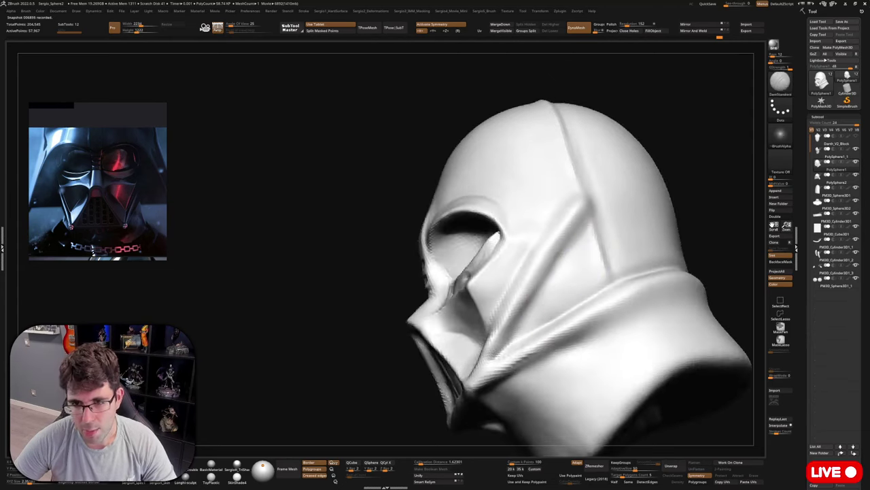
{"action": "right_click_drag", "start_coordinate": [510, 338], "coordinate": [503, 363]}
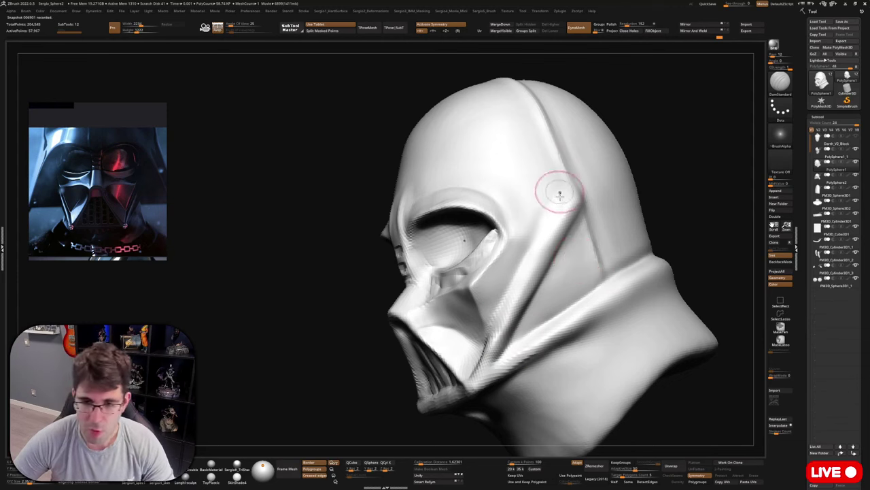
{"action": "mouse_move", "coordinate": [554, 191]}
{"action": "right_mouse_down"}
{"action": "mouse_move", "coordinate": [558, 207]}
{"action": "mouse_move", "coordinate": [530, 231]}
{"action": "right_mouse_up"}
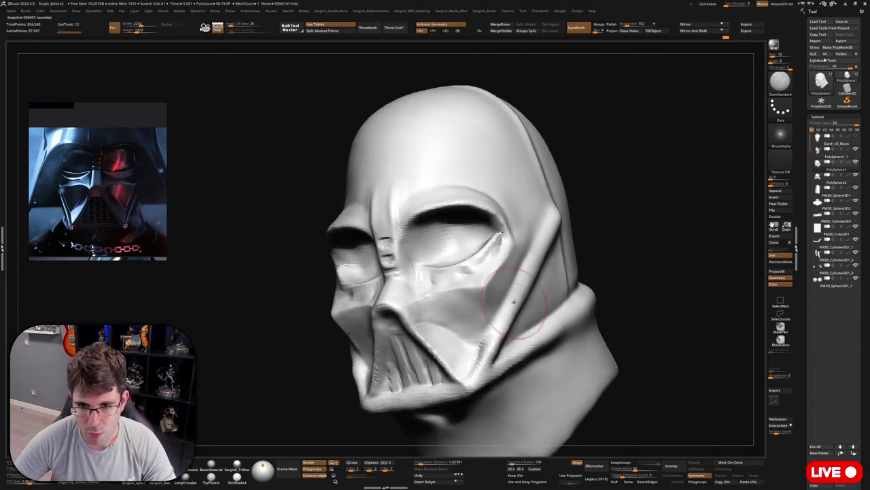
{"action": "mouse_move", "coordinate": [486, 282]}
{"action": "right_mouse_down"}
{"action": "mouse_move", "coordinate": [547, 258]}
{"action": "mouse_move", "coordinate": [524, 252]}
{"action": "mouse_move", "coordinate": [535, 305]}
{"action": "mouse_move", "coordinate": [519, 287]}
{"action": "mouse_move", "coordinate": [532, 304]}
{"action": "right_mouse_up"}
{"action": "right_click_drag", "start_coordinate": [527, 264], "coordinate": [535, 309]}
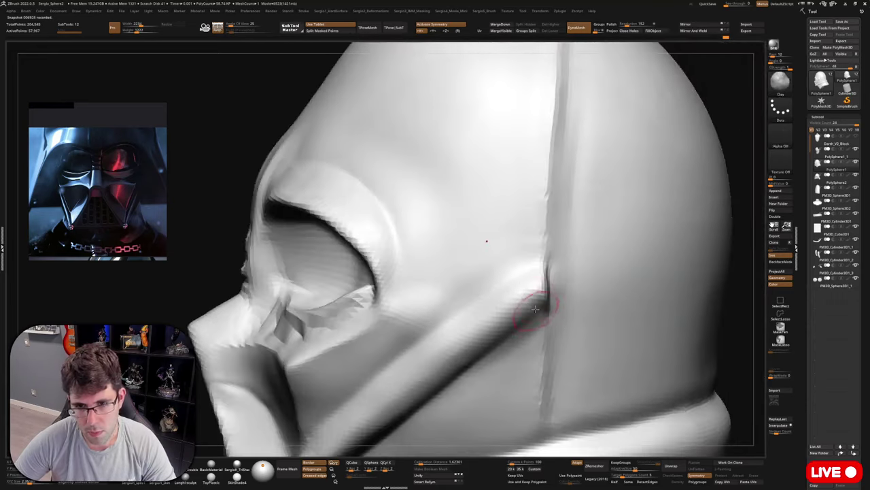
{"action": "left_click_drag", "start_coordinate": [535, 316], "coordinate": [544, 279], "text": "shift"}
{"action": "mouse_move", "coordinate": [544, 316]}
{"action": "right_mouse_down", "text": "ctrl"}
{"action": "mouse_move", "coordinate": [531, 288]}
{"action": "mouse_move", "coordinate": [557, 332]}
{"action": "mouse_move", "coordinate": [561, 275]}
{"action": "mouse_move", "coordinate": [546, 290]}
{"action": "right_mouse_up", "text": "ctrl"}
{"action": "left_click_drag", "start_coordinate": [528, 292], "coordinate": [532, 292]}
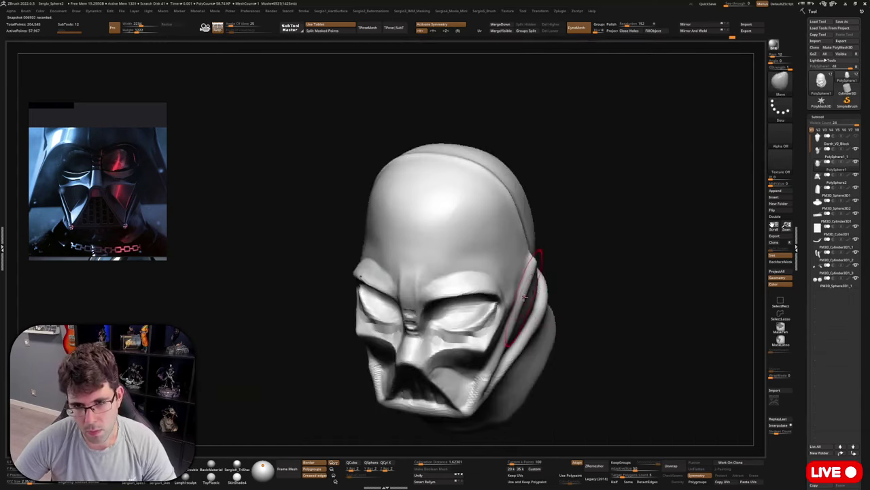
Show the full bust, touch up the neck surface under the jaw with the Standard brush, and isolate the mask again.
{"action": "right_click_drag", "start_coordinate": [535, 330], "coordinate": [514, 291], "text": "ctrl"}
{"action": "key", "text": "ctrl+shift+s"}
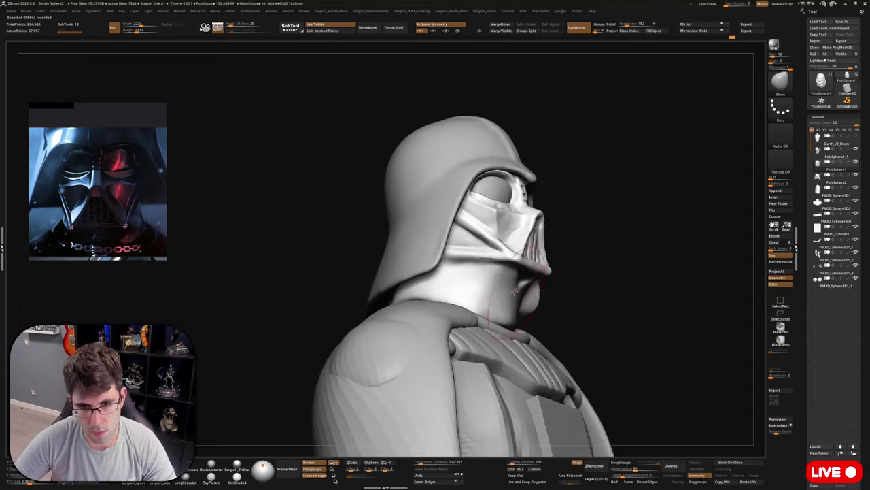
{"action": "key", "text": "b"}
{"action": "key", "text": "s"}
{"action": "key", "text": "t"}
{"action": "mouse_move", "coordinate": [501, 292]}
{"action": "left_mouse_down"}
{"action": "mouse_move", "coordinate": [489, 277]}
{"action": "mouse_move", "coordinate": [497, 288]}
{"action": "left_mouse_up"}
{"action": "right_click_drag", "start_coordinate": [497, 288], "coordinate": [511, 264]}
{"action": "key", "text": "ctrl+shift+s"}
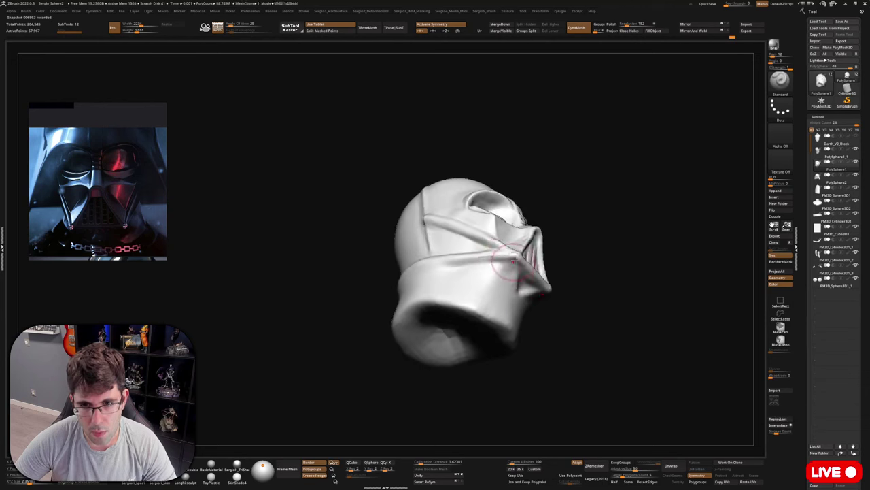
Build up the jaw roll from the chin corner backward with the Standard brush and smooth it along its length.
{"action": "key", "text": "b"}
{"action": "key", "text": "c"}
{"action": "key", "text": "l"}
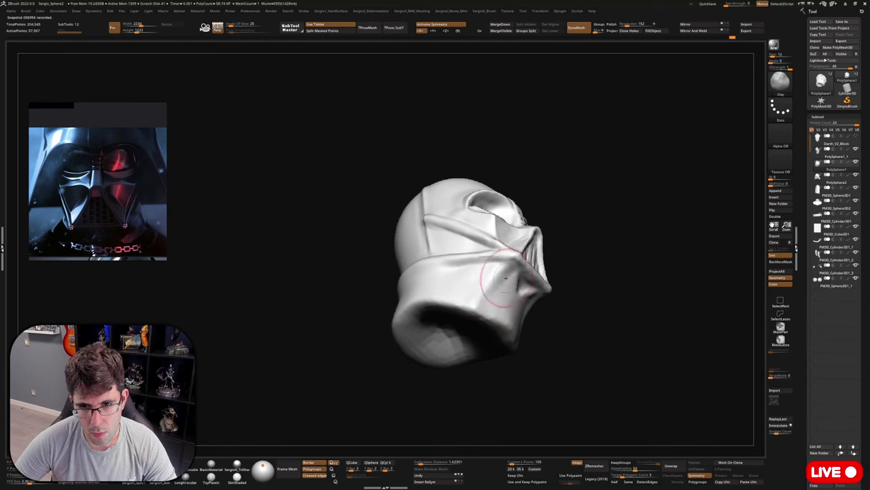
{"action": "right_click_drag", "start_coordinate": [485, 305], "coordinate": [493, 268]}
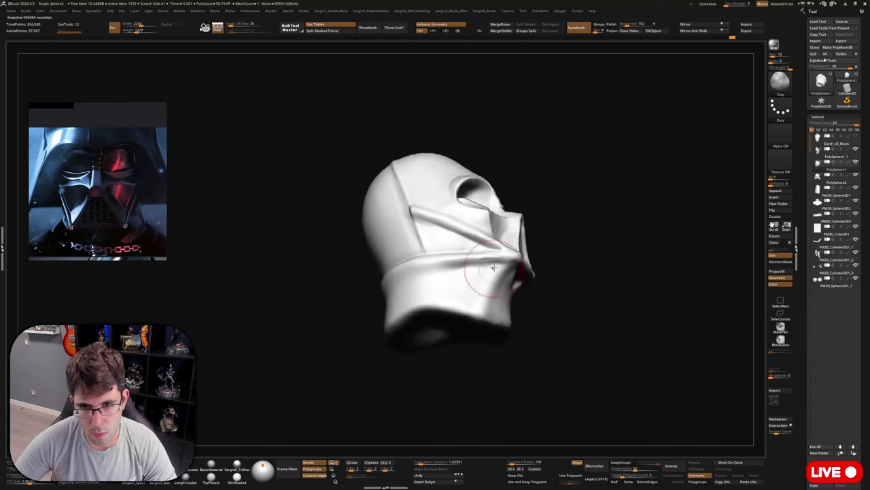
{"action": "right_click_drag", "start_coordinate": [470, 307], "coordinate": [554, 317]}
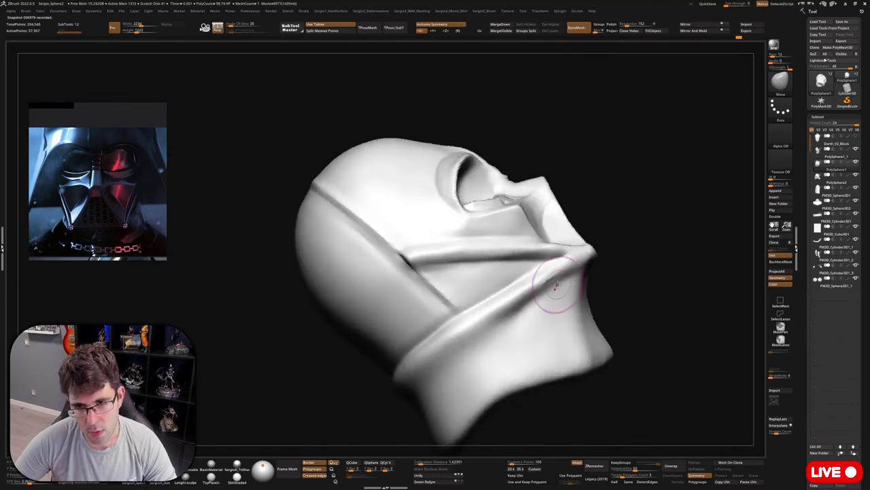
{"action": "key", "text": "b"}
{"action": "key", "text": "s"}
{"action": "key", "text": "t"}
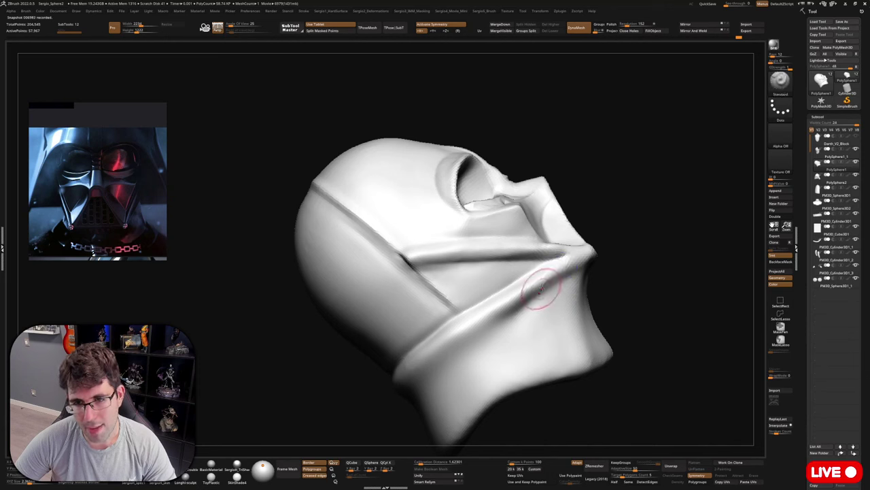
{"action": "left_click_drag", "start_coordinate": [566, 266], "coordinate": [503, 311]}
{"action": "mouse_move", "coordinate": [579, 256]}
{"action": "left_mouse_down", "text": "shift"}
{"action": "mouse_move", "coordinate": [471, 325]}
{"action": "mouse_move", "coordinate": [435, 336]}
{"action": "left_mouse_up", "text": "shift"}
Extend the raised jaw roll toward the back of the neck with the Standard brush and smooth its lower side.
{"action": "right_click_drag", "start_coordinate": [474, 347], "coordinate": [521, 297]}
{"action": "left_click_drag", "start_coordinate": [520, 297], "coordinate": [409, 373]}
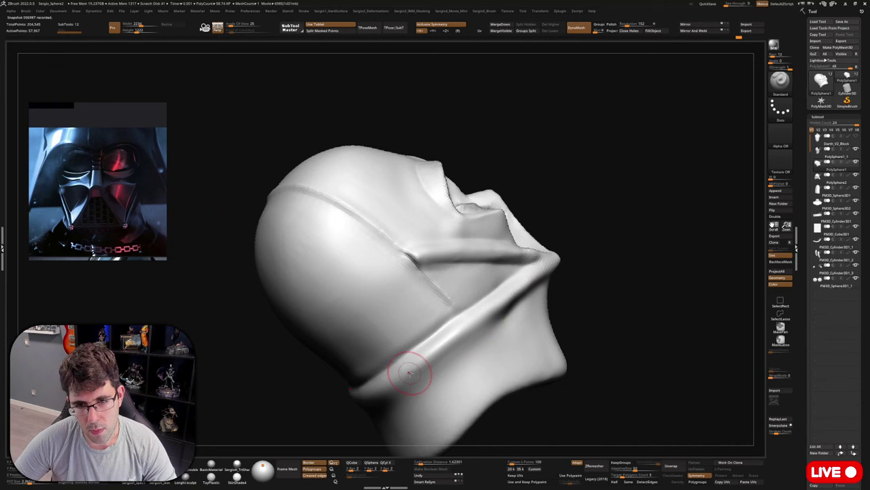
{"action": "key", "text": "ctrl+z"}
{"action": "left_click_drag", "start_coordinate": [509, 301], "coordinate": [426, 359]}
{"action": "left_click_drag", "start_coordinate": [512, 306], "coordinate": [469, 346], "text": "shift"}
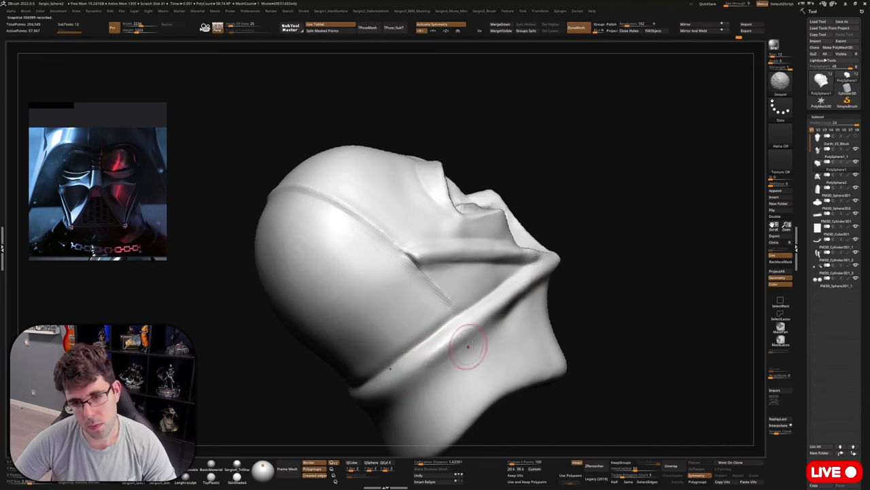
Refine the crease between the jaw roll and the neck with the DamStandard brush, adjusting the brush size.
{"action": "mouse_move", "coordinate": [453, 363]}
{"action": "right_mouse_down"}
{"action": "mouse_move", "coordinate": [532, 278]}
{"action": "mouse_move", "coordinate": [529, 286]}
{"action": "right_mouse_up"}
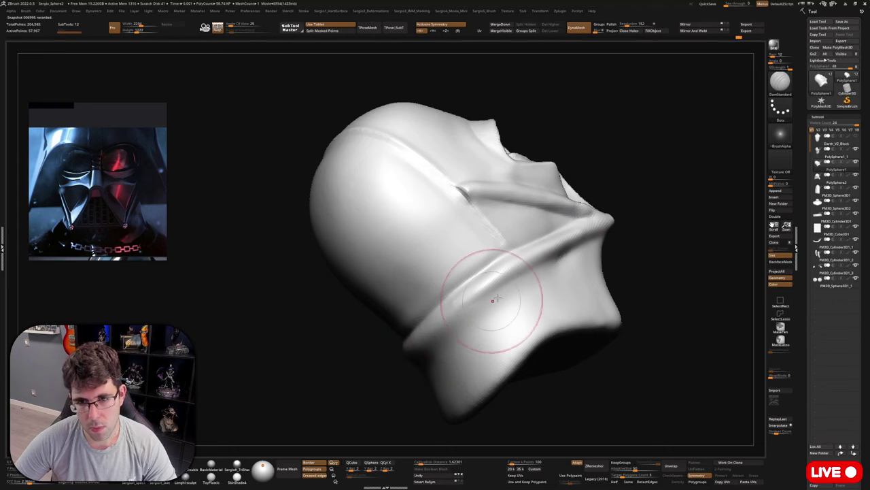
{"action": "right_click_drag", "start_coordinate": [542, 291], "coordinate": [485, 306], "text": "alt"}
{"action": "left_click_drag", "start_coordinate": [496, 239], "coordinate": [499, 224]}
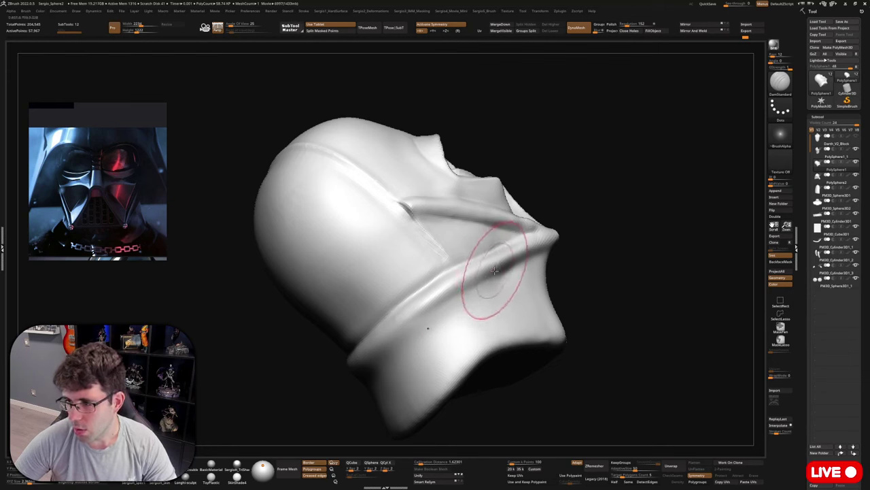
{"action": "right_click_drag", "start_coordinate": [494, 270], "coordinate": [517, 288]}
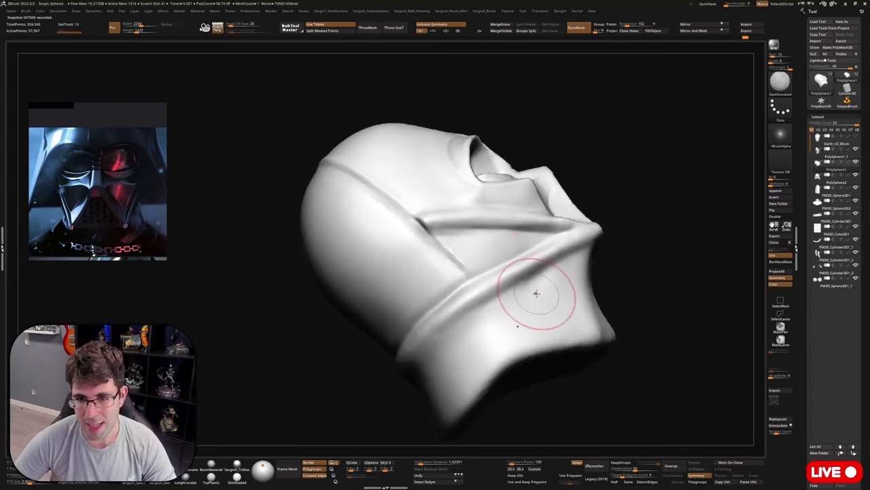
{"action": "key", "text": "shift"}
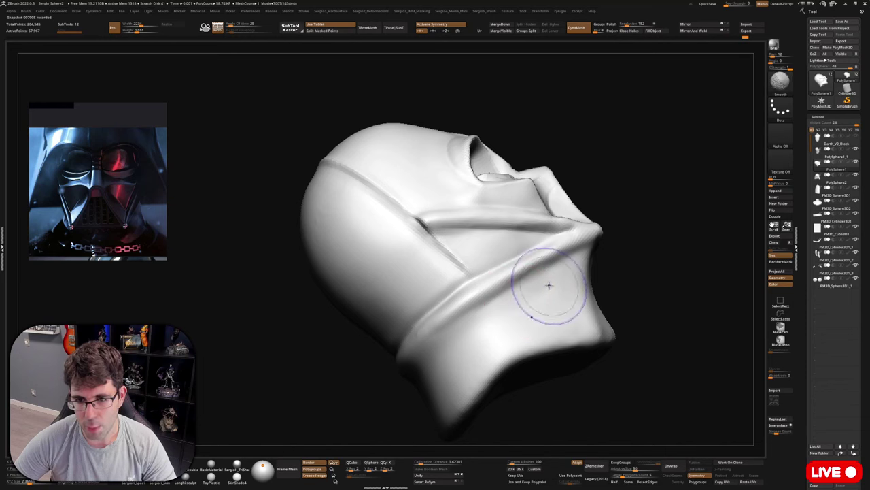
{"action": "key", "text": "bracketright"}
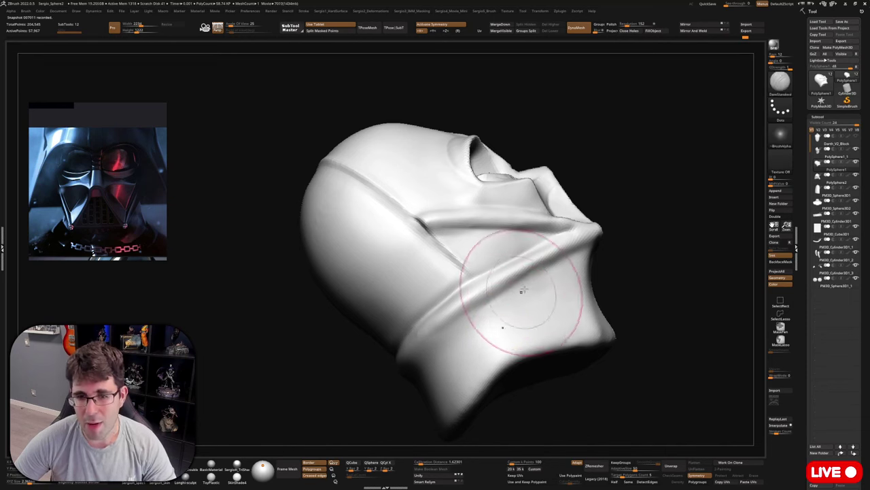
{"action": "right_click_drag", "start_coordinate": [465, 331], "coordinate": [480, 311]}
{"action": "key", "text": "s"}
{"action": "left_click_drag", "start_coordinate": [480, 311], "coordinate": [470, 317]}
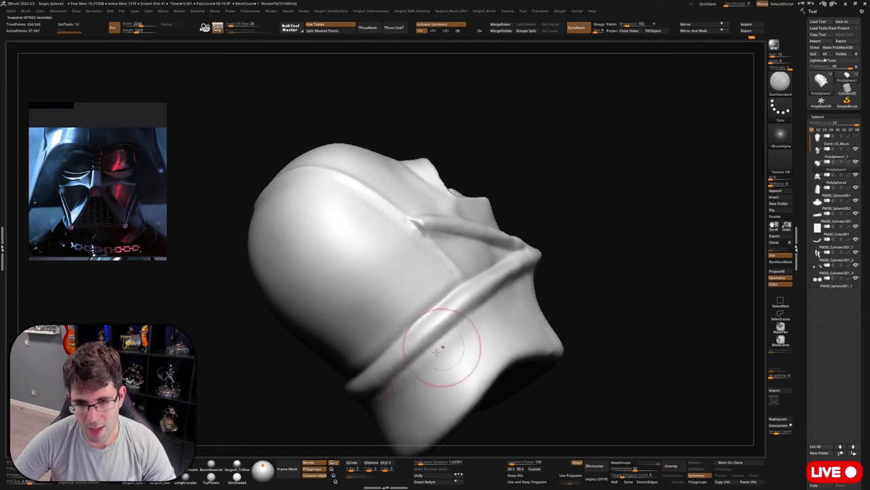
{"action": "mouse_move", "coordinate": [442, 343]}
{"action": "right_mouse_down"}
{"action": "mouse_move", "coordinate": [501, 342]}
{"action": "mouse_move", "coordinate": [502, 313]}
{"action": "mouse_move", "coordinate": [506, 321]}
{"action": "mouse_move", "coordinate": [488, 314]}
{"action": "right_mouse_up"}
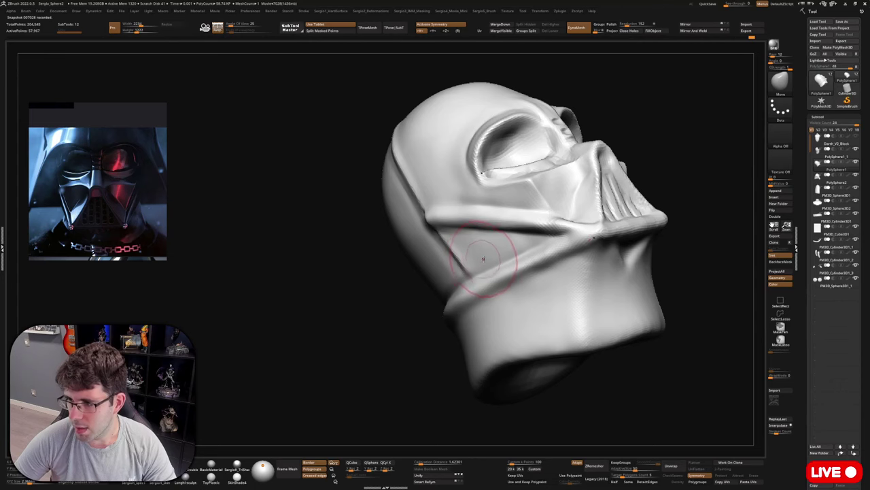
Build up the neck surface beneath the jaw roll with the Clay brush and smooth the transition.
{"action": "mouse_move", "coordinate": [499, 261]}
{"action": "right_mouse_down", "text": "ctrl"}
{"action": "mouse_move", "coordinate": [521, 305]}
{"action": "mouse_move", "coordinate": [558, 309]}
{"action": "mouse_move", "coordinate": [514, 299]}
{"action": "mouse_move", "coordinate": [534, 252]}
{"action": "right_mouse_up", "text": "ctrl"}
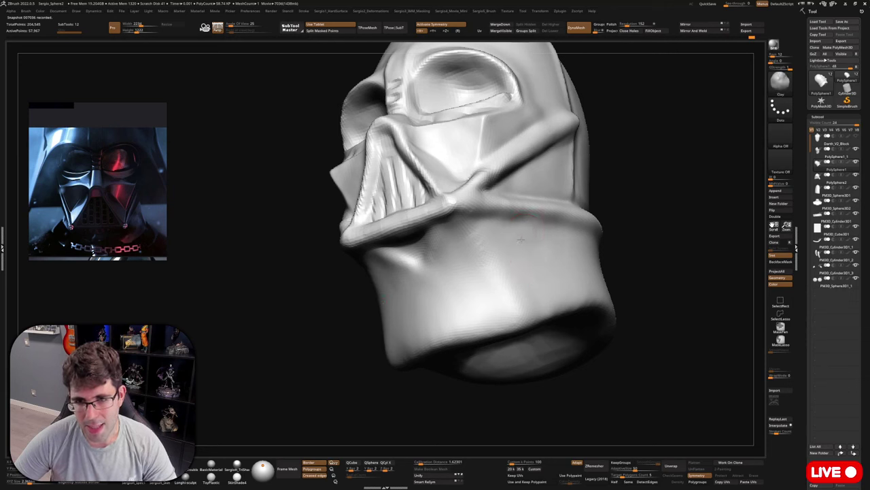
{"action": "left_click_drag", "start_coordinate": [550, 268], "coordinate": [556, 283]}
{"action": "mouse_move", "coordinate": [554, 249]}
{"action": "left_mouse_down", "text": "shift"}
{"action": "mouse_move", "coordinate": [547, 275]}
{"action": "mouse_move", "coordinate": [530, 282]}
{"action": "left_mouse_up", "text": "shift"}
{"action": "mouse_move", "coordinate": [530, 281]}
{"action": "right_mouse_down"}
{"action": "mouse_move", "coordinate": [614, 252]}
{"action": "mouse_move", "coordinate": [562, 240]}
{"action": "right_mouse_up"}
Sharpen the crease along the underside of the jaw roll with the DamStandard brush, adjusting the brush size.
{"action": "key", "text": "b"}
{"action": "key", "text": "d"}
{"action": "key", "text": "s"}
{"action": "key", "text": "s"}
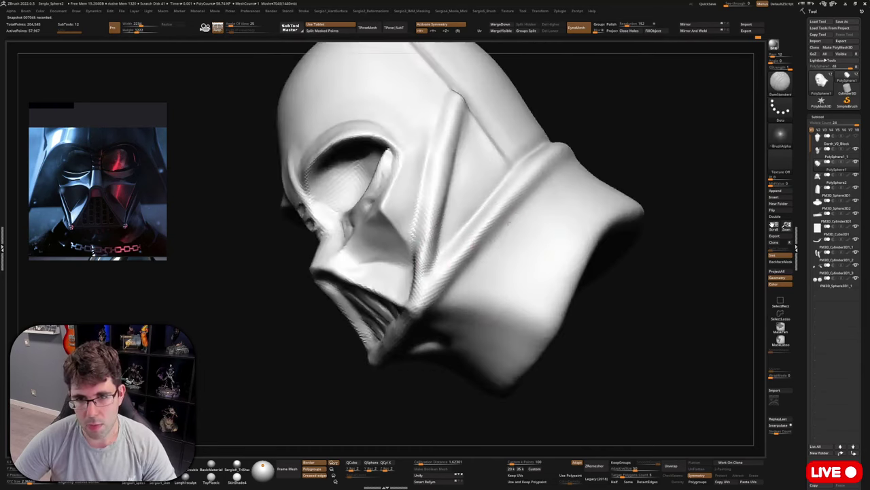
{"action": "mouse_move", "coordinate": [476, 304]}
{"action": "right_mouse_down", "text": "ctrl"}
{"action": "mouse_move", "coordinate": [457, 204]}
{"action": "mouse_move", "coordinate": [516, 255]}
{"action": "mouse_move", "coordinate": [533, 241]}
{"action": "mouse_move", "coordinate": [530, 213]}
{"action": "mouse_move", "coordinate": [548, 236]}
{"action": "mouse_move", "coordinate": [531, 270]}
{"action": "right_mouse_up", "text": "ctrl"}
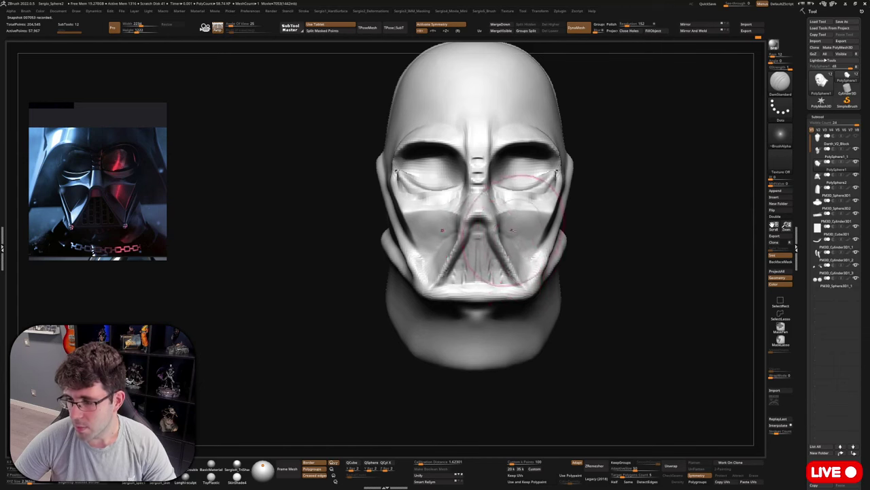
Raise a V-shaped ridge below the chin with the Standard brush, running from the chin corners to the neck's centerline.
{"action": "right_click_drag", "start_coordinate": [495, 250], "coordinate": [479, 198], "text": "ctrl"}
{"action": "right_click_drag", "start_coordinate": [480, 197], "coordinate": [538, 252]}
{"action": "right_click_drag", "start_coordinate": [608, 249], "coordinate": [540, 246]}
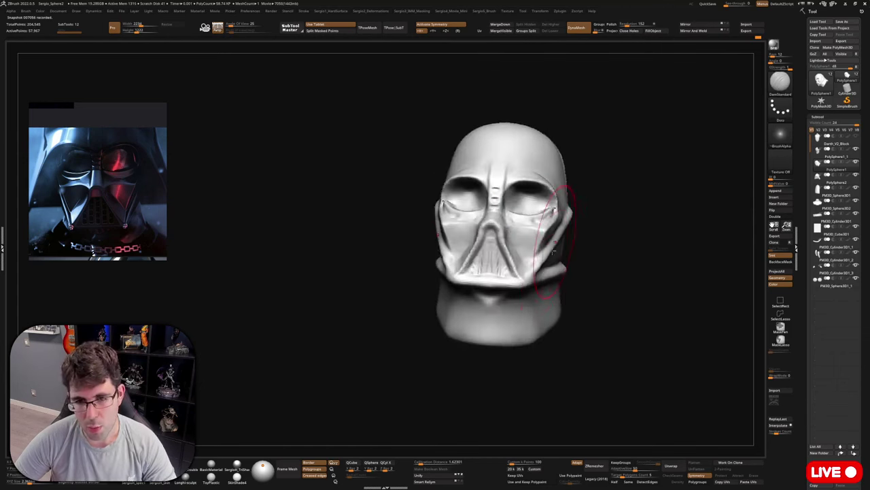
{"action": "right_click_drag", "start_coordinate": [517, 340], "coordinate": [521, 269]}
{"action": "key", "text": "b"}
{"action": "key", "text": "s"}
{"action": "key", "text": "t"}
{"action": "key", "text": "s"}
{"action": "left_click_drag", "start_coordinate": [521, 271], "coordinate": [510, 271]}
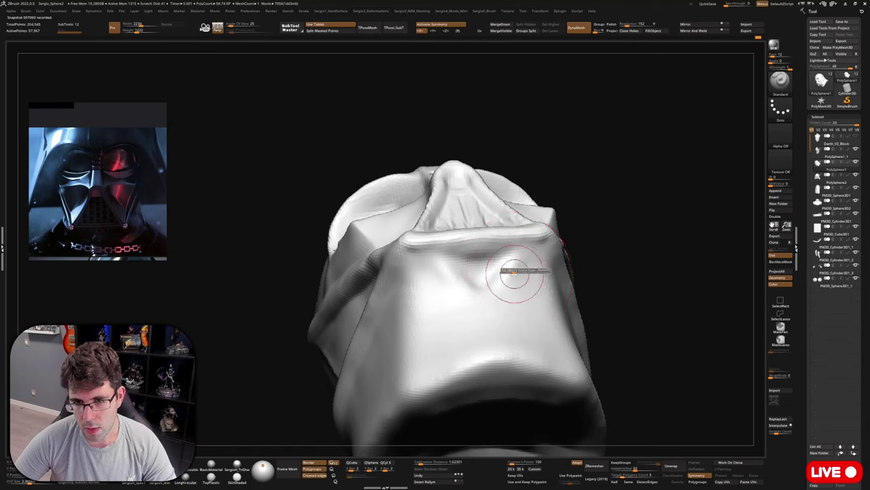
{"action": "right_click_drag", "start_coordinate": [515, 238], "coordinate": [514, 275]}
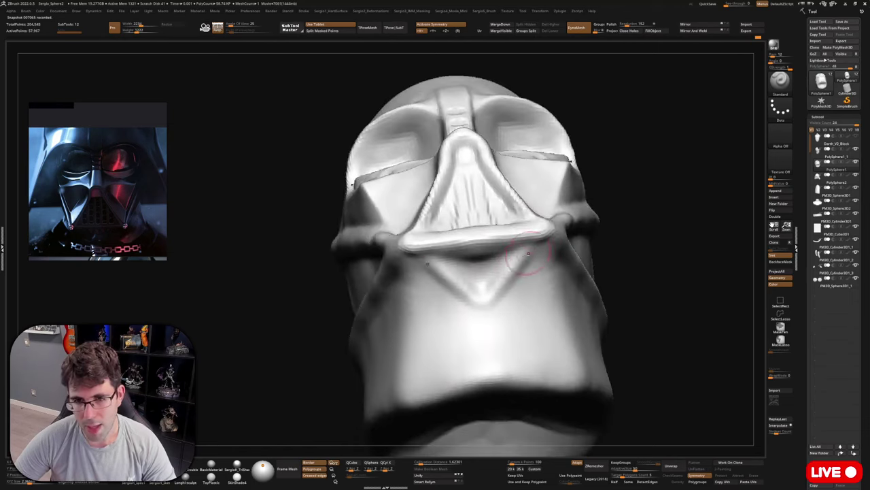
{"action": "mouse_move", "coordinate": [528, 254]}
{"action": "left_mouse_down"}
{"action": "mouse_move", "coordinate": [483, 257]}
{"action": "mouse_move", "coordinate": [494, 310]}
{"action": "left_mouse_up"}
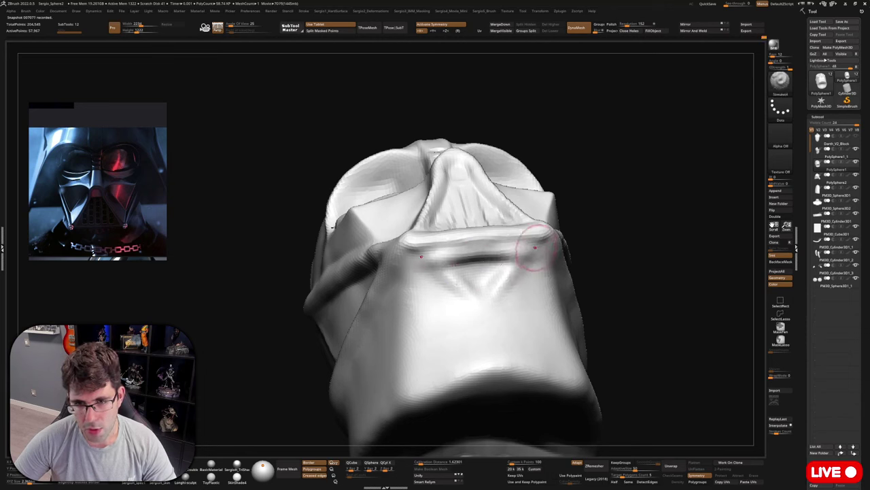
Smooth the V-shaped form below the chin and the recess inside it.
{"action": "right_click_drag", "start_coordinate": [497, 303], "coordinate": [484, 325]}
{"action": "left_click_drag", "start_coordinate": [517, 268], "coordinate": [486, 299], "text": "shift"}
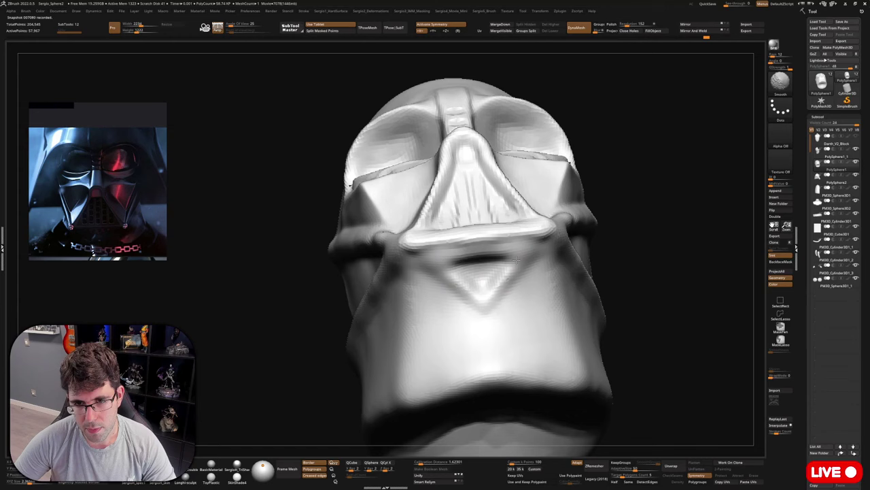
{"action": "left_click_drag", "start_coordinate": [517, 259], "coordinate": [510, 305], "text": "shift"}
{"action": "right_click_drag", "start_coordinate": [509, 306], "coordinate": [521, 278]}
{"action": "left_click_drag", "start_coordinate": [521, 278], "coordinate": [514, 315], "text": "shift"}
{"action": "mouse_move", "coordinate": [515, 315]}
{"action": "right_mouse_down"}
{"action": "mouse_move", "coordinate": [496, 270]}
{"action": "mouse_move", "coordinate": [425, 266]}
{"action": "mouse_move", "coordinate": [557, 236]}
{"action": "mouse_move", "coordinate": [476, 265]}
{"action": "right_mouse_up"}
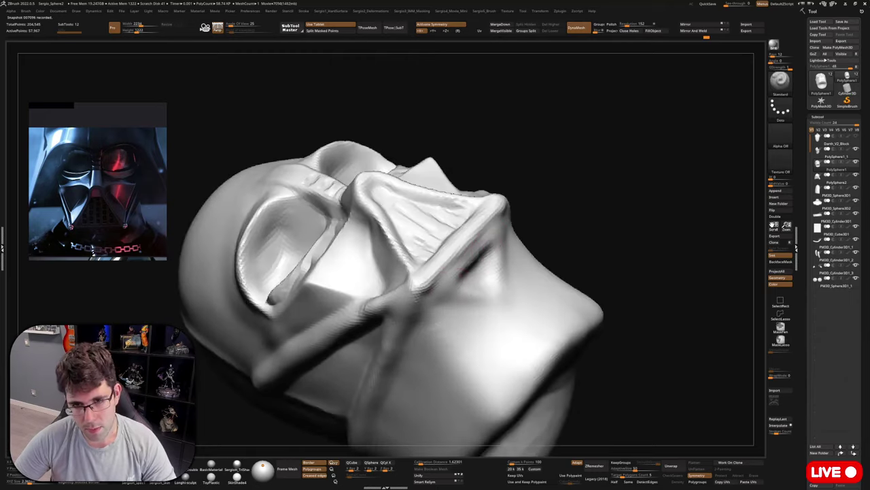
{"action": "mouse_move", "coordinate": [469, 268]}
{"action": "left_mouse_down", "text": "shift"}
{"action": "mouse_move", "coordinate": [490, 259]}
{"action": "mouse_move", "coordinate": [480, 254]}
{"action": "left_mouse_up", "text": "shift"}
{"action": "mouse_move", "coordinate": [480, 254]}
{"action": "right_mouse_down"}
{"action": "mouse_move", "coordinate": [504, 287]}
{"action": "mouse_move", "coordinate": [515, 272]}
{"action": "mouse_move", "coordinate": [506, 292]}
{"action": "right_mouse_up"}
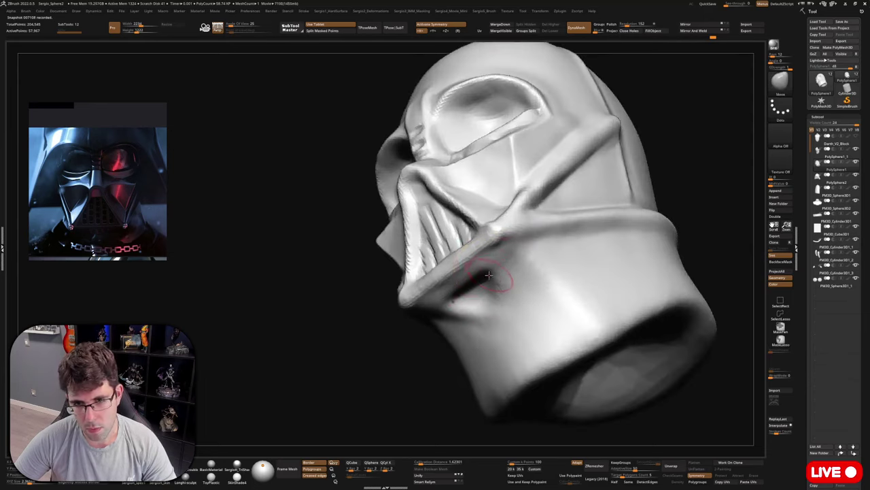
Refine the triangular recess below the chin with the Move and Clay brushes and define its edges with DamStandard.
{"action": "mouse_move", "coordinate": [495, 275]}
{"action": "right_mouse_down"}
{"action": "mouse_move", "coordinate": [501, 317]}
{"action": "mouse_move", "coordinate": [505, 299]}
{"action": "mouse_move", "coordinate": [489, 274]}
{"action": "right_mouse_up"}
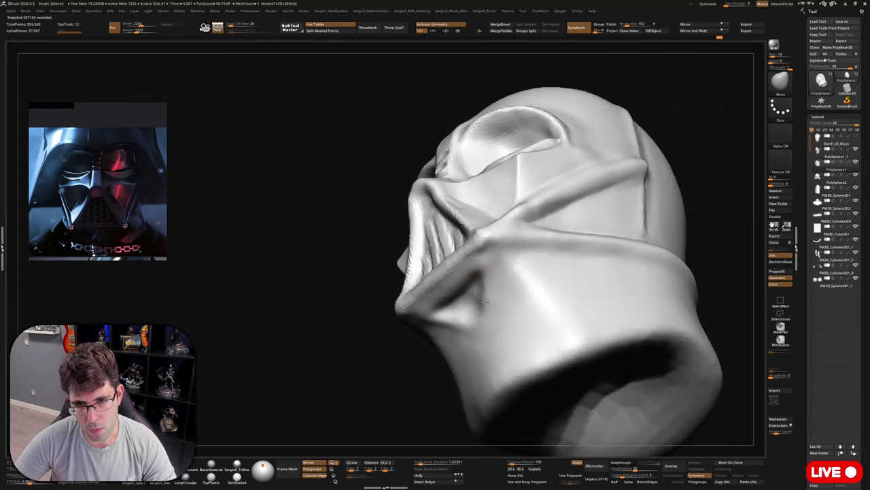
{"action": "right_click_drag", "start_coordinate": [484, 299], "coordinate": [482, 331]}
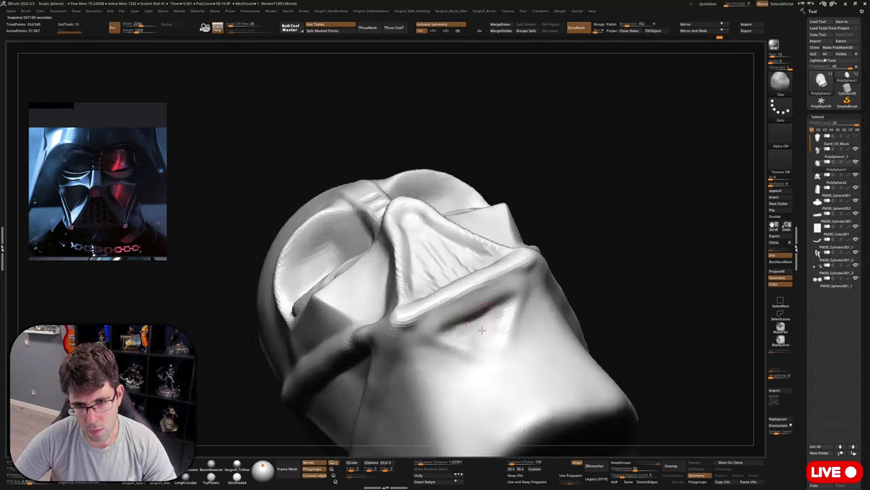
{"action": "key", "text": "b"}
{"action": "key", "text": "d"}
{"action": "key", "text": "s"}
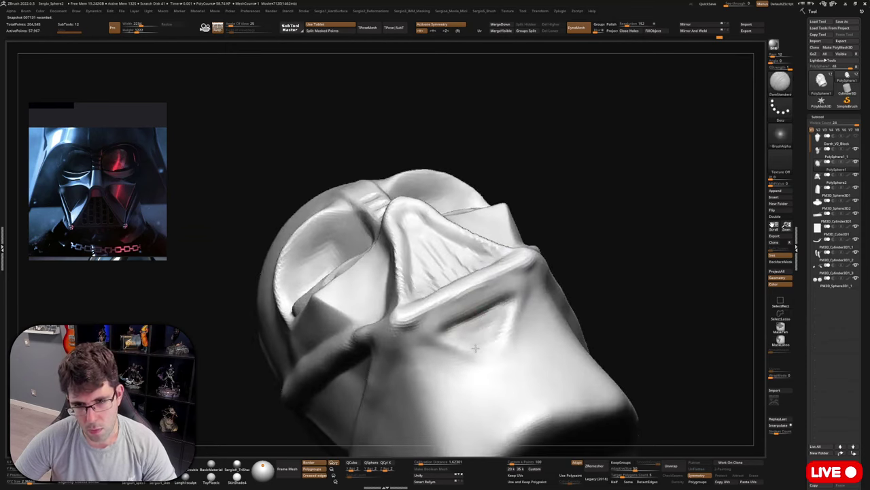
{"action": "mouse_move", "coordinate": [455, 329]}
{"action": "right_mouse_down", "text": "ctrl"}
{"action": "mouse_move", "coordinate": [517, 272]}
{"action": "mouse_move", "coordinate": [524, 319]}
{"action": "mouse_move", "coordinate": [547, 343]}
{"action": "mouse_move", "coordinate": [521, 346]}
{"action": "right_mouse_up", "text": "ctrl"}
{"action": "mouse_move", "coordinate": [484, 275]}
{"action": "right_mouse_down"}
{"action": "mouse_move", "coordinate": [456, 281]}
{"action": "mouse_move", "coordinate": [510, 286]}
{"action": "mouse_move", "coordinate": [519, 278]}
{"action": "right_mouse_up"}
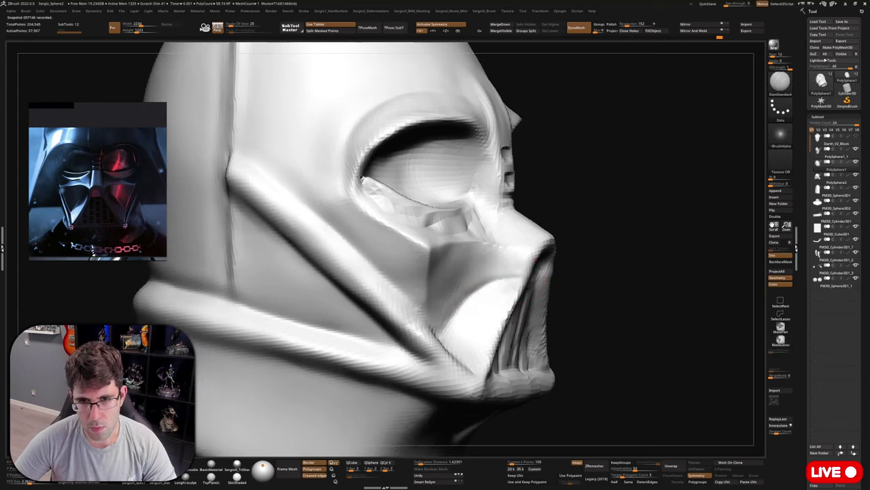
Show the full bust and move the helmet up slightly above the mask.
{"action": "mouse_move", "coordinate": [524, 297]}
{"action": "right_mouse_down"}
{"action": "mouse_move", "coordinate": [561, 288]}
{"action": "mouse_move", "coordinate": [539, 296]}
{"action": "mouse_move", "coordinate": [524, 255]}
{"action": "mouse_move", "coordinate": [506, 250]}
{"action": "mouse_move", "coordinate": [510, 286]}
{"action": "mouse_move", "coordinate": [492, 266]}
{"action": "mouse_move", "coordinate": [527, 276]}
{"action": "mouse_move", "coordinate": [515, 238]}
{"action": "mouse_move", "coordinate": [521, 317]}
{"action": "mouse_move", "coordinate": [510, 275]}
{"action": "mouse_move", "coordinate": [528, 278]}
{"action": "mouse_move", "coordinate": [504, 292]}
{"action": "mouse_move", "coordinate": [495, 232]}
{"action": "right_mouse_up"}
{"action": "key", "text": "shift+alt+s"}
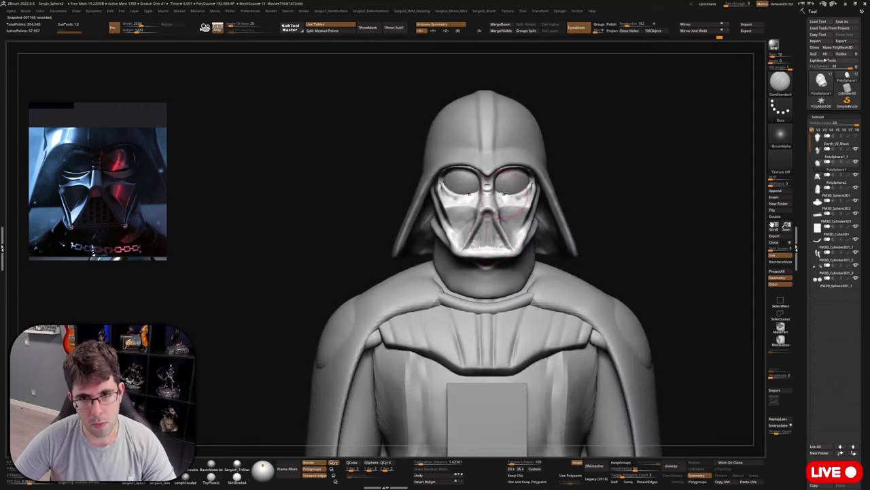
{"action": "right_click_drag", "start_coordinate": [515, 168], "coordinate": [509, 240], "text": "alt"}
{"action": "left_click", "coordinate": [490, 212], "text": "alt"}
{"action": "key", "text": "w"}
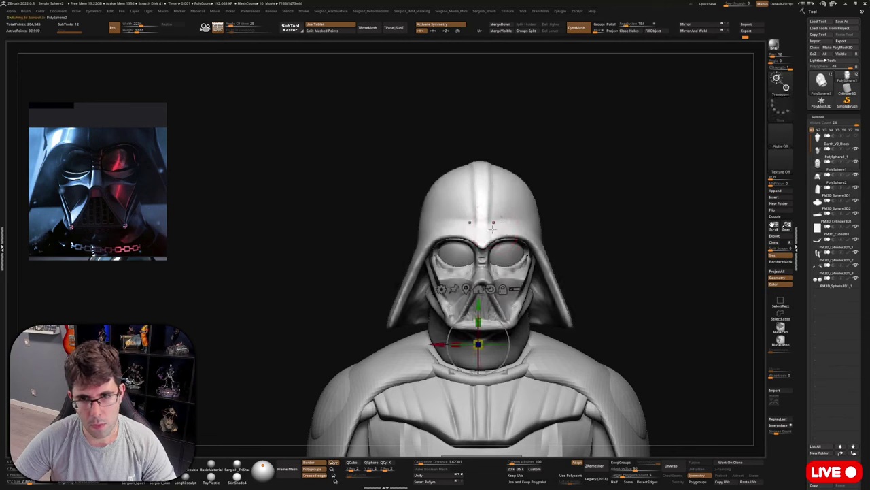
{"action": "left_click_drag", "start_coordinate": [478, 304], "coordinate": [478, 300]}
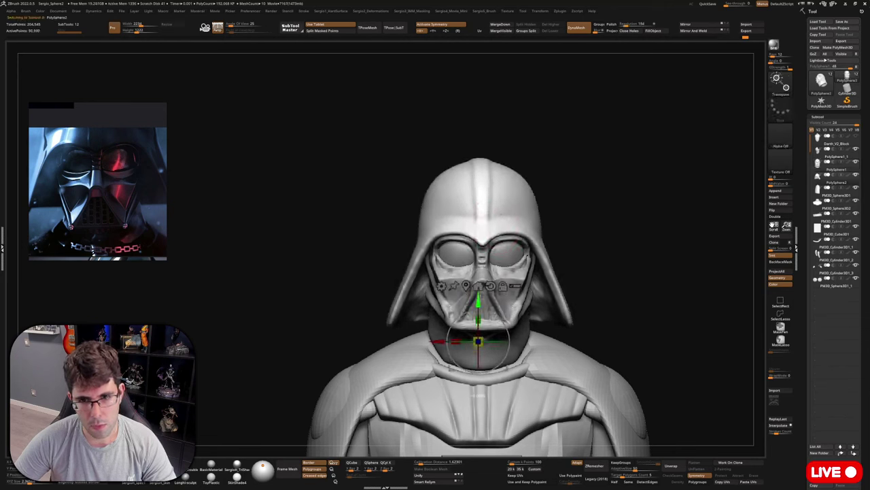
{"action": "key", "text": "q"}
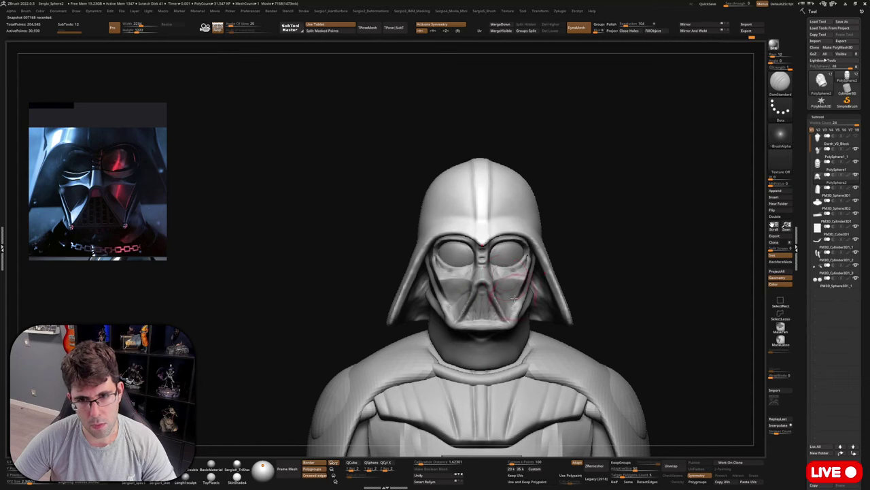
{"action": "right_click_drag", "start_coordinate": [514, 298], "coordinate": [505, 242]}
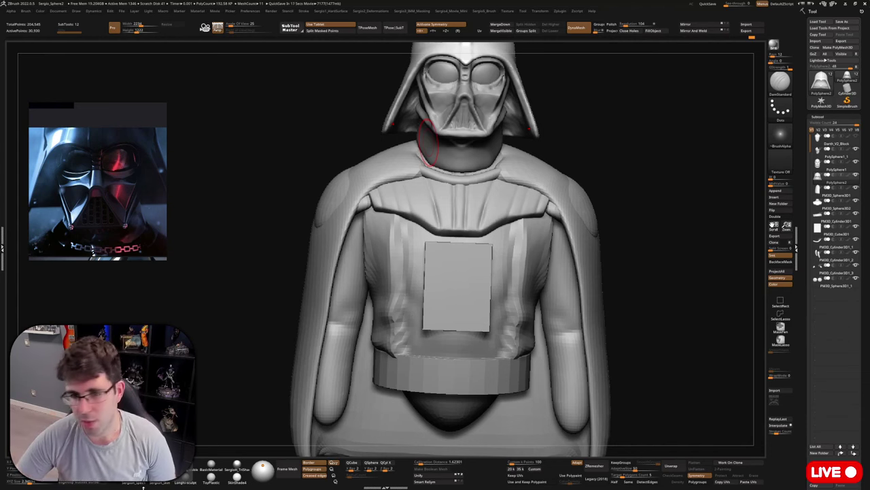
Select the torso under the chest armor and isolate it.
{"action": "left_click_drag", "start_coordinate": [629, 154], "coordinate": [521, 246]}
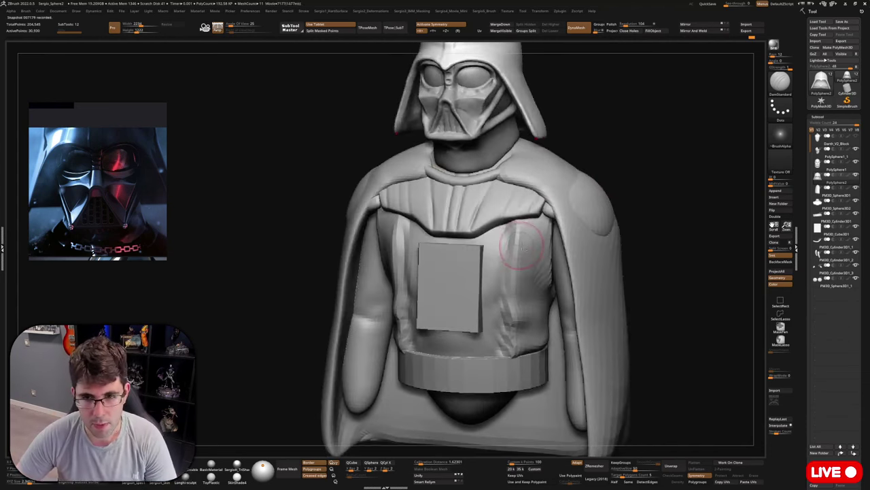
{"action": "left_click", "coordinate": [522, 249], "text": "alt"}
{"action": "key", "text": "alt+s"}
{"action": "right_click_drag", "start_coordinate": [522, 249], "coordinate": [520, 231]}
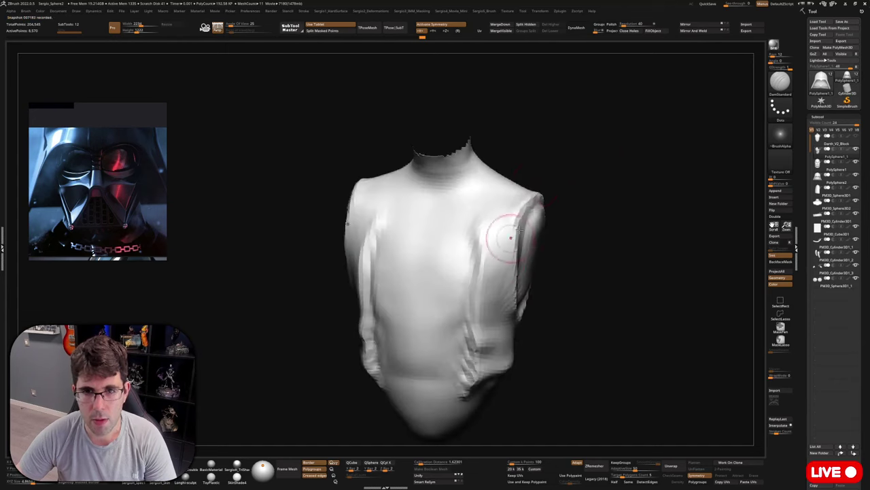
Reveal the torso's hidden head geometry, duplicate the subtool, and select the copy.
{"action": "left_click", "coordinate": [554, 168], "text": "ctrl+shift"}
{"action": "right_click_drag", "start_coordinate": [575, 146], "coordinate": [584, 176], "text": "alt"}
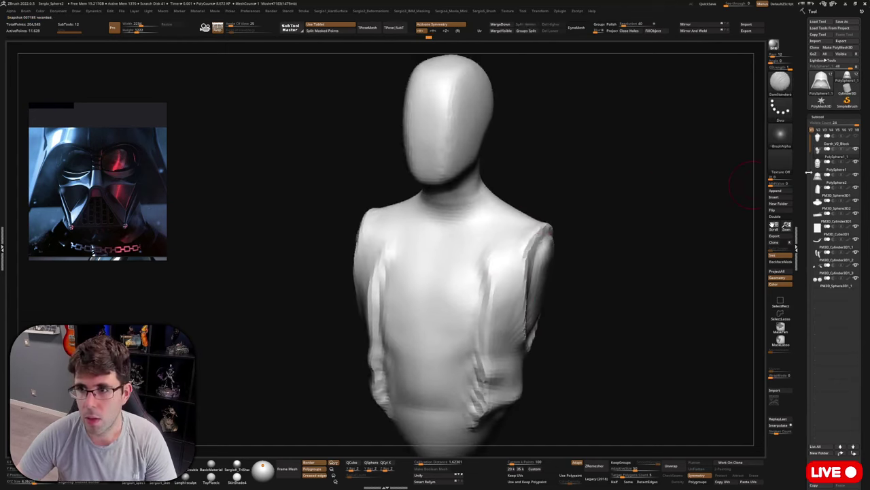
{"action": "key", "text": "ctrl+shift+d"}
{"action": "left_click", "coordinate": [829, 166]}
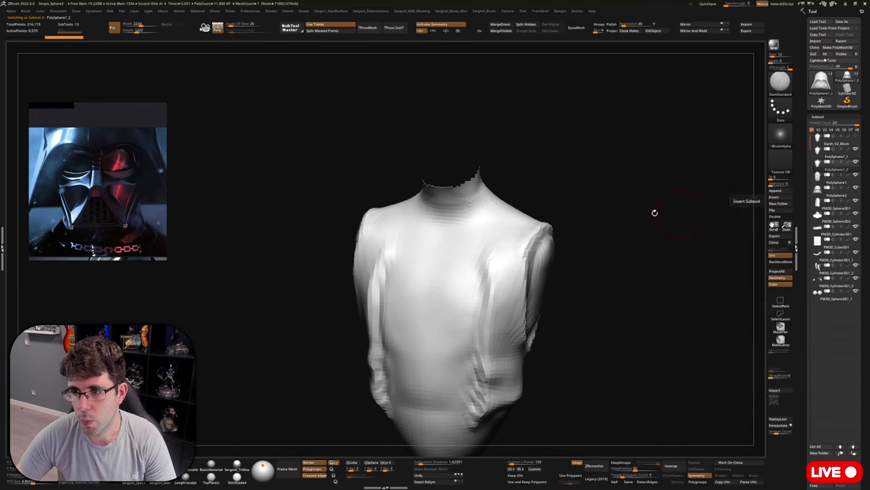
Reveal the hidden head on the duplicate torso, move that subtool to the top of the list, and toggle its visibility.
{"action": "left_click", "coordinate": [655, 213], "text": "ctrl+shift"}
{"action": "left_click_drag", "start_coordinate": [821, 171], "coordinate": [827, 138]}
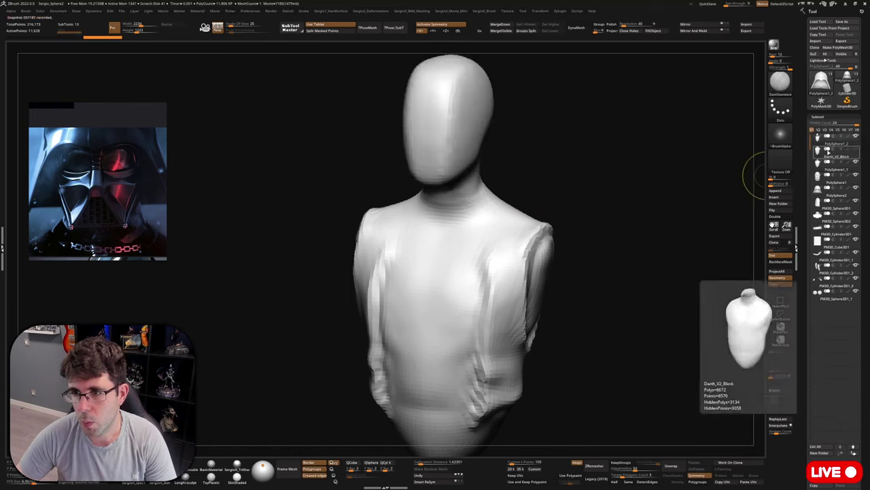
{"action": "left_click", "coordinate": [856, 136]}
Compare the Darth_V2_Block and PolySphere1_2 subtools with their hidden geometry revealed, and restore the hidden parts.
{"action": "left_click", "coordinate": [833, 158]}
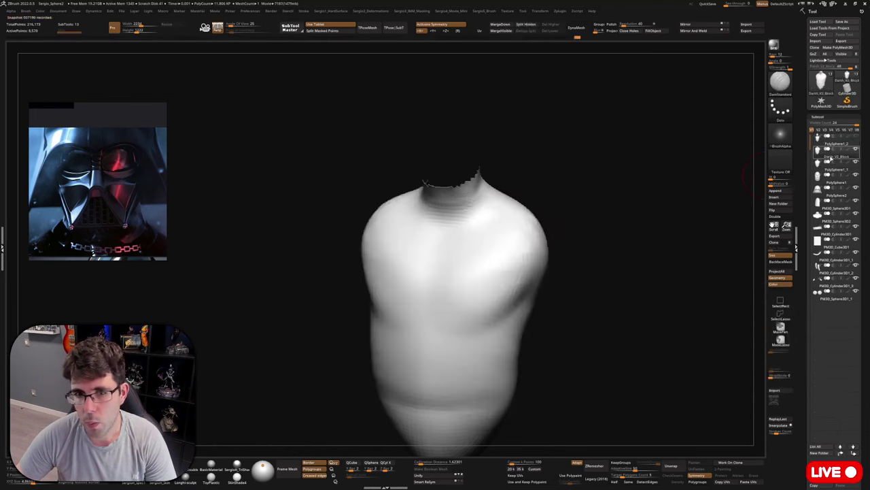
{"action": "left_click", "coordinate": [691, 209], "text": "ctrl+shift"}
{"action": "left_click_drag", "start_coordinate": [686, 220], "coordinate": [657, 221]}
{"action": "key", "text": "ctrl+z"}
{"action": "left_click", "coordinate": [831, 141]}
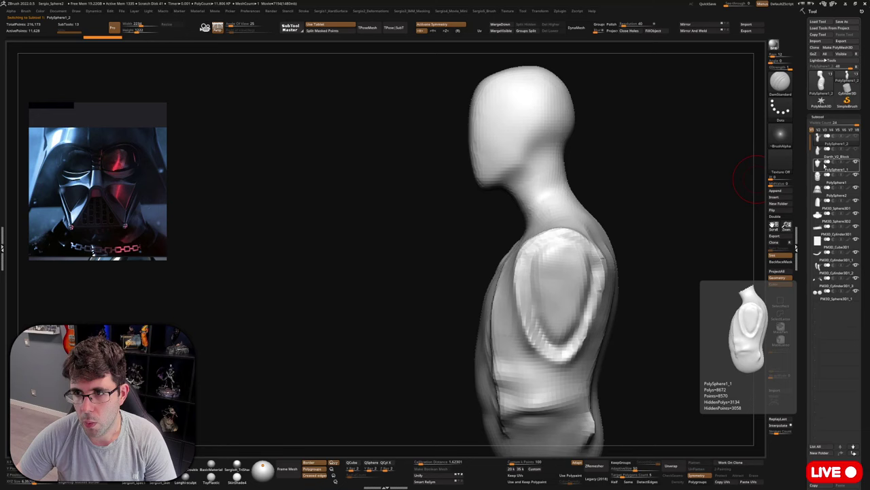
{"action": "key", "text": "ctrl+z"}
{"action": "left_click_drag", "start_coordinate": [729, 238], "coordinate": [666, 231]}
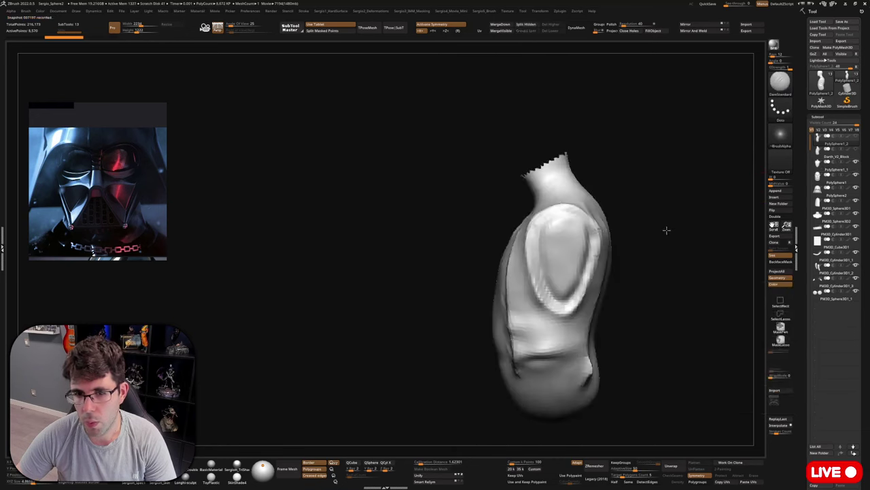
Inspect the PolySphere1_1 torso's wireframe and DynaMesh it at a higher resolution to close the open neck.
{"action": "left_click", "coordinate": [833, 170]}
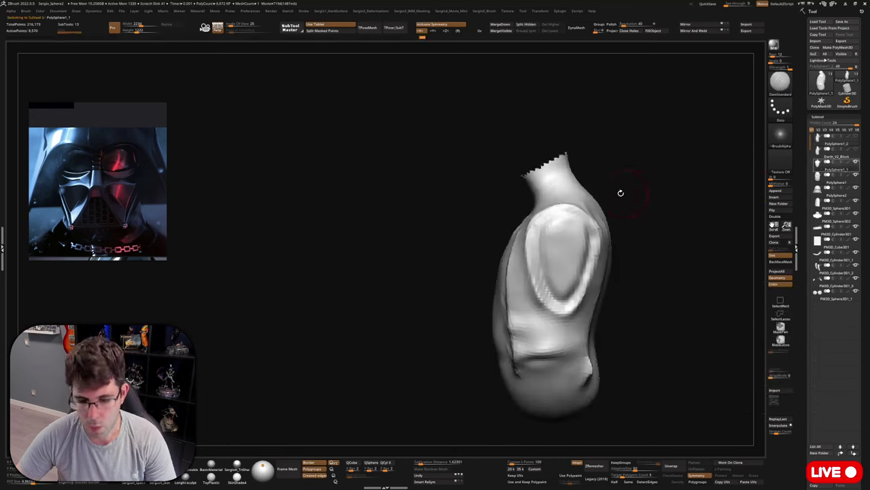
{"action": "left_click_drag", "start_coordinate": [631, 213], "coordinate": [591, 147]}
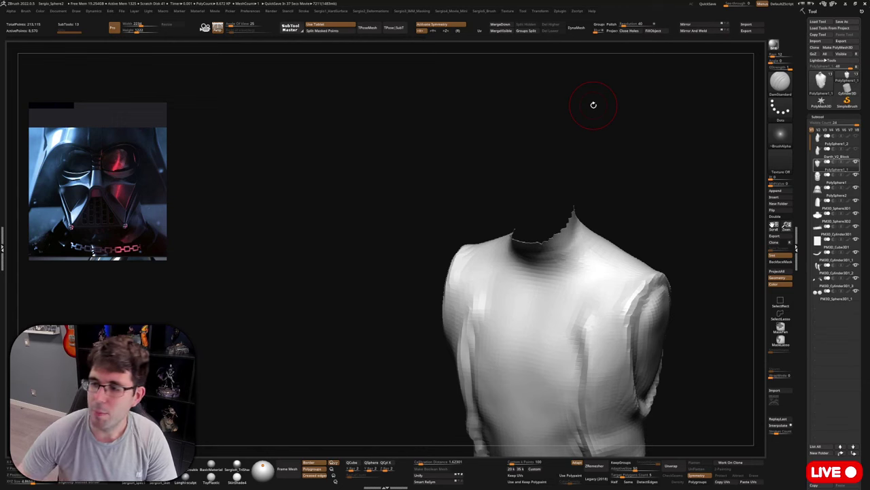
{"action": "left_click_drag", "start_coordinate": [609, 181], "coordinate": [594, 192]}
{"action": "right_click_drag", "start_coordinate": [577, 229], "coordinate": [559, 181], "text": "ctrl"}
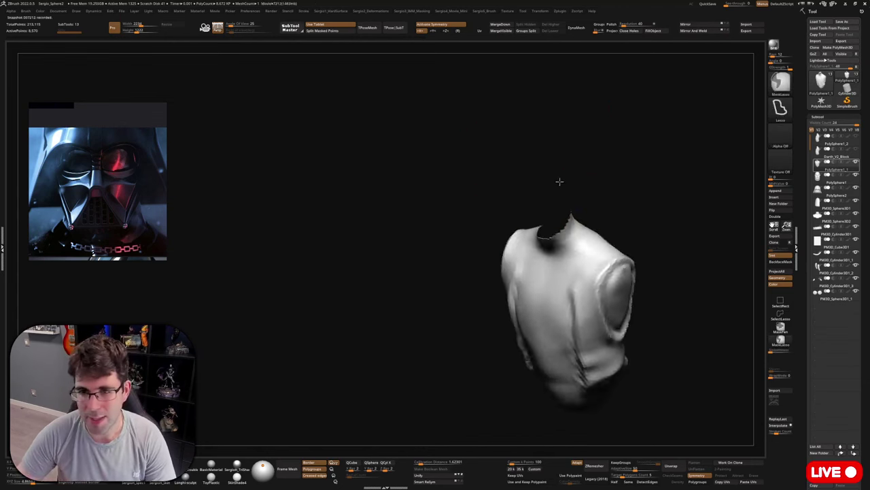
{"action": "key", "text": "shift+f"}
{"action": "left_click_drag", "start_coordinate": [603, 208], "coordinate": [587, 60]}
{"action": "key", "text": "shift+f"}
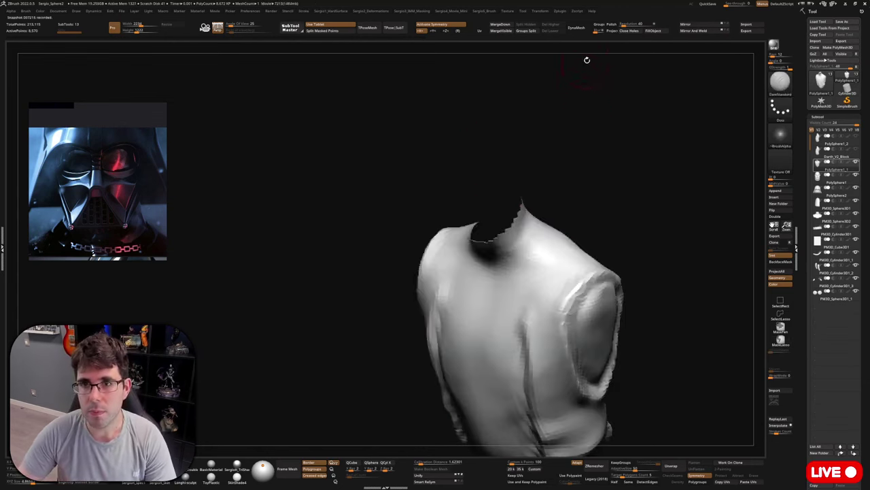
{"action": "left_click", "coordinate": [578, 27]}
{"action": "key", "text": "ctrl+z"}
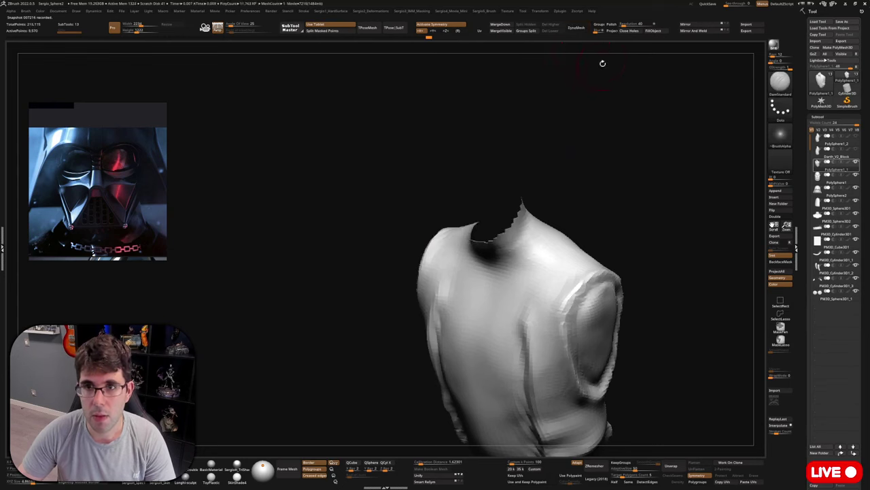
{"action": "left_click_drag", "start_coordinate": [626, 25], "coordinate": [623, 24]}
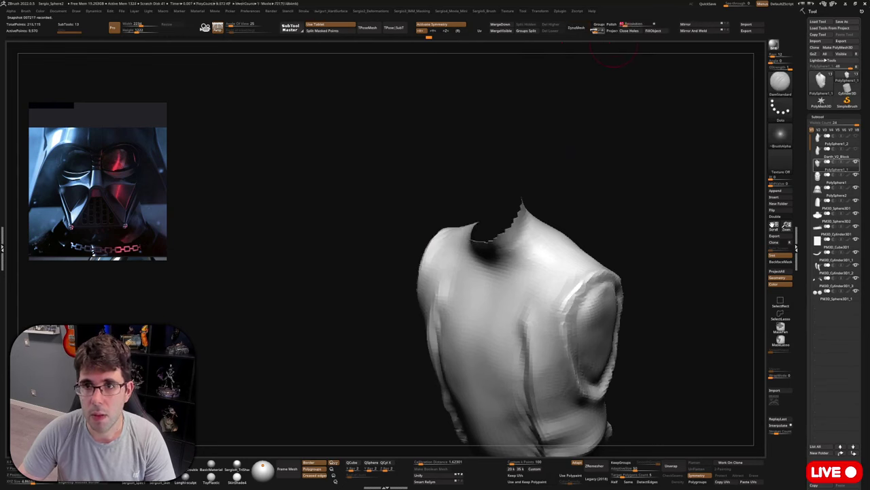
{"action": "left_click", "coordinate": [578, 27]}
Adjust the brush size and smooth the torso around the closed neck.
{"action": "right_click_drag", "start_coordinate": [579, 101], "coordinate": [568, 63], "text": "ctrl"}
{"action": "left_click_drag", "start_coordinate": [568, 63], "coordinate": [598, 74]}
{"action": "key", "text": "s"}
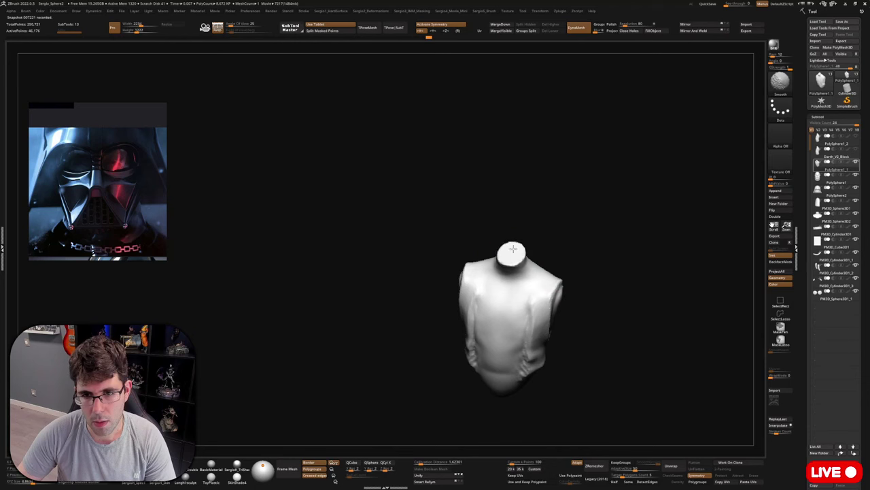
{"action": "left_click_drag", "start_coordinate": [575, 307], "coordinate": [548, 210]}
{"action": "right_click_drag", "start_coordinate": [548, 210], "coordinate": [523, 288], "text": "ctrl"}
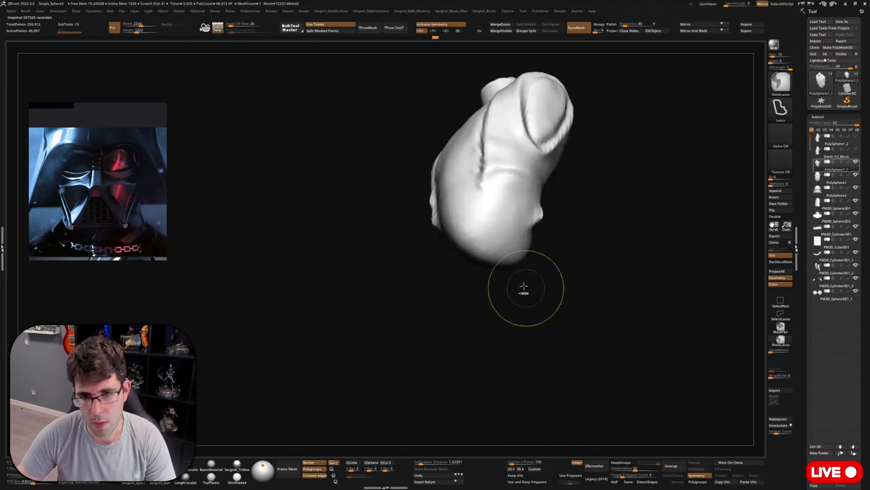
Examine the isolated torso around the armholes, back, front and closed neck, comparing it with the full figure.
{"action": "mouse_move", "coordinate": [523, 287]}
{"action": "left_mouse_down"}
{"action": "mouse_move", "coordinate": [517, 229]}
{"action": "mouse_move", "coordinate": [487, 245]}
{"action": "mouse_move", "coordinate": [498, 239]}
{"action": "mouse_move", "coordinate": [467, 239]}
{"action": "mouse_move", "coordinate": [499, 235]}
{"action": "left_mouse_up"}
{"action": "key", "text": "b"}
{"action": "key", "text": "t"}
{"action": "key", "text": "d"}
{"action": "mouse_move", "coordinate": [499, 235]}
{"action": "right_mouse_down", "text": "ctrl"}
{"action": "mouse_move", "coordinate": [503, 224]}
{"action": "mouse_move", "coordinate": [505, 259]}
{"action": "mouse_move", "coordinate": [517, 199]}
{"action": "mouse_move", "coordinate": [518, 289]}
{"action": "right_mouse_up", "text": "ctrl"}
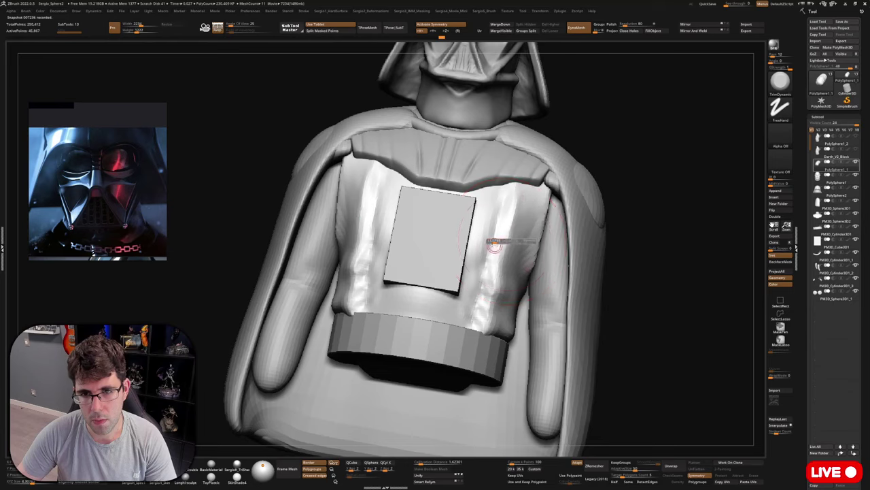
{"action": "key", "text": "alt+s"}
{"action": "right_click_drag", "start_coordinate": [511, 181], "coordinate": [511, 225], "text": "ctrl"}
{"action": "mouse_move", "coordinate": [510, 225]}
{"action": "right_mouse_down"}
{"action": "mouse_move", "coordinate": [509, 210]}
{"action": "mouse_move", "coordinate": [520, 208]}
{"action": "right_mouse_up"}
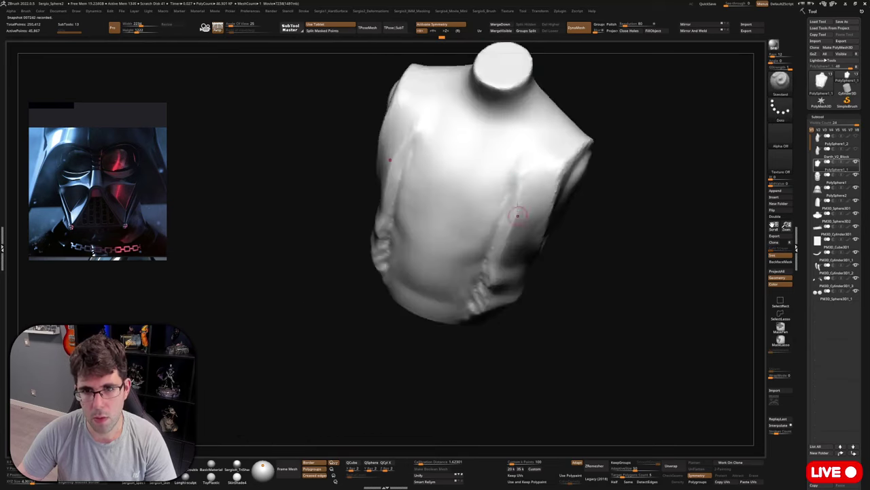
{"action": "right_click_drag", "start_coordinate": [548, 140], "coordinate": [540, 171]}
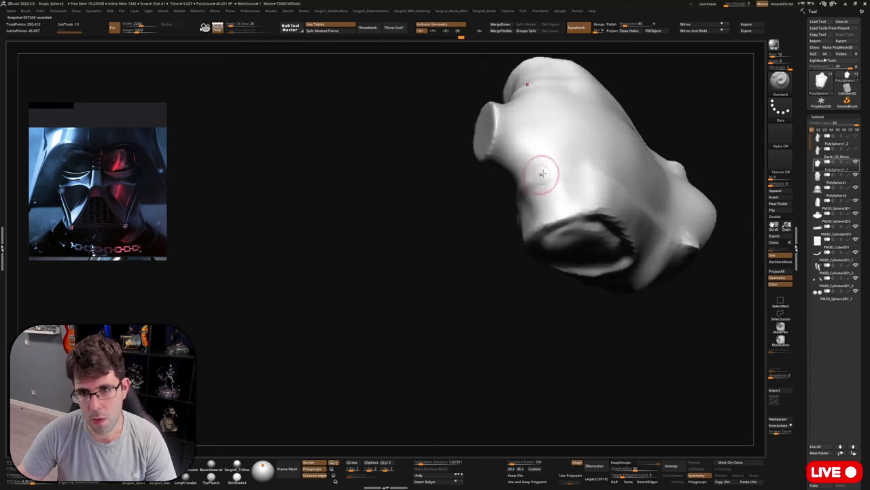
{"action": "right_click_drag", "start_coordinate": [605, 181], "coordinate": [517, 211]}
{"action": "right_click_drag", "start_coordinate": [524, 310], "coordinate": [510, 262]}
{"action": "right_click_drag", "start_coordinate": [513, 344], "coordinate": [523, 268]}
Duplicate the torso subtool, hide the PolySphere1_3 copy, and keep PolySphere1_1 active.
{"action": "key", "text": "shift+s"}
{"action": "key", "text": "ctrl+shift+s"}
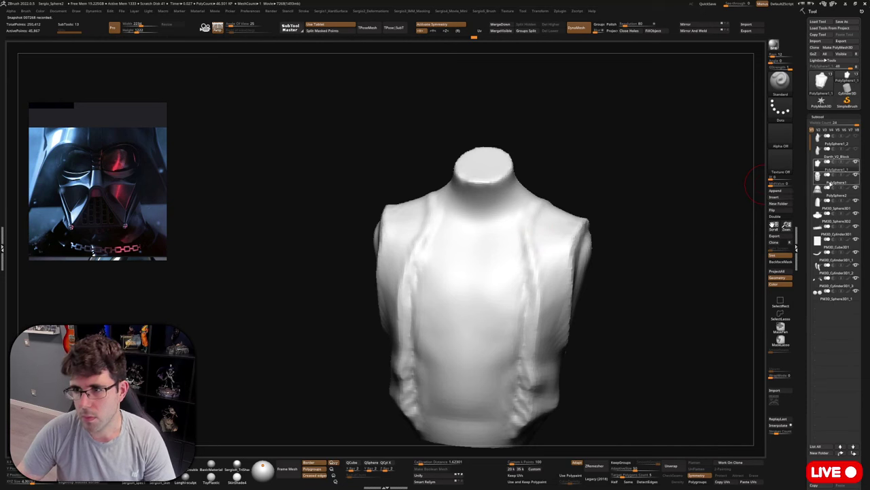
{"action": "key", "text": "ctrl+shift+d"}
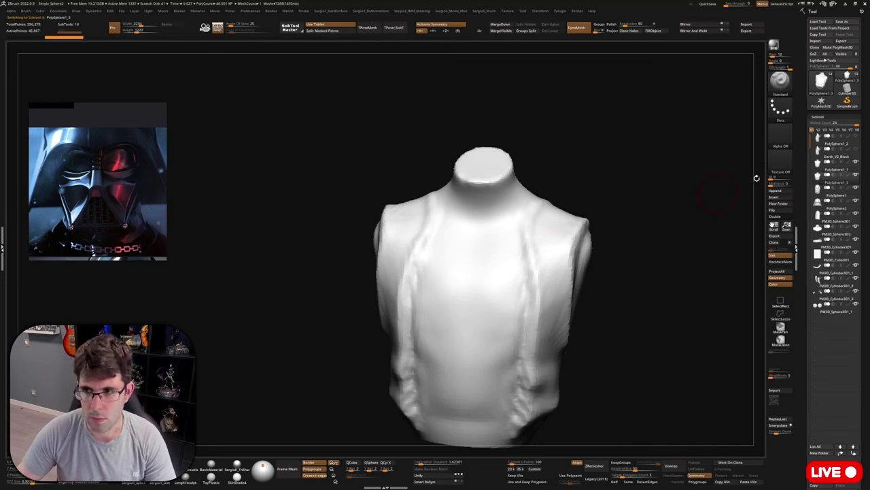
{"action": "left_click", "coordinate": [831, 166]}
{"action": "left_click", "coordinate": [856, 175]}
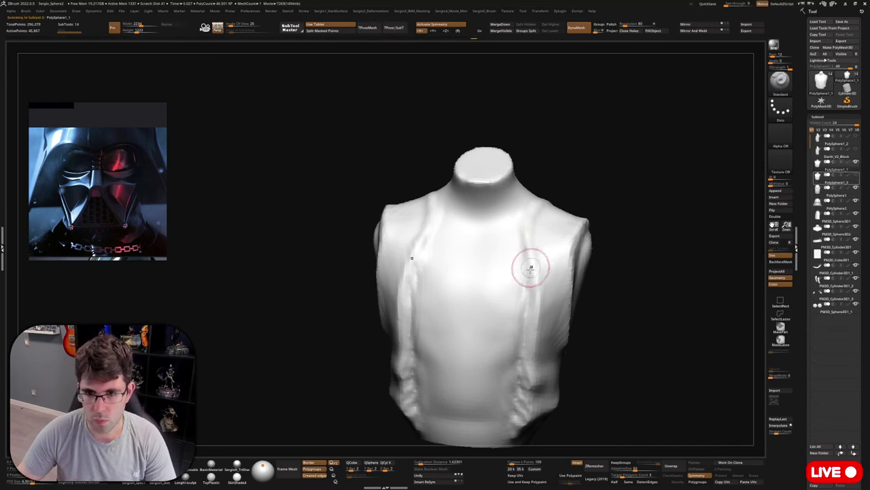
Hide the neck and central strip of the PolySphere1_1 torso with a lasso selection, leaving the two side panels.
{"action": "key", "text": "b"}
{"action": "key", "text": "c"}
{"action": "key", "text": "b"}
{"action": "right_click_drag", "start_coordinate": [498, 273], "coordinate": [486, 208], "text": "shift"}
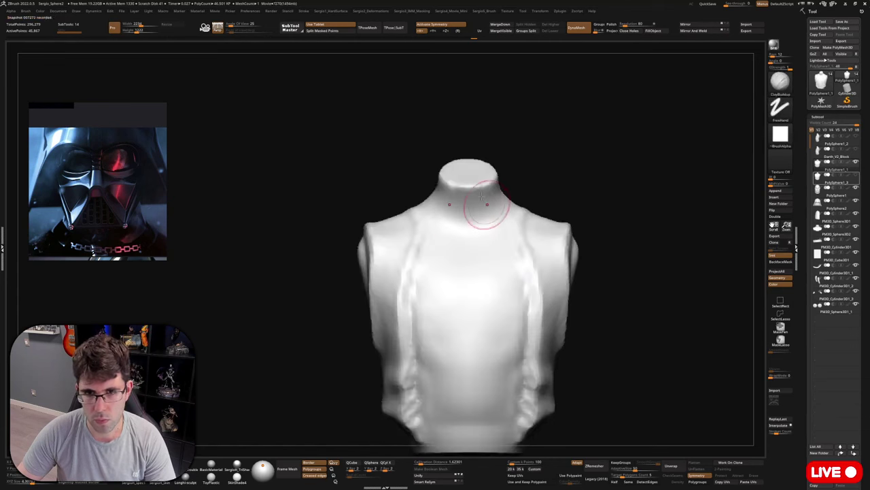
{"action": "mouse_move", "coordinate": [451, 119]}
{"action": "left_mouse_down", "text": "ctrl+shift"}
{"action": "mouse_move", "coordinate": [452, 279]}
{"action": "mouse_move", "coordinate": [486, 317]}
{"action": "mouse_move", "coordinate": [486, 149]}
{"action": "left_mouse_up", "text": "ctrl+shift"}
{"action": "right_click_drag", "start_coordinate": [496, 306], "coordinate": [490, 216], "text": "ctrl"}
{"action": "mouse_move", "coordinate": [475, 130]}
{"action": "left_mouse_down", "text": "ctrl+alt+shift"}
{"action": "mouse_move", "coordinate": [474, 311]}
{"action": "mouse_move", "coordinate": [504, 334]}
{"action": "mouse_move", "coordinate": [484, 128]}
{"action": "left_mouse_up", "text": "ctrl+alt+shift"}
{"action": "right_click_drag", "start_coordinate": [485, 124], "coordinate": [521, 107], "text": "ctrl"}
{"action": "mouse_move", "coordinate": [522, 107]}
{"action": "left_mouse_down", "text": "ctrl+alt+shift"}
{"action": "mouse_move", "coordinate": [502, 179]}
{"action": "mouse_move", "coordinate": [507, 117]}
{"action": "left_mouse_up", "text": "ctrl+alt+shift"}
{"action": "mouse_move", "coordinate": [527, 207]}
{"action": "right_mouse_down"}
{"action": "mouse_move", "coordinate": [515, 206]}
{"action": "mouse_move", "coordinate": [526, 227]}
{"action": "mouse_move", "coordinate": [524, 220]}
{"action": "right_mouse_up"}
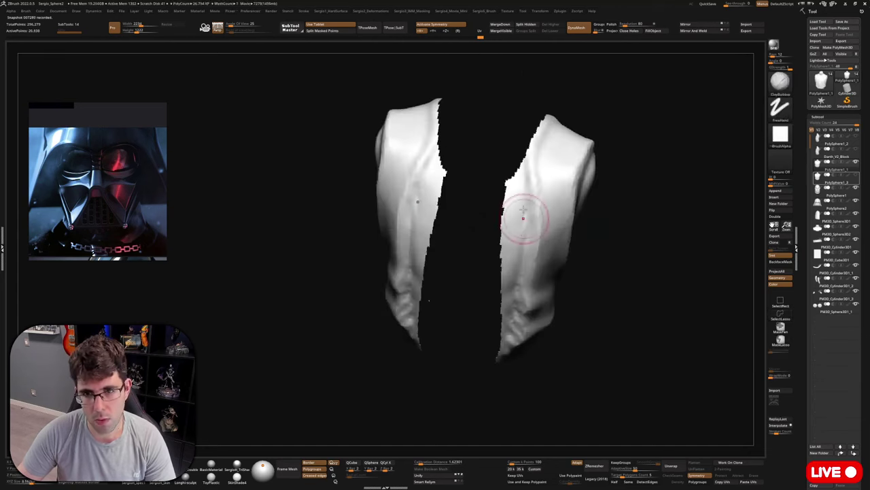
Trim the side panels' inner borders and lower waist with further lasso hiding, and delete the hidden geometry.
{"action": "left_click_drag", "start_coordinate": [519, 129], "coordinate": [516, 265], "text": "ctrl+alt+shift"}
{"action": "mouse_move", "coordinate": [511, 322]}
{"action": "left_mouse_down", "text": "ctrl+alt+shift"}
{"action": "mouse_move", "coordinate": [485, 386]}
{"action": "mouse_move", "coordinate": [491, 140]}
{"action": "mouse_move", "coordinate": [503, 134]}
{"action": "left_mouse_up", "text": "ctrl+alt+shift"}
{"action": "mouse_move", "coordinate": [511, 276]}
{"action": "right_mouse_down"}
{"action": "mouse_move", "coordinate": [529, 270]}
{"action": "mouse_move", "coordinate": [473, 185]}
{"action": "right_mouse_up"}
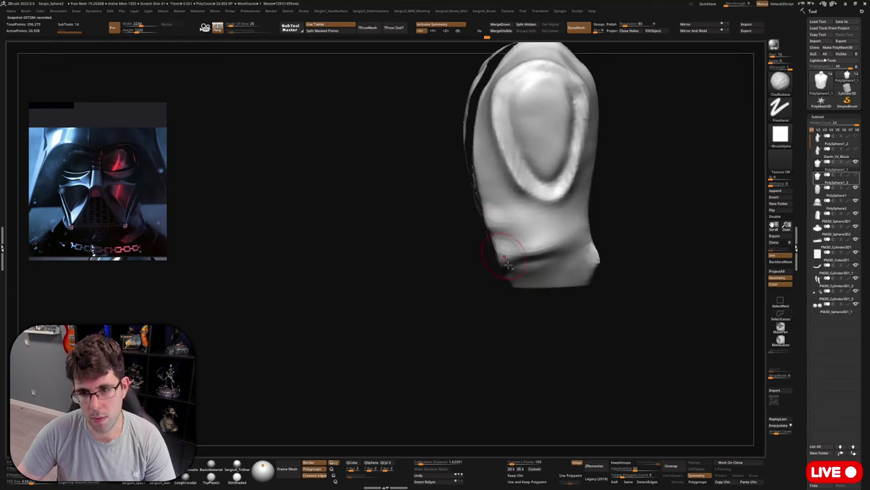
{"action": "right_click", "coordinate": [492, 315]}
{"action": "mouse_move", "coordinate": [518, 261]}
{"action": "left_mouse_down", "text": "ctrl+alt+shift"}
{"action": "mouse_move", "coordinate": [575, 346]}
{"action": "mouse_move", "coordinate": [612, 272]}
{"action": "left_mouse_up", "text": "ctrl+alt+shift"}
{"action": "mouse_move", "coordinate": [629, 278]}
{"action": "right_mouse_down"}
{"action": "mouse_move", "coordinate": [639, 244]}
{"action": "mouse_move", "coordinate": [548, 303]}
{"action": "mouse_move", "coordinate": [560, 241]}
{"action": "mouse_move", "coordinate": [544, 264]}
{"action": "right_mouse_up"}
{"action": "key", "text": "ctrl+shift"}
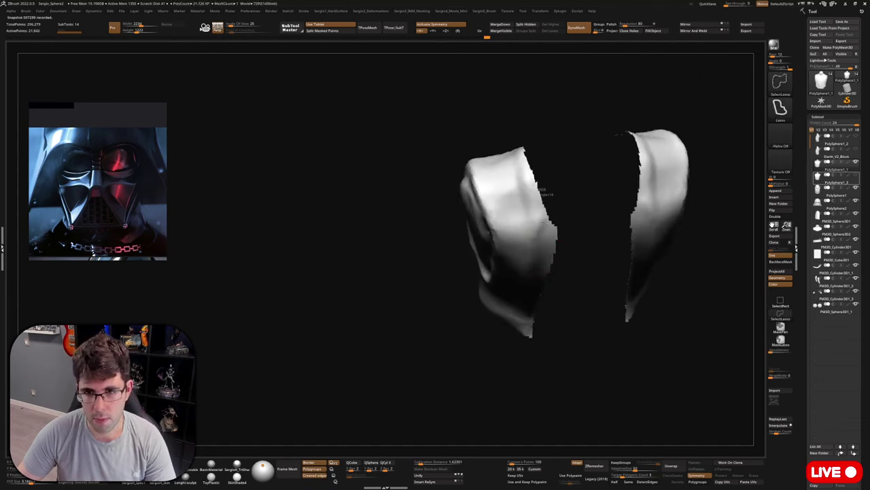
{"action": "mouse_move", "coordinate": [536, 283]}
{"action": "left_mouse_down", "text": "ctrl+alt+shift"}
{"action": "mouse_move", "coordinate": [577, 278]}
{"action": "mouse_move", "coordinate": [569, 321]}
{"action": "left_mouse_up", "text": "ctrl+alt+shift"}
{"action": "mouse_move", "coordinate": [570, 320]}
{"action": "right_mouse_down"}
{"action": "mouse_move", "coordinate": [525, 293]}
{"action": "mouse_move", "coordinate": [534, 272]}
{"action": "mouse_move", "coordinate": [556, 286]}
{"action": "mouse_move", "coordinate": [571, 278]}
{"action": "mouse_move", "coordinate": [548, 266]}
{"action": "mouse_move", "coordinate": [538, 201]}
{"action": "mouse_move", "coordinate": [516, 272]}
{"action": "mouse_move", "coordinate": [528, 316]}
{"action": "mouse_move", "coordinate": [540, 282]}
{"action": "mouse_move", "coordinate": [536, 252]}
{"action": "right_mouse_up"}
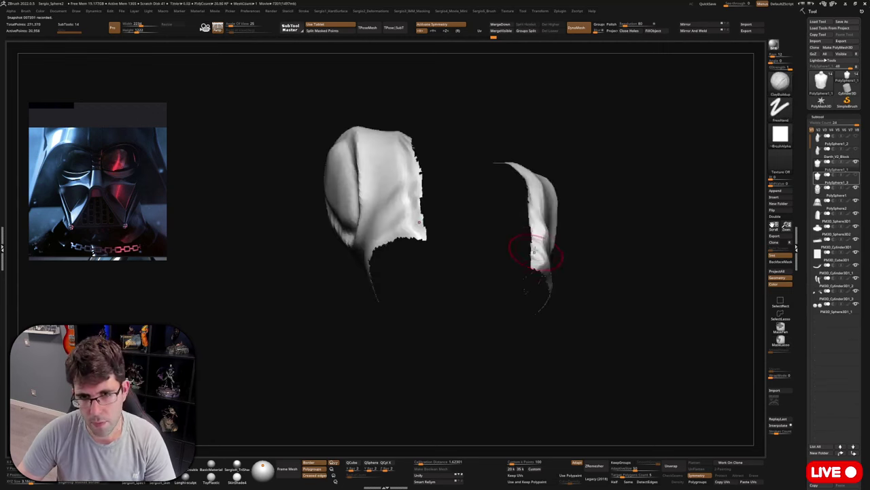
Adjust the Panel Loops settings and give the two side panels thickness, undoing and reapplying until the shell fits.
{"action": "key", "text": "shift+1"}
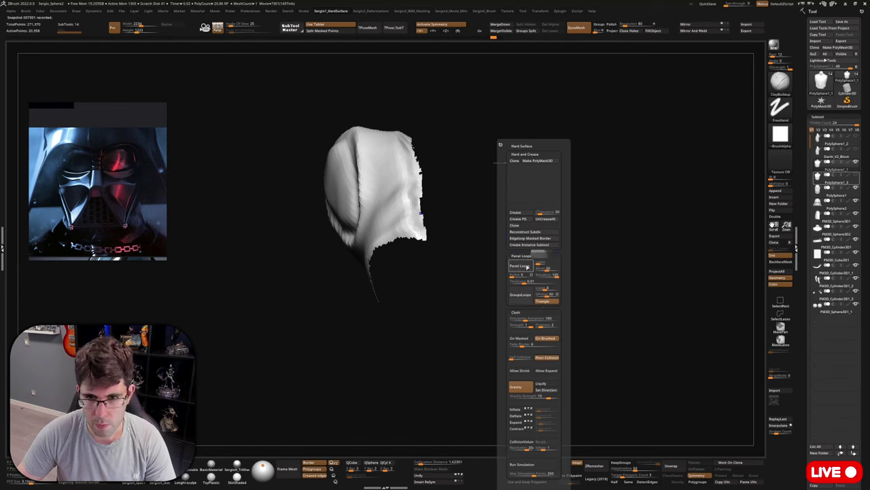
{"action": "left_click_drag", "start_coordinate": [525, 281], "coordinate": [538, 281]}
{"action": "left_click", "coordinate": [522, 266]}
{"action": "key", "text": "ctrl+z"}
{"action": "left_click", "coordinate": [525, 269]}
{"action": "key", "text": "ctrl+z"}
{"action": "left_click", "coordinate": [524, 269]}
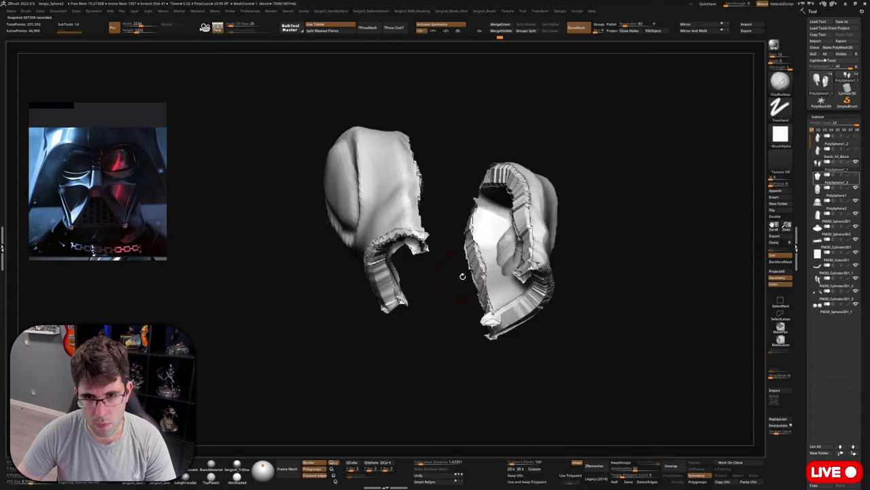
Display the panels' polygroups, mask the outer surface, and smooth the unmasked inner walls and borders.
{"action": "left_click_drag", "start_coordinate": [462, 276], "coordinate": [455, 321]}
{"action": "key", "text": "shift+f"}
{"action": "key", "text": "w"}
{"action": "left_click", "coordinate": [568, 241], "text": "ctrl"}
{"action": "key", "text": "q"}
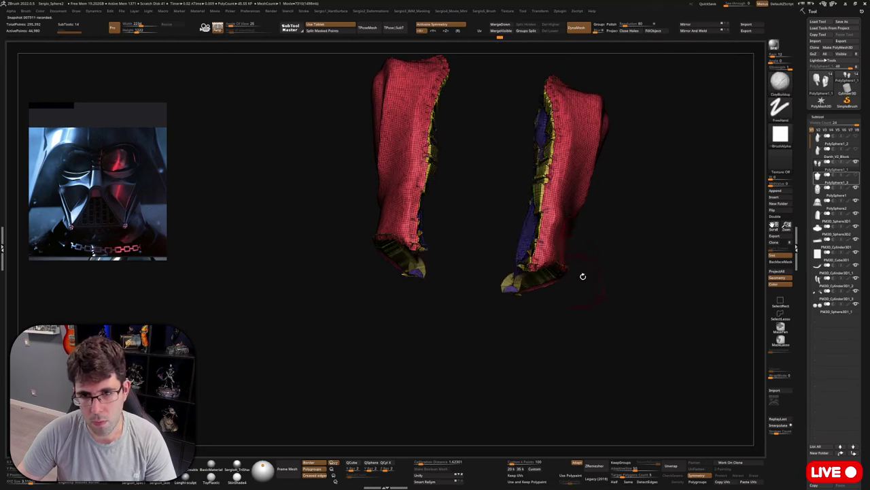
{"action": "mouse_move", "coordinate": [582, 276]}
{"action": "left_mouse_down"}
{"action": "mouse_move", "coordinate": [592, 271]}
{"action": "mouse_move", "coordinate": [538, 258]}
{"action": "mouse_move", "coordinate": [505, 204]}
{"action": "mouse_move", "coordinate": [524, 170]}
{"action": "mouse_move", "coordinate": [555, 222]}
{"action": "mouse_move", "coordinate": [528, 218]}
{"action": "left_mouse_up"}
{"action": "left_click", "coordinate": [591, 282], "text": "ctrl"}
{"action": "key", "text": "shift+f"}
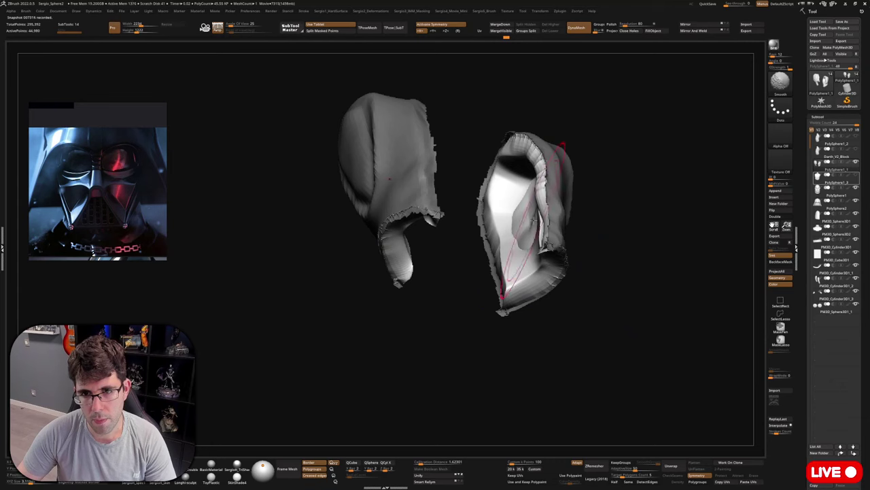
{"action": "right_click_drag", "start_coordinate": [528, 218], "coordinate": [499, 265]}
{"action": "right_click", "coordinate": [499, 265]}
{"action": "right_click_drag", "start_coordinate": [550, 258], "coordinate": [670, 313]}
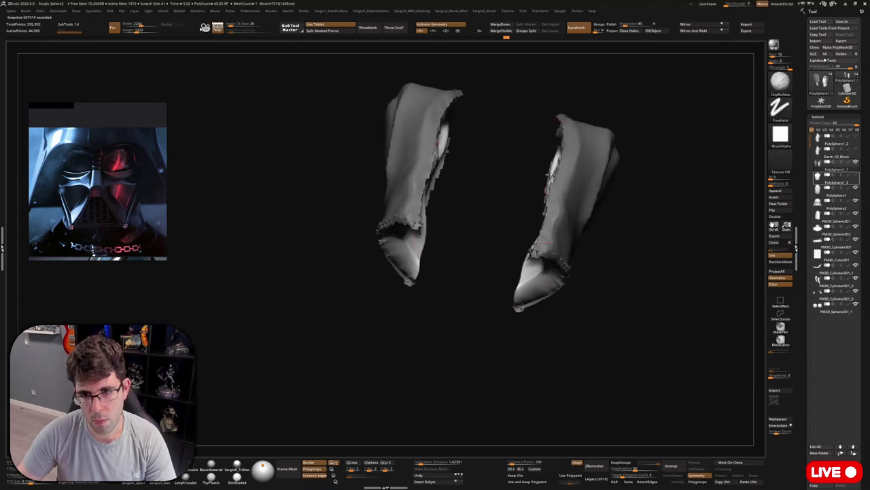
Reshape the borders of the two vest side panels with the Move brush.
{"action": "key", "text": "b"}
{"action": "key", "text": "m"}
{"action": "key", "text": "v"}
{"action": "right_click_drag", "start_coordinate": [551, 272], "coordinate": [670, 245]}
{"action": "left_click_drag", "start_coordinate": [521, 183], "coordinate": [514, 165]}
{"action": "mouse_move", "coordinate": [497, 132]}
{"action": "right_mouse_down"}
{"action": "mouse_move", "coordinate": [537, 153]}
{"action": "mouse_move", "coordinate": [534, 178]}
{"action": "mouse_move", "coordinate": [522, 182]}
{"action": "right_mouse_up"}
{"action": "right_click_drag", "start_coordinate": [459, 237], "coordinate": [557, 193]}
{"action": "mouse_move", "coordinate": [555, 176]}
{"action": "right_mouse_down"}
{"action": "mouse_move", "coordinate": [512, 221]}
{"action": "mouse_move", "coordinate": [556, 231]}
{"action": "mouse_move", "coordinate": [548, 163]}
{"action": "mouse_move", "coordinate": [588, 208]}
{"action": "mouse_move", "coordinate": [662, 227]}
{"action": "mouse_move", "coordinate": [602, 240]}
{"action": "mouse_move", "coordinate": [601, 215]}
{"action": "mouse_move", "coordinate": [606, 315]}
{"action": "mouse_move", "coordinate": [591, 340]}
{"action": "mouse_move", "coordinate": [586, 320]}
{"action": "mouse_move", "coordinate": [545, 288]}
{"action": "right_mouse_up"}
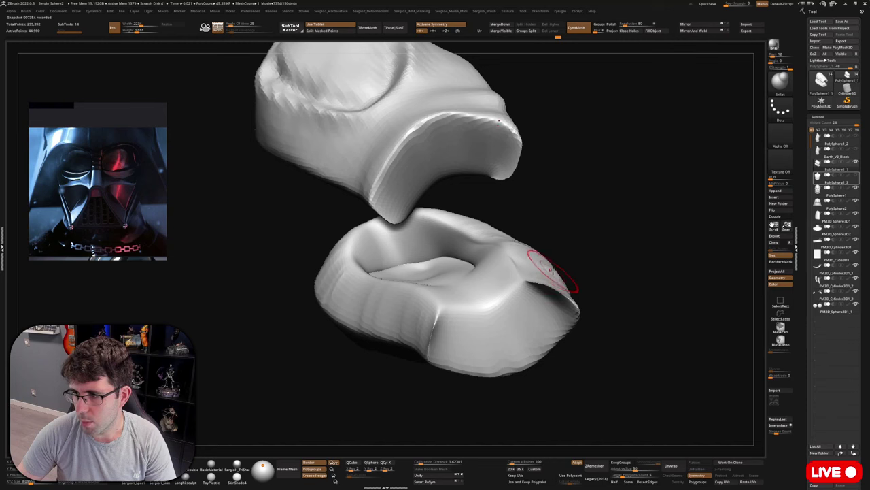
Thicken the thin lower corners of the side panels with the Inflat brush and smooth them.
{"action": "mouse_move", "coordinate": [534, 282]}
{"action": "left_mouse_down"}
{"action": "mouse_move", "coordinate": [547, 295]}
{"action": "mouse_move", "coordinate": [544, 289]}
{"action": "mouse_move", "coordinate": [532, 299]}
{"action": "mouse_move", "coordinate": [531, 289]}
{"action": "mouse_move", "coordinate": [514, 286]}
{"action": "mouse_move", "coordinate": [557, 299]}
{"action": "left_mouse_up"}
{"action": "left_click_drag", "start_coordinate": [639, 233], "coordinate": [612, 265]}
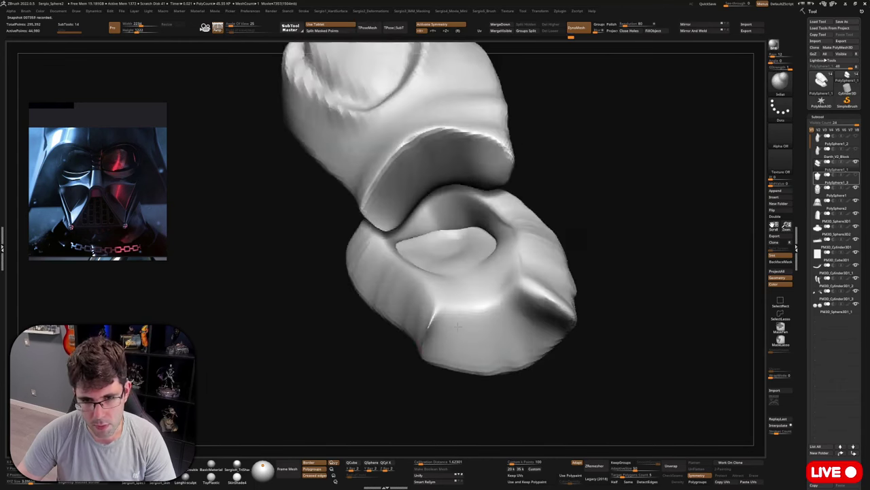
{"action": "mouse_move", "coordinate": [431, 340]}
{"action": "left_mouse_down"}
{"action": "mouse_move", "coordinate": [425, 322]}
{"action": "mouse_move", "coordinate": [441, 350]}
{"action": "left_mouse_up"}
{"action": "left_click_drag", "start_coordinate": [462, 313], "coordinate": [439, 327], "text": "shift"}
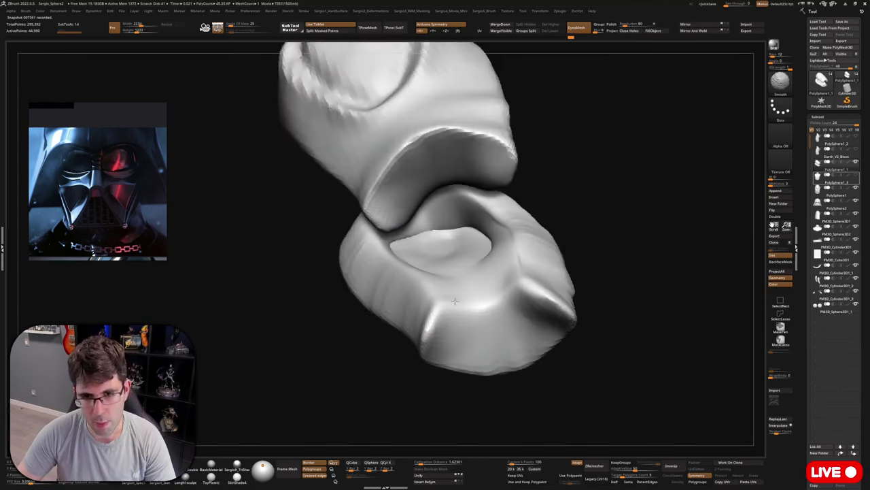
{"action": "mouse_move", "coordinate": [605, 306]}
{"action": "left_mouse_down"}
{"action": "mouse_move", "coordinate": [490, 337]}
{"action": "mouse_move", "coordinate": [476, 306]}
{"action": "mouse_move", "coordinate": [537, 296]}
{"action": "mouse_move", "coordinate": [517, 274]}
{"action": "left_mouse_up"}
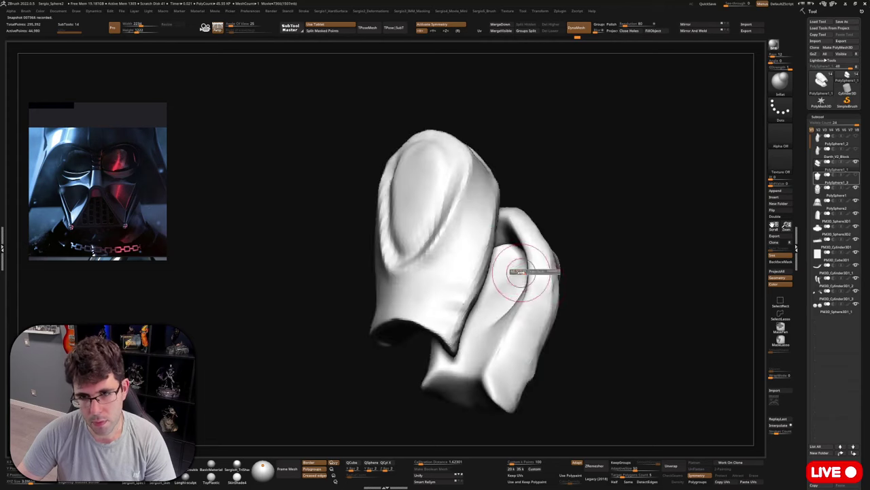
Smooth the long edges and inner surfaces of the side panels around the armholes.
{"action": "left_click_drag", "start_coordinate": [578, 286], "coordinate": [526, 293]}
{"action": "right_click_drag", "start_coordinate": [526, 292], "coordinate": [513, 295]}
{"action": "left_click_drag", "start_coordinate": [512, 296], "coordinate": [508, 289], "text": "shift"}
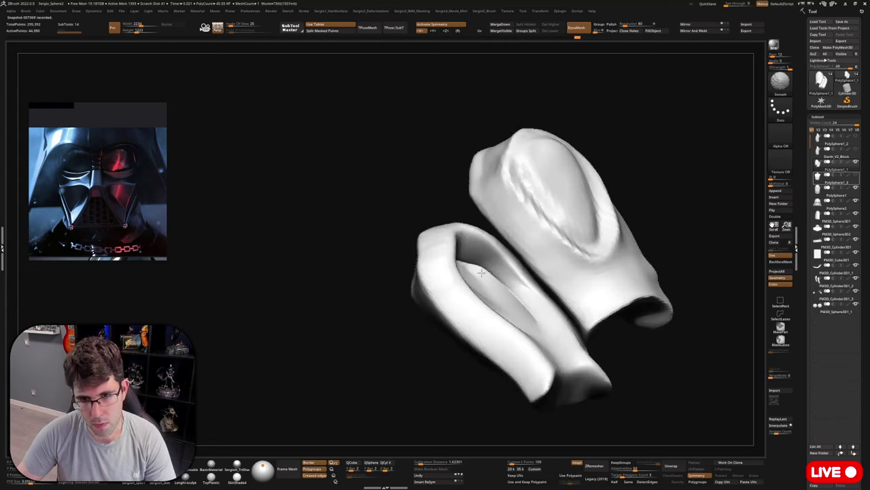
{"action": "left_click_drag", "start_coordinate": [465, 265], "coordinate": [428, 289]}
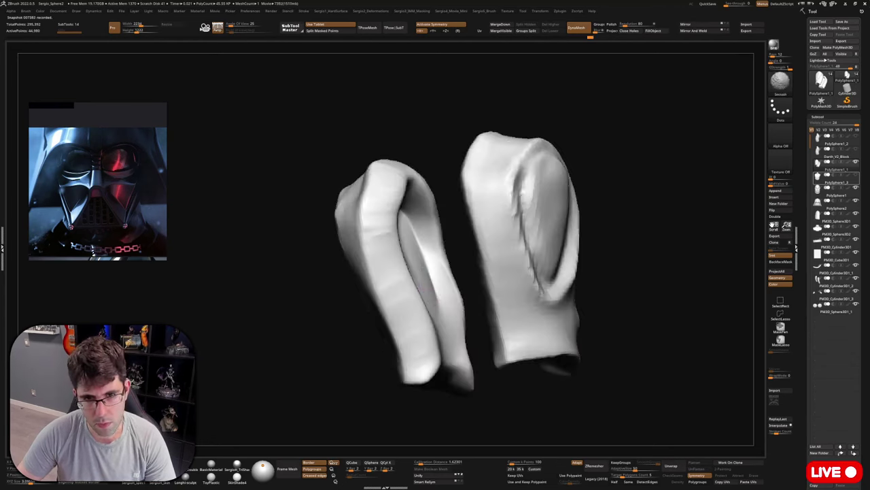
{"action": "right_click_drag", "start_coordinate": [429, 289], "coordinate": [468, 317], "text": "ctrl"}
Activate and isolate the PolySphere1_3 torso, and smooth its chest ridges, lower folds and back with a larger brush.
{"action": "left_click", "coordinate": [822, 186]}
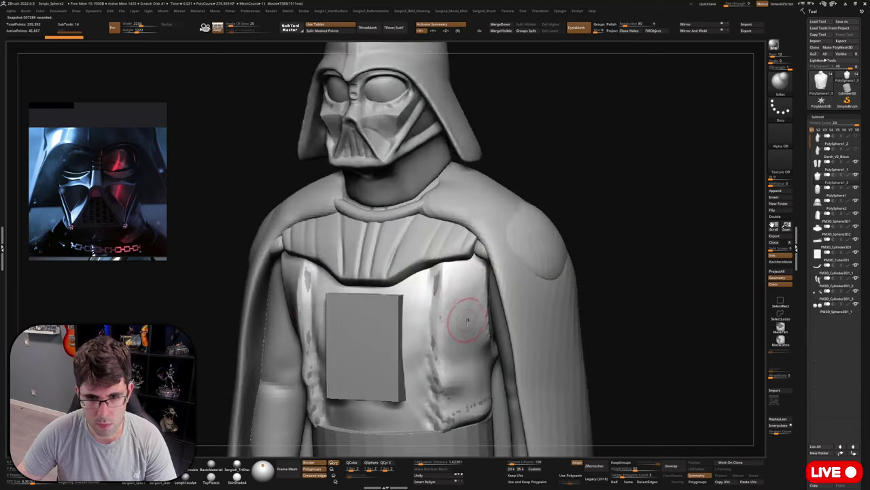
{"action": "key", "text": "shift+s"}
{"action": "key", "text": "bracketright"}
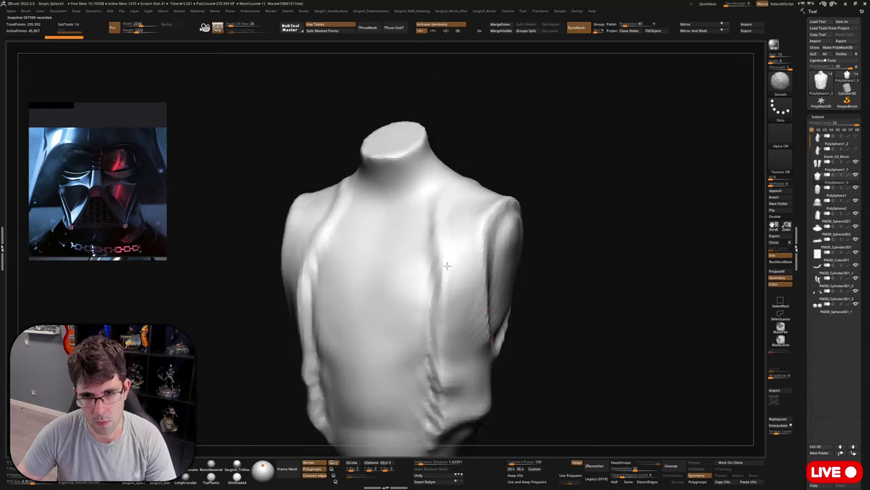
{"action": "mouse_move", "coordinate": [445, 264]}
{"action": "left_mouse_down", "text": "shift"}
{"action": "mouse_move", "coordinate": [438, 384]}
{"action": "mouse_move", "coordinate": [455, 389]}
{"action": "left_mouse_up", "text": "shift"}
{"action": "right_click_drag", "start_coordinate": [455, 389], "coordinate": [435, 320]}
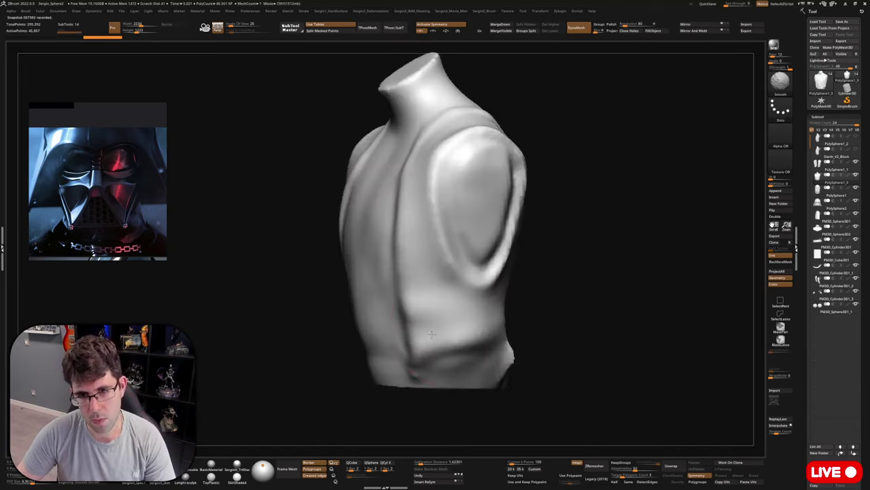
{"action": "left_click_drag", "start_coordinate": [442, 344], "coordinate": [458, 347], "text": "shift"}
{"action": "right_click_drag", "start_coordinate": [458, 346], "coordinate": [353, 333]}
{"action": "mouse_move", "coordinate": [462, 232]}
{"action": "left_mouse_down", "text": "shift"}
{"action": "mouse_move", "coordinate": [518, 344]}
{"action": "mouse_move", "coordinate": [460, 150]}
{"action": "mouse_move", "coordinate": [400, 198]}
{"action": "mouse_move", "coordinate": [425, 262]}
{"action": "mouse_move", "coordinate": [412, 249]}
{"action": "mouse_move", "coordinate": [465, 154]}
{"action": "mouse_move", "coordinate": [442, 231]}
{"action": "left_mouse_up", "text": "shift"}
{"action": "right_click_drag", "start_coordinate": [428, 228], "coordinate": [527, 230]}
Fill the grooves along the torso's sides and back with the Clay brush.
{"action": "key", "text": "b"}
{"action": "key", "text": "c"}
{"action": "key", "text": "l"}
{"action": "mouse_move", "coordinate": [415, 169]}
{"action": "left_mouse_down"}
{"action": "mouse_move", "coordinate": [423, 268]}
{"action": "mouse_move", "coordinate": [411, 286]}
{"action": "left_mouse_up"}
{"action": "right_click_drag", "start_coordinate": [412, 286], "coordinate": [406, 262]}
{"action": "mouse_move", "coordinate": [398, 156]}
{"action": "left_mouse_down"}
{"action": "mouse_move", "coordinate": [393, 143]}
{"action": "mouse_move", "coordinate": [373, 357]}
{"action": "mouse_move", "coordinate": [442, 348]}
{"action": "mouse_move", "coordinate": [475, 254]}
{"action": "mouse_move", "coordinate": [461, 334]}
{"action": "left_mouse_up"}
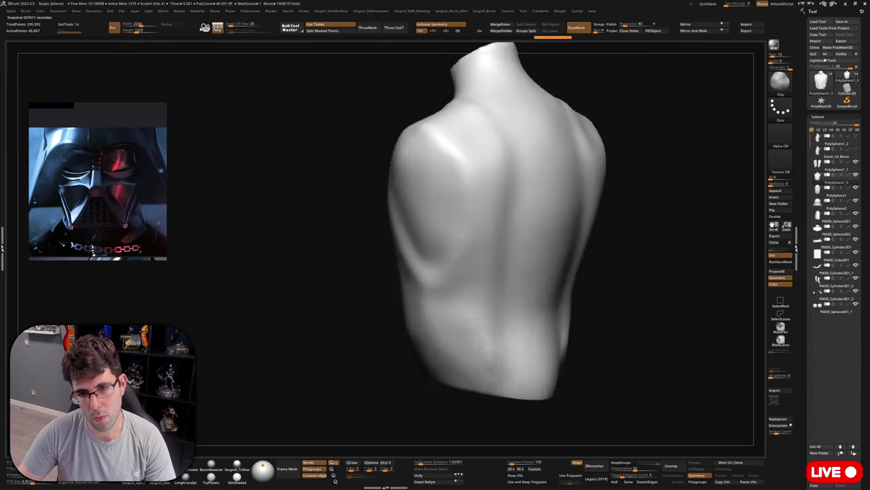
{"action": "left_click_drag", "start_coordinate": [473, 131], "coordinate": [488, 140]}
{"action": "mouse_move", "coordinate": [478, 165]}
{"action": "right_mouse_down"}
{"action": "mouse_move", "coordinate": [527, 256]}
{"action": "mouse_move", "coordinate": [477, 273]}
{"action": "right_mouse_up"}
Show the full figure, adjust the brush size, and reshape the vest side panel near the waist with the Move brush.
{"action": "key", "text": "shift+s"}
{"action": "key", "text": "s"}
{"action": "left_click_drag", "start_coordinate": [455, 264], "coordinate": [442, 266]}
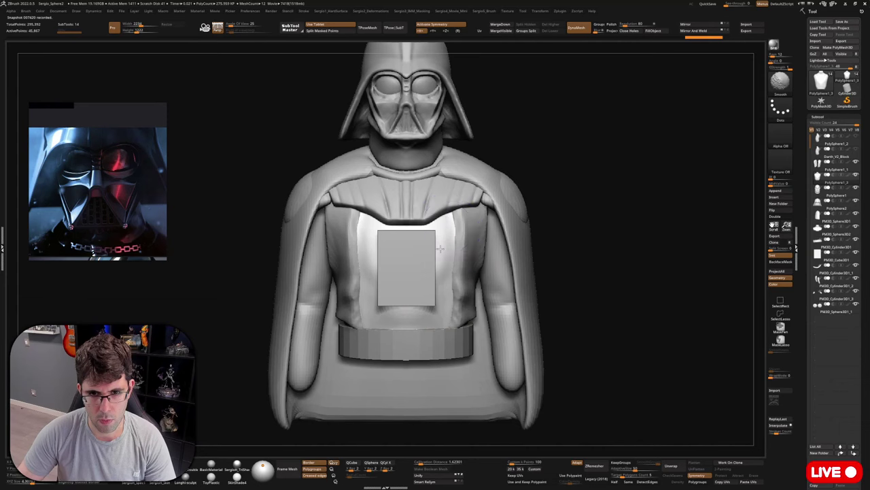
{"action": "right_click_drag", "start_coordinate": [442, 250], "coordinate": [458, 291]}
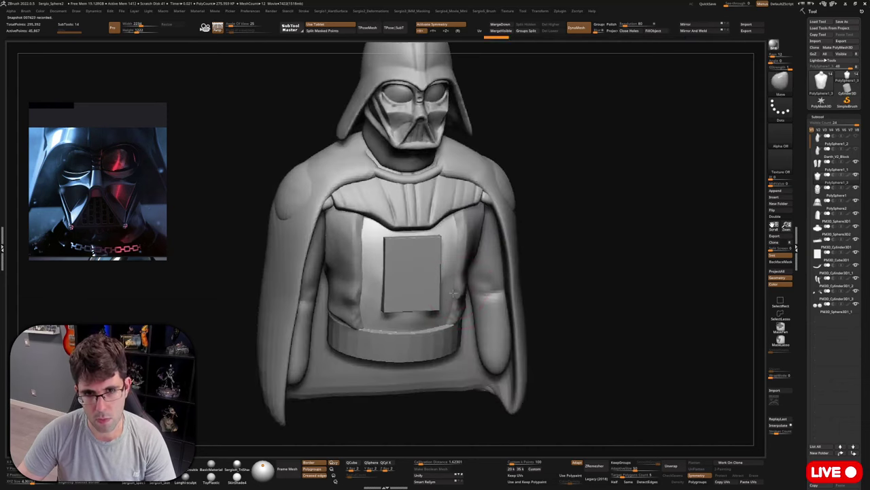
{"action": "left_click", "coordinate": [464, 260], "text": "alt"}
{"action": "right_click_drag", "start_coordinate": [464, 260], "coordinate": [460, 295]}
{"action": "mouse_move", "coordinate": [461, 295]}
{"action": "left_mouse_down"}
{"action": "mouse_move", "coordinate": [463, 310]}
{"action": "mouse_move", "coordinate": [476, 311]}
{"action": "mouse_move", "coordinate": [462, 297]}
{"action": "mouse_move", "coordinate": [449, 320]}
{"action": "mouse_move", "coordinate": [465, 309]}
{"action": "mouse_move", "coordinate": [455, 304]}
{"action": "mouse_move", "coordinate": [457, 313]}
{"action": "left_mouse_up"}
Build up the side panel's lower corner above the belt with the Standard brush, and isolate the panels.
{"action": "key", "text": "b"}
{"action": "key", "text": "s"}
{"action": "key", "text": "t"}
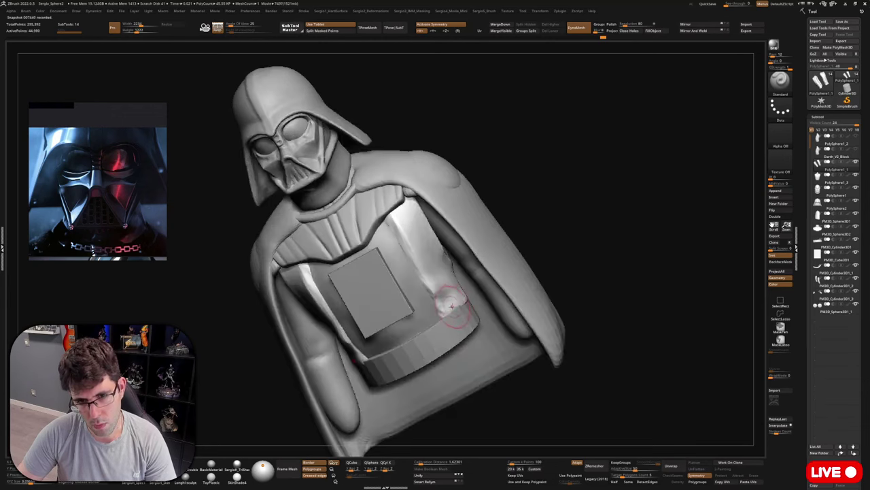
{"action": "right_click_drag", "start_coordinate": [437, 331], "coordinate": [462, 307]}
{"action": "key", "text": "alt+s"}
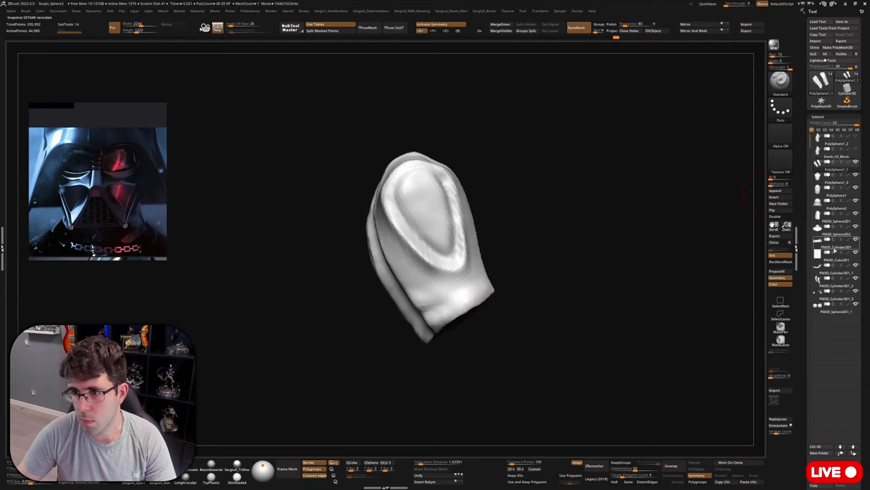
Hide the cape and build up the lower back corners of the vest side panels above the belt.
{"action": "left_click", "coordinate": [855, 241]}
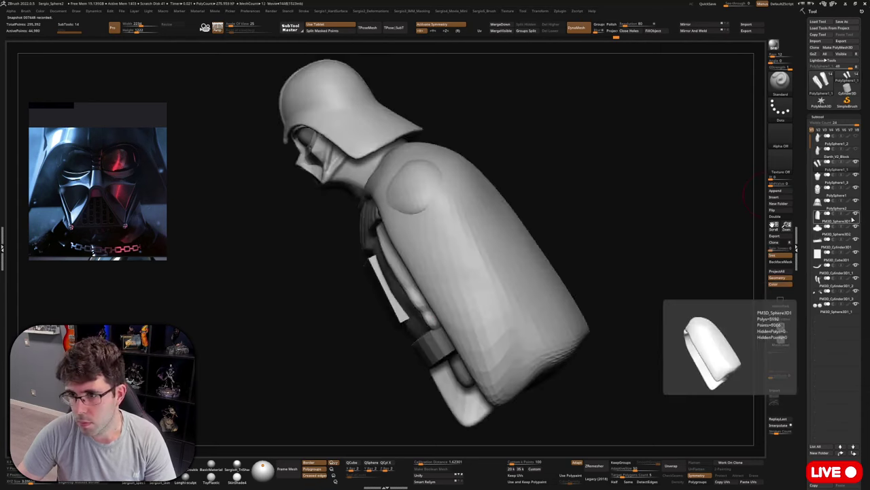
{"action": "left_click", "coordinate": [856, 214]}
{"action": "right_click_drag", "start_coordinate": [589, 254], "coordinate": [505, 295]}
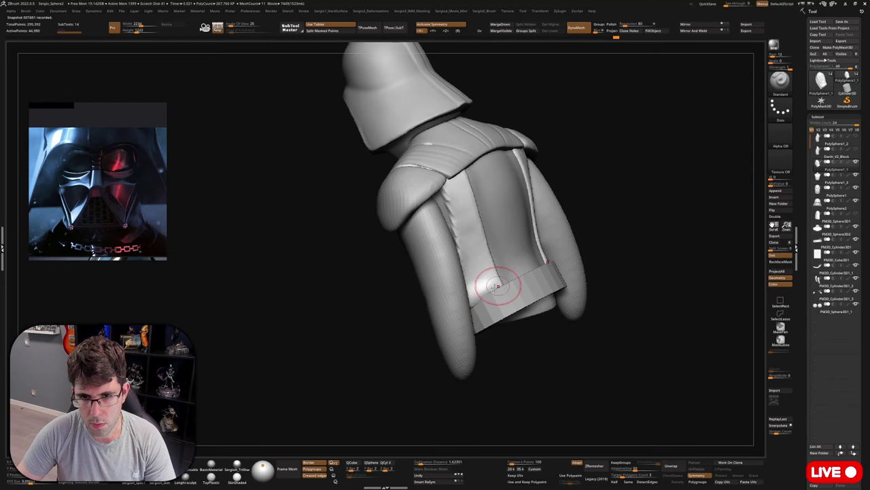
{"action": "mouse_move", "coordinate": [497, 289]}
{"action": "left_mouse_down"}
{"action": "mouse_move", "coordinate": [480, 316]}
{"action": "mouse_move", "coordinate": [499, 286]}
{"action": "mouse_move", "coordinate": [509, 291]}
{"action": "mouse_move", "coordinate": [501, 292]}
{"action": "left_mouse_up"}
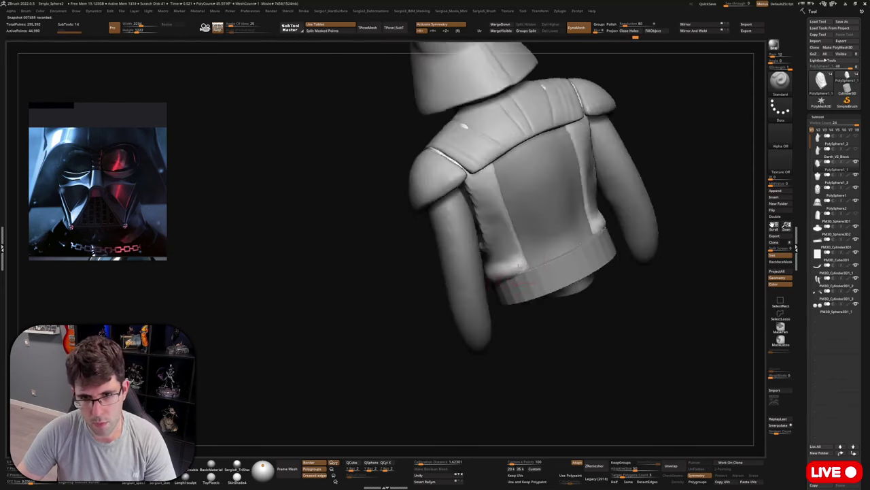
{"action": "mouse_move", "coordinate": [509, 284]}
{"action": "right_mouse_down"}
{"action": "mouse_move", "coordinate": [514, 295]}
{"action": "mouse_move", "coordinate": [521, 249]}
{"action": "mouse_move", "coordinate": [510, 295]}
{"action": "mouse_move", "coordinate": [491, 294]}
{"action": "mouse_move", "coordinate": [518, 282]}
{"action": "right_mouse_up"}
{"action": "key", "text": "shift+s"}
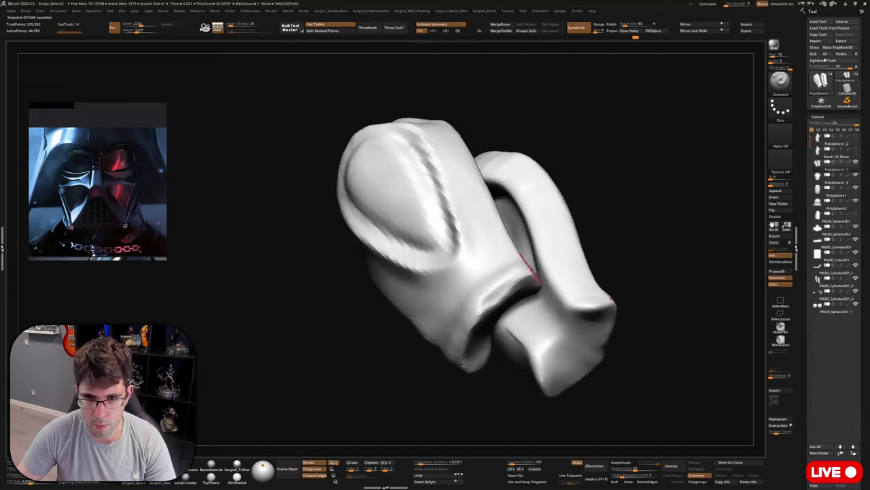
{"action": "left_click_drag", "start_coordinate": [534, 272], "coordinate": [483, 303]}
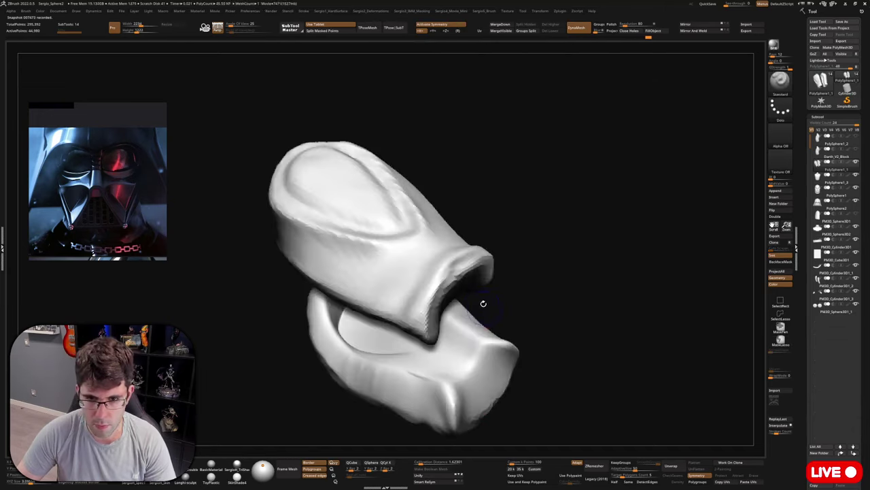
Smooth and shape the lower edge and corners of the isolated vest side panels.
{"action": "mouse_move", "coordinate": [475, 263]}
{"action": "left_mouse_down", "text": "shift"}
{"action": "mouse_move", "coordinate": [444, 285]}
{"action": "mouse_move", "coordinate": [429, 328]}
{"action": "mouse_move", "coordinate": [436, 314]}
{"action": "left_mouse_up", "text": "shift"}
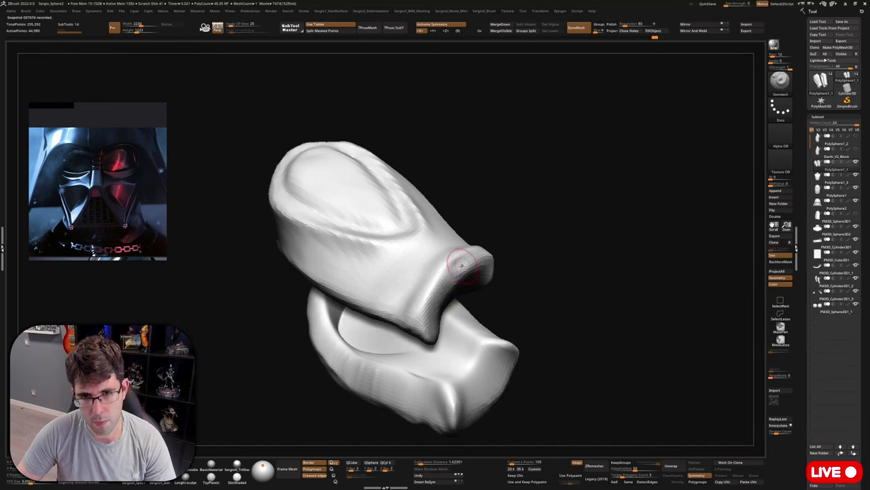
{"action": "left_click_drag", "start_coordinate": [493, 400], "coordinate": [478, 330]}
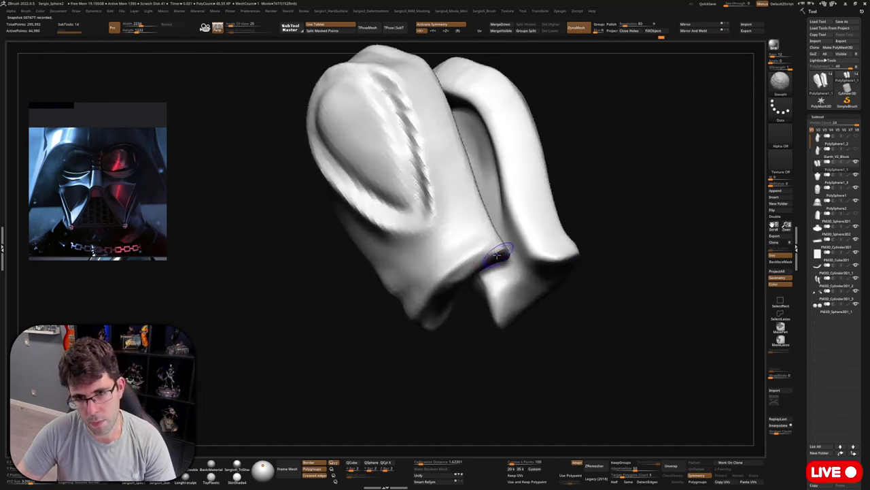
{"action": "left_click_drag", "start_coordinate": [497, 256], "coordinate": [462, 255], "text": "shift"}
{"action": "mouse_move", "coordinate": [412, 284]}
{"action": "right_mouse_down"}
{"action": "mouse_move", "coordinate": [456, 251]}
{"action": "mouse_move", "coordinate": [404, 293]}
{"action": "right_mouse_up"}
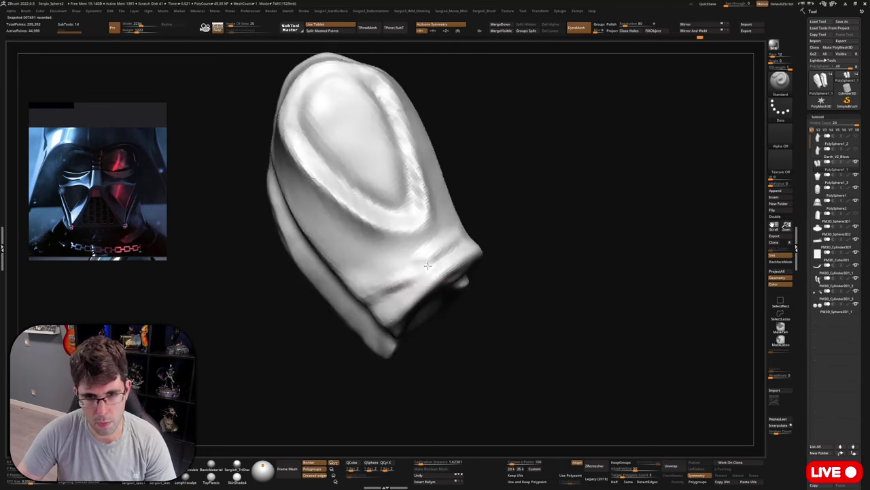
{"action": "mouse_move", "coordinate": [399, 295]}
{"action": "right_mouse_down"}
{"action": "mouse_move", "coordinate": [414, 268]}
{"action": "mouse_move", "coordinate": [471, 223]}
{"action": "right_mouse_up"}
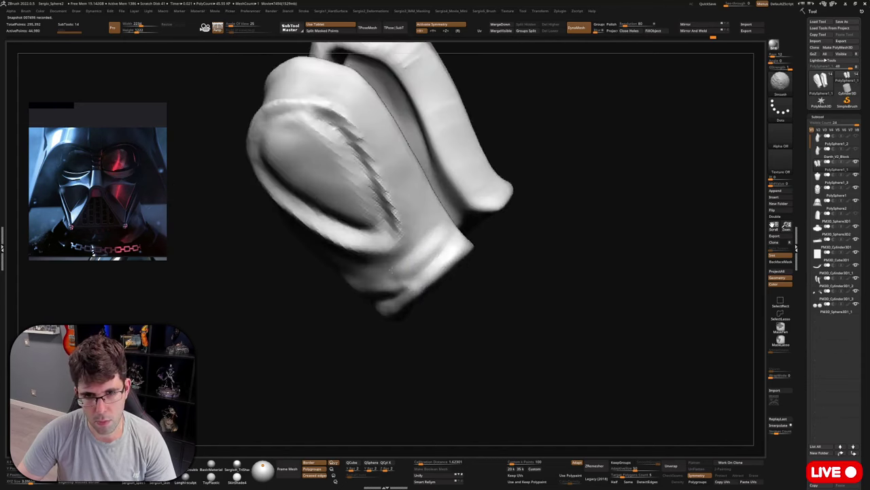
{"action": "right_click_drag", "start_coordinate": [442, 263], "coordinate": [460, 261]}
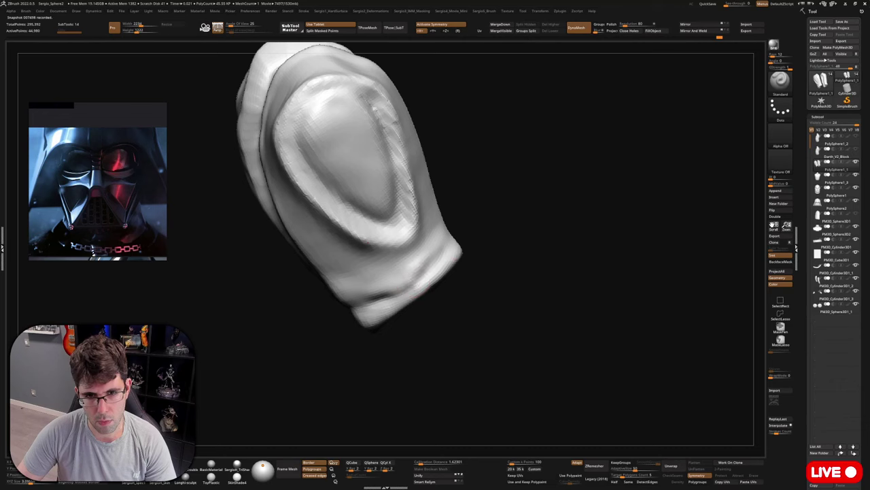
{"action": "key", "text": "shift"}
{"action": "mouse_move", "coordinate": [383, 258]}
{"action": "right_mouse_down"}
{"action": "mouse_move", "coordinate": [437, 276]}
{"action": "mouse_move", "coordinate": [386, 273]}
{"action": "mouse_move", "coordinate": [404, 322]}
{"action": "right_mouse_up"}
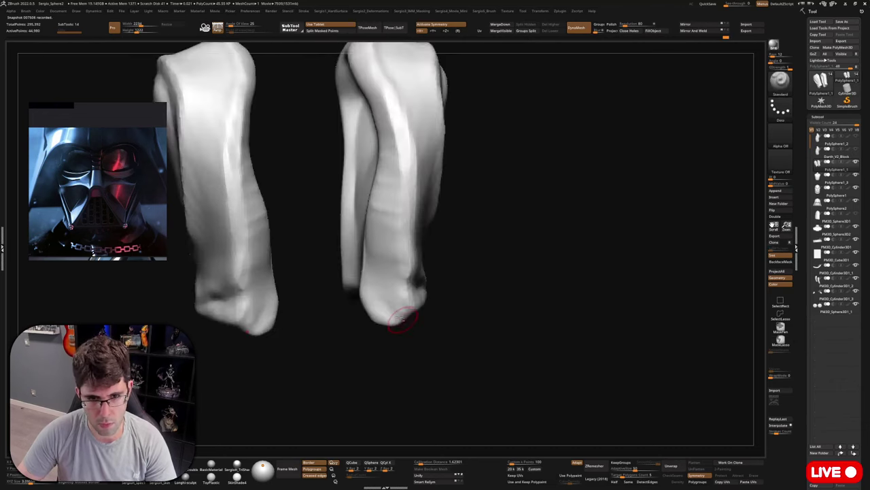
{"action": "mouse_move", "coordinate": [404, 321]}
{"action": "left_mouse_down"}
{"action": "mouse_move", "coordinate": [389, 315]}
{"action": "mouse_move", "coordinate": [393, 274]}
{"action": "mouse_move", "coordinate": [397, 315]}
{"action": "mouse_move", "coordinate": [396, 235]}
{"action": "left_mouse_up"}
Show the full figure and adjust the vest side panels from the back with the Move brush.
{"action": "mouse_move", "coordinate": [396, 234]}
{"action": "right_mouse_down"}
{"action": "mouse_move", "coordinate": [416, 301]}
{"action": "mouse_move", "coordinate": [420, 289]}
{"action": "mouse_move", "coordinate": [442, 286]}
{"action": "mouse_move", "coordinate": [425, 287]}
{"action": "mouse_move", "coordinate": [424, 272]}
{"action": "mouse_move", "coordinate": [441, 297]}
{"action": "mouse_move", "coordinate": [459, 291]}
{"action": "mouse_move", "coordinate": [443, 273]}
{"action": "mouse_move", "coordinate": [367, 278]}
{"action": "right_mouse_up"}
{"action": "key", "text": "b"}
{"action": "key", "text": "m"}
{"action": "key", "text": "v"}
{"action": "key", "text": "ctrl"}
{"action": "key", "text": "shift"}
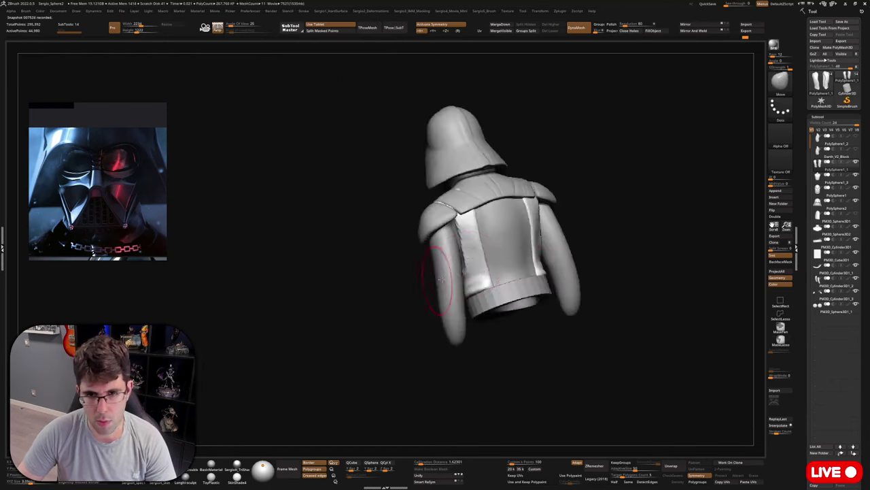
{"action": "key", "text": "shift"}
{"action": "right_click_drag", "start_coordinate": [476, 272], "coordinate": [469, 268]}
Isolate the vest side panels and smooth the bumps along their narrow edge strips with the Standard brush's smoothing mode.
{"action": "key", "text": "ctrl"}
{"action": "key", "text": "alt+s"}
{"action": "mouse_move", "coordinate": [469, 230]}
{"action": "right_mouse_down", "text": "ctrl"}
{"action": "mouse_move", "coordinate": [466, 261]}
{"action": "mouse_move", "coordinate": [458, 251]}
{"action": "right_mouse_up", "text": "ctrl"}
{"action": "left_click_drag", "start_coordinate": [459, 251], "coordinate": [459, 242]}
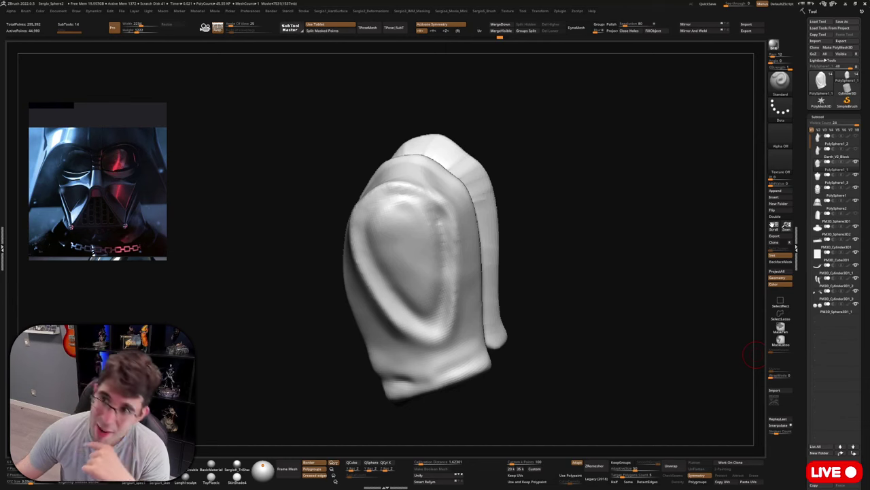
{"action": "left_click_drag", "start_coordinate": [755, 355], "coordinate": [484, 267]}
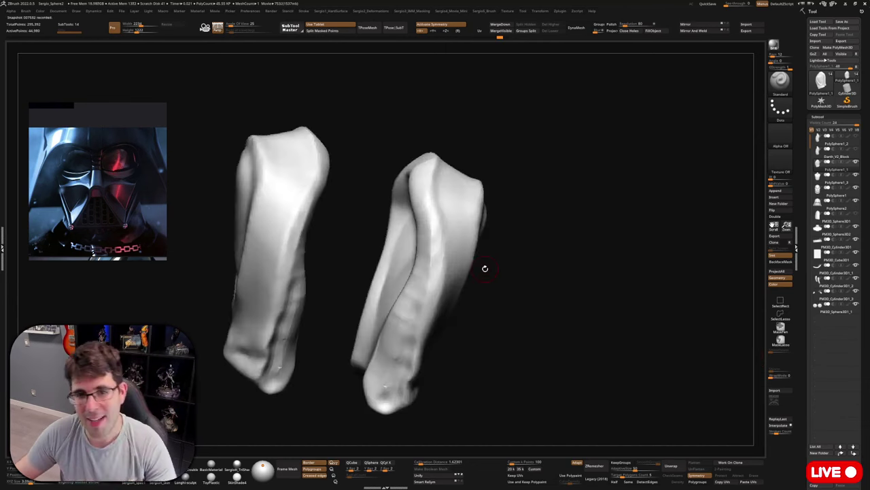
{"action": "left_click_drag", "start_coordinate": [546, 224], "coordinate": [588, 238]}
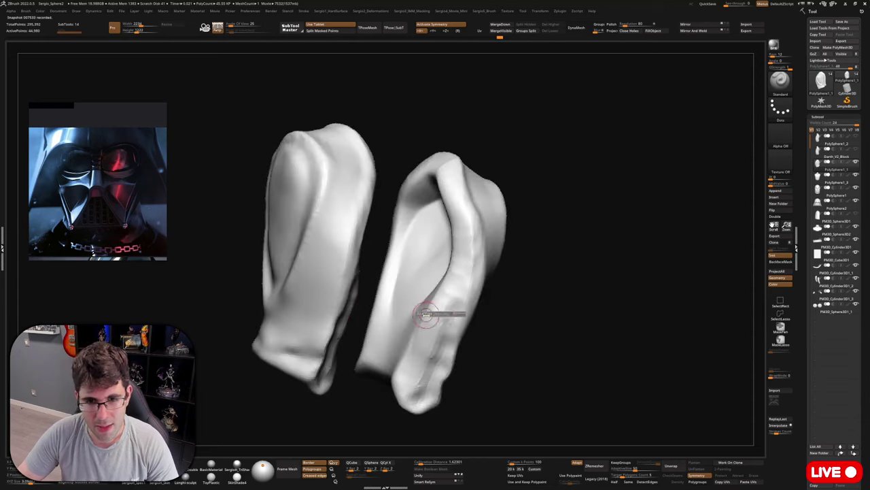
{"action": "right_click_drag", "start_coordinate": [427, 318], "coordinate": [432, 348]}
{"action": "mouse_move", "coordinate": [427, 352]}
{"action": "left_mouse_down", "text": "shift"}
{"action": "mouse_move", "coordinate": [442, 297]}
{"action": "mouse_move", "coordinate": [421, 388]}
{"action": "mouse_move", "coordinate": [440, 287]}
{"action": "left_mouse_up", "text": "shift"}
{"action": "right_click_drag", "start_coordinate": [421, 293], "coordinate": [443, 307]}
{"action": "left_click_drag", "start_coordinate": [443, 306], "coordinate": [435, 308], "text": "shift"}
{"action": "mouse_move", "coordinate": [421, 328]}
{"action": "right_mouse_down"}
{"action": "mouse_move", "coordinate": [381, 319]}
{"action": "mouse_move", "coordinate": [418, 330]}
{"action": "mouse_move", "coordinate": [440, 280]}
{"action": "mouse_move", "coordinate": [461, 327]}
{"action": "mouse_move", "coordinate": [431, 301]}
{"action": "right_mouse_up"}
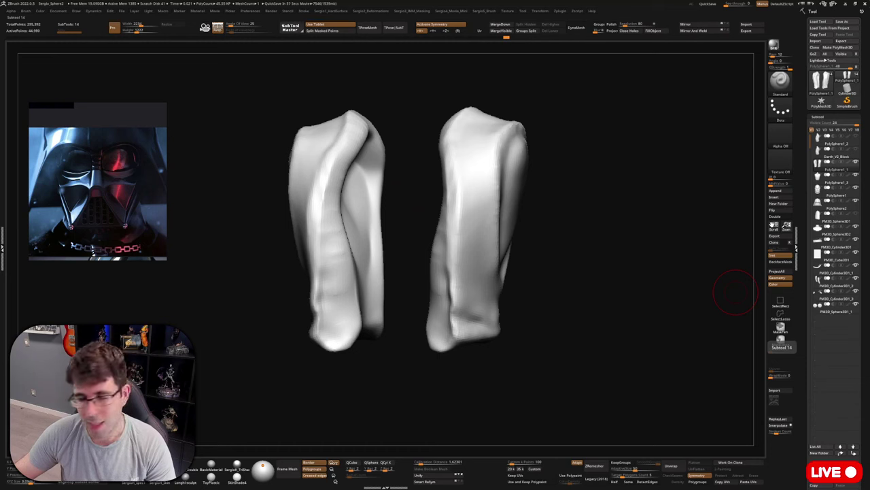
Smooth the rim around the side panels' armhole recess and bring back the full figure.
{"action": "mouse_move", "coordinate": [360, 238]}
{"action": "right_mouse_down"}
{"action": "mouse_move", "coordinate": [418, 240]}
{"action": "mouse_move", "coordinate": [469, 285]}
{"action": "right_mouse_up"}
{"action": "mouse_move", "coordinate": [470, 286]}
{"action": "right_mouse_down", "text": "ctrl"}
{"action": "mouse_move", "coordinate": [470, 275]}
{"action": "mouse_move", "coordinate": [483, 295]}
{"action": "right_mouse_up", "text": "ctrl"}
{"action": "left_click_drag", "start_coordinate": [481, 293], "coordinate": [501, 289]}
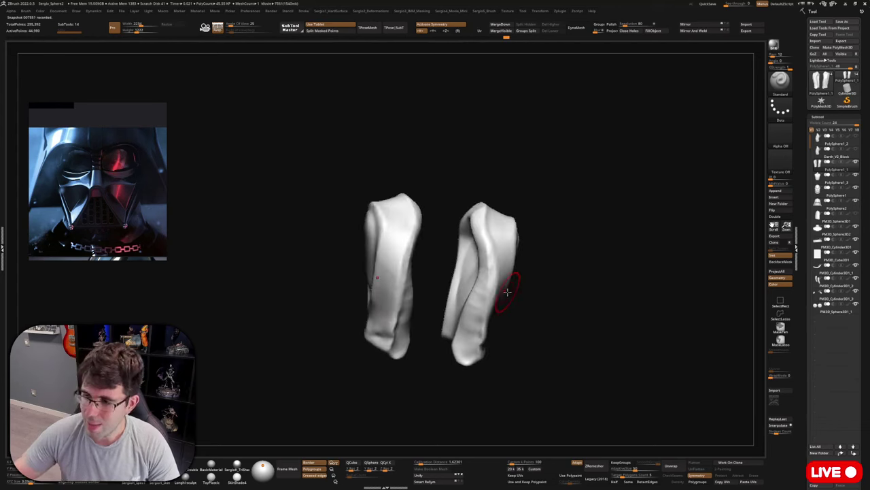
{"action": "right_click_drag", "start_coordinate": [540, 304], "coordinate": [544, 286], "text": "shift"}
{"action": "mouse_move", "coordinate": [490, 273]}
{"action": "right_mouse_down", "text": "alt"}
{"action": "mouse_move", "coordinate": [511, 254]}
{"action": "mouse_move", "coordinate": [493, 324]}
{"action": "mouse_move", "coordinate": [505, 314]}
{"action": "mouse_move", "coordinate": [490, 285]}
{"action": "right_mouse_up", "text": "alt"}
{"action": "left_click_drag", "start_coordinate": [491, 286], "coordinate": [443, 189]}
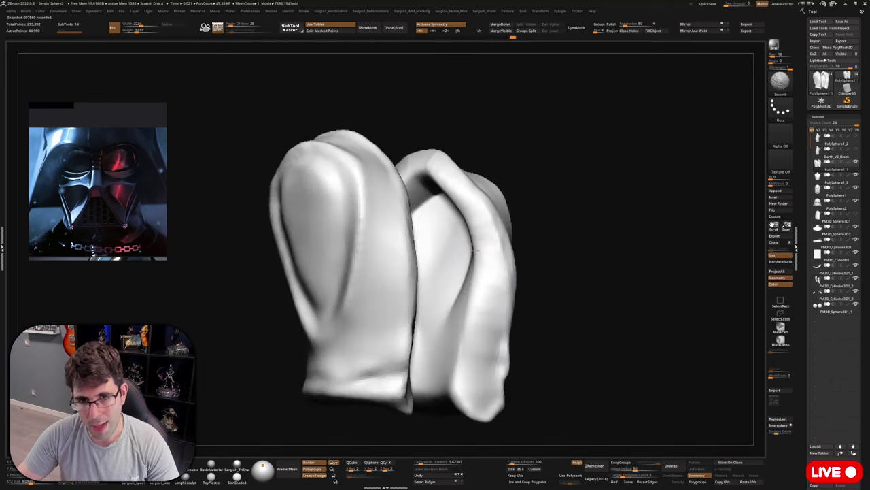
{"action": "mouse_move", "coordinate": [464, 277]}
{"action": "right_mouse_down", "text": "ctrl"}
{"action": "mouse_move", "coordinate": [490, 320]}
{"action": "mouse_move", "coordinate": [463, 315]}
{"action": "mouse_move", "coordinate": [449, 336]}
{"action": "mouse_move", "coordinate": [497, 324]}
{"action": "mouse_move", "coordinate": [484, 313]}
{"action": "mouse_move", "coordinate": [476, 272]}
{"action": "mouse_move", "coordinate": [488, 296]}
{"action": "right_mouse_up", "text": "ctrl"}
{"action": "key", "text": "shift+alt+s"}
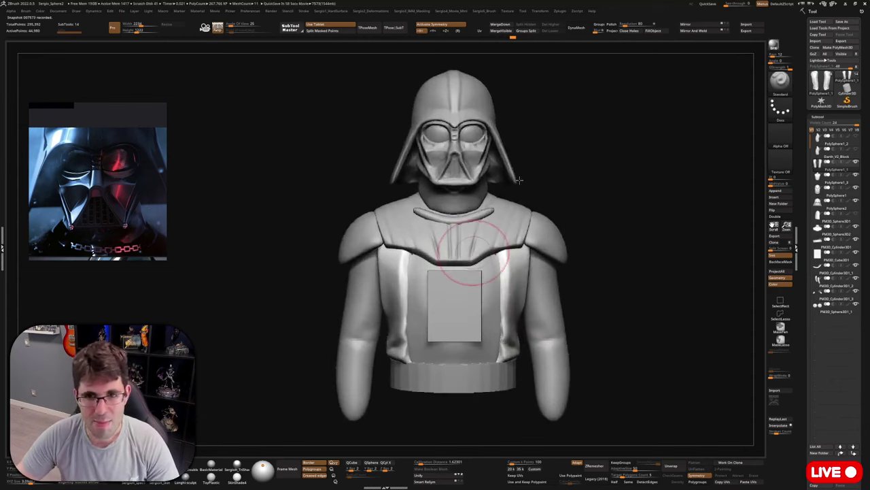
Select the shoulder armor and reshape its upper back edge in side view with the Move brush.
{"action": "mouse_move", "coordinate": [612, 247]}
{"action": "left_mouse_down"}
{"action": "mouse_move", "coordinate": [567, 241]}
{"action": "mouse_move", "coordinate": [581, 197]}
{"action": "left_mouse_up"}
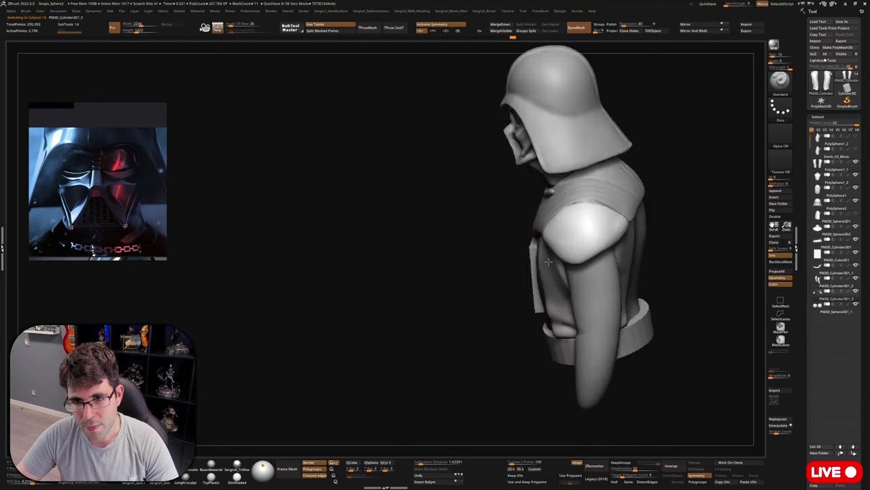
{"action": "right_click_drag", "start_coordinate": [587, 212], "coordinate": [622, 191]}
{"action": "left_click", "coordinate": [622, 191], "text": "alt"}
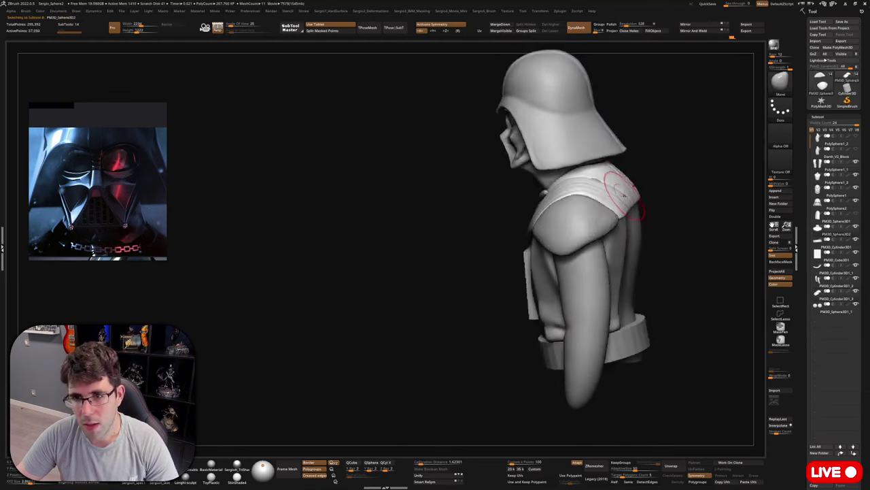
{"action": "left_click_drag", "start_coordinate": [630, 201], "coordinate": [619, 204]}
{"action": "mouse_move", "coordinate": [615, 208]}
{"action": "right_mouse_down"}
{"action": "mouse_move", "coordinate": [632, 213]}
{"action": "mouse_move", "coordinate": [625, 210]}
{"action": "right_mouse_up"}
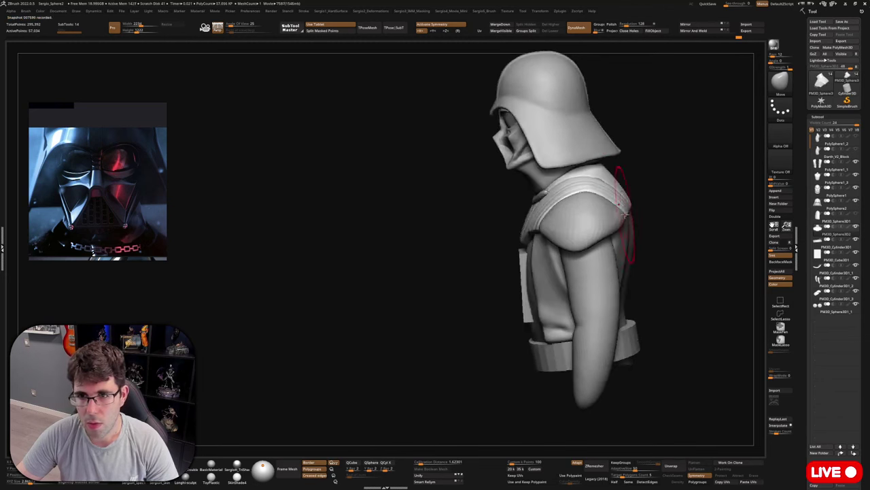
{"action": "mouse_move", "coordinate": [625, 216]}
{"action": "left_mouse_down"}
{"action": "mouse_move", "coordinate": [564, 234]}
{"action": "mouse_move", "coordinate": [585, 232]}
{"action": "mouse_move", "coordinate": [575, 247]}
{"action": "mouse_move", "coordinate": [595, 233]}
{"action": "mouse_move", "coordinate": [627, 243]}
{"action": "mouse_move", "coordinate": [626, 254]}
{"action": "mouse_move", "coordinate": [585, 211]}
{"action": "mouse_move", "coordinate": [540, 201]}
{"action": "mouse_move", "coordinate": [558, 200]}
{"action": "mouse_move", "coordinate": [527, 205]}
{"action": "mouse_move", "coordinate": [530, 213]}
{"action": "mouse_move", "coordinate": [575, 216]}
{"action": "mouse_move", "coordinate": [607, 242]}
{"action": "mouse_move", "coordinate": [583, 165]}
{"action": "mouse_move", "coordinate": [575, 217]}
{"action": "left_mouse_up"}
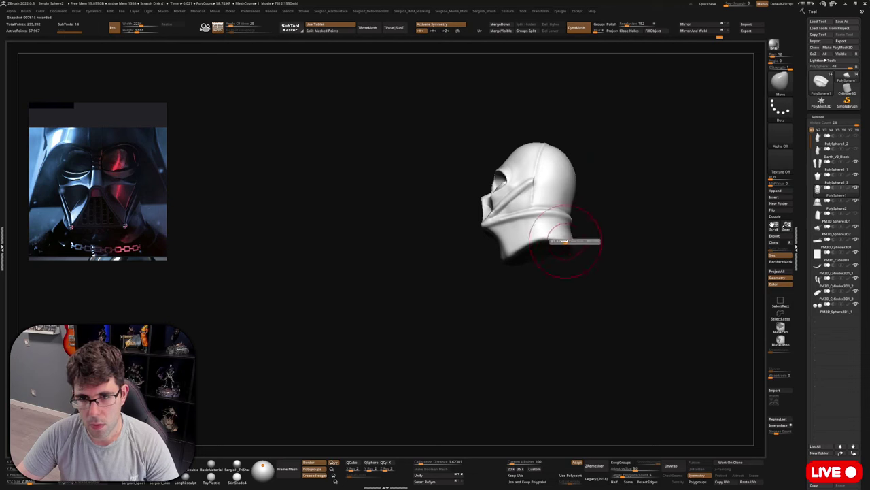
Reshape the neck's lower edge below the mask with the Move brush, and show the full figure.
{"action": "mouse_move", "coordinate": [560, 237]}
{"action": "left_mouse_down"}
{"action": "mouse_move", "coordinate": [562, 253]}
{"action": "mouse_move", "coordinate": [574, 243]}
{"action": "mouse_move", "coordinate": [542, 246]}
{"action": "mouse_move", "coordinate": [573, 246]}
{"action": "mouse_move", "coordinate": [575, 237]}
{"action": "mouse_move", "coordinate": [604, 249]}
{"action": "mouse_move", "coordinate": [578, 181]}
{"action": "mouse_move", "coordinate": [592, 292]}
{"action": "mouse_move", "coordinate": [614, 277]}
{"action": "left_mouse_up"}
{"action": "mouse_move", "coordinate": [614, 277]}
{"action": "right_mouse_down"}
{"action": "mouse_move", "coordinate": [635, 266]}
{"action": "mouse_move", "coordinate": [616, 254]}
{"action": "mouse_move", "coordinate": [577, 346]}
{"action": "right_mouse_up"}
{"action": "key", "text": "s"}
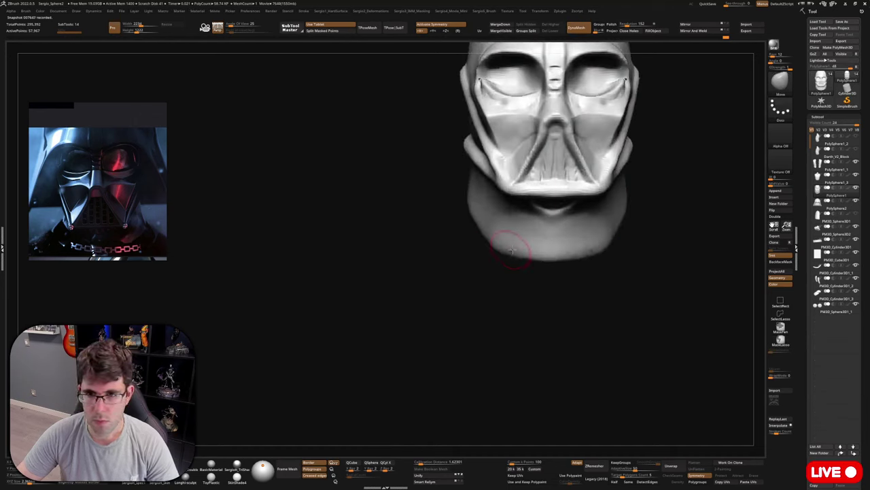
{"action": "left_click_drag", "start_coordinate": [570, 301], "coordinate": [576, 251]}
{"action": "right_click_drag", "start_coordinate": [575, 250], "coordinate": [560, 221], "text": "alt"}
{"action": "right_click_drag", "start_coordinate": [559, 222], "coordinate": [529, 250], "text": "alt"}
{"action": "left_click_drag", "start_coordinate": [594, 202], "coordinate": [585, 203], "text": "shift"}
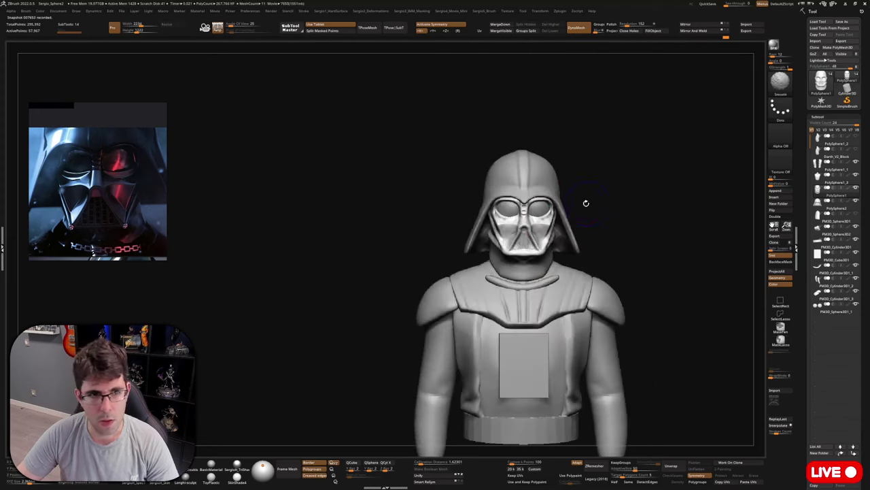
Create a folder named Helmet at the top of the subtool list, holding the mask and the helmet shell.
{"action": "right_click_drag", "start_coordinate": [554, 187], "coordinate": [537, 232], "text": "ctrl"}
{"action": "left_click_drag", "start_coordinate": [541, 203], "coordinate": [552, 246], "text": "alt"}
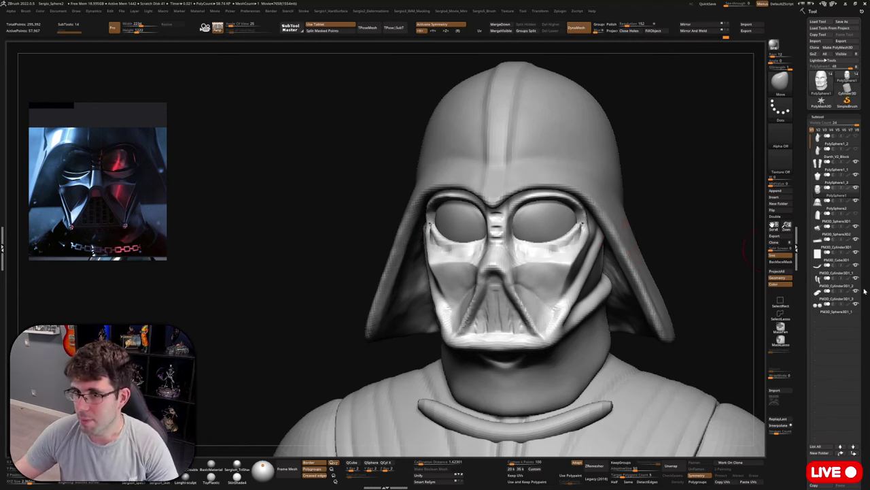
{"action": "left_click_drag", "start_coordinate": [693, 230], "coordinate": [629, 230]}
{"action": "key", "text": "ctrl"}
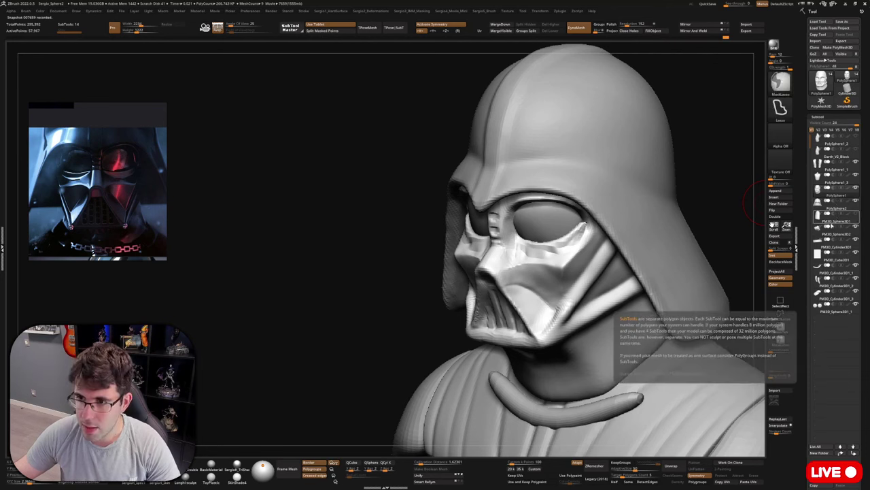
{"action": "left_click", "coordinate": [779, 203]}
{"action": "key", "text": "BackSpace"}
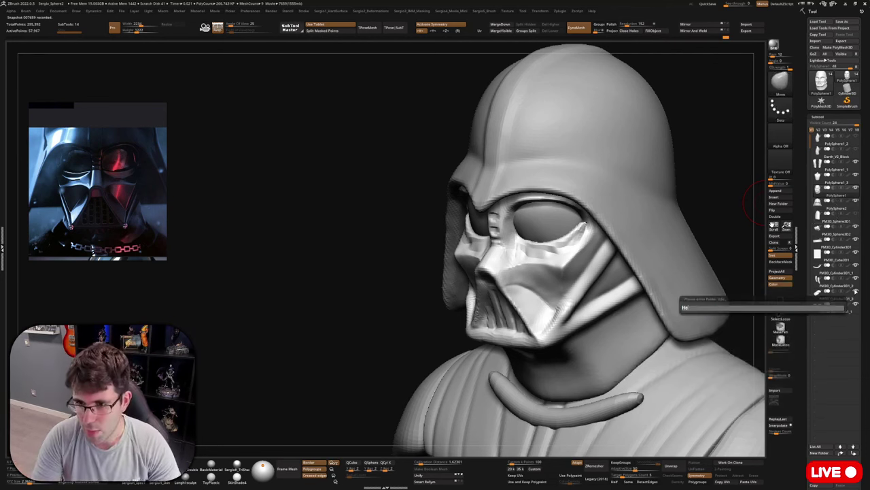
{"action": "type", "text": "Helmet"}
{"action": "key", "text": "Return"}
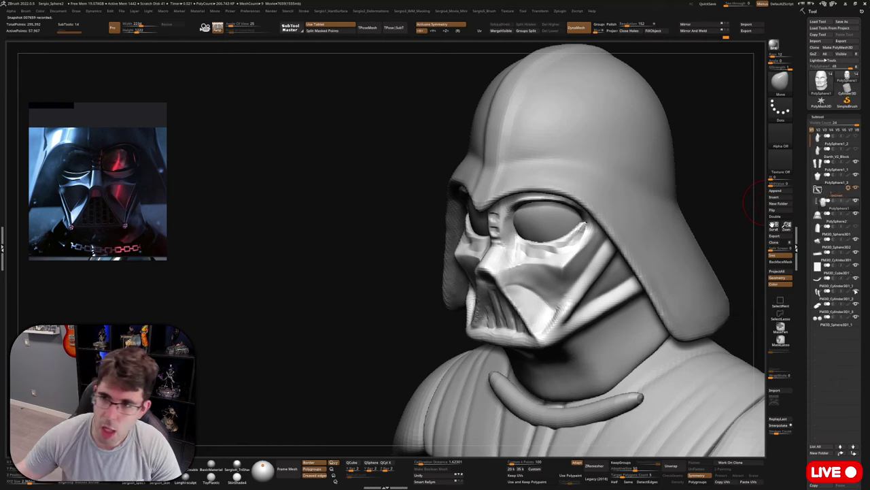
{"action": "left_click_drag", "start_coordinate": [835, 216], "coordinate": [838, 198]}
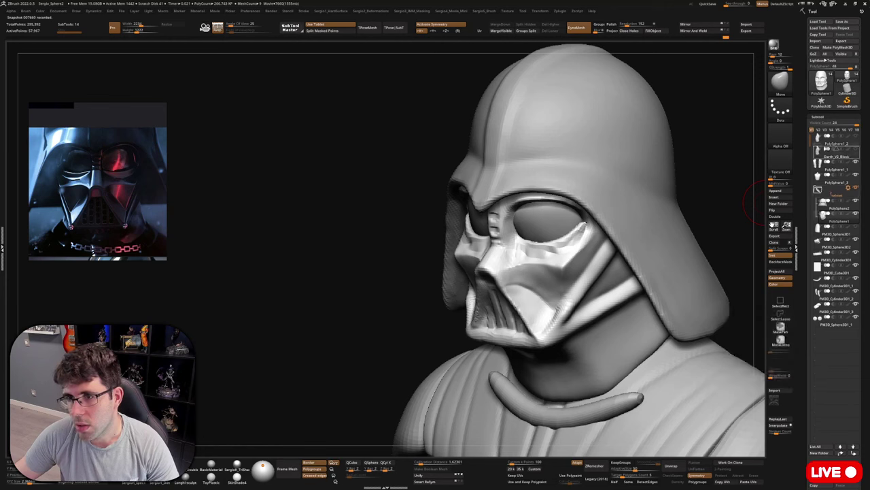
{"action": "left_click_drag", "start_coordinate": [827, 136], "coordinate": [828, 139]}
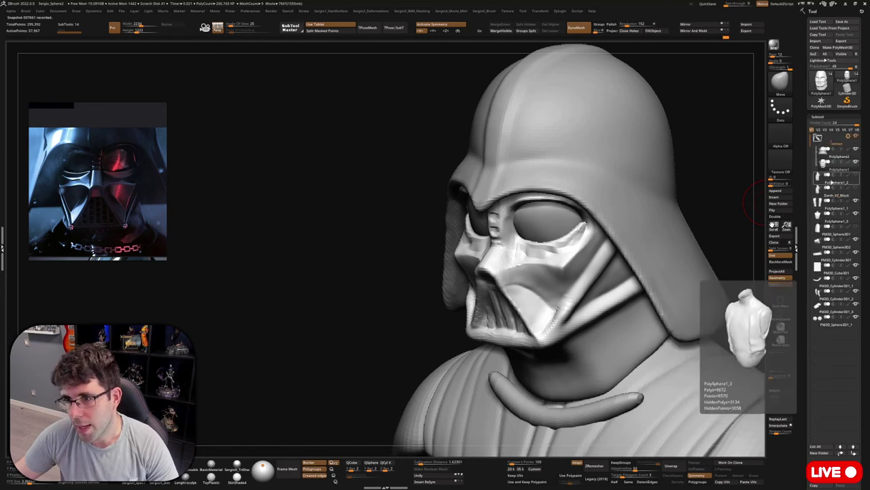
Create a folder named Descartes at the end of the subtool list, holding the hidden PolySphere1_2 torso and Darth_V2_Block.
{"action": "left_click", "coordinate": [779, 203]}
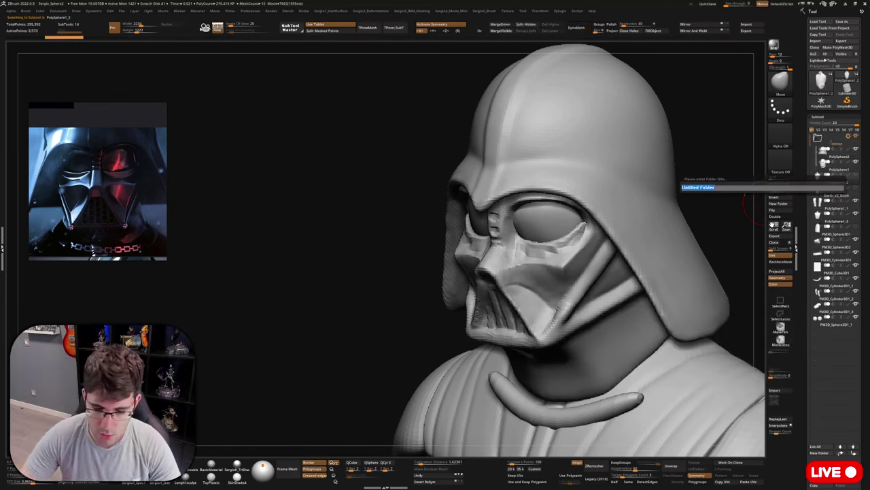
{"action": "type", "text": "Descar"}
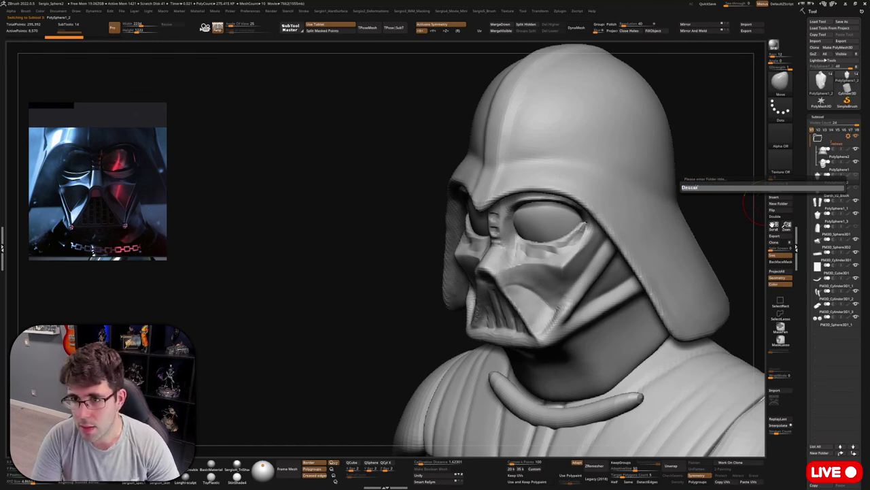
{"action": "type", "text": "cals"}
{"action": "key", "text": "Return"}
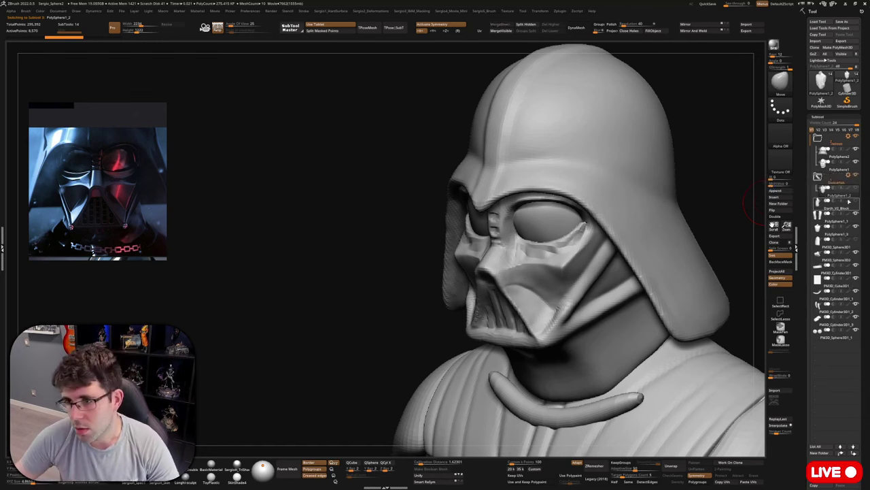
{"action": "left_click_drag", "start_coordinate": [845, 210], "coordinate": [841, 192]}
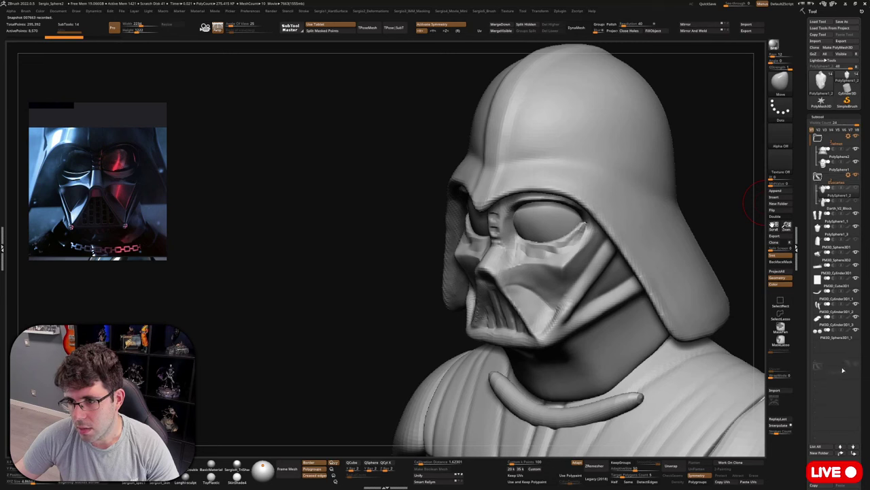
{"action": "left_click_drag", "start_coordinate": [835, 347], "coordinate": [835, 347]}
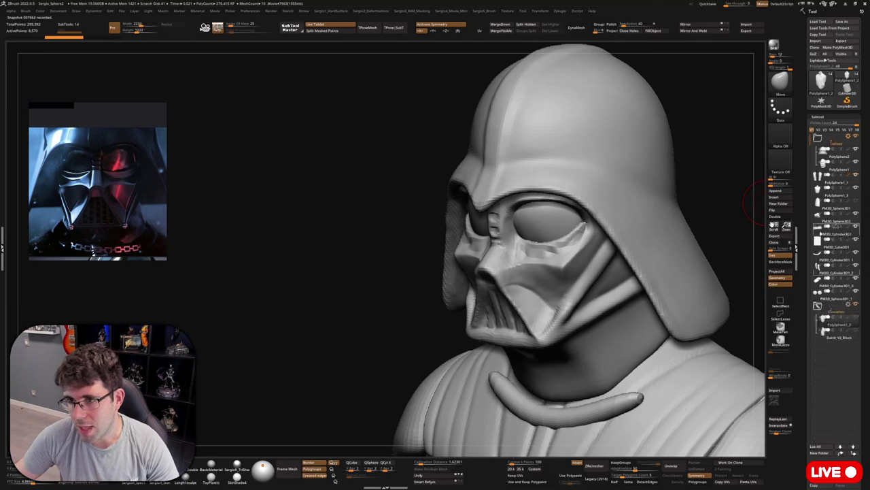
Move the eye spheres into the Helmet folder and create a Torso folder from the shoulder pads.
{"action": "left_click_drag", "start_coordinate": [826, 169], "coordinate": [833, 168]}
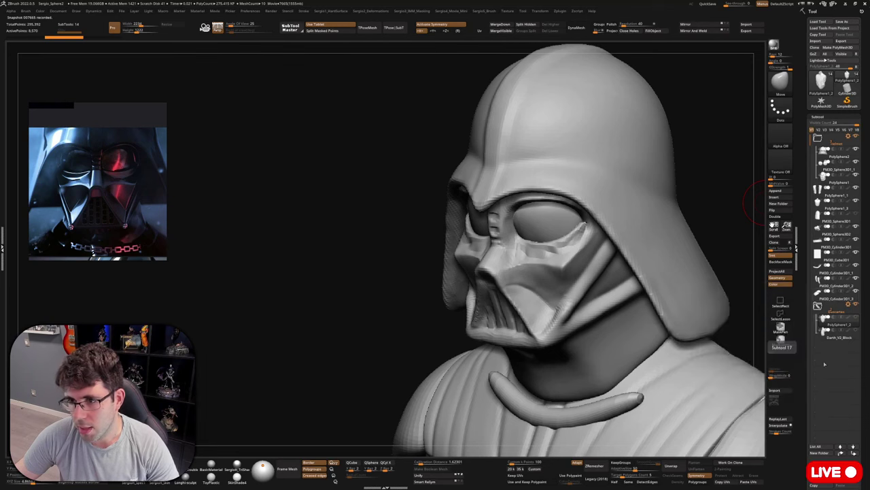
{"action": "left_click", "coordinate": [829, 298]}
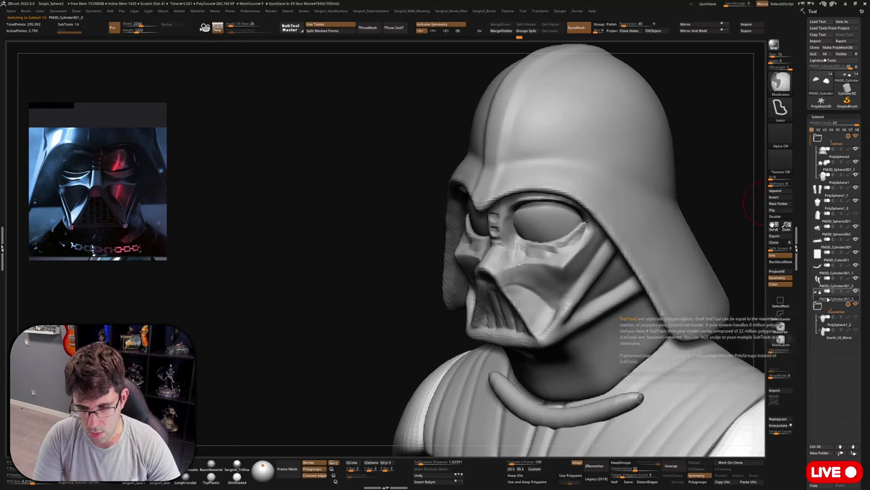
{"action": "key", "text": "ctrl+f"}
{"action": "type", "text": "To"}
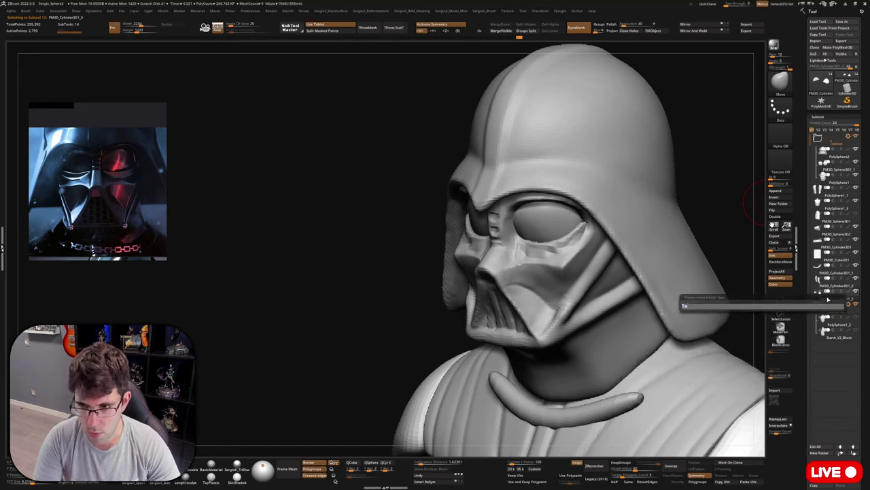
{"action": "key", "text": "Return"}
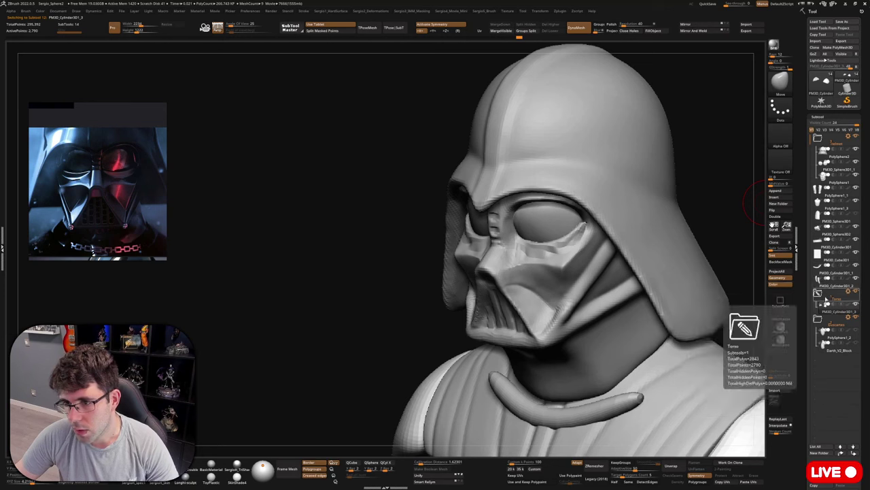
Move the collar tube PM3D_Cylinder3D1_1 and the PM3D_Cube3D1 box into the Torso folder.
{"action": "mouse_move", "coordinate": [824, 286]}
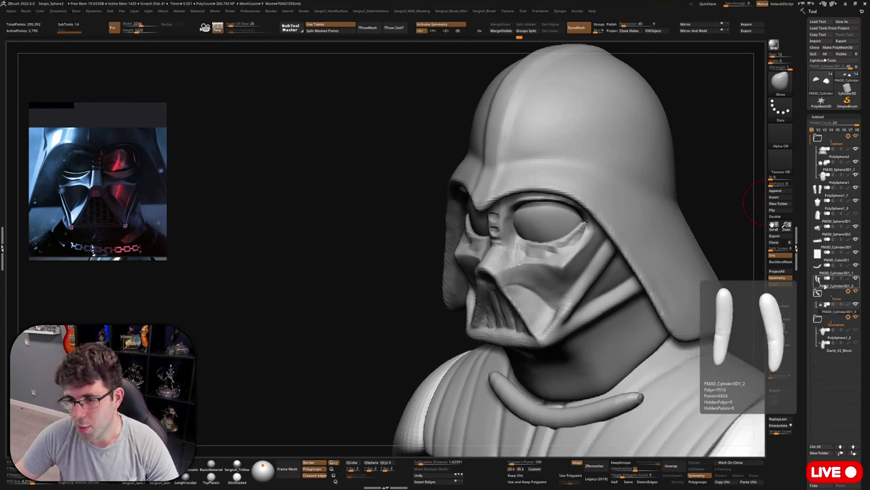
{"action": "left_click", "coordinate": [830, 269]}
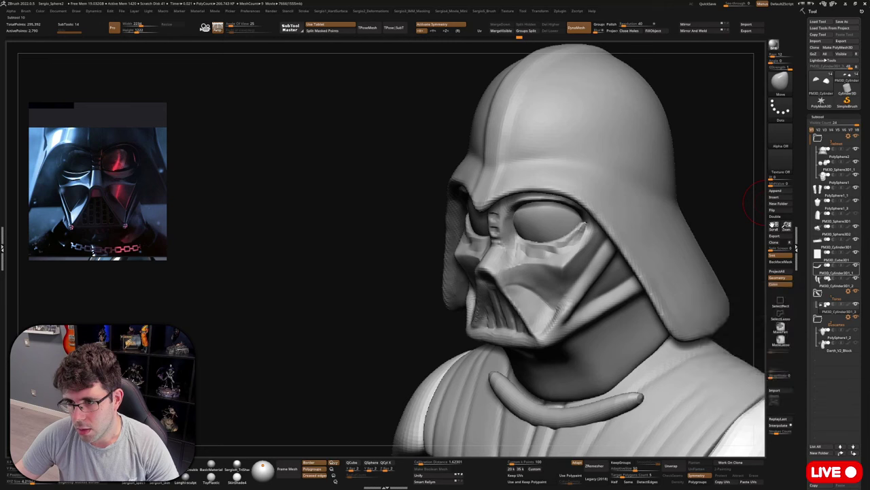
{"action": "left_click", "coordinate": [839, 308]}
{"action": "left_click_drag", "start_coordinate": [839, 307], "coordinate": [838, 304]}
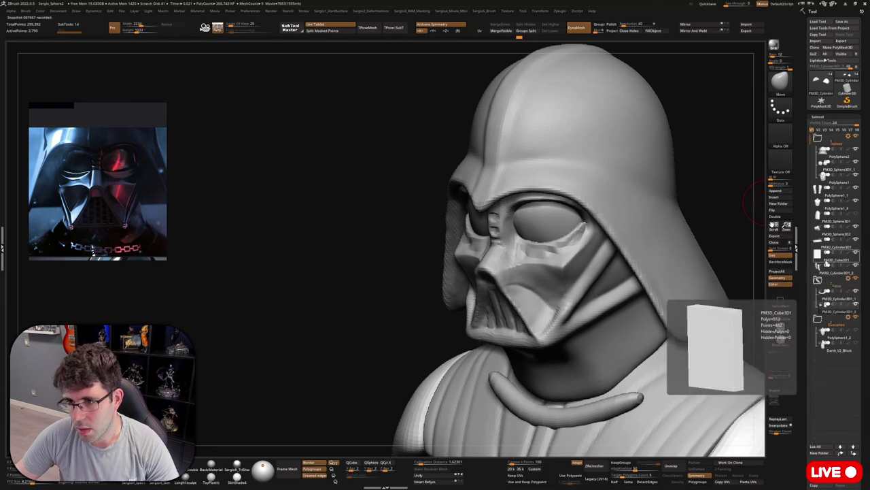
{"action": "left_click", "coordinate": [826, 262]}
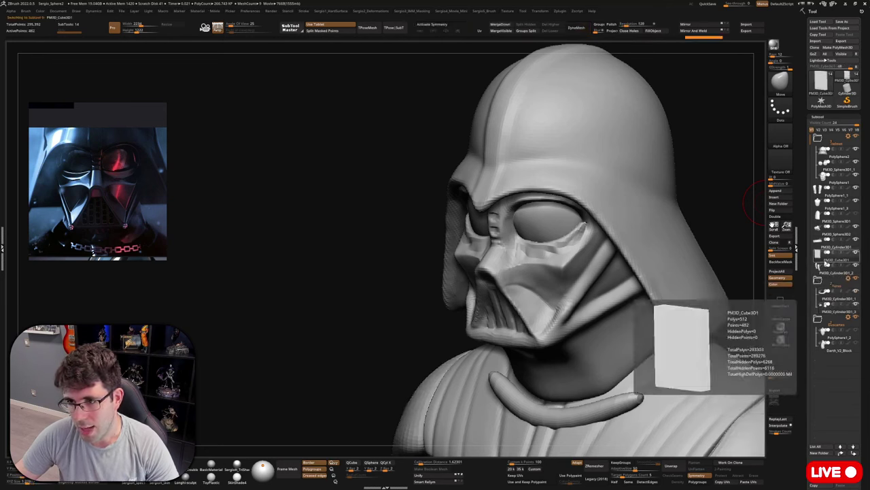
{"action": "left_click_drag", "start_coordinate": [827, 262], "coordinate": [832, 315]}
{"action": "left_click", "coordinate": [831, 317]}
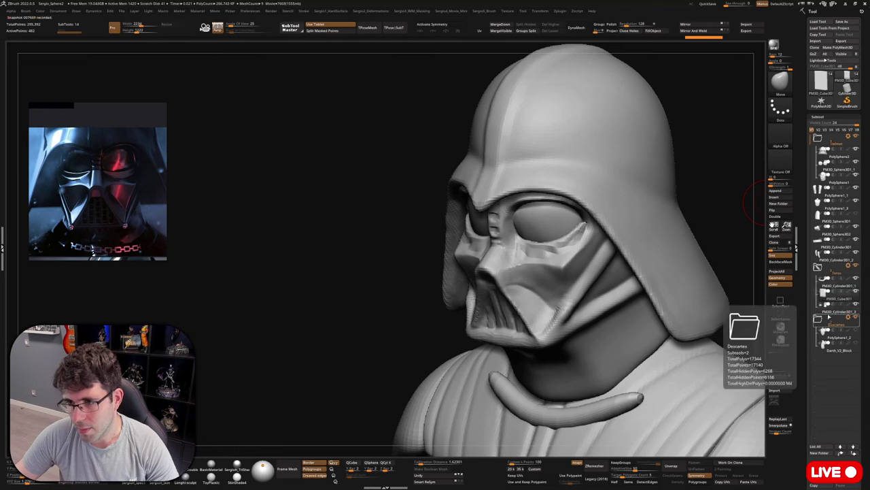
Move PM3D_Cylinder3D1 and PM3D_Sphere3D2 into the Torso folder, and place the shoulder pads above PM3D_Cube3D1.
{"action": "mouse_move", "coordinate": [831, 249]}
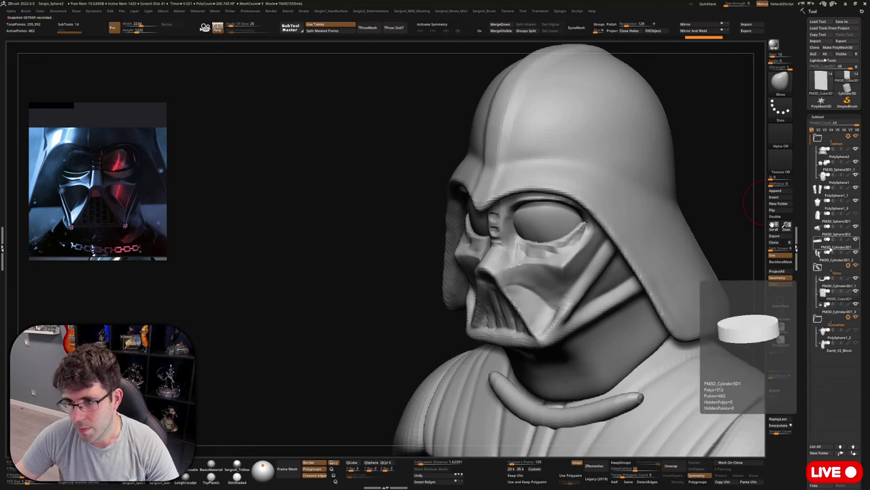
{"action": "left_click_drag", "start_coordinate": [831, 249], "coordinate": [834, 315]}
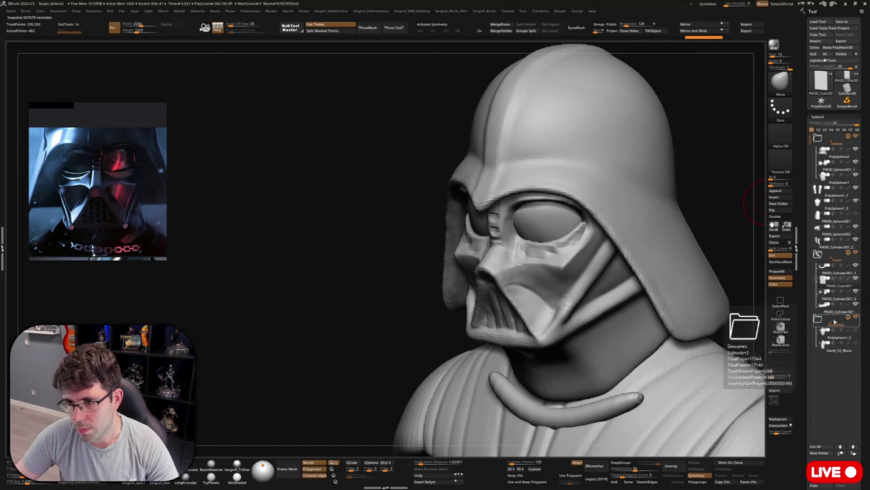
{"action": "mouse_move", "coordinate": [816, 229]}
{"action": "left_click_drag", "start_coordinate": [817, 229], "coordinate": [833, 279]}
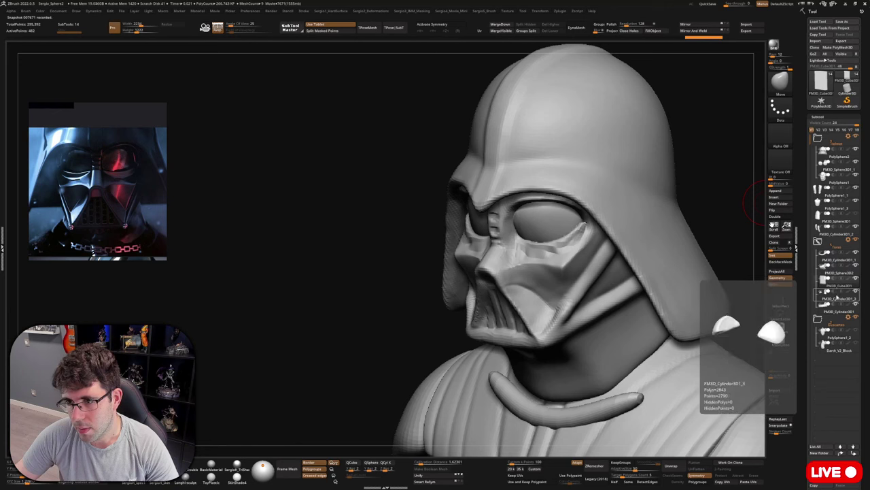
{"action": "left_click_drag", "start_coordinate": [837, 297], "coordinate": [839, 281]}
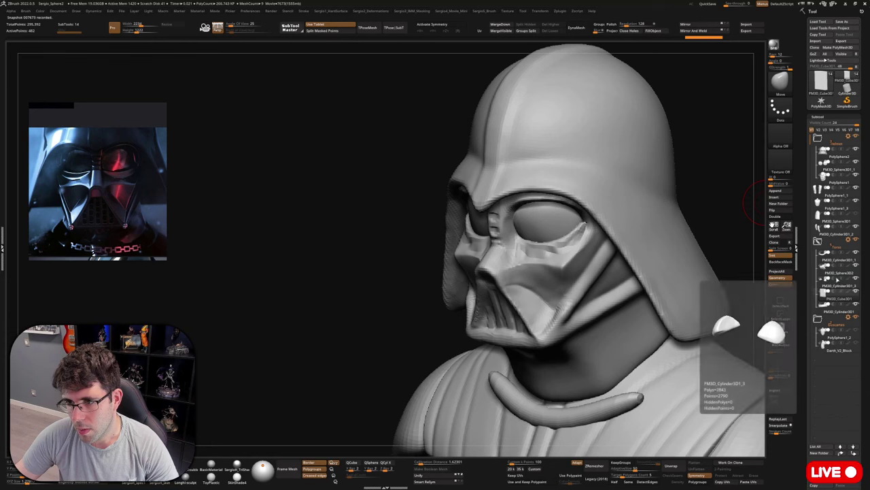
Move the PolySphere1_3 and PolySphere1_1 subtools into the Torso folder.
{"action": "mouse_move", "coordinate": [838, 220]}
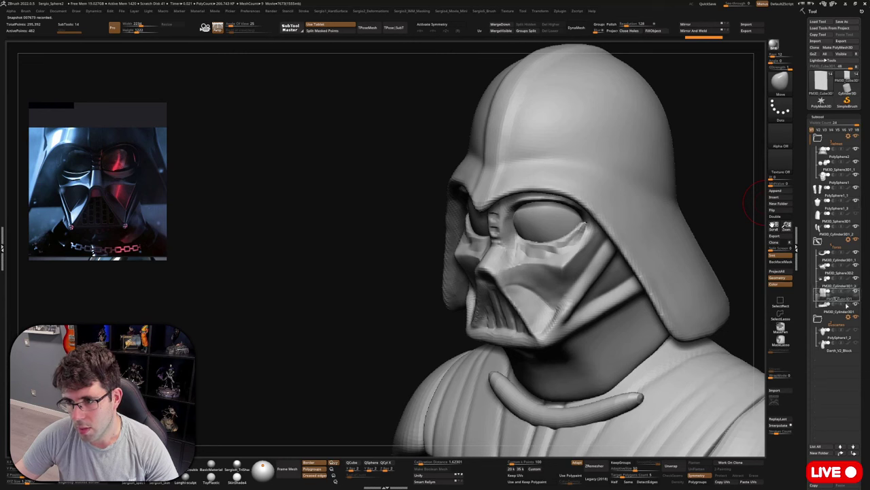
{"action": "left_click_drag", "start_coordinate": [847, 305], "coordinate": [847, 304]}
{"action": "mouse_move", "coordinate": [832, 208]}
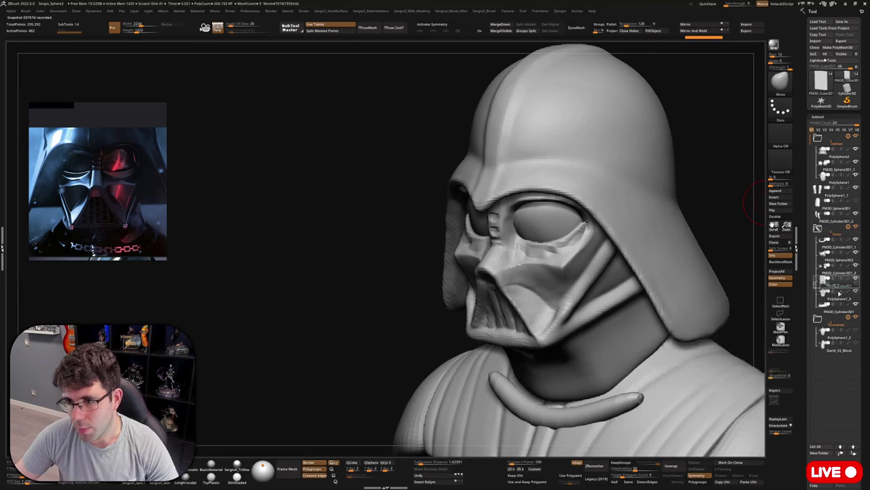
{"action": "left_click_drag", "start_coordinate": [826, 281], "coordinate": [826, 284]}
{"action": "mouse_move", "coordinate": [839, 242]}
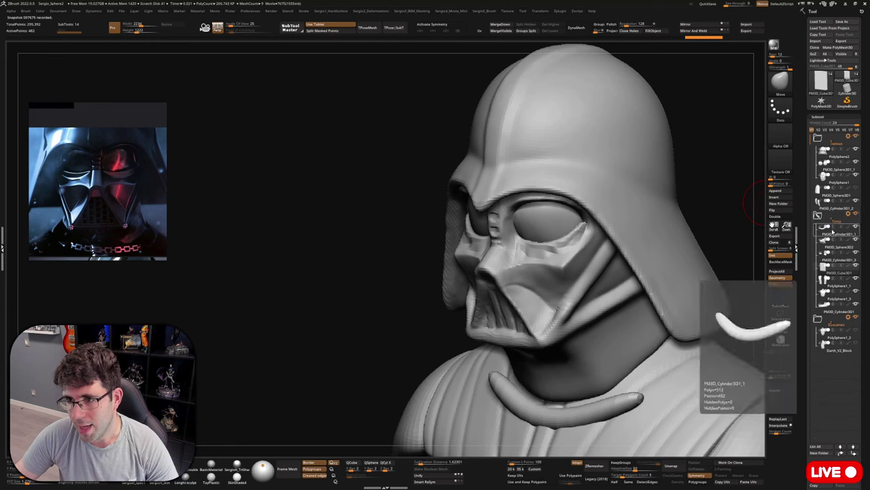
Create a folder named Brazos from the arms subtool PM3D_Cylinder3D1_2.
{"action": "left_click", "coordinate": [824, 209]}
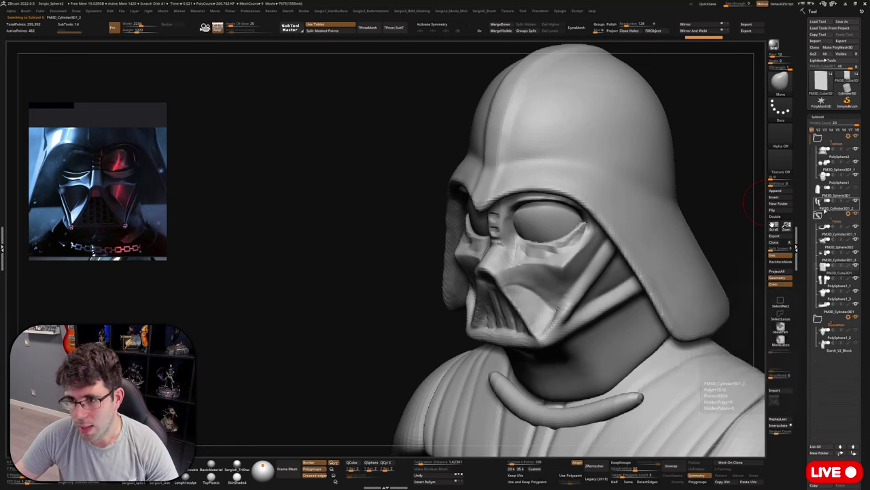
{"action": "left_click", "coordinate": [818, 214]}
{"action": "type", "text": "Braza"}
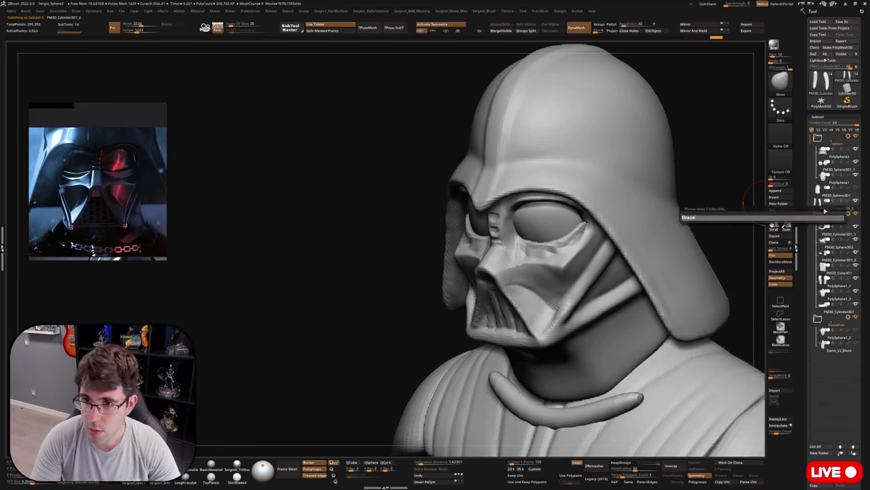
{"action": "key", "text": "Return"}
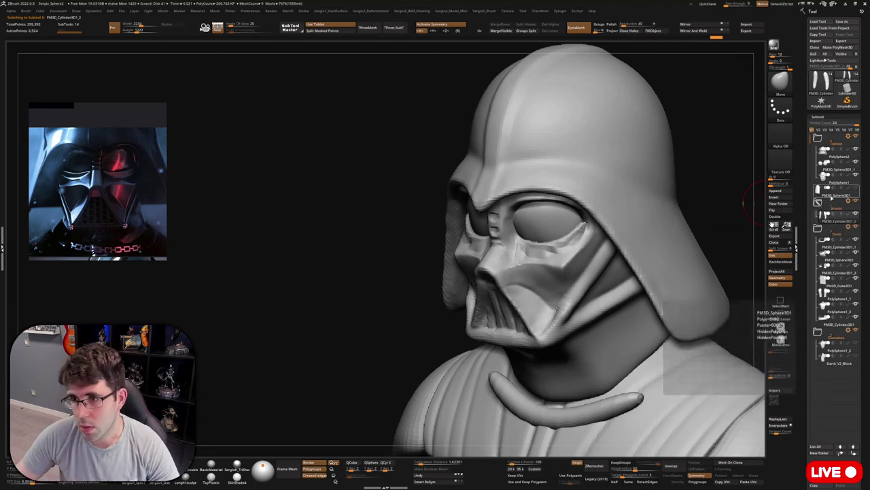
Create a folder named Capa from the cape subtool PM3D_Sphere3D1, and move the Torso folder above Brazos.
{"action": "left_click", "coordinate": [819, 198]}
{"action": "left_click", "coordinate": [831, 198]}
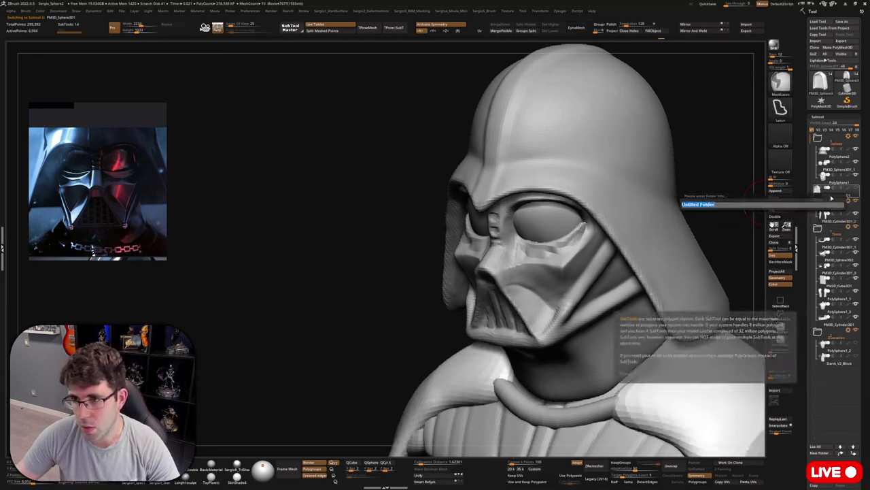
{"action": "type", "text": "Capa"}
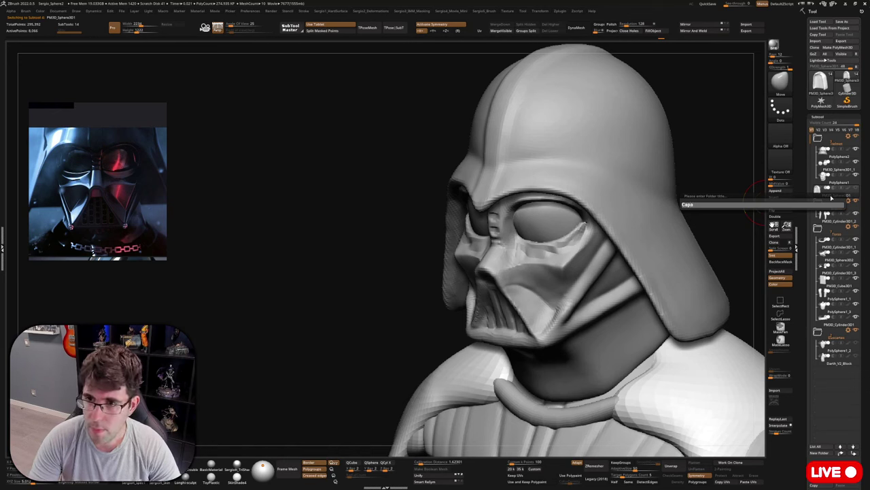
{"action": "key", "text": "Return"}
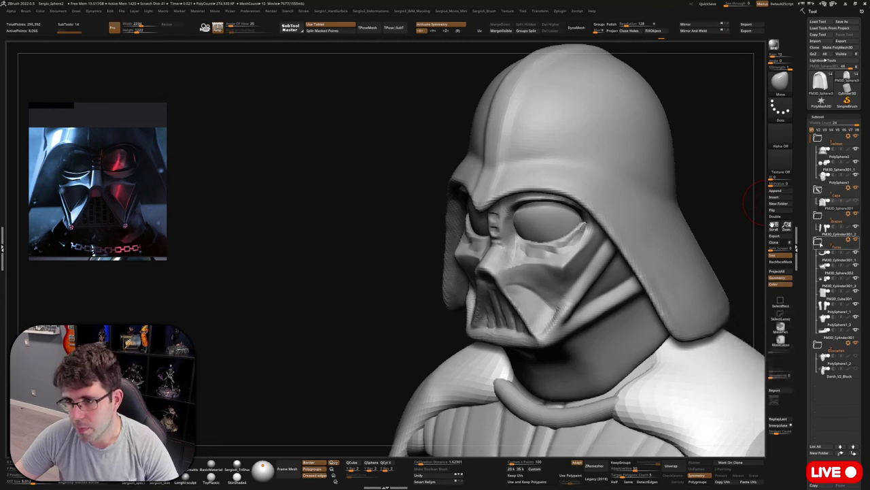
{"action": "left_click_drag", "start_coordinate": [821, 245], "coordinate": [825, 214]}
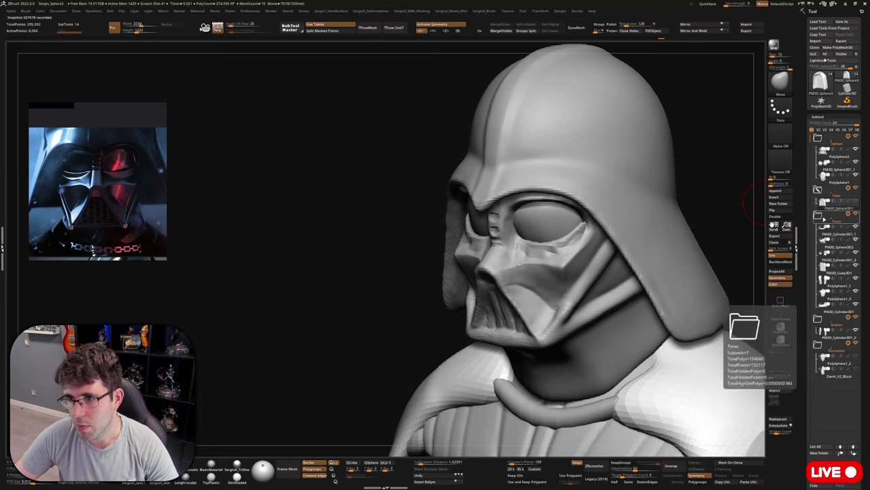
Save the sculpt file, and pause the movie recording to save it as a ZBrush movie.
{"action": "key", "text": "ctrl"}
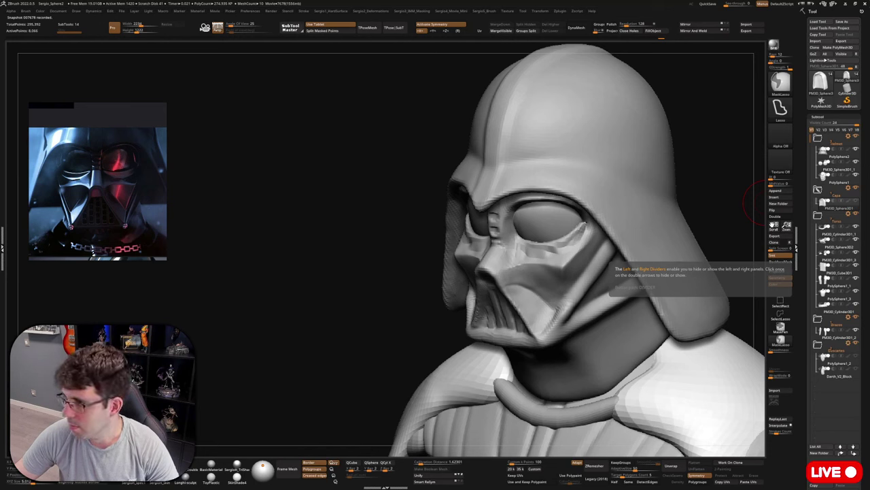
{"action": "key", "text": "4"}
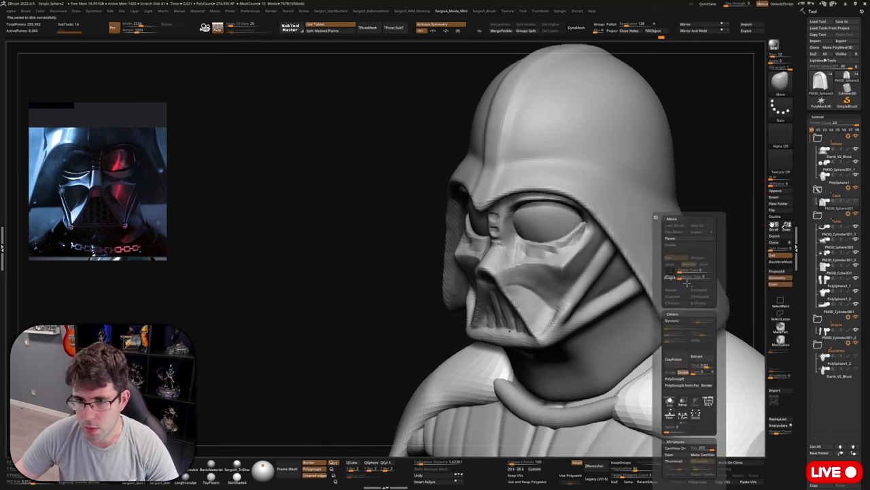
{"action": "left_click", "coordinate": [690, 239]}
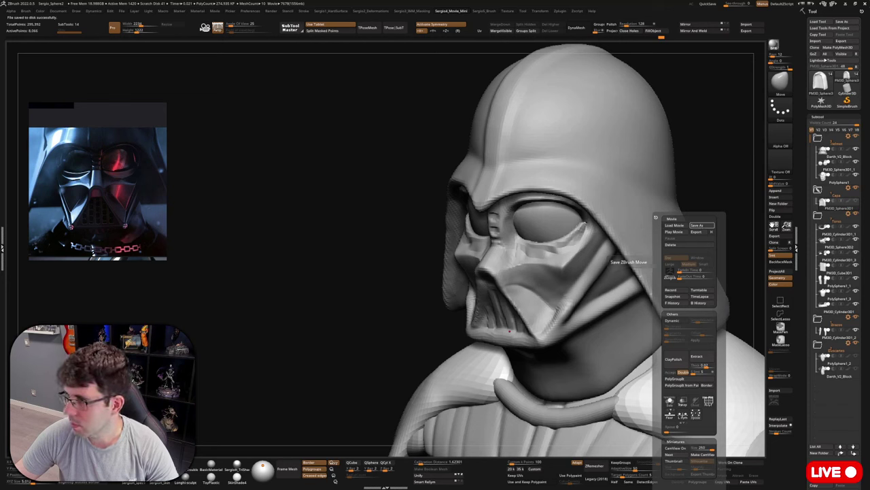
{"action": "left_click", "coordinate": [700, 225]}
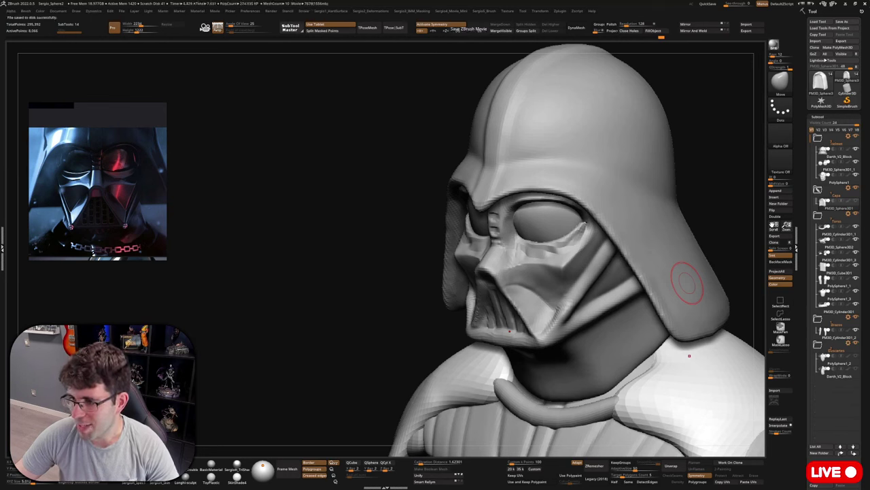
Isolate the inner head mesh and carve a vertical crease line behind the cheek tubes with the DamStandard brush.
{"action": "right_click_drag", "start_coordinate": [682, 292], "coordinate": [678, 289]}
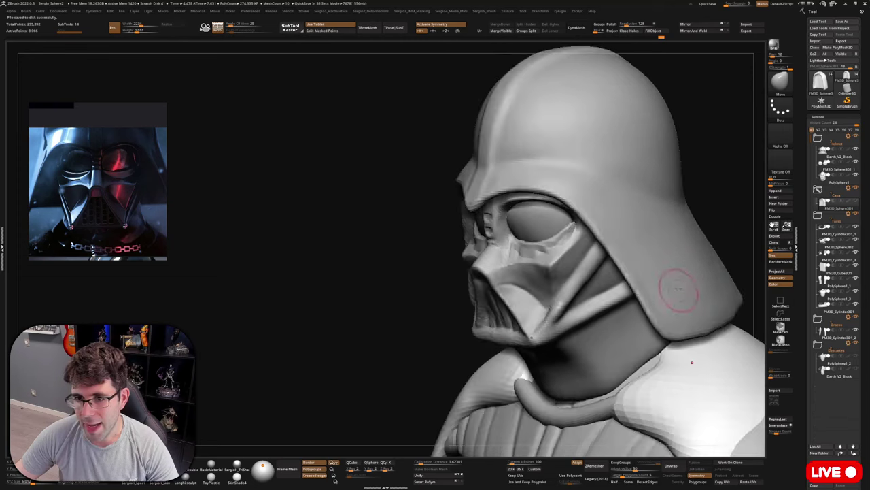
{"action": "key", "text": "4"}
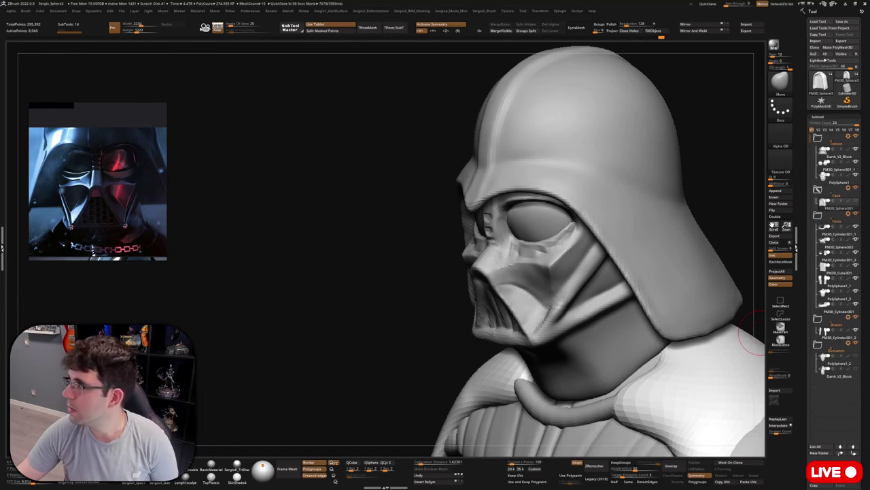
{"action": "right_click_drag", "start_coordinate": [546, 259], "coordinate": [560, 190]}
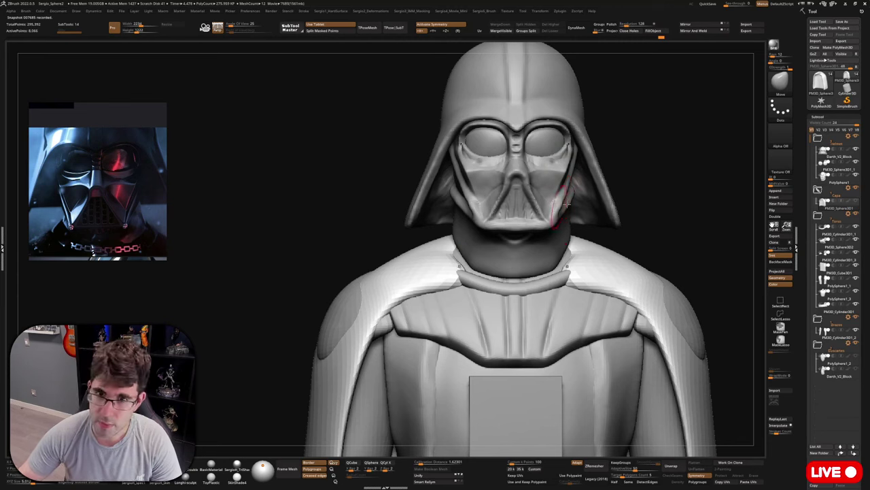
{"action": "right_click_drag", "start_coordinate": [642, 175], "coordinate": [525, 199]}
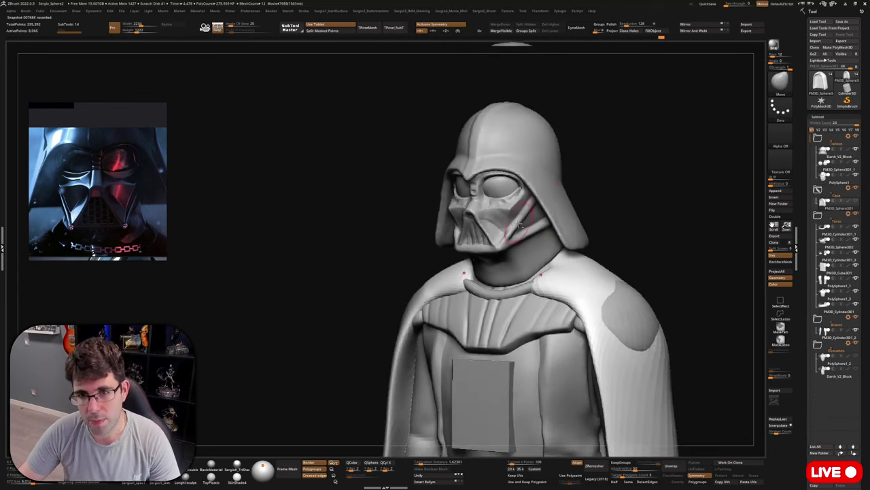
{"action": "left_click", "coordinate": [526, 233], "text": "alt"}
{"action": "key", "text": "shift+s"}
{"action": "mouse_move", "coordinate": [547, 247]}
{"action": "right_mouse_down"}
{"action": "mouse_move", "coordinate": [516, 218]}
{"action": "mouse_move", "coordinate": [550, 234]}
{"action": "mouse_move", "coordinate": [561, 218]}
{"action": "right_mouse_up"}
{"action": "key", "text": "b"}
{"action": "key", "text": "d"}
{"action": "key", "text": "s"}
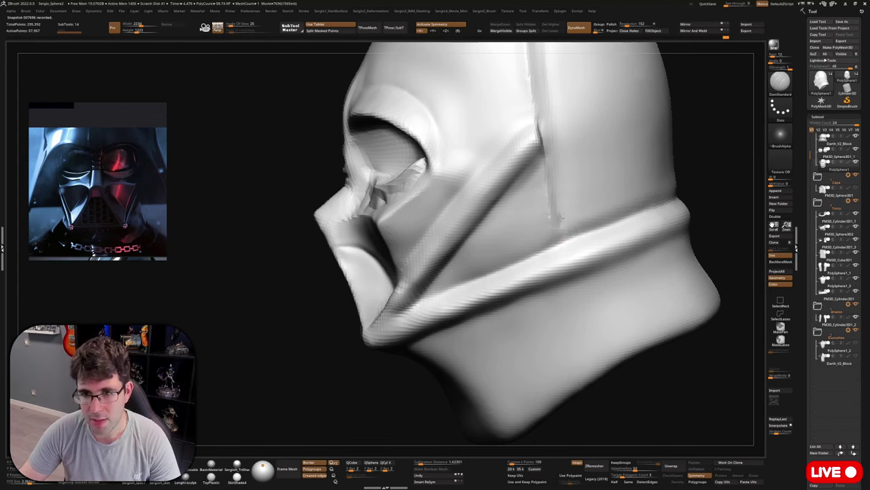
Deepen the crease into a continuous groove from the lower jaw tube up over the side of the skull.
{"action": "right_click_drag", "start_coordinate": [565, 274], "coordinate": [565, 224], "text": "ctrl"}
{"action": "right_click_drag", "start_coordinate": [565, 225], "coordinate": [573, 246]}
{"action": "right_click_drag", "start_coordinate": [540, 274], "coordinate": [517, 279]}
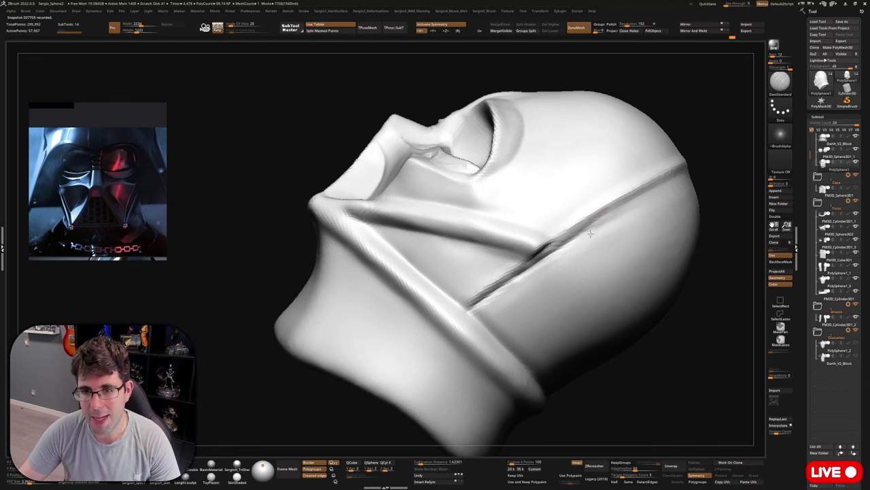
{"action": "right_click_drag", "start_coordinate": [590, 234], "coordinate": [541, 260]}
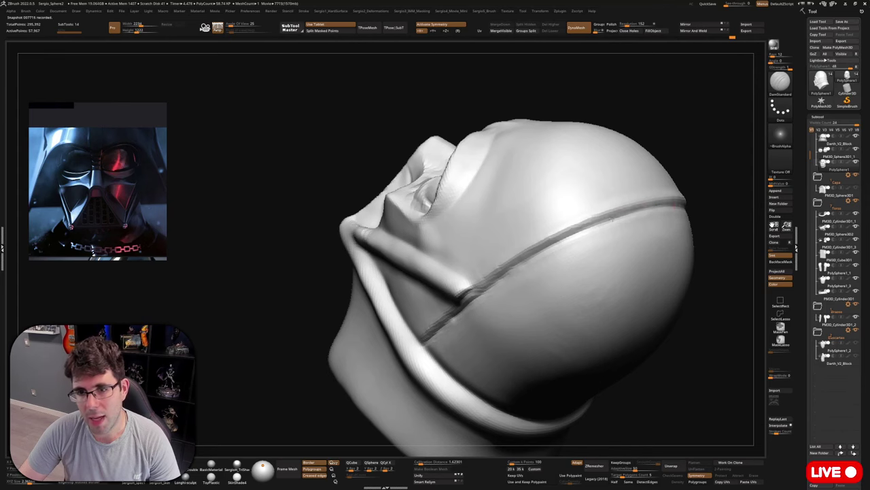
{"action": "right_click_drag", "start_coordinate": [462, 295], "coordinate": [559, 241]}
{"action": "right_click_drag", "start_coordinate": [490, 290], "coordinate": [525, 261]}
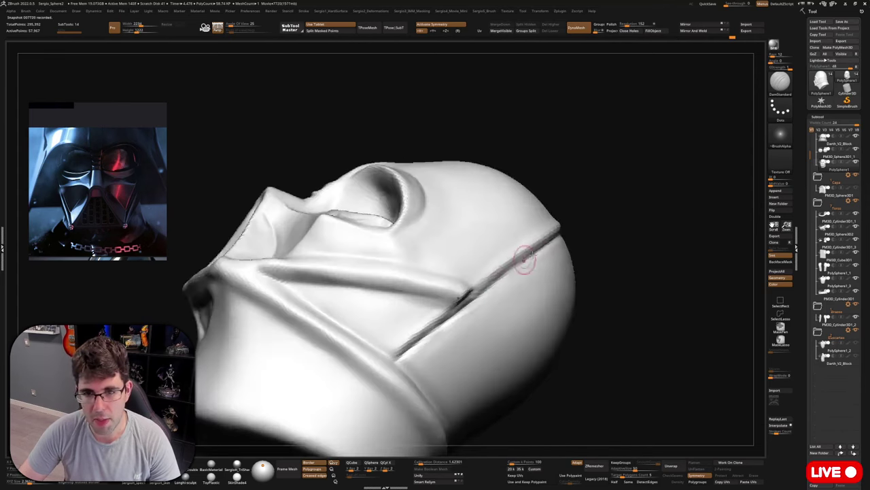
{"action": "right_click_drag", "start_coordinate": [396, 359], "coordinate": [554, 242]}
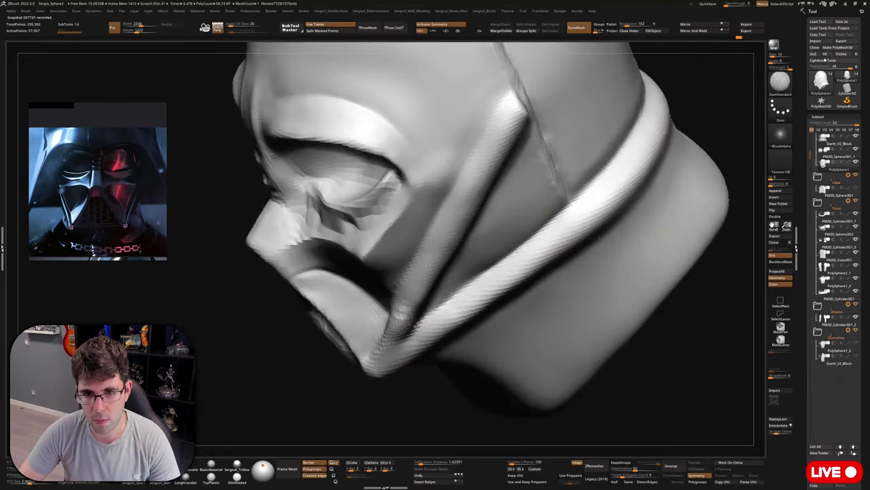
Build up and smooth the surface where the groove meets the cheek and jaw tubes, using the Clay brush.
{"action": "right_click_drag", "start_coordinate": [574, 200], "coordinate": [562, 233]}
{"action": "key", "text": "b"}
{"action": "key", "text": "c"}
{"action": "key", "text": "l"}
{"action": "key", "text": "s"}
{"action": "left_click_drag", "start_coordinate": [564, 220], "coordinate": [571, 220]}
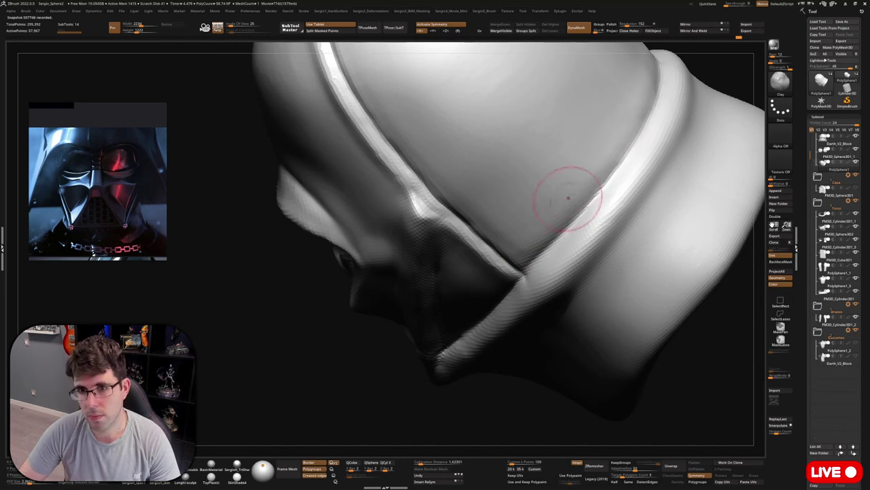
{"action": "key", "text": "shift"}
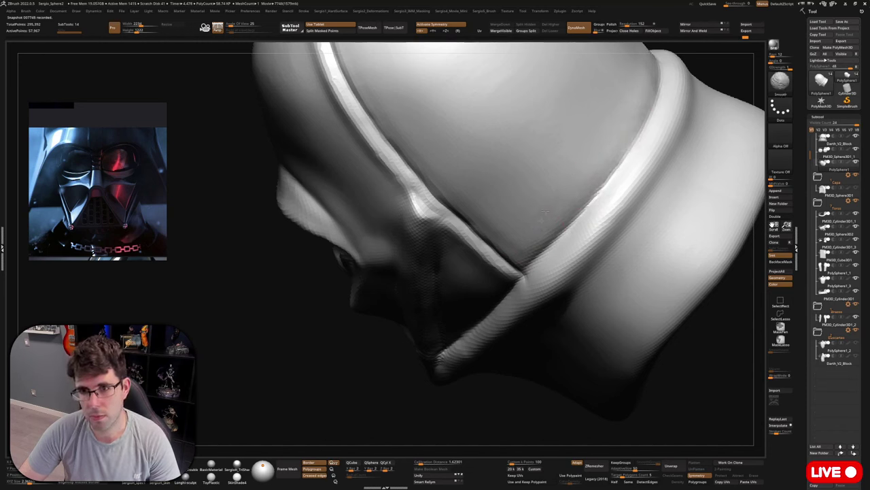
{"action": "key", "text": "f"}
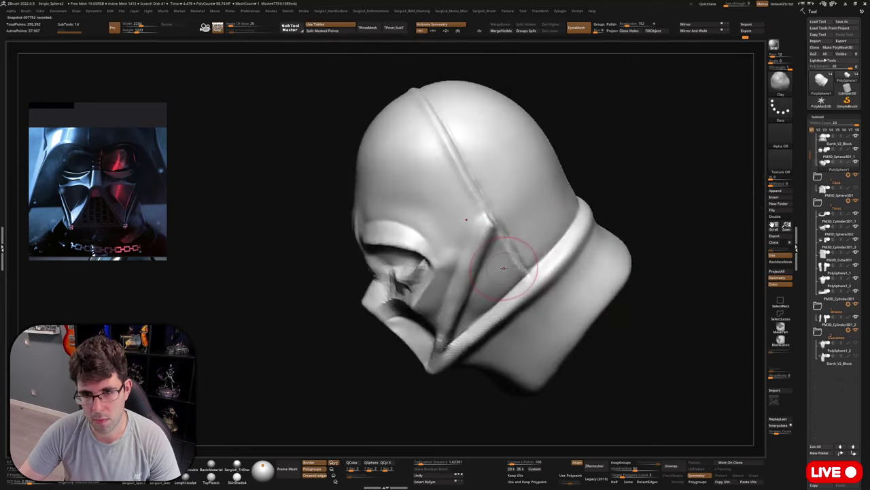
Show the full bust and examine the reference photo of Darth Vader with his hand raised.
{"action": "mouse_move", "coordinate": [503, 273]}
{"action": "right_mouse_down"}
{"action": "mouse_move", "coordinate": [547, 261]}
{"action": "mouse_move", "coordinate": [531, 339]}
{"action": "mouse_move", "coordinate": [535, 255]}
{"action": "mouse_move", "coordinate": [625, 260]}
{"action": "mouse_move", "coordinate": [614, 262]}
{"action": "right_mouse_up"}
{"action": "right_click", "coordinate": [547, 261]}
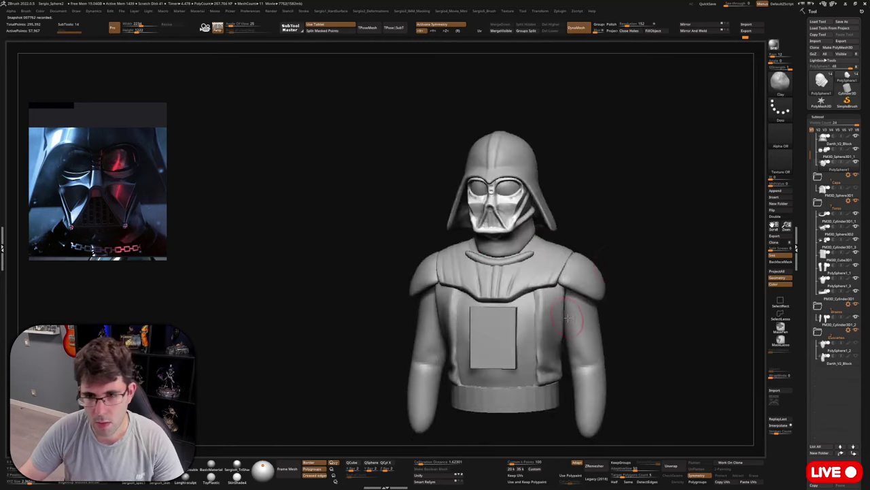
{"action": "scroll", "coordinate": [136, 207], "scroll_direction": "down", "scroll_amount": 5}
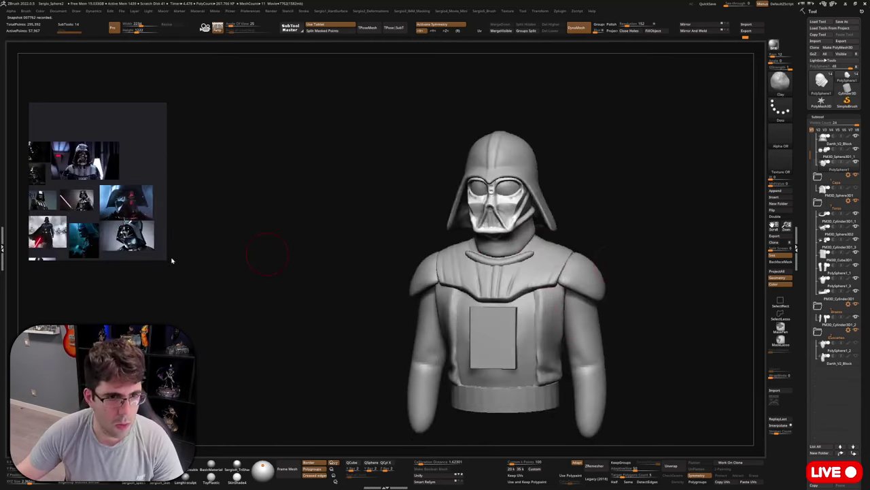
{"action": "scroll", "coordinate": [68, 224], "scroll_direction": "down", "scroll_amount": 2}
{"action": "scroll", "coordinate": [71, 214], "scroll_direction": "up", "scroll_amount": 7}
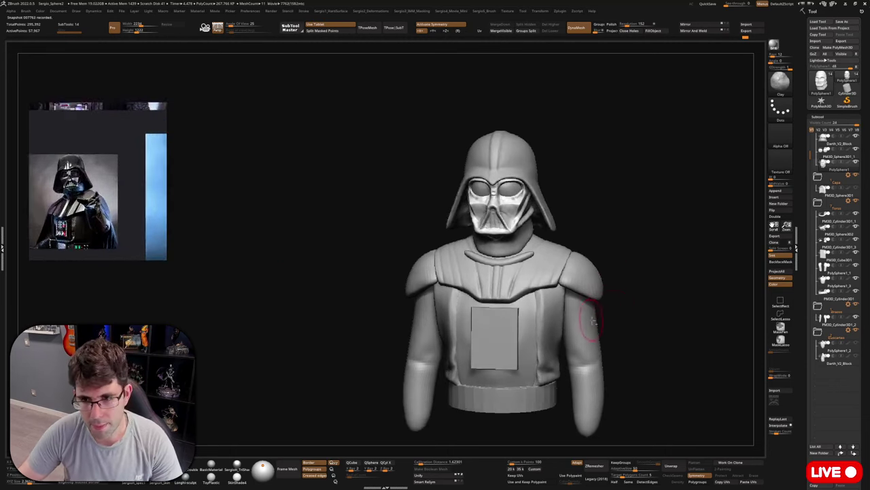
Reshape the lower ends of both arms with the Move brush so the forearms taper and angle slightly.
{"action": "left_click_drag", "start_coordinate": [633, 305], "coordinate": [577, 284]}
{"action": "mouse_move", "coordinate": [572, 290]}
{"action": "right_mouse_down"}
{"action": "mouse_move", "coordinate": [575, 326]}
{"action": "mouse_move", "coordinate": [562, 331]}
{"action": "right_mouse_up"}
{"action": "key", "text": "b"}
{"action": "key", "text": "m"}
{"action": "key", "text": "v"}
{"action": "left_click_drag", "start_coordinate": [560, 333], "coordinate": [562, 353]}
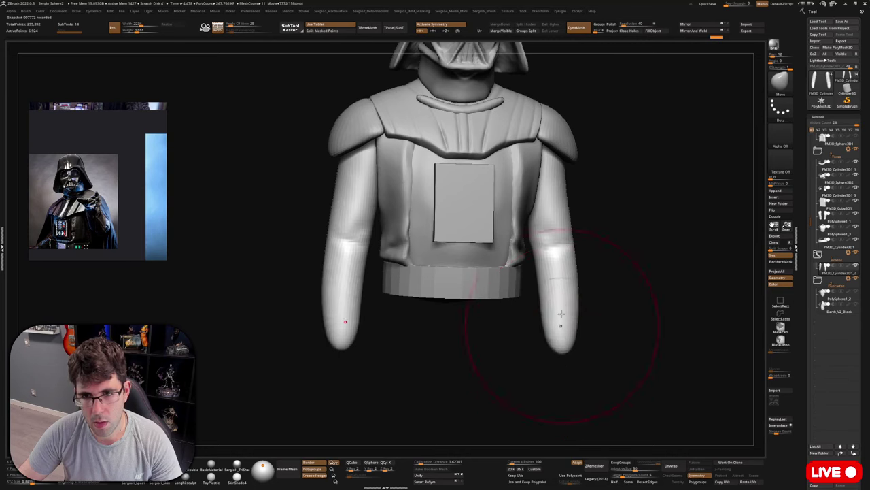
{"action": "mouse_move", "coordinate": [562, 307]}
{"action": "left_mouse_down"}
{"action": "mouse_move", "coordinate": [563, 375]}
{"action": "mouse_move", "coordinate": [569, 355]}
{"action": "mouse_move", "coordinate": [528, 331]}
{"action": "mouse_move", "coordinate": [544, 335]}
{"action": "mouse_move", "coordinate": [544, 349]}
{"action": "left_mouse_up"}
{"action": "key", "text": "s"}
{"action": "mouse_move", "coordinate": [544, 348]}
{"action": "right_mouse_down"}
{"action": "mouse_move", "coordinate": [567, 345]}
{"action": "mouse_move", "coordinate": [534, 331]}
{"action": "mouse_move", "coordinate": [571, 316]}
{"action": "right_mouse_up"}
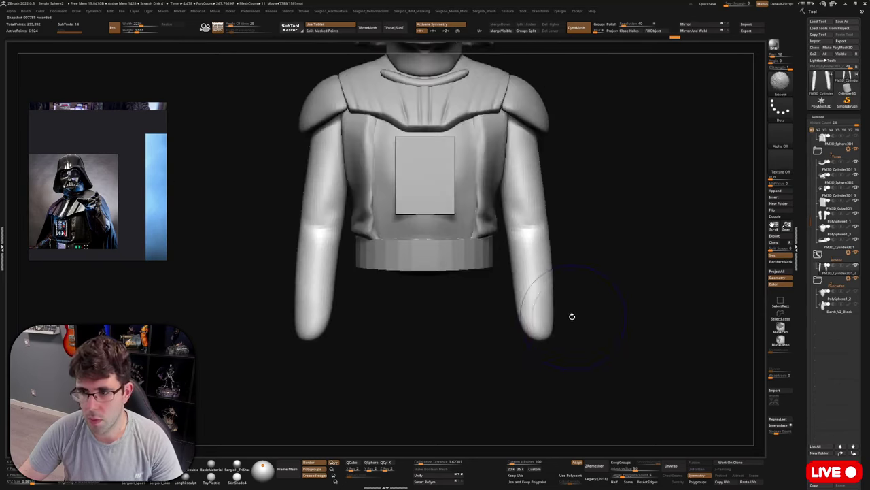
Duplicate the arms subtool, then shrink and place the copies at the forearm ends as base forms for the hands.
{"action": "key", "text": "ctrl+shift+d"}
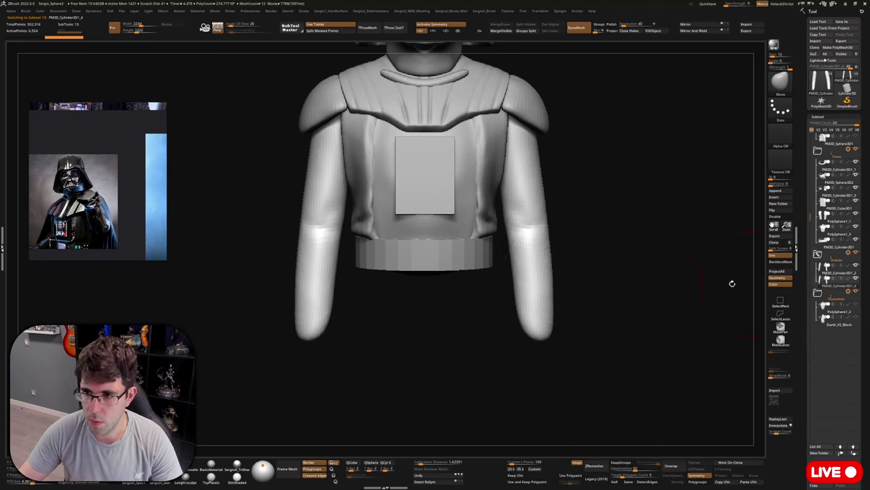
{"action": "key", "text": "w"}
{"action": "mouse_move", "coordinate": [550, 192]}
{"action": "left_mouse_down"}
{"action": "mouse_move", "coordinate": [562, 325]}
{"action": "mouse_move", "coordinate": [531, 381]}
{"action": "left_mouse_up"}
{"action": "key", "text": "q"}
{"action": "key", "text": "f"}
{"action": "key", "text": "w"}
{"action": "left_click_drag", "start_coordinate": [571, 337], "coordinate": [600, 342]}
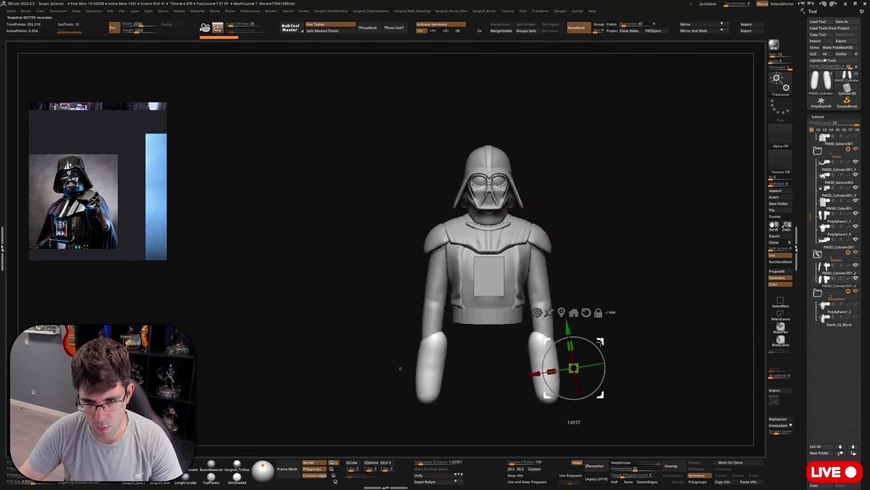
Shorten the hand forms and fit them around the wrists with the Move brush.
{"action": "key", "text": "q"}
{"action": "right_click_drag", "start_coordinate": [551, 328], "coordinate": [551, 293]}
{"action": "key", "text": "s"}
{"action": "left_click_drag", "start_coordinate": [547, 378], "coordinate": [527, 378]}
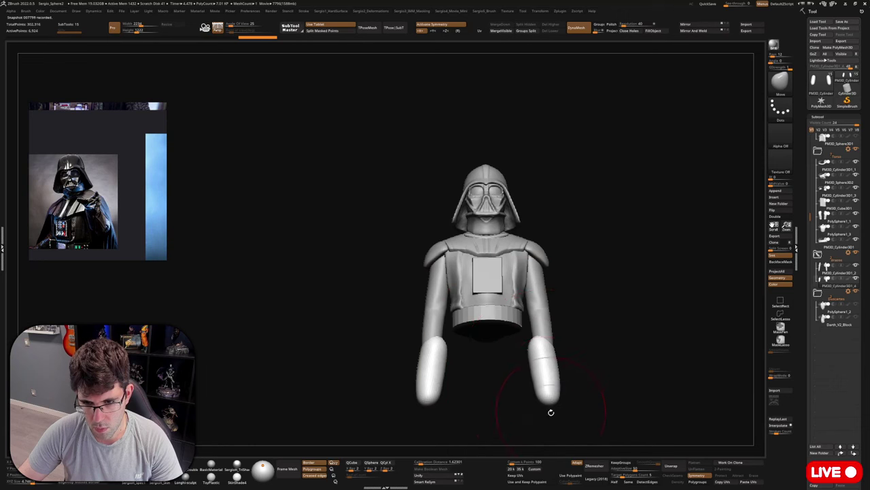
{"action": "mouse_move", "coordinate": [551, 412]}
{"action": "left_mouse_down"}
{"action": "mouse_move", "coordinate": [565, 414]}
{"action": "mouse_move", "coordinate": [520, 388]}
{"action": "mouse_move", "coordinate": [549, 367]}
{"action": "mouse_move", "coordinate": [552, 343]}
{"action": "mouse_move", "coordinate": [530, 333]}
{"action": "left_mouse_up"}
{"action": "right_click_drag", "start_coordinate": [562, 367], "coordinate": [562, 409], "text": "ctrl"}
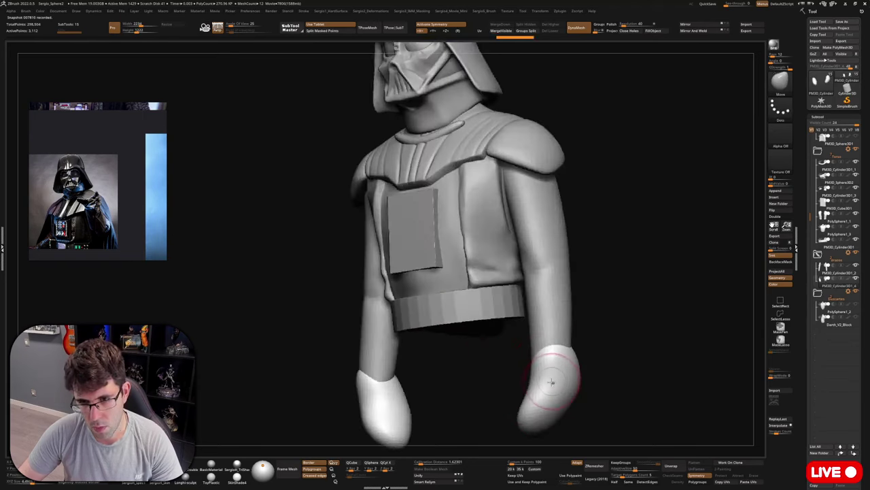
Shape the hand forms from the side into wide, slightly bent mitten shapes below the wrists.
{"action": "left_click_drag", "start_coordinate": [544, 385], "coordinate": [555, 377]}
{"action": "right_click_drag", "start_coordinate": [588, 378], "coordinate": [554, 377]}
{"action": "left_click_drag", "start_coordinate": [553, 377], "coordinate": [558, 400]}
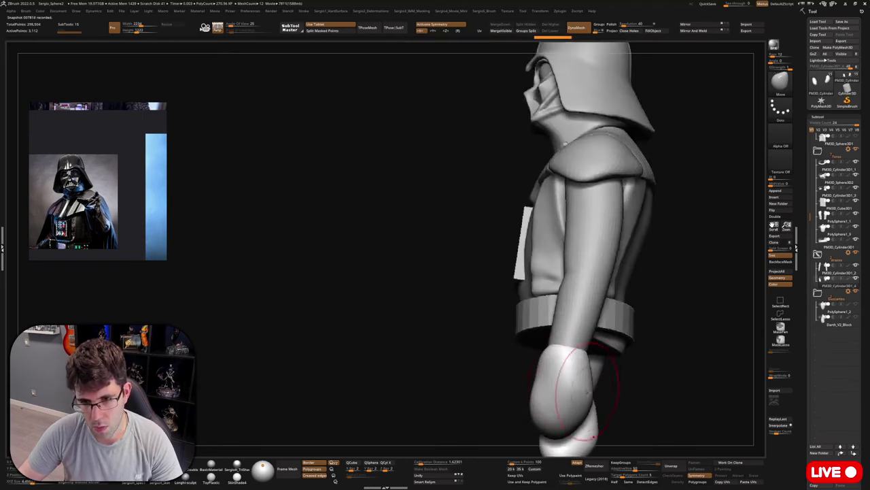
{"action": "mouse_move", "coordinate": [557, 401]}
{"action": "right_mouse_down"}
{"action": "mouse_move", "coordinate": [576, 403]}
{"action": "mouse_move", "coordinate": [612, 371]}
{"action": "right_mouse_up"}
{"action": "mouse_move", "coordinate": [544, 381]}
{"action": "left_mouse_down"}
{"action": "mouse_move", "coordinate": [536, 400]}
{"action": "mouse_move", "coordinate": [530, 389]}
{"action": "left_mouse_up"}
{"action": "right_click_drag", "start_coordinate": [552, 363], "coordinate": [544, 336]}
{"action": "left_click_drag", "start_coordinate": [544, 335], "coordinate": [534, 332]}
{"action": "right_click_drag", "start_coordinate": [534, 332], "coordinate": [544, 348]}
{"action": "left_click_drag", "start_coordinate": [544, 348], "coordinate": [548, 340]}
Pull a pointed thumb out of the inner side of each hand with a smaller Move brush.
{"action": "key", "text": "s"}
{"action": "left_click_drag", "start_coordinate": [559, 331], "coordinate": [522, 344]}
{"action": "right_click_drag", "start_coordinate": [522, 344], "coordinate": [508, 360]}
{"action": "right_click", "coordinate": [505, 368]}
{"action": "key", "text": "s"}
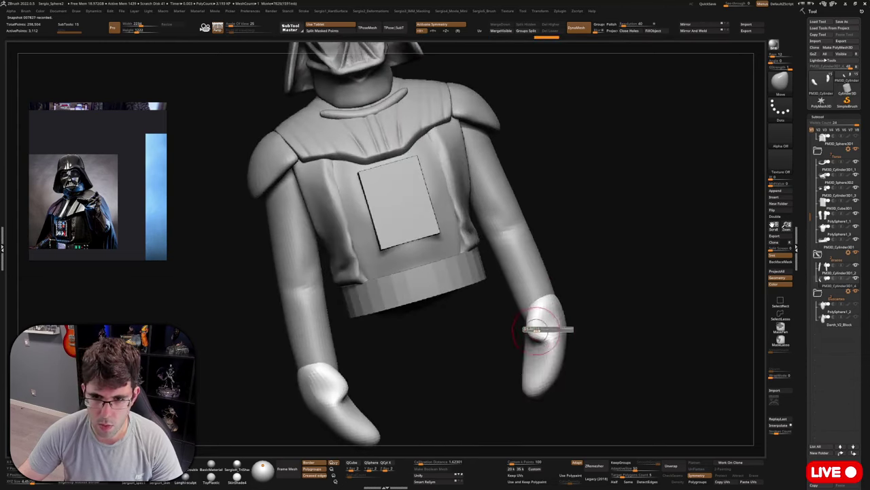
{"action": "left_click_drag", "start_coordinate": [531, 332], "coordinate": [517, 345]}
{"action": "key", "text": "shift+f"}
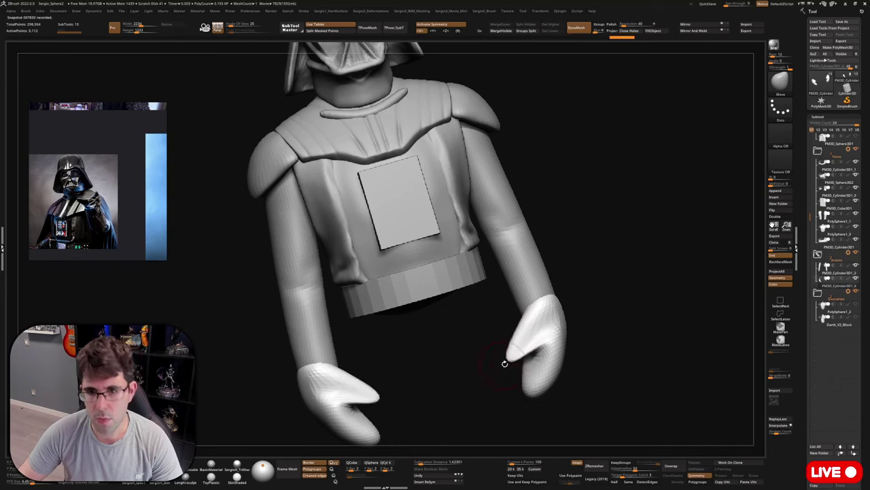
Curl the finger mass inward to hollow the palms, and adjust the back of the hands.
{"action": "left_click_drag", "start_coordinate": [514, 357], "coordinate": [553, 401]}
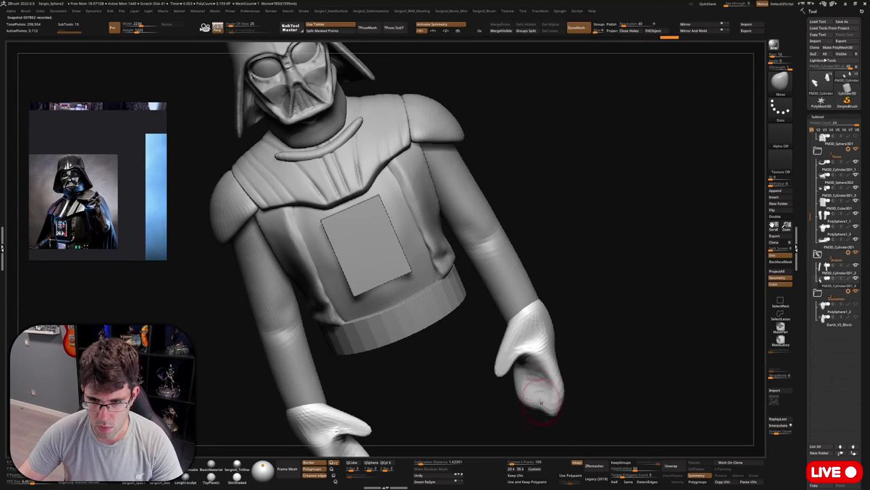
{"action": "left_click_drag", "start_coordinate": [544, 400], "coordinate": [552, 349]}
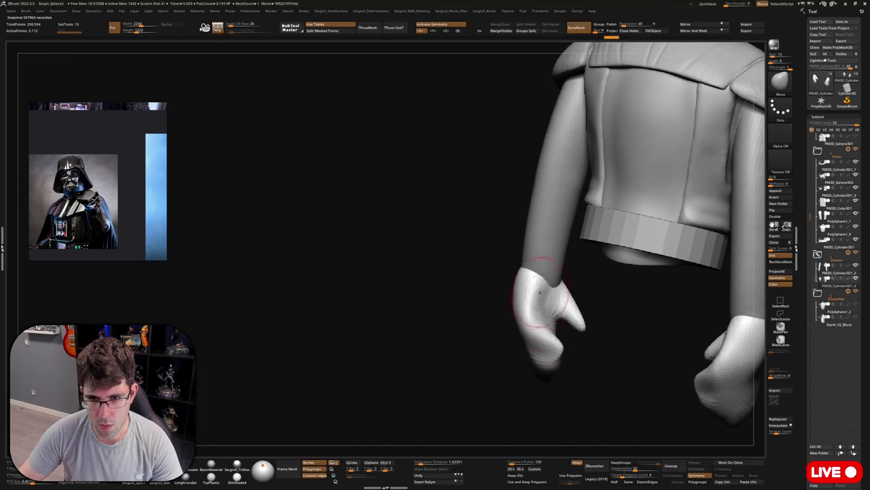
{"action": "mouse_move", "coordinate": [537, 306]}
{"action": "left_mouse_down"}
{"action": "mouse_move", "coordinate": [527, 291]}
{"action": "mouse_move", "coordinate": [573, 342]}
{"action": "mouse_move", "coordinate": [592, 316]}
{"action": "mouse_move", "coordinate": [605, 339]}
{"action": "left_mouse_up"}
Shift both hands slightly outward from the body with the transform gizmo.
{"action": "right_click_drag", "start_coordinate": [572, 368], "coordinate": [571, 331], "text": "ctrl"}
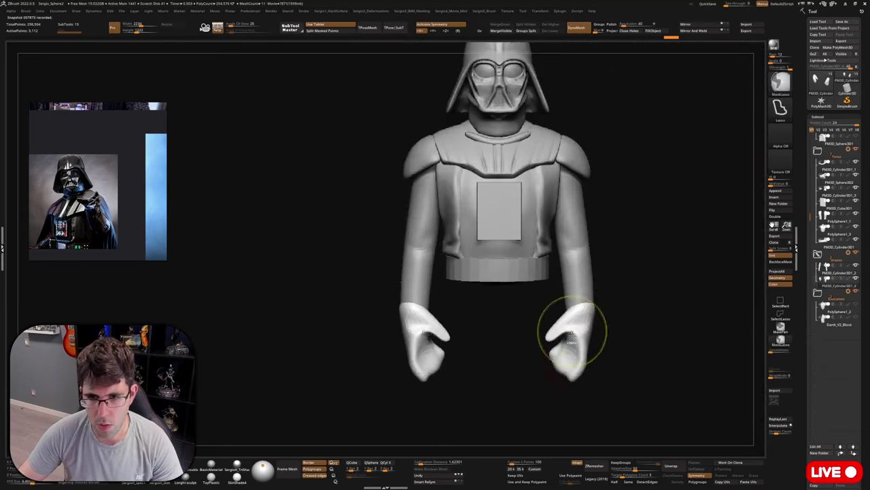
{"action": "left_click_drag", "start_coordinate": [572, 368], "coordinate": [572, 356]}
{"action": "key", "text": "w"}
{"action": "left_click_drag", "start_coordinate": [639, 324], "coordinate": [647, 322]}
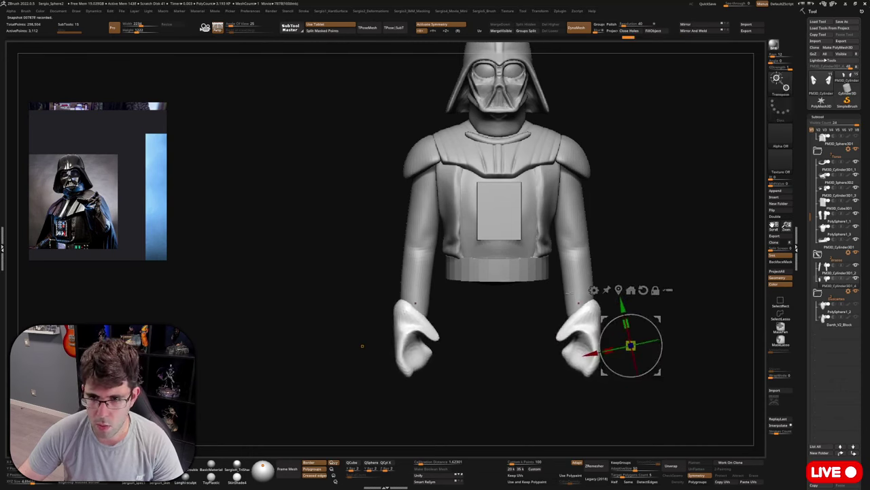
Select the arms and pull the forearms outward with the Move brush to line up with the hands.
{"action": "key", "text": "q"}
{"action": "left_click", "coordinate": [585, 306], "text": "alt"}
{"action": "left_click_drag", "start_coordinate": [581, 316], "coordinate": [591, 320]}
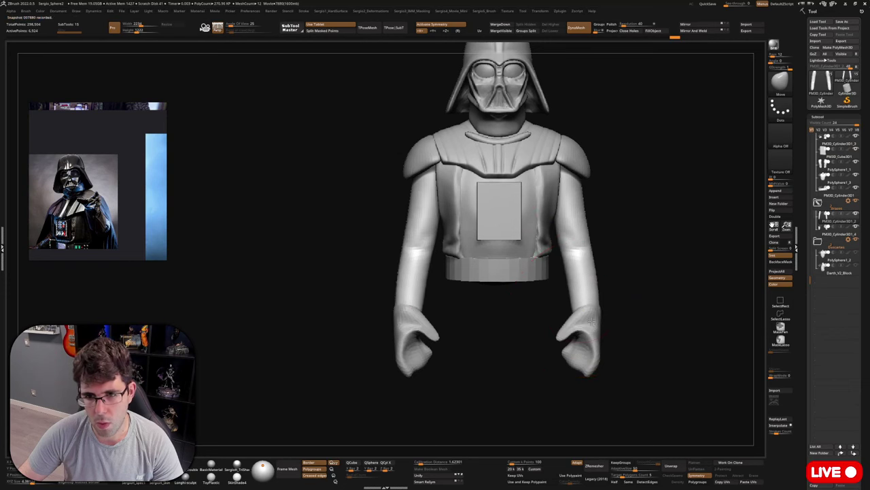
{"action": "mouse_move", "coordinate": [646, 306]}
{"action": "left_mouse_down"}
{"action": "mouse_move", "coordinate": [605, 320]}
{"action": "mouse_move", "coordinate": [598, 334]}
{"action": "left_mouse_up"}
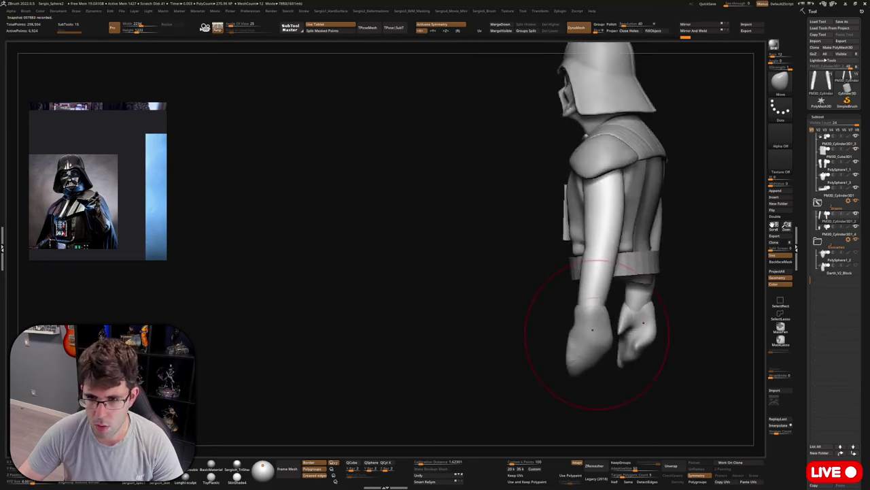
Select the hands and refine the thumb's profile and its gap from the fingers with the Move brush.
{"action": "left_click", "coordinate": [589, 345], "text": "alt"}
{"action": "right_click_drag", "start_coordinate": [589, 346], "coordinate": [561, 292], "text": "ctrl"}
{"action": "right_click", "coordinate": [579, 317]}
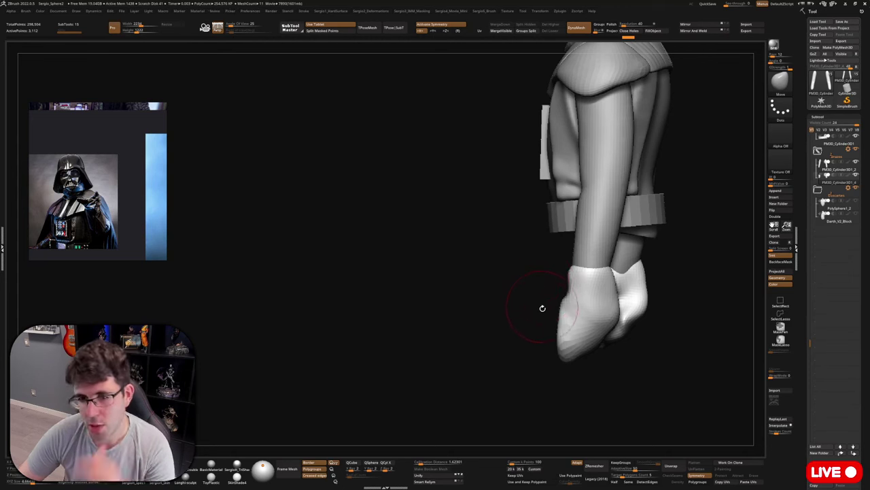
{"action": "right_click_drag", "start_coordinate": [543, 308], "coordinate": [571, 296]}
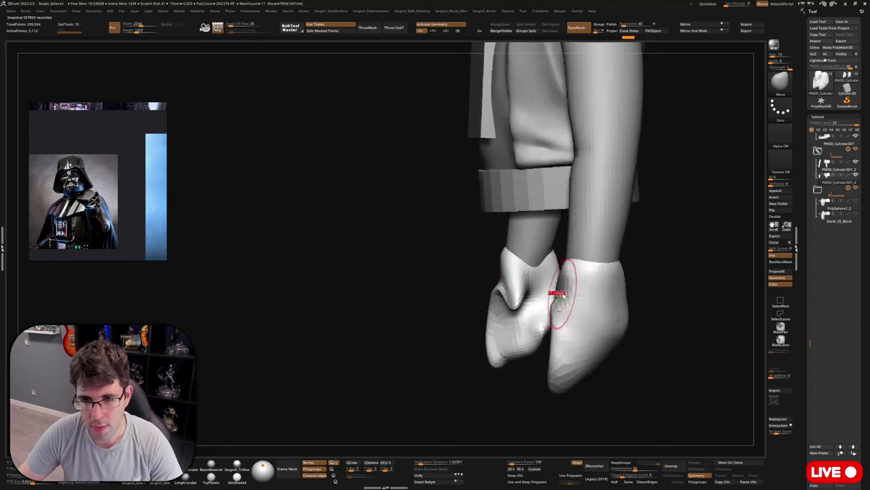
{"action": "left_click_drag", "start_coordinate": [551, 289], "coordinate": [548, 290]}
{"action": "right_click_drag", "start_coordinate": [548, 290], "coordinate": [580, 295]}
{"action": "left_click_drag", "start_coordinate": [564, 286], "coordinate": [559, 288]}
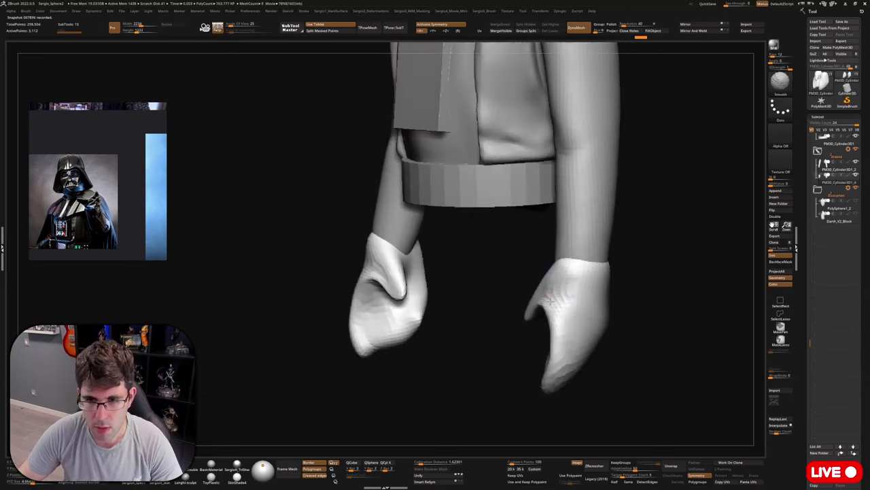
Add volume at the base of the thumbs with the Clay brush and smooth the palm side.
{"action": "right_click_drag", "start_coordinate": [544, 299], "coordinate": [582, 309]}
{"action": "left_click_drag", "start_coordinate": [548, 299], "coordinate": [520, 304], "text": "shift"}
{"action": "right_click_drag", "start_coordinate": [510, 309], "coordinate": [540, 310]}
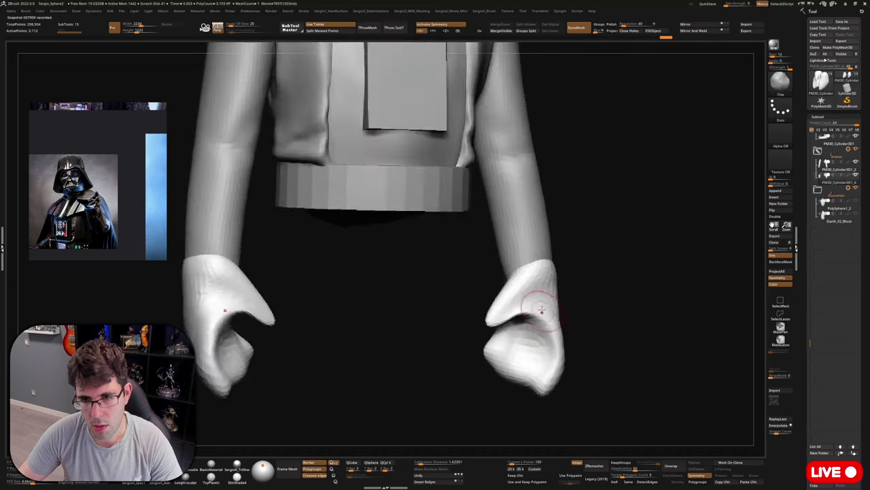
{"action": "left_click_drag", "start_coordinate": [540, 302], "coordinate": [534, 294]}
{"action": "left_click_drag", "start_coordinate": [566, 323], "coordinate": [548, 307], "text": "shift"}
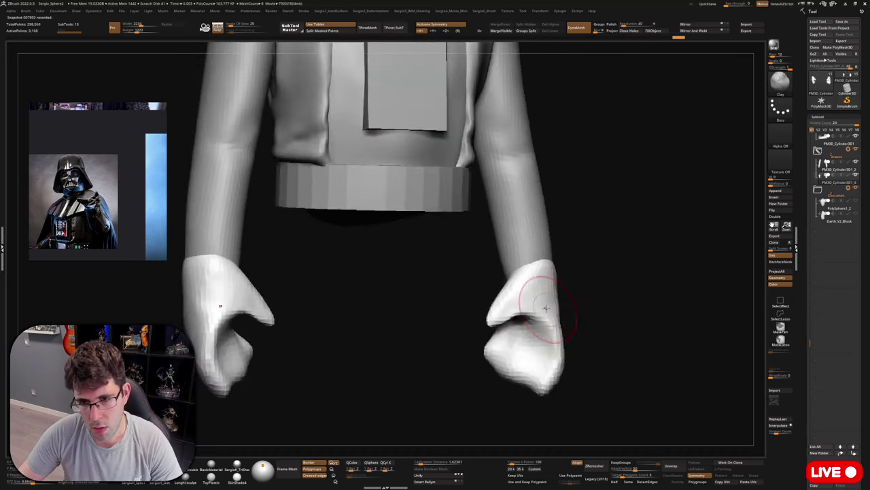
Remesh the hands with DynaMesh at resolution 72 and smooth the faceted surfaces on the palm and back.
{"action": "left_click_drag", "start_coordinate": [603, 219], "coordinate": [614, 206], "text": "ctrl"}
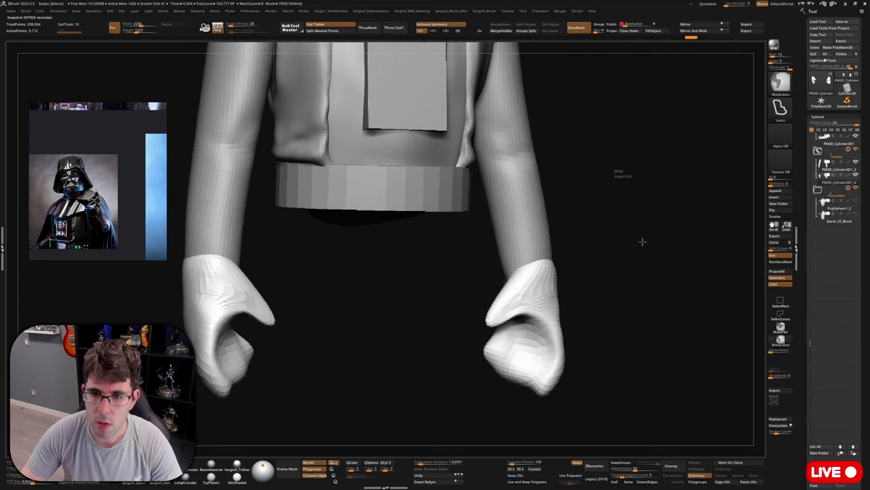
{"action": "left_click_drag", "start_coordinate": [524, 311], "coordinate": [559, 299], "text": "shift"}
{"action": "left_click_drag", "start_coordinate": [553, 333], "coordinate": [542, 369], "text": "shift"}
{"action": "left_click_drag", "start_coordinate": [590, 326], "coordinate": [544, 315]}
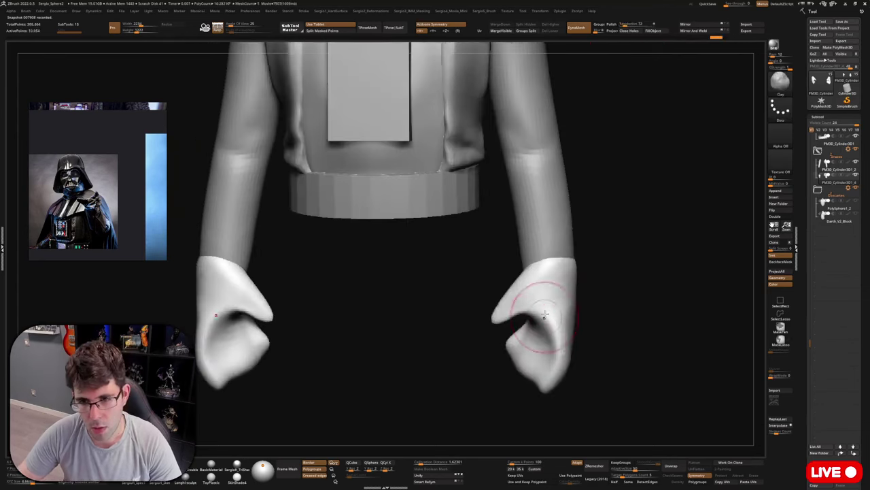
{"action": "left_click_drag", "start_coordinate": [599, 297], "coordinate": [558, 307]}
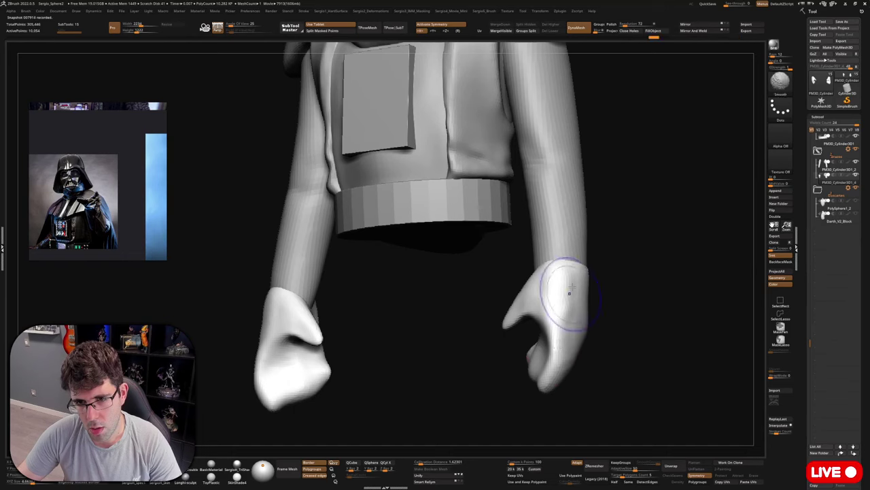
Carve creases between the thumb, fingers and back of the hands with the DamStandard brush.
{"action": "mouse_move", "coordinate": [571, 324]}
{"action": "right_mouse_down"}
{"action": "mouse_move", "coordinate": [520, 320]}
{"action": "mouse_move", "coordinate": [555, 311]}
{"action": "mouse_move", "coordinate": [509, 360]}
{"action": "mouse_move", "coordinate": [548, 388]}
{"action": "mouse_move", "coordinate": [556, 350]}
{"action": "mouse_move", "coordinate": [545, 367]}
{"action": "mouse_move", "coordinate": [598, 381]}
{"action": "mouse_move", "coordinate": [587, 369]}
{"action": "mouse_move", "coordinate": [606, 344]}
{"action": "mouse_move", "coordinate": [551, 301]}
{"action": "mouse_move", "coordinate": [569, 337]}
{"action": "right_mouse_up"}
{"action": "key", "text": "b"}
{"action": "key", "text": "i"}
{"action": "key", "text": "n"}
{"action": "right_click_drag", "start_coordinate": [568, 338], "coordinate": [576, 331]}
{"action": "right_click_drag", "start_coordinate": [527, 345], "coordinate": [544, 331]}
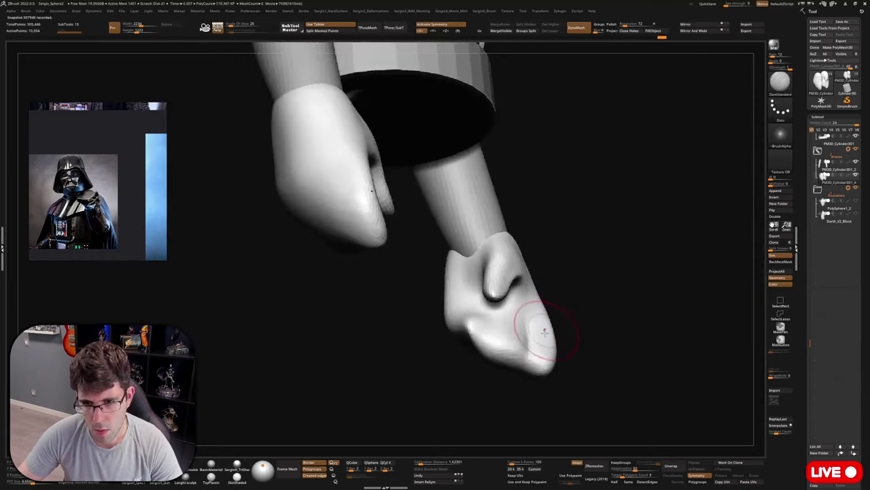
{"action": "right_click_drag", "start_coordinate": [551, 394], "coordinate": [542, 310]}
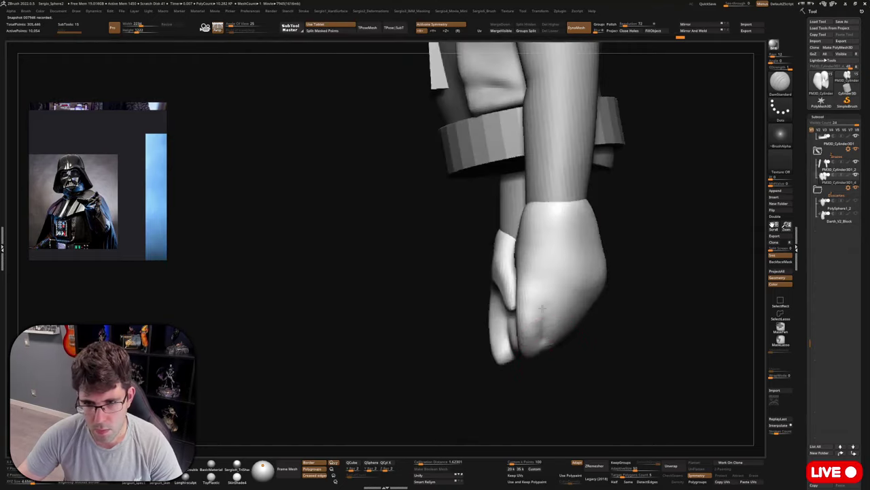
Build up the palm side with the Clay brush and reshape the curled fingers with the Move brush.
{"action": "mouse_move", "coordinate": [539, 348]}
{"action": "right_mouse_down"}
{"action": "mouse_move", "coordinate": [579, 327]}
{"action": "mouse_move", "coordinate": [592, 306]}
{"action": "mouse_move", "coordinate": [598, 336]}
{"action": "mouse_move", "coordinate": [567, 355]}
{"action": "mouse_move", "coordinate": [557, 331]}
{"action": "mouse_move", "coordinate": [543, 331]}
{"action": "right_mouse_up"}
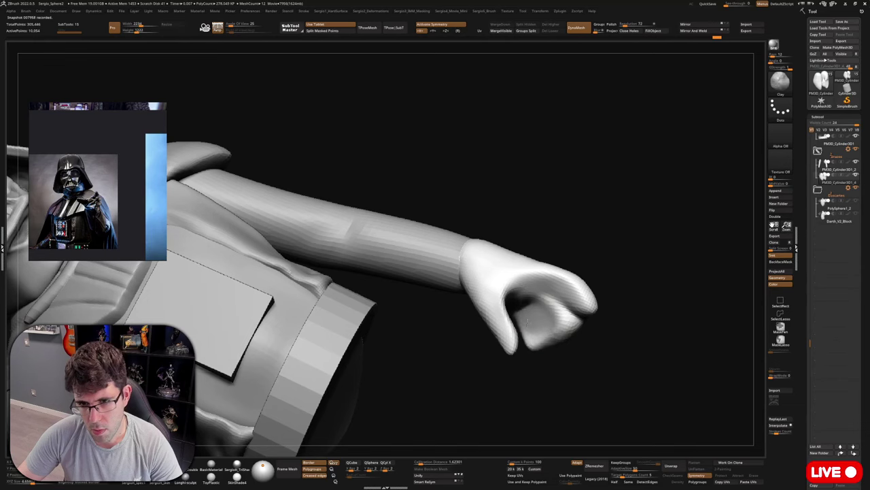
{"action": "right_click_drag", "start_coordinate": [538, 329], "coordinate": [590, 316]}
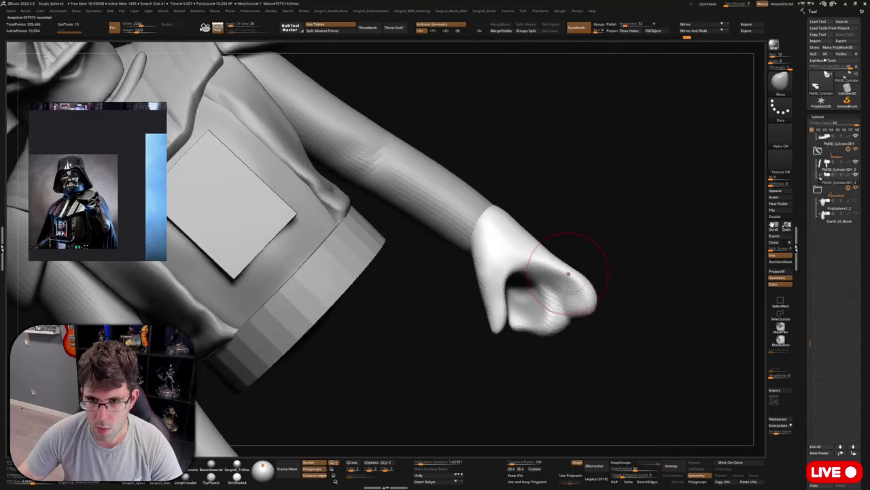
{"action": "mouse_move", "coordinate": [558, 279]}
{"action": "right_mouse_down"}
{"action": "mouse_move", "coordinate": [581, 310]}
{"action": "mouse_move", "coordinate": [564, 320]}
{"action": "mouse_move", "coordinate": [614, 317]}
{"action": "mouse_move", "coordinate": [578, 320]}
{"action": "mouse_move", "coordinate": [564, 290]}
{"action": "right_mouse_up"}
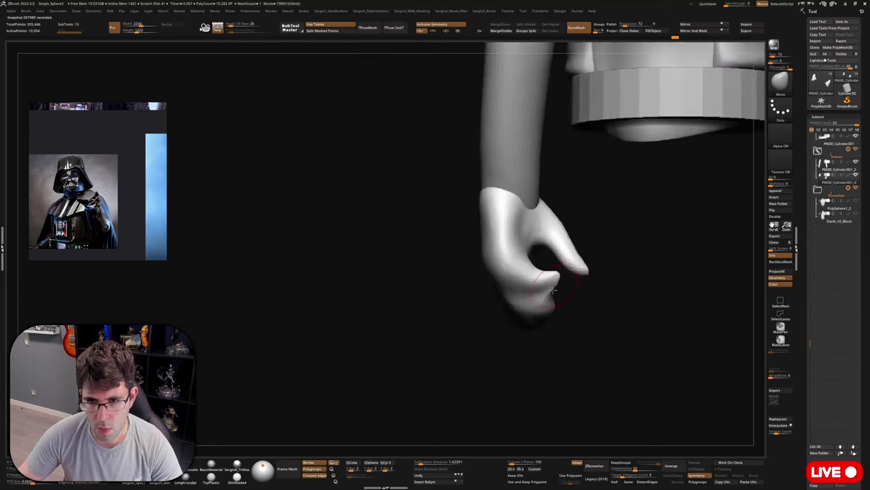
{"action": "right_click_drag", "start_coordinate": [555, 298], "coordinate": [591, 276]}
{"action": "right_click_drag", "start_coordinate": [606, 295], "coordinate": [602, 344], "text": "ctrl"}
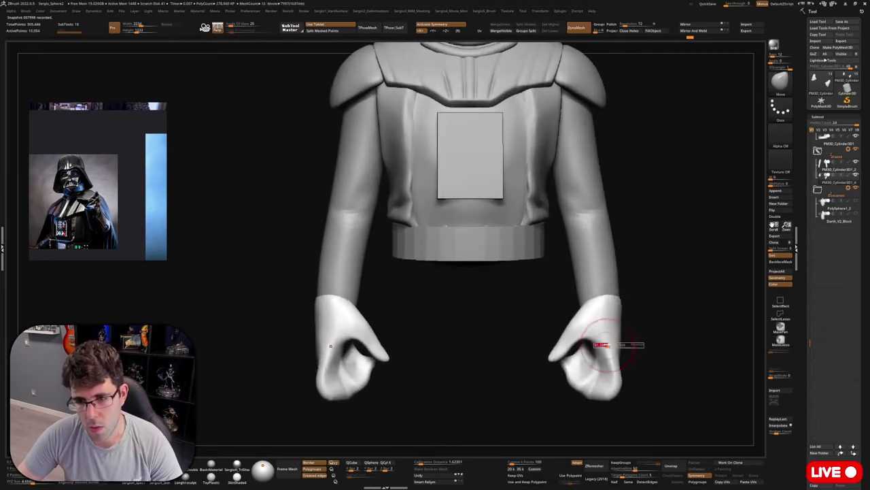
{"action": "left_click_drag", "start_coordinate": [610, 388], "coordinate": [583, 384]}
{"action": "scroll", "coordinate": [583, 383], "scroll_direction": "down", "scroll_amount": 3}
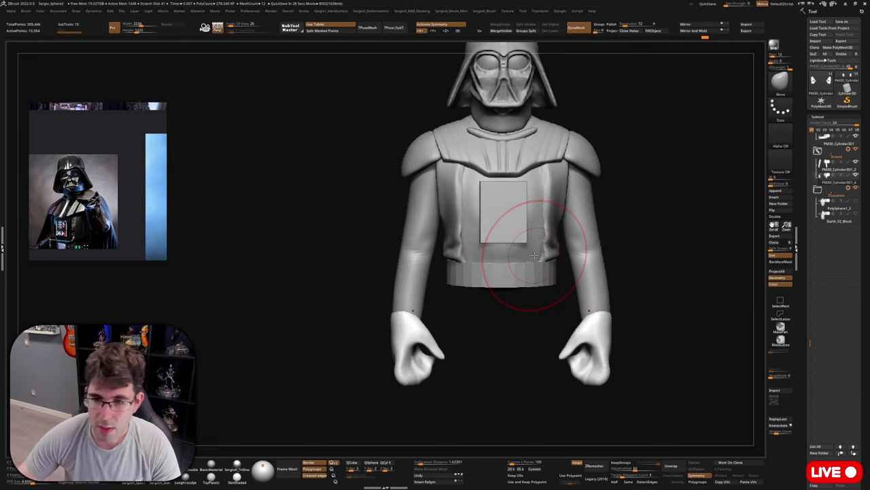
Widen the outer edge of the hands and adjust the wrist openings with the Move brush.
{"action": "mouse_move", "coordinate": [629, 231]}
{"action": "right_mouse_down"}
{"action": "mouse_move", "coordinate": [637, 297]}
{"action": "mouse_move", "coordinate": [589, 264]}
{"action": "mouse_move", "coordinate": [595, 279]}
{"action": "mouse_move", "coordinate": [586, 279]}
{"action": "right_mouse_up"}
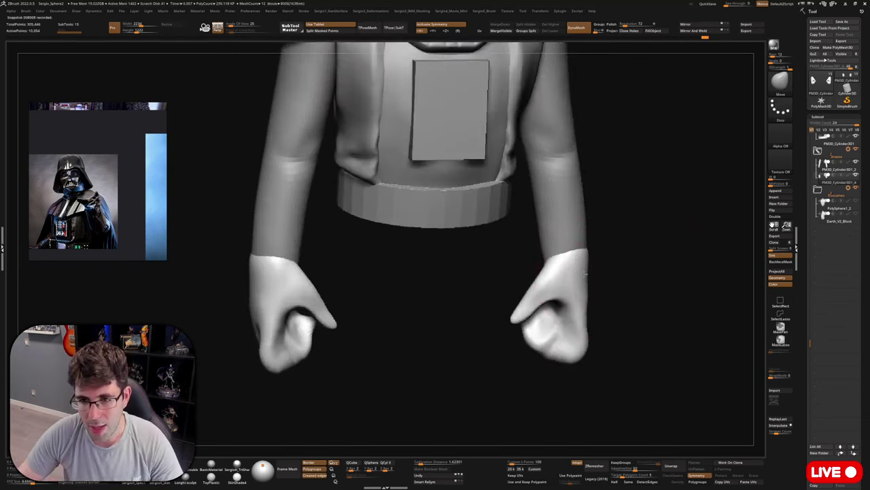
{"action": "left_click_drag", "start_coordinate": [583, 293], "coordinate": [596, 296]}
{"action": "left_click_drag", "start_coordinate": [585, 260], "coordinate": [551, 261]}
Select the arms and refine the forearm and elbow silhouettes with the Move brush so they meet the wrists.
{"action": "left_click", "coordinate": [569, 235], "text": "alt"}
{"action": "left_click_drag", "start_coordinate": [583, 229], "coordinate": [577, 230]}
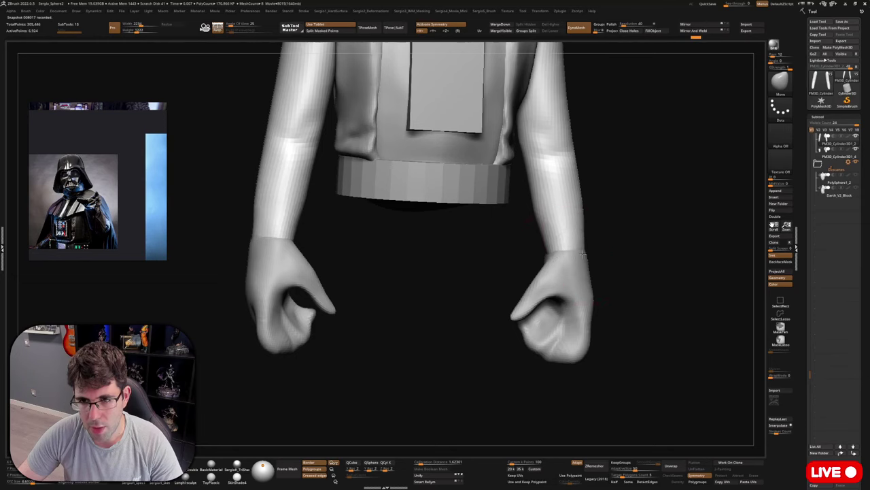
{"action": "left_click_drag", "start_coordinate": [476, 271], "coordinate": [680, 275]}
{"action": "left_click_drag", "start_coordinate": [575, 245], "coordinate": [568, 214]}
{"action": "key", "text": "ctrl+z"}
{"action": "right_click_drag", "start_coordinate": [563, 259], "coordinate": [569, 316], "text": "alt"}
{"action": "mouse_move", "coordinate": [568, 316]}
{"action": "right_mouse_down"}
{"action": "mouse_move", "coordinate": [538, 285]}
{"action": "mouse_move", "coordinate": [570, 264]}
{"action": "right_mouse_up"}
{"action": "left_click_drag", "start_coordinate": [537, 264], "coordinate": [616, 275]}
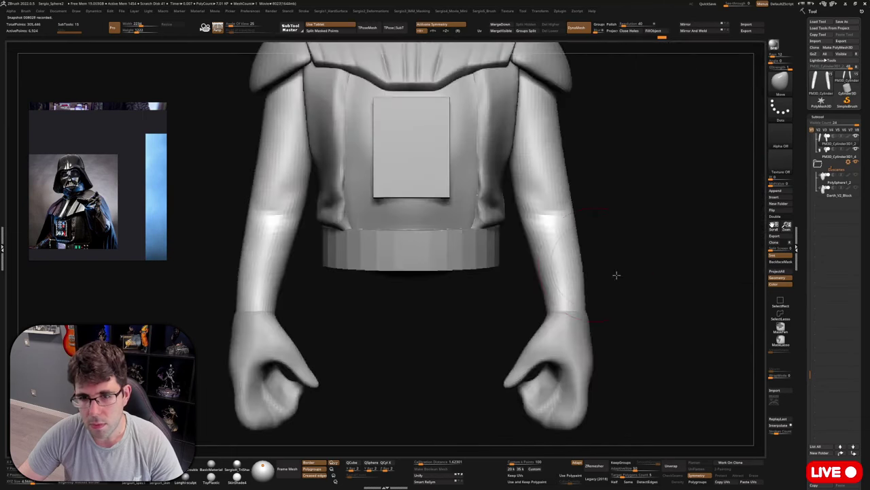
{"action": "left_click_drag", "start_coordinate": [573, 215], "coordinate": [522, 237]}
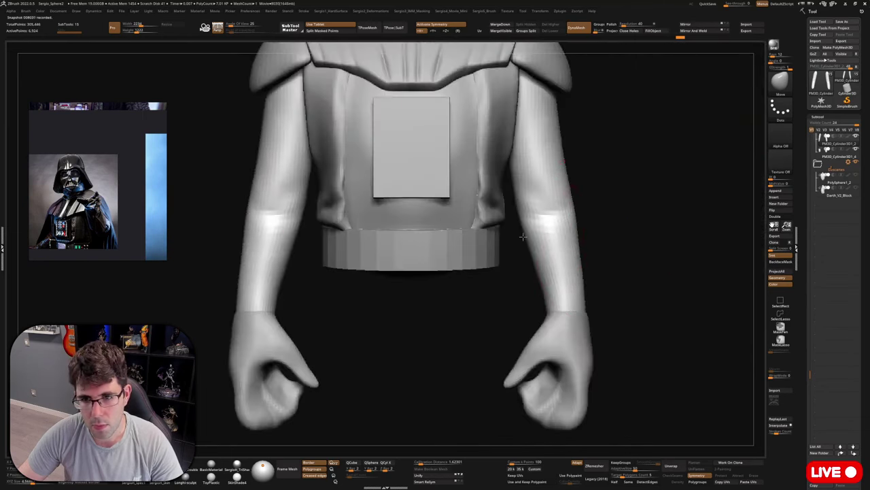
Select the hands and lasso-mask the fingers up to the knuckles, leaving the thumbs unmasked.
{"action": "right_click_drag", "start_coordinate": [563, 276], "coordinate": [560, 238], "text": "ctrl"}
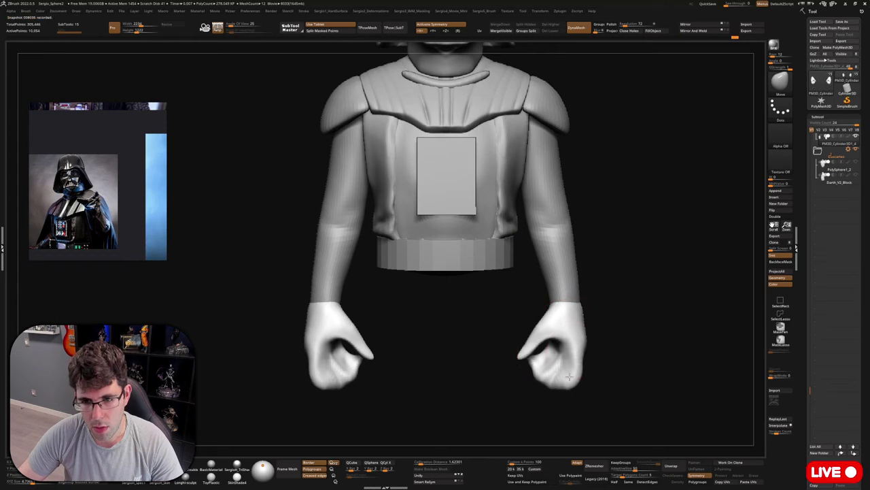
{"action": "key", "text": "ctrl+shift+z"}
{"action": "mouse_move", "coordinate": [643, 336]}
{"action": "left_mouse_down", "text": "ctrl"}
{"action": "mouse_move", "coordinate": [585, 338]}
{"action": "mouse_move", "coordinate": [651, 397]}
{"action": "mouse_move", "coordinate": [646, 374]}
{"action": "left_mouse_up", "text": "ctrl"}
{"action": "left_click_drag", "start_coordinate": [633, 364], "coordinate": [626, 371]}
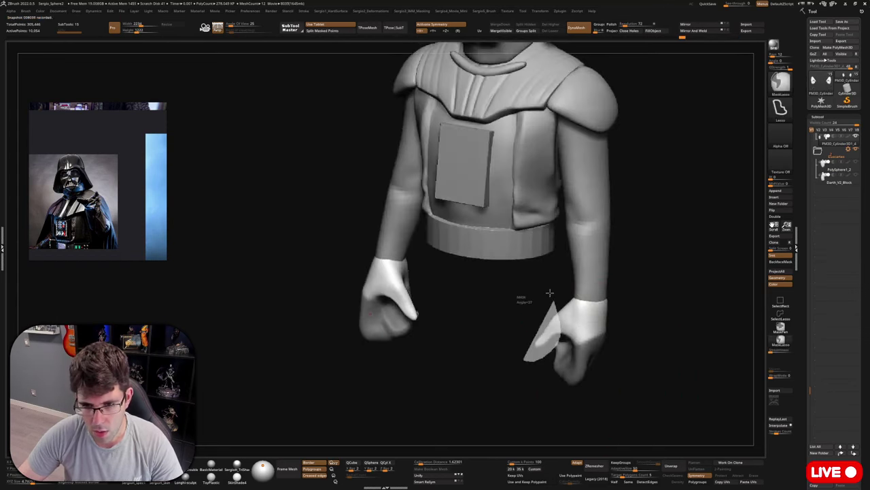
{"action": "key", "text": "ctrl+z"}
{"action": "mouse_move", "coordinate": [552, 383]}
{"action": "left_mouse_down", "text": "shift"}
{"action": "mouse_move", "coordinate": [569, 354]}
{"action": "mouse_move", "coordinate": [554, 347]}
{"action": "mouse_move", "coordinate": [517, 372]}
{"action": "left_mouse_up", "text": "shift"}
{"action": "key", "text": "ctrl+z"}
{"action": "key", "text": "ctrl+z"}
{"action": "key", "text": "ctrl+z"}
{"action": "key", "text": "ctrl+z"}
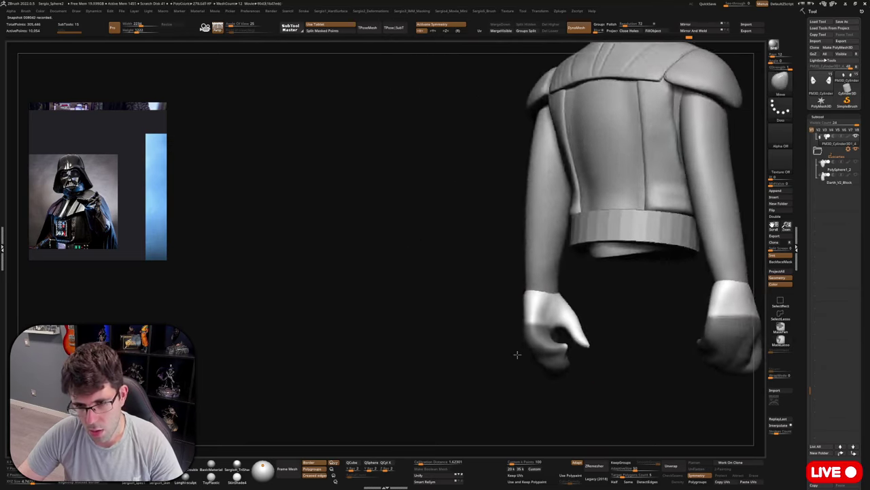
{"action": "mouse_move", "coordinate": [582, 369]}
{"action": "left_mouse_down", "text": "ctrl"}
{"action": "mouse_move", "coordinate": [540, 365]}
{"action": "mouse_move", "coordinate": [643, 359]}
{"action": "mouse_move", "coordinate": [630, 367]}
{"action": "mouse_move", "coordinate": [596, 335]}
{"action": "left_mouse_up", "text": "ctrl"}
Invert the mask, place the transform gizmo at the knuckles and rotate the fingers inward.
{"action": "key", "text": "w"}
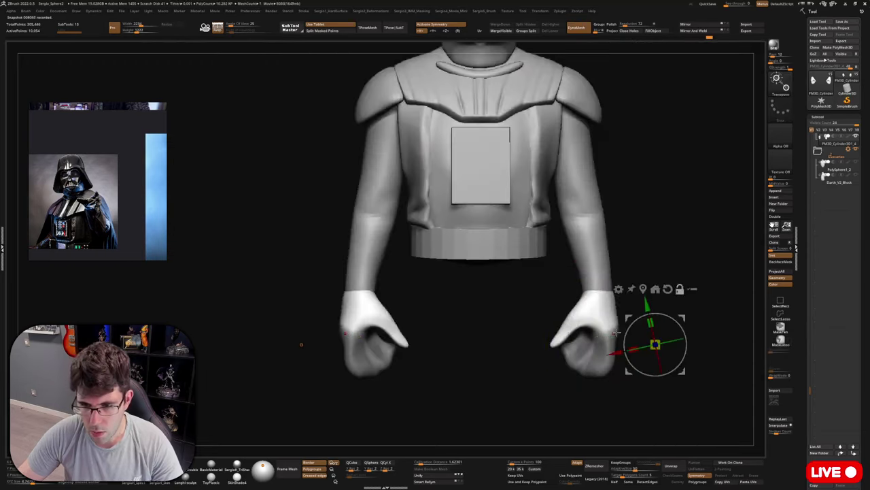
{"action": "left_click", "coordinate": [627, 313], "text": "ctrl"}
{"action": "left_click", "coordinate": [606, 328], "text": "alt"}
{"action": "mouse_move", "coordinate": [686, 336]}
{"action": "left_mouse_down", "text": "shift"}
{"action": "mouse_move", "coordinate": [633, 327]}
{"action": "mouse_move", "coordinate": [707, 334]}
{"action": "mouse_move", "coordinate": [680, 333]}
{"action": "mouse_move", "coordinate": [690, 333]}
{"action": "left_mouse_up", "text": "shift"}
{"action": "left_click", "coordinate": [627, 330], "text": "alt"}
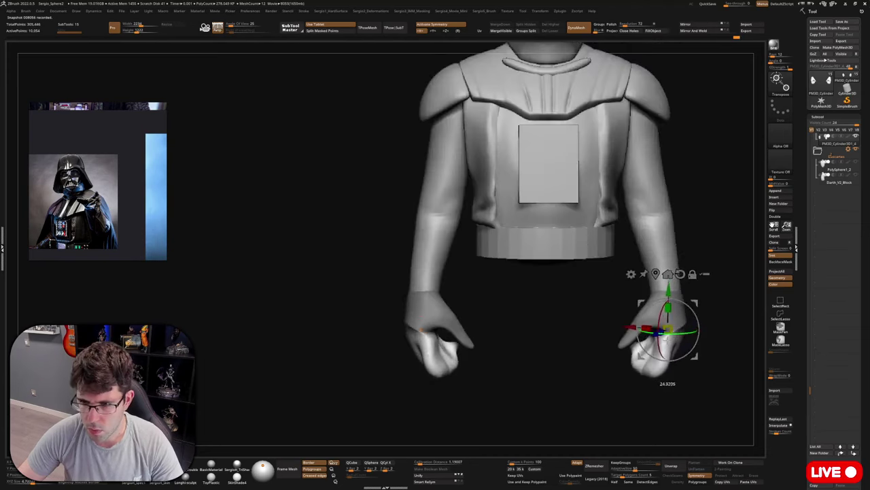
{"action": "left_click_drag", "start_coordinate": [695, 303], "coordinate": [699, 303]}
{"action": "key", "text": "ctrl+z"}
{"action": "key", "text": "ctrl+z"}
{"action": "key", "text": "ctrl+z"}
{"action": "key", "text": "ctrl+z"}
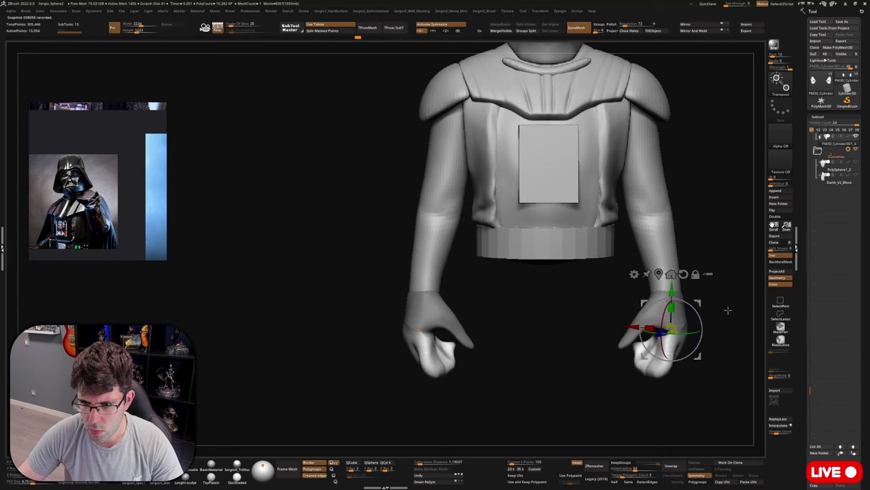
Reshape the unmasked fingers with the Move brush, keeping the rest of the hands masked.
{"action": "mouse_move", "coordinate": [616, 357]}
{"action": "left_mouse_down"}
{"action": "mouse_move", "coordinate": [600, 358]}
{"action": "mouse_move", "coordinate": [626, 315]}
{"action": "mouse_move", "coordinate": [617, 315]}
{"action": "mouse_move", "coordinate": [645, 324]}
{"action": "mouse_move", "coordinate": [633, 359]}
{"action": "mouse_move", "coordinate": [623, 331]}
{"action": "mouse_move", "coordinate": [632, 324]}
{"action": "left_mouse_up"}
{"action": "key", "text": "q"}
{"action": "key", "text": "s"}
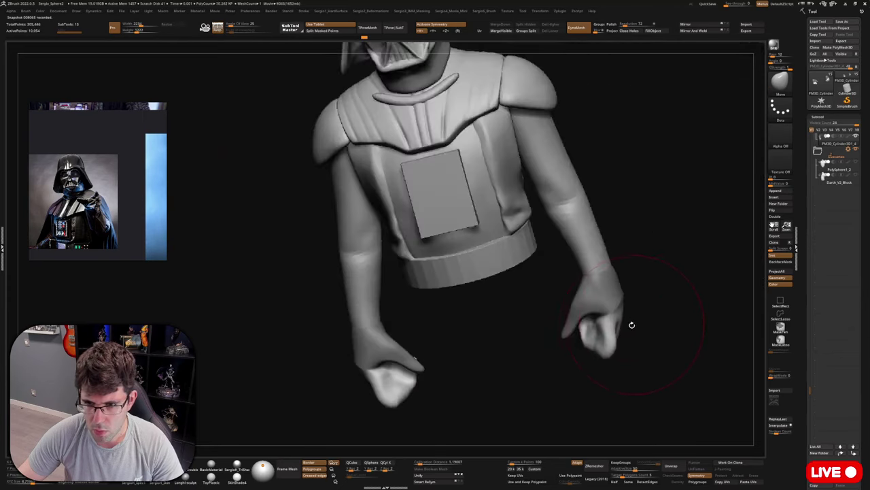
{"action": "key", "text": "ctrl+z"}
{"action": "key", "text": "ctrl+z"}
{"action": "key", "text": "ctrl+z"}
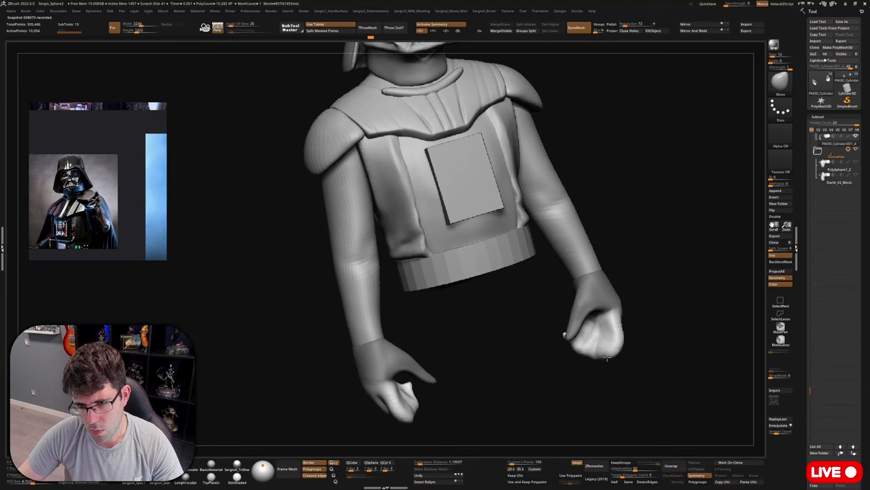
{"action": "left_click_drag", "start_coordinate": [625, 336], "coordinate": [618, 357]}
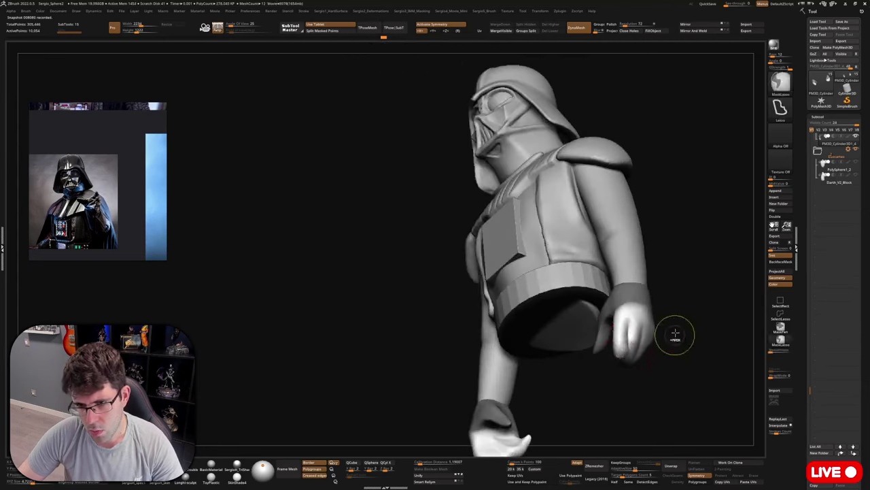
Invert and clear the hand mask, and flatten the back of the hands with the TrimDynamic brush.
{"action": "left_click_drag", "start_coordinate": [676, 334], "coordinate": [684, 342], "text": "ctrl"}
{"action": "left_click_drag", "start_coordinate": [680, 340], "coordinate": [647, 330]}
{"action": "key", "text": "ctrl+z"}
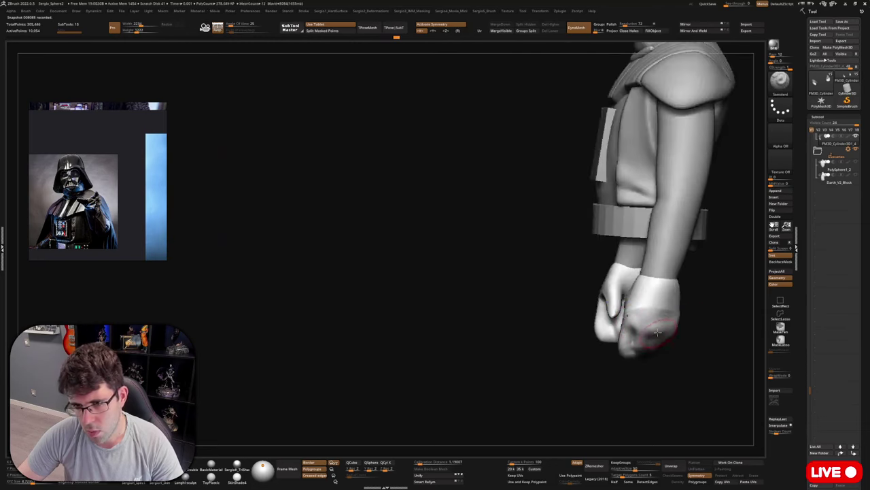
{"action": "mouse_move", "coordinate": [670, 330]}
{"action": "right_mouse_down"}
{"action": "mouse_move", "coordinate": [684, 330]}
{"action": "mouse_move", "coordinate": [660, 311]}
{"action": "right_mouse_up"}
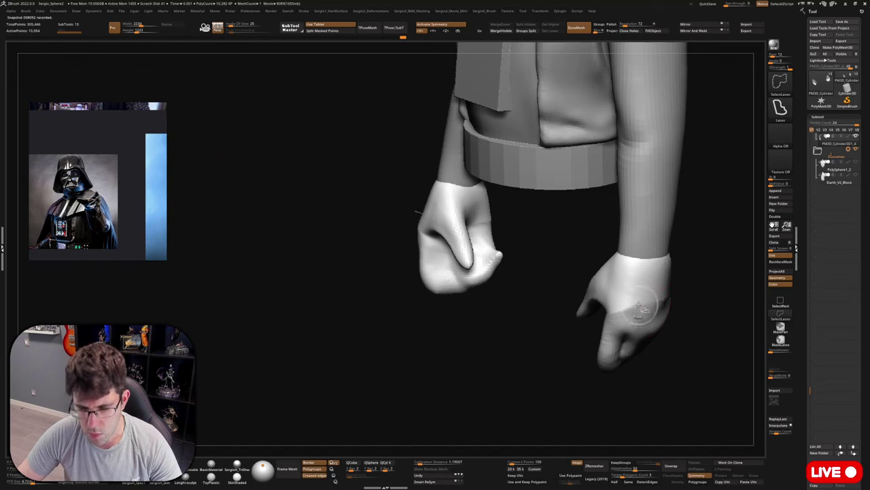
{"action": "key", "text": "ctrl+shift+z"}
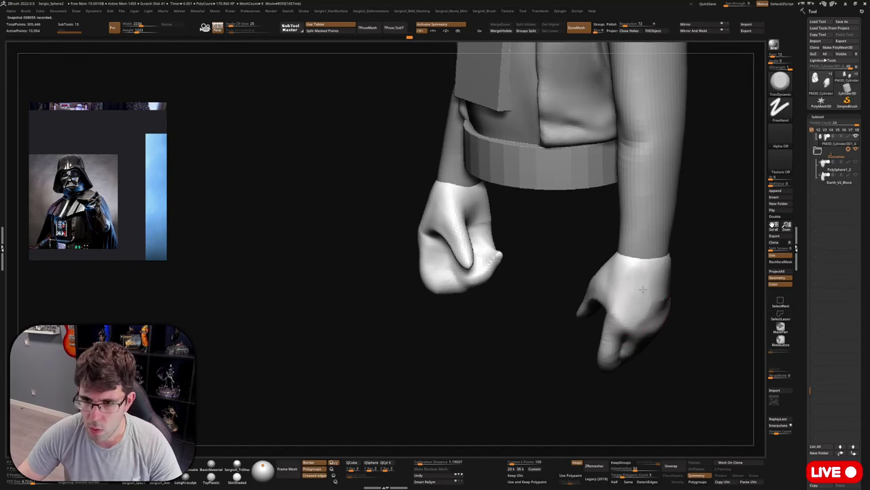
{"action": "key", "text": "ctrl+shift+z"}
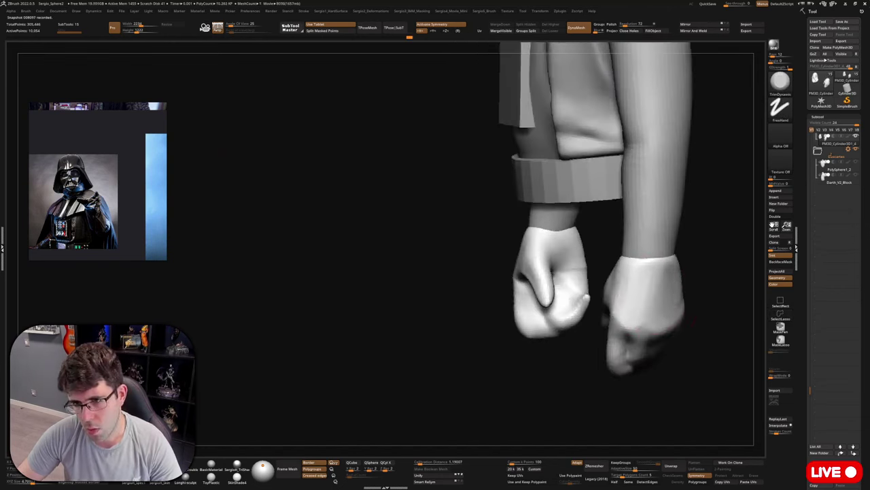
{"action": "key", "text": "ctrl+shift+z"}
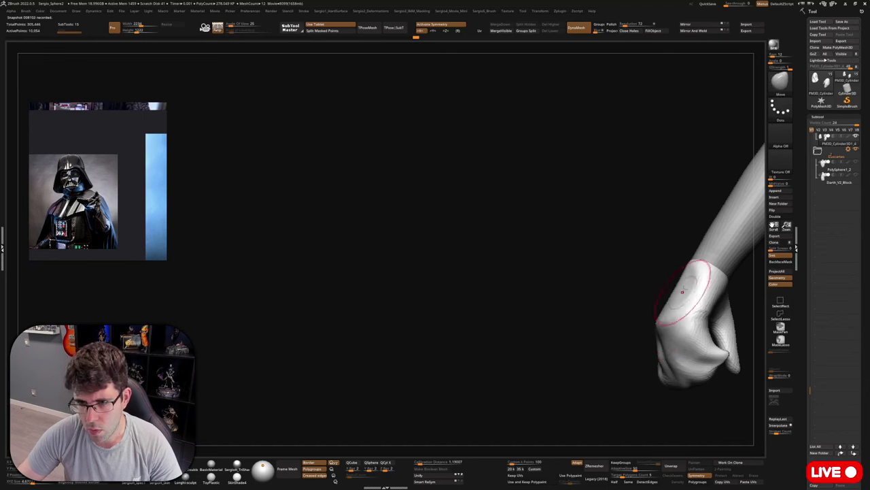
Refine the knuckles and back of the hands with the Move brush and smooth the surface.
{"action": "key", "text": "ctrl+shift+z"}
{"action": "key", "text": "ctrl+shift+z"}
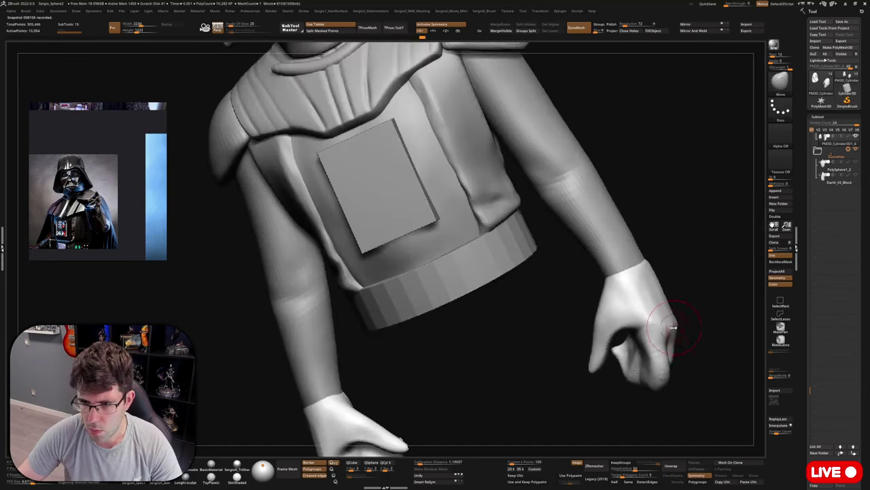
{"action": "key", "text": "ctrl+shift+z"}
{"action": "key", "text": "ctrl+shift+z"}
{"action": "key", "text": "ctrl+shift+z"}
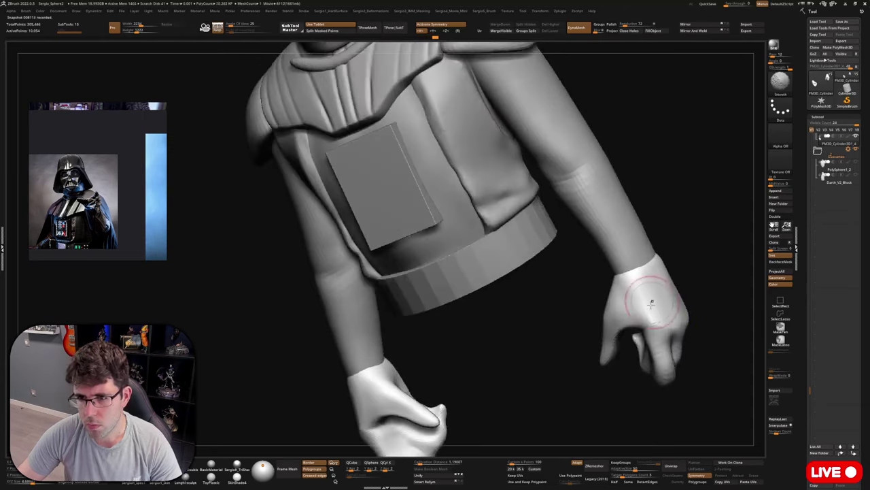
{"action": "mouse_move", "coordinate": [651, 301]}
{"action": "right_mouse_down", "text": "alt"}
{"action": "mouse_move", "coordinate": [600, 265]}
{"action": "mouse_move", "coordinate": [639, 290]}
{"action": "right_mouse_up", "text": "alt"}
{"action": "key", "text": "ctrl+shift+z"}
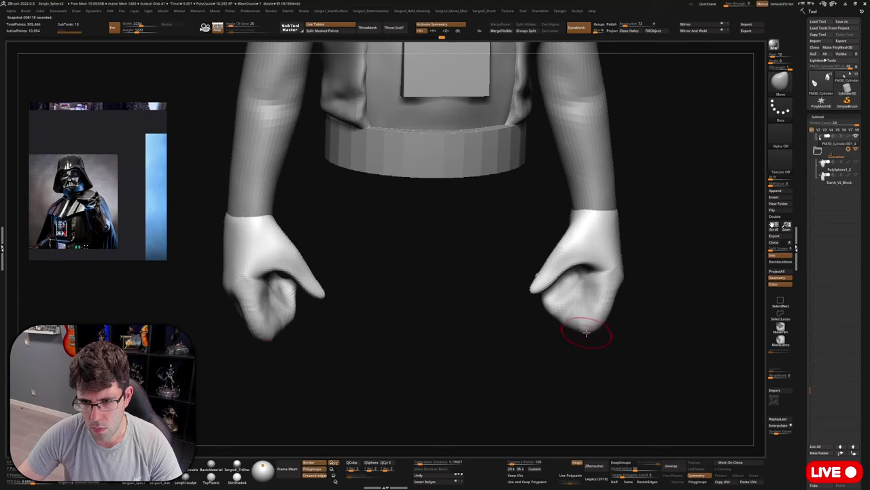
Adjust the curl and spacing of the fingers from several angles with the Move brush.
{"action": "mouse_move", "coordinate": [586, 332]}
{"action": "right_mouse_down"}
{"action": "mouse_move", "coordinate": [605, 319]}
{"action": "mouse_move", "coordinate": [591, 323]}
{"action": "right_mouse_up"}
{"action": "left_click_drag", "start_coordinate": [590, 324], "coordinate": [596, 321]}
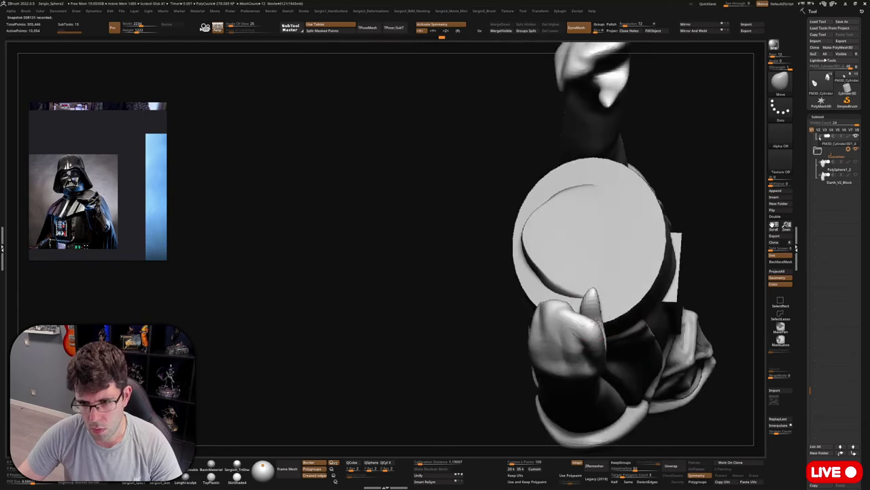
{"action": "key", "text": "ctrl+shift+z"}
{"action": "key", "text": "ctrl+shift+z"}
{"action": "key", "text": "ctrl+shift+z"}
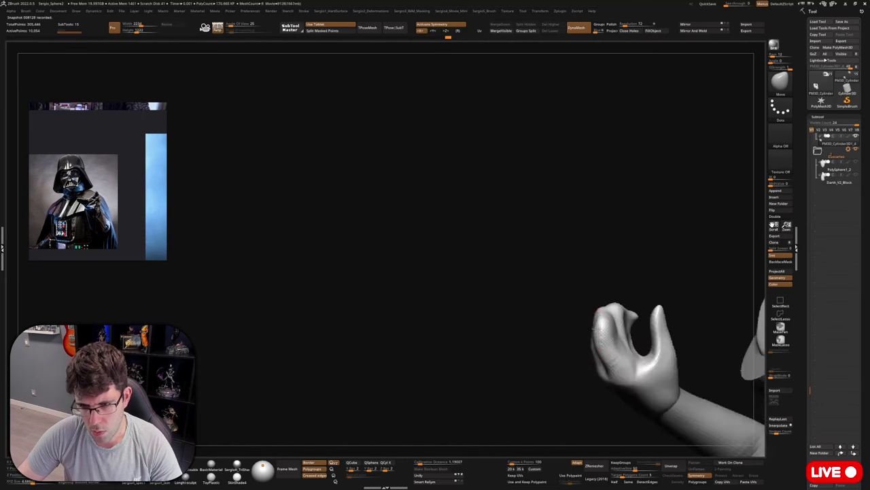
{"action": "key", "text": "ctrl+shift+z"}
{"action": "key", "text": "ctrl+shift+z"}
{"action": "key", "text": "ctrl+shift+z"}
{"action": "key", "text": "ctrl+shift+z"}
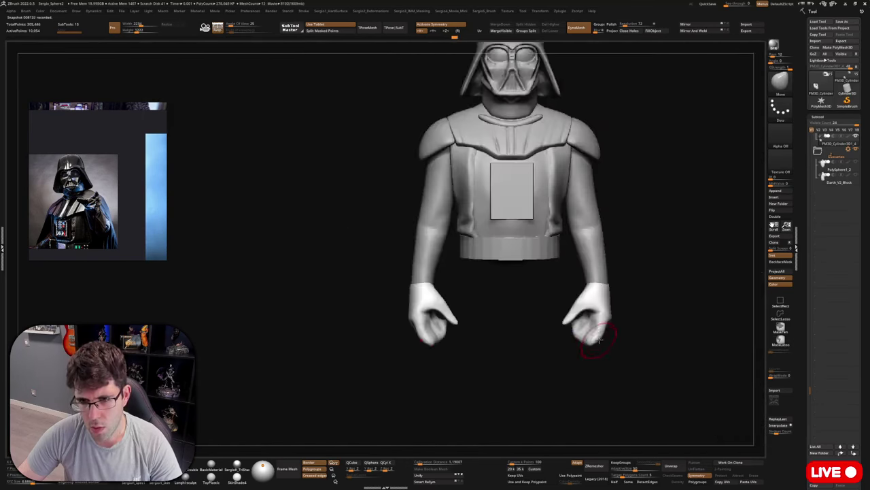
Refine the lower outline of the curled fingers and the palm hollow under the thumbs from the front.
{"action": "key", "text": "ctrl+shift+z"}
{"action": "key", "text": "ctrl+shift+z"}
{"action": "key", "text": "ctrl+shift+z"}
{"action": "key", "text": "ctrl+shift+z"}
{"action": "key", "text": "ctrl+shift+z"}
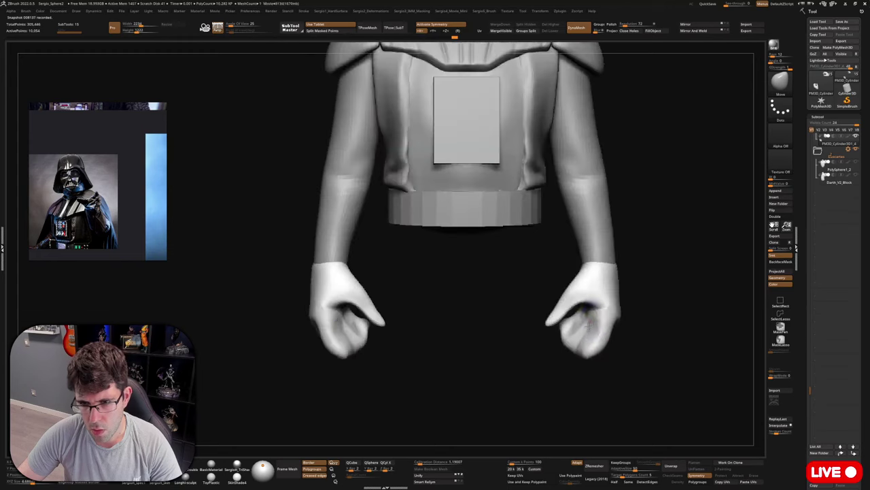
Mask the thumbs with the MaskLasso brush and invert the mask so only the thumbs can be transformed.
{"action": "key", "text": "ctrl+shift+z"}
{"action": "key", "text": "ctrl+shift+z"}
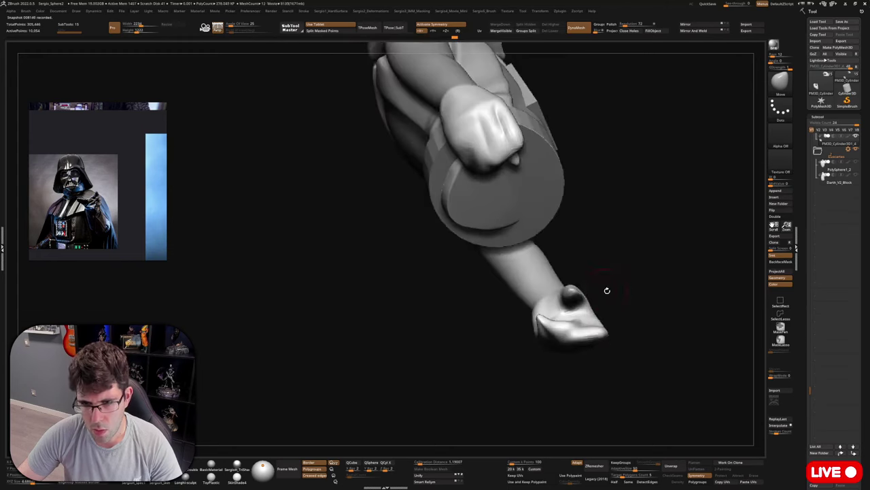
{"action": "key", "text": "ctrl+shift+z"}
{"action": "key", "text": "ctrl+shift+z"}
{"action": "key", "text": "ctrl+shift+z"}
{"action": "key", "text": "ctrl+shift+z"}
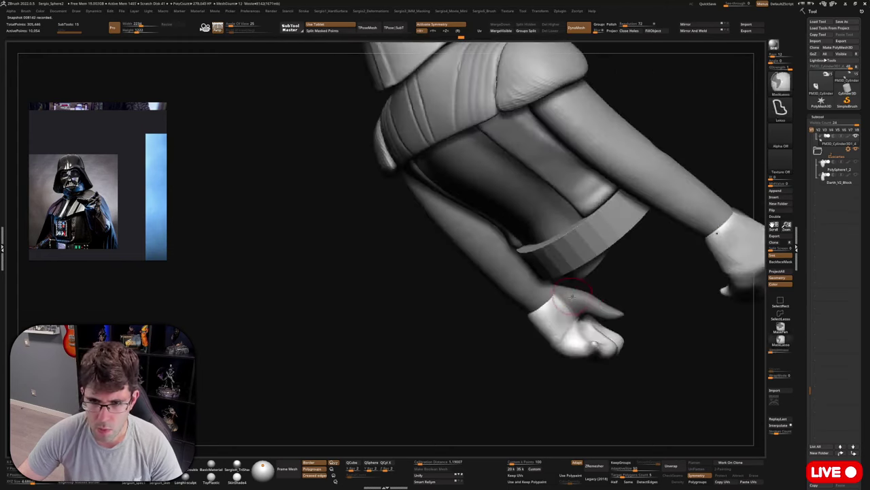
{"action": "key", "text": "ctrl+shift+z"}
{"action": "key", "text": "ctrl+shift+z"}
{"action": "key", "text": "ctrl+shift+z"}
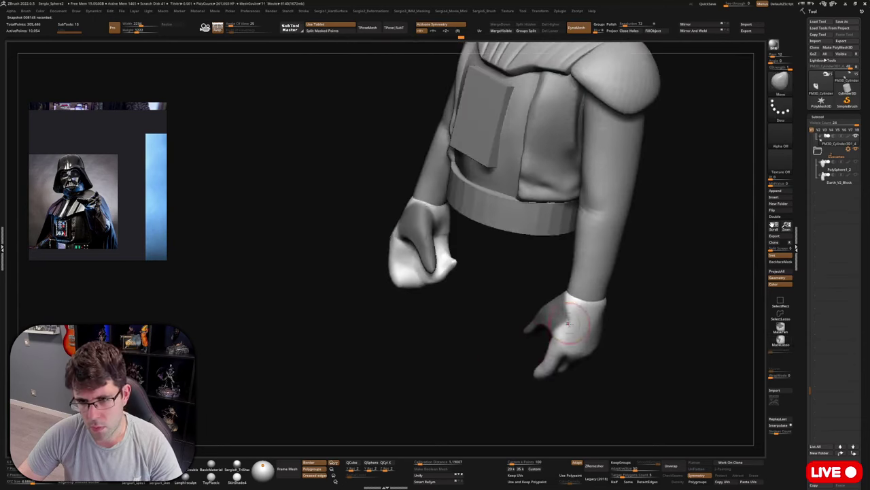
{"action": "key", "text": "ctrl+shift+z"}
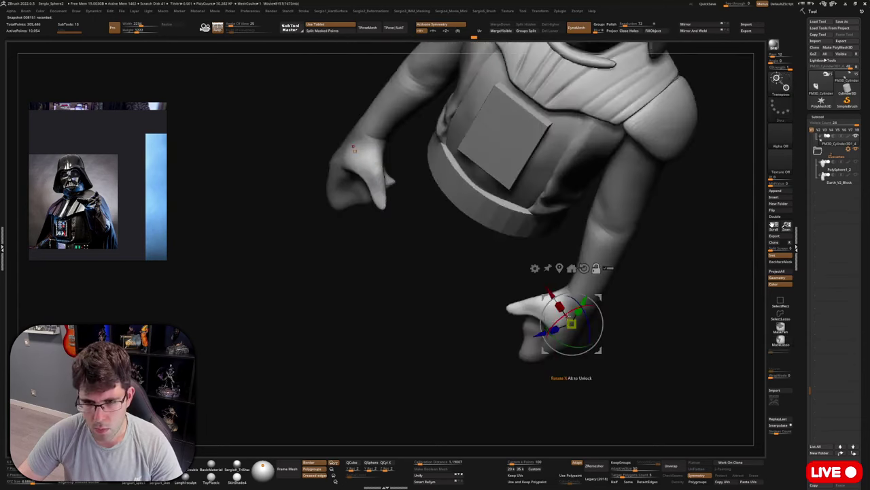
Rotate the unmasked thumbs about their base with the transform gizmo to angle them toward the curled fingers.
{"action": "key", "text": "ctrl+shift+z"}
{"action": "key", "text": "ctrl+shift+z"}
{"action": "key", "text": "ctrl+shift+z"}
{"action": "key", "text": "ctrl+shift+z"}
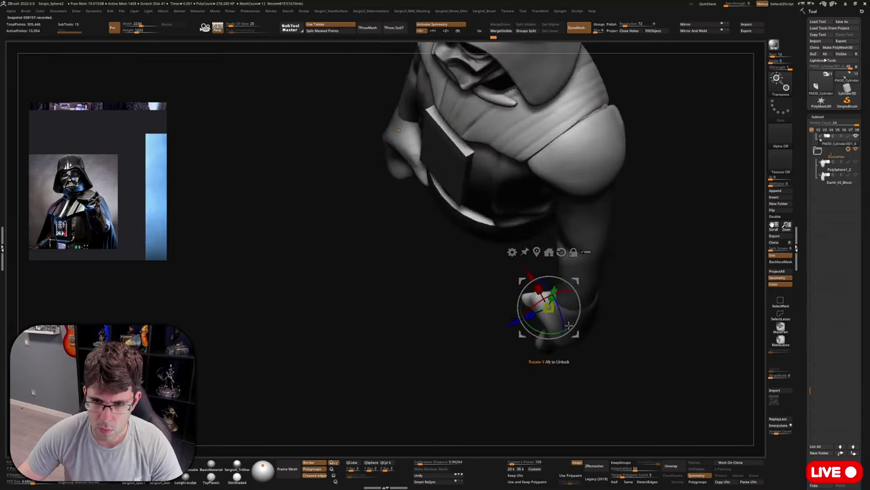
{"action": "left_click_drag", "start_coordinate": [568, 325], "coordinate": [575, 286]}
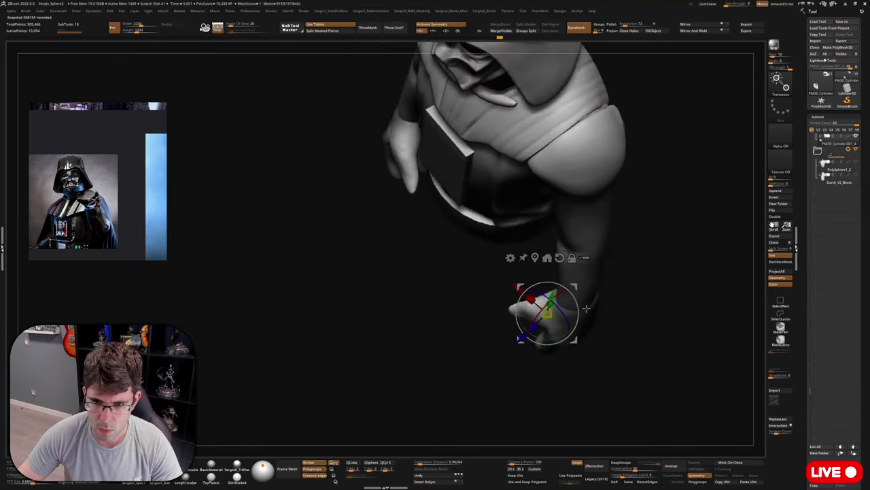
{"action": "key", "text": "ctrl+shift+z"}
Shorten the thumbs and reshape their tips and inner curve with the Move brush.
{"action": "key", "text": "q"}
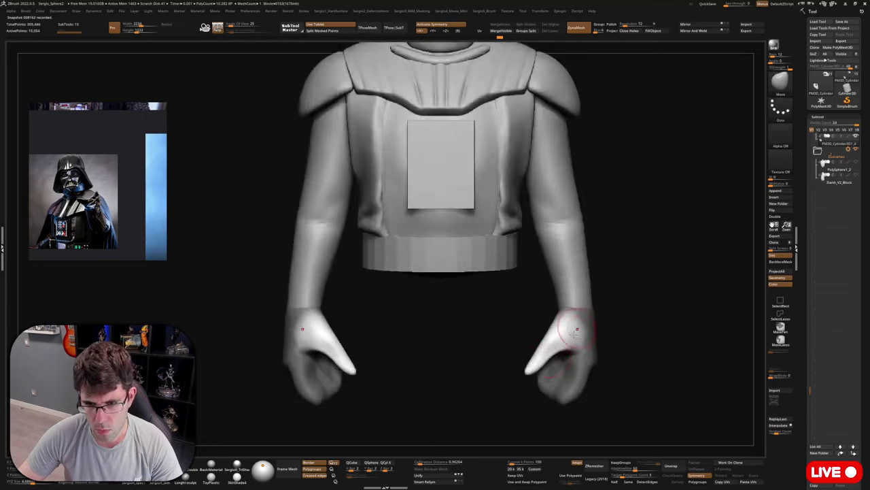
{"action": "mouse_move", "coordinate": [534, 371]}
{"action": "left_mouse_down"}
{"action": "mouse_move", "coordinate": [524, 360]}
{"action": "mouse_move", "coordinate": [552, 340]}
{"action": "left_mouse_up"}
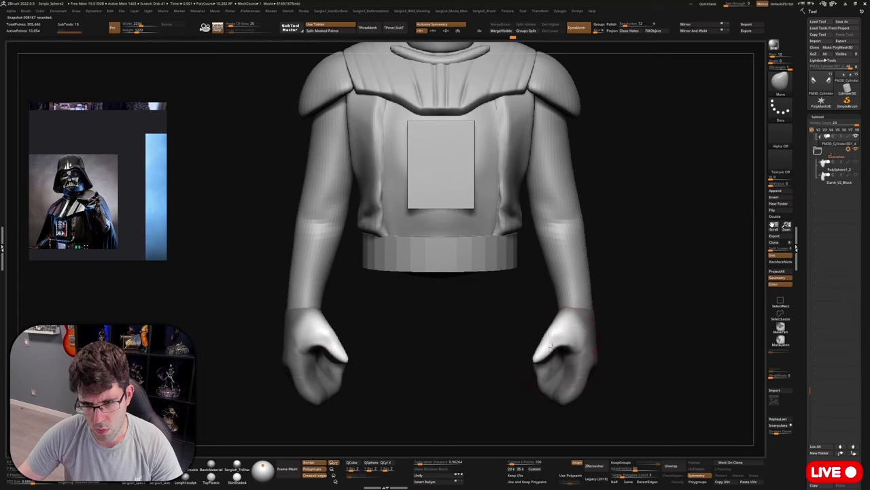
{"action": "left_click_drag", "start_coordinate": [622, 349], "coordinate": [556, 362]}
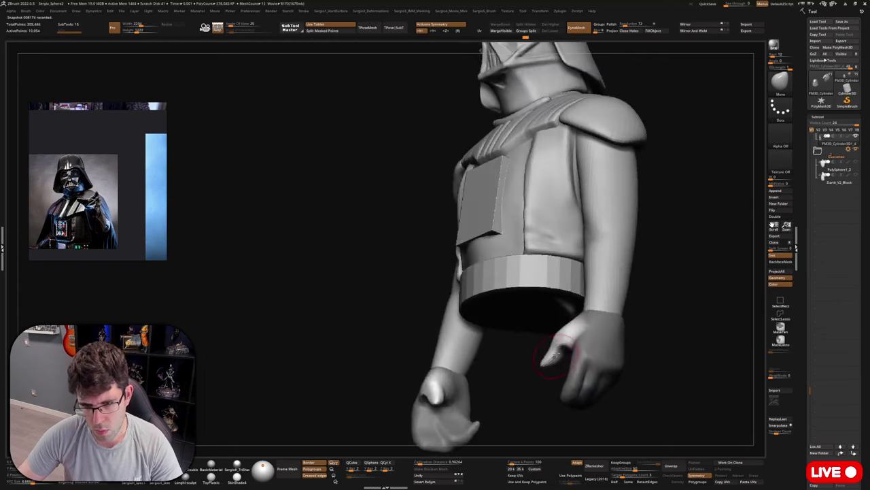
{"action": "mouse_move", "coordinate": [564, 343]}
{"action": "left_mouse_down"}
{"action": "mouse_move", "coordinate": [616, 325]}
{"action": "mouse_move", "coordinate": [559, 352]}
{"action": "mouse_move", "coordinate": [572, 340]}
{"action": "left_mouse_up"}
Build up the thumb base and palm with the Clay brush and smooth the transition.
{"action": "key", "text": "b"}
{"action": "key", "text": "c"}
{"action": "key", "text": "l"}
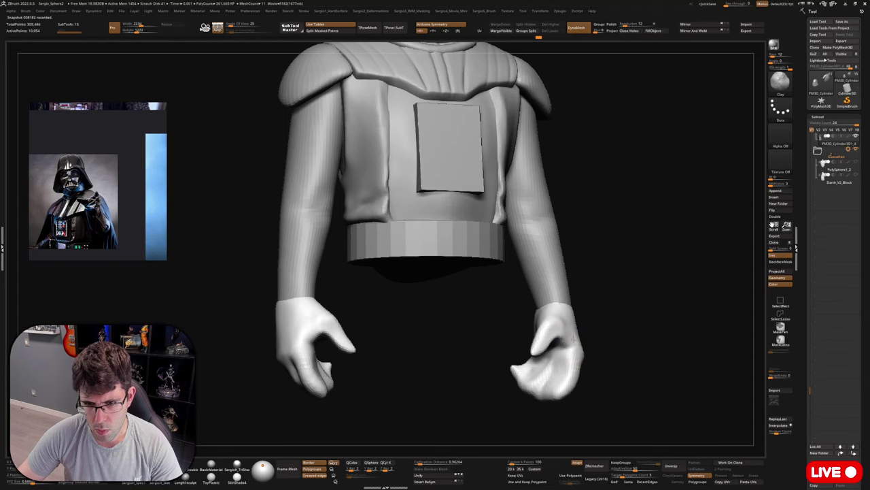
{"action": "right_click_drag", "start_coordinate": [574, 341], "coordinate": [560, 330]}
{"action": "left_click_drag", "start_coordinate": [560, 330], "coordinate": [565, 339]}
{"action": "right_click_drag", "start_coordinate": [564, 338], "coordinate": [569, 347]}
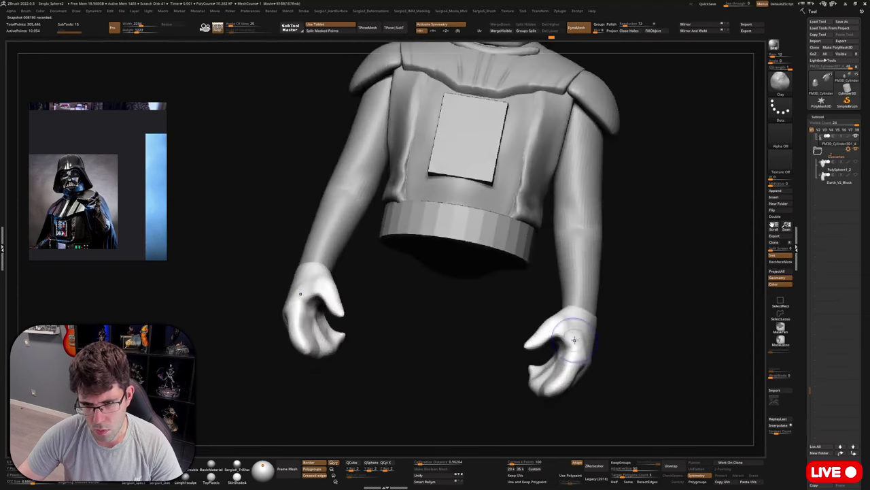
{"action": "mouse_move", "coordinate": [569, 348]}
{"action": "left_mouse_down", "text": "shift"}
{"action": "mouse_move", "coordinate": [581, 341]}
{"action": "mouse_move", "coordinate": [592, 389]}
{"action": "mouse_move", "coordinate": [569, 381]}
{"action": "mouse_move", "coordinate": [559, 355]}
{"action": "left_mouse_up", "text": "shift"}
Refine the thumb base and the palm outline with the Move brush from several angles.
{"action": "key", "text": "b"}
{"action": "key", "text": "m"}
{"action": "key", "text": "v"}
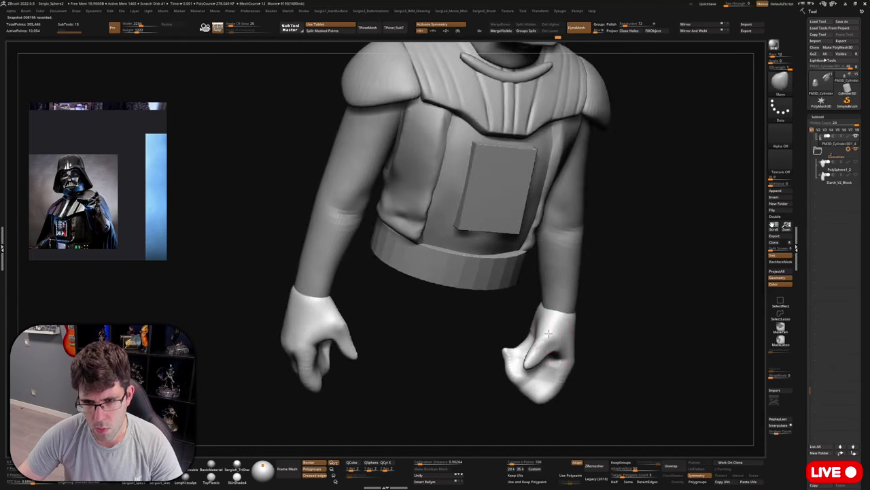
{"action": "mouse_move", "coordinate": [548, 318]}
{"action": "left_mouse_down"}
{"action": "mouse_move", "coordinate": [542, 314]}
{"action": "mouse_move", "coordinate": [583, 350]}
{"action": "mouse_move", "coordinate": [577, 353]}
{"action": "left_mouse_up"}
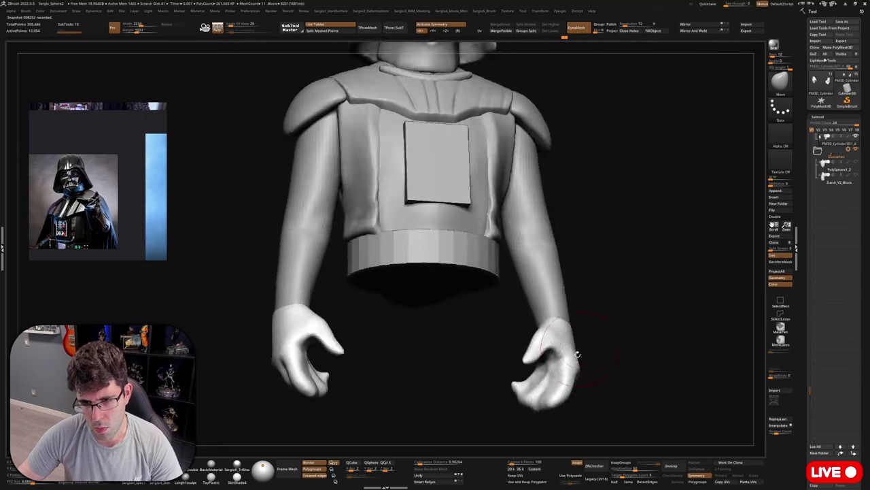
{"action": "right_click_drag", "start_coordinate": [571, 360], "coordinate": [559, 346], "text": "ctrl"}
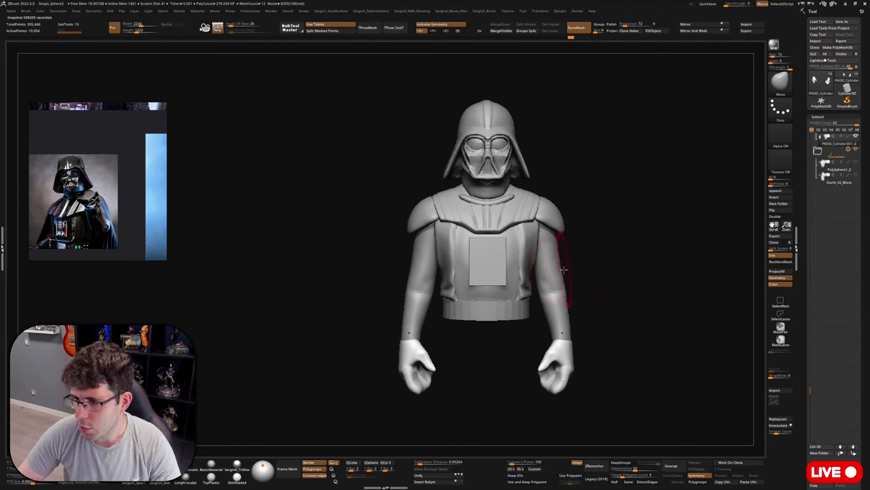
Adjust the hand, wrist and forearm silhouette from the front and side with the Move brush.
{"action": "mouse_move", "coordinate": [603, 268]}
{"action": "right_mouse_down"}
{"action": "mouse_move", "coordinate": [608, 282]}
{"action": "mouse_move", "coordinate": [575, 289]}
{"action": "right_mouse_up"}
{"action": "right_click_drag", "start_coordinate": [558, 340], "coordinate": [547, 276], "text": "alt"}
{"action": "mouse_move", "coordinate": [548, 276]}
{"action": "left_mouse_down"}
{"action": "mouse_move", "coordinate": [565, 317]}
{"action": "mouse_move", "coordinate": [599, 303]}
{"action": "mouse_move", "coordinate": [602, 284]}
{"action": "left_mouse_up"}
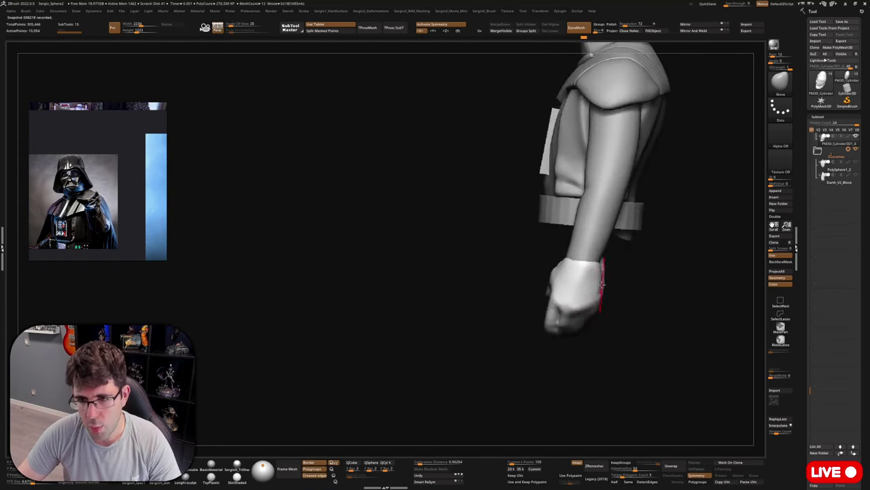
{"action": "left_click", "coordinate": [597, 249], "text": "alt"}
{"action": "left_click_drag", "start_coordinate": [601, 261], "coordinate": [589, 315]}
Isolate the hands and lasso-mask them across the wrist, leaving only the wrist ends free to transform.
{"action": "key", "text": "ctrl"}
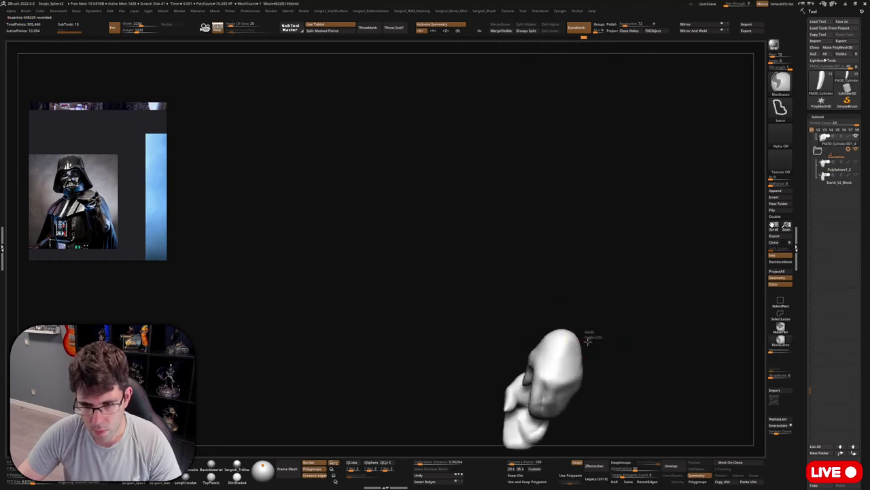
{"action": "mouse_move", "coordinate": [561, 281]}
{"action": "left_mouse_down"}
{"action": "mouse_move", "coordinate": [602, 334]}
{"action": "mouse_move", "coordinate": [592, 335]}
{"action": "left_mouse_up"}
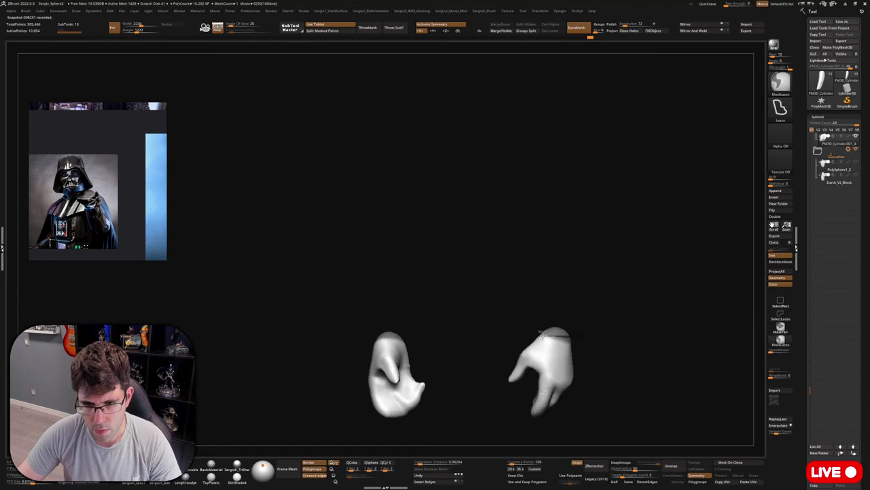
{"action": "left_click", "coordinate": [567, 337], "text": "ctrl"}
{"action": "left_click", "coordinate": [586, 339], "text": "ctrl"}
{"action": "left_click", "coordinate": [569, 341], "text": "ctrl"}
{"action": "key", "text": "w"}
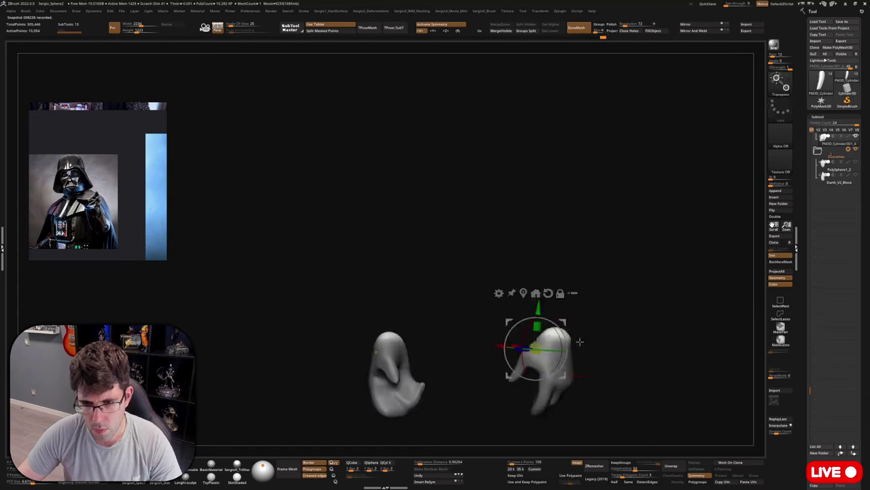
Pull the wrist ends up the forearms with the gizmo and scale them into long glove cuffs.
{"action": "left_click_drag", "start_coordinate": [578, 342], "coordinate": [537, 249]}
{"action": "left_click_drag", "start_coordinate": [587, 300], "coordinate": [634, 268], "text": "shift"}
{"action": "left_click_drag", "start_coordinate": [608, 262], "coordinate": [592, 270]}
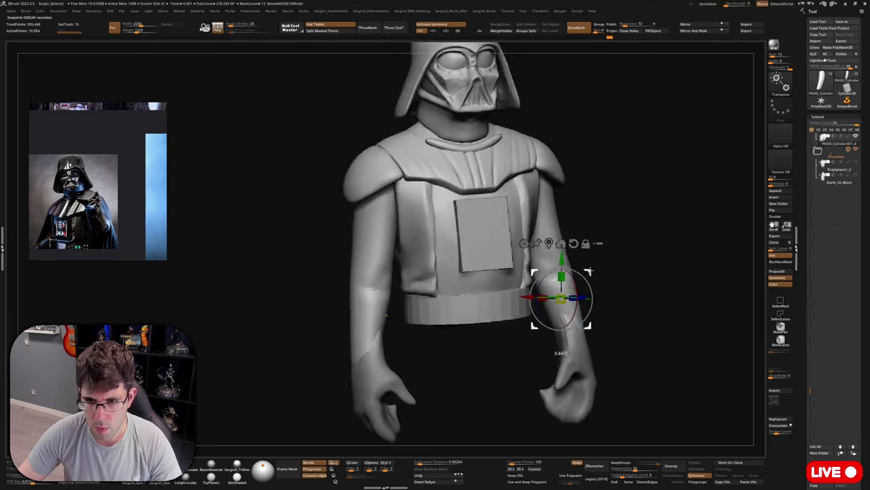
{"action": "left_click_drag", "start_coordinate": [386, 314], "coordinate": [464, 289]}
{"action": "left_click_drag", "start_coordinate": [560, 315], "coordinate": [565, 311]}
{"action": "mouse_move", "coordinate": [569, 279]}
{"action": "left_mouse_down"}
{"action": "mouse_move", "coordinate": [556, 285]}
{"action": "mouse_move", "coordinate": [564, 354]}
{"action": "mouse_move", "coordinate": [592, 282]}
{"action": "mouse_move", "coordinate": [631, 279]}
{"action": "mouse_move", "coordinate": [574, 277]}
{"action": "mouse_move", "coordinate": [592, 285]}
{"action": "mouse_move", "coordinate": [582, 272]}
{"action": "mouse_move", "coordinate": [521, 283]}
{"action": "mouse_move", "coordinate": [583, 297]}
{"action": "mouse_move", "coordinate": [565, 306]}
{"action": "mouse_move", "coordinate": [598, 278]}
{"action": "mouse_move", "coordinate": [633, 266]}
{"action": "mouse_move", "coordinate": [622, 263]}
{"action": "mouse_move", "coordinate": [628, 287]}
{"action": "mouse_move", "coordinate": [618, 312]}
{"action": "mouse_move", "coordinate": [561, 313]}
{"action": "mouse_move", "coordinate": [589, 313]}
{"action": "mouse_move", "coordinate": [569, 305]}
{"action": "left_mouse_up"}
{"action": "key", "text": "q"}
Smooth and reshape the upper edge of the glove cuffs so they wrap around the forearms.
{"action": "left_click_drag", "start_coordinate": [522, 257], "coordinate": [506, 262], "text": "shift"}
{"action": "right_click_drag", "start_coordinate": [506, 277], "coordinate": [508, 265]}
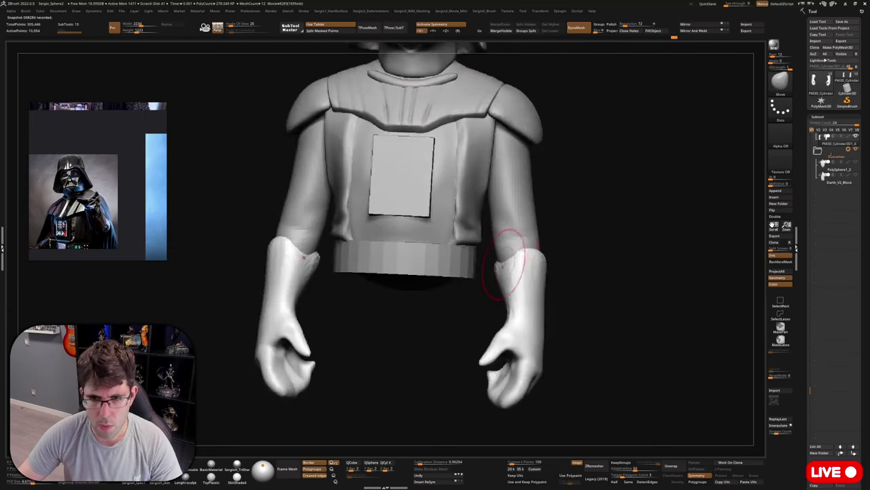
{"action": "left_click_drag", "start_coordinate": [506, 265], "coordinate": [496, 254], "text": "shift"}
{"action": "right_click_drag", "start_coordinate": [493, 260], "coordinate": [528, 312]}
Isolate the gloves and flatten the rounded cuff tops with the TrimDynamic brush.
{"action": "key", "text": "alt+s"}
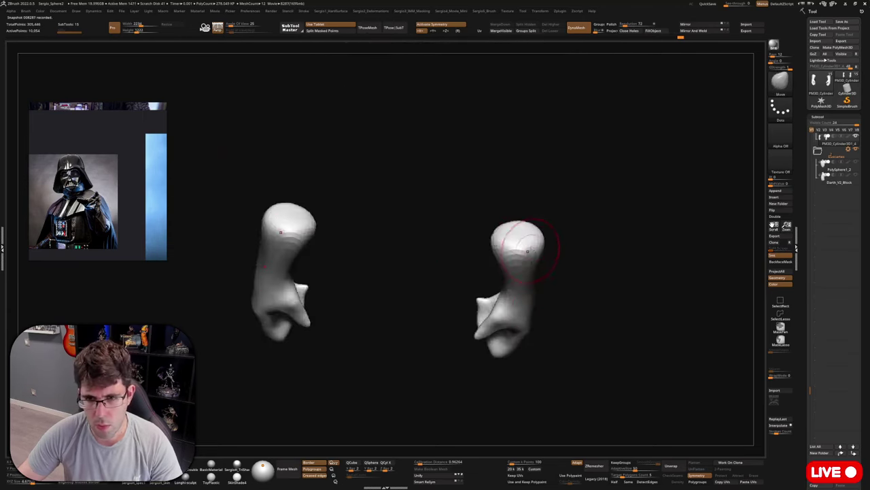
{"action": "right_click_drag", "start_coordinate": [524, 249], "coordinate": [526, 280]}
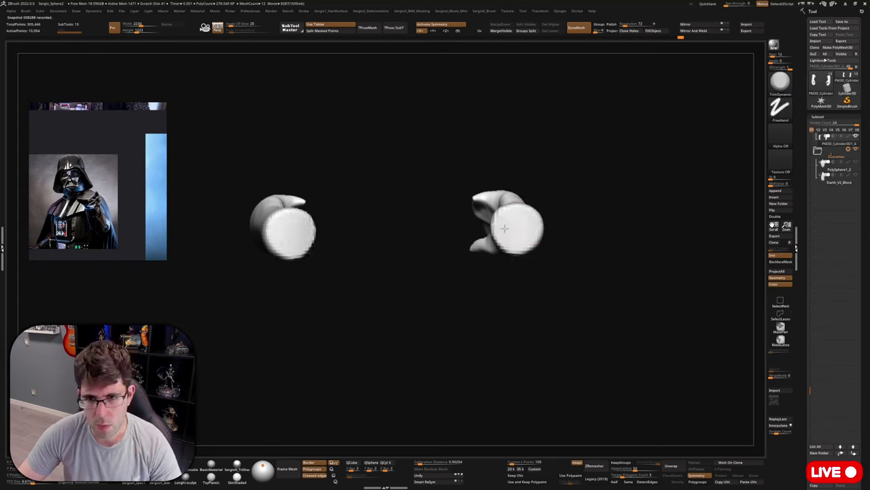
{"action": "left_click_drag", "start_coordinate": [529, 278], "coordinate": [545, 251]}
{"action": "key", "text": "shift+s"}
{"action": "right_click_drag", "start_coordinate": [545, 251], "coordinate": [540, 298], "text": "ctrl"}
Adjust the outline of the gloves from the front and side with the Move brush.
{"action": "left_click_drag", "start_coordinate": [540, 314], "coordinate": [528, 313]}
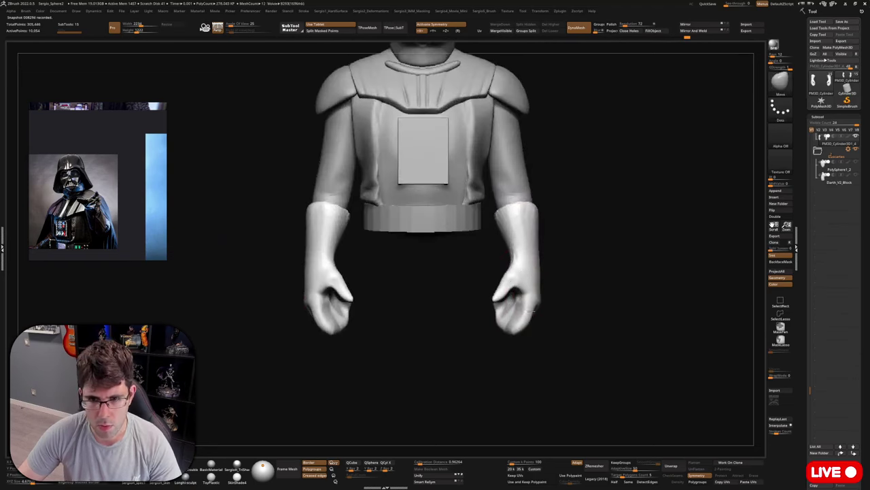
{"action": "mouse_move", "coordinate": [528, 314]}
{"action": "right_mouse_down"}
{"action": "mouse_move", "coordinate": [578, 317]}
{"action": "mouse_move", "coordinate": [565, 311]}
{"action": "right_mouse_up"}
{"action": "left_click_drag", "start_coordinate": [553, 311], "coordinate": [541, 313]}
{"action": "right_click_drag", "start_coordinate": [542, 314], "coordinate": [489, 287]}
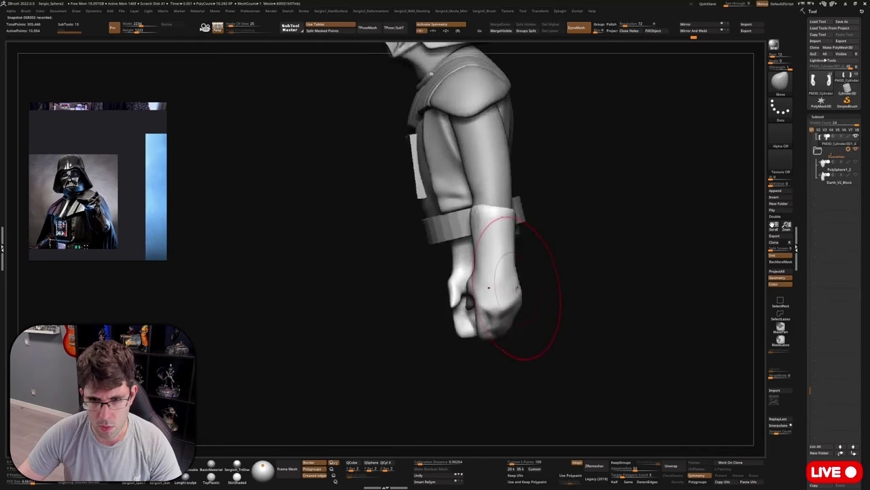
{"action": "left_click_drag", "start_coordinate": [482, 255], "coordinate": [487, 254]}
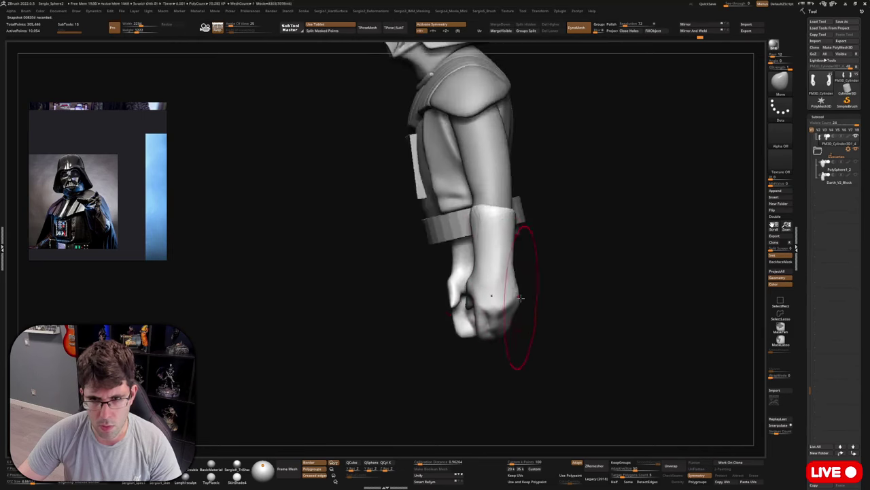
{"action": "mouse_move", "coordinate": [498, 316]}
{"action": "right_mouse_down"}
{"action": "mouse_move", "coordinate": [528, 325]}
{"action": "mouse_move", "coordinate": [537, 316]}
{"action": "mouse_move", "coordinate": [496, 320]}
{"action": "mouse_move", "coordinate": [510, 299]}
{"action": "right_mouse_up"}
Carve separation grooves between the curled fingers with a resized DamStandard brush.
{"action": "key", "text": "b"}
{"action": "key", "text": "d"}
{"action": "key", "text": "s"}
{"action": "key", "text": "s"}
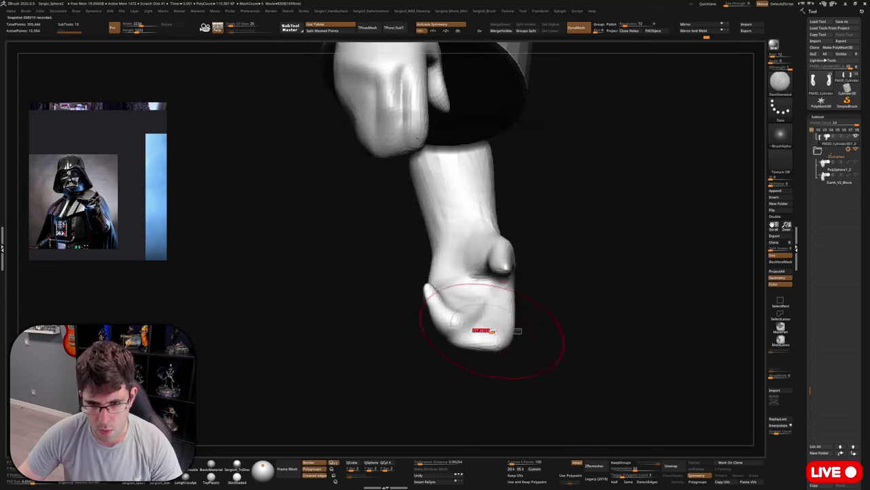
{"action": "left_click_drag", "start_coordinate": [492, 330], "coordinate": [480, 329]}
{"action": "key", "text": "space"}
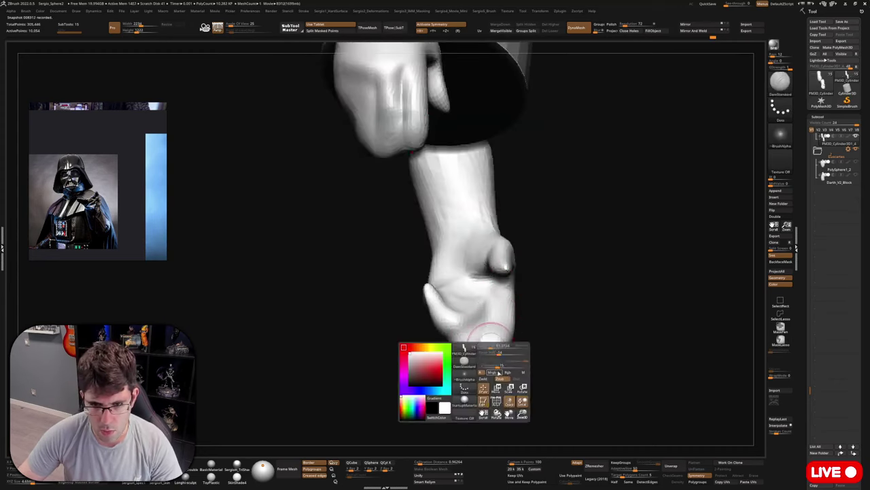
{"action": "right_click_drag", "start_coordinate": [499, 371], "coordinate": [494, 292]}
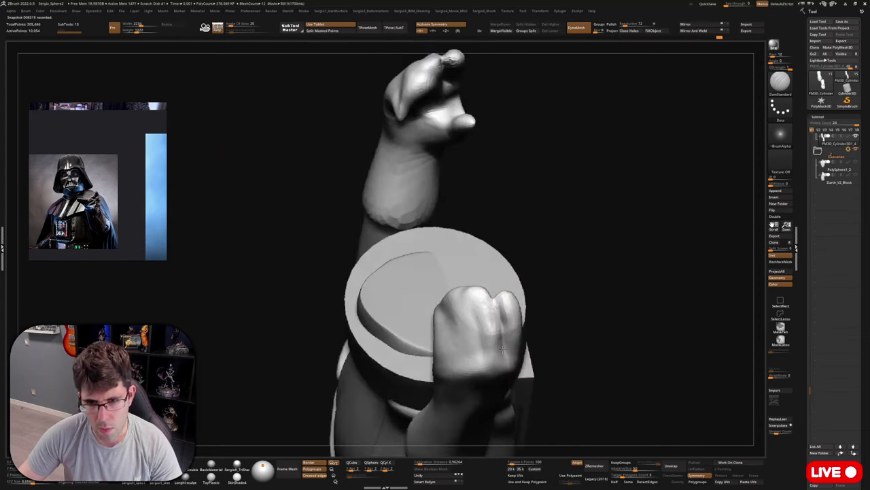
{"action": "right_click_drag", "start_coordinate": [498, 343], "coordinate": [548, 299]}
{"action": "left_click_drag", "start_coordinate": [538, 292], "coordinate": [561, 289]}
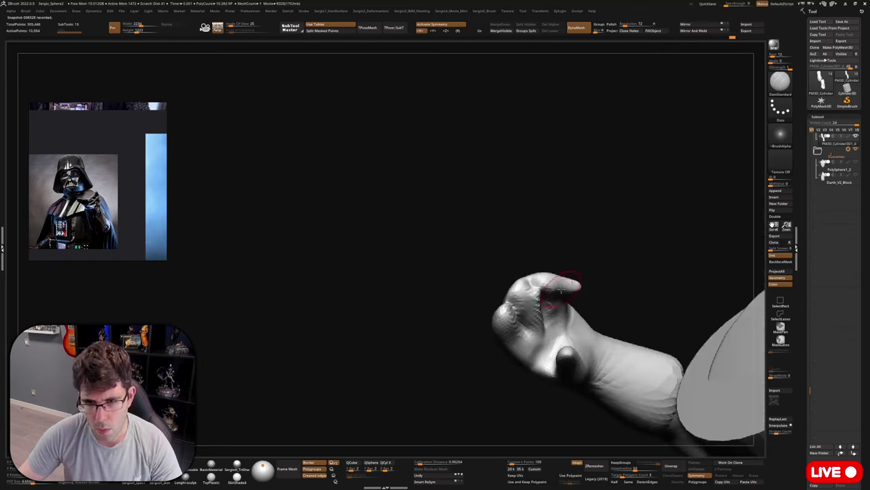
Deepen the finger divisions around the knuckles and fingertips with the DamStandard brush.
{"action": "right_click_drag", "start_coordinate": [559, 294], "coordinate": [595, 318]}
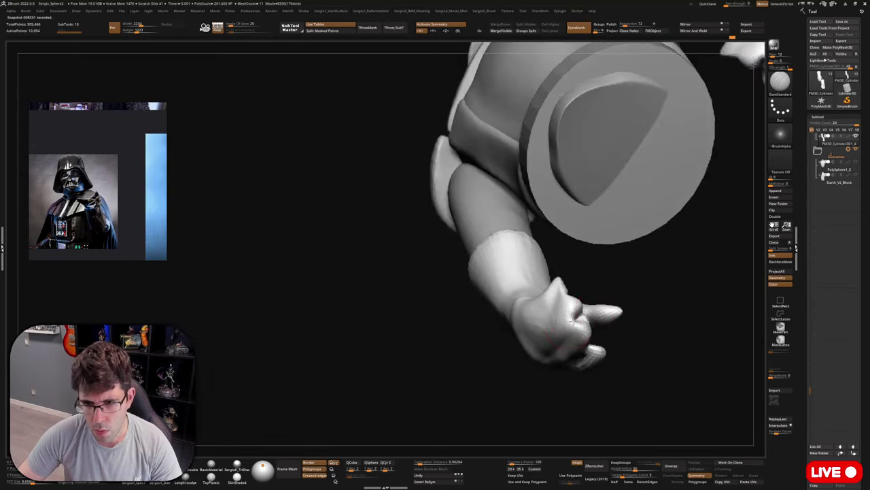
{"action": "left_click_drag", "start_coordinate": [573, 320], "coordinate": [557, 337]}
{"action": "right_click_drag", "start_coordinate": [558, 337], "coordinate": [561, 326]}
{"action": "left_click_drag", "start_coordinate": [562, 326], "coordinate": [530, 357]}
{"action": "mouse_move", "coordinate": [531, 356]}
{"action": "right_mouse_down"}
{"action": "mouse_move", "coordinate": [545, 355]}
{"action": "mouse_move", "coordinate": [527, 328]}
{"action": "right_mouse_up"}
{"action": "left_click_drag", "start_coordinate": [527, 328], "coordinate": [563, 297]}
Switch to the Move brush and lasso-mask the index fingers of the isolated gloves.
{"action": "mouse_move", "coordinate": [564, 297]}
{"action": "right_mouse_down"}
{"action": "mouse_move", "coordinate": [556, 291]}
{"action": "mouse_move", "coordinate": [564, 315]}
{"action": "mouse_move", "coordinate": [556, 261]}
{"action": "mouse_move", "coordinate": [583, 302]}
{"action": "mouse_move", "coordinate": [586, 257]}
{"action": "mouse_move", "coordinate": [585, 289]}
{"action": "mouse_move", "coordinate": [602, 276]}
{"action": "mouse_move", "coordinate": [639, 272]}
{"action": "mouse_move", "coordinate": [633, 268]}
{"action": "right_mouse_up"}
{"action": "key", "text": "b"}
{"action": "key", "text": "m"}
{"action": "key", "text": "v"}
{"action": "key", "text": "ctrl"}
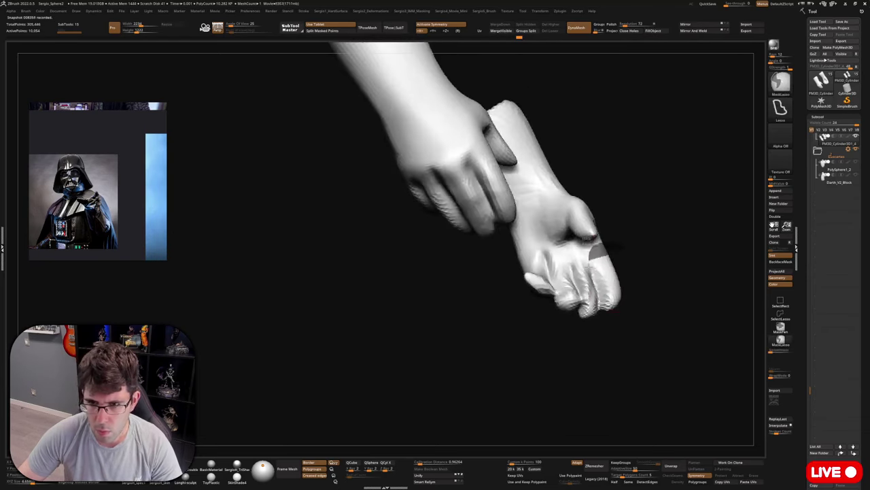
{"action": "mouse_move", "coordinate": [609, 313]}
{"action": "right_mouse_down"}
{"action": "mouse_move", "coordinate": [657, 290]}
{"action": "mouse_move", "coordinate": [580, 311]}
{"action": "right_mouse_up"}
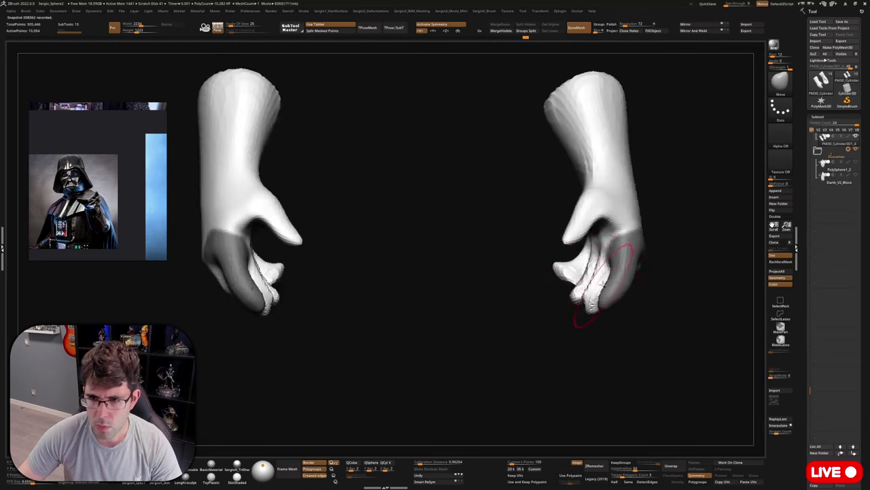
Reshape the curl and length of the fingers beside the index fingers with the Move brush.
{"action": "mouse_move", "coordinate": [587, 289]}
{"action": "left_mouse_down"}
{"action": "mouse_move", "coordinate": [595, 310]}
{"action": "mouse_move", "coordinate": [571, 327]}
{"action": "mouse_move", "coordinate": [599, 286]}
{"action": "left_mouse_up"}
{"action": "right_click_drag", "start_coordinate": [598, 285], "coordinate": [605, 281]}
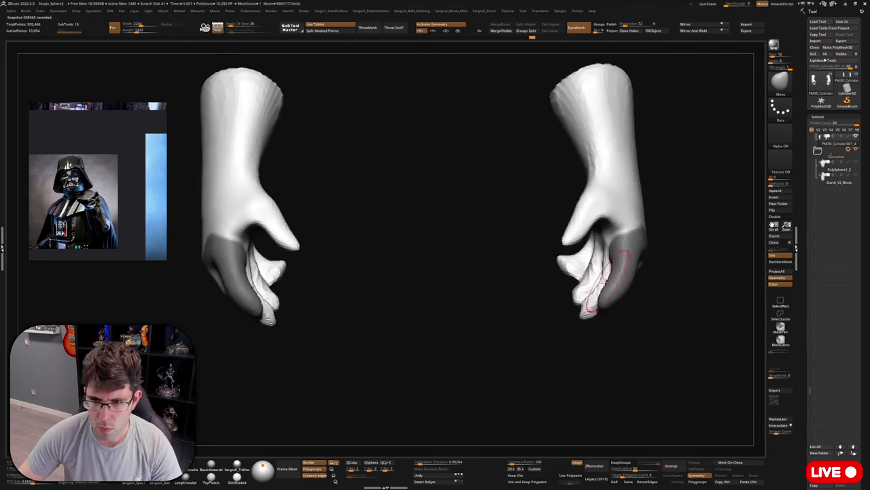
{"action": "left_click_drag", "start_coordinate": [604, 281], "coordinate": [616, 296]}
{"action": "mouse_move", "coordinate": [616, 296]}
{"action": "right_mouse_down"}
{"action": "mouse_move", "coordinate": [647, 307]}
{"action": "mouse_move", "coordinate": [637, 297]}
{"action": "right_mouse_up"}
{"action": "left_click_drag", "start_coordinate": [659, 338], "coordinate": [673, 334]}
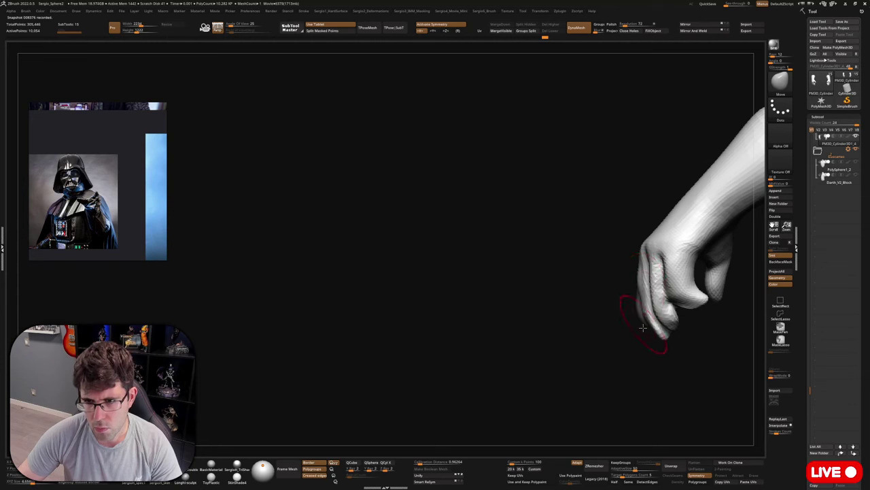
{"action": "right_click_drag", "start_coordinate": [641, 311], "coordinate": [639, 313]}
{"action": "right_click_drag", "start_coordinate": [652, 343], "coordinate": [639, 323]}
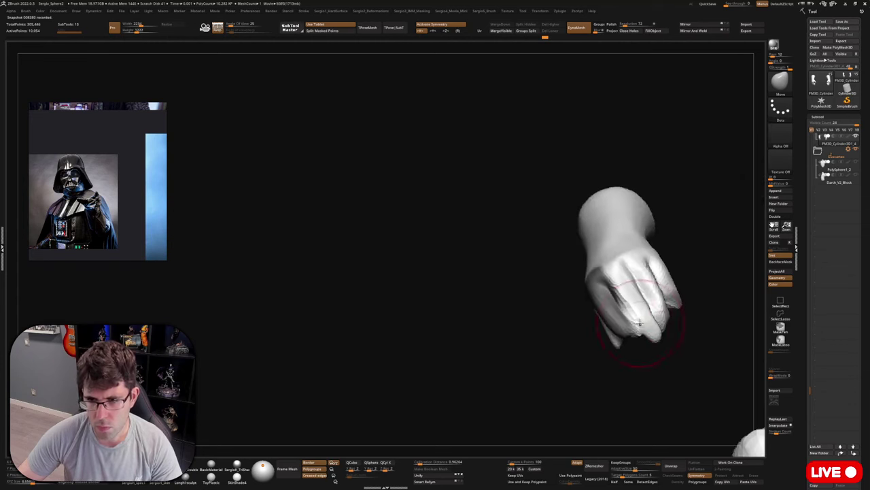
Refine the curl and spacing of the curled fingers from several angles with the Move brush.
{"action": "right_click_drag", "start_coordinate": [627, 287], "coordinate": [622, 254]}
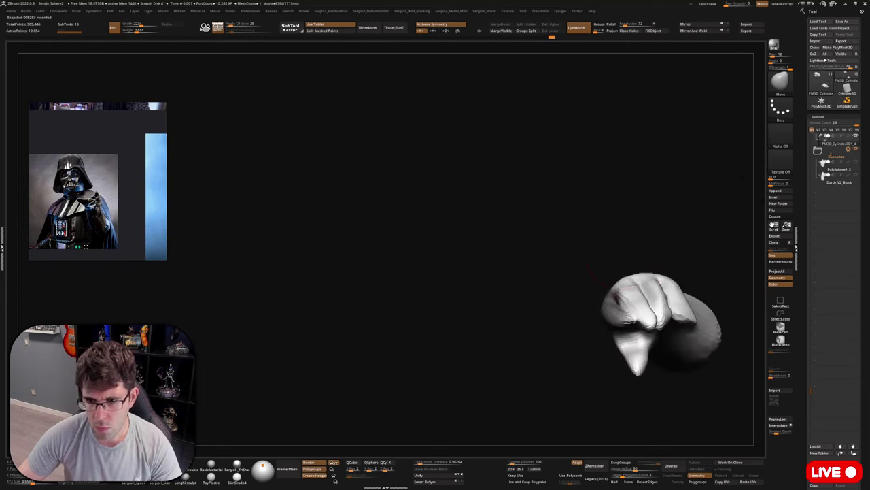
{"action": "right_click_drag", "start_coordinate": [643, 299], "coordinate": [638, 289]}
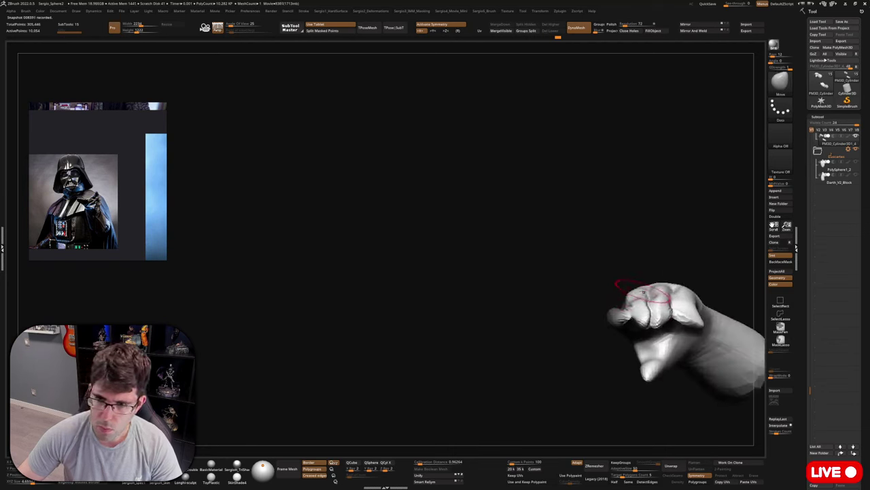
{"action": "mouse_move", "coordinate": [643, 286]}
{"action": "right_mouse_down"}
{"action": "mouse_move", "coordinate": [628, 271]}
{"action": "mouse_move", "coordinate": [659, 311]}
{"action": "right_mouse_up"}
{"action": "mouse_move", "coordinate": [667, 342]}
{"action": "right_mouse_down"}
{"action": "mouse_move", "coordinate": [667, 363]}
{"action": "mouse_move", "coordinate": [639, 334]}
{"action": "mouse_move", "coordinate": [671, 331]}
{"action": "right_mouse_up"}
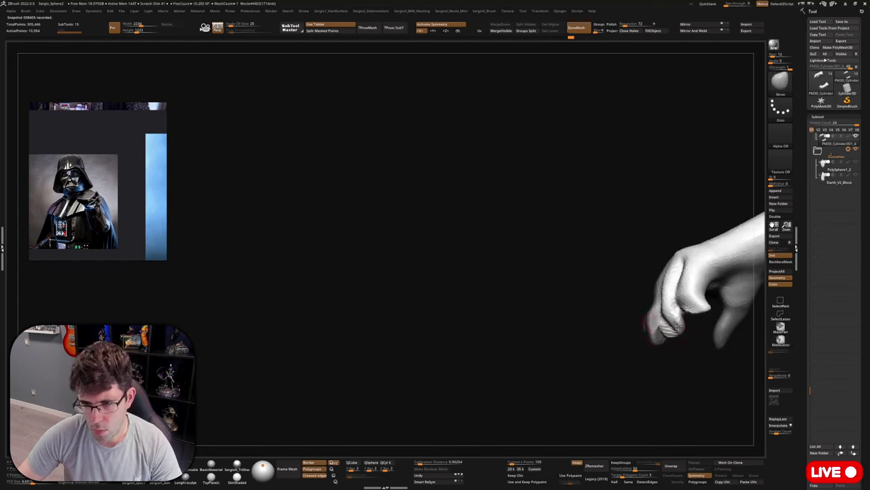
{"action": "mouse_move", "coordinate": [687, 275]}
{"action": "right_mouse_down"}
{"action": "mouse_move", "coordinate": [632, 294]}
{"action": "mouse_move", "coordinate": [643, 314]}
{"action": "right_mouse_up"}
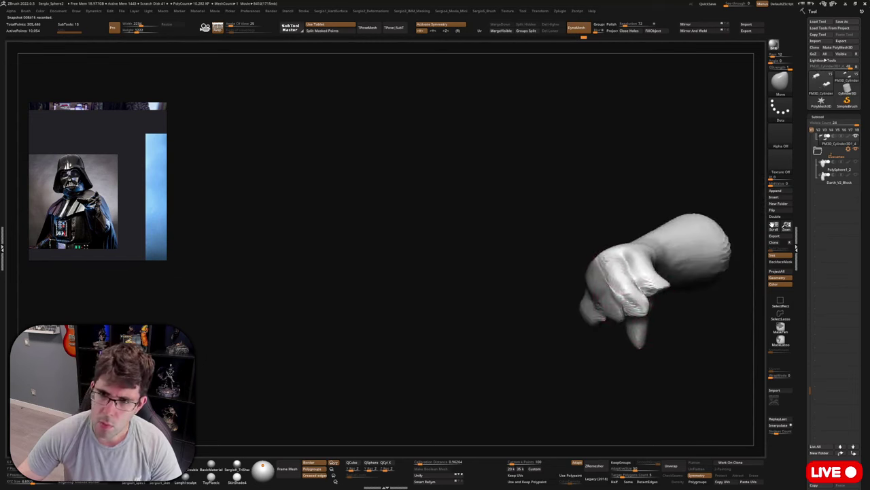
Pull the little finger's tip outward and adjust the neighbouring fingers with a resized Move brush.
{"action": "mouse_move", "coordinate": [604, 266]}
{"action": "right_mouse_down"}
{"action": "mouse_move", "coordinate": [600, 304]}
{"action": "mouse_move", "coordinate": [647, 316]}
{"action": "mouse_move", "coordinate": [638, 285]}
{"action": "right_mouse_up"}
{"action": "mouse_move", "coordinate": [638, 284]}
{"action": "left_mouse_down", "text": "ctrl"}
{"action": "mouse_move", "coordinate": [565, 216]}
{"action": "mouse_move", "coordinate": [572, 224]}
{"action": "left_mouse_up", "text": "ctrl"}
{"action": "mouse_move", "coordinate": [571, 224]}
{"action": "right_mouse_down"}
{"action": "mouse_move", "coordinate": [605, 322]}
{"action": "mouse_move", "coordinate": [637, 312]}
{"action": "mouse_move", "coordinate": [623, 283]}
{"action": "right_mouse_up"}
{"action": "key", "text": "s"}
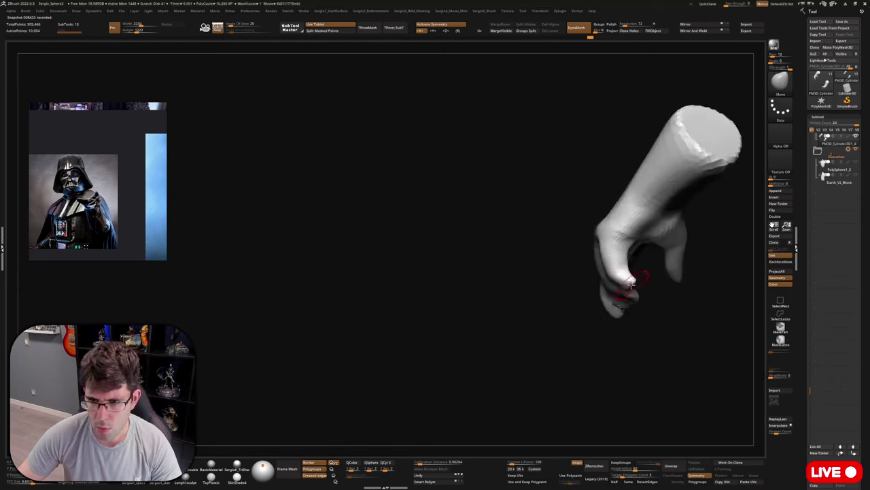
{"action": "left_click_drag", "start_coordinate": [632, 285], "coordinate": [630, 283]}
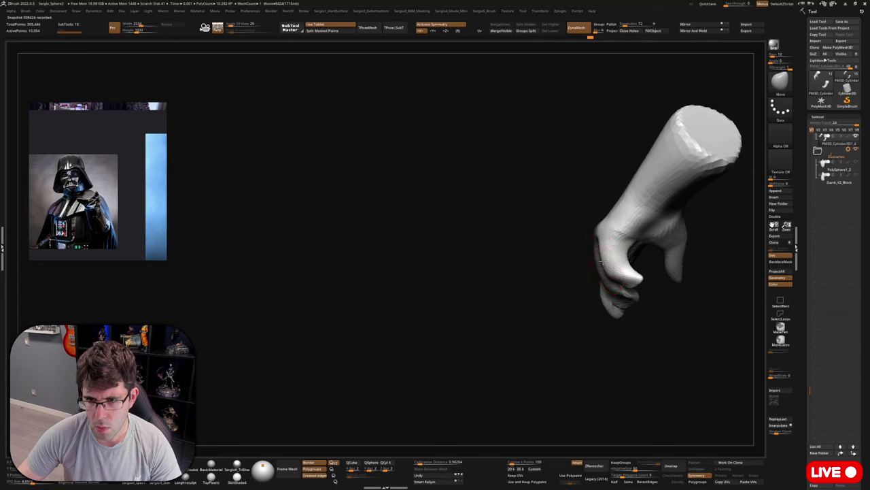
{"action": "key", "text": "s"}
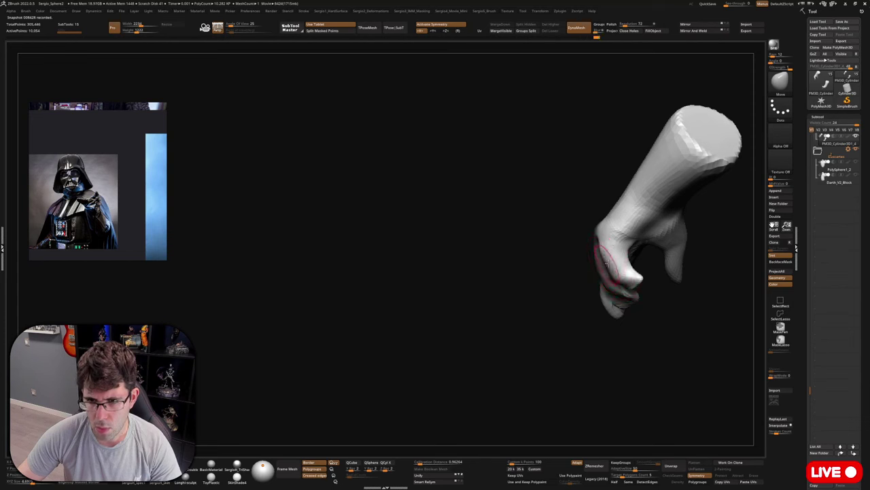
{"action": "right_click_drag", "start_coordinate": [605, 262], "coordinate": [601, 246]}
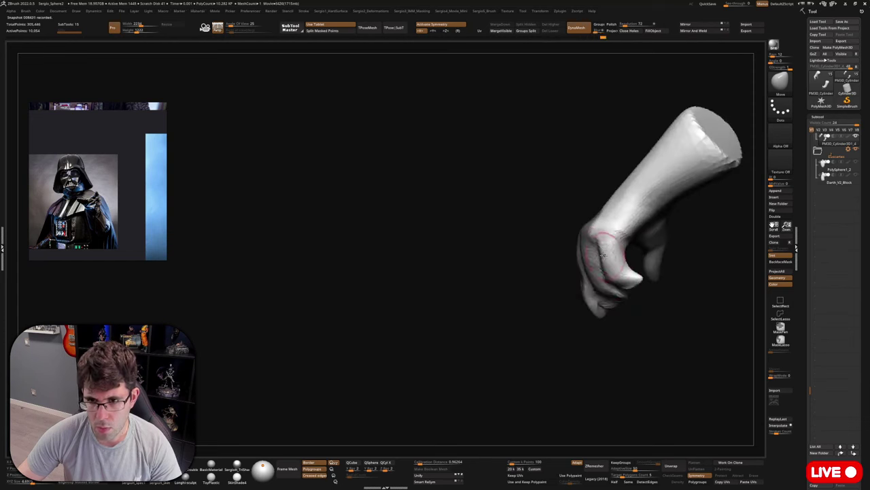
Inflate the unmasked curled fingers with the Inflat brush, switch back to the Move brush and clear the mask.
{"action": "mouse_move", "coordinate": [601, 263]}
{"action": "right_mouse_down"}
{"action": "mouse_move", "coordinate": [626, 261]}
{"action": "mouse_move", "coordinate": [641, 288]}
{"action": "mouse_move", "coordinate": [621, 262]}
{"action": "mouse_move", "coordinate": [618, 270]}
{"action": "mouse_move", "coordinate": [650, 271]}
{"action": "mouse_move", "coordinate": [613, 276]}
{"action": "mouse_move", "coordinate": [625, 258]}
{"action": "mouse_move", "coordinate": [657, 249]}
{"action": "mouse_move", "coordinate": [649, 269]}
{"action": "mouse_move", "coordinate": [676, 264]}
{"action": "right_mouse_up"}
{"action": "key", "text": "b"}
{"action": "key", "text": "i"}
{"action": "key", "text": "n"}
{"action": "key", "text": "b"}
{"action": "key", "text": "m"}
{"action": "key", "text": "v"}
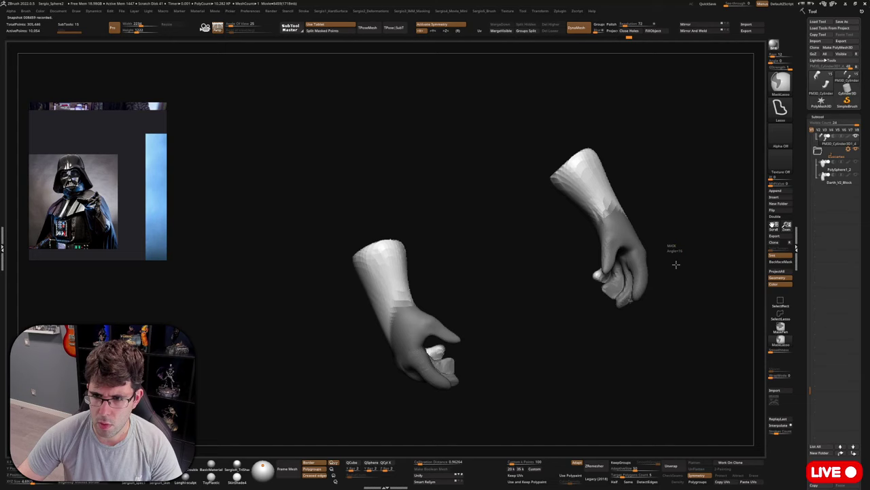
{"action": "left_click_drag", "start_coordinate": [676, 265], "coordinate": [683, 271], "text": "ctrl"}
Reshape the palm side and tips of the curled fingers with the Move brush.
{"action": "mouse_move", "coordinate": [683, 270]}
{"action": "right_mouse_down"}
{"action": "mouse_move", "coordinate": [655, 263]}
{"action": "mouse_move", "coordinate": [616, 320]}
{"action": "mouse_move", "coordinate": [602, 291]}
{"action": "right_mouse_up"}
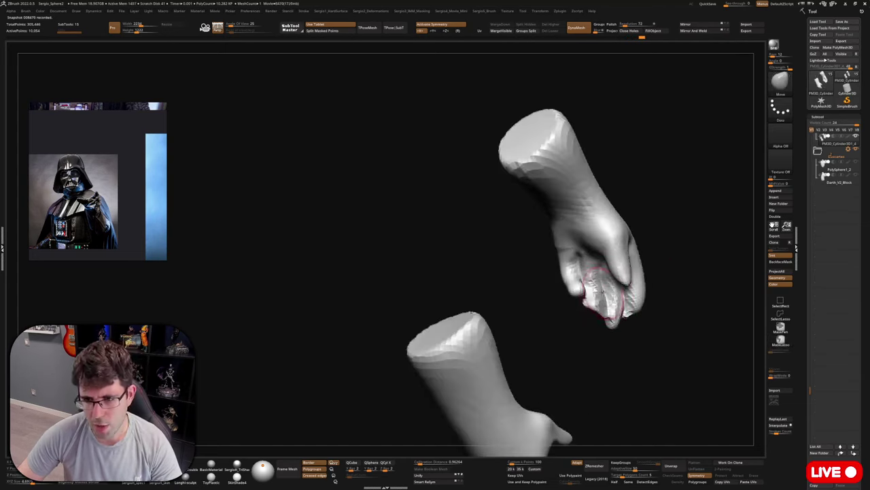
{"action": "right_click_drag", "start_coordinate": [617, 328], "coordinate": [642, 279]}
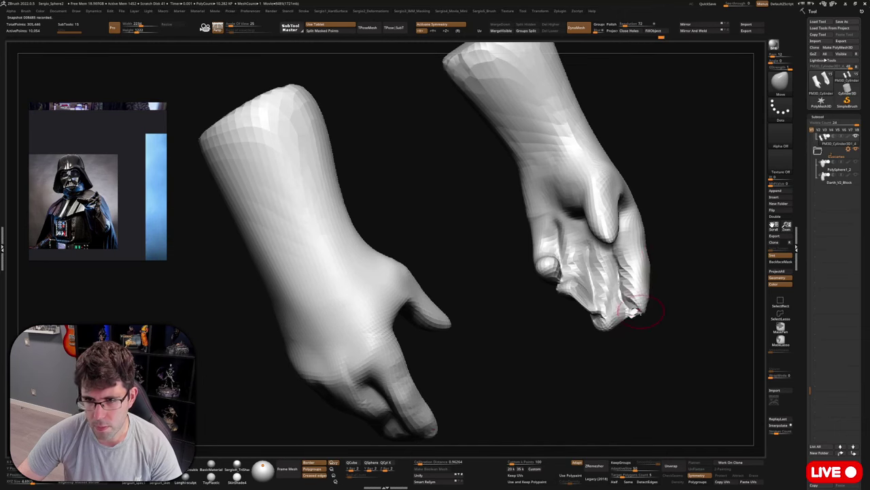
{"action": "right_click_drag", "start_coordinate": [631, 314], "coordinate": [636, 239]}
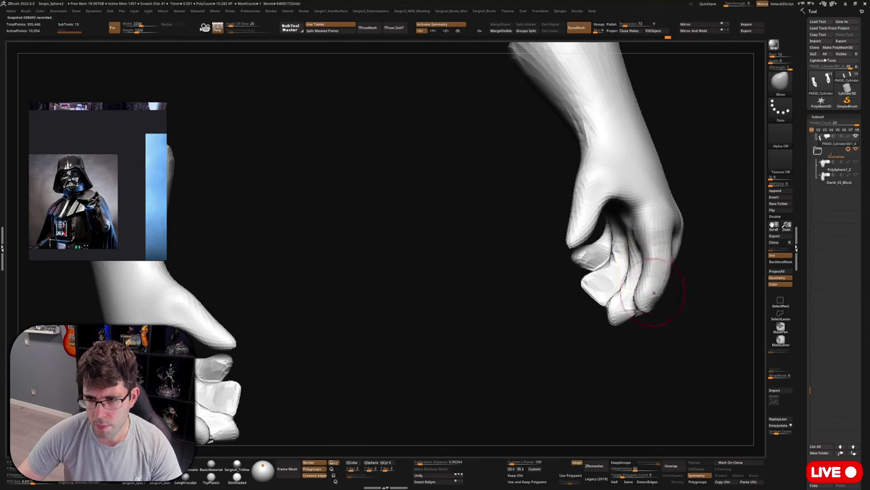
{"action": "right_click_drag", "start_coordinate": [653, 292], "coordinate": [677, 255]}
{"action": "right_click_drag", "start_coordinate": [652, 306], "coordinate": [632, 245]}
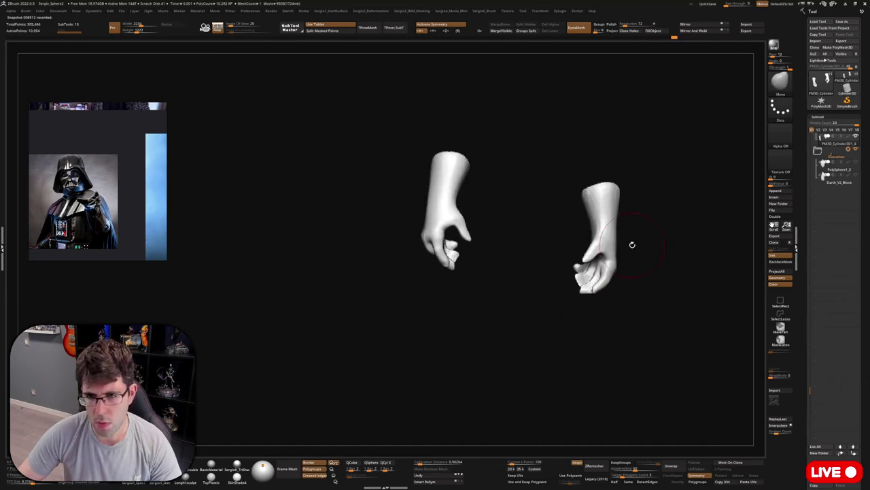
Show the whole bust again and adjust the outer fingers of the gloves with a resized Move brush.
{"action": "key", "text": "alt+s"}
{"action": "mouse_move", "coordinate": [628, 279]}
{"action": "right_mouse_down", "text": "shift"}
{"action": "mouse_move", "coordinate": [615, 308]}
{"action": "mouse_move", "coordinate": [563, 295]}
{"action": "mouse_move", "coordinate": [601, 294]}
{"action": "right_mouse_up", "text": "shift"}
{"action": "left_click_drag", "start_coordinate": [601, 294], "coordinate": [622, 297]}
{"action": "mouse_move", "coordinate": [621, 297]}
{"action": "right_mouse_down"}
{"action": "mouse_move", "coordinate": [609, 315]}
{"action": "mouse_move", "coordinate": [606, 276]}
{"action": "right_mouse_up"}
{"action": "key", "text": "s"}
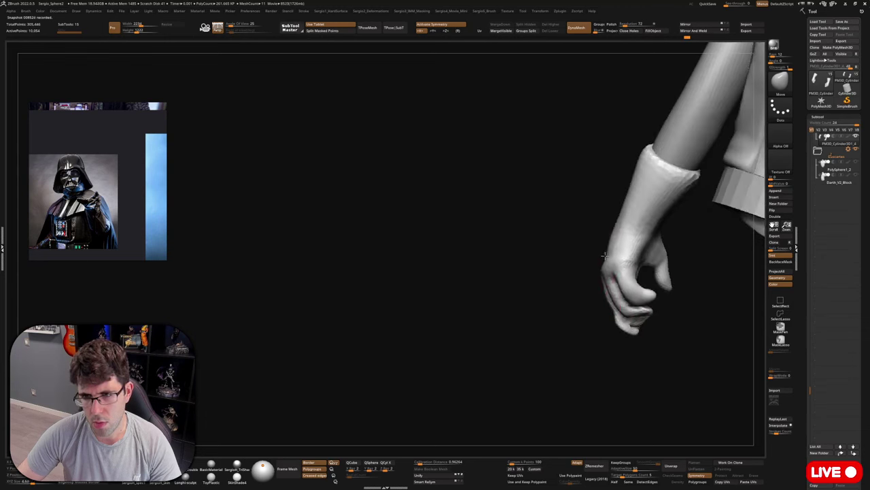
Refine the wrist and the back of the hand, switching from the Move brush to TrimDynamic.
{"action": "right_click_drag", "start_coordinate": [622, 219], "coordinate": [595, 249]}
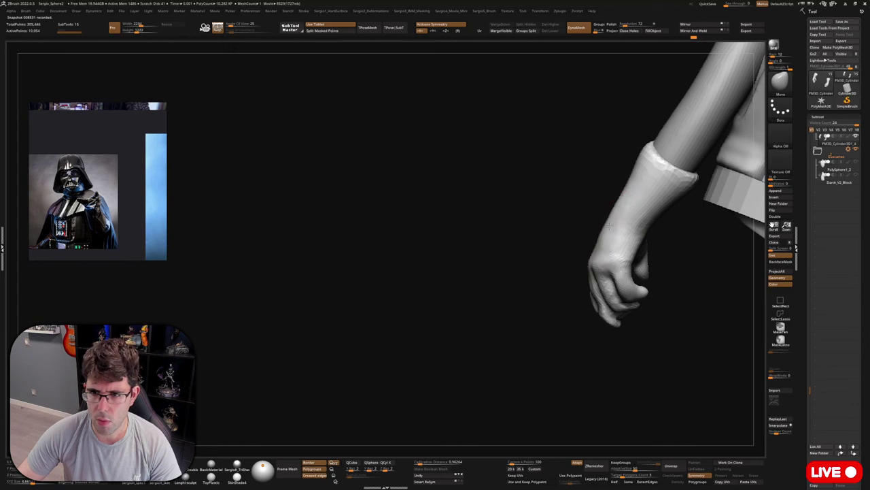
{"action": "right_click_drag", "start_coordinate": [620, 205], "coordinate": [600, 231]}
{"action": "key", "text": "ctrl"}
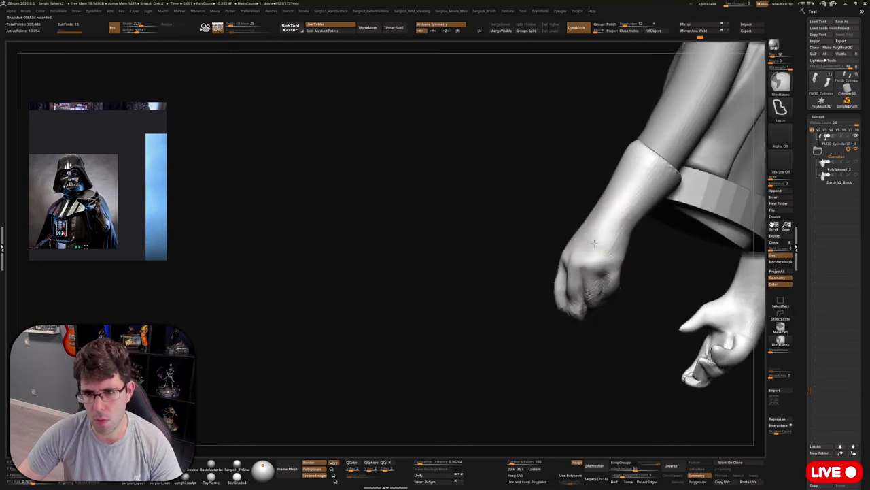
{"action": "left_click_drag", "start_coordinate": [594, 243], "coordinate": [596, 237], "text": "ctrl"}
{"action": "left_click", "coordinate": [598, 246], "text": "ctrl"}
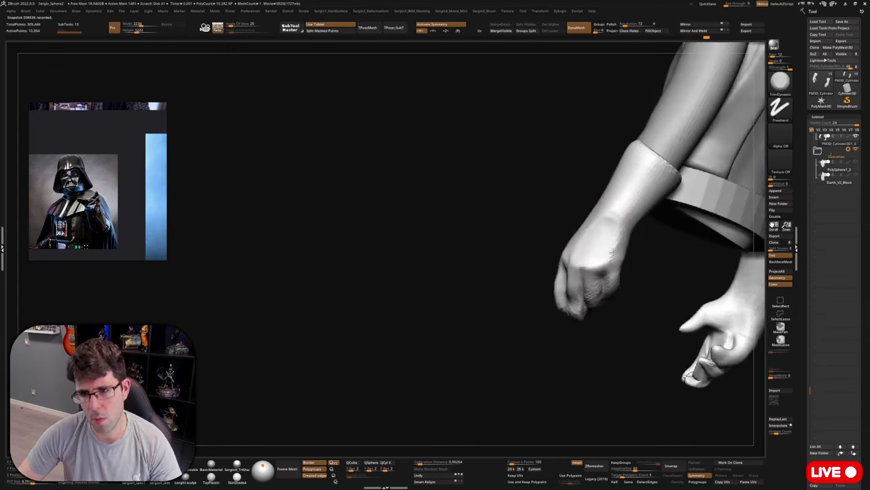
{"action": "mouse_move", "coordinate": [611, 252]}
{"action": "right_mouse_down"}
{"action": "mouse_move", "coordinate": [597, 248]}
{"action": "mouse_move", "coordinate": [595, 263]}
{"action": "mouse_move", "coordinate": [641, 292]}
{"action": "mouse_move", "coordinate": [650, 267]}
{"action": "mouse_move", "coordinate": [635, 265]}
{"action": "right_mouse_up"}
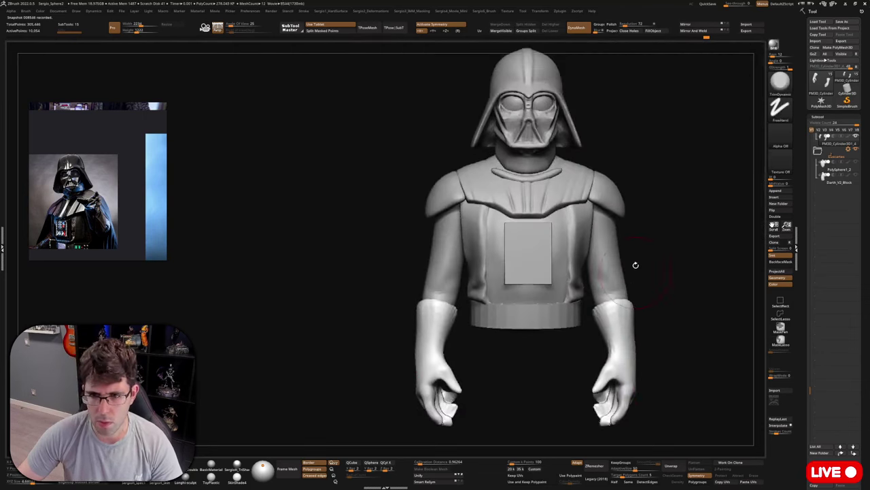
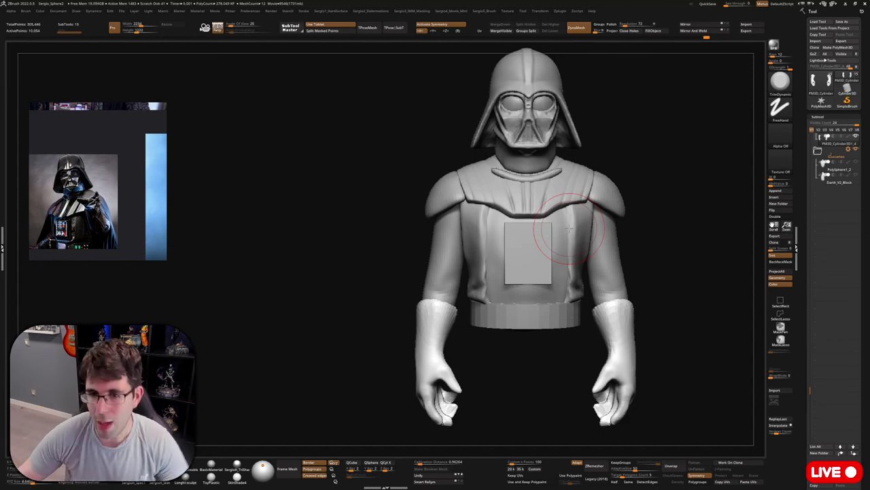
Select the arms subtool, switch to the Move brush and isolate the arms.
{"action": "mouse_move", "coordinate": [671, 197]}
{"action": "right_mouse_down"}
{"action": "mouse_move", "coordinate": [660, 208]}
{"action": "mouse_move", "coordinate": [623, 192]}
{"action": "mouse_move", "coordinate": [612, 218]}
{"action": "mouse_move", "coordinate": [612, 210]}
{"action": "mouse_move", "coordinate": [620, 231]}
{"action": "mouse_move", "coordinate": [631, 219]}
{"action": "mouse_move", "coordinate": [624, 238]}
{"action": "right_mouse_up"}
{"action": "mouse_move", "coordinate": [640, 271]}
{"action": "right_mouse_down"}
{"action": "mouse_move", "coordinate": [552, 269]}
{"action": "mouse_move", "coordinate": [626, 268]}
{"action": "mouse_move", "coordinate": [573, 251]}
{"action": "mouse_move", "coordinate": [586, 224]}
{"action": "mouse_move", "coordinate": [573, 224]}
{"action": "mouse_move", "coordinate": [641, 239]}
{"action": "mouse_move", "coordinate": [657, 227]}
{"action": "mouse_move", "coordinate": [608, 239]}
{"action": "mouse_move", "coordinate": [626, 241]}
{"action": "right_mouse_up"}
{"action": "left_click", "coordinate": [606, 265], "text": "alt"}
{"action": "key", "text": "b"}
{"action": "key", "text": "m"}
{"action": "key", "text": "v"}
{"action": "key", "text": "alt+s"}
Duplicate the torso subtool into the Brazos folder and show only that folder's parts.
{"action": "left_click_drag", "start_coordinate": [811, 171], "coordinate": [811, 136]}
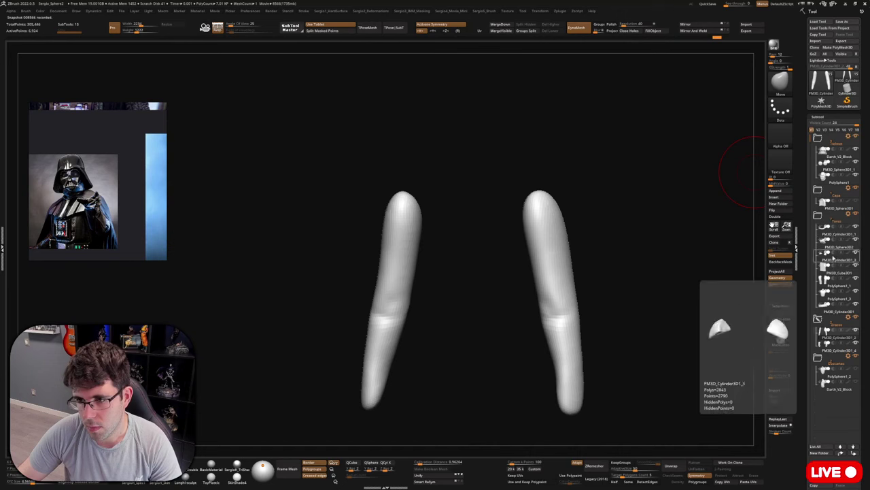
{"action": "left_click", "coordinate": [828, 298]}
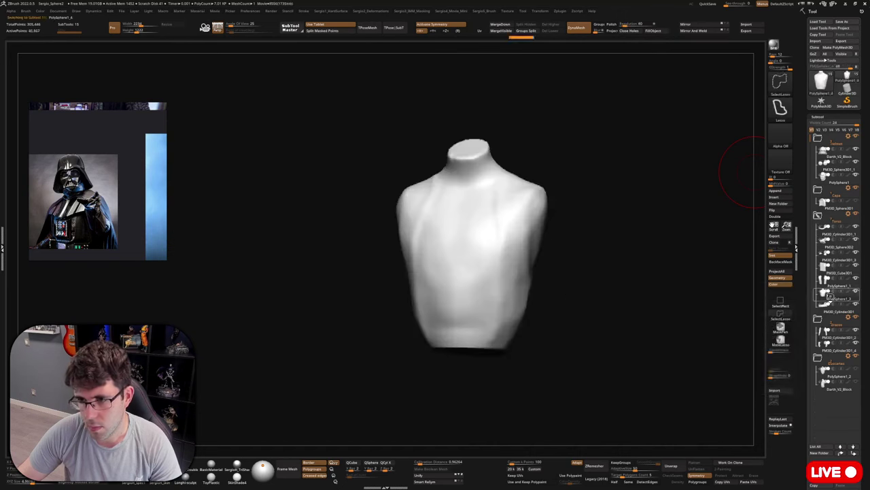
{"action": "left_click_drag", "start_coordinate": [841, 316], "coordinate": [836, 352]}
{"action": "left_click_drag", "start_coordinate": [637, 297], "coordinate": [612, 296]}
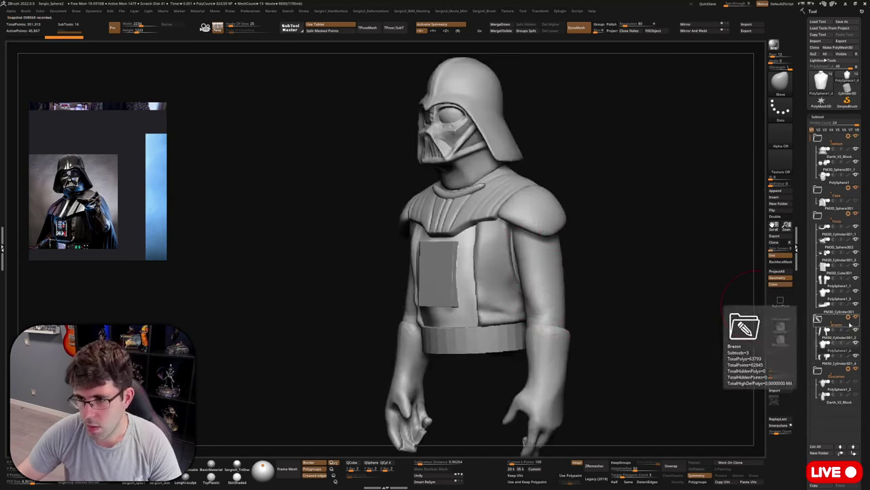
{"action": "left_click", "coordinate": [854, 319]}
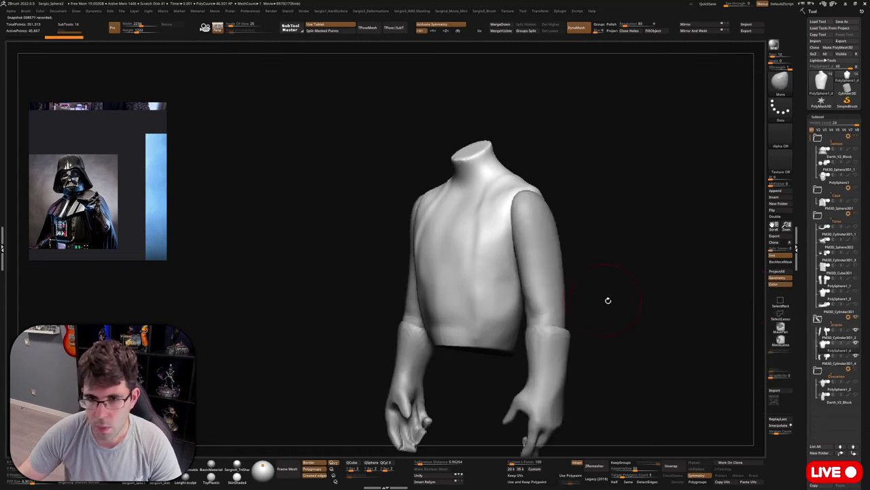
Reshape the torso copy around the armpits and adjust the upper arms at the shoulders with the Move brush.
{"action": "mouse_move", "coordinate": [608, 302]}
{"action": "right_mouse_down"}
{"action": "mouse_move", "coordinate": [625, 304]}
{"action": "mouse_move", "coordinate": [626, 336]}
{"action": "right_mouse_up"}
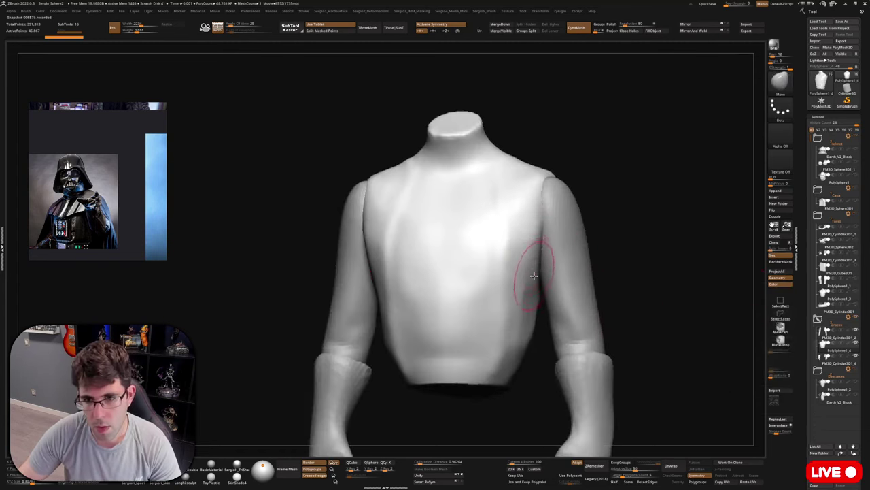
{"action": "mouse_move", "coordinate": [541, 271]}
{"action": "left_mouse_down"}
{"action": "mouse_move", "coordinate": [523, 271]}
{"action": "mouse_move", "coordinate": [528, 250]}
{"action": "mouse_move", "coordinate": [514, 282]}
{"action": "left_mouse_up"}
{"action": "mouse_move", "coordinate": [680, 272]}
{"action": "left_mouse_down"}
{"action": "mouse_move", "coordinate": [595, 235]}
{"action": "mouse_move", "coordinate": [598, 164]}
{"action": "left_mouse_up"}
{"action": "left_click_drag", "start_coordinate": [673, 183], "coordinate": [568, 211]}
{"action": "left_click", "coordinate": [564, 228], "text": "alt"}
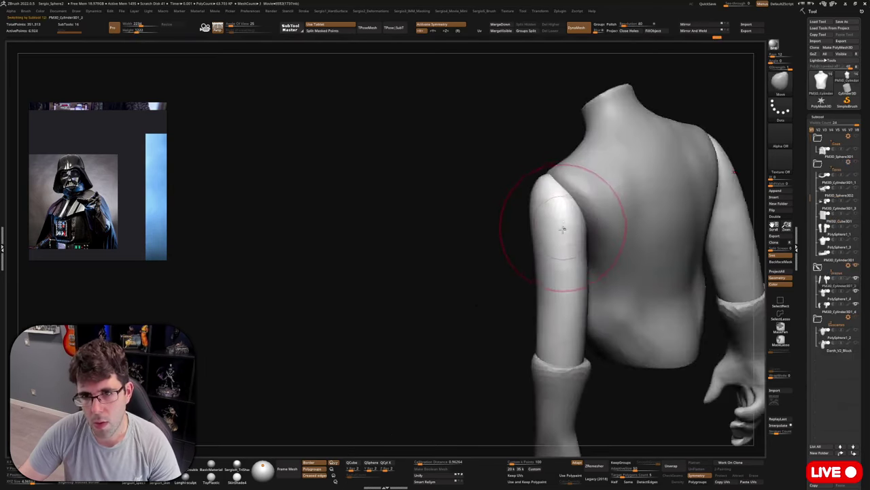
{"action": "left_click_drag", "start_coordinate": [476, 227], "coordinate": [611, 222]}
{"action": "key", "text": "shift+s"}
{"action": "mouse_move", "coordinate": [591, 320]}
{"action": "left_mouse_down", "text": "shift"}
{"action": "mouse_move", "coordinate": [626, 326]}
{"action": "mouse_move", "coordinate": [686, 376]}
{"action": "mouse_move", "coordinate": [680, 361]}
{"action": "left_mouse_up", "text": "shift"}
Hide the centre strip and waist of the torso copy and delete the hidden geometry, leaving two side pieces.
{"action": "key", "text": "f"}
{"action": "mouse_move", "coordinate": [638, 294]}
{"action": "left_mouse_down", "text": "ctrl"}
{"action": "mouse_move", "coordinate": [617, 311]}
{"action": "mouse_move", "coordinate": [544, 326]}
{"action": "mouse_move", "coordinate": [592, 217]}
{"action": "mouse_move", "coordinate": [540, 212]}
{"action": "left_mouse_up", "text": "ctrl"}
{"action": "key", "text": "shift+s"}
{"action": "left_click", "coordinate": [505, 204], "text": "alt"}
{"action": "mouse_move", "coordinate": [517, 132]}
{"action": "left_mouse_down", "text": "ctrl+alt+shift"}
{"action": "mouse_move", "coordinate": [488, 415]}
{"action": "mouse_move", "coordinate": [460, 117]}
{"action": "mouse_move", "coordinate": [517, 109]}
{"action": "left_mouse_up", "text": "ctrl+alt+shift"}
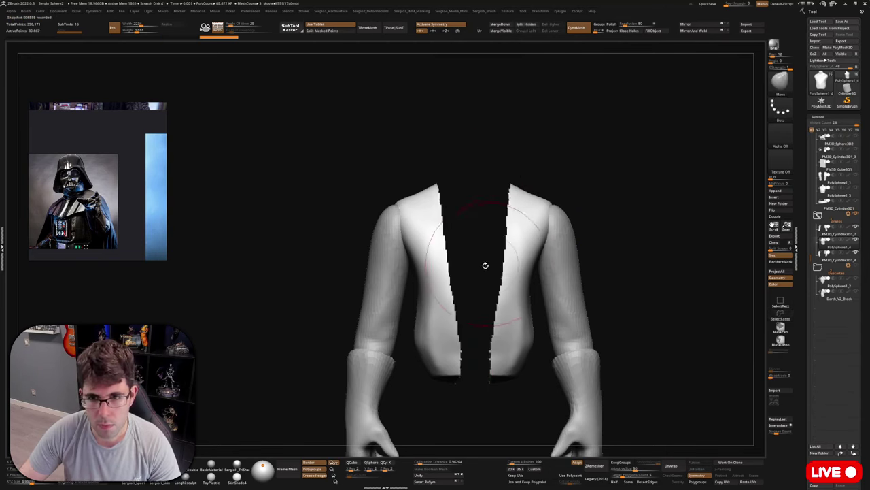
{"action": "mouse_move", "coordinate": [485, 249]}
{"action": "left_mouse_down", "text": "ctrl+alt+shift"}
{"action": "mouse_move", "coordinate": [480, 428]}
{"action": "mouse_move", "coordinate": [508, 331]}
{"action": "mouse_move", "coordinate": [509, 418]}
{"action": "mouse_move", "coordinate": [591, 395]}
{"action": "left_mouse_up", "text": "ctrl+alt+shift"}
{"action": "left_click_drag", "start_coordinate": [537, 365], "coordinate": [521, 338]}
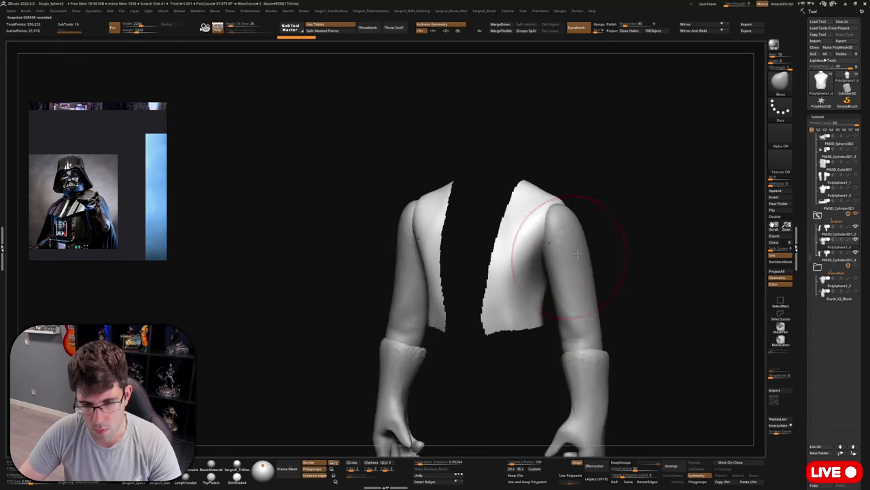
{"action": "key", "text": "Delete"}
Thicken the two torso side pieces using Panel Loops with Elevation -100 and an increased thickness.
{"action": "key", "text": "1"}
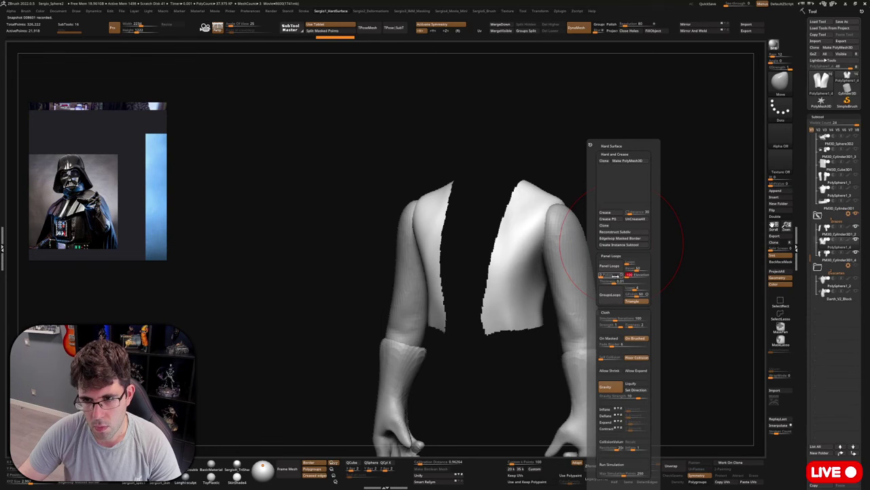
{"action": "left_click", "coordinate": [619, 266]}
{"action": "key", "text": "ctrl+z"}
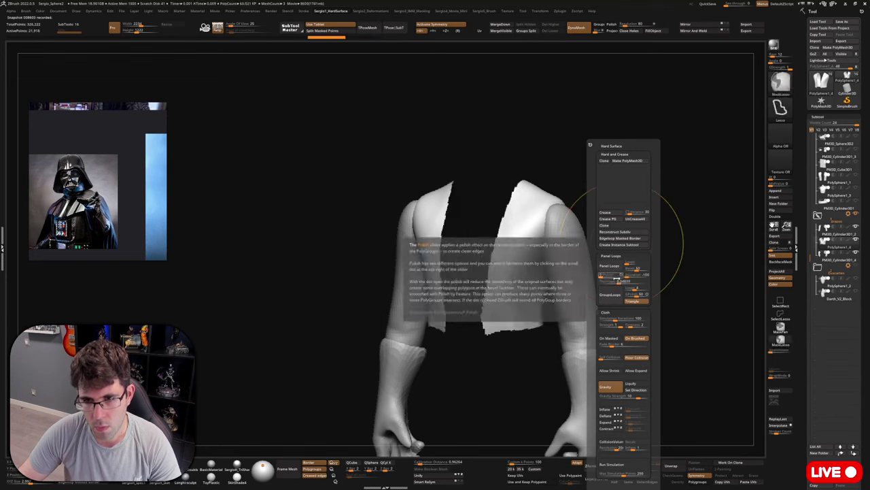
{"action": "left_click_drag", "start_coordinate": [619, 281], "coordinate": [625, 281]}
{"action": "left_click", "coordinate": [617, 267]}
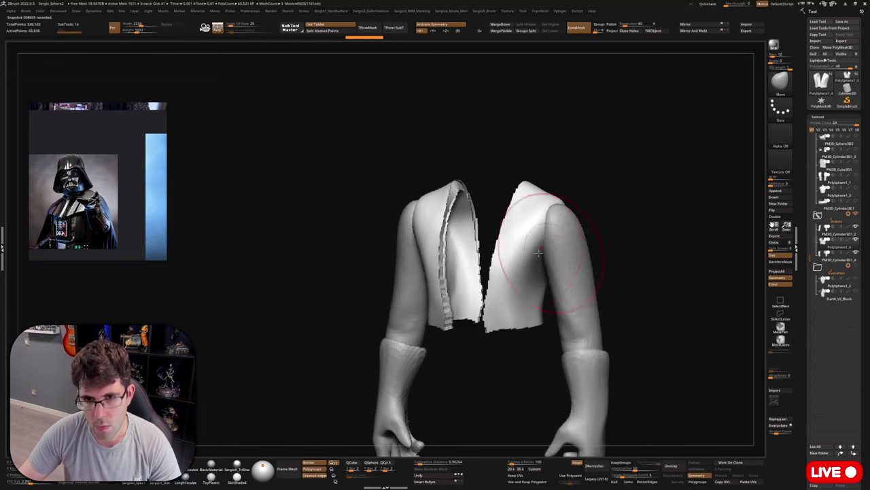
Enlarge the brush and smooth the jagged edges and surfaces of the thickened torso pieces.
{"action": "key", "text": "w"}
{"action": "key", "text": "q"}
{"action": "key", "text": "ctrl"}
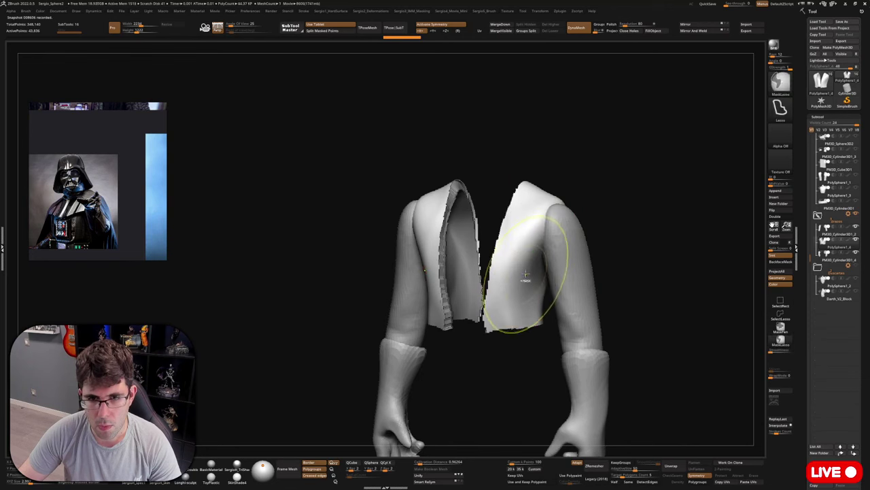
{"action": "left_click", "coordinate": [605, 202], "text": "ctrl"}
{"action": "key", "text": "s"}
{"action": "left_click_drag", "start_coordinate": [501, 265], "coordinate": [520, 265]}
{"action": "left_click_drag", "start_coordinate": [503, 264], "coordinate": [476, 255], "text": "shift"}
{"action": "mouse_move", "coordinate": [476, 255]}
{"action": "right_mouse_down"}
{"action": "mouse_move", "coordinate": [497, 254]}
{"action": "mouse_move", "coordinate": [481, 270]}
{"action": "right_mouse_up"}
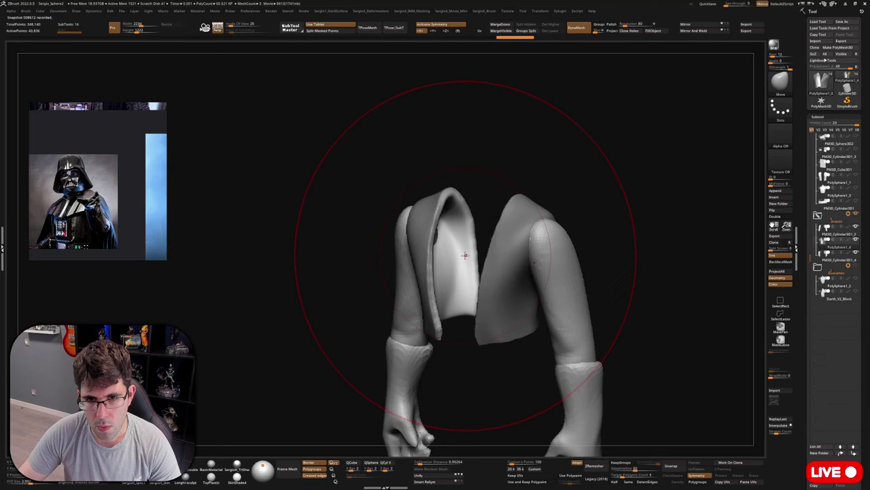
Add volume to the torso side pieces with the Inflat brush and smooth them.
{"action": "key", "text": "b"}
{"action": "key", "text": "i"}
{"action": "key", "text": "n"}
{"action": "left_click_drag", "start_coordinate": [462, 252], "coordinate": [465, 271]}
{"action": "right_click_drag", "start_coordinate": [466, 270], "coordinate": [482, 273]}
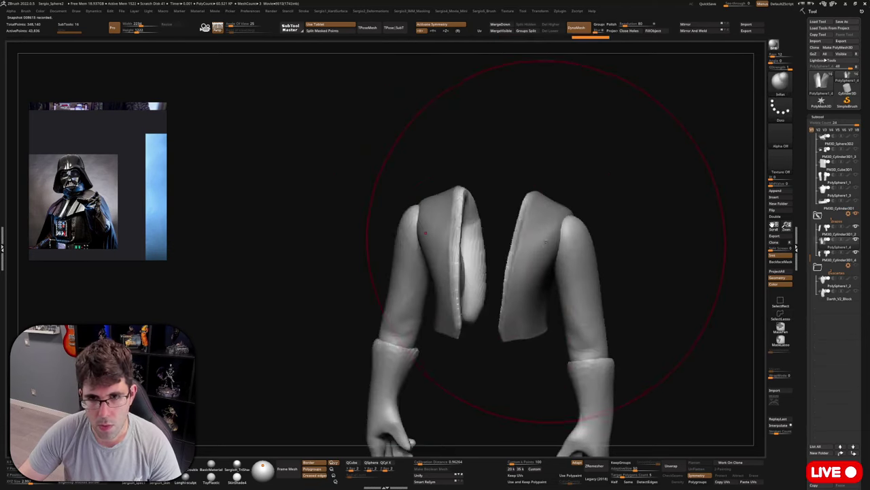
{"action": "left_click_drag", "start_coordinate": [546, 251], "coordinate": [536, 310], "text": "shift"}
{"action": "mouse_move", "coordinate": [624, 247]}
{"action": "left_mouse_down", "text": "ctrl"}
{"action": "mouse_move", "coordinate": [626, 271]}
{"action": "mouse_move", "coordinate": [631, 255]}
{"action": "mouse_move", "coordinate": [605, 270]}
{"action": "mouse_move", "coordinate": [635, 283]}
{"action": "mouse_move", "coordinate": [570, 249]}
{"action": "left_mouse_up", "text": "ctrl"}
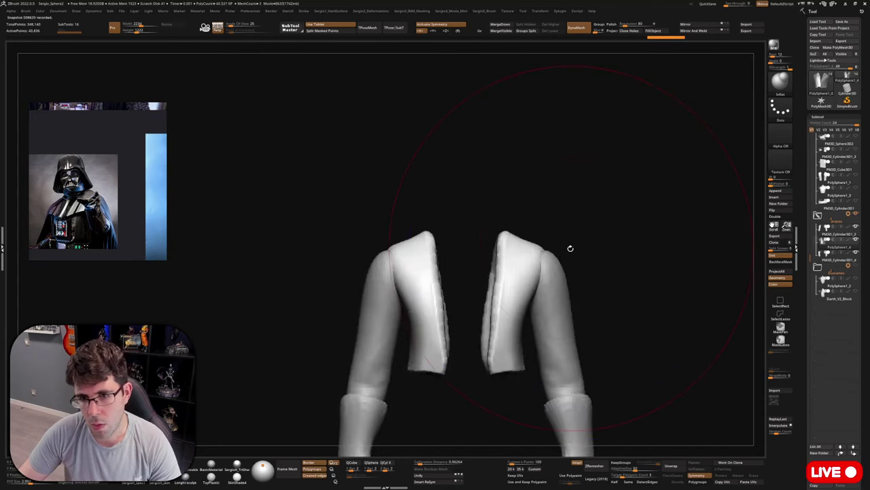
Select the arms and reshape their shoulder ends against the torso pieces with the Move brush.
{"action": "left_click", "coordinate": [553, 265], "text": "alt"}
{"action": "key", "text": "b"}
{"action": "key", "text": "m"}
{"action": "key", "text": "v"}
{"action": "right_click_drag", "start_coordinate": [554, 264], "coordinate": [532, 292]}
{"action": "left_click_drag", "start_coordinate": [532, 293], "coordinate": [548, 249]}
{"action": "mouse_move", "coordinate": [588, 252]}
{"action": "right_mouse_down"}
{"action": "mouse_move", "coordinate": [581, 251]}
{"action": "mouse_move", "coordinate": [589, 253]}
{"action": "right_mouse_up"}
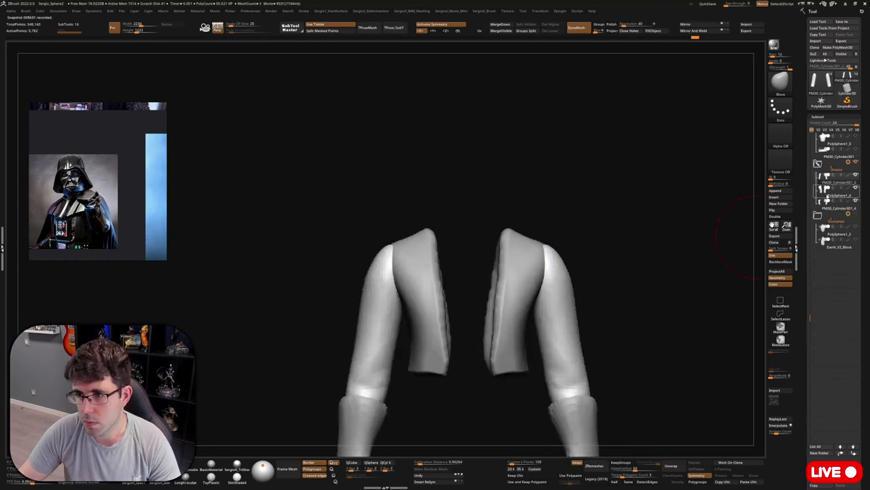
Merge the upper arms down with the torso side pieces and fuse them into one mesh with DynaMesh.
{"action": "left_click", "coordinate": [830, 184]}
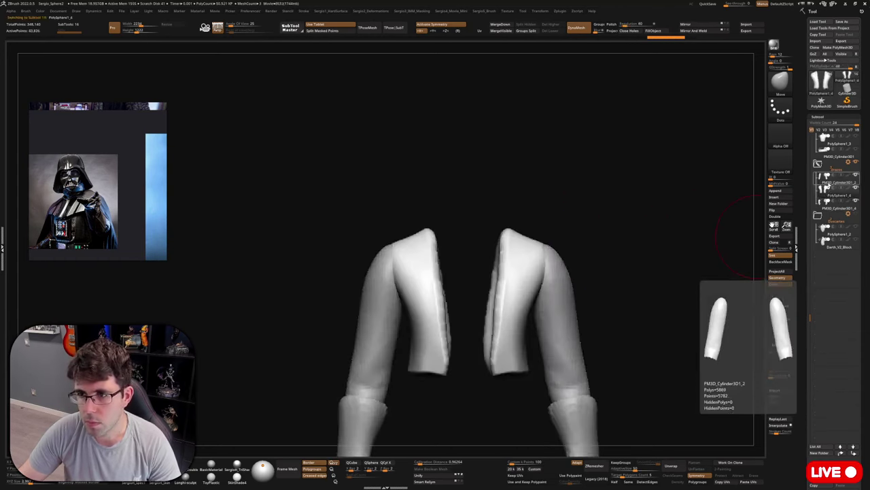
{"action": "left_click", "coordinate": [501, 23]}
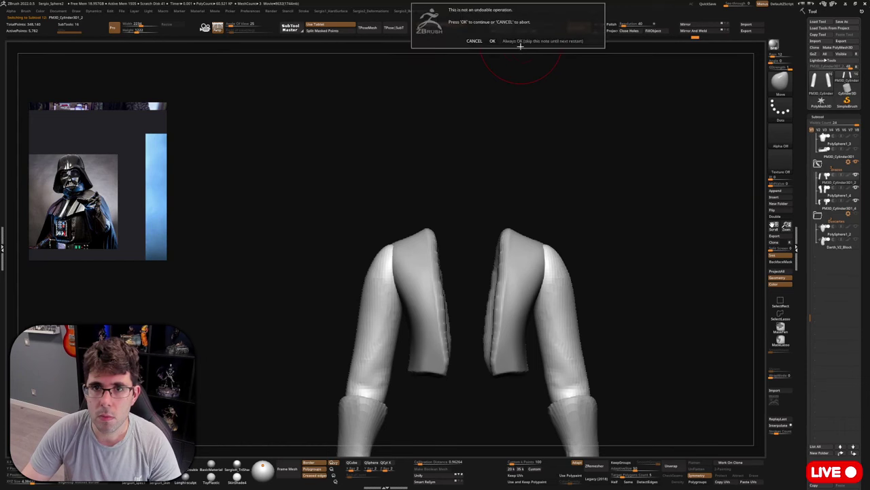
{"action": "left_click", "coordinate": [511, 41]}
{"action": "left_click_drag", "start_coordinate": [601, 187], "coordinate": [628, 200]}
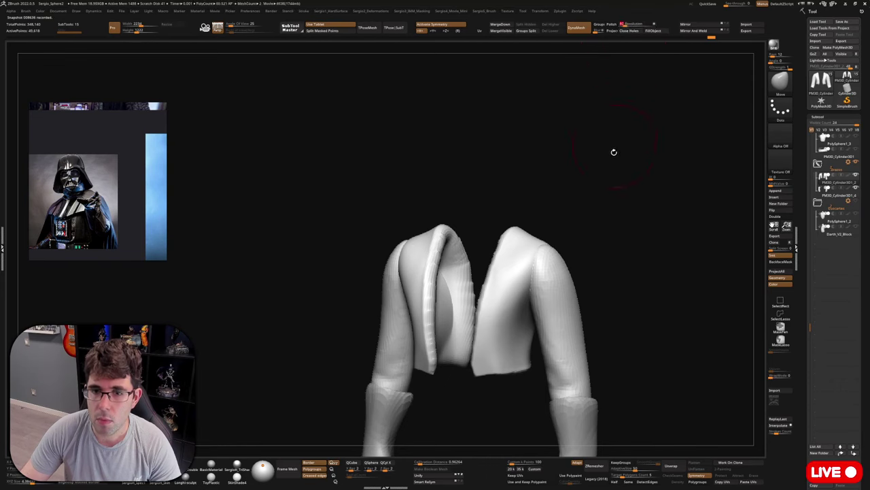
{"action": "left_click_drag", "start_coordinate": [625, 241], "coordinate": [622, 262], "text": "ctrl"}
Smooth the seams where the arms meet the torso sides and refine the jacket's silhouette with the Move brush.
{"action": "mouse_move", "coordinate": [563, 293]}
{"action": "left_mouse_down", "text": "shift"}
{"action": "mouse_move", "coordinate": [495, 314]}
{"action": "mouse_move", "coordinate": [513, 343]}
{"action": "left_mouse_up", "text": "shift"}
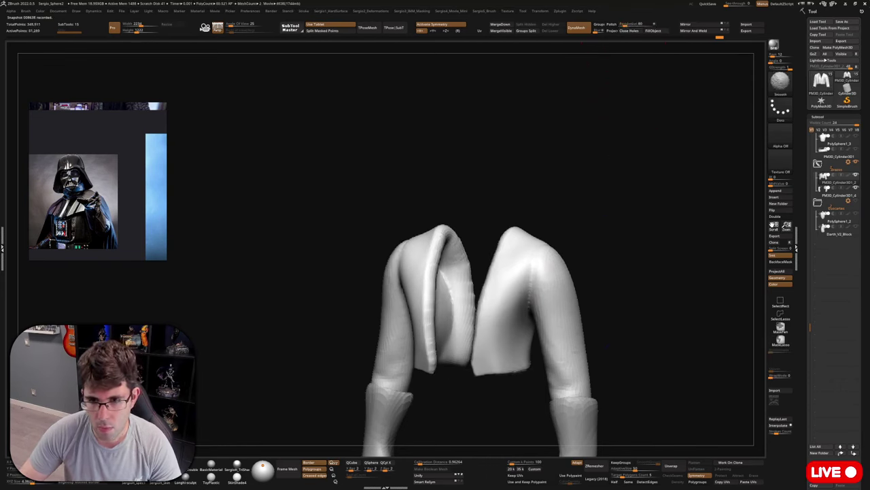
{"action": "right_click_drag", "start_coordinate": [435, 343], "coordinate": [549, 350]}
{"action": "mouse_move", "coordinate": [605, 319]}
{"action": "left_mouse_down", "text": "shift"}
{"action": "mouse_move", "coordinate": [608, 306]}
{"action": "mouse_move", "coordinate": [578, 301]}
{"action": "left_mouse_up", "text": "shift"}
{"action": "mouse_move", "coordinate": [578, 300]}
{"action": "right_mouse_down", "text": "shift"}
{"action": "mouse_move", "coordinate": [640, 310]}
{"action": "mouse_move", "coordinate": [605, 262]}
{"action": "mouse_move", "coordinate": [613, 267]}
{"action": "right_mouse_up", "text": "shift"}
{"action": "key", "text": "s"}
{"action": "left_click_drag", "start_coordinate": [616, 266], "coordinate": [602, 266]}
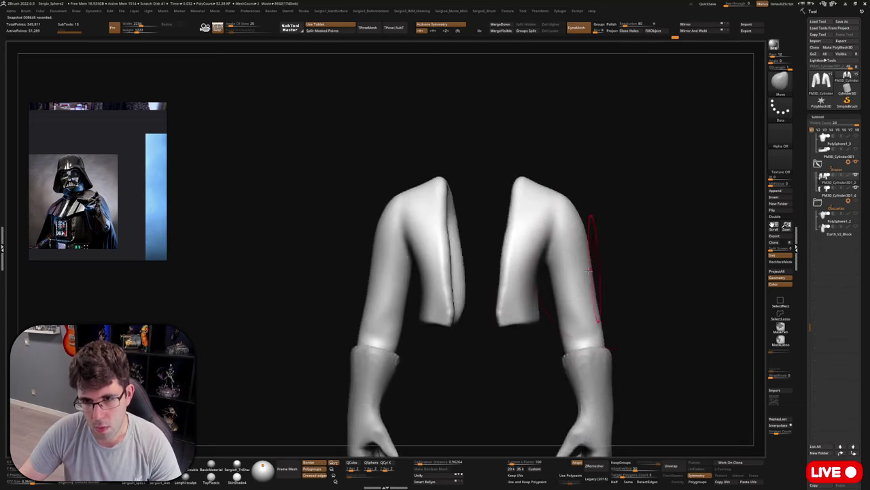
{"action": "right_click_drag", "start_coordinate": [526, 231], "coordinate": [564, 248]}
{"action": "key", "text": "s"}
{"action": "left_click_drag", "start_coordinate": [524, 289], "coordinate": [517, 289]}
{"action": "right_click_drag", "start_coordinate": [530, 289], "coordinate": [511, 294]}
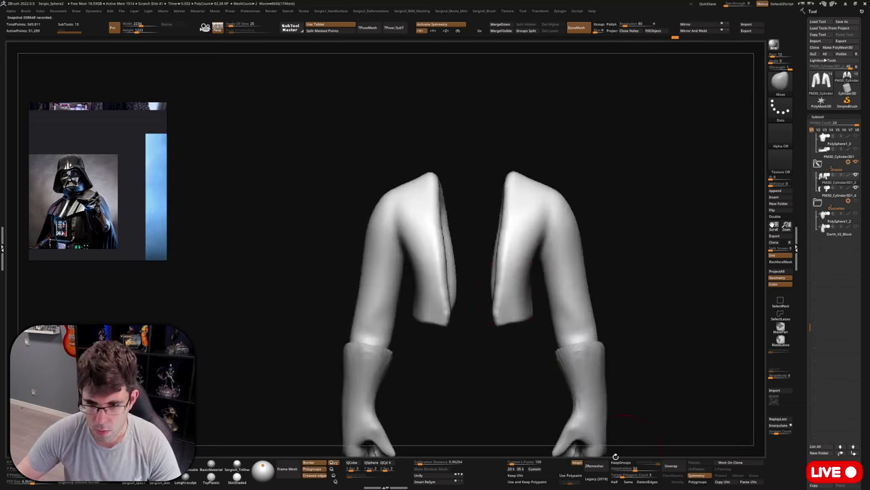
ZRemesh the fused arm and torso jacket mesh, and subdivide it.
{"action": "left_click", "coordinate": [593, 466]}
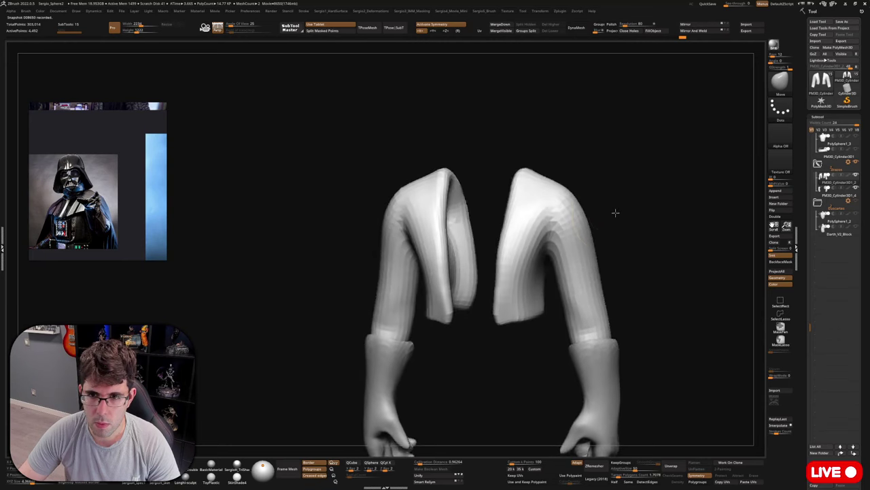
{"action": "key", "text": "ctrl"}
{"action": "left_click", "coordinate": [609, 212]}
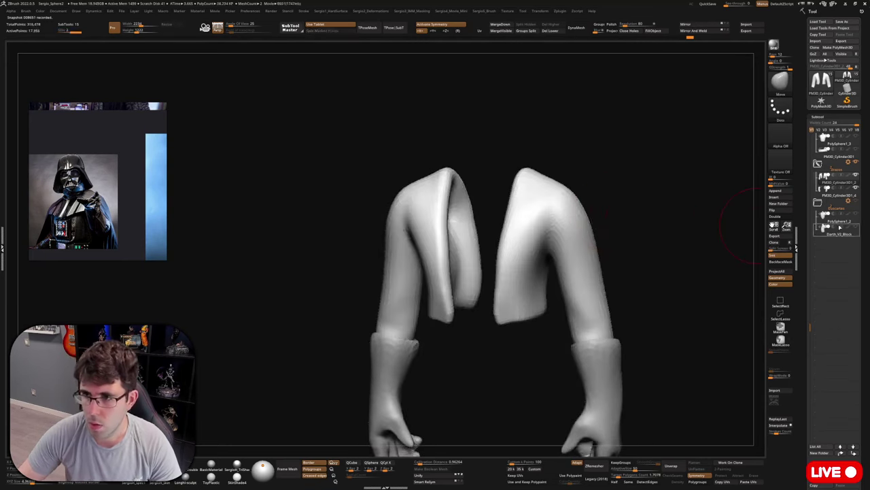
Show the complete bust and adjust the jacket's front edges around the chest plate with the Move brush.
{"action": "left_click", "coordinate": [855, 164], "text": "shift"}
{"action": "left_click", "coordinate": [858, 163]}
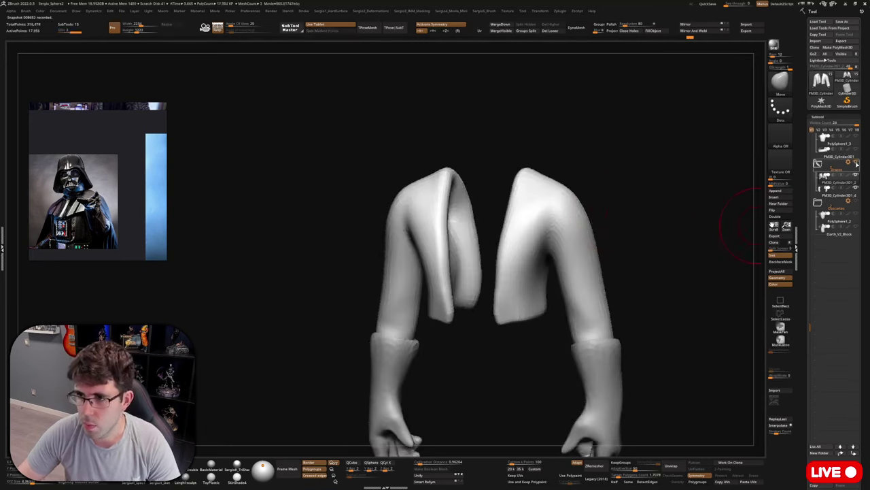
{"action": "left_click", "coordinate": [858, 163], "text": "shift"}
{"action": "key", "text": "shift+alt+s"}
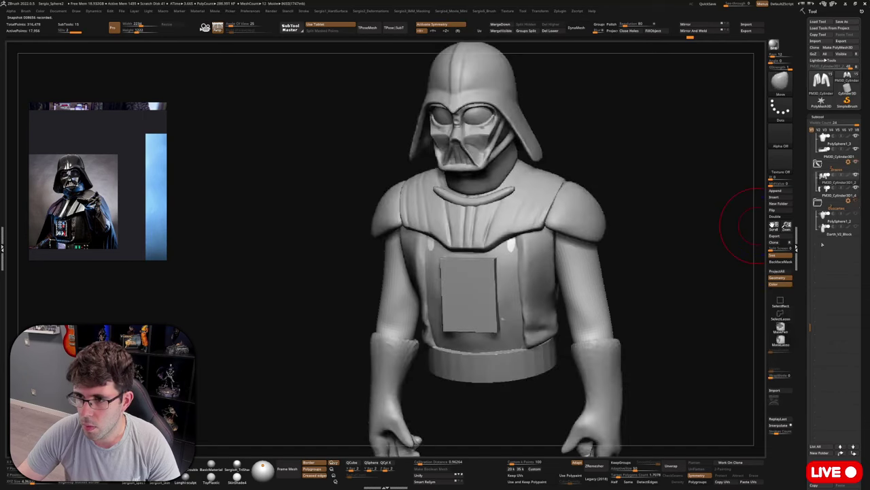
{"action": "mouse_move", "coordinate": [659, 234]}
{"action": "left_mouse_down"}
{"action": "mouse_move", "coordinate": [617, 245]}
{"action": "mouse_move", "coordinate": [645, 253]}
{"action": "left_mouse_up"}
{"action": "key", "text": "shift+alt+s"}
{"action": "key", "text": "shift+alt+s"}
{"action": "left_click_drag", "start_coordinate": [513, 250], "coordinate": [509, 258]}
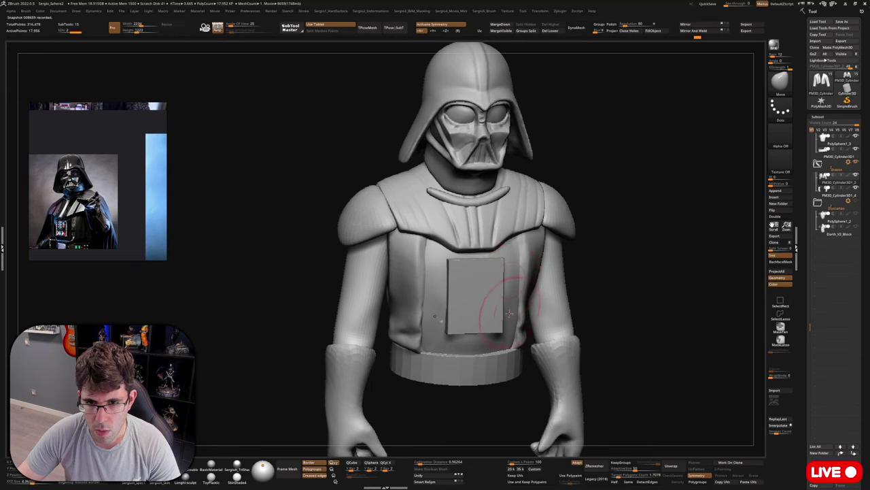
{"action": "left_click_drag", "start_coordinate": [510, 309], "coordinate": [506, 316]}
Isolate the jacket mesh and reshape its shoulder tops and inner edges, checking the fit against the full bust.
{"action": "key", "text": "shift+alt+s"}
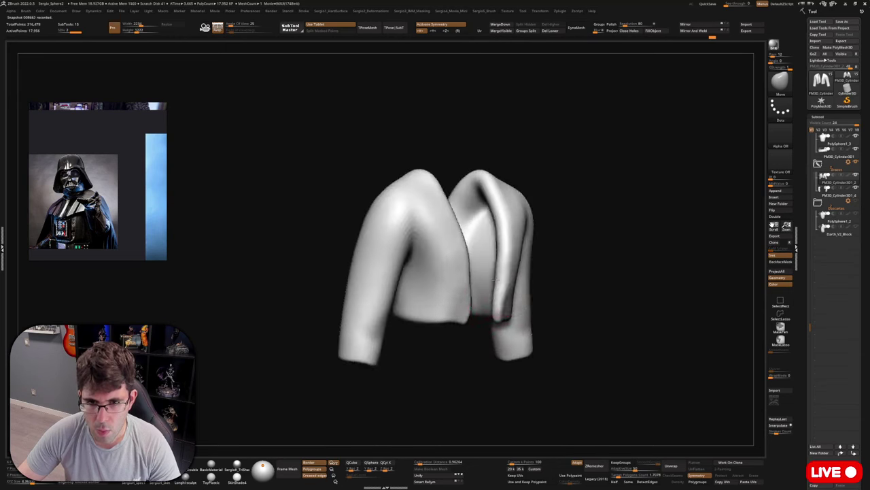
{"action": "right_click_drag", "start_coordinate": [489, 196], "coordinate": [551, 197]}
{"action": "mouse_move", "coordinate": [473, 186]}
{"action": "left_mouse_down"}
{"action": "mouse_move", "coordinate": [454, 175]}
{"action": "mouse_move", "coordinate": [477, 186]}
{"action": "left_mouse_up"}
{"action": "right_click_drag", "start_coordinate": [478, 186], "coordinate": [451, 185]}
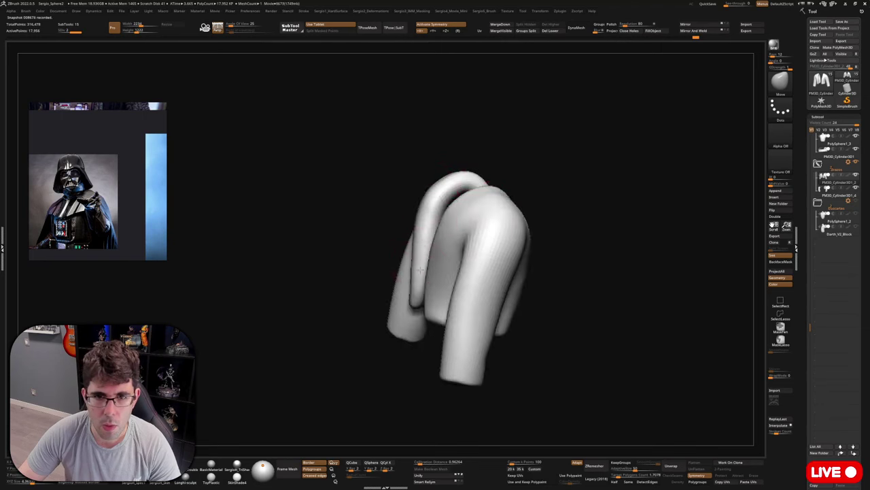
{"action": "left_click_drag", "start_coordinate": [450, 310], "coordinate": [457, 305]}
{"action": "key", "text": "shift+alt+s"}
{"action": "mouse_move", "coordinate": [457, 305]}
{"action": "right_mouse_down"}
{"action": "mouse_move", "coordinate": [526, 259]}
{"action": "mouse_move", "coordinate": [571, 248]}
{"action": "mouse_move", "coordinate": [524, 263]}
{"action": "mouse_move", "coordinate": [548, 285]}
{"action": "right_mouse_up"}
{"action": "right_click_drag", "start_coordinate": [548, 286], "coordinate": [529, 286]}
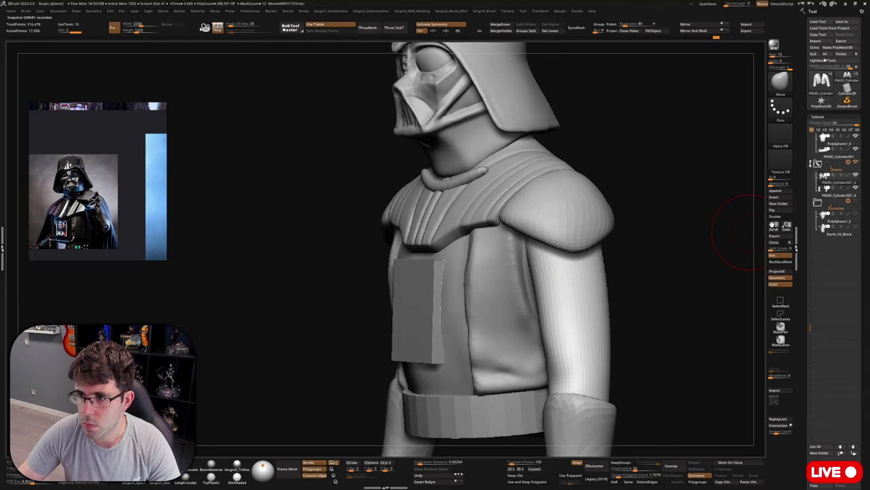
Select the inner torso body, isolate it, and flatten its sides below the shoulders with the Clay brush.
{"action": "left_click_drag", "start_coordinate": [808, 165], "coordinate": [805, 140]}
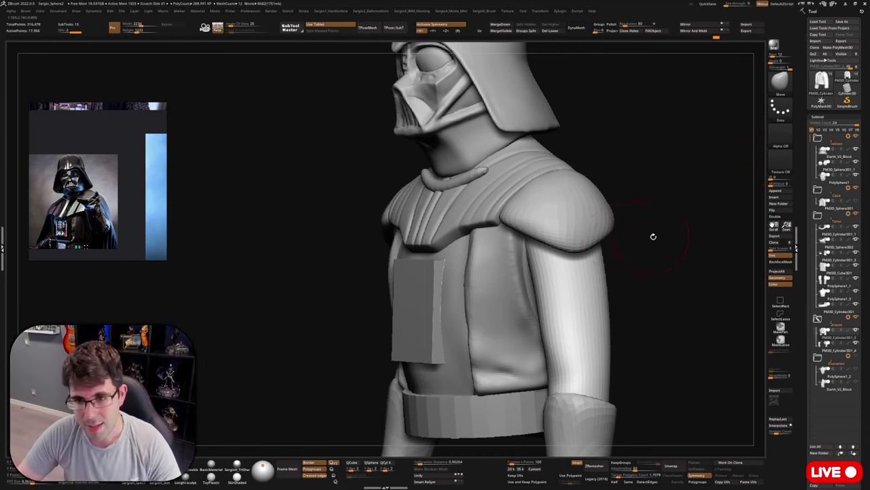
{"action": "left_click_drag", "start_coordinate": [654, 236], "coordinate": [608, 253]}
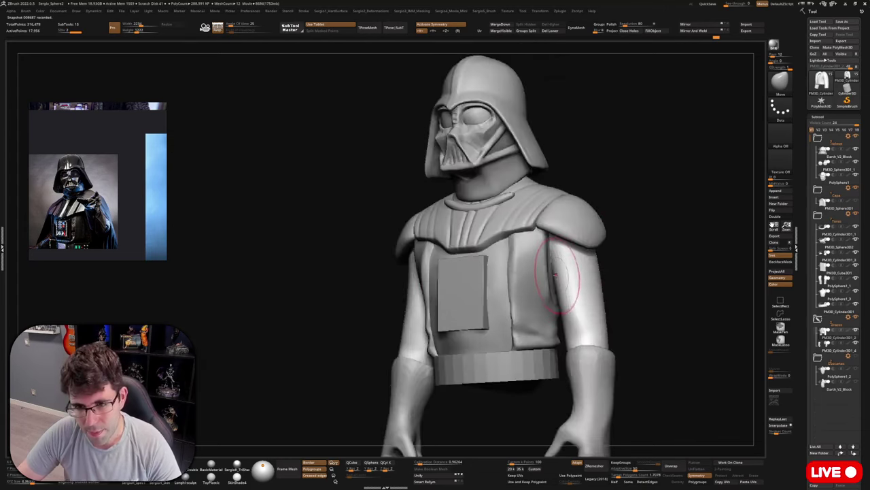
{"action": "left_click", "coordinate": [529, 287], "text": "alt"}
{"action": "key", "text": "b"}
{"action": "key", "text": "c"}
{"action": "key", "text": "l"}
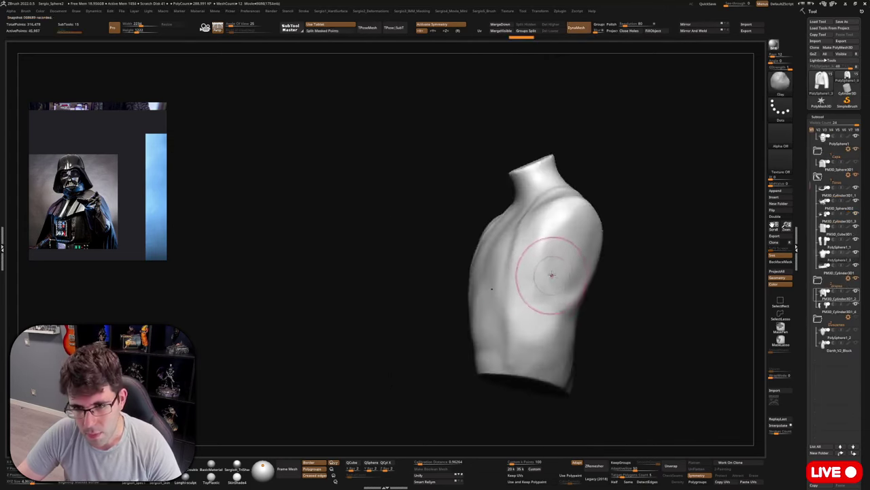
{"action": "mouse_move", "coordinate": [551, 253]}
{"action": "left_mouse_down"}
{"action": "mouse_move", "coordinate": [555, 300]}
{"action": "mouse_move", "coordinate": [544, 332]}
{"action": "mouse_move", "coordinate": [566, 278]}
{"action": "left_mouse_up"}
{"action": "mouse_move", "coordinate": [563, 270]}
{"action": "right_mouse_down", "text": "alt"}
{"action": "mouse_move", "coordinate": [554, 298]}
{"action": "mouse_move", "coordinate": [568, 314]}
{"action": "right_mouse_up", "text": "alt"}
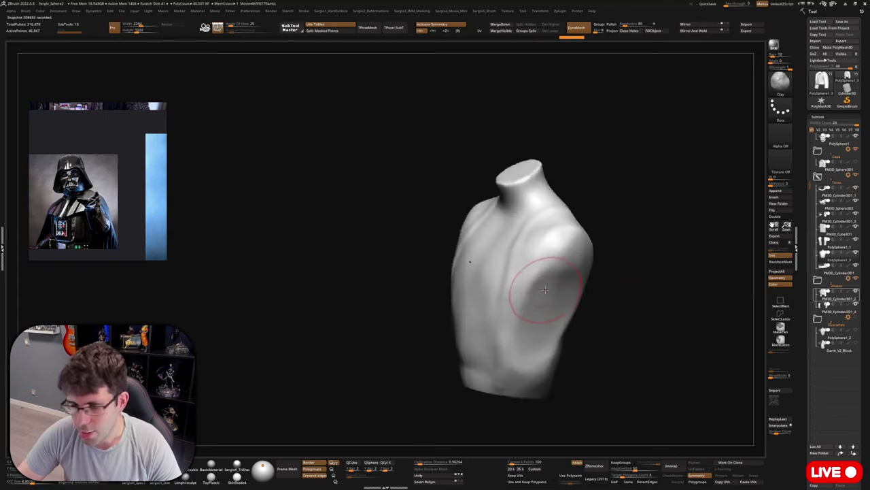
{"action": "mouse_move", "coordinate": [546, 289]}
{"action": "left_mouse_down"}
{"action": "mouse_move", "coordinate": [550, 252]}
{"action": "mouse_move", "coordinate": [540, 306]}
{"action": "mouse_move", "coordinate": [566, 273]}
{"action": "left_mouse_up"}
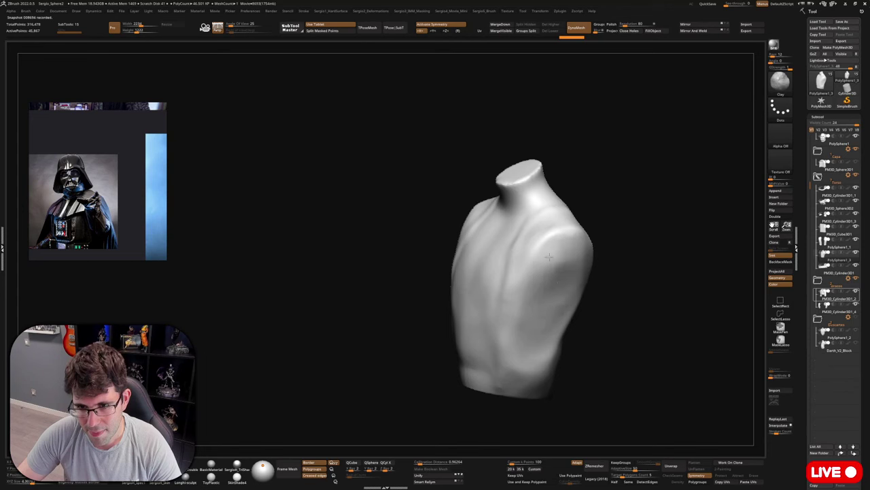
{"action": "right_click_drag", "start_coordinate": [550, 257], "coordinate": [550, 264]}
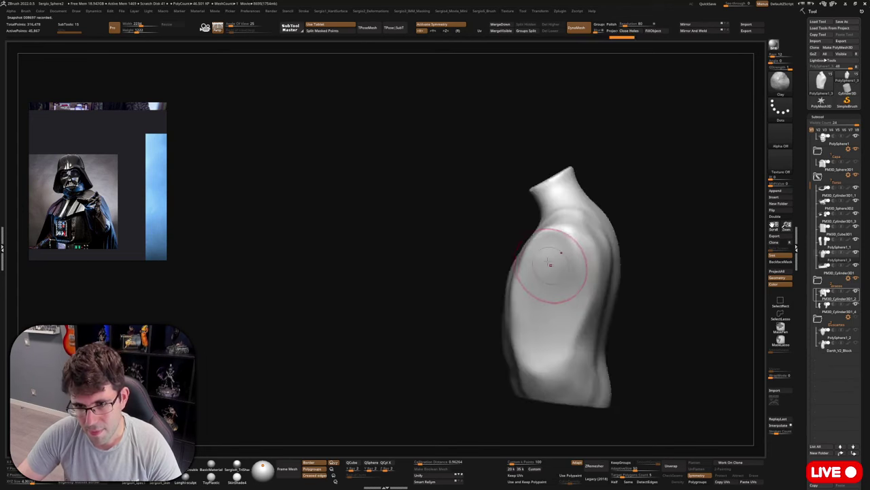
{"action": "left_click_drag", "start_coordinate": [565, 286], "coordinate": [547, 344]}
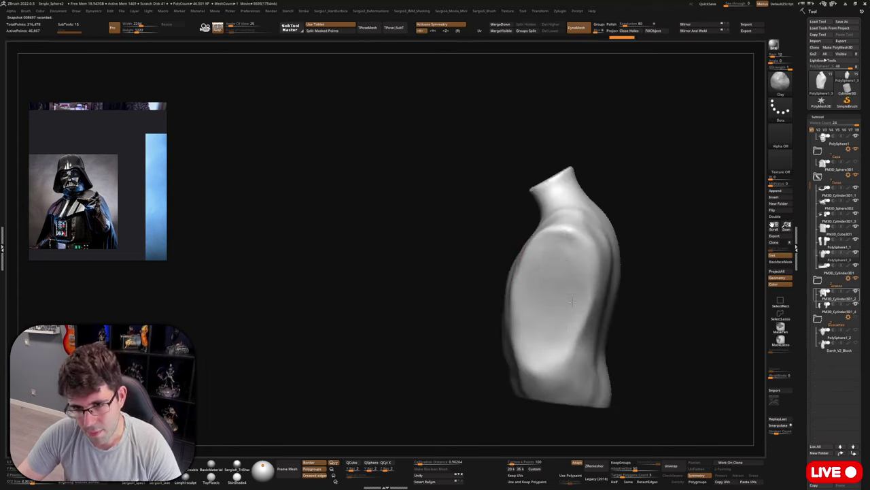
{"action": "right_click_drag", "start_coordinate": [547, 343], "coordinate": [544, 343]}
Select the jacket, mask both sleeves with MaskLasso, and assign them to their own polygroup.
{"action": "key", "text": "shift+s"}
{"action": "left_click", "coordinate": [576, 301], "text": "alt"}
{"action": "key", "text": "shift+s"}
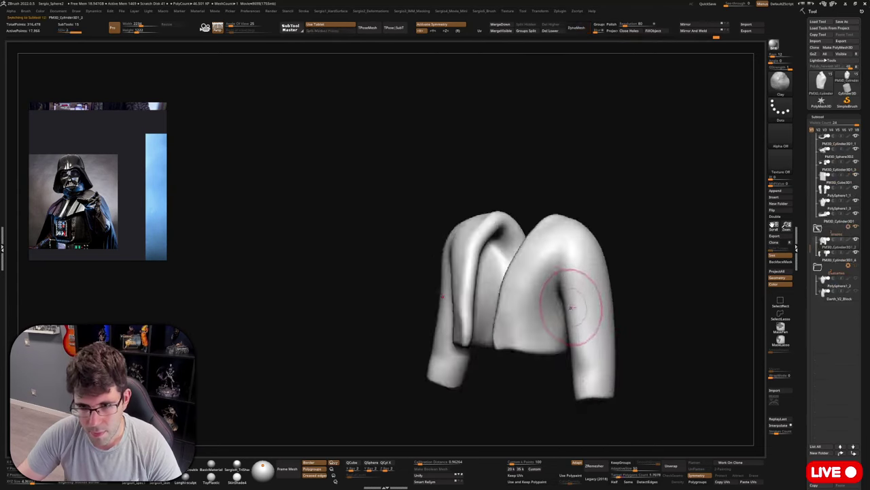
{"action": "mouse_move", "coordinate": [571, 305]}
{"action": "right_mouse_down"}
{"action": "mouse_move", "coordinate": [581, 268]}
{"action": "mouse_move", "coordinate": [574, 254]}
{"action": "right_mouse_up"}
{"action": "key", "text": "shift+f"}
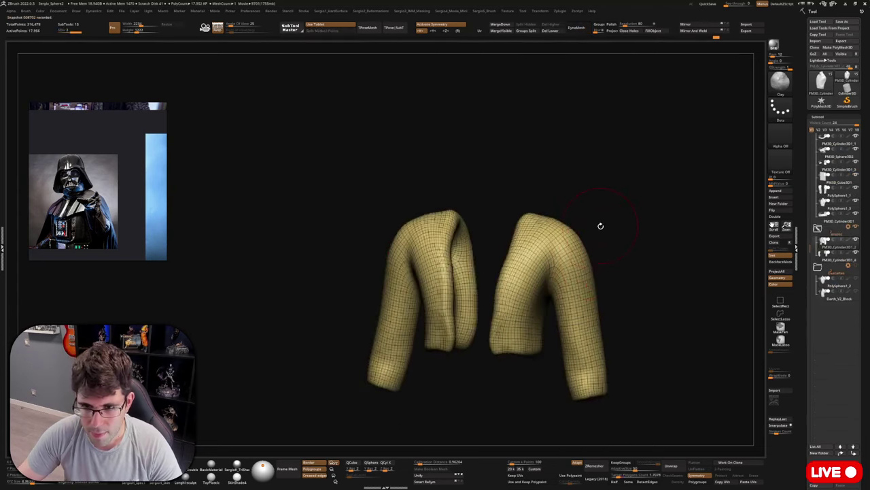
{"action": "right_click_drag", "start_coordinate": [601, 225], "coordinate": [596, 207]}
{"action": "mouse_move", "coordinate": [596, 206]}
{"action": "left_mouse_down", "text": "ctrl+shift"}
{"action": "mouse_move", "coordinate": [557, 252]}
{"action": "mouse_move", "coordinate": [545, 290]}
{"action": "left_mouse_up", "text": "ctrl+shift"}
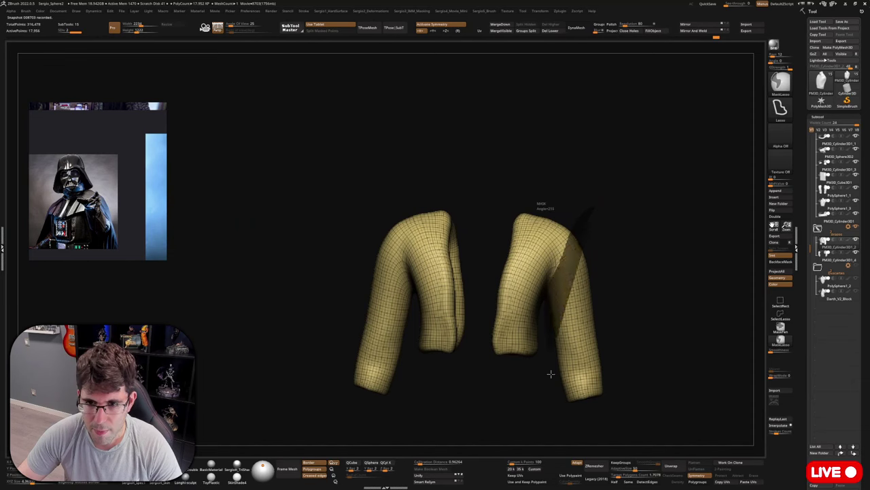
{"action": "left_click_drag", "start_coordinate": [551, 374], "coordinate": [614, 205], "text": "ctrl"}
{"action": "key", "text": "ctrl+w"}
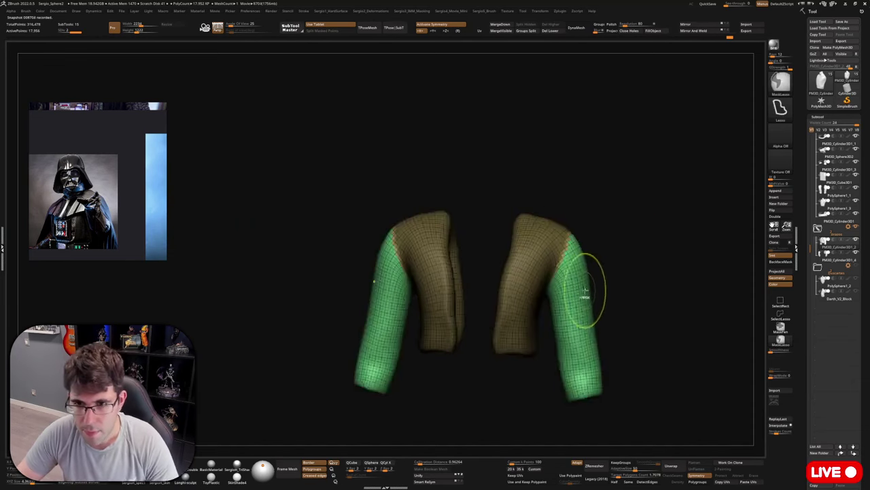
{"action": "key", "text": "shift+f"}
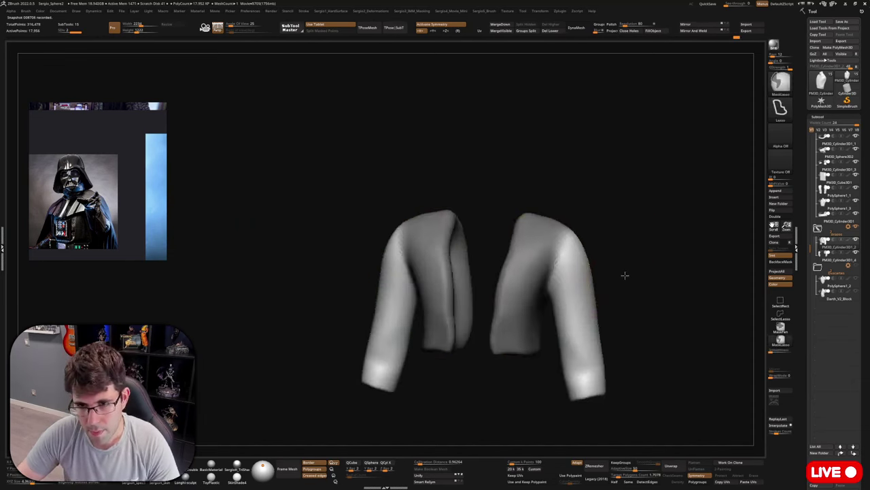
Invert the mask to protect the sleeves and move the jacket's torso sides to fit the body.
{"action": "left_click", "coordinate": [625, 275], "text": "ctrl"}
{"action": "key", "text": "s"}
{"action": "left_click_drag", "start_coordinate": [540, 315], "coordinate": [551, 315]}
{"action": "key", "text": "shift+s"}
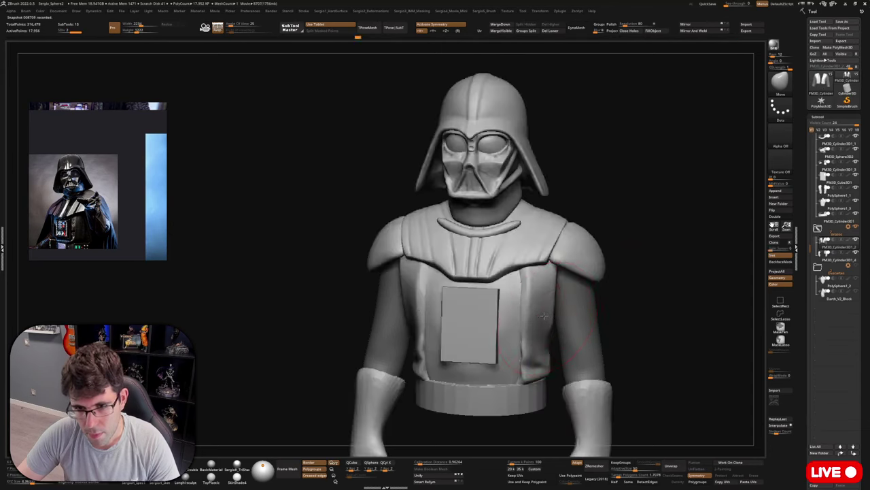
{"action": "mouse_move", "coordinate": [544, 315]}
{"action": "right_mouse_down"}
{"action": "mouse_move", "coordinate": [562, 340]}
{"action": "mouse_move", "coordinate": [555, 334]}
{"action": "mouse_move", "coordinate": [578, 331]}
{"action": "mouse_move", "coordinate": [573, 315]}
{"action": "mouse_move", "coordinate": [543, 335]}
{"action": "mouse_move", "coordinate": [592, 311]}
{"action": "mouse_move", "coordinate": [544, 326]}
{"action": "mouse_move", "coordinate": [561, 356]}
{"action": "right_mouse_up"}
{"action": "key", "text": "shift+s"}
{"action": "key", "text": "shift+s"}
{"action": "left_click_drag", "start_coordinate": [561, 357], "coordinate": [552, 355]}
Isolate the jacket and smooth and reshape the armpit areas between the sleeves and torso sides.
{"action": "mouse_move", "coordinate": [598, 350]}
{"action": "right_mouse_down"}
{"action": "mouse_move", "coordinate": [561, 355]}
{"action": "mouse_move", "coordinate": [550, 311]}
{"action": "mouse_move", "coordinate": [557, 296]}
{"action": "mouse_move", "coordinate": [598, 328]}
{"action": "mouse_move", "coordinate": [543, 292]}
{"action": "mouse_move", "coordinate": [568, 321]}
{"action": "mouse_move", "coordinate": [527, 292]}
{"action": "right_mouse_up"}
{"action": "key", "text": "shift+s"}
{"action": "key", "text": "ctrl+shift+s"}
{"action": "key", "text": "ctrl+shift+s"}
{"action": "right_click_drag", "start_coordinate": [604, 311], "coordinate": [554, 282]}
{"action": "right_click_drag", "start_coordinate": [569, 311], "coordinate": [612, 313]}
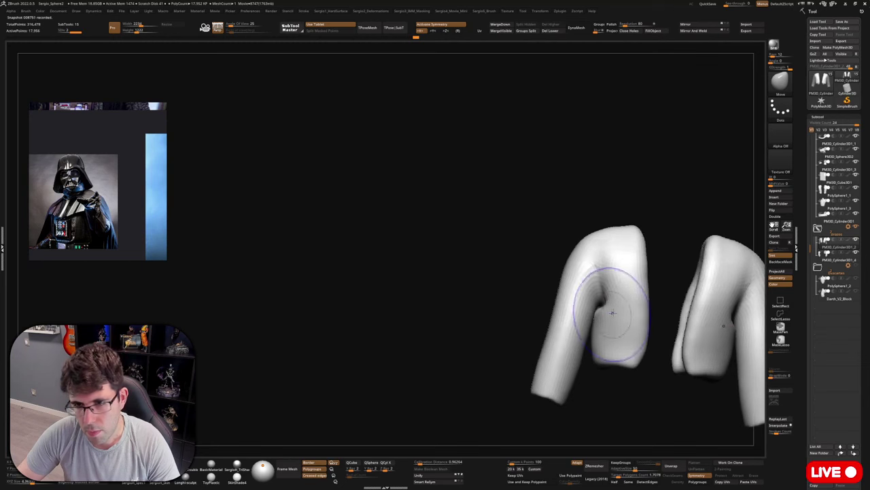
{"action": "left_click_drag", "start_coordinate": [613, 313], "coordinate": [603, 310], "text": "shift"}
{"action": "right_click_drag", "start_coordinate": [602, 311], "coordinate": [612, 306]}
{"action": "key", "text": "space"}
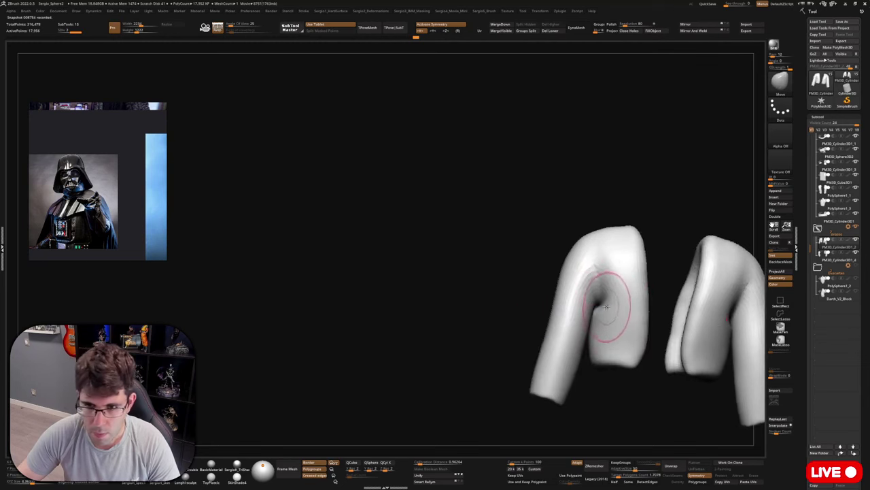
{"action": "left_click_drag", "start_coordinate": [606, 307], "coordinate": [605, 294]}
{"action": "mouse_move", "coordinate": [606, 294]}
{"action": "right_mouse_down"}
{"action": "mouse_move", "coordinate": [575, 302]}
{"action": "mouse_move", "coordinate": [615, 314]}
{"action": "mouse_move", "coordinate": [612, 289]}
{"action": "right_mouse_up"}
Mask the jacket's torso sides by polygroup, refine the sleeves near the armpits, and clear the mask.
{"action": "key", "text": "w"}
{"action": "key", "text": "q"}
{"action": "left_click_drag", "start_coordinate": [612, 290], "coordinate": [608, 299], "text": "shift"}
{"action": "mouse_move", "coordinate": [608, 299]}
{"action": "right_mouse_down"}
{"action": "mouse_move", "coordinate": [602, 307]}
{"action": "mouse_move", "coordinate": [544, 292]}
{"action": "mouse_move", "coordinate": [602, 289]}
{"action": "mouse_move", "coordinate": [585, 289]}
{"action": "right_mouse_up"}
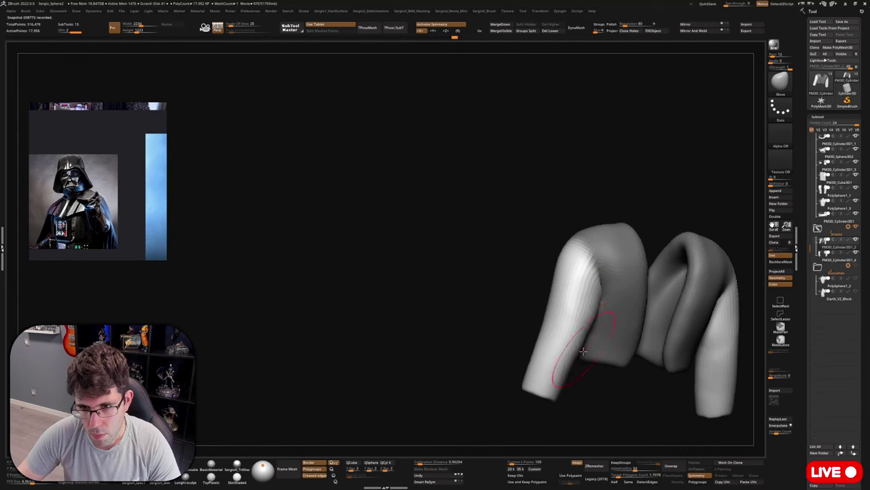
{"action": "right_click_drag", "start_coordinate": [583, 351], "coordinate": [583, 293]}
{"action": "mouse_move", "coordinate": [591, 333]}
{"action": "right_mouse_down"}
{"action": "mouse_move", "coordinate": [605, 307]}
{"action": "mouse_move", "coordinate": [522, 316]}
{"action": "right_mouse_up"}
{"action": "left_click_drag", "start_coordinate": [504, 272], "coordinate": [521, 316], "text": "ctrl"}
{"action": "right_click_drag", "start_coordinate": [522, 316], "coordinate": [571, 334]}
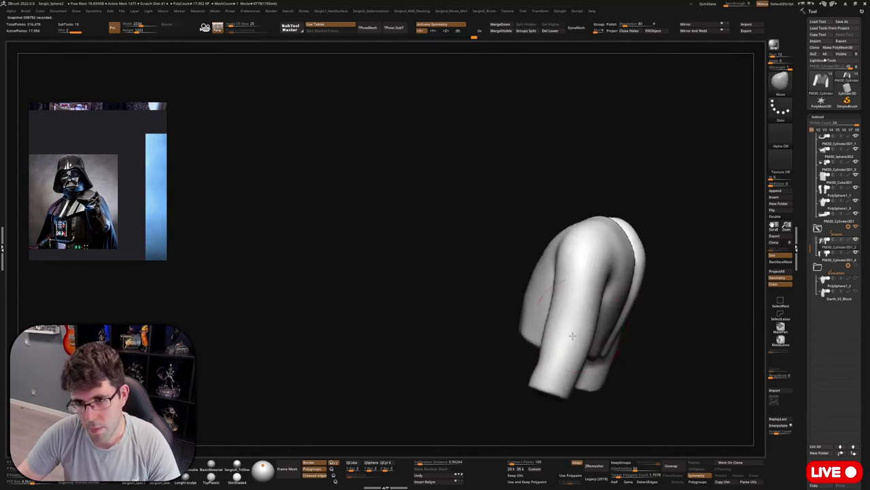
Adjust the jacket's sides and sleeves around the armpits with the Move brush against the full bust.
{"action": "left_click_drag", "start_coordinate": [616, 285], "coordinate": [605, 299]}
{"action": "key", "text": "shift+s"}
{"action": "mouse_move", "coordinate": [604, 312]}
{"action": "right_mouse_down"}
{"action": "mouse_move", "coordinate": [666, 303]}
{"action": "mouse_move", "coordinate": [616, 314]}
{"action": "right_mouse_up"}
{"action": "left_click_drag", "start_coordinate": [617, 313], "coordinate": [629, 315]}
{"action": "right_click_drag", "start_coordinate": [607, 323], "coordinate": [620, 325]}
{"action": "left_click_drag", "start_coordinate": [621, 325], "coordinate": [599, 297]}
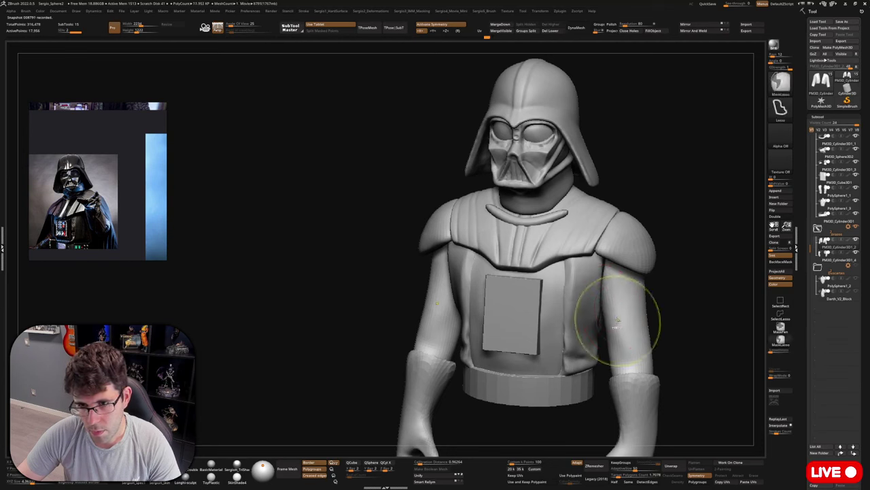
Isolate the jacket, mask its torso sides by polygroup, and pull the outer contours of the sleeves outward.
{"action": "left_click", "coordinate": [616, 318], "text": "ctrl+shift"}
{"action": "key", "text": "w"}
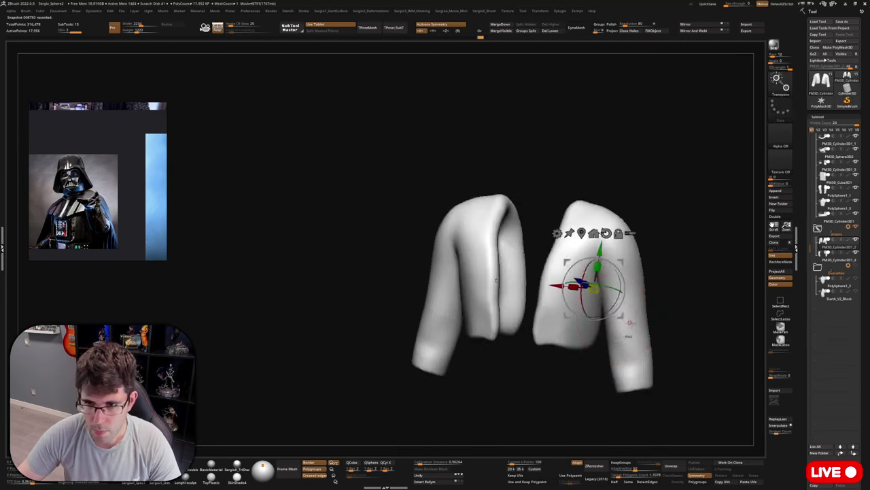
{"action": "left_click", "coordinate": [630, 322], "text": "ctrl"}
{"action": "key", "text": "q"}
{"action": "mouse_move", "coordinate": [621, 321]}
{"action": "right_mouse_down"}
{"action": "mouse_move", "coordinate": [608, 294]}
{"action": "mouse_move", "coordinate": [621, 297]}
{"action": "right_mouse_up"}
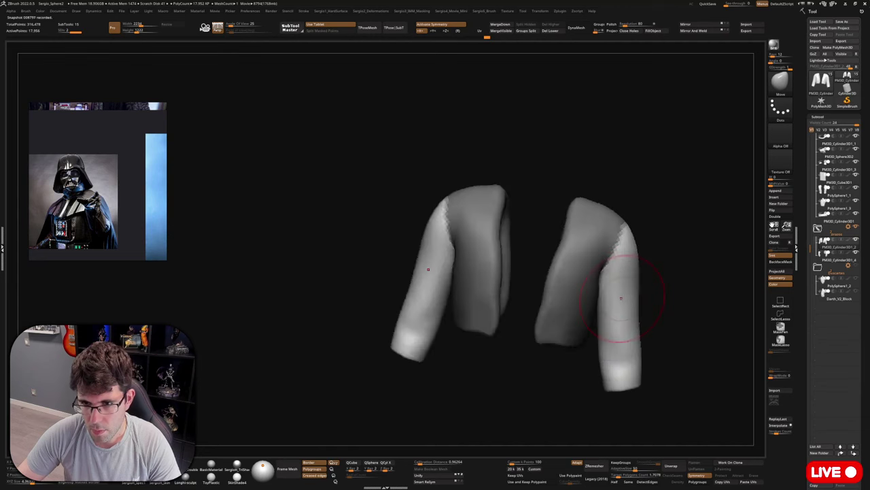
{"action": "mouse_move", "coordinate": [631, 304]}
{"action": "left_mouse_down"}
{"action": "mouse_move", "coordinate": [602, 311]}
{"action": "mouse_move", "coordinate": [643, 330]}
{"action": "left_mouse_up"}
{"action": "mouse_move", "coordinate": [640, 373]}
{"action": "left_mouse_down"}
{"action": "mouse_move", "coordinate": [646, 378]}
{"action": "mouse_move", "coordinate": [643, 360]}
{"action": "left_mouse_up"}
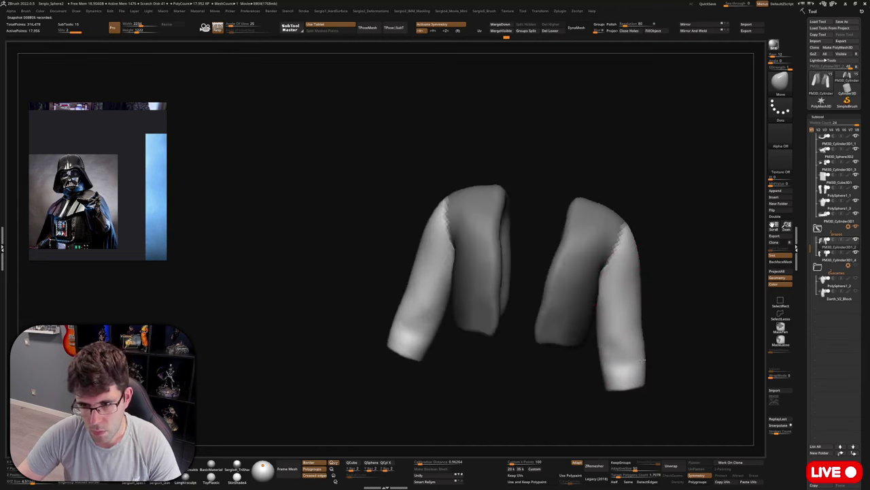
Check the jacket on the full bust, isolate the outer vest pieces, and carve their armholes deeper with the ClayBuildup brush.
{"action": "mouse_move", "coordinate": [664, 346]}
{"action": "right_mouse_down"}
{"action": "mouse_move", "coordinate": [670, 326]}
{"action": "mouse_move", "coordinate": [566, 320]}
{"action": "right_mouse_up"}
{"action": "key", "text": "shift+s"}
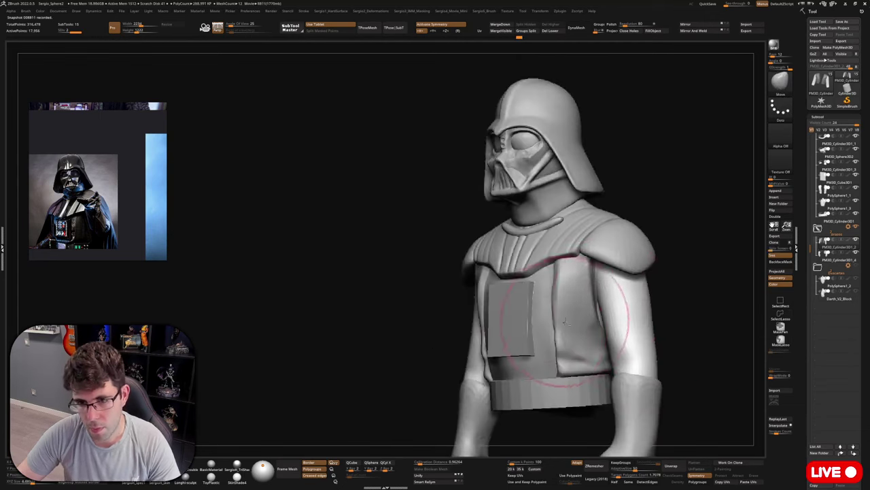
{"action": "key", "text": "shift+s"}
{"action": "key", "text": "shift+s"}
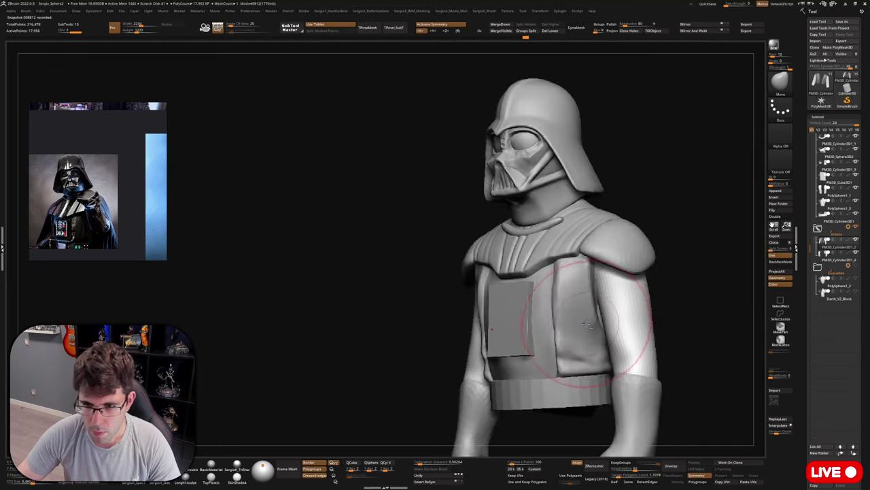
{"action": "left_click", "coordinate": [587, 325], "text": "alt"}
{"action": "key", "text": "shift+s"}
{"action": "right_click_drag", "start_coordinate": [627, 319], "coordinate": [605, 315]}
{"action": "key", "text": "b"}
{"action": "key", "text": "c"}
{"action": "key", "text": "b"}
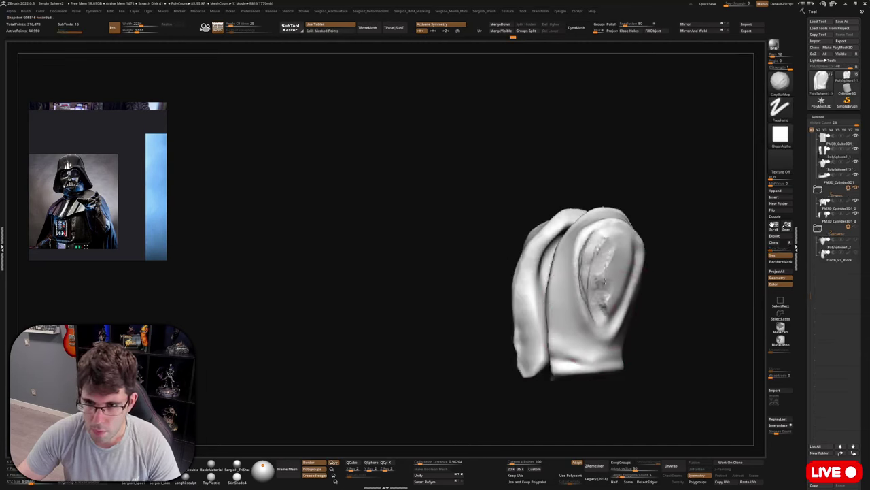
{"action": "right_click_drag", "start_coordinate": [602, 316], "coordinate": [621, 279]}
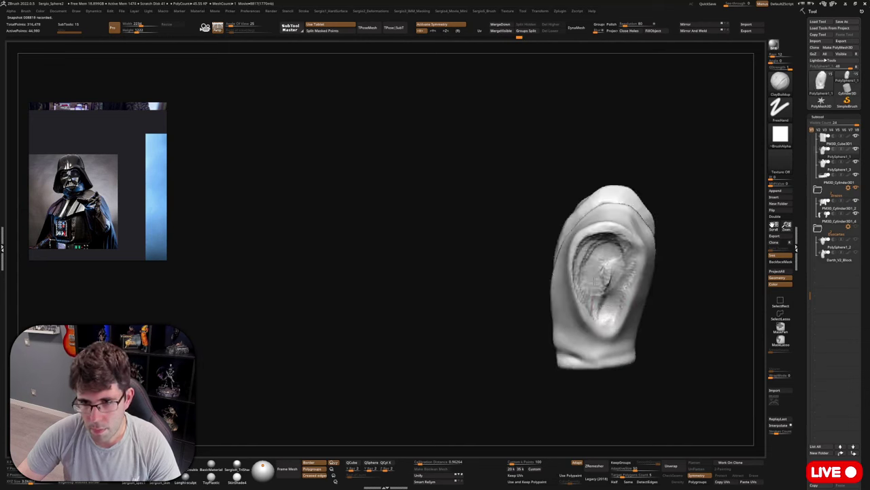
{"action": "left_click_drag", "start_coordinate": [618, 250], "coordinate": [603, 309]}
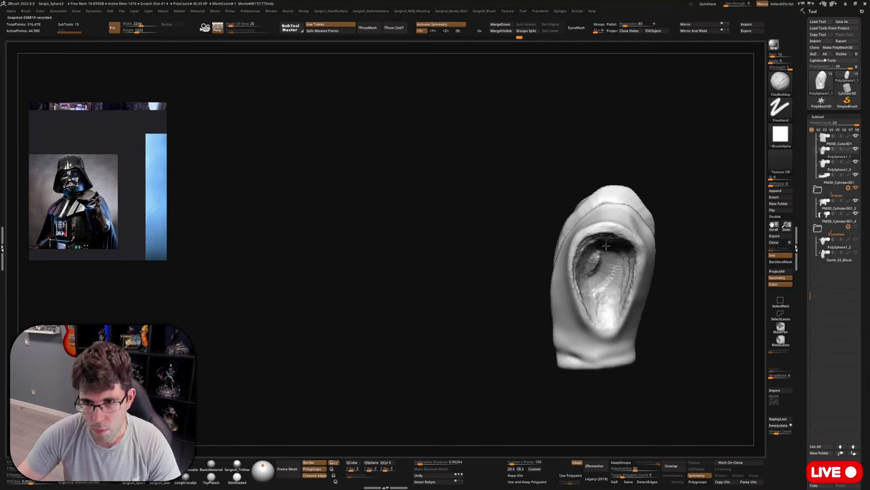
{"action": "left_click_drag", "start_coordinate": [605, 245], "coordinate": [599, 253]}
{"action": "mouse_move", "coordinate": [620, 289]}
{"action": "right_mouse_down"}
{"action": "mouse_move", "coordinate": [662, 301]}
{"action": "mouse_move", "coordinate": [625, 275]}
{"action": "mouse_move", "coordinate": [616, 284]}
{"action": "mouse_move", "coordinate": [654, 283]}
{"action": "mouse_move", "coordinate": [646, 289]}
{"action": "mouse_move", "coordinate": [686, 296]}
{"action": "mouse_move", "coordinate": [663, 286]}
{"action": "right_mouse_up"}
Select the jacket on the full bust and adjust its upper sleeves beneath the shoulder armor with the Move brush.
{"action": "key", "text": "shift+s"}
{"action": "left_click", "coordinate": [668, 303], "text": "alt"}
{"action": "key", "text": "b"}
{"action": "key", "text": "m"}
{"action": "key", "text": "v"}
{"action": "key", "text": "s"}
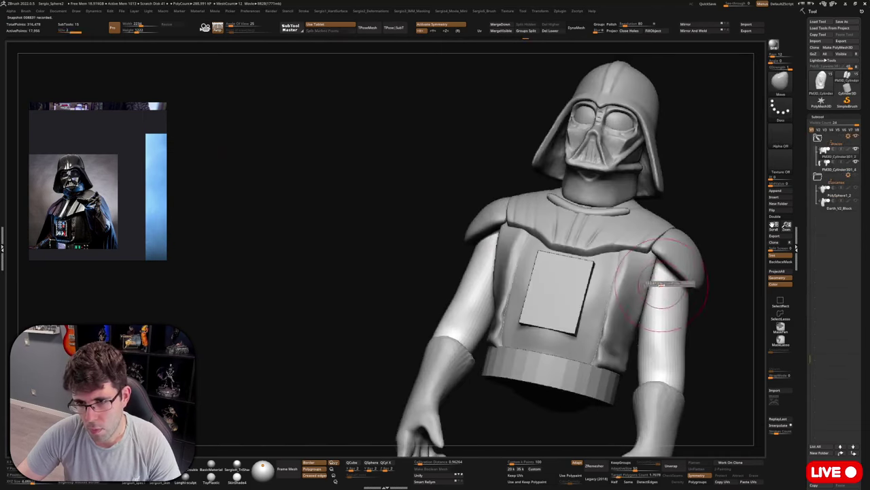
{"action": "left_click_drag", "start_coordinate": [661, 285], "coordinate": [654, 274]}
{"action": "right_click_drag", "start_coordinate": [657, 277], "coordinate": [655, 286]}
{"action": "left_click_drag", "start_coordinate": [654, 286], "coordinate": [653, 278], "text": "shift"}
Isolate the jacket and reshape the creases where the sleeves meet the torso sides.
{"action": "key", "text": "shift+s"}
{"action": "right_click_drag", "start_coordinate": [651, 282], "coordinate": [650, 265]}
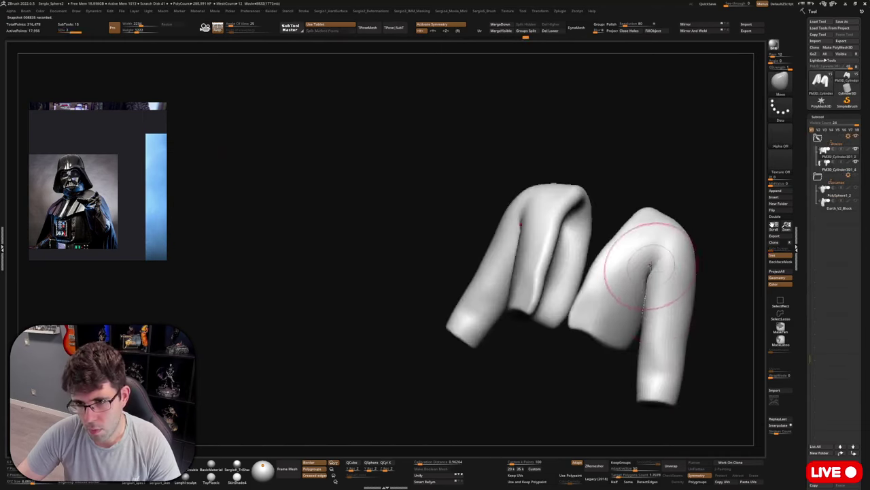
{"action": "left_click_drag", "start_coordinate": [650, 265], "coordinate": [645, 268]}
{"action": "right_click_drag", "start_coordinate": [645, 268], "coordinate": [665, 285]}
{"action": "left_click_drag", "start_coordinate": [664, 286], "coordinate": [660, 279]}
{"action": "key", "text": "shift+s"}
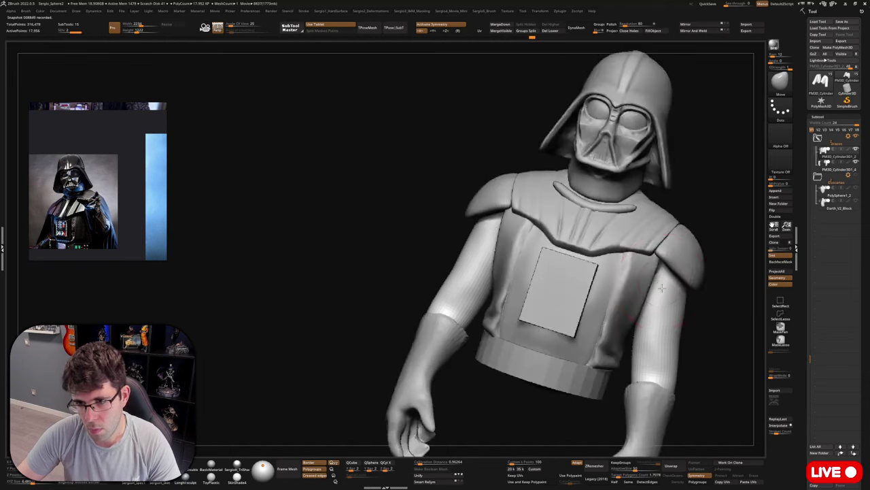
Refine the jacket's armpits in isolation with Move brush strokes and smoothing between sleeve and torso.
{"action": "key", "text": "ctrl+shift+s"}
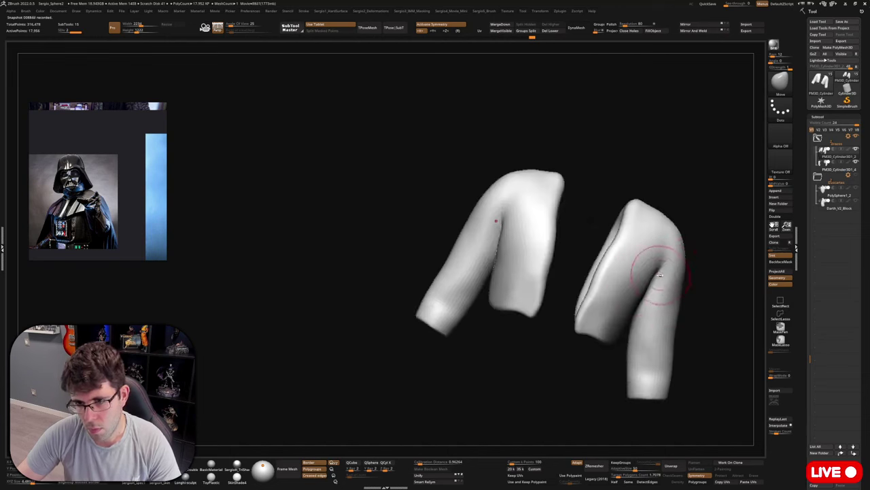
{"action": "right_click_drag", "start_coordinate": [661, 288], "coordinate": [626, 285]}
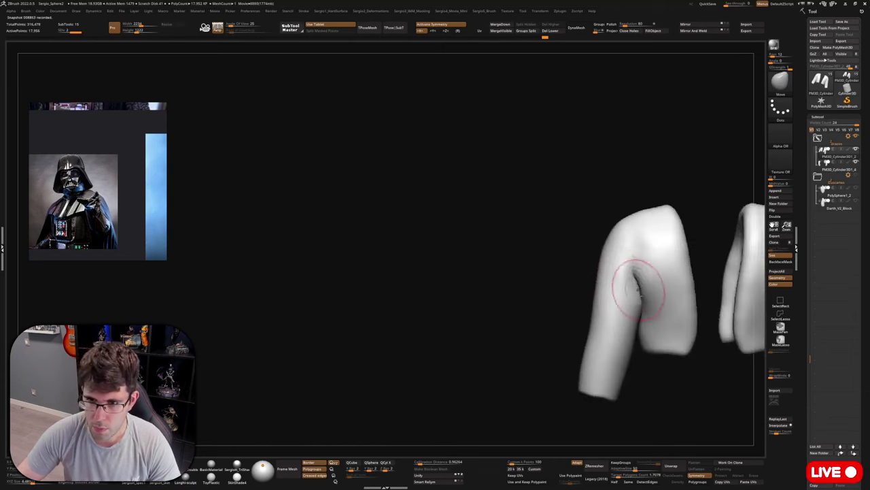
{"action": "left_click_drag", "start_coordinate": [637, 272], "coordinate": [637, 297]}
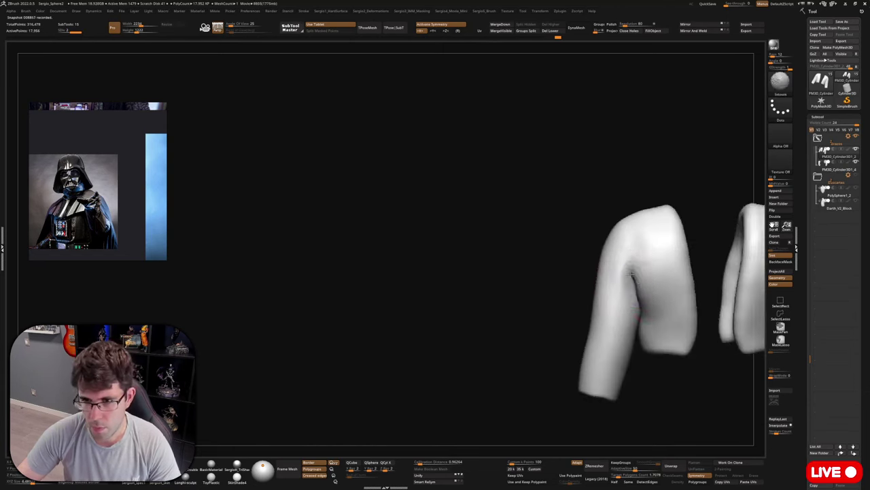
{"action": "right_click_drag", "start_coordinate": [631, 275], "coordinate": [643, 275]}
{"action": "left_click_drag", "start_coordinate": [642, 275], "coordinate": [634, 281]}
{"action": "mouse_move", "coordinate": [633, 282]}
{"action": "right_mouse_down"}
{"action": "mouse_move", "coordinate": [636, 268]}
{"action": "mouse_move", "coordinate": [629, 272]}
{"action": "mouse_move", "coordinate": [641, 281]}
{"action": "mouse_move", "coordinate": [617, 252]}
{"action": "mouse_move", "coordinate": [650, 274]}
{"action": "mouse_move", "coordinate": [622, 275]}
{"action": "mouse_move", "coordinate": [635, 301]}
{"action": "mouse_move", "coordinate": [641, 292]}
{"action": "right_mouse_up"}
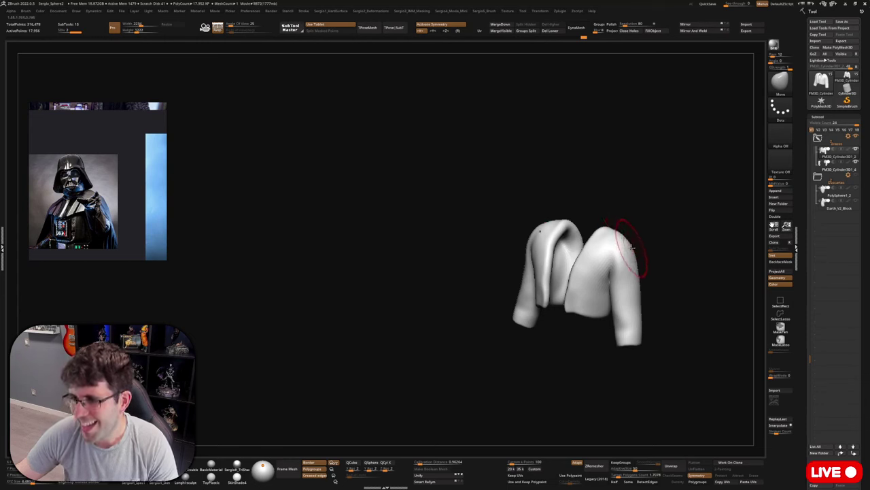
Show the full bust and nudge the inner edges of the jacket sleeves into the vest's armholes.
{"action": "mouse_move", "coordinate": [626, 265]}
{"action": "right_mouse_down"}
{"action": "mouse_move", "coordinate": [628, 279]}
{"action": "mouse_move", "coordinate": [614, 260]}
{"action": "mouse_move", "coordinate": [614, 280]}
{"action": "right_mouse_up"}
{"action": "key", "text": "alt+s"}
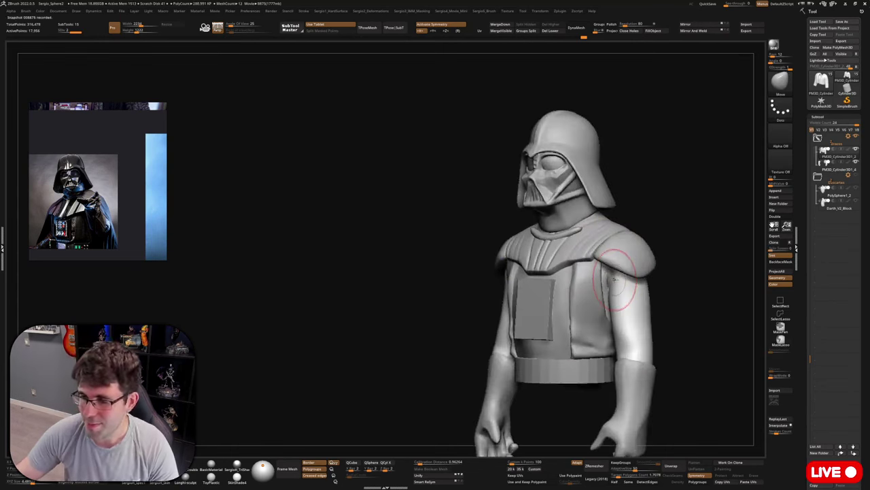
{"action": "mouse_move", "coordinate": [679, 180]}
{"action": "right_mouse_down", "text": "ctrl"}
{"action": "mouse_move", "coordinate": [679, 225]}
{"action": "mouse_move", "coordinate": [619, 290]}
{"action": "right_mouse_up", "text": "ctrl"}
{"action": "mouse_move", "coordinate": [604, 295]}
{"action": "left_mouse_down"}
{"action": "mouse_move", "coordinate": [597, 301]}
{"action": "mouse_move", "coordinate": [607, 315]}
{"action": "left_mouse_up"}
{"action": "right_click_drag", "start_coordinate": [653, 306], "coordinate": [608, 291]}
{"action": "mouse_move", "coordinate": [608, 292]}
{"action": "left_mouse_down"}
{"action": "mouse_move", "coordinate": [614, 288]}
{"action": "mouse_move", "coordinate": [595, 292]}
{"action": "mouse_move", "coordinate": [605, 293]}
{"action": "left_mouse_up"}
{"action": "mouse_move", "coordinate": [606, 293]}
{"action": "right_mouse_down"}
{"action": "mouse_move", "coordinate": [650, 330]}
{"action": "mouse_move", "coordinate": [599, 284]}
{"action": "mouse_move", "coordinate": [604, 308]}
{"action": "right_mouse_up"}
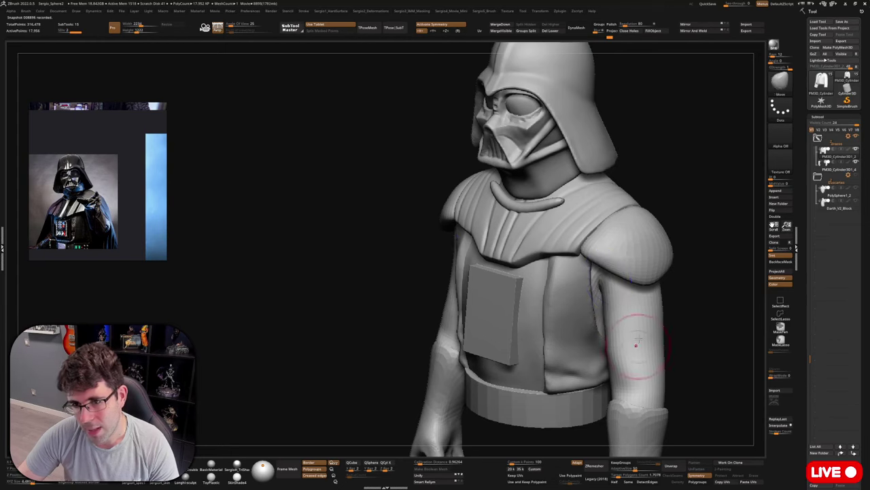
Select the outer vest and reshape the rims of its armholes with the Move brush.
{"action": "mouse_move", "coordinate": [641, 349]}
{"action": "right_mouse_down"}
{"action": "mouse_move", "coordinate": [661, 320]}
{"action": "mouse_move", "coordinate": [702, 316]}
{"action": "mouse_move", "coordinate": [660, 272]}
{"action": "mouse_move", "coordinate": [668, 281]}
{"action": "mouse_move", "coordinate": [649, 272]}
{"action": "mouse_move", "coordinate": [680, 237]}
{"action": "right_mouse_up"}
{"action": "left_click", "coordinate": [668, 281], "text": "alt"}
{"action": "left_click_drag", "start_coordinate": [680, 238], "coordinate": [679, 253]}
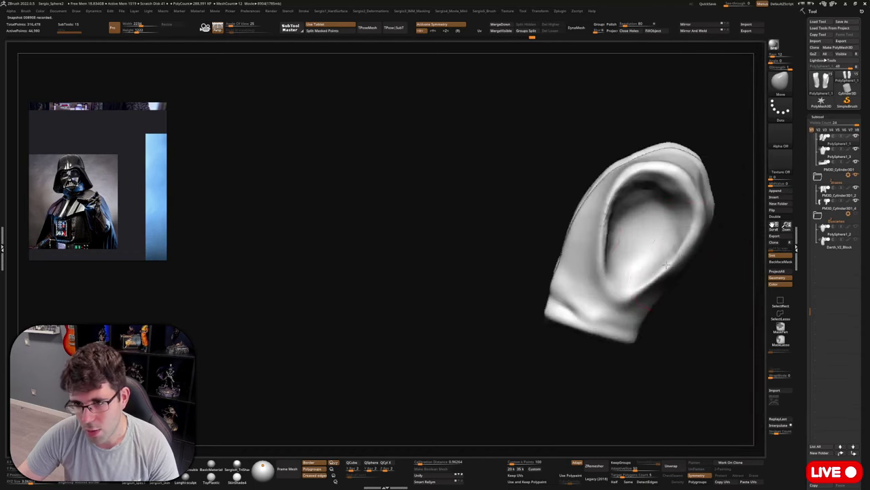
{"action": "mouse_move", "coordinate": [680, 258]}
{"action": "right_mouse_down"}
{"action": "mouse_move", "coordinate": [675, 246]}
{"action": "mouse_move", "coordinate": [650, 265]}
{"action": "mouse_move", "coordinate": [663, 261]}
{"action": "mouse_move", "coordinate": [674, 231]}
{"action": "mouse_move", "coordinate": [671, 272]}
{"action": "mouse_move", "coordinate": [680, 281]}
{"action": "mouse_move", "coordinate": [668, 279]}
{"action": "right_mouse_up"}
Try to pull the outer vest's lower back area into shape with a resized Move brush.
{"action": "key", "text": "space"}
{"action": "left_click_drag", "start_coordinate": [678, 299], "coordinate": [679, 300]}
{"action": "mouse_move", "coordinate": [689, 295]}
{"action": "right_mouse_down"}
{"action": "mouse_move", "coordinate": [675, 241]}
{"action": "mouse_move", "coordinate": [663, 238]}
{"action": "right_mouse_up"}
{"action": "left_click_drag", "start_coordinate": [687, 307], "coordinate": [703, 310]}
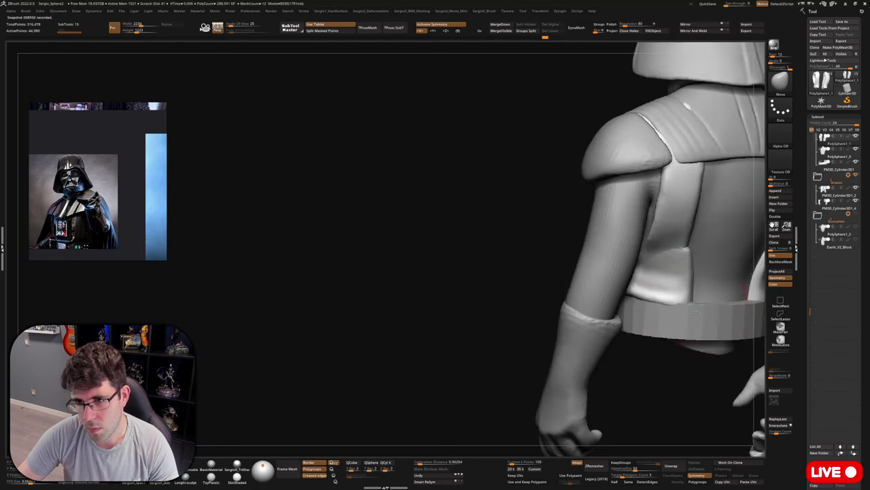
{"action": "key", "text": "ctrl+z"}
{"action": "key", "text": "ctrl+z"}
{"action": "key", "text": "ctrl+z"}
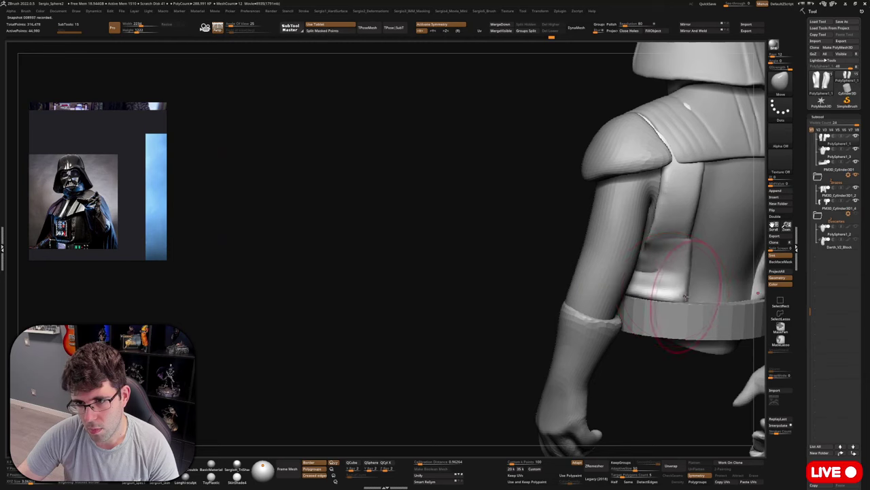
Isolate the outer vest, resize the Move brush, and reshape the section below the armholes.
{"action": "key", "text": "alt+s"}
{"action": "right_click_drag", "start_coordinate": [684, 310], "coordinate": [662, 282]}
{"action": "mouse_move", "coordinate": [657, 322]}
{"action": "left_mouse_down"}
{"action": "mouse_move", "coordinate": [652, 361]}
{"action": "mouse_move", "coordinate": [656, 344]}
{"action": "left_mouse_up"}
{"action": "key", "text": "ctrl+z"}
{"action": "key", "text": "space"}
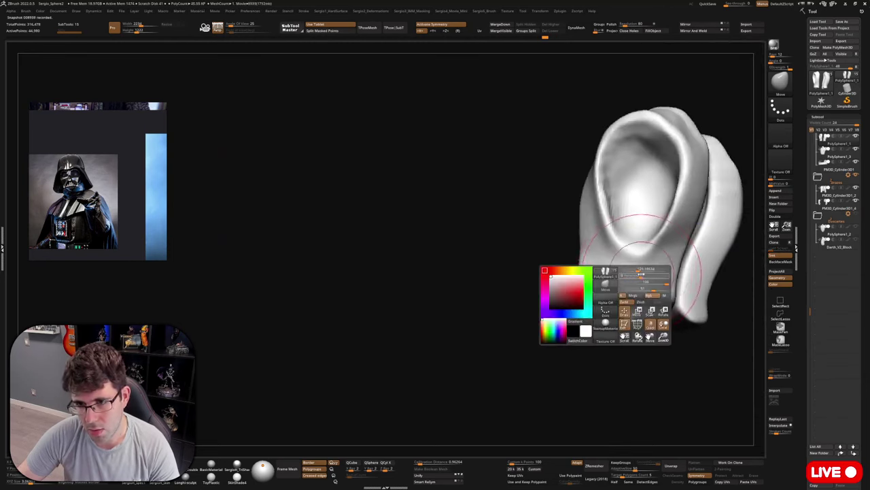
{"action": "left_click_drag", "start_coordinate": [637, 274], "coordinate": [643, 275]}
{"action": "right_click_drag", "start_coordinate": [643, 299], "coordinate": [657, 289]}
{"action": "left_click_drag", "start_coordinate": [657, 303], "coordinate": [671, 280]}
Show the full bust and adjust the outer vest's rear edges along the back and waist.
{"action": "key", "text": "alt+s"}
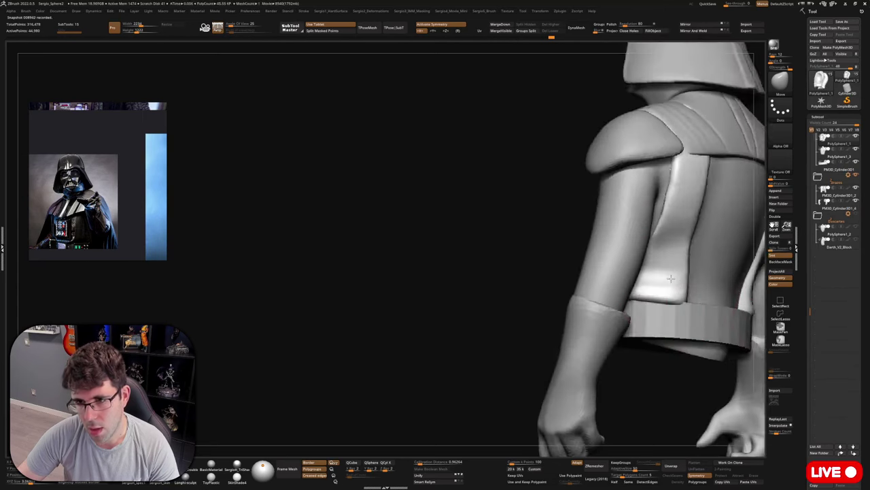
{"action": "right_click_drag", "start_coordinate": [693, 301], "coordinate": [671, 301]}
{"action": "left_click_drag", "start_coordinate": [684, 301], "coordinate": [699, 302]}
{"action": "mouse_move", "coordinate": [699, 301]}
{"action": "right_mouse_down"}
{"action": "mouse_move", "coordinate": [722, 288]}
{"action": "mouse_move", "coordinate": [692, 248]}
{"action": "right_mouse_up"}
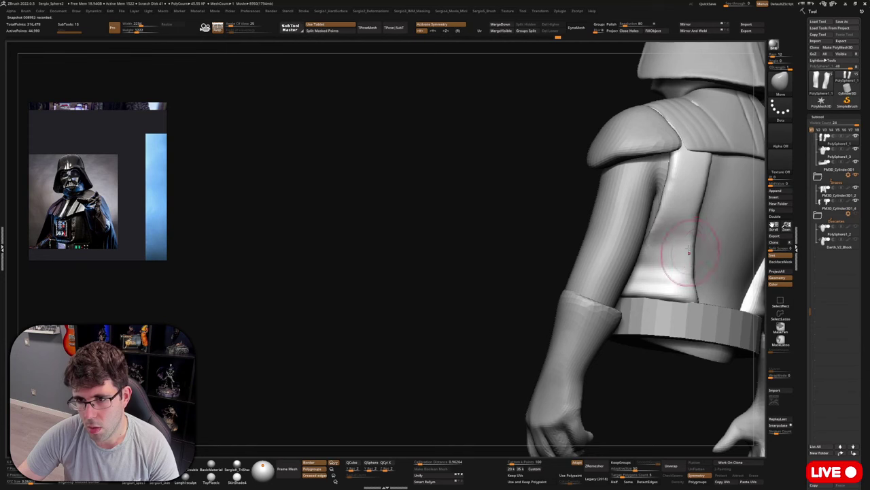
{"action": "left_click_drag", "start_coordinate": [696, 219], "coordinate": [688, 216]}
{"action": "mouse_move", "coordinate": [705, 276]}
{"action": "right_mouse_down", "text": "ctrl"}
{"action": "mouse_move", "coordinate": [704, 299]}
{"action": "mouse_move", "coordinate": [688, 301]}
{"action": "mouse_move", "coordinate": [682, 321]}
{"action": "mouse_move", "coordinate": [693, 299]}
{"action": "mouse_move", "coordinate": [700, 314]}
{"action": "mouse_move", "coordinate": [695, 296]}
{"action": "mouse_move", "coordinate": [684, 295]}
{"action": "right_mouse_up", "text": "ctrl"}
{"action": "key", "text": "shift+s"}
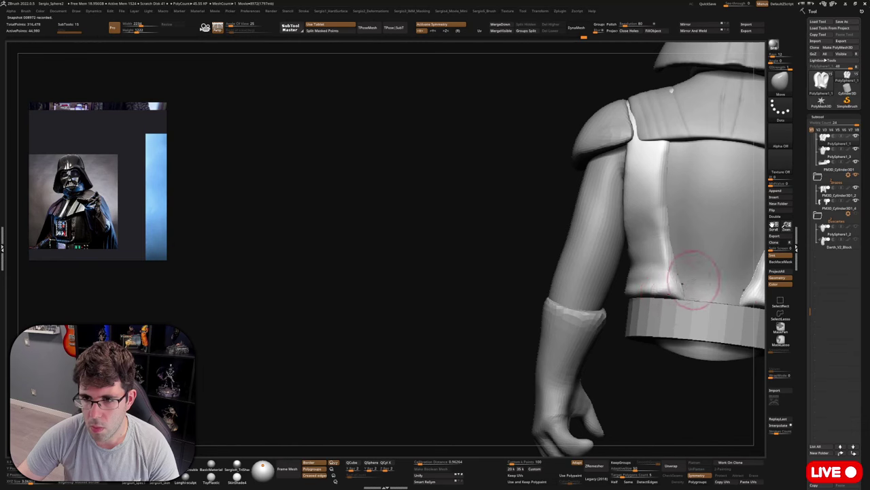
Inspect the outer vest from all sides and adjust its front edge beside the chest box with the Move brush.
{"action": "right_click_drag", "start_coordinate": [673, 238], "coordinate": [665, 277]}
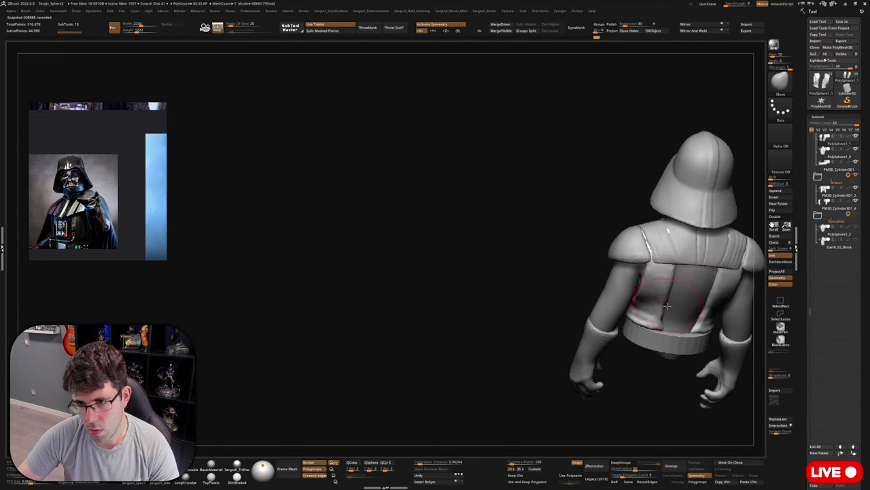
{"action": "right_click_drag", "start_coordinate": [669, 303], "coordinate": [654, 300]}
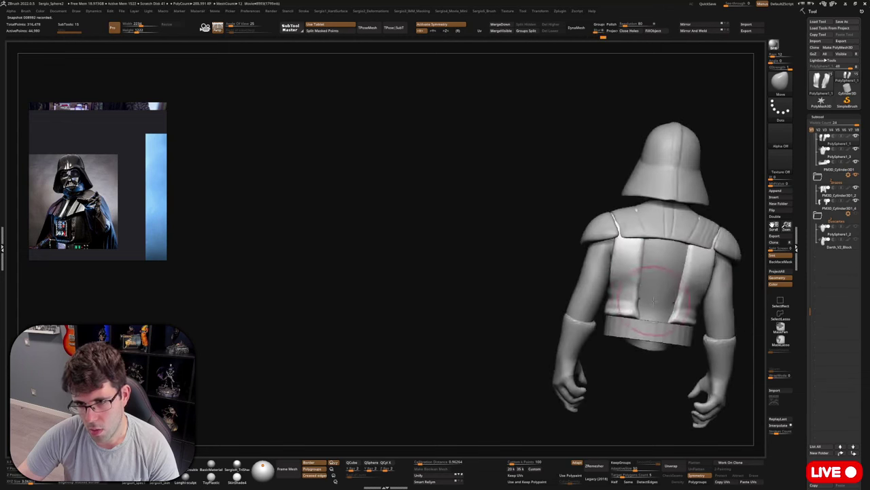
{"action": "right_click_drag", "start_coordinate": [649, 265], "coordinate": [680, 306]}
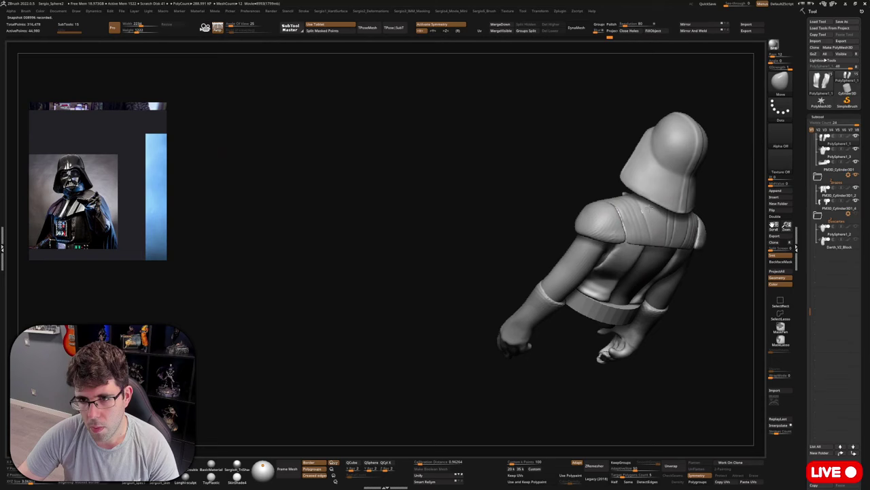
{"action": "right_click_drag", "start_coordinate": [558, 306], "coordinate": [673, 296]}
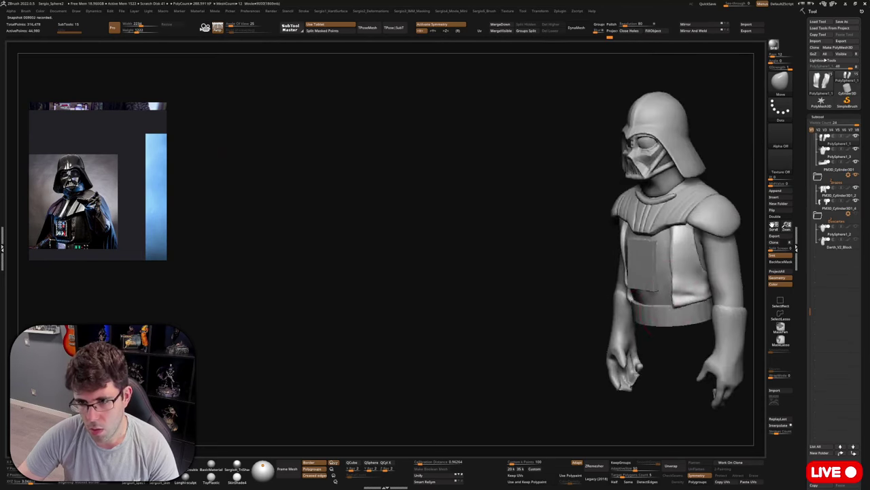
{"action": "left_click_drag", "start_coordinate": [674, 273], "coordinate": [671, 273]}
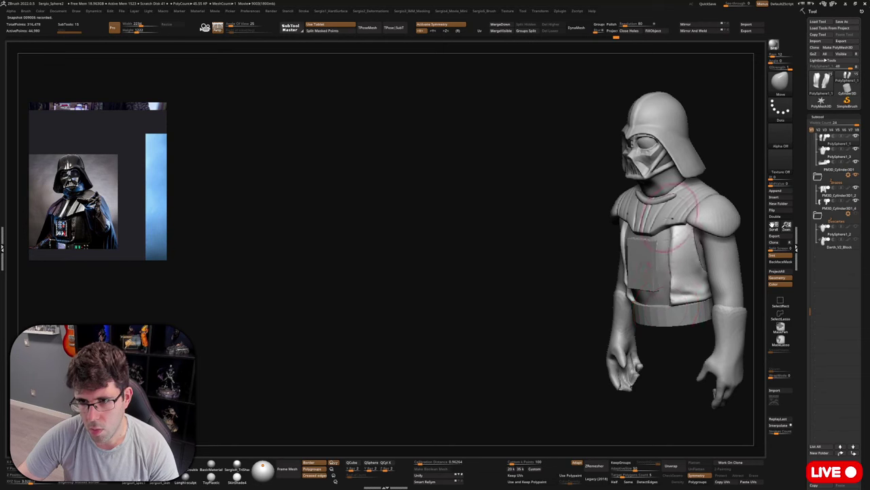
{"action": "key", "text": "alt+s"}
{"action": "mouse_move", "coordinate": [663, 253]}
{"action": "right_mouse_down"}
{"action": "mouse_move", "coordinate": [683, 242]}
{"action": "mouse_move", "coordinate": [682, 254]}
{"action": "mouse_move", "coordinate": [682, 239]}
{"action": "mouse_move", "coordinate": [647, 270]}
{"action": "mouse_move", "coordinate": [663, 378]}
{"action": "right_mouse_up"}
{"action": "key", "text": "alt+s"}
Select the gloves, resize the Move brush, and adjust the shape of the forearms and hands.
{"action": "left_click", "coordinate": [666, 366], "text": "alt"}
{"action": "key", "text": "s"}
{"action": "mouse_move", "coordinate": [670, 386]}
{"action": "left_mouse_down"}
{"action": "mouse_move", "coordinate": [681, 386]}
{"action": "mouse_move", "coordinate": [663, 383]}
{"action": "left_mouse_up"}
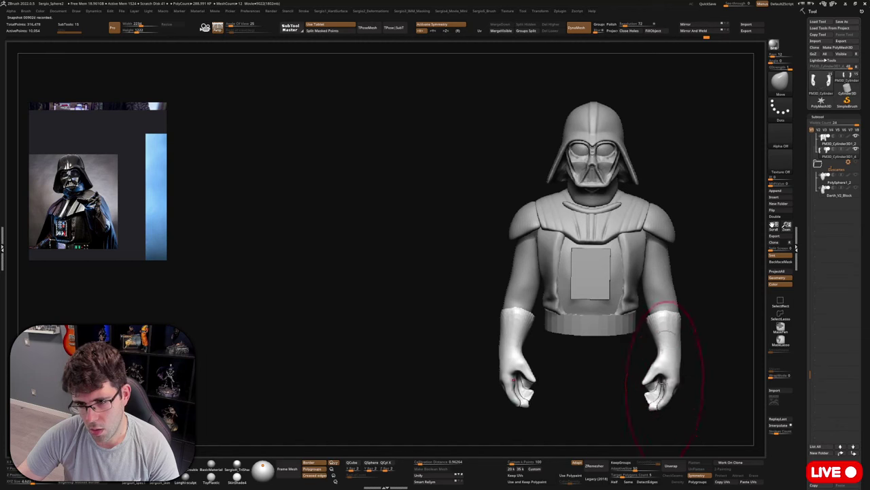
{"action": "right_click_drag", "start_coordinate": [657, 378], "coordinate": [658, 305]}
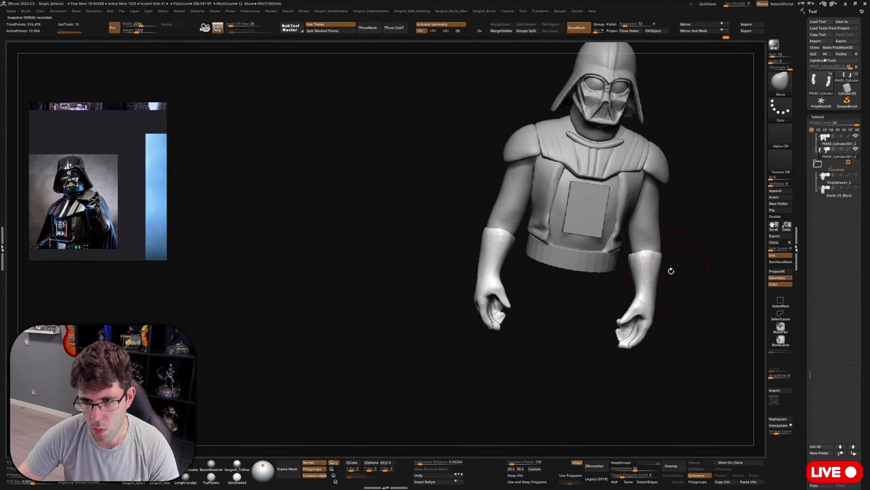
{"action": "right_click_drag", "start_coordinate": [670, 272], "coordinate": [704, 267]}
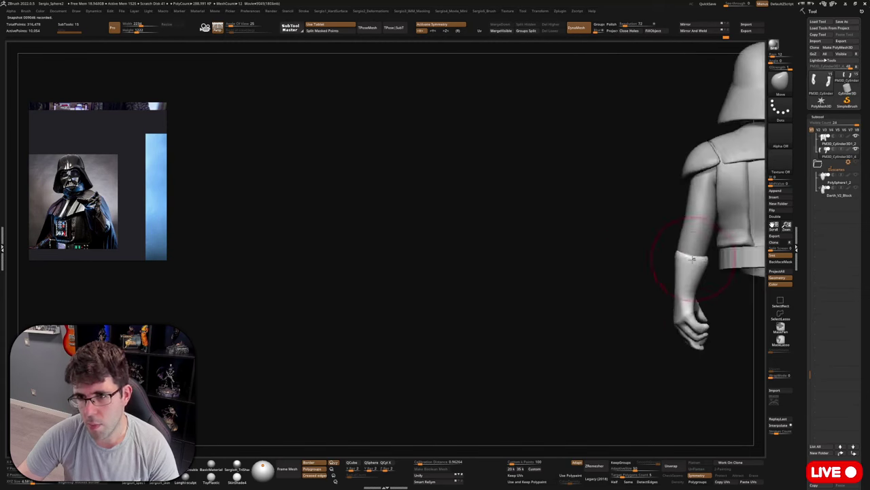
Select the jacket and adjust the ends of its sleeves where they enter the gloves.
{"action": "left_click", "coordinate": [691, 241], "text": "alt"}
{"action": "mouse_move", "coordinate": [691, 255]}
{"action": "left_mouse_down"}
{"action": "mouse_move", "coordinate": [705, 272]}
{"action": "mouse_move", "coordinate": [709, 251]}
{"action": "mouse_move", "coordinate": [693, 256]}
{"action": "left_mouse_up"}
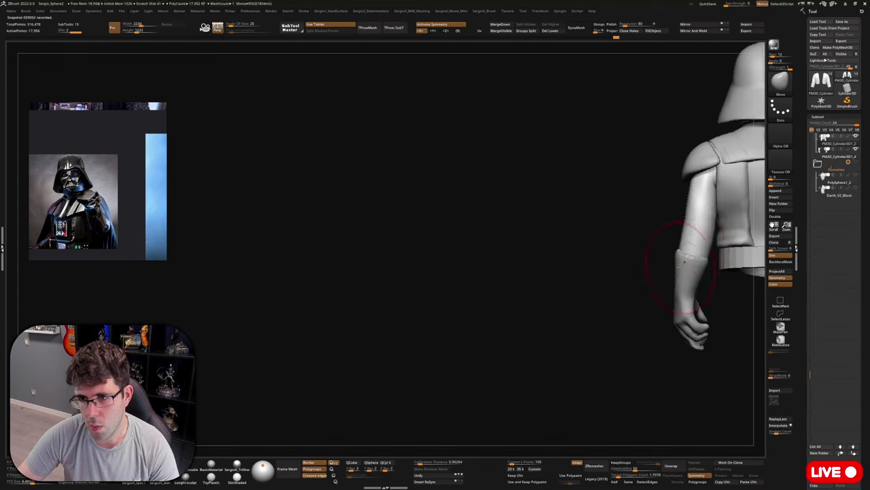
{"action": "right_click_drag", "start_coordinate": [687, 261], "coordinate": [762, 266]}
{"action": "right_click_drag", "start_coordinate": [714, 204], "coordinate": [700, 251], "text": "alt"}
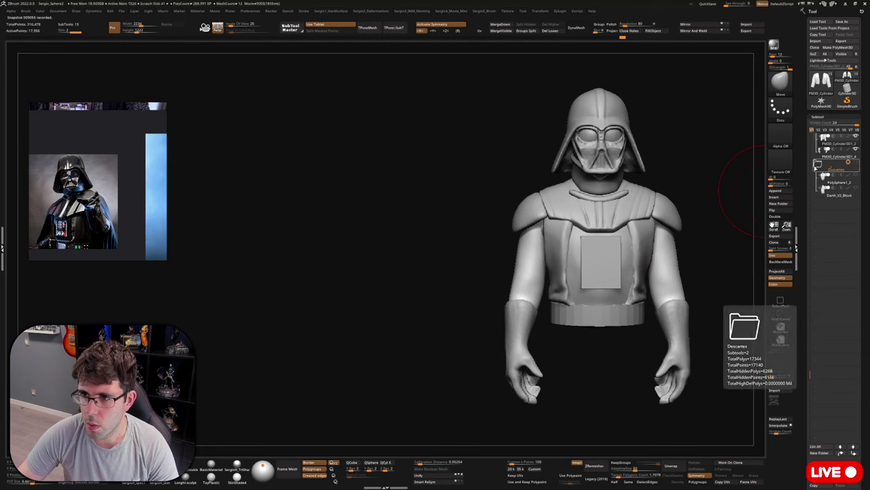
Make the cape subtool visible on the bust.
{"action": "mouse_move", "coordinate": [812, 165]}
{"action": "left_mouse_down"}
{"action": "mouse_move", "coordinate": [814, 119]}
{"action": "mouse_move", "coordinate": [818, 167]}
{"action": "left_mouse_up"}
{"action": "scroll", "coordinate": [811, 159], "scroll_direction": "up", "scroll_amount": 5}
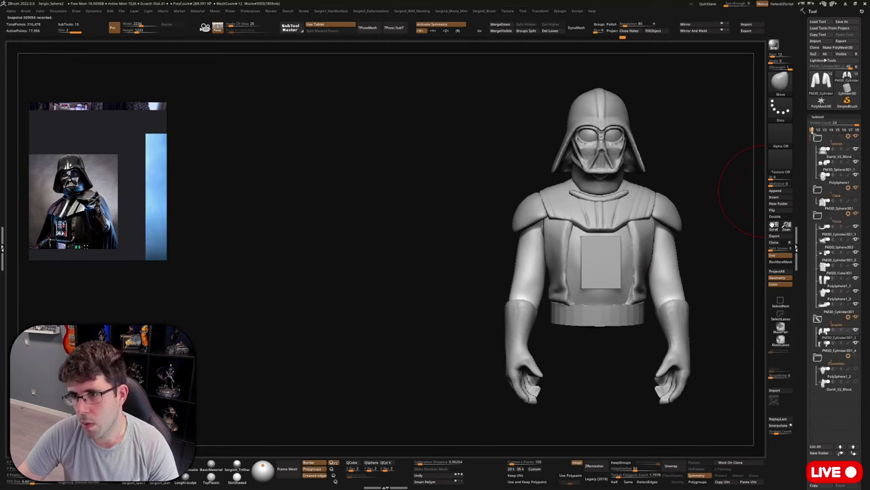
{"action": "left_click", "coordinate": [857, 201]}
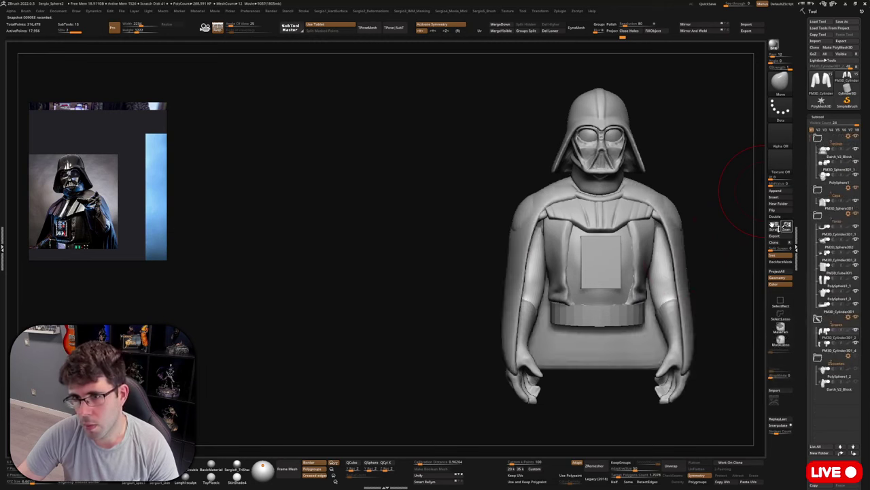
{"action": "right_click_drag", "start_coordinate": [643, 252], "coordinate": [595, 281], "text": "alt"}
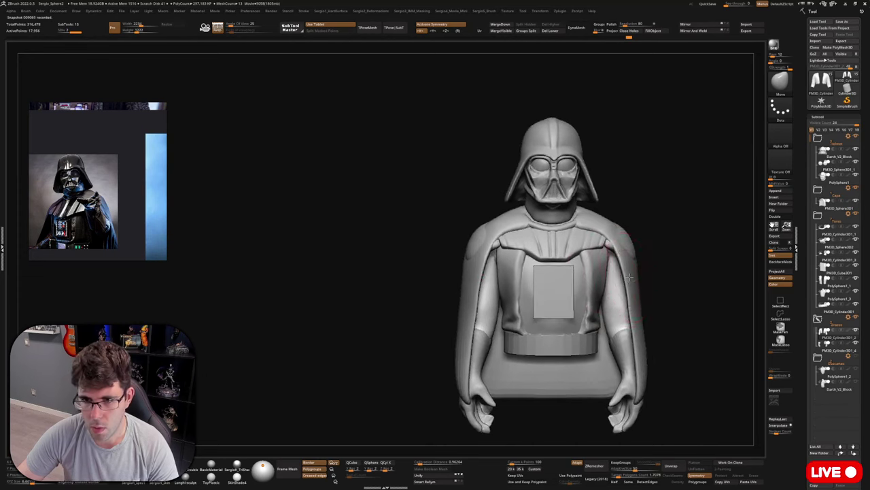
Select the cape, resize the Move brush, and pull in the cape's back and rear hem in profile view.
{"action": "left_click", "coordinate": [629, 277], "text": "alt"}
{"action": "key", "text": "s"}
{"action": "mouse_move", "coordinate": [624, 268]}
{"action": "left_mouse_down"}
{"action": "mouse_move", "coordinate": [633, 269]}
{"action": "mouse_move", "coordinate": [629, 234]}
{"action": "mouse_move", "coordinate": [597, 211]}
{"action": "mouse_move", "coordinate": [599, 221]}
{"action": "left_mouse_up"}
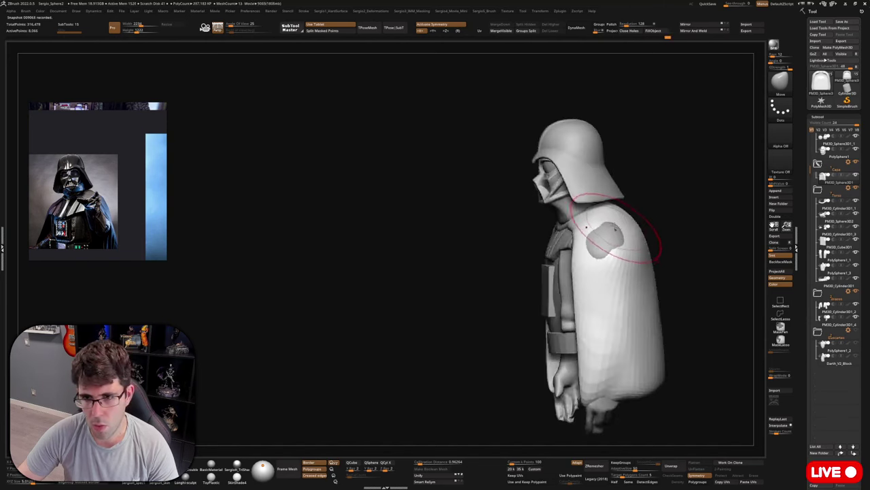
{"action": "right_click_drag", "start_coordinate": [640, 228], "coordinate": [641, 242]}
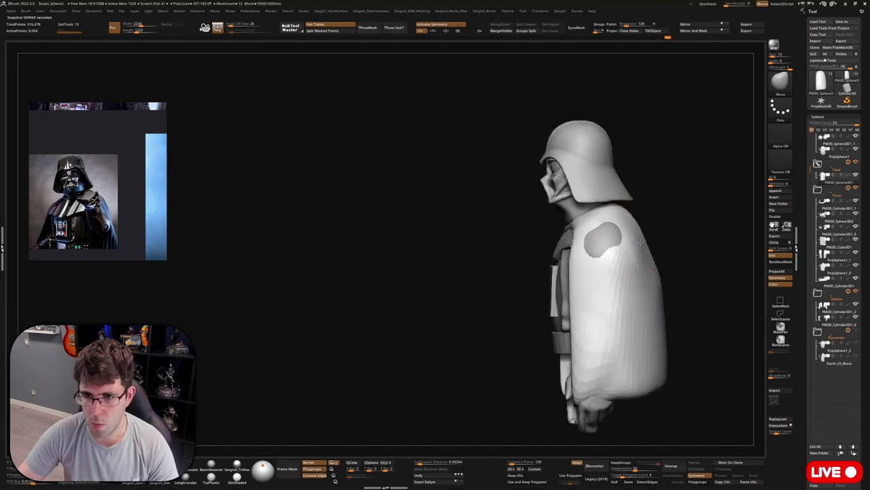
{"action": "mouse_move", "coordinate": [668, 319]}
{"action": "left_mouse_down"}
{"action": "mouse_move", "coordinate": [658, 342]}
{"action": "mouse_move", "coordinate": [628, 364]}
{"action": "left_mouse_up"}
{"action": "left_click_drag", "start_coordinate": [641, 274], "coordinate": [634, 271]}
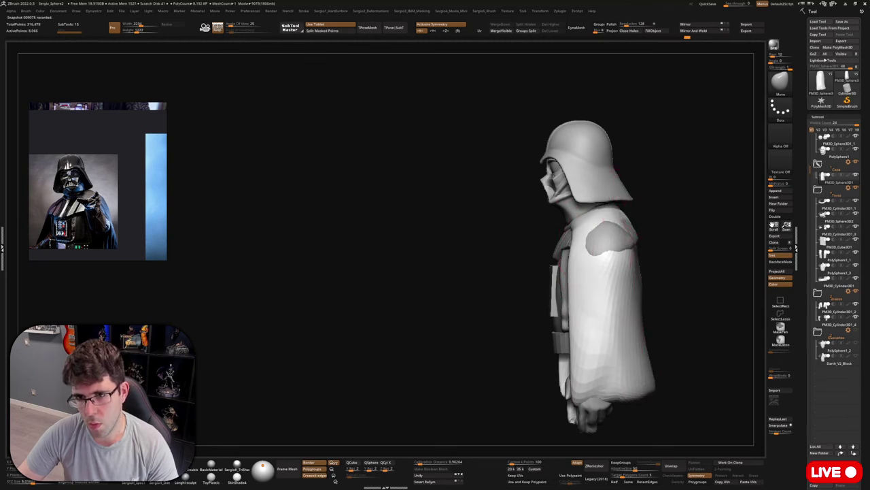
Reshape the cape over the rear of the shoulders and smooth its upper back.
{"action": "right_click_drag", "start_coordinate": [640, 234], "coordinate": [671, 229]}
{"action": "left_click_drag", "start_coordinate": [643, 215], "coordinate": [651, 208]}
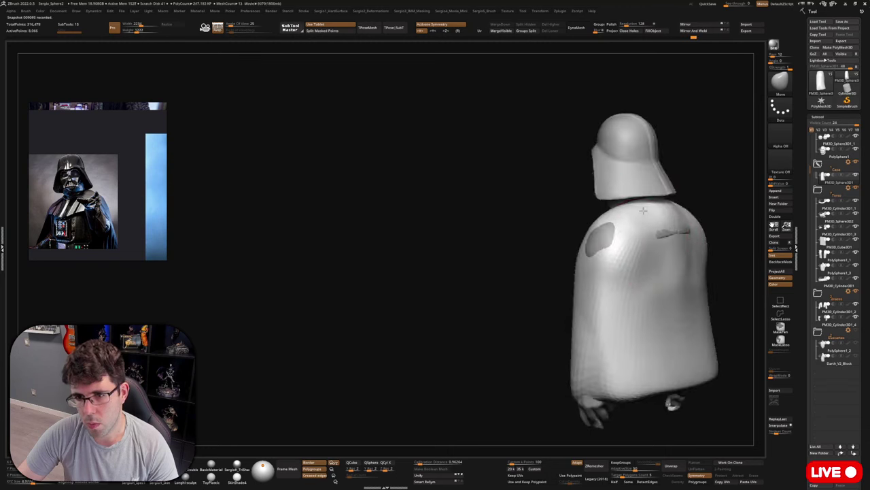
{"action": "left_click_drag", "start_coordinate": [665, 245], "coordinate": [669, 241]}
{"action": "right_click_drag", "start_coordinate": [665, 244], "coordinate": [610, 248]}
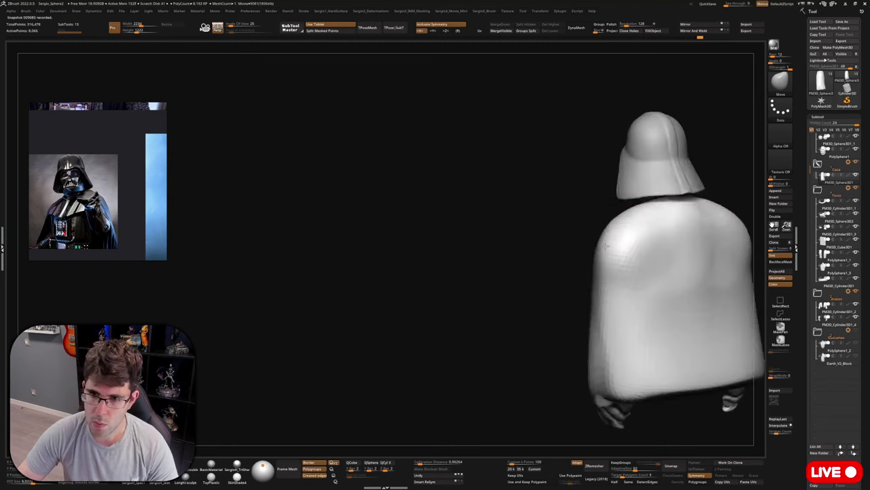
{"action": "mouse_move", "coordinate": [605, 245]}
{"action": "left_mouse_down"}
{"action": "mouse_move", "coordinate": [626, 239]}
{"action": "mouse_move", "coordinate": [686, 295]}
{"action": "left_mouse_up"}
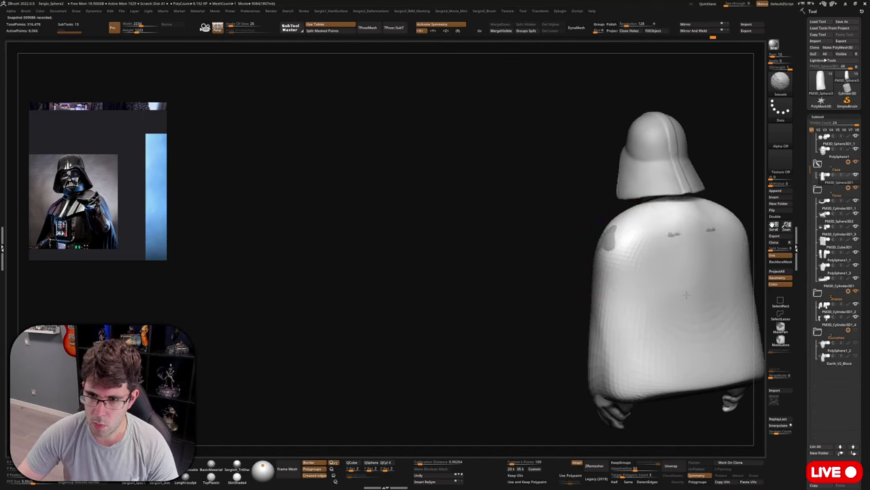
Resize the brush and adjust the cape's shoulder line beside the neck from the front.
{"action": "mouse_move", "coordinate": [684, 344]}
{"action": "right_mouse_down"}
{"action": "mouse_move", "coordinate": [721, 321]}
{"action": "mouse_move", "coordinate": [699, 293]}
{"action": "mouse_move", "coordinate": [572, 288]}
{"action": "right_mouse_up"}
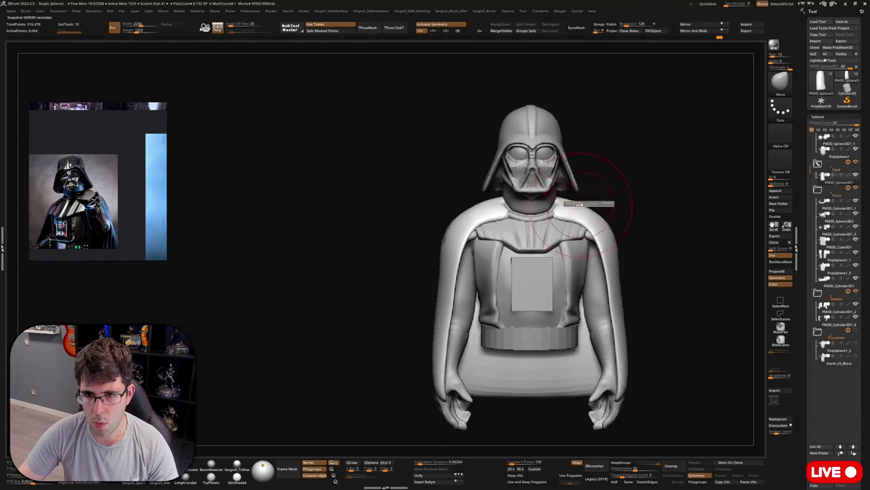
{"action": "left_click_drag", "start_coordinate": [579, 204], "coordinate": [573, 204]}
{"action": "left_click_drag", "start_coordinate": [576, 205], "coordinate": [576, 215]}
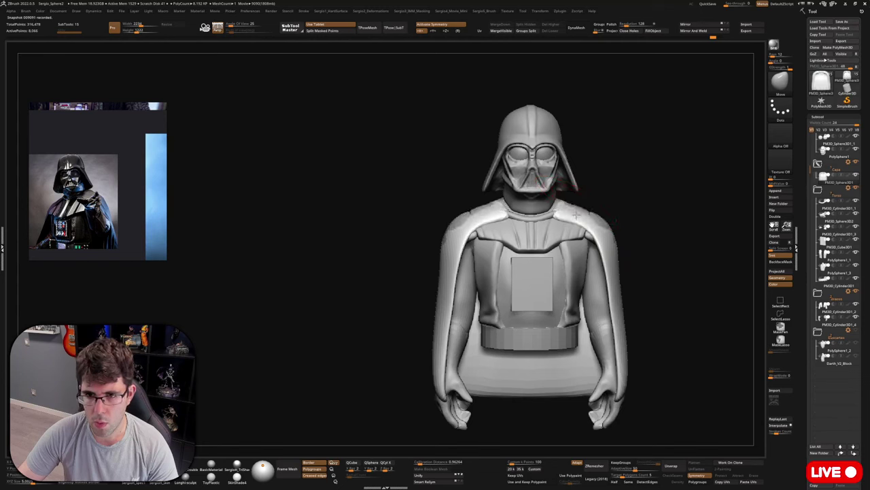
{"action": "left_click_drag", "start_coordinate": [653, 230], "coordinate": [629, 234]}
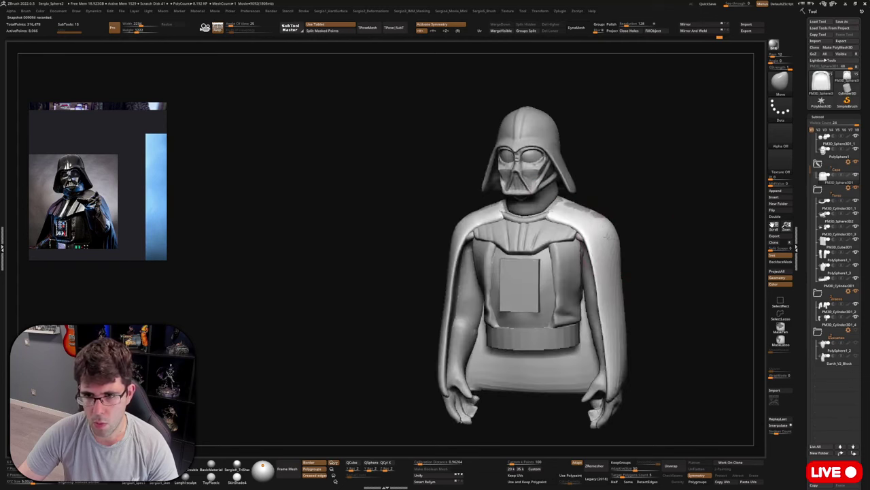
{"action": "mouse_move", "coordinate": [626, 275]}
{"action": "left_mouse_down"}
{"action": "mouse_move", "coordinate": [594, 251]}
{"action": "mouse_move", "coordinate": [551, 278]}
{"action": "left_mouse_up"}
Add volume to the cape over the shoulders with the Clay brush.
{"action": "key", "text": "b"}
{"action": "key", "text": "c"}
{"action": "key", "text": "l"}
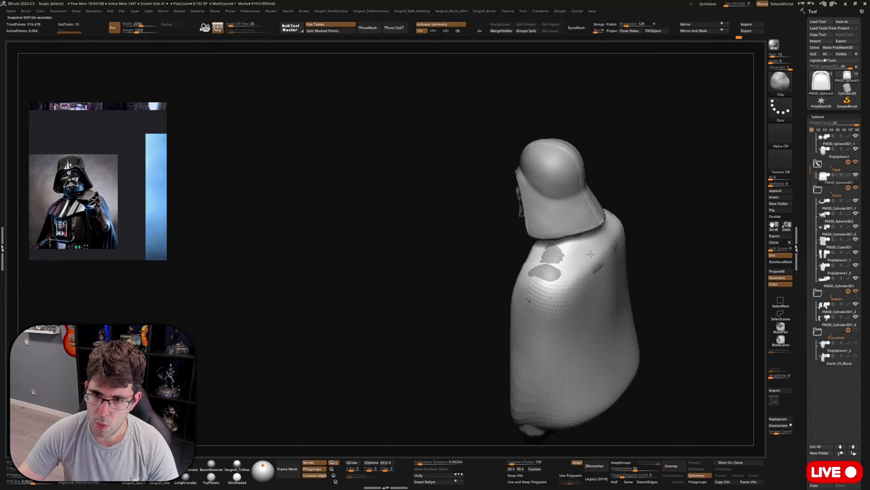
{"action": "left_click_drag", "start_coordinate": [590, 255], "coordinate": [554, 279]}
{"action": "right_click_drag", "start_coordinate": [564, 270], "coordinate": [597, 265]}
Refine the cape's shoulder and back silhouette with the Move brush.
{"action": "key", "text": "b"}
{"action": "key", "text": "m"}
{"action": "key", "text": "v"}
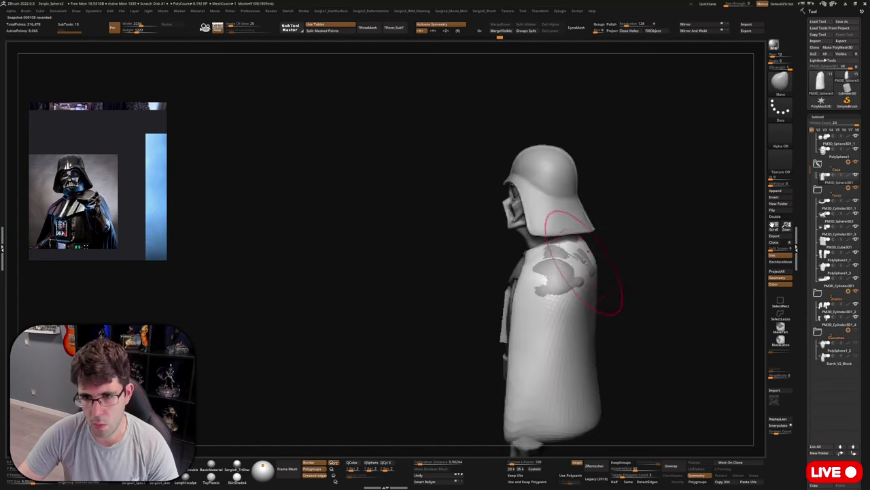
{"action": "mouse_move", "coordinate": [584, 262]}
{"action": "left_mouse_down"}
{"action": "mouse_move", "coordinate": [585, 326]}
{"action": "mouse_move", "coordinate": [615, 342]}
{"action": "left_mouse_up"}
{"action": "right_click_drag", "start_coordinate": [601, 347], "coordinate": [554, 340]}
{"action": "mouse_move", "coordinate": [562, 277]}
{"action": "left_mouse_down"}
{"action": "mouse_move", "coordinate": [569, 261]}
{"action": "mouse_move", "coordinate": [635, 297]}
{"action": "mouse_move", "coordinate": [627, 261]}
{"action": "left_mouse_up"}
Select the shoulder pads, hide the cape, and adjust the pads' lower edges with the Move brush.
{"action": "left_click", "coordinate": [625, 261], "text": "alt"}
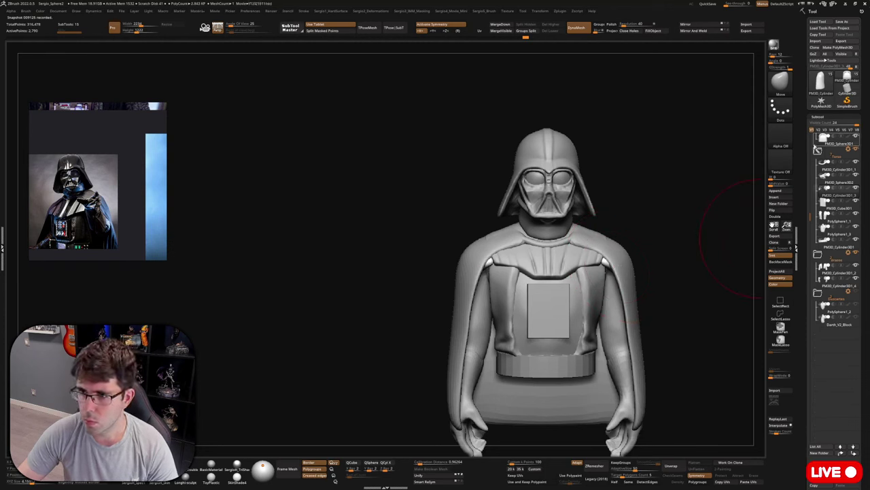
{"action": "scroll", "coordinate": [815, 147], "scroll_direction": "up", "scroll_amount": 5}
{"action": "left_click", "coordinate": [856, 190]}
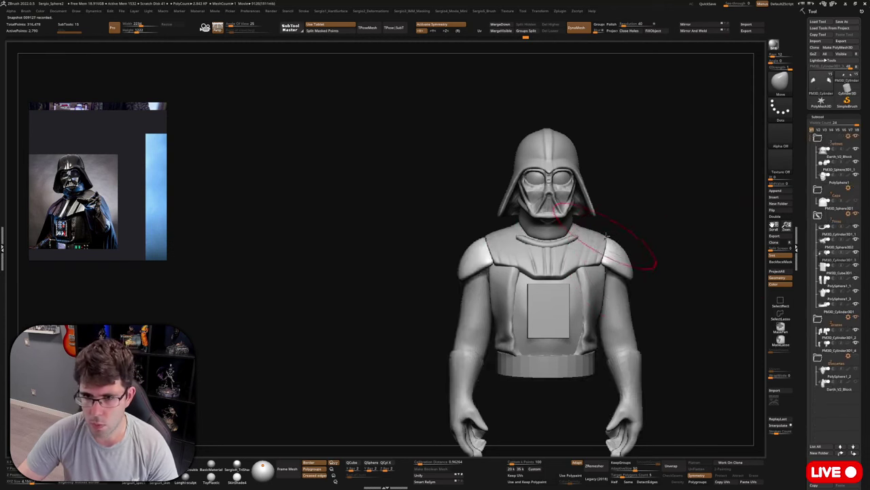
{"action": "left_click_drag", "start_coordinate": [708, 262], "coordinate": [634, 304]}
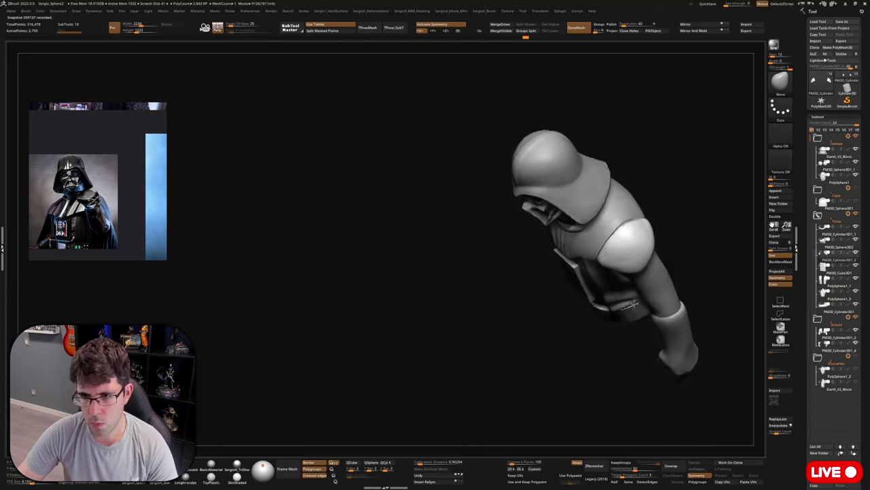
{"action": "right_click_drag", "start_coordinate": [632, 304], "coordinate": [642, 270]}
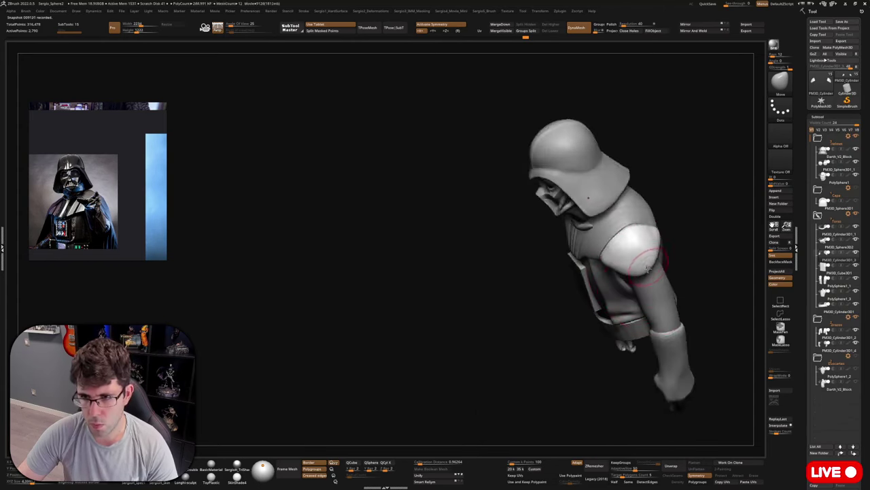
{"action": "left_click_drag", "start_coordinate": [648, 272], "coordinate": [637, 272]}
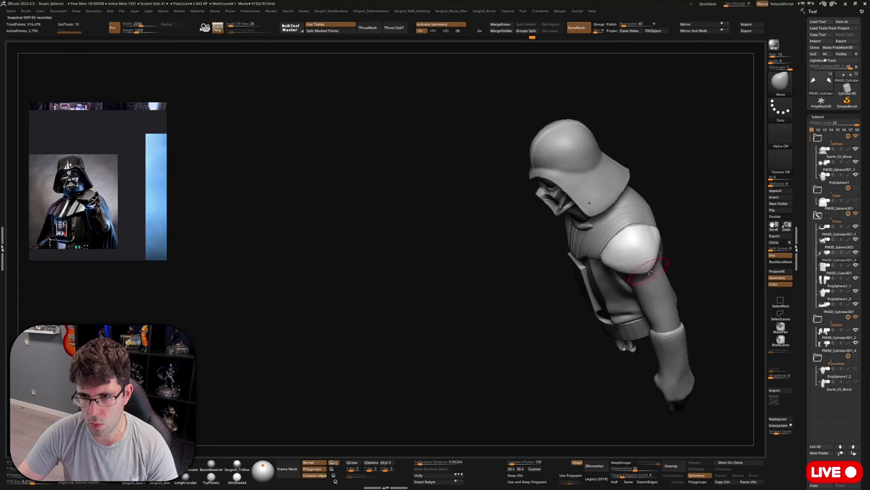
{"action": "right_click_drag", "start_coordinate": [668, 247], "coordinate": [647, 249]}
Adjust the ribbed chest armor where it meets the shoulder pads, and make the cape visible and active again.
{"action": "left_click", "coordinate": [645, 223], "text": "alt"}
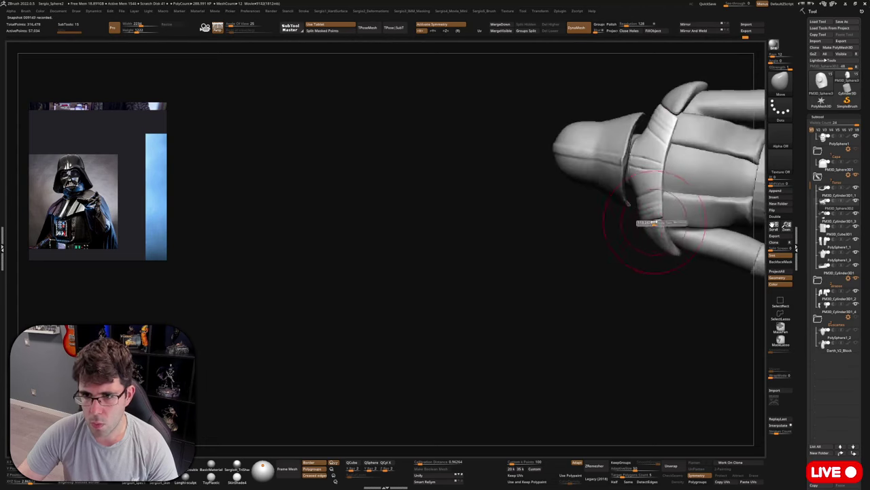
{"action": "right_click_drag", "start_coordinate": [659, 217], "coordinate": [755, 208]}
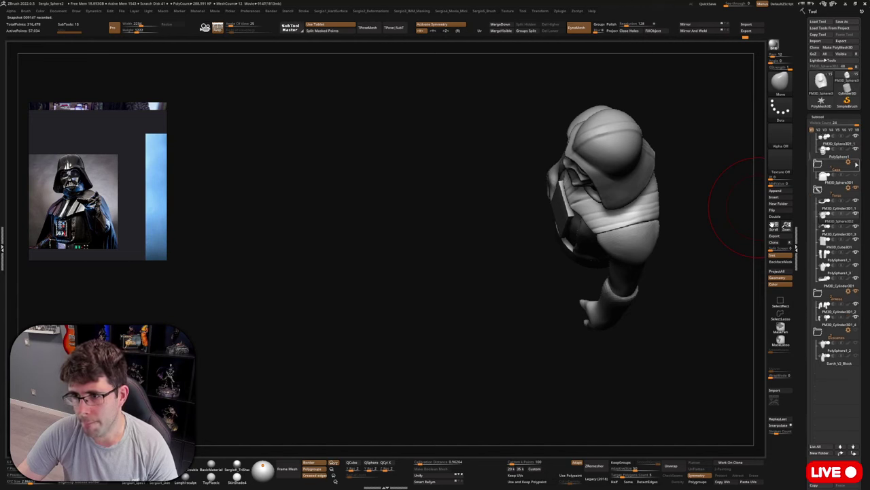
{"action": "right_click_drag", "start_coordinate": [738, 208], "coordinate": [669, 235]}
{"action": "left_click", "coordinate": [624, 213], "text": "alt"}
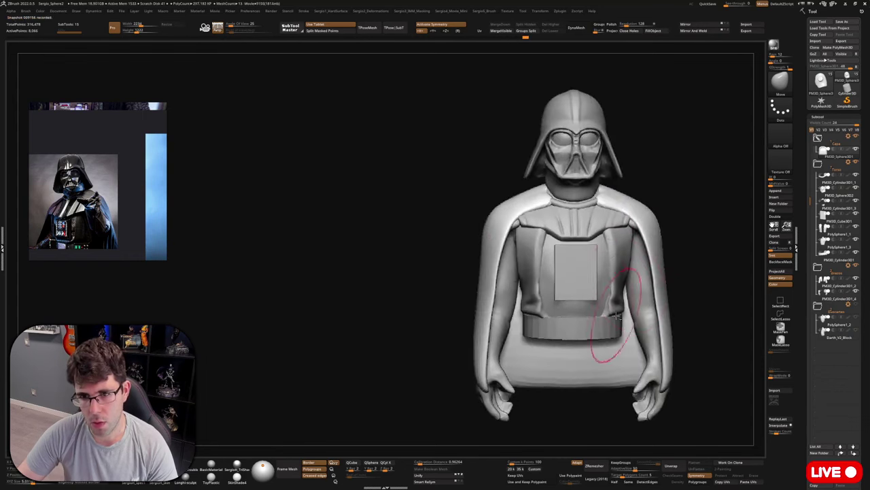
Select the mask and build up a rounded form at the peak of the triangular mouthpiece with ClayBuildup.
{"action": "right_click_drag", "start_coordinate": [611, 225], "coordinate": [604, 252], "text": "alt"}
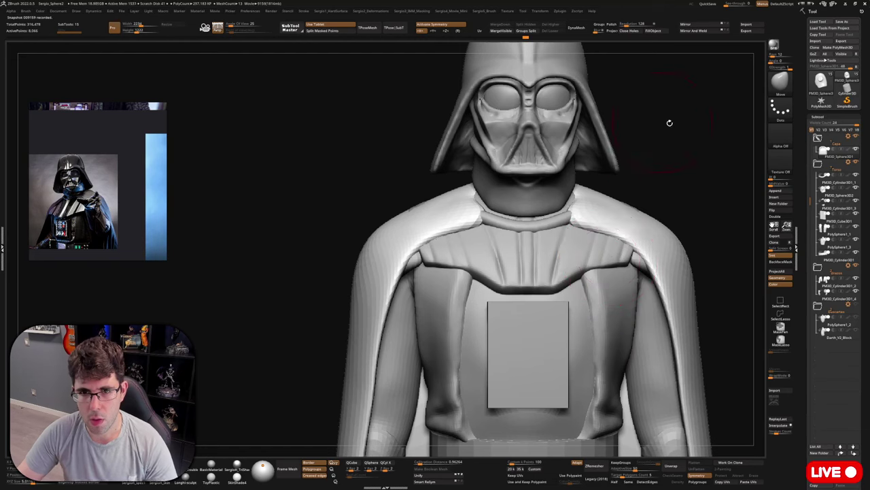
{"action": "right_click_drag", "start_coordinate": [699, 142], "coordinate": [696, 142]}
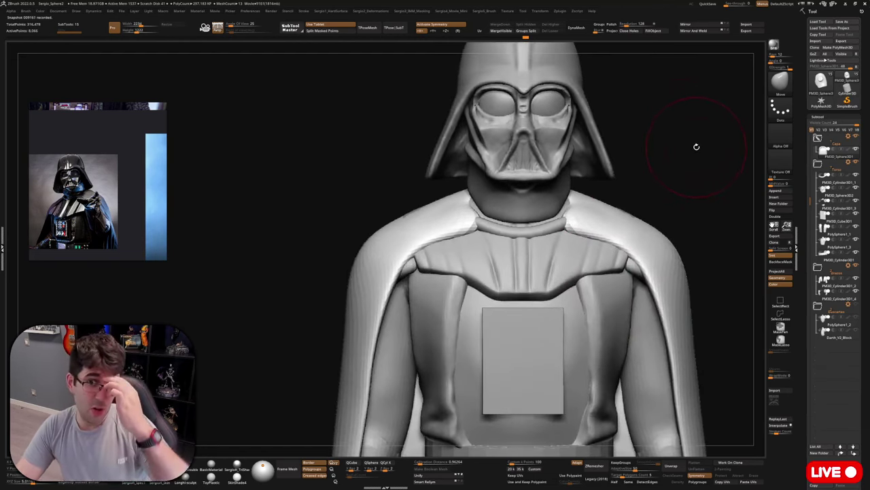
{"action": "right_click_drag", "start_coordinate": [686, 138], "coordinate": [674, 143]}
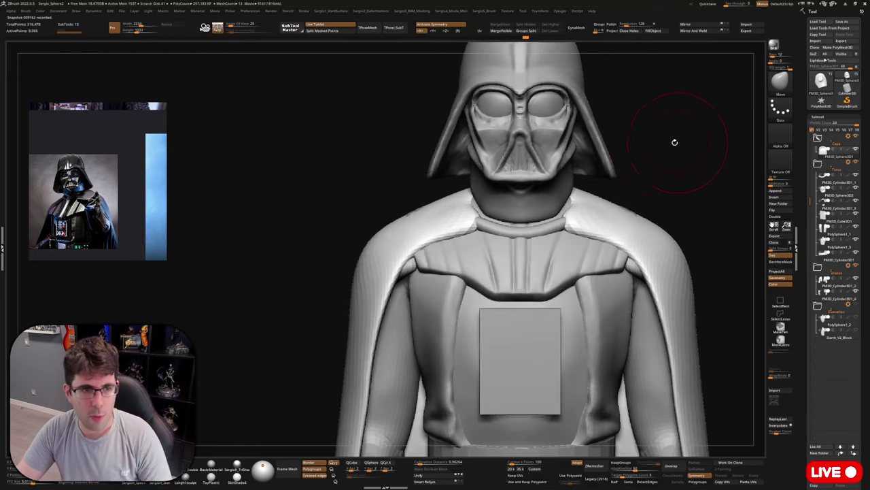
{"action": "key", "text": "ctrl"}
{"action": "right_click_drag", "start_coordinate": [545, 139], "coordinate": [569, 245], "text": "ctrl"}
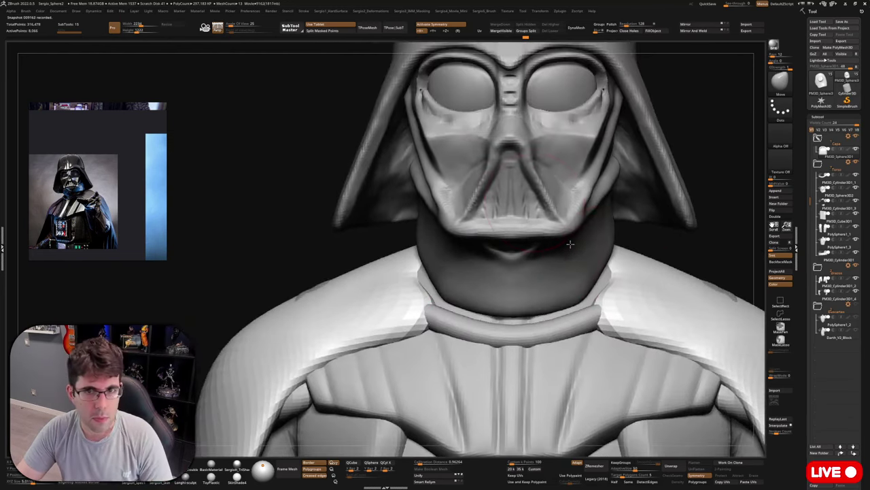
{"action": "left_click", "coordinate": [521, 185], "text": "alt"}
{"action": "key", "text": "b"}
{"action": "key", "text": "c"}
{"action": "key", "text": "b"}
{"action": "mouse_move", "coordinate": [521, 185]}
{"action": "right_mouse_down", "text": "ctrl"}
{"action": "mouse_move", "coordinate": [509, 204]}
{"action": "mouse_move", "coordinate": [509, 172]}
{"action": "right_mouse_up", "text": "ctrl"}
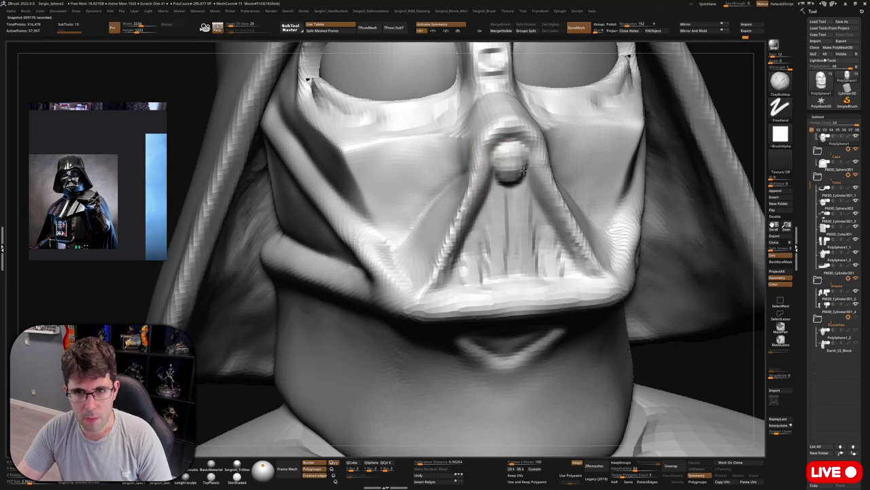
Carve the outline and underside of the rounded form on the mouthpiece with the DamStandard brush.
{"action": "key", "text": "b"}
{"action": "key", "text": "d"}
{"action": "key", "text": "s"}
{"action": "left_click_drag", "start_coordinate": [519, 174], "coordinate": [490, 163]}
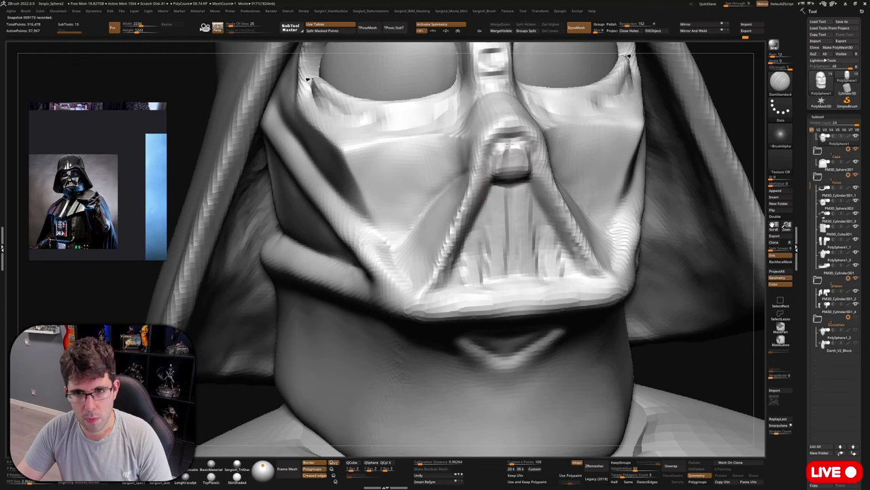
{"action": "right_click_drag", "start_coordinate": [524, 175], "coordinate": [511, 150]}
Refine the shape of the small form at the peak of the mouthpiece with the Move brush.
{"action": "key", "text": "b"}
{"action": "key", "text": "m"}
{"action": "key", "text": "v"}
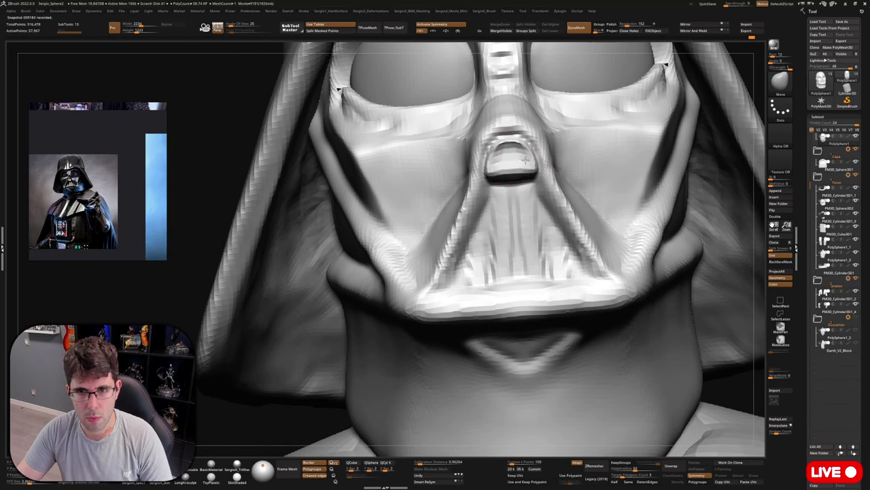
{"action": "right_click_drag", "start_coordinate": [523, 161], "coordinate": [527, 122], "text": "ctrl"}
{"action": "right_click_drag", "start_coordinate": [530, 178], "coordinate": [572, 189]}
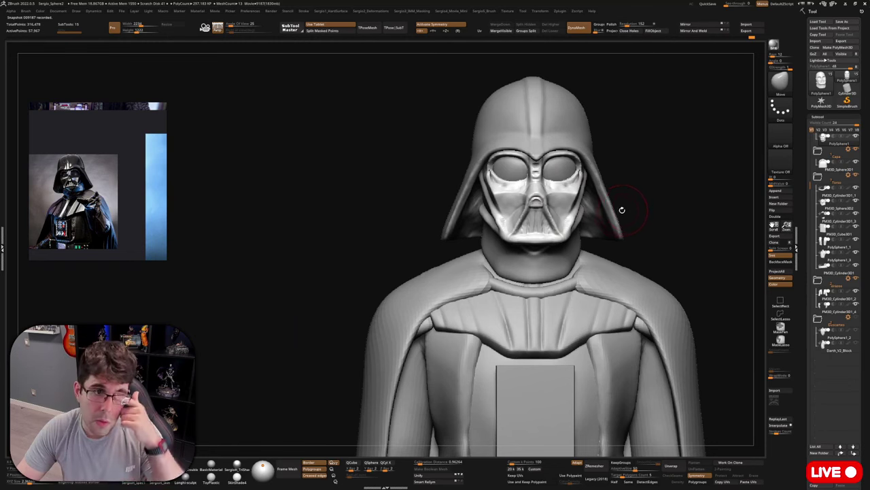
Adjust the mask's cheeks and the sides of the mouthpiece with the Move brush, checking from side and front.
{"action": "right_click_drag", "start_coordinate": [527, 179], "coordinate": [542, 215], "text": "ctrl"}
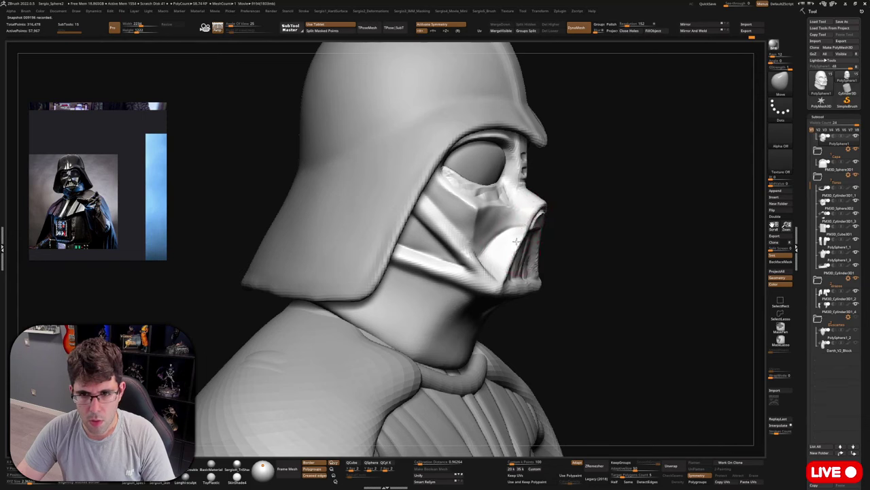
{"action": "mouse_move", "coordinate": [516, 242]}
{"action": "right_mouse_down"}
{"action": "mouse_move", "coordinate": [465, 238]}
{"action": "mouse_move", "coordinate": [529, 216]}
{"action": "mouse_move", "coordinate": [535, 204]}
{"action": "mouse_move", "coordinate": [553, 222]}
{"action": "mouse_move", "coordinate": [535, 222]}
{"action": "right_mouse_up"}
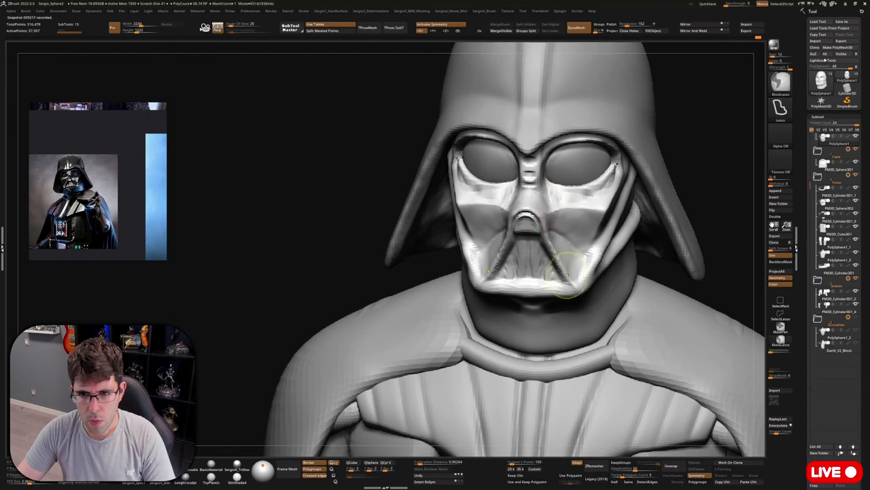
{"action": "right_click_drag", "start_coordinate": [564, 260], "coordinate": [604, 158], "text": "ctrl"}
{"action": "left_click_drag", "start_coordinate": [604, 159], "coordinate": [587, 208]}
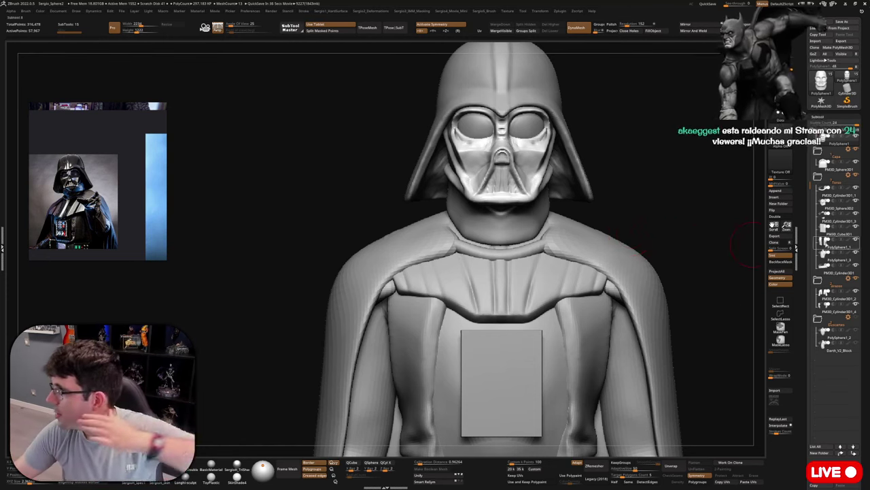
{"action": "mouse_move", "coordinate": [823, 243]}
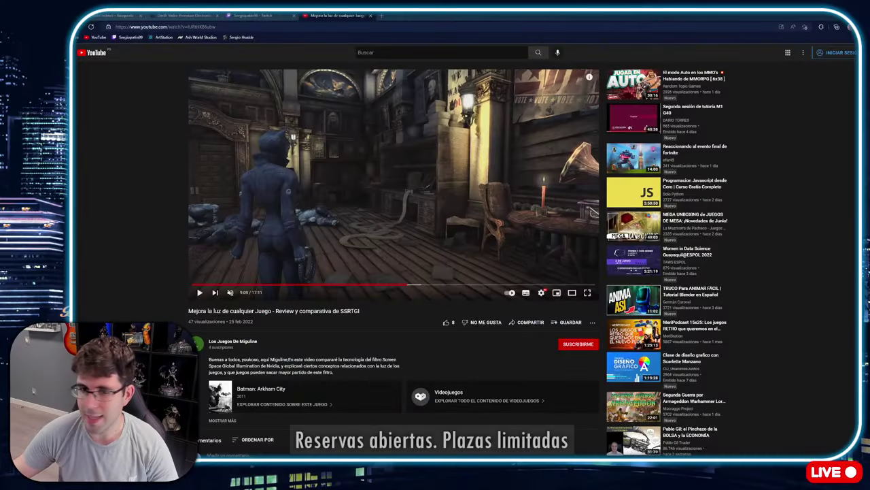
Switch to the browser and view the paused YouTube video comparing SSRTGI game lighting in full screen.
{"action": "left_click", "coordinate": [588, 292]}
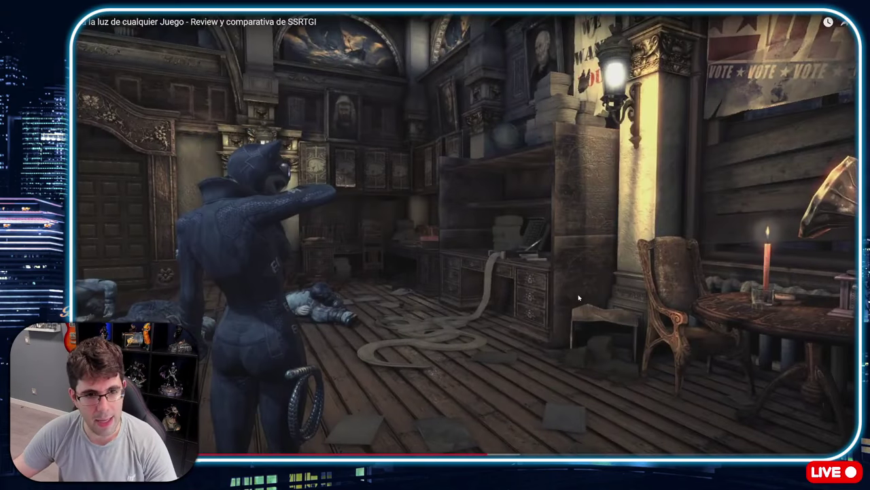
{"action": "key", "text": "Escape"}
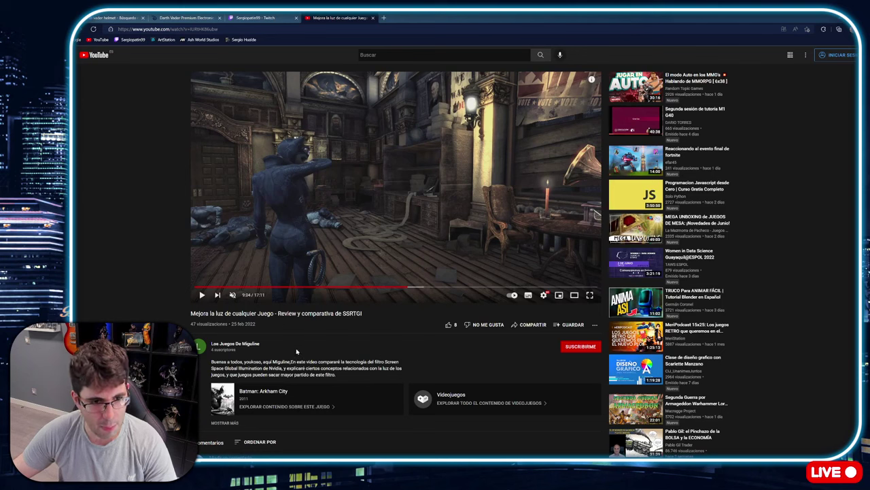
{"action": "left_click", "coordinate": [579, 289]}
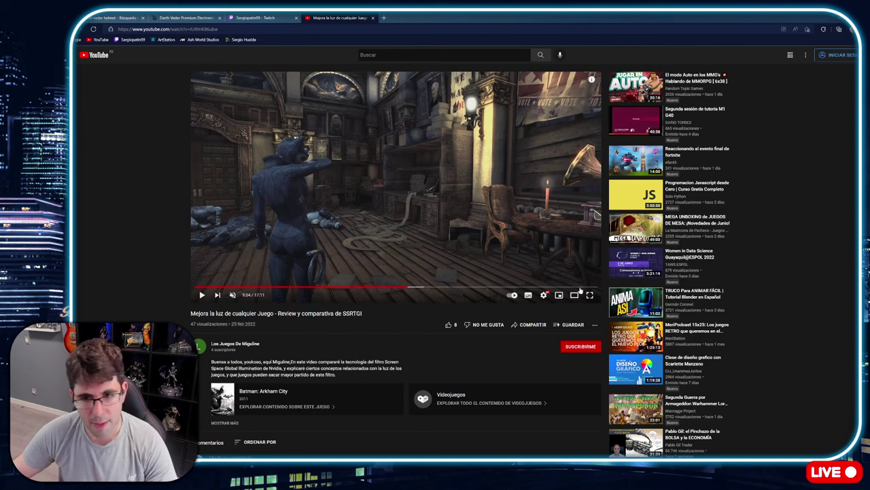
{"action": "double_click", "coordinate": [580, 284]}
{"action": "left_click", "coordinate": [558, 320]}
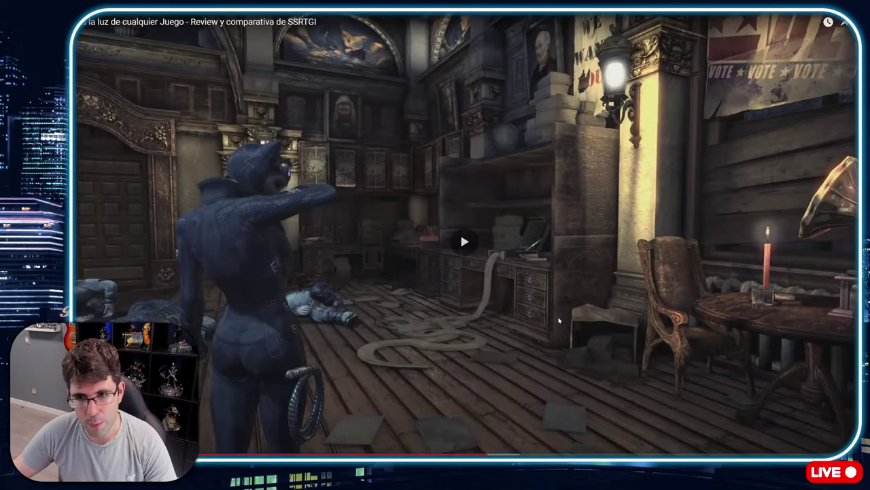
Exit full screen on the SSRTGI game-lighting video and open the YouTube home page in a separate tab.
{"action": "left_click", "coordinate": [558, 321]}
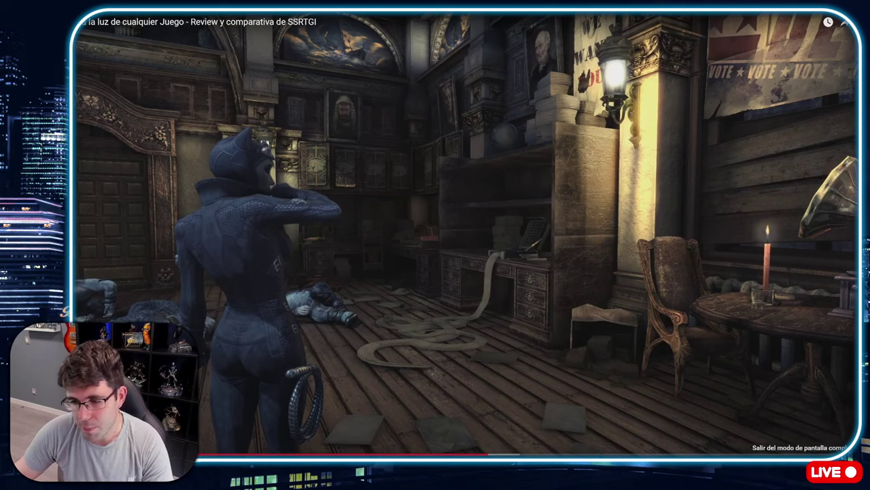
{"action": "left_click", "coordinate": [842, 452]}
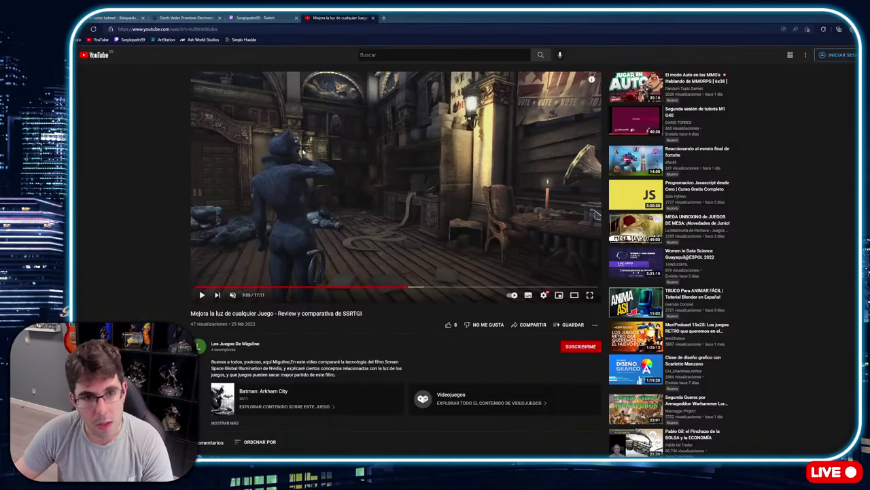
{"action": "left_click", "coordinate": [101, 39]}
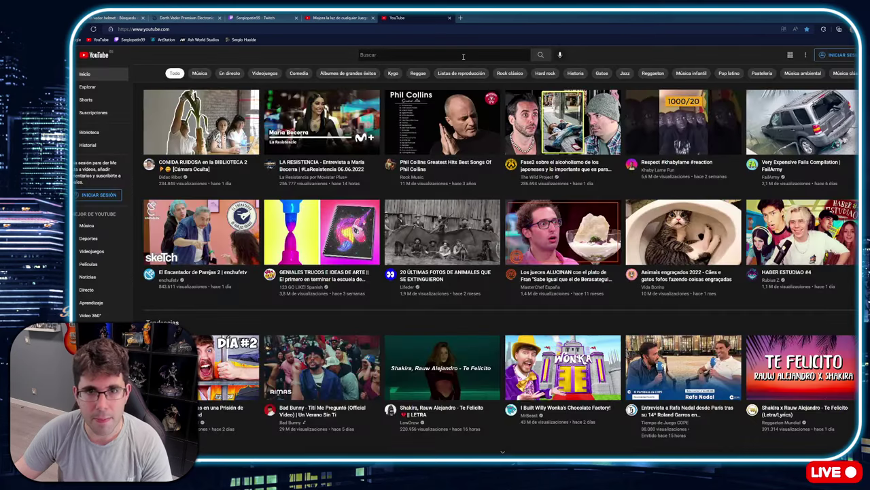
Search YouTube for sergiopatin99, open the channel and open its featured video "¡¡VOLVEMOS!! | NUEVO CURSO".
{"action": "left_click", "coordinate": [463, 56]}
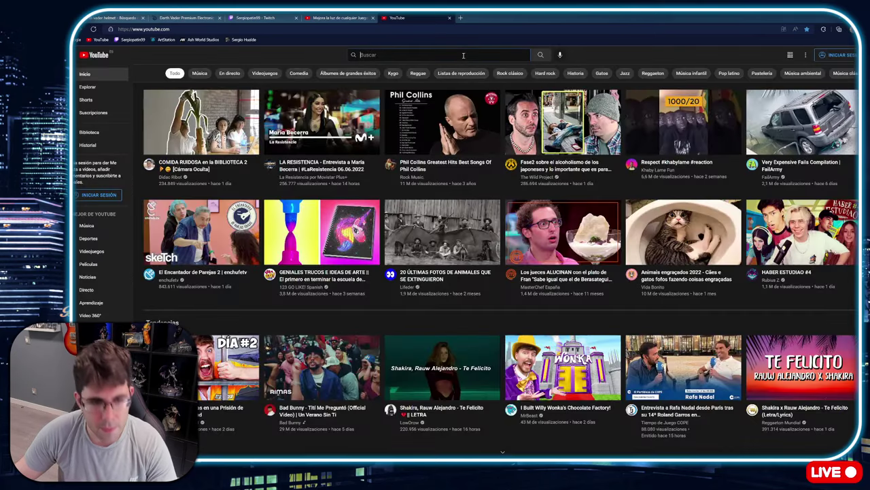
{"action": "type", "text": "sergiopatin99"}
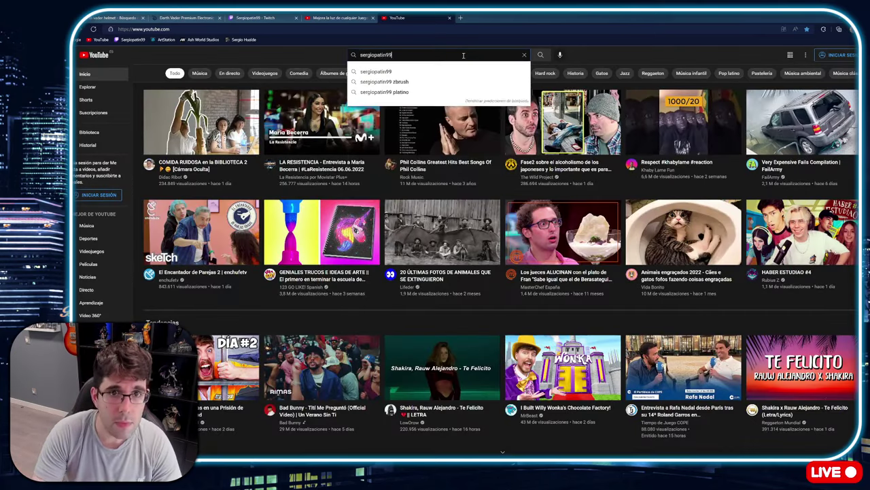
{"action": "key", "text": "Return"}
{"action": "left_click", "coordinate": [401, 118]}
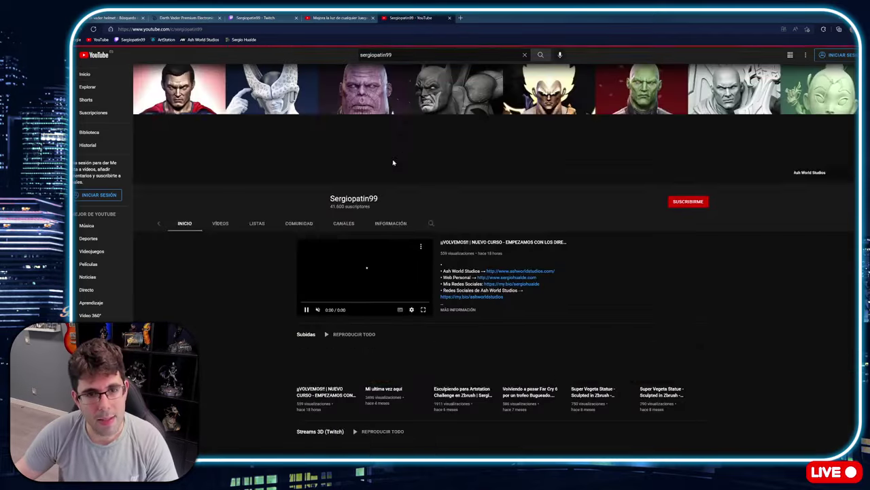
{"action": "left_click", "coordinate": [466, 246]}
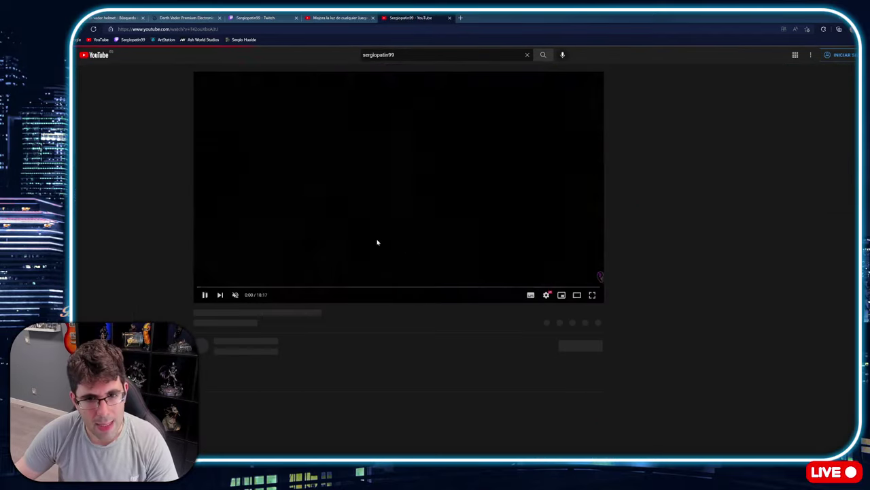
Skim the comments under the video through to the end and return to the start of the list.
{"action": "scroll", "coordinate": [168, 222], "scroll_direction": "down", "scroll_amount": 4}
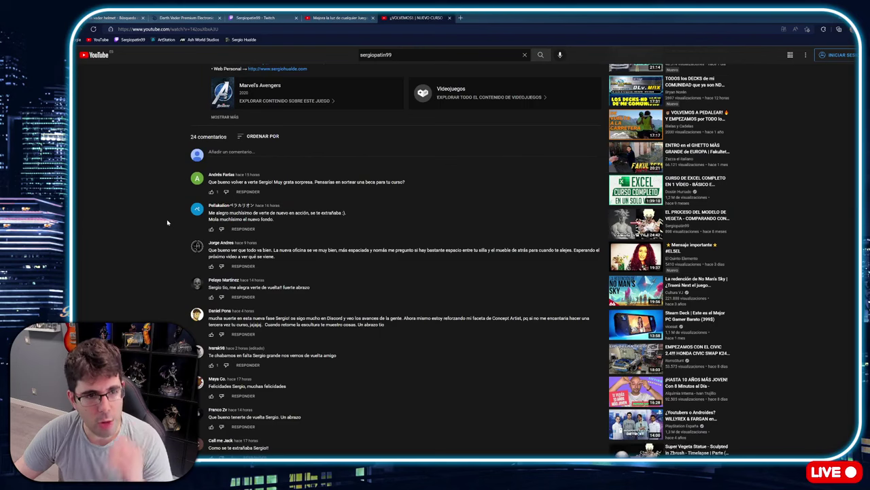
{"action": "scroll", "coordinate": [167, 222], "scroll_direction": "down", "scroll_amount": 3}
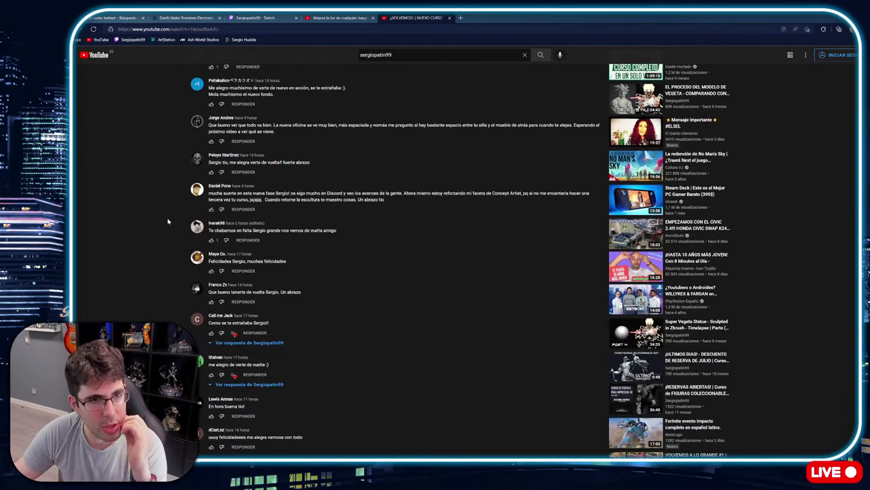
{"action": "scroll", "coordinate": [168, 221], "scroll_direction": "up", "scroll_amount": 3}
{"action": "scroll", "coordinate": [167, 221], "scroll_direction": "down", "scroll_amount": 5}
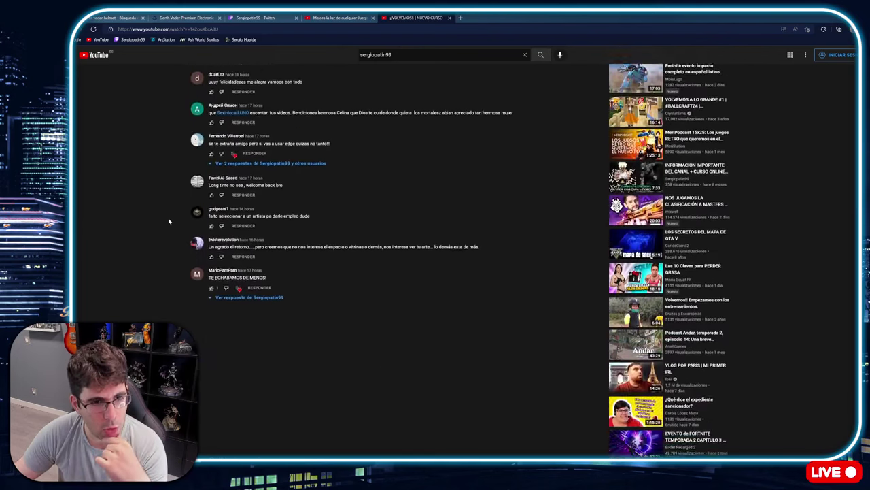
{"action": "scroll", "coordinate": [169, 221], "scroll_direction": "up", "scroll_amount": 1}
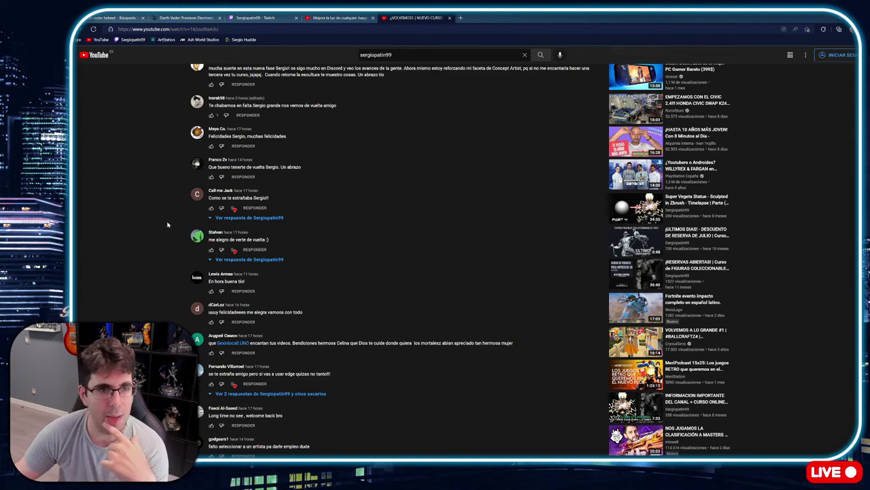
{"action": "scroll", "coordinate": [177, 220], "scroll_direction": "up", "scroll_amount": 5}
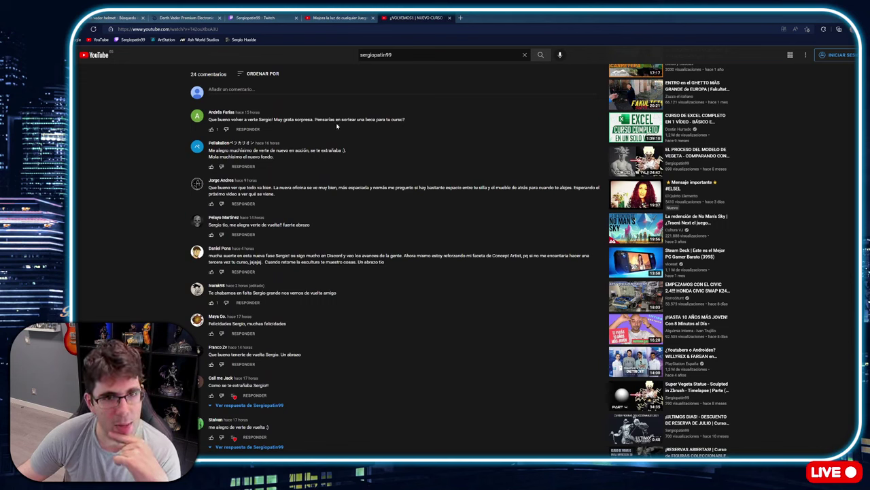
Read the first viewer comment, highlighting its full text and its closing question about raffling a course scholarship.
{"action": "left_click_drag", "start_coordinate": [406, 121], "coordinate": [211, 124]}
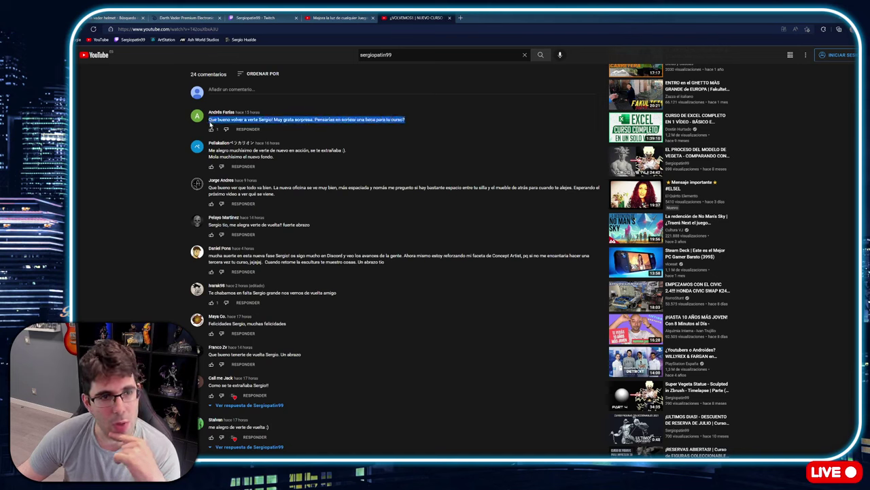
{"action": "left_click", "coordinate": [153, 166]}
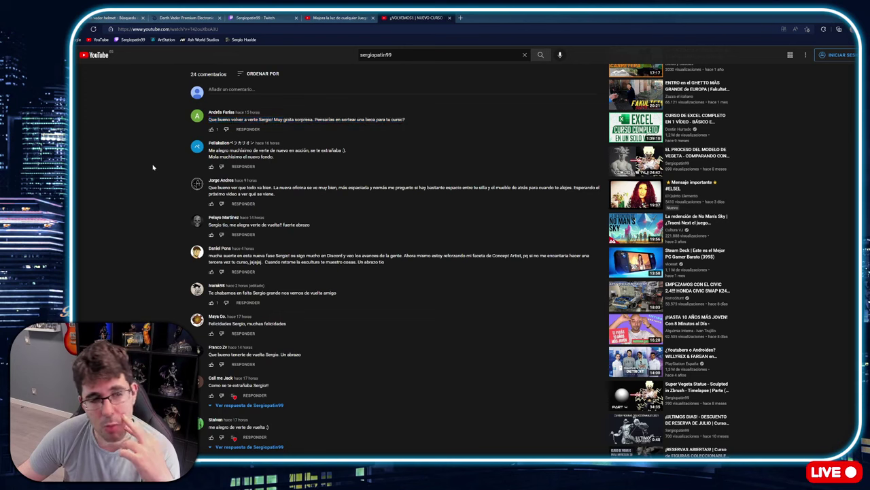
{"action": "left_click_drag", "start_coordinate": [406, 120], "coordinate": [314, 120]}
{"action": "left_click", "coordinate": [143, 165]}
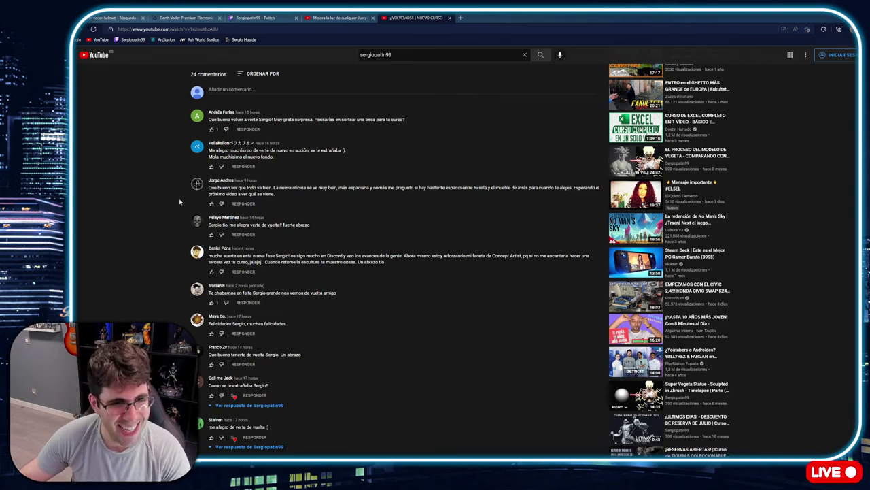
Read the viewer comment about following on Discord and training as a Concept Artist, highlighting its text.
{"action": "scroll", "coordinate": [180, 202], "scroll_direction": "down", "scroll_amount": 1}
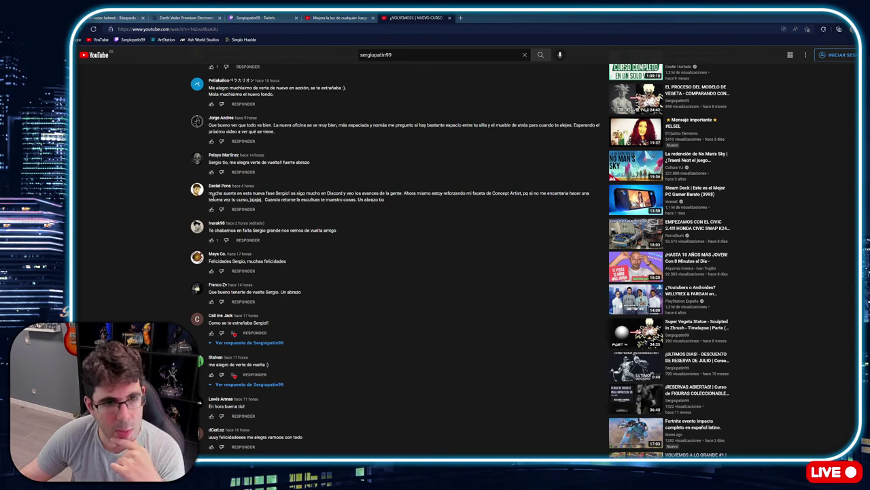
{"action": "left_click_drag", "start_coordinate": [250, 200], "coordinate": [208, 194]}
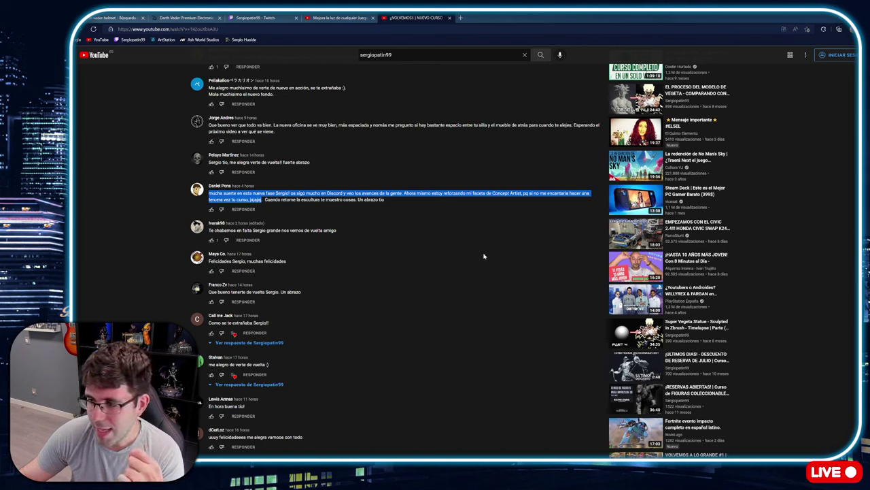
{"action": "key", "text": "alt+Tab"}
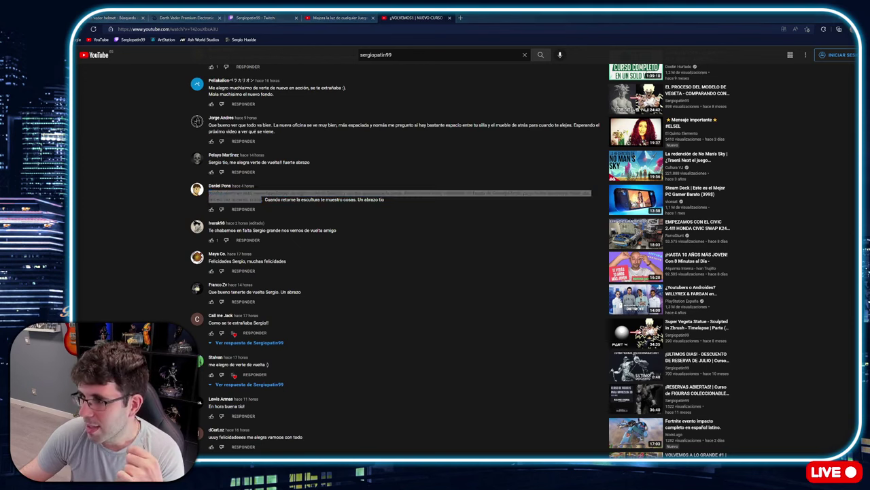
{"action": "key", "text": "alt+Tab"}
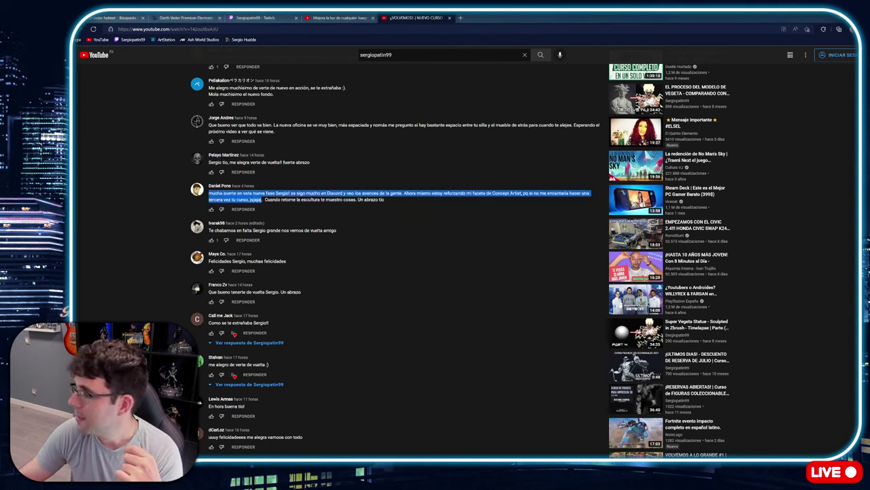
{"action": "key", "text": "alt+Tab"}
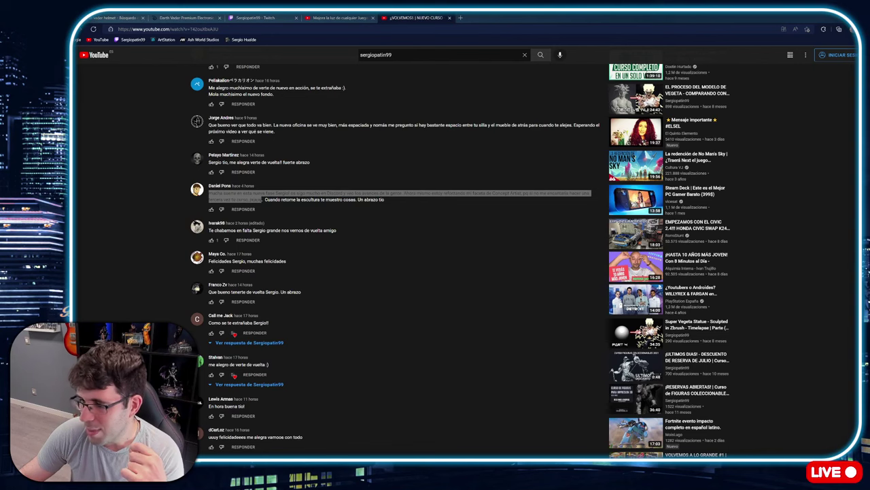
{"action": "key", "text": "alt+Tab"}
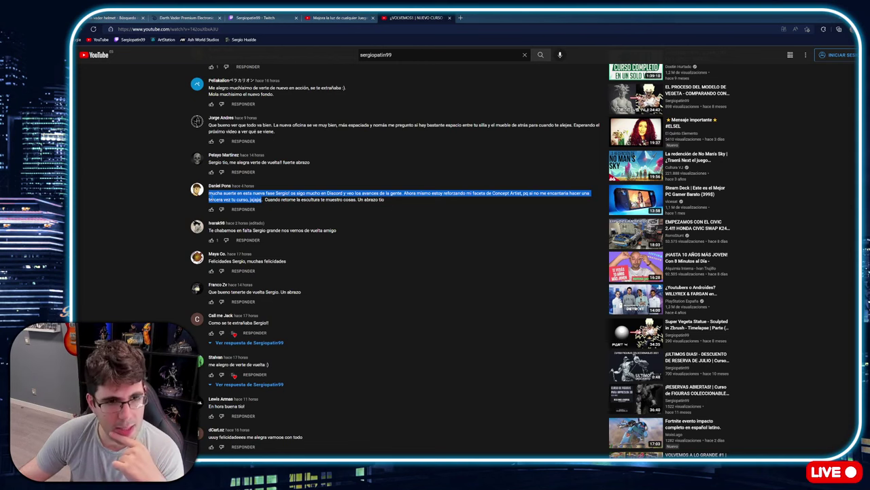
{"action": "left_click", "coordinate": [176, 203]}
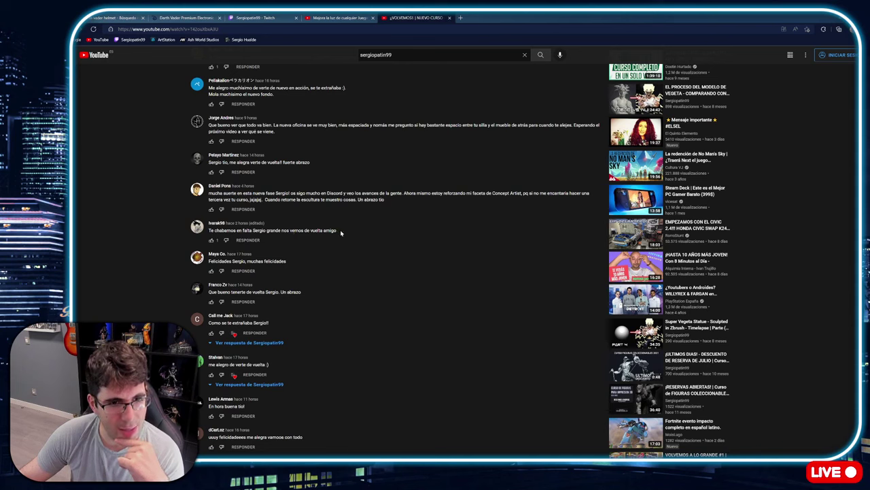
Read the short welcome-back comment and the "muchas felicidades" comment below it, highlighting each in turn.
{"action": "left_click_drag", "start_coordinate": [337, 230], "coordinate": [209, 232]}
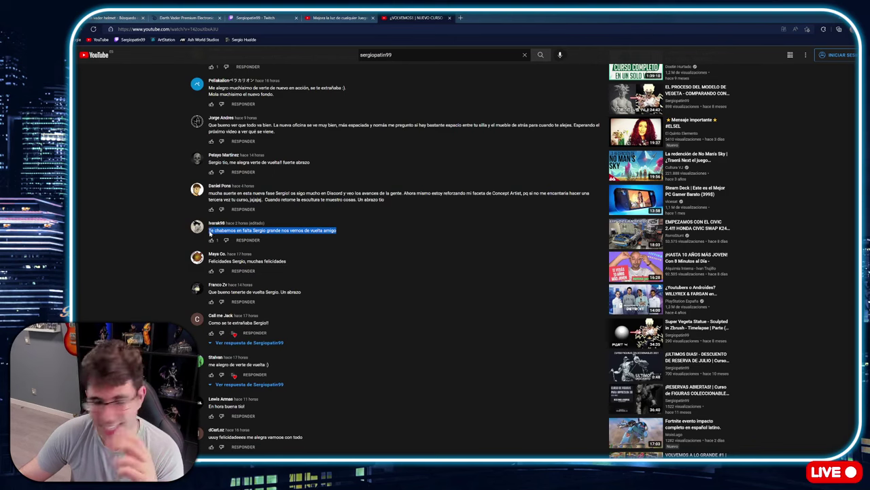
{"action": "left_click", "coordinate": [158, 240]}
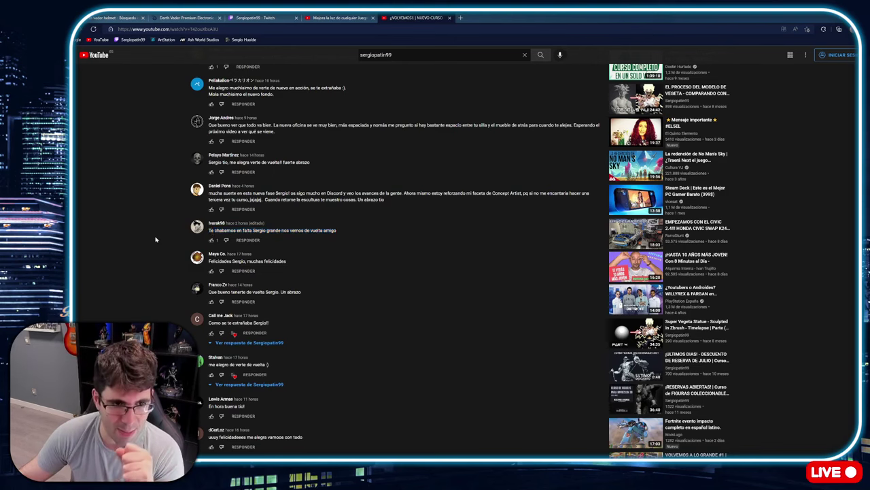
{"action": "scroll", "coordinate": [161, 228], "scroll_direction": "down", "scroll_amount": 2}
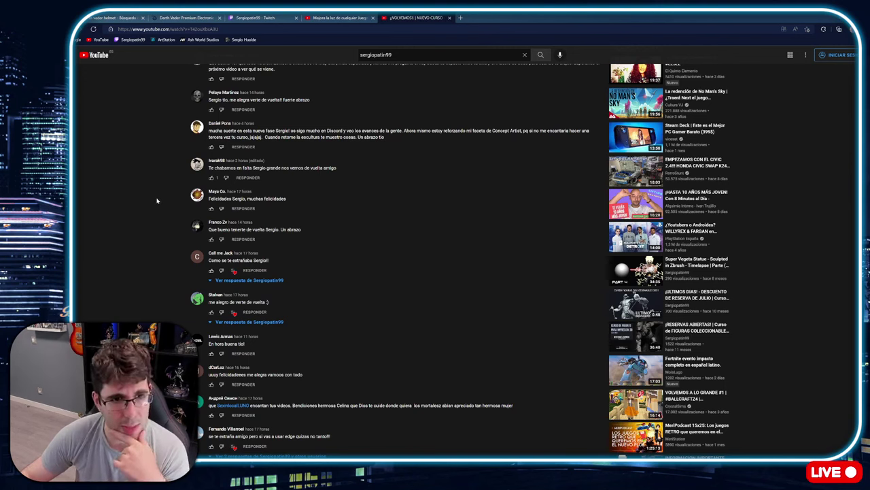
{"action": "left_click_drag", "start_coordinate": [218, 199], "coordinate": [275, 199]}
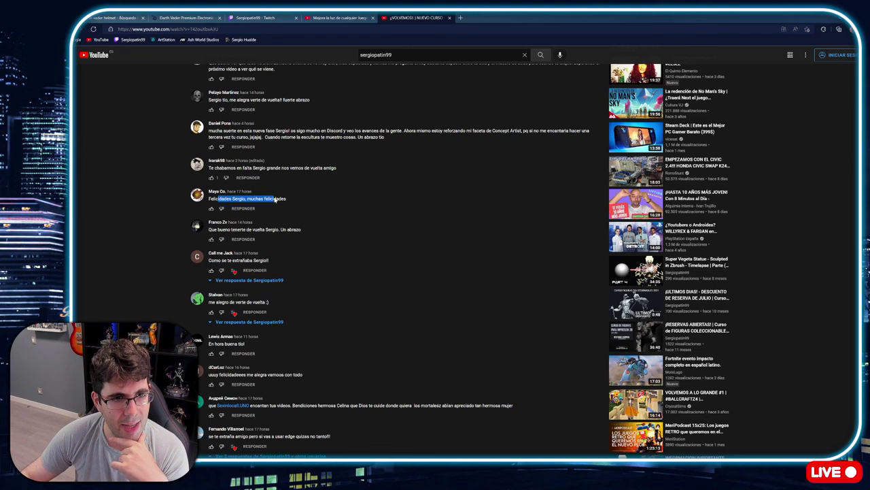
{"action": "left_click", "coordinate": [145, 212]}
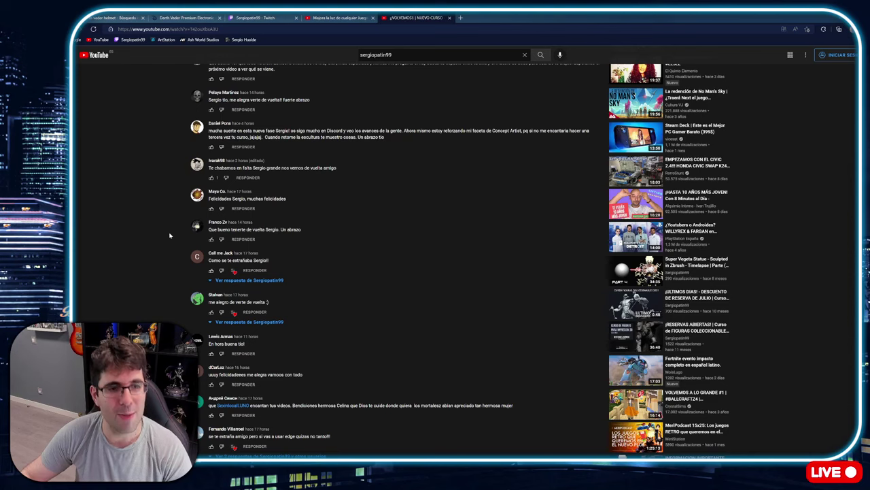
Review the remaining comments, highlighting the "Bendiciones" text in the one containing a link and the remark about using Edge.
{"action": "scroll", "coordinate": [181, 231], "scroll_direction": "down", "scroll_amount": 2}
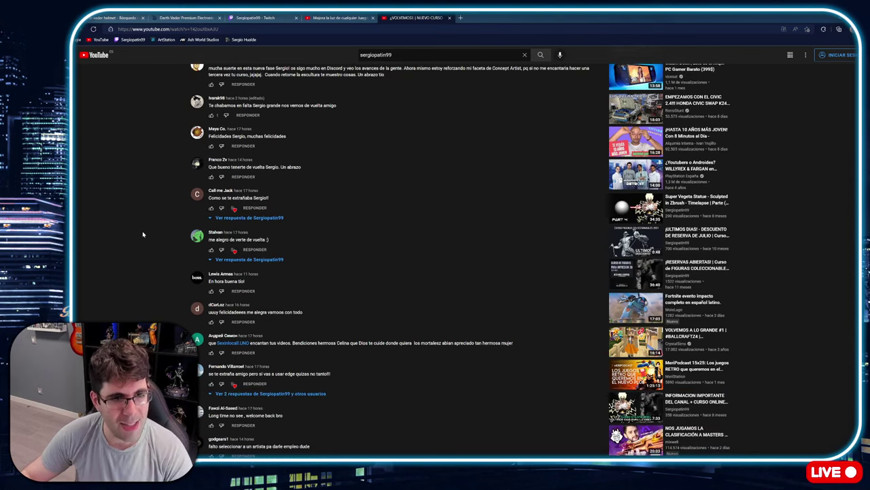
{"action": "scroll", "coordinate": [143, 231], "scroll_direction": "down", "scroll_amount": 4}
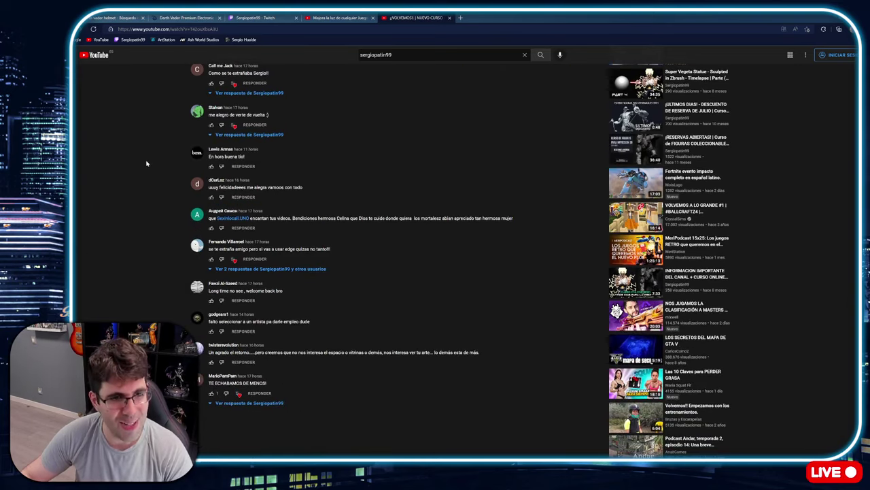
{"action": "scroll", "coordinate": [146, 161], "scroll_direction": "up", "scroll_amount": 2}
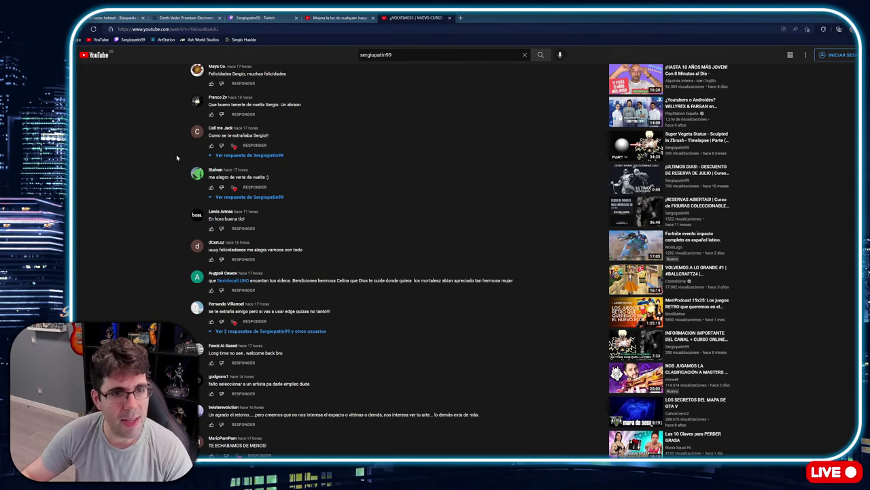
{"action": "scroll", "coordinate": [172, 155], "scroll_direction": "down", "scroll_amount": 1}
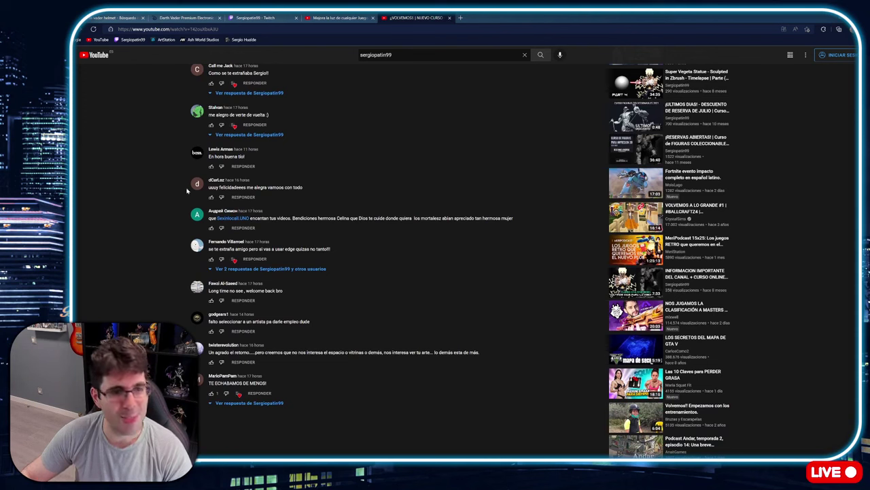
{"action": "scroll", "coordinate": [170, 187], "scroll_direction": "down", "scroll_amount": 2}
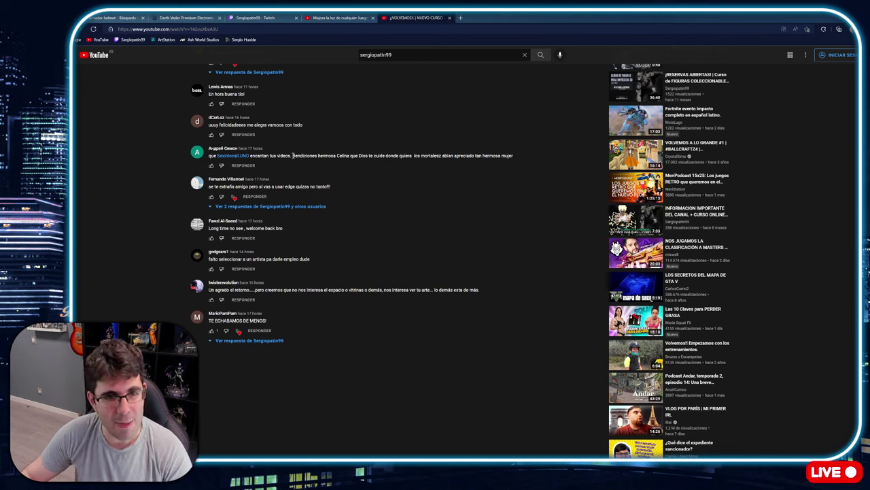
{"action": "left_click_drag", "start_coordinate": [293, 156], "coordinate": [514, 157]}
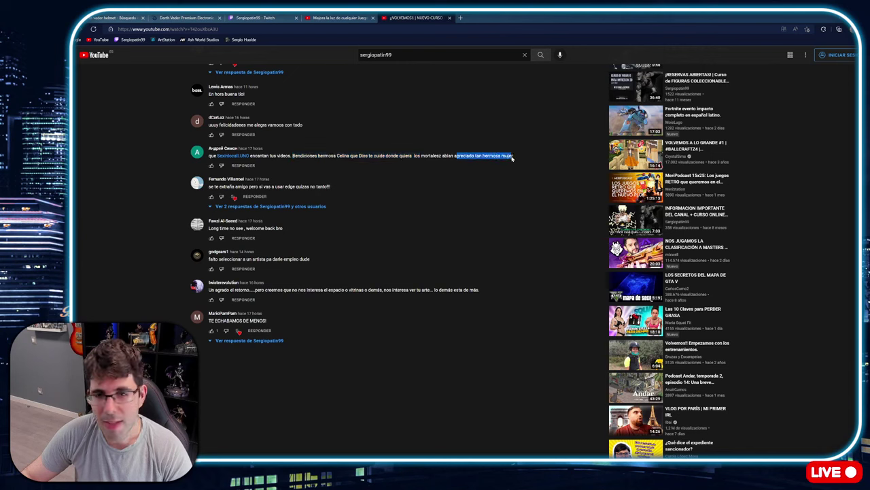
{"action": "left_click", "coordinate": [411, 162]}
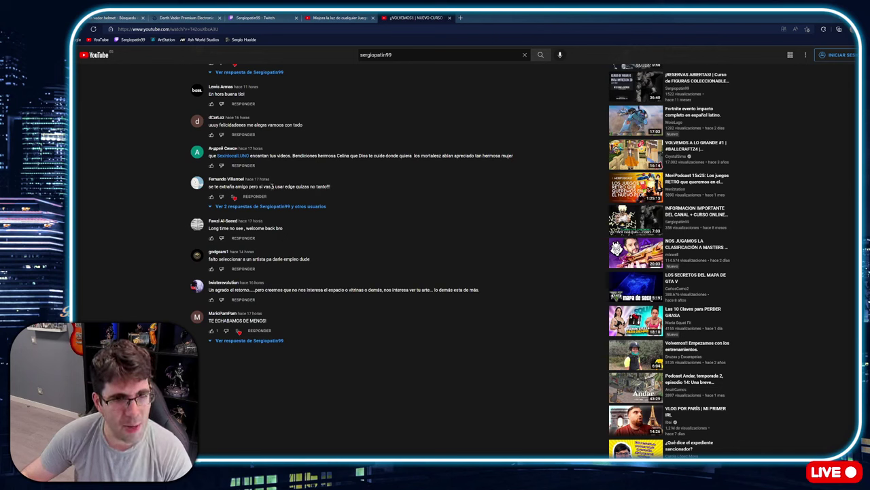
{"action": "left_click_drag", "start_coordinate": [331, 187], "coordinate": [276, 186]}
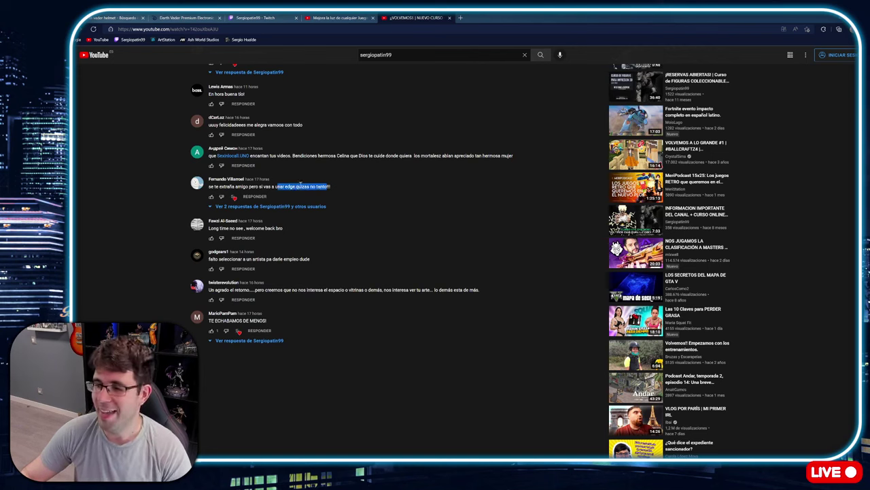
Reread the viewer comment about using Edge, highlighting its closing words again and clearing the selection.
{"action": "left_click", "coordinate": [300, 185]}
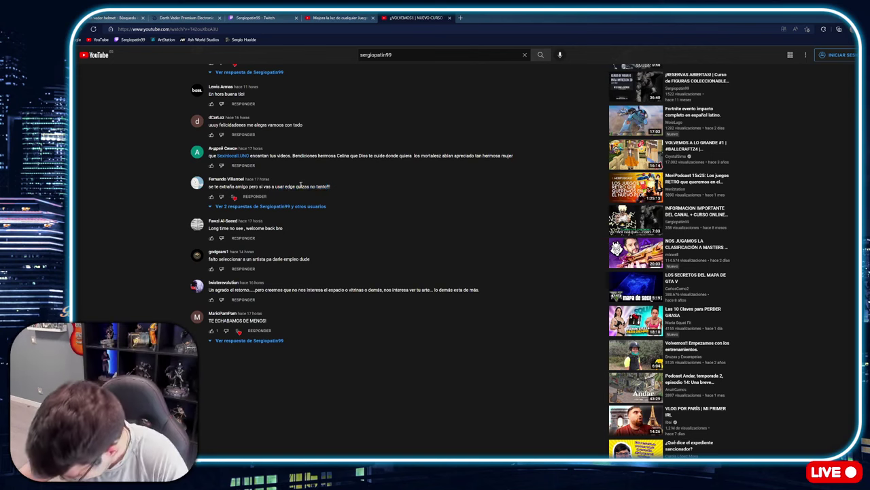
{"action": "left_click_drag", "start_coordinate": [334, 187], "coordinate": [275, 189]}
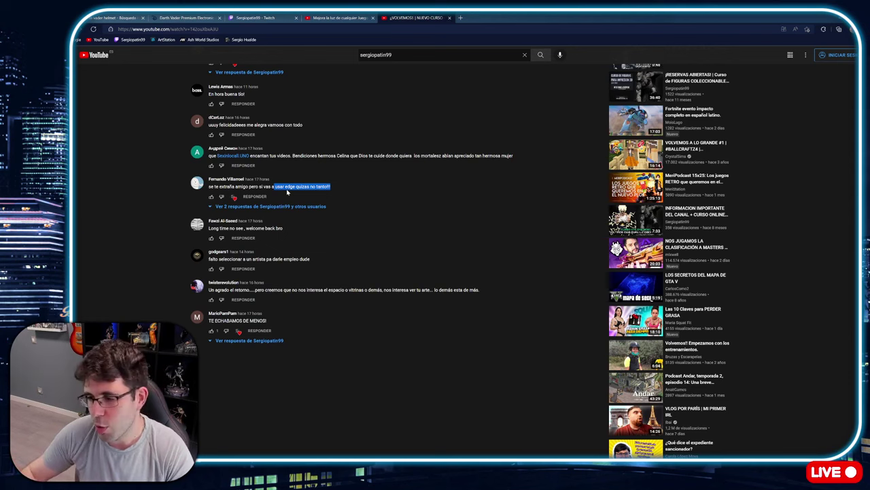
{"action": "left_click", "coordinate": [157, 225]}
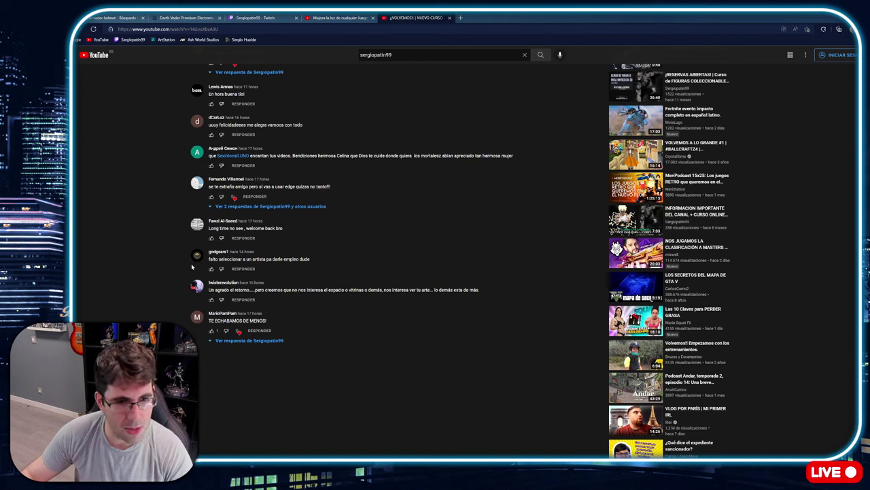
Read the comment about selecting an artist to give a job, highlighting its text twice and clearing the selection.
{"action": "left_click_drag", "start_coordinate": [316, 261], "coordinate": [208, 261]}
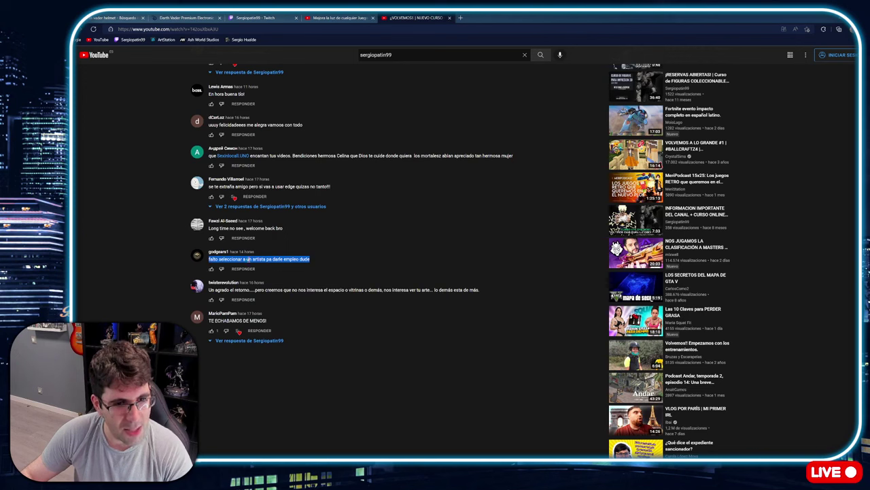
{"action": "left_click", "coordinate": [264, 260]}
{"action": "left_click_drag", "start_coordinate": [314, 261], "coordinate": [216, 261]}
{"action": "left_click", "coordinate": [170, 260]}
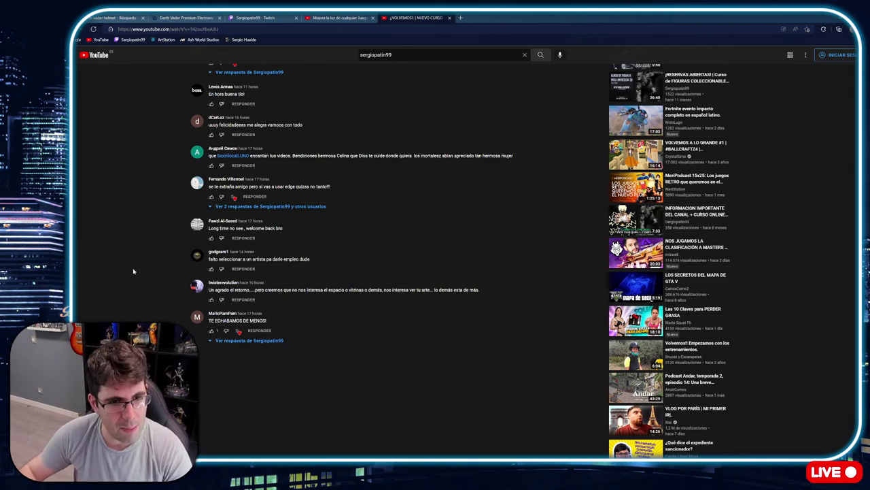
Switch to Discord and check the channels from general through videos_sergio3d, preguntas-basicas, reto-de-la-semana and entregas_rdls to wip.
{"action": "scroll", "coordinate": [163, 252], "scroll_direction": "down", "scroll_amount": 2}
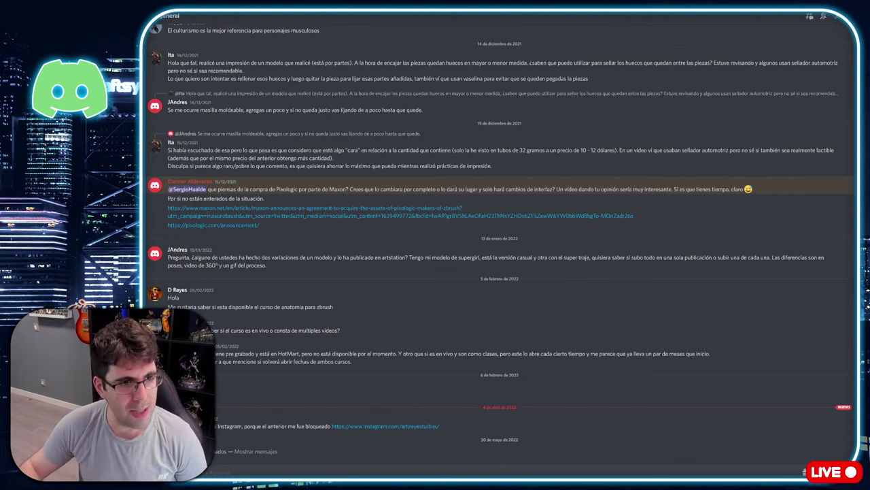
{"action": "key", "text": "alt+Down"}
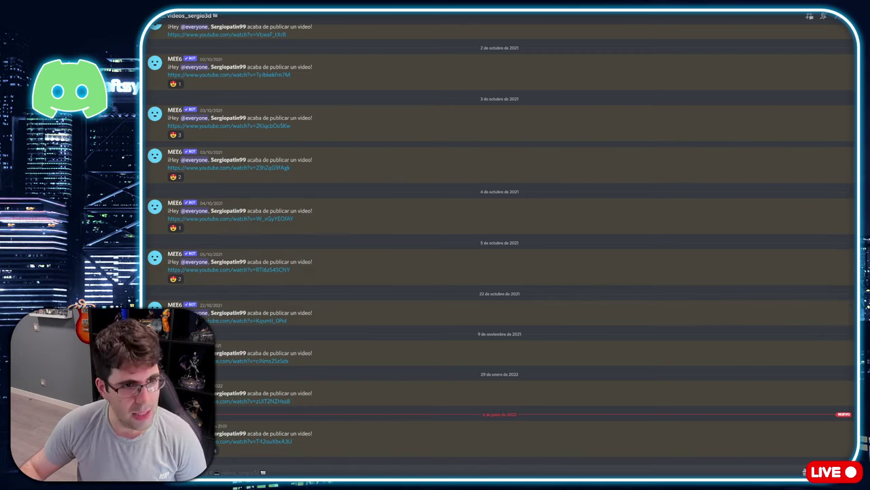
{"action": "key", "text": "alt+Down"}
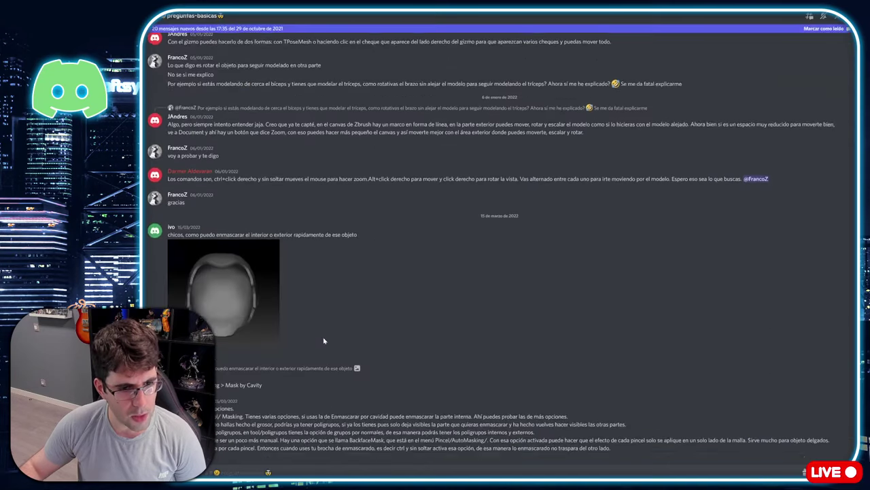
{"action": "scroll", "coordinate": [324, 340], "scroll_direction": "down", "scroll_amount": 2}
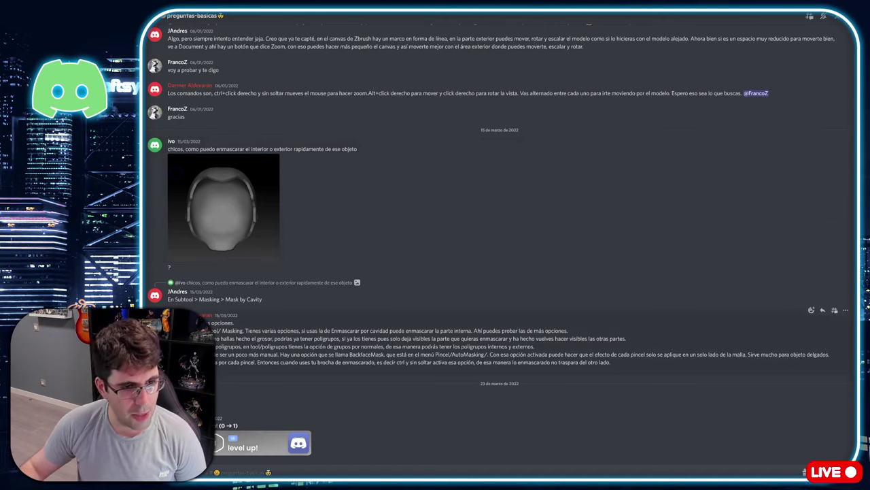
{"action": "key", "text": "alt+Down"}
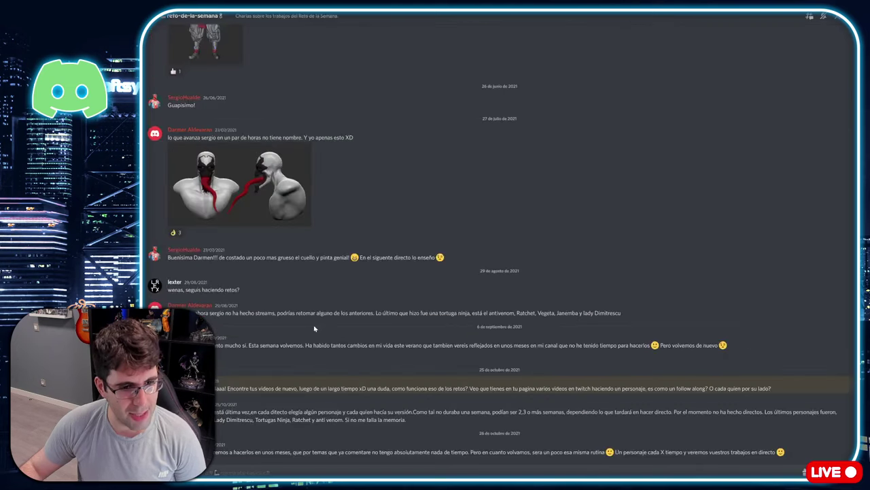
{"action": "key", "text": "alt+Down"}
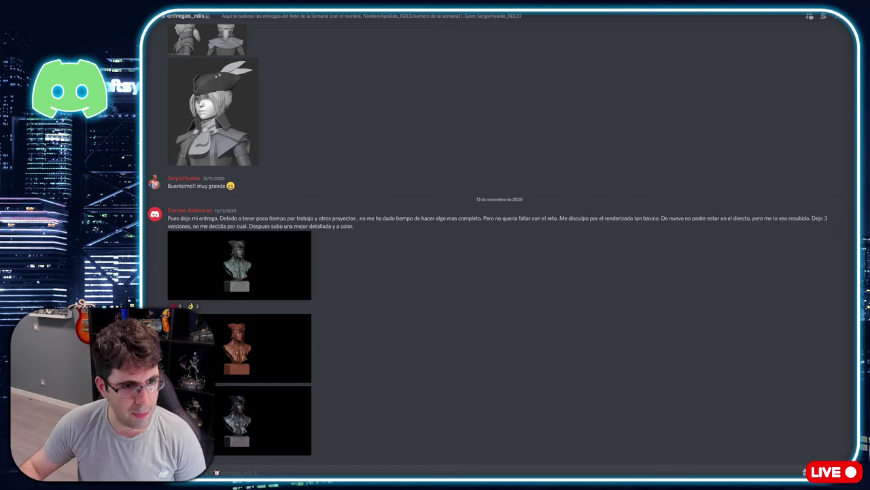
{"action": "key", "text": "alt+Down"}
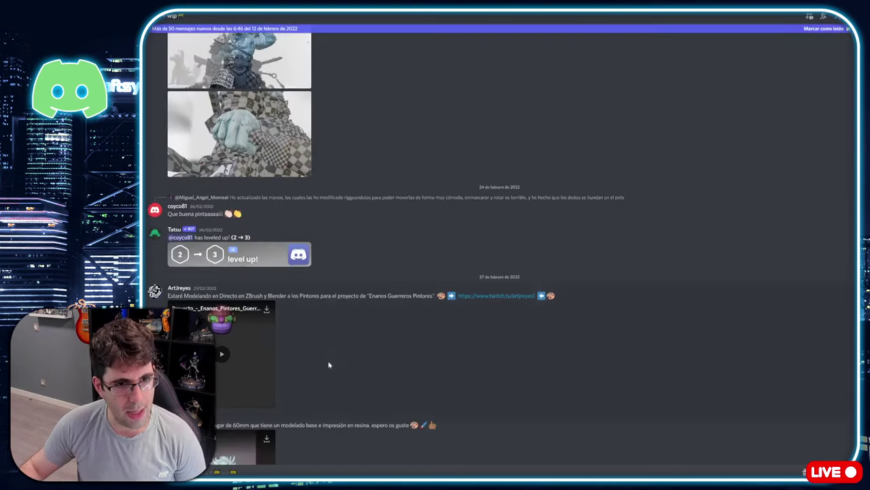
Browse the wip channel's posts to the April 2022 horned figure sculpt and view its image enlarged.
{"action": "scroll", "coordinate": [328, 365], "scroll_direction": "down", "scroll_amount": 15}
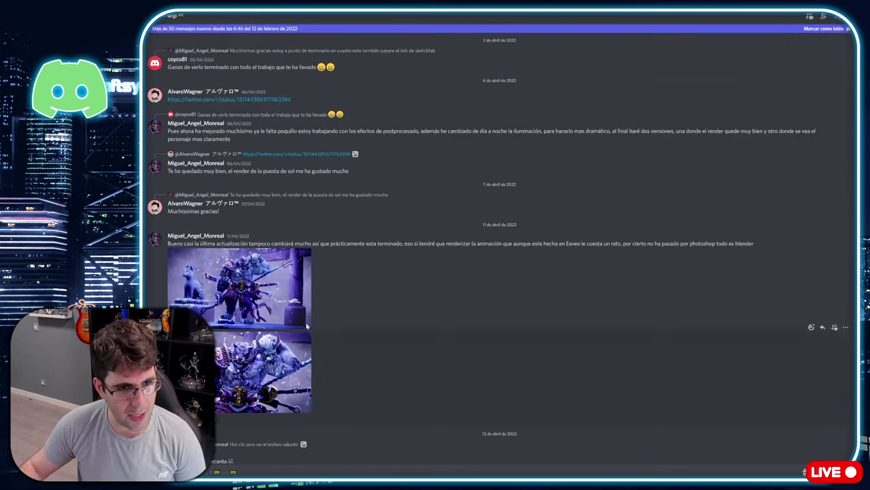
{"action": "scroll", "coordinate": [344, 313], "scroll_direction": "down", "scroll_amount": 10}
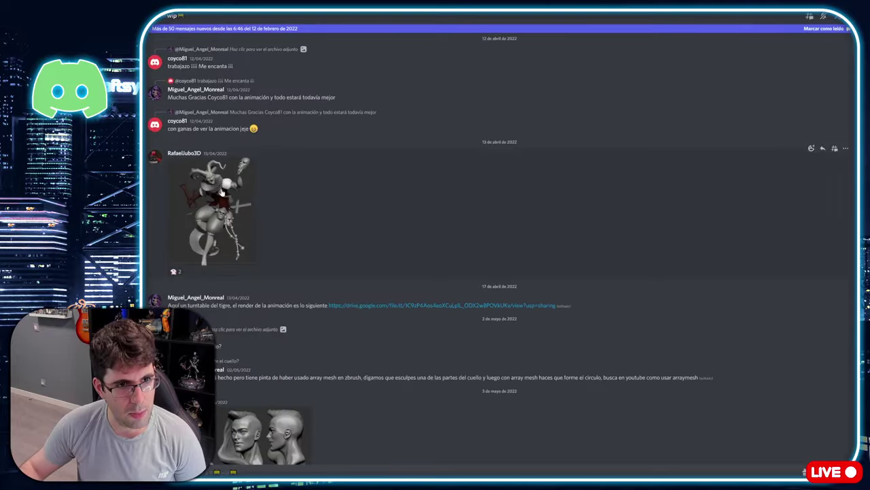
{"action": "left_click", "coordinate": [221, 192]}
{"action": "left_click", "coordinate": [271, 272]}
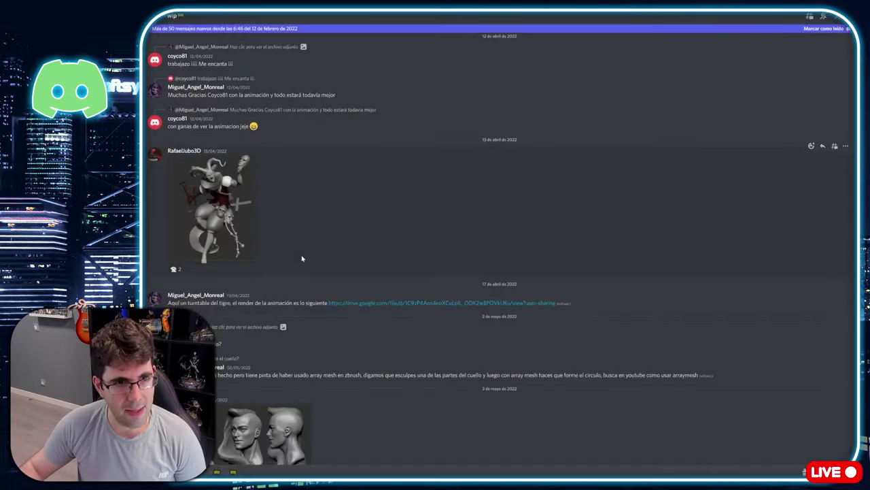
View the enlarged images of the long-haired bust and the colored jester sculpt posted in early May.
{"action": "scroll", "coordinate": [301, 259], "scroll_direction": "down", "scroll_amount": 5}
{"action": "scroll", "coordinate": [302, 264], "scroll_direction": "down", "scroll_amount": 2}
{"action": "left_click", "coordinate": [259, 231]}
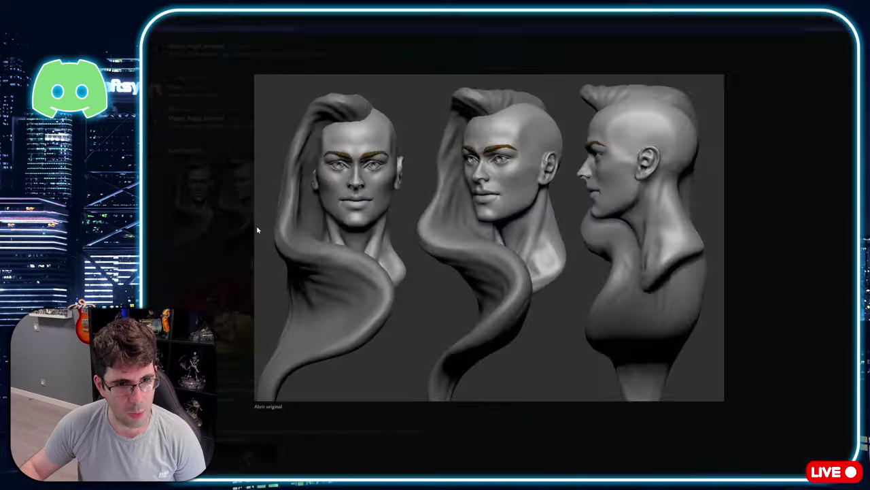
{"action": "left_click", "coordinate": [255, 329]}
{"action": "left_click", "coordinate": [257, 325]}
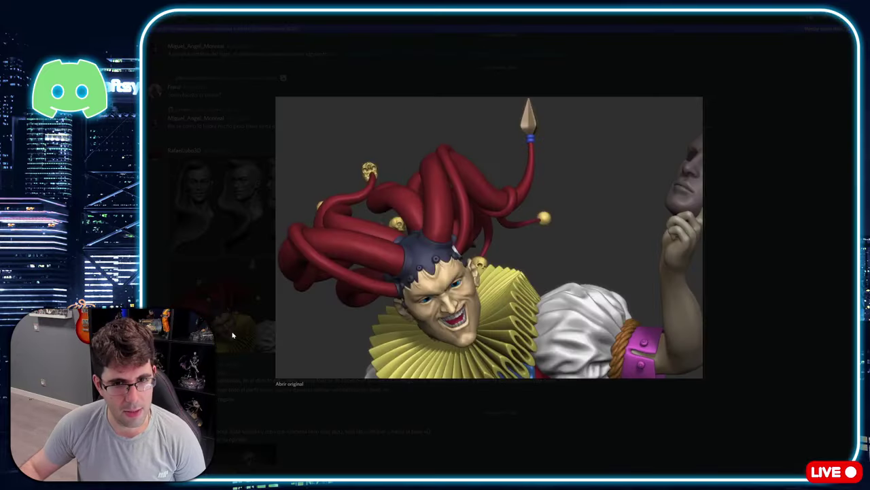
{"action": "left_click", "coordinate": [265, 309]}
Examine the blindfolded swordswoman WIP posts, enlarging the two-view pose image and the Opción 1 and Opción 2 comparison.
{"action": "scroll", "coordinate": [342, 291], "scroll_direction": "down", "scroll_amount": 5}
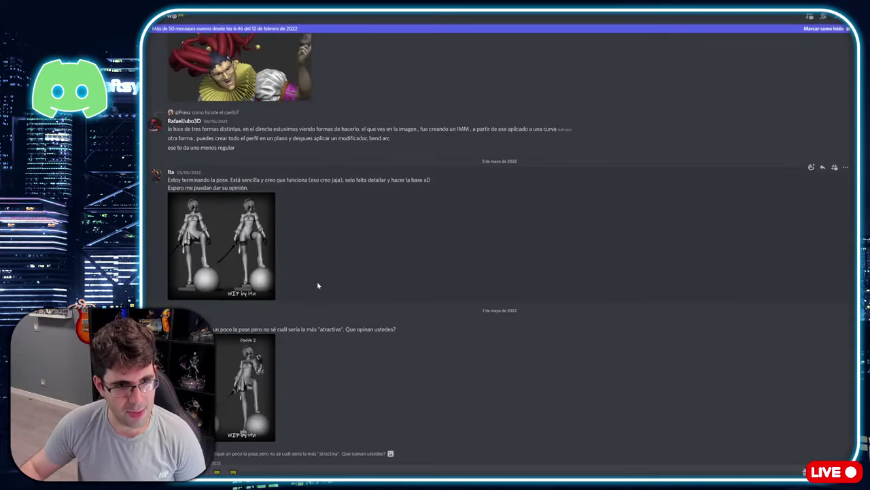
{"action": "left_click", "coordinate": [233, 251]}
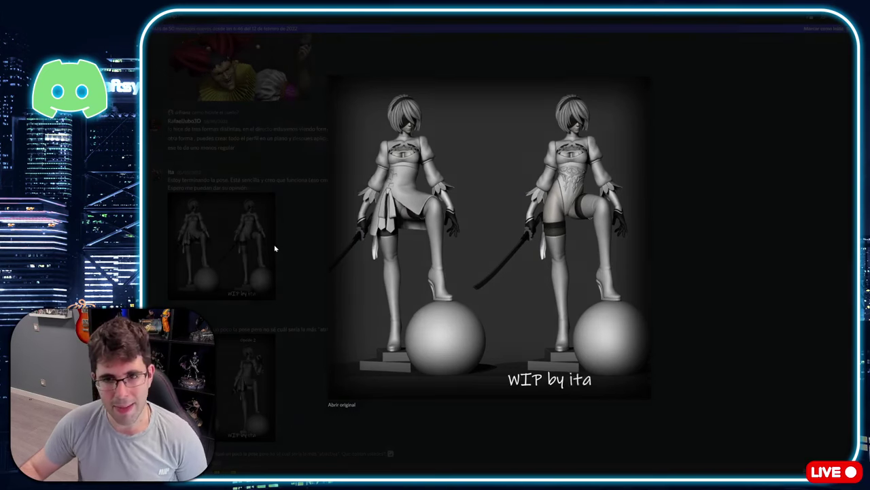
{"action": "left_click", "coordinate": [274, 247]}
{"action": "scroll", "coordinate": [234, 326], "scroll_direction": "down", "scroll_amount": 2}
{"action": "left_click", "coordinate": [235, 325]}
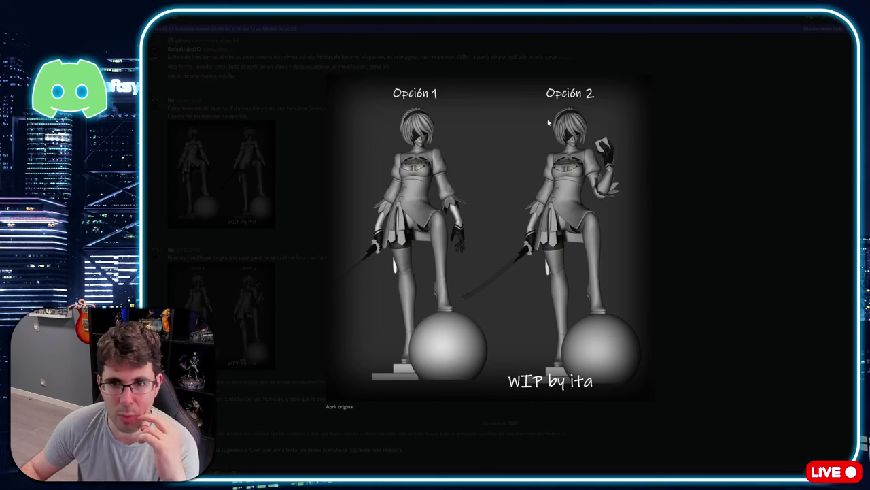
{"action": "left_click", "coordinate": [687, 195]}
View the enlarged images of the chained figure on a flaming base and the full-body jester sculpt.
{"action": "scroll", "coordinate": [239, 289], "scroll_direction": "down", "scroll_amount": 10}
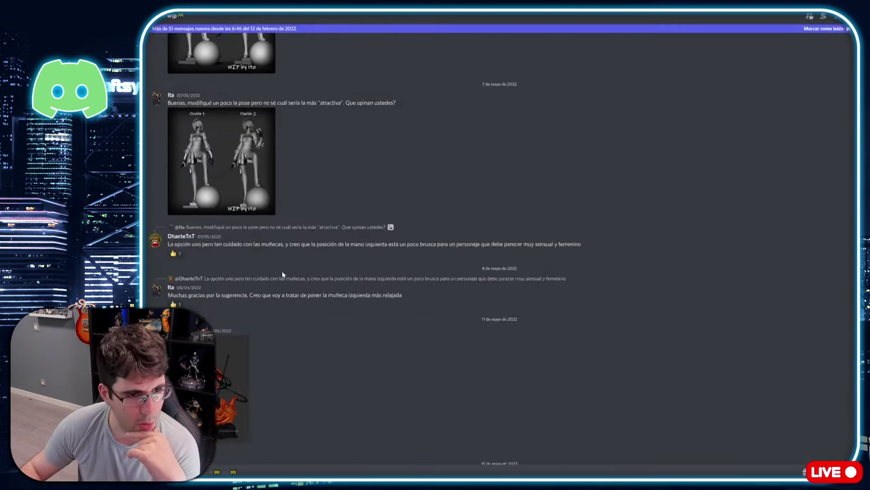
{"action": "scroll", "coordinate": [239, 289], "scroll_direction": "up", "scroll_amount": 3}
{"action": "left_click", "coordinate": [228, 245]}
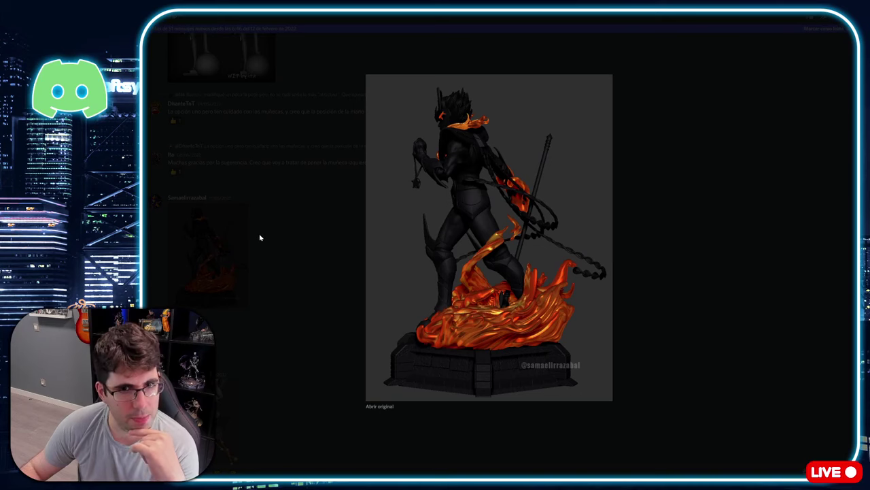
{"action": "left_click", "coordinate": [273, 279]}
{"action": "scroll", "coordinate": [273, 275], "scroll_direction": "down", "scroll_amount": 3}
{"action": "left_click", "coordinate": [215, 250]}
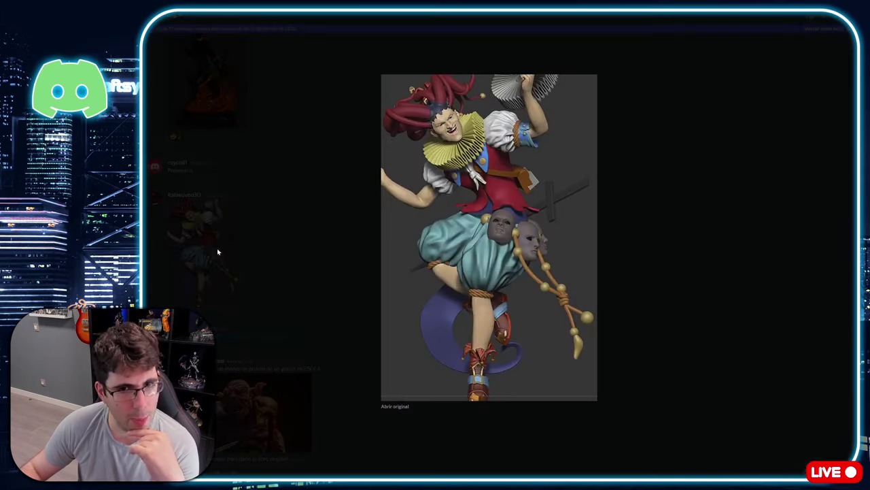
{"action": "left_click", "coordinate": [280, 250]}
View both ESDLA goblin test renders enlarged at the end of the wip channel.
{"action": "scroll", "coordinate": [282, 245], "scroll_direction": "down", "scroll_amount": 3}
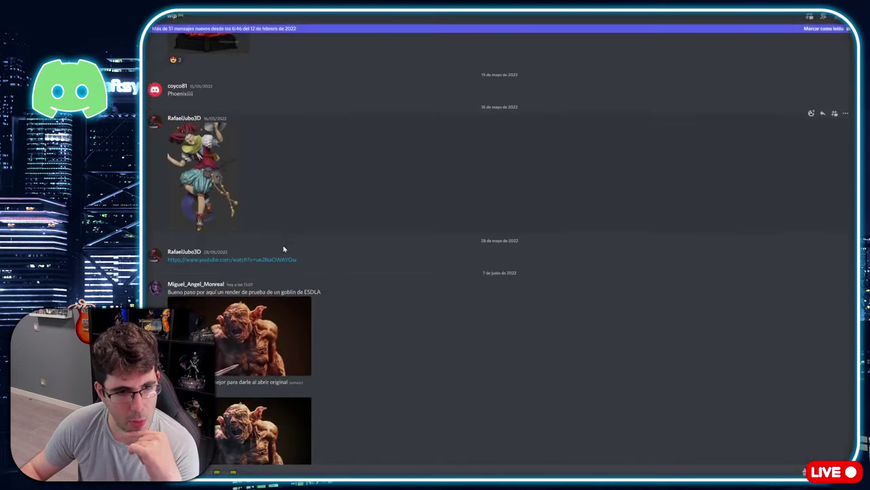
{"action": "left_click", "coordinate": [232, 297]}
{"action": "left_click", "coordinate": [146, 274]}
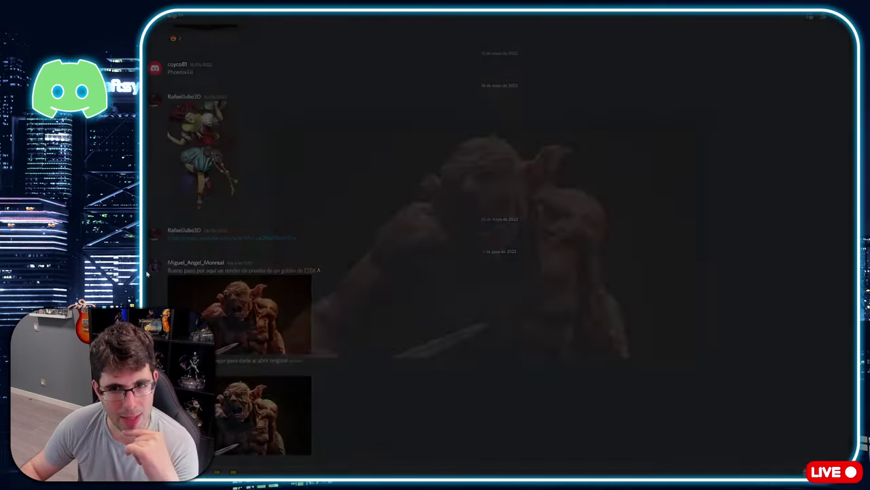
{"action": "left_click", "coordinate": [247, 416]}
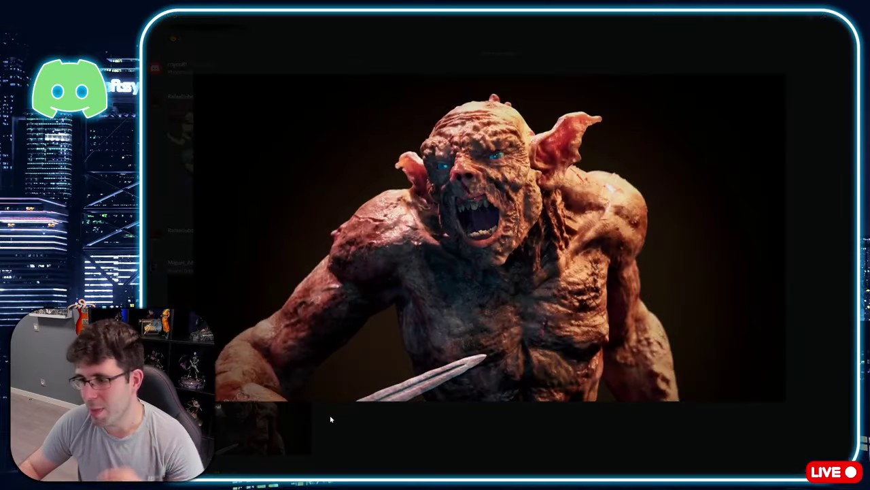
{"action": "left_click", "coordinate": [336, 435]}
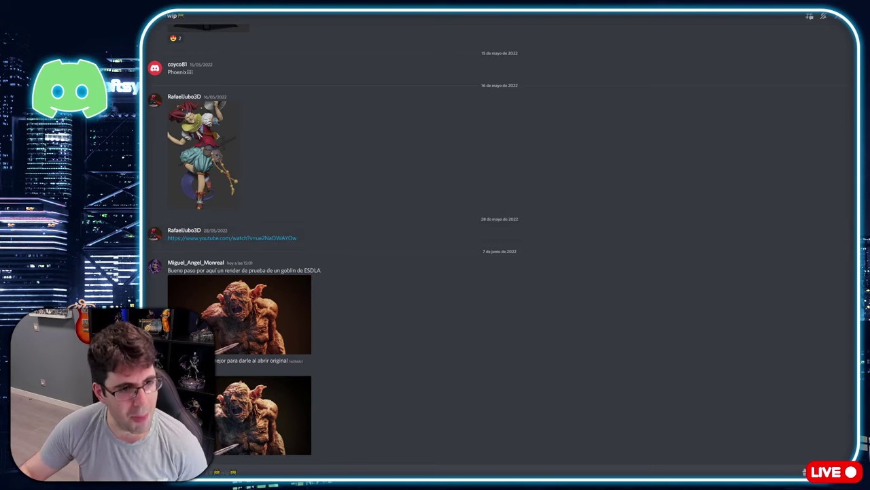
Skim the finished-works channel to its latest posts and open the compartiendo-portfolios channel.
{"action": "key", "text": "alt+Down"}
{"action": "scroll", "coordinate": [294, 255], "scroll_direction": "down", "scroll_amount": 2}
{"action": "scroll", "coordinate": [294, 256], "scroll_direction": "down", "scroll_amount": 6}
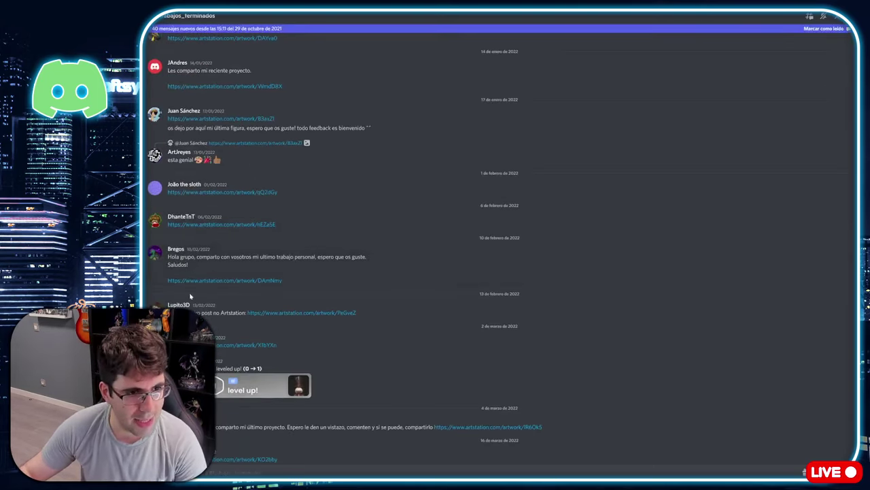
{"action": "scroll", "coordinate": [288, 253], "scroll_direction": "down", "scroll_amount": 12}
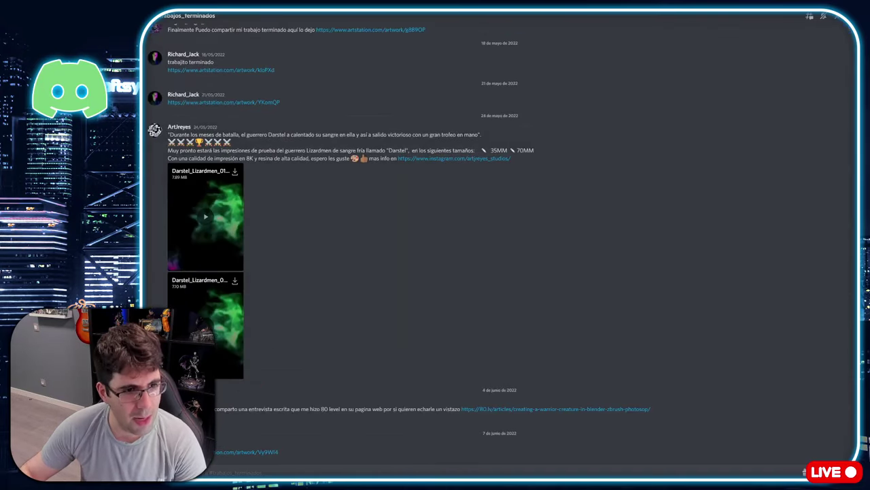
{"action": "key", "text": "alt+Down"}
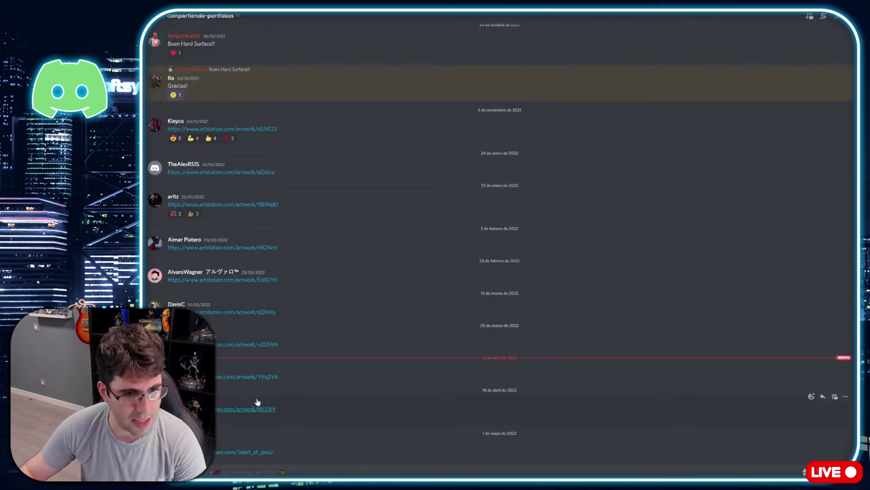
Open the estudios-de-anatomia channel and view the enlarged image of the reworked mouth sculpt.
{"action": "key", "text": "alt+Up"}
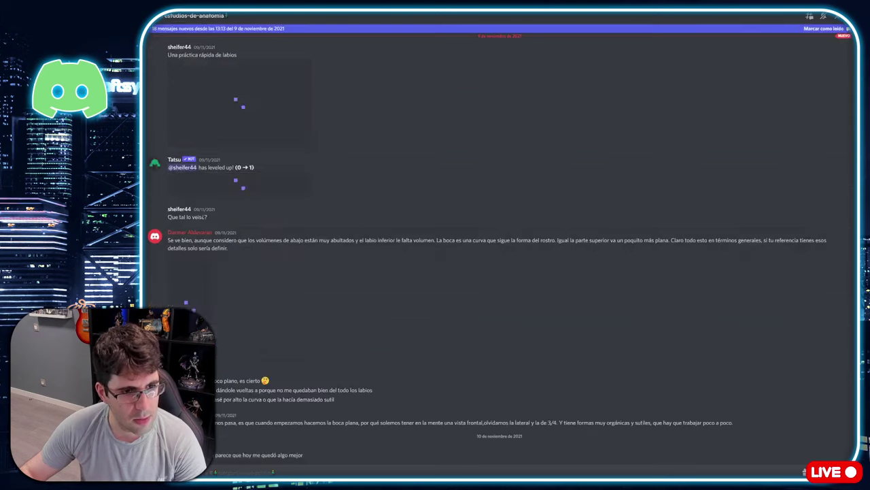
{"action": "left_click", "coordinate": [262, 233]}
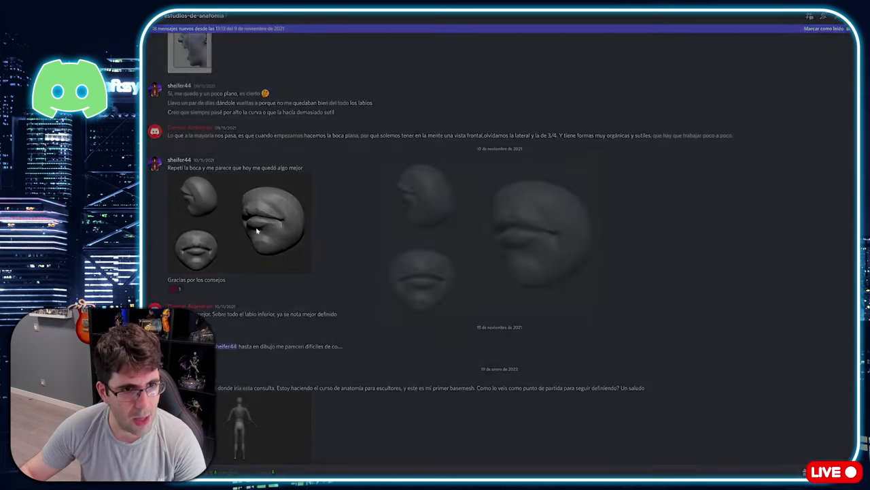
{"action": "left_click", "coordinate": [264, 232]}
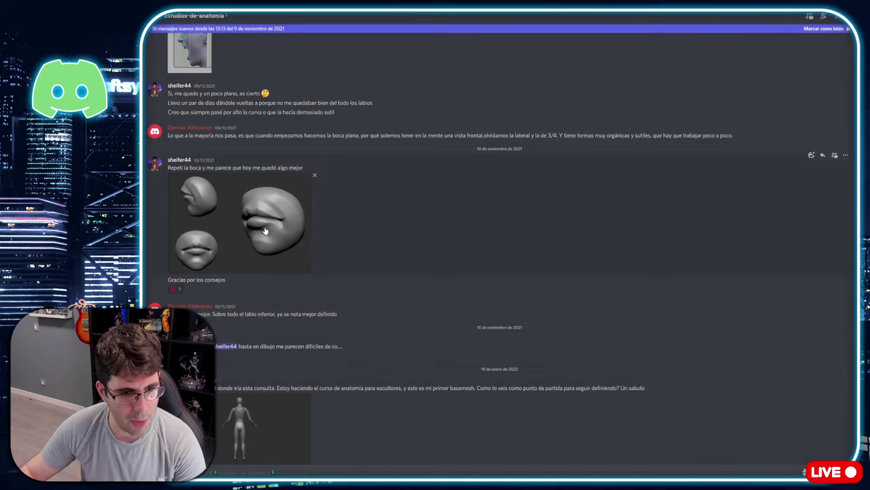
{"action": "scroll", "coordinate": [267, 385], "scroll_direction": "down", "scroll_amount": 10}
{"action": "scroll", "coordinate": [279, 299], "scroll_direction": "up", "scroll_amount": 3}
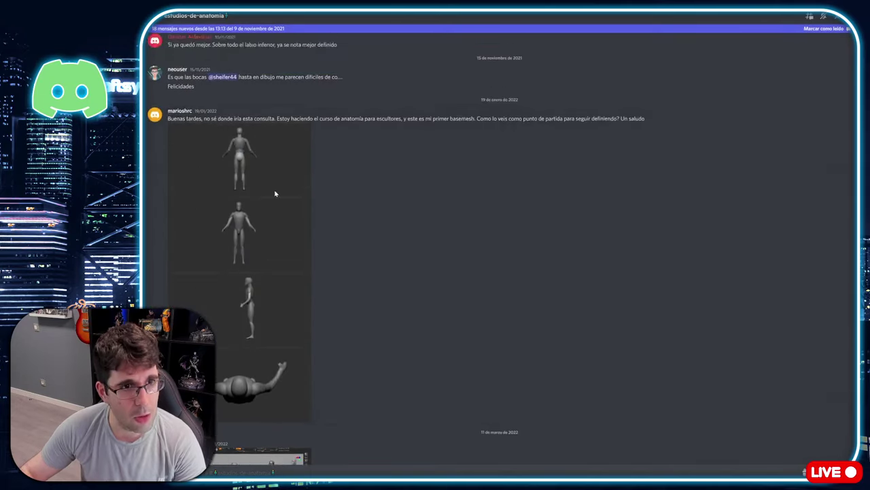
Skim the remaining anatomy studies and enlarge the four-view render of the muscular figure in baggy trousers.
{"action": "scroll", "coordinate": [293, 211], "scroll_direction": "down", "scroll_amount": 5}
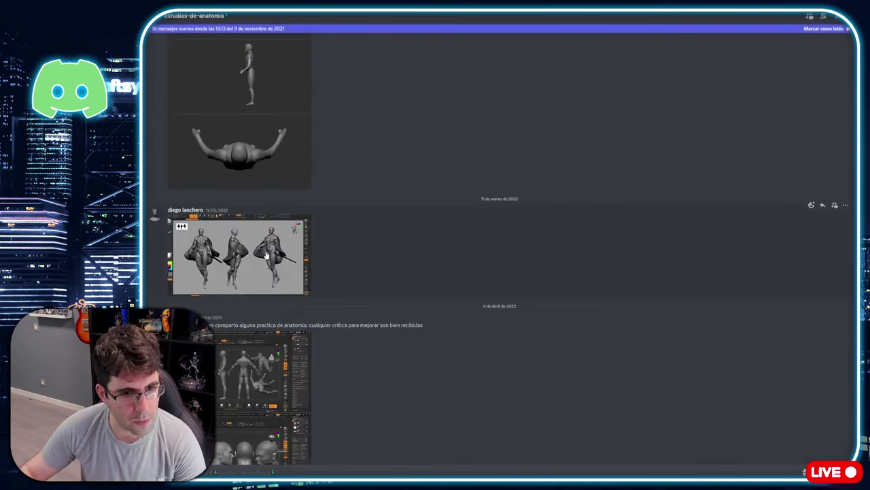
{"action": "scroll", "coordinate": [267, 249], "scroll_direction": "down", "scroll_amount": 5}
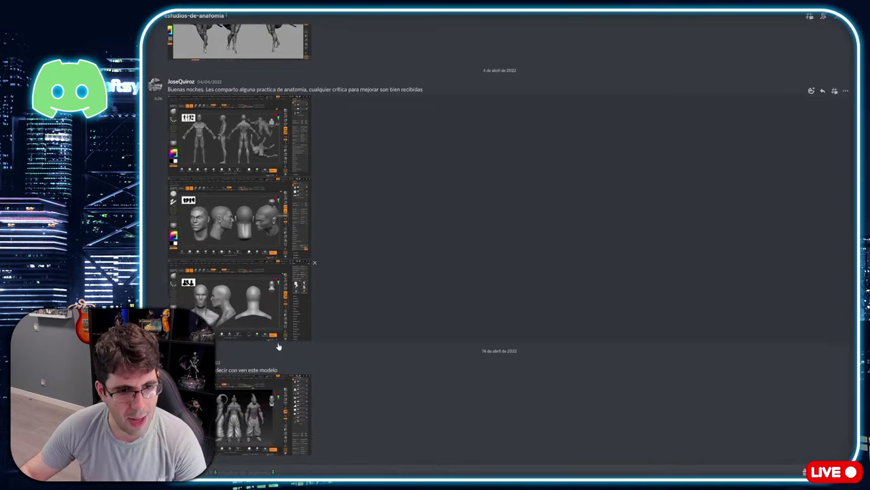
{"action": "left_click", "coordinate": [230, 412]}
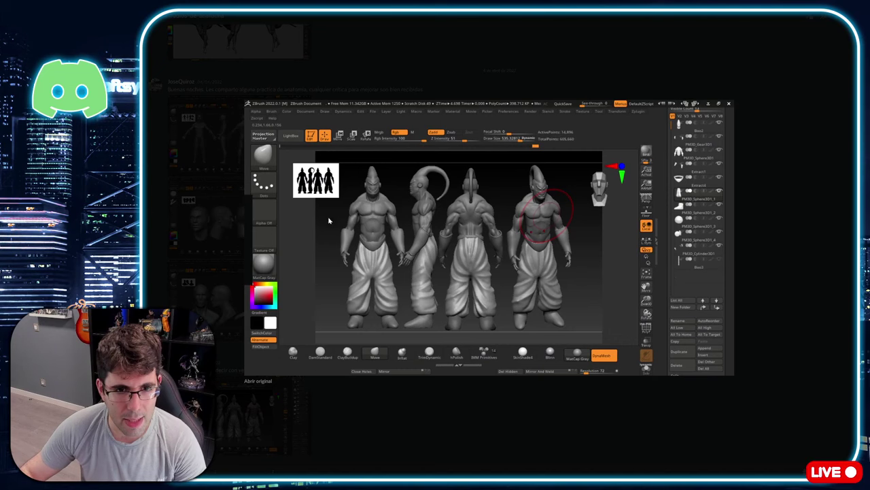
{"action": "left_click", "coordinate": [406, 443]}
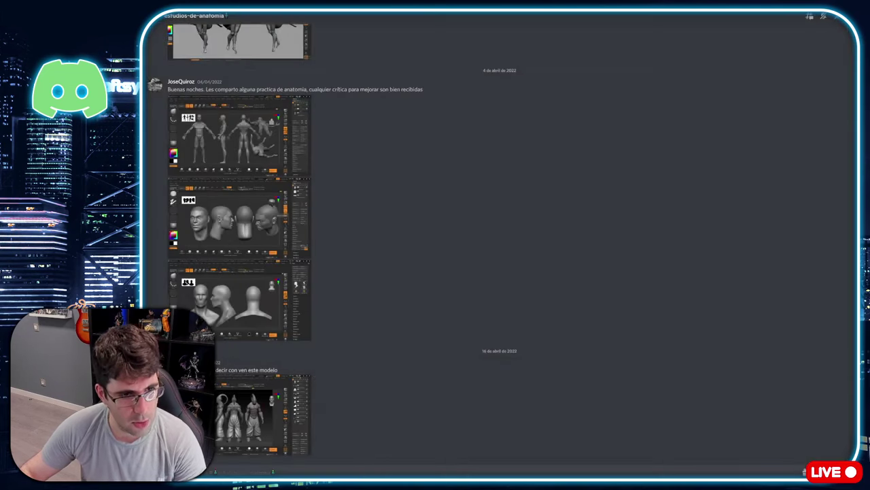
Check the latest posts in the referencias and archivos_para_corregir channels and open the timelapses channel.
{"action": "key", "text": "alt+Down"}
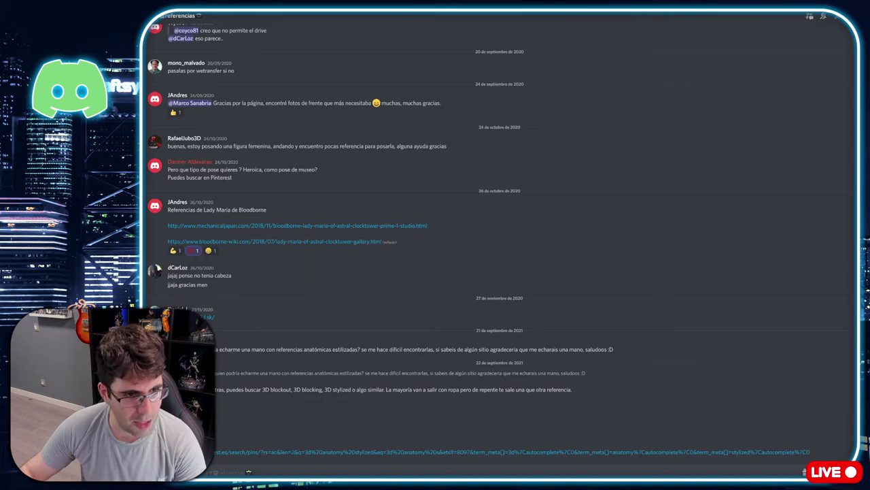
{"action": "key", "text": "alt+Down"}
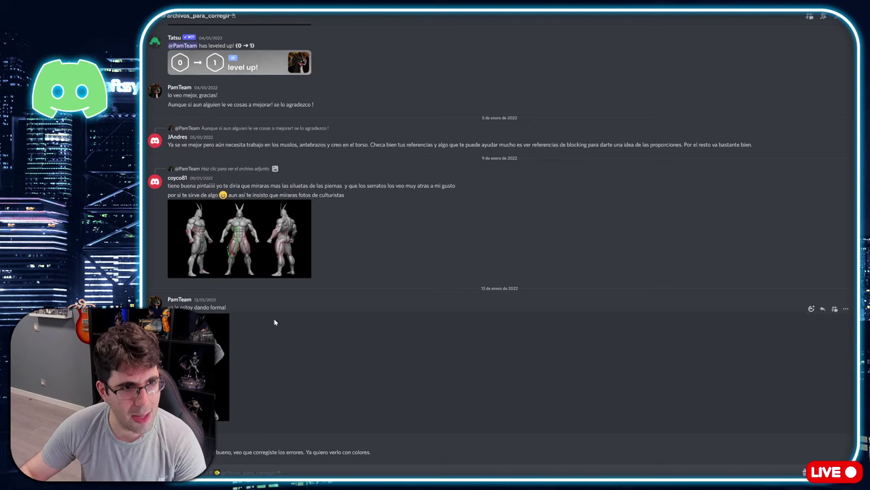
{"action": "key", "text": "alt+Down"}
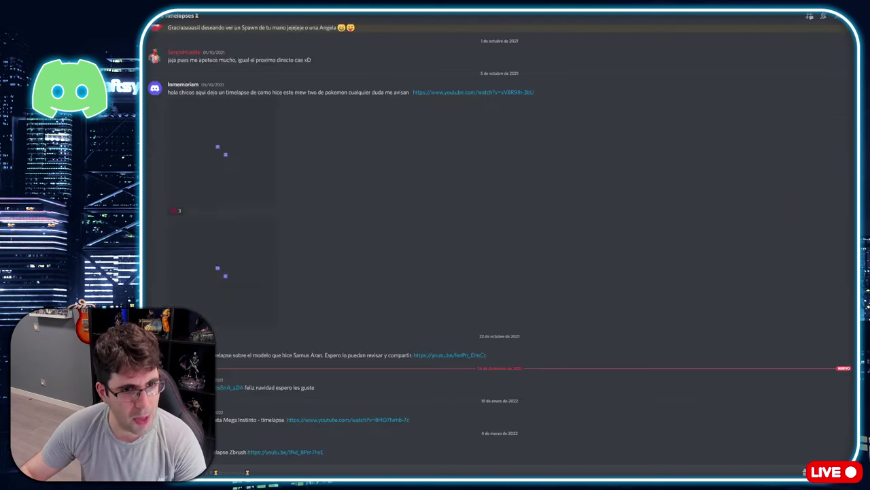
View both armoured Mewtwo renders enlarged, the front view and the one inside the broken glass tube.
{"action": "left_click", "coordinate": [238, 162]}
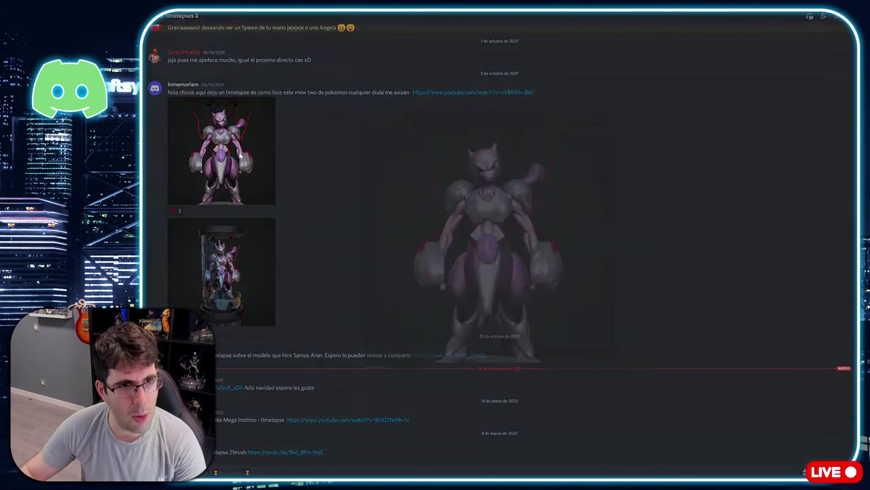
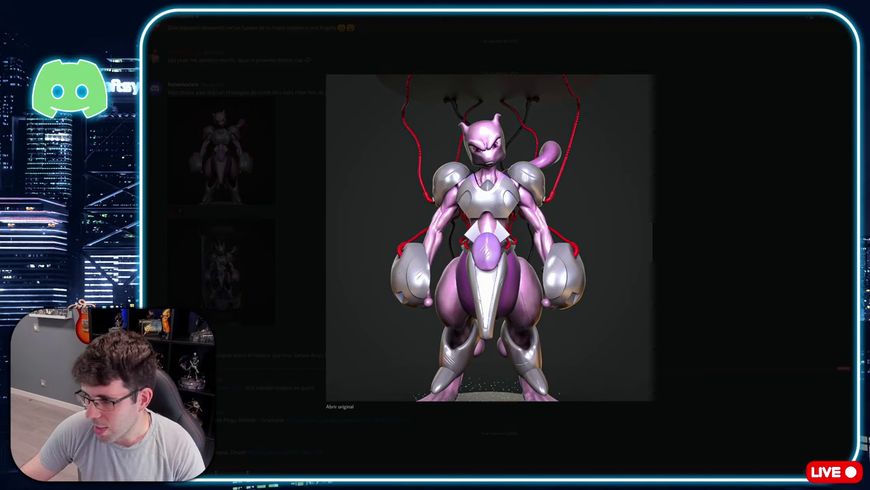
{"action": "left_click", "coordinate": [701, 275]}
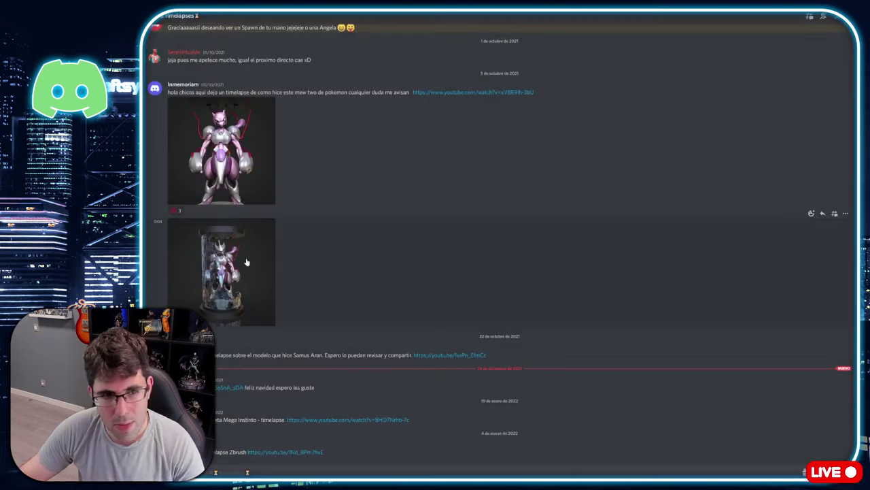
{"action": "left_click", "coordinate": [262, 259]}
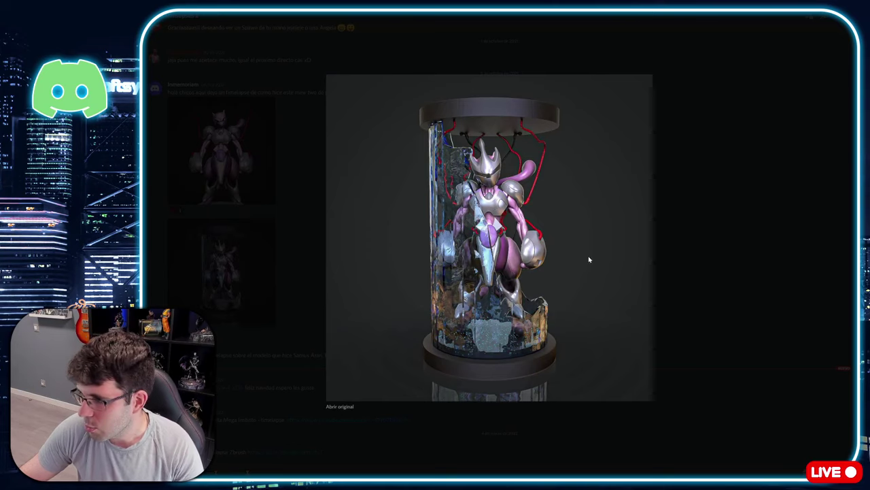
{"action": "left_click", "coordinate": [697, 273]}
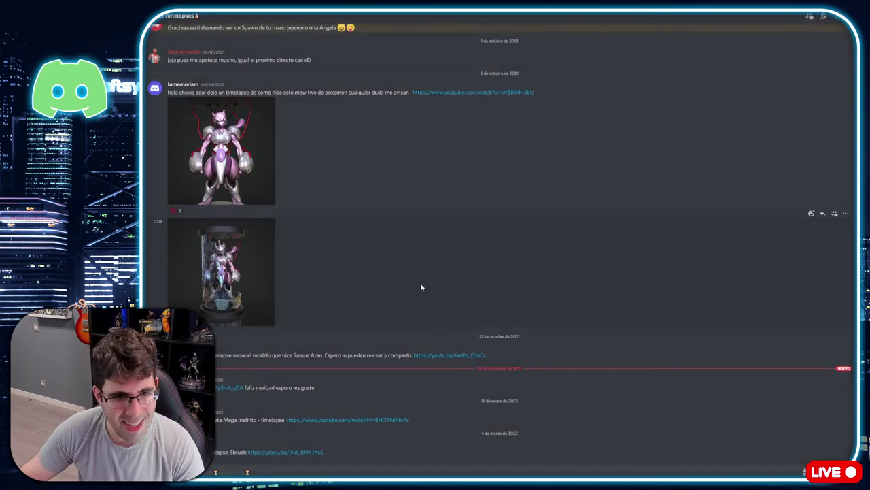
Check the latest posts in the artstation_challenge, preguntas-para-el-video and recursos_brushes_alphas_materiales_etc channels.
{"action": "left_click", "coordinate": [213, 303]}
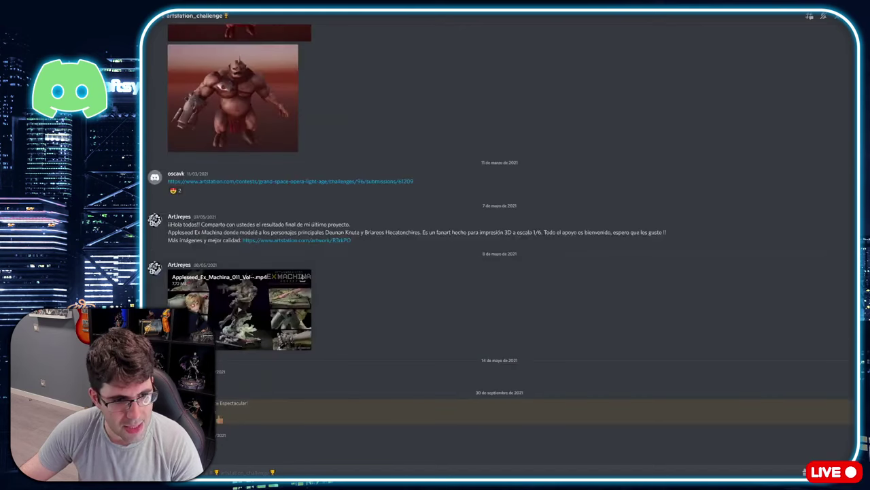
{"action": "key", "text": "alt+Down"}
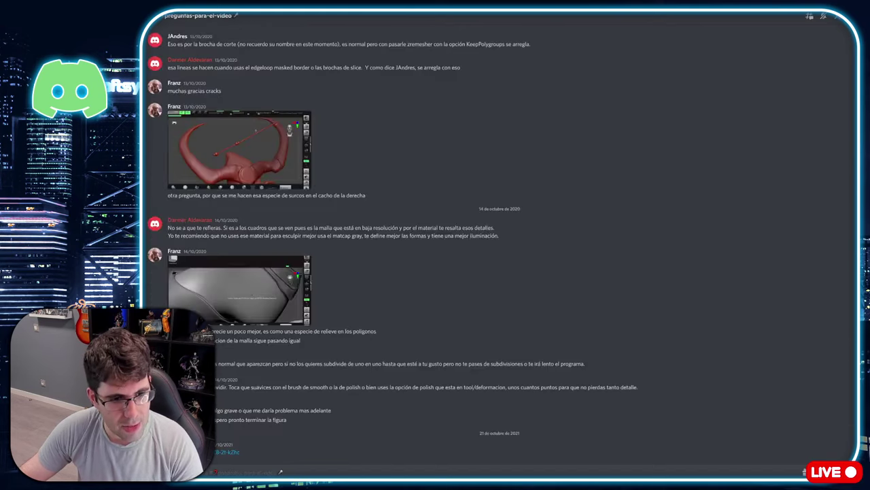
{"action": "key", "text": "alt+Down"}
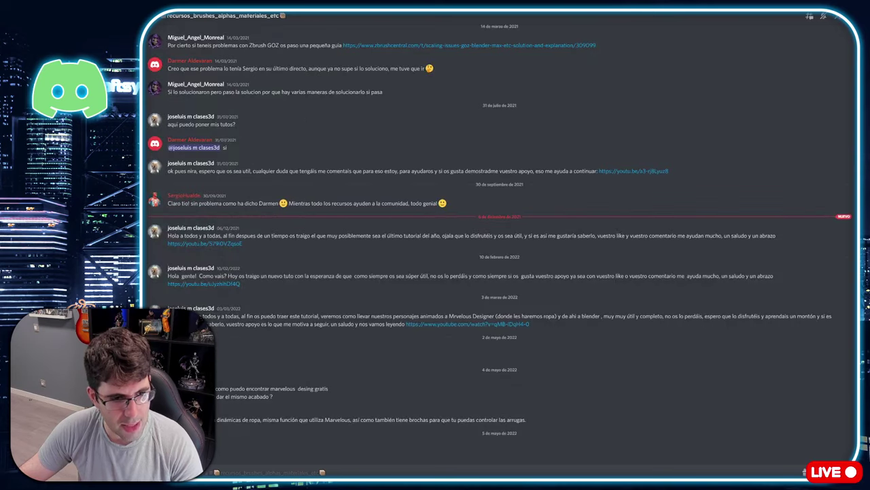
Open the comparte_tu_twitch channel and read its unread stream announcements, from the Houdini clip through the January 2022 posts.
{"action": "key", "text": "alt+Down"}
{"action": "scroll", "coordinate": [351, 262], "scroll_direction": "down", "scroll_amount": 5}
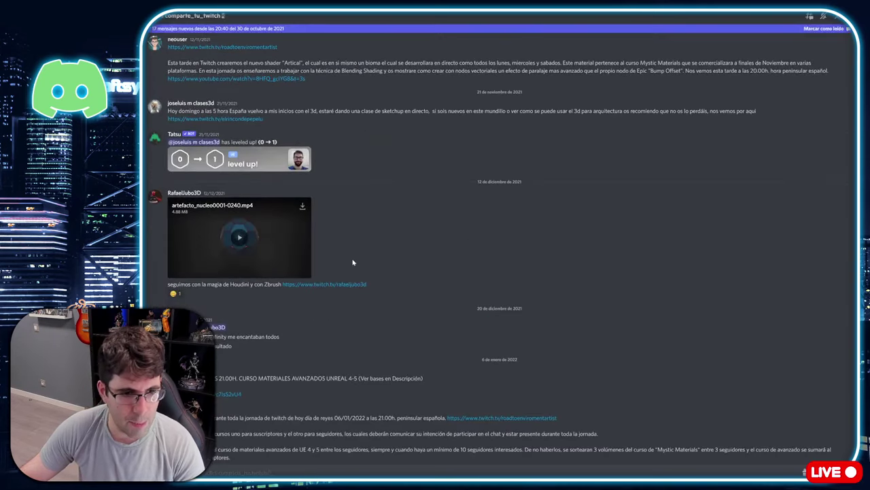
{"action": "scroll", "coordinate": [353, 262], "scroll_direction": "down", "scroll_amount": 1}
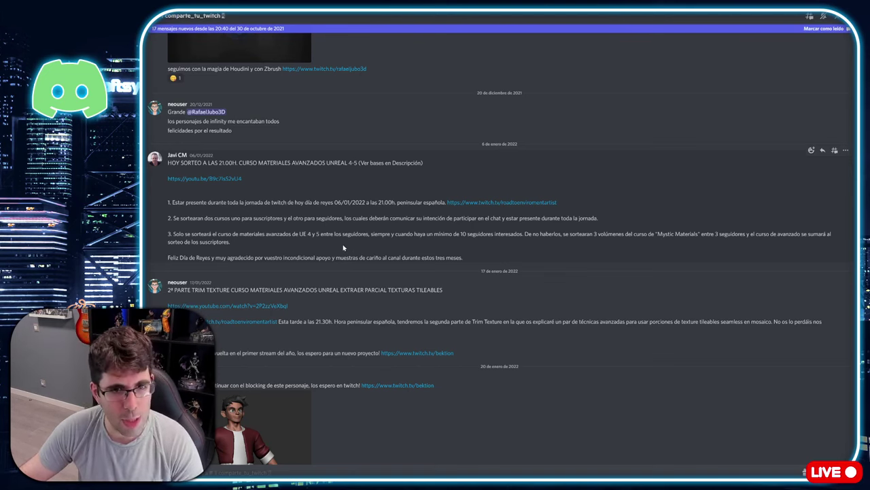
{"action": "scroll", "coordinate": [363, 238], "scroll_direction": "down", "scroll_amount": 3}
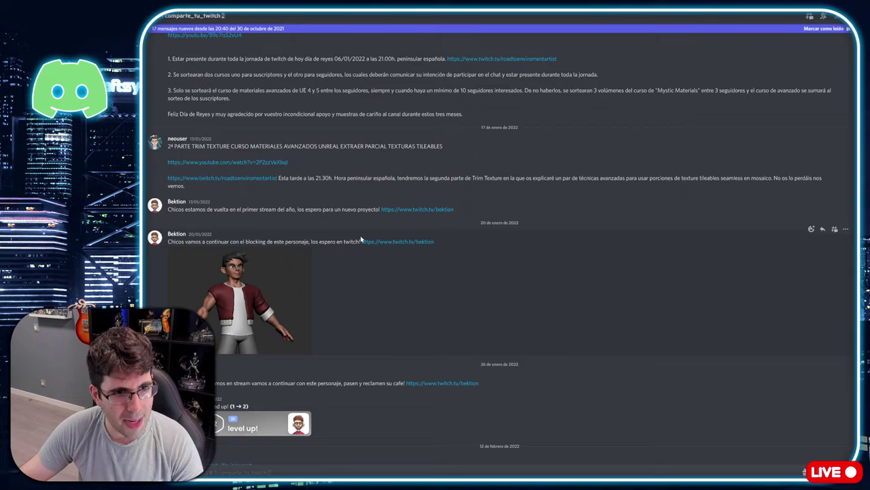
{"action": "scroll", "coordinate": [361, 239], "scroll_direction": "up", "scroll_amount": 2}
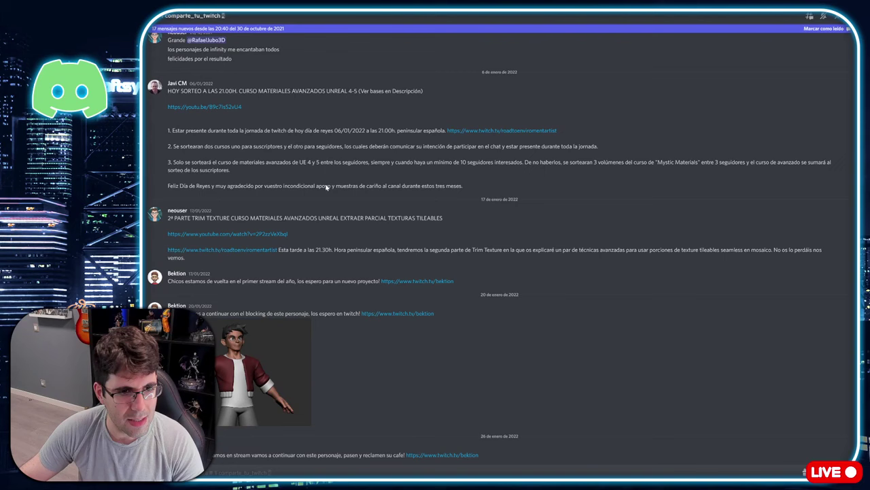
{"action": "scroll", "coordinate": [294, 197], "scroll_direction": "down", "scroll_amount": 1}
{"action": "scroll", "coordinate": [361, 203], "scroll_direction": "down", "scroll_amount": 5}
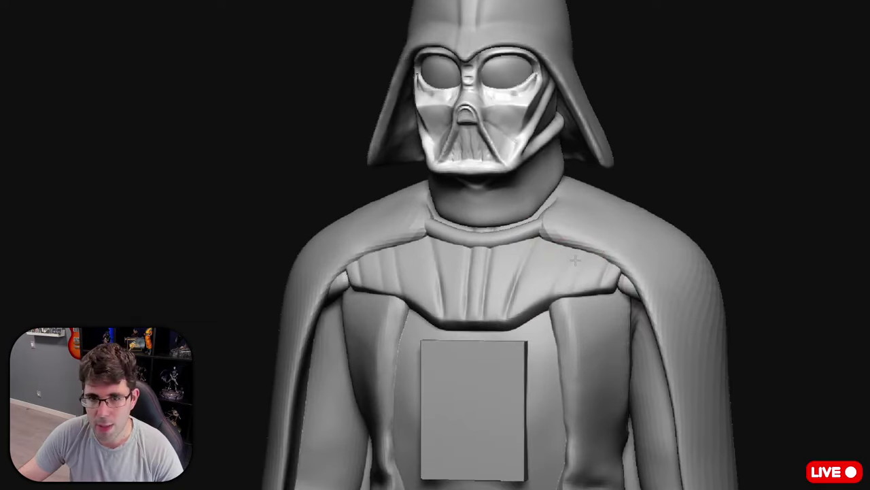
Switch back to the Darth Vader sculpt and frame the bust down to the waist.
{"action": "right_click_drag", "start_coordinate": [577, 283], "coordinate": [553, 265]}
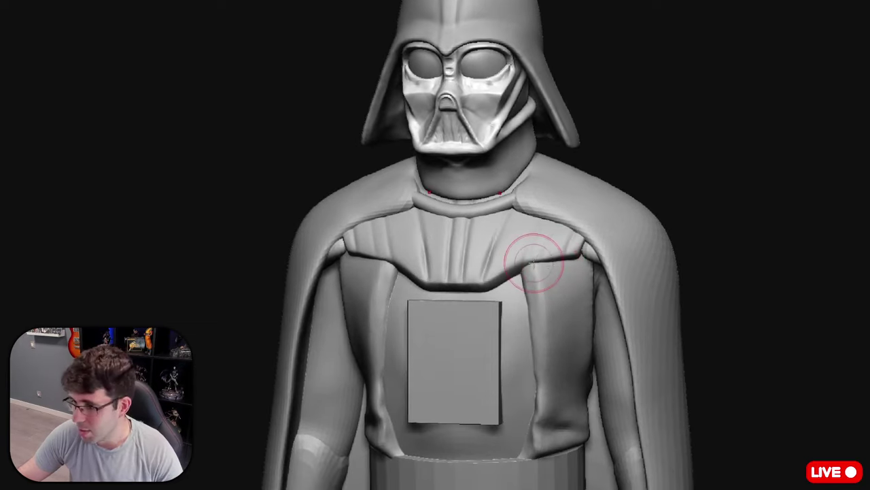